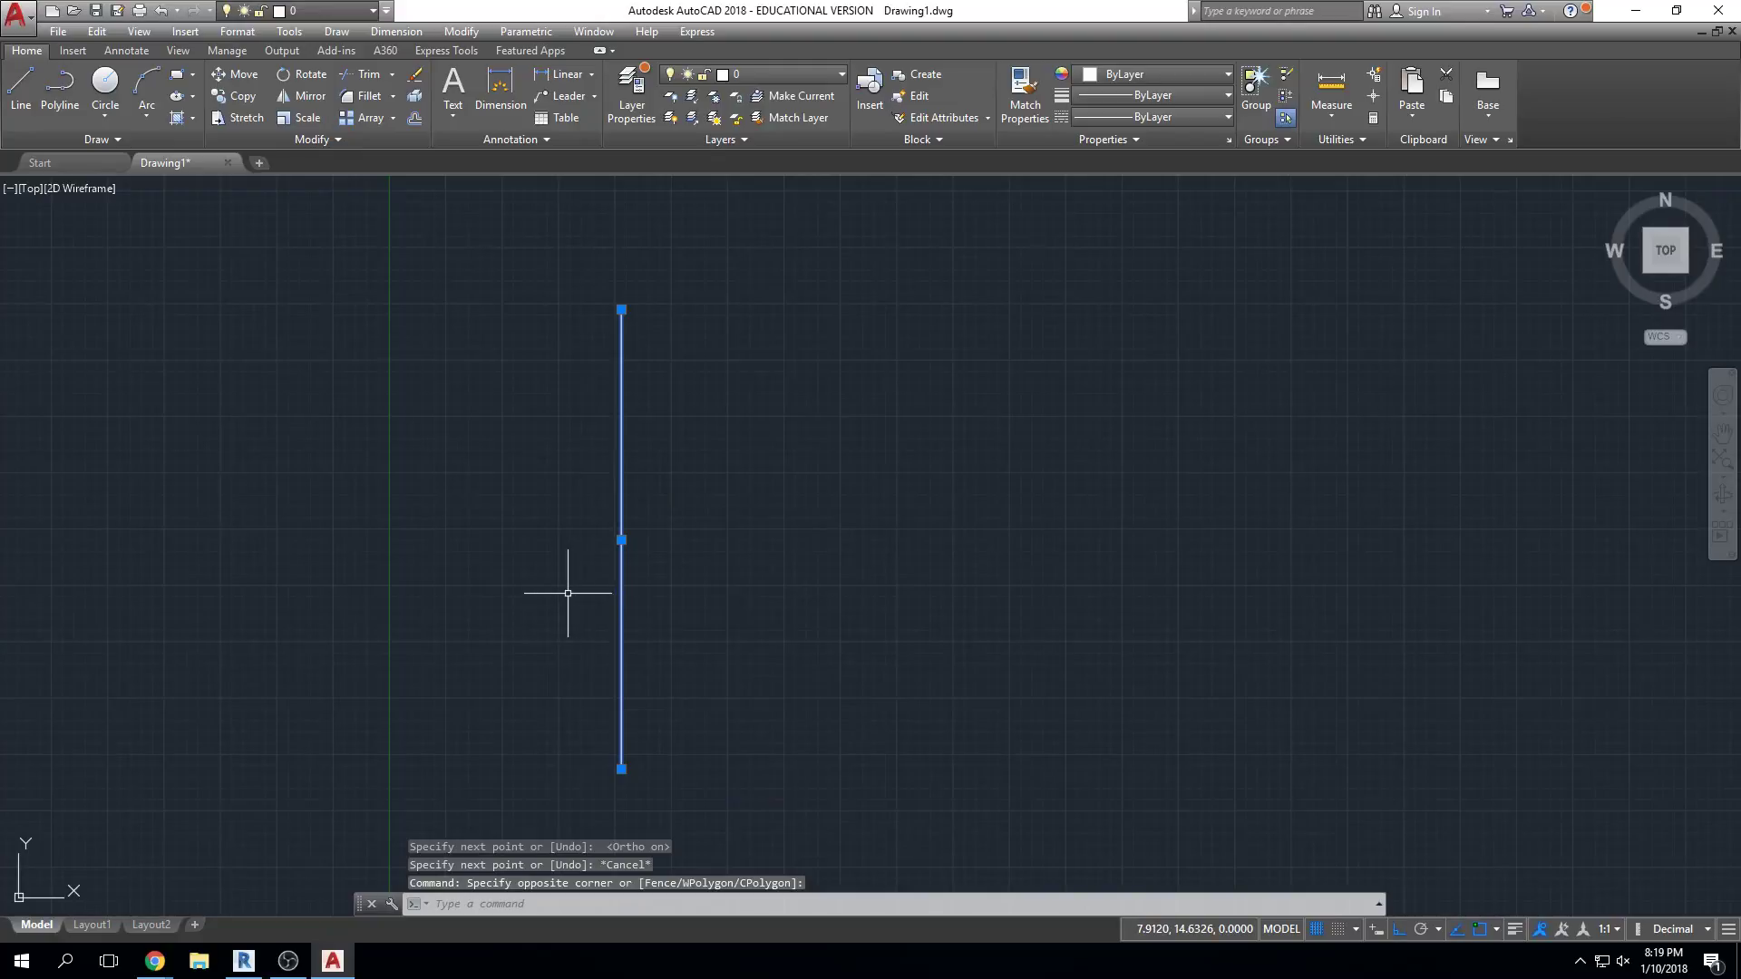
Cancel the accidental circle command and deselect the vertical line
{"action": "key", "text": "Return"}
{"action": "left_click", "coordinate": [621, 573]}
{"action": "key", "text": "Escape"}
Copy the vertical line with CO to three points on the right, then recentre the view
{"action": "type", "text": "co"}
{"action": "key", "text": "Return"}
{"action": "left_click", "coordinate": [777, 501]}
{"action": "left_click", "coordinate": [474, 692]}
{"action": "key", "text": "Return"}
{"action": "left_click", "coordinate": [650, 612]}
{"action": "left_click", "coordinate": [1009, 633]}
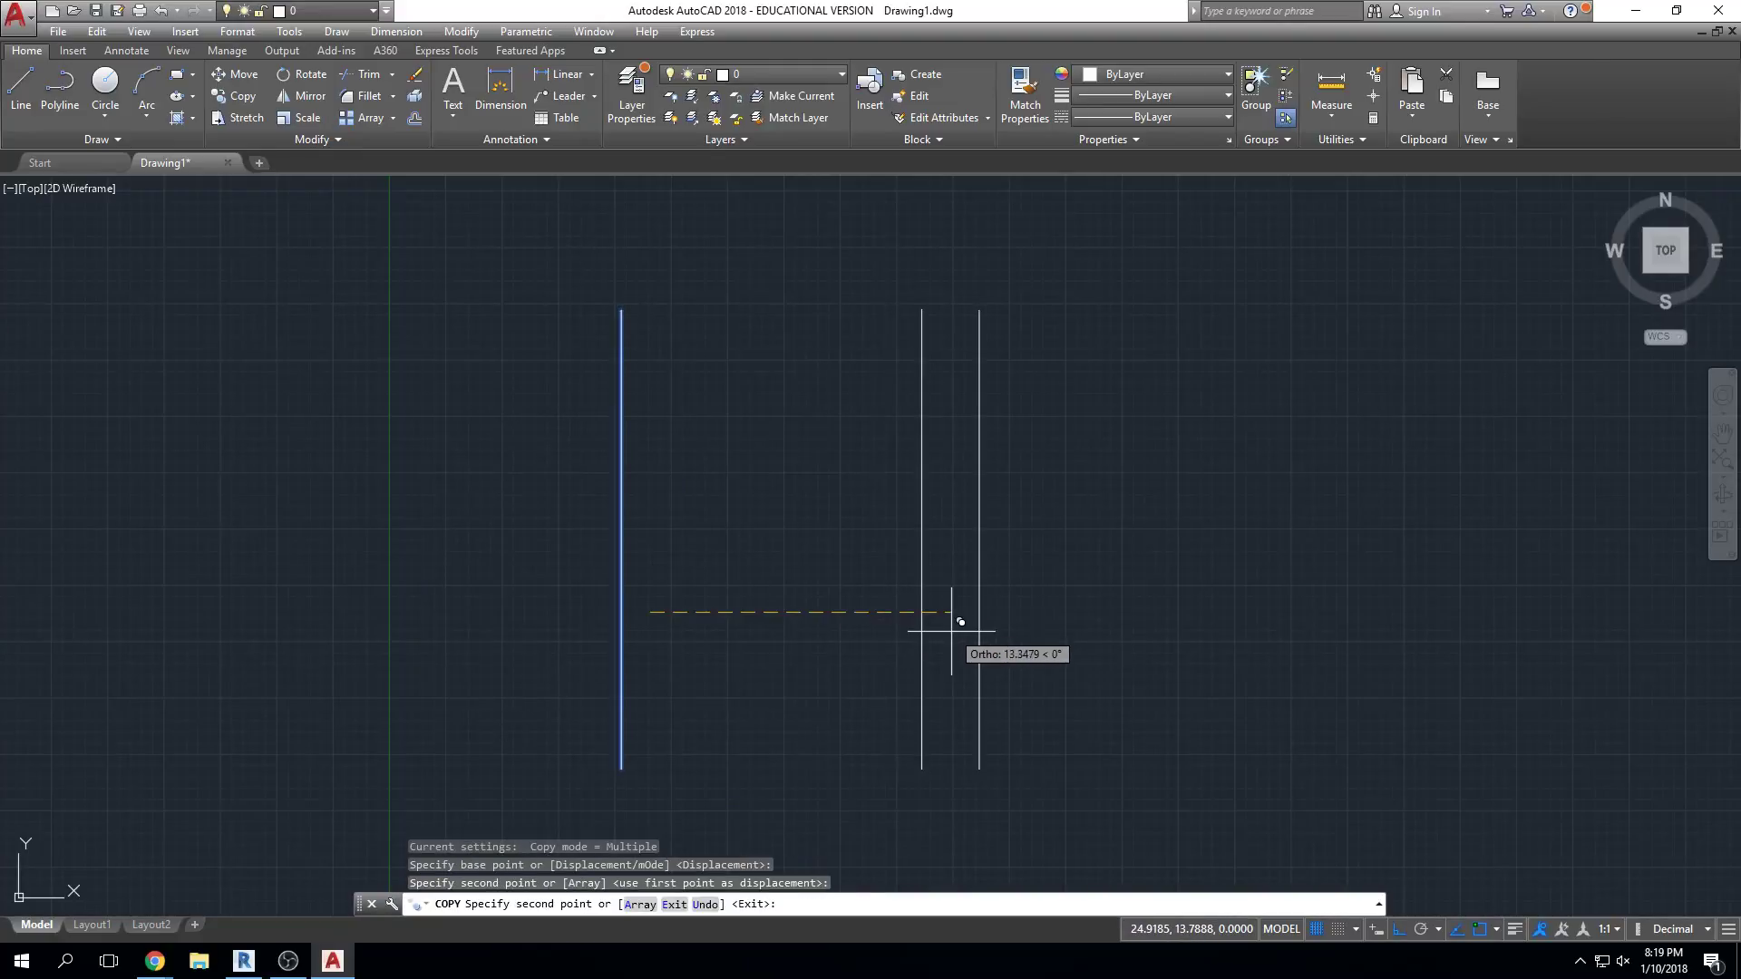
{"action": "left_click", "coordinate": [965, 626]}
{"action": "left_click", "coordinate": [695, 627]}
{"action": "key", "text": "Escape"}
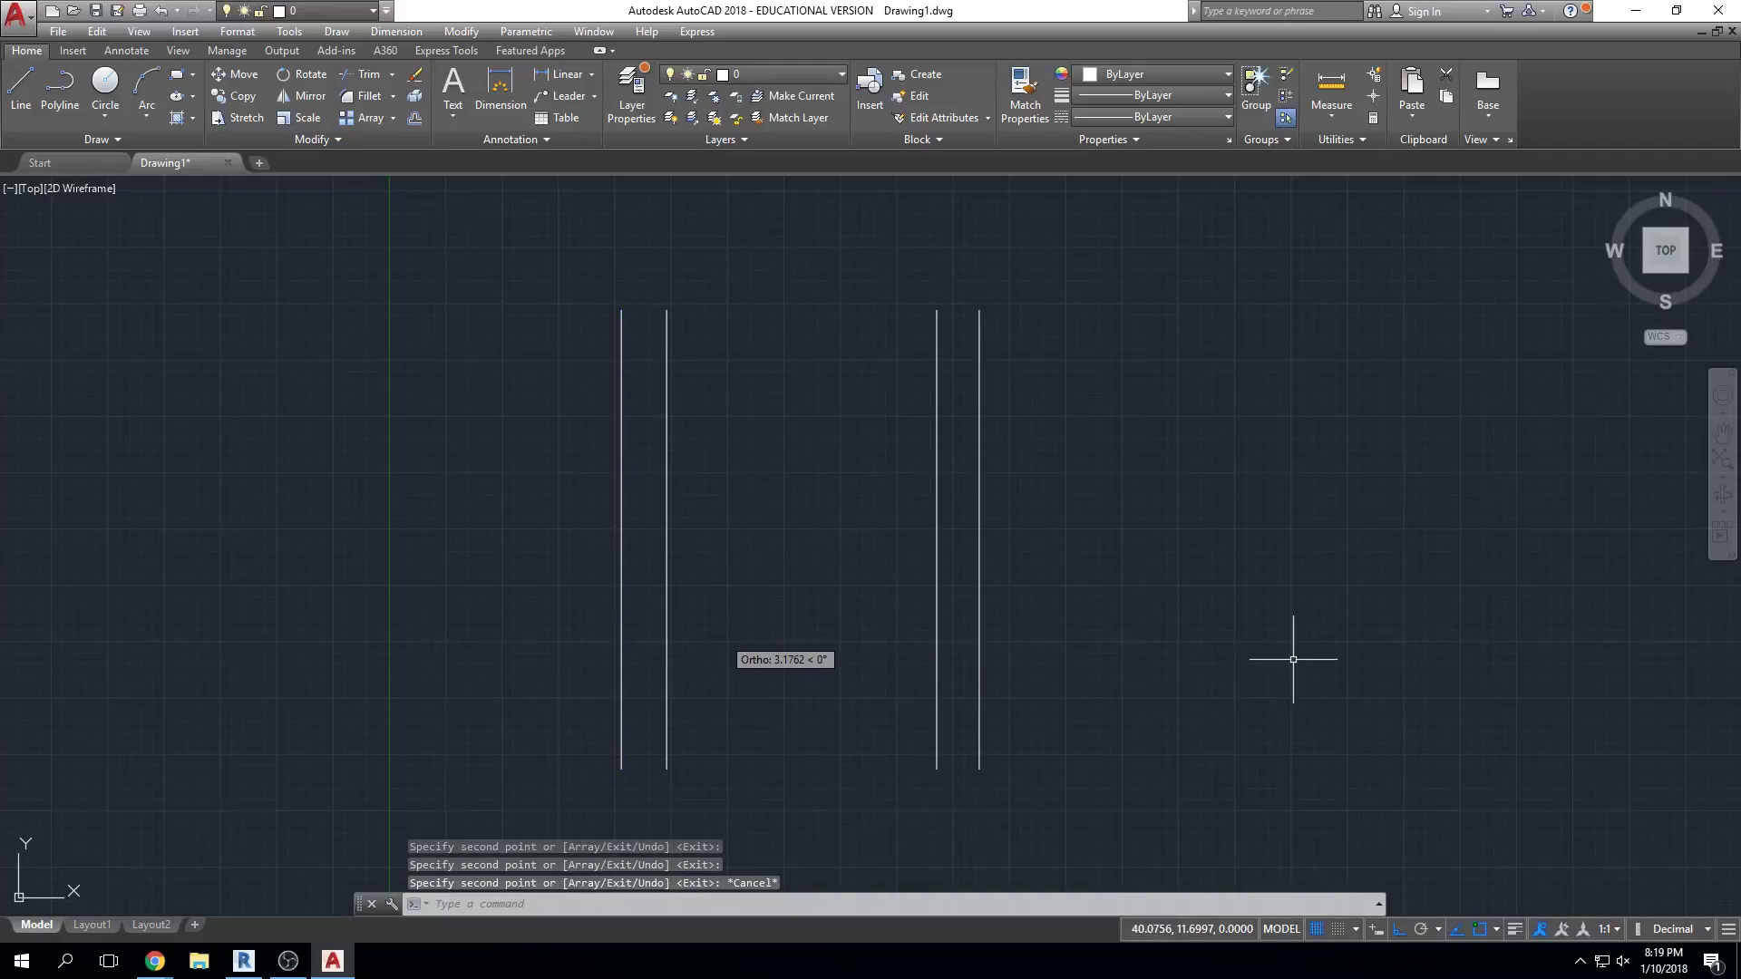
{"action": "scroll", "coordinate": [1275, 661], "scroll_direction": "down", "scroll_amount": 3}
{"action": "scroll", "coordinate": [1261, 661], "scroll_direction": "up", "scroll_amount": 3}
{"action": "scroll", "coordinate": [1243, 661], "scroll_direction": "up", "scroll_amount": 2}
{"action": "middle_click_drag", "start_coordinate": [967, 629], "coordinate": [1185, 758]}
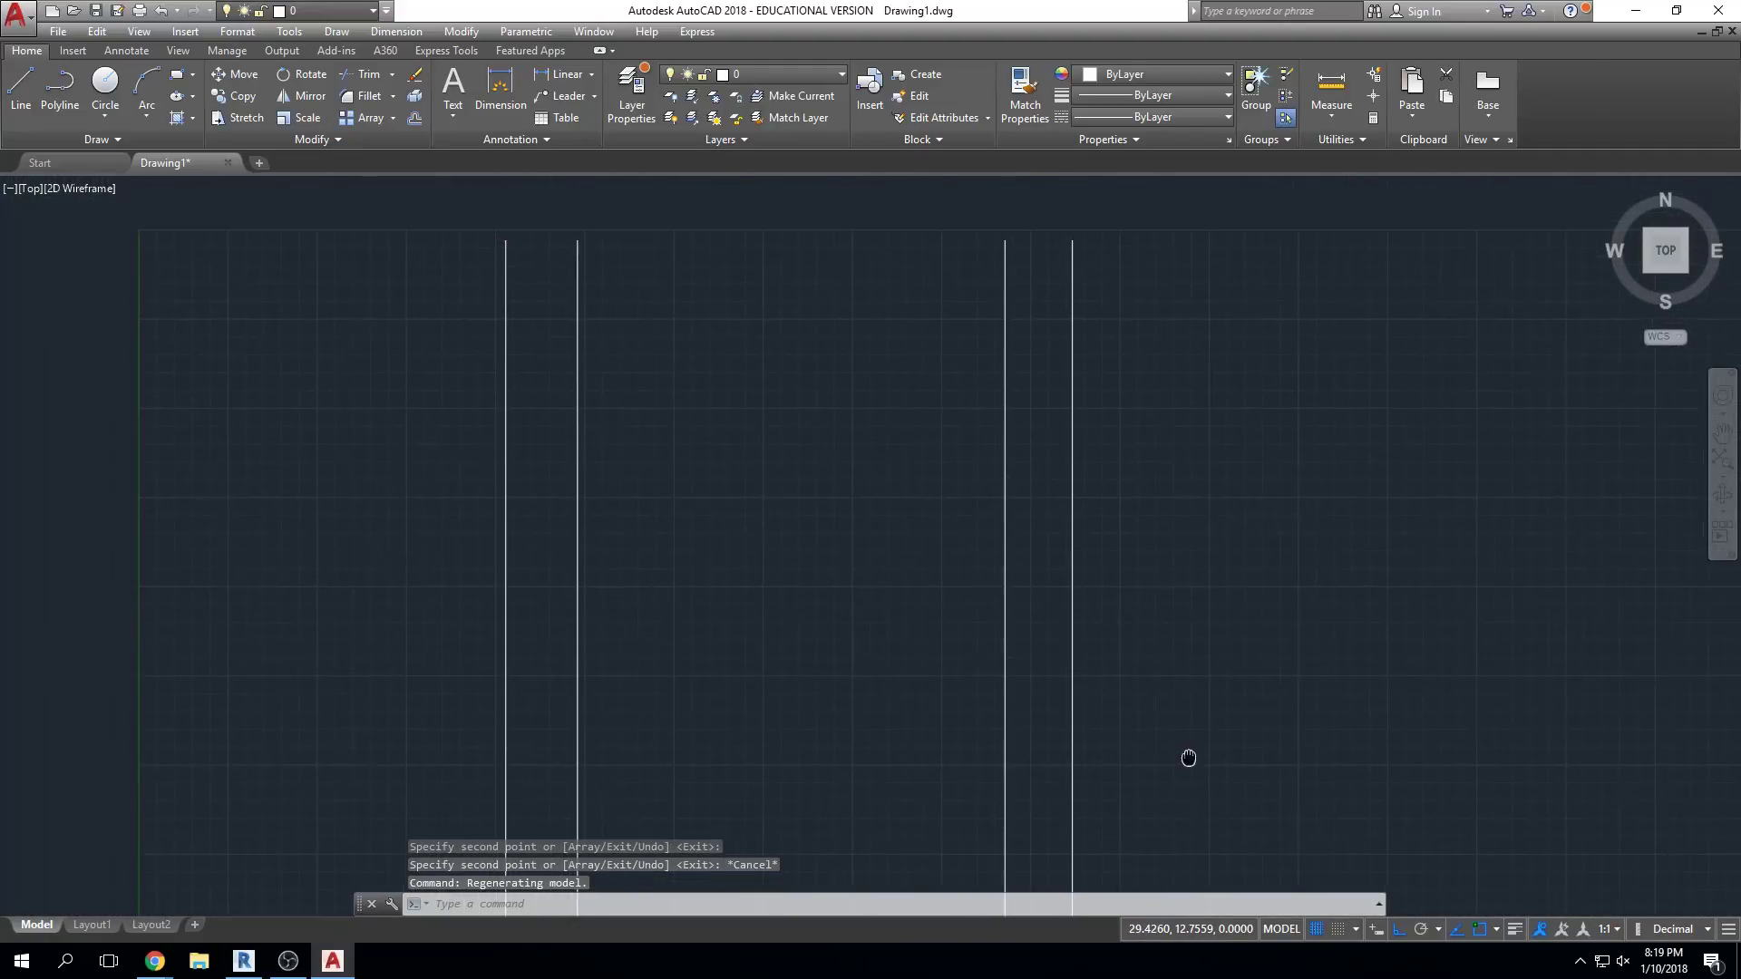
{"action": "scroll", "coordinate": [1292, 562], "scroll_direction": "down", "scroll_amount": 2}
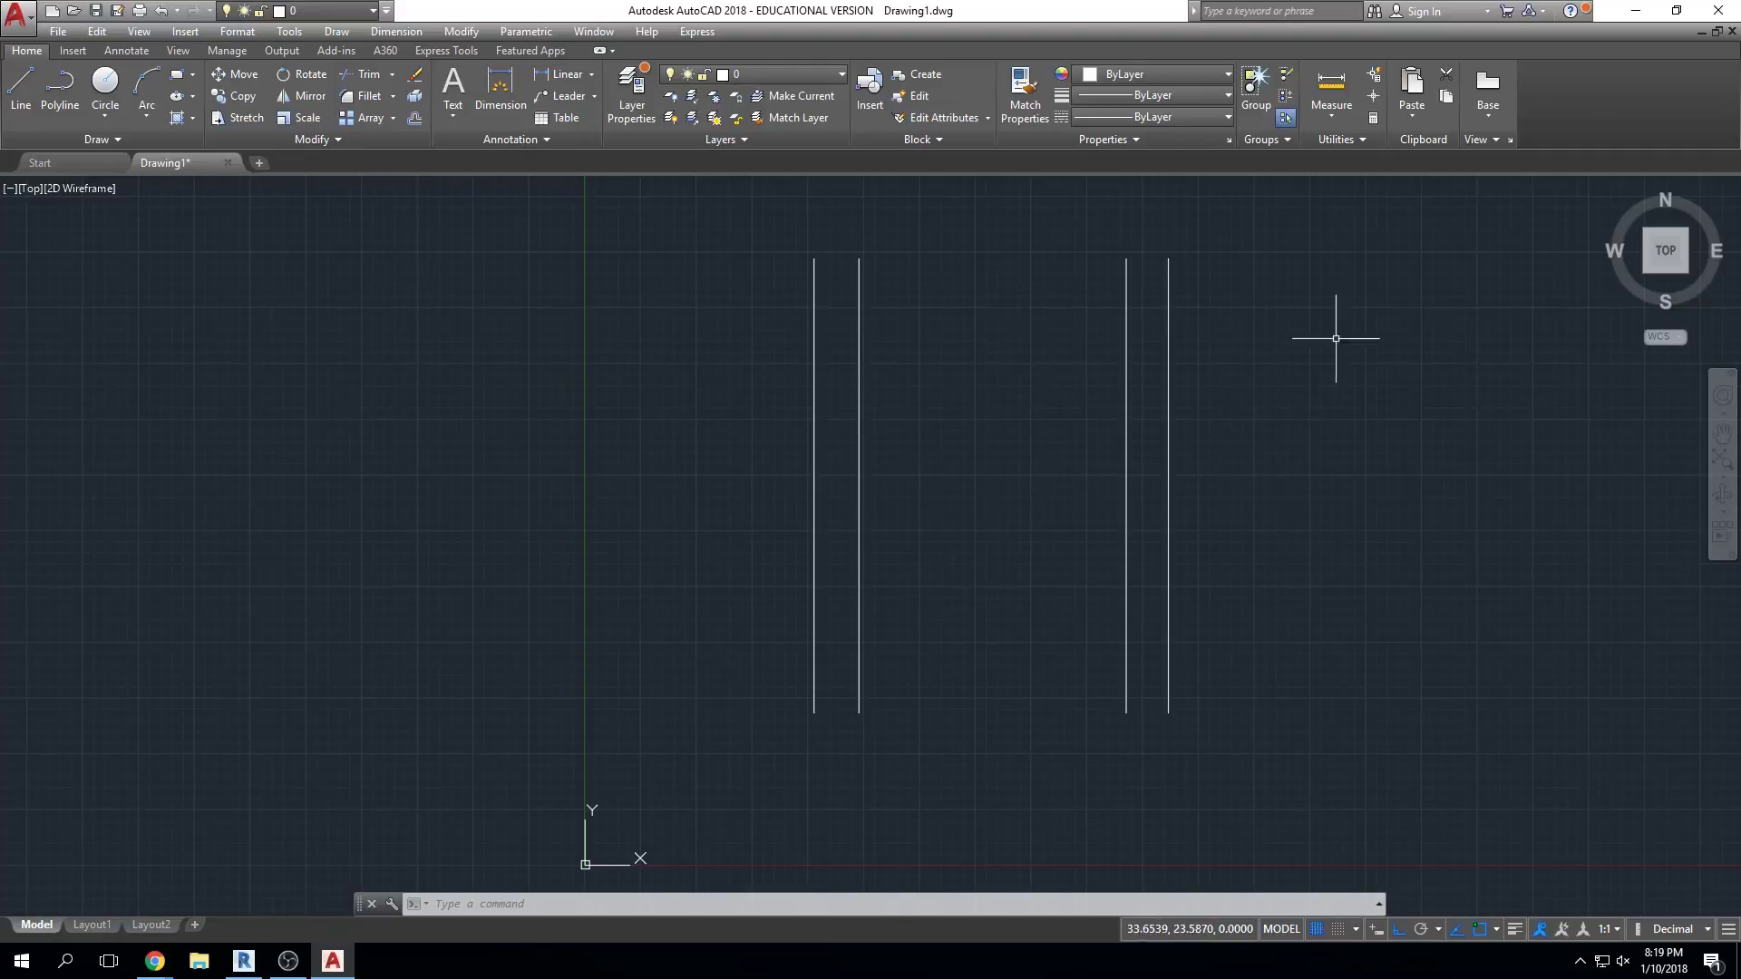
Check the four lines from the FRONT view, return to Top, then minimize AutoCAD
{"action": "middle_click_drag", "start_coordinate": [1427, 482], "coordinate": [1473, 412], "text": "shift"}
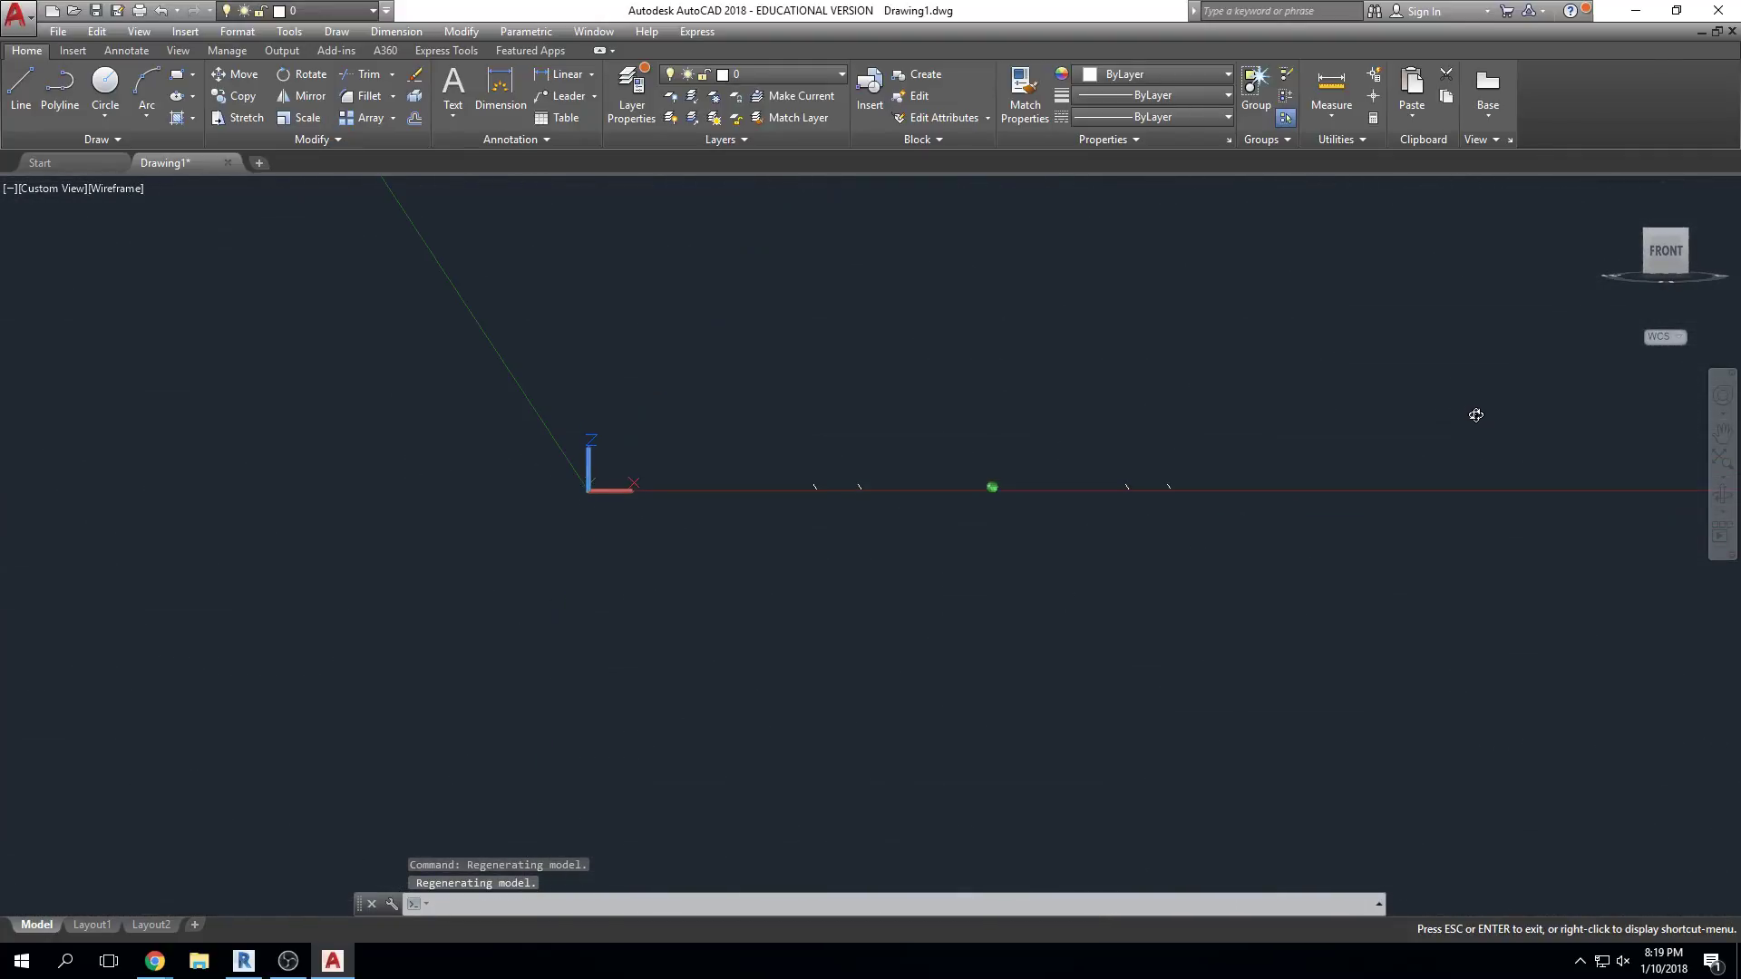
{"action": "left_click", "coordinate": [1663, 249]}
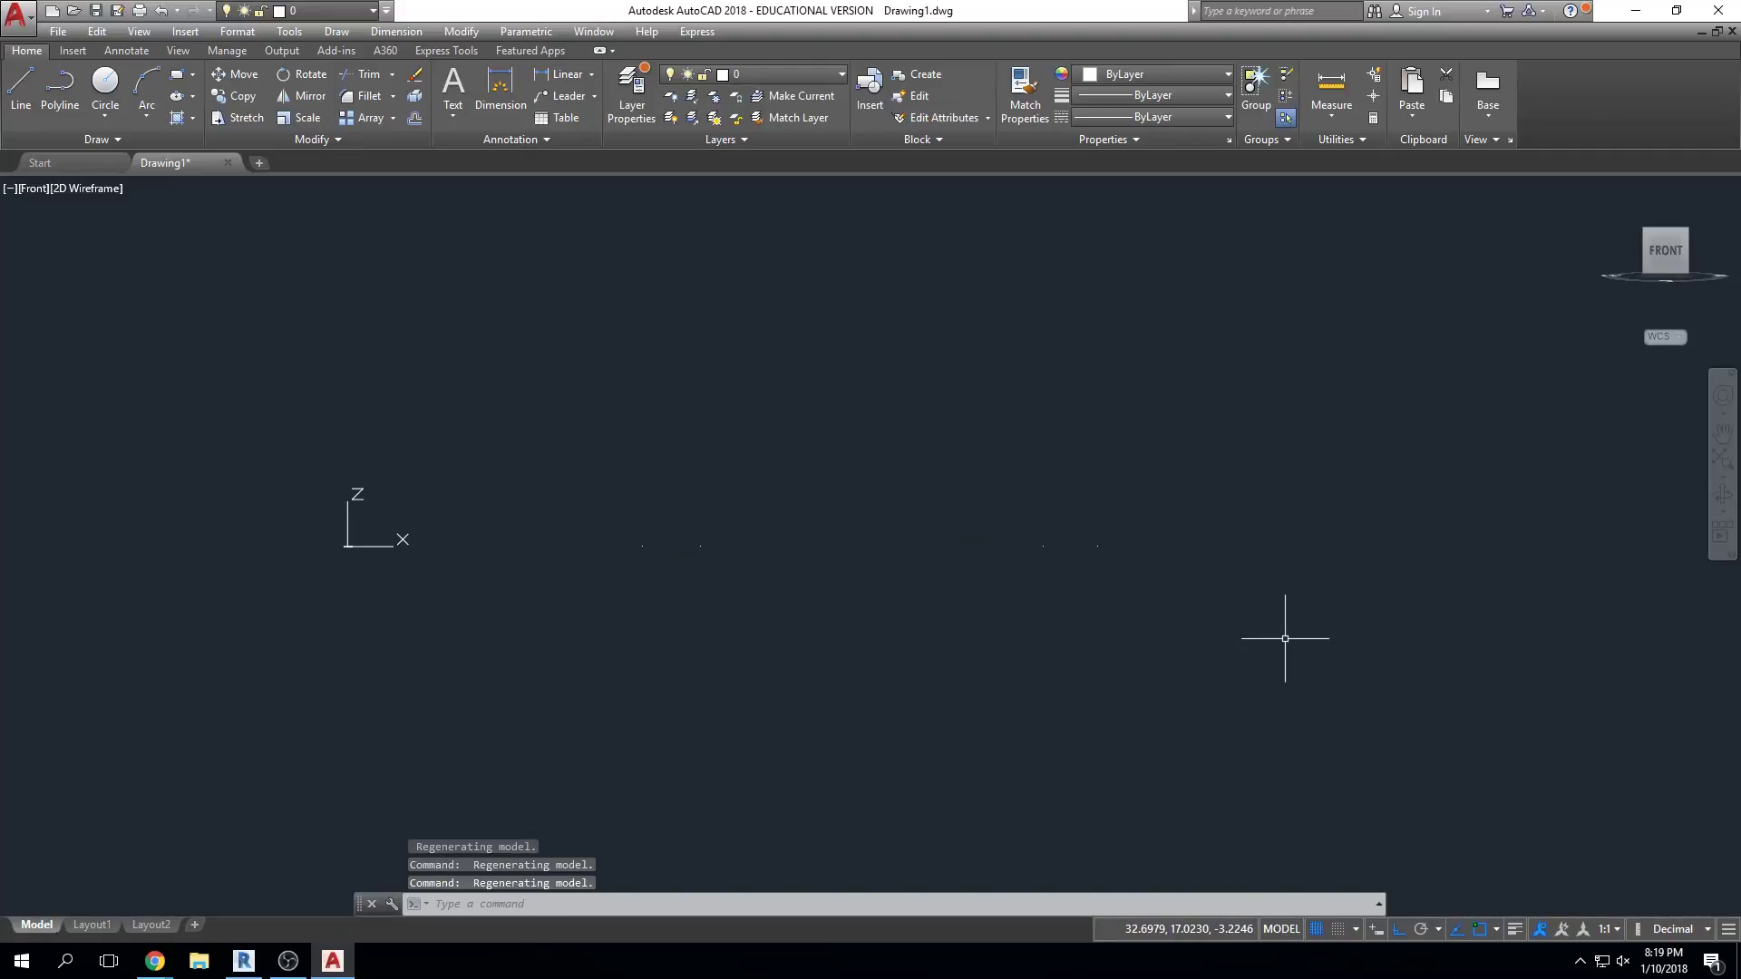
{"action": "left_click", "coordinate": [1666, 221]}
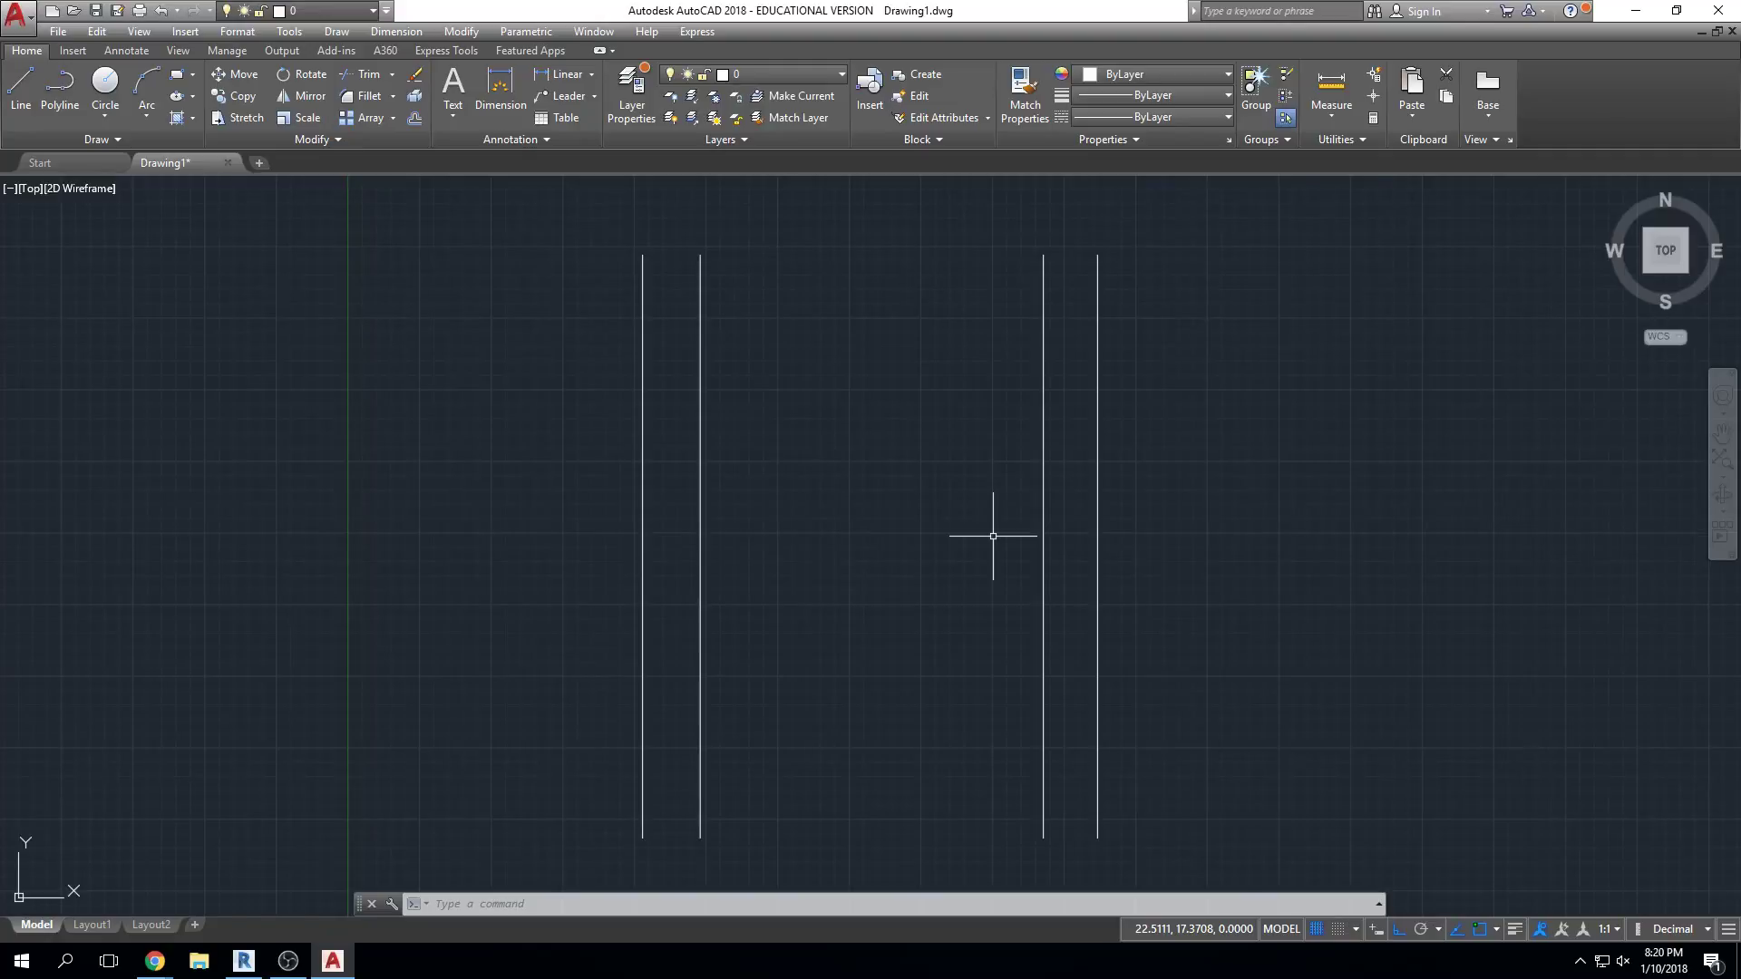
{"action": "left_click", "coordinate": [1634, 10]}
Restore Revit, open the Sample Architecture Project, and open the Level 1 floor plan
{"action": "left_click", "coordinate": [243, 960]}
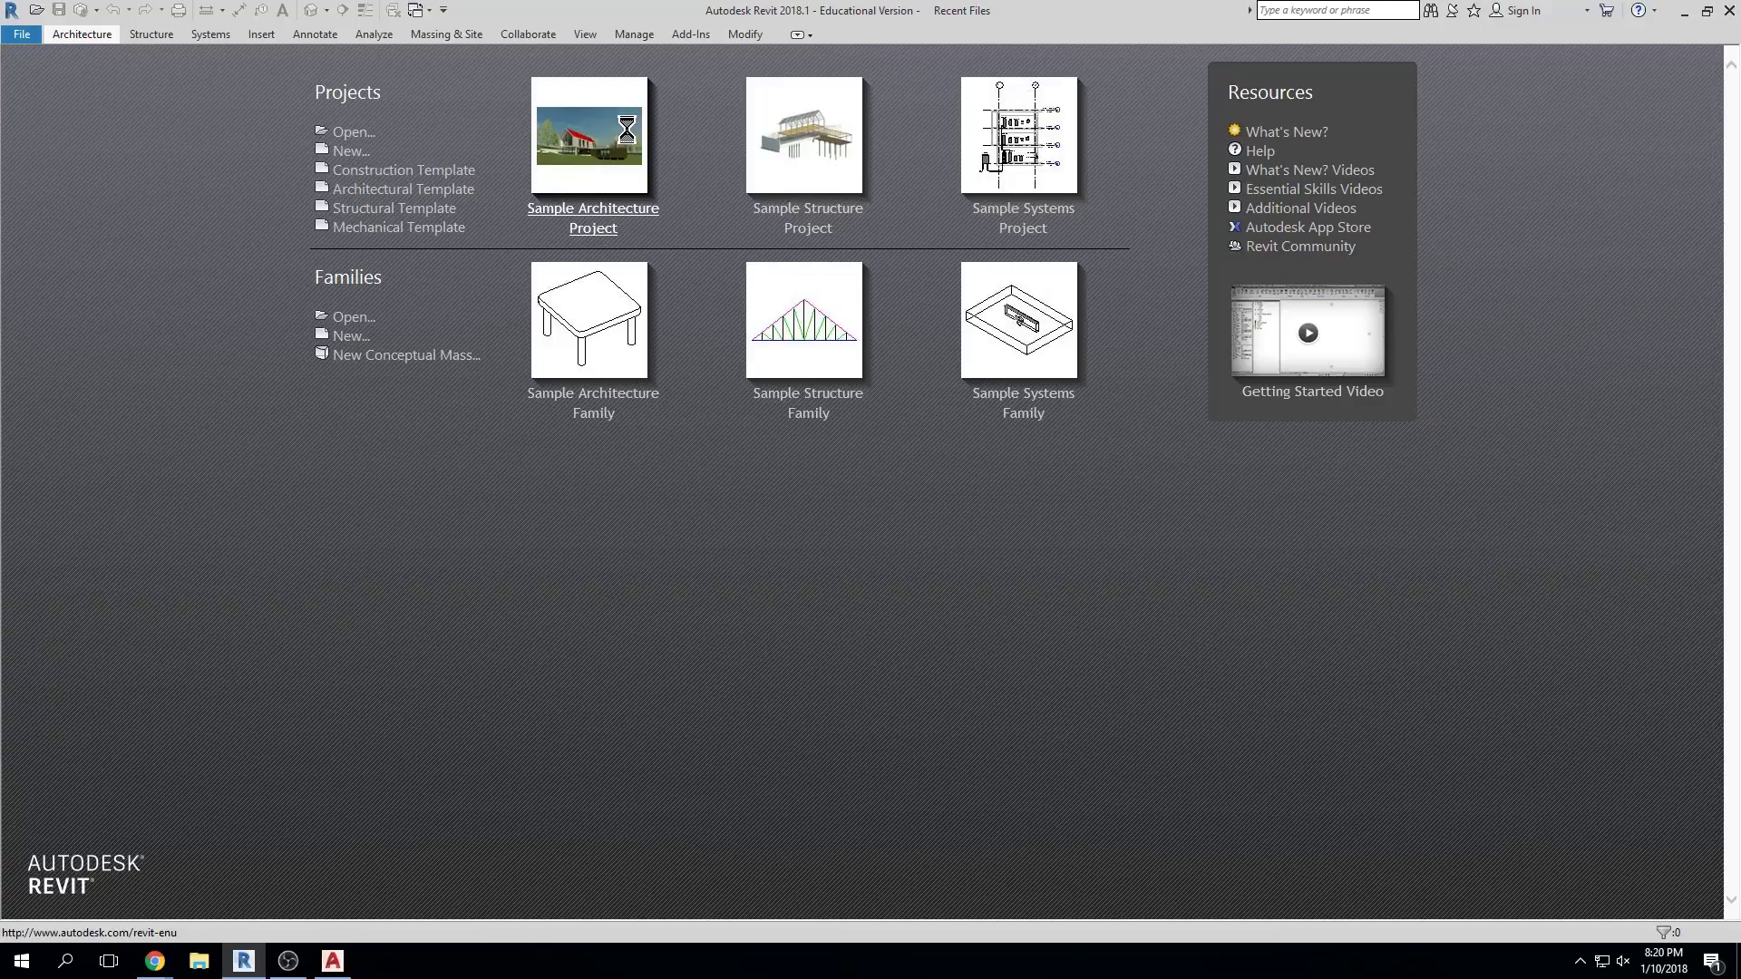
{"action": "left_click", "coordinate": [642, 134]}
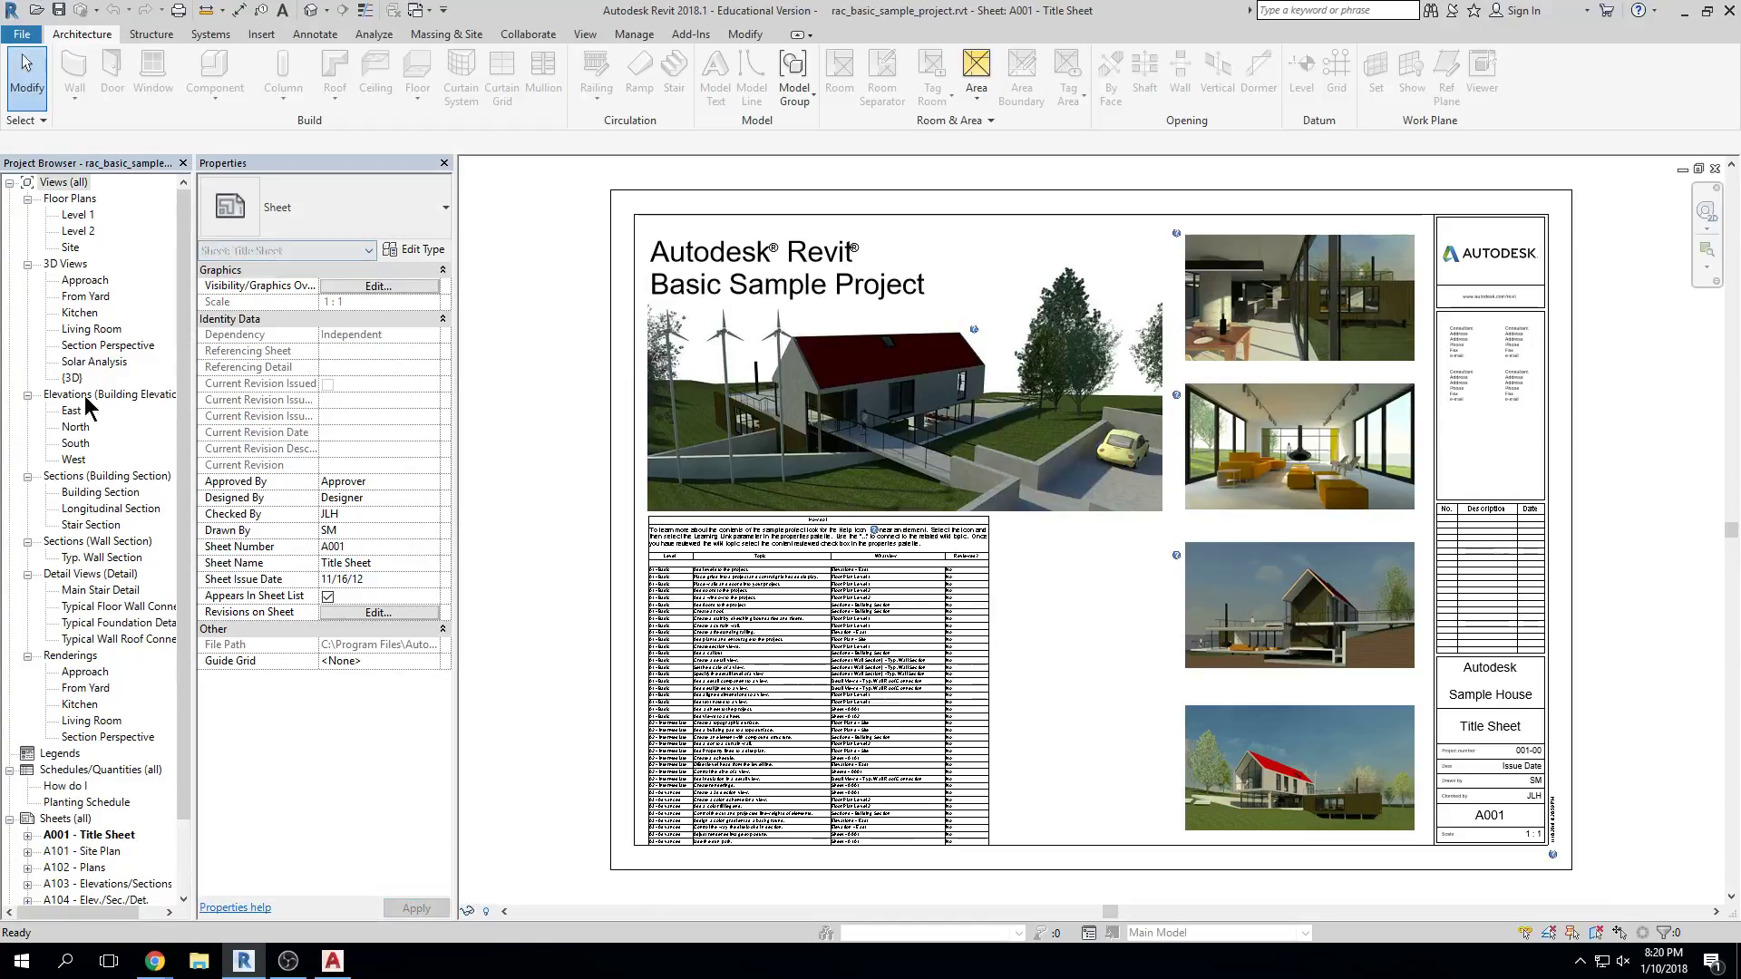
{"action": "double_click", "coordinate": [78, 215]}
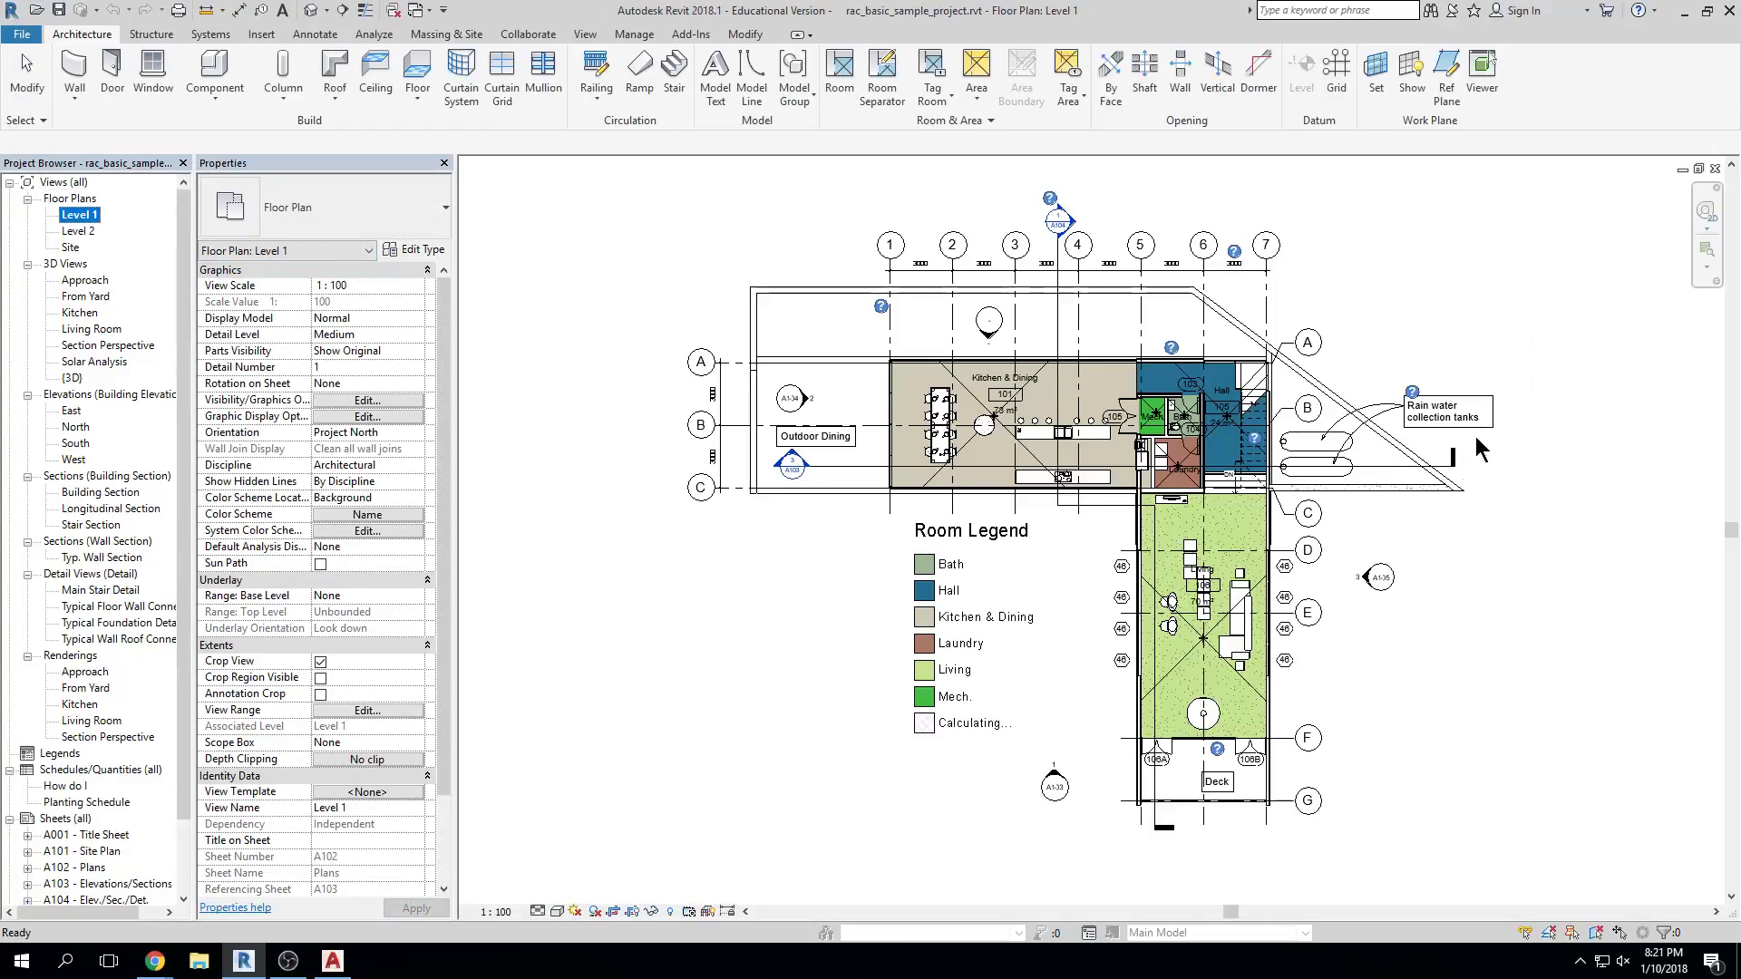
Set the Level 1 floor plan's view scale to 1:50 and zoom in
{"action": "left_click", "coordinate": [496, 912]}
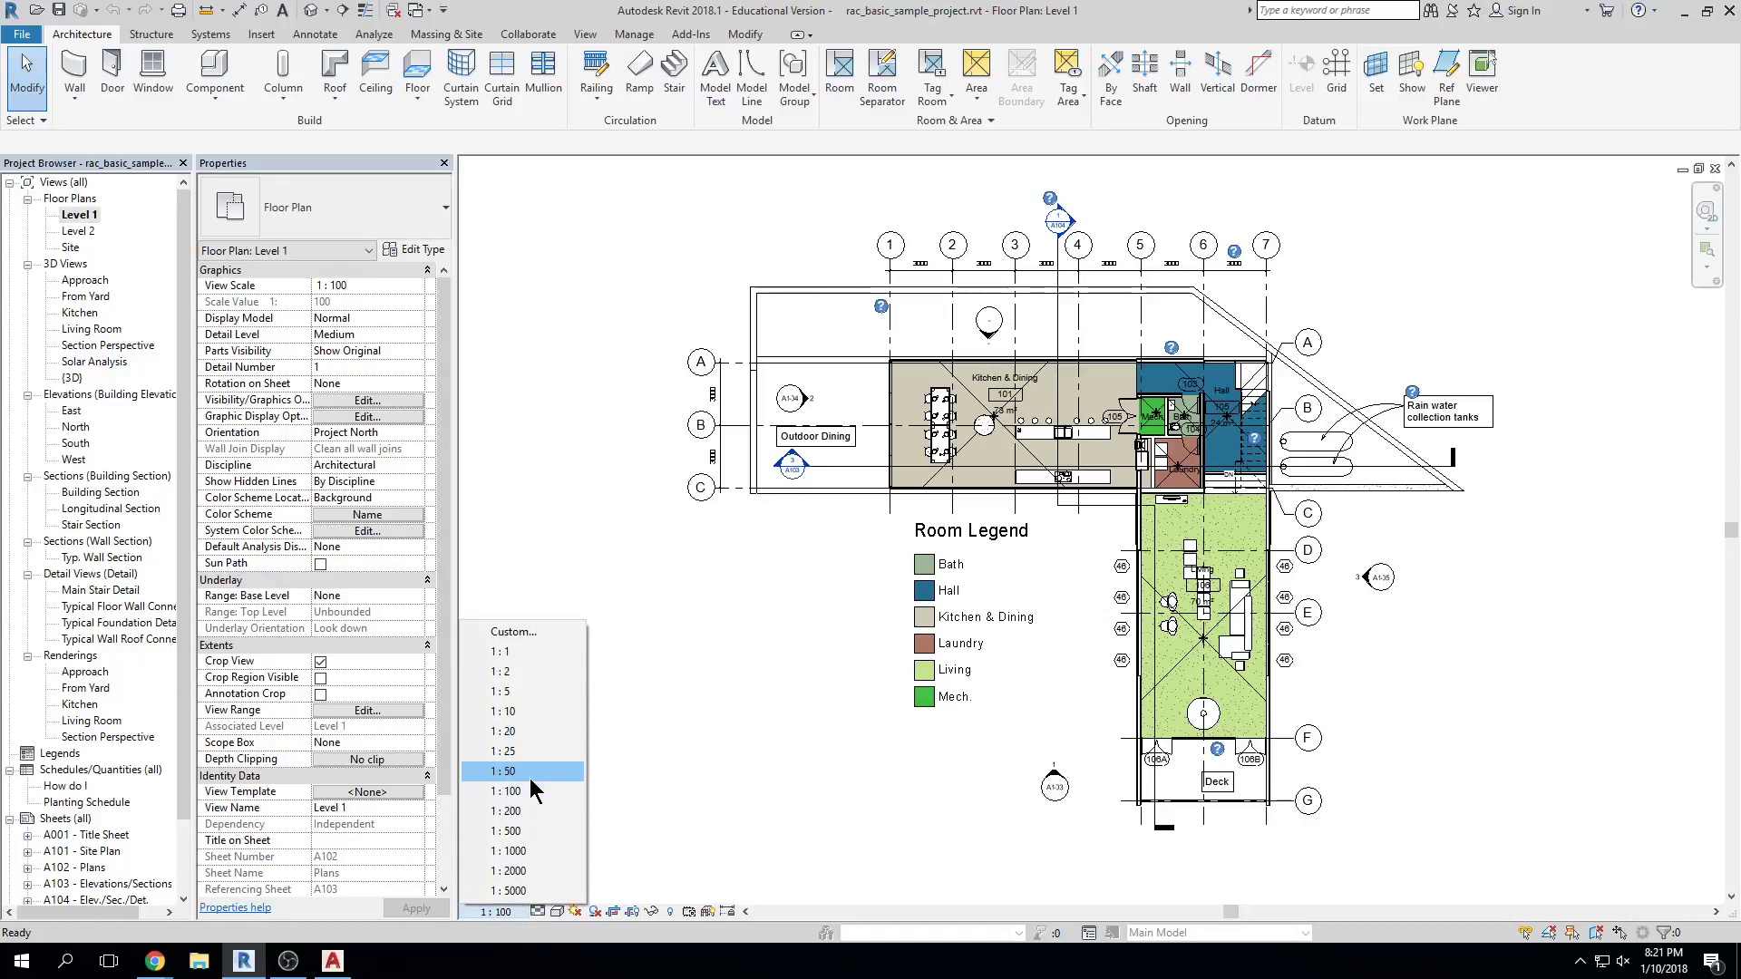
{"action": "left_click", "coordinate": [531, 772]}
{"action": "scroll", "coordinate": [1215, 416], "scroll_direction": "up", "scroll_amount": 2}
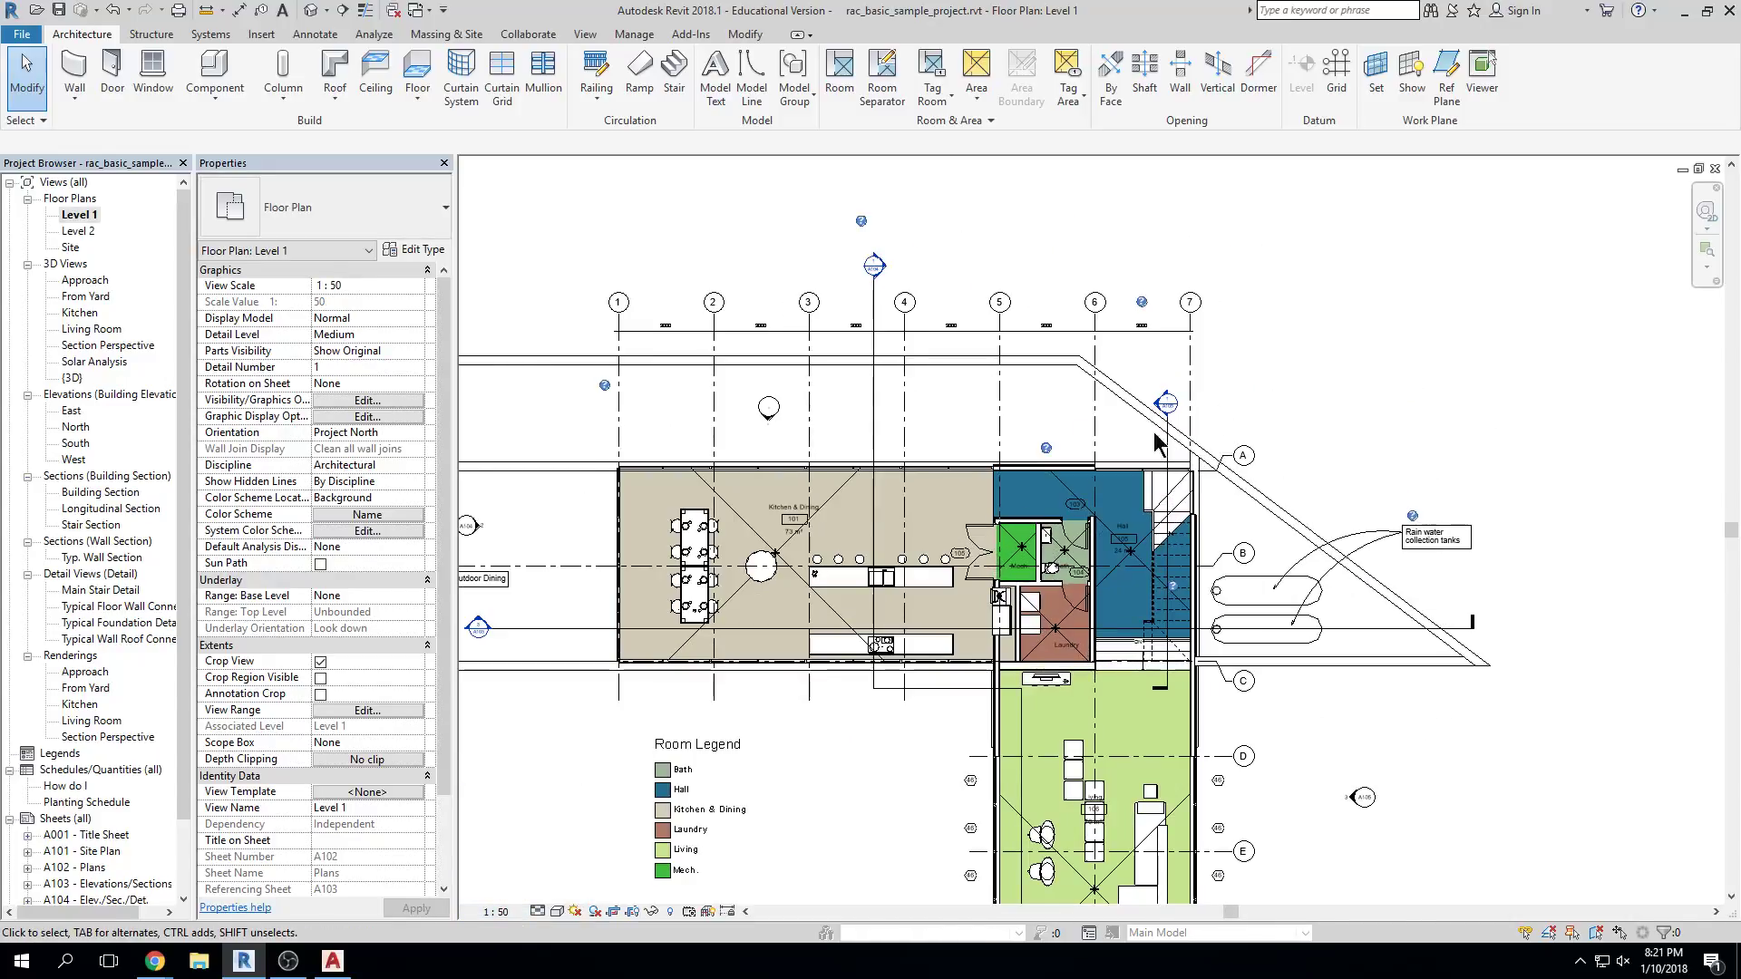
{"action": "scroll", "coordinate": [1215, 415], "scroll_direction": "up", "scroll_amount": 5}
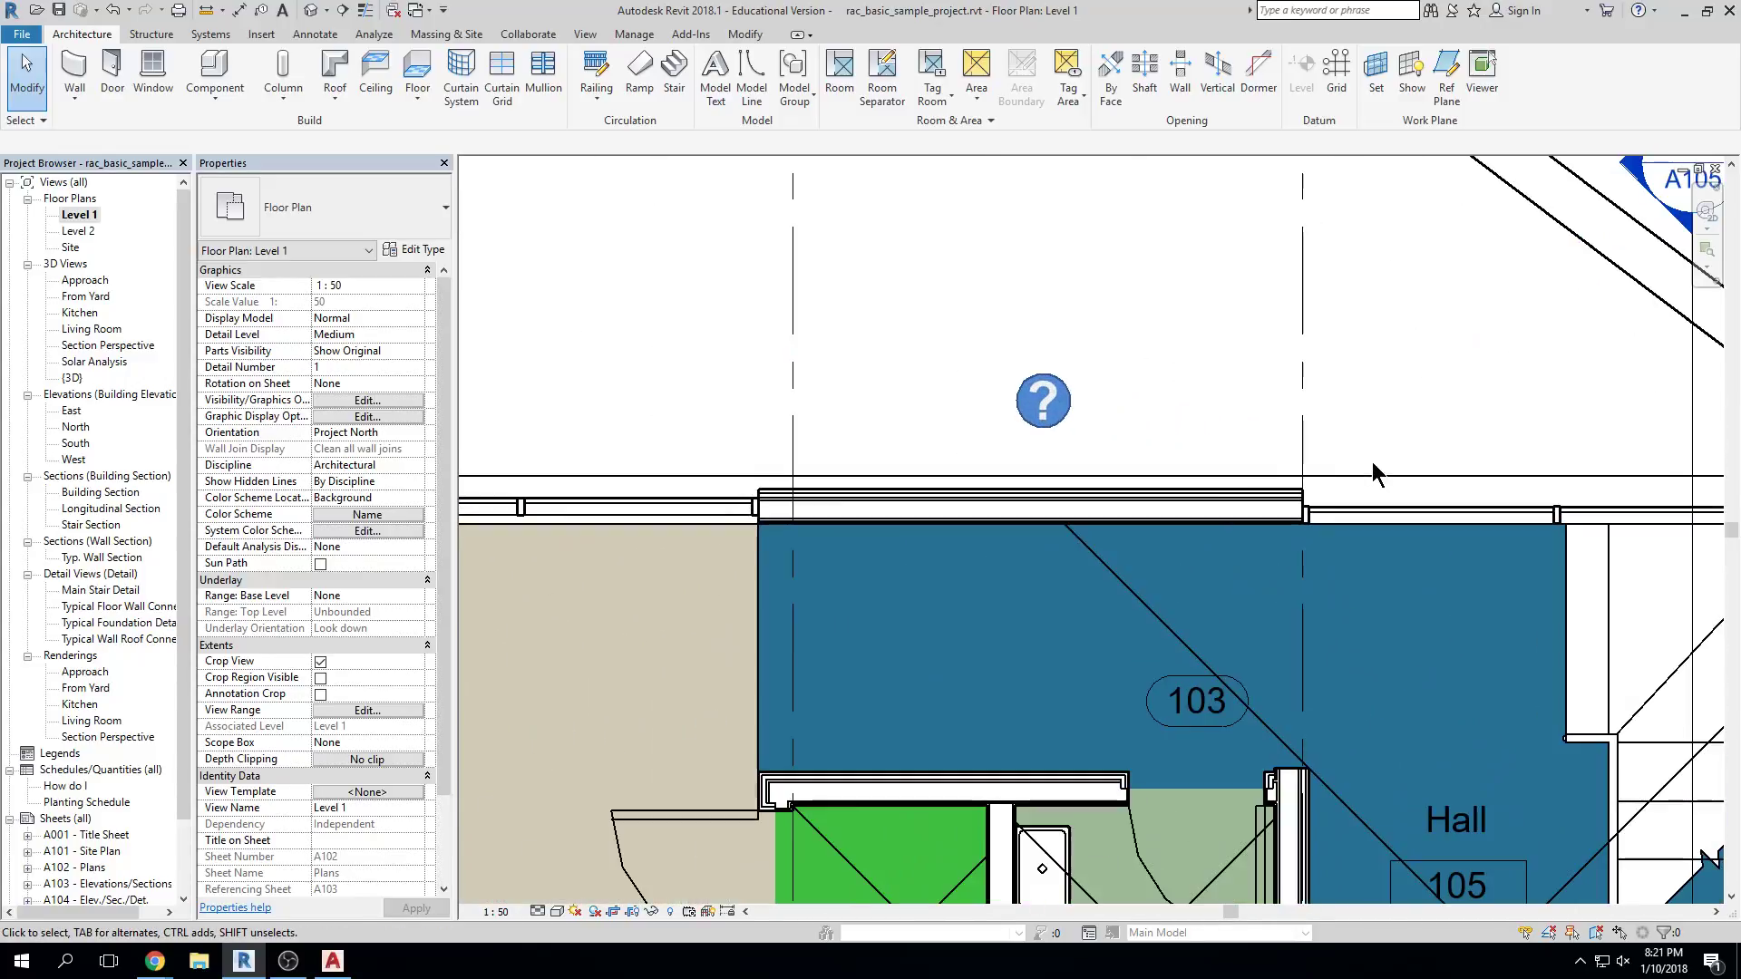
{"action": "scroll", "coordinate": [1208, 472], "scroll_direction": "up", "scroll_amount": 4}
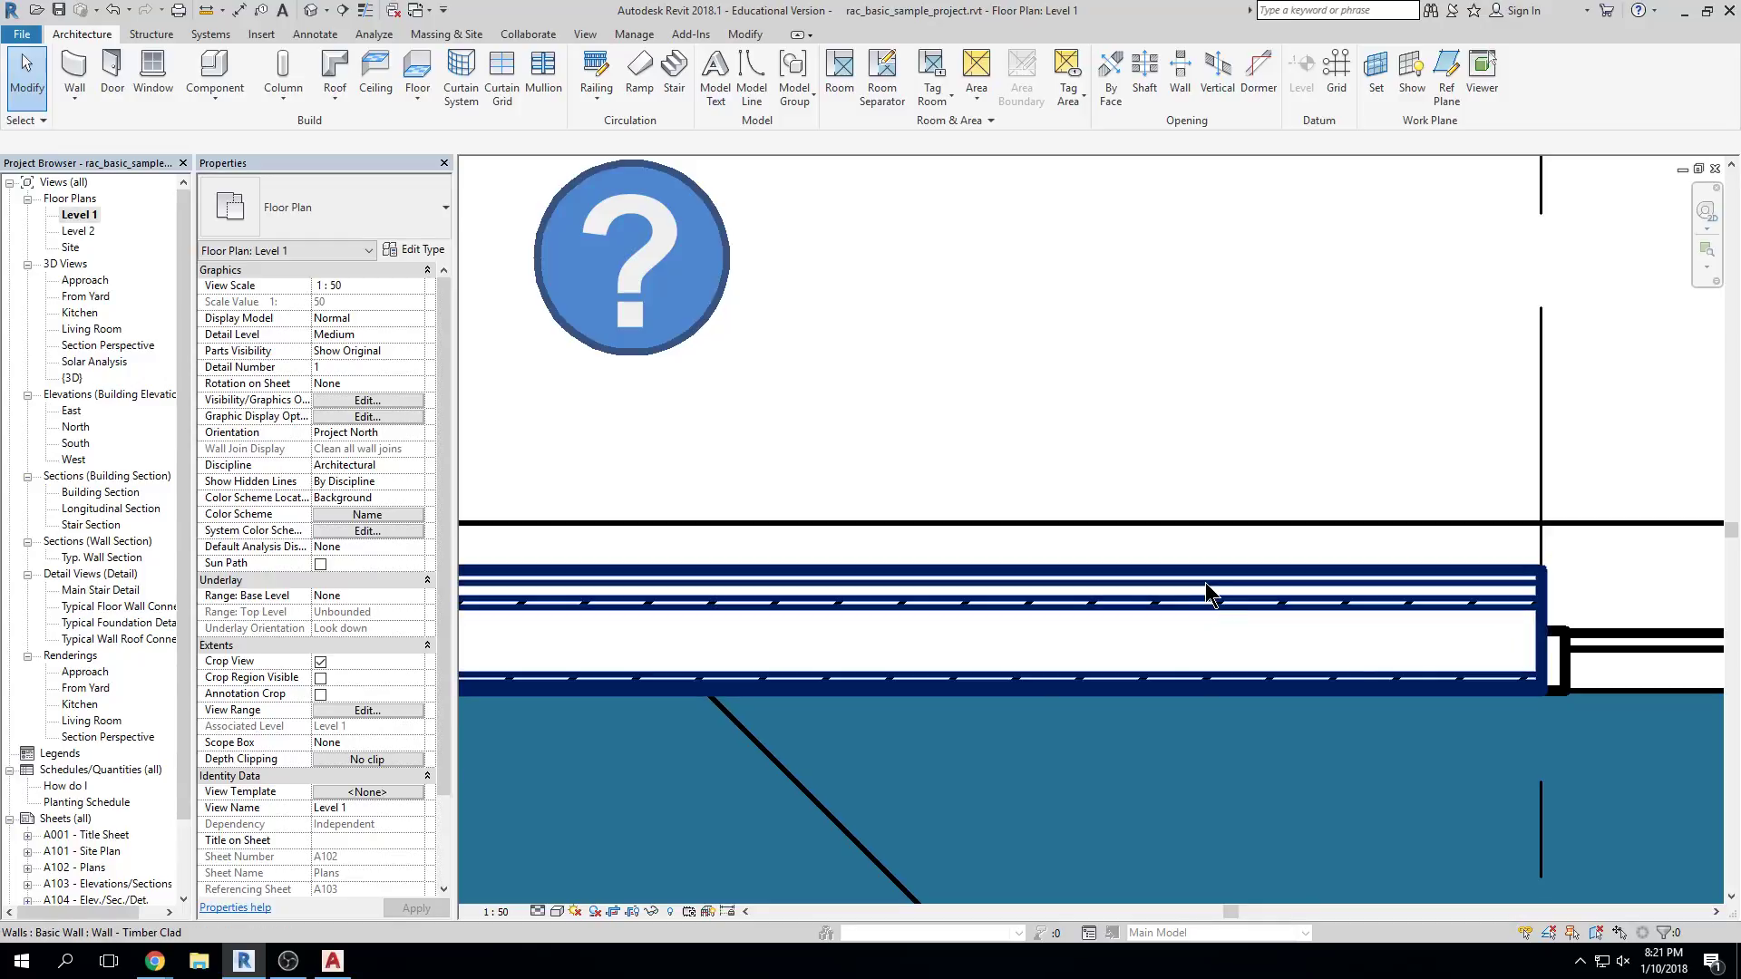
{"action": "scroll", "coordinate": [1211, 590], "scroll_direction": "up", "scroll_amount": 1}
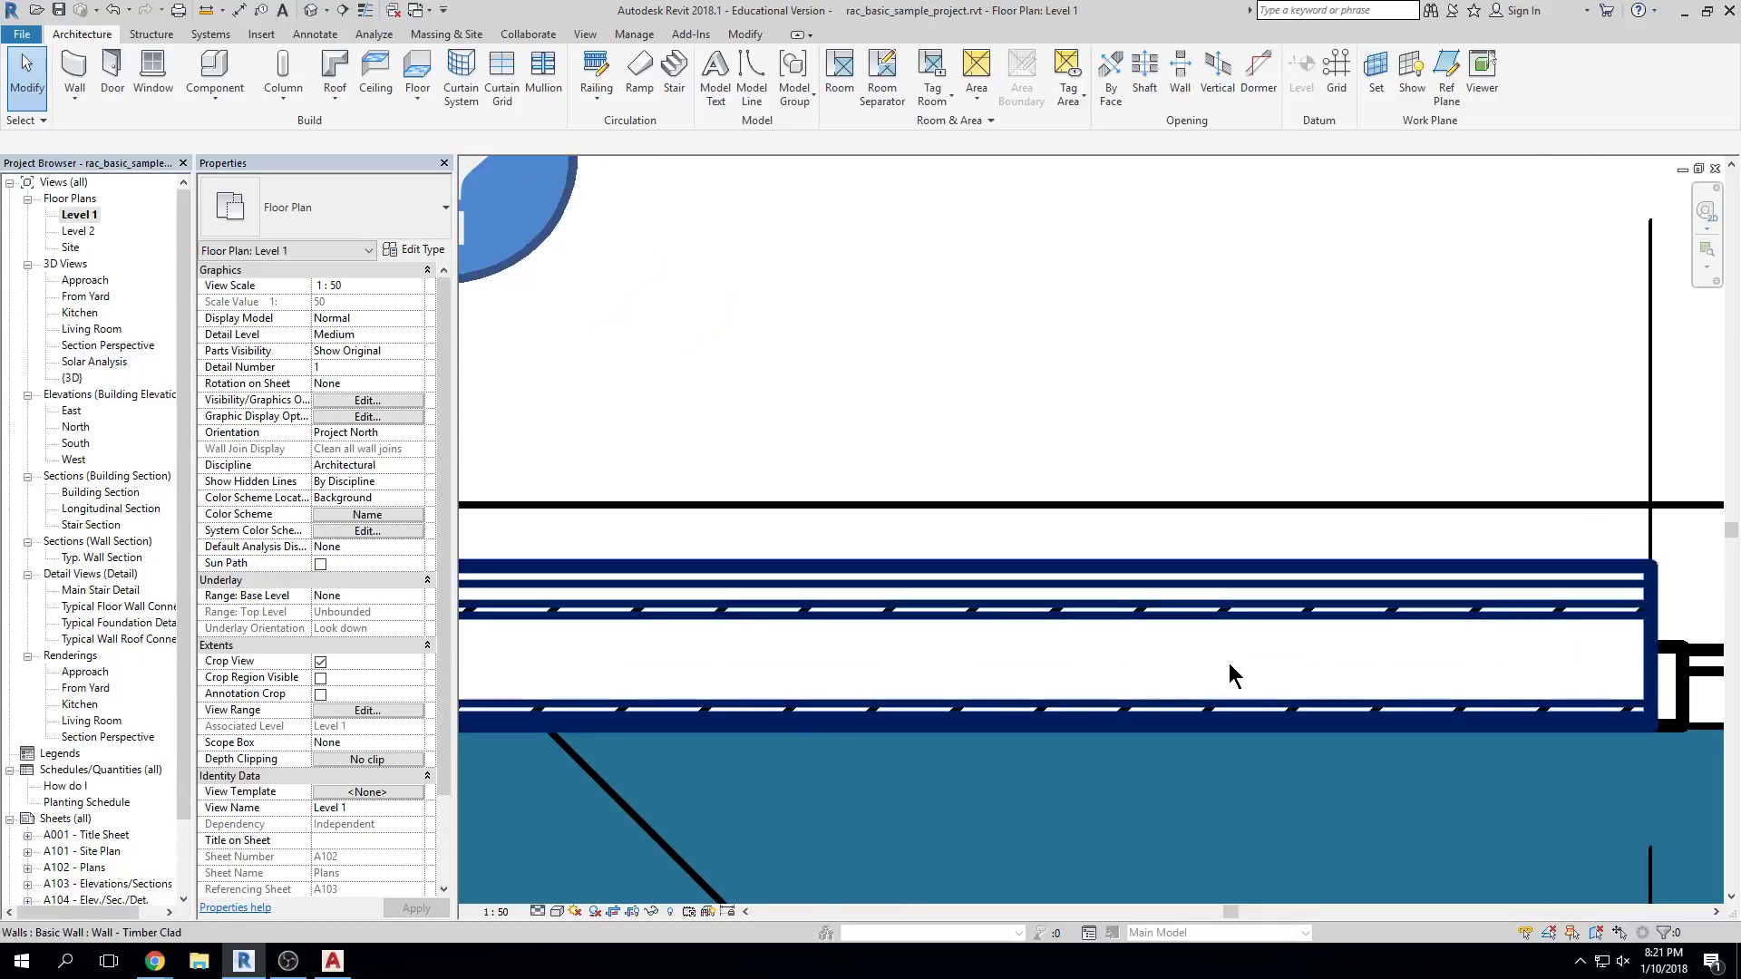
Select the Timber Clad wall, then switch to the default 3D view
{"action": "left_click", "coordinate": [1168, 602]}
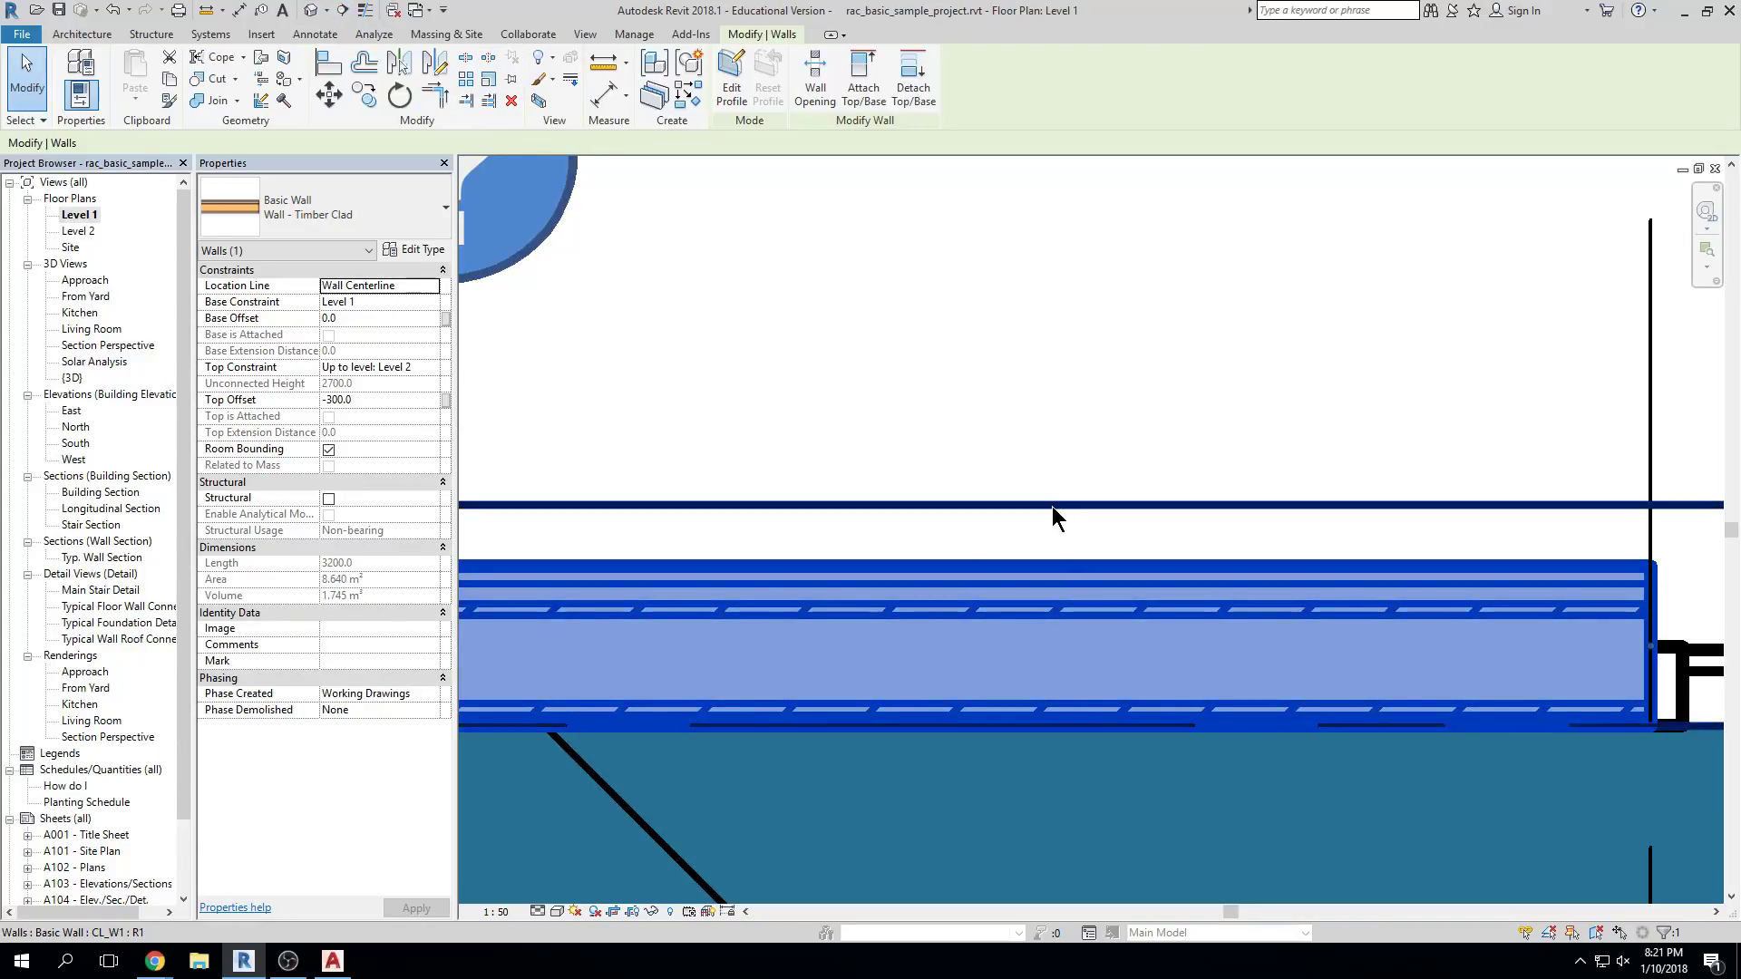
{"action": "scroll", "coordinate": [1048, 504], "scroll_direction": "down", "scroll_amount": 2}
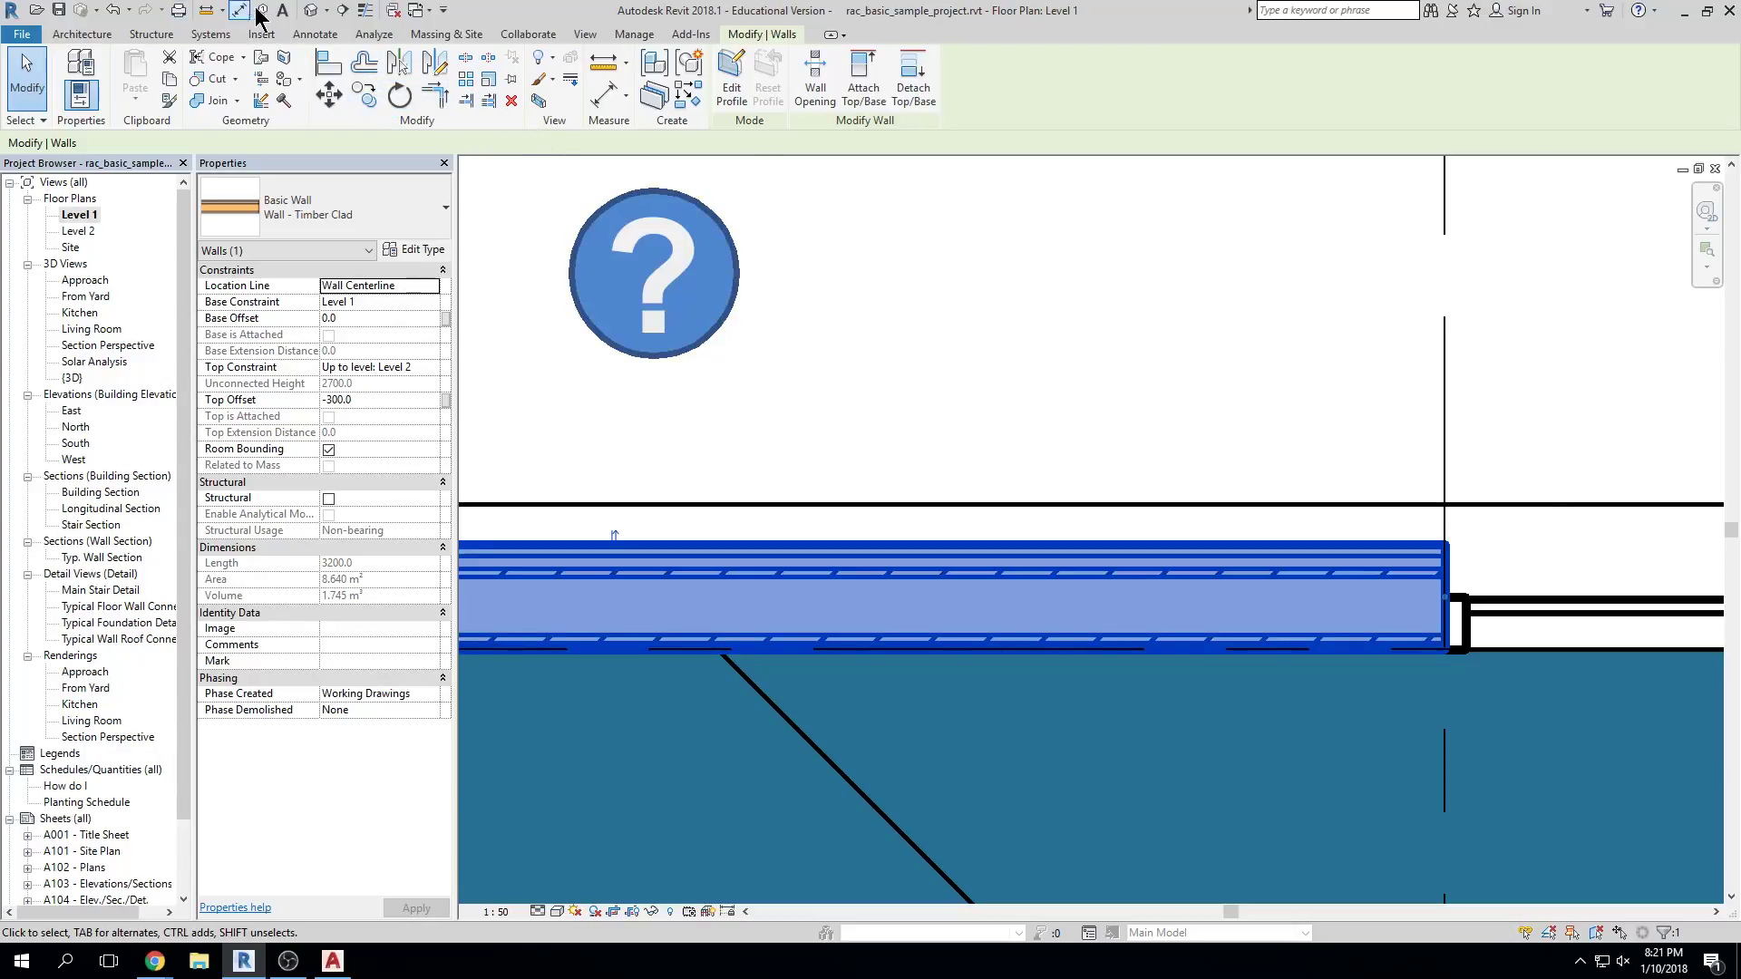
{"action": "left_click", "coordinate": [310, 11]}
Orbit to the back of the model, select the upper wall, and open Typ. Wall Section
{"action": "scroll", "coordinate": [892, 523], "scroll_direction": "up", "scroll_amount": 5}
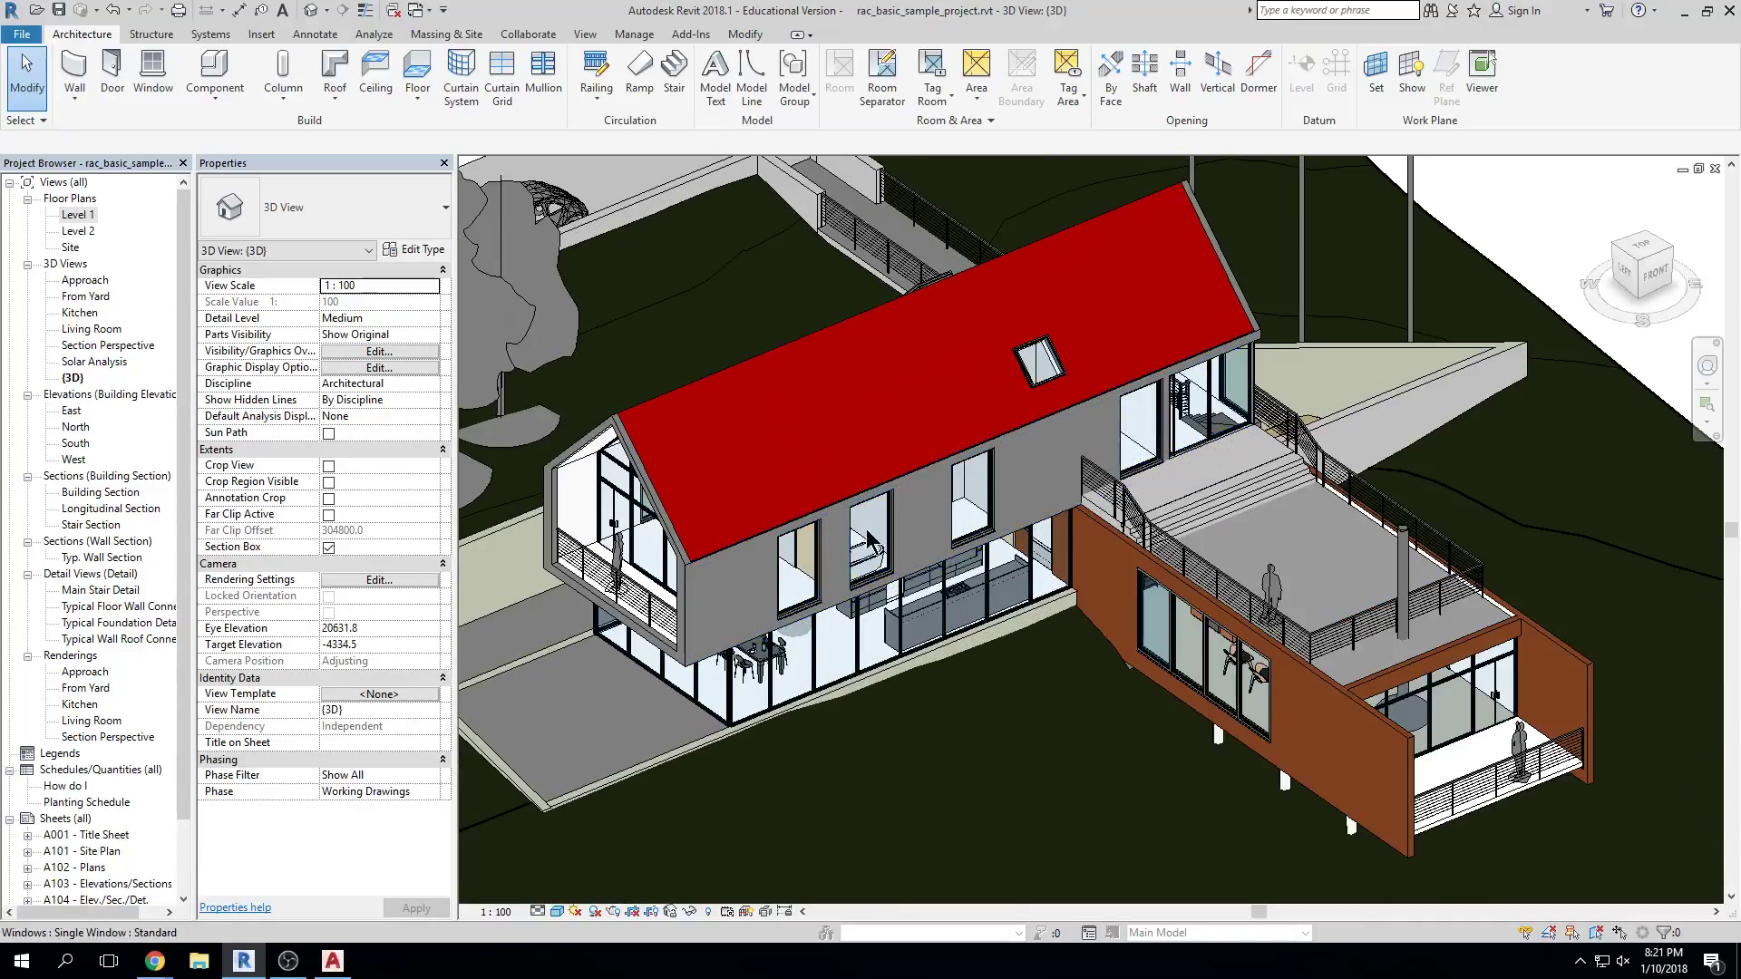
{"action": "middle_click_drag", "start_coordinate": [891, 523], "coordinate": [1154, 444], "text": "shift"}
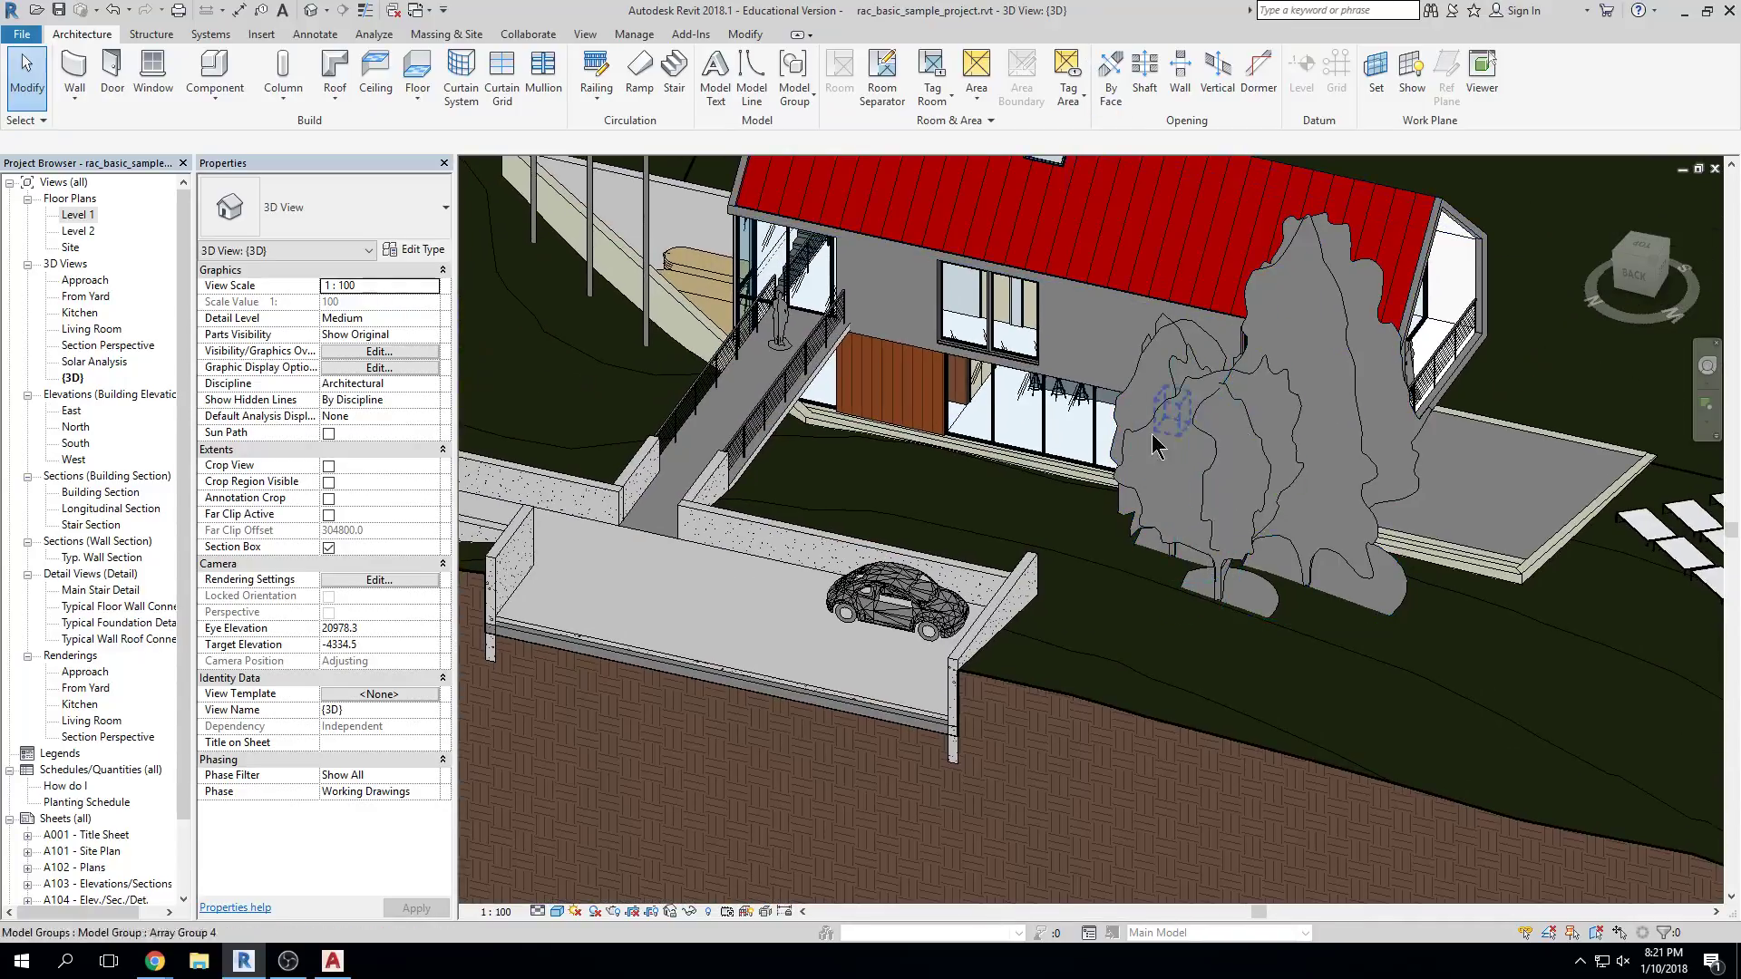
{"action": "left_click", "coordinate": [927, 356]}
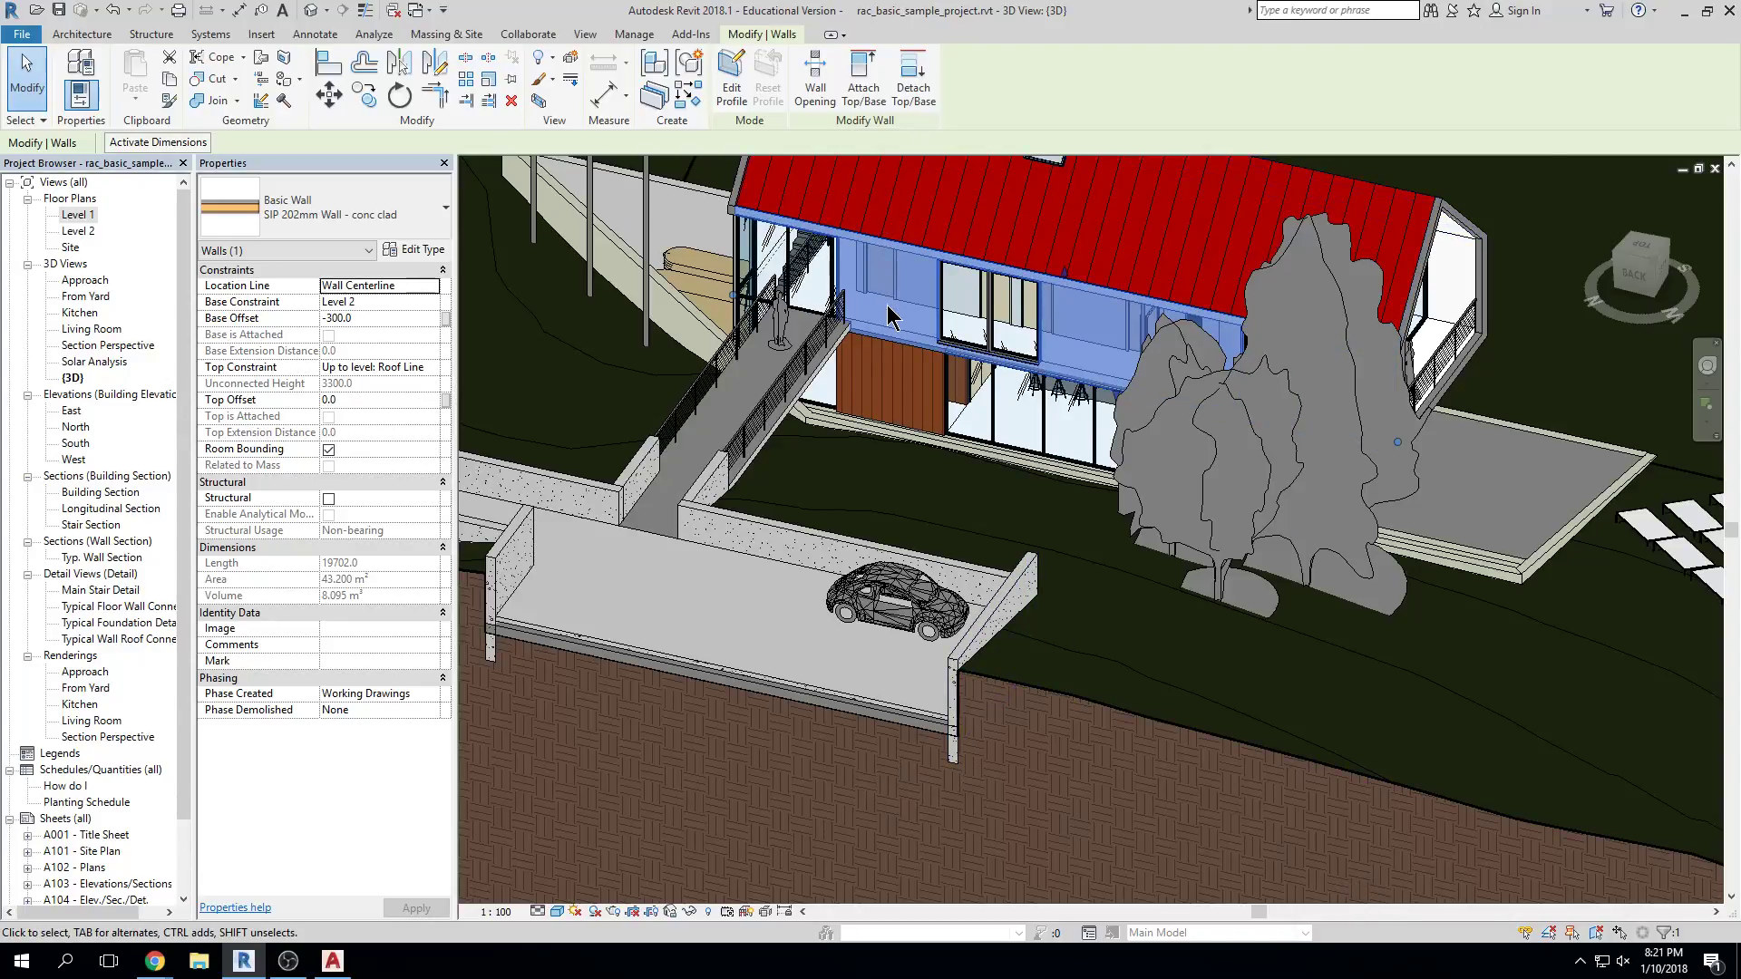
{"action": "left_click", "coordinate": [81, 558]}
{"action": "double_click", "coordinate": [82, 559]}
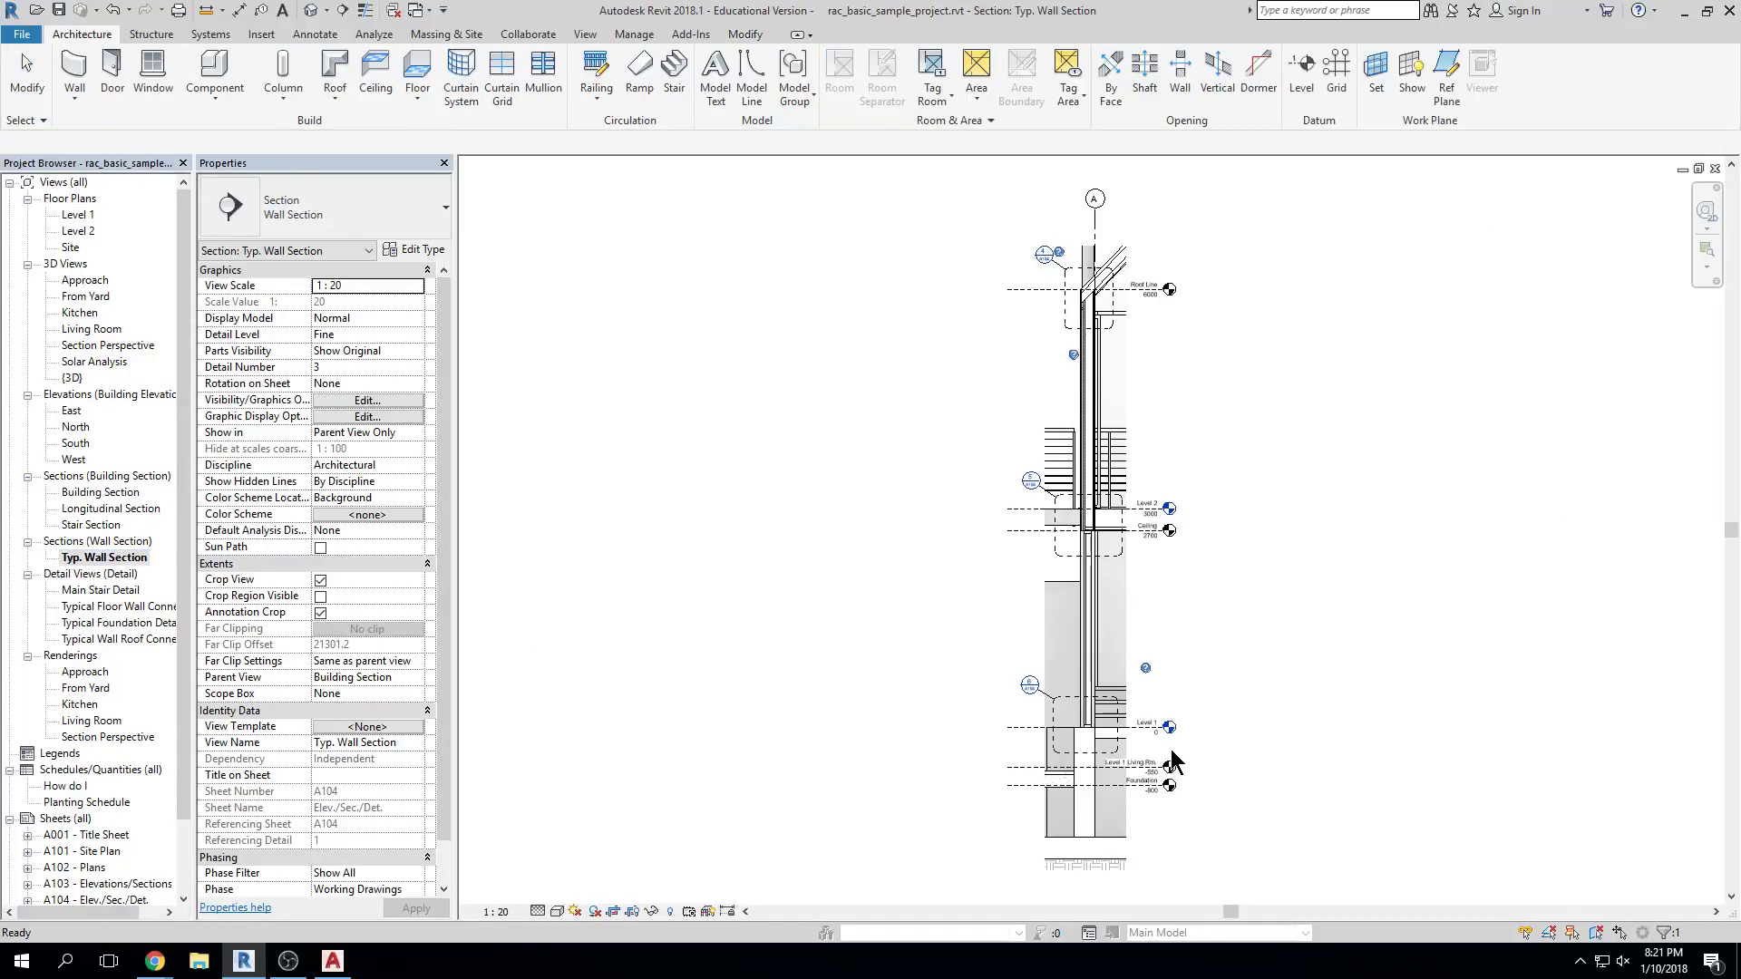
Use UN to change the project Length format to Feet and fractional inches
{"action": "key", "text": "Escape"}
{"action": "scroll", "coordinate": [1158, 517], "scroll_direction": "up", "scroll_amount": 3}
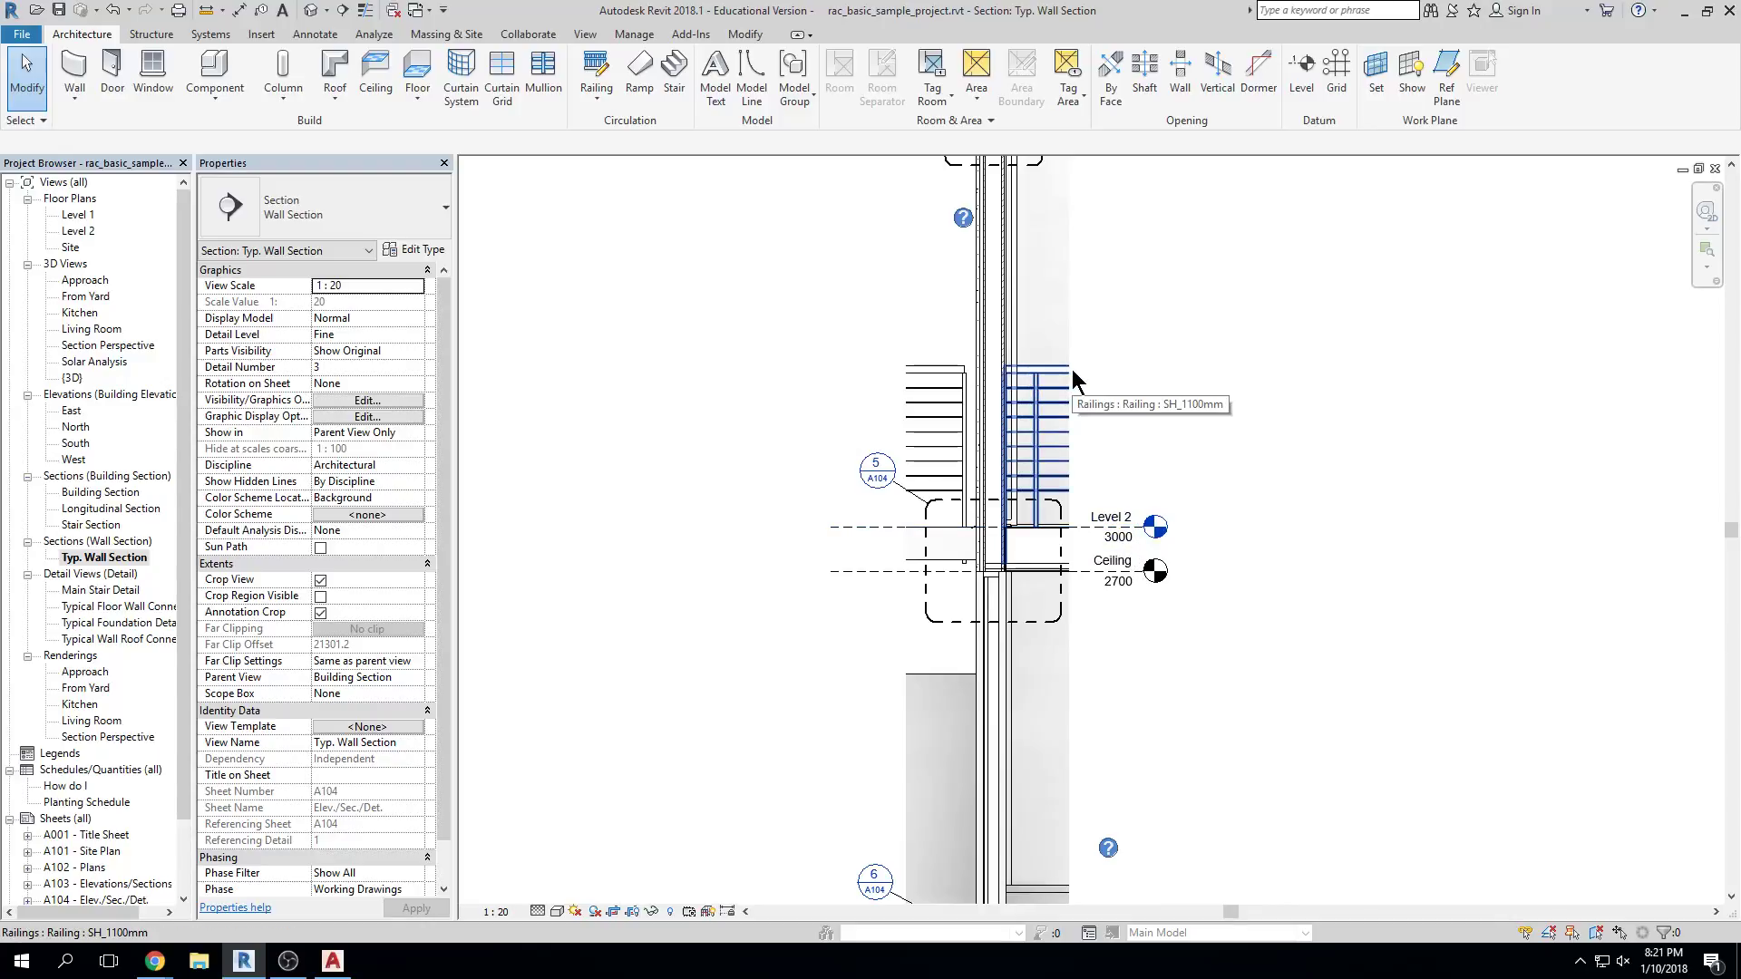
{"action": "key", "text": "u"}
{"action": "key", "text": "n"}
{"action": "left_click", "coordinate": [907, 347]}
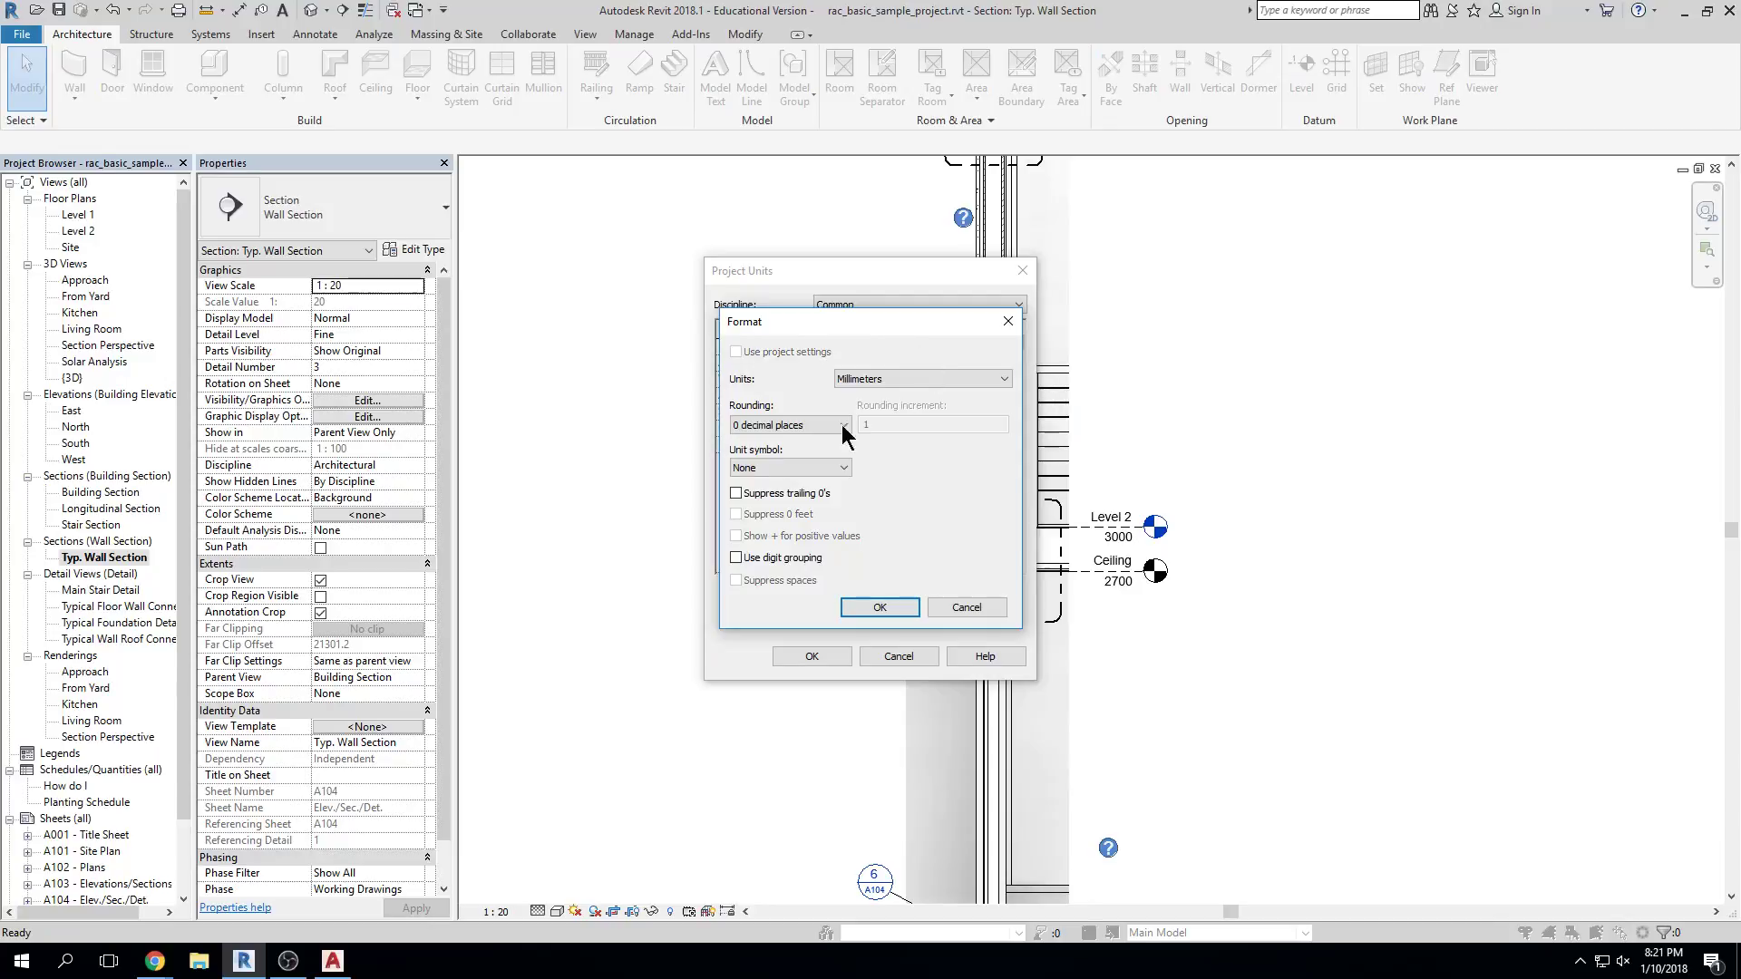
{"action": "left_click", "coordinate": [997, 379]}
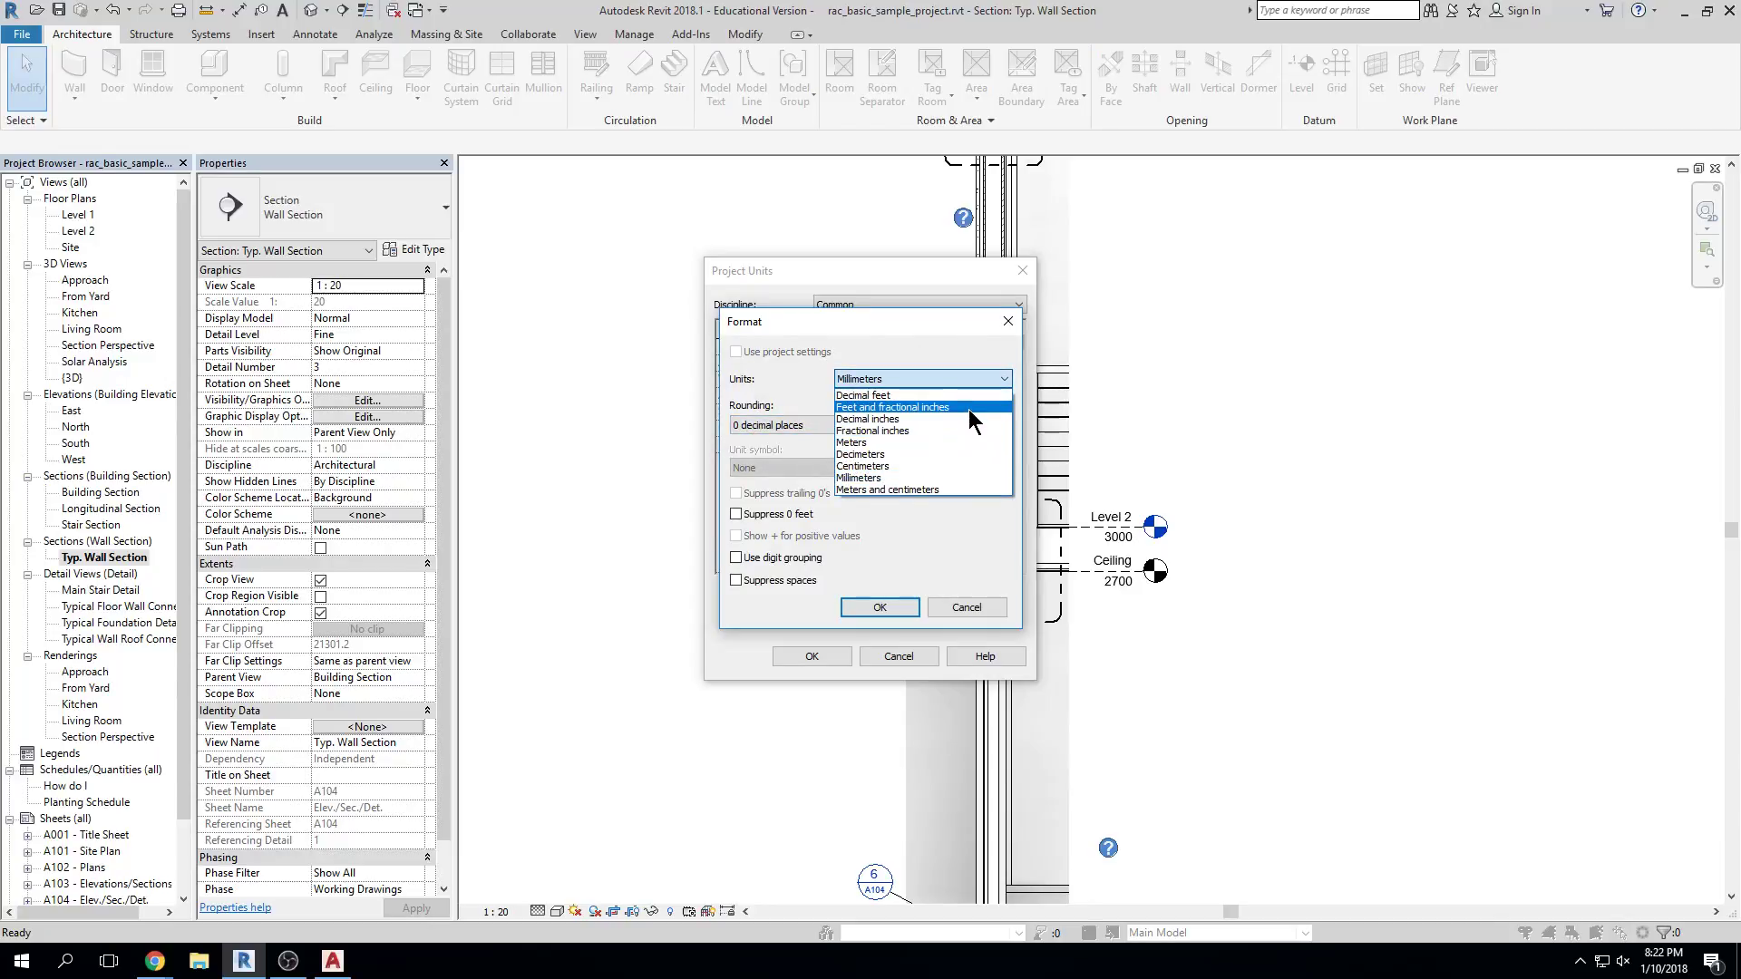
{"action": "left_click", "coordinate": [970, 408]}
{"action": "left_click", "coordinate": [879, 607]}
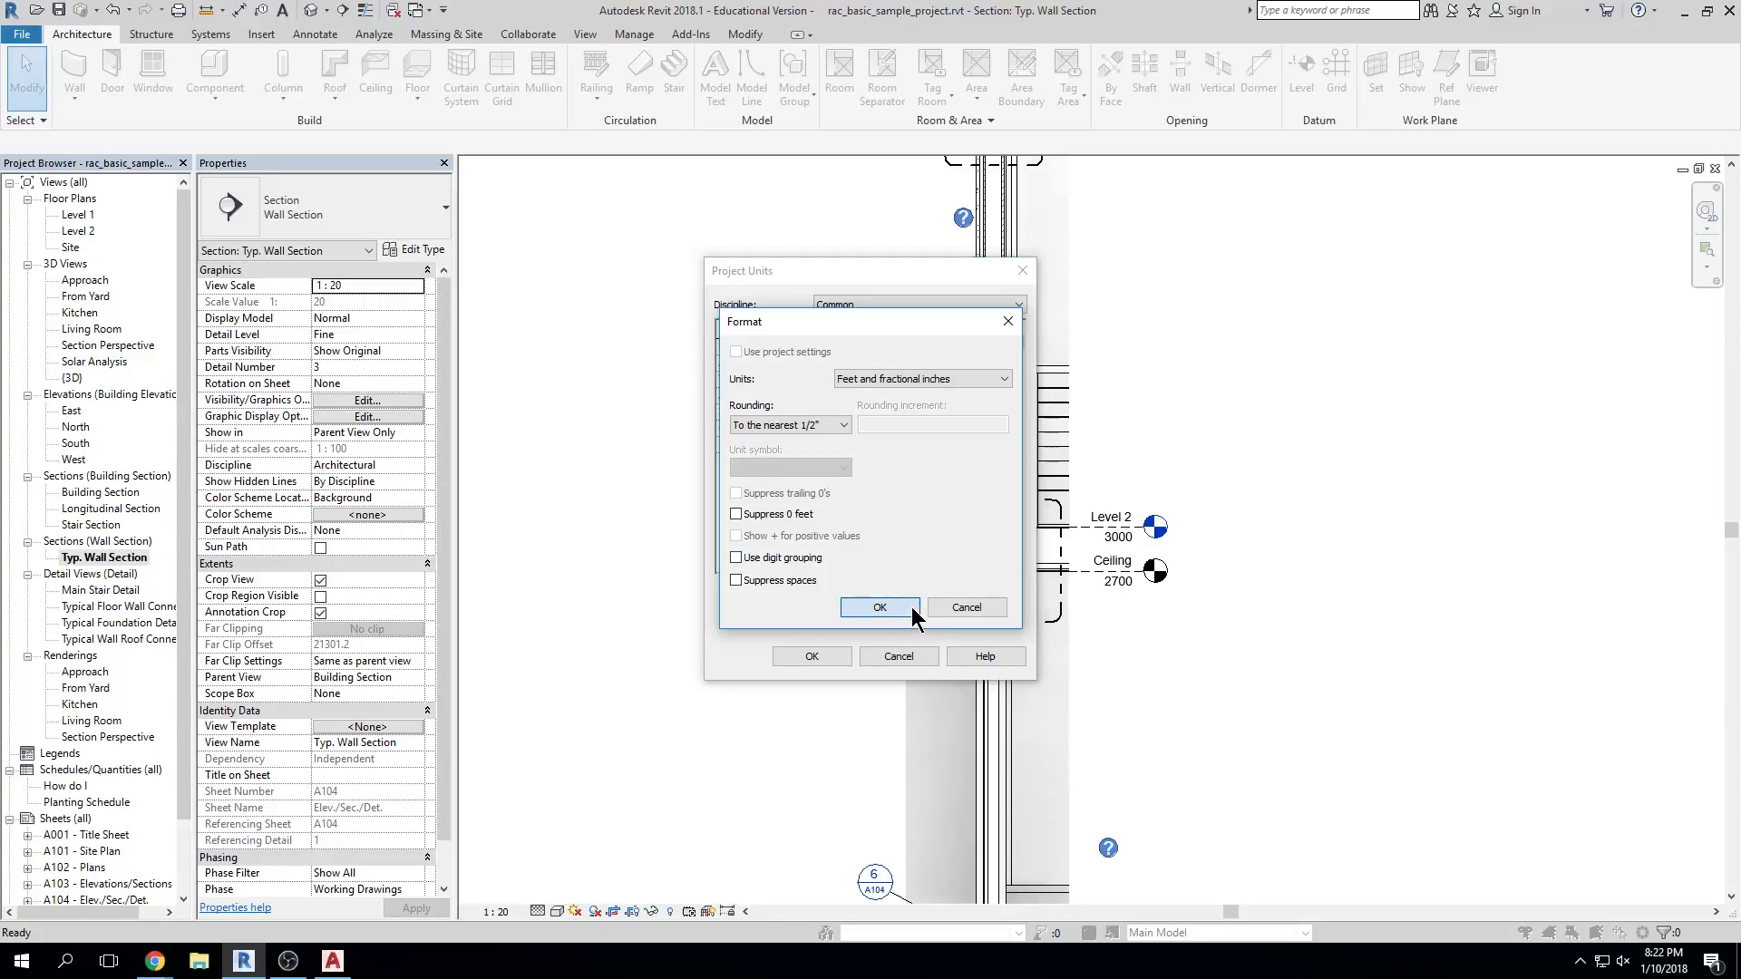
{"action": "left_click", "coordinate": [811, 656]}
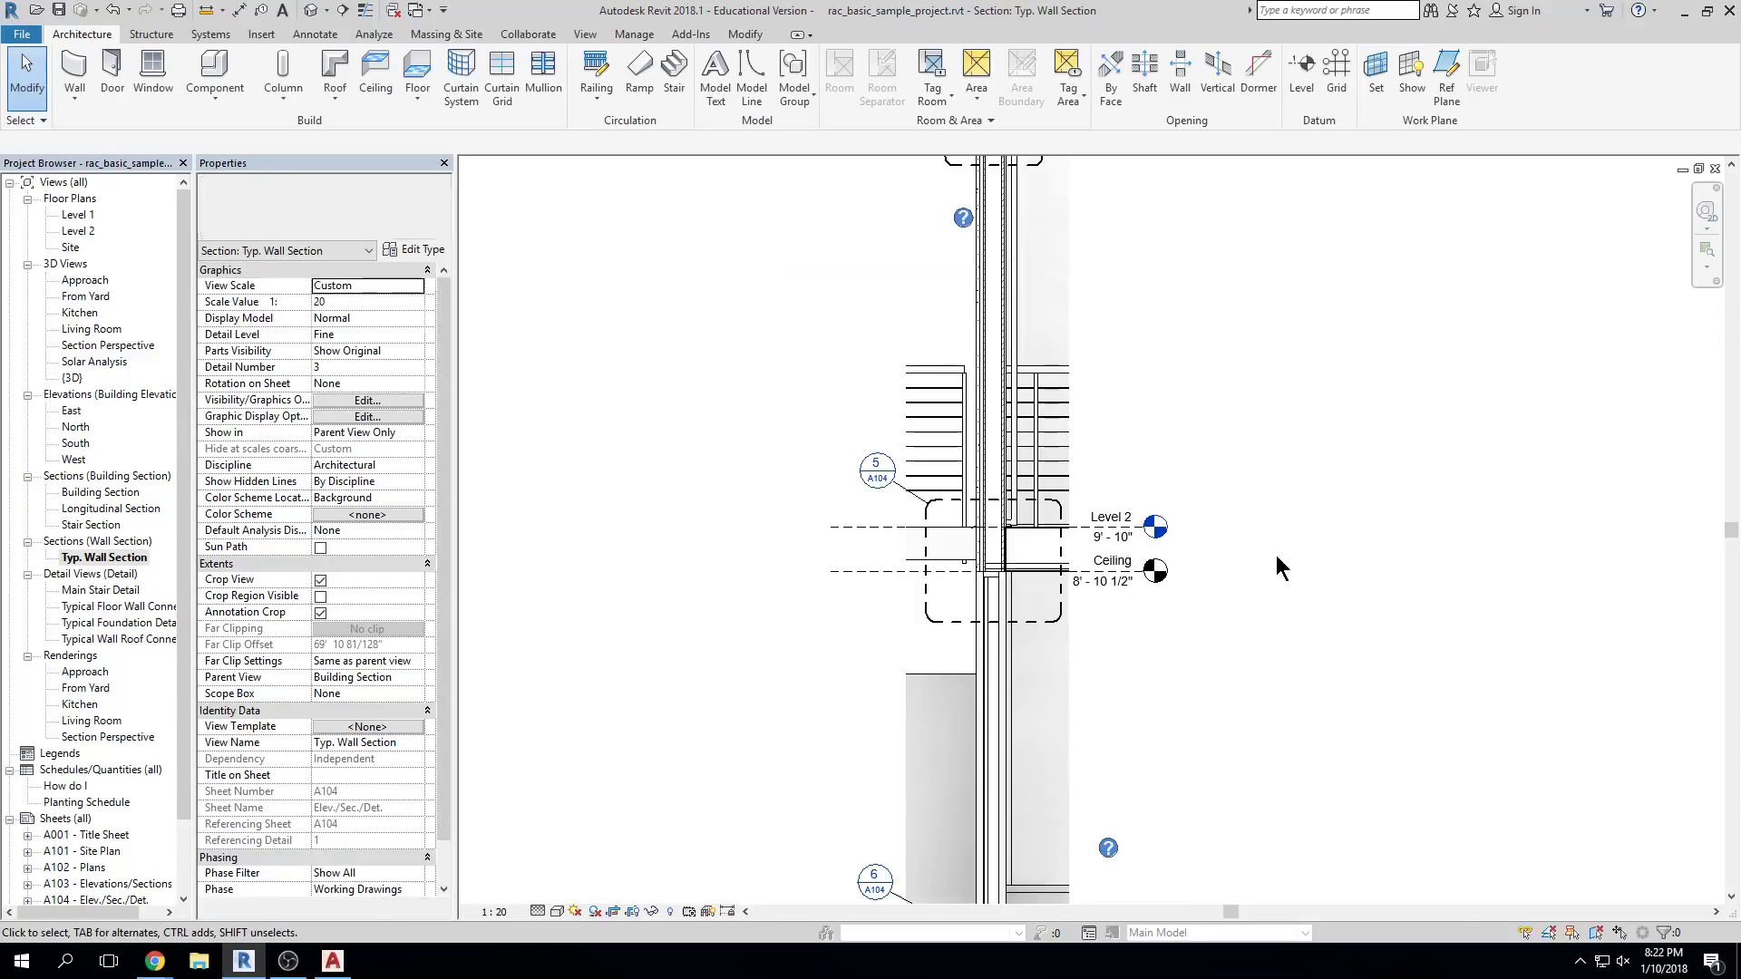
Pan the wall section up to the Roof Line at 19' - 8" and select the SIP 202mm wall
{"action": "scroll", "coordinate": [1178, 544], "scroll_direction": "down", "scroll_amount": 1}
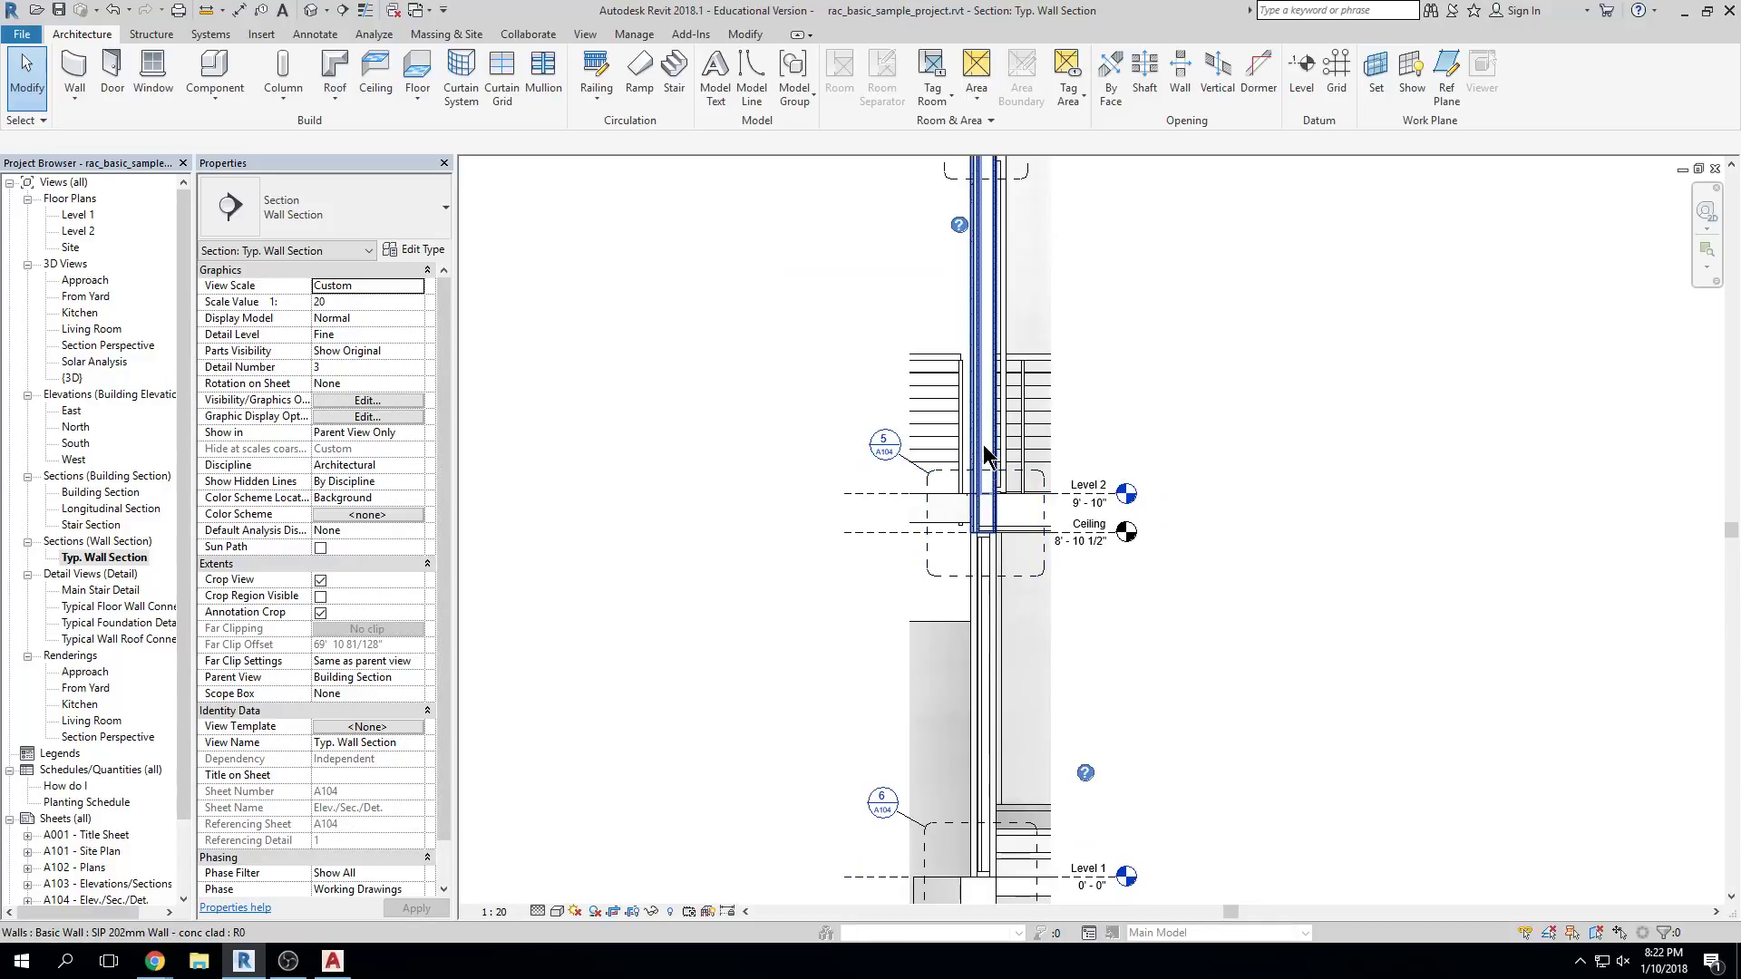
{"action": "scroll", "coordinate": [1089, 449], "scroll_direction": "down", "scroll_amount": 1}
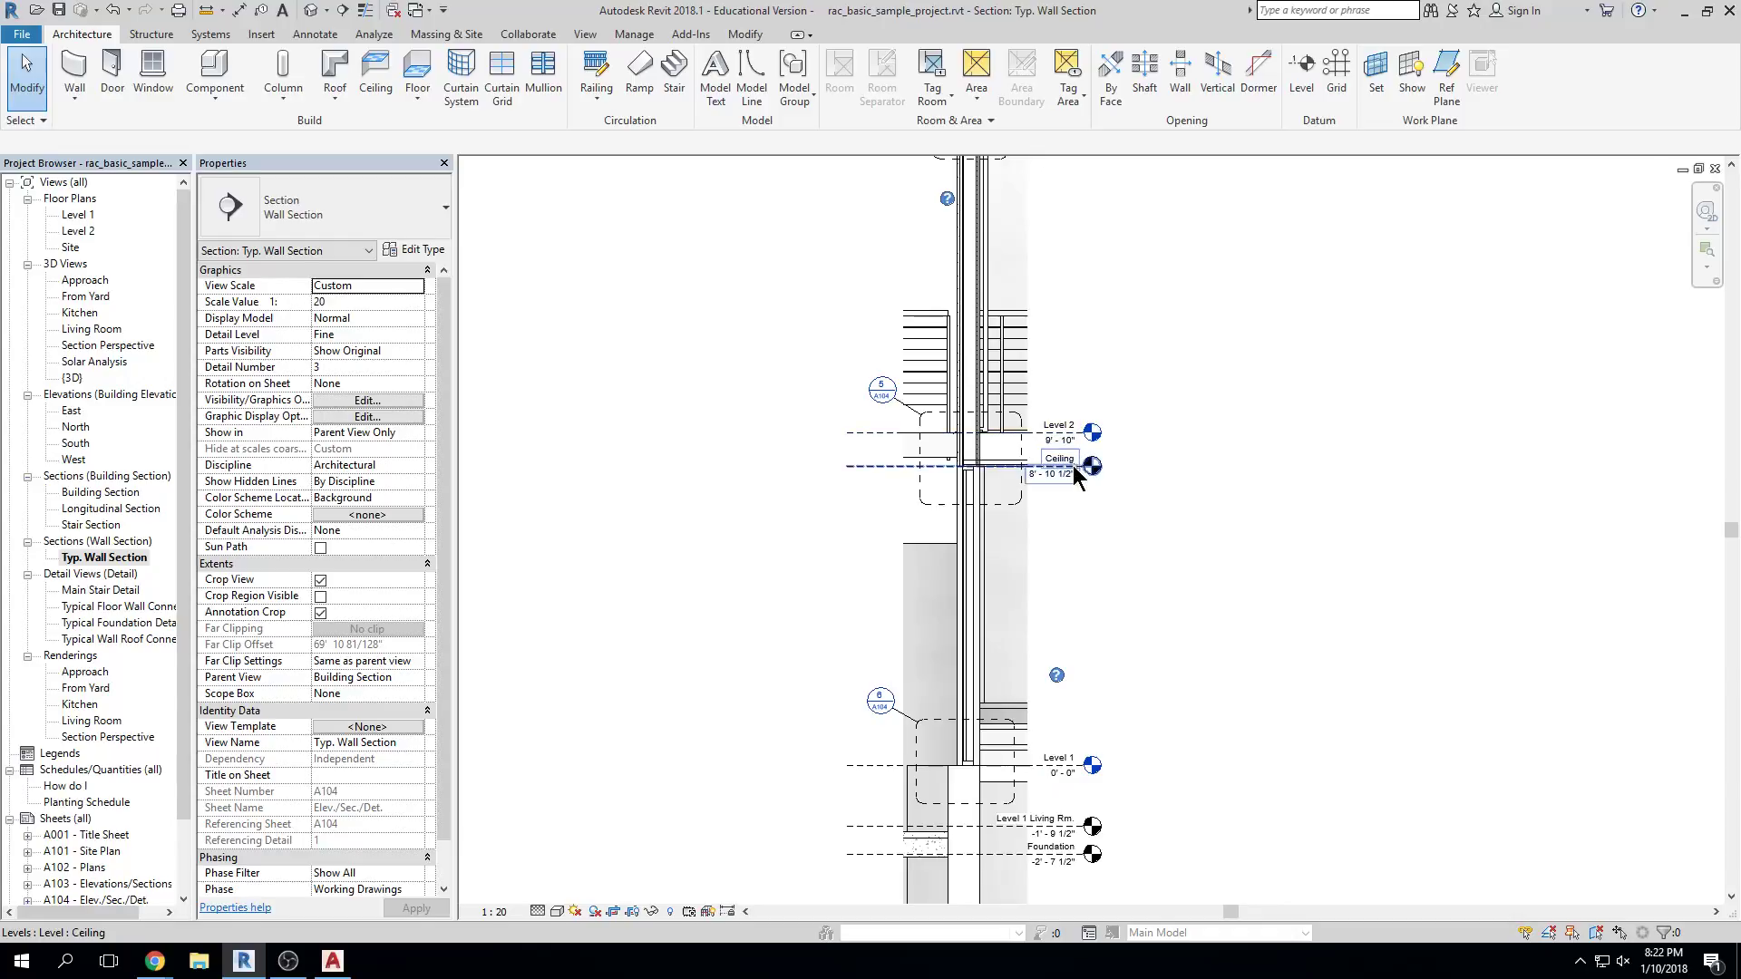
{"action": "scroll", "coordinate": [1070, 486], "scroll_direction": "up", "scroll_amount": 1}
{"action": "scroll", "coordinate": [1070, 485], "scroll_direction": "up", "scroll_amount": 1}
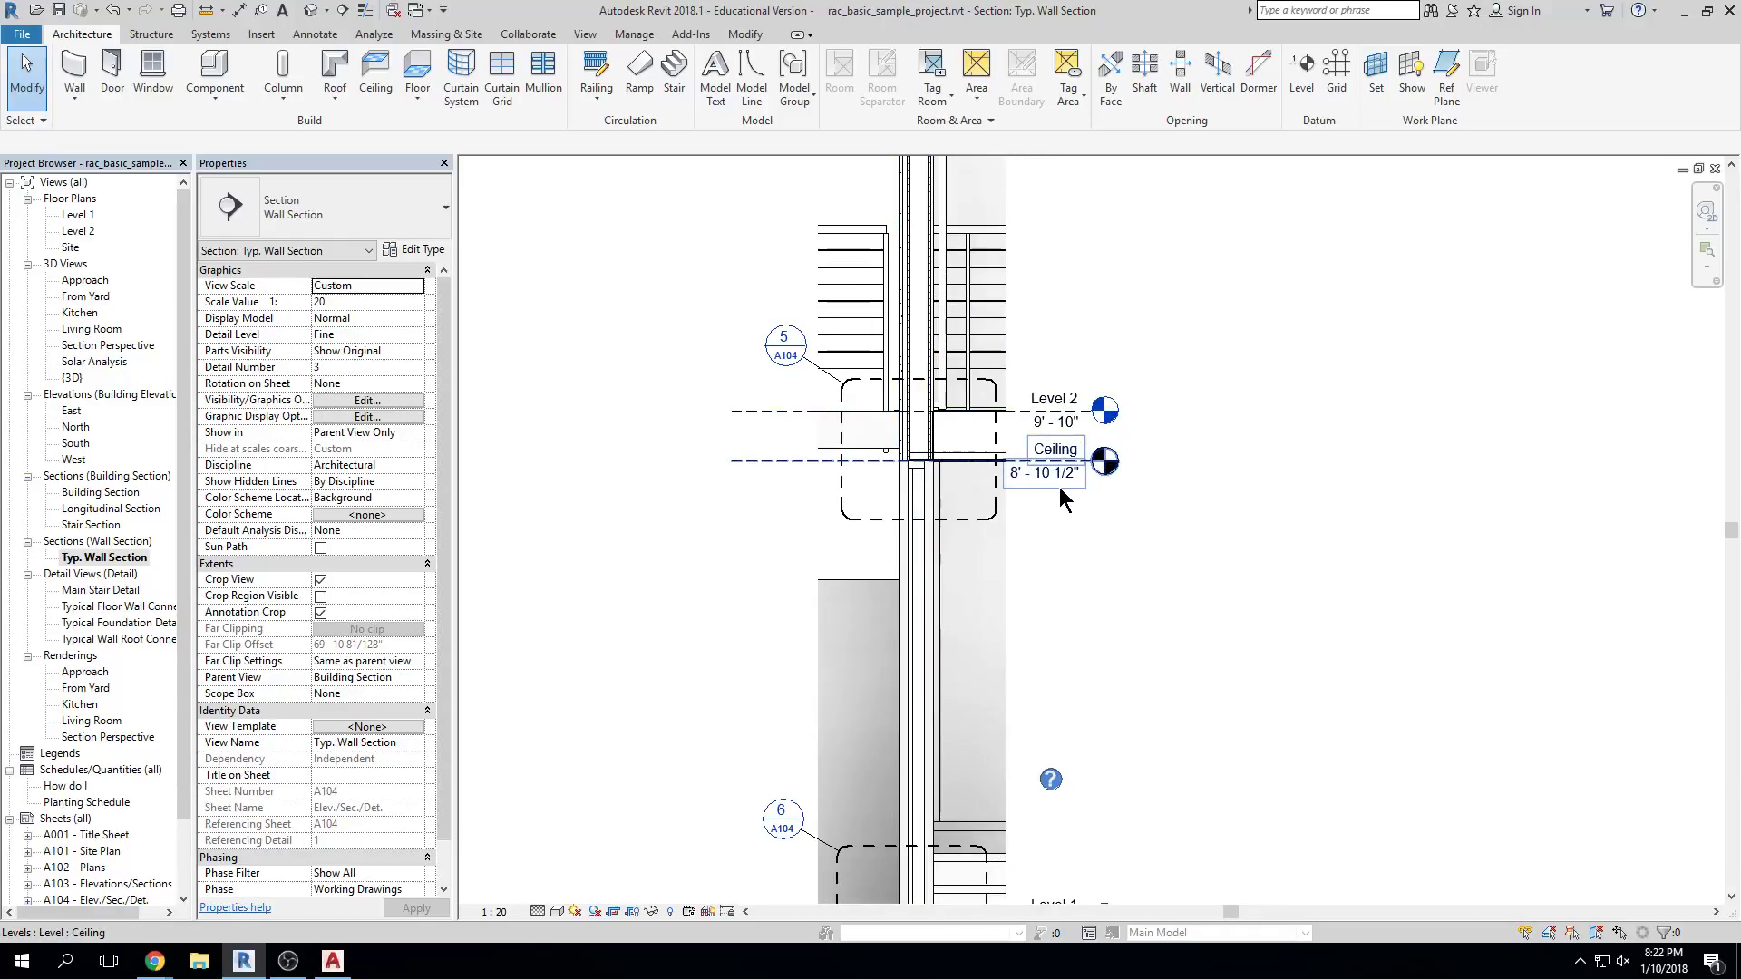
{"action": "scroll", "coordinate": [1079, 708], "scroll_direction": "down", "scroll_amount": 1}
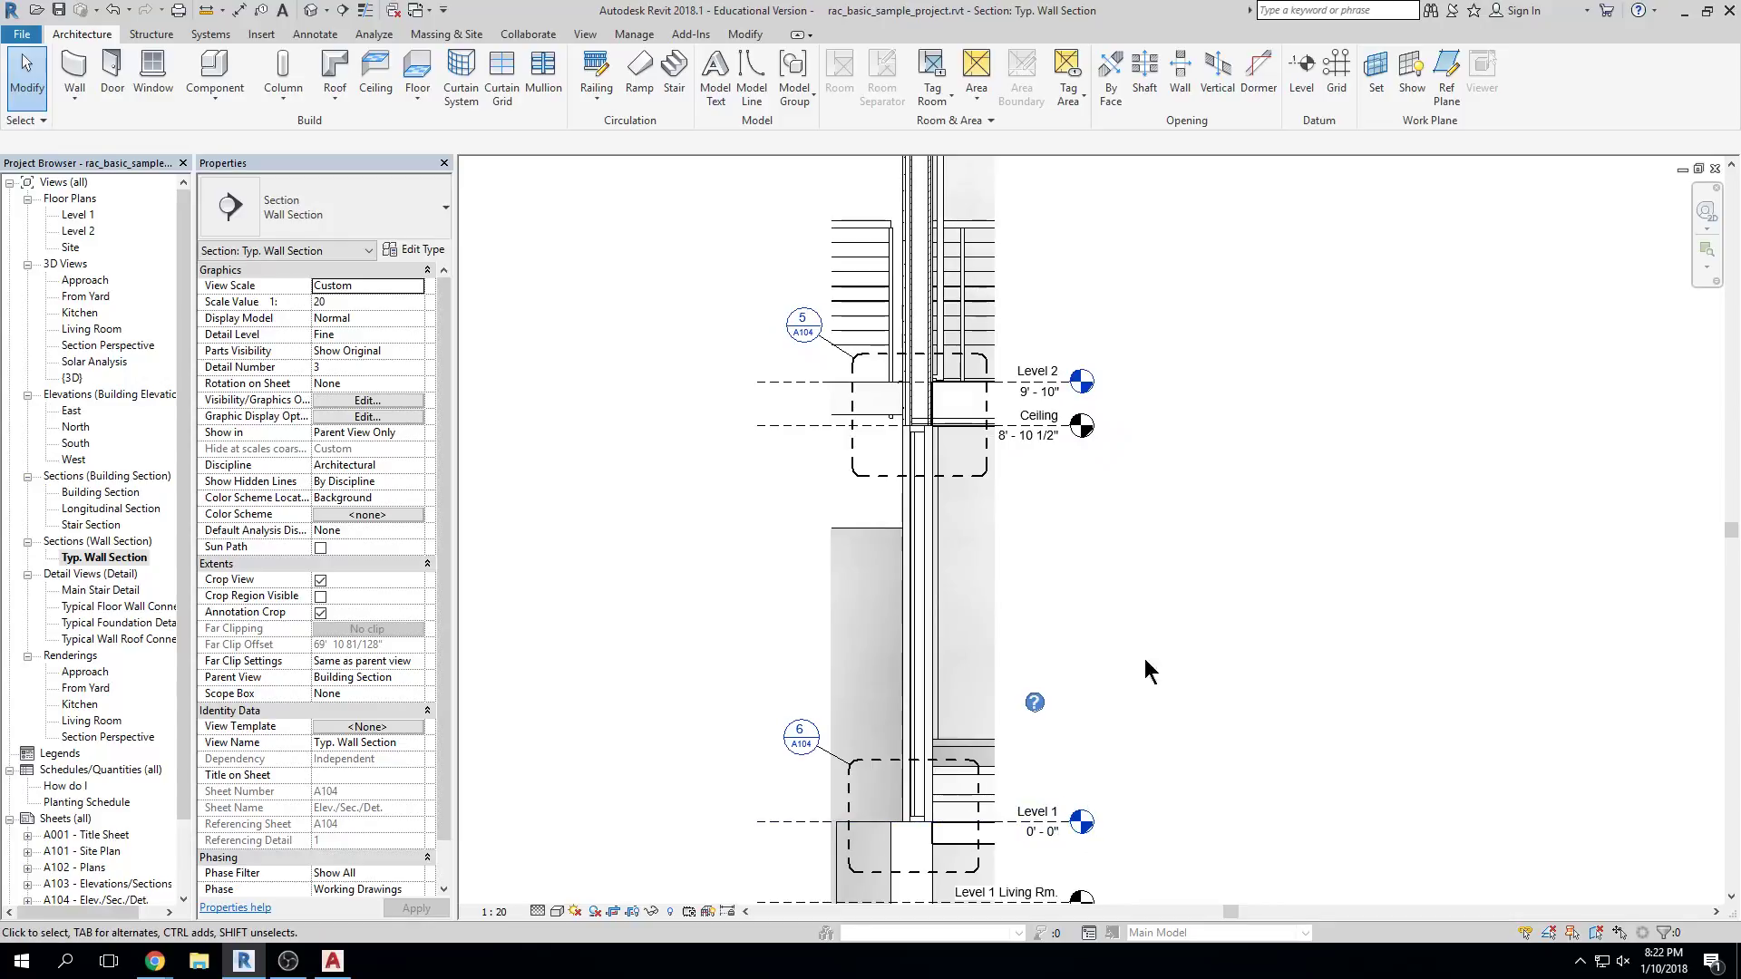
{"action": "middle_click_drag", "start_coordinate": [1065, 439], "coordinate": [1027, 757]}
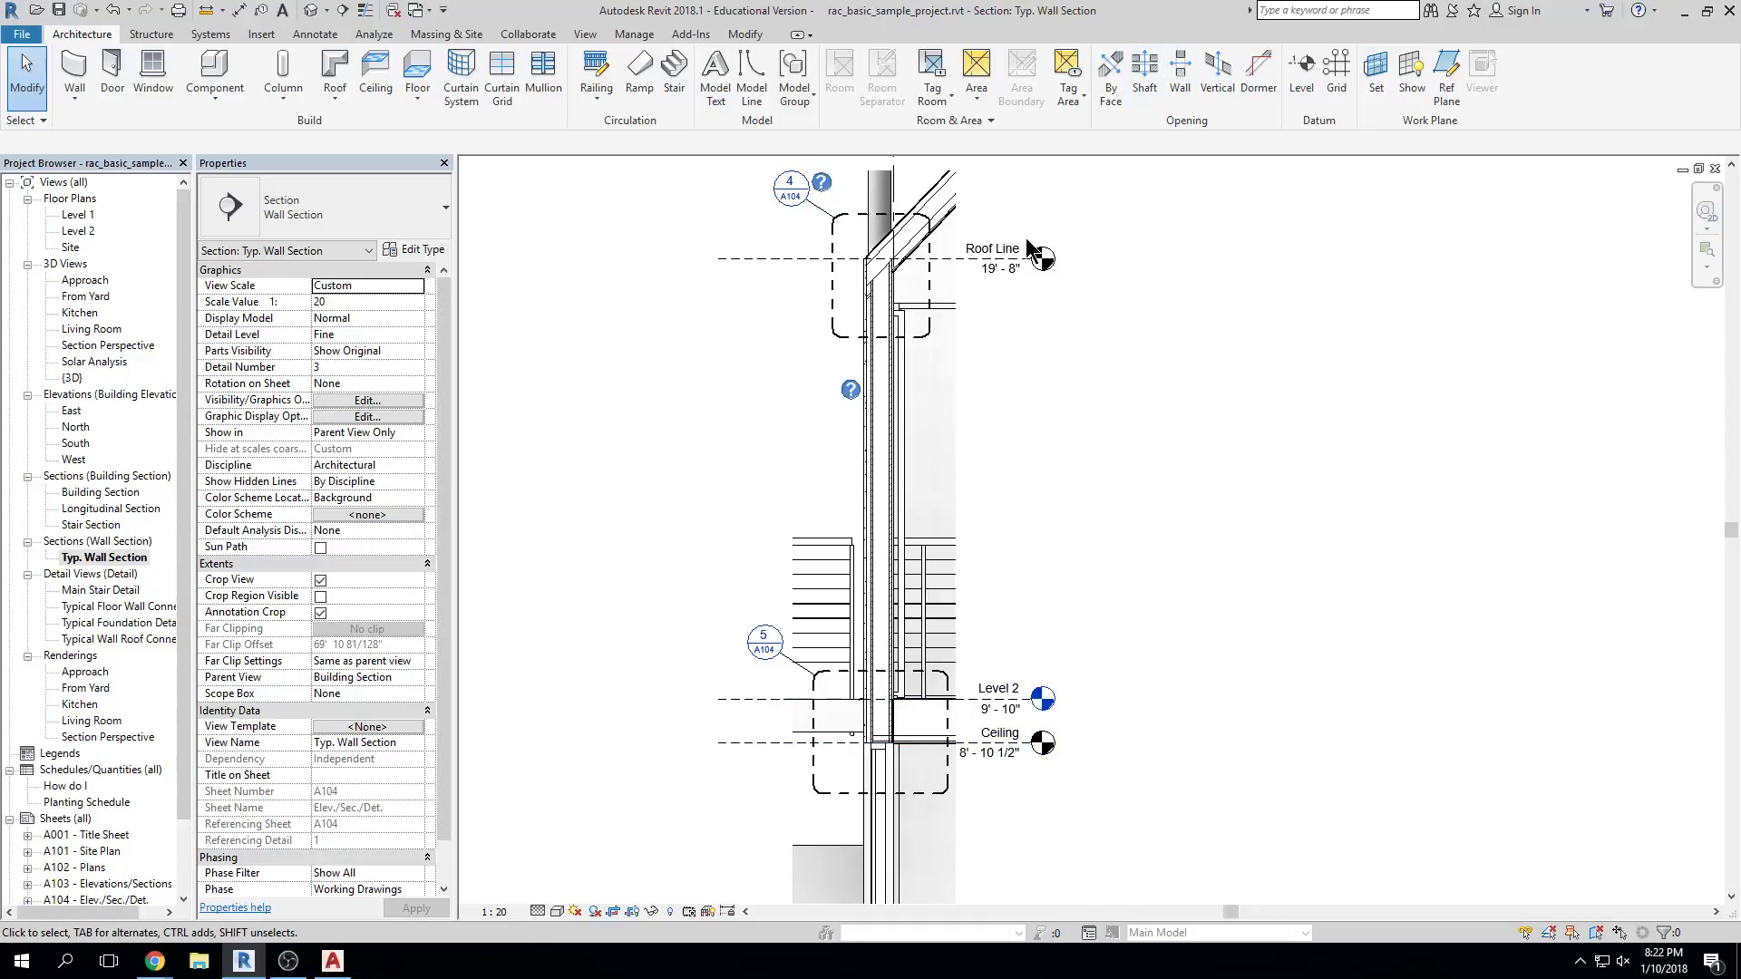
{"action": "left_click", "coordinate": [867, 446]}
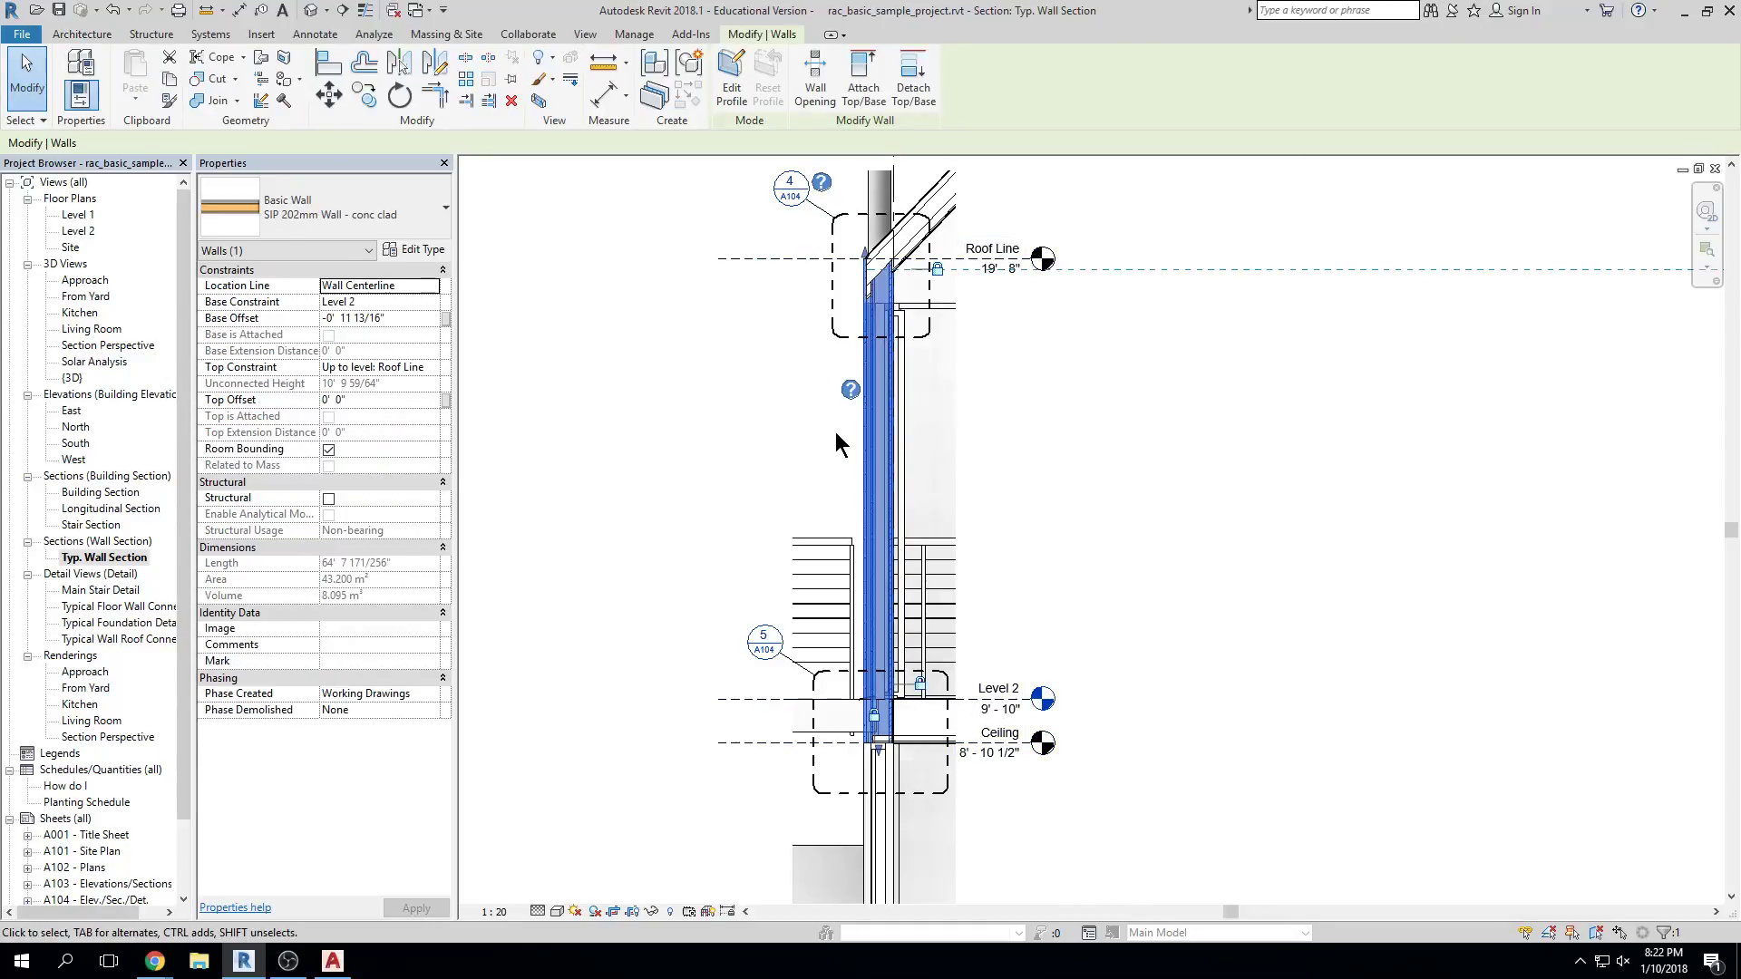
{"action": "left_click", "coordinate": [443, 253]}
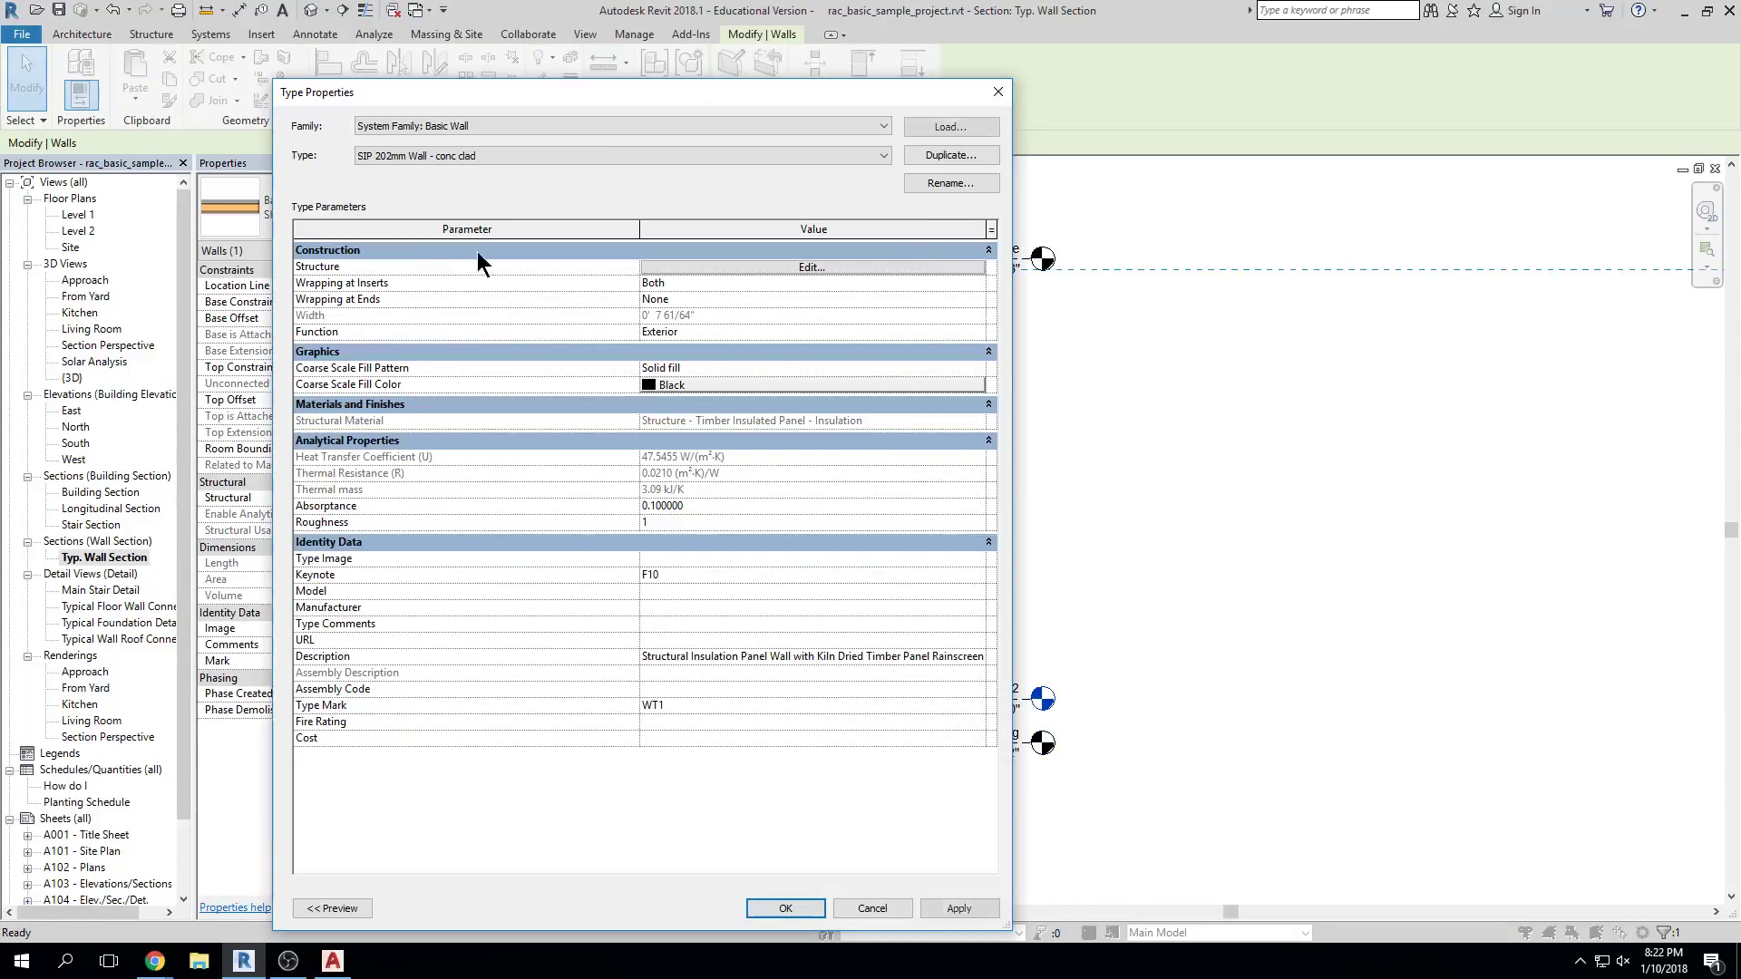
{"action": "left_click", "coordinate": [895, 269]}
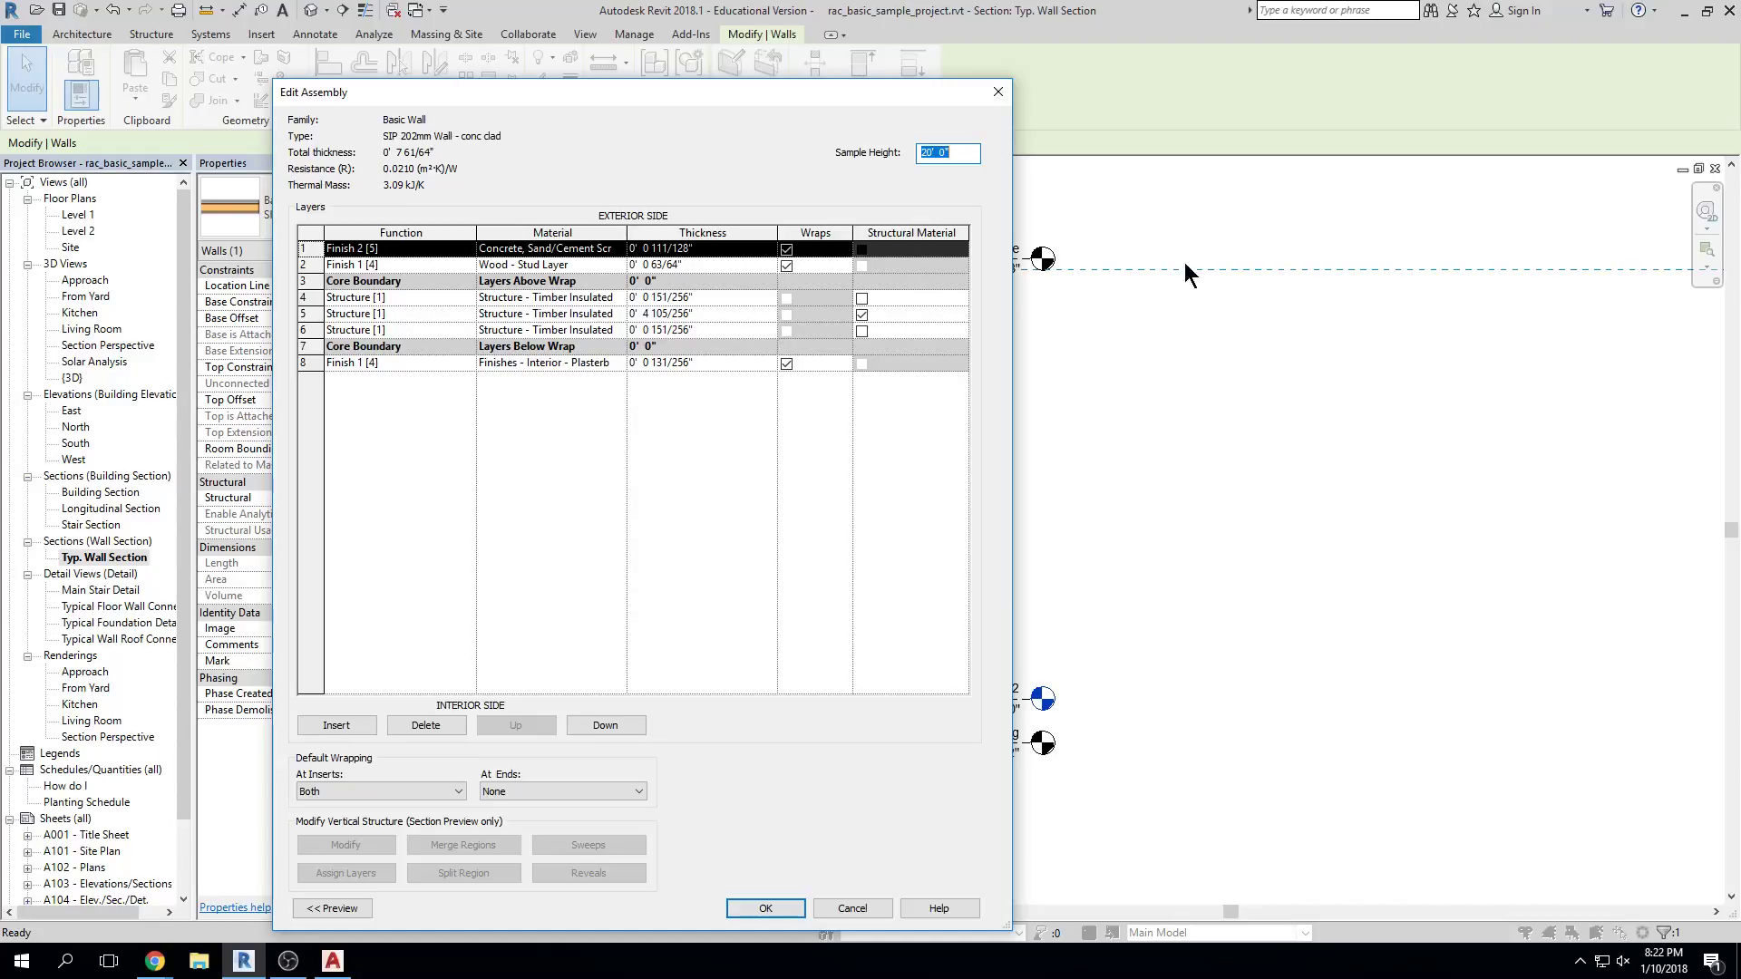
{"action": "key", "text": "Escape"}
{"action": "key", "text": "Escape"}
{"action": "key", "text": "Escape"}
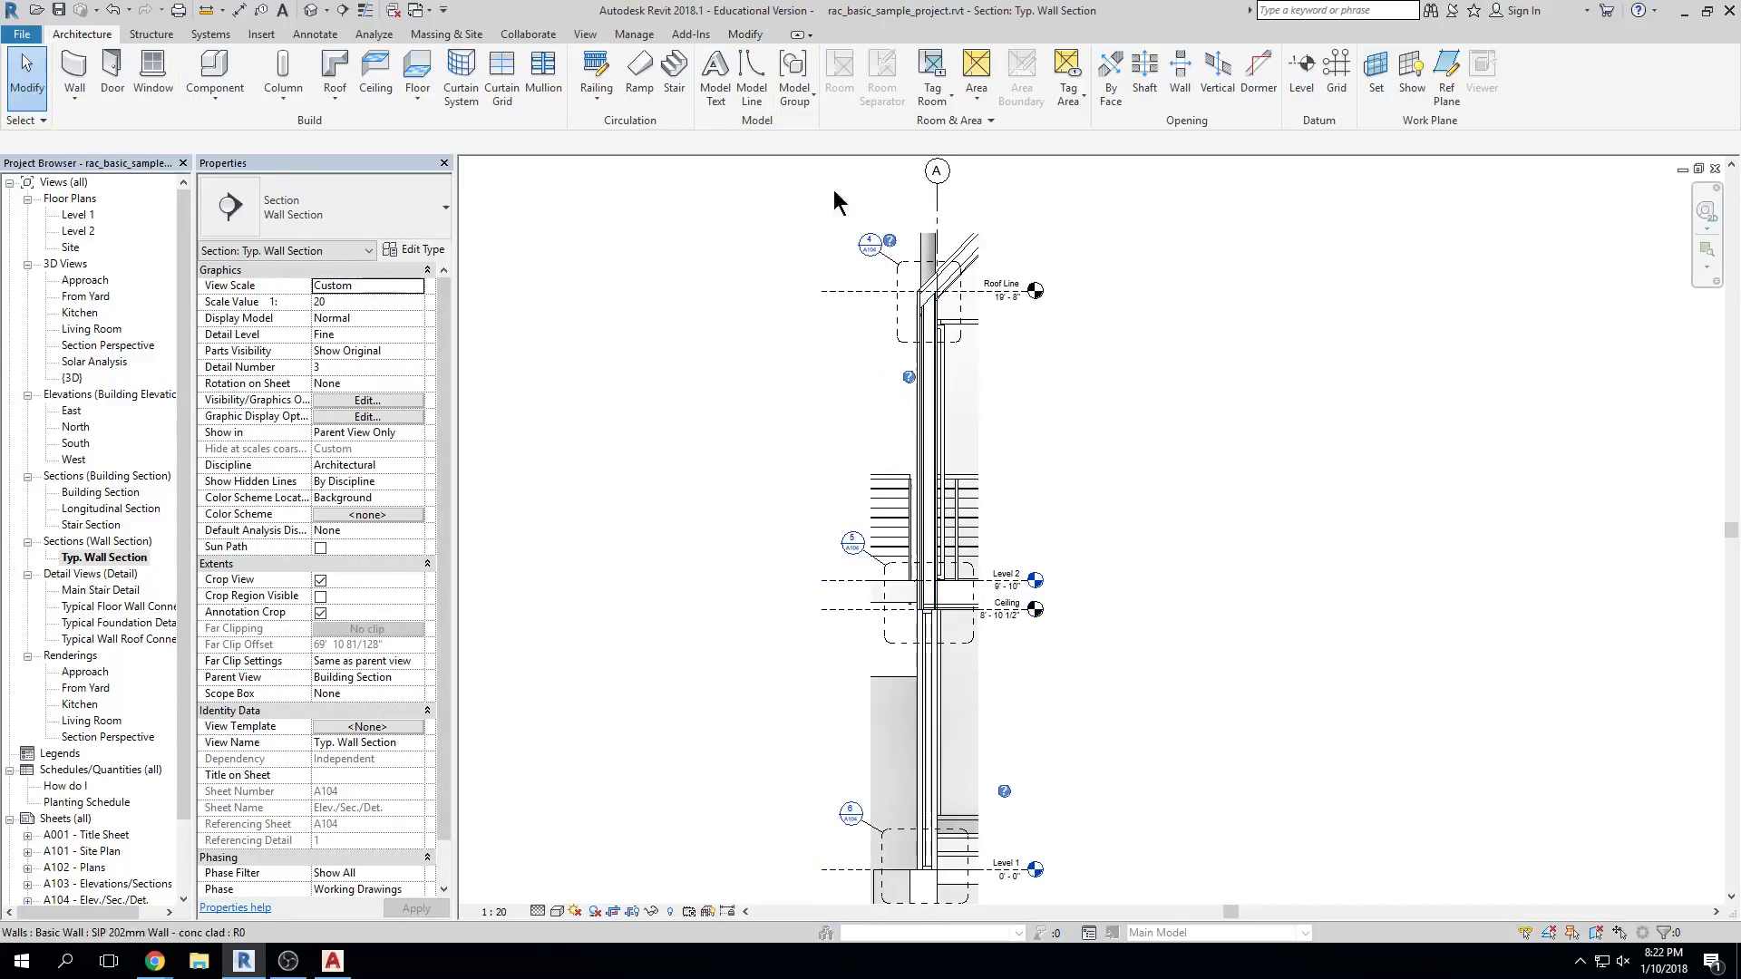
Switch to the default 3D view and orbit out to see the whole house and site
{"action": "left_click", "coordinate": [310, 12]}
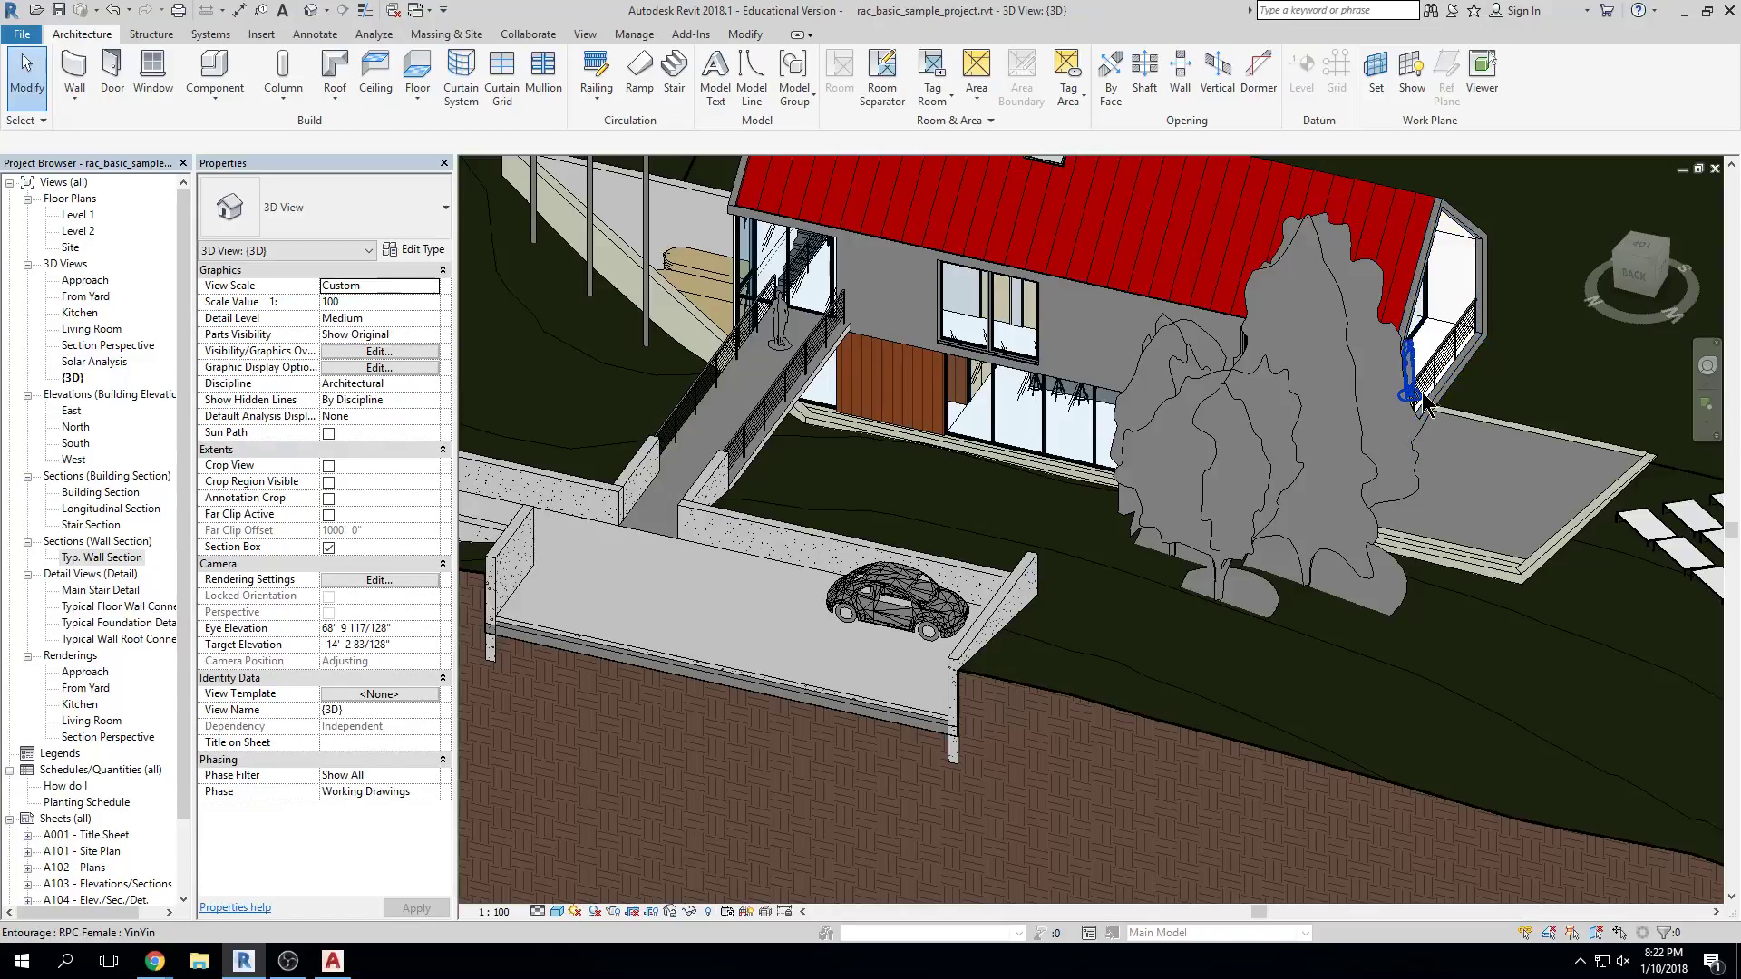
{"action": "middle_click_drag", "start_coordinate": [1326, 444], "coordinate": [1267, 523], "text": "shift"}
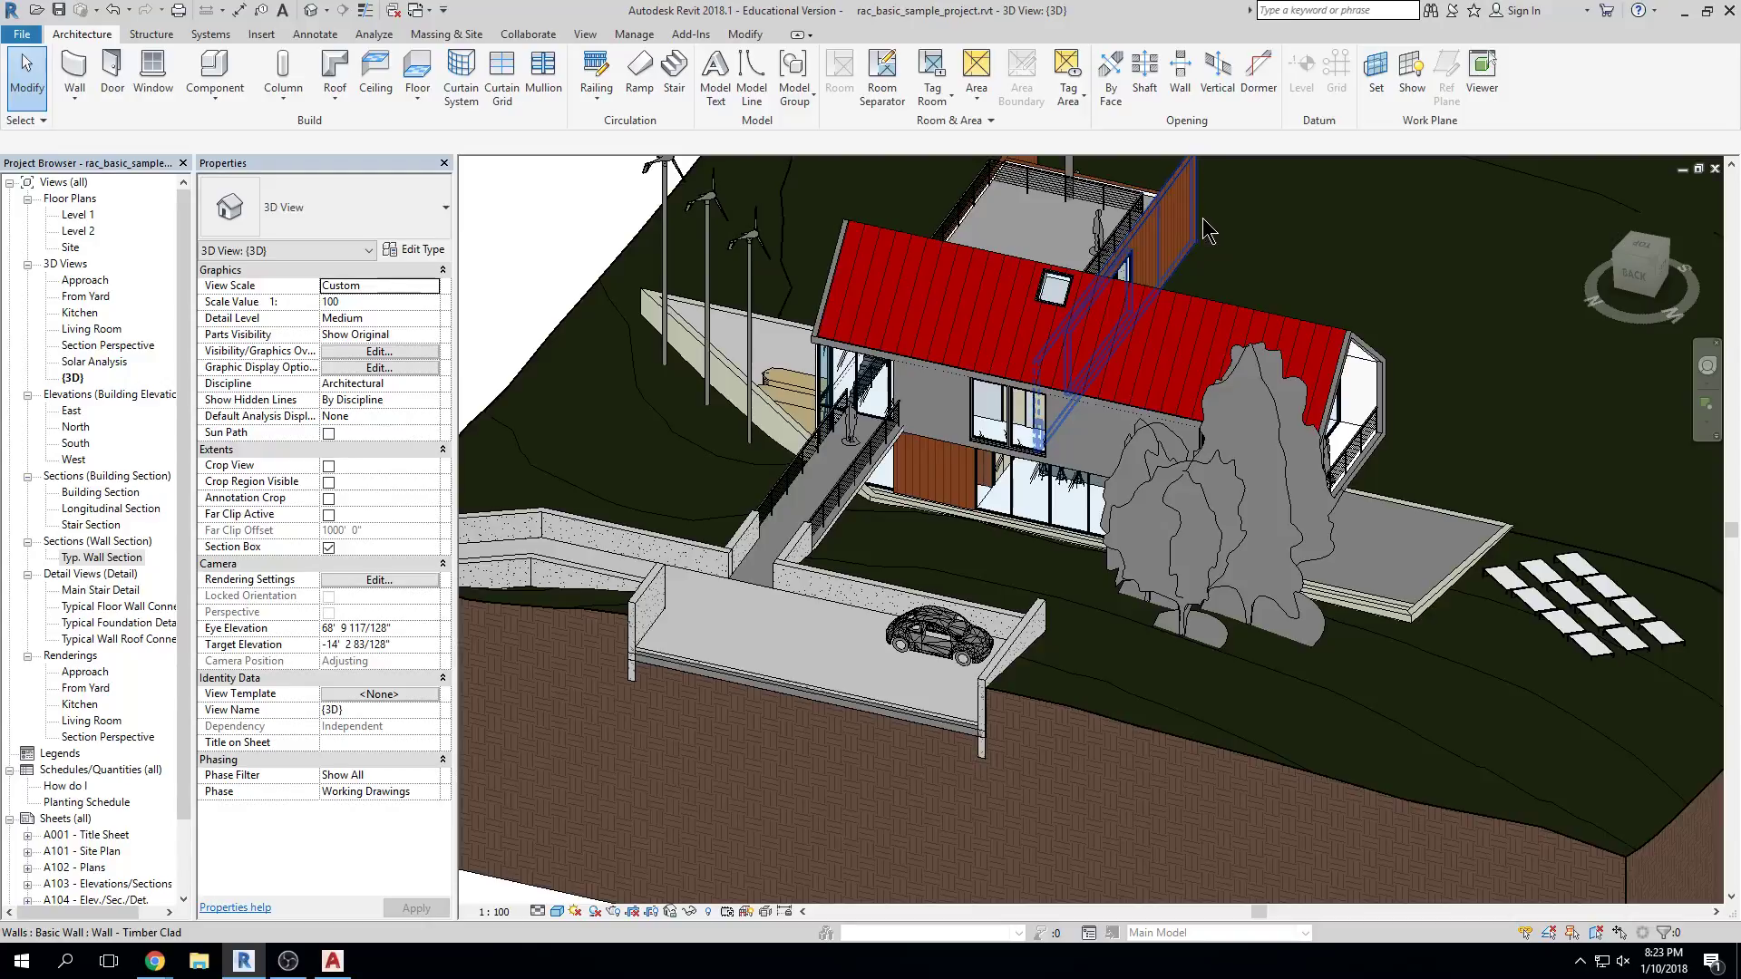
{"action": "left_click", "coordinate": [924, 433]}
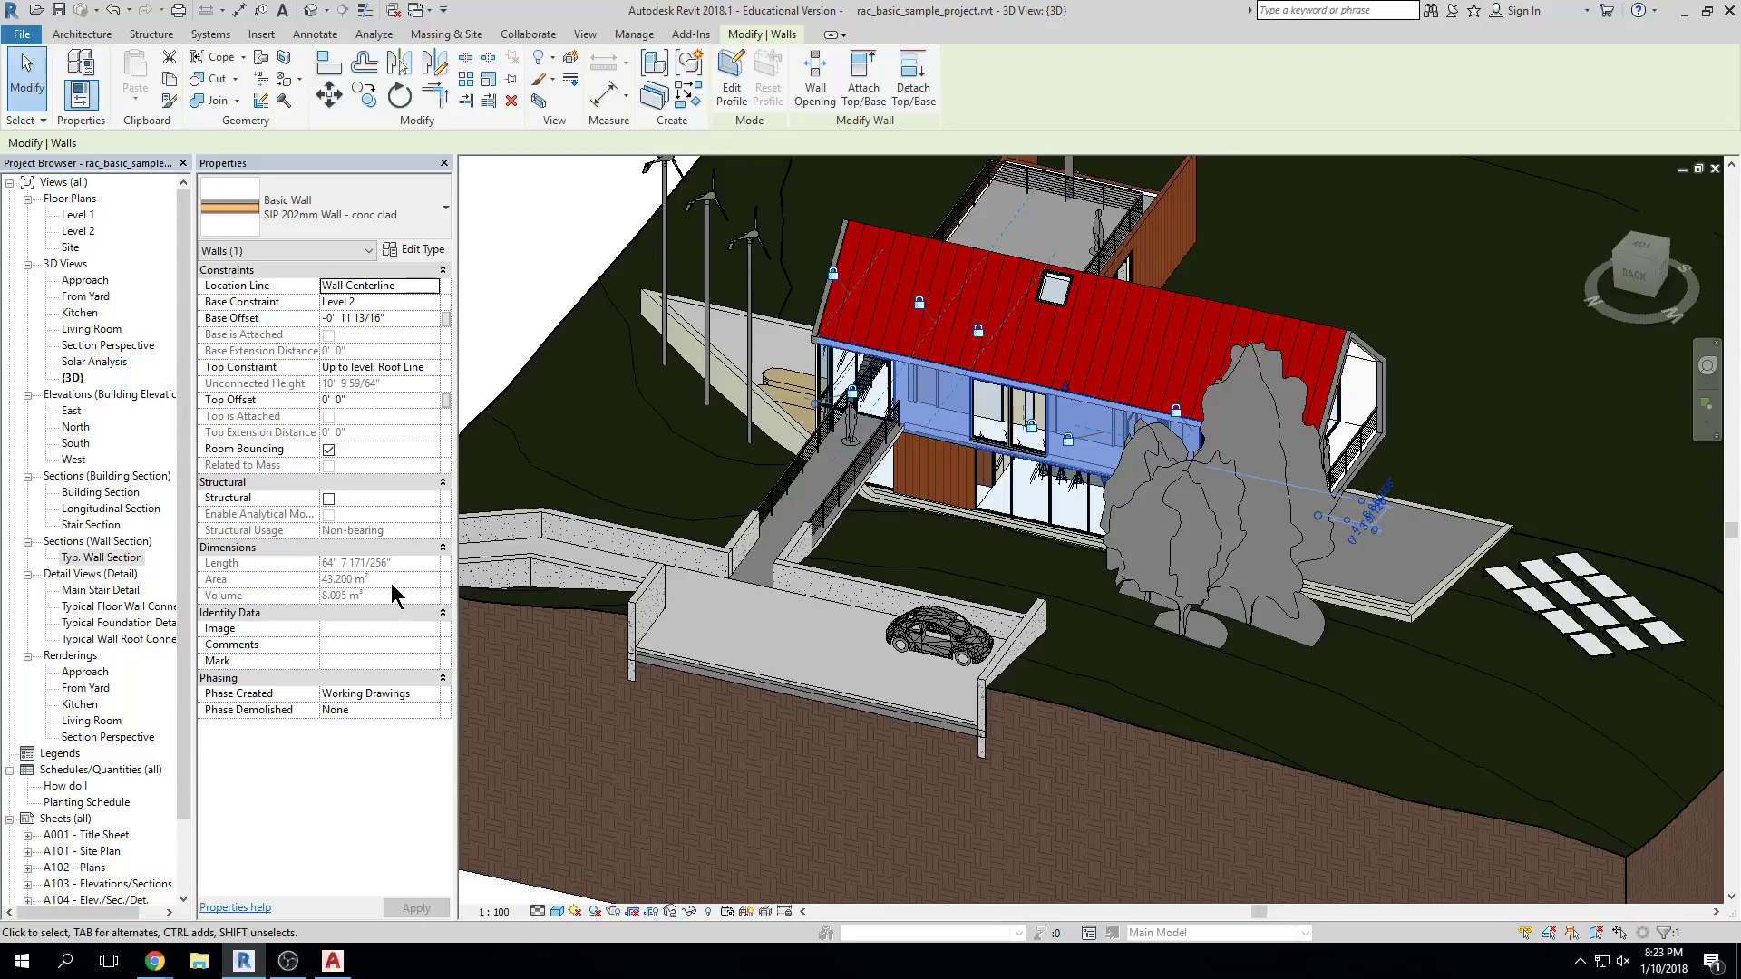
{"action": "key", "text": "Escape"}
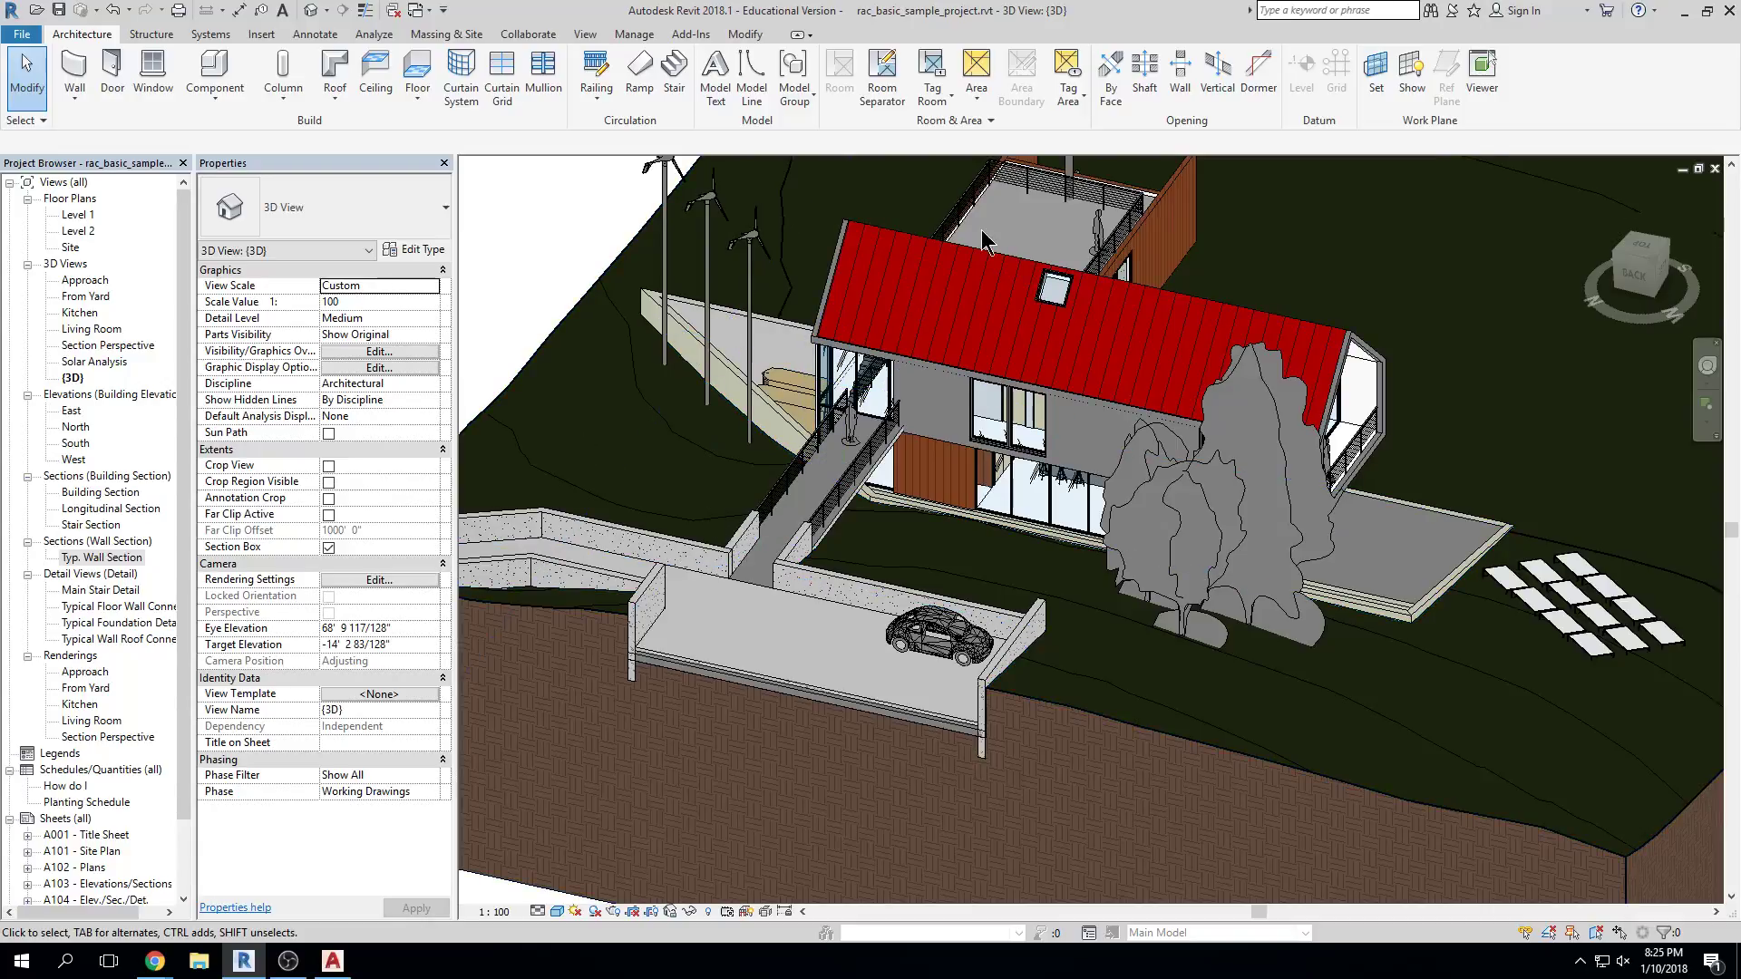
Shift the house within the 3D view and toggle the view's Section Box setting
{"action": "scroll", "coordinate": [934, 394], "scroll_direction": "down", "scroll_amount": 3}
{"action": "middle_click_drag", "start_coordinate": [934, 395], "coordinate": [881, 428]}
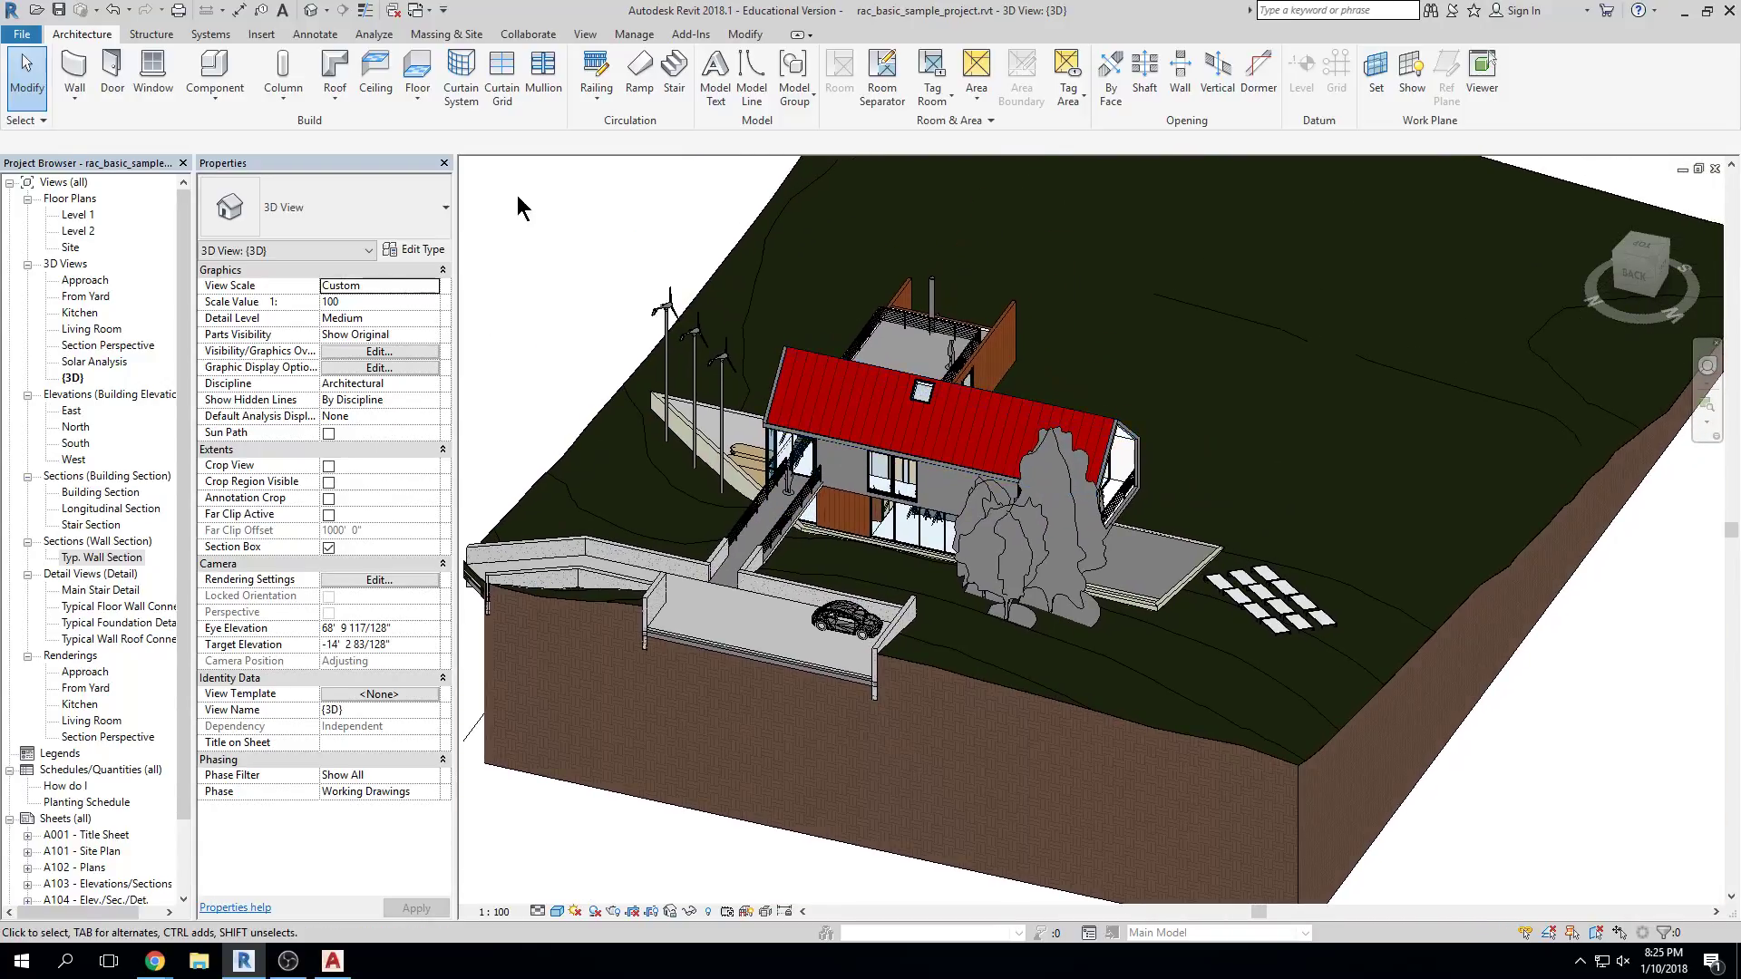
{"action": "left_click", "coordinate": [328, 548]}
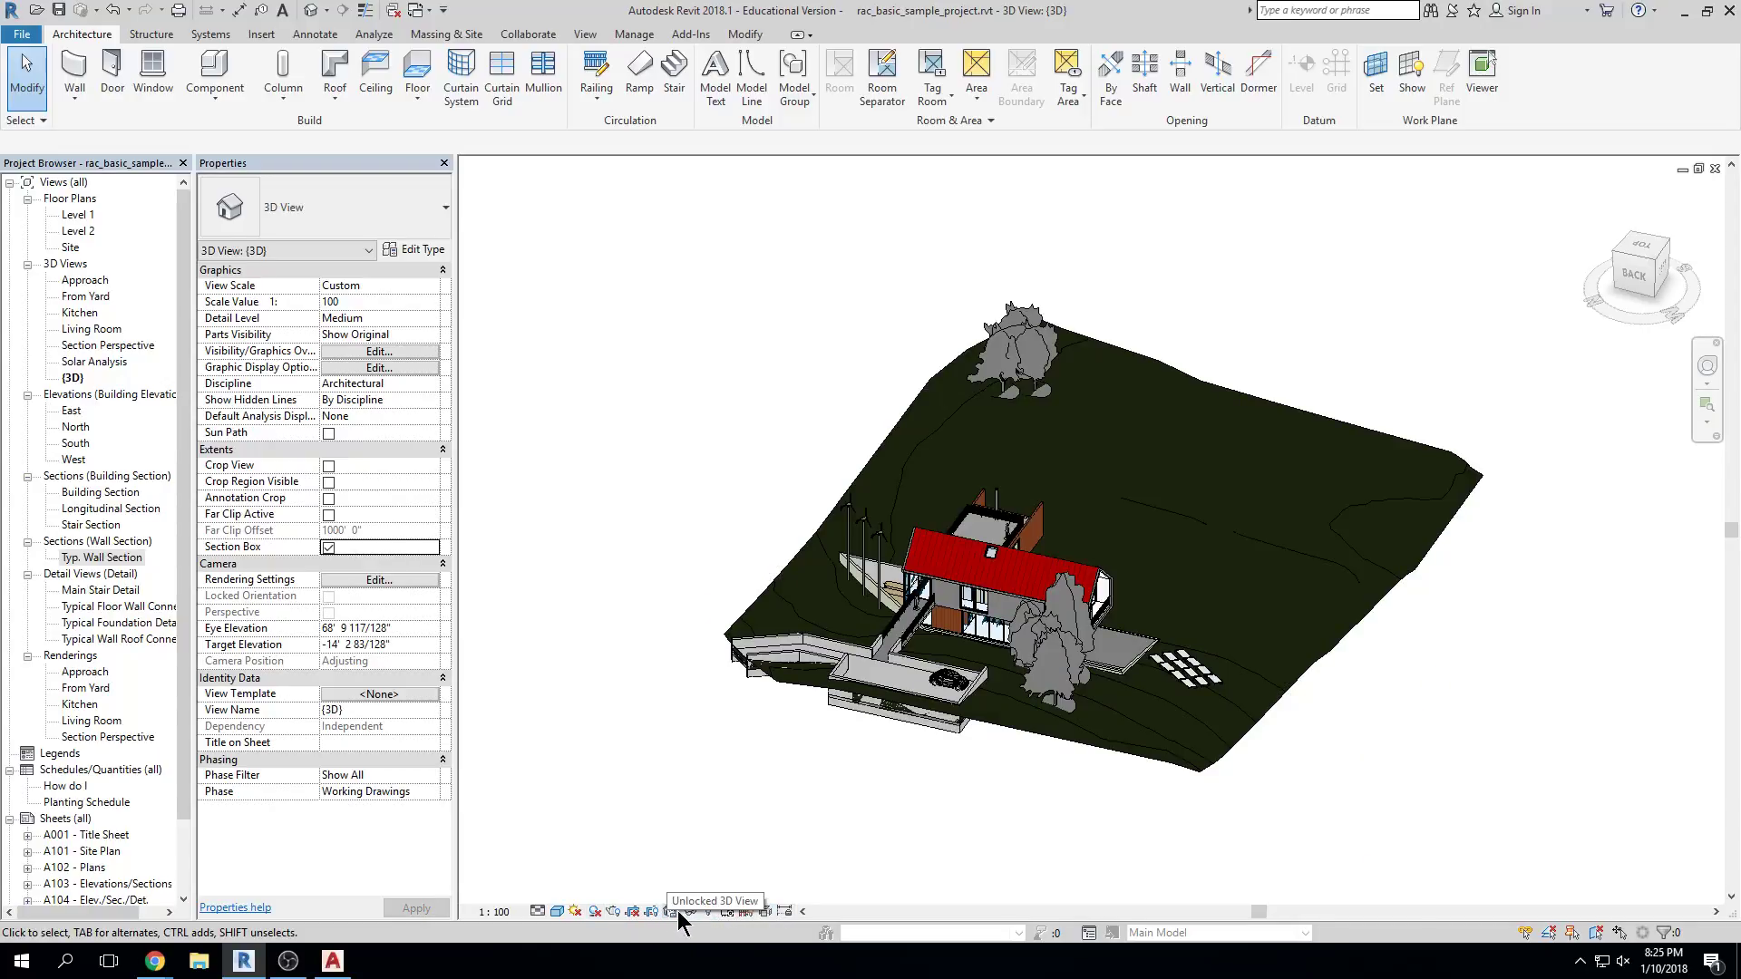
Reveal hidden elements, unhide the section box in this view, then exit reveal mode
{"action": "left_click", "coordinate": [707, 910]}
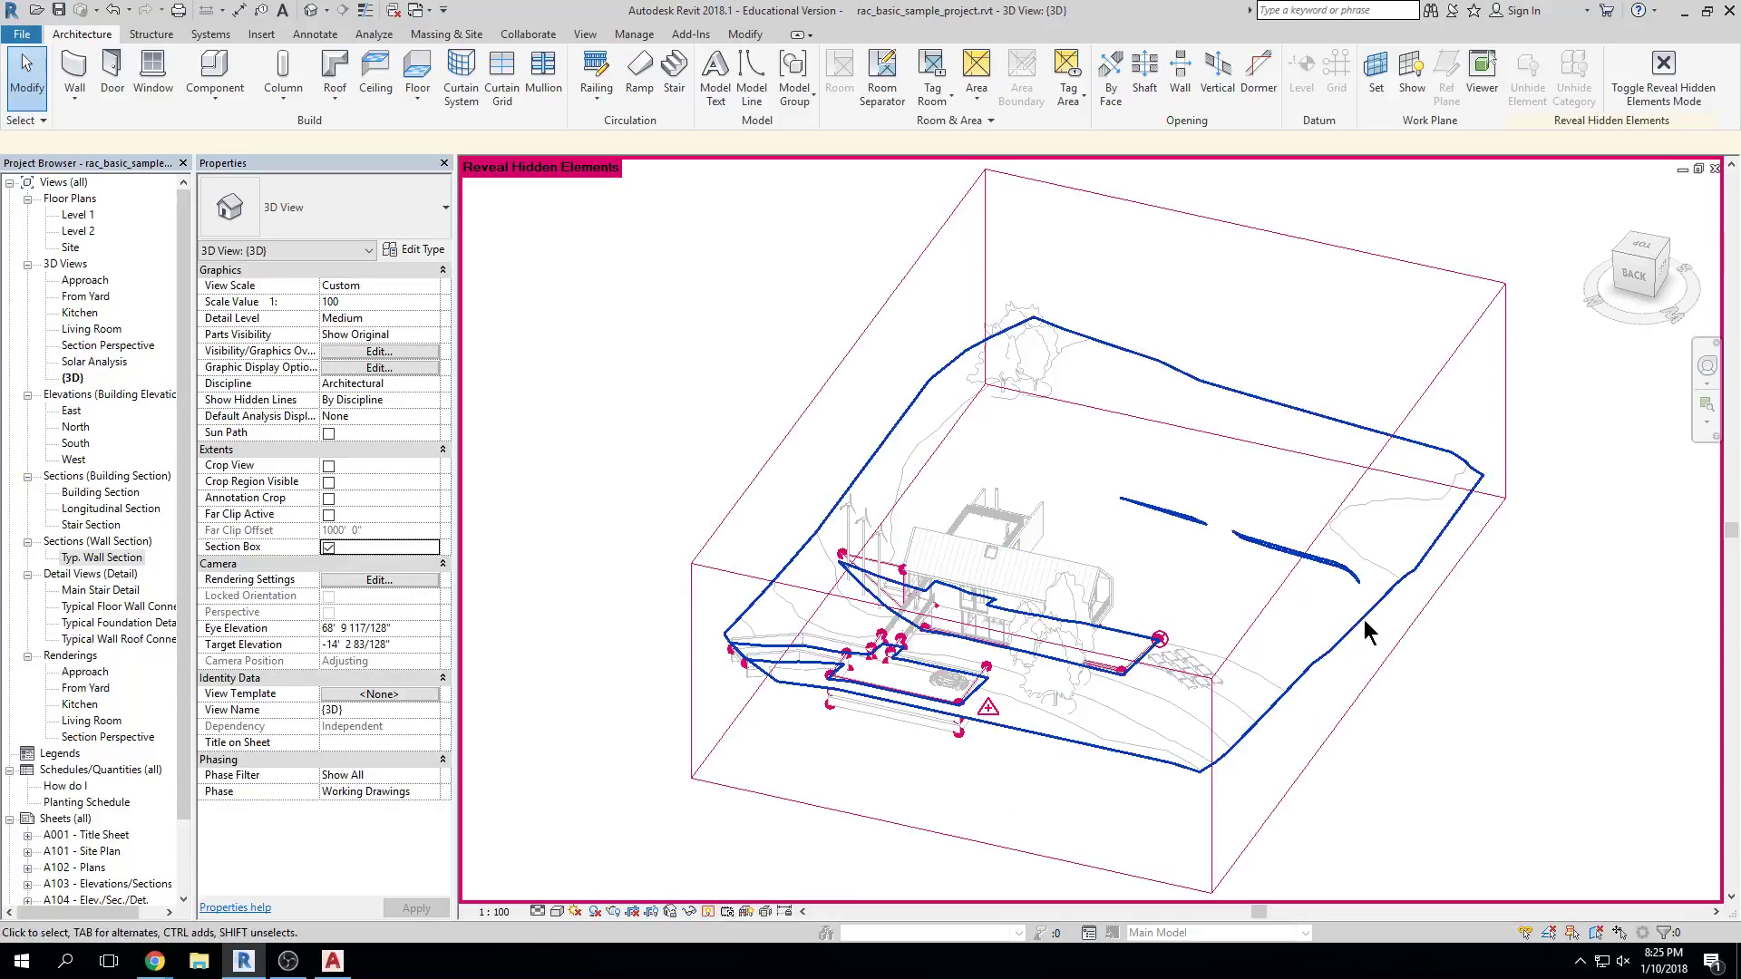
{"action": "right_click", "coordinate": [1297, 577]}
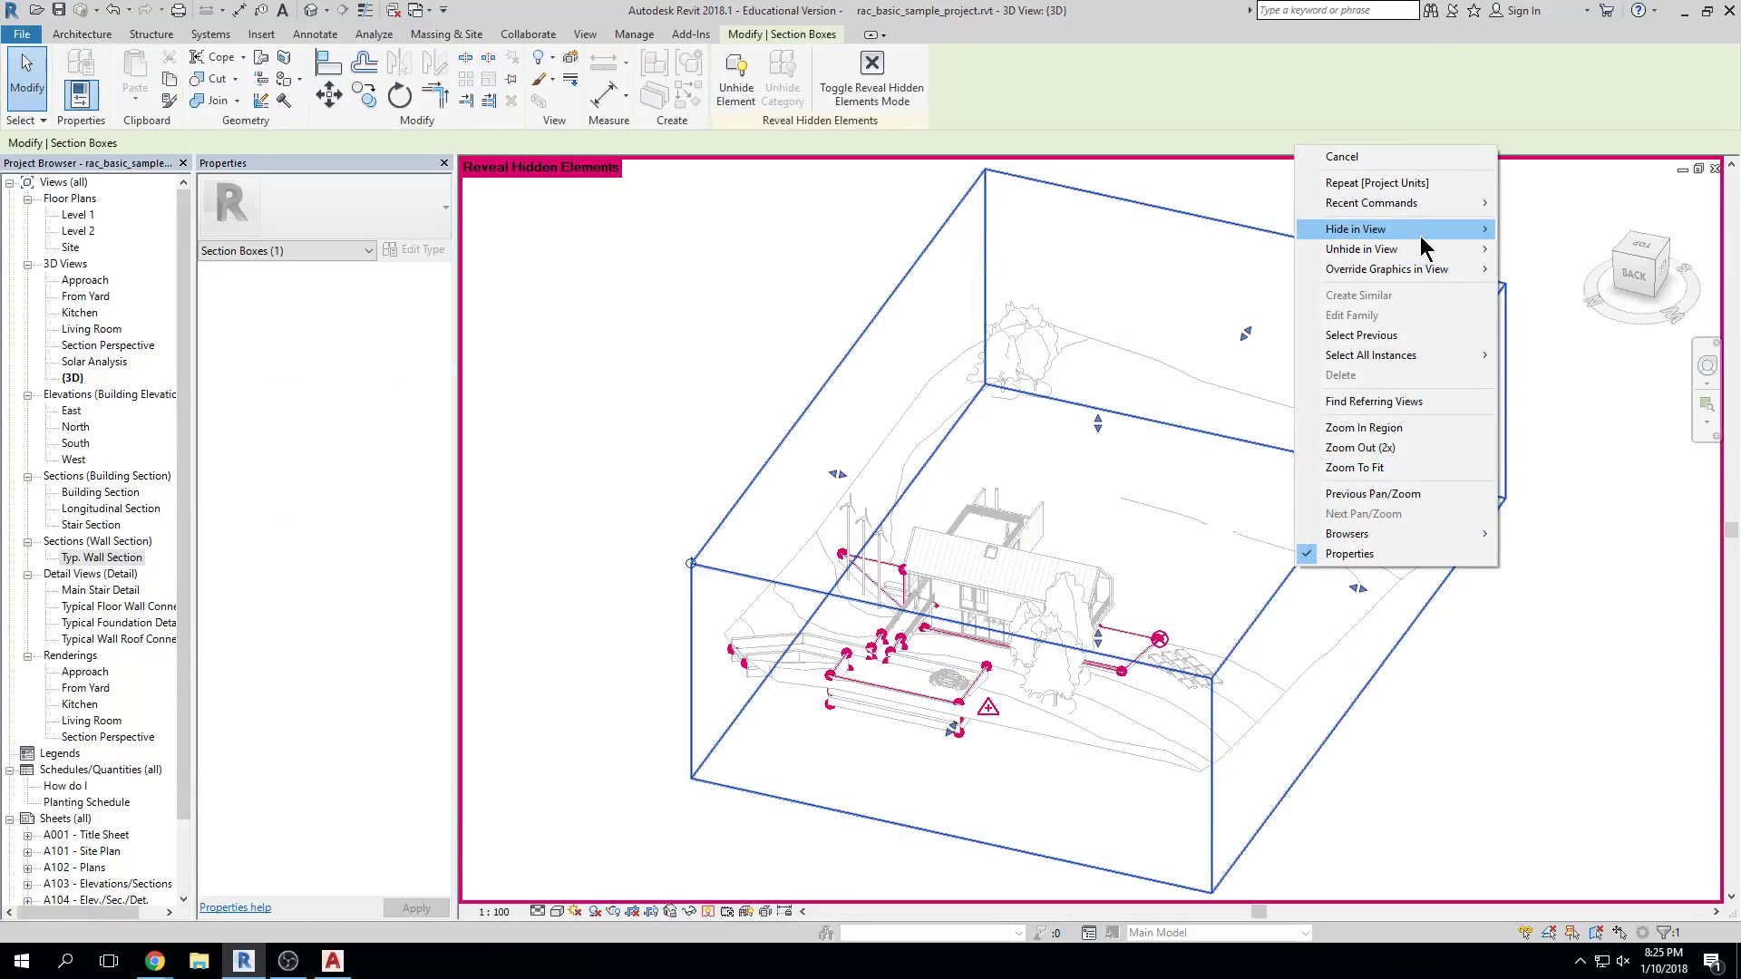
{"action": "mouse_move", "coordinate": [1414, 248]}
{"action": "left_click", "coordinate": [1535, 251]}
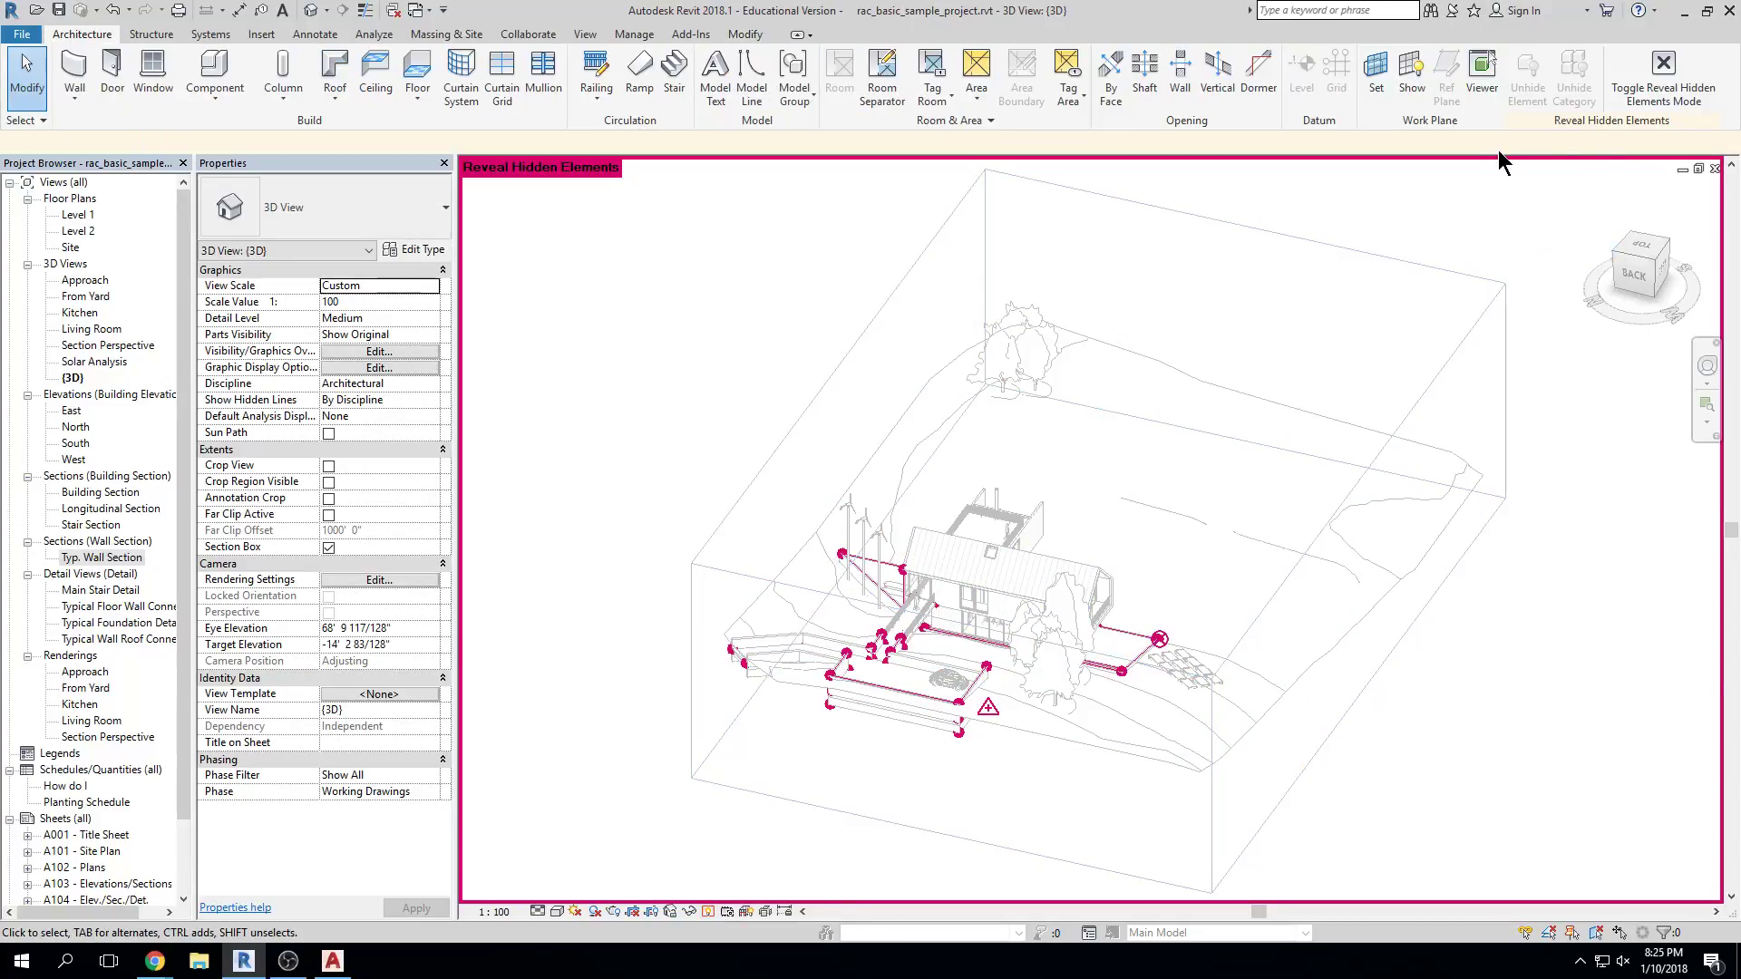
{"action": "left_click", "coordinate": [1627, 95]}
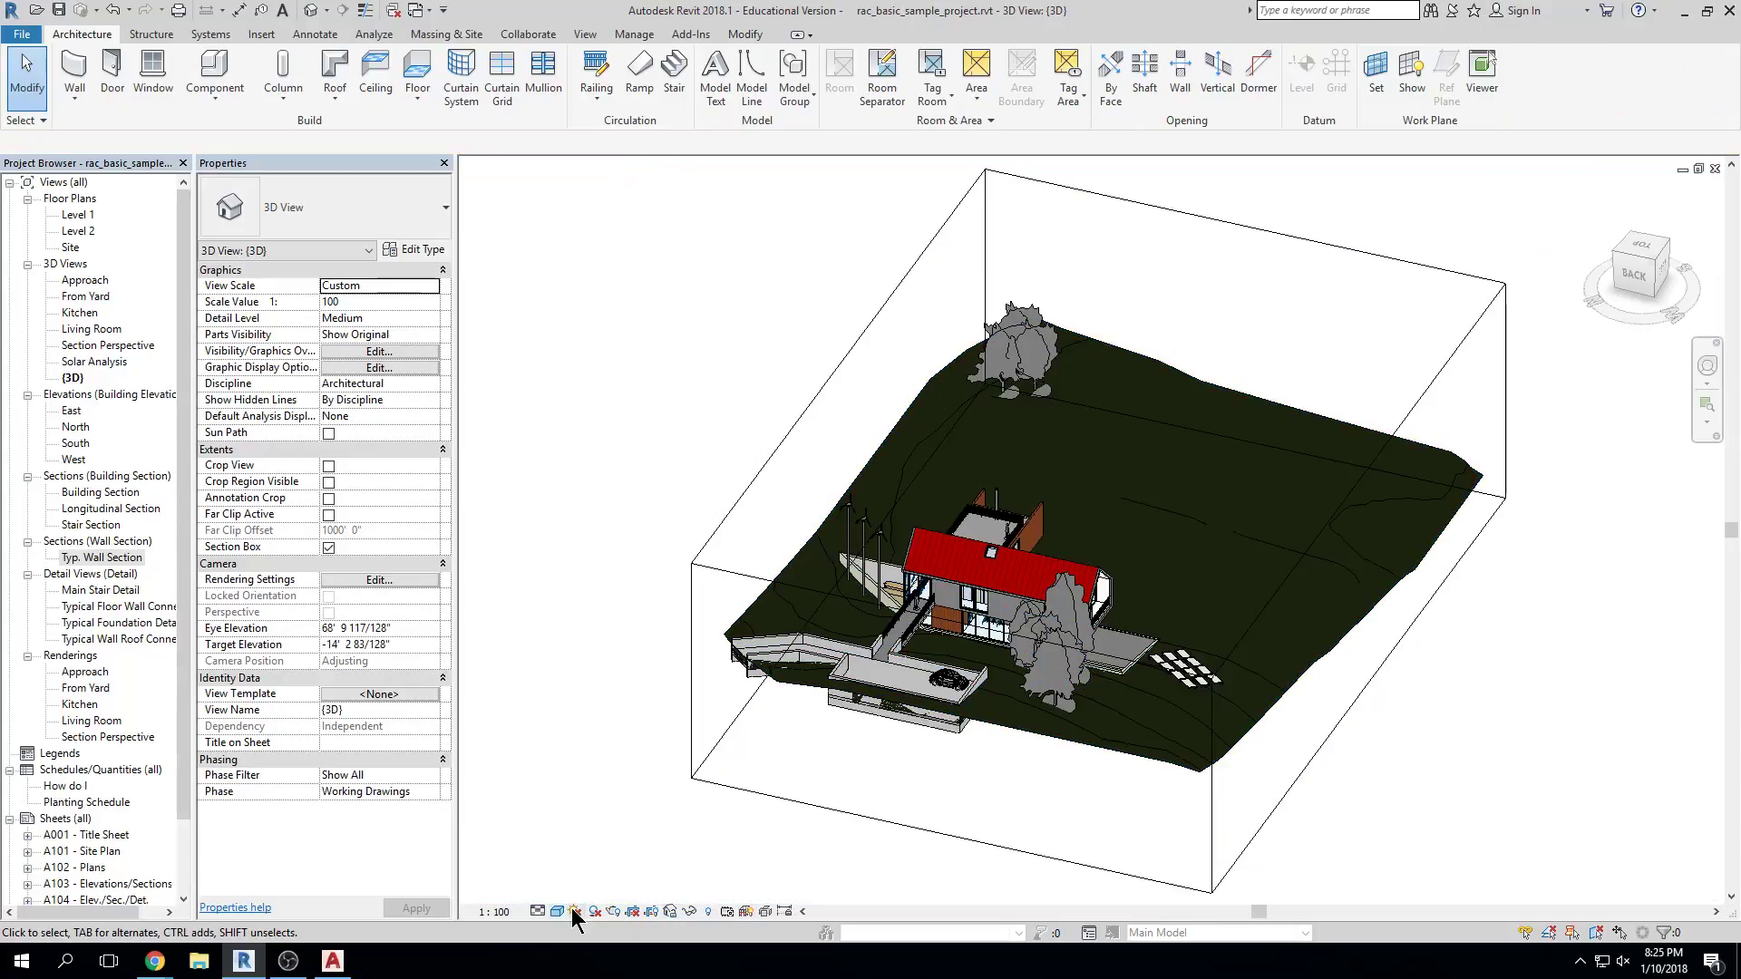
Nudge the model upward, select the restored section box, and zoom in
{"action": "middle_click_drag", "start_coordinate": [772, 691], "coordinate": [772, 677]}
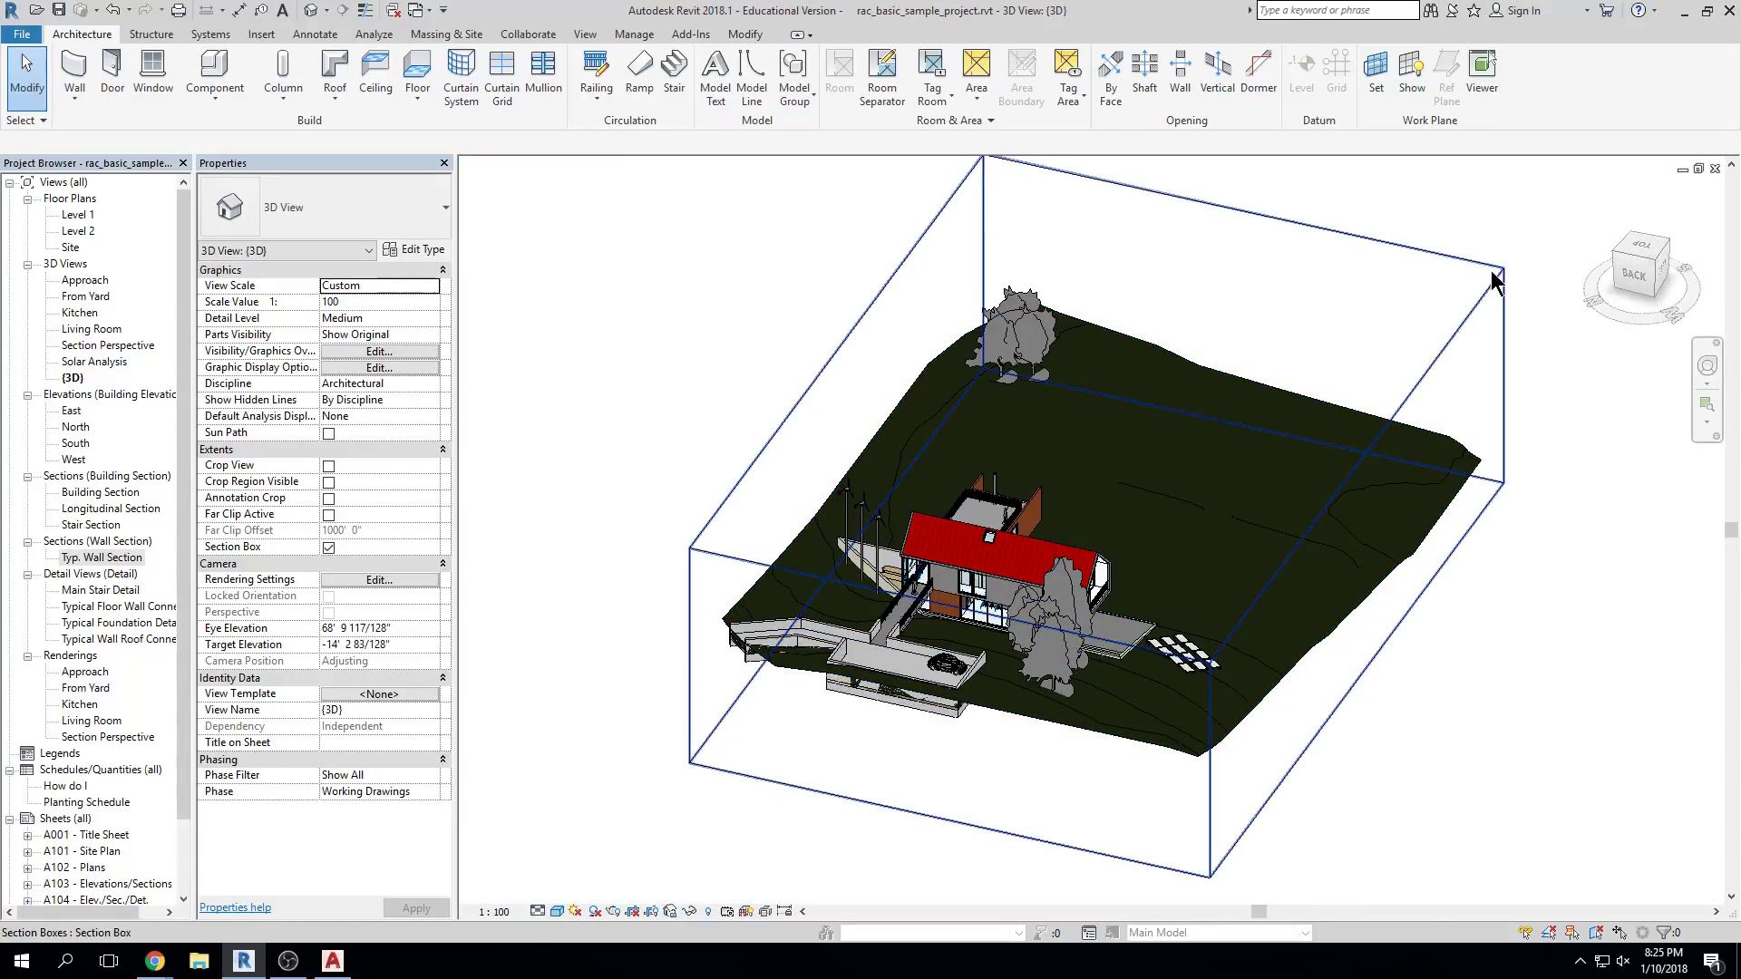
{"action": "left_click", "coordinate": [1494, 283]}
{"action": "scroll", "coordinate": [1045, 446], "scroll_direction": "up", "scroll_amount": 2}
{"action": "scroll", "coordinate": [1192, 432], "scroll_direction": "up", "scroll_amount": 2}
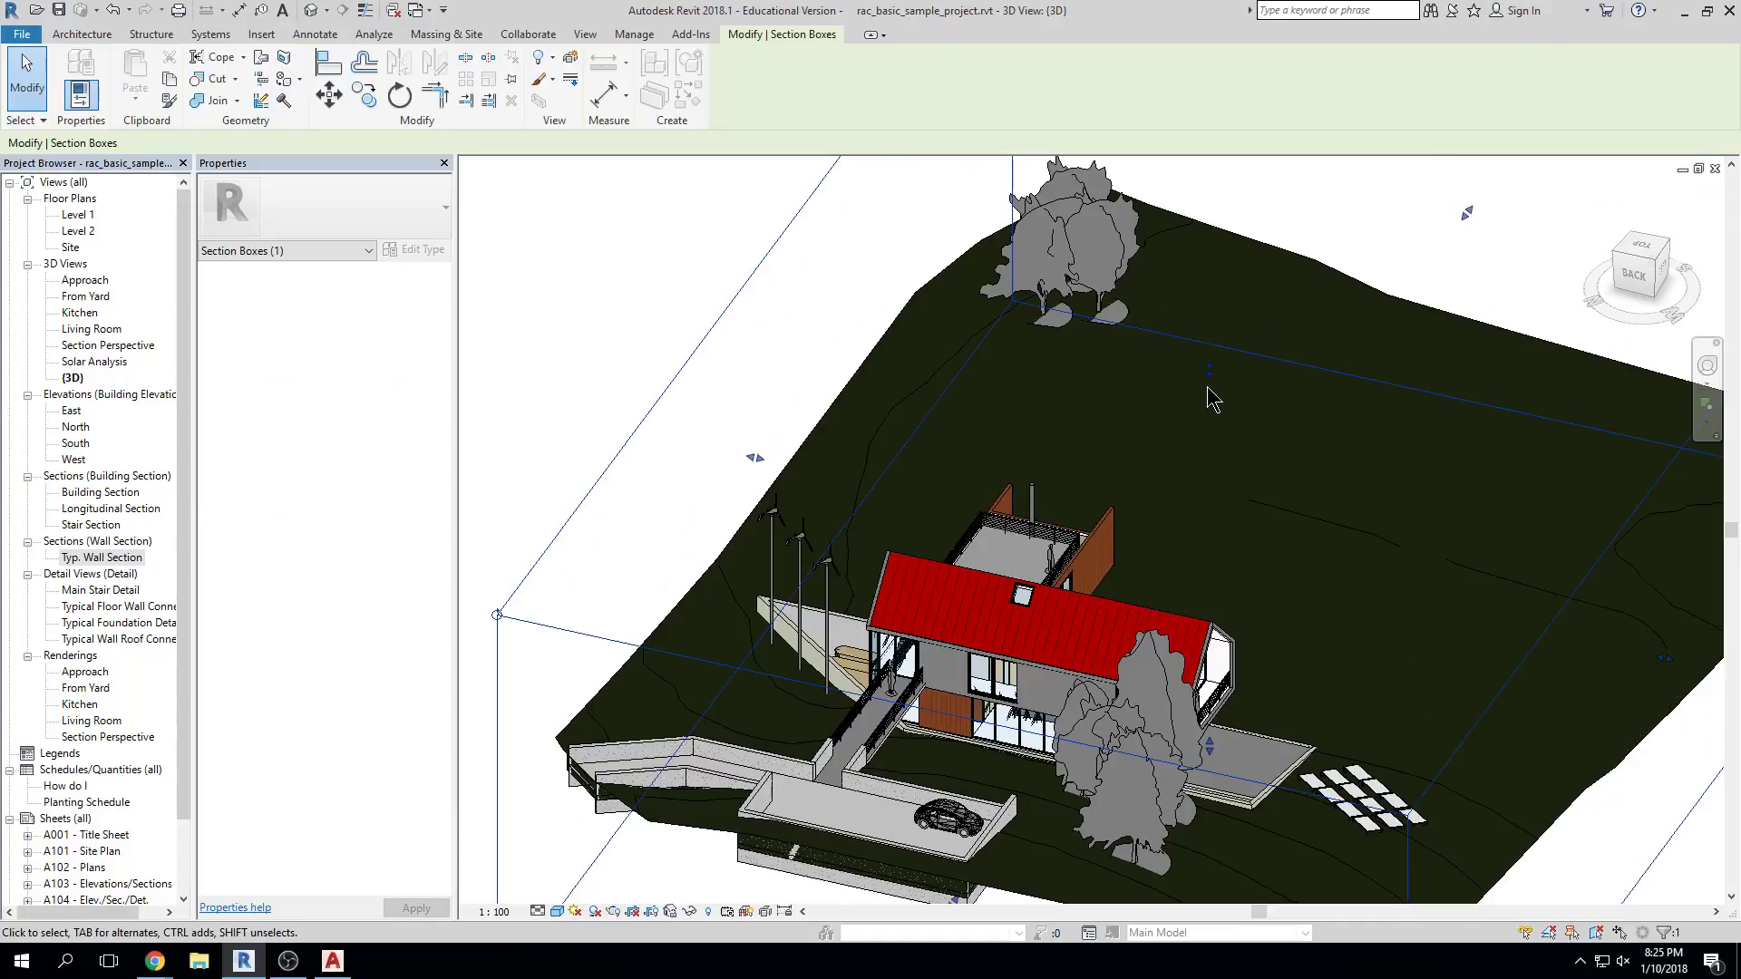
Briefly open and close the Level 1 floor plan, then select the section box's top edge
{"action": "left_click", "coordinate": [79, 215]}
{"action": "double_click", "coordinate": [80, 217]}
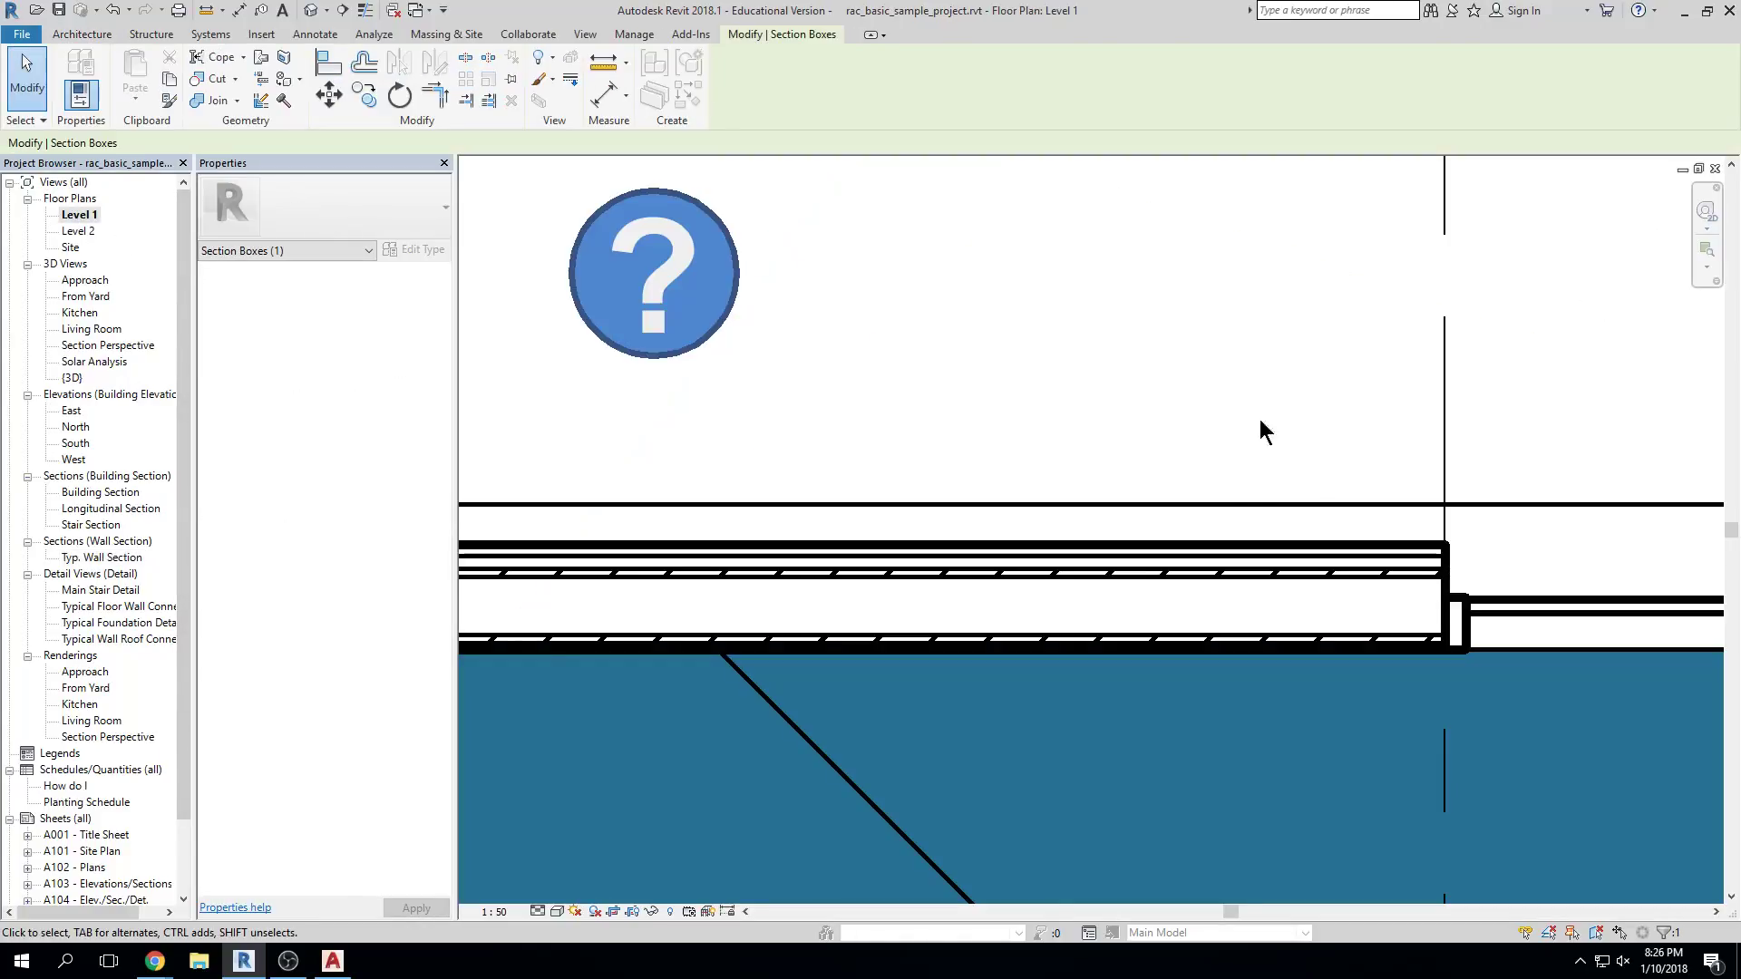
{"action": "scroll", "coordinate": [1189, 551], "scroll_direction": "down", "scroll_amount": 5}
{"action": "scroll", "coordinate": [1189, 553], "scroll_direction": "down", "scroll_amount": 2}
{"action": "scroll", "coordinate": [1417, 517], "scroll_direction": "up", "scroll_amount": 1}
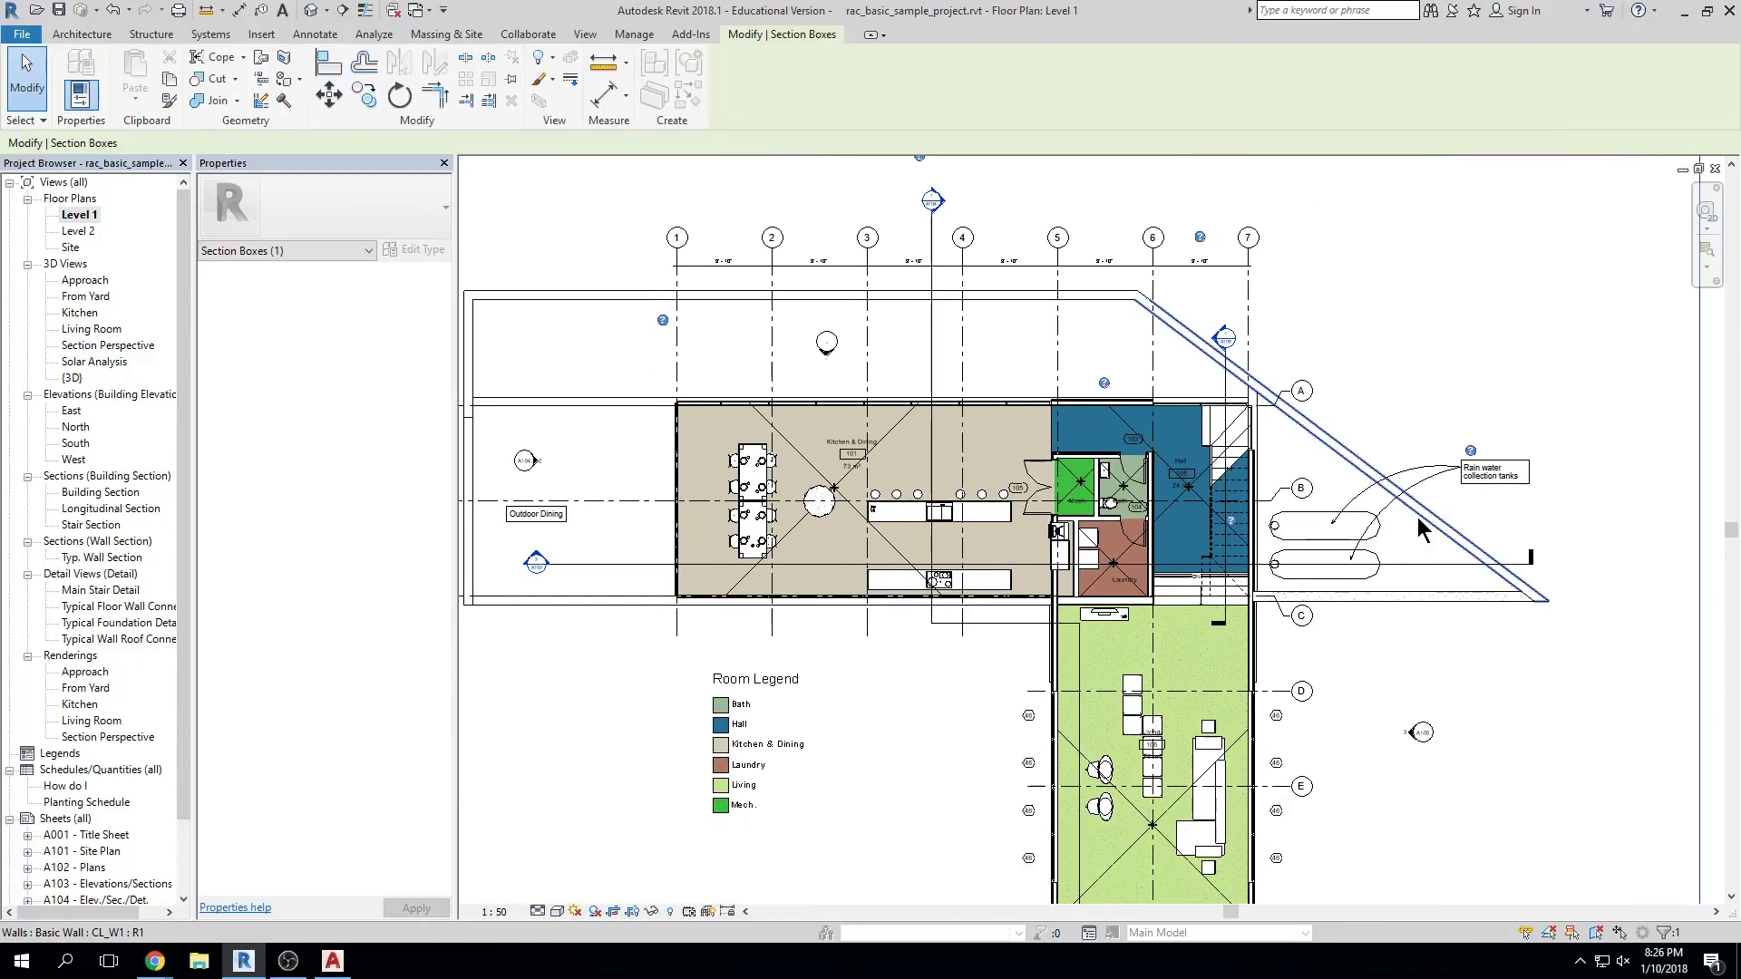
{"action": "left_click", "coordinate": [1715, 168]}
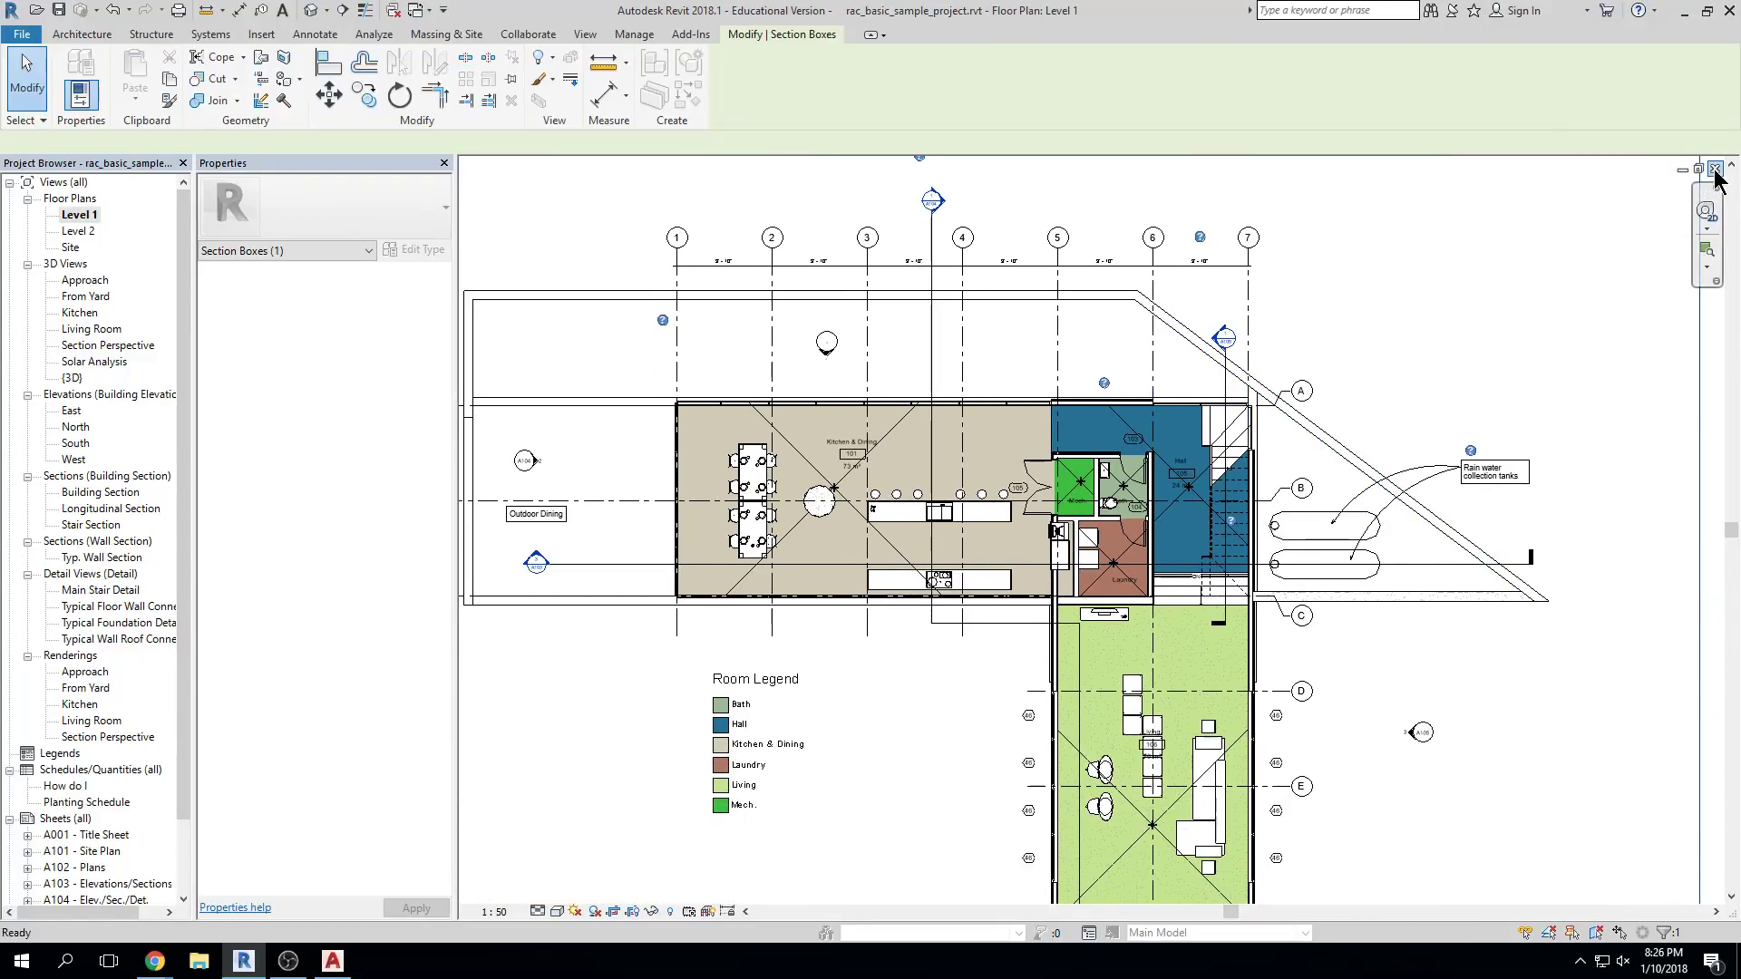
{"action": "scroll", "coordinate": [1314, 353], "scroll_direction": "down", "scroll_amount": 2}
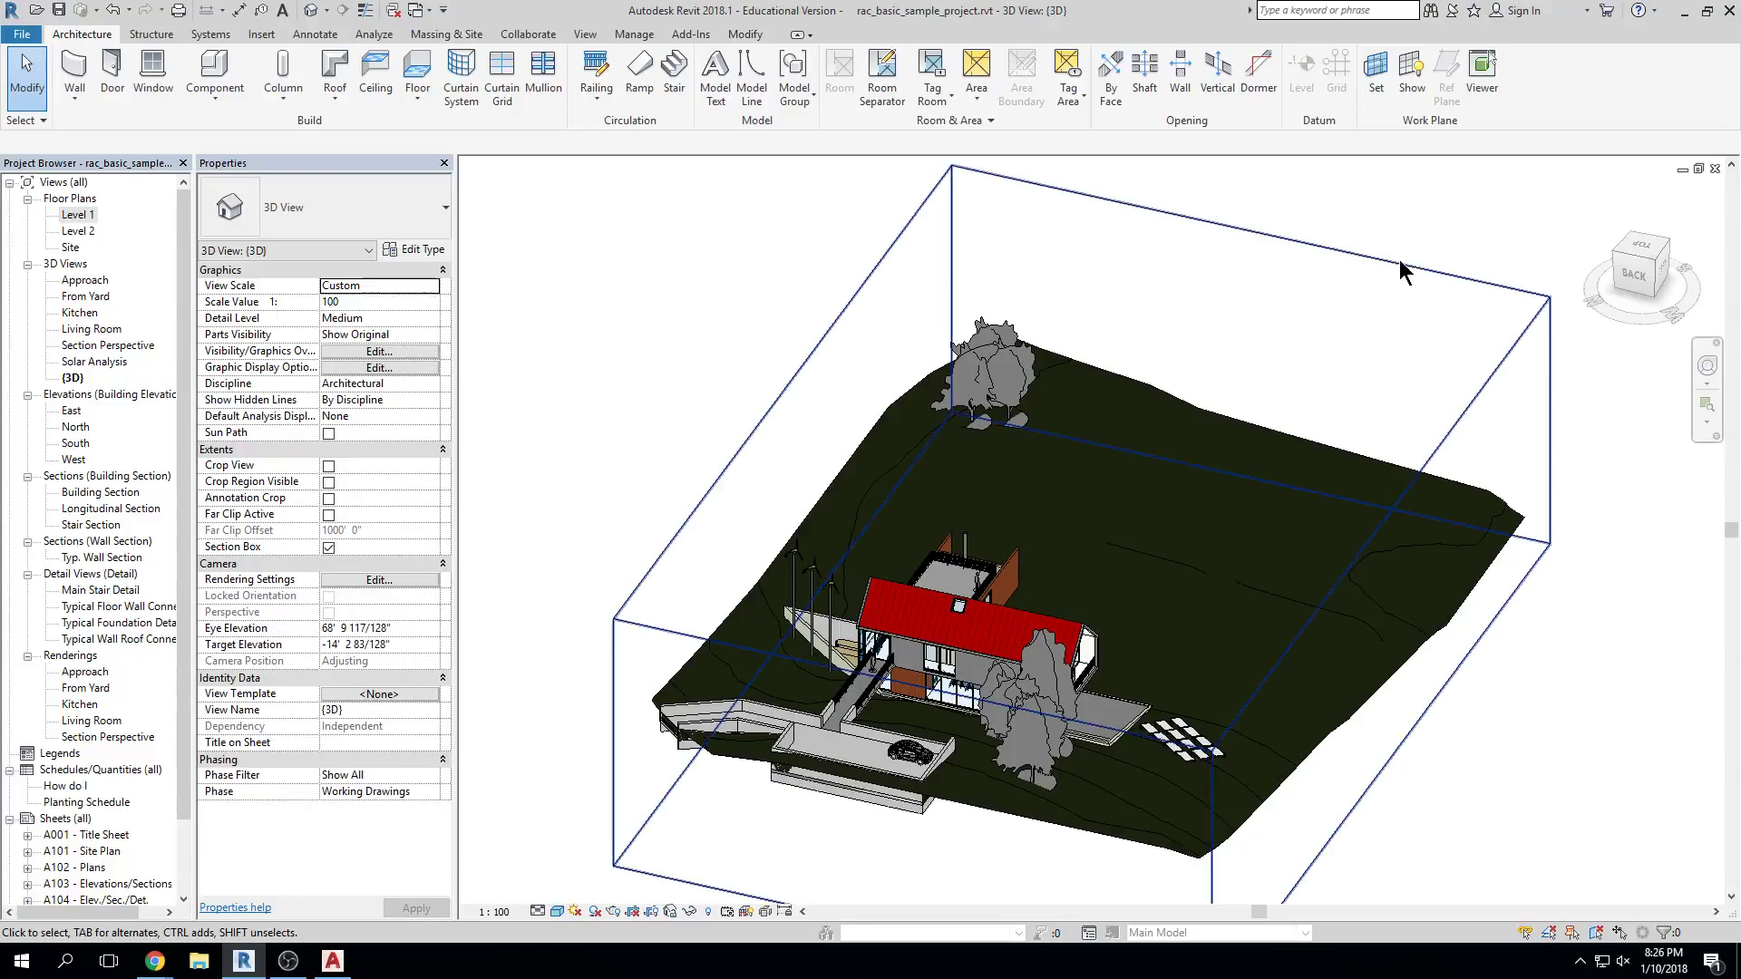
{"action": "left_click", "coordinate": [1400, 260]}
Drag the section box's top grip down through the house, orbit the cut upper floor, deselect
{"action": "left_click_drag", "start_coordinate": [1083, 463], "coordinate": [1087, 518]}
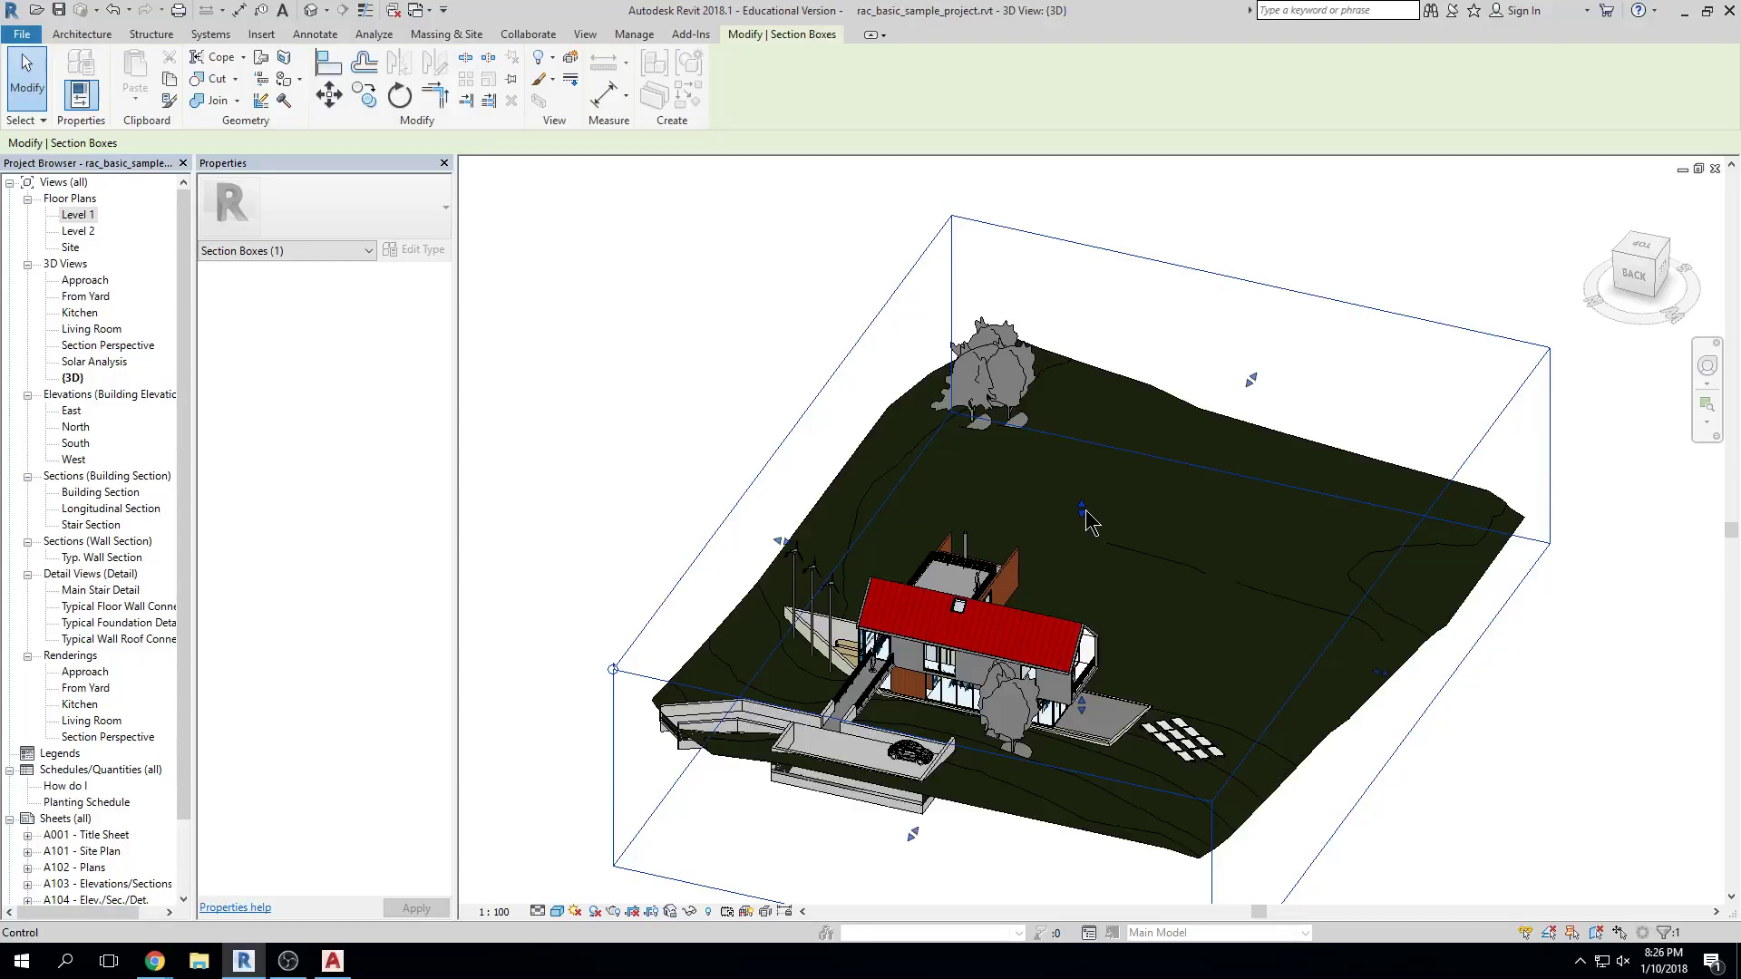
{"action": "left_click_drag", "start_coordinate": [1083, 515], "coordinate": [1082, 579]}
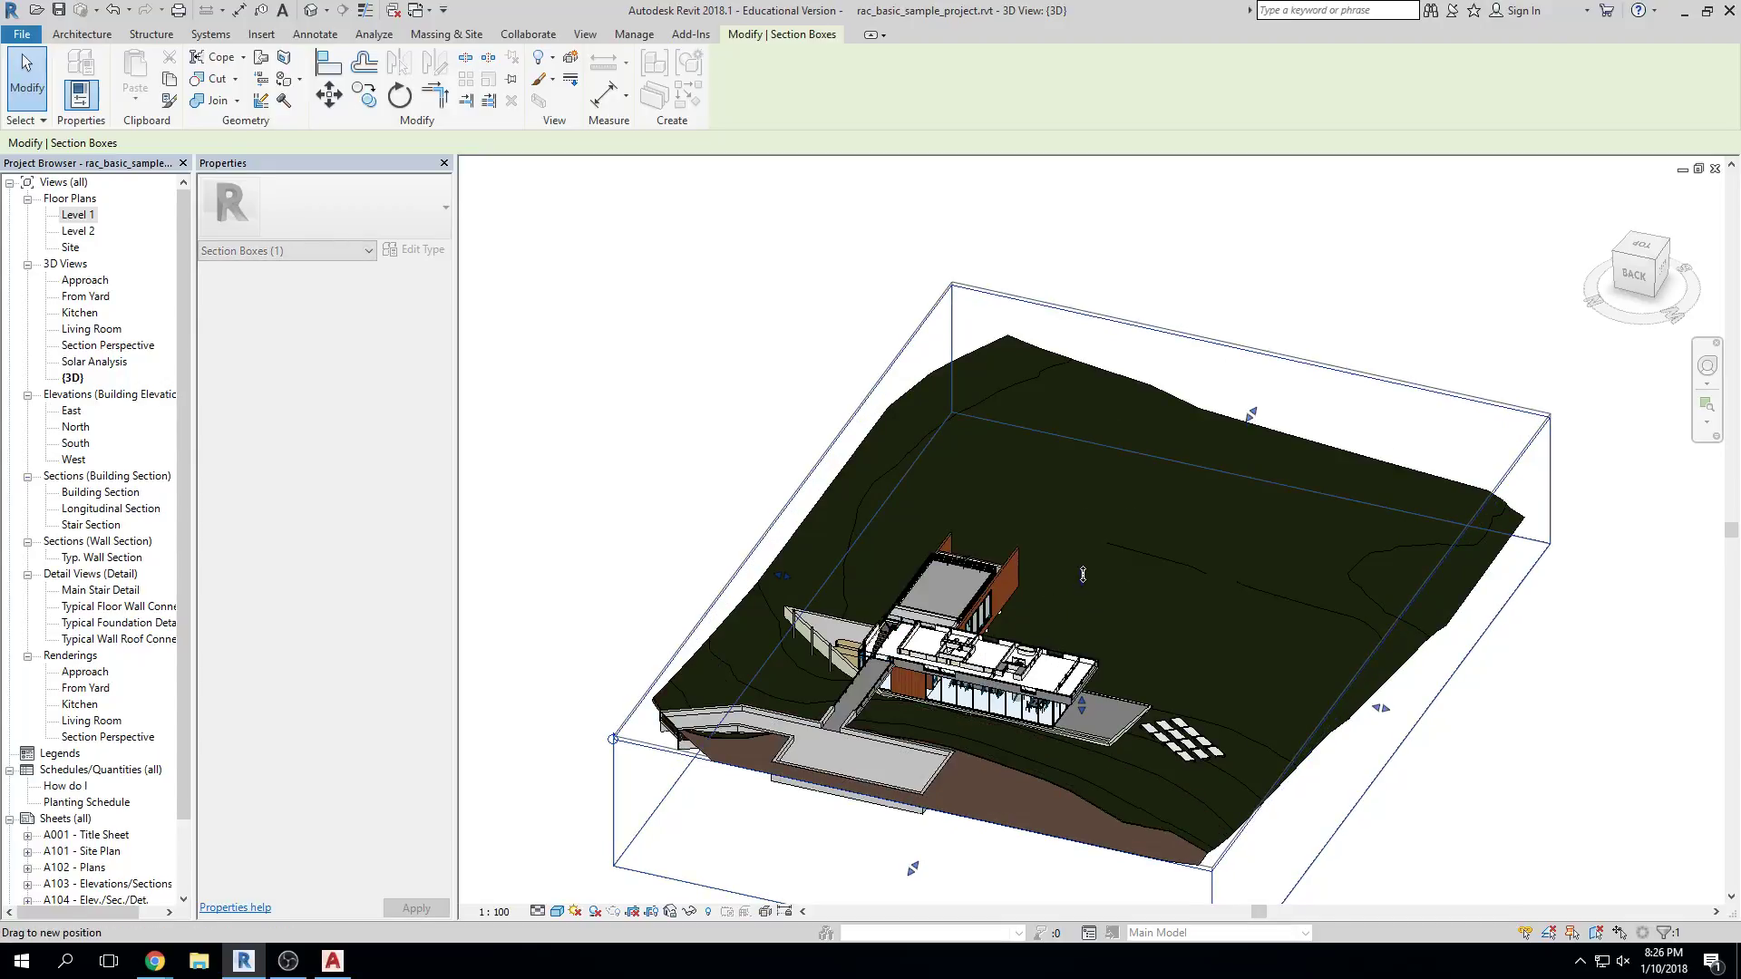
{"action": "scroll", "coordinate": [1082, 606], "scroll_direction": "up", "scroll_amount": 6}
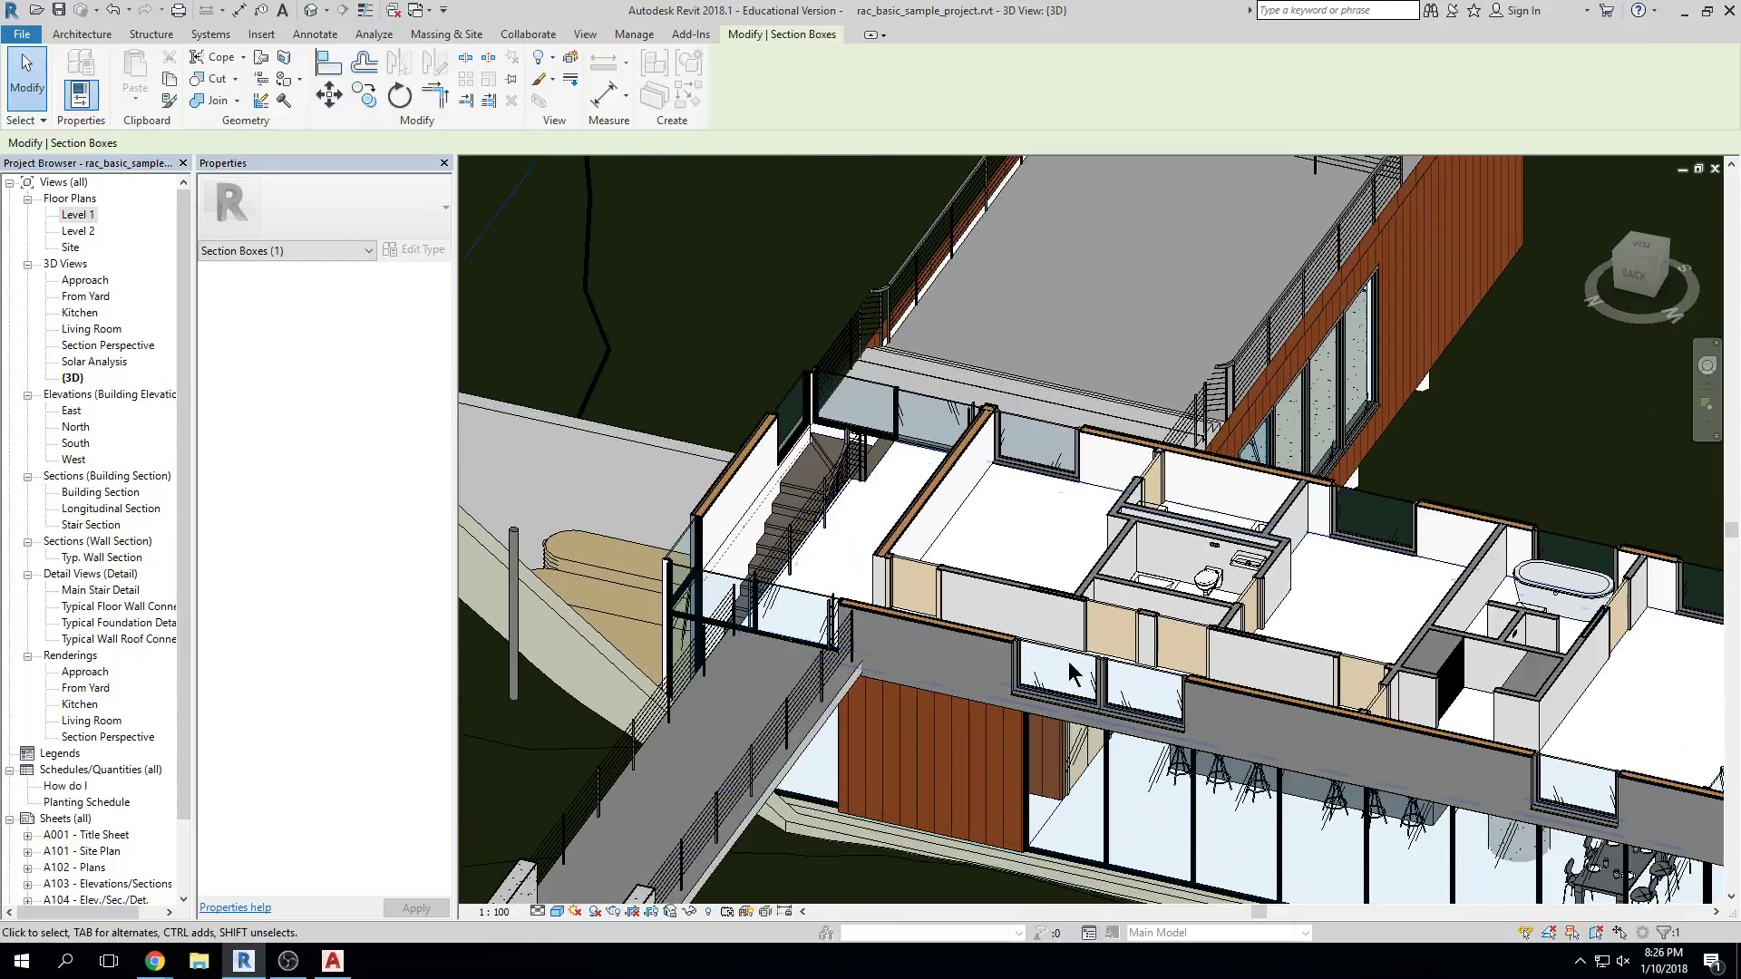
{"action": "scroll", "coordinate": [960, 551], "scroll_direction": "down", "scroll_amount": 3}
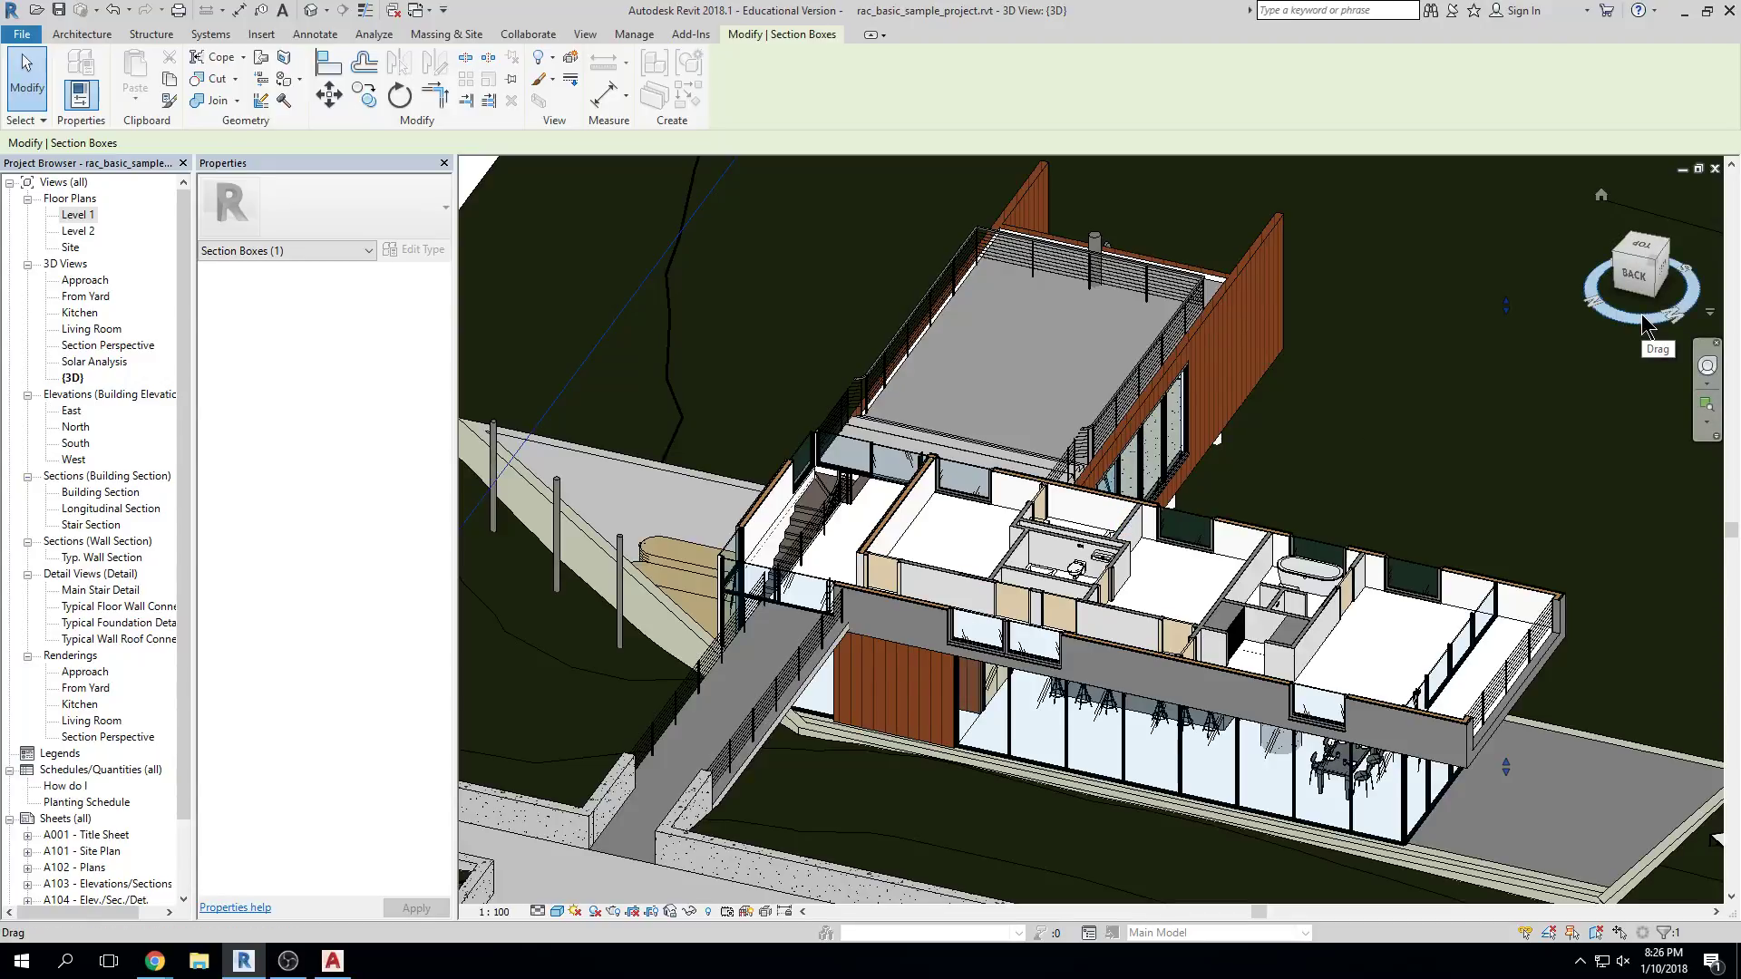
{"action": "middle_click_drag", "start_coordinate": [1354, 389], "coordinate": [807, 834], "text": "shift"}
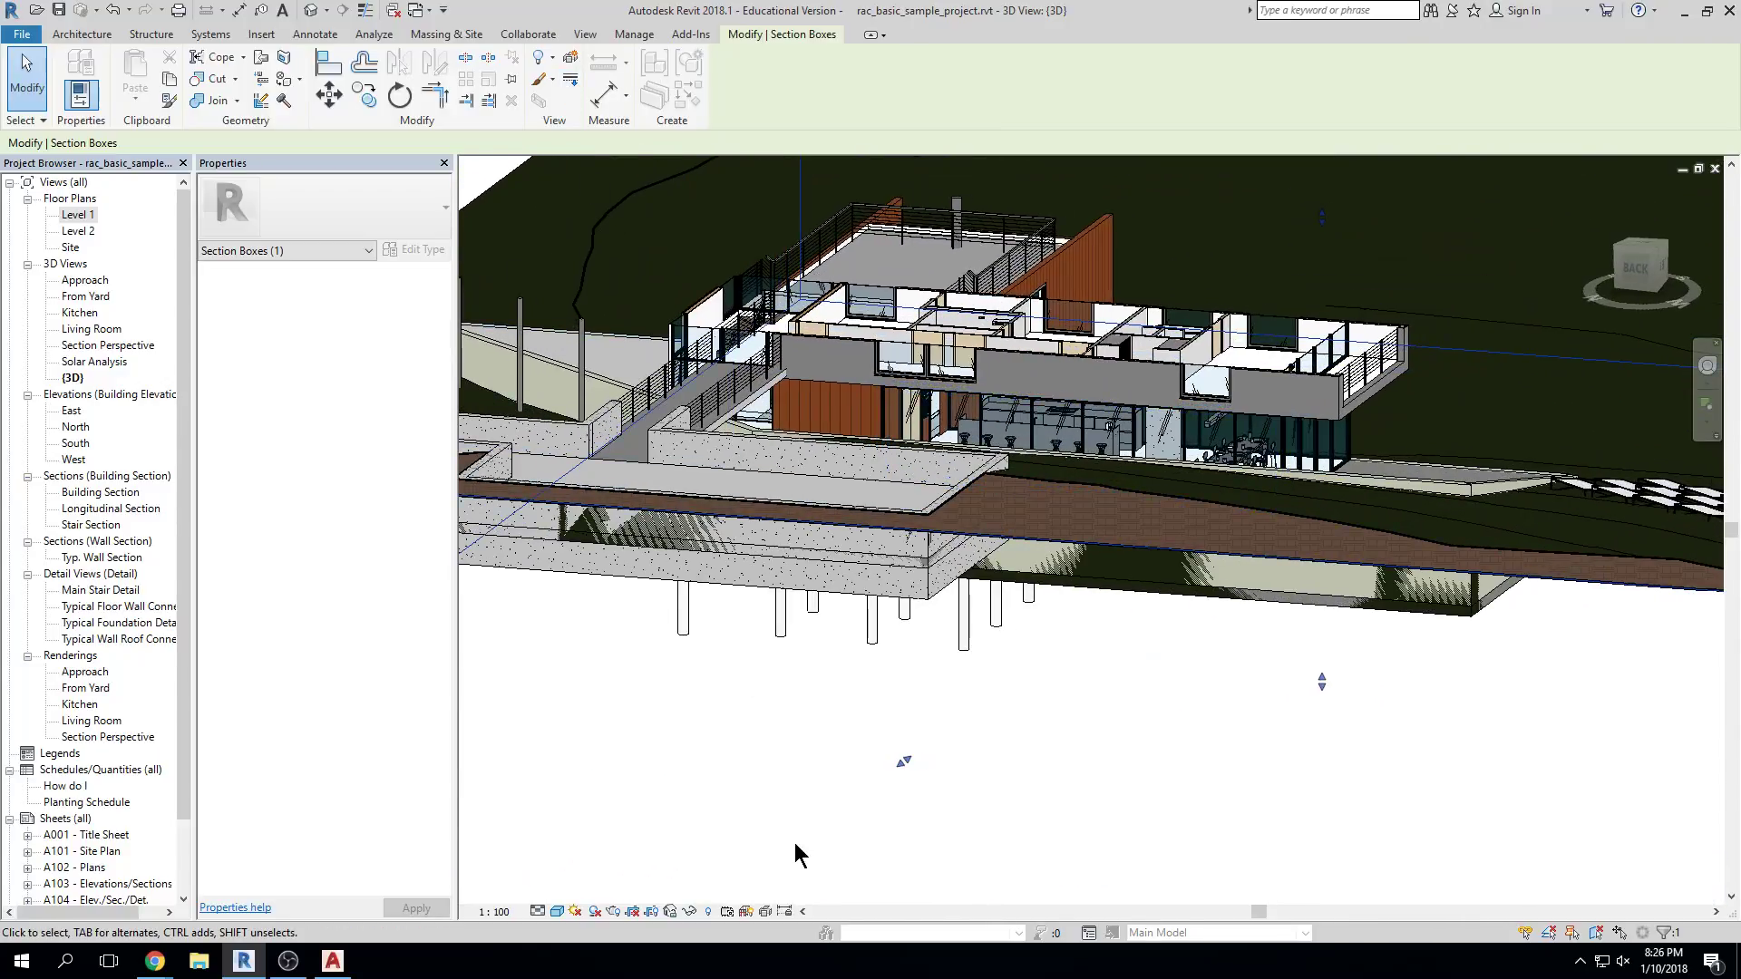
{"action": "scroll", "coordinate": [833, 784], "scroll_direction": "down", "scroll_amount": 2}
{"action": "key", "text": "Escape"}
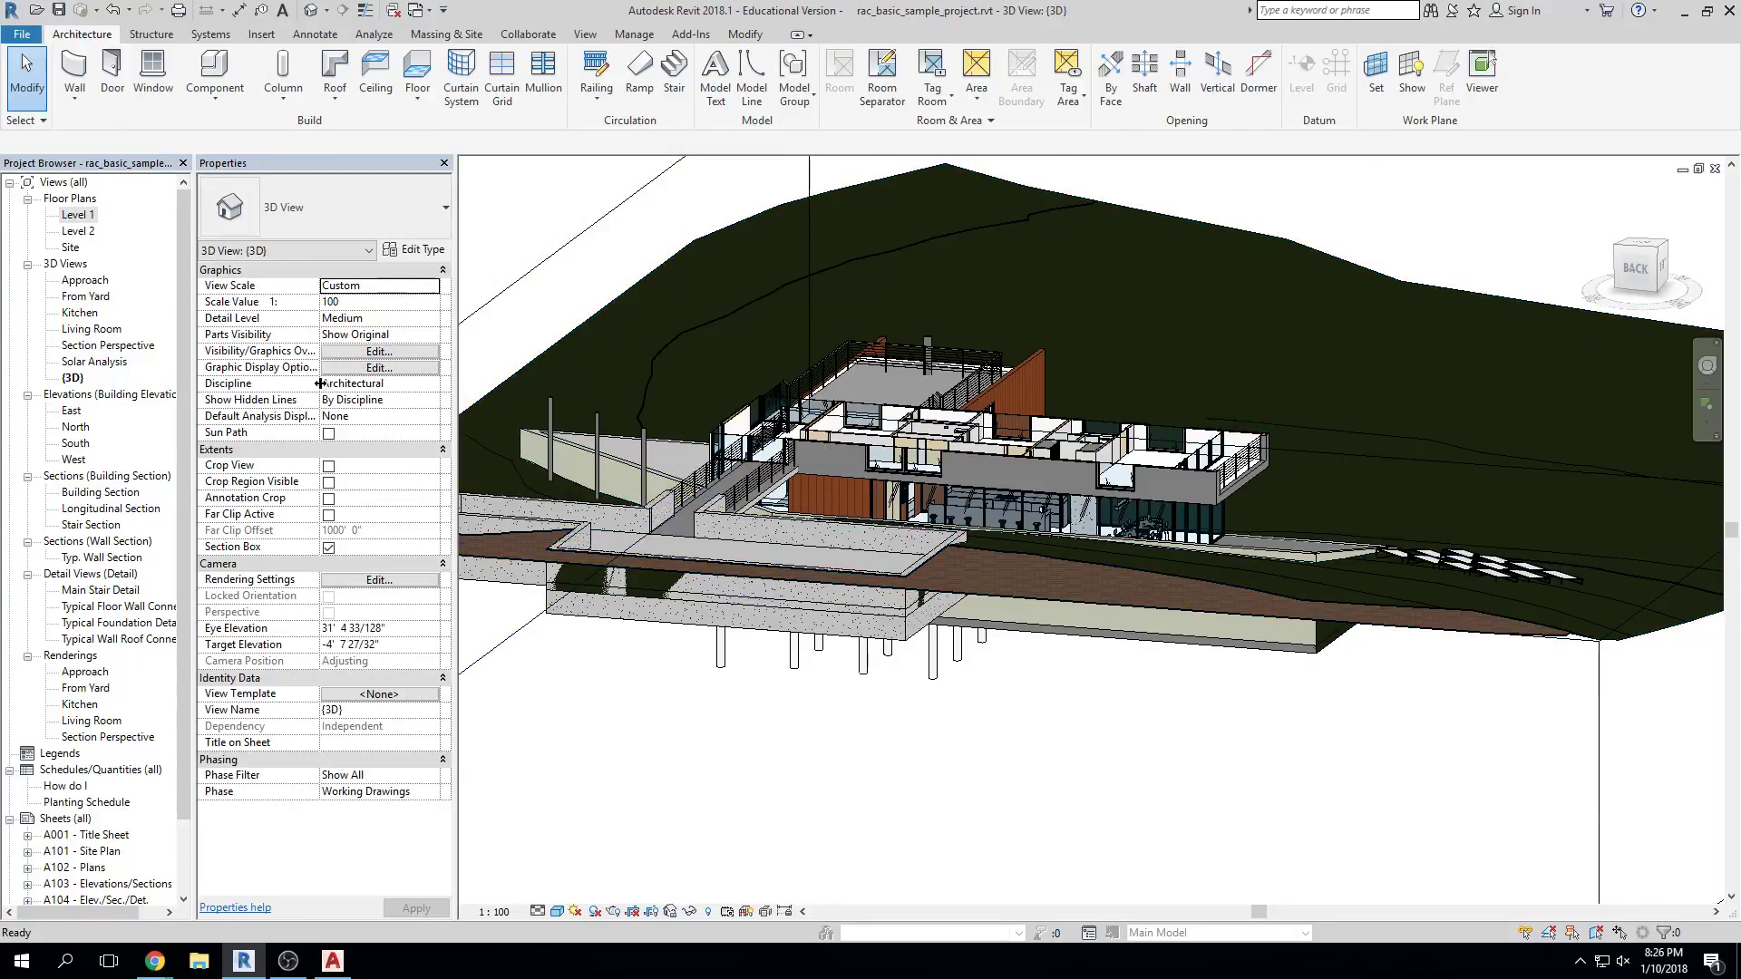
Switch off the section box and orbit the uncut house round to its right side
{"action": "left_click", "coordinate": [329, 548]}
{"action": "middle_click_drag", "start_coordinate": [1257, 772], "coordinate": [1022, 18], "text": "shift"}
{"action": "middle_click_drag", "start_coordinate": [1120, 410], "coordinate": [1083, 522], "text": "shift"}
{"action": "scroll", "coordinate": [1083, 522], "scroll_direction": "up", "scroll_amount": 8}
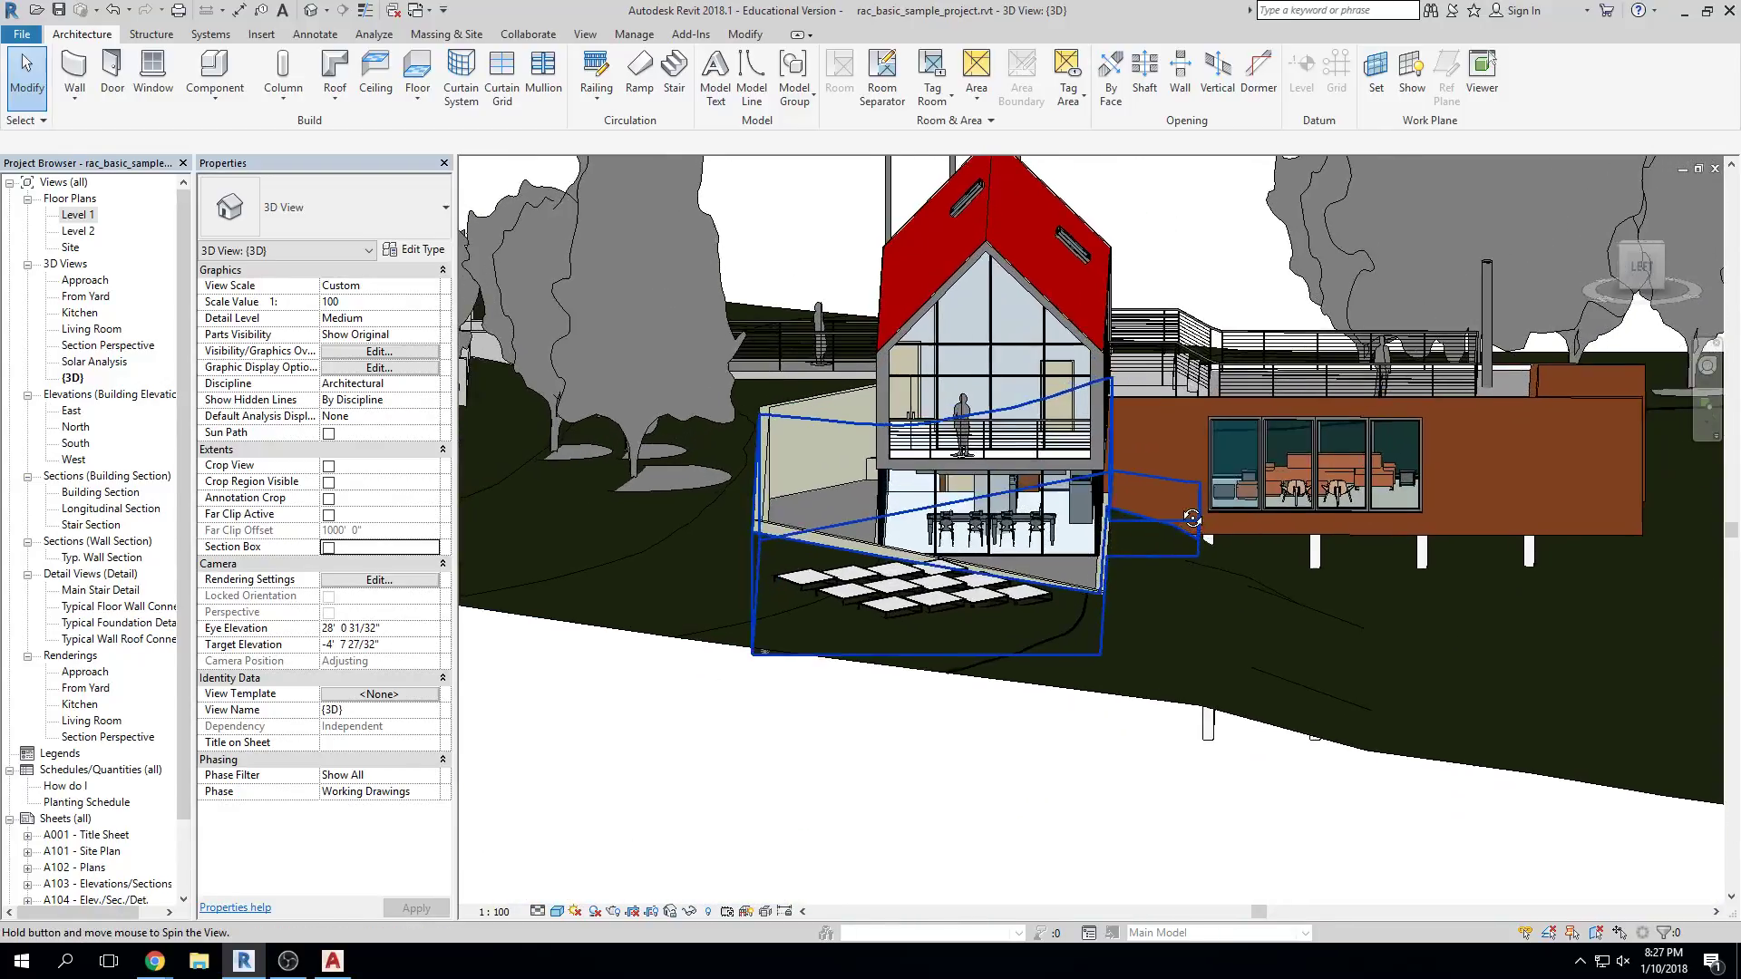
{"action": "middle_click_drag", "start_coordinate": [1192, 519], "coordinate": [1124, 670], "text": "shift"}
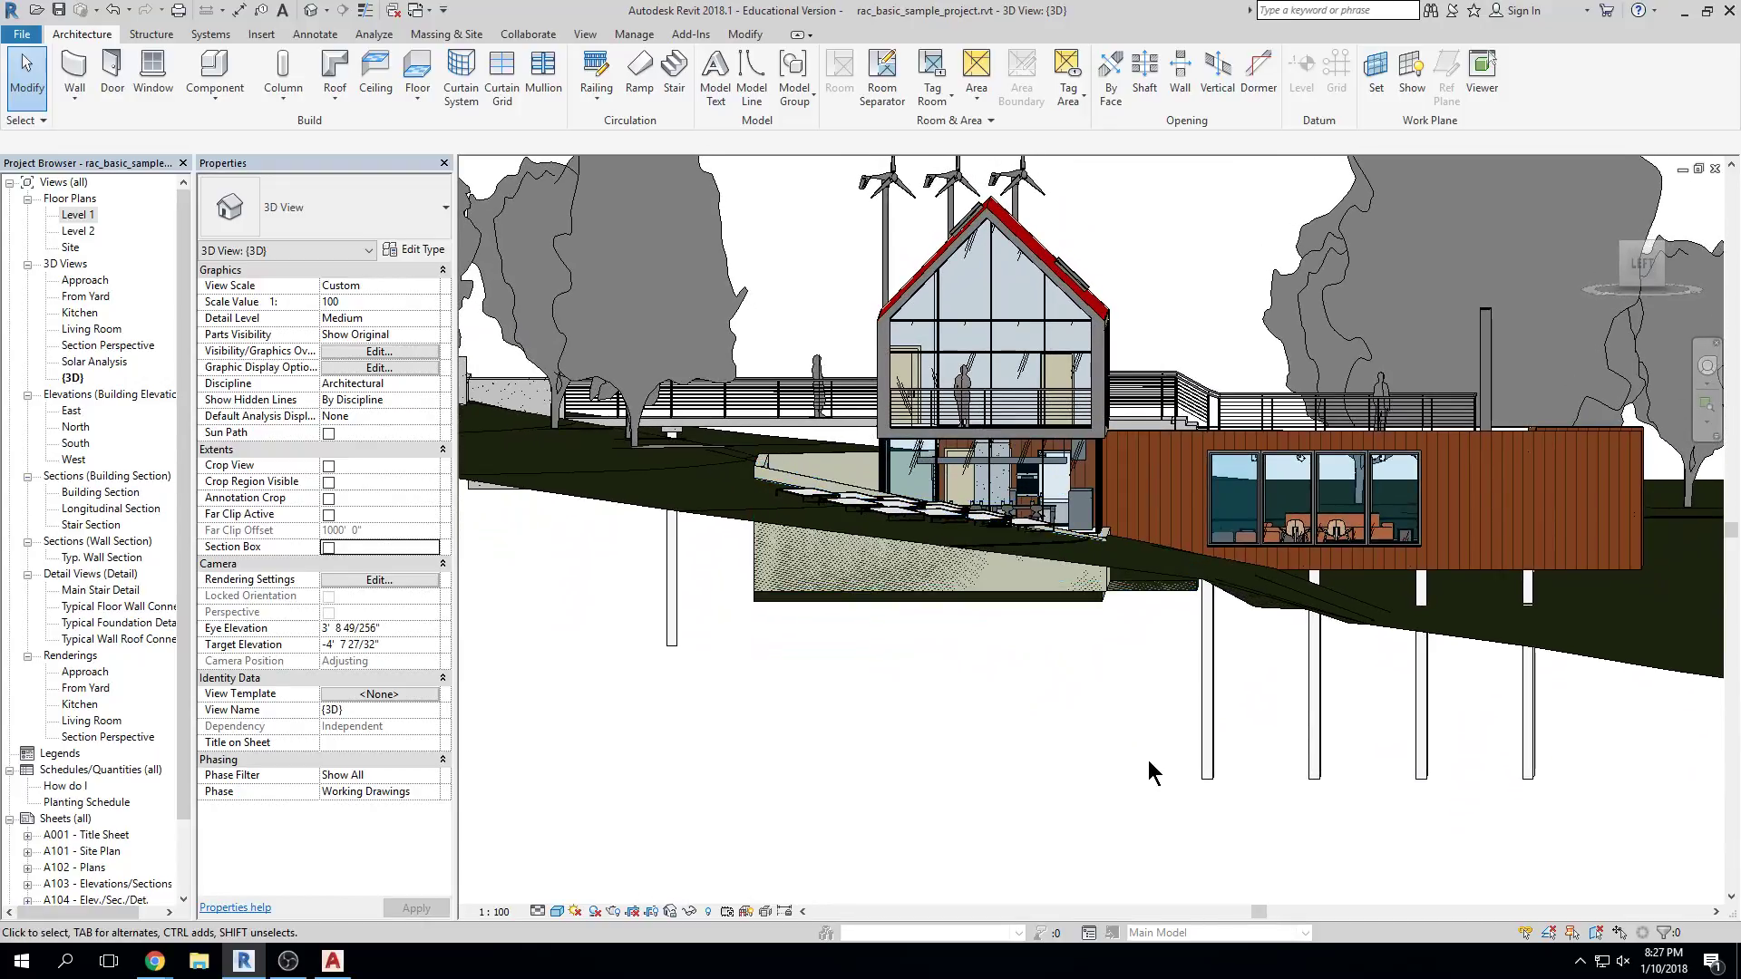
{"action": "middle_click_drag", "start_coordinate": [1469, 694], "coordinate": [1267, 781], "text": "shift"}
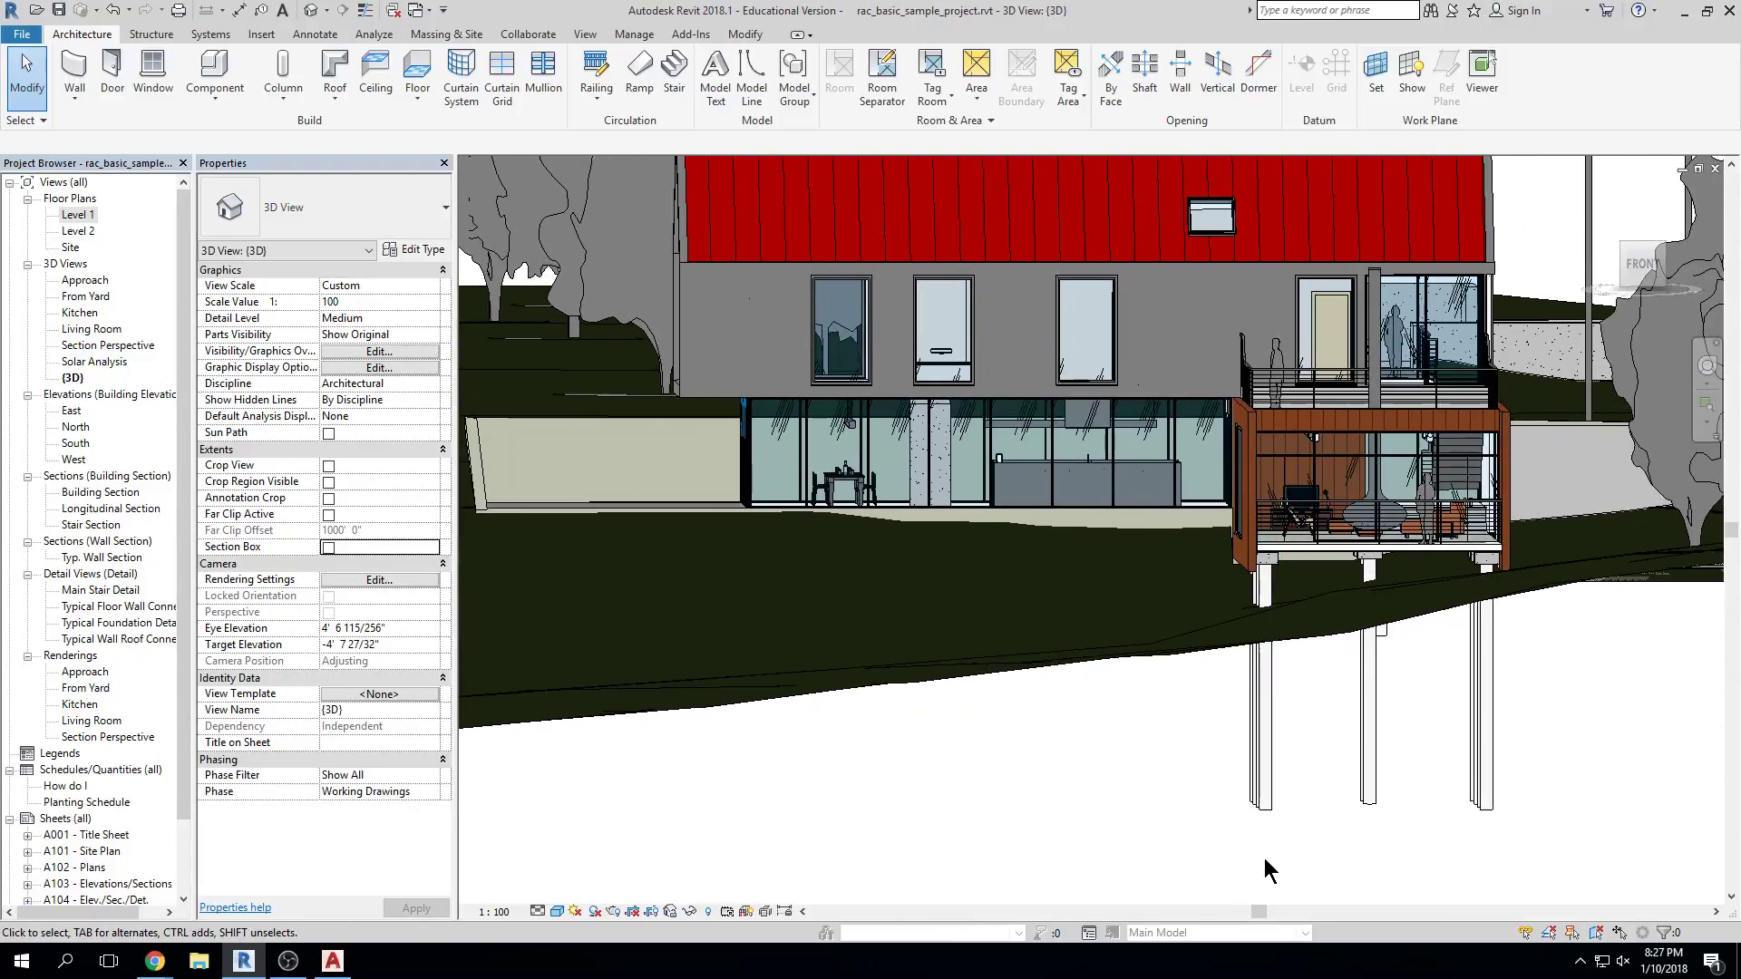
{"action": "scroll", "coordinate": [1359, 781], "scroll_direction": "down", "scroll_amount": 2}
{"action": "middle_click_drag", "start_coordinate": [1388, 782], "coordinate": [1545, 721], "text": "shift"}
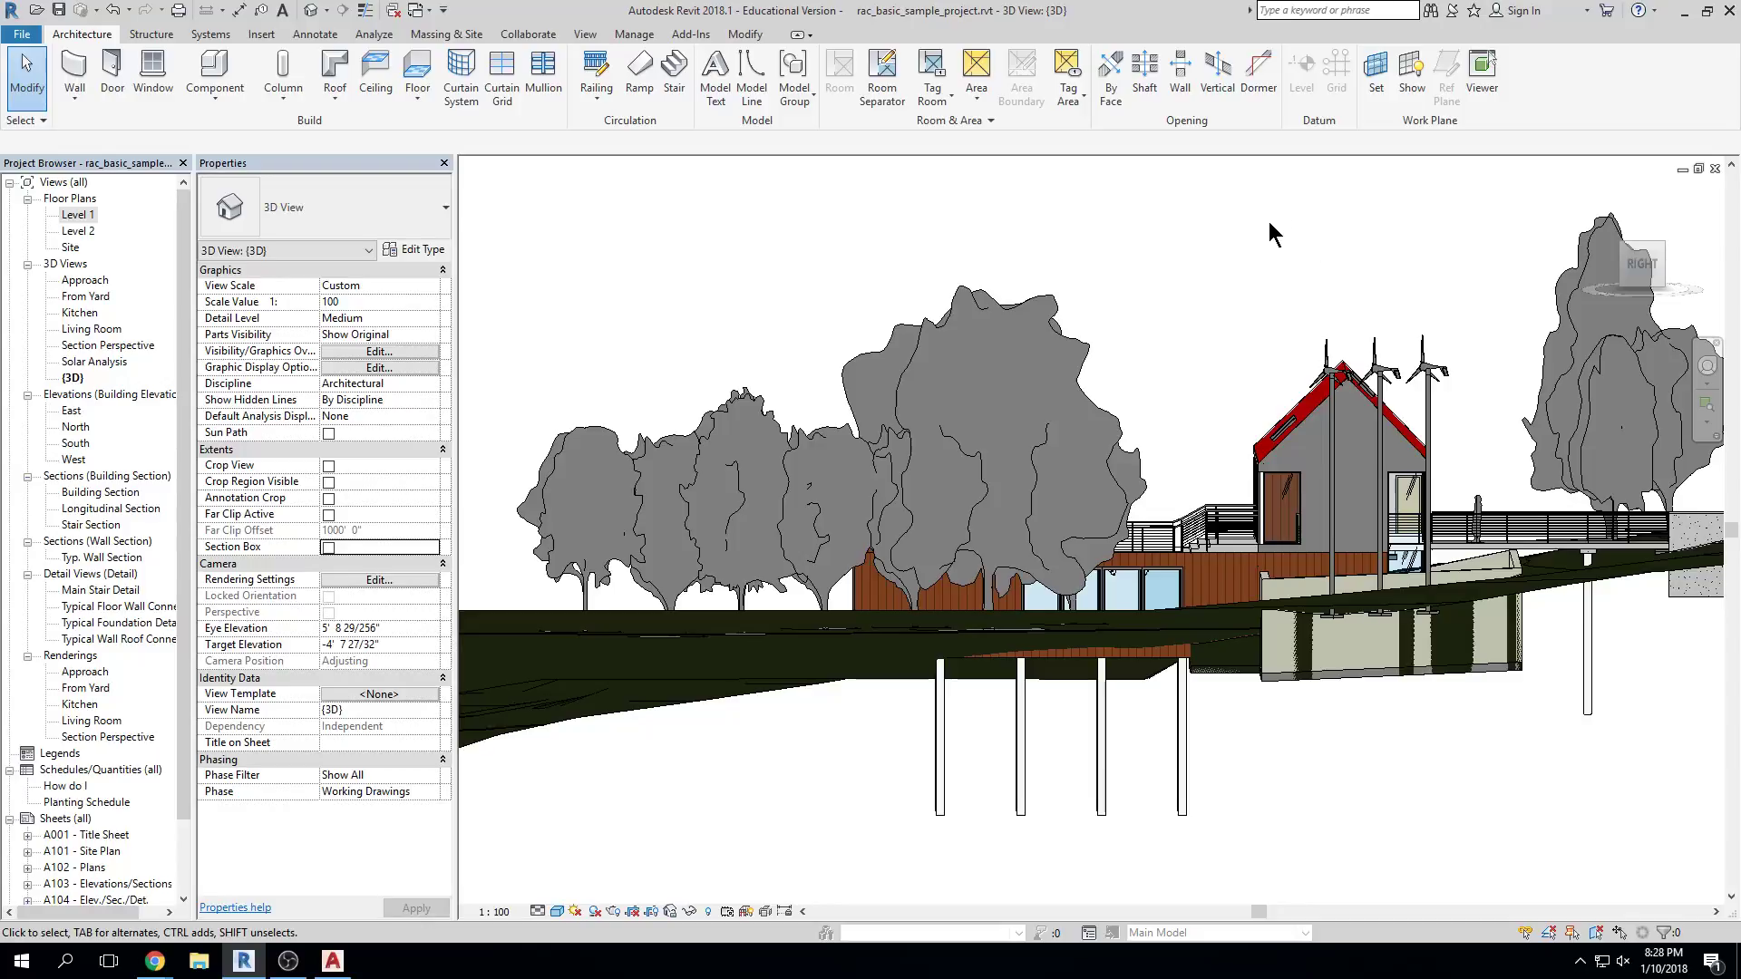
Orbit to an elevated front view, swing round to the left, and zoom in on the glazed gable
{"action": "middle_click_drag", "start_coordinate": [984, 270], "coordinate": [1614, 417], "text": "shift"}
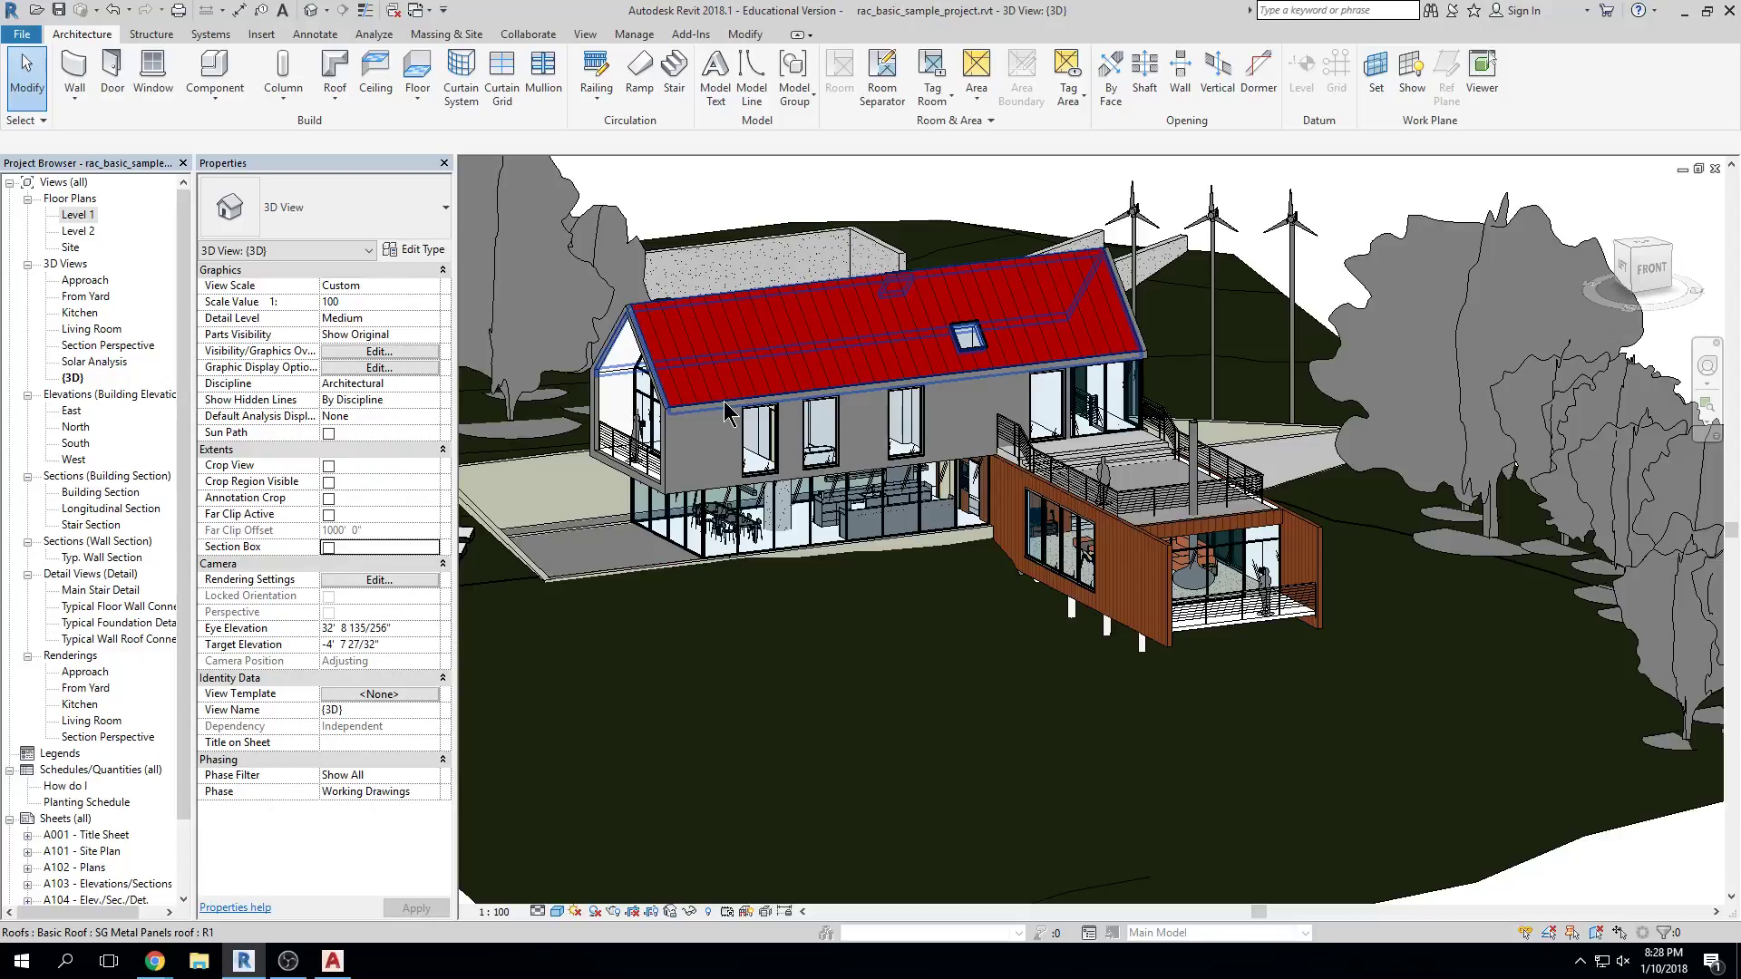
{"action": "middle_click_drag", "start_coordinate": [739, 454], "coordinate": [1070, 507], "text": "shift"}
{"action": "scroll", "coordinate": [1069, 487], "scroll_direction": "up", "scroll_amount": 5}
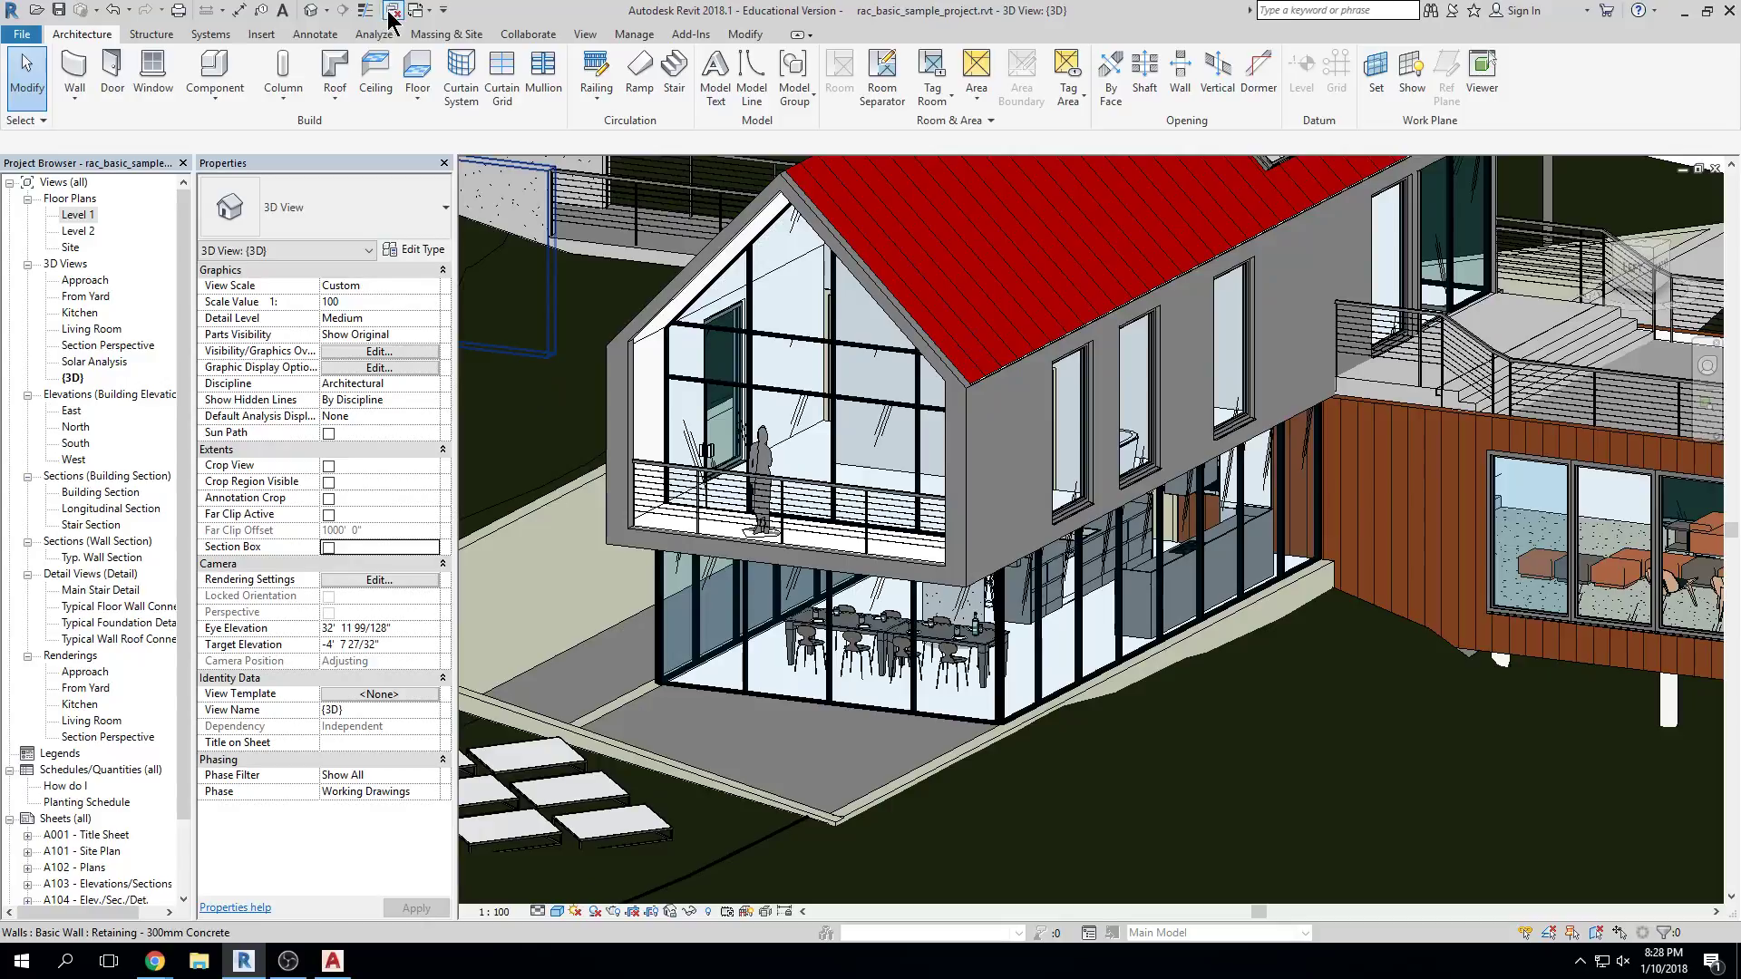
Open the Level 1 floor plan and tile it beside the 3D view with WT
{"action": "double_click", "coordinate": [94, 215]}
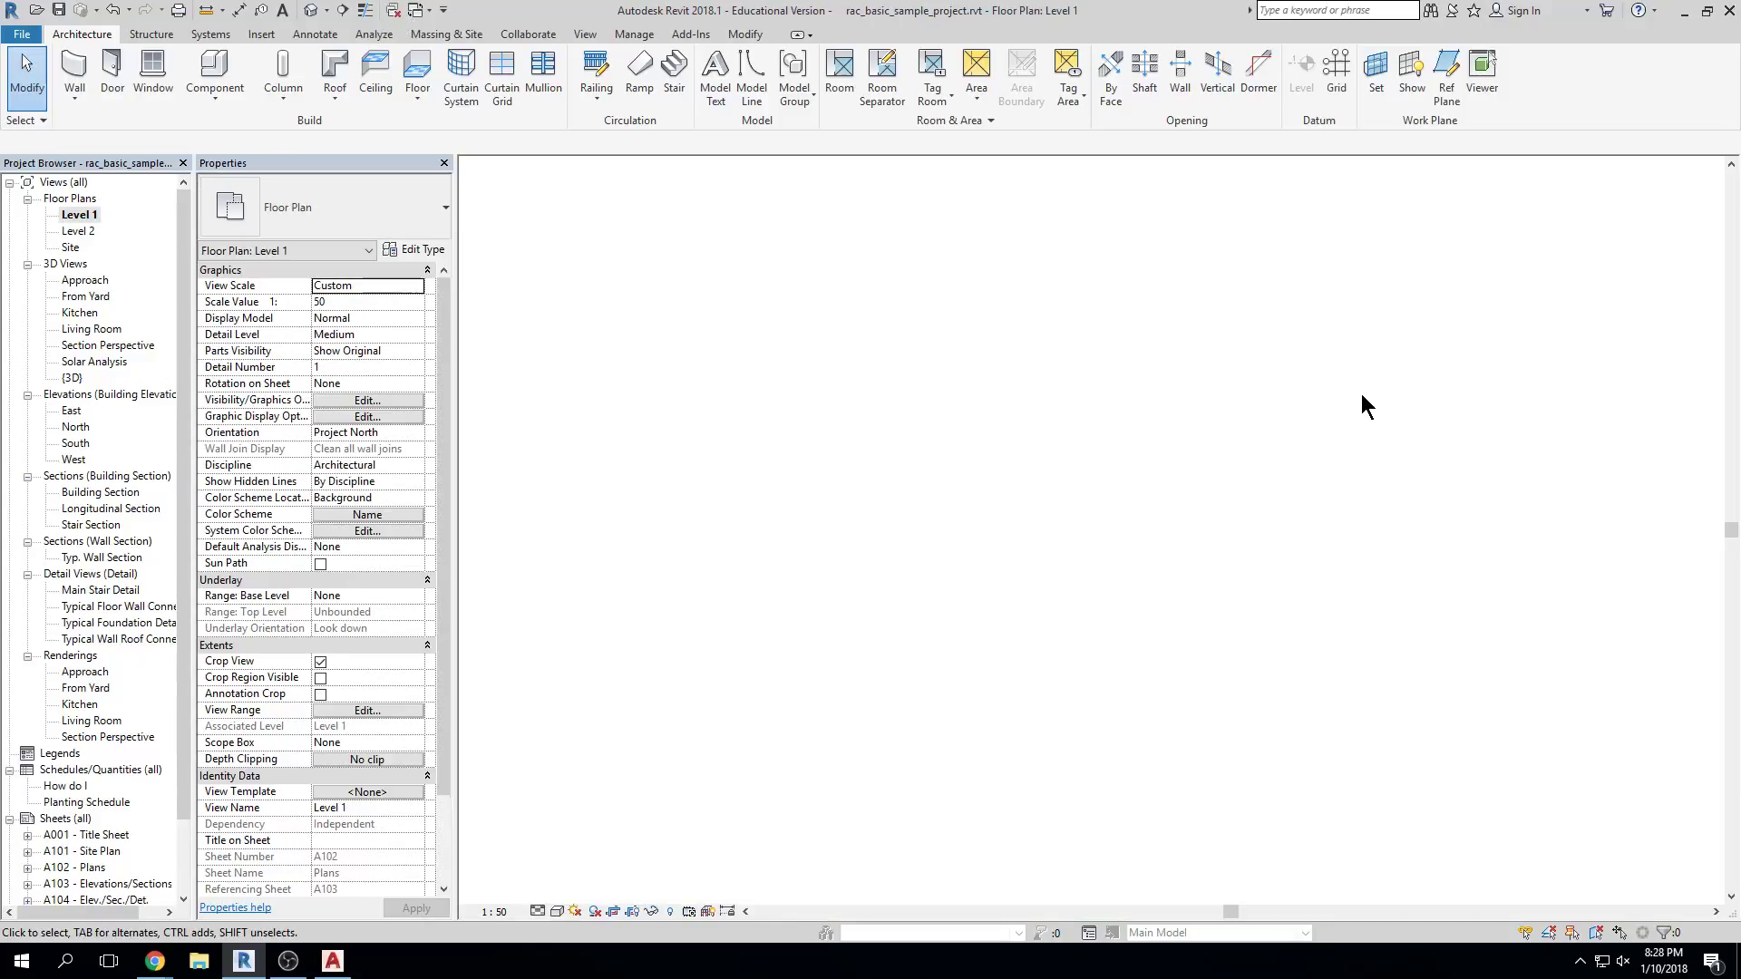
{"action": "key", "text": "w"}
{"action": "key", "text": "t"}
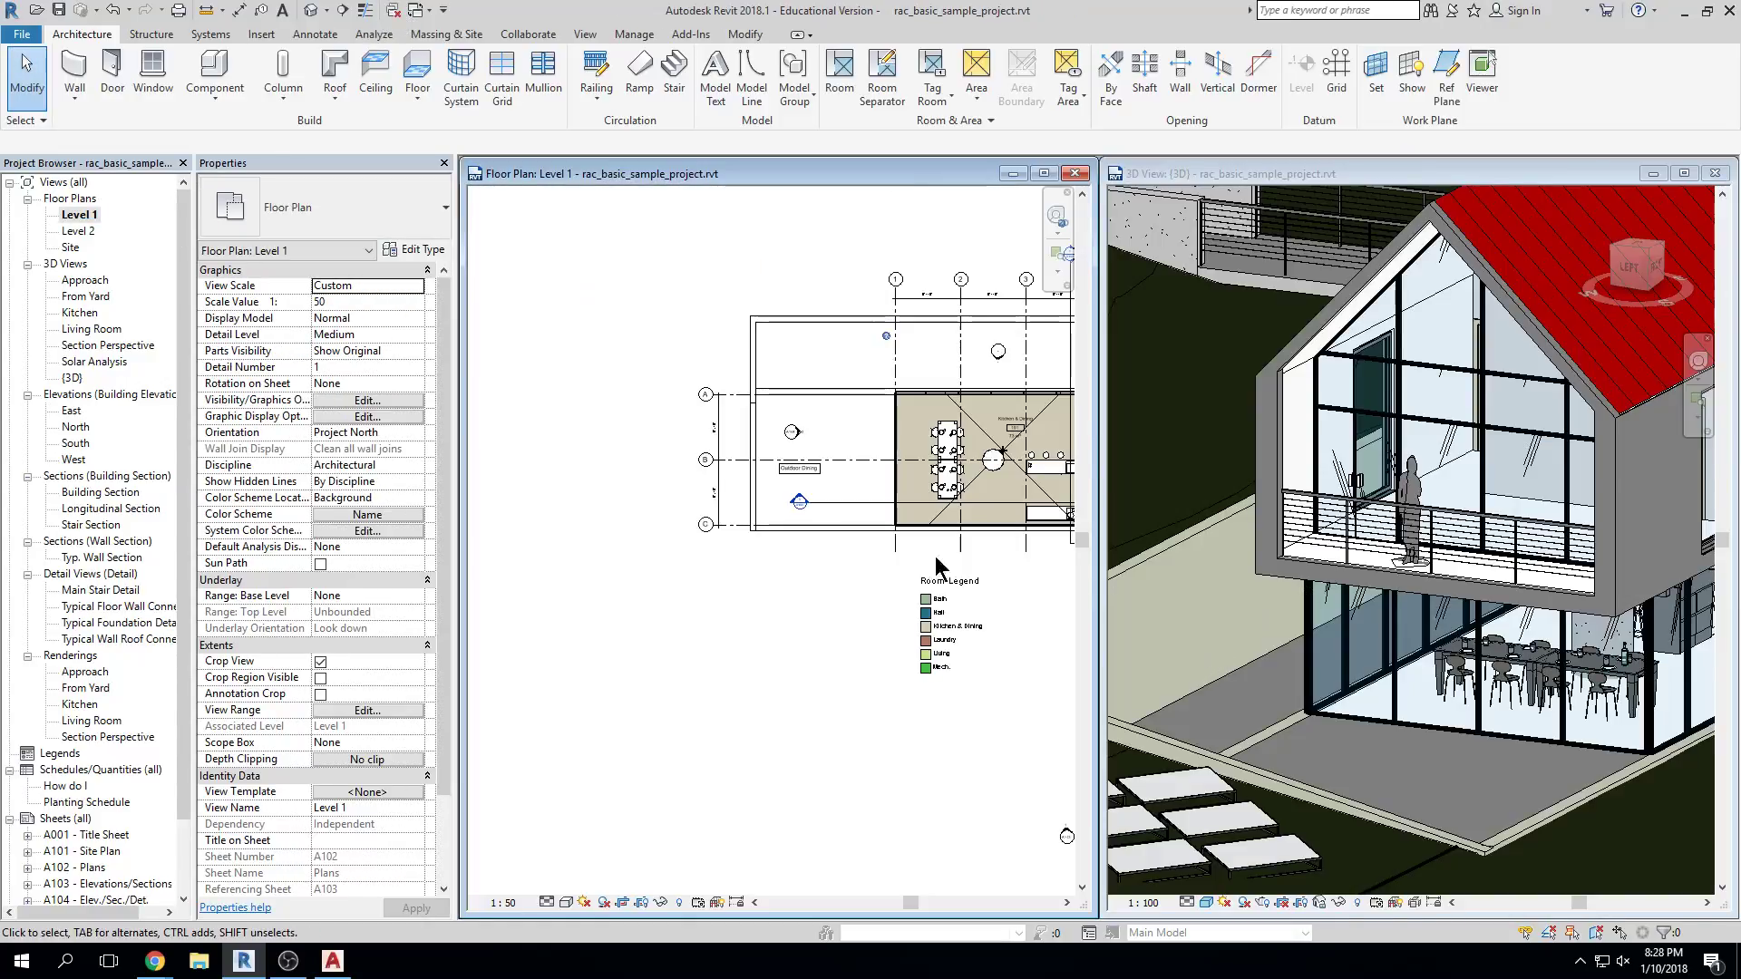
{"action": "middle_click_drag", "start_coordinate": [542, 687], "coordinate": [542, 653]}
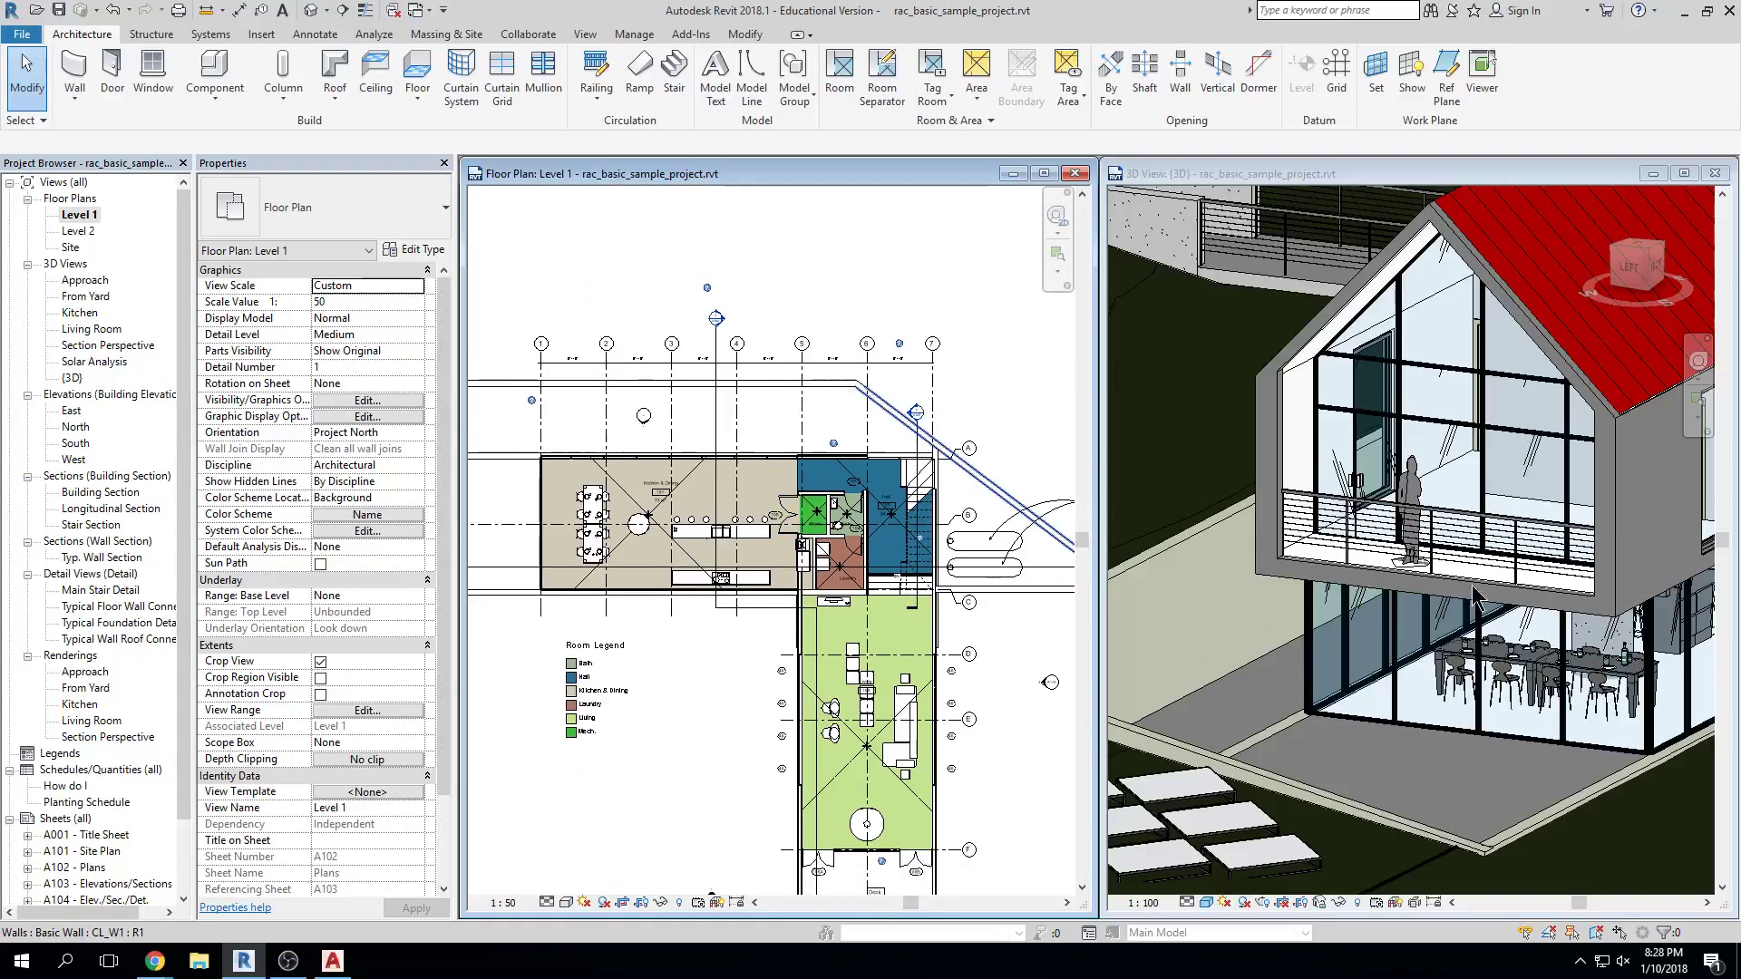
Select the glazed gable wall in 3D and locate it in the Level 1 plan
{"action": "left_click", "coordinate": [1538, 562]}
{"action": "scroll", "coordinate": [1539, 562], "scroll_direction": "down", "scroll_amount": 3}
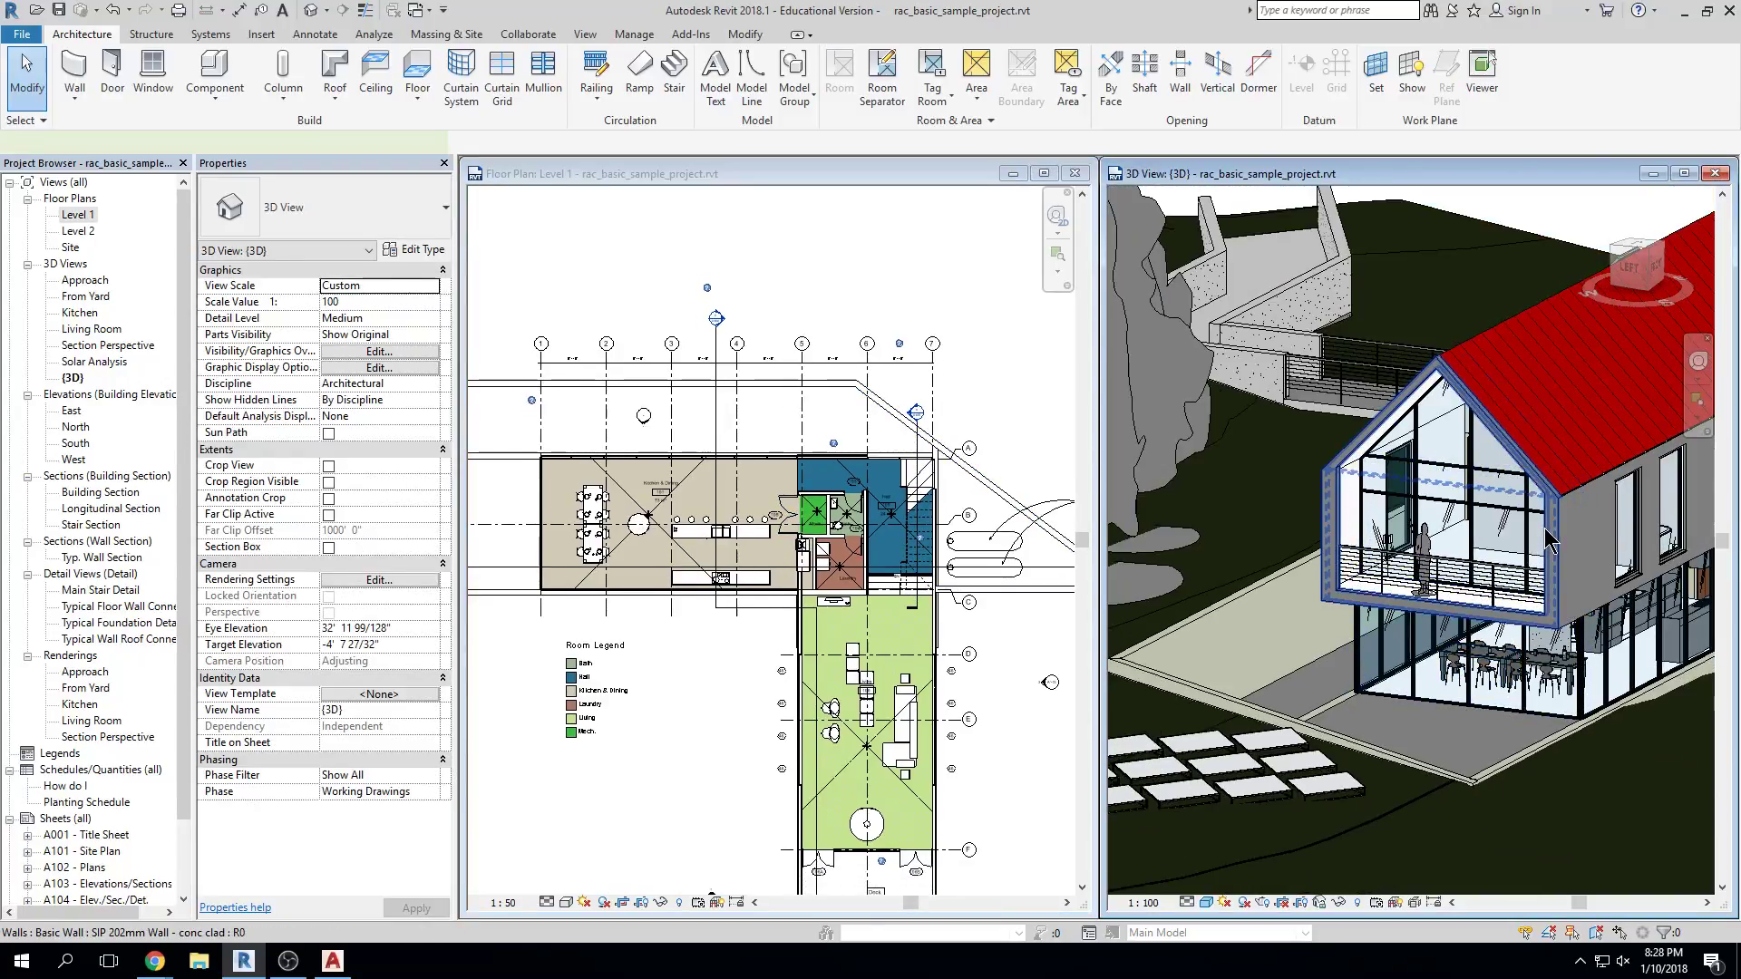
{"action": "left_click", "coordinate": [1538, 562]}
{"action": "scroll", "coordinate": [836, 639], "scroll_direction": "down", "scroll_amount": 2}
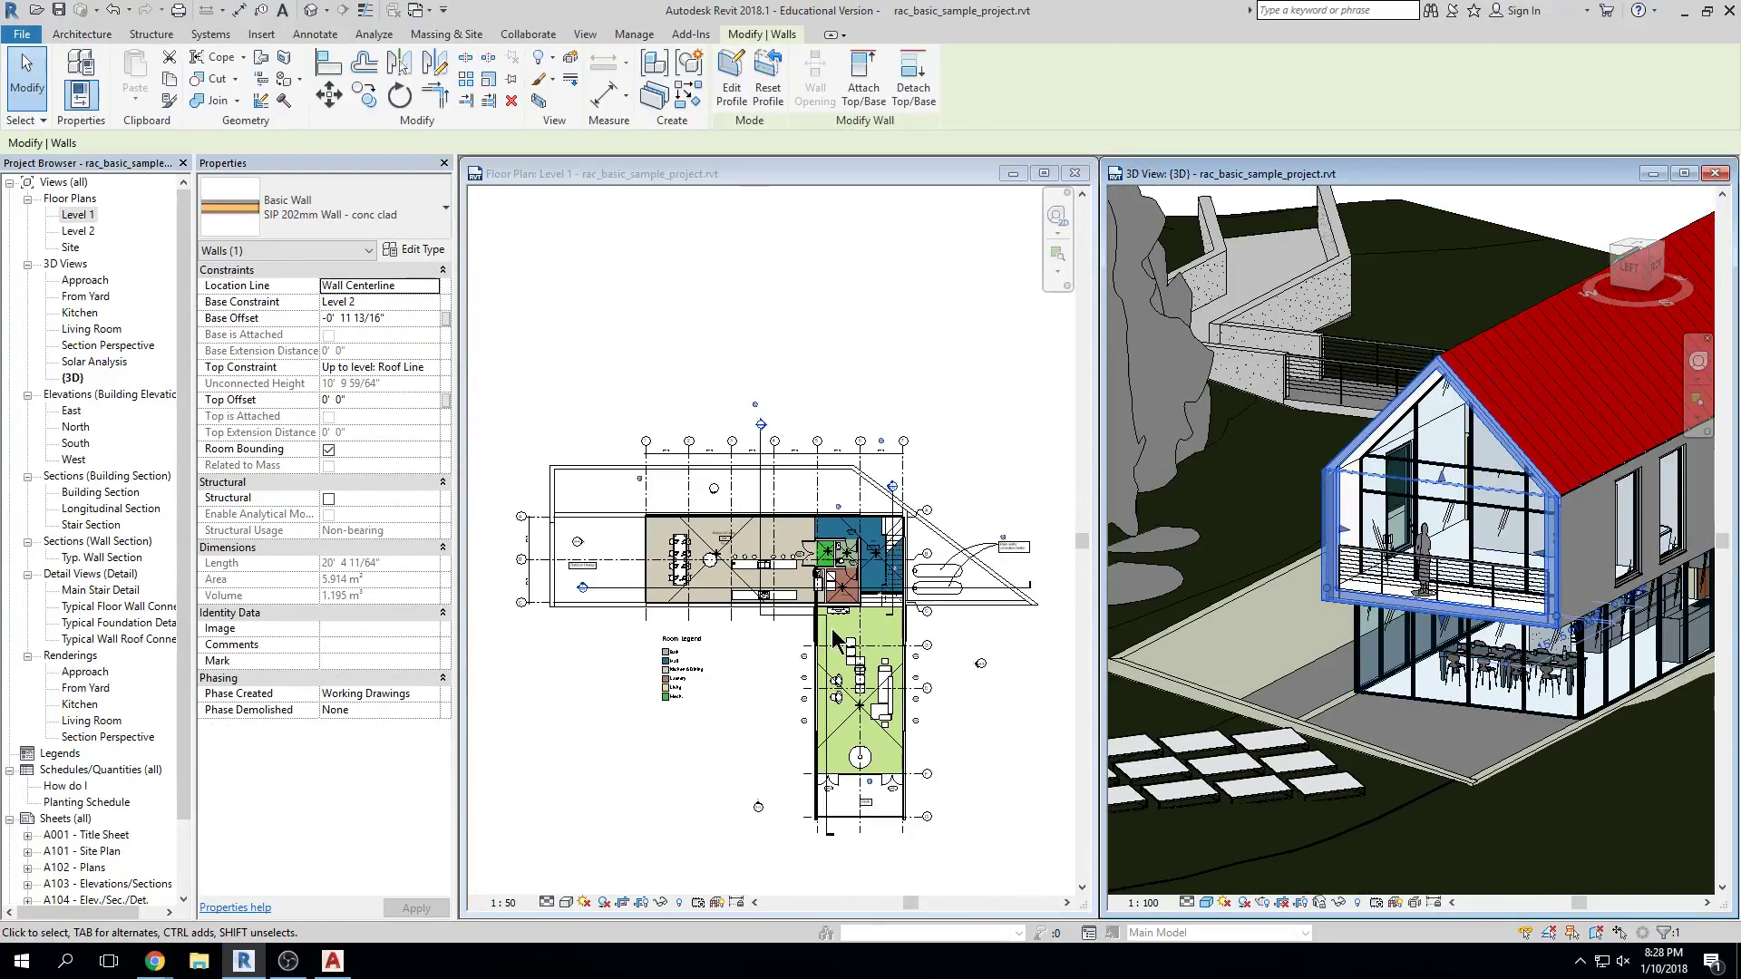
{"action": "left_click", "coordinate": [868, 841]}
{"action": "scroll", "coordinate": [857, 798], "scroll_direction": "up", "scroll_amount": 2}
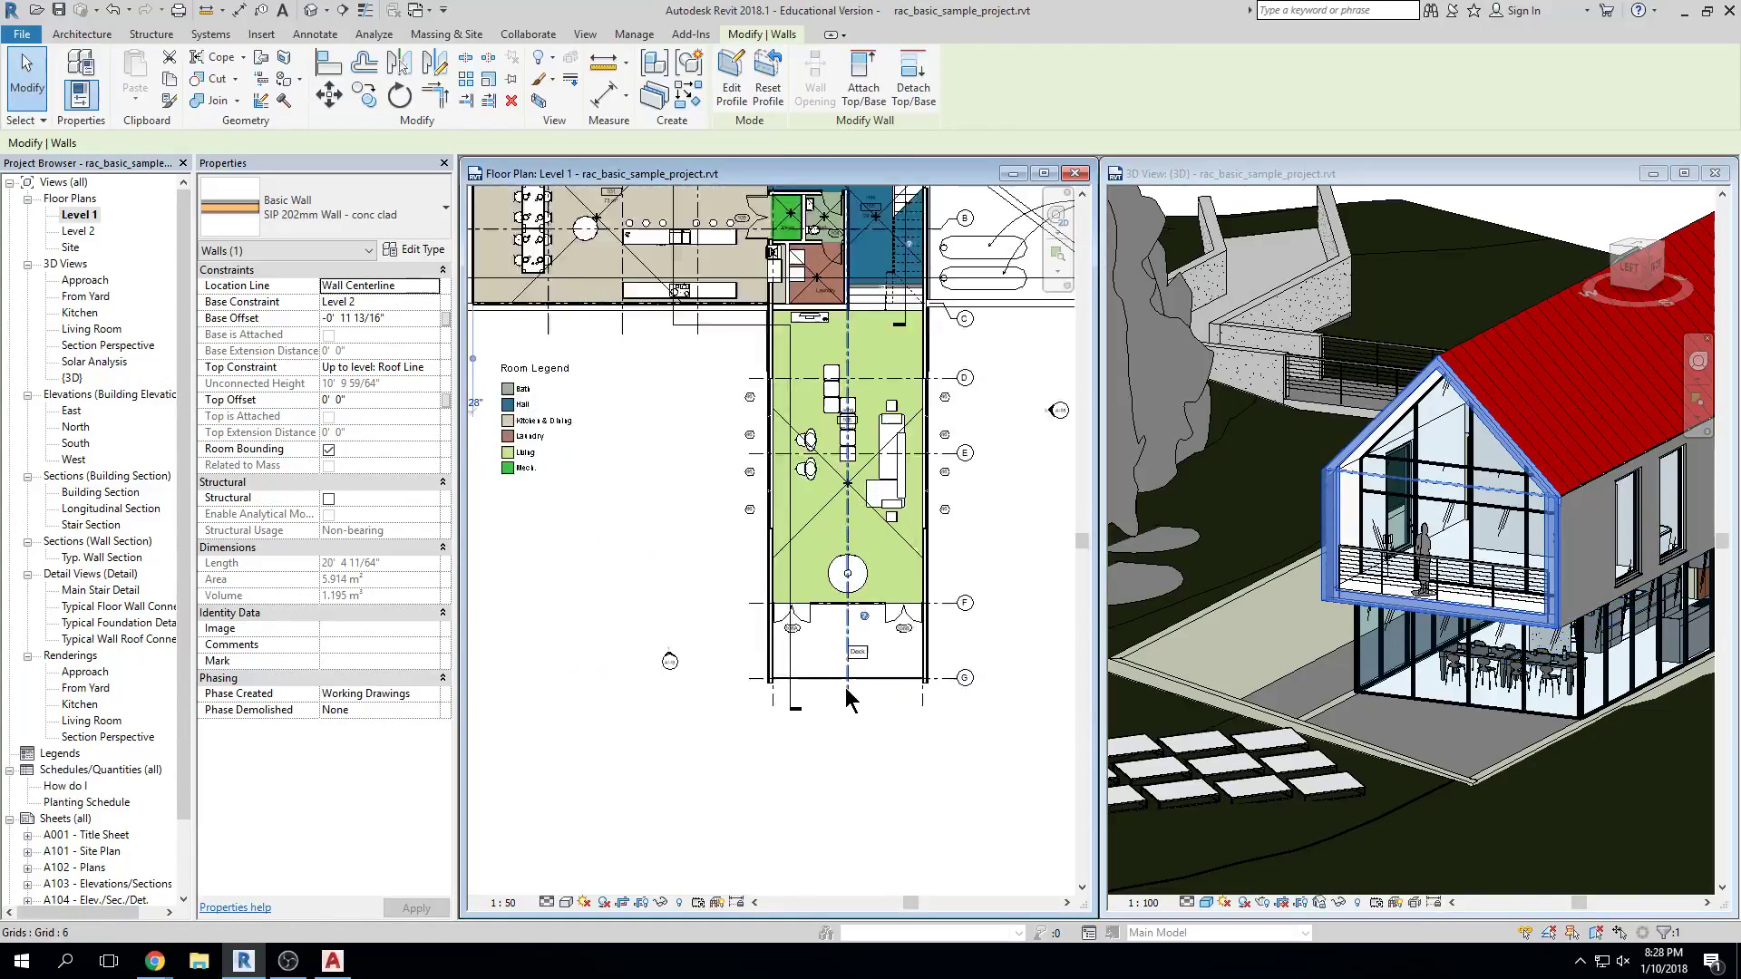
{"action": "scroll", "coordinate": [845, 687], "scroll_direction": "up", "scroll_amount": 3}
{"action": "key", "text": "Escape"}
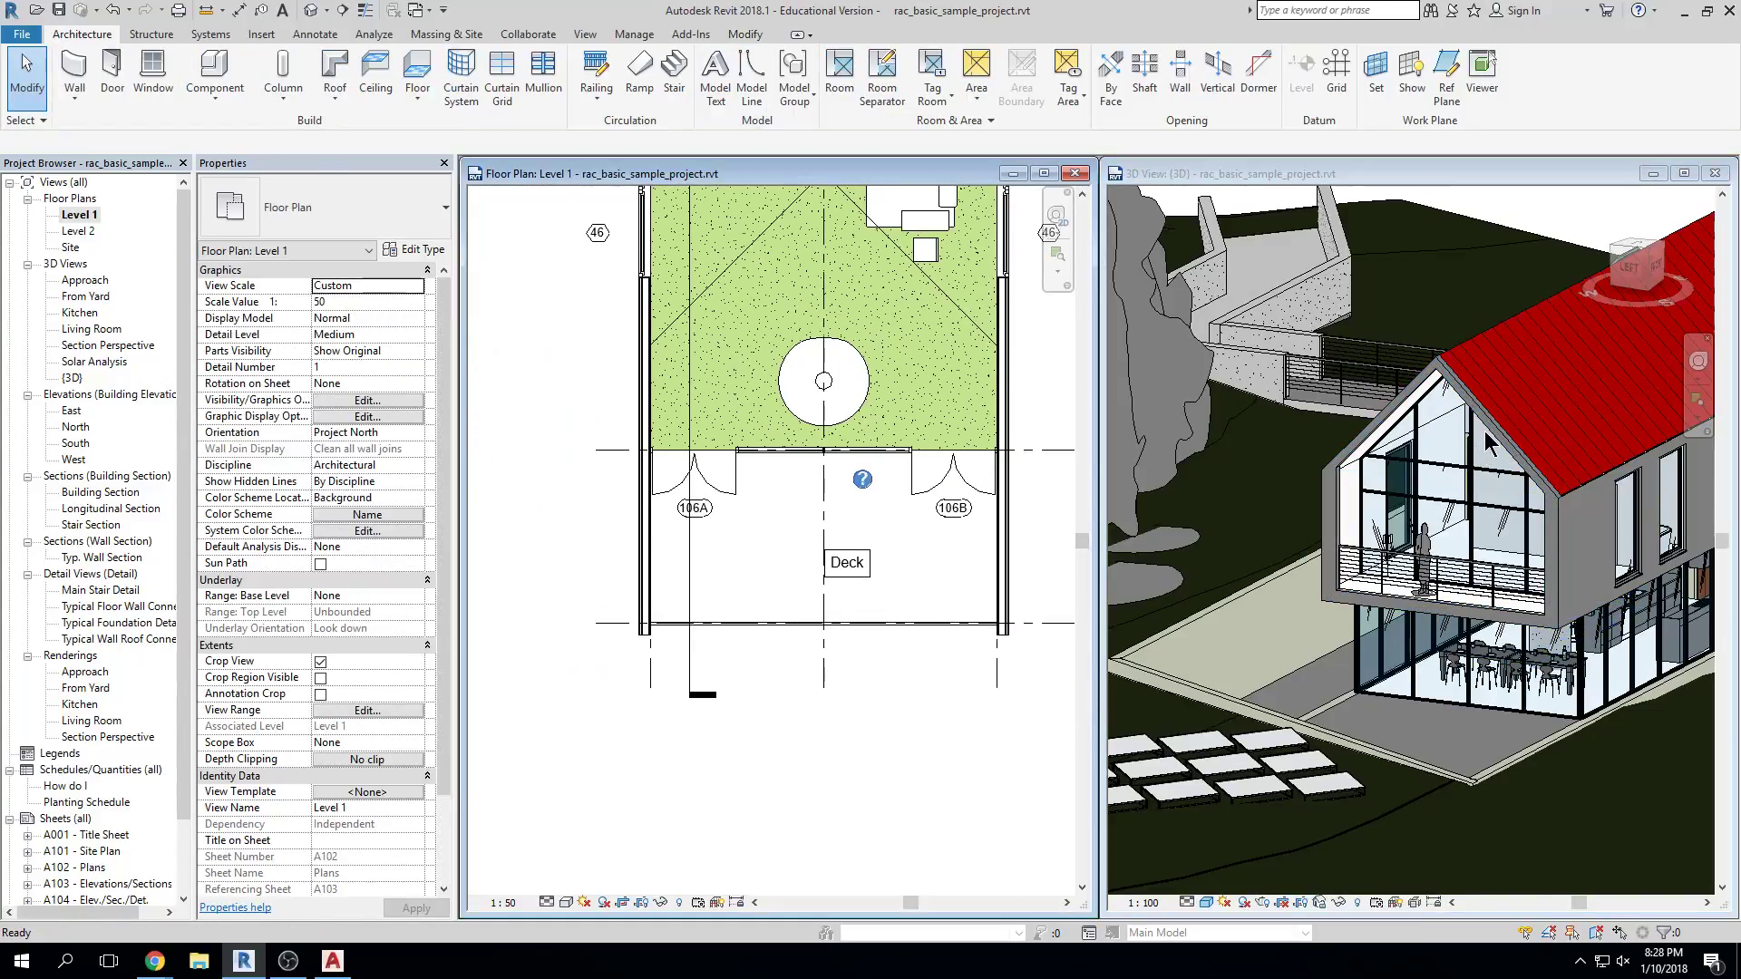
{"action": "left_click", "coordinate": [1490, 494]}
{"action": "left_click", "coordinate": [1492, 499]}
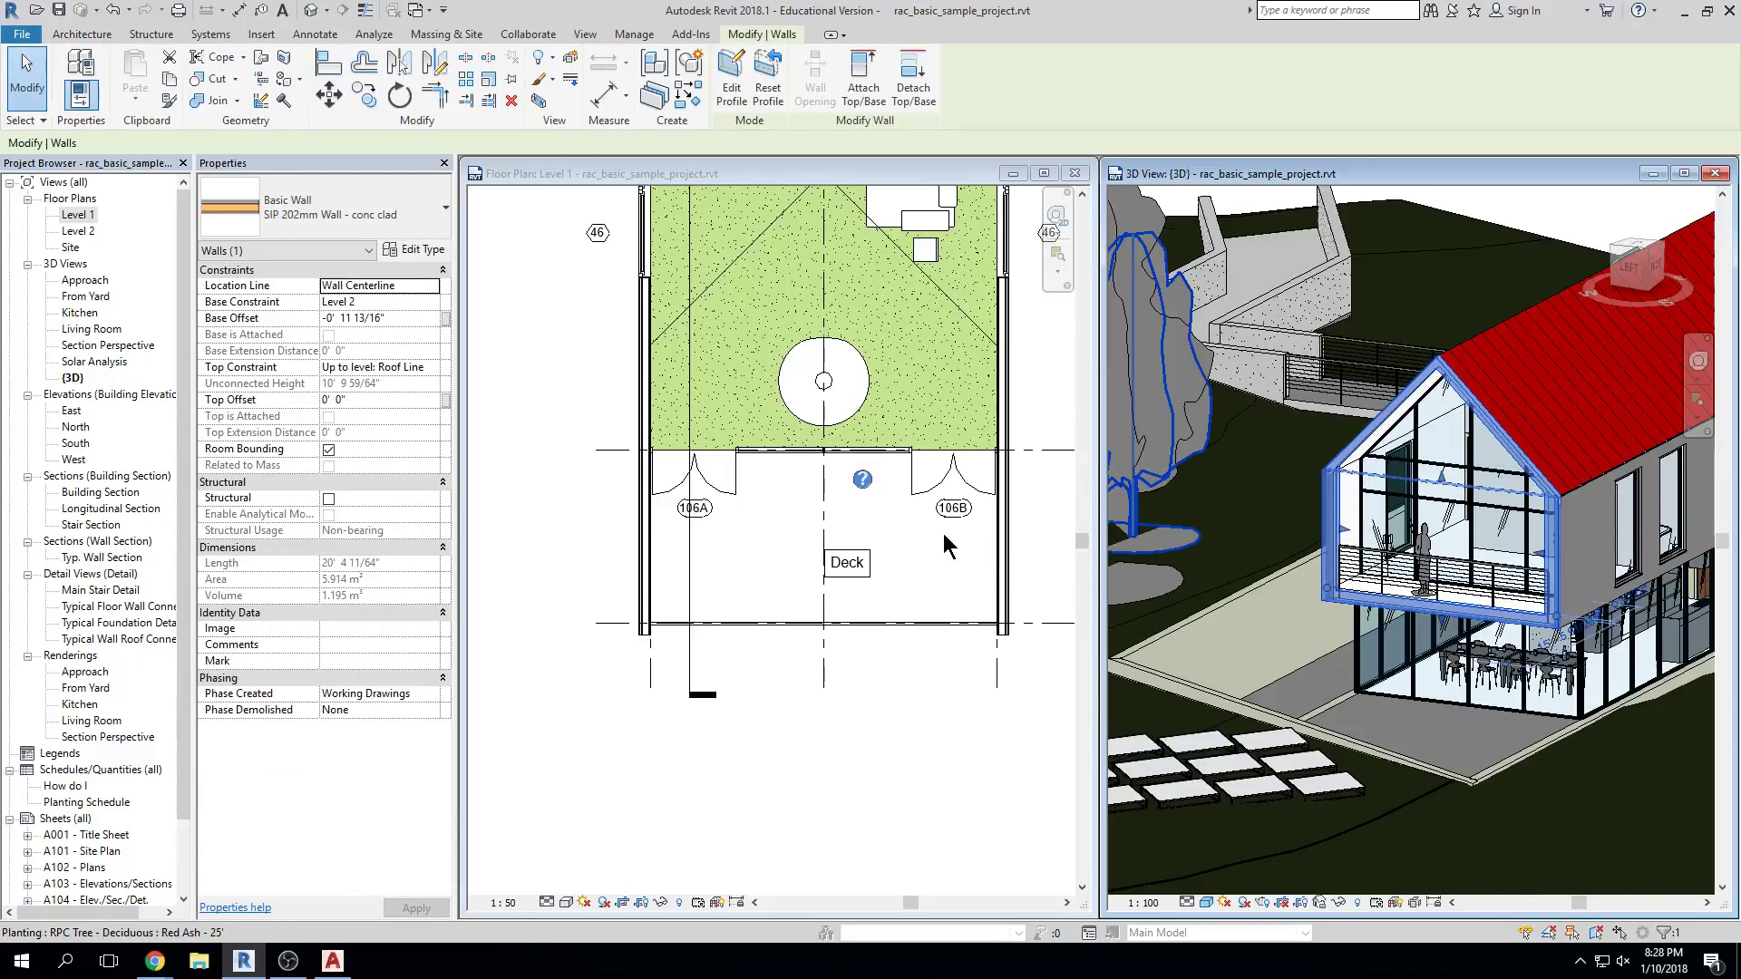
{"action": "left_click", "coordinate": [932, 585]}
{"action": "scroll", "coordinate": [932, 585], "scroll_direction": "down", "scroll_amount": 5}
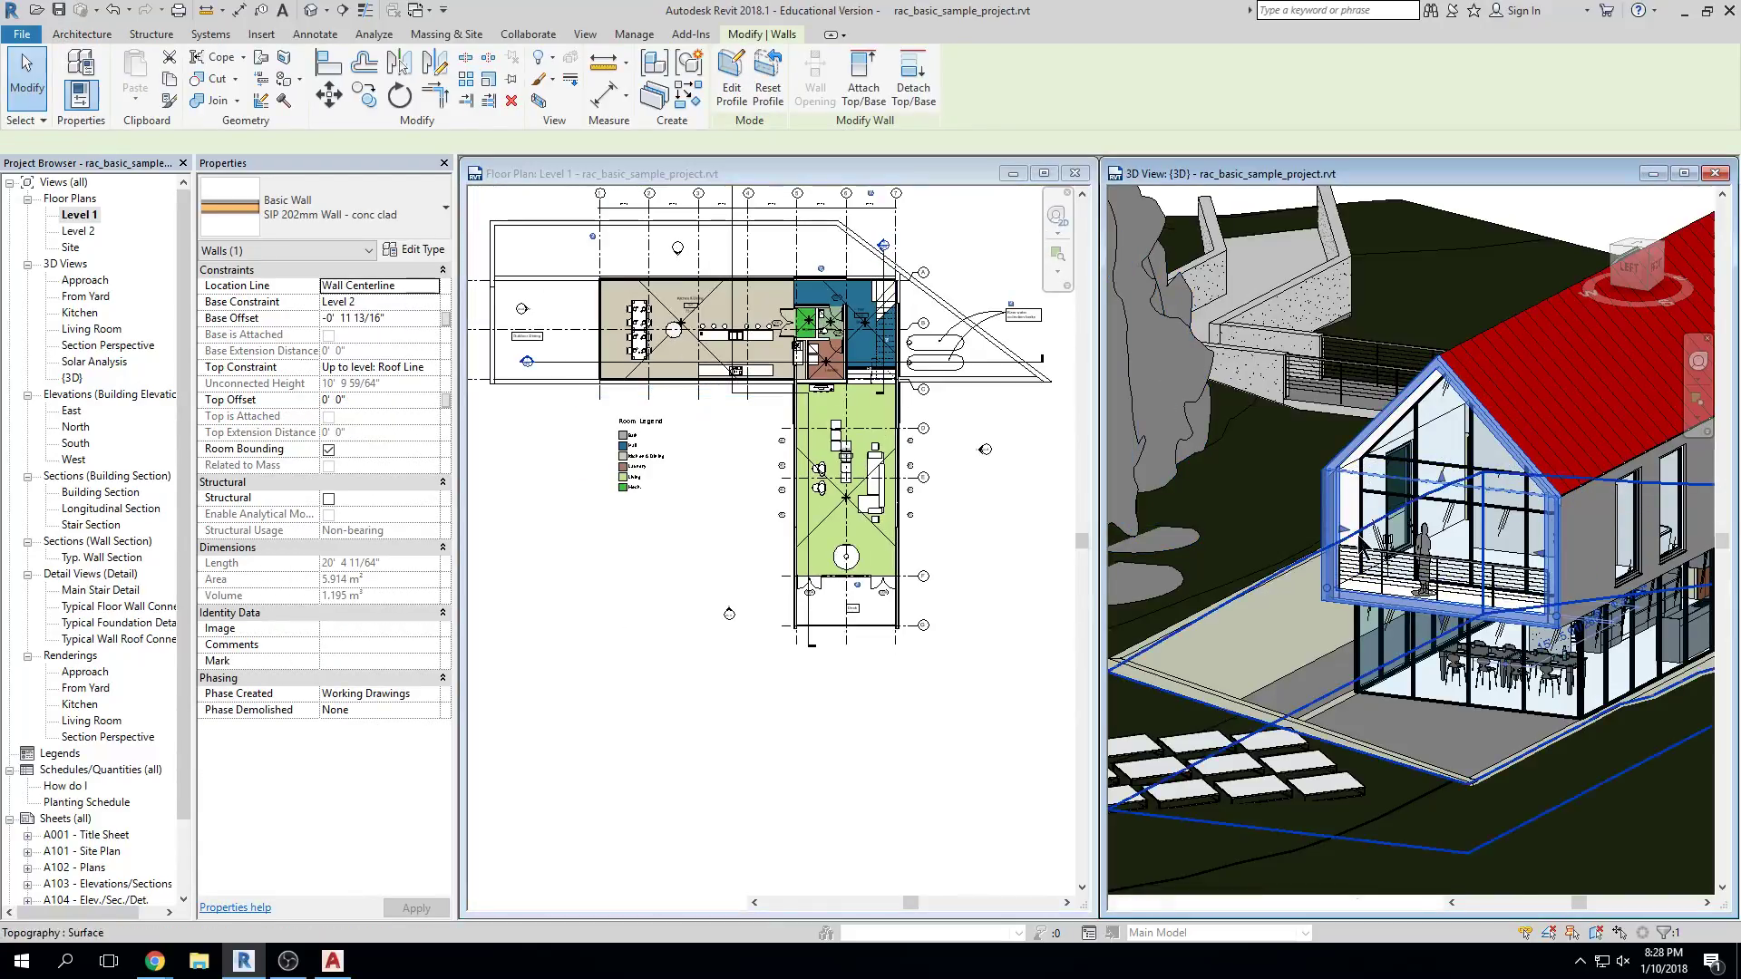
Select the long side wall in 3D and pan the plan to show grids 2–7
{"action": "left_click", "coordinate": [1614, 567]}
{"action": "left_click", "coordinate": [1612, 564]}
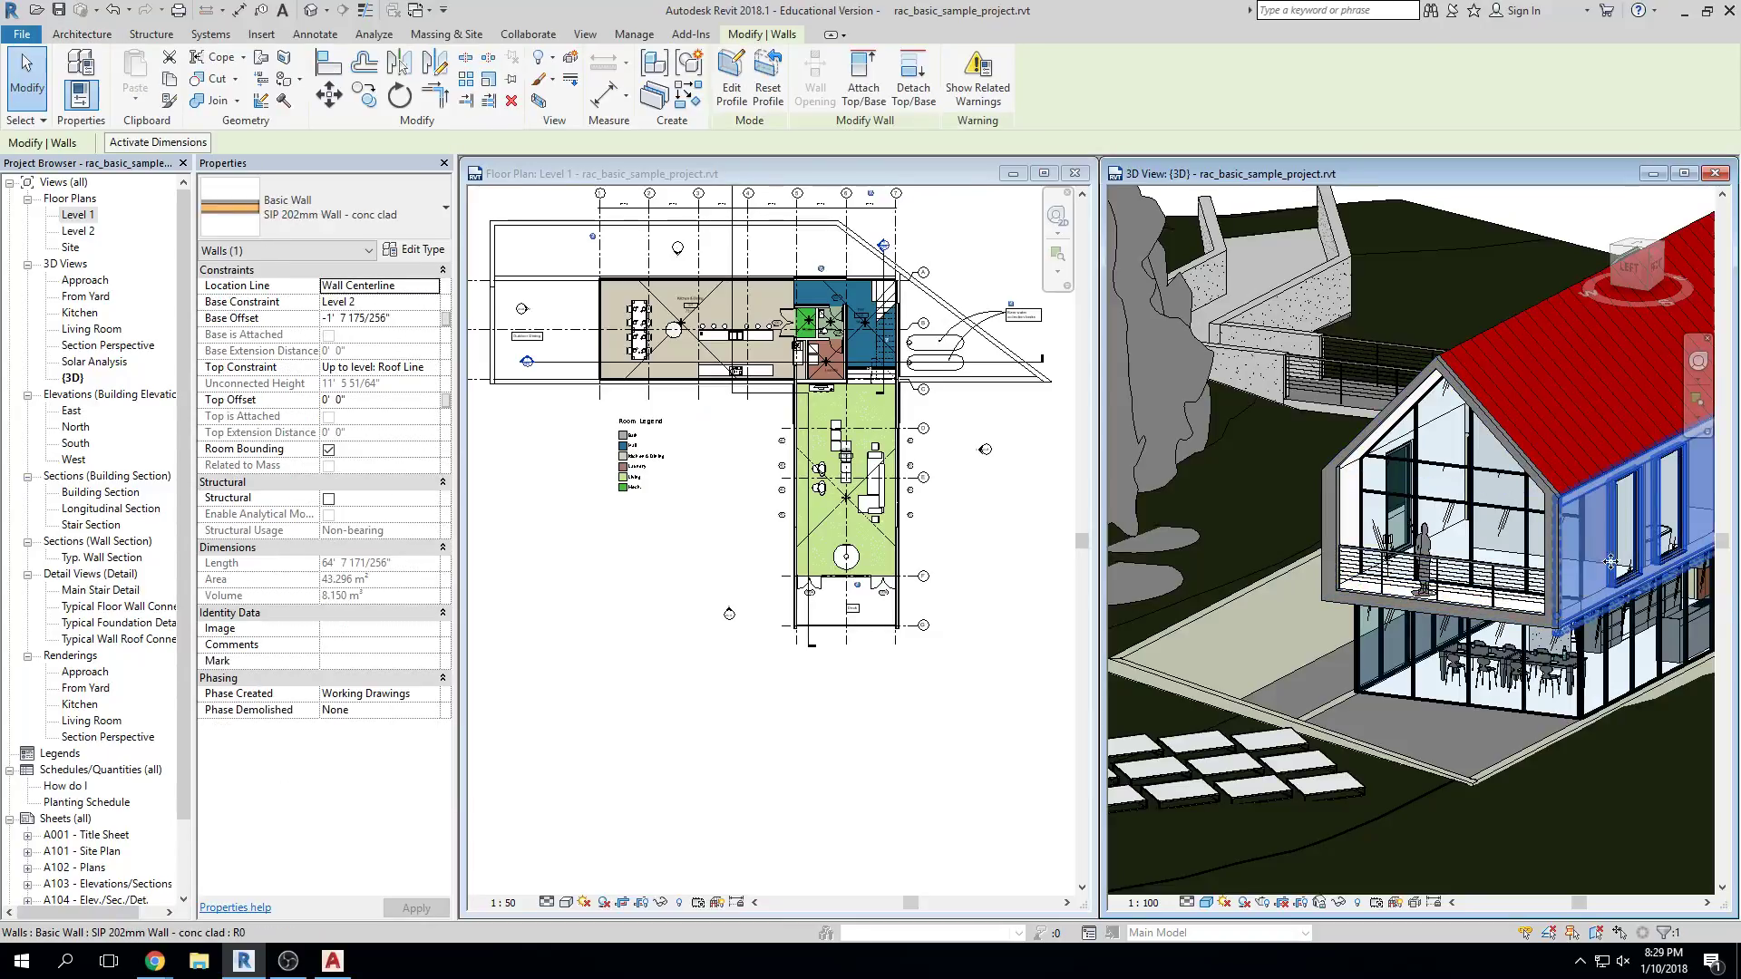
{"action": "left_click", "coordinate": [986, 596]}
{"action": "scroll", "coordinate": [928, 508], "scroll_direction": "up", "scroll_amount": 3}
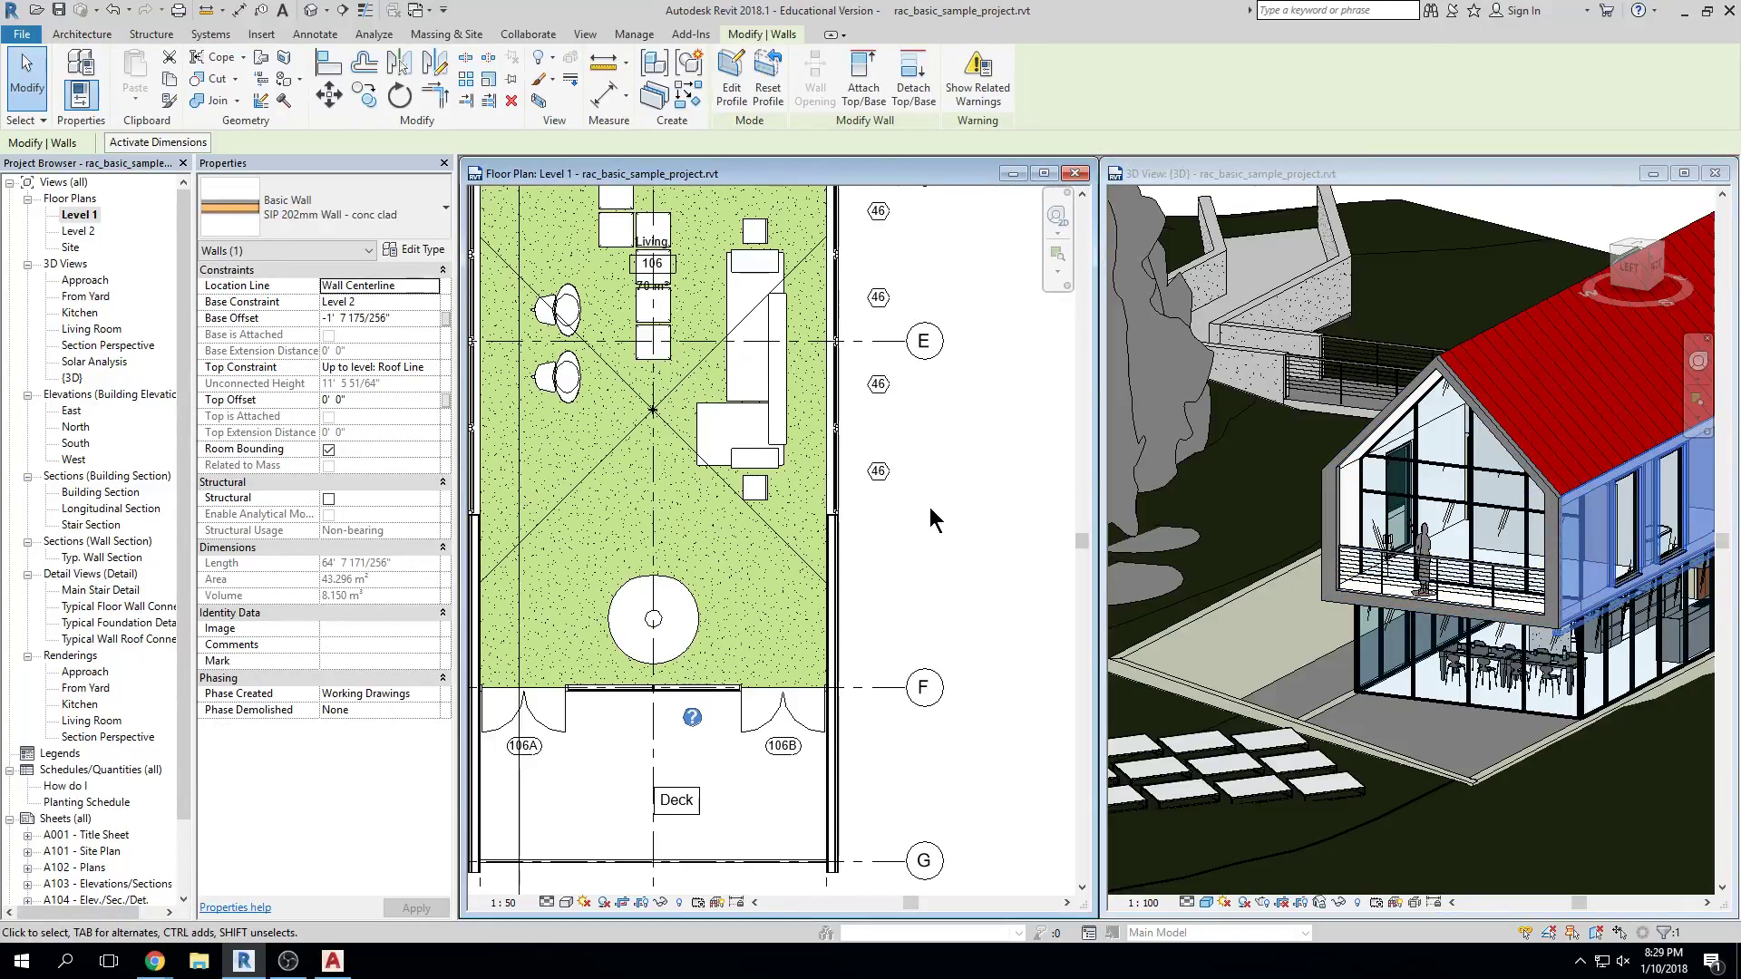
{"action": "scroll", "coordinate": [928, 507], "scroll_direction": "down", "scroll_amount": 1}
{"action": "scroll", "coordinate": [934, 521], "scroll_direction": "down", "scroll_amount": 1}
{"action": "middle_click_drag", "start_coordinate": [934, 521], "coordinate": [870, 743]}
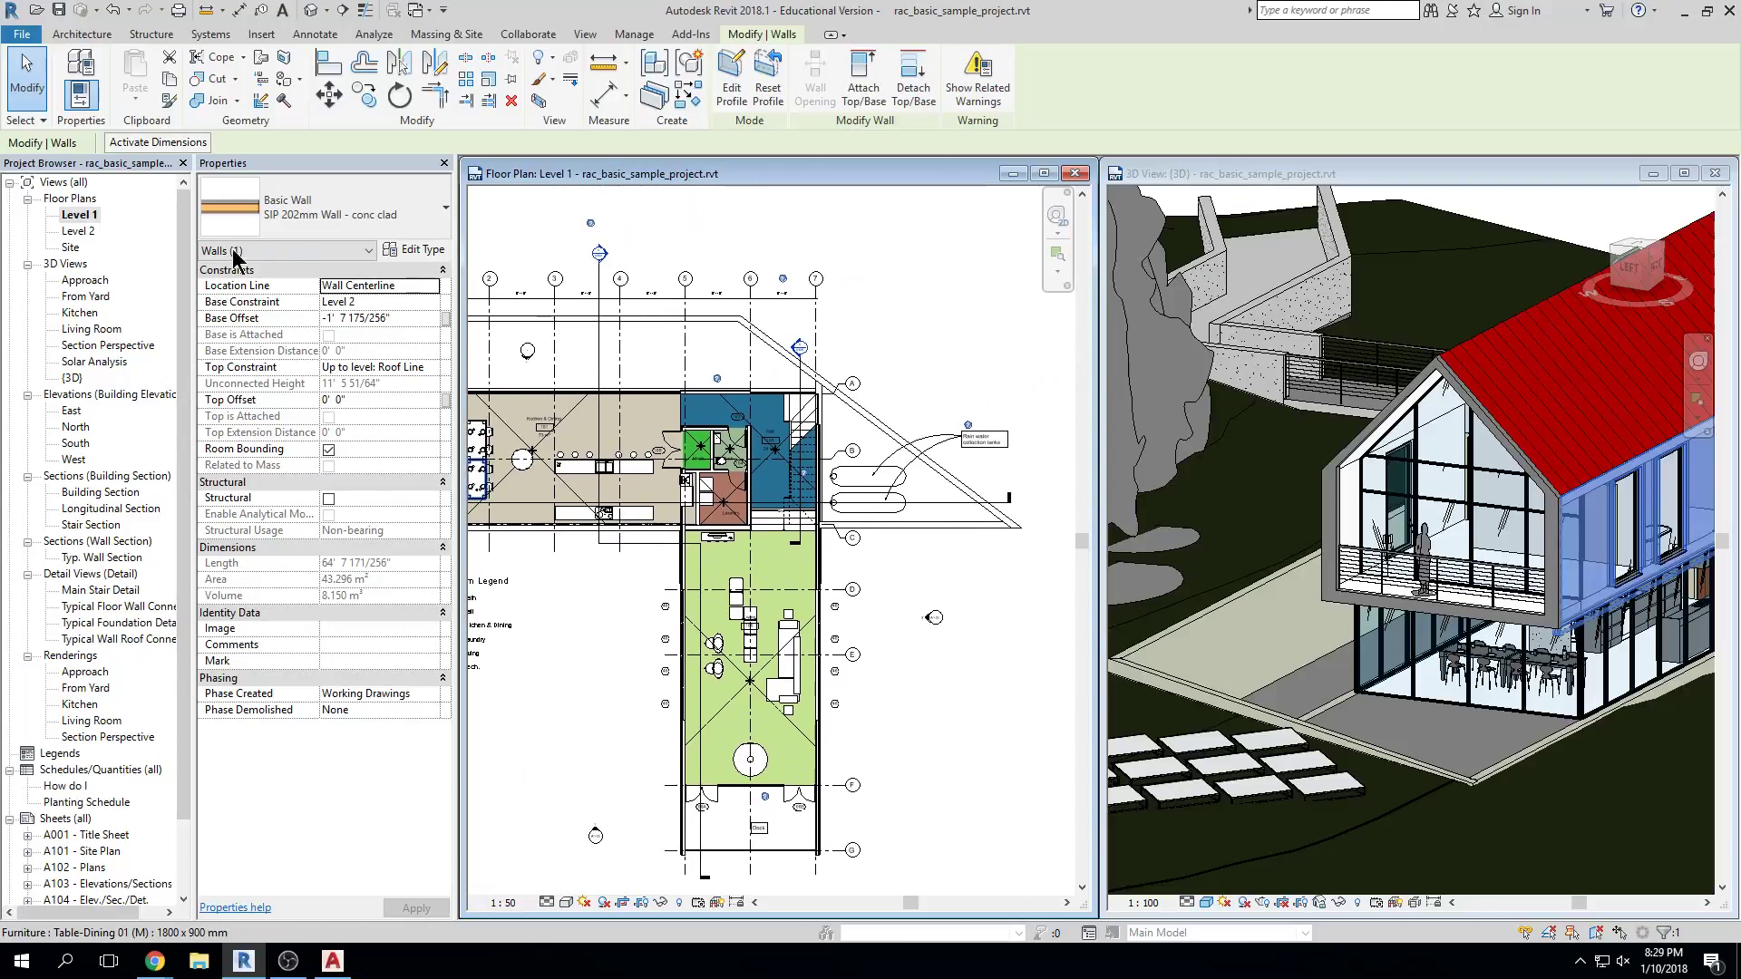
Open the Level 2 floor plan, close Level 1, and tile Level 2 beside the 3D view
{"action": "double_click", "coordinate": [76, 230]}
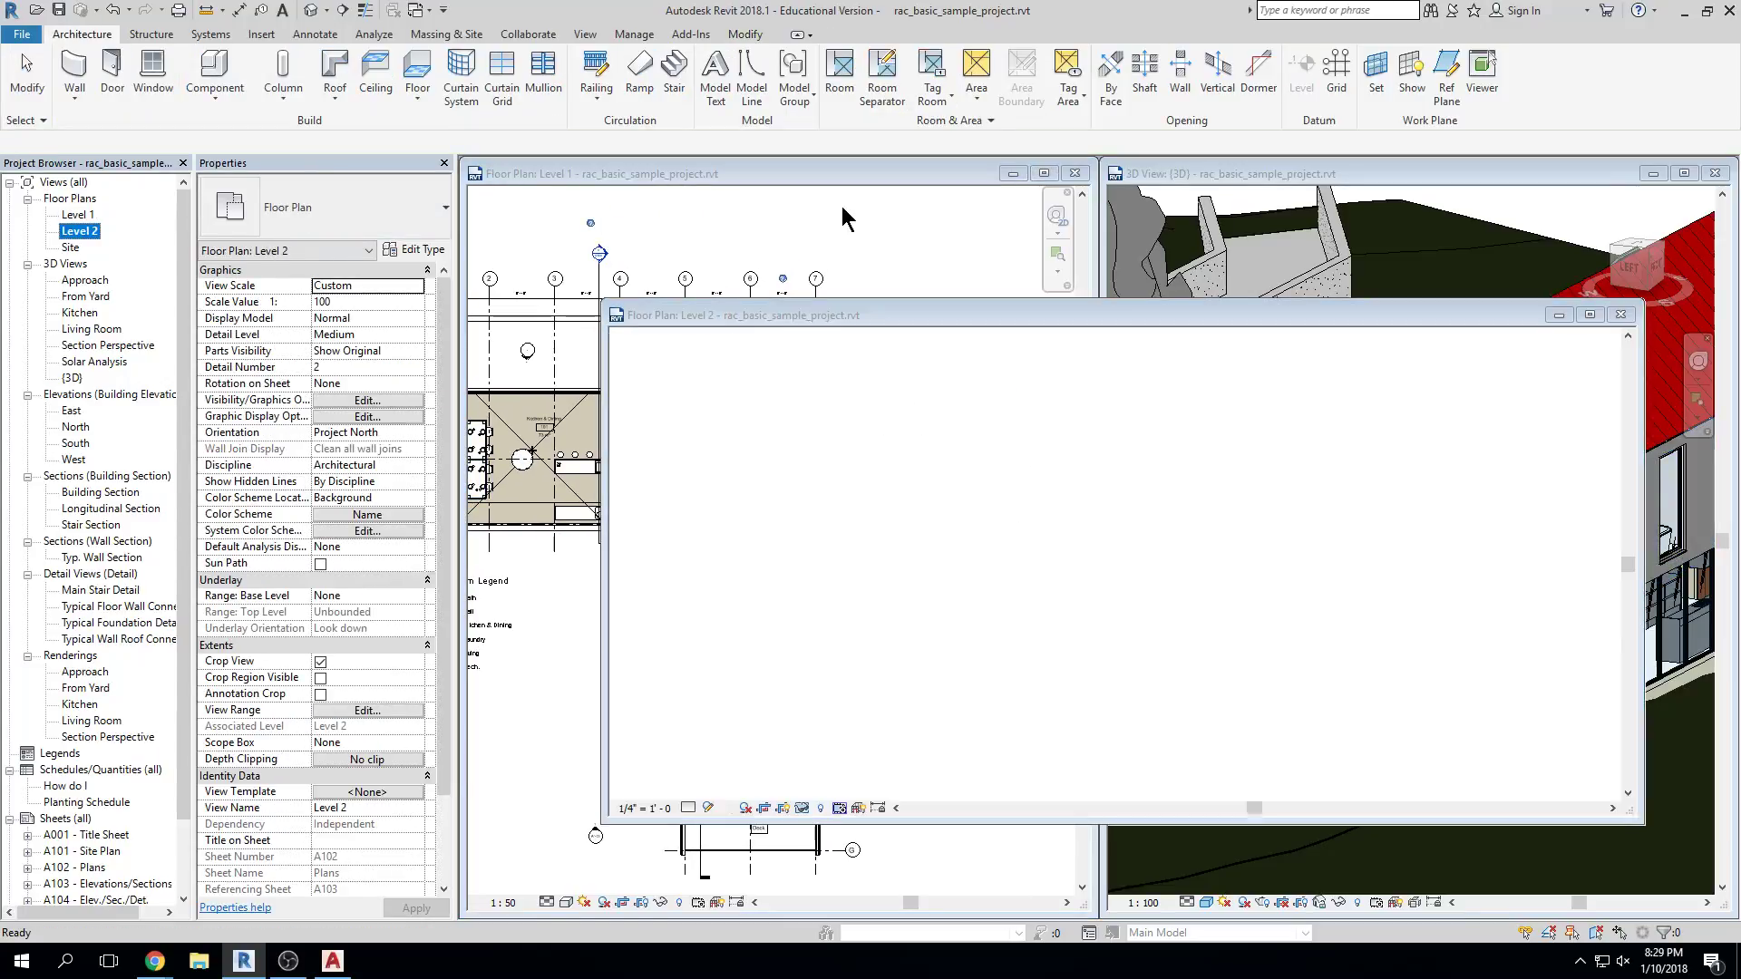
{"action": "left_click", "coordinate": [1075, 174]}
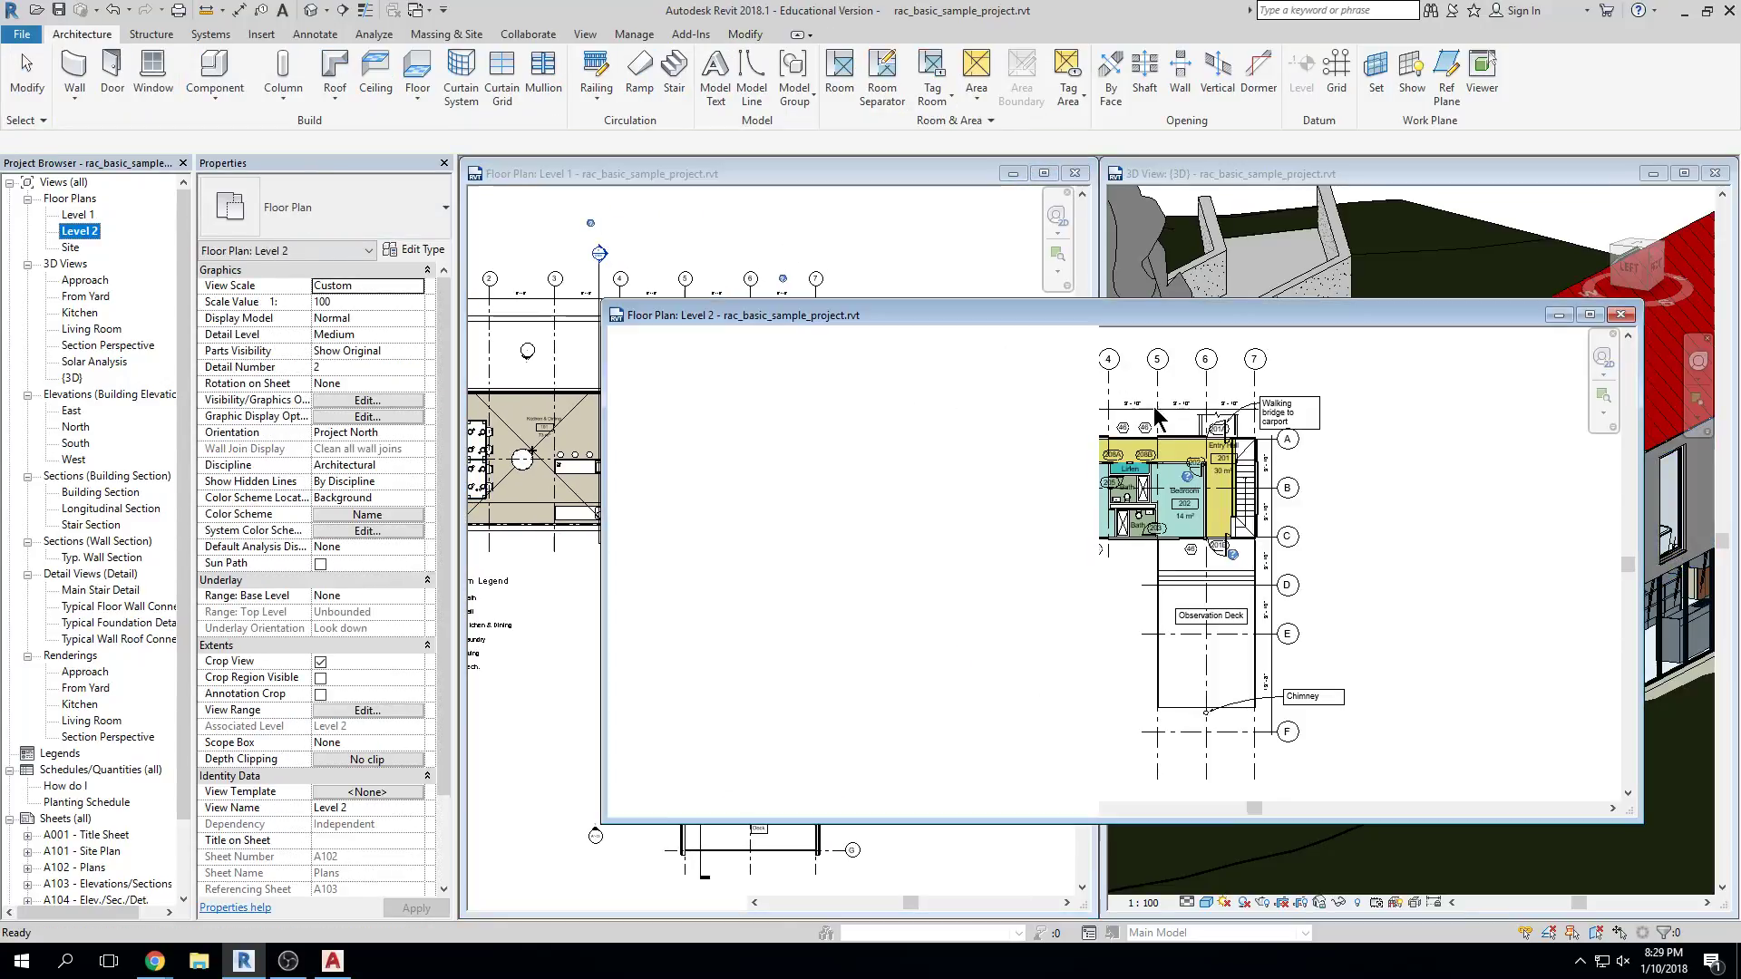
{"action": "key", "text": "w"}
{"action": "key", "text": "t"}
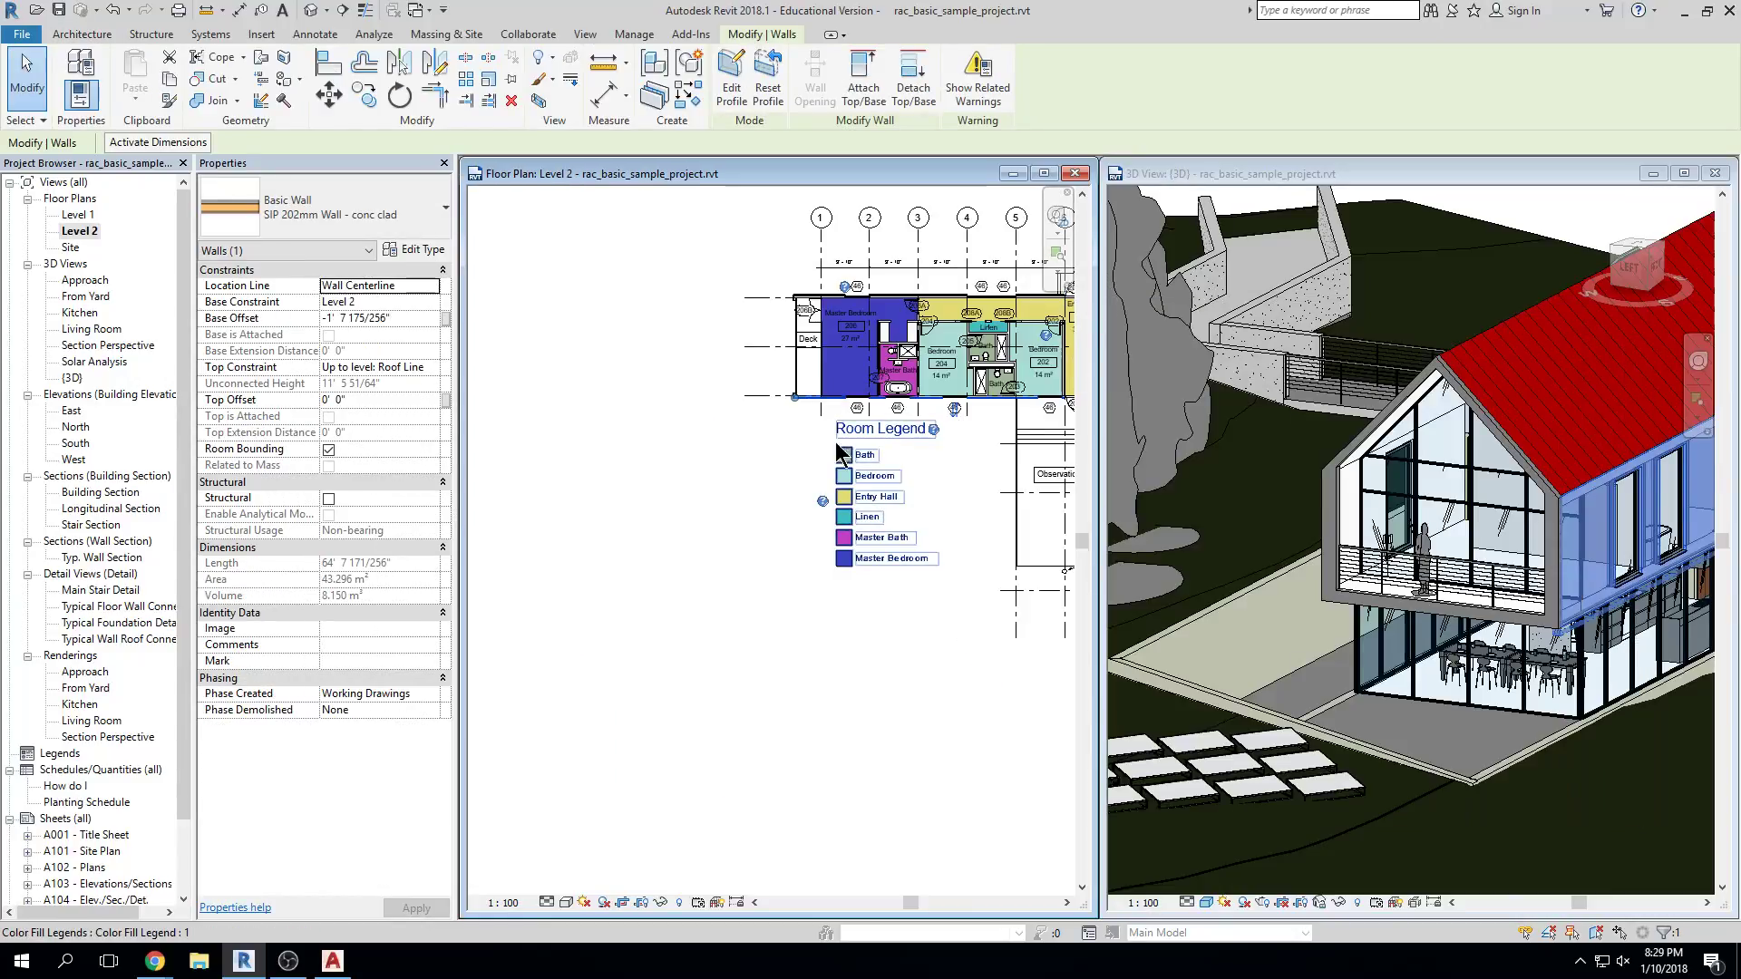
{"action": "scroll", "coordinate": [736, 535], "scroll_direction": "up", "scroll_amount": 3}
{"action": "key", "text": "Escape"}
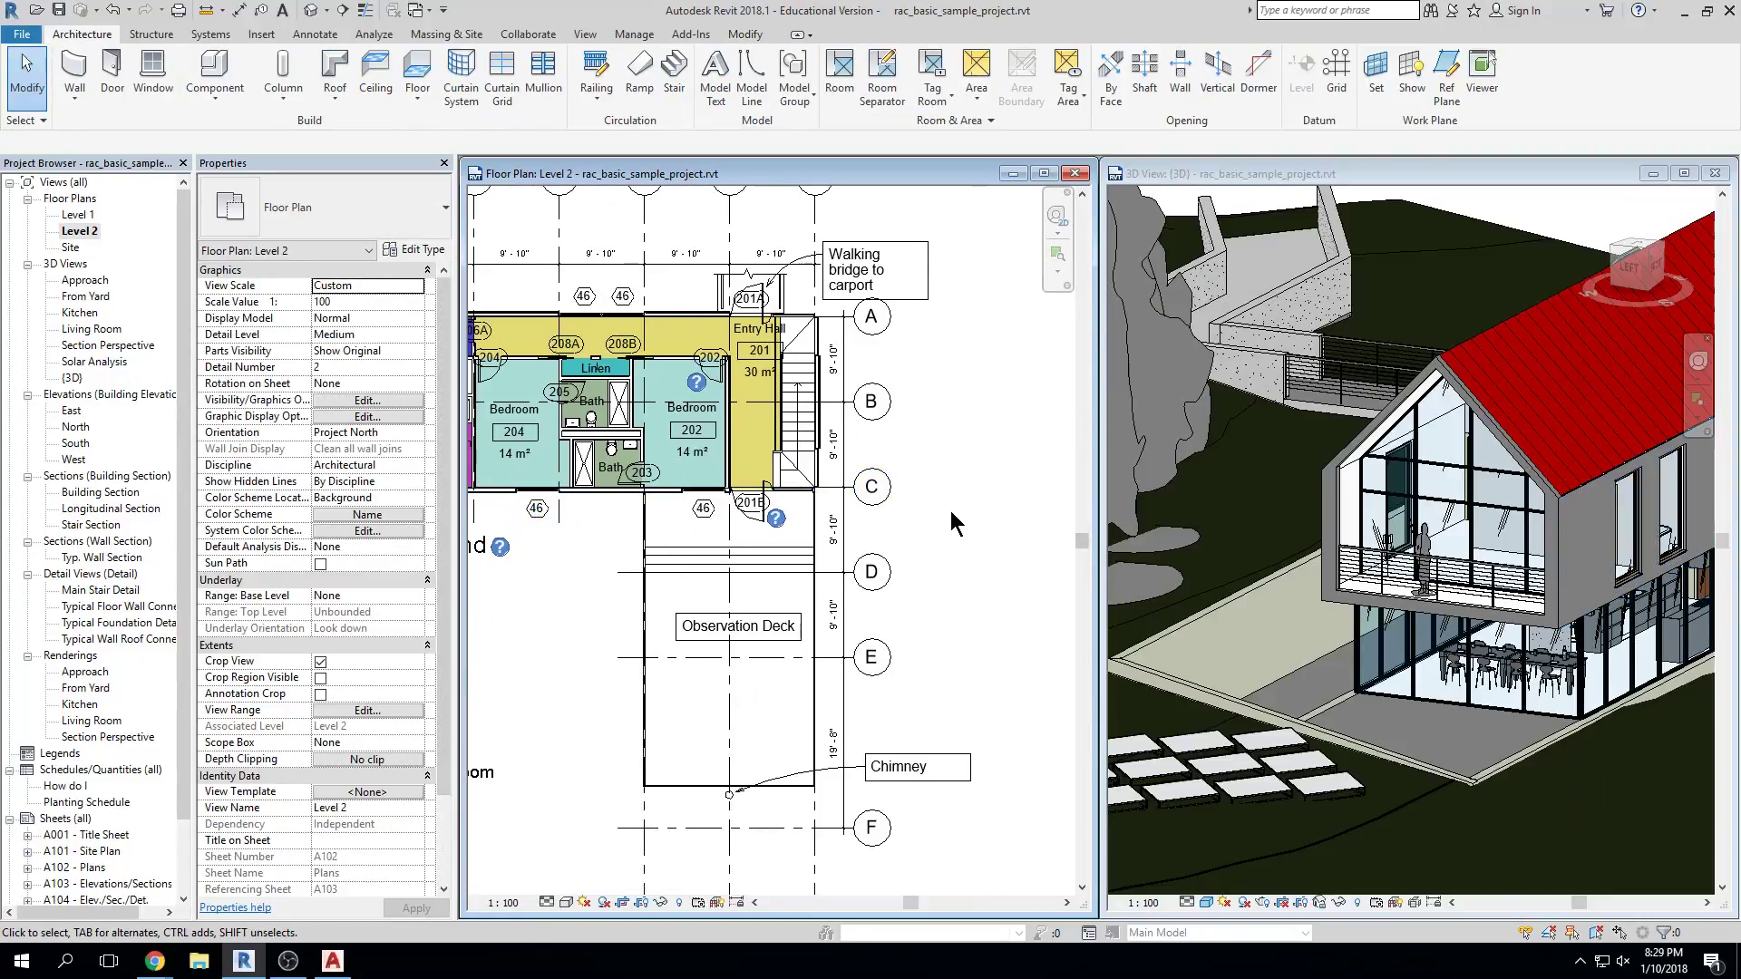
Select the glass gable and side walls in 3D and zoom the Level 2 plan near the Deck
{"action": "scroll", "coordinate": [950, 509], "scroll_direction": "down", "scroll_amount": 2}
{"action": "left_click", "coordinate": [1387, 606]}
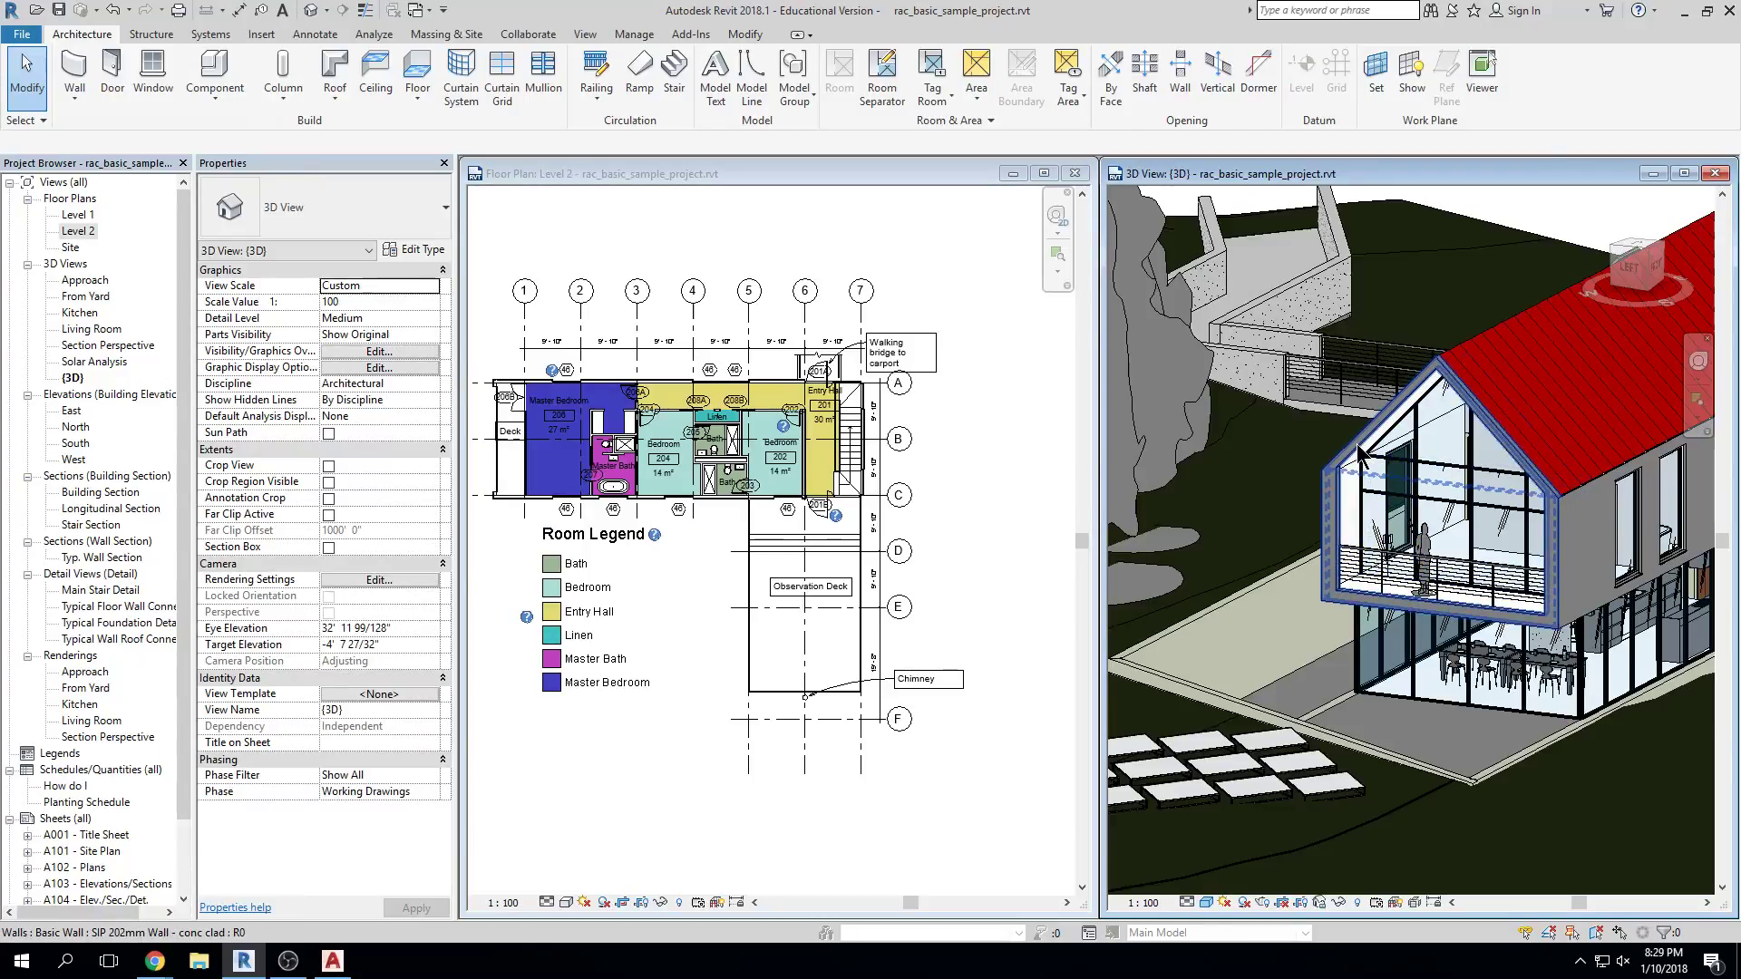
{"action": "left_click", "coordinate": [1360, 453]}
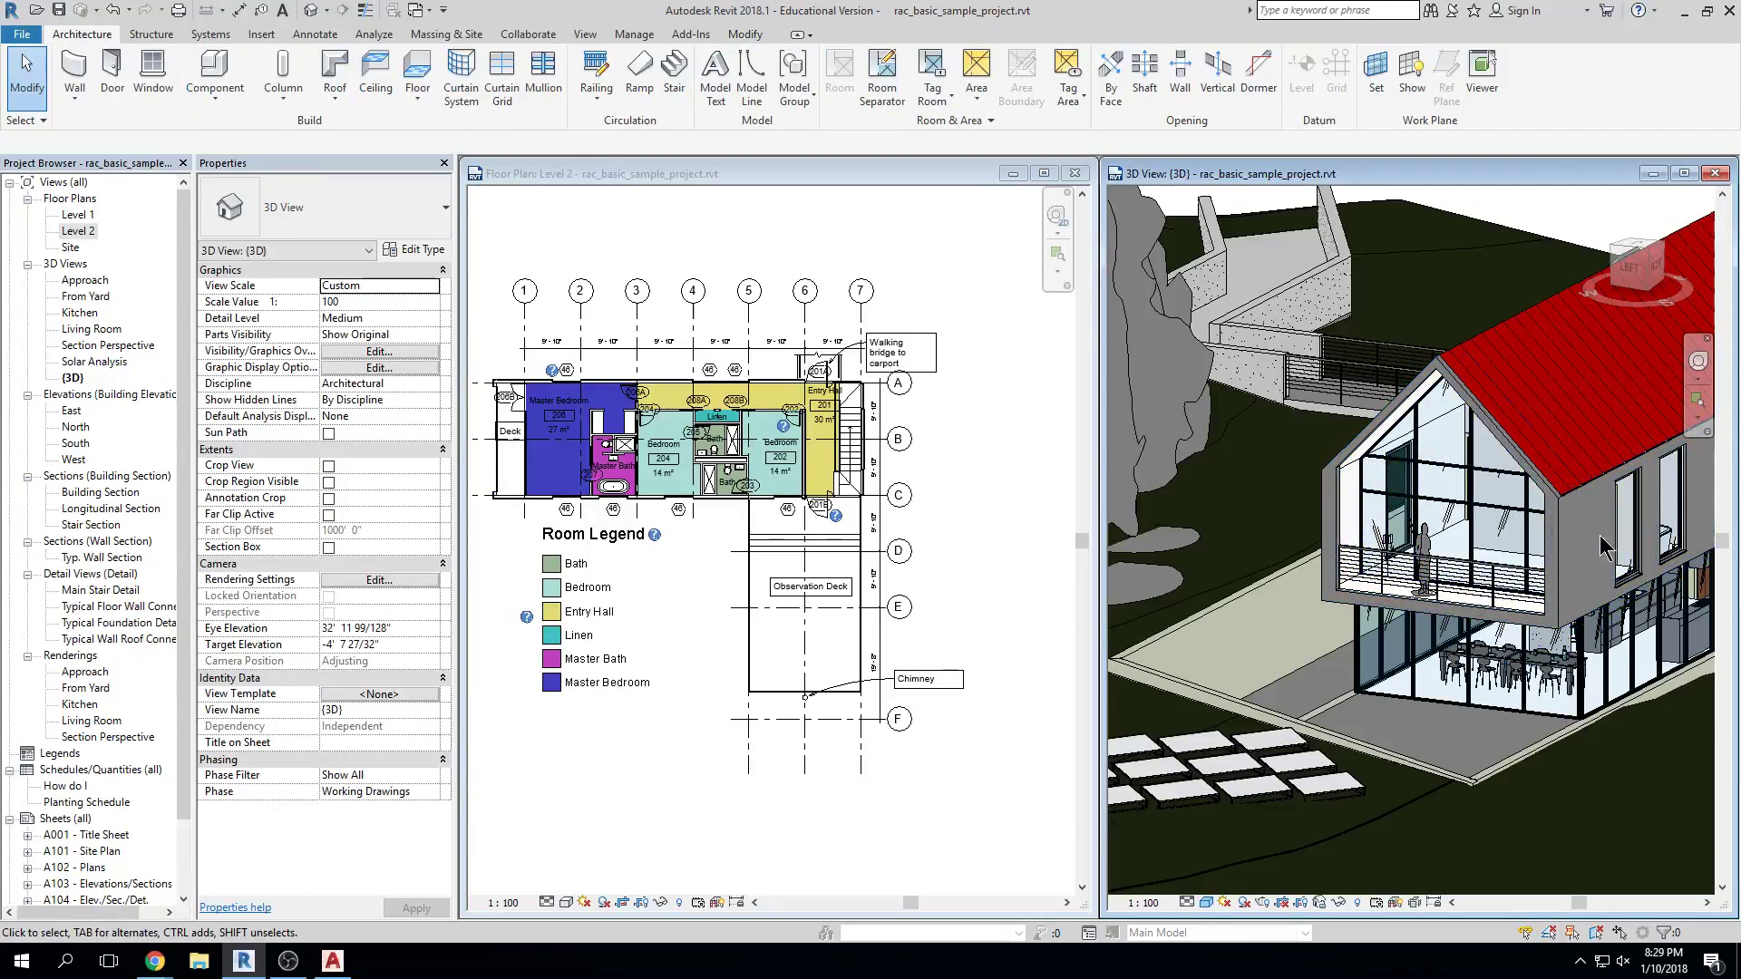
{"action": "left_click", "coordinate": [1603, 620]}
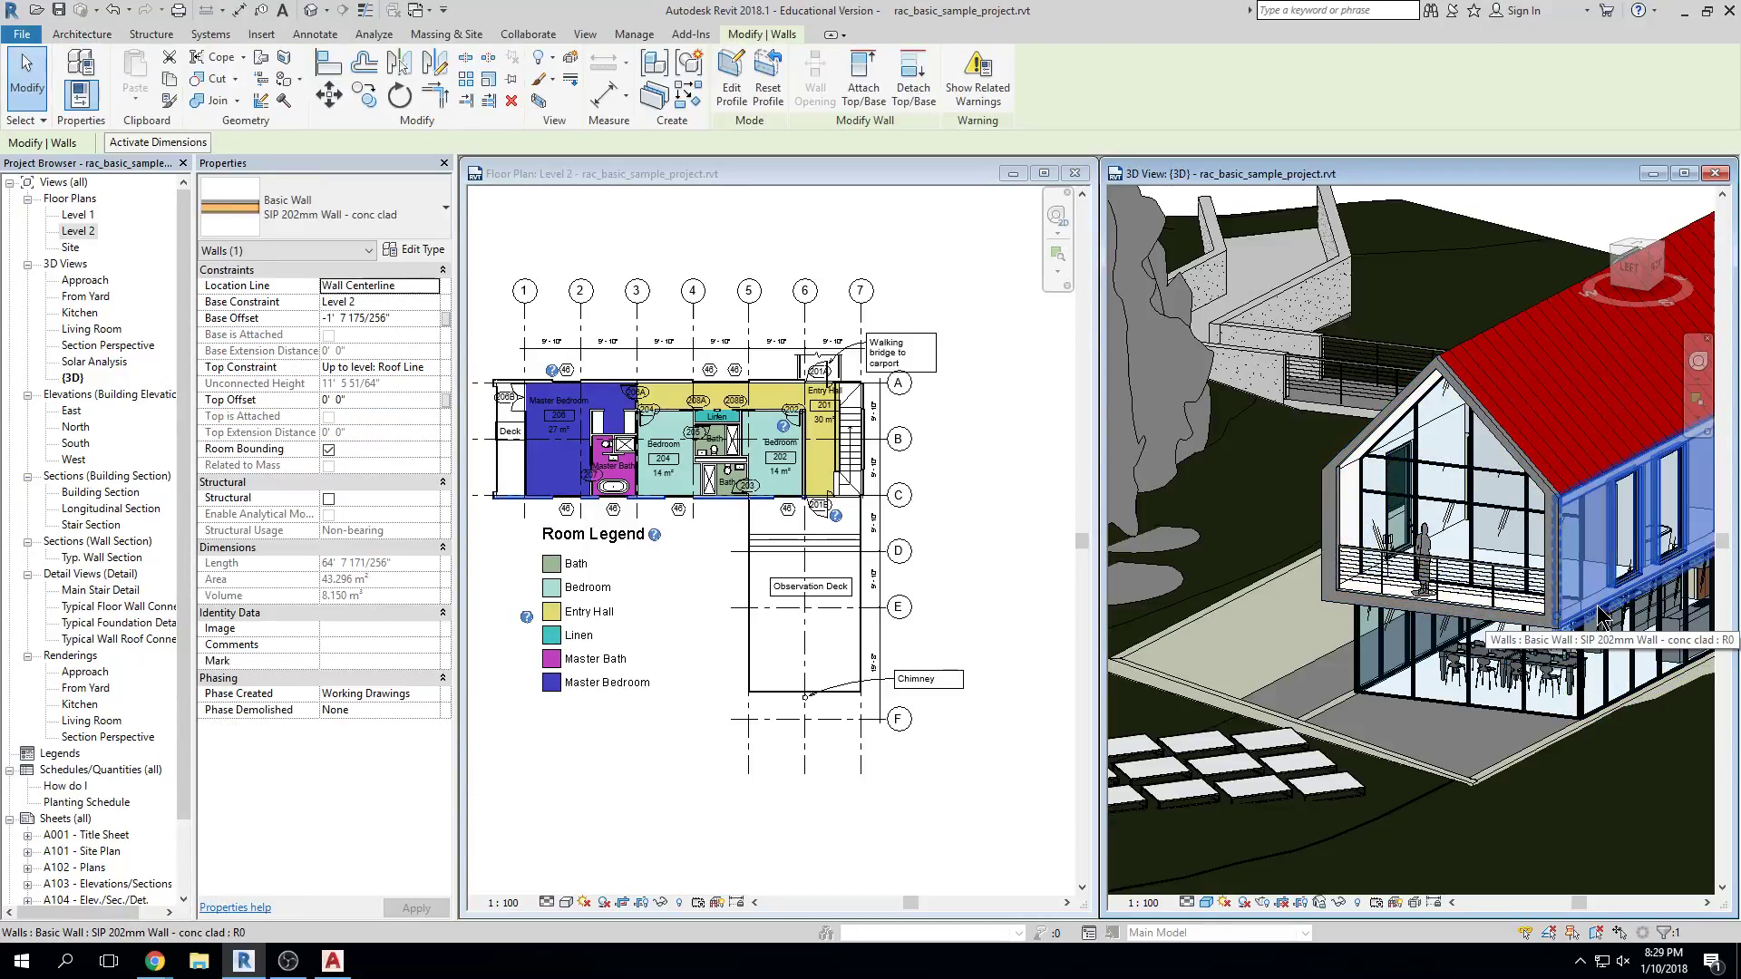
{"action": "left_click", "coordinate": [759, 609]}
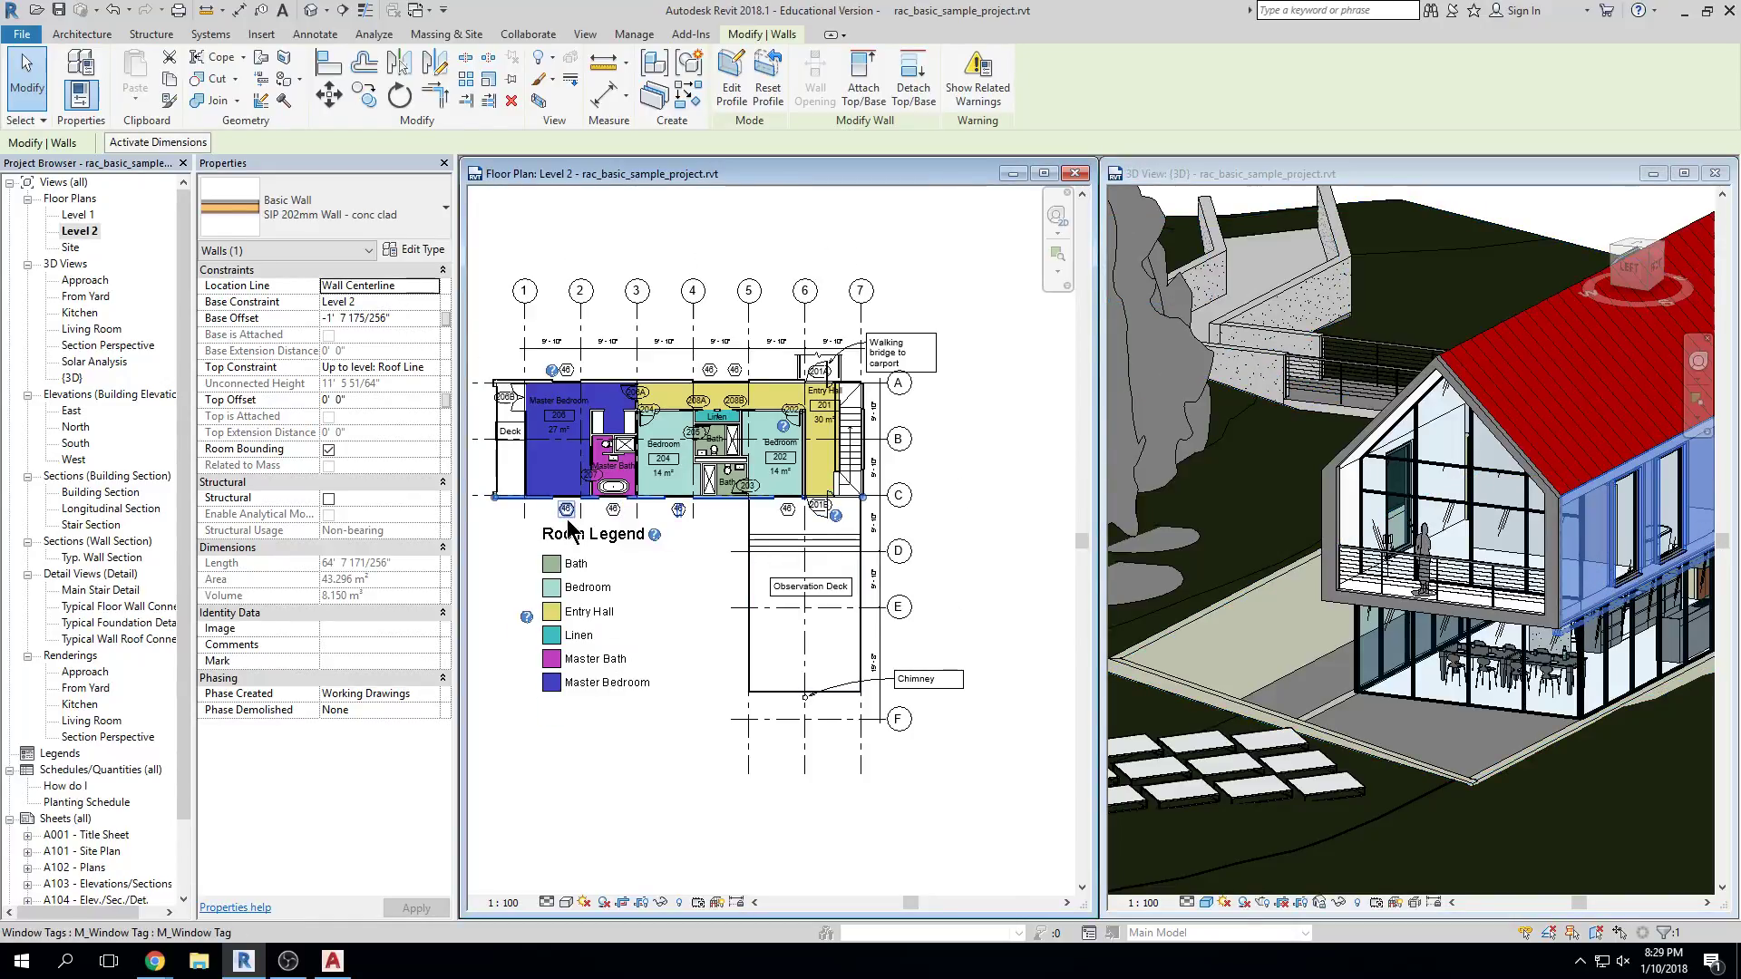
{"action": "scroll", "coordinate": [648, 497], "scroll_direction": "up", "scroll_amount": 5}
{"action": "scroll", "coordinate": [649, 497], "scroll_direction": "up", "scroll_amount": 2}
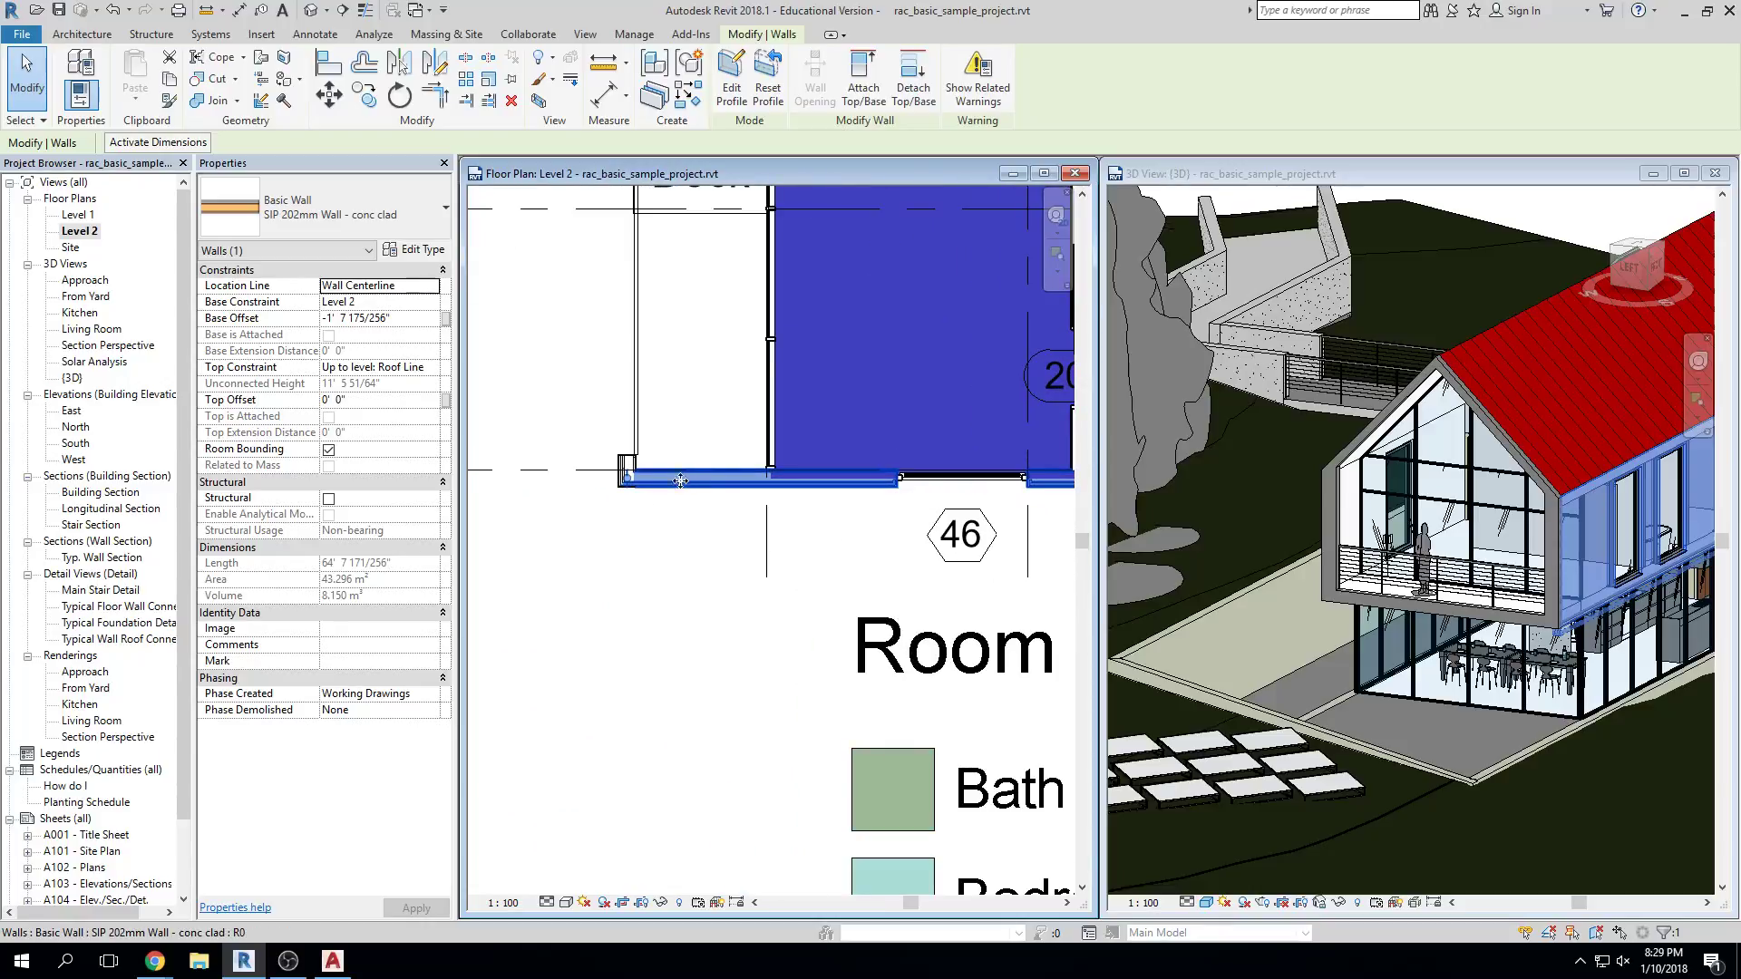
{"action": "scroll", "coordinate": [617, 483], "scroll_direction": "down", "scroll_amount": 1}
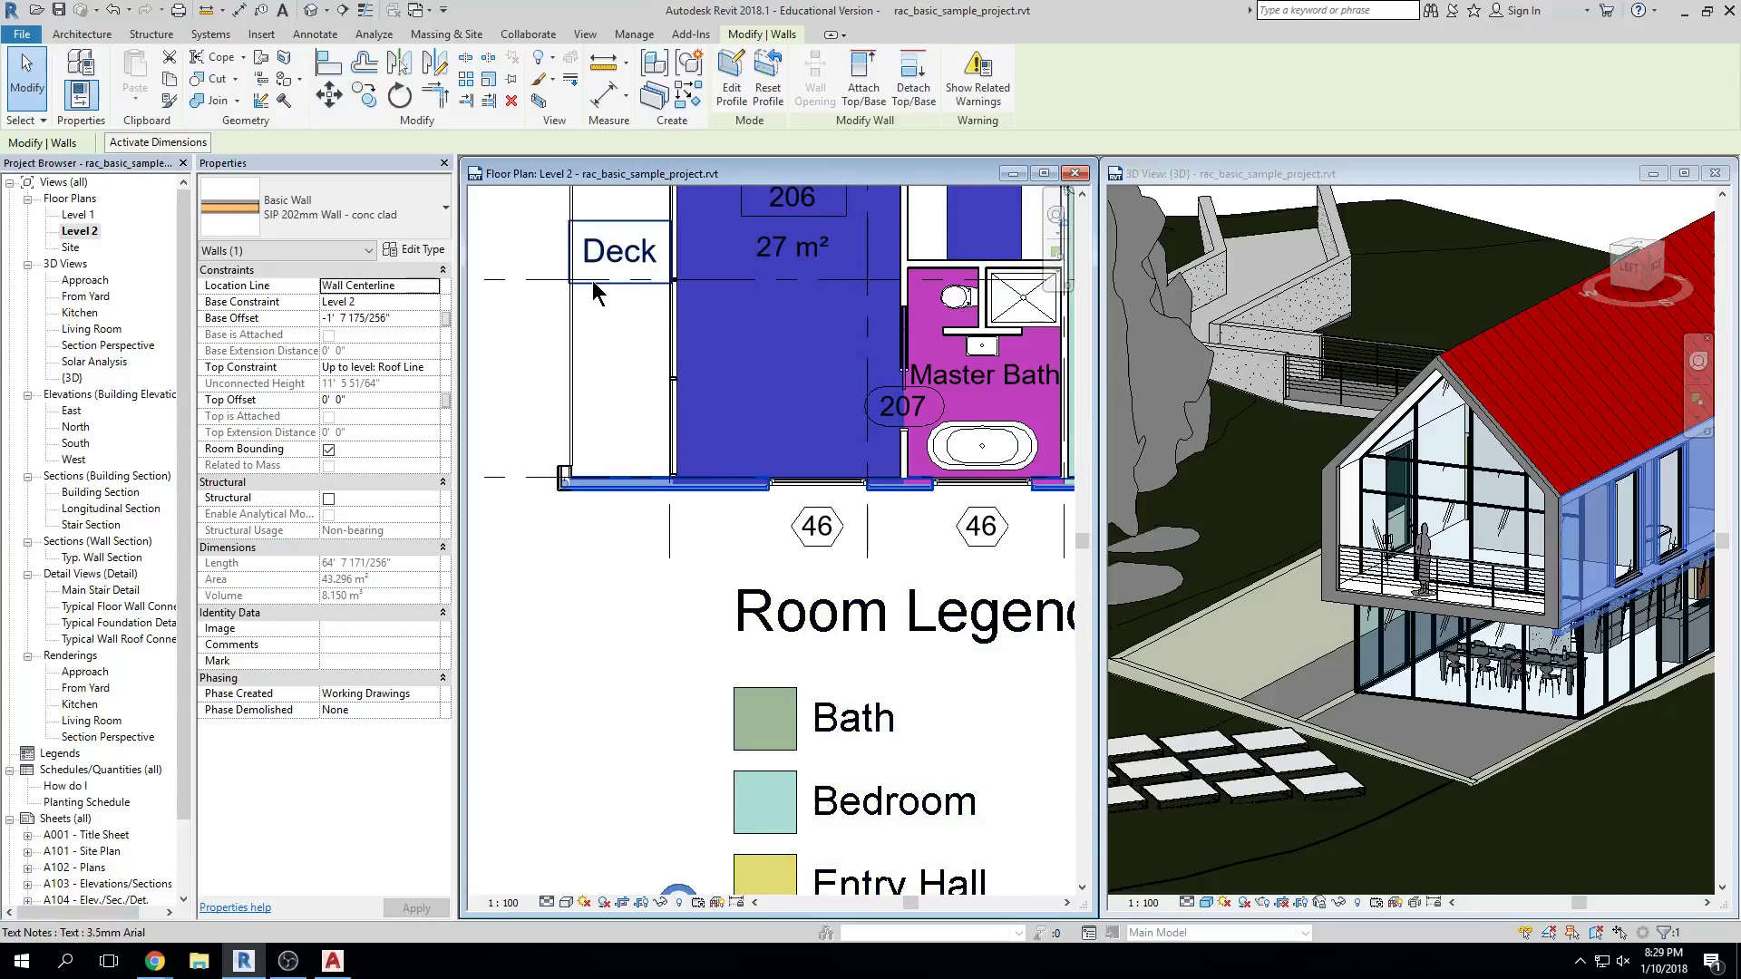
{"action": "left_click", "coordinate": [1723, 509]}
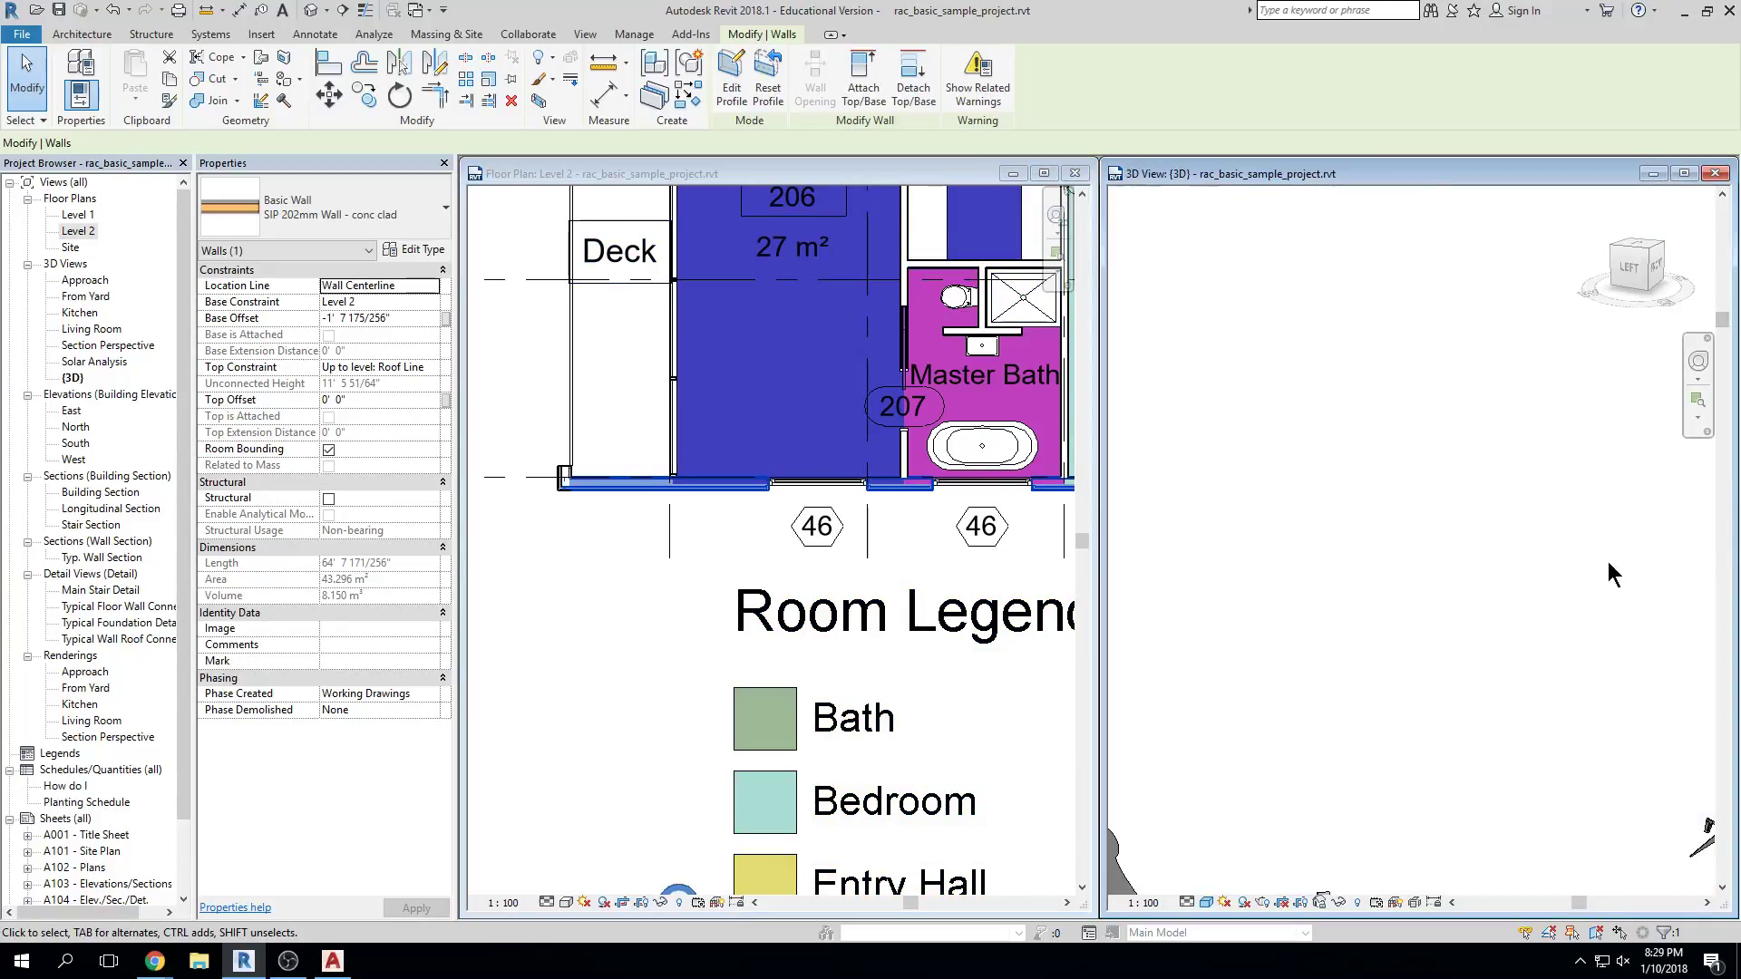
Select the SIP 202mm conc-clad side wall below the bedrooms and pan the Level 2 plan to it
{"action": "middle_click_drag", "start_coordinate": [1469, 513], "coordinate": [1468, 518]}
{"action": "scroll", "coordinate": [1468, 518], "scroll_direction": "down", "scroll_amount": 5}
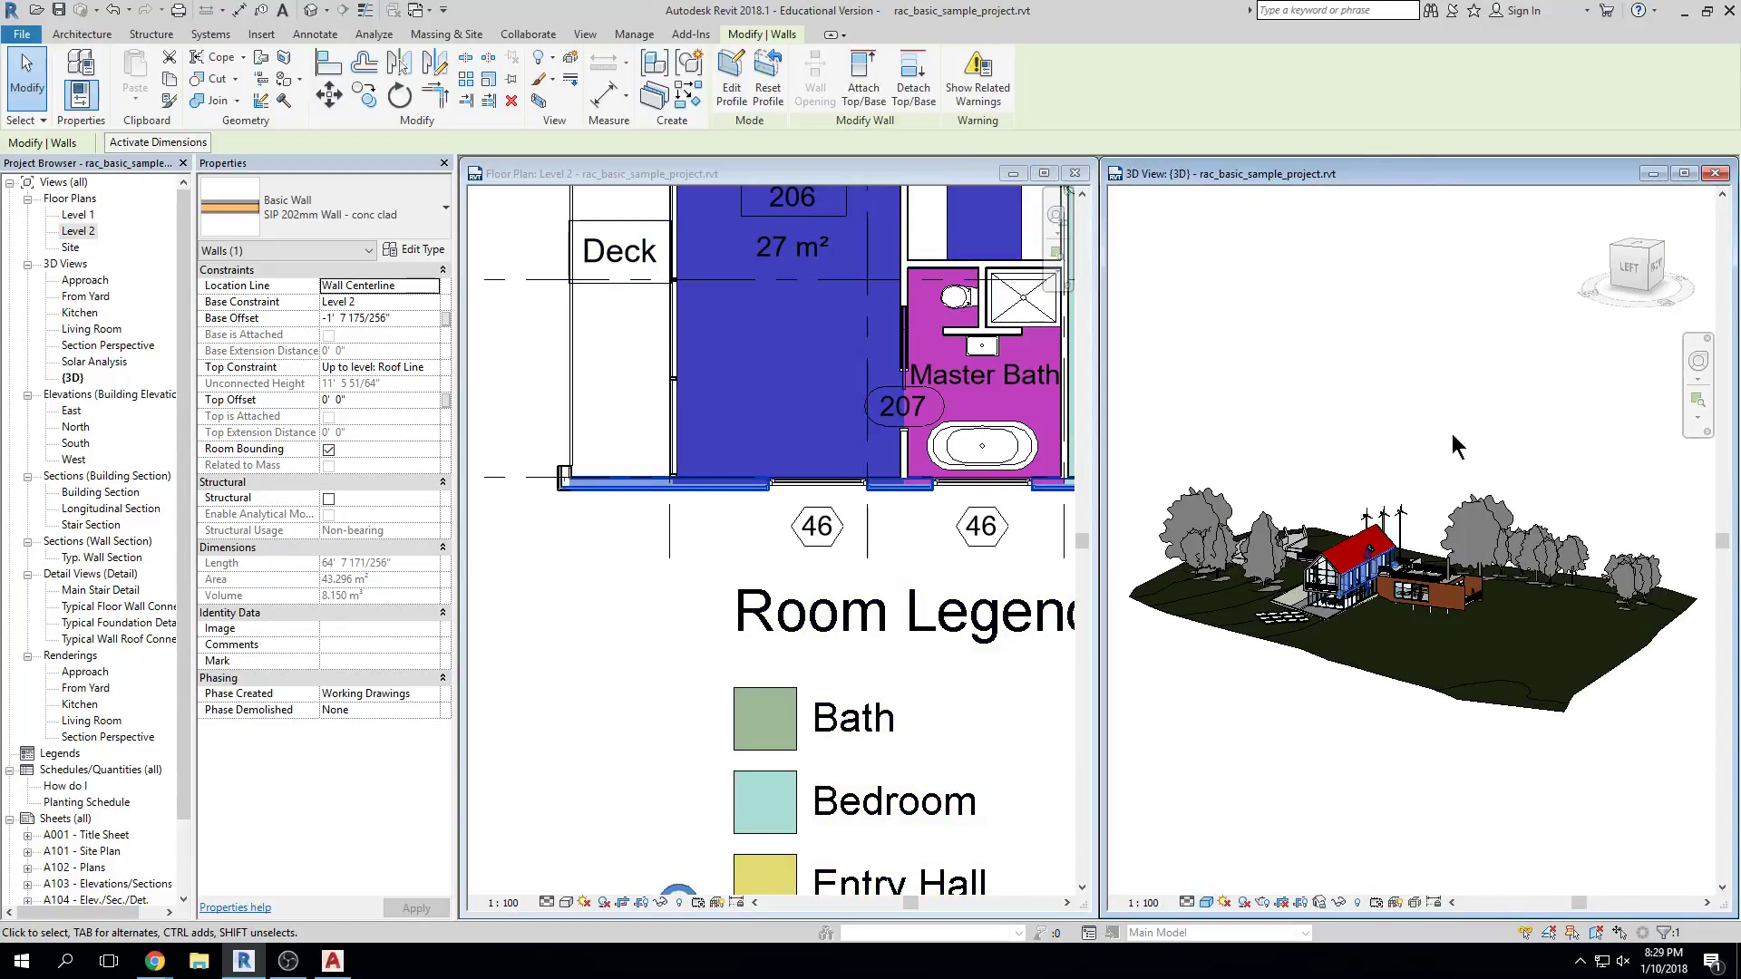
{"action": "scroll", "coordinate": [1445, 417], "scroll_direction": "up", "scroll_amount": 10}
{"action": "key", "text": "Escape"}
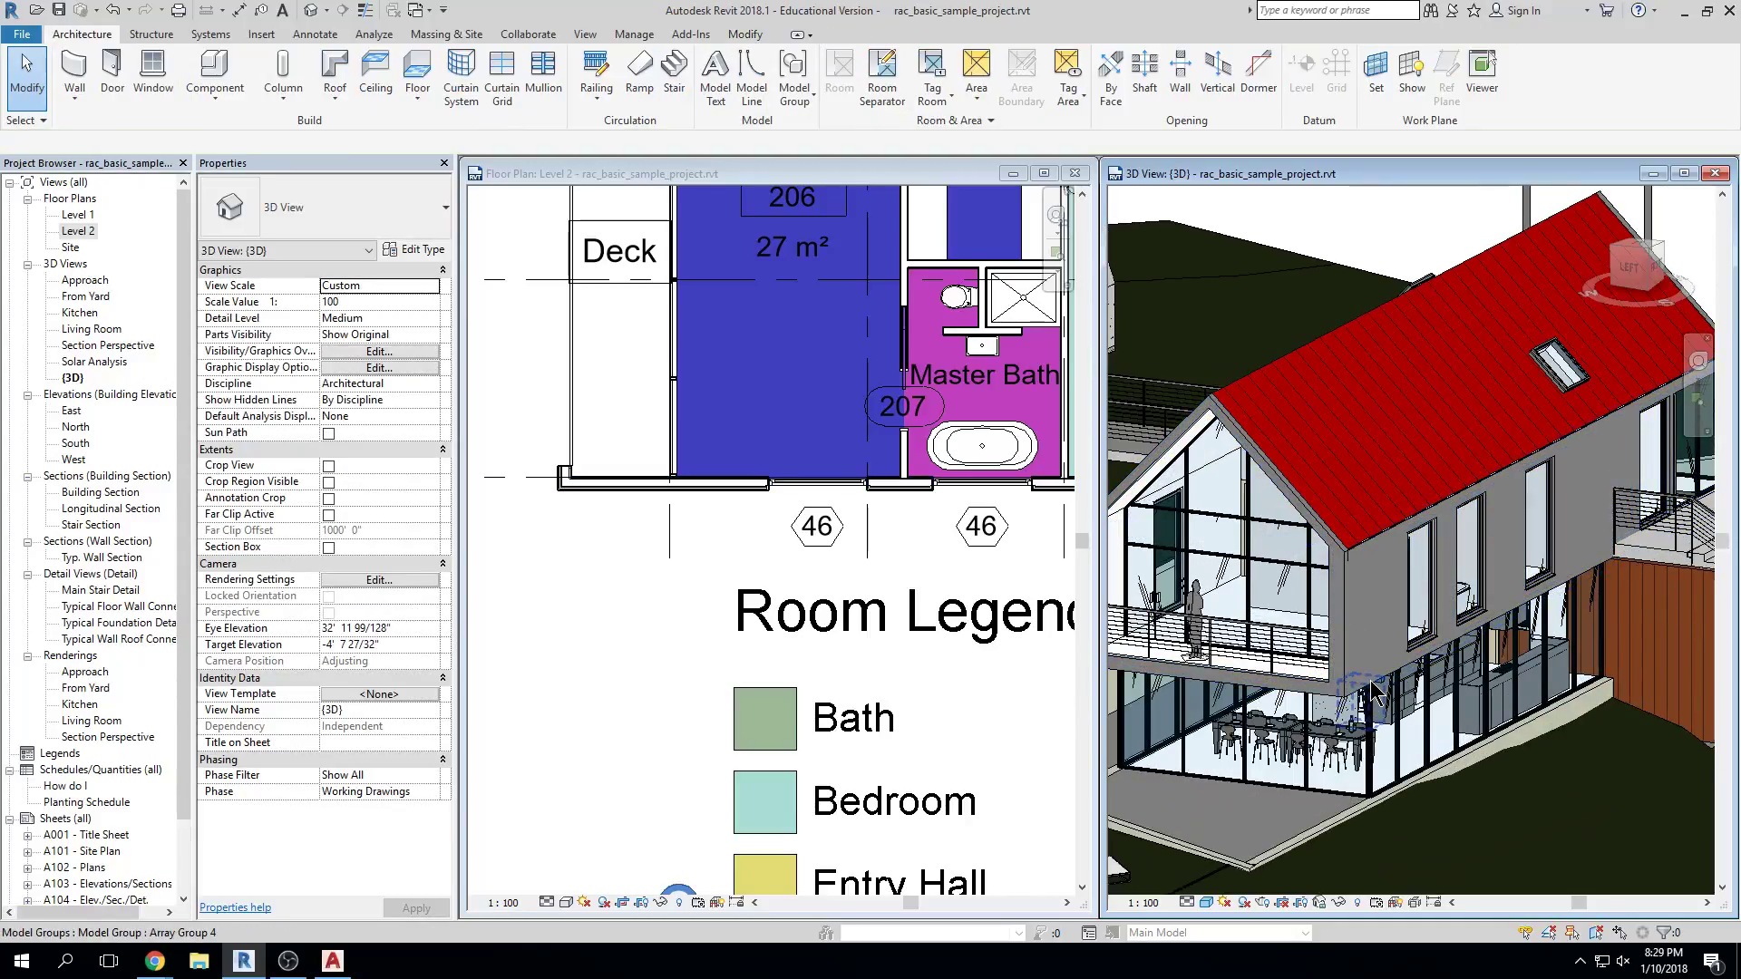
{"action": "left_click", "coordinate": [1370, 678]}
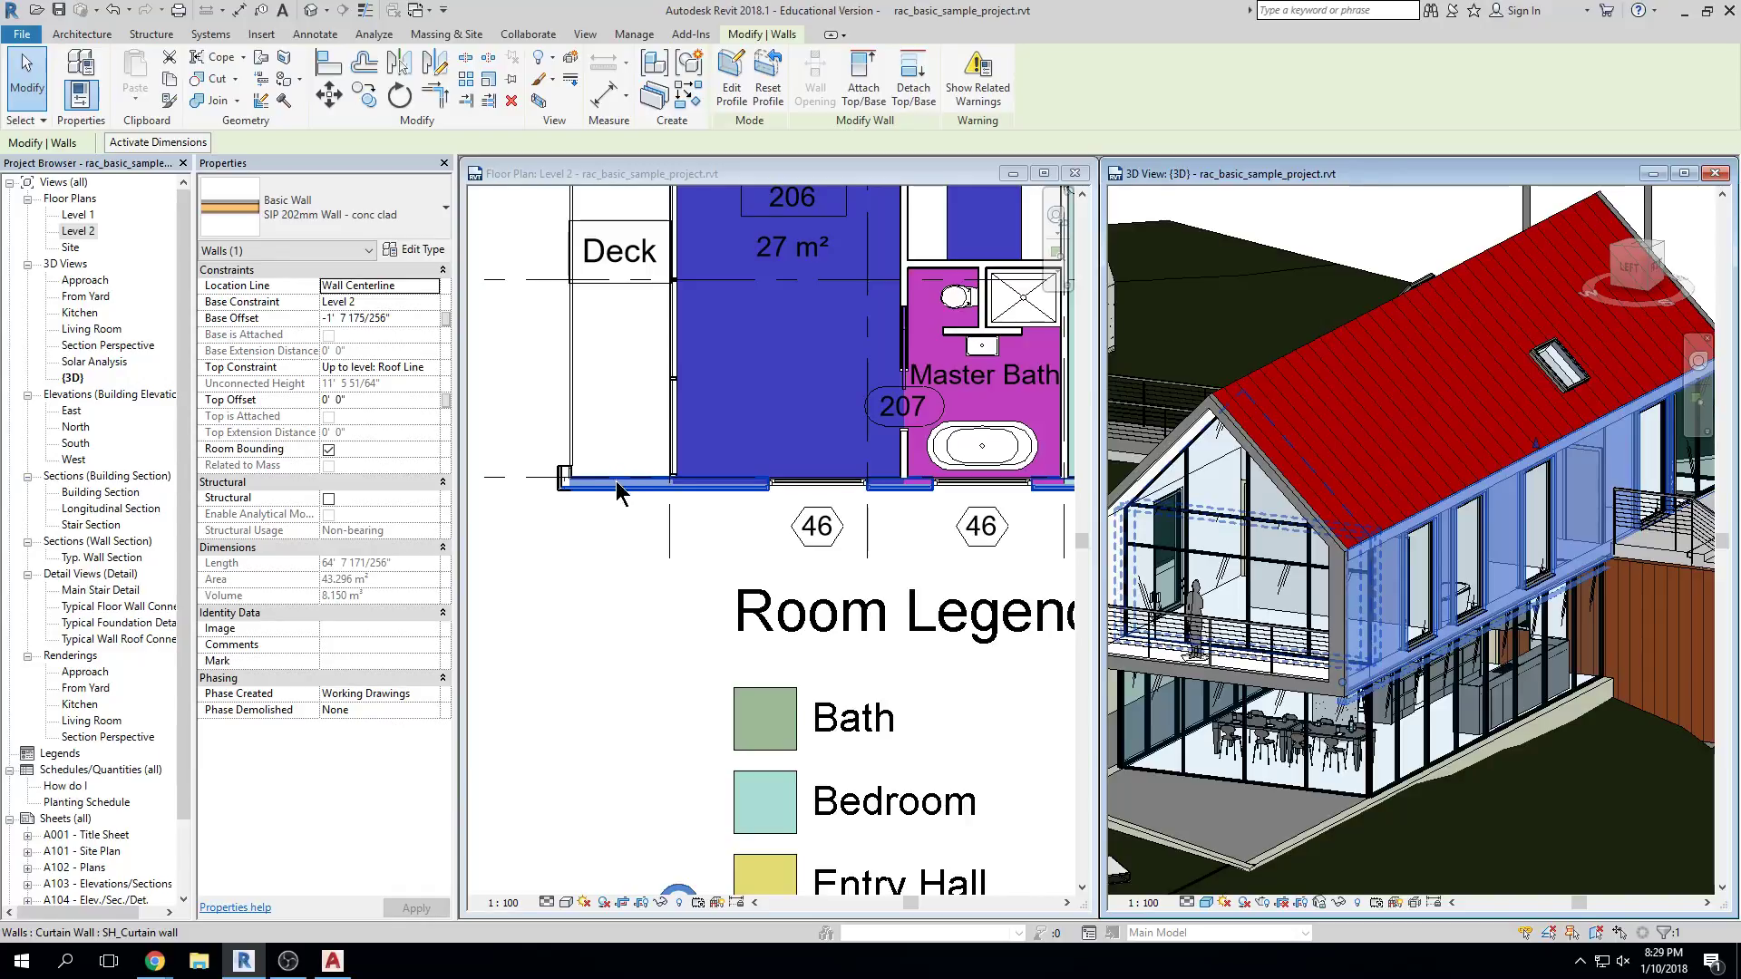
{"action": "scroll", "coordinate": [653, 521], "scroll_direction": "up", "scroll_amount": 1}
{"action": "scroll", "coordinate": [665, 536], "scroll_direction": "down", "scroll_amount": 2}
{"action": "middle_click_drag", "start_coordinate": [664, 536], "coordinate": [621, 605]}
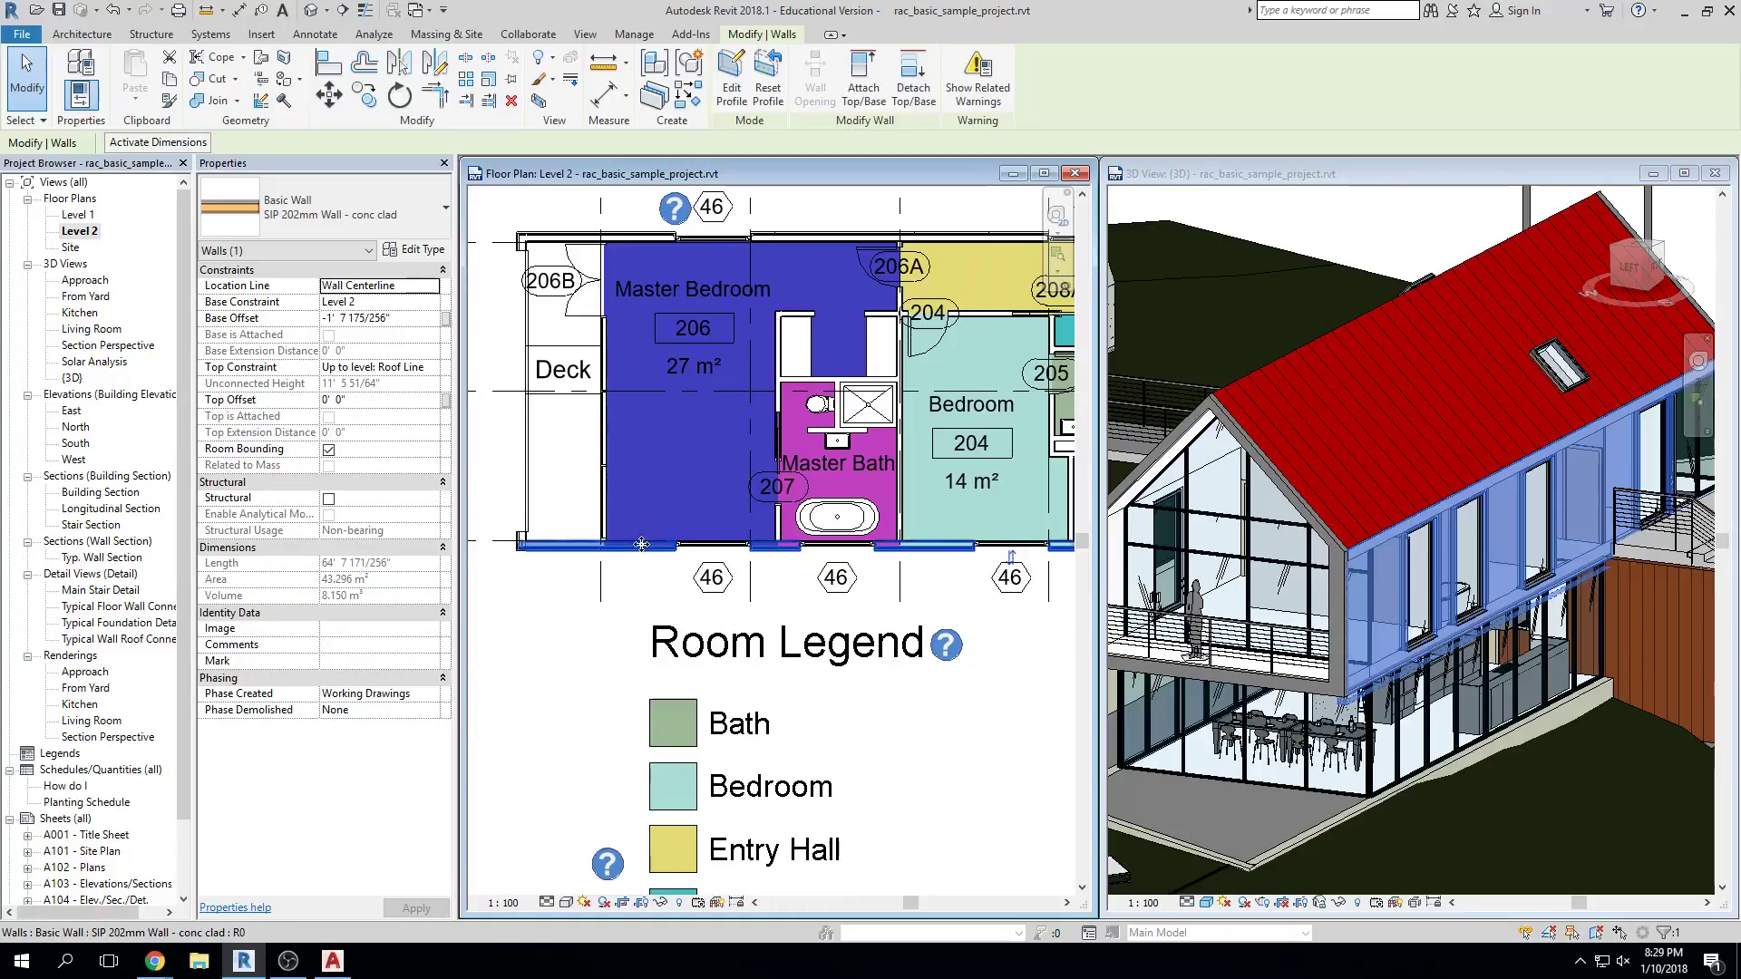
Move the SIP wall 3 feet inward with MV, unjoining elements and deleting the conflicting door
{"action": "key", "text": "m"}
{"action": "key", "text": "v"}
{"action": "left_click", "coordinate": [568, 544]}
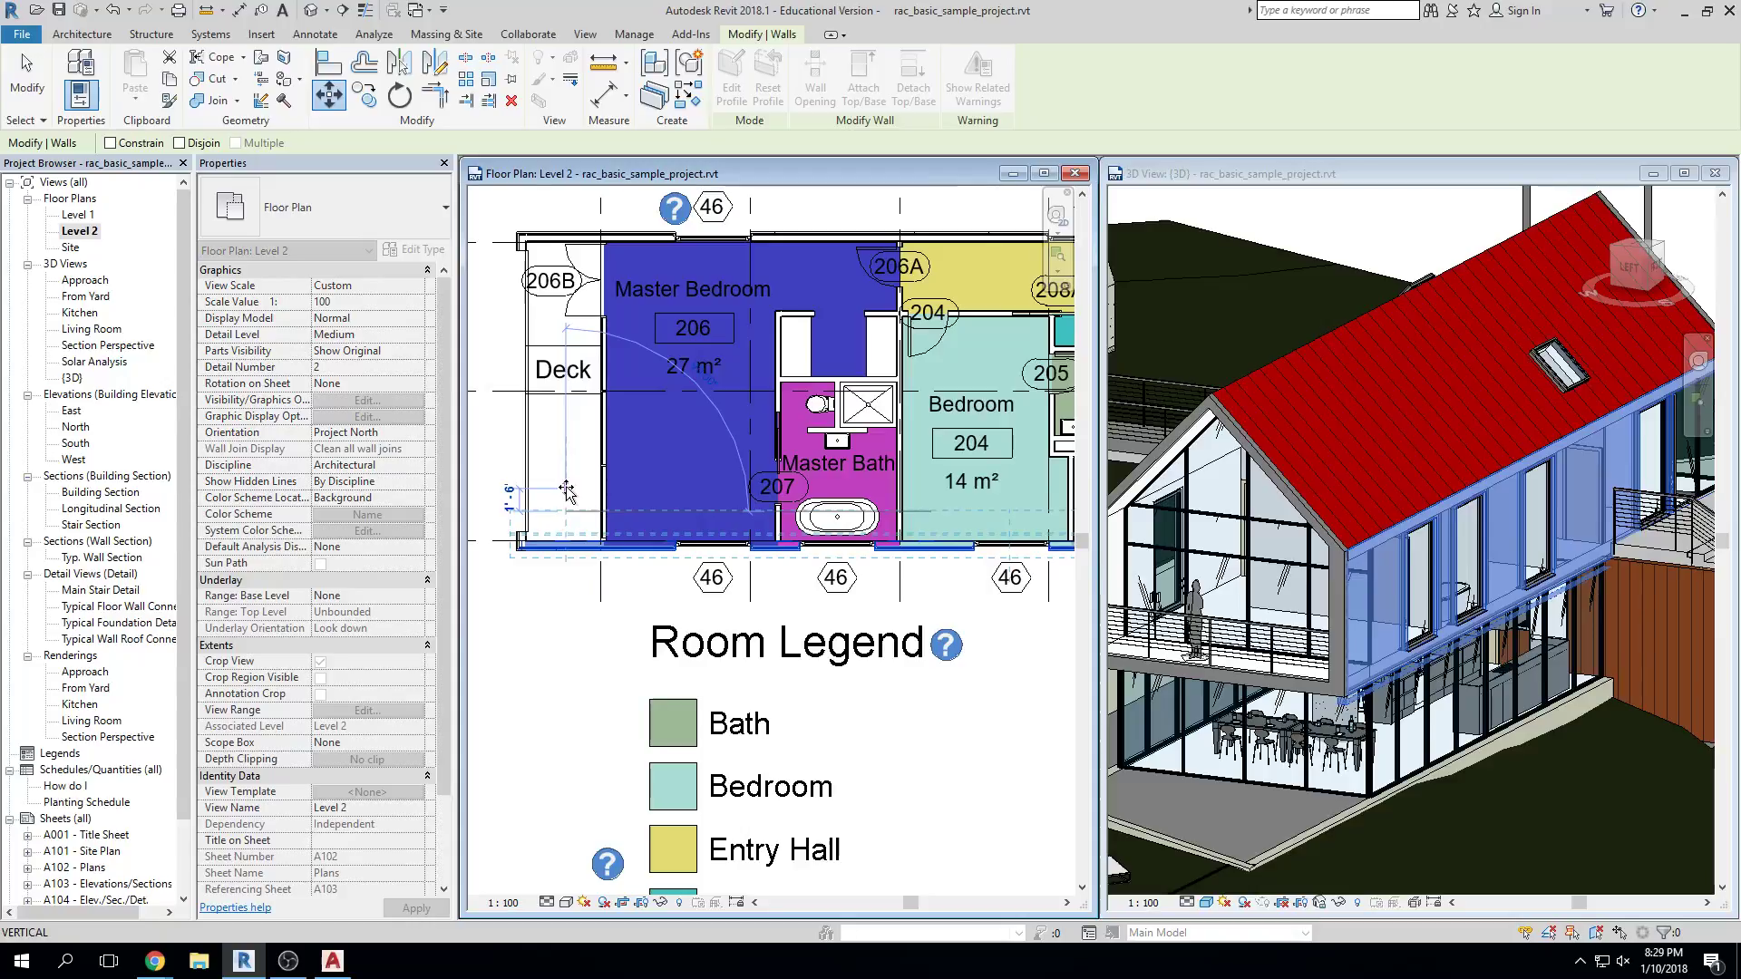
{"action": "type", "text": "3"}
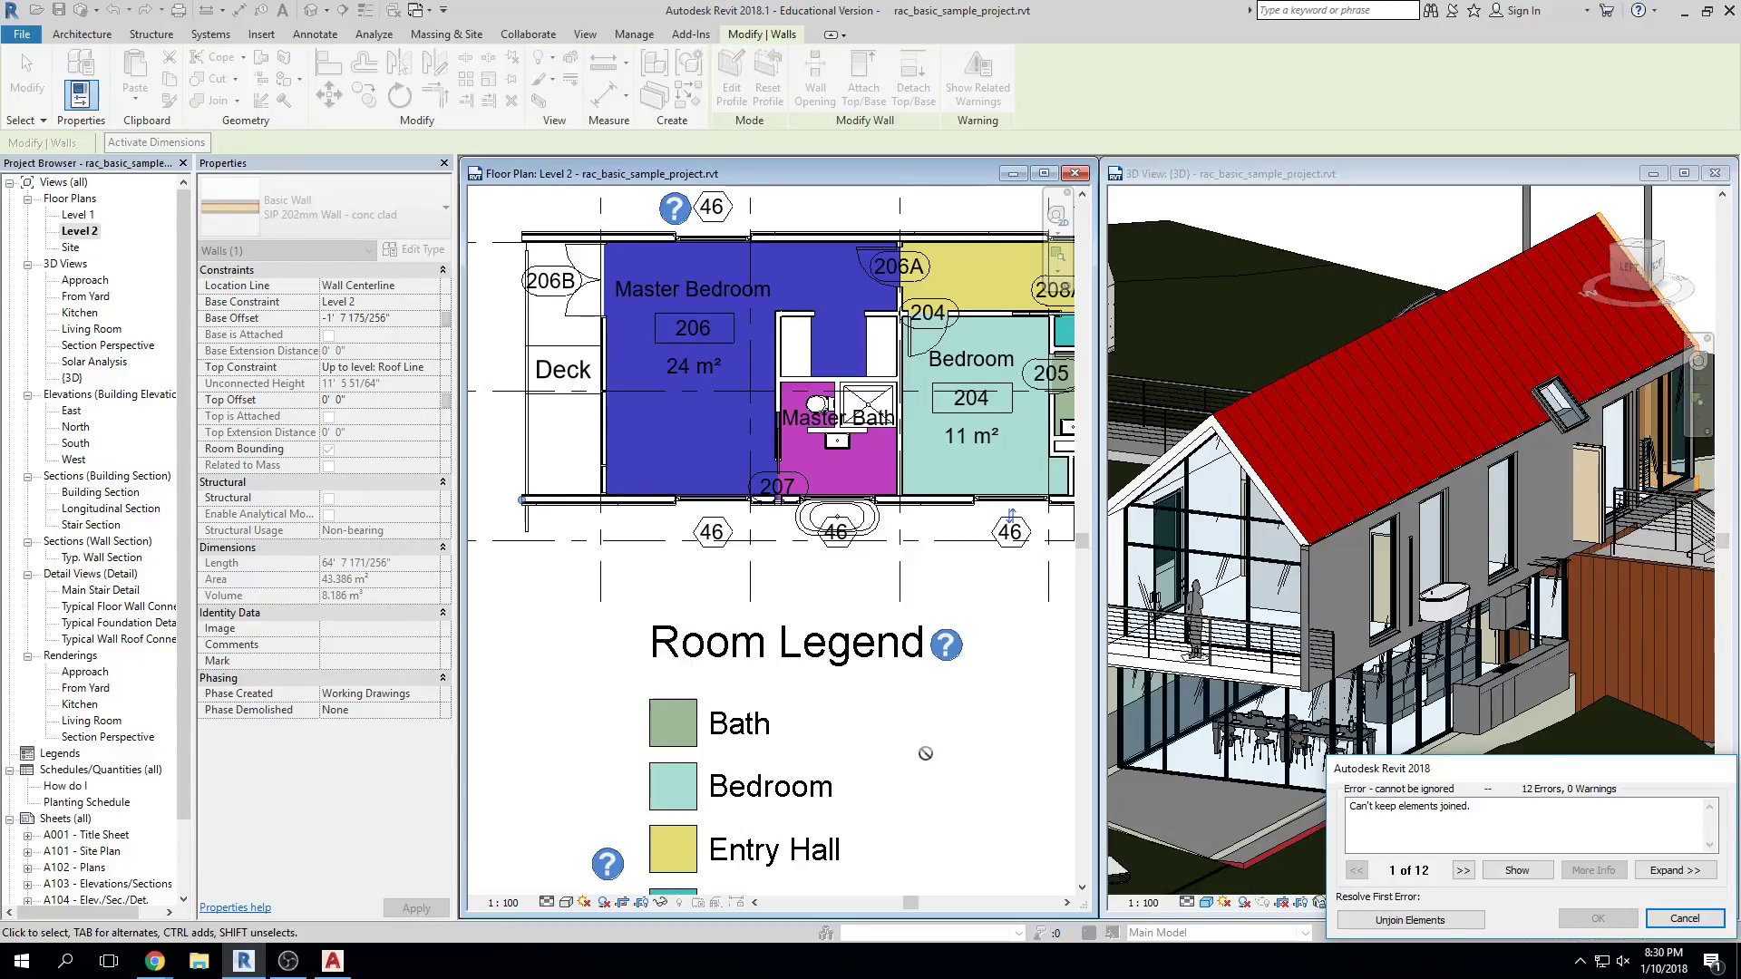
{"action": "left_click", "coordinate": [1433, 921]}
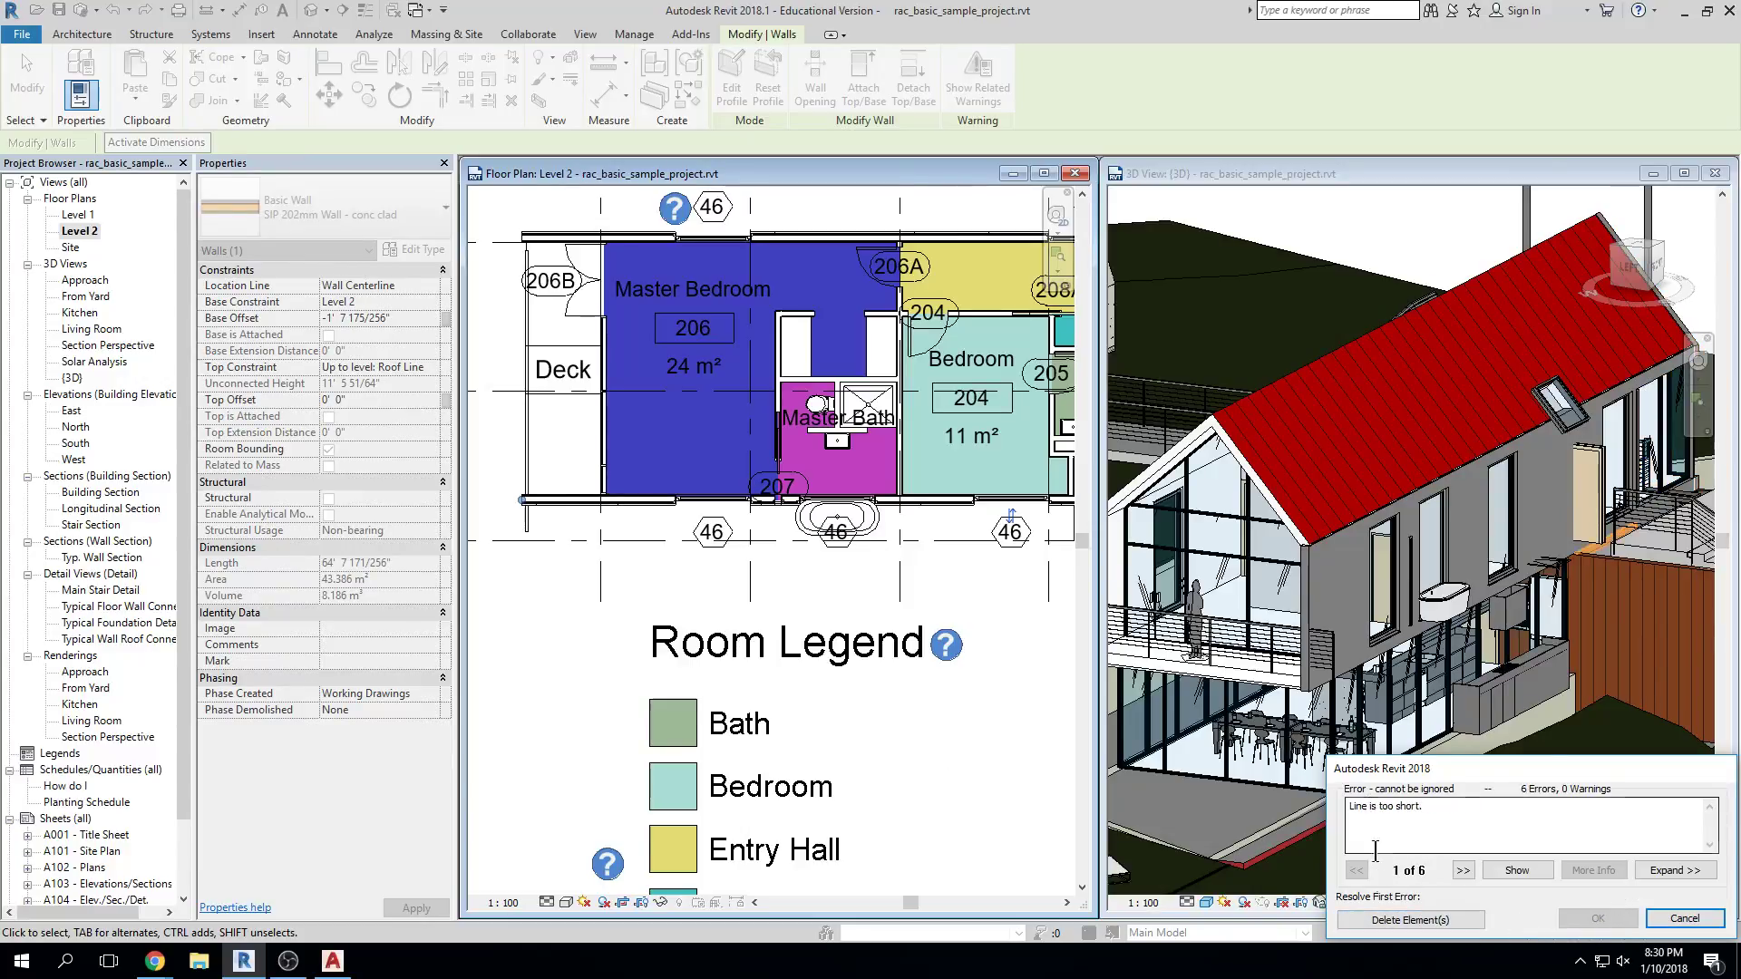
{"action": "left_click", "coordinate": [1410, 921]}
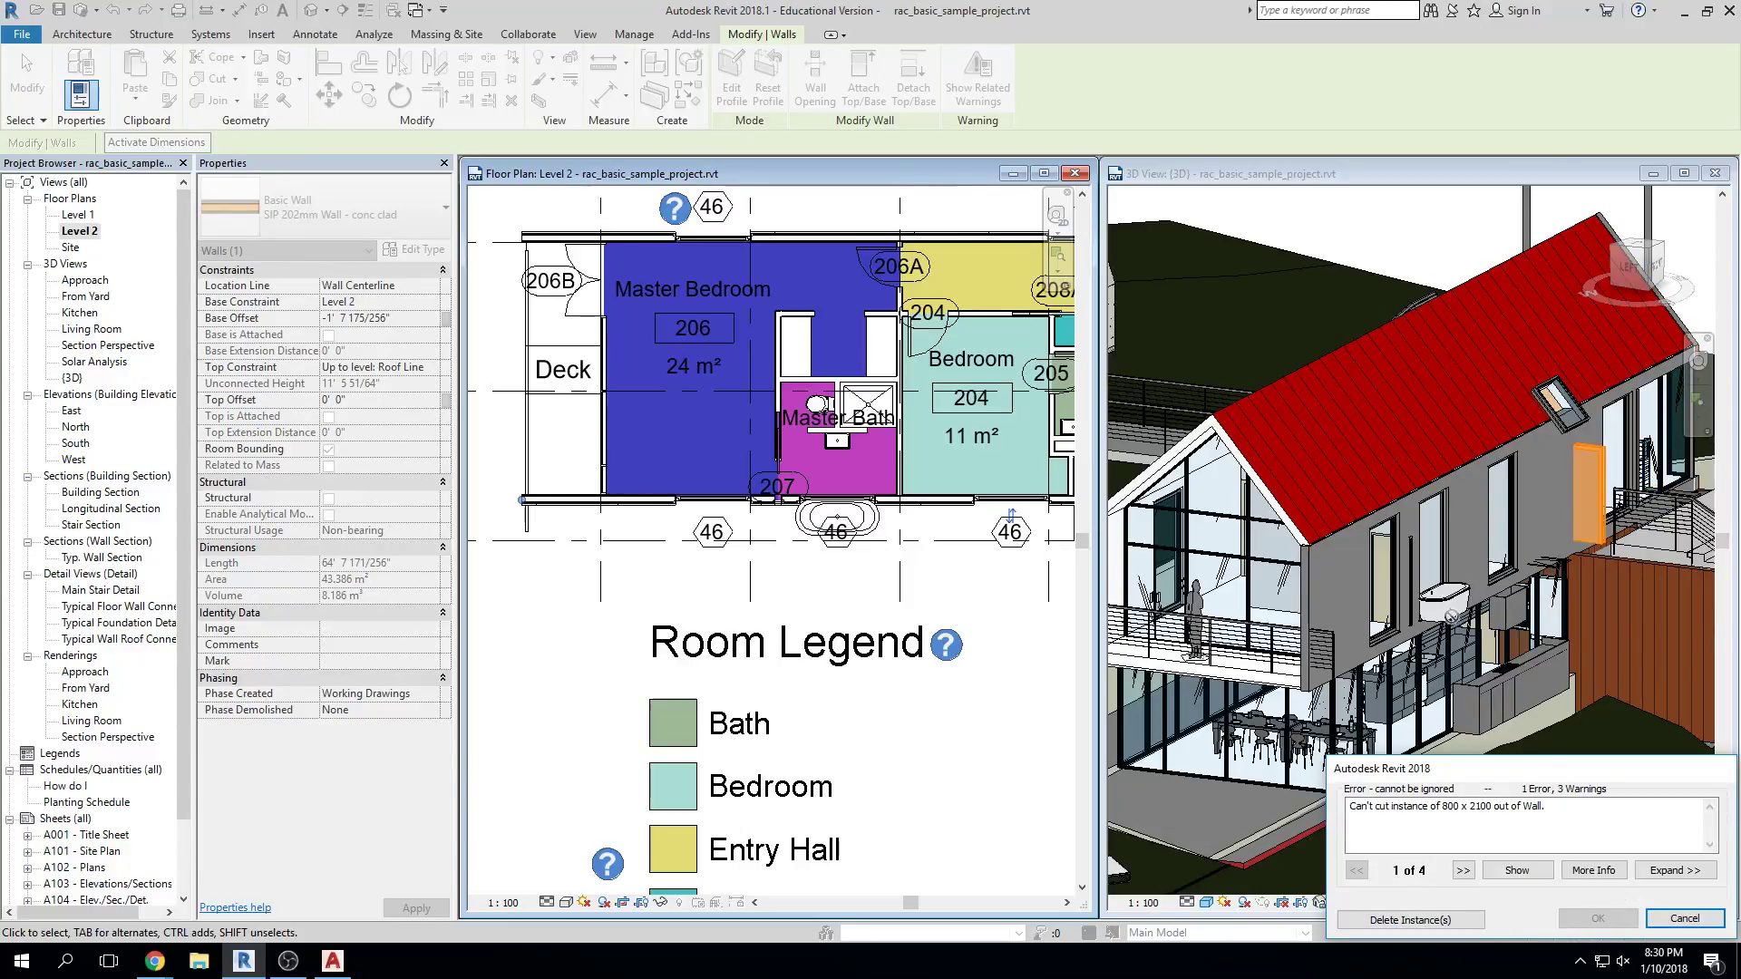
{"action": "left_click", "coordinate": [1410, 920]}
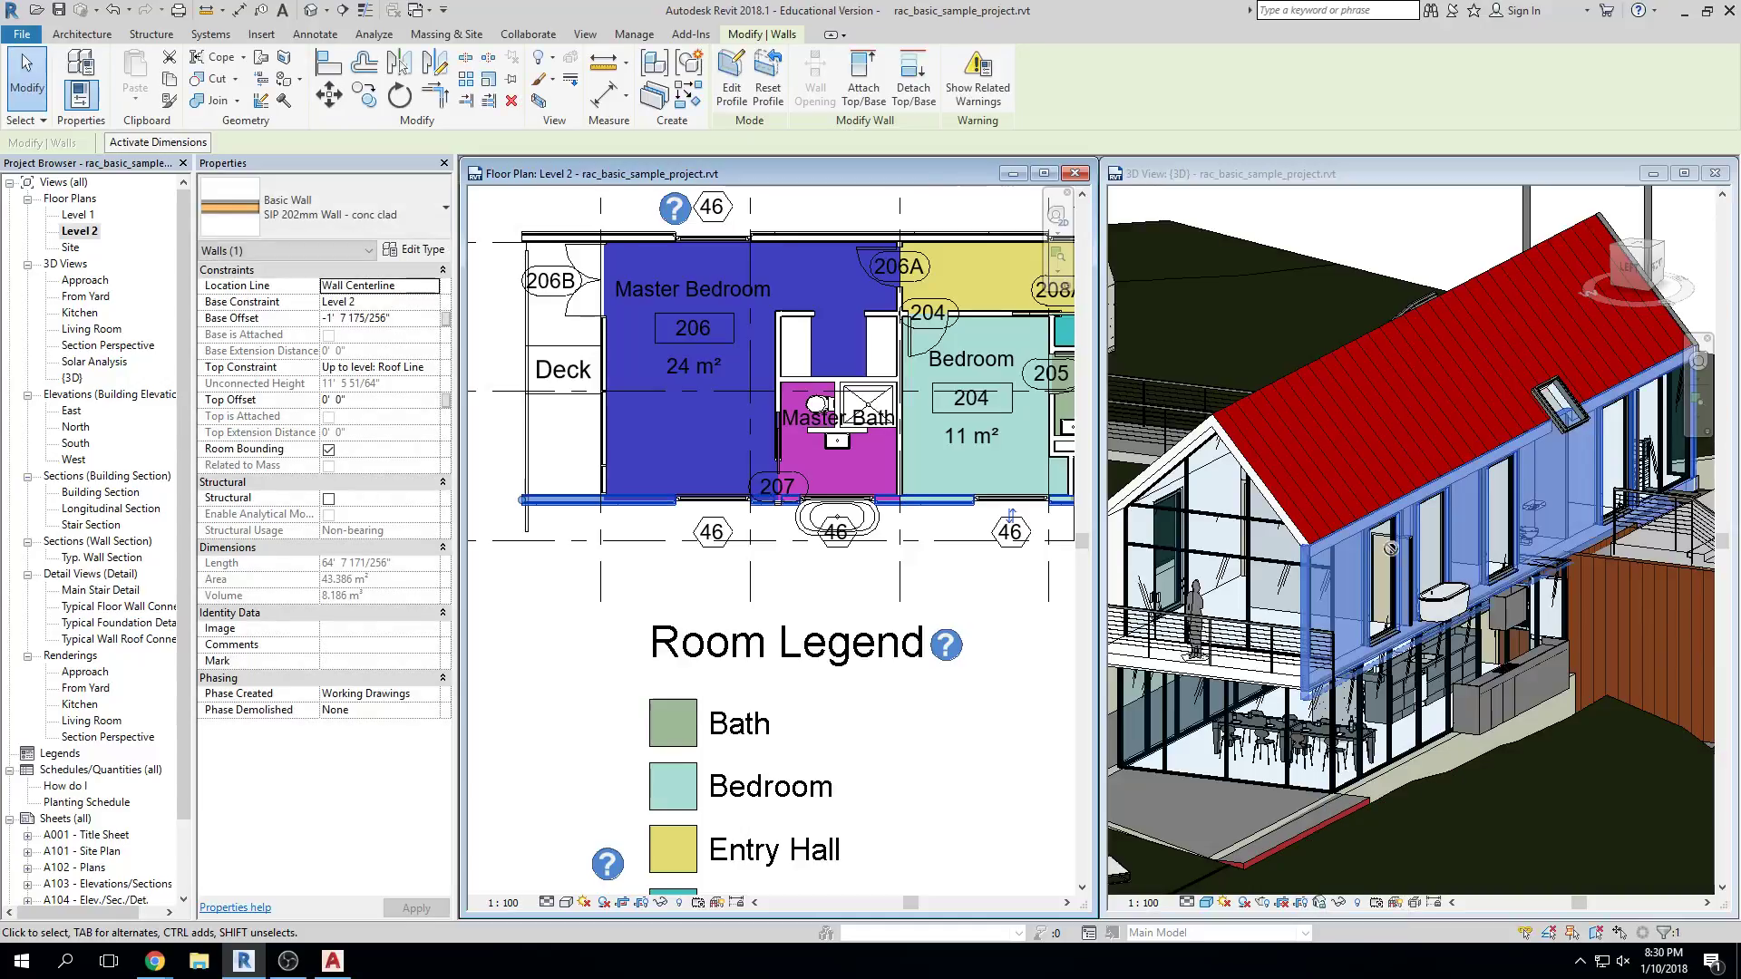
{"action": "scroll", "coordinate": [1392, 802], "scroll_direction": "down", "scroll_amount": 1}
{"action": "key", "text": "Escape"}
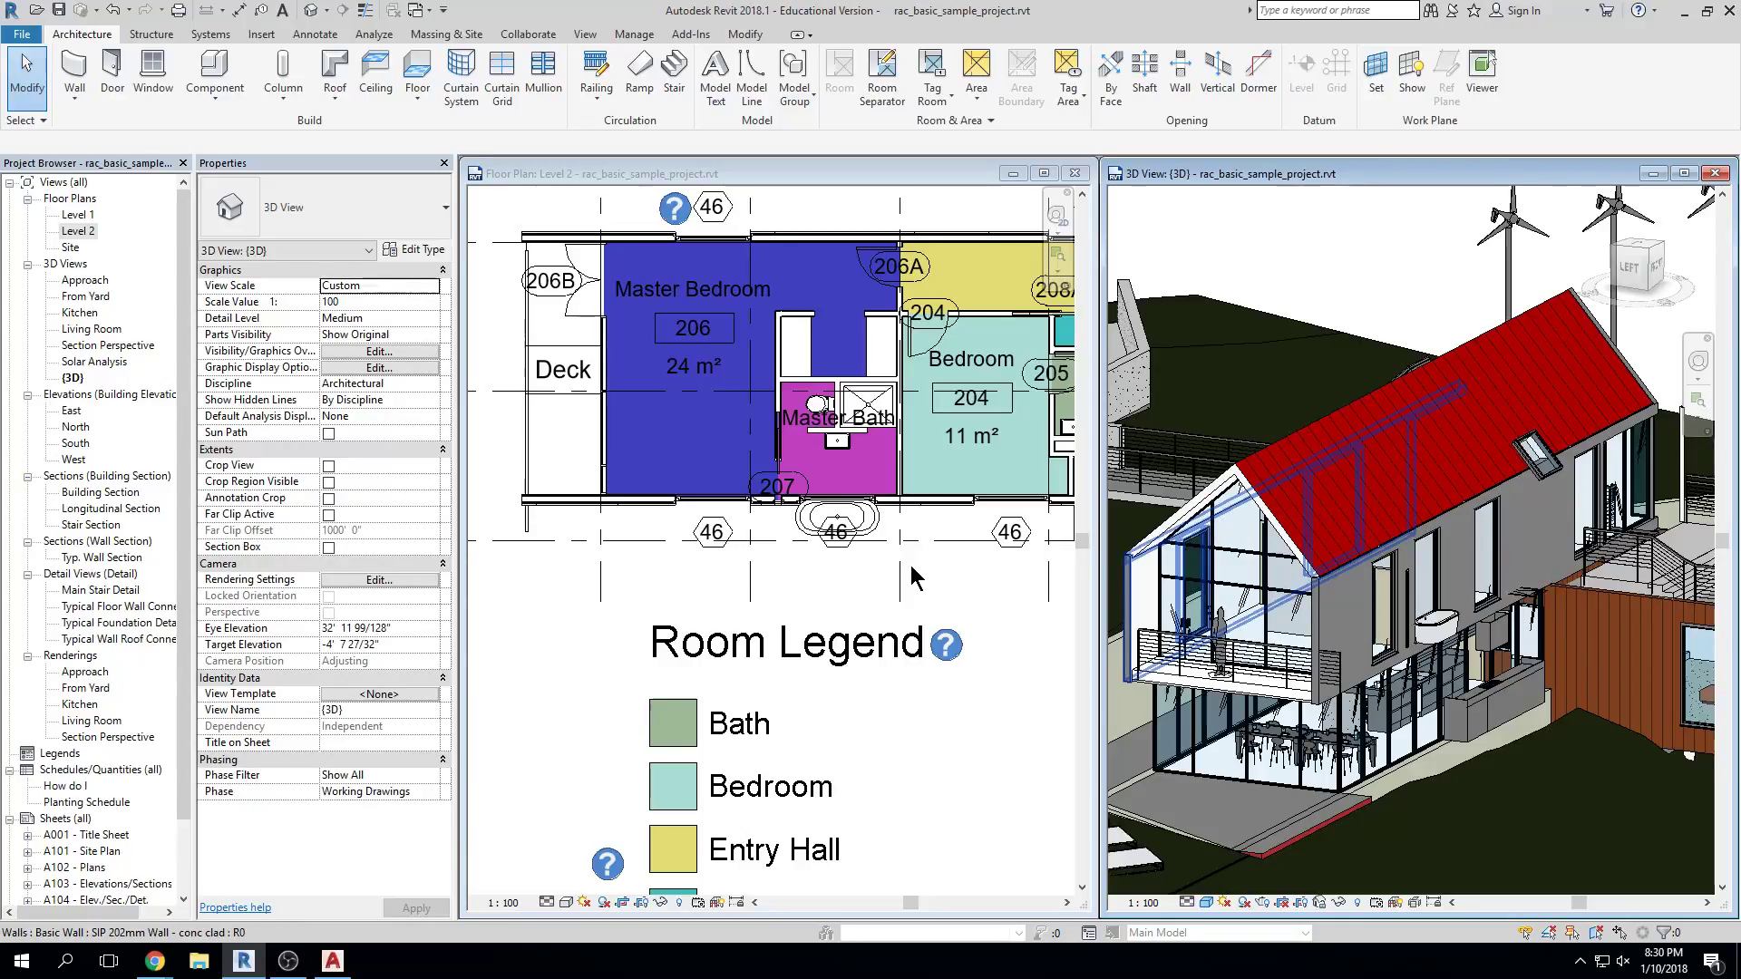
Zoom into the Level 2 plan and select the Interior - Partition wall between Master Bath and Bedroom
{"action": "left_click", "coordinate": [909, 470]}
{"action": "scroll", "coordinate": [904, 461], "scroll_direction": "up", "scroll_amount": 2}
{"action": "left_click", "coordinate": [903, 482]}
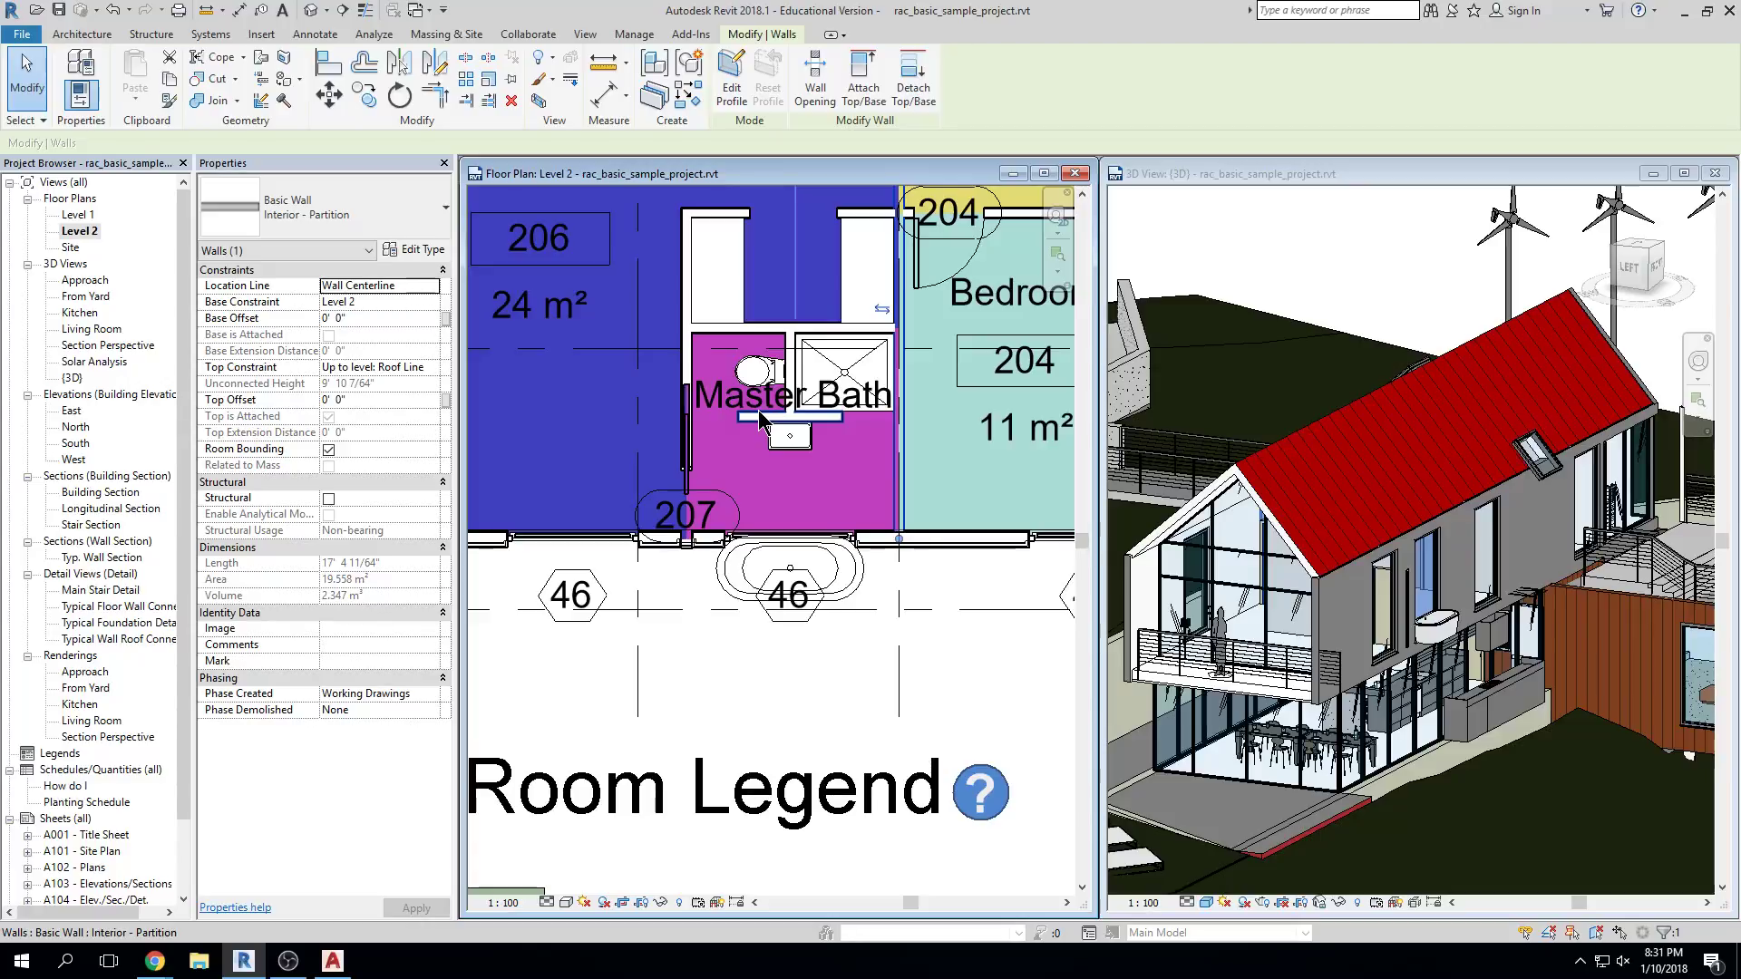
Deselect the wall and zoom out to show grids 1–7, A–F and the Room Legend
{"action": "key", "text": "Escape"}
{"action": "scroll", "coordinate": [866, 675], "scroll_direction": "down", "scroll_amount": 2}
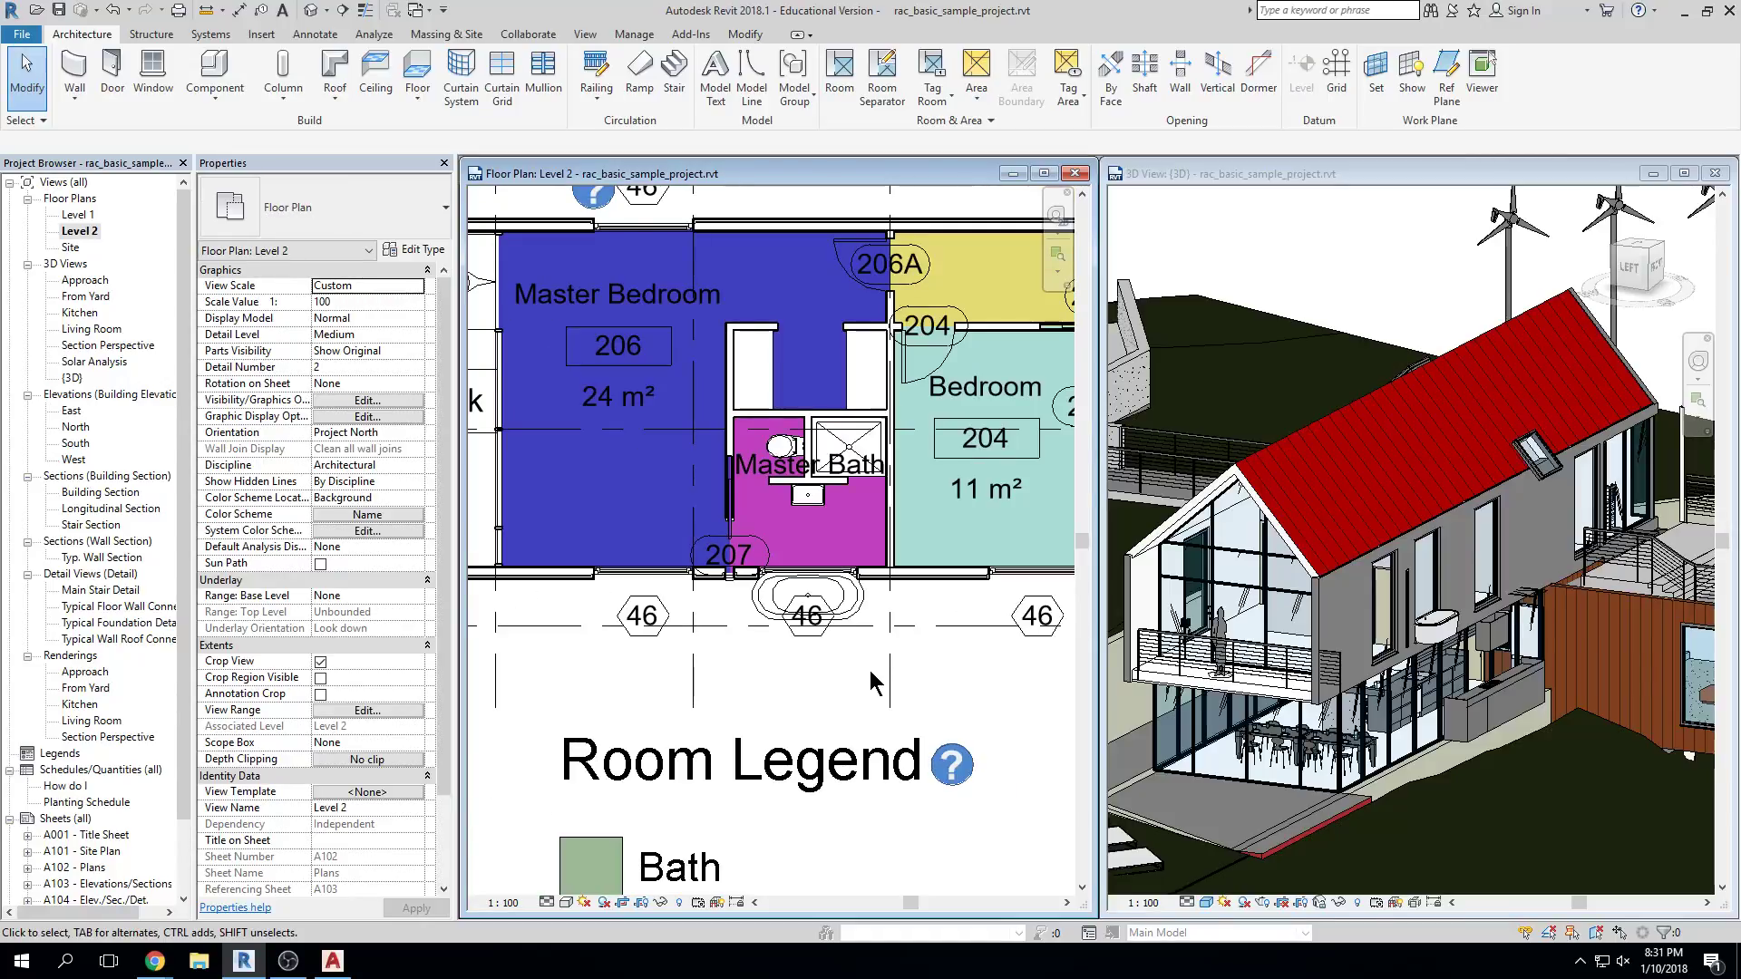
{"action": "scroll", "coordinate": [635, 562], "scroll_direction": "down", "scroll_amount": 5}
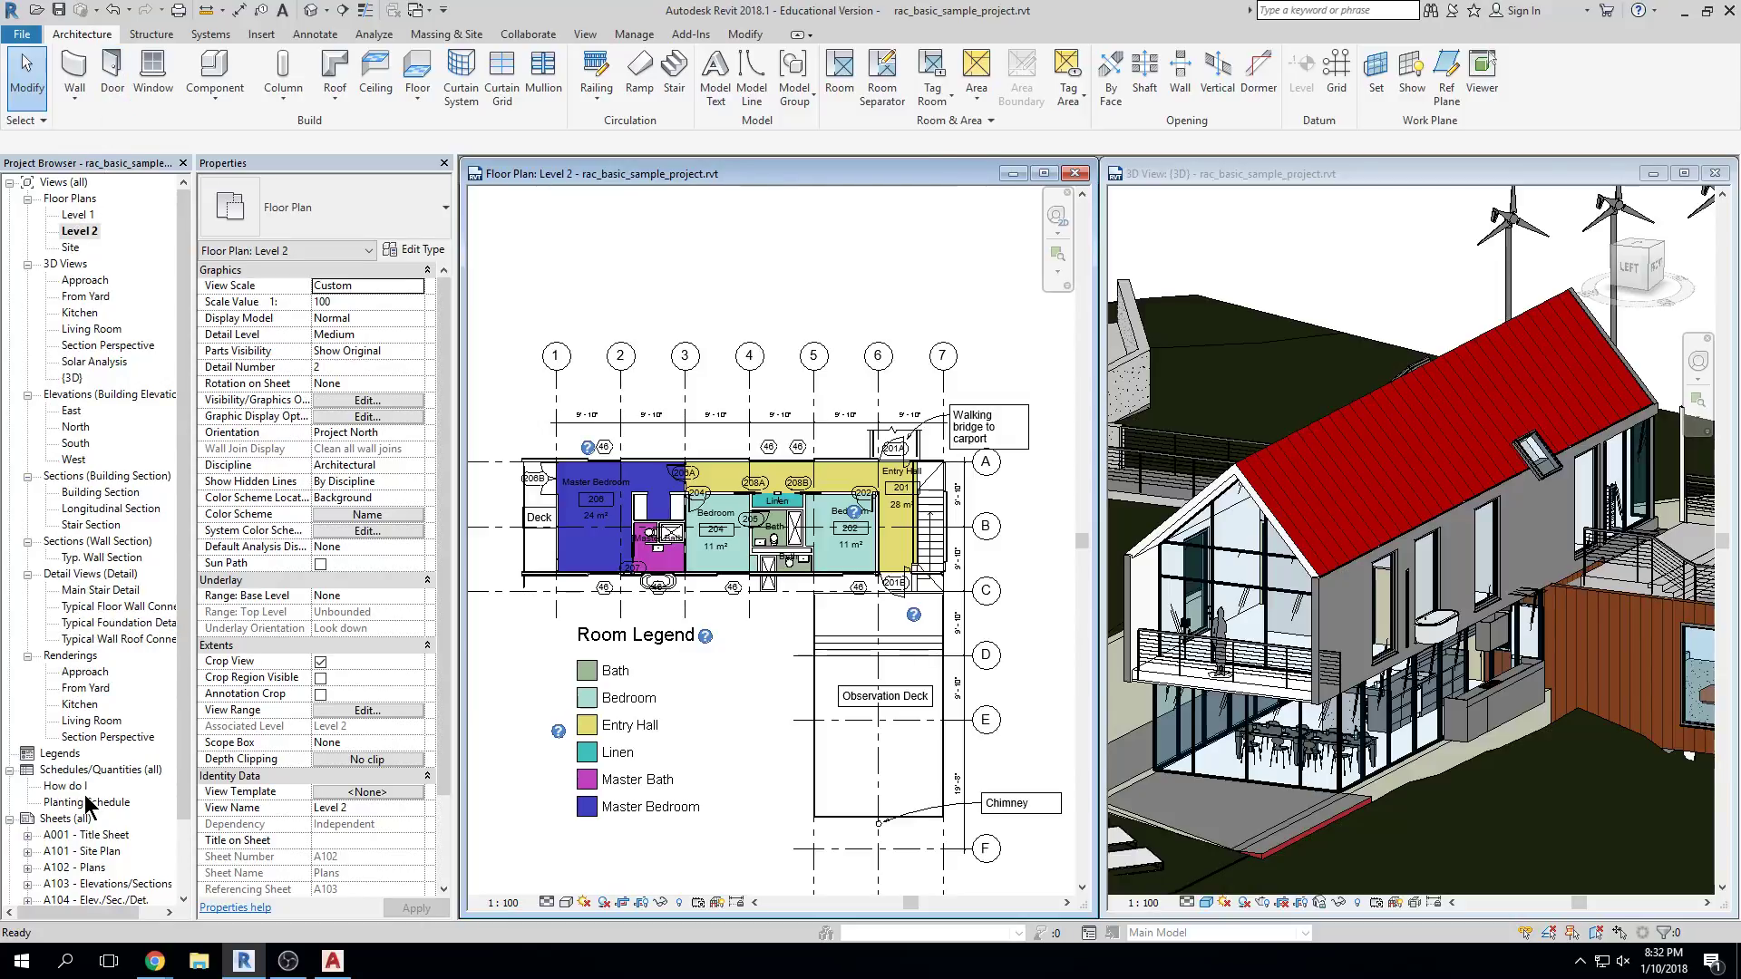
Collapse Views (all) in the Project Browser and select the A001 - Title Sheet
{"action": "left_click_drag", "start_coordinate": [181, 345], "coordinate": [182, 580]}
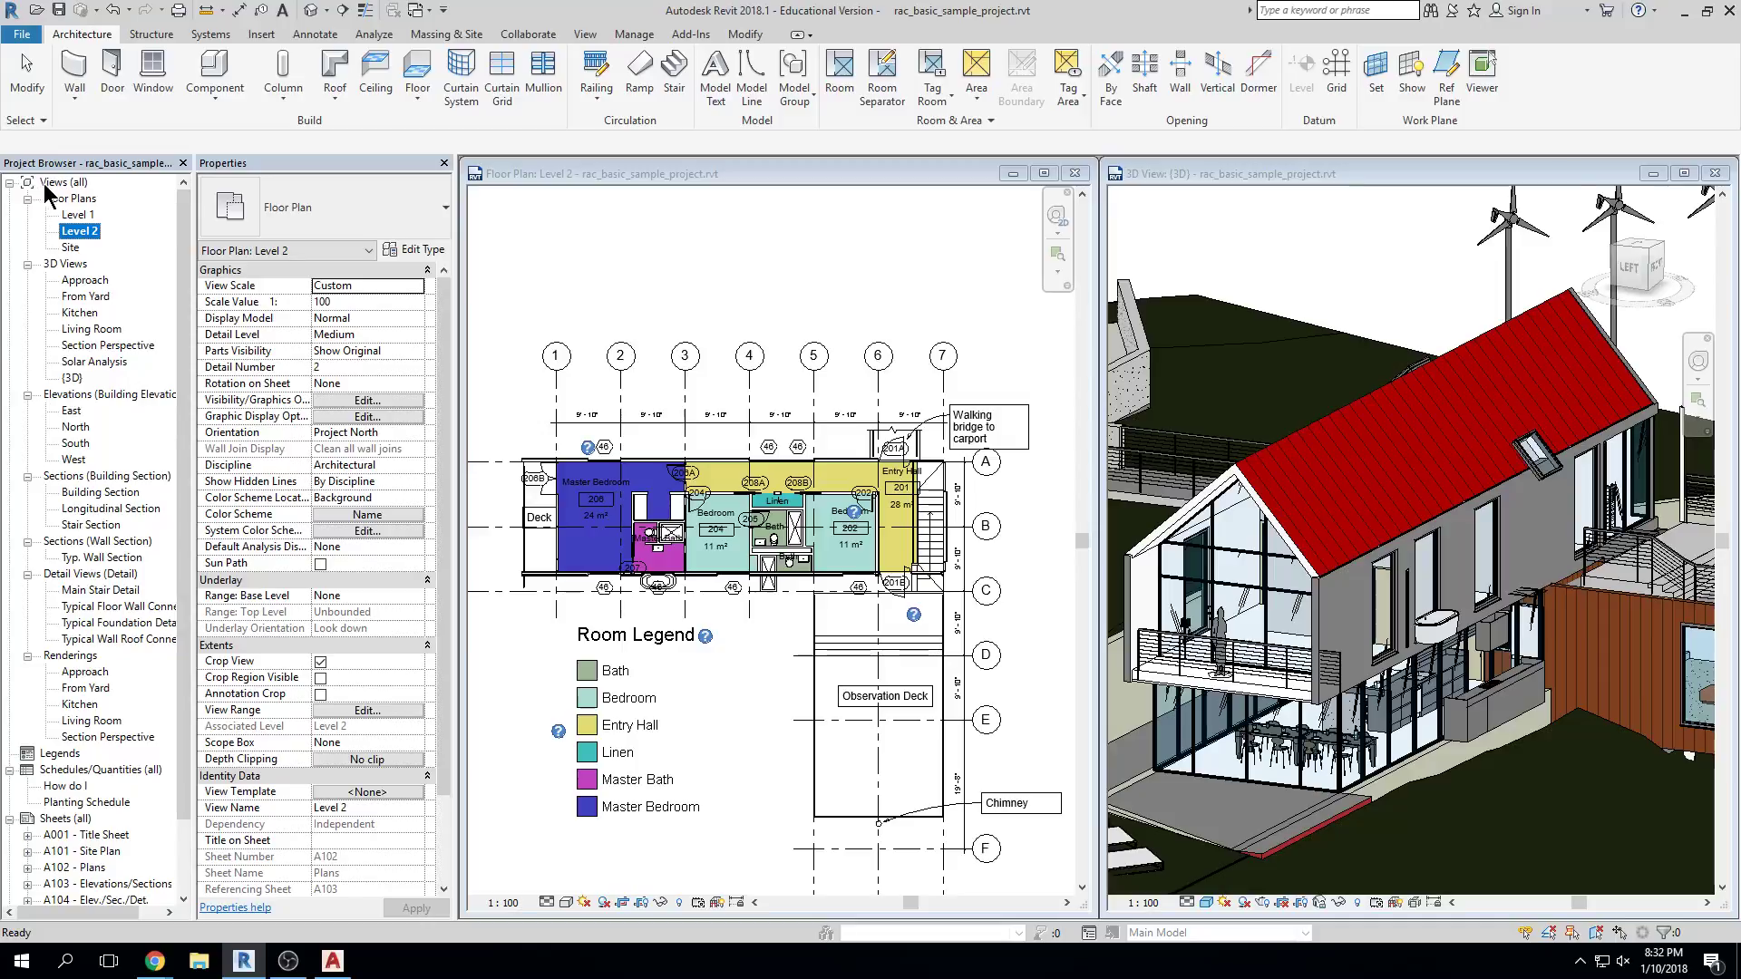
{"action": "left_click", "coordinate": [10, 182]}
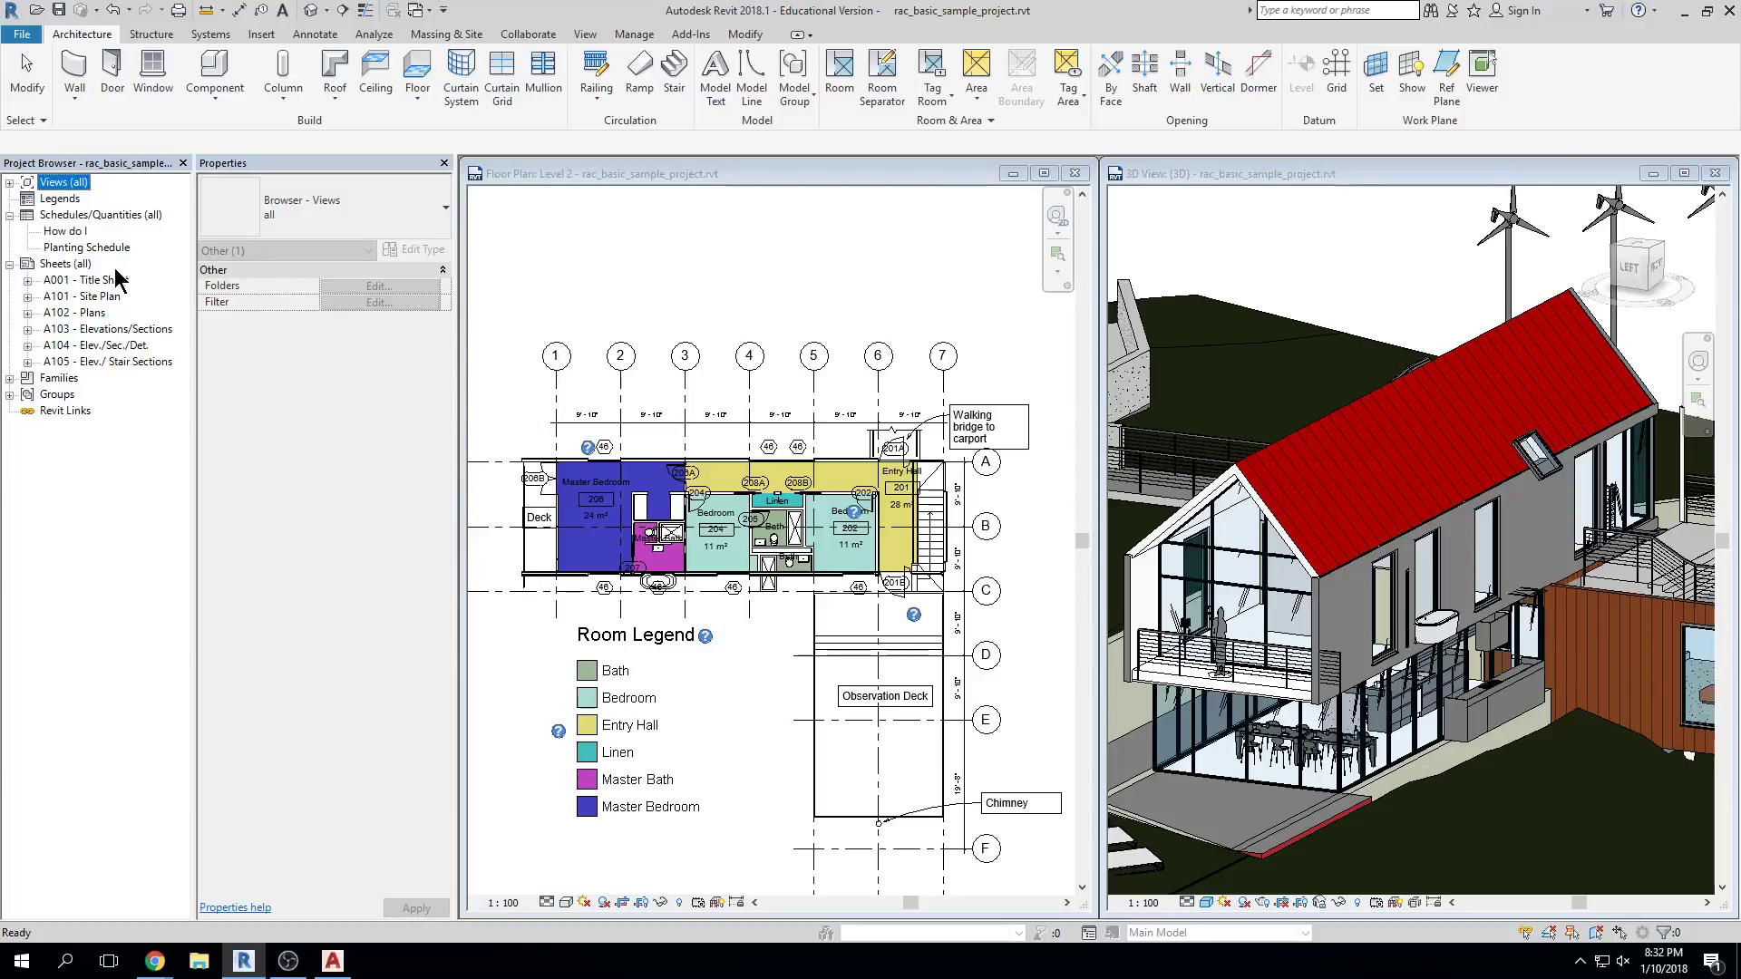
{"action": "left_click", "coordinate": [113, 281]}
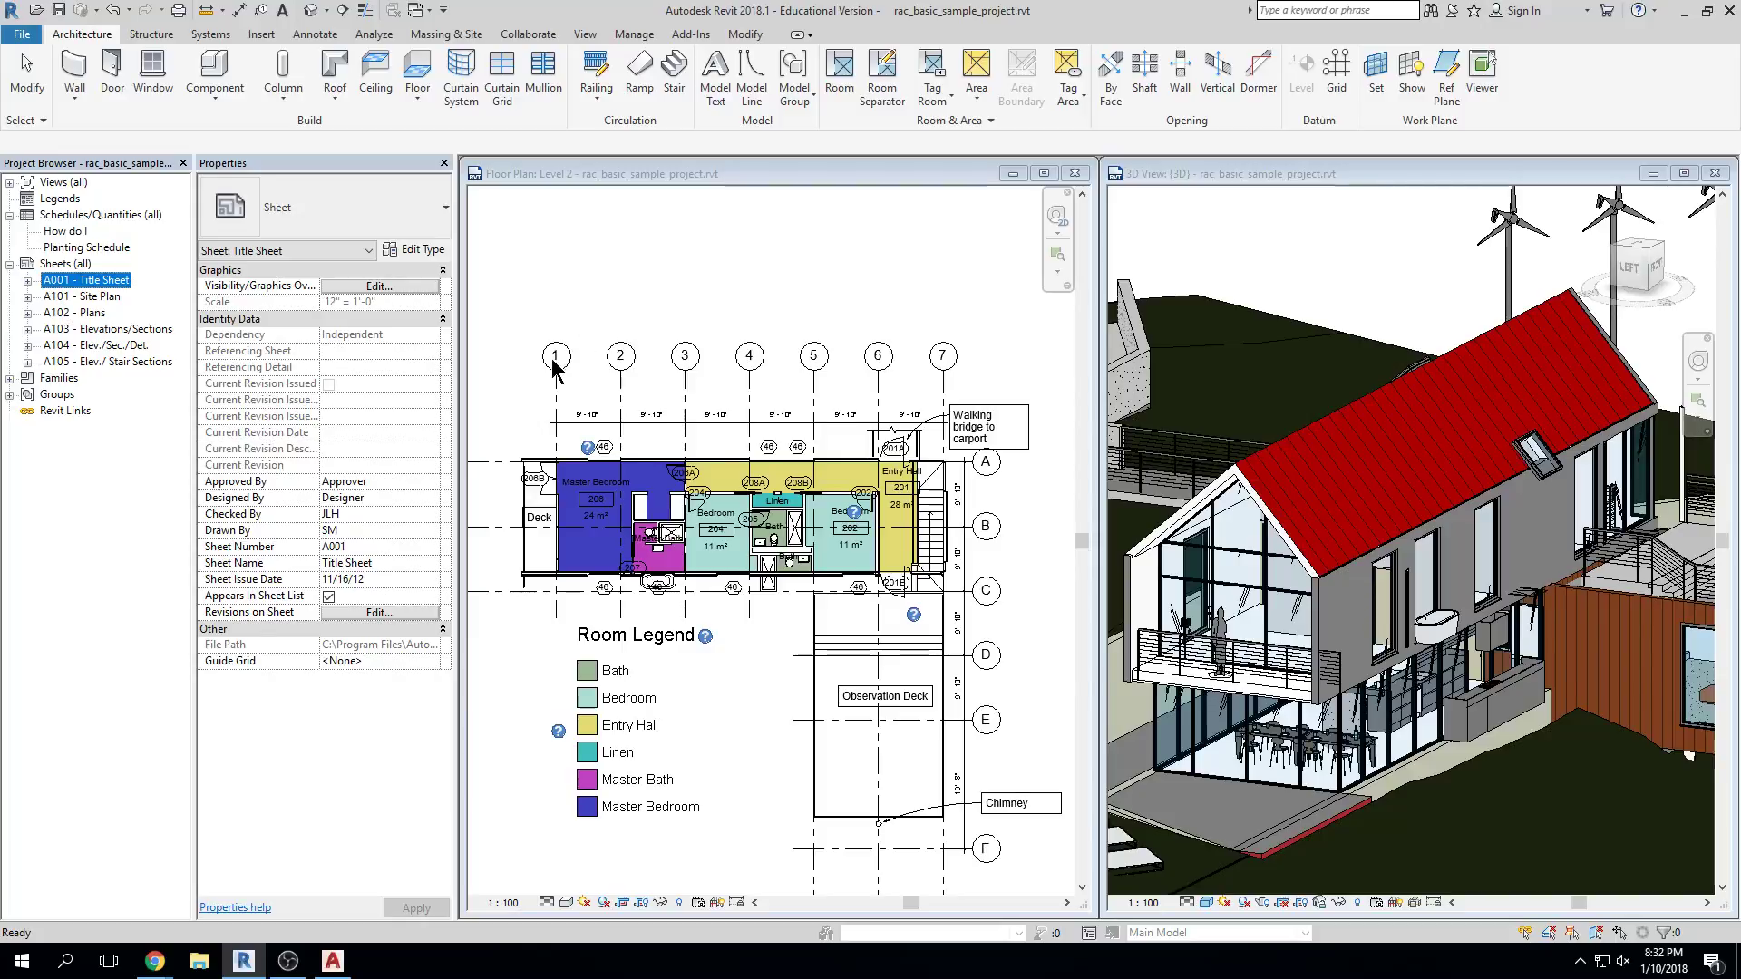
Return to the Level 2 floor plan and pan it up and to the left
{"action": "scroll", "coordinate": [556, 361], "scroll_direction": "down", "scroll_amount": 2}
{"action": "scroll", "coordinate": [787, 434], "scroll_direction": "down", "scroll_amount": 3}
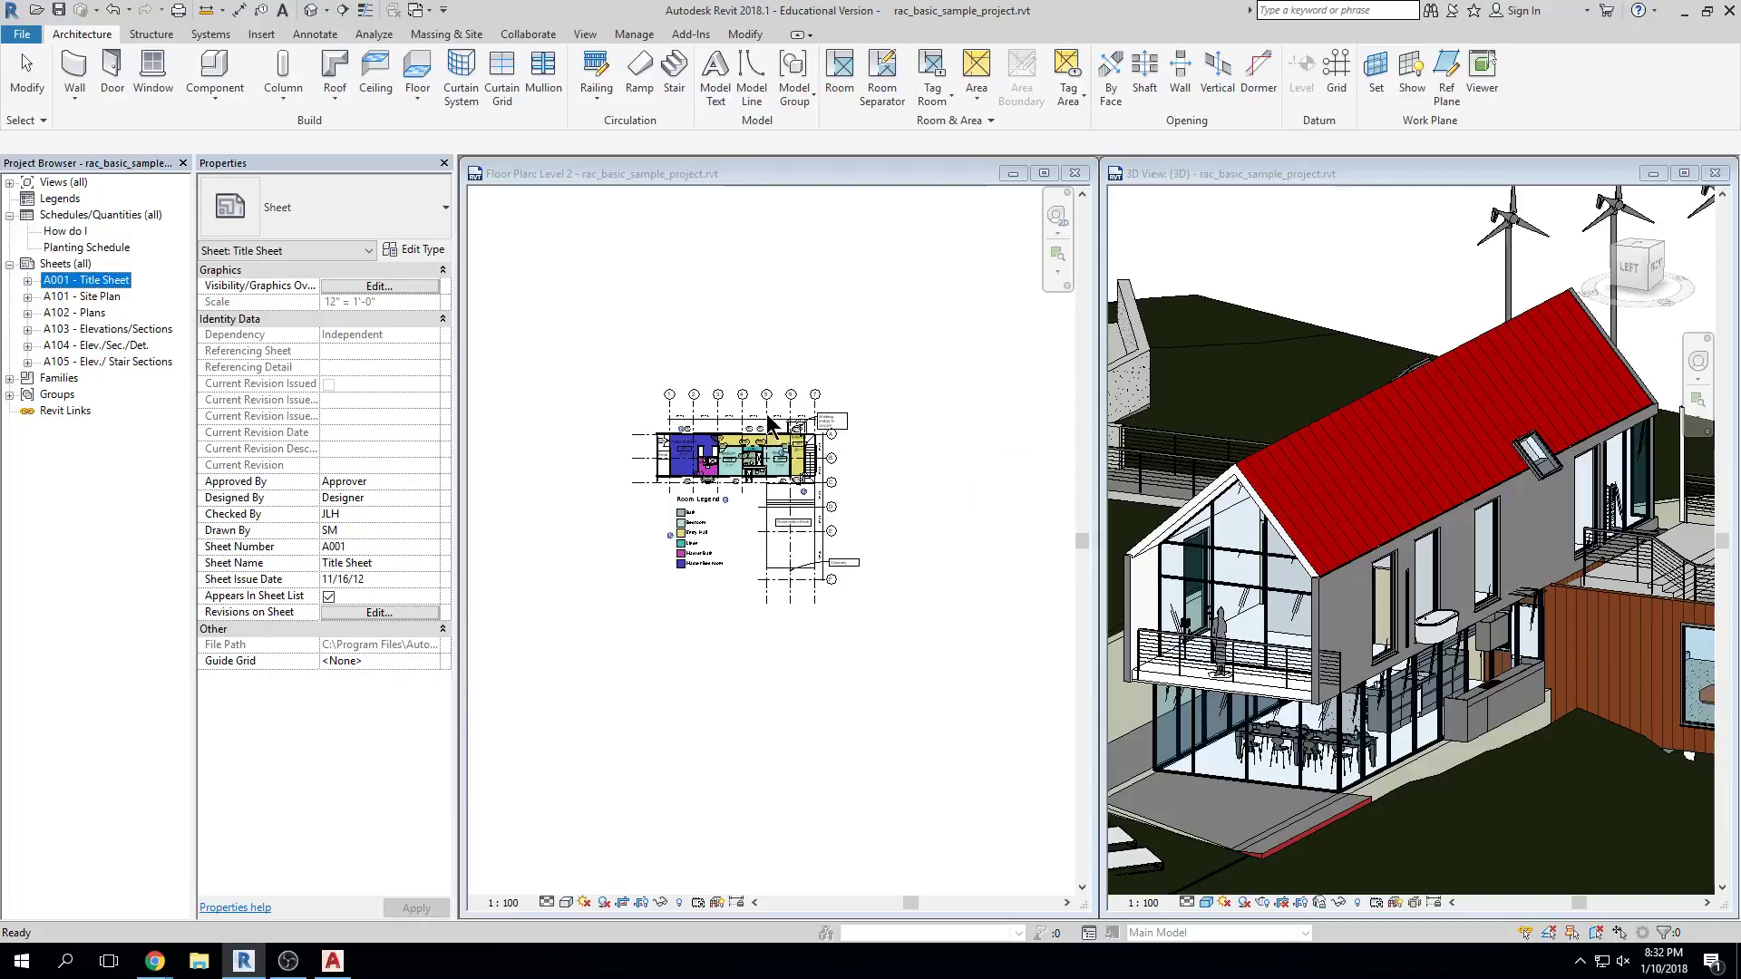
{"action": "scroll", "coordinate": [778, 419], "scroll_direction": "up", "scroll_amount": 3}
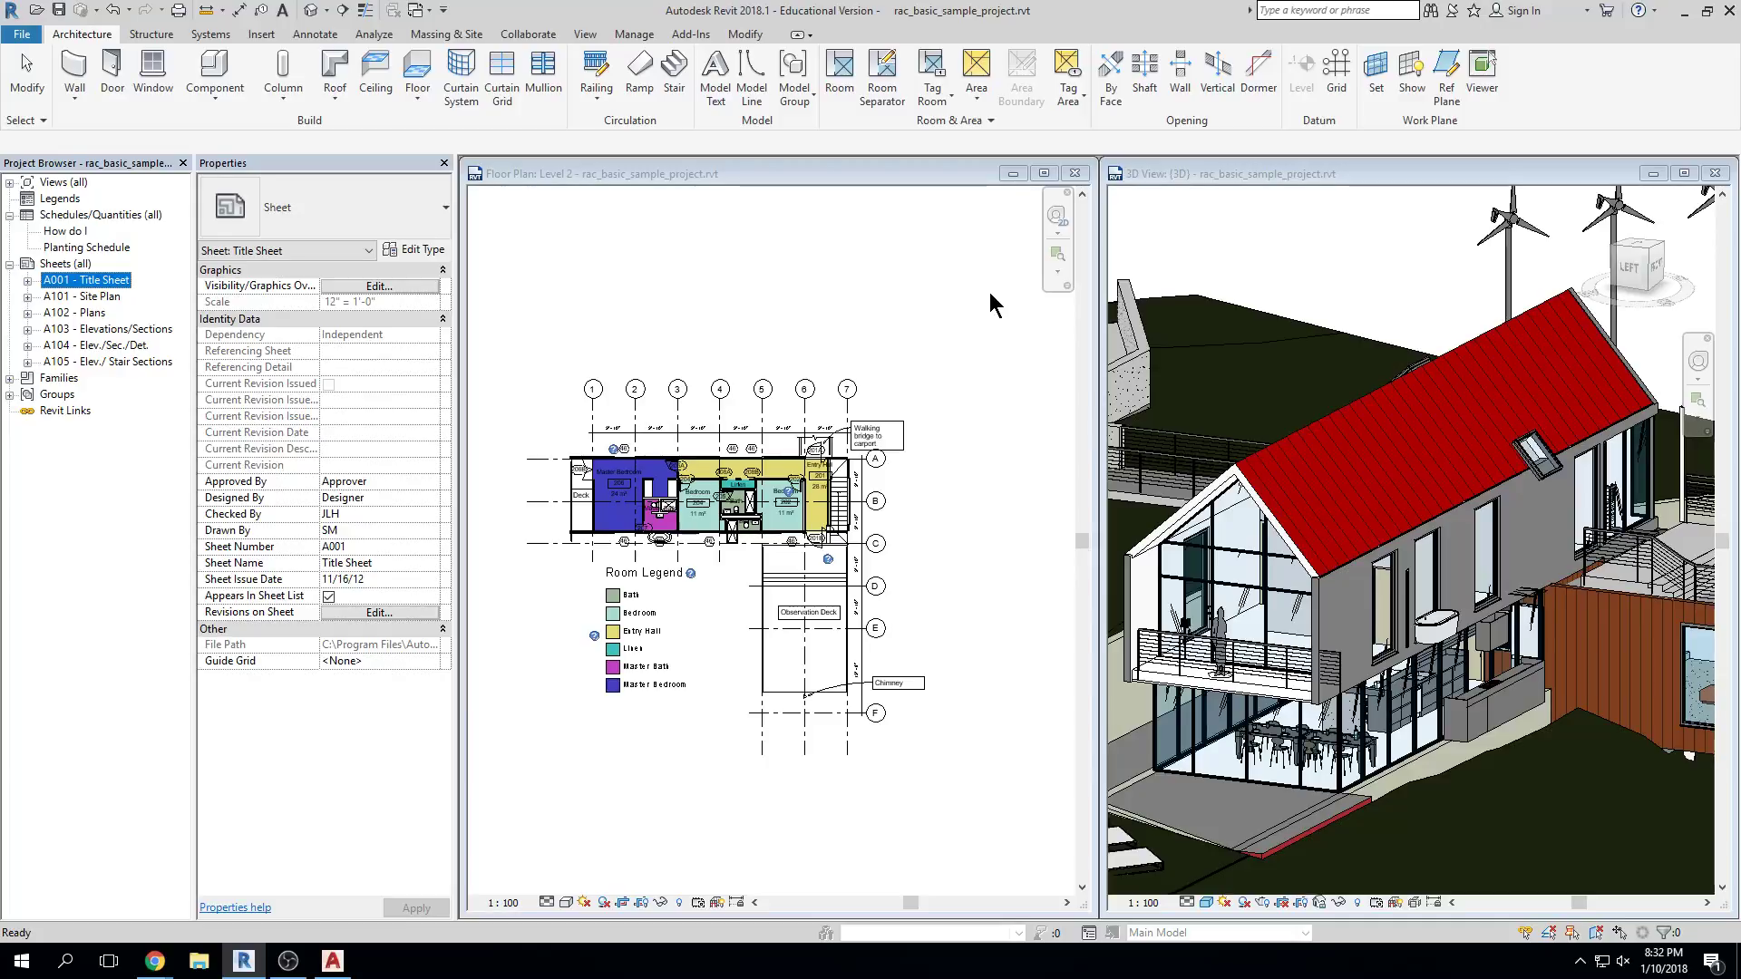
{"action": "left_click", "coordinate": [917, 372]}
{"action": "middle_click_drag", "start_coordinate": [918, 372], "coordinate": [870, 330]}
Expand Views (all) in the Project Browser so the floor plans are listed again
{"action": "scroll", "coordinate": [945, 347], "scroll_direction": "up", "scroll_amount": 1}
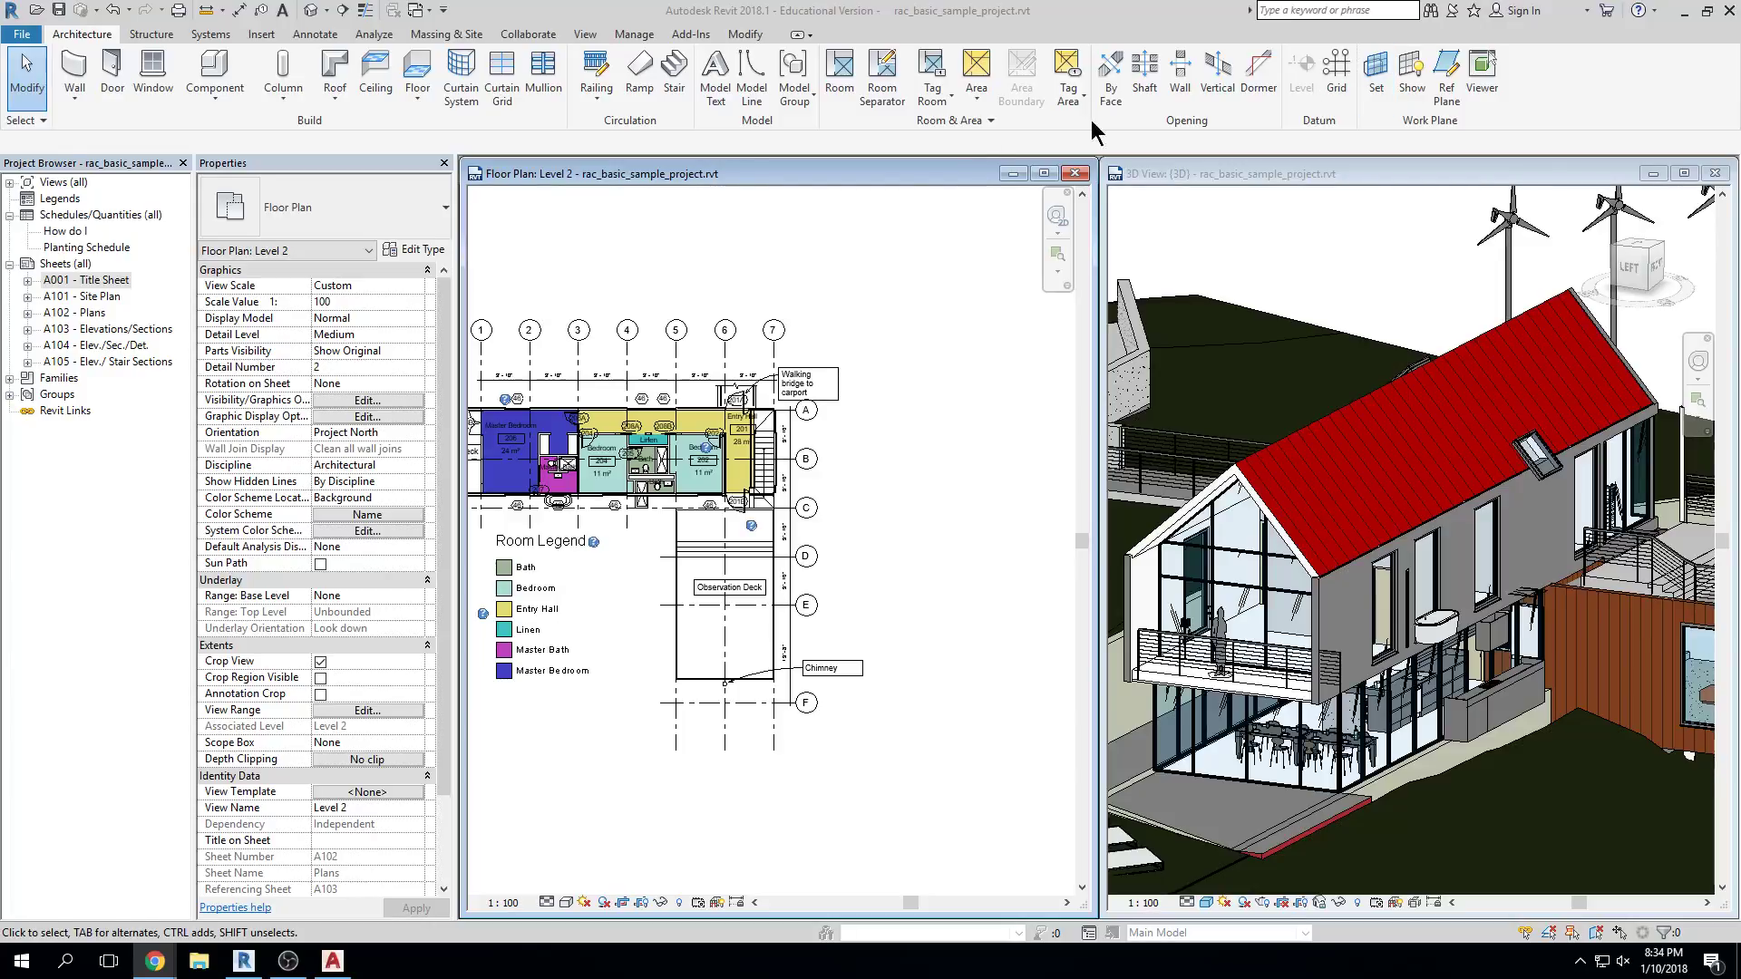
{"action": "left_click", "coordinate": [10, 183]}
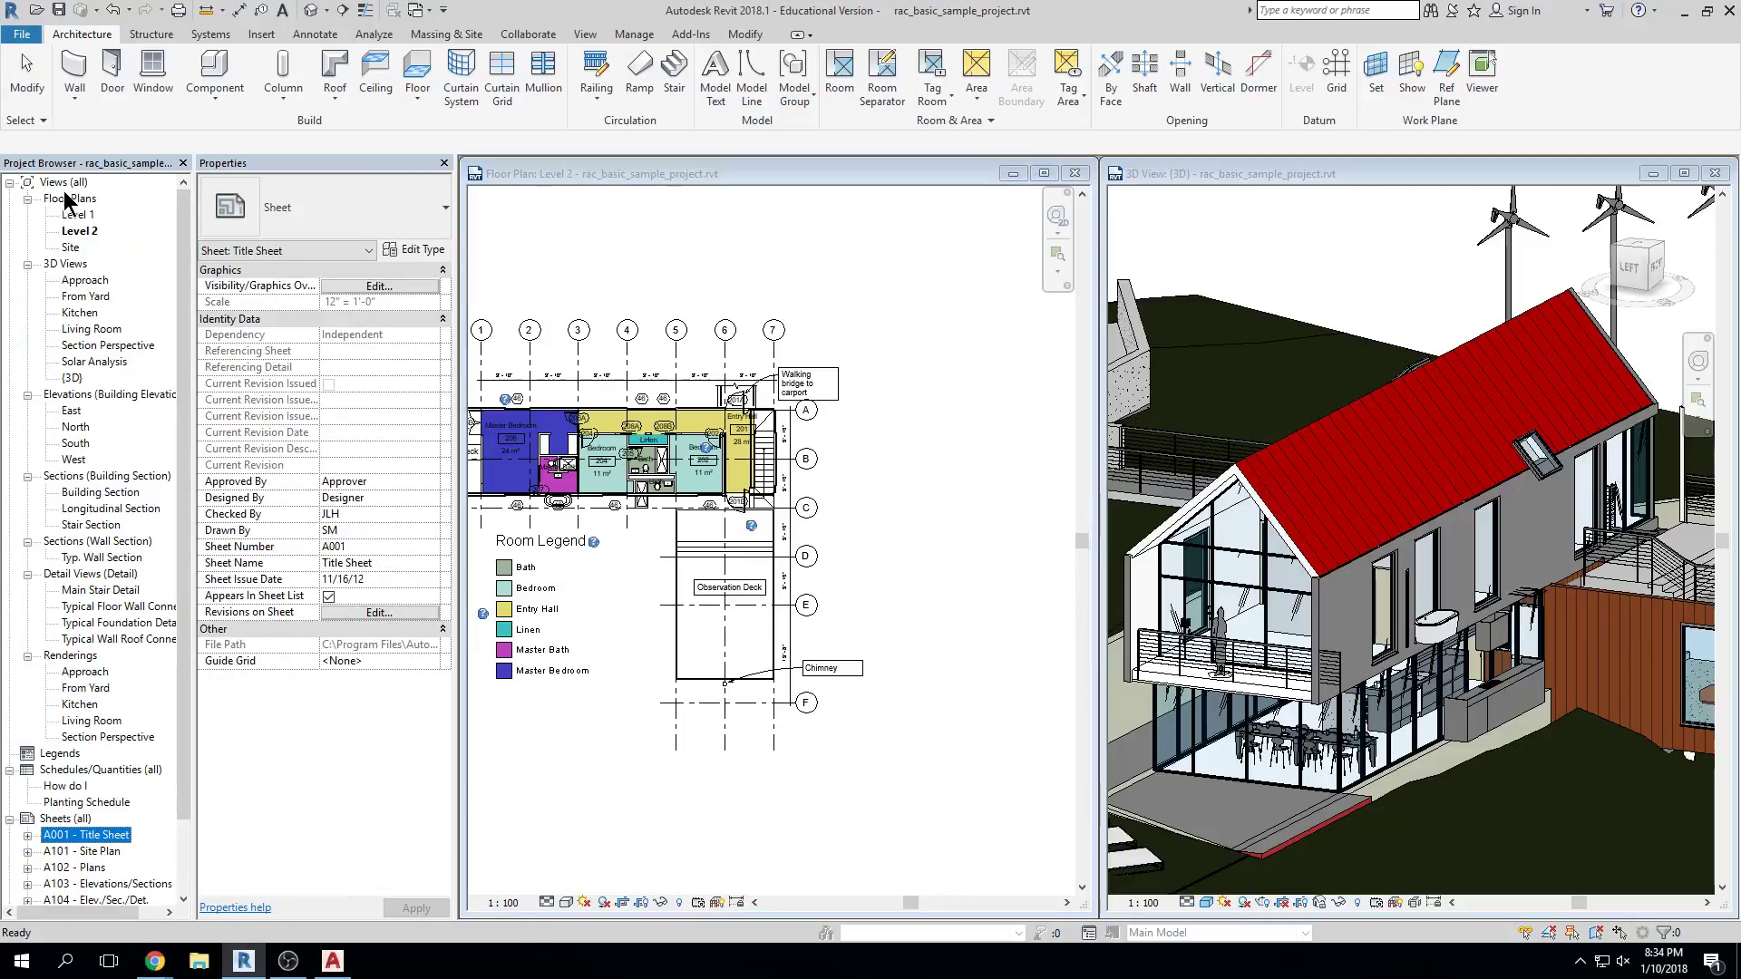
Open the Level 1 floor plan from the Project Browser and maximize its view window
{"action": "double_click", "coordinate": [77, 215]}
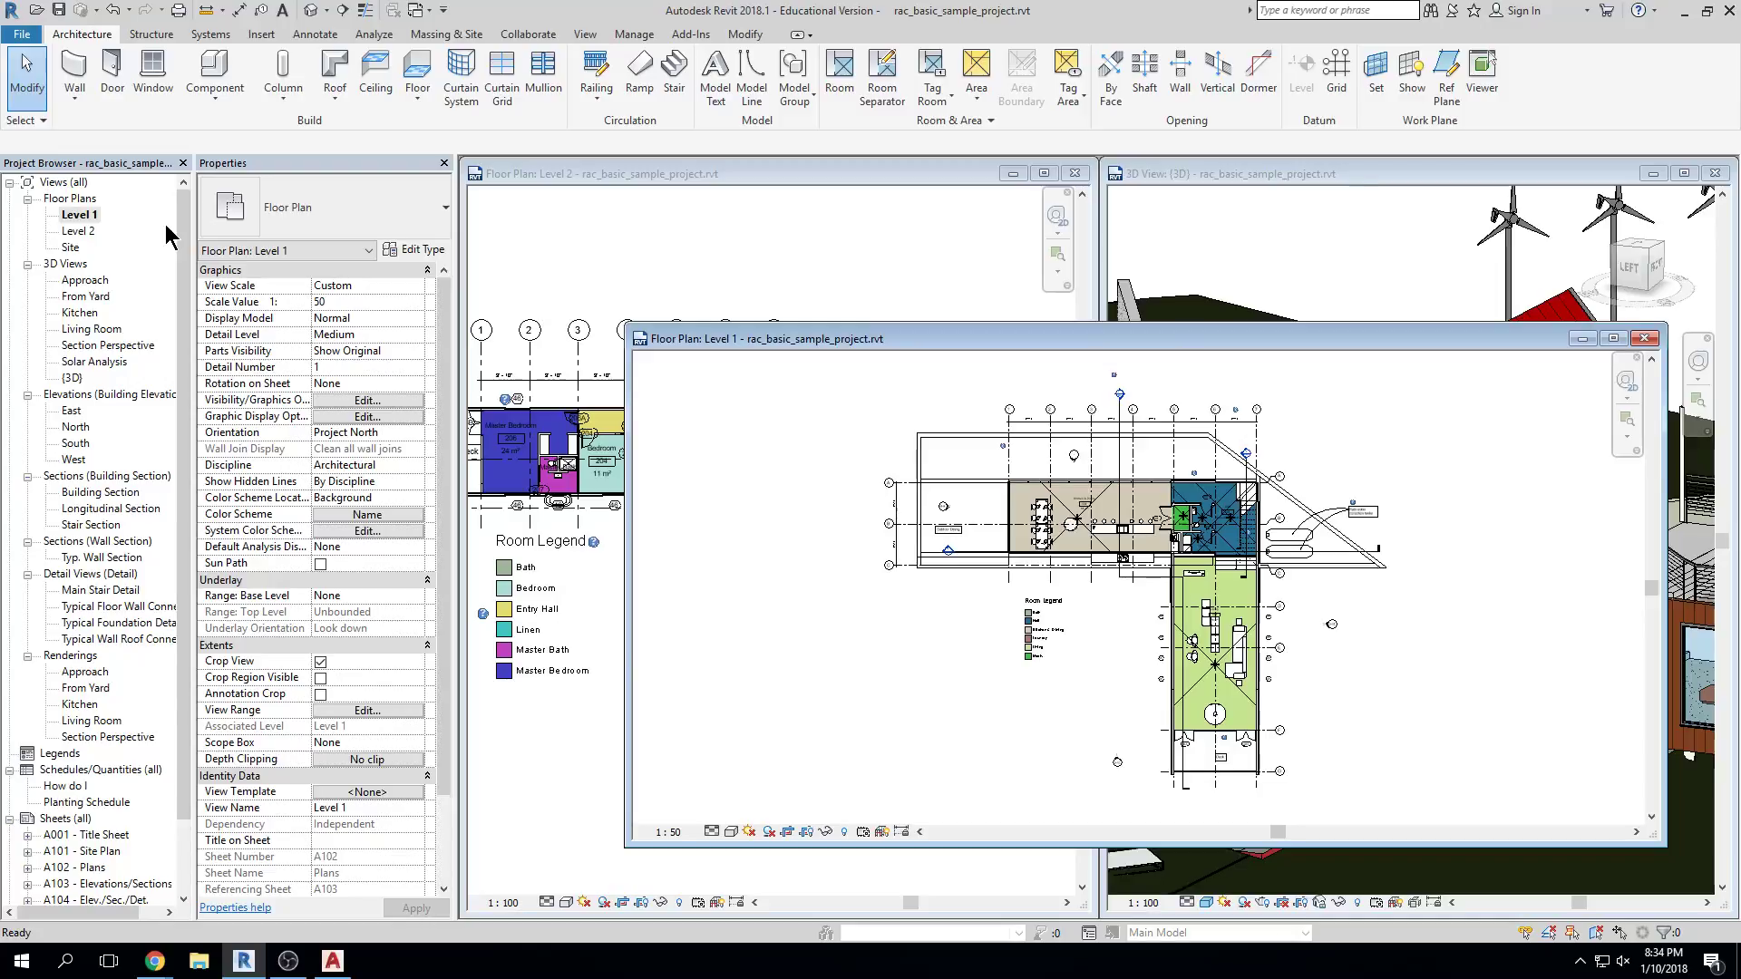
{"action": "double_click", "coordinate": [932, 343]}
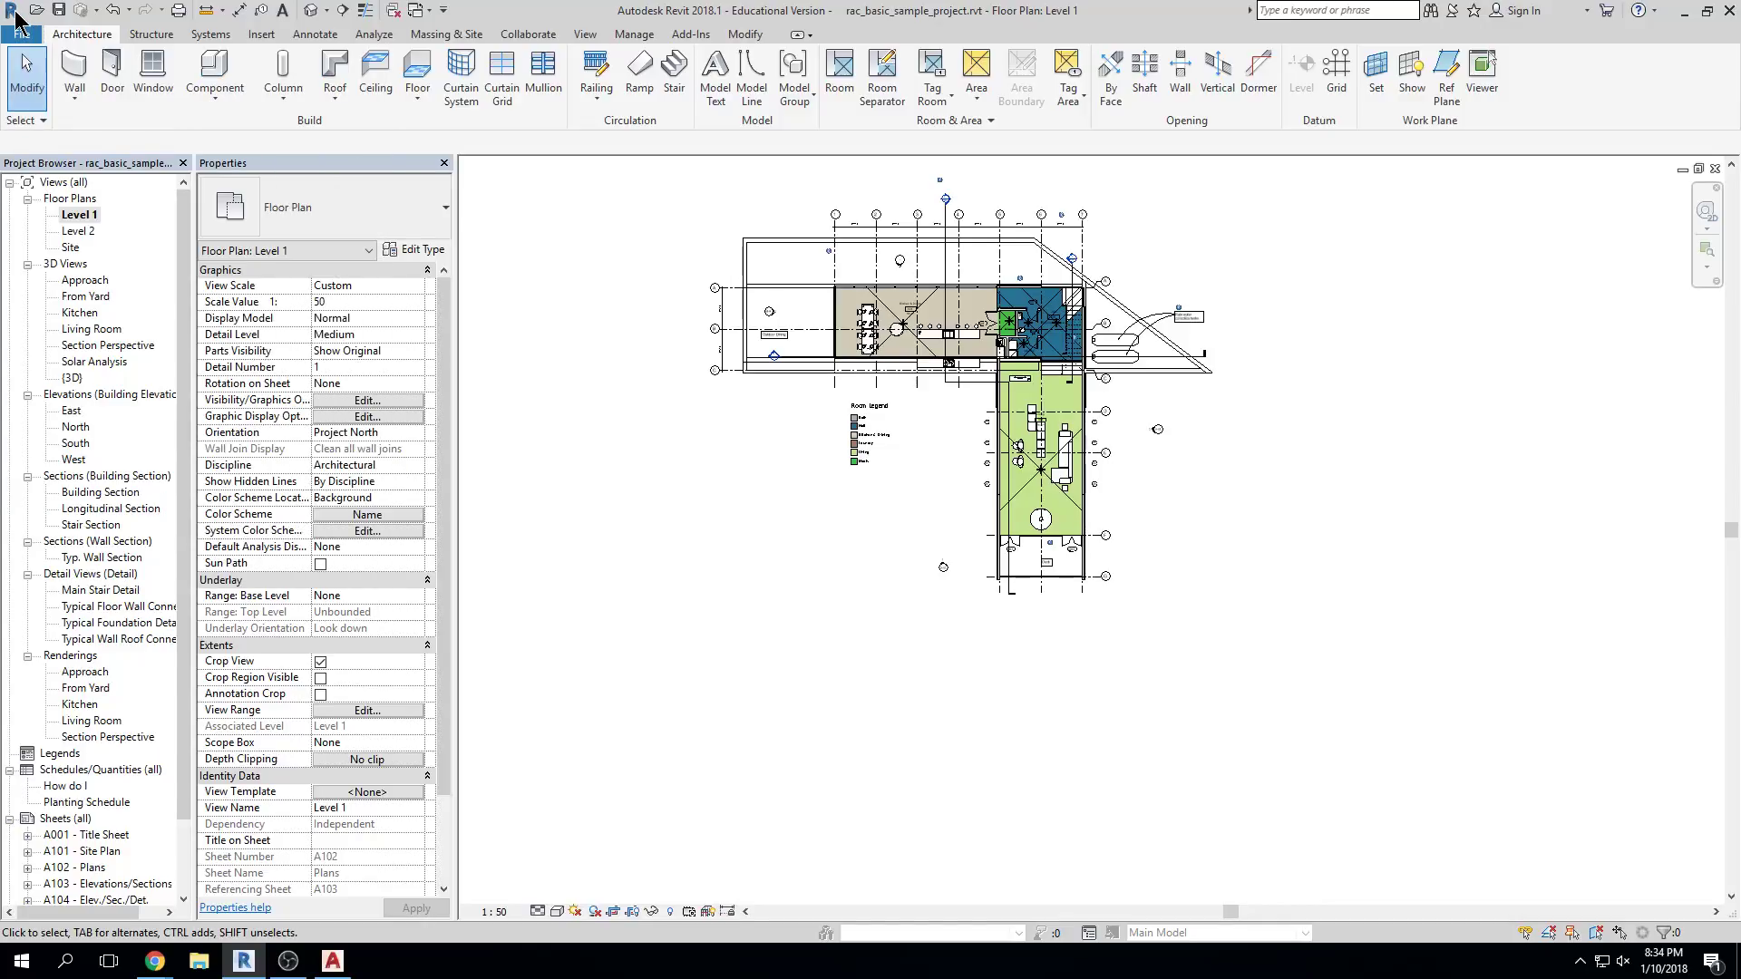
Export the Level 1 plan to the Desktop as a DWG file, then minimize Revit
{"action": "left_click", "coordinate": [14, 14]}
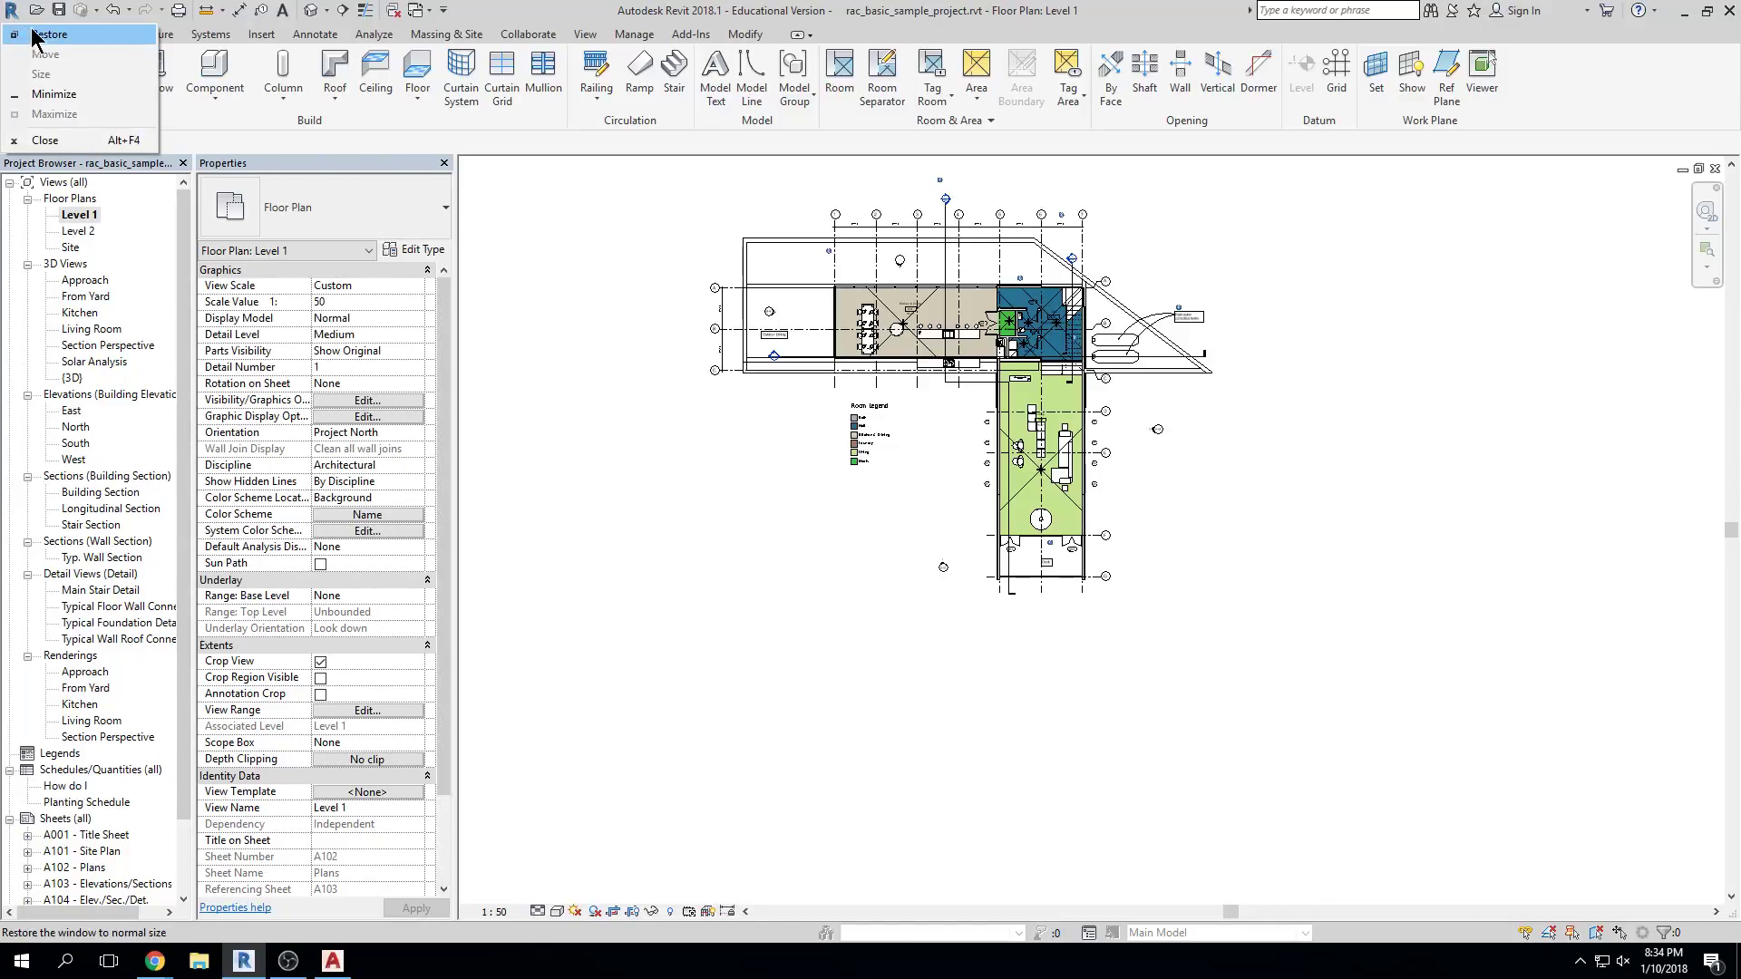
{"action": "key", "text": "Escape"}
{"action": "left_click", "coordinate": [22, 34]}
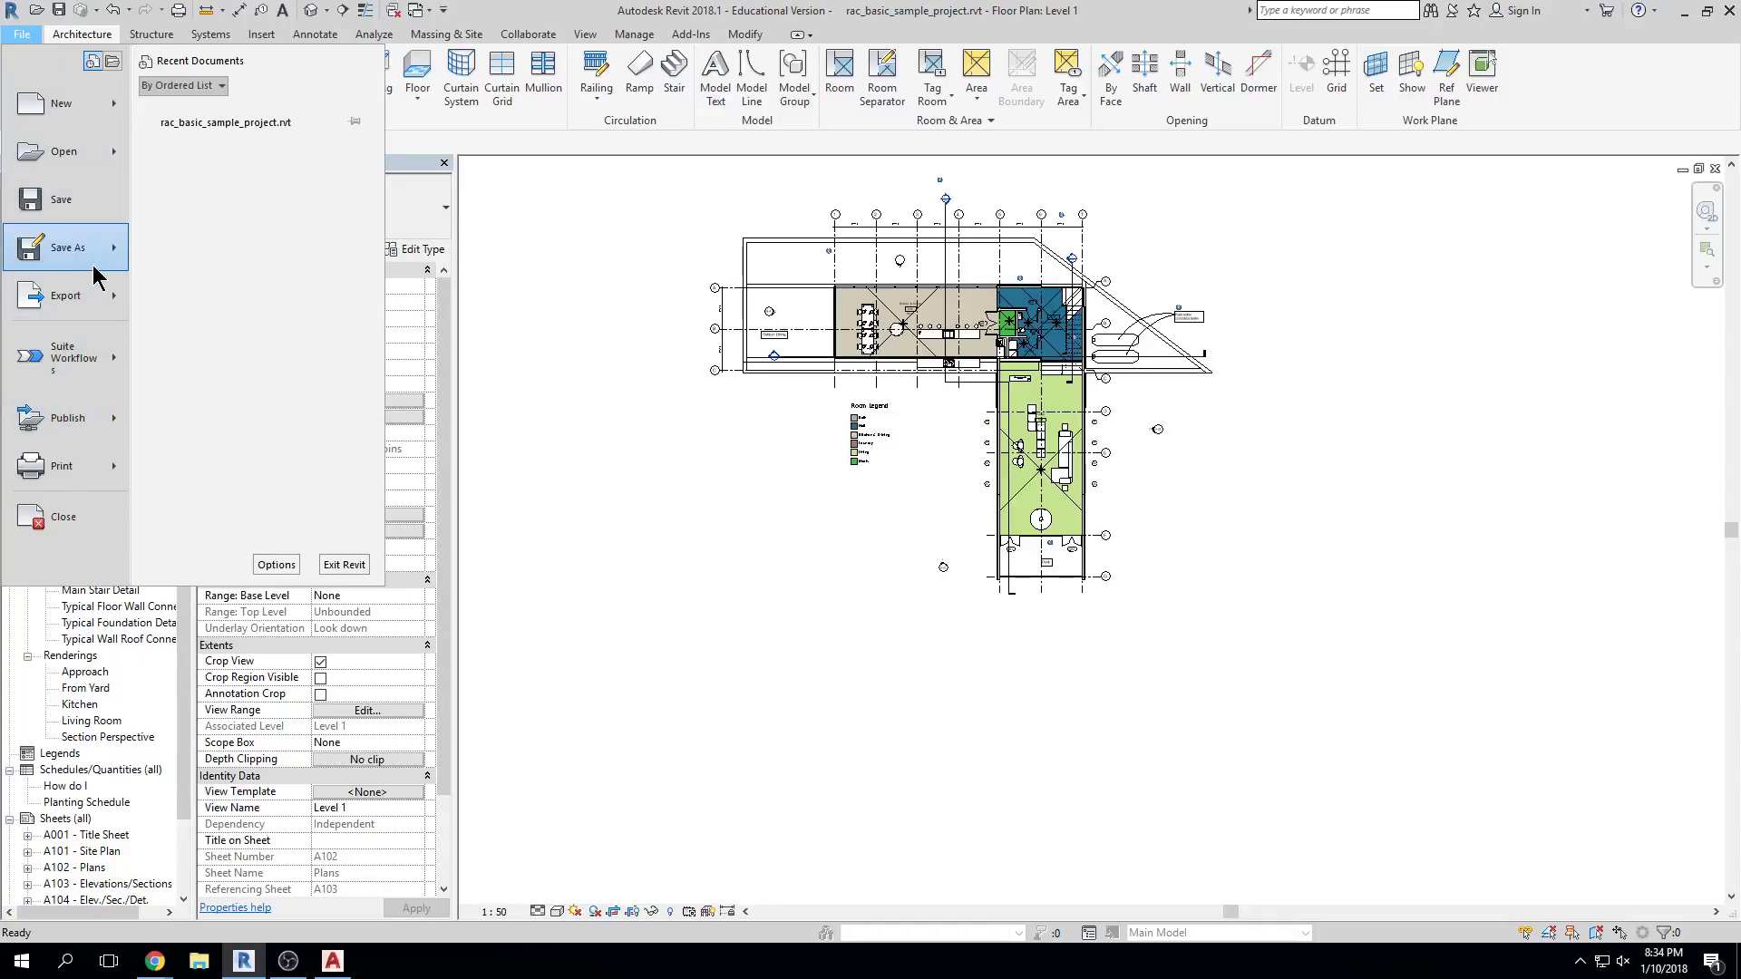
{"action": "mouse_move", "coordinate": [107, 302]}
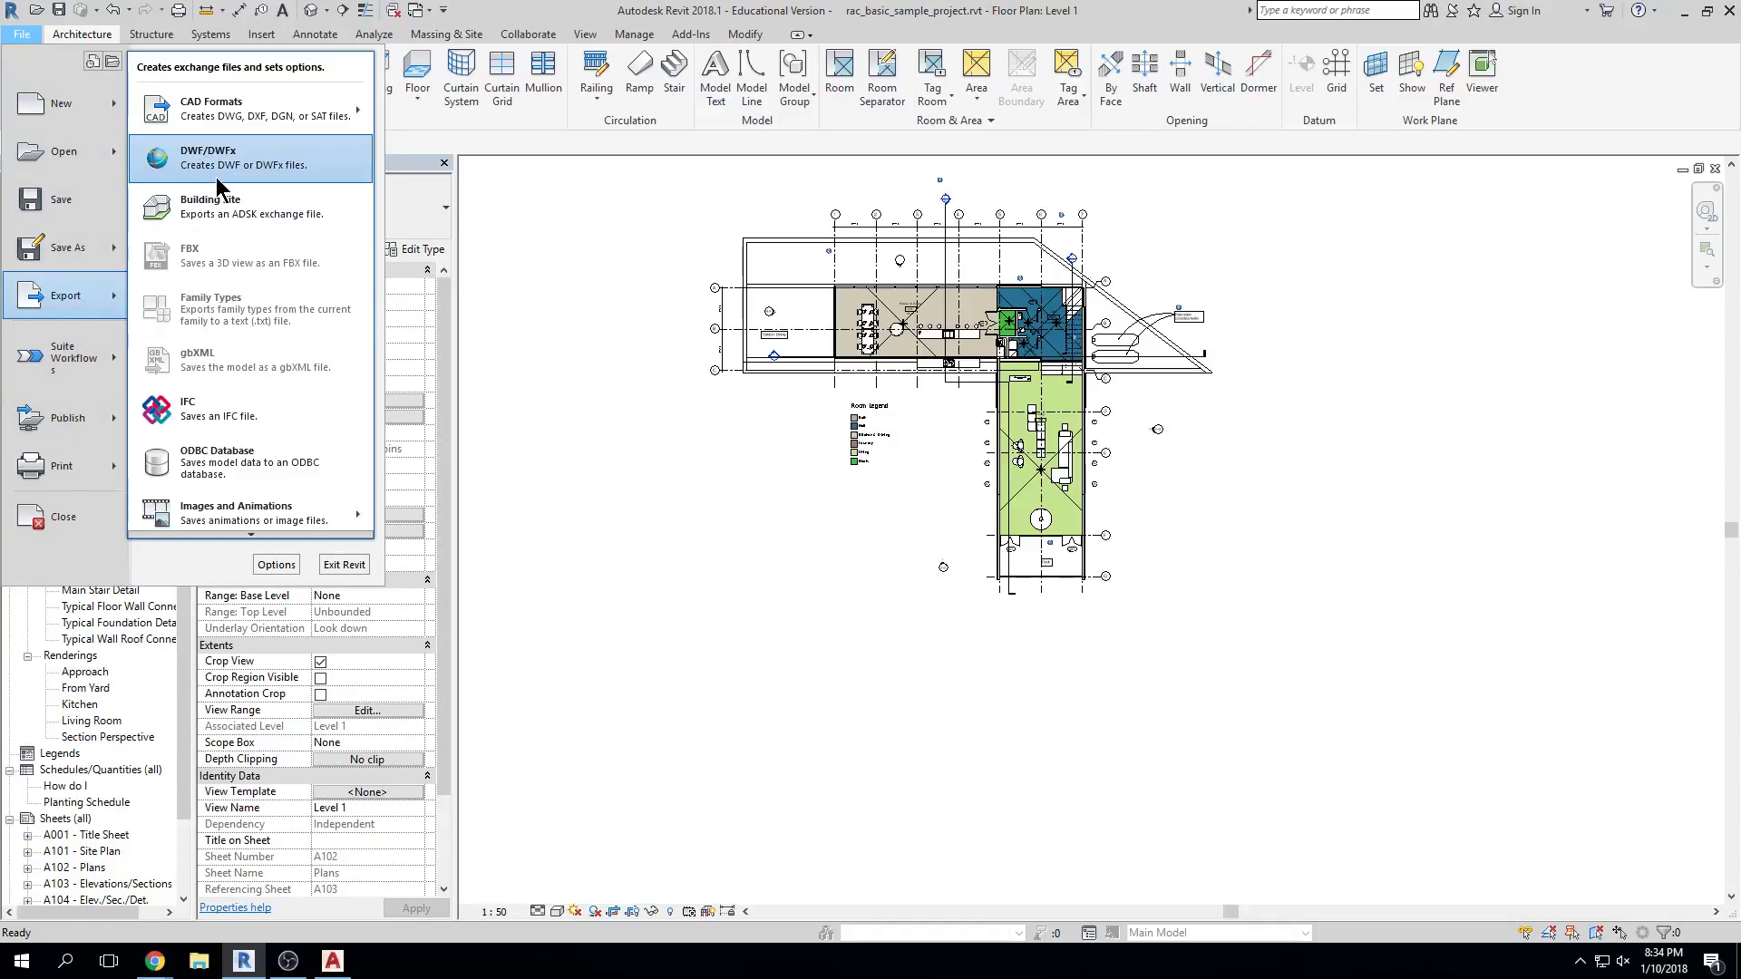
{"action": "mouse_move", "coordinate": [223, 127]}
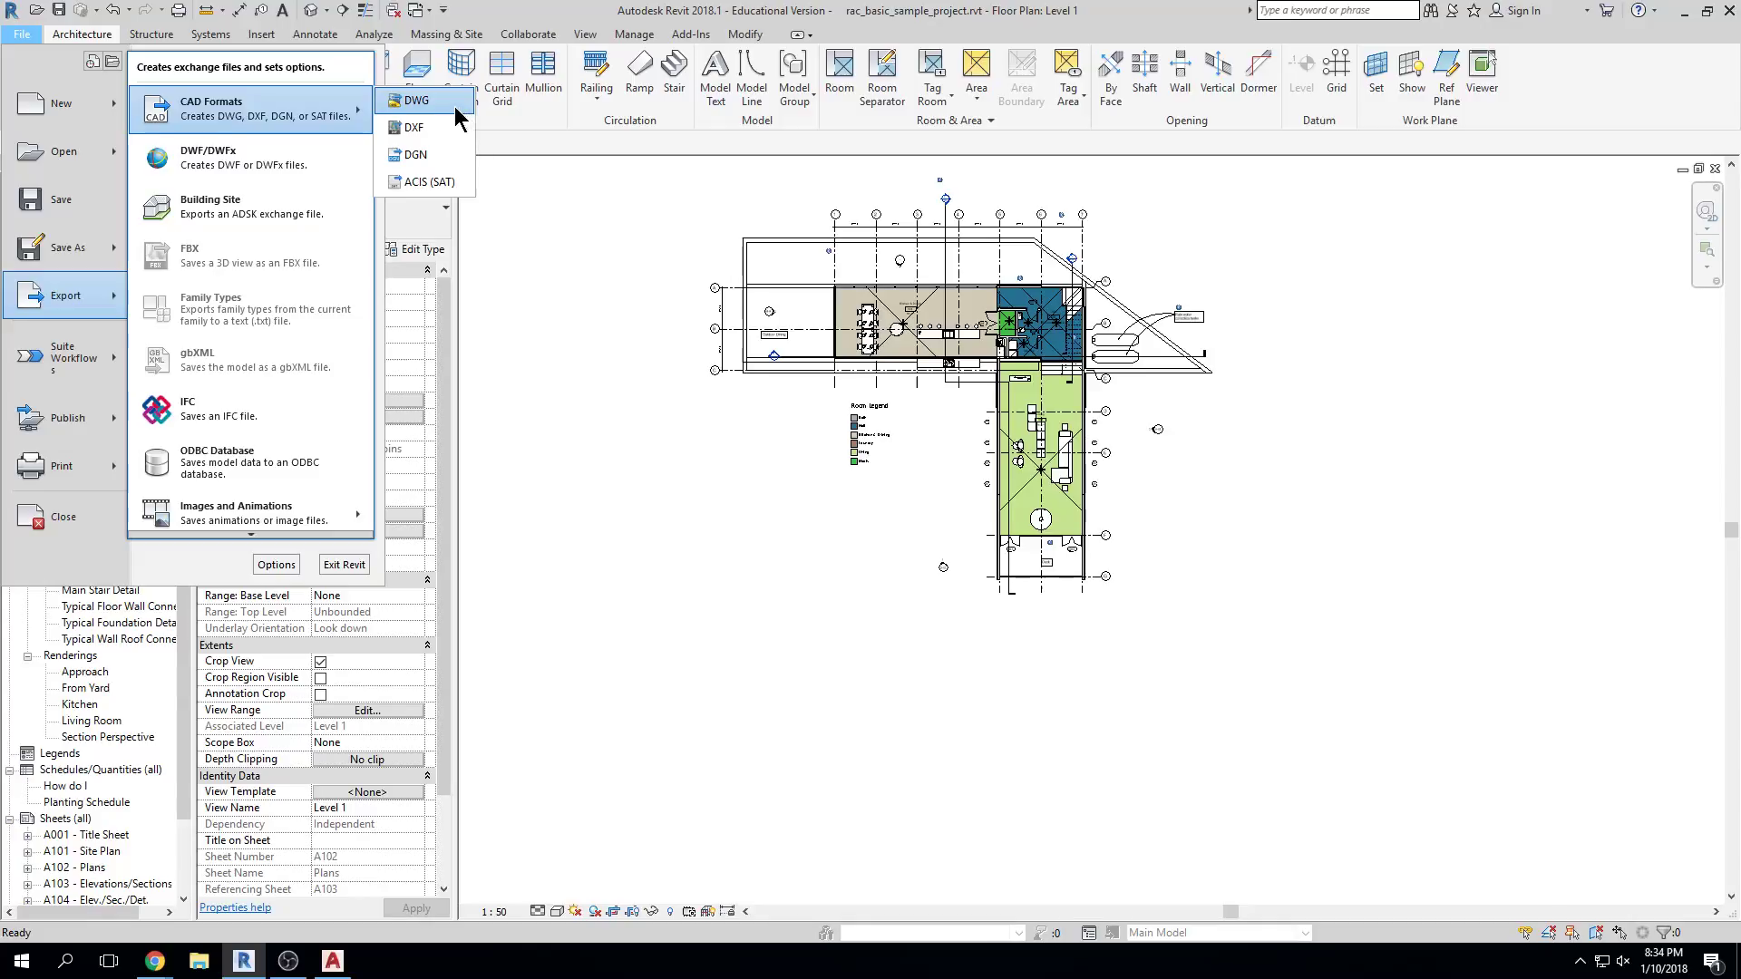
{"action": "left_click", "coordinate": [462, 118]}
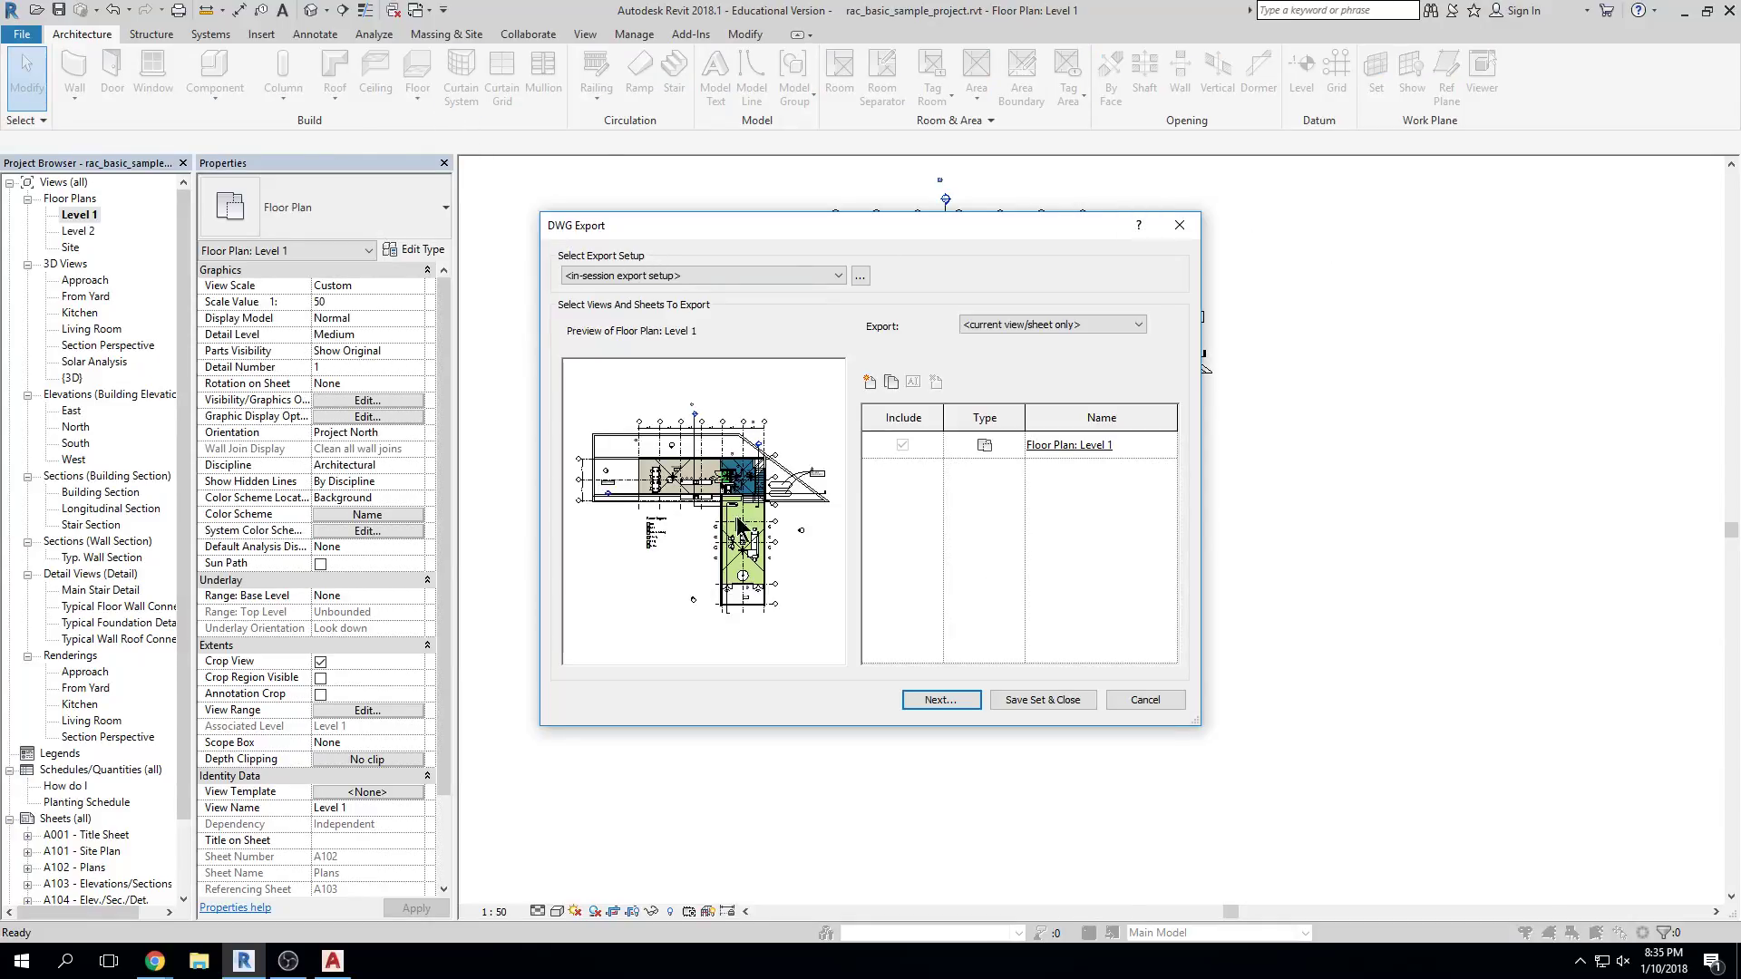
{"action": "left_click", "coordinate": [941, 700]}
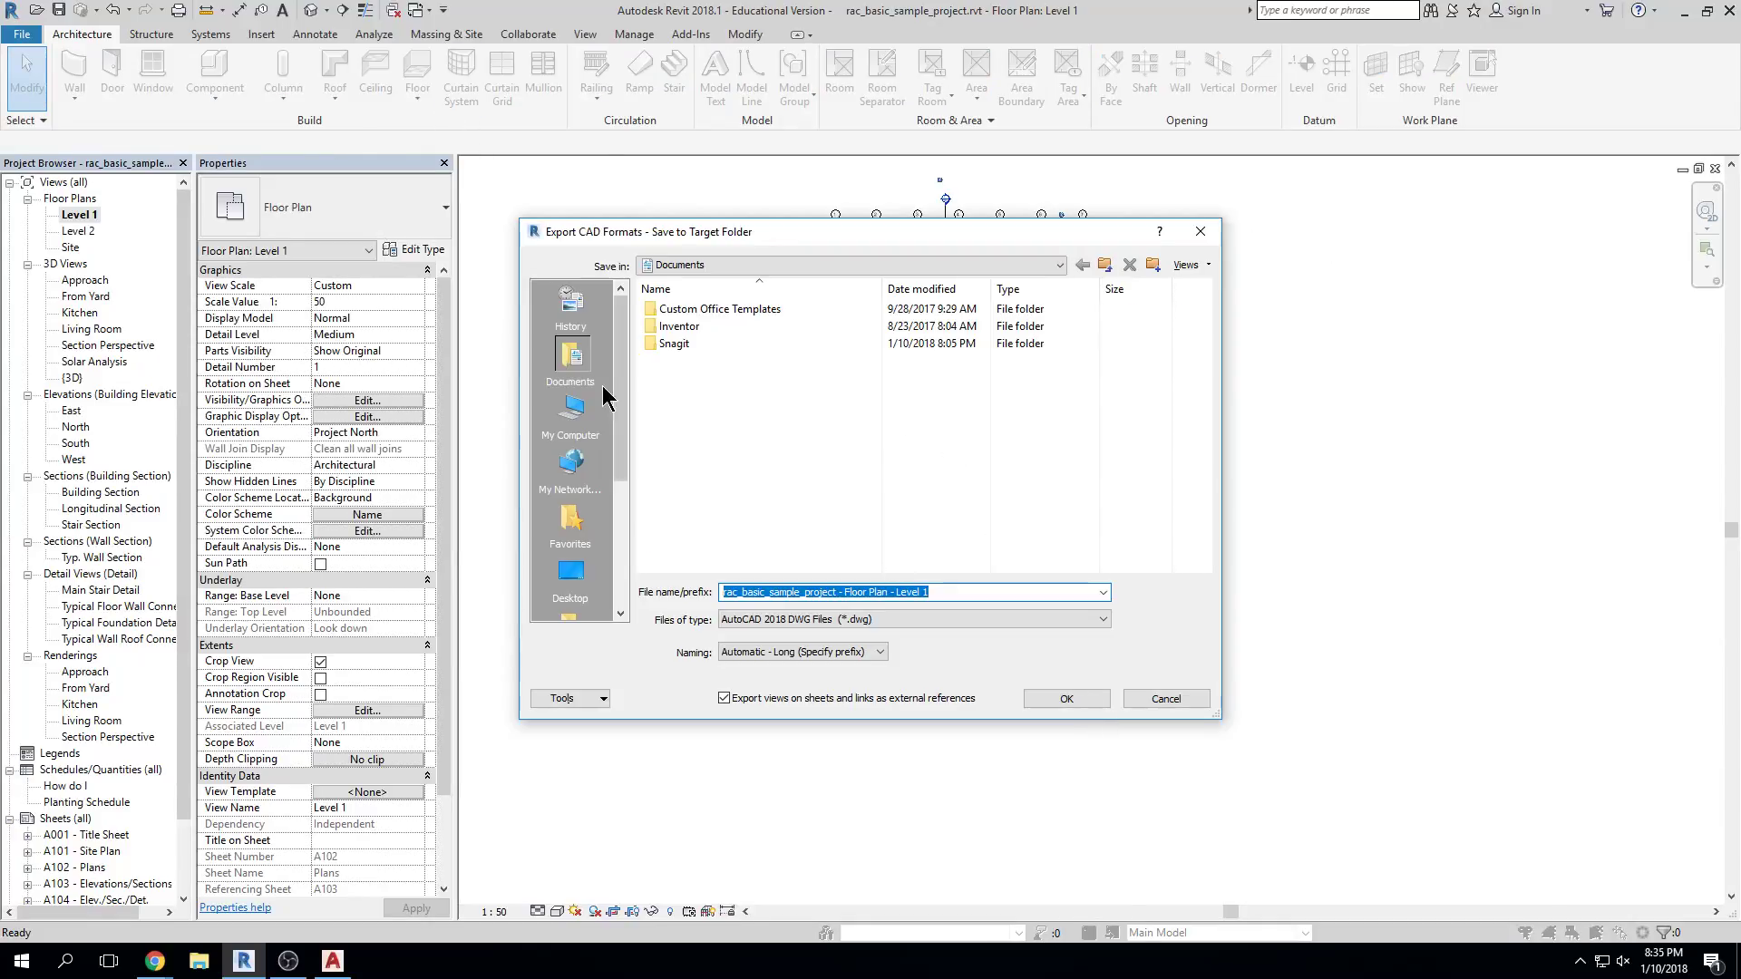
{"action": "left_click", "coordinate": [572, 573]}
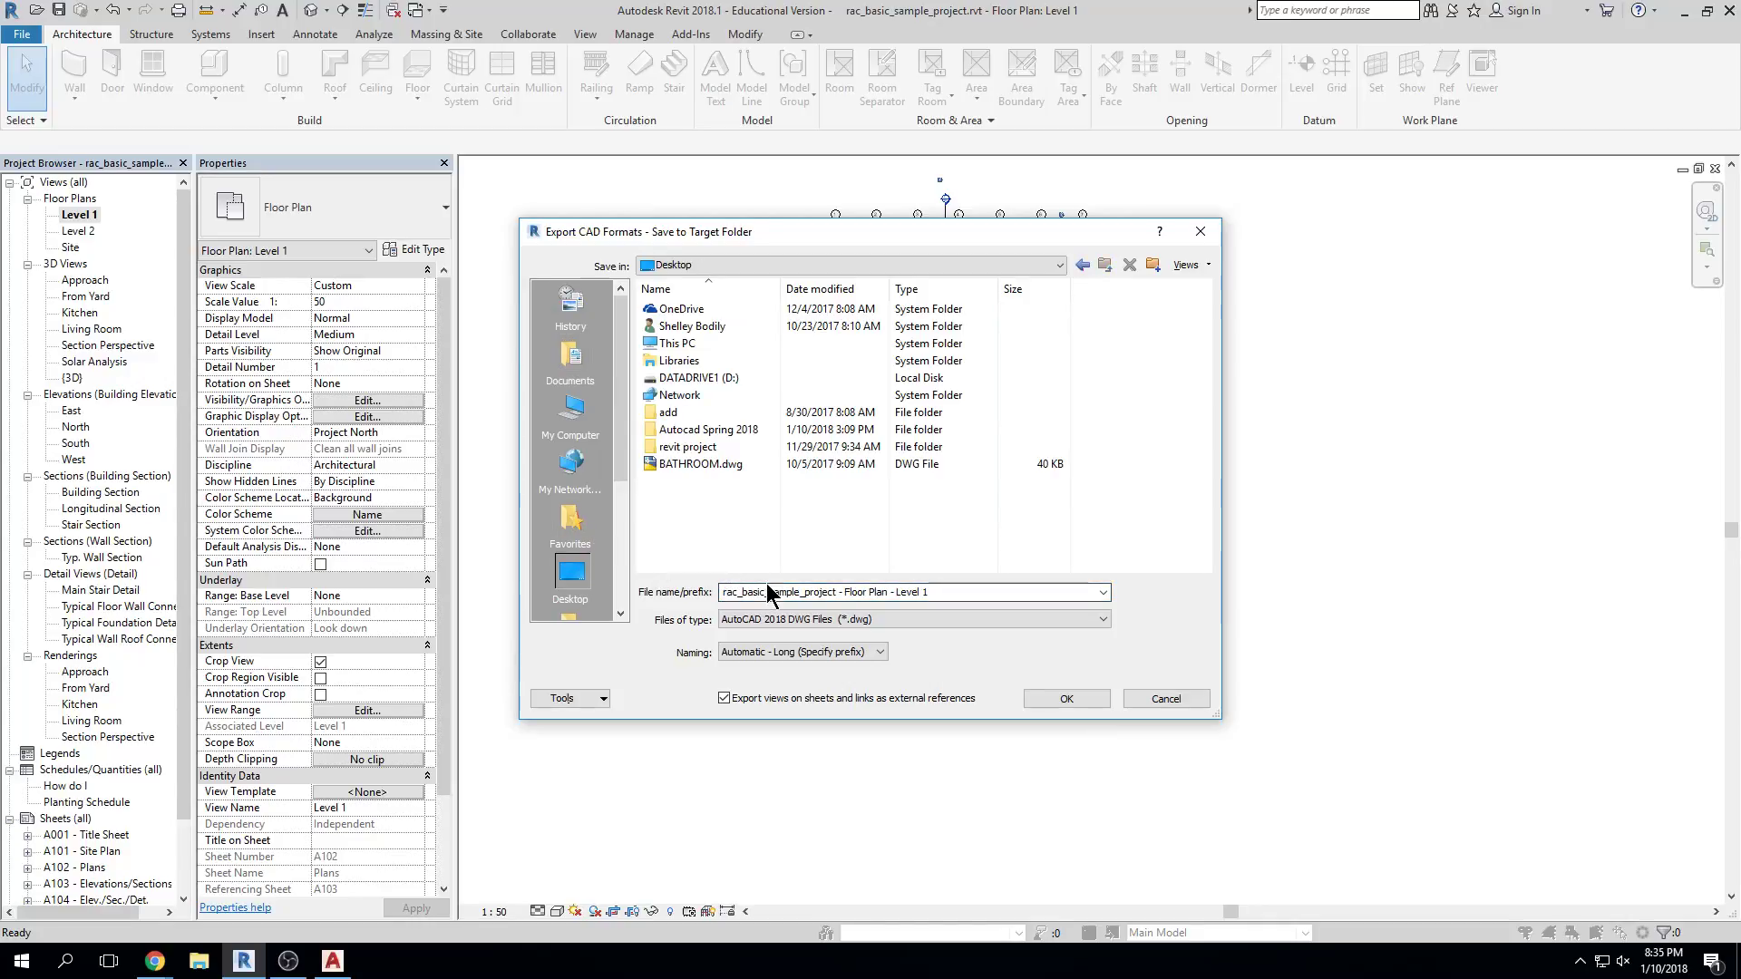
{"action": "left_click", "coordinate": [1043, 703]}
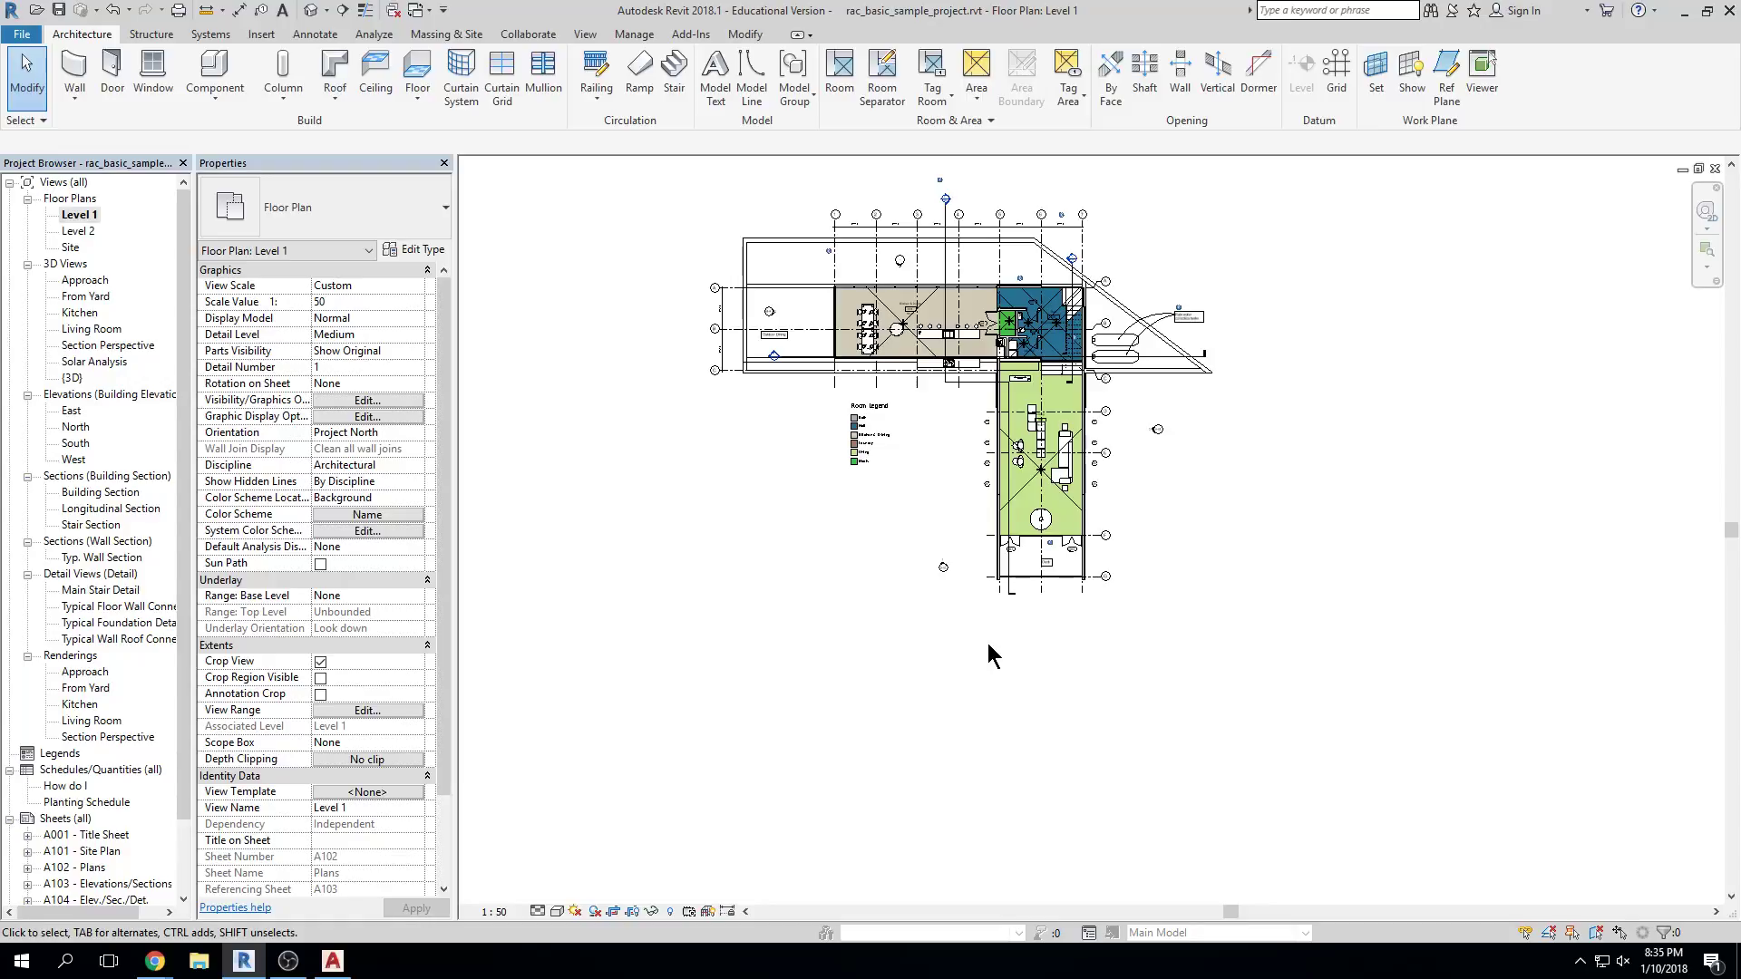
{"action": "left_click", "coordinate": [1682, 11]}
Open the exported plan in AutoCAD 2018, zoom in on the Hall and stairs, then minimize it
{"action": "double_click", "coordinate": [999, 317]}
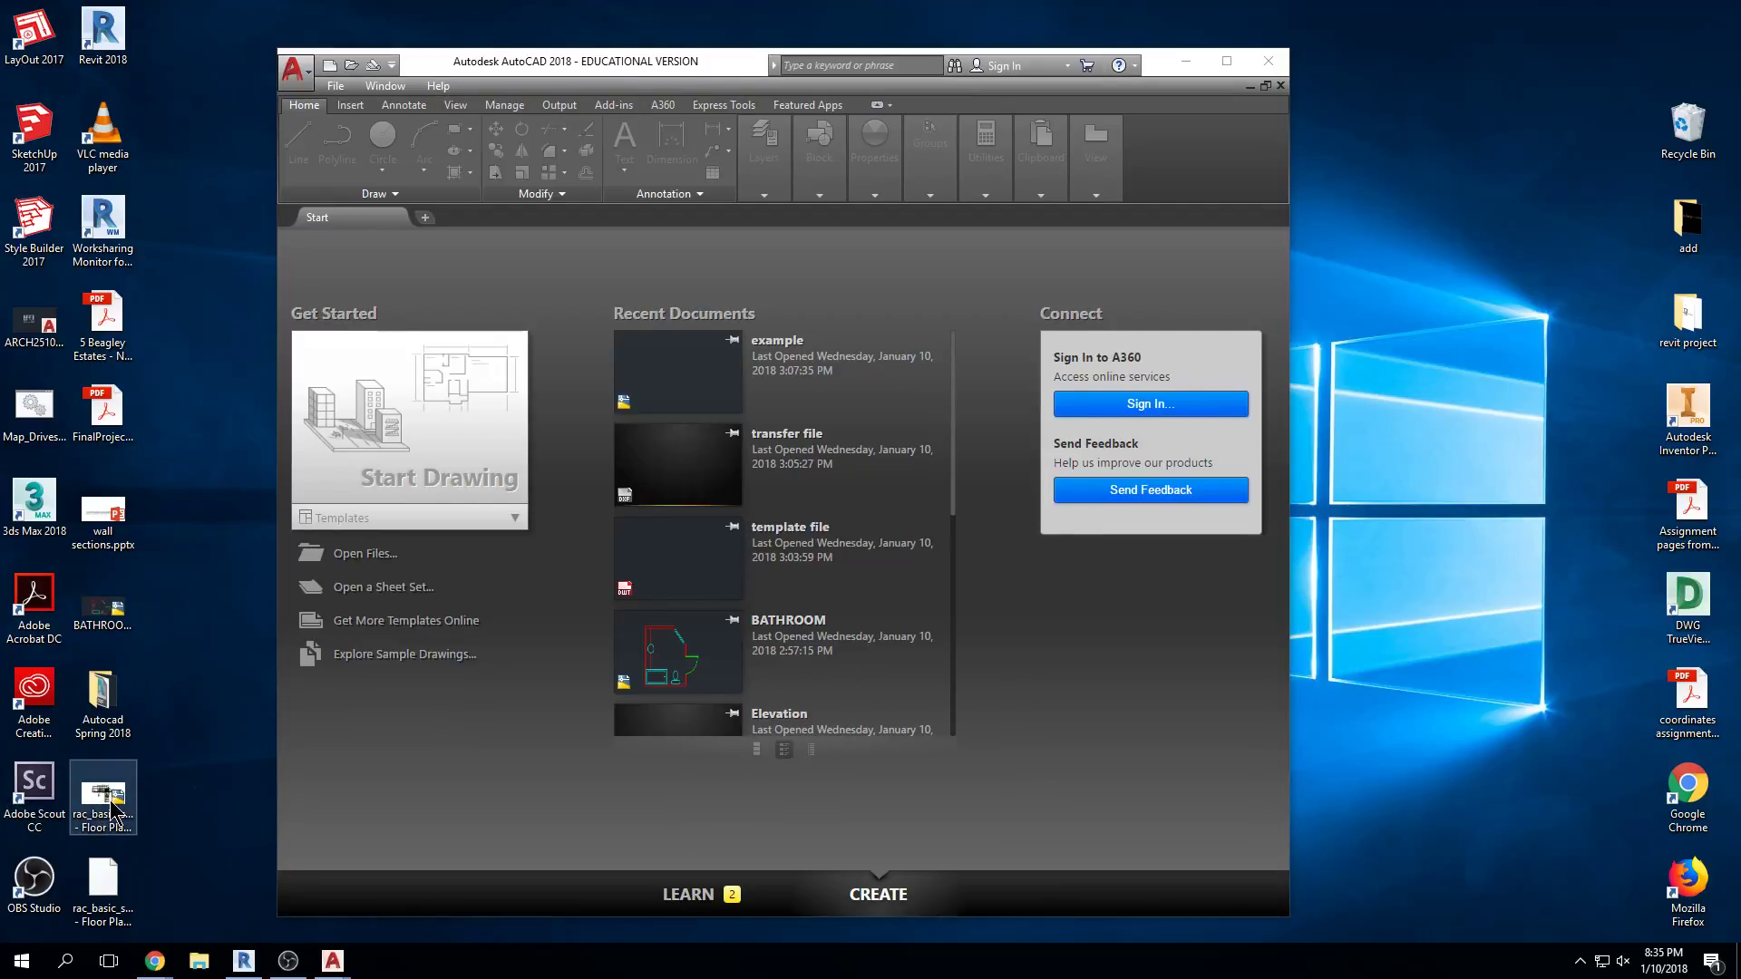
{"action": "scroll", "coordinate": [1142, 590], "scroll_direction": "down", "scroll_amount": 3}
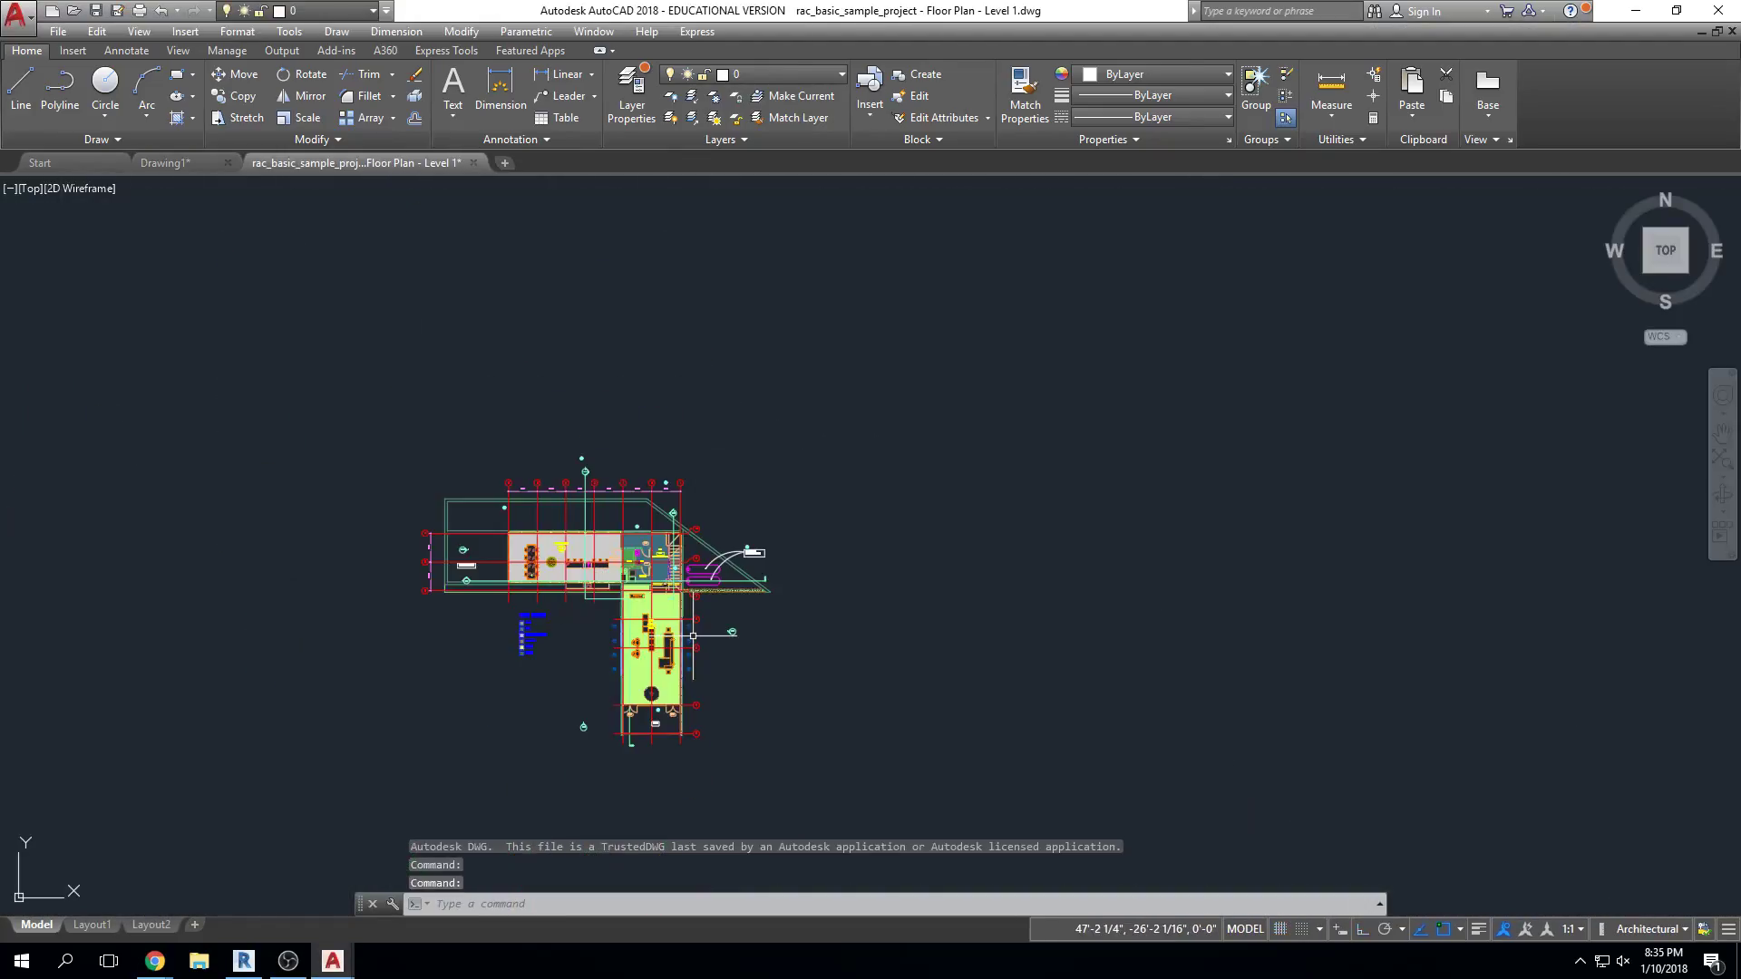
{"action": "scroll", "coordinate": [1024, 568], "scroll_direction": "up", "scroll_amount": 2}
{"action": "middle_click_drag", "start_coordinate": [998, 580], "coordinate": [1023, 568]}
{"action": "scroll", "coordinate": [827, 610], "scroll_direction": "up", "scroll_amount": 4}
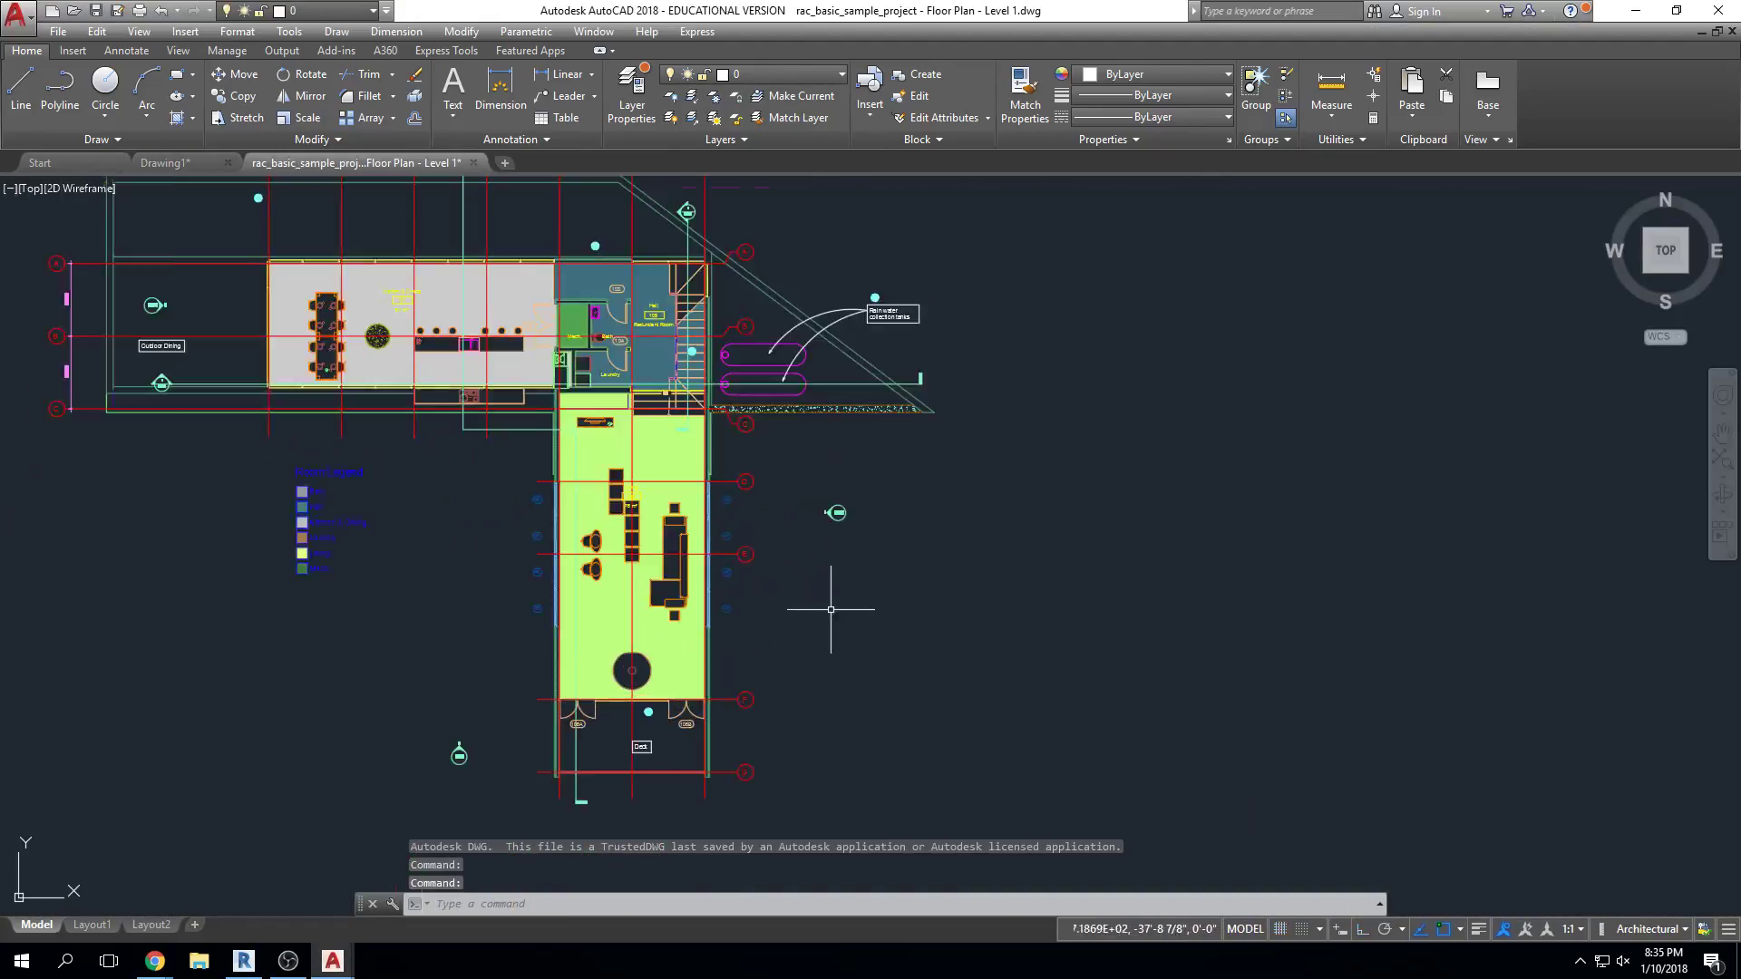
{"action": "left_click", "coordinate": [728, 665]}
{"action": "key", "text": "Escape"}
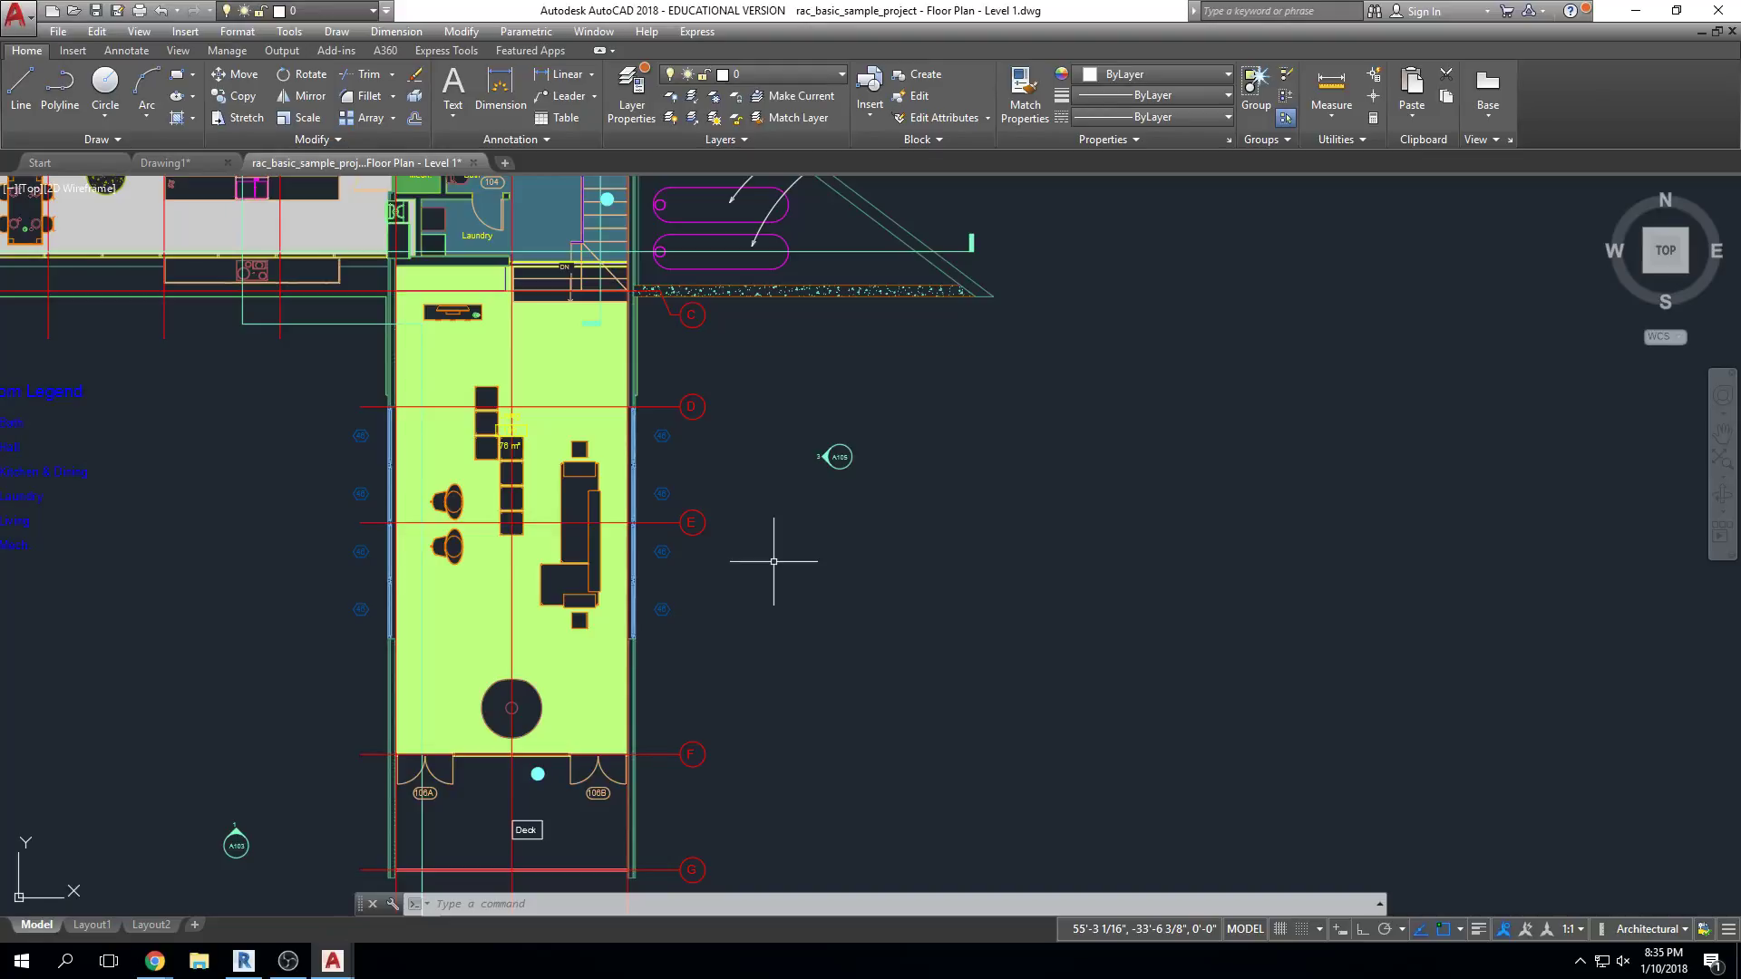
{"action": "scroll", "coordinate": [900, 457], "scroll_direction": "up", "scroll_amount": 8}
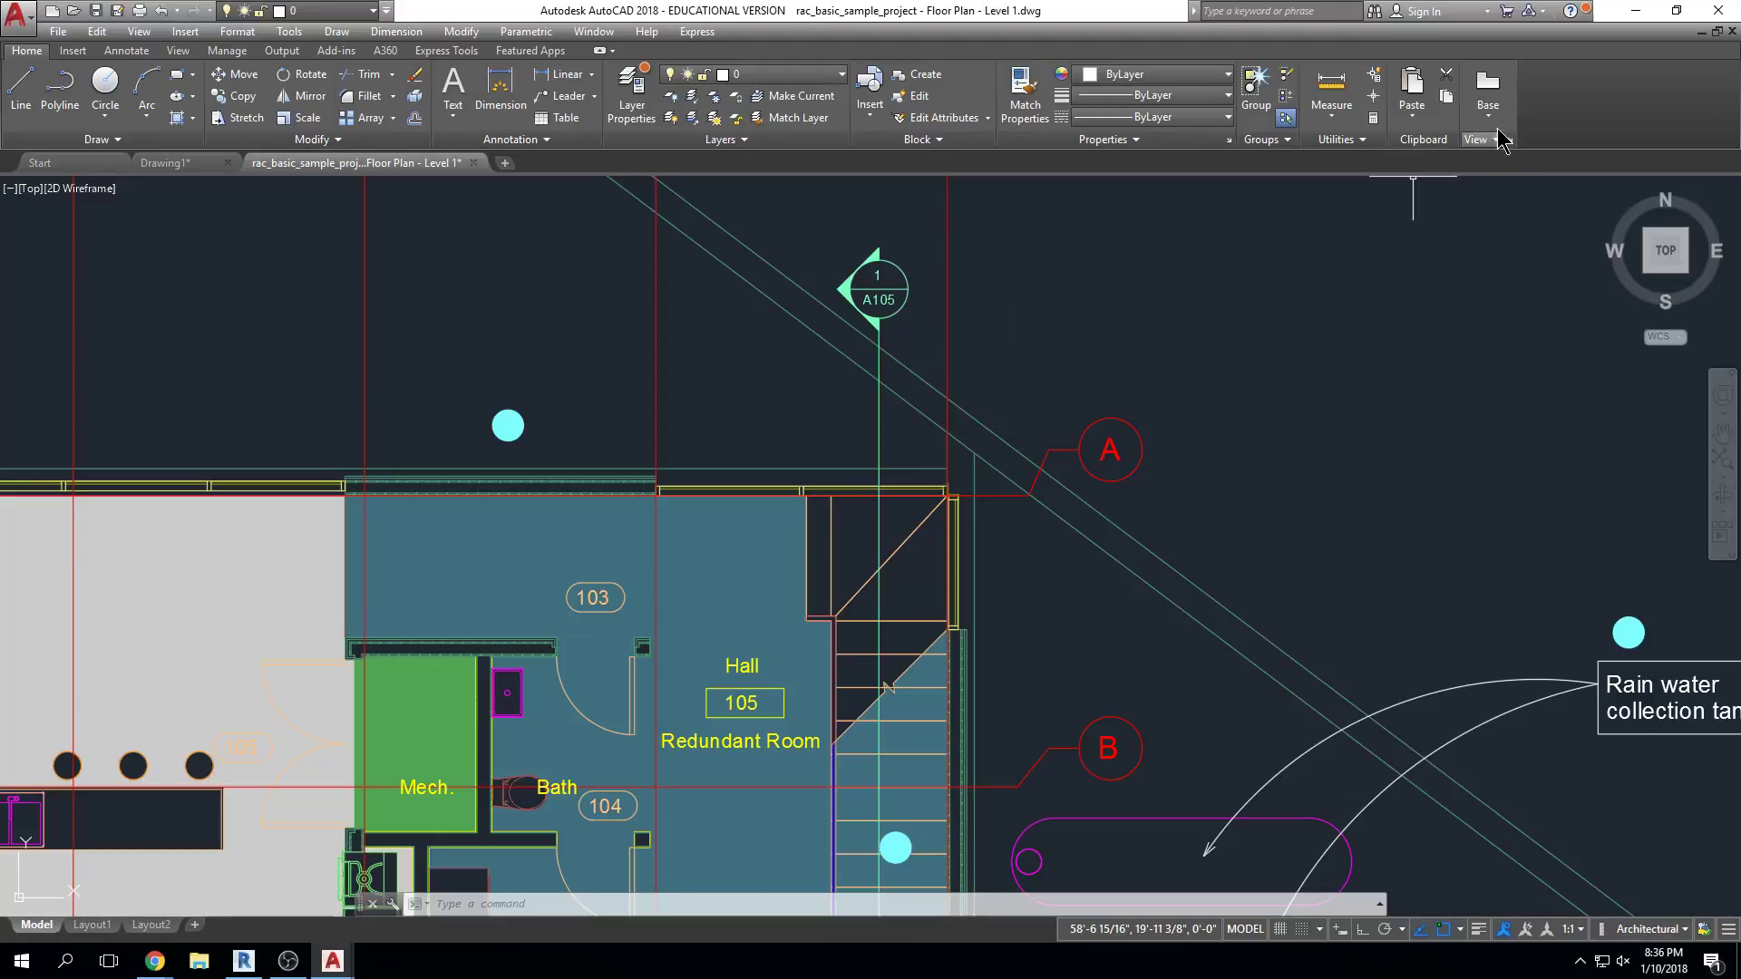
{"action": "left_click", "coordinate": [1727, 11]}
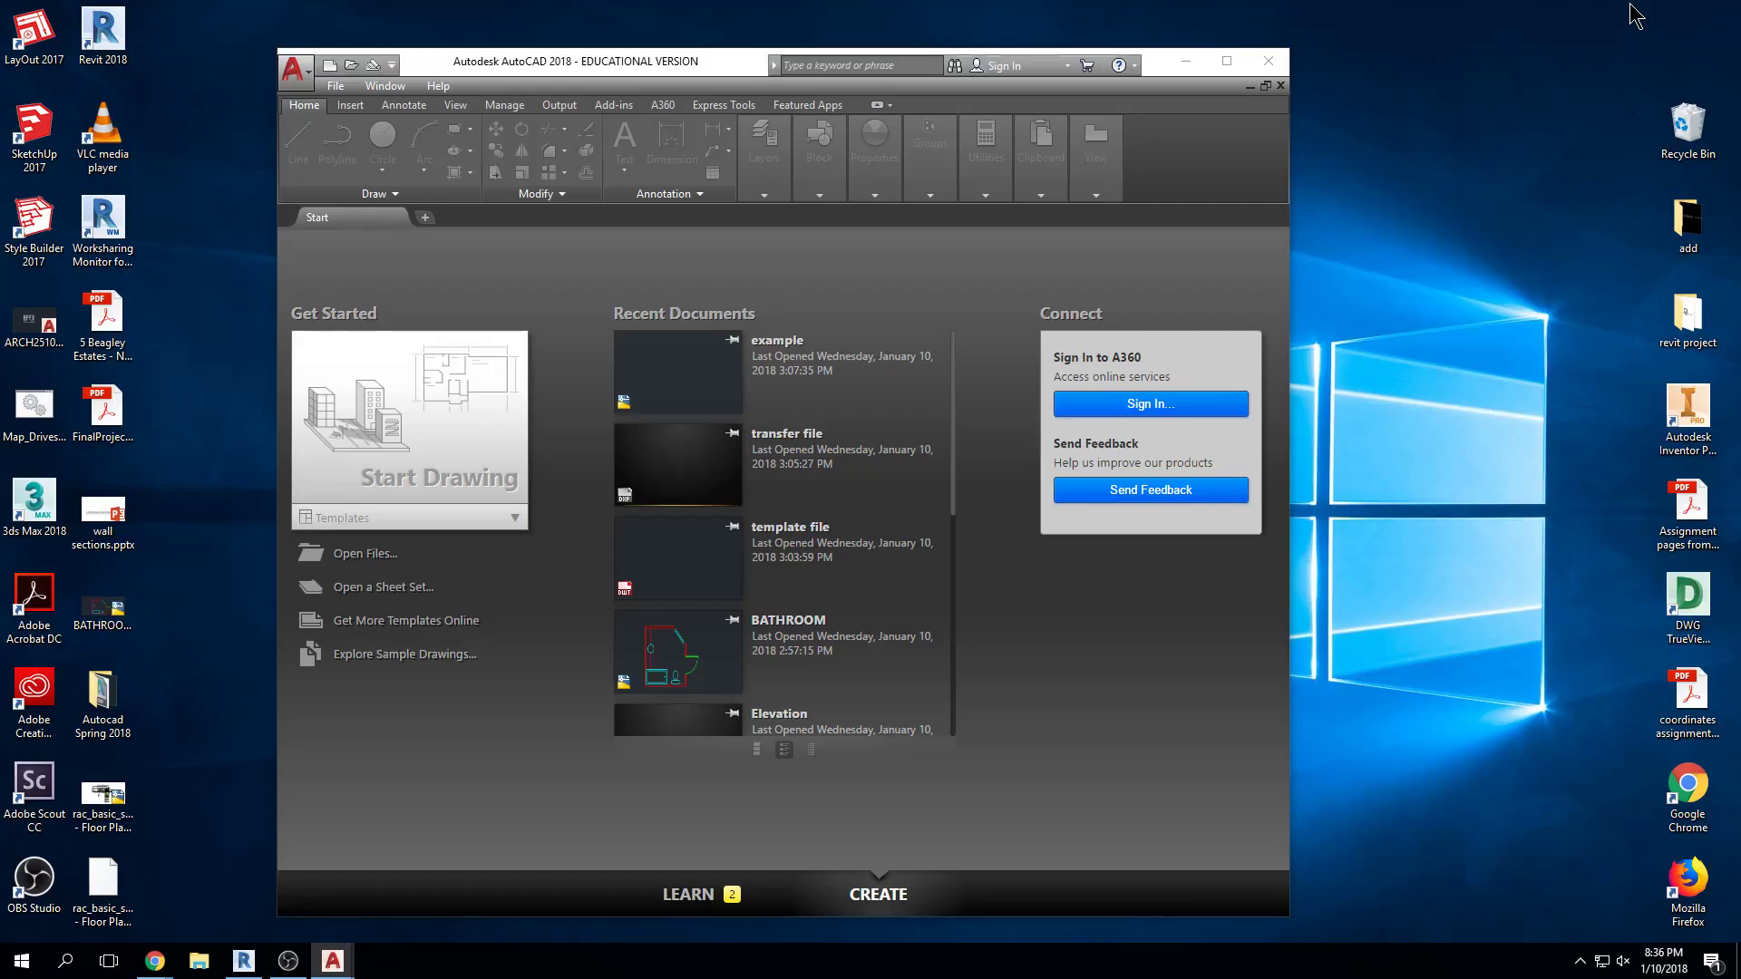
In Revit, zoom to a wall junction near Mech. and Bath, and turn on Thin Lines (TL)
{"action": "left_click", "coordinate": [1181, 65]}
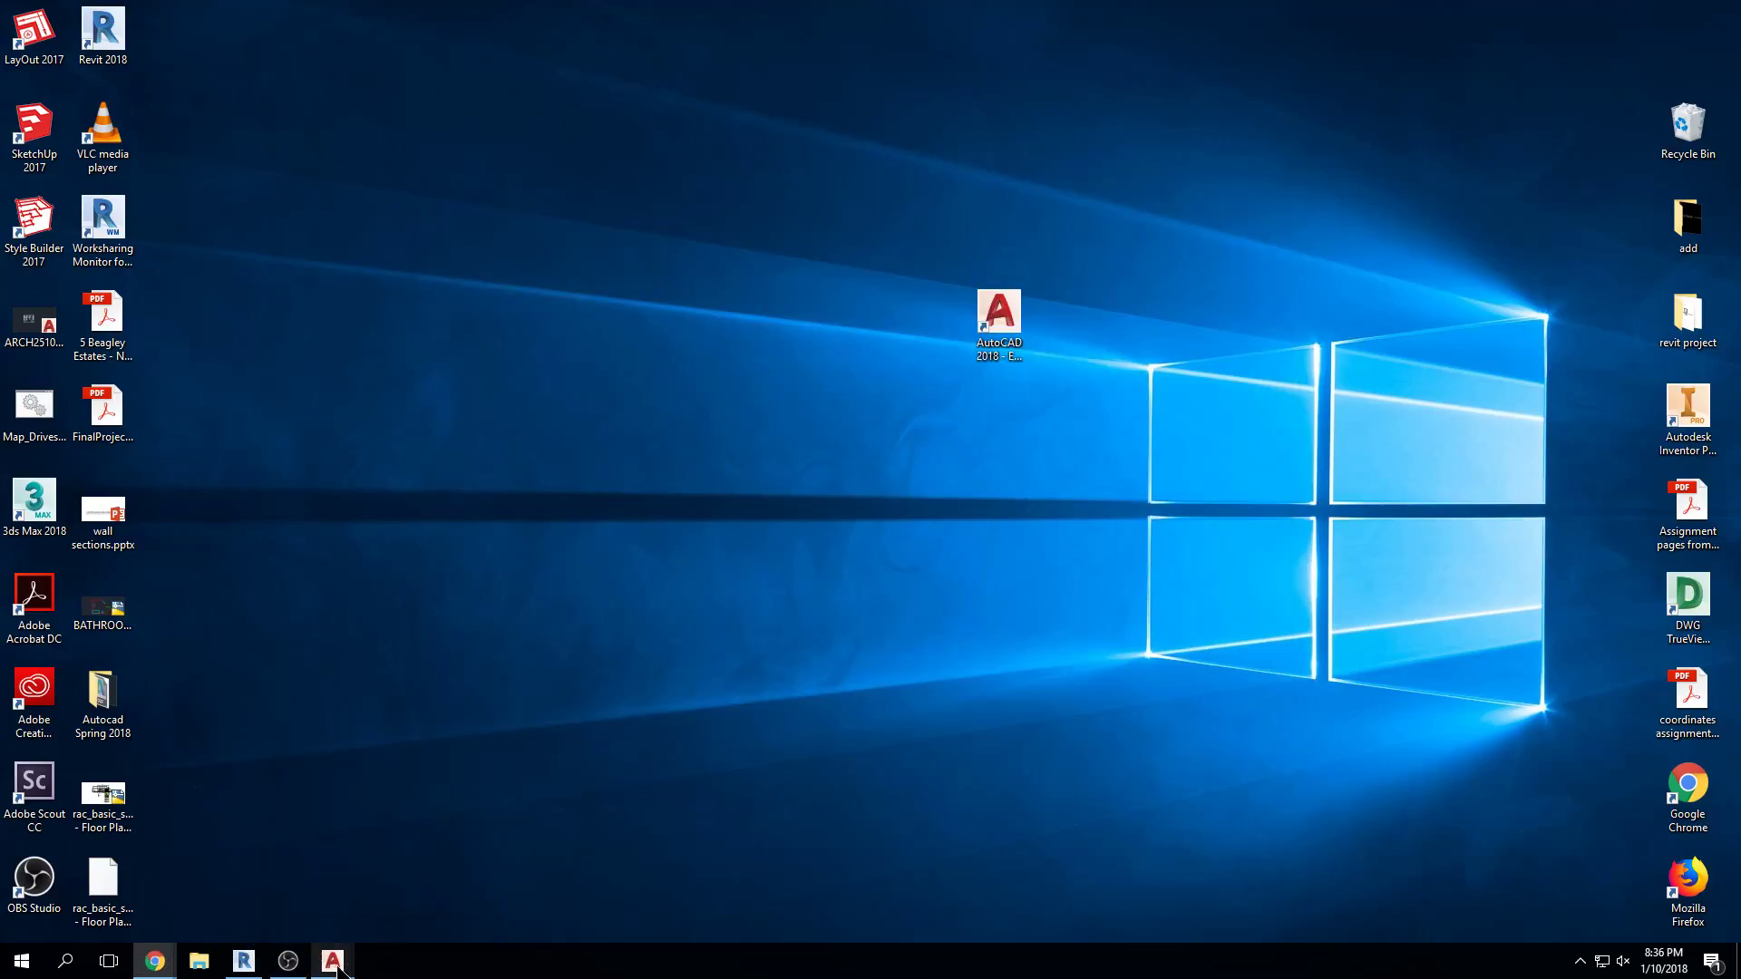
{"action": "left_click", "coordinate": [243, 961]}
{"action": "scroll", "coordinate": [884, 241], "scroll_direction": "up", "scroll_amount": 10}
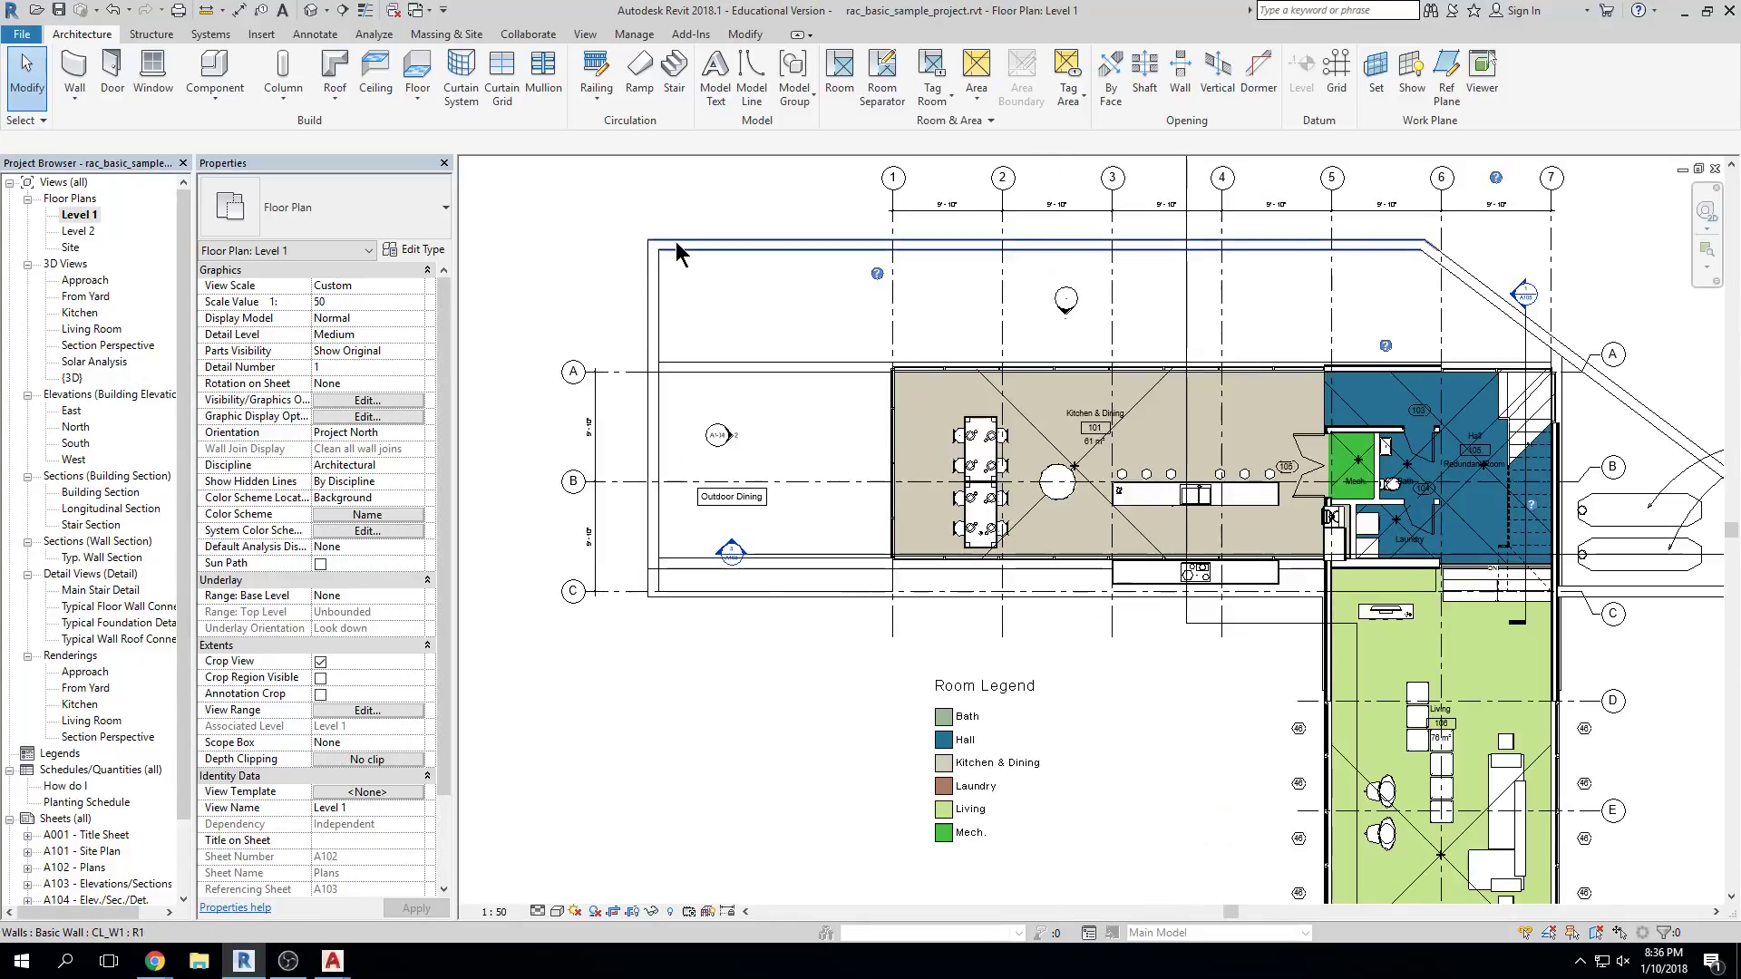
{"action": "middle_click_drag", "start_coordinate": [943, 429], "coordinate": [562, 435]}
{"action": "scroll", "coordinate": [983, 314], "scroll_direction": "up", "scroll_amount": 6}
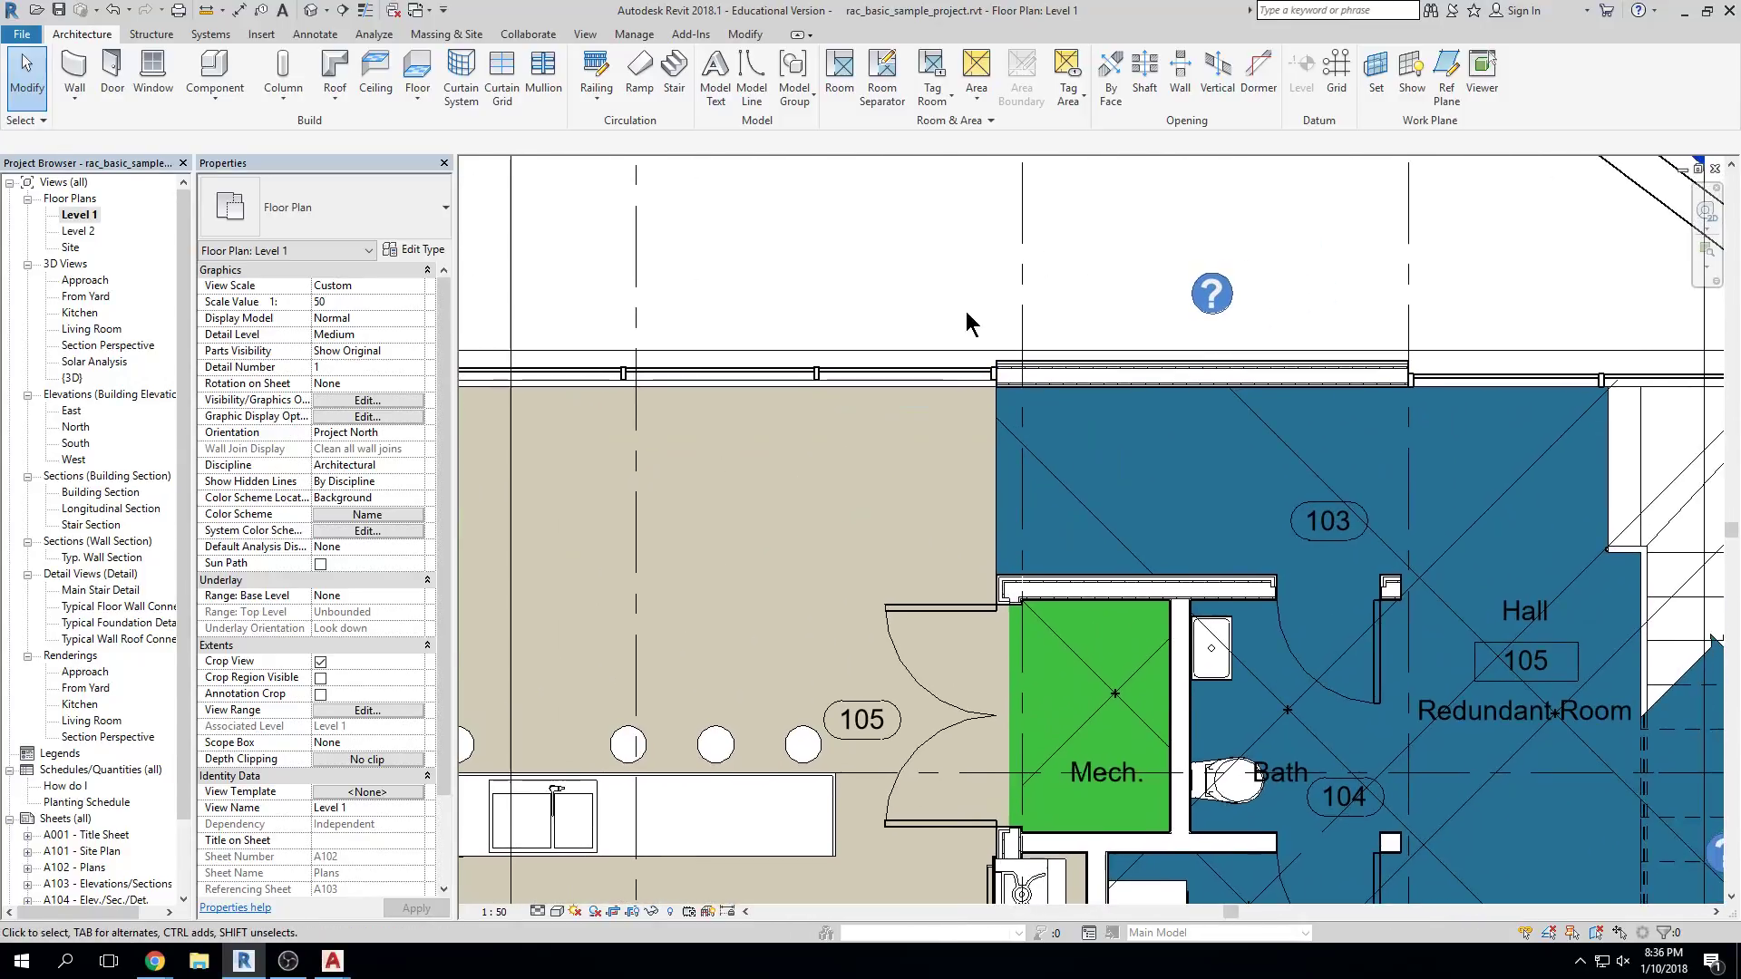
{"action": "middle_click_drag", "start_coordinate": [1222, 307], "coordinate": [1097, 279]}
{"action": "scroll", "coordinate": [1098, 279], "scroll_direction": "up", "scroll_amount": 2}
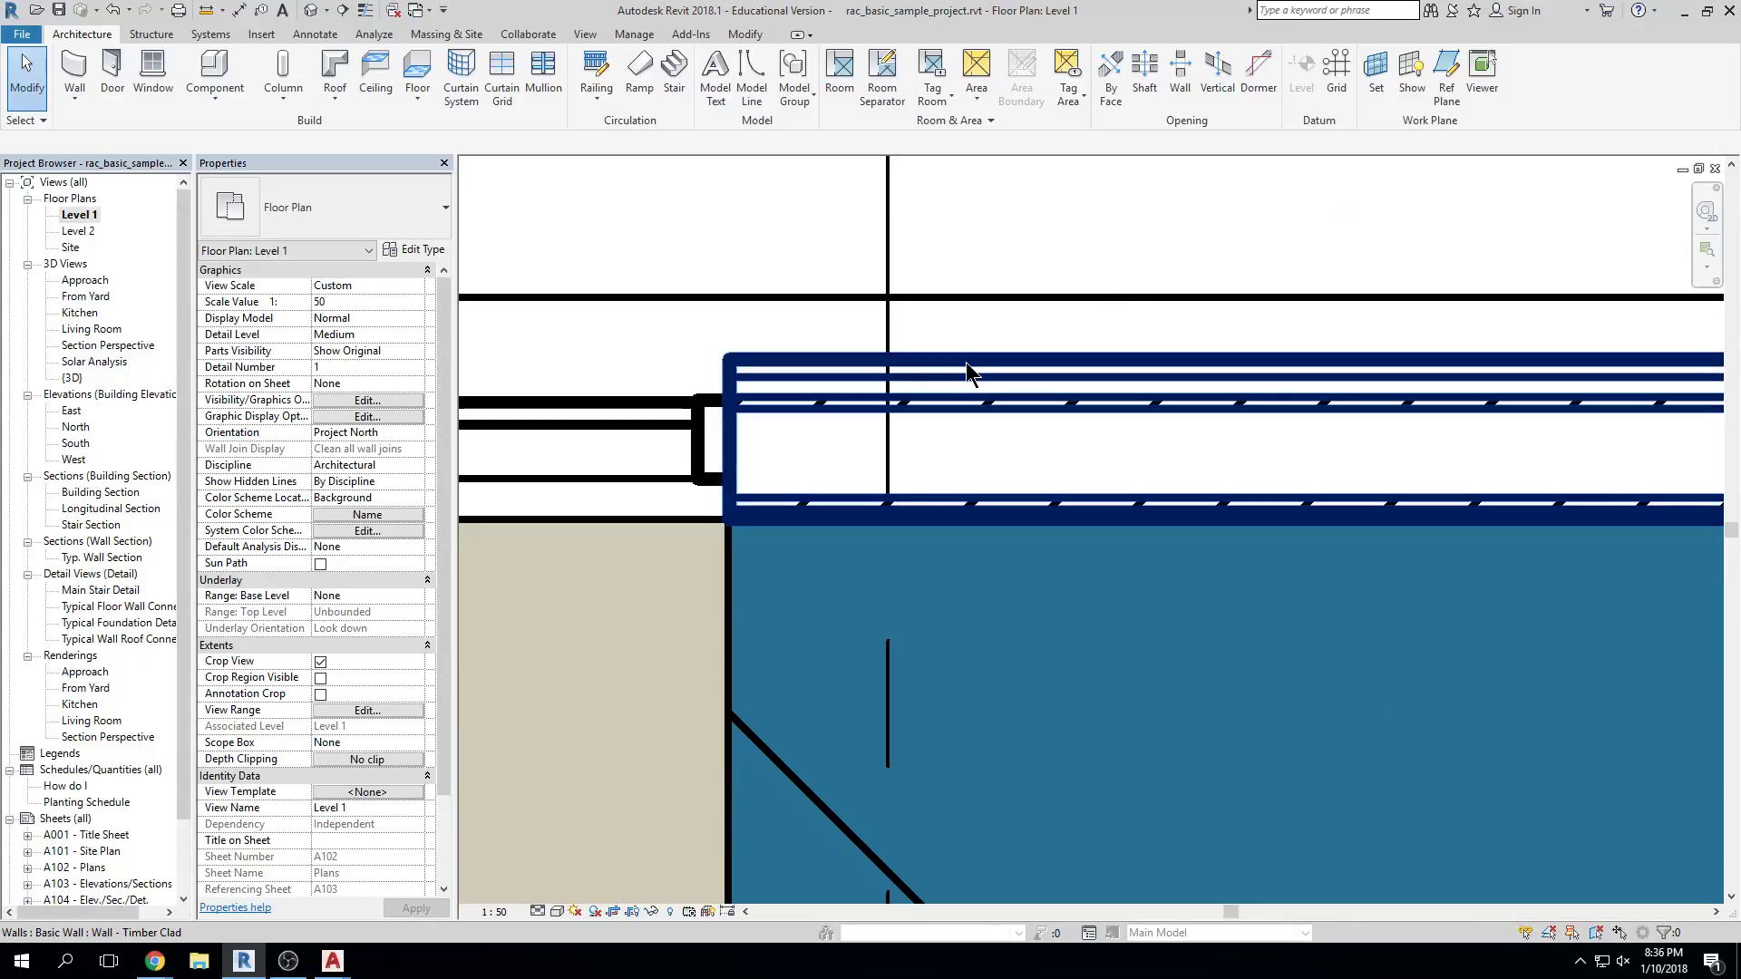
{"action": "key", "text": "t"}
{"action": "key", "text": "l"}
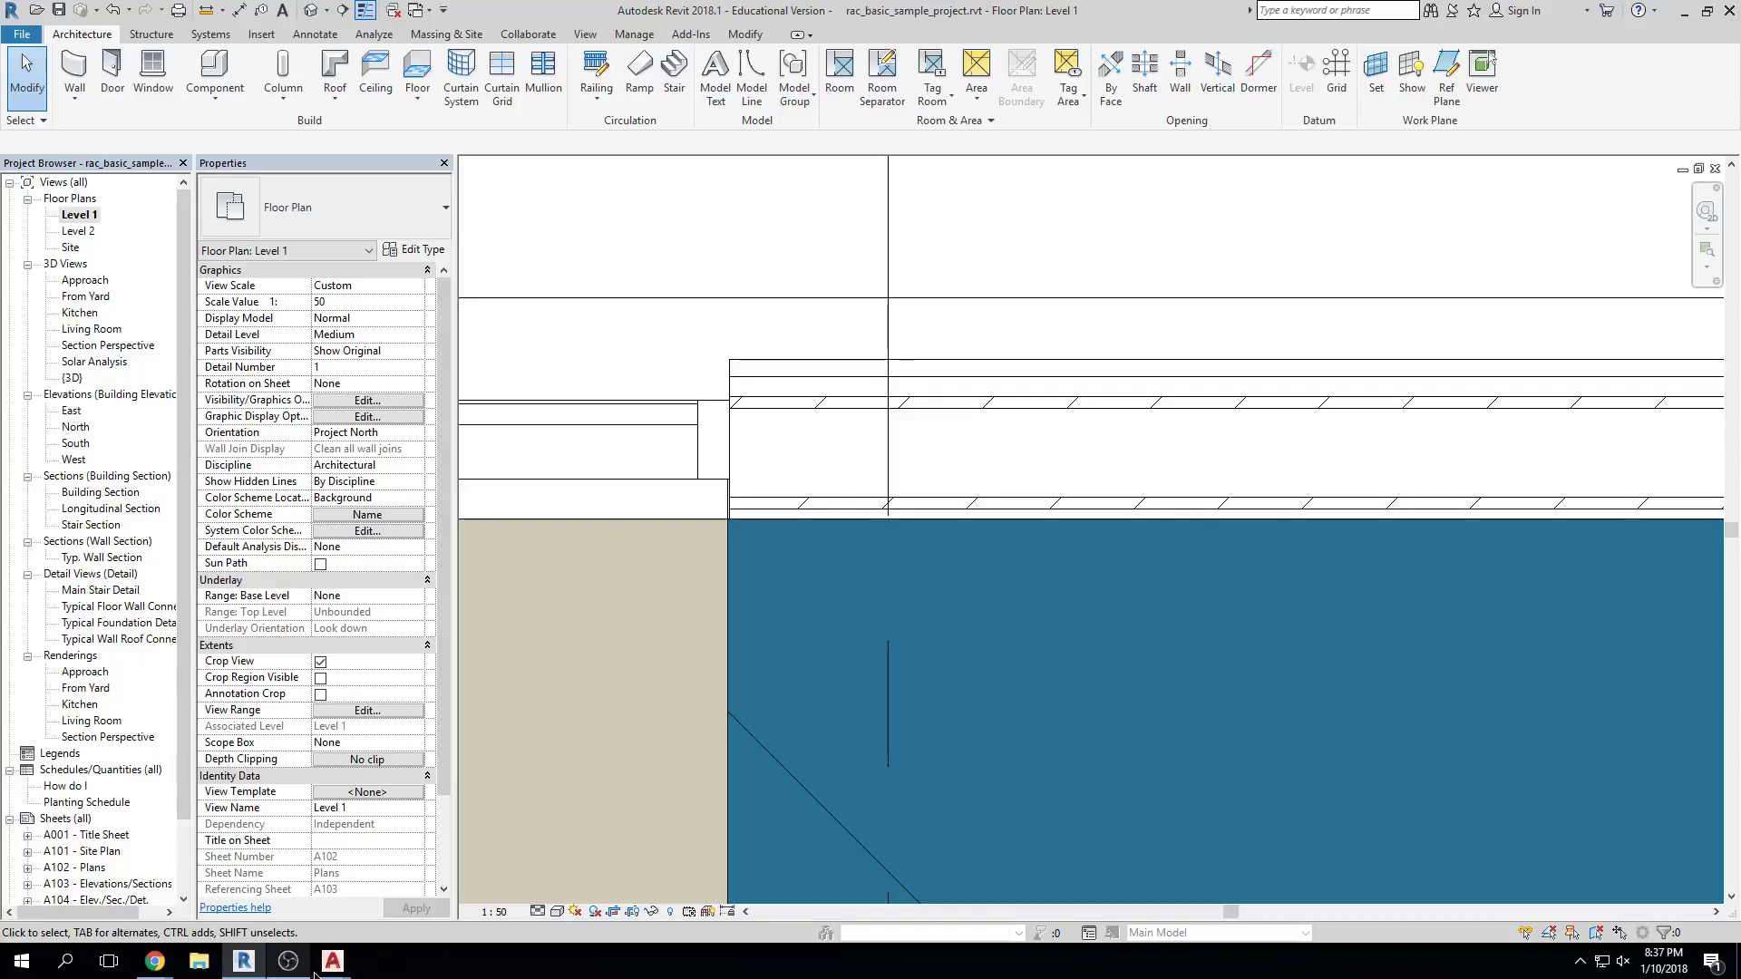
Bring the exported AutoCAD drawing to the front and maximize its window
{"action": "mouse_move", "coordinate": [332, 961]}
{"action": "left_click", "coordinate": [505, 875]}
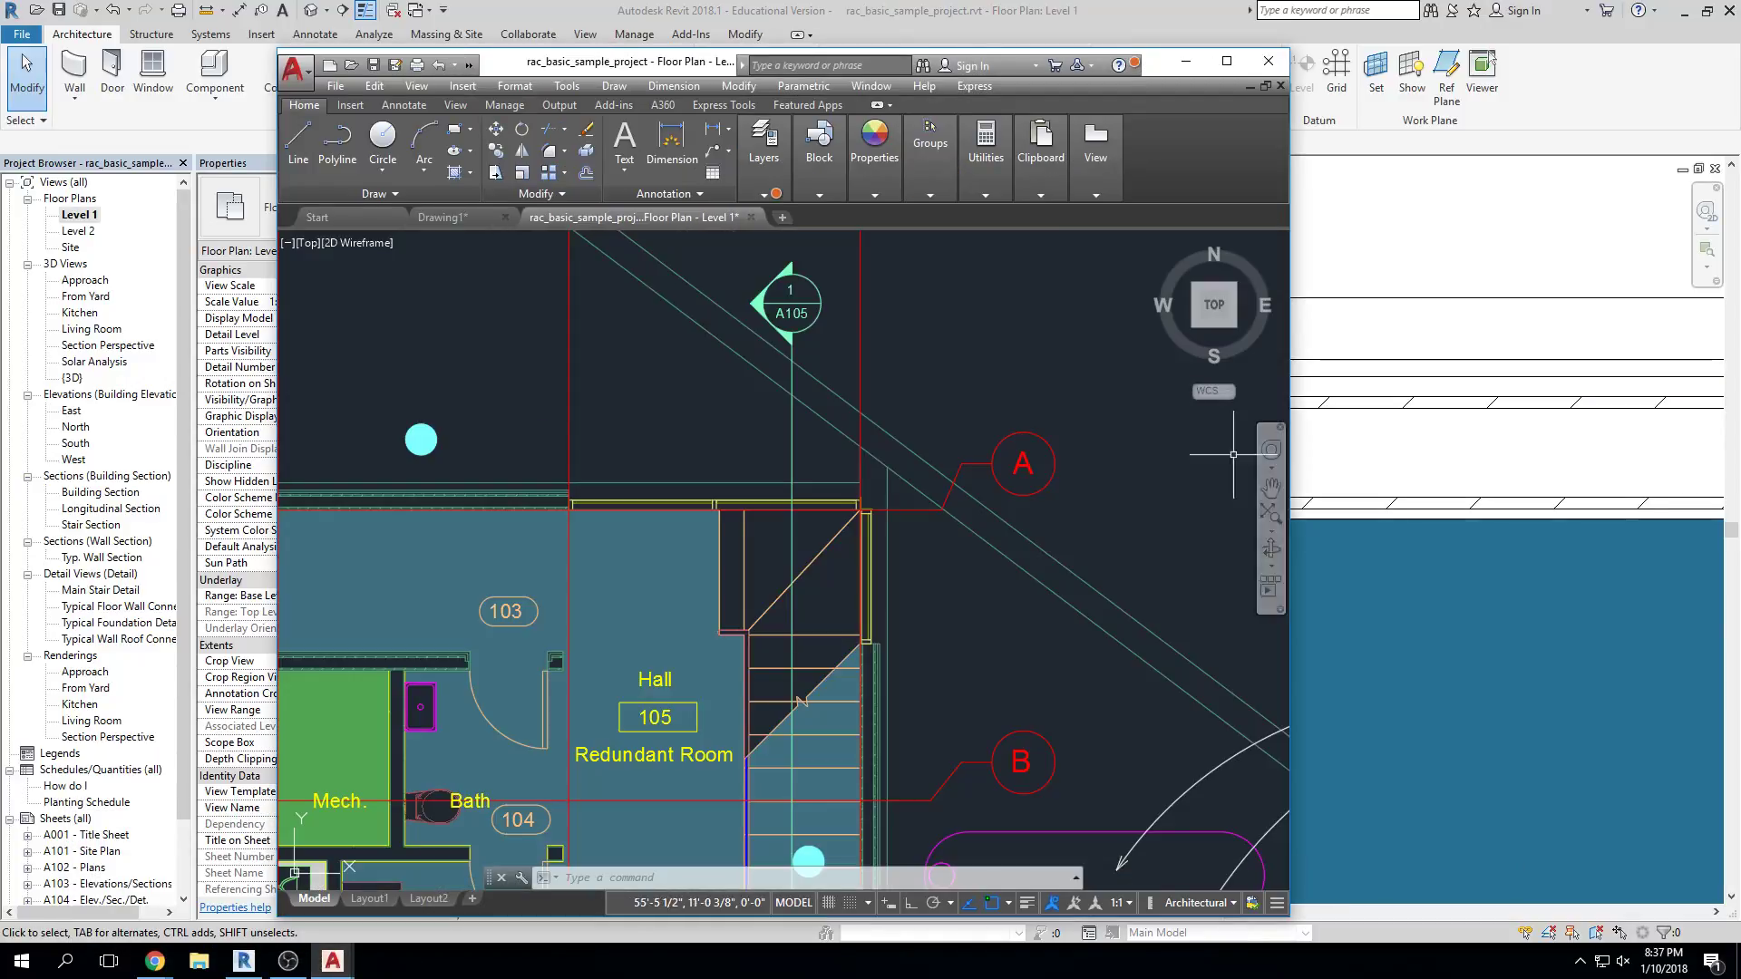
{"action": "left_click", "coordinate": [1226, 62]}
{"action": "scroll", "coordinate": [1116, 381], "scroll_direction": "down", "scroll_amount": 5}
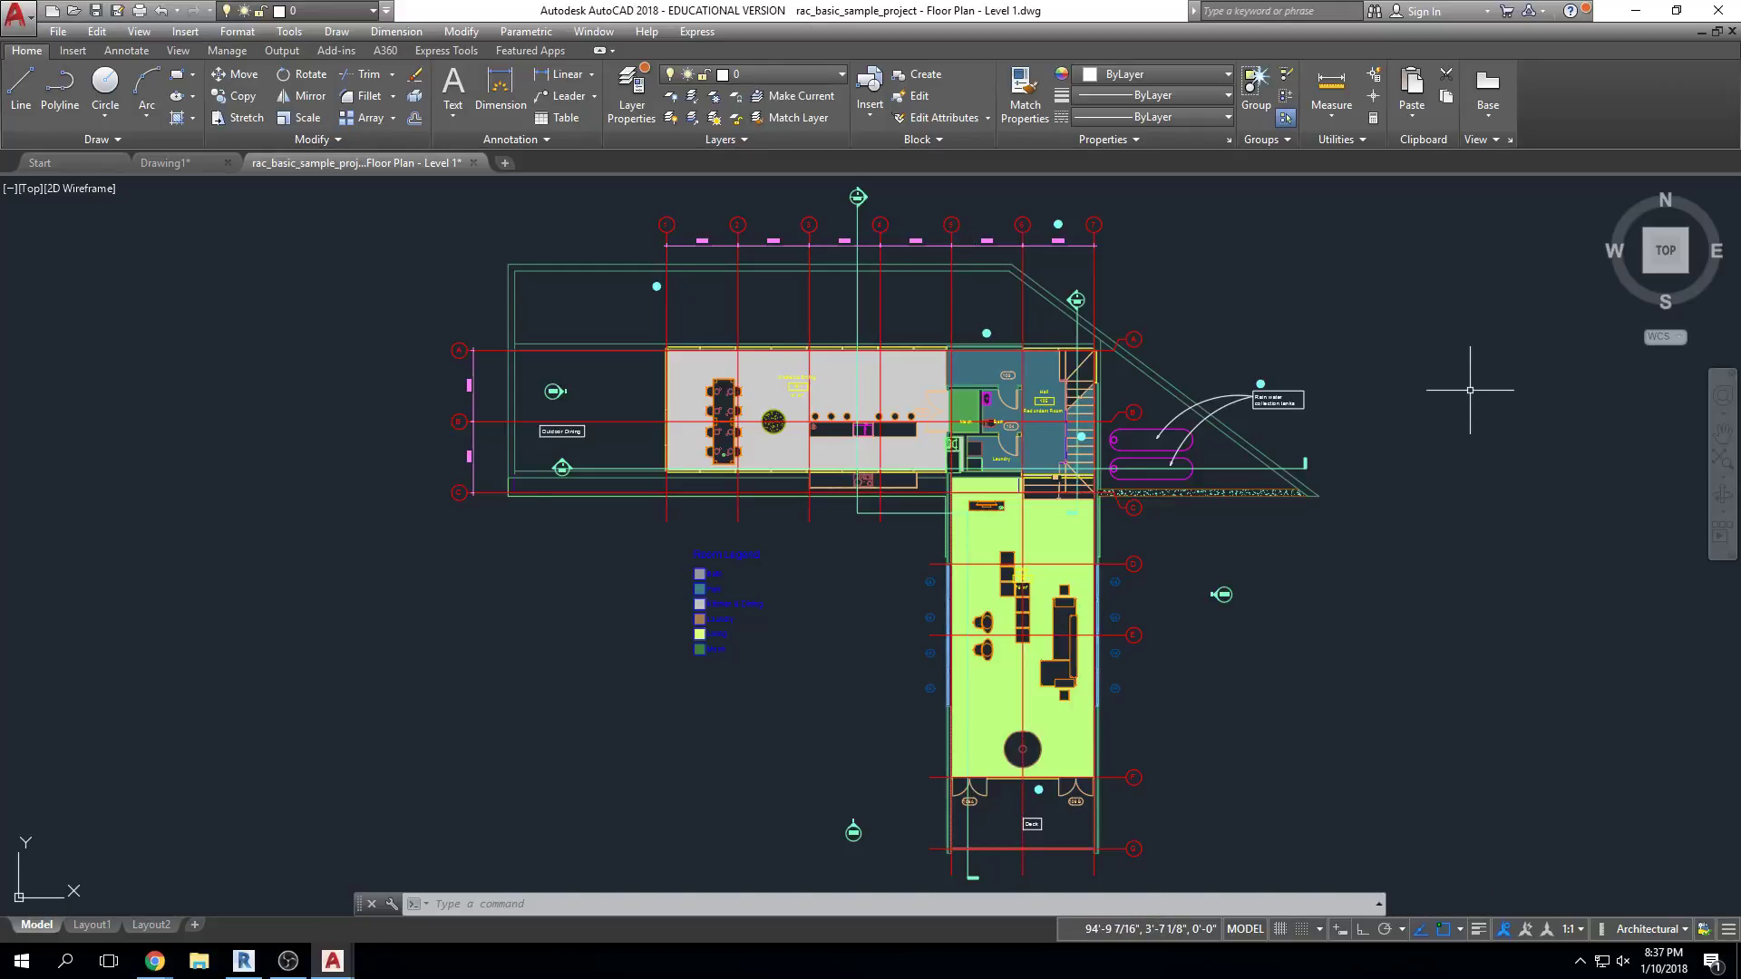
{"action": "left_click", "coordinate": [58, 32]}
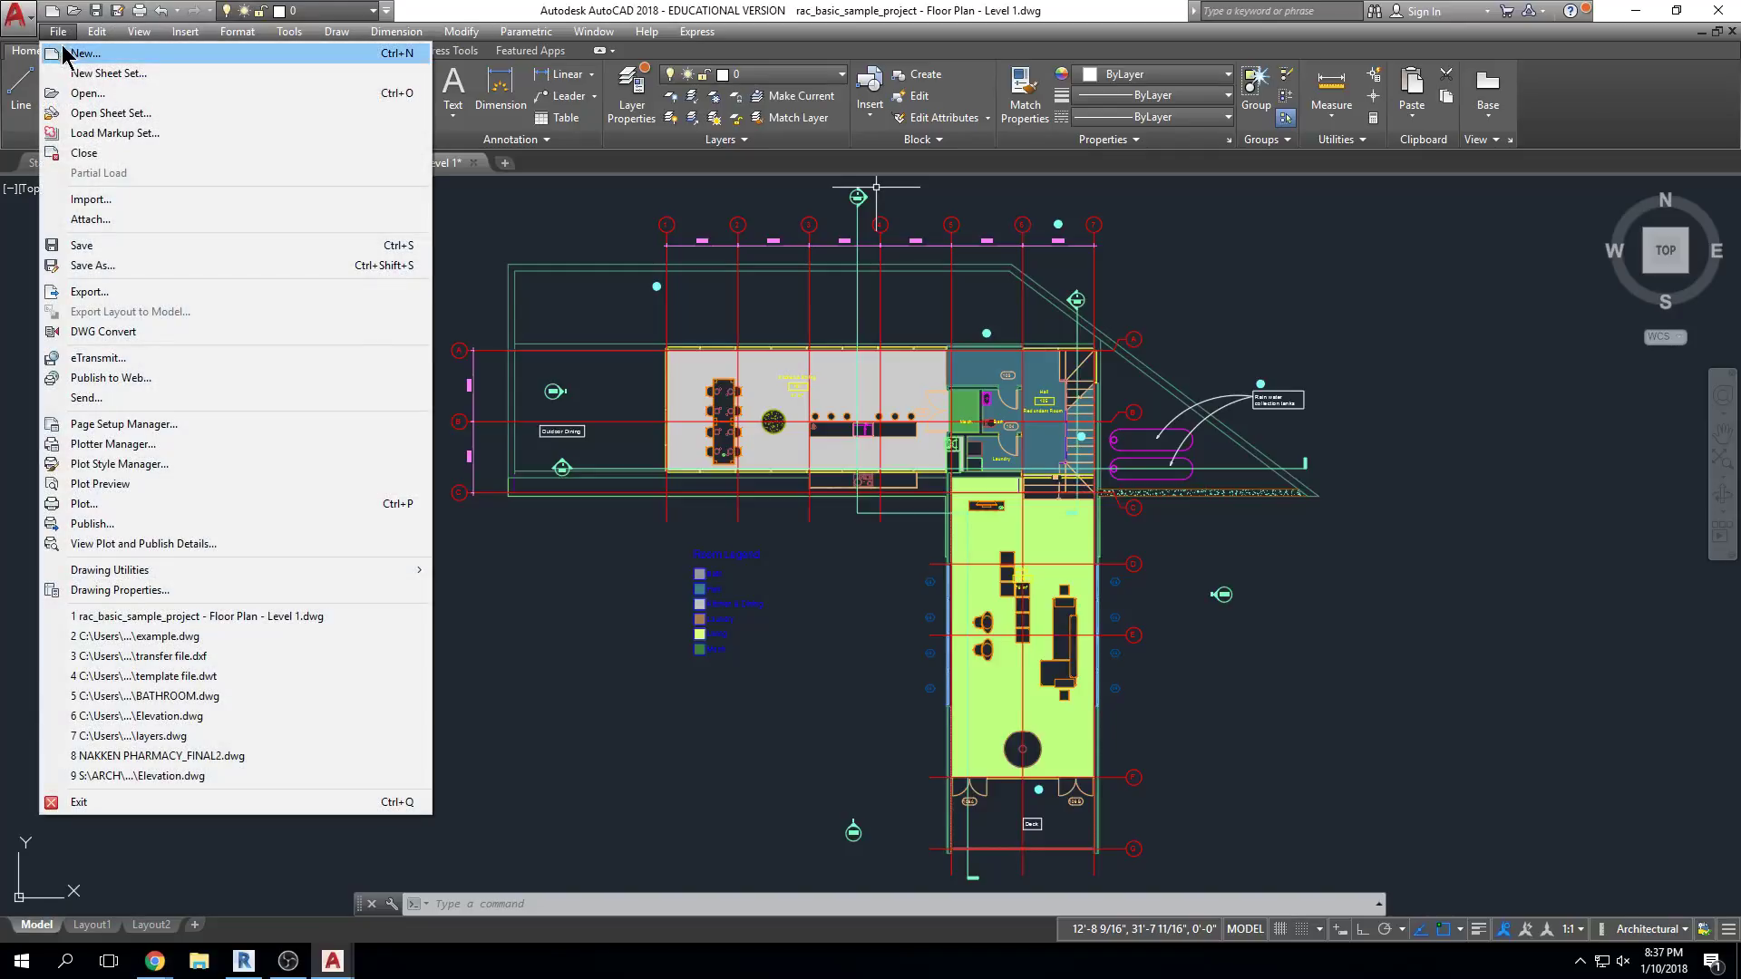
{"action": "left_click", "coordinate": [318, 163]}
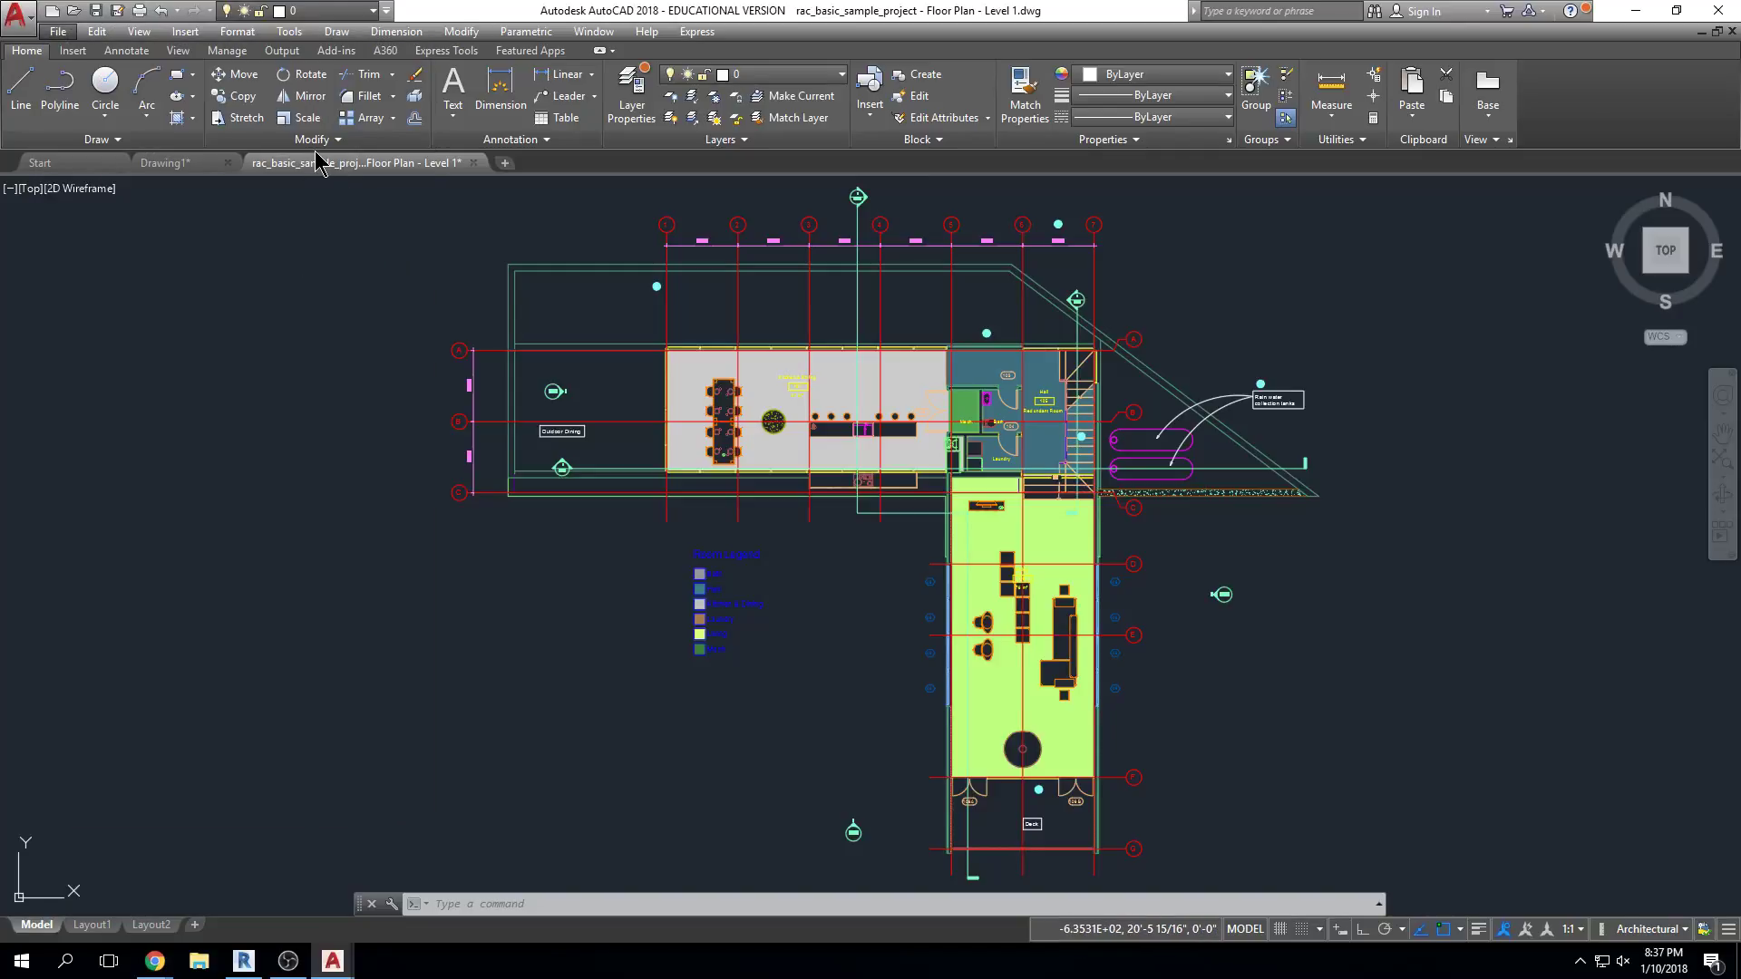
Under OPTIONS > Open and Save, set the default Save as format to an older DWG version
{"action": "left_click", "coordinate": [686, 907]}
{"action": "type", "text": "options"}
{"action": "key", "text": "Return"}
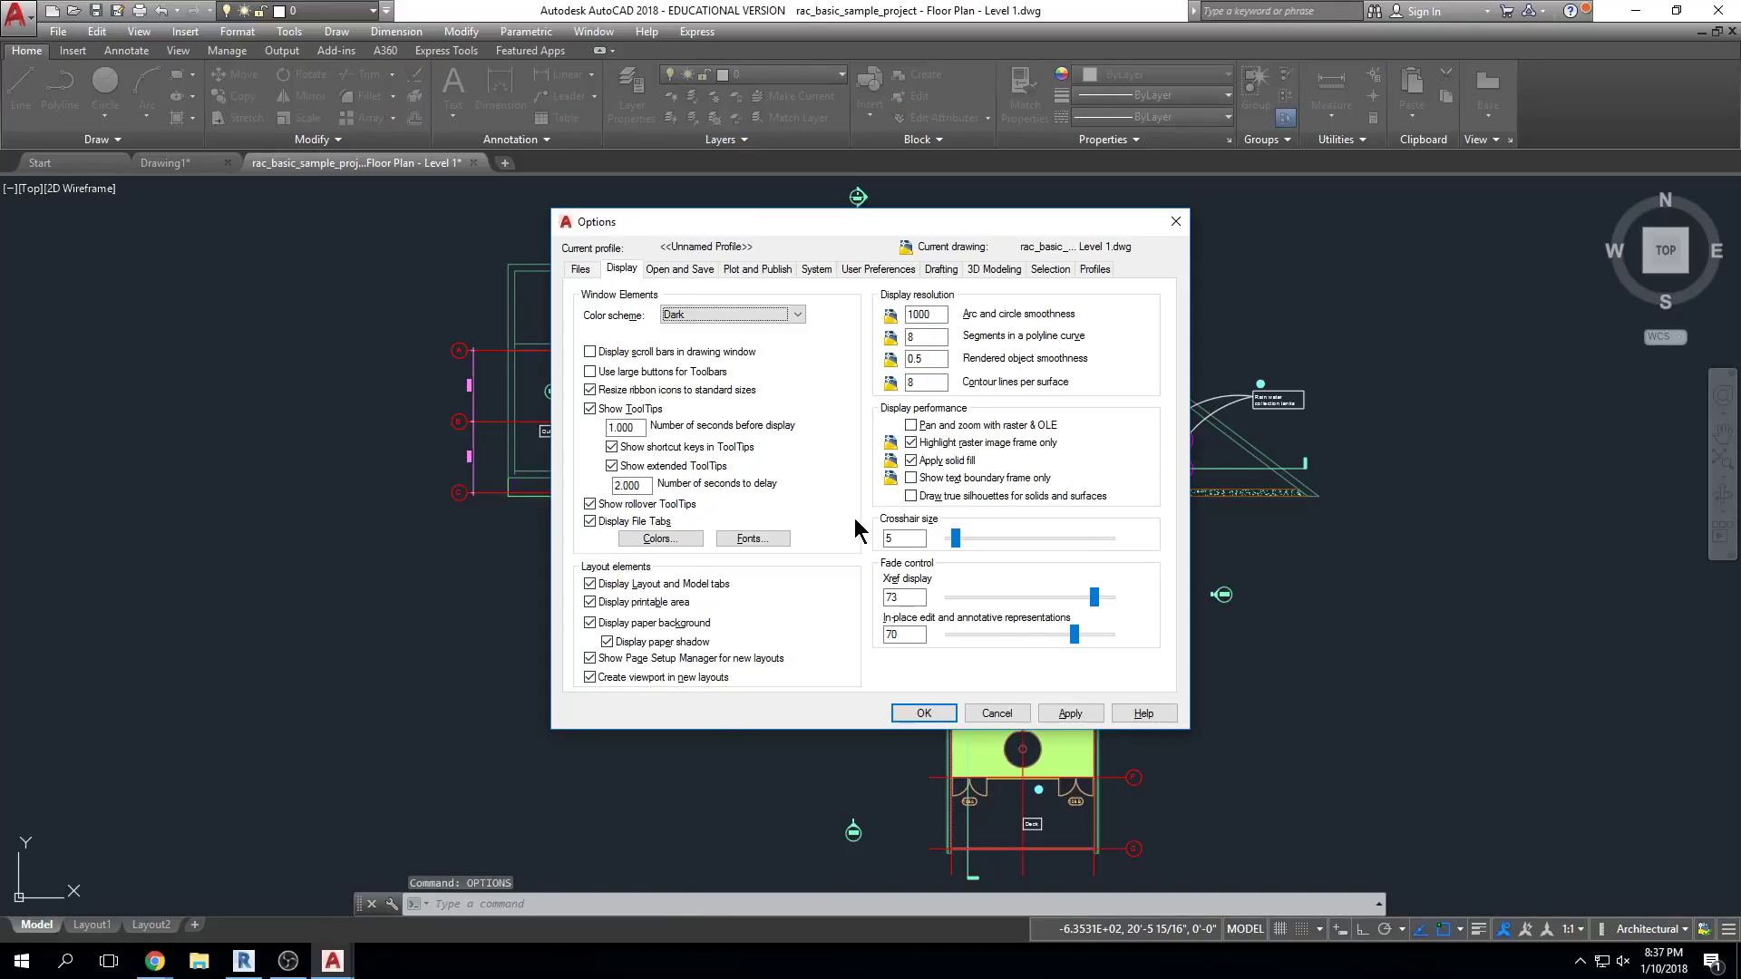
{"action": "left_click", "coordinate": [696, 270]}
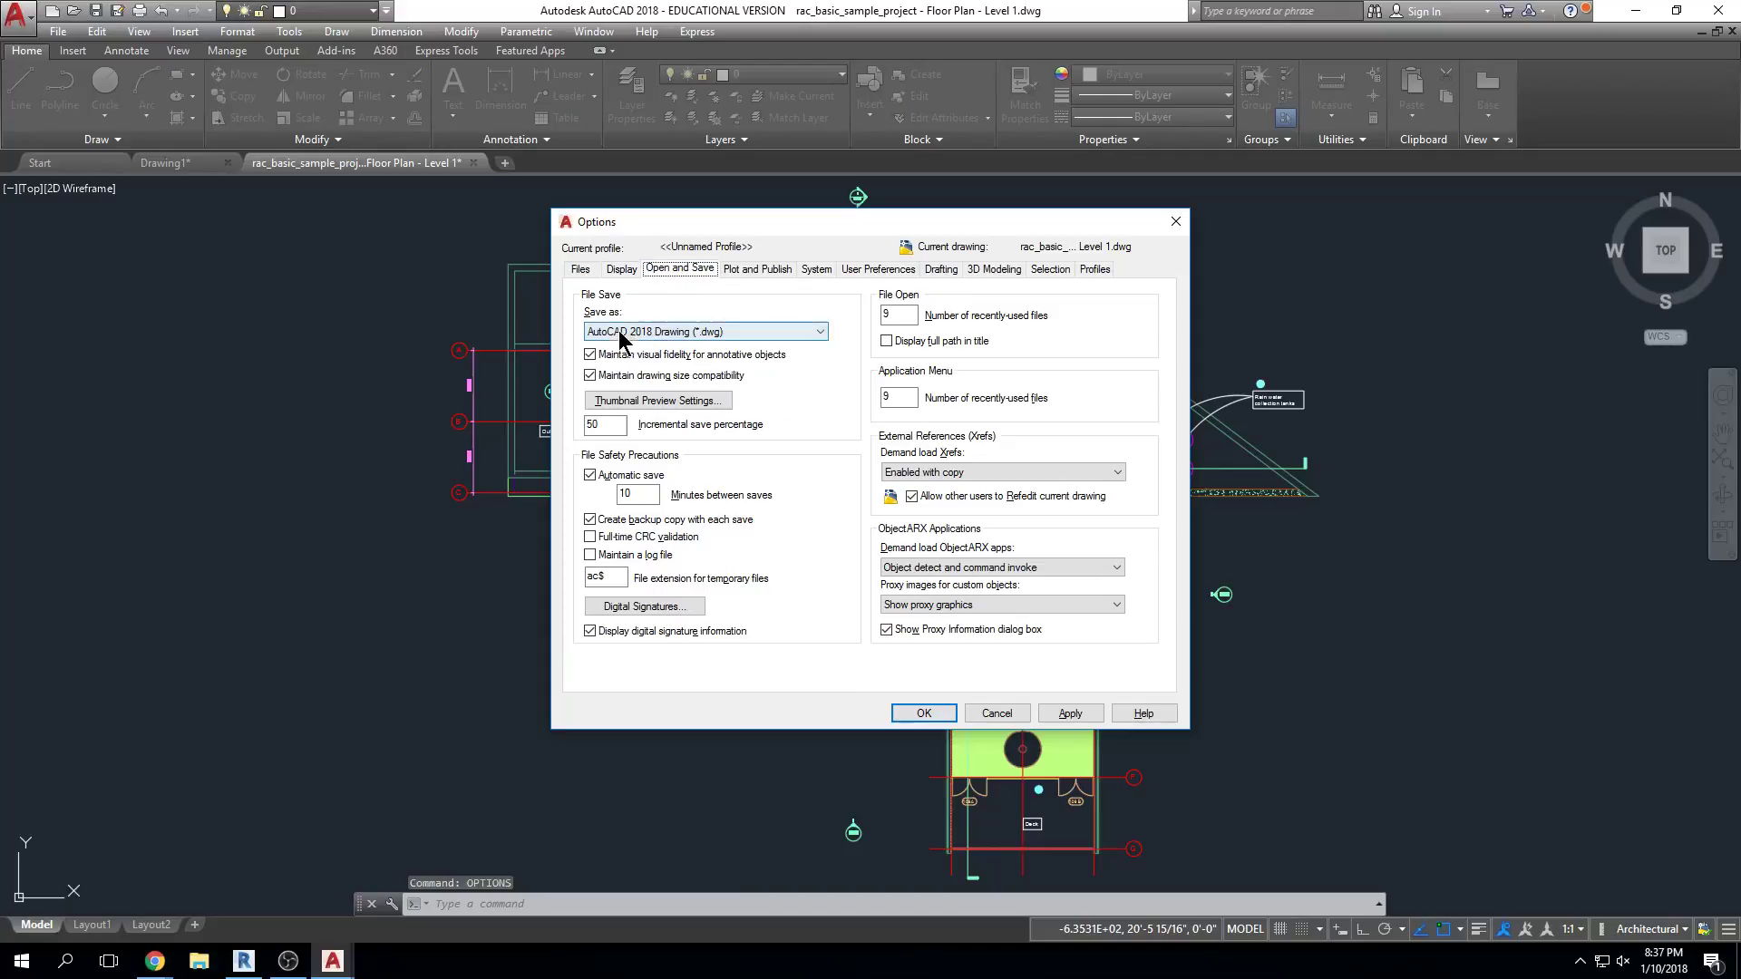
{"action": "left_click", "coordinate": [818, 334]}
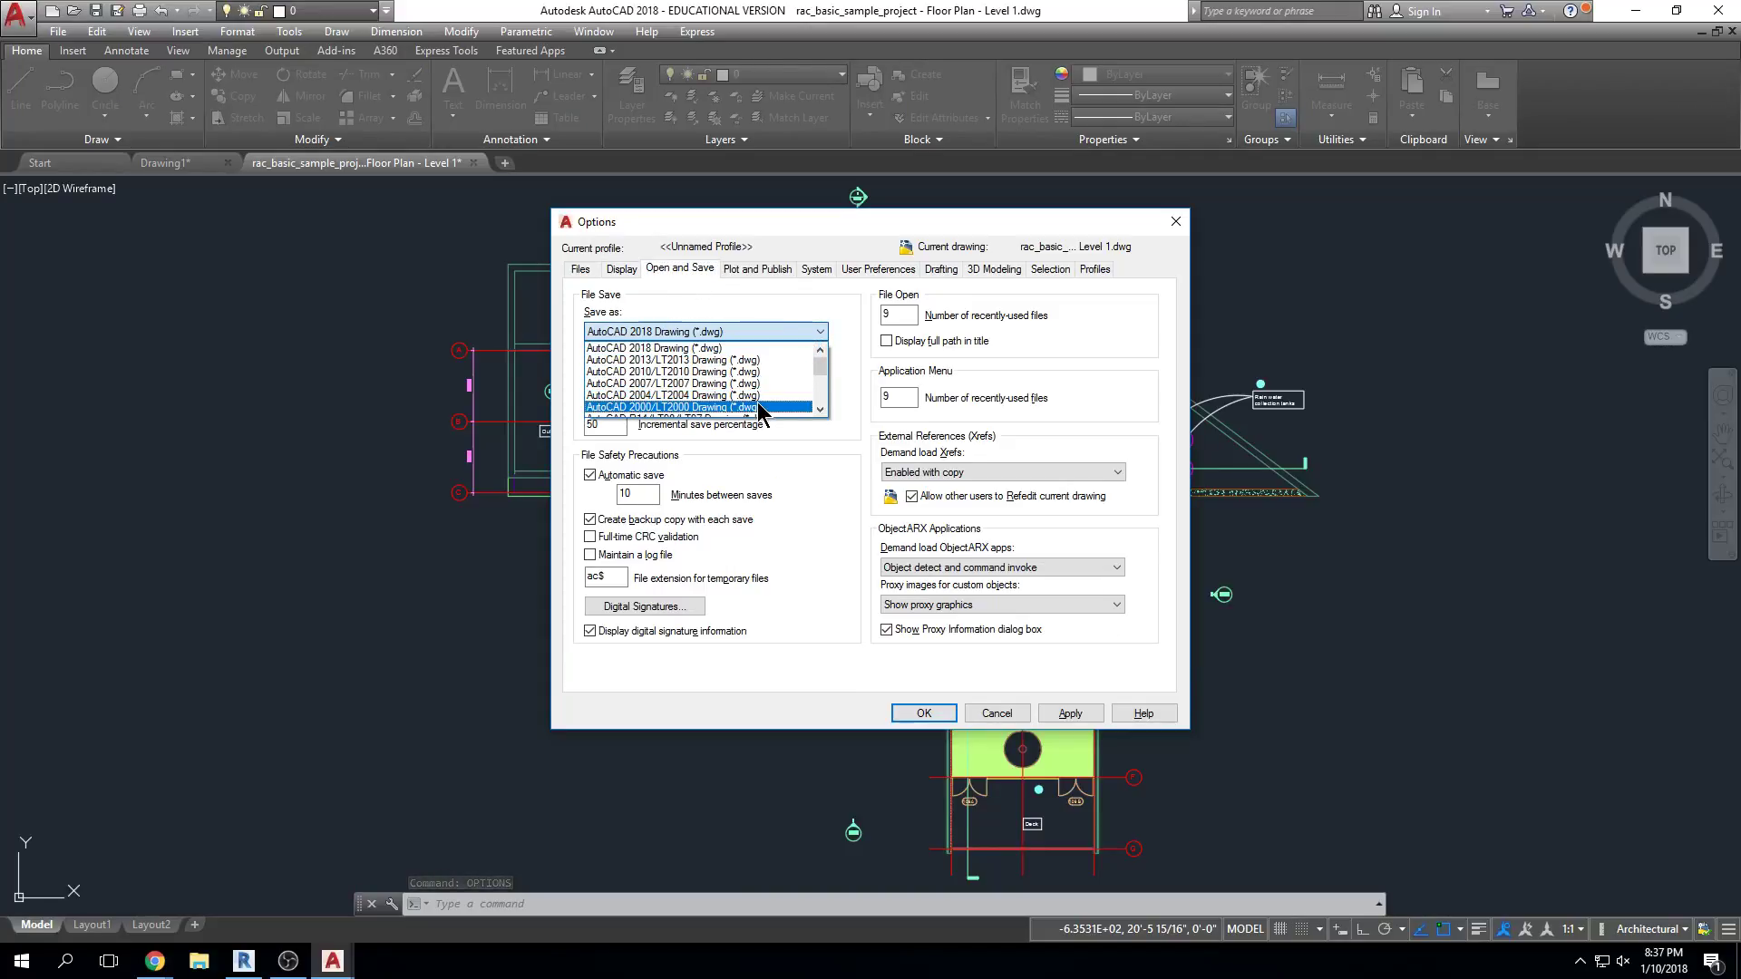
{"action": "left_click", "coordinate": [707, 383]}
{"action": "left_click", "coordinate": [924, 712]}
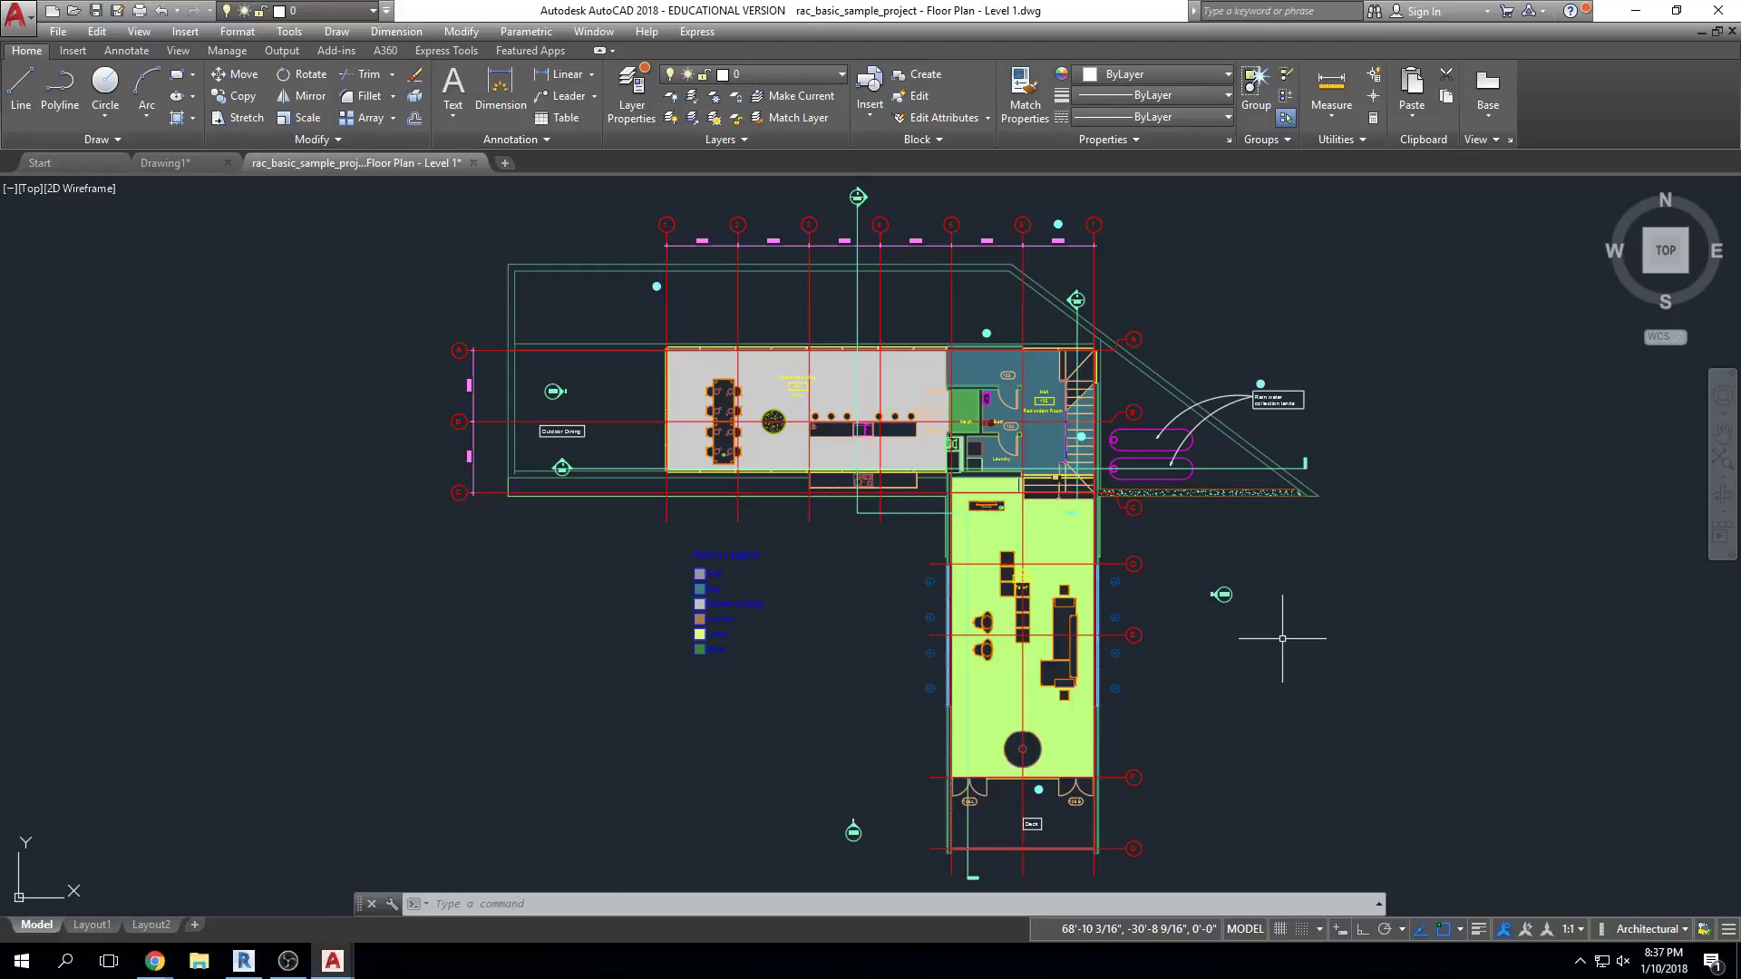
{"action": "key", "text": "Escape"}
{"action": "key", "text": "Escape"}
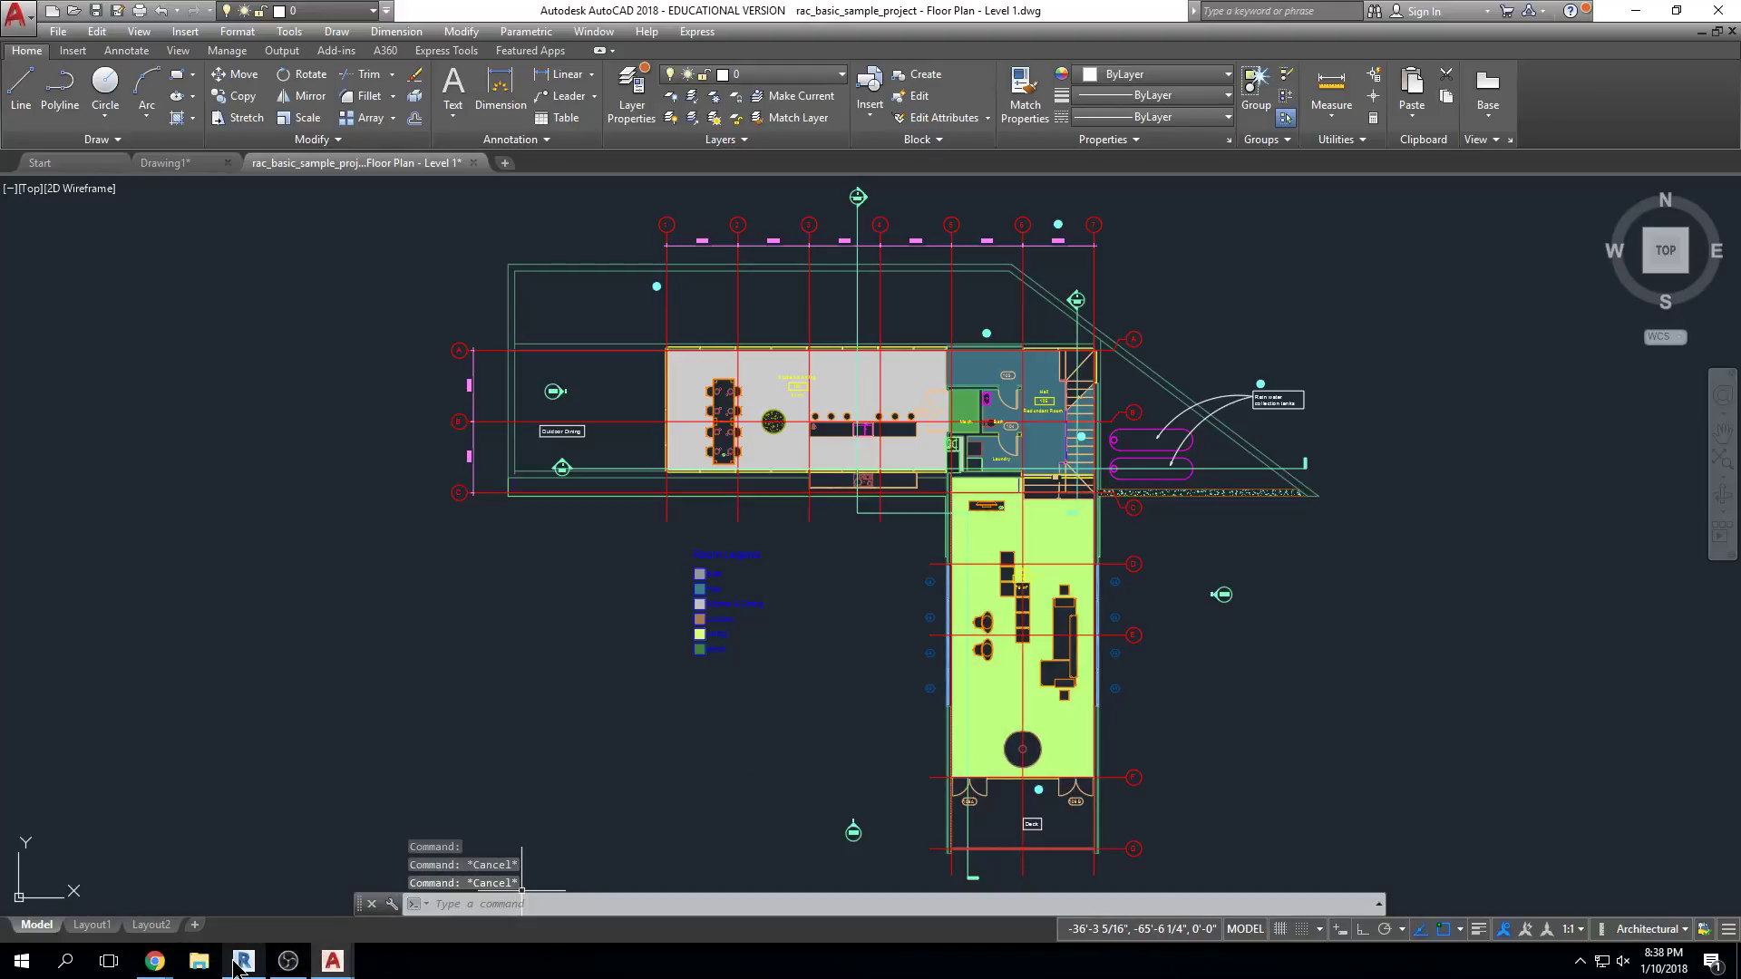
Back in Revit, re-export Level 1 as DWG with Files of type set to AutoCAD 2007 DWG
{"action": "left_click", "coordinate": [234, 966]}
{"action": "left_click", "coordinate": [22, 34]}
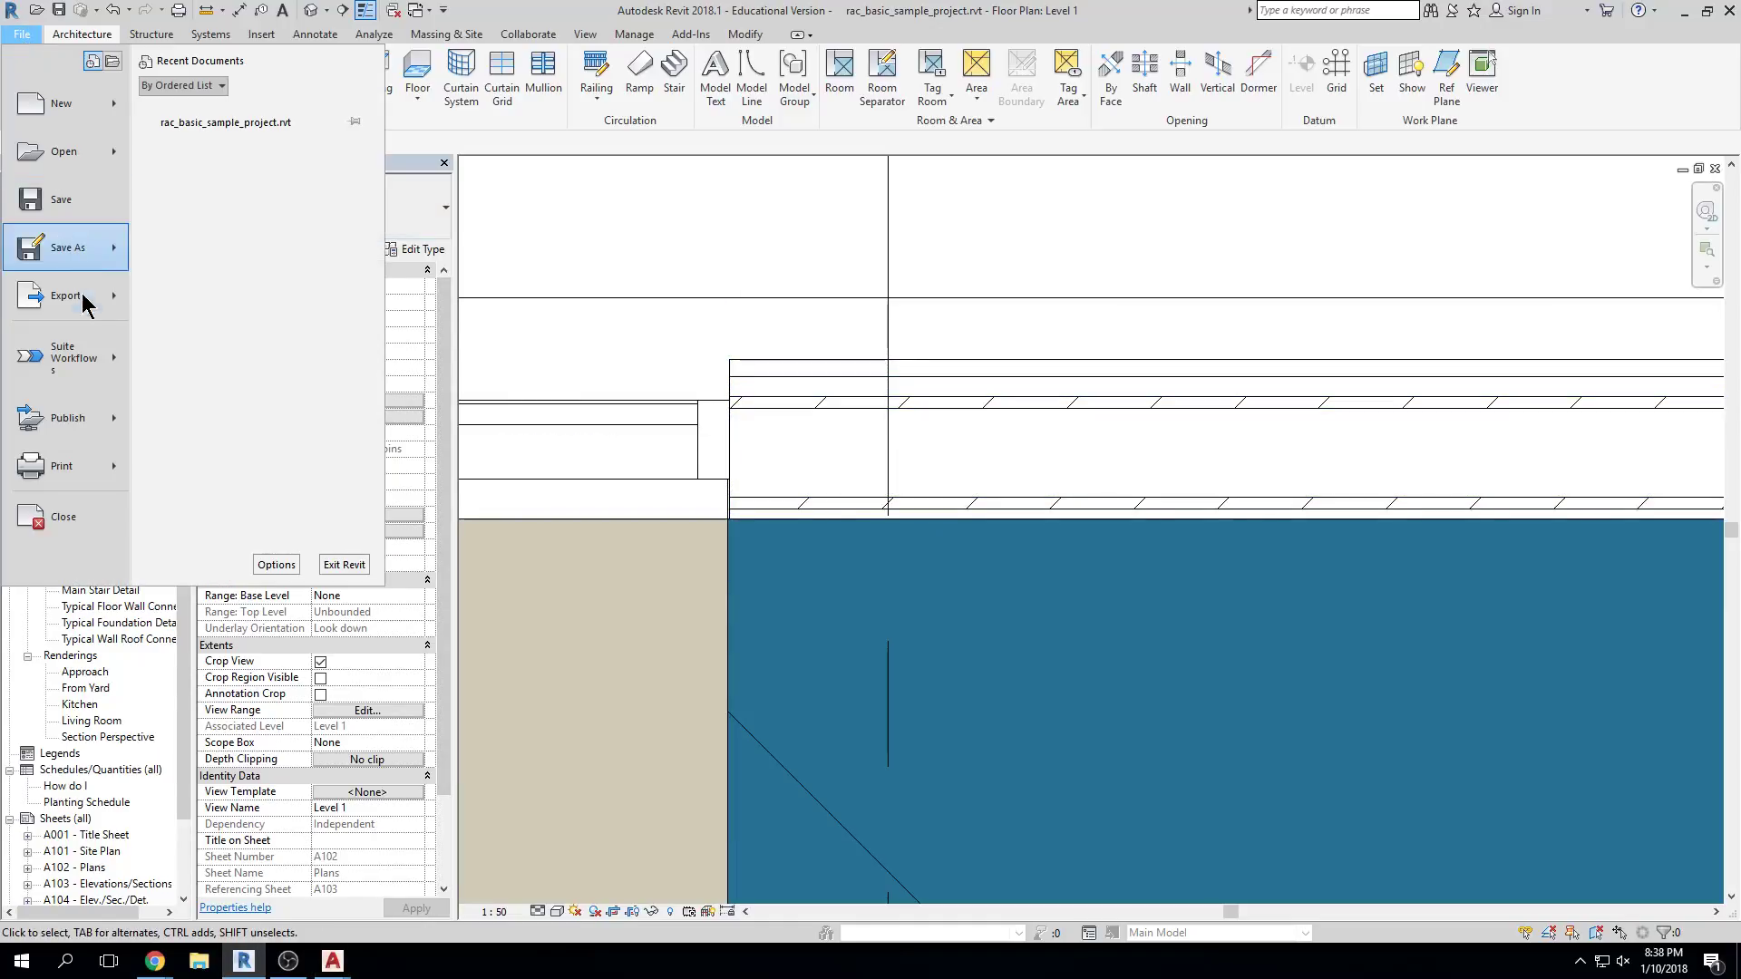
{"action": "mouse_move", "coordinate": [81, 303]}
{"action": "mouse_move", "coordinate": [353, 127]}
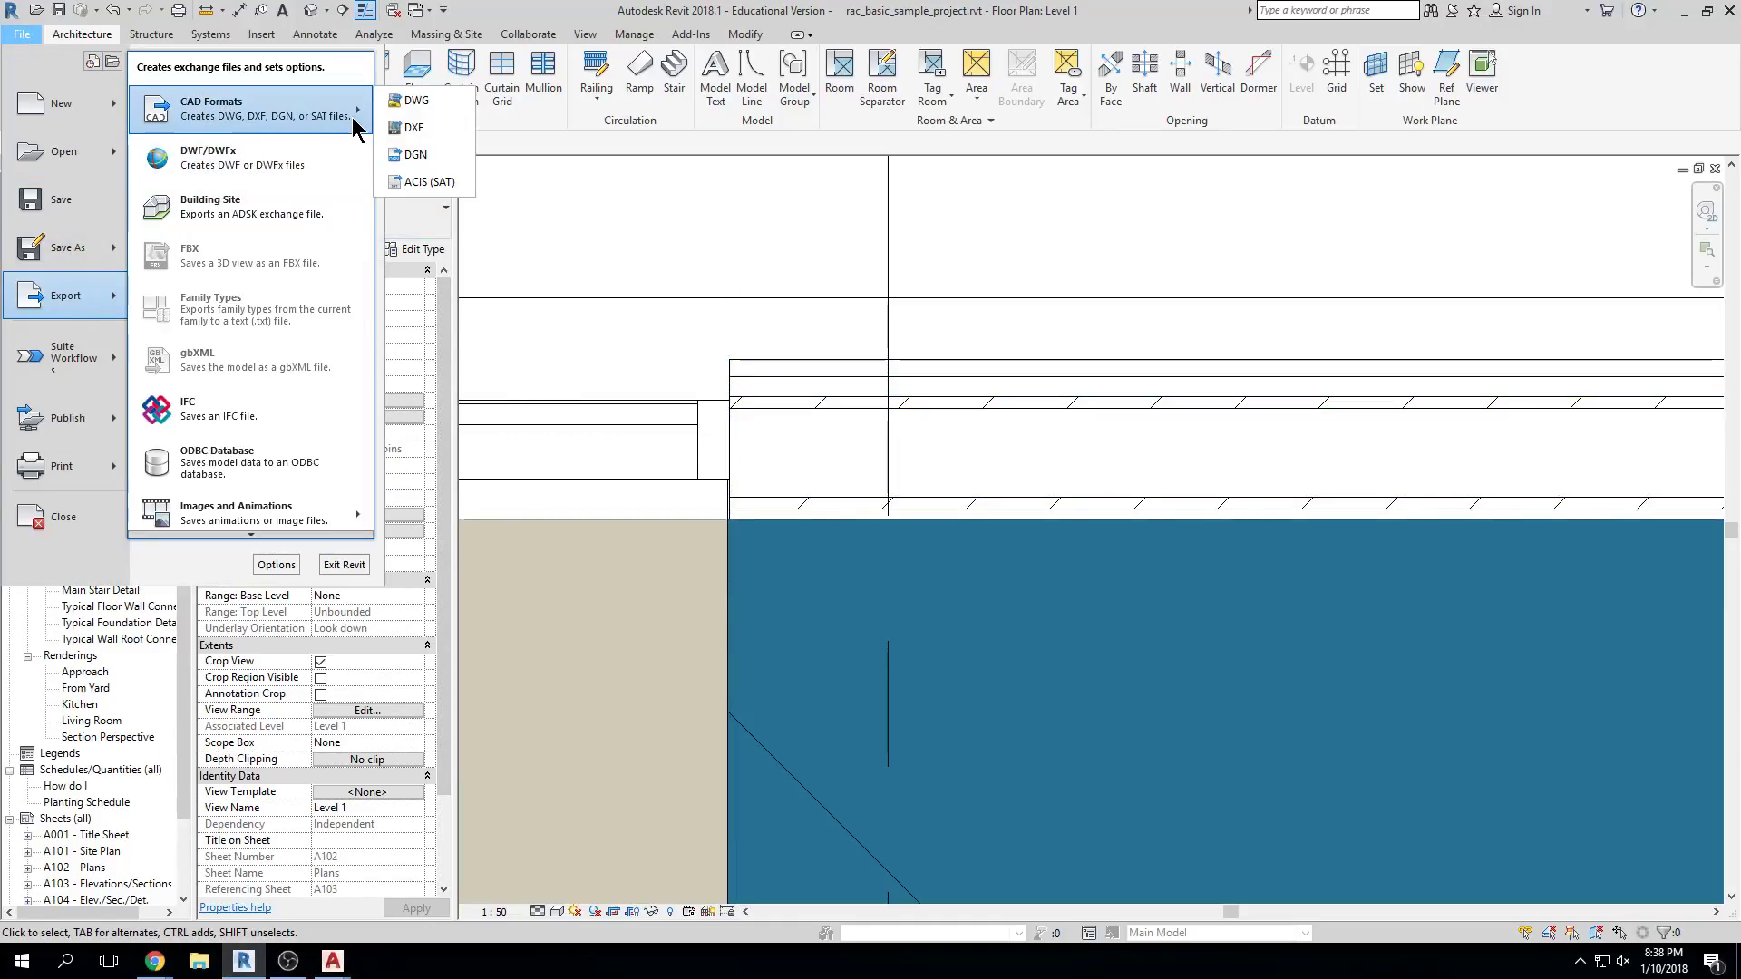
{"action": "left_click", "coordinate": [413, 101]}
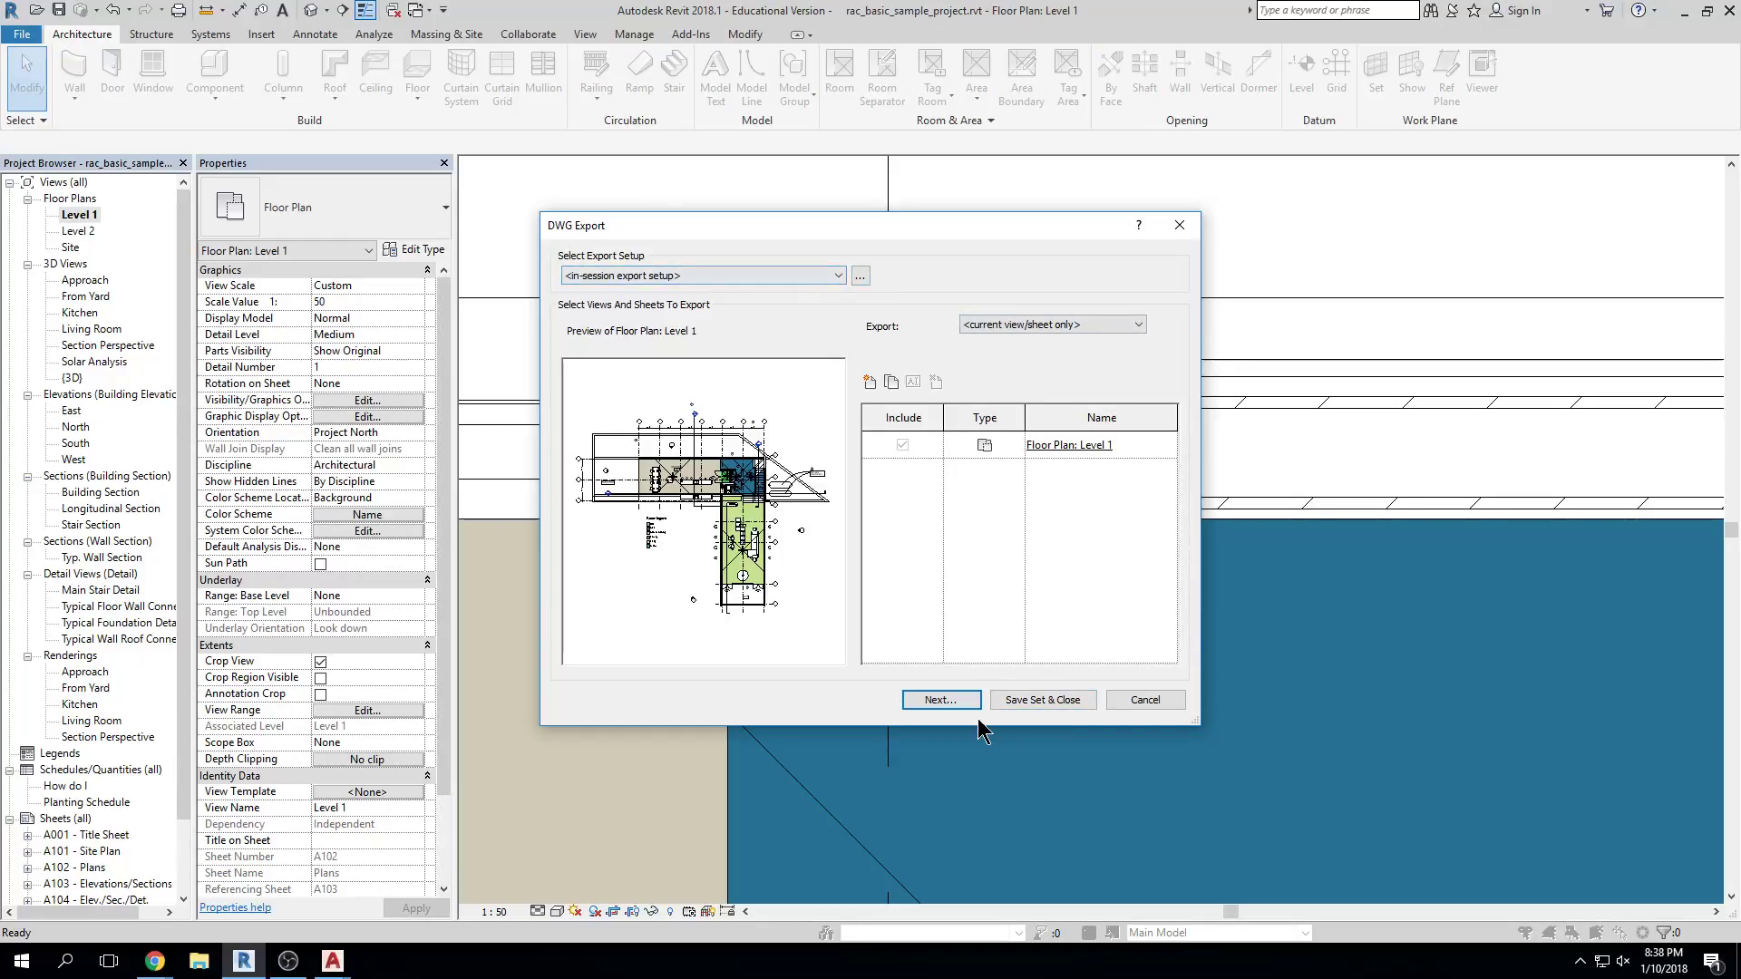
{"action": "left_click", "coordinate": [947, 700]}
{"action": "left_click", "coordinate": [933, 619]}
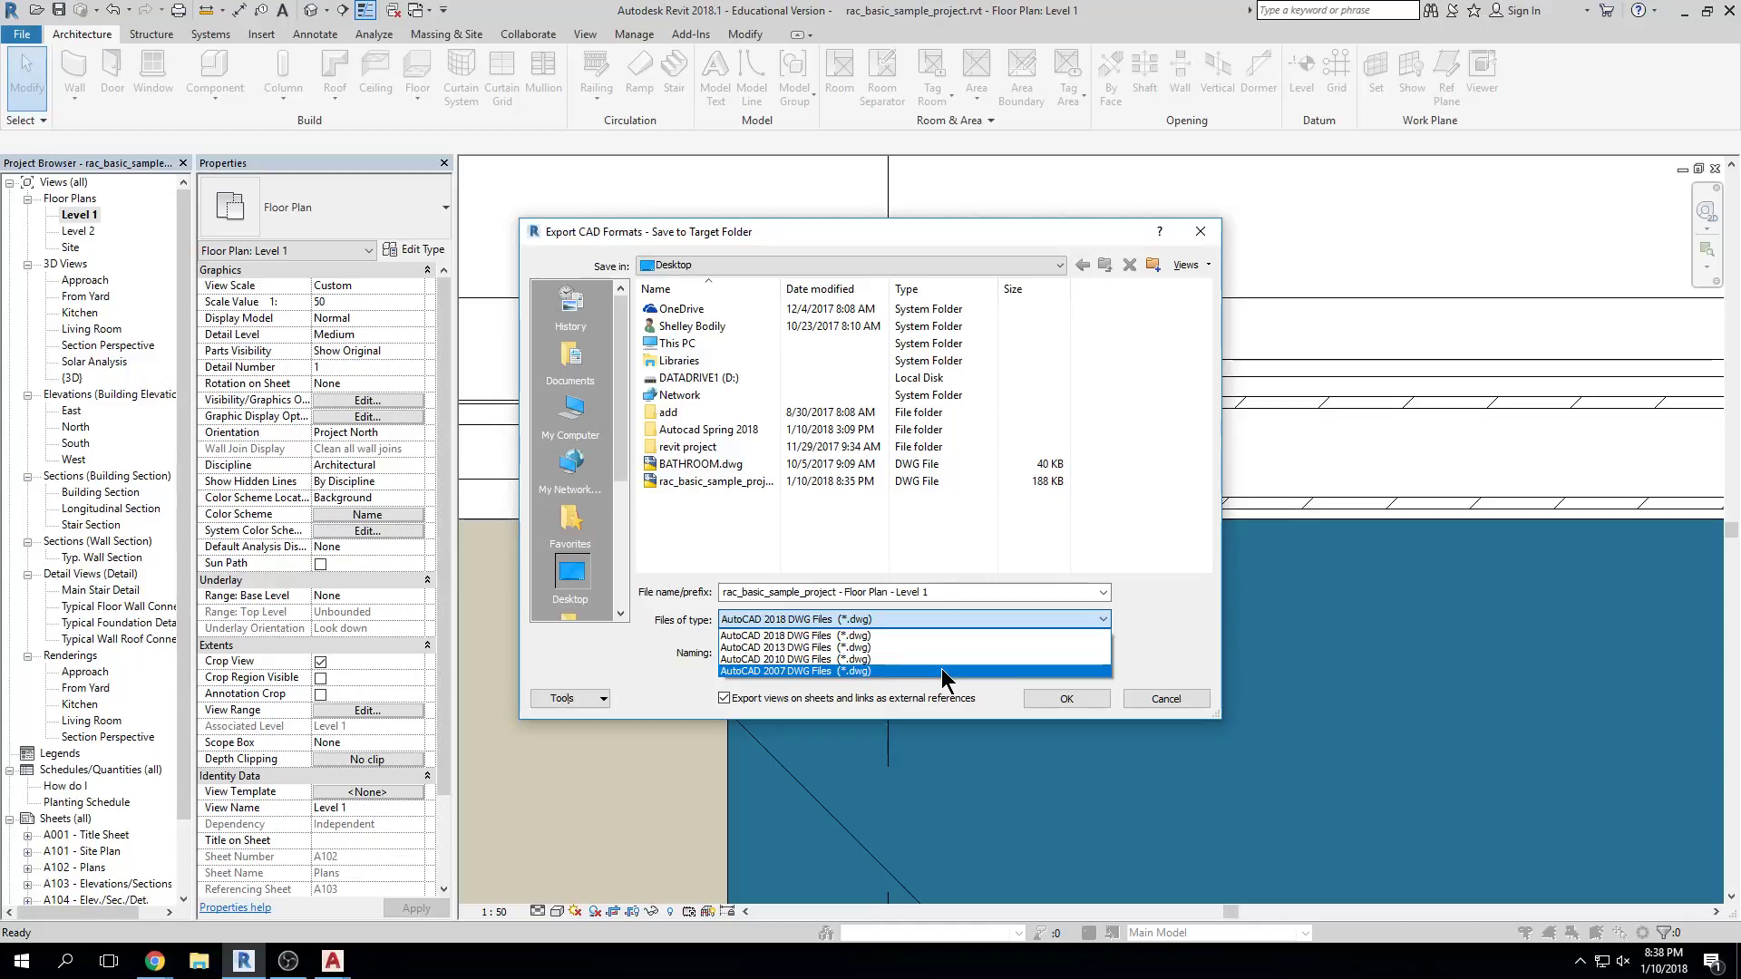
{"action": "left_click", "coordinate": [819, 671]}
{"action": "left_click", "coordinate": [1067, 698]}
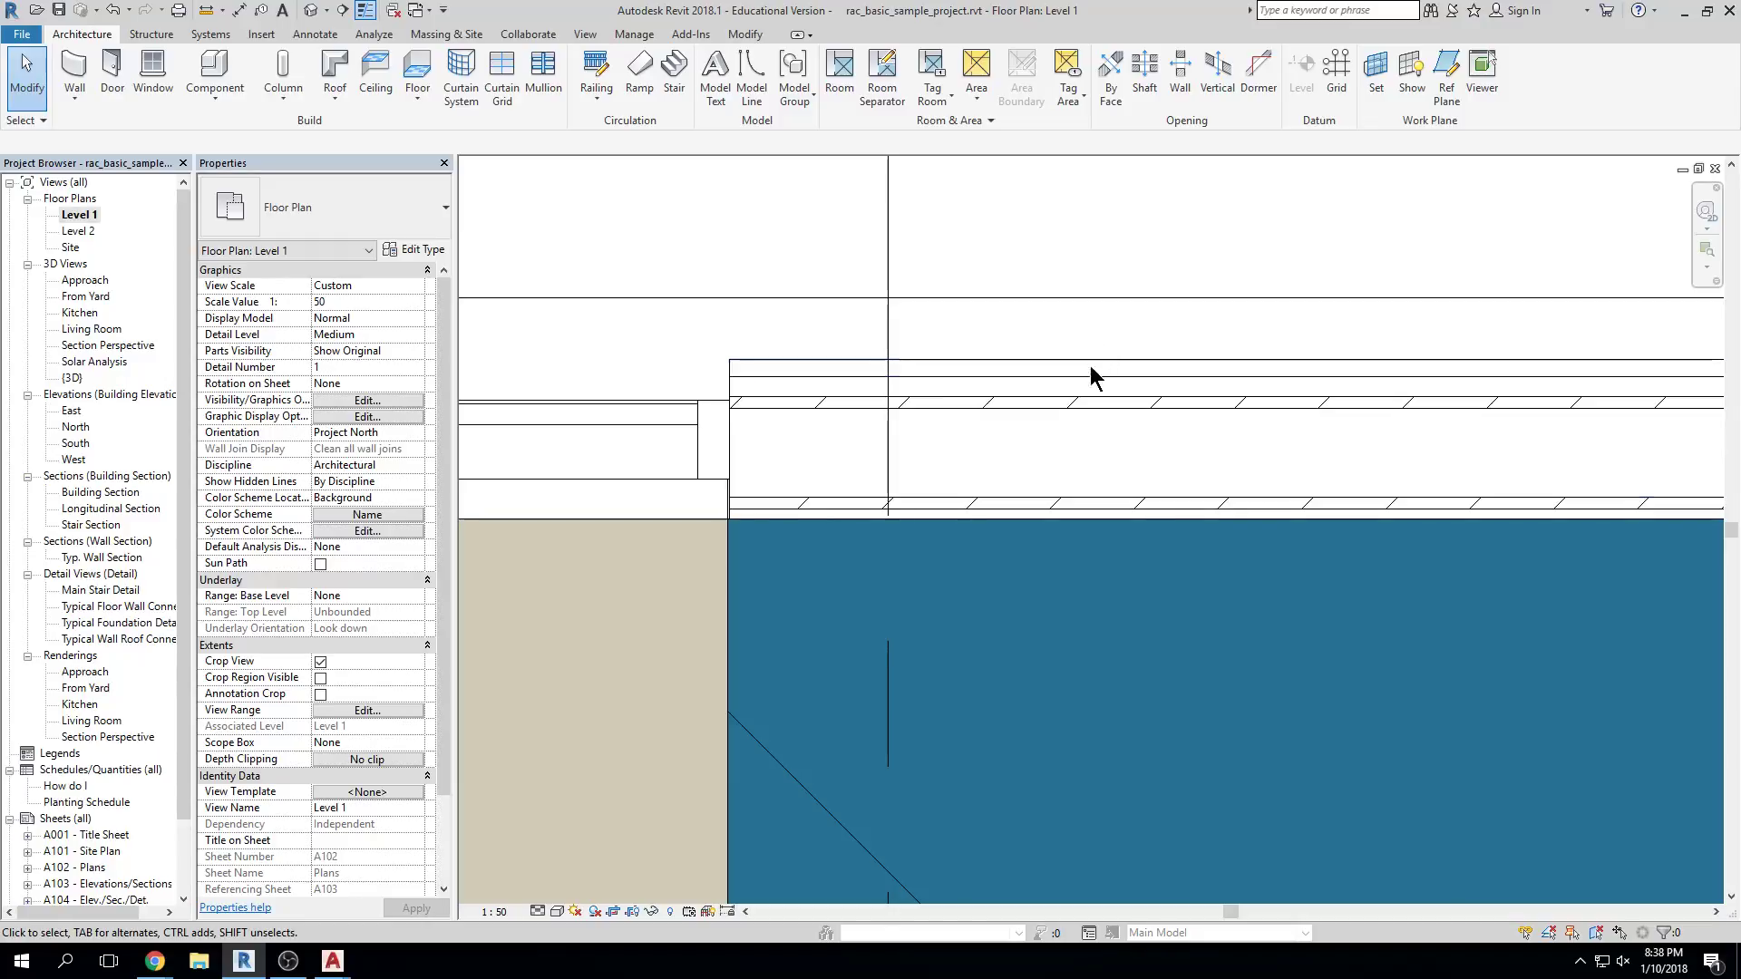
Zoom out until the whole Level 1 plan and its Room Legend are visible
{"action": "scroll", "coordinate": [1318, 537], "scroll_direction": "down", "scroll_amount": 1}
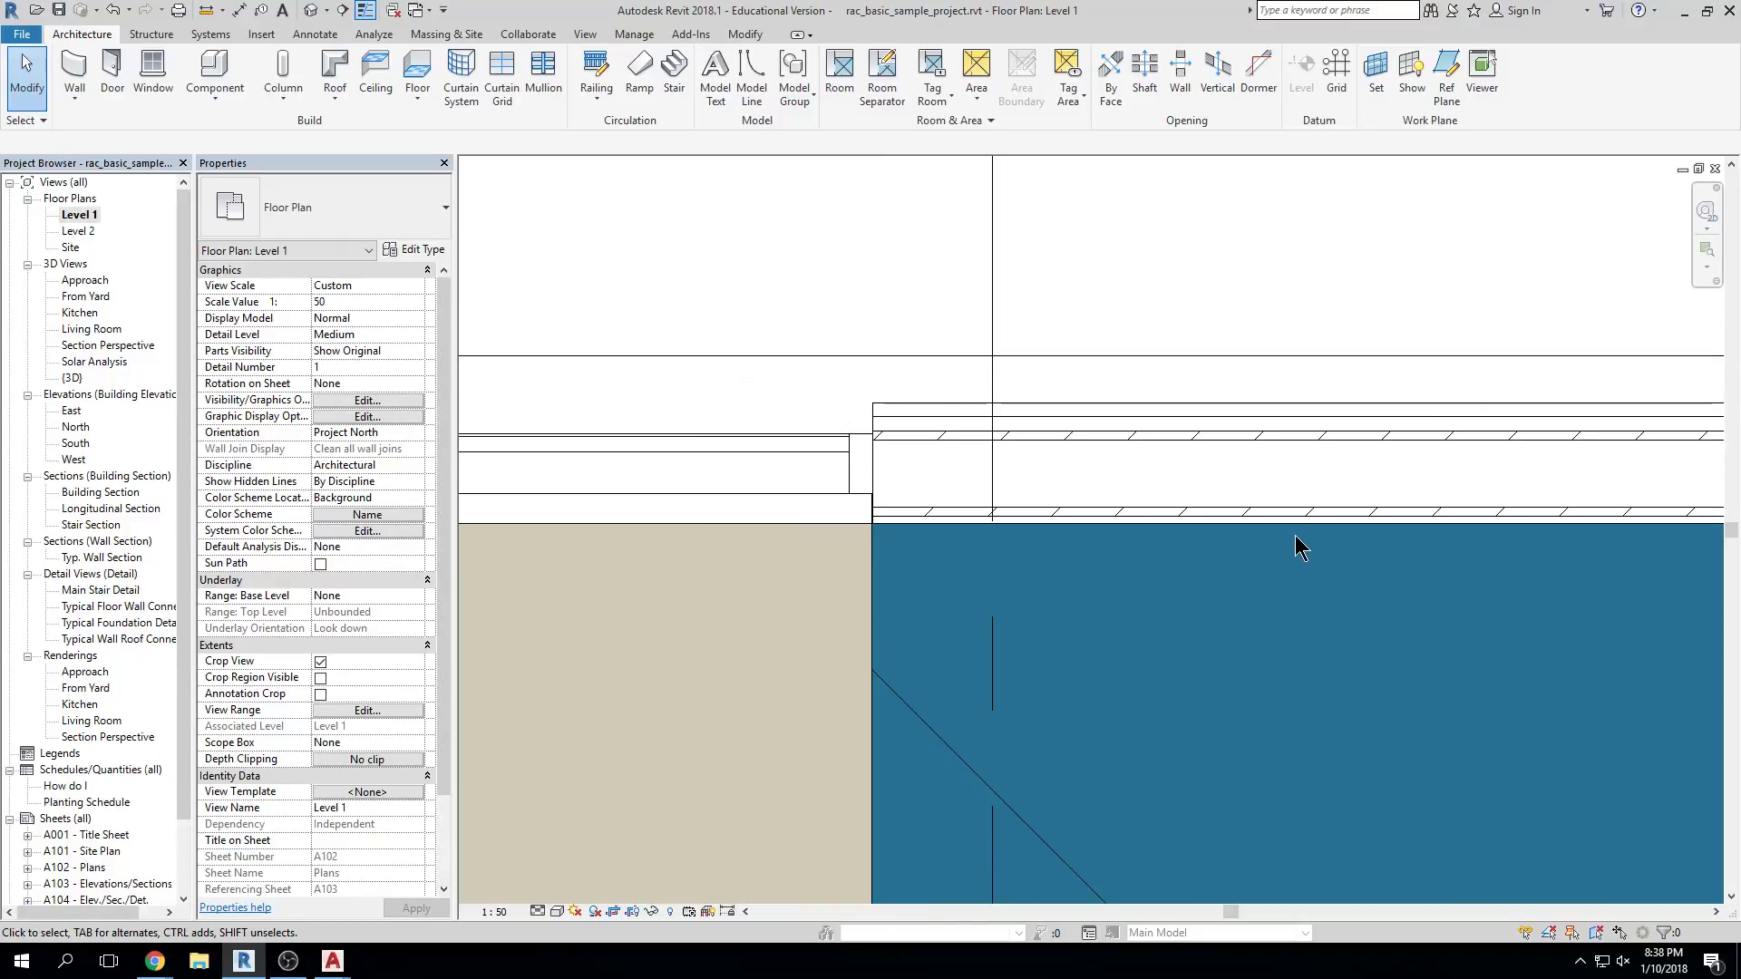
{"action": "scroll", "coordinate": [1414, 507], "scroll_direction": "down", "scroll_amount": 2}
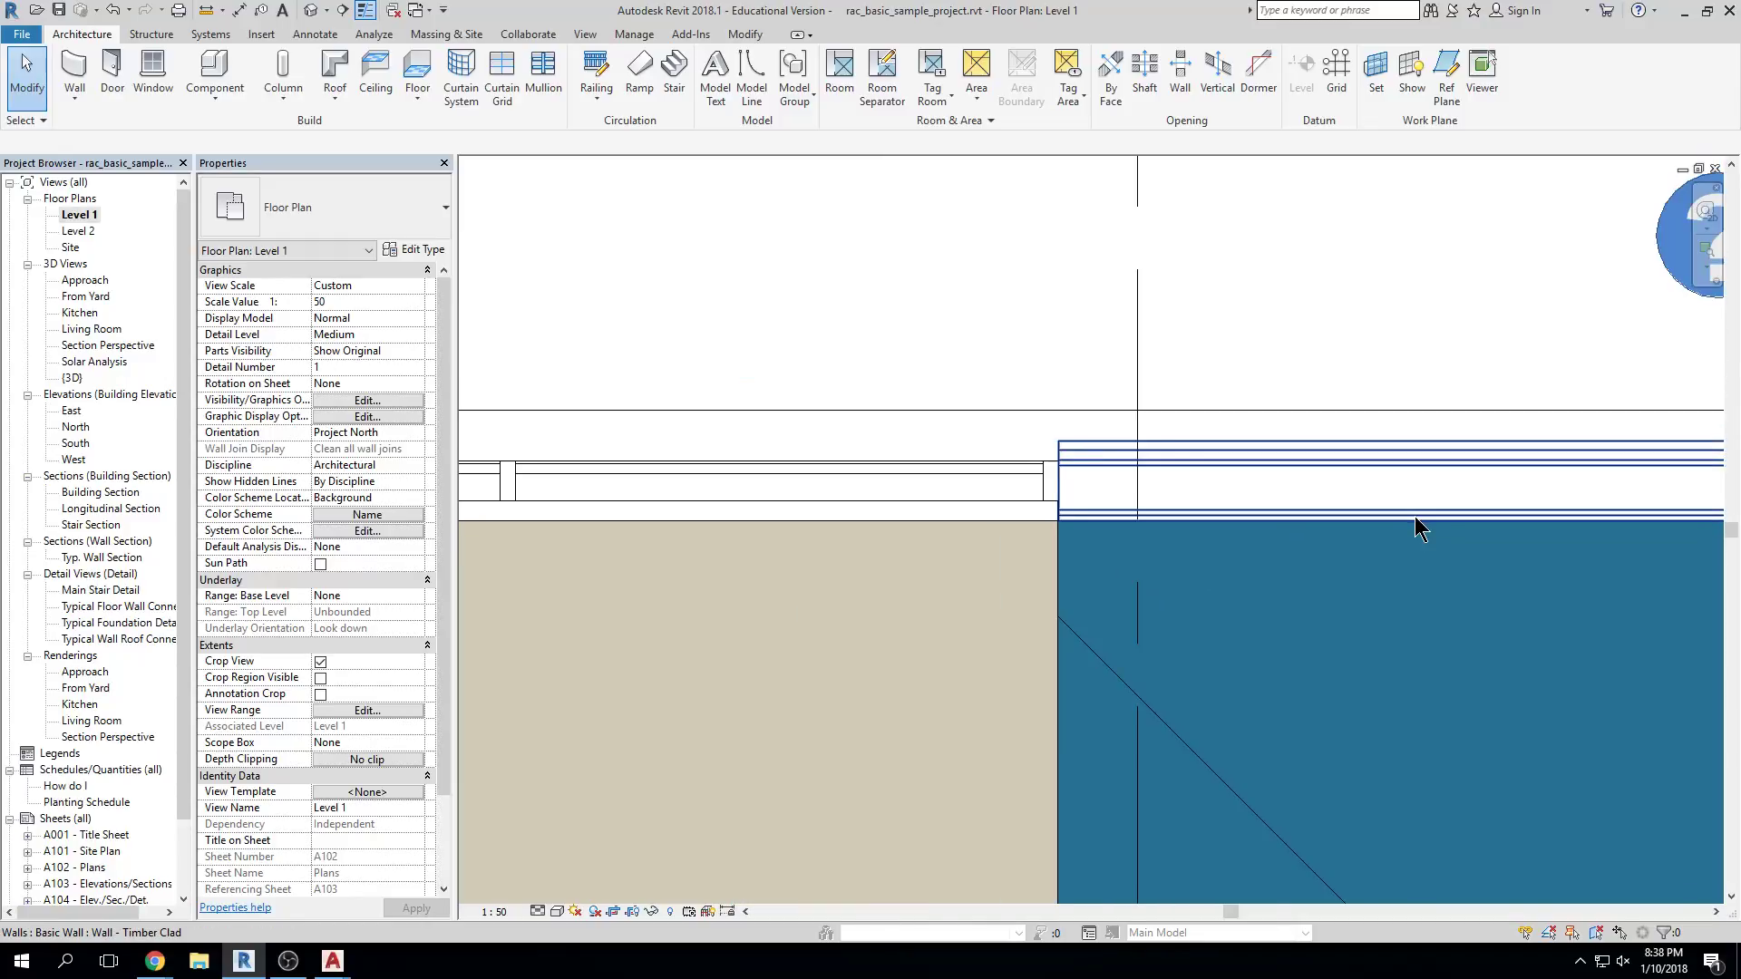
{"action": "scroll", "coordinate": [1362, 412], "scroll_direction": "down", "scroll_amount": 6}
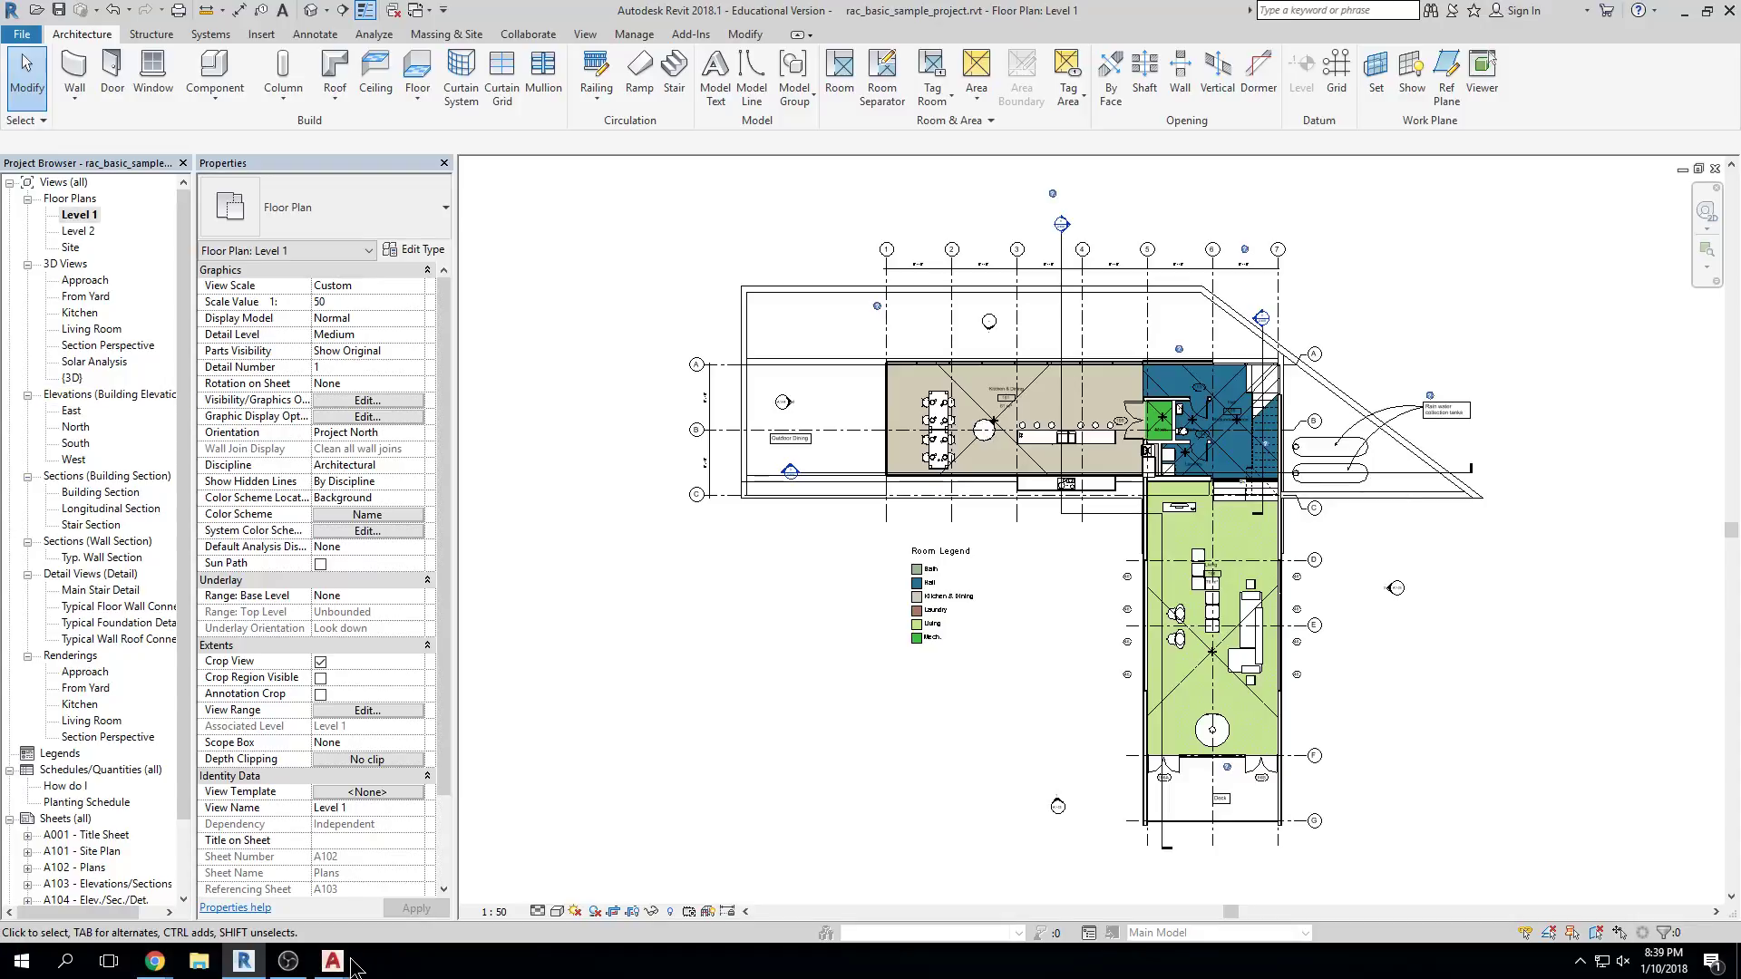
In the AutoCAD drawing, select the diagonal wall line and check its layer in the layer list
{"action": "mouse_move", "coordinate": [332, 959]}
{"action": "left_click", "coordinate": [444, 875]}
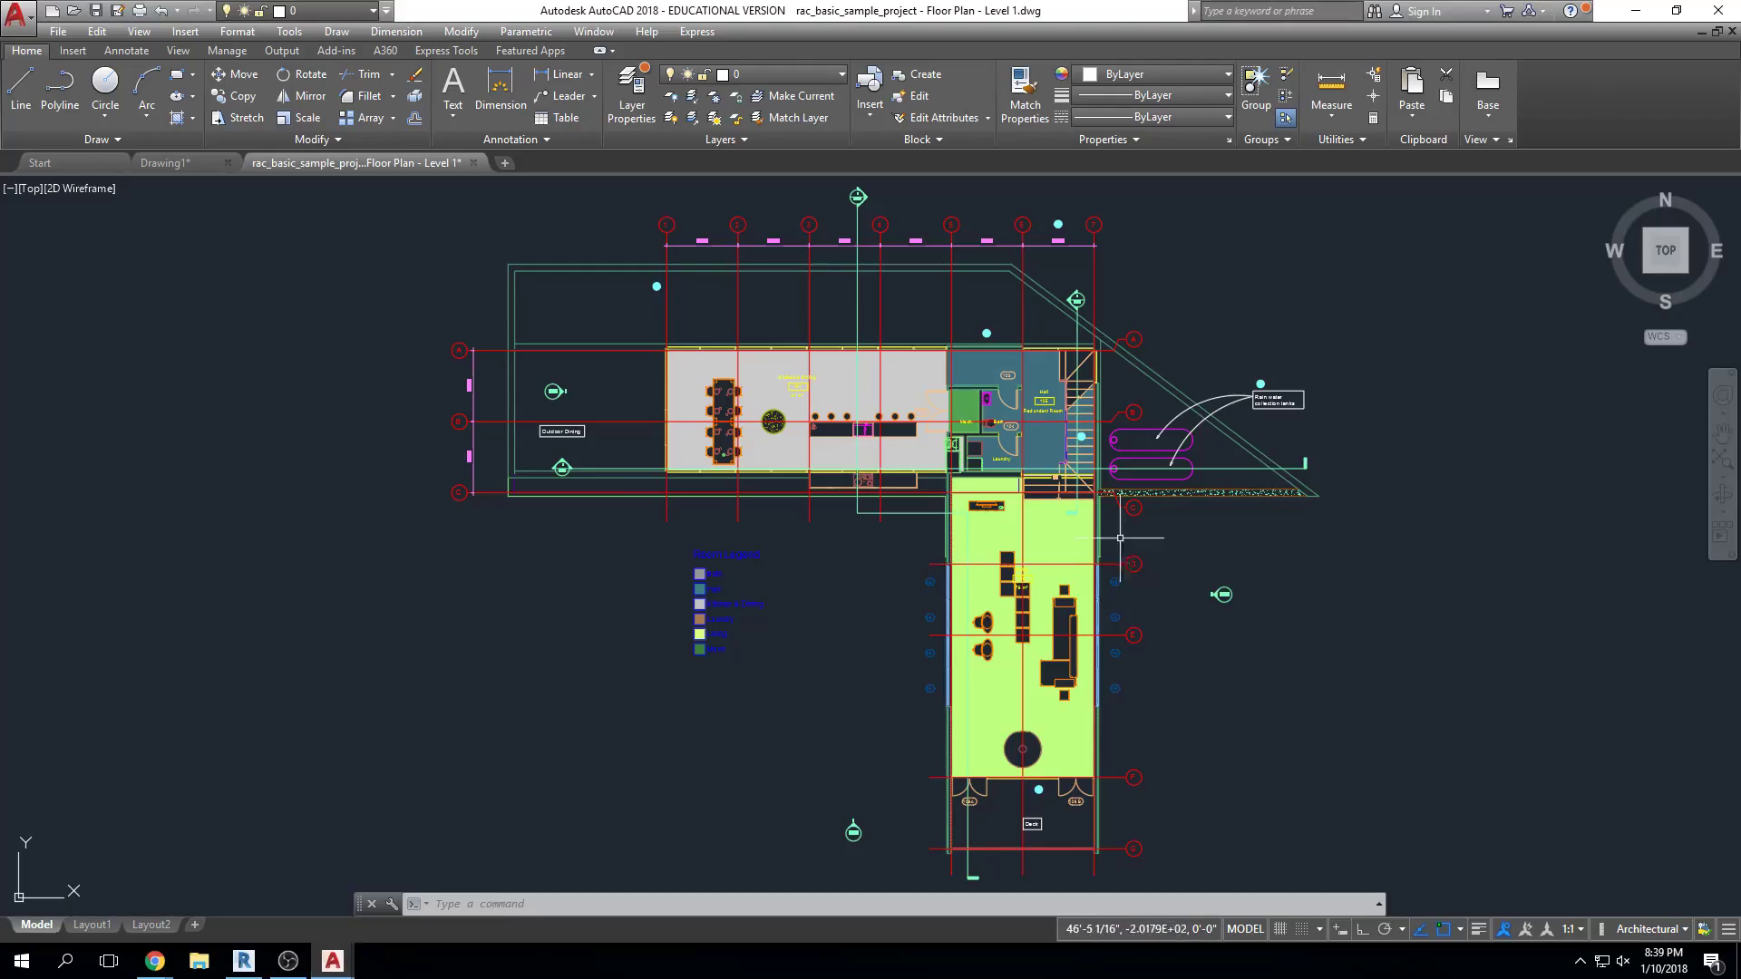
{"action": "middle_click_drag", "start_coordinate": [1160, 720], "coordinate": [1196, 695]}
{"action": "scroll", "coordinate": [1230, 312], "scroll_direction": "up", "scroll_amount": 6}
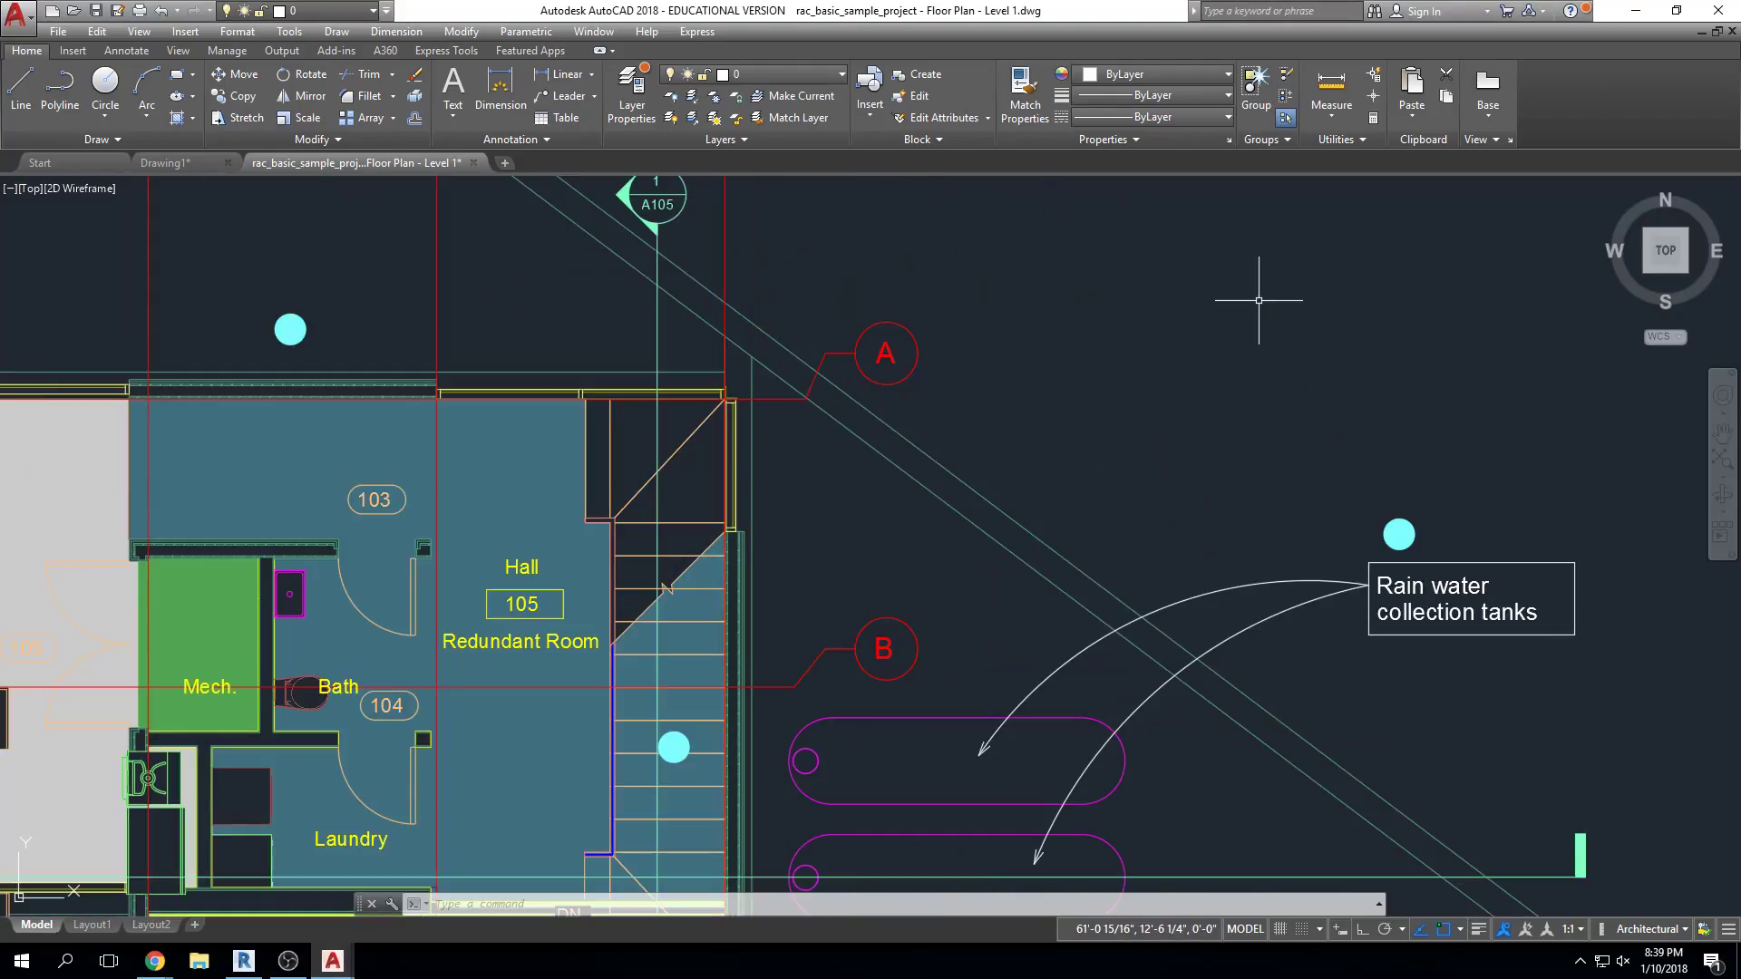
{"action": "left_click", "coordinate": [1056, 552]}
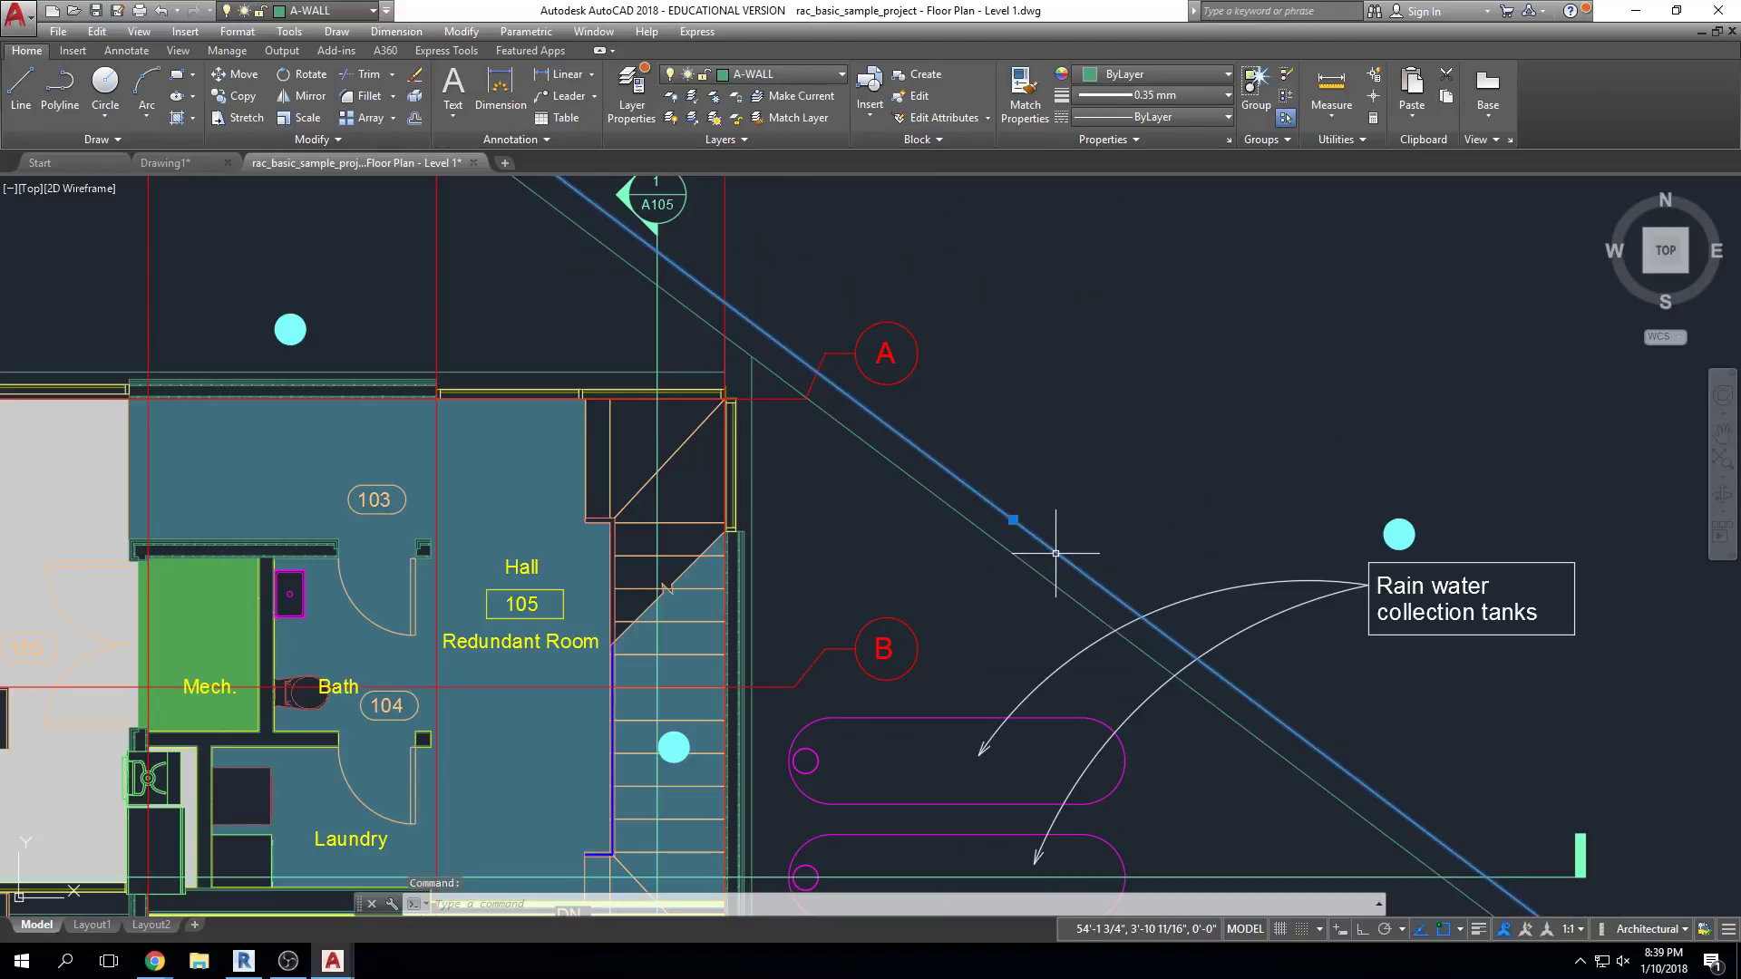
{"action": "left_click", "coordinate": [831, 73]}
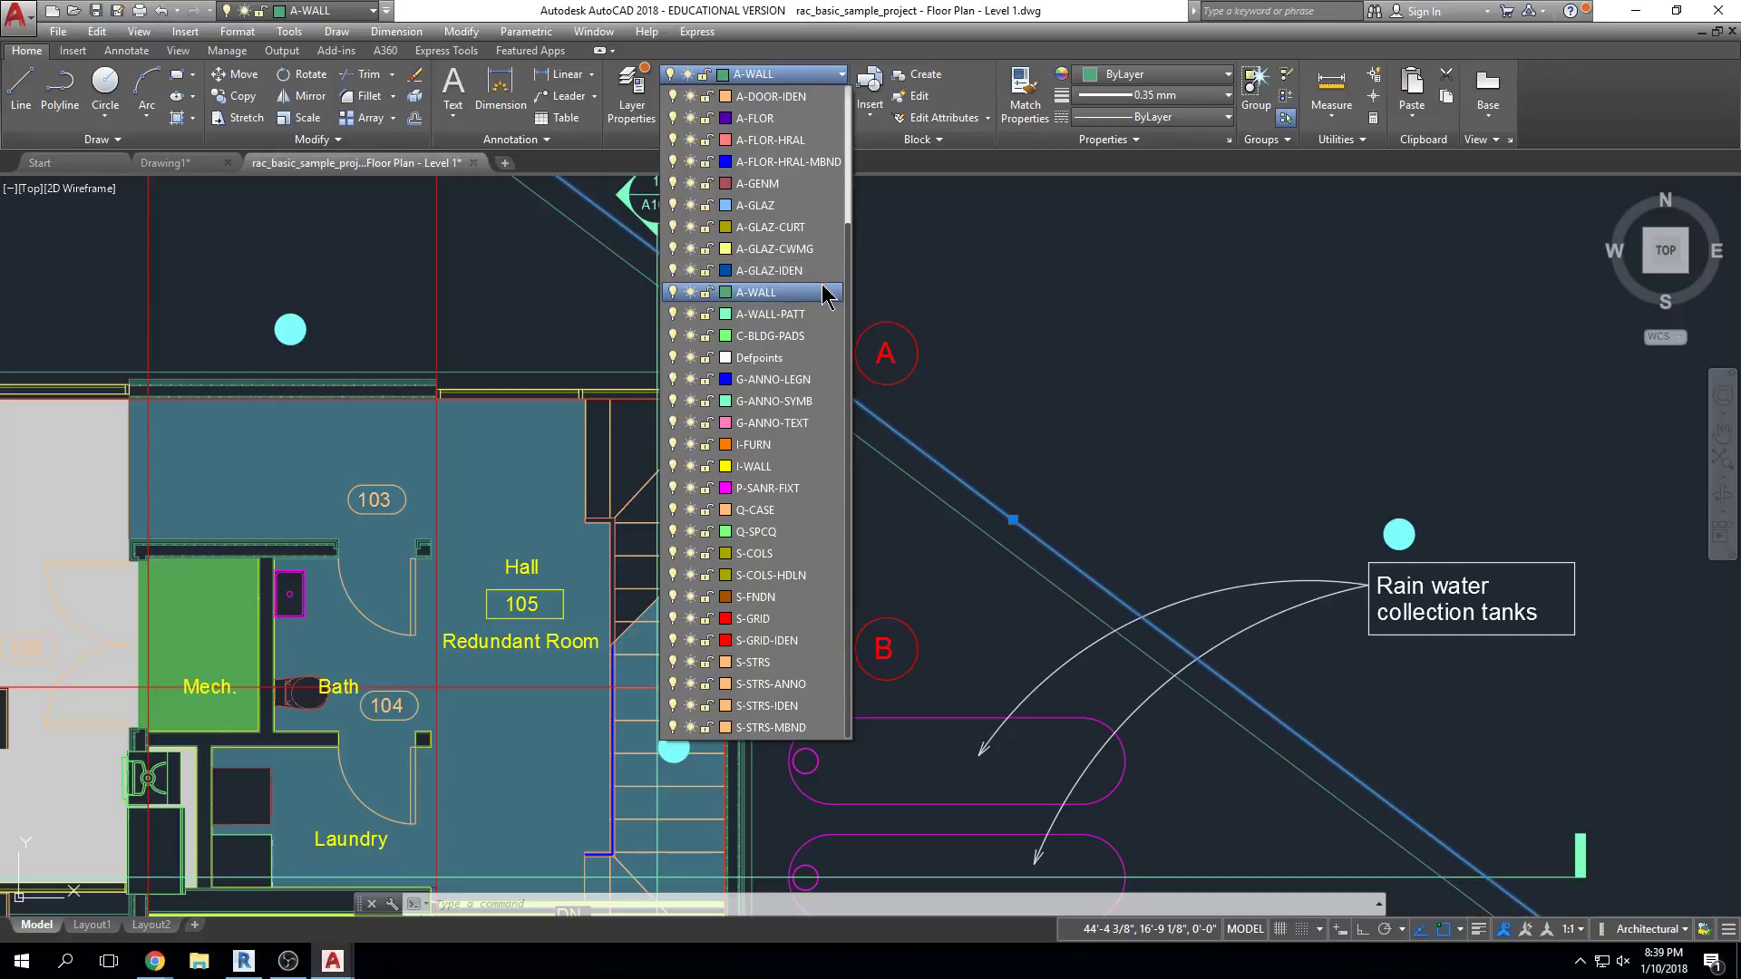
{"action": "key", "text": "Escape"}
{"action": "key", "text": "Escape"}
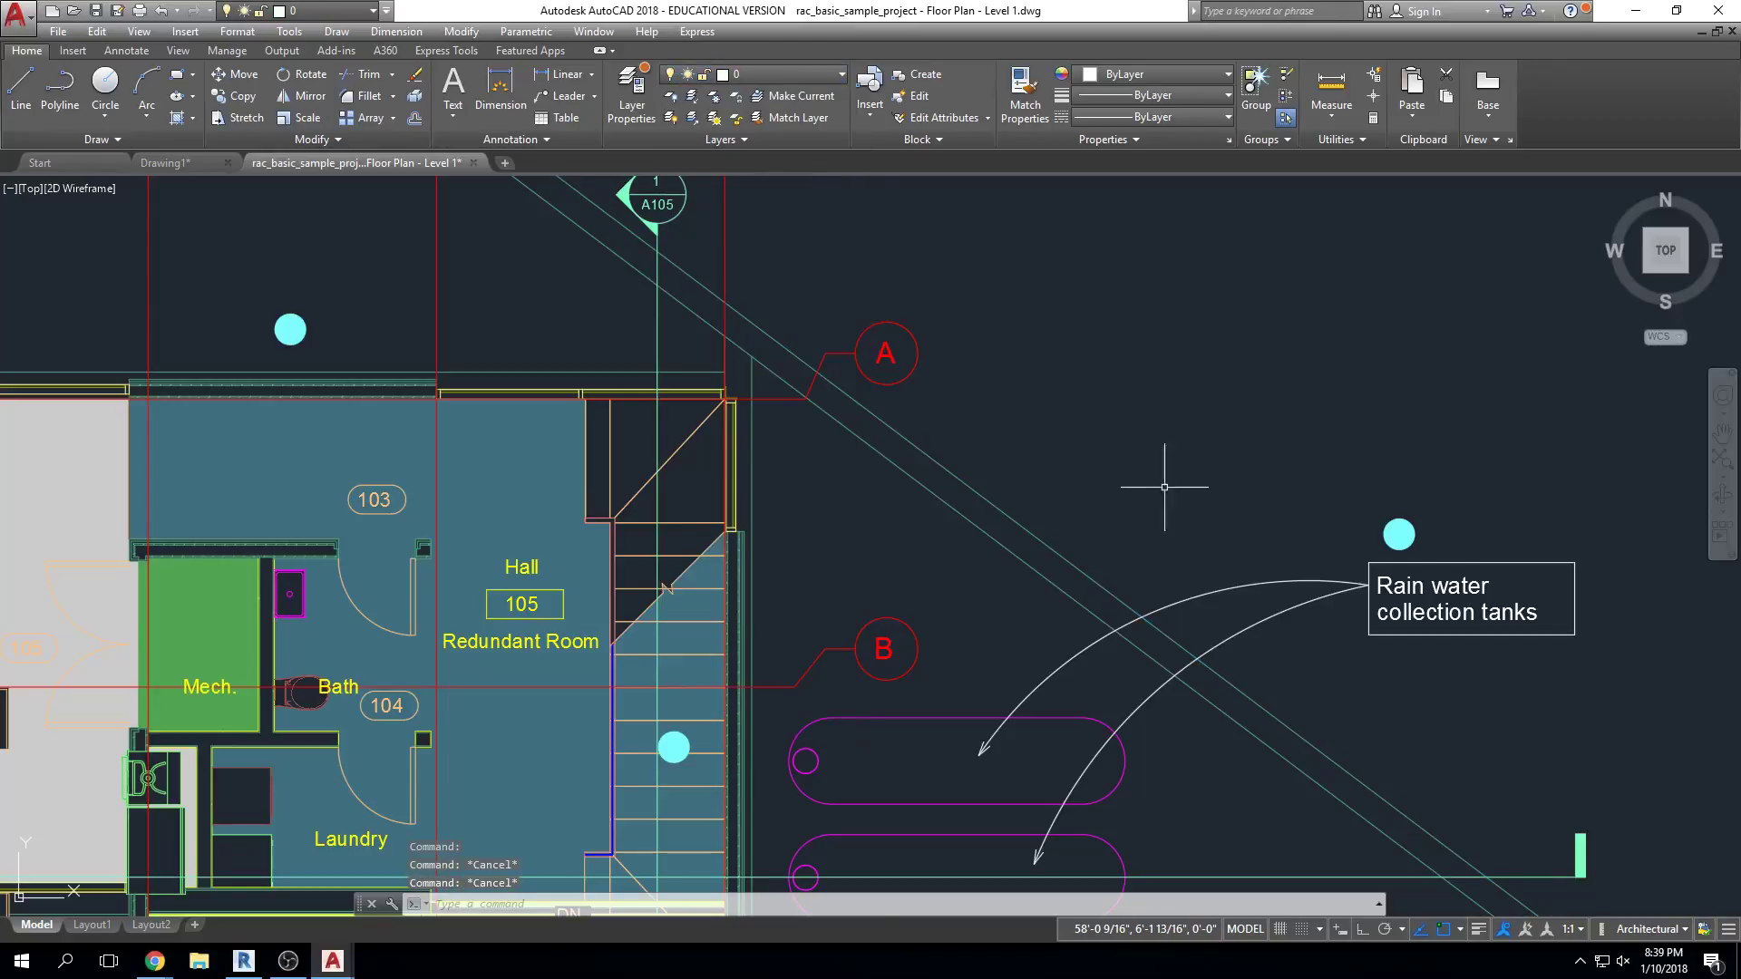
Zoom out over the drawing and minimize AutoCAD to return to Revit
{"action": "scroll", "coordinate": [1096, 515], "scroll_direction": "down", "scroll_amount": 3}
{"action": "scroll", "coordinate": [1096, 515], "scroll_direction": "down", "scroll_amount": 2}
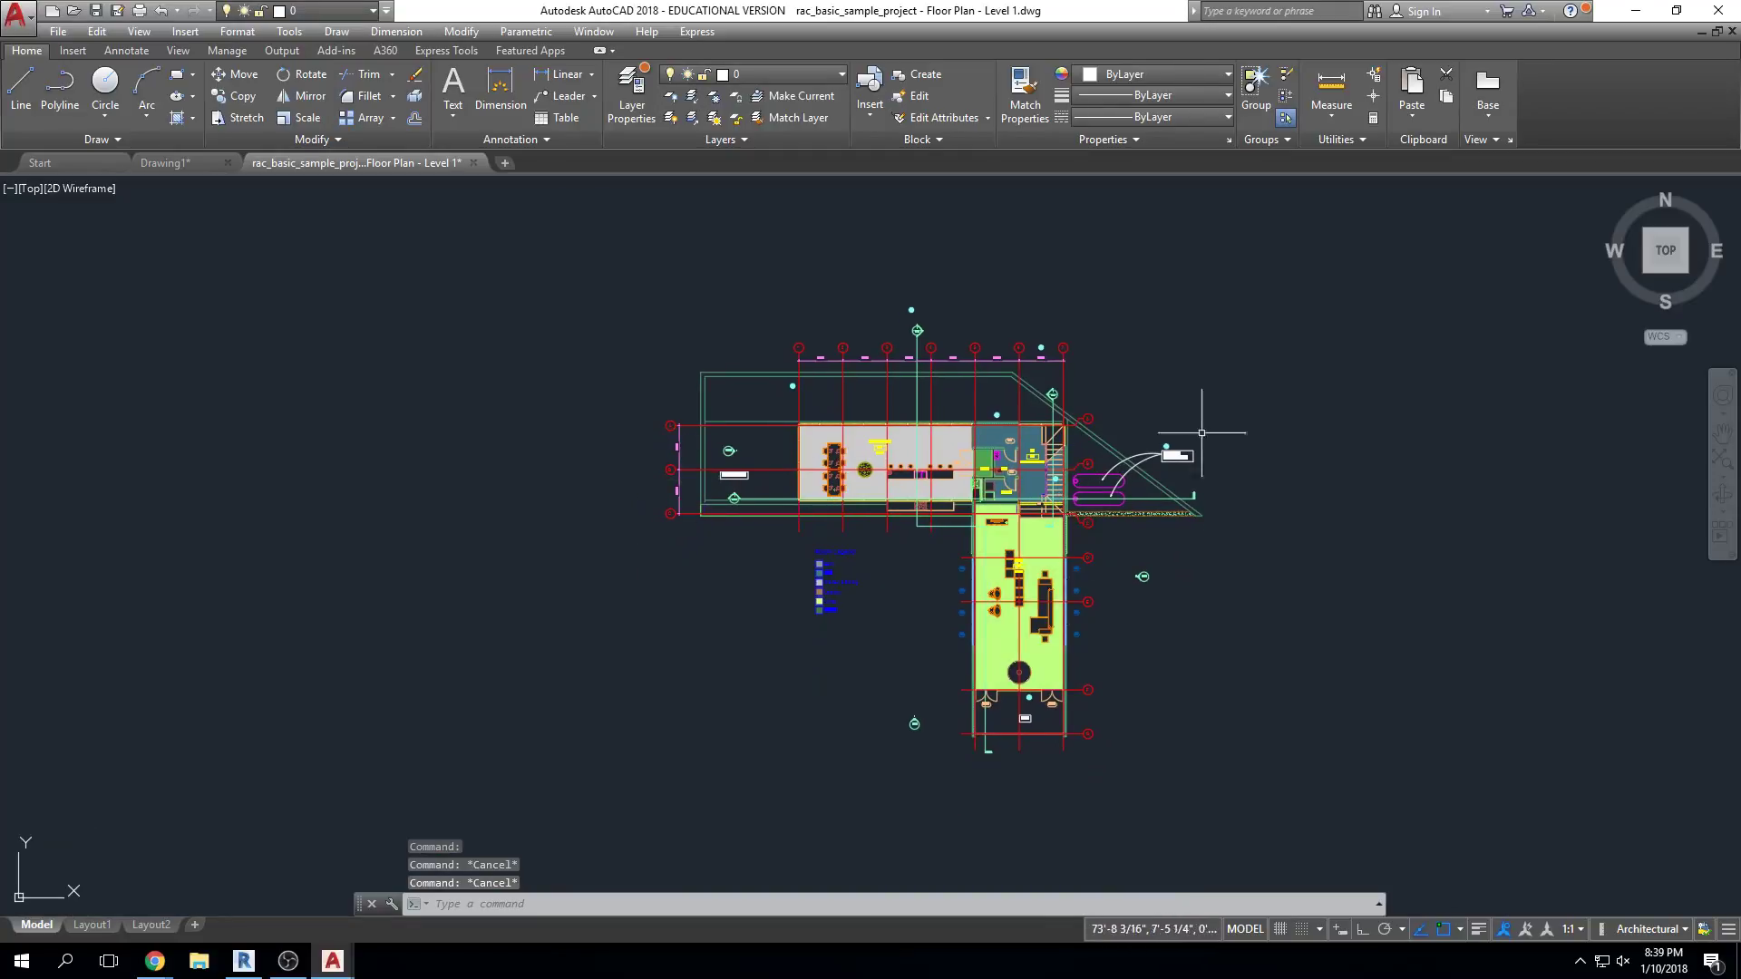
{"action": "scroll", "coordinate": [1367, 699], "scroll_direction": "down", "scroll_amount": 1}
{"action": "scroll", "coordinate": [1302, 703], "scroll_direction": "up", "scroll_amount": 1}
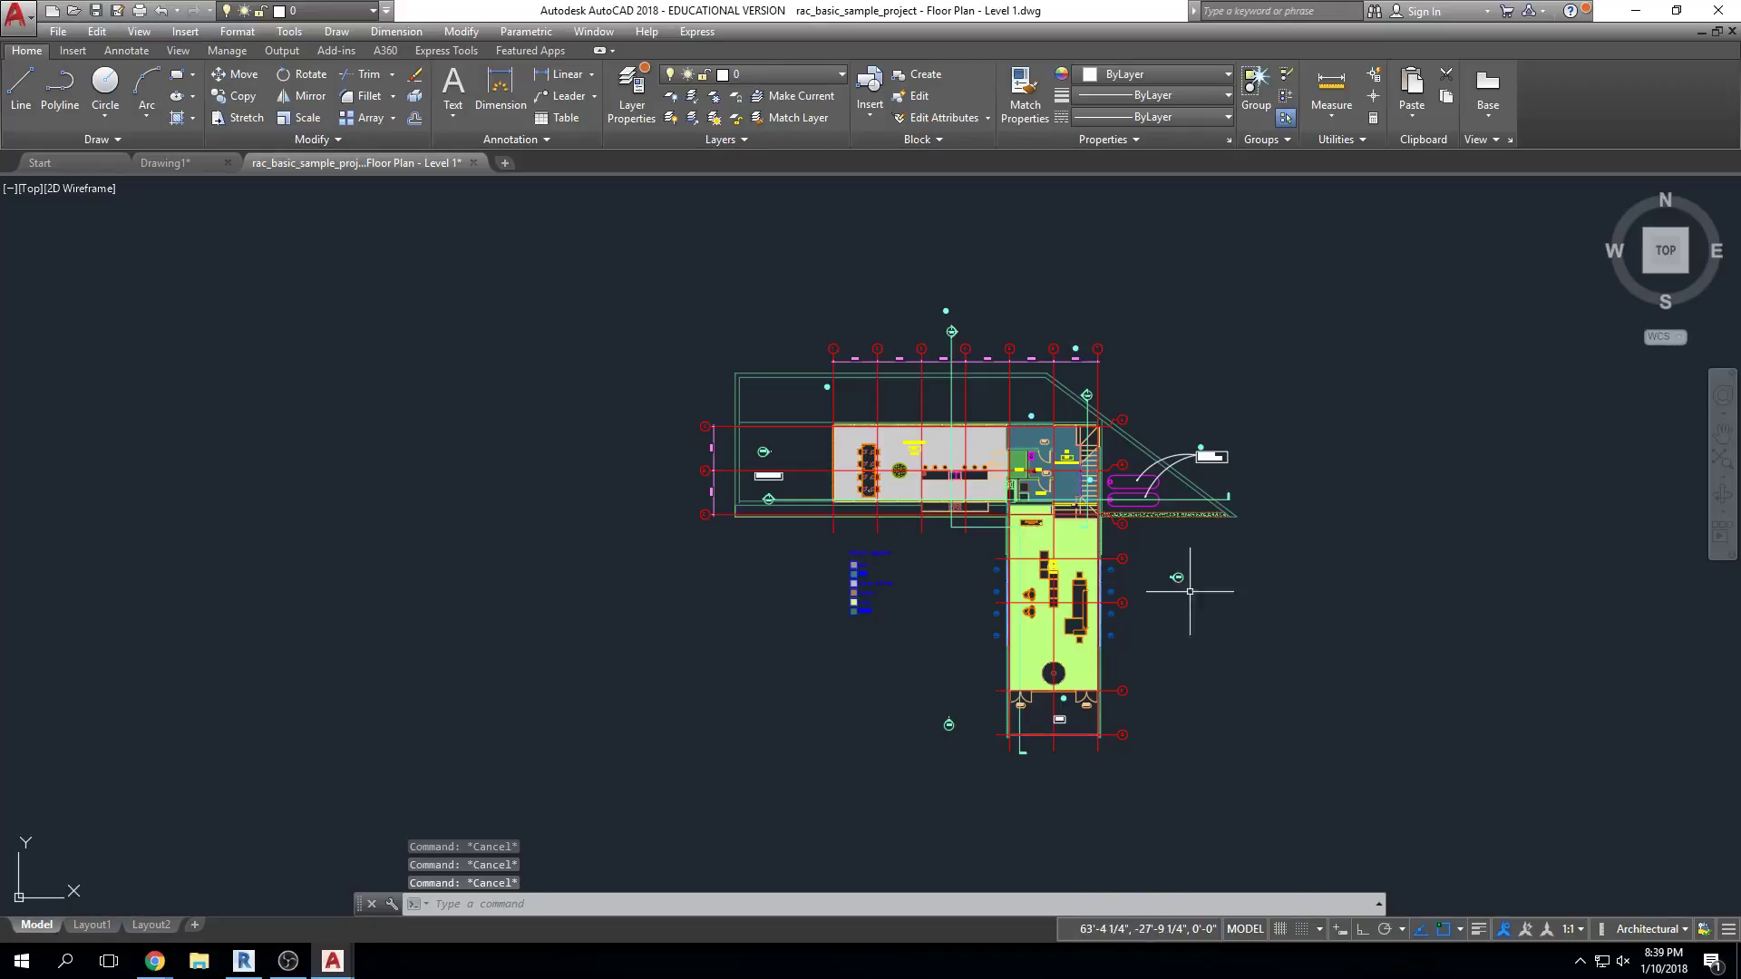
{"action": "left_click", "coordinate": [1637, 11]}
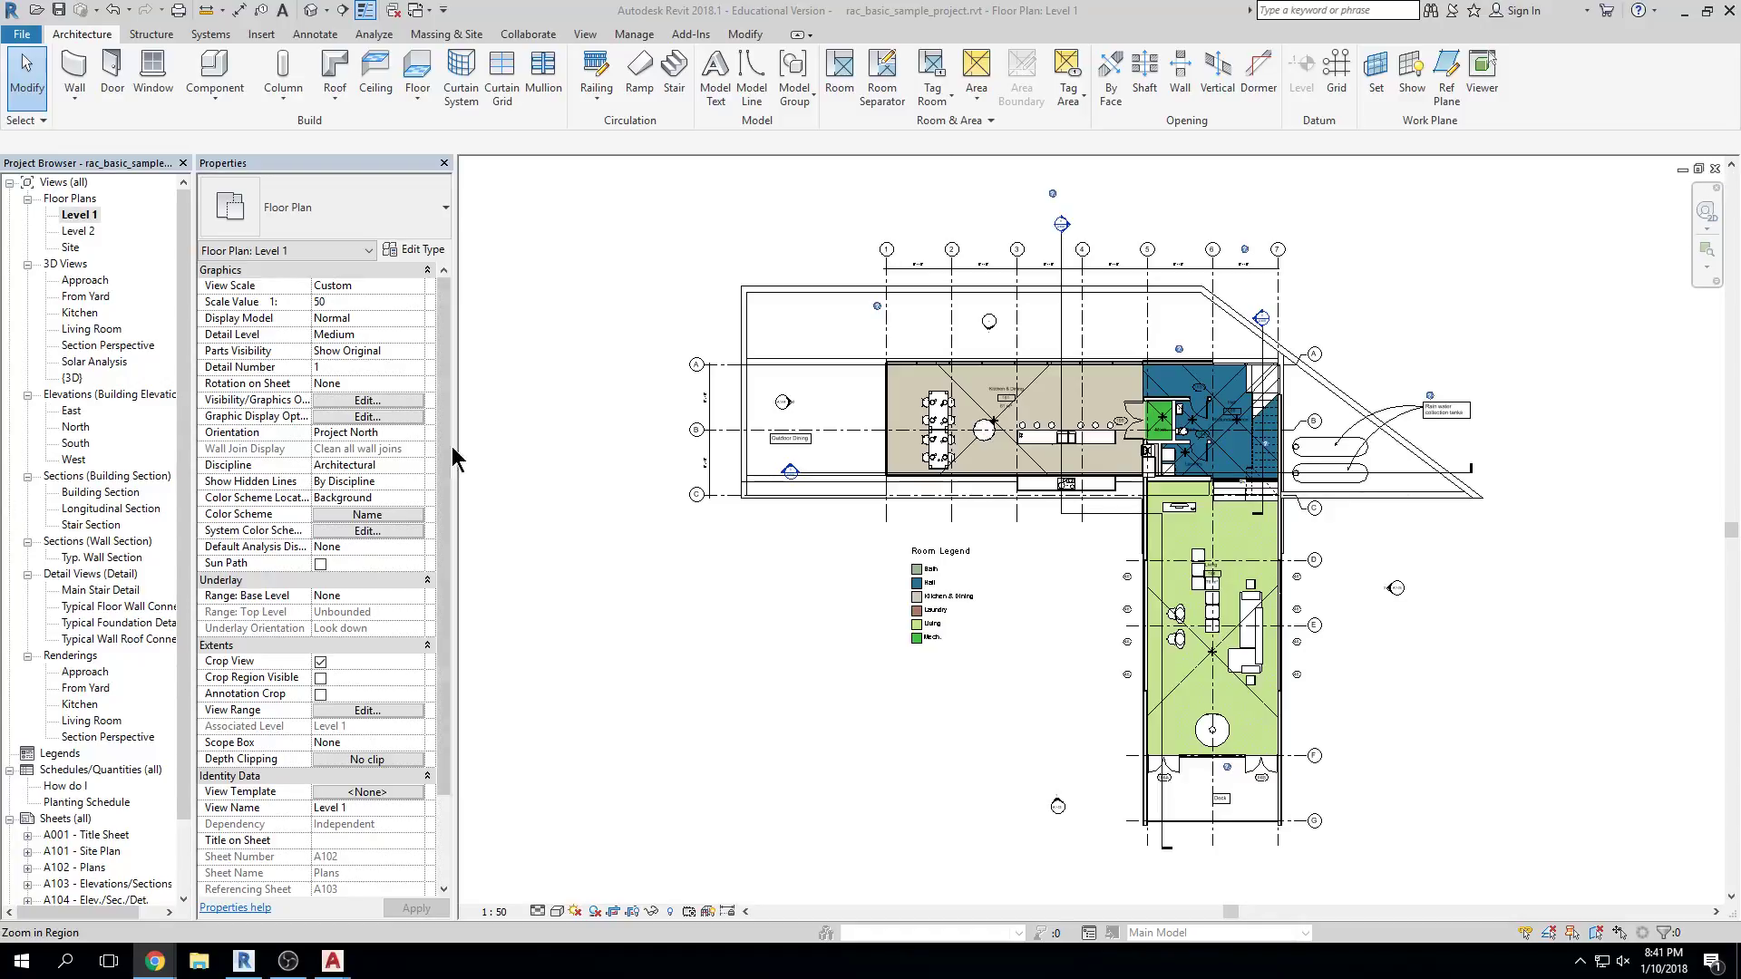
{"action": "scroll", "coordinate": [991, 544], "scroll_direction": "down", "scroll_amount": 1}
{"action": "scroll", "coordinate": [991, 545], "scroll_direction": "down", "scroll_amount": 1}
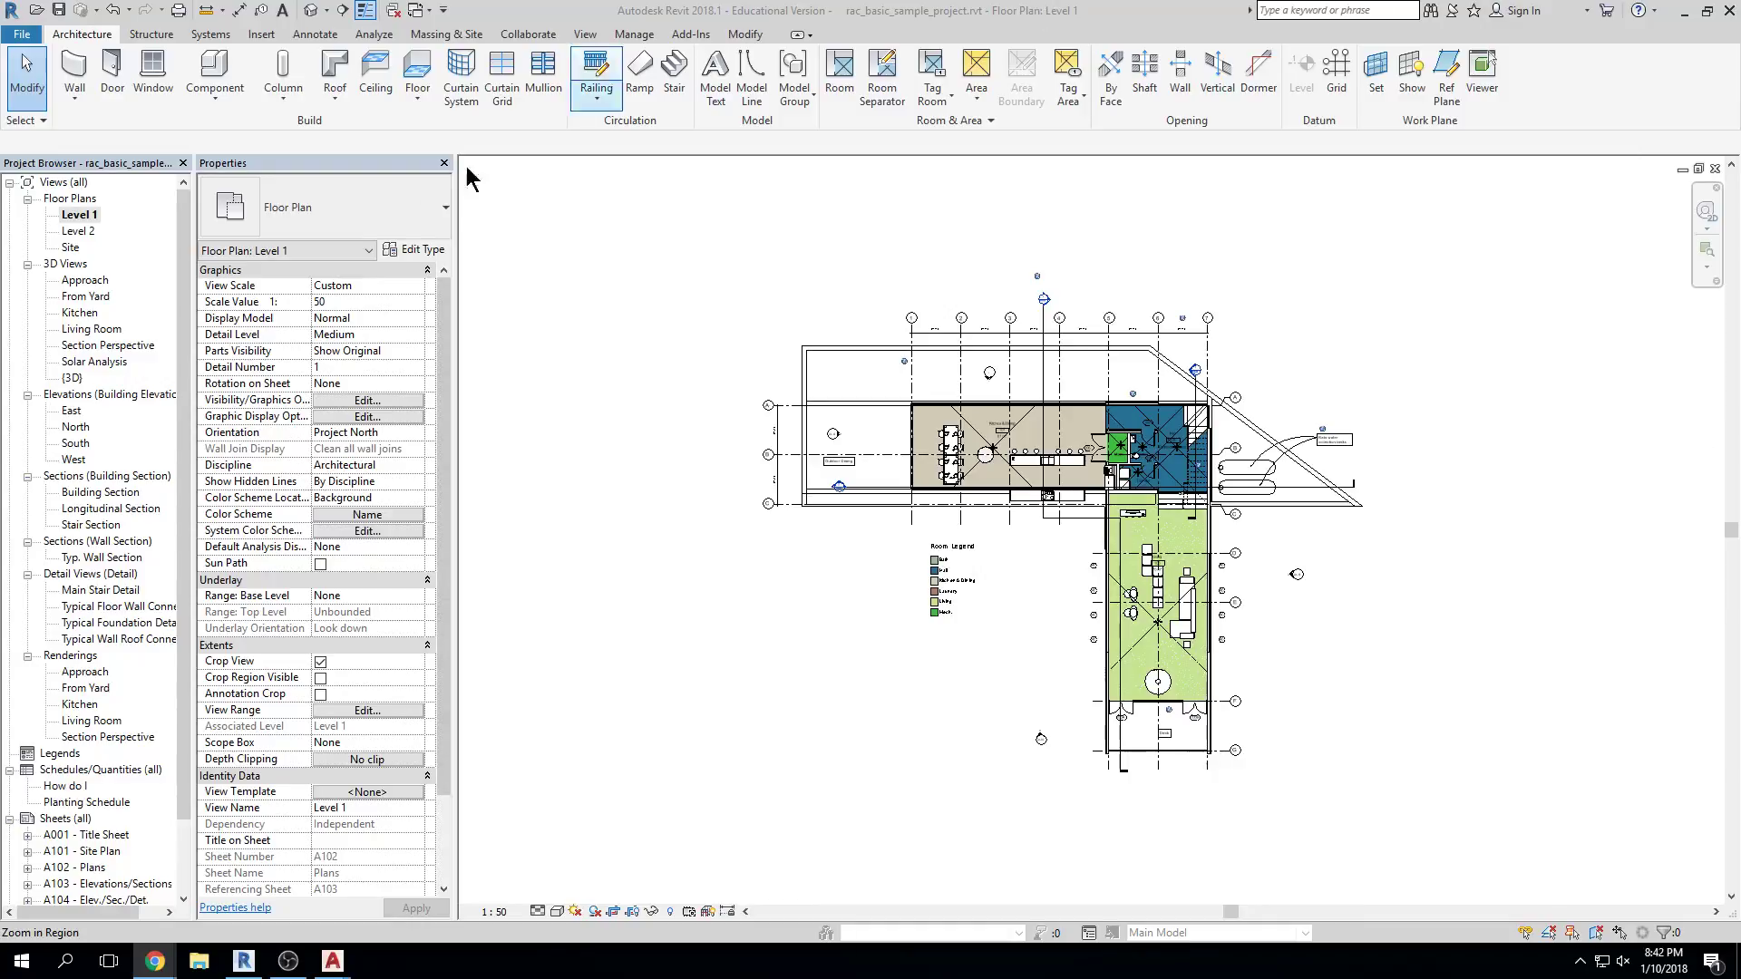
{"action": "key", "text": "f"}
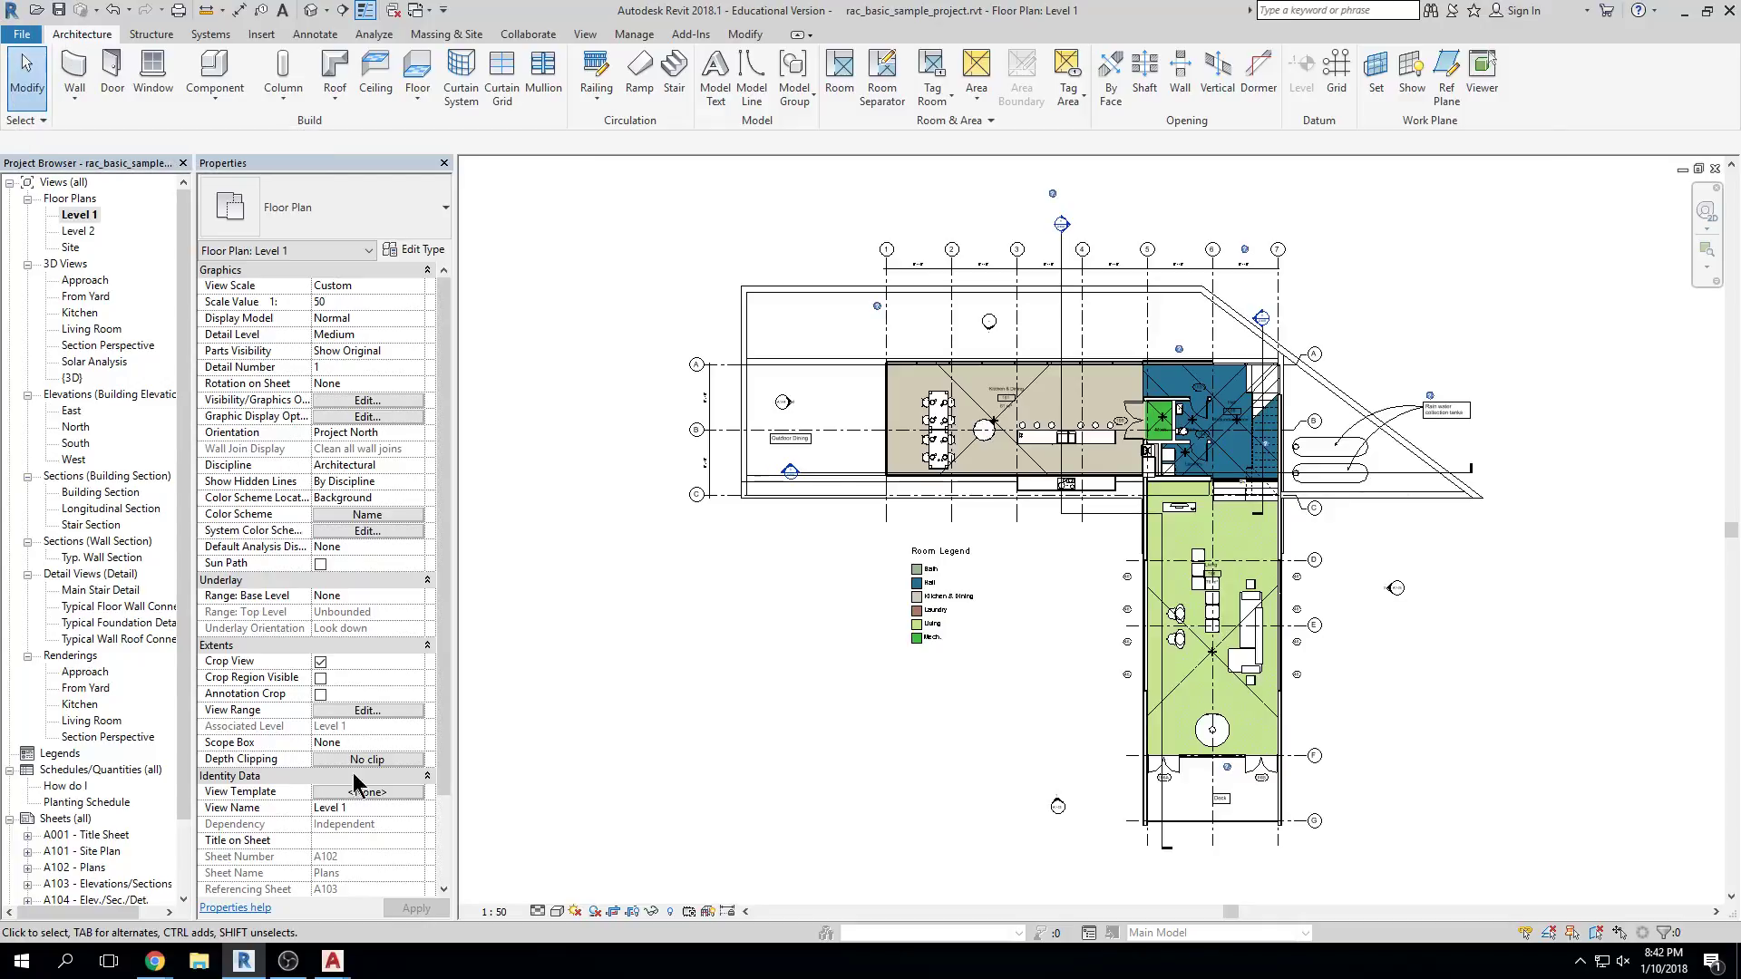
{"action": "mouse_move", "coordinate": [333, 962]}
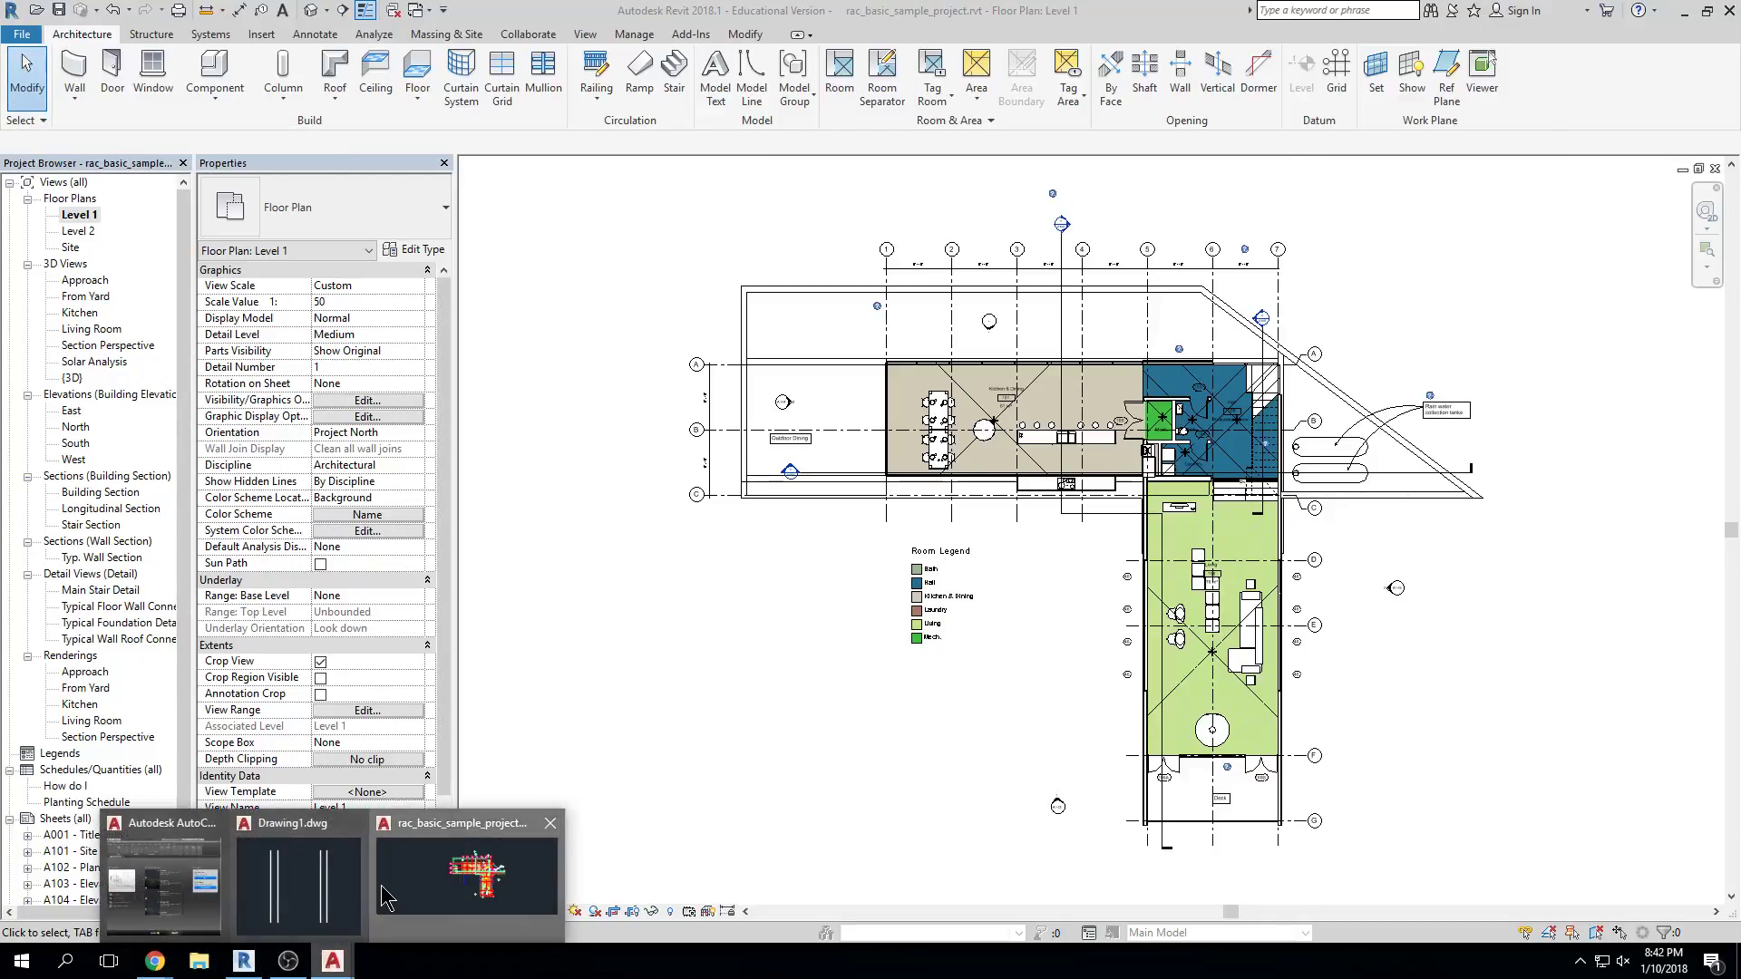
{"action": "left_click", "coordinate": [467, 871]}
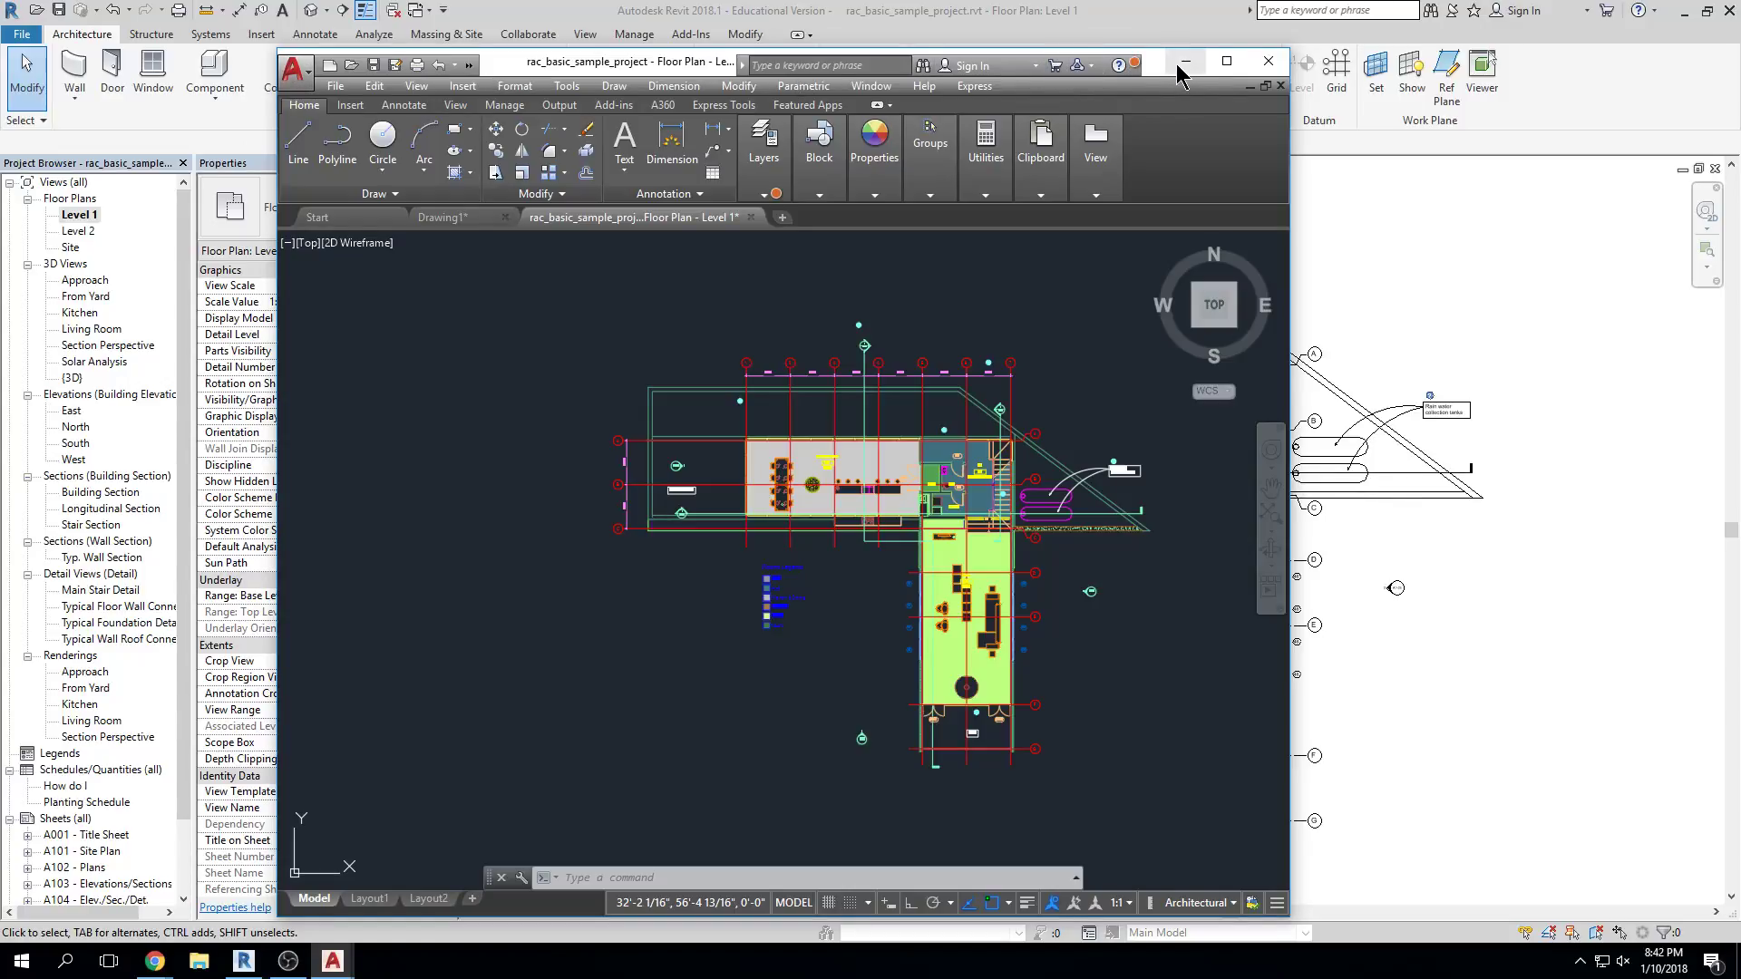
{"action": "left_click", "coordinate": [1185, 61]}
{"action": "left_click", "coordinate": [13, 12]}
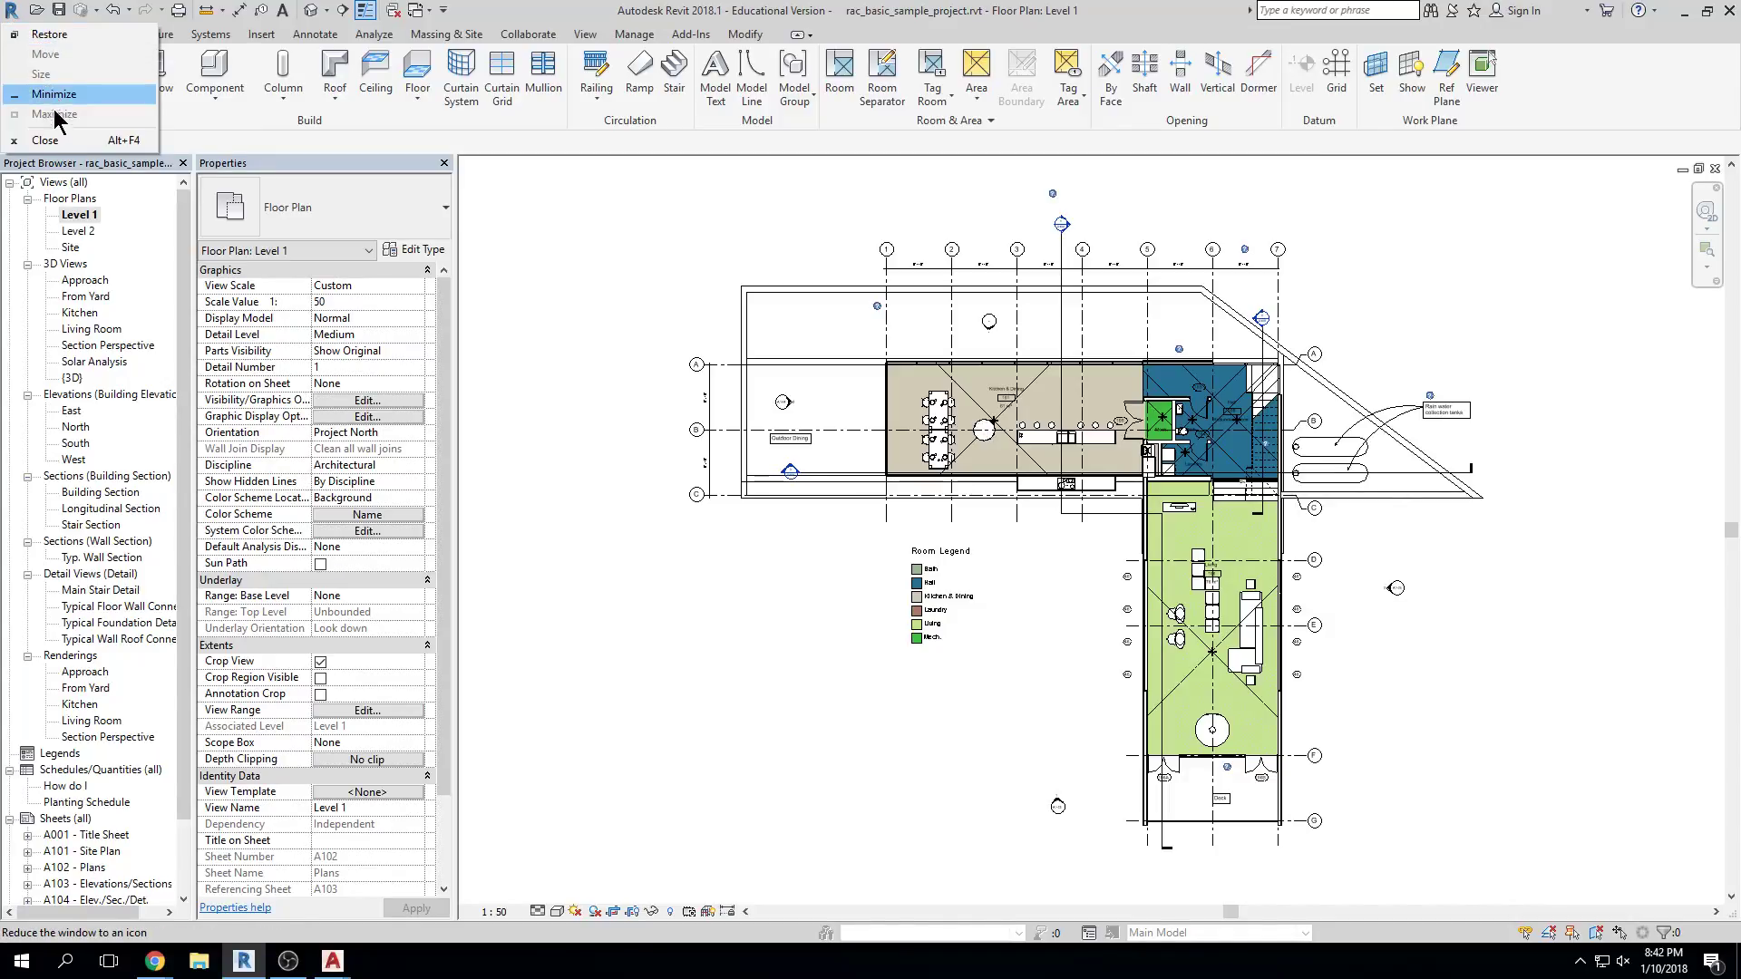
{"action": "left_click", "coordinate": [590, 252]}
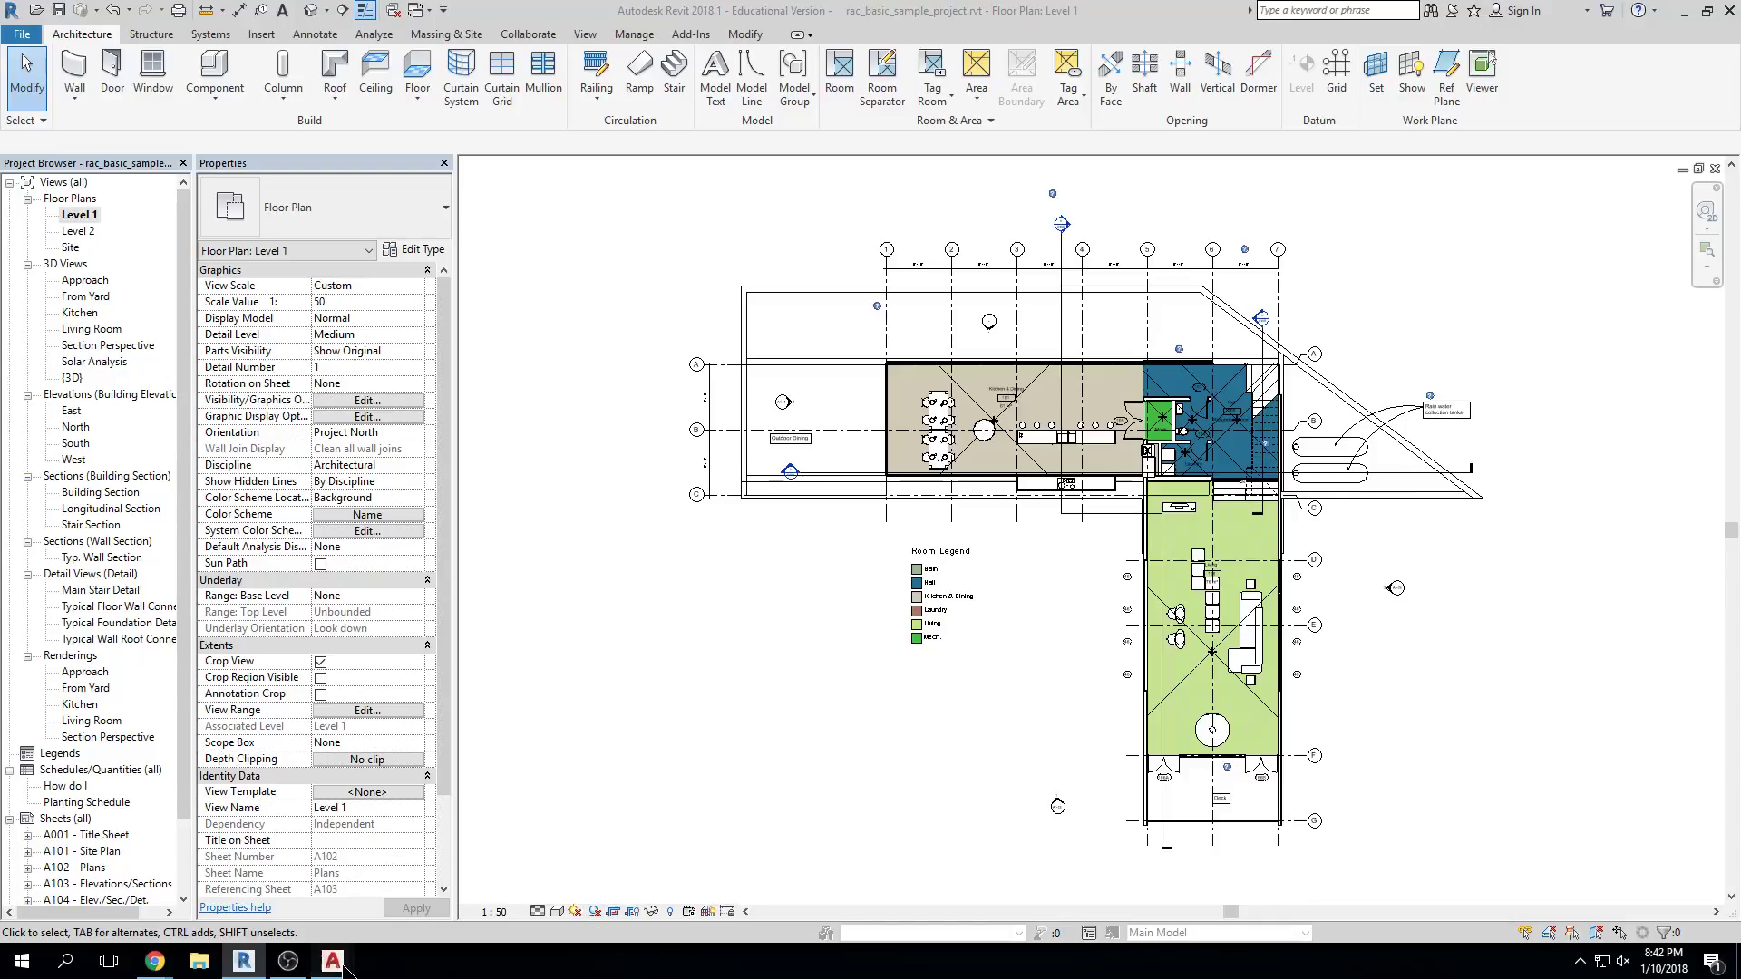
{"action": "mouse_move", "coordinate": [333, 961]}
{"action": "left_click", "coordinate": [671, 893]}
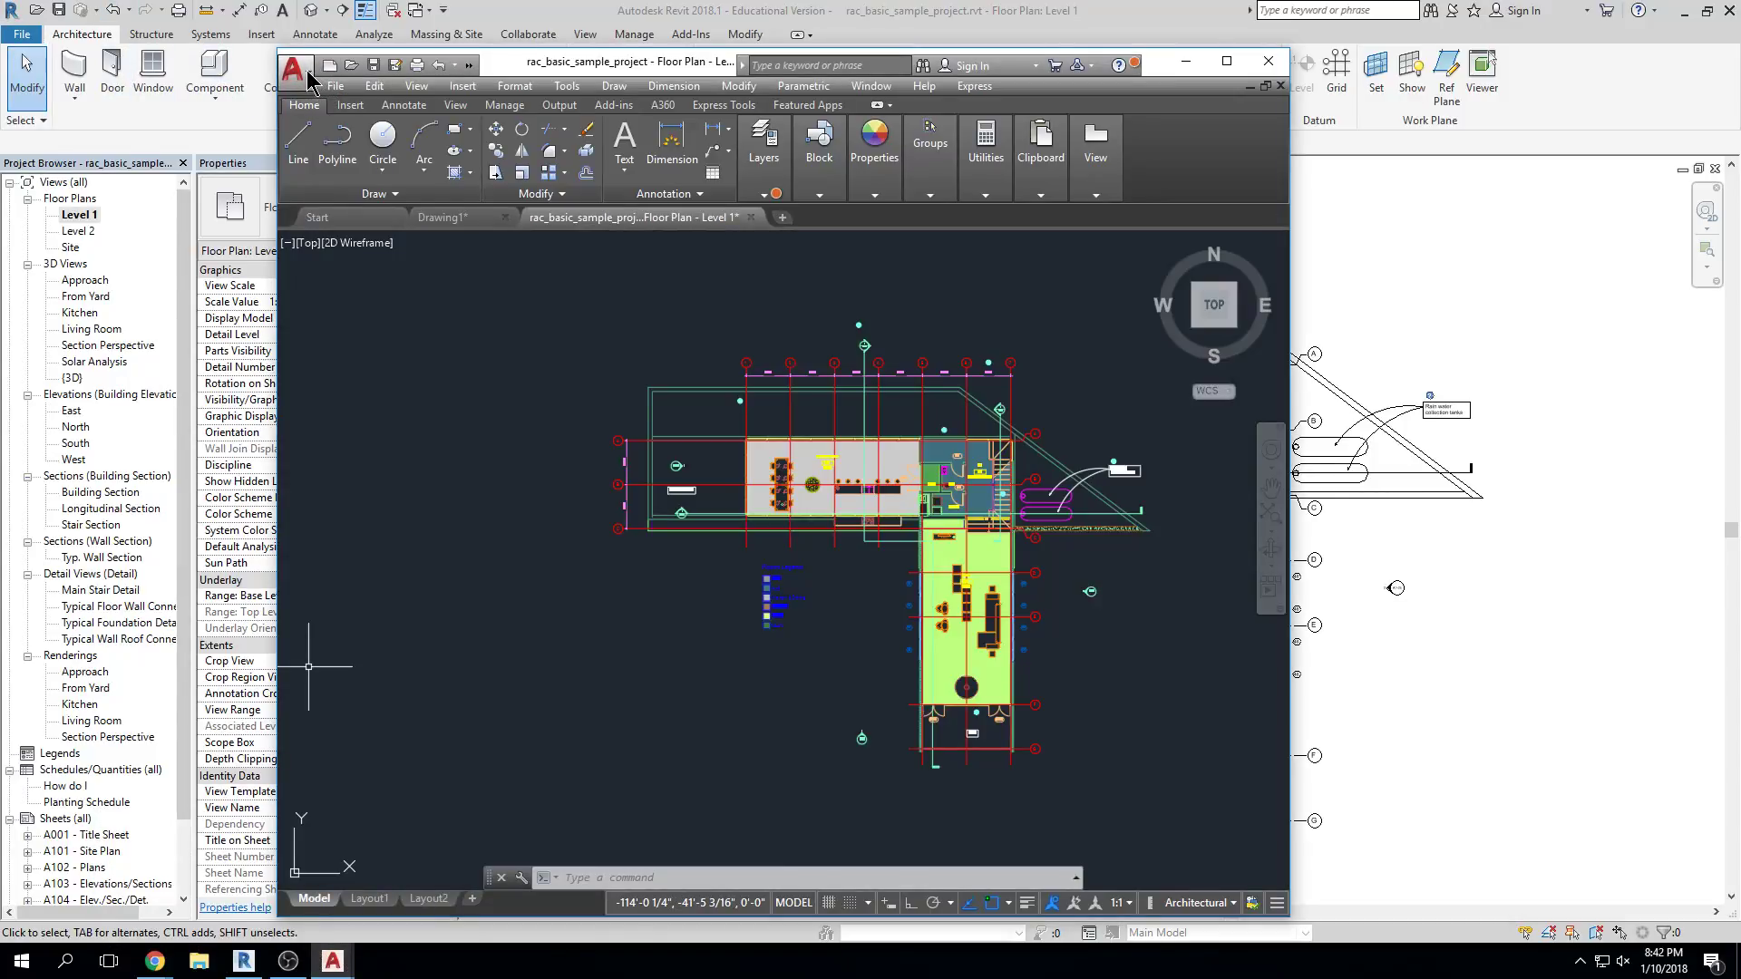
{"action": "left_click", "coordinate": [300, 72]}
{"action": "left_click", "coordinate": [302, 76]}
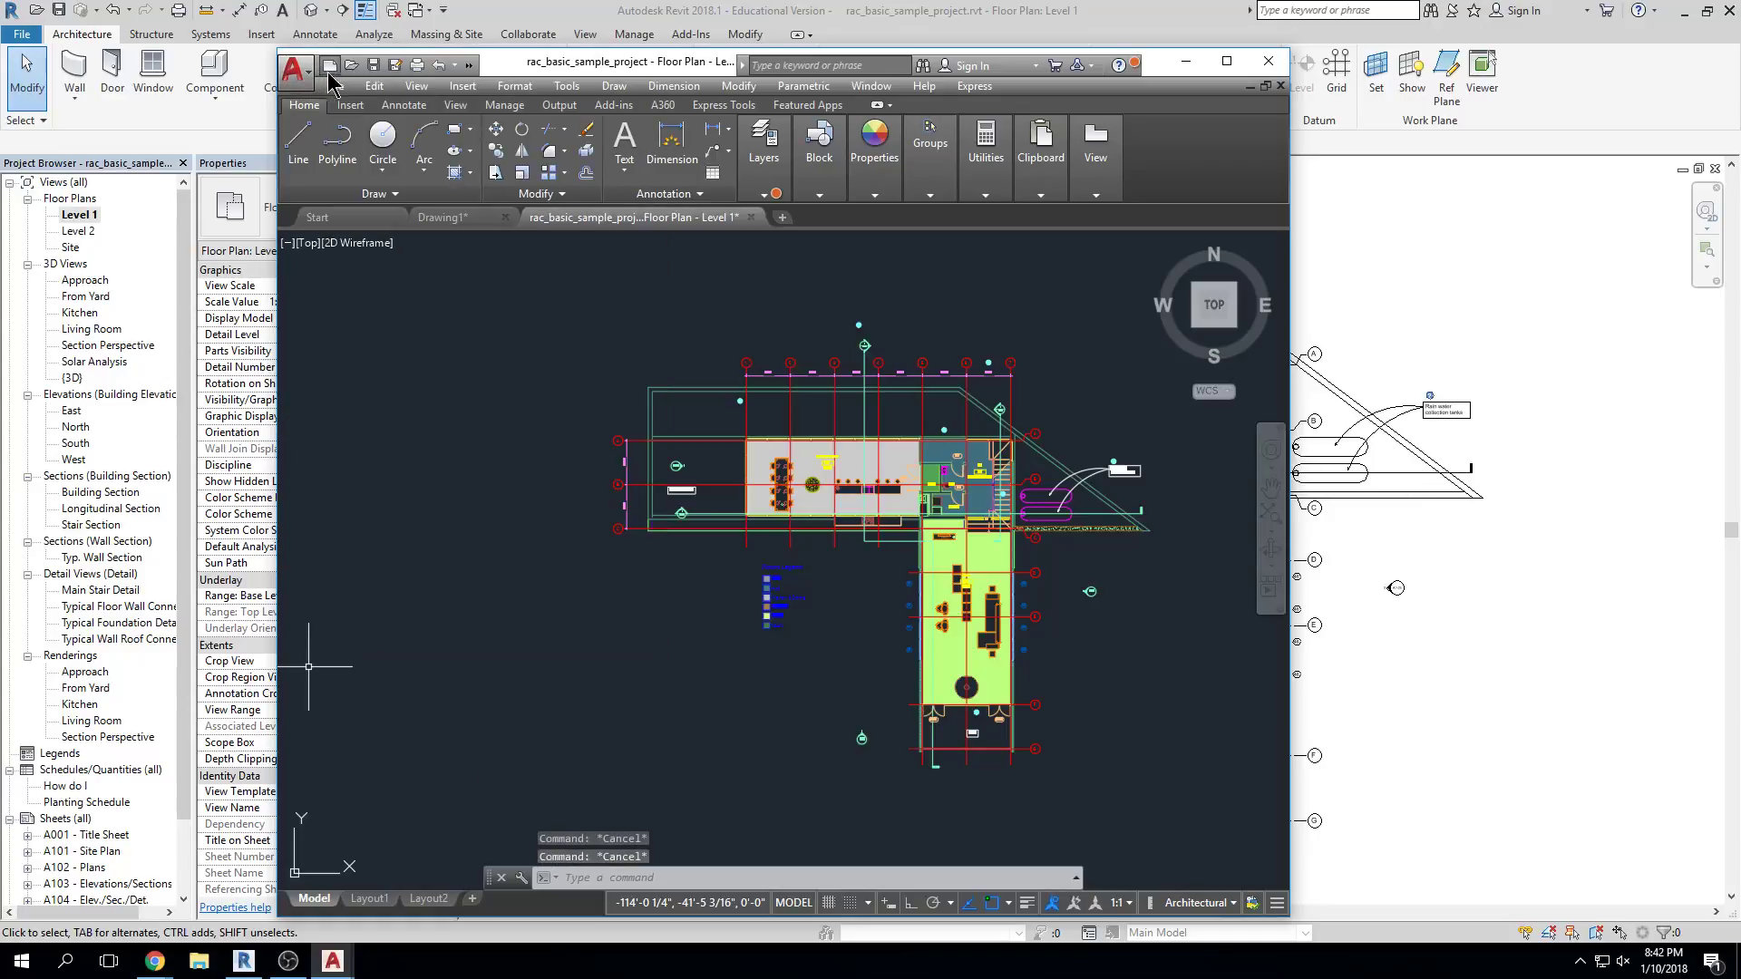
{"action": "left_click", "coordinate": [335, 86]}
{"action": "left_click", "coordinate": [337, 93]}
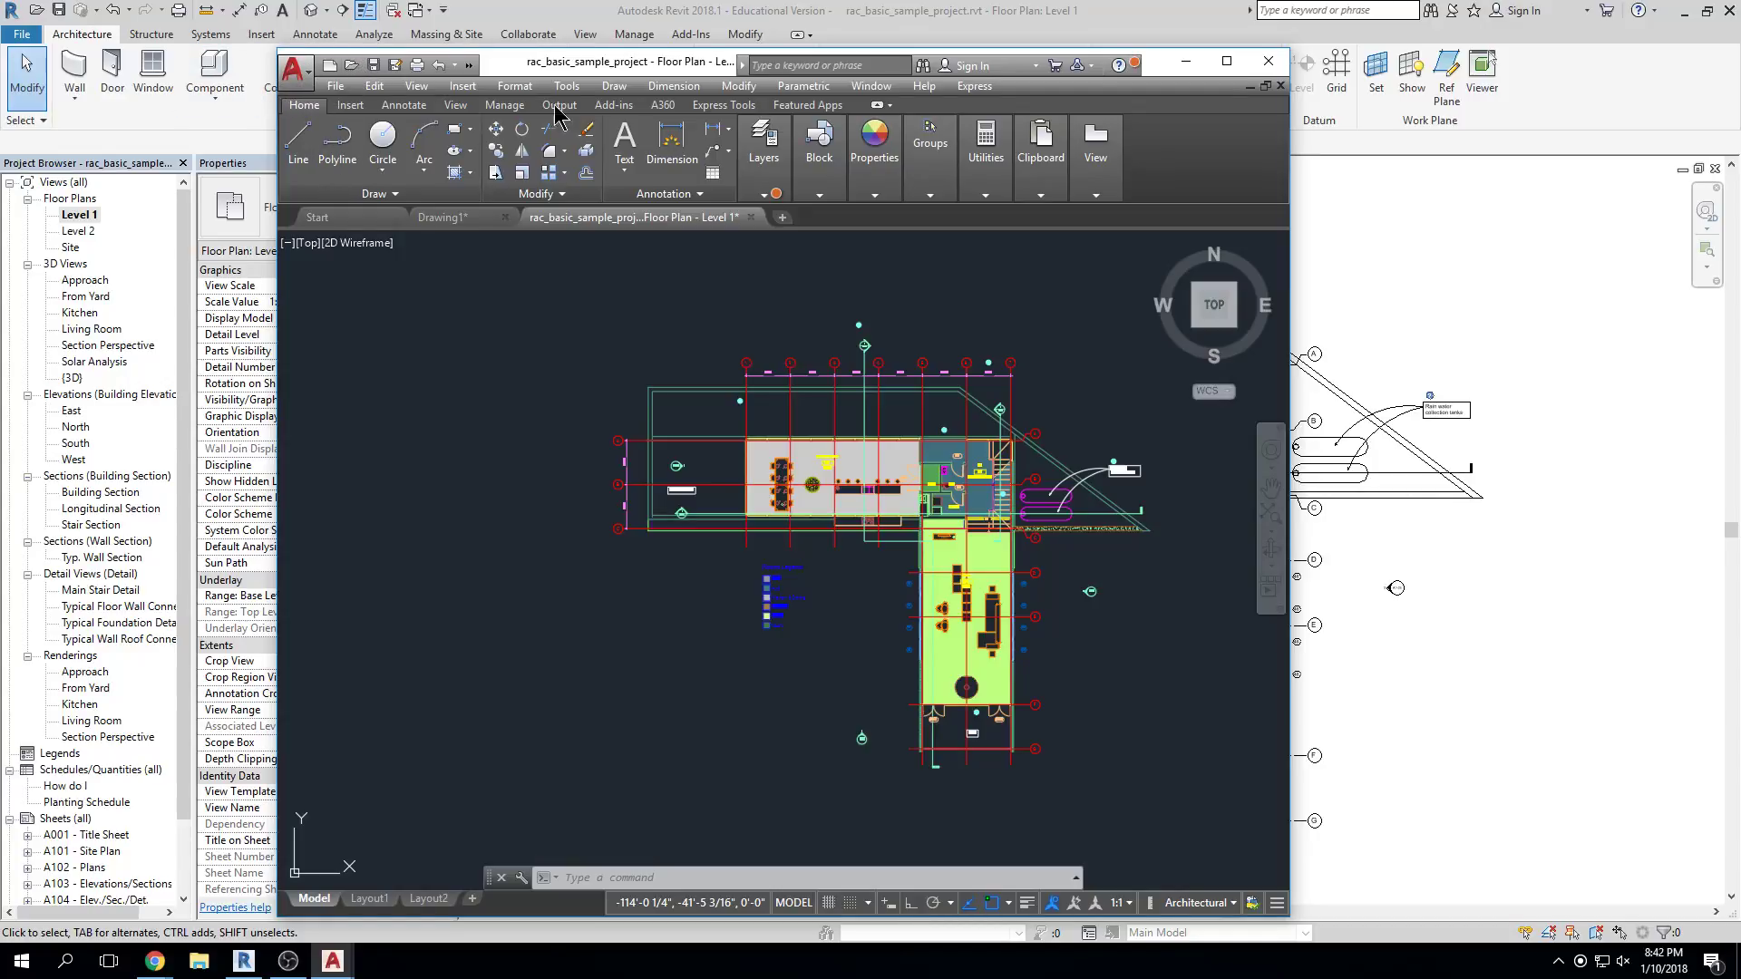
{"action": "left_click", "coordinate": [1185, 61]}
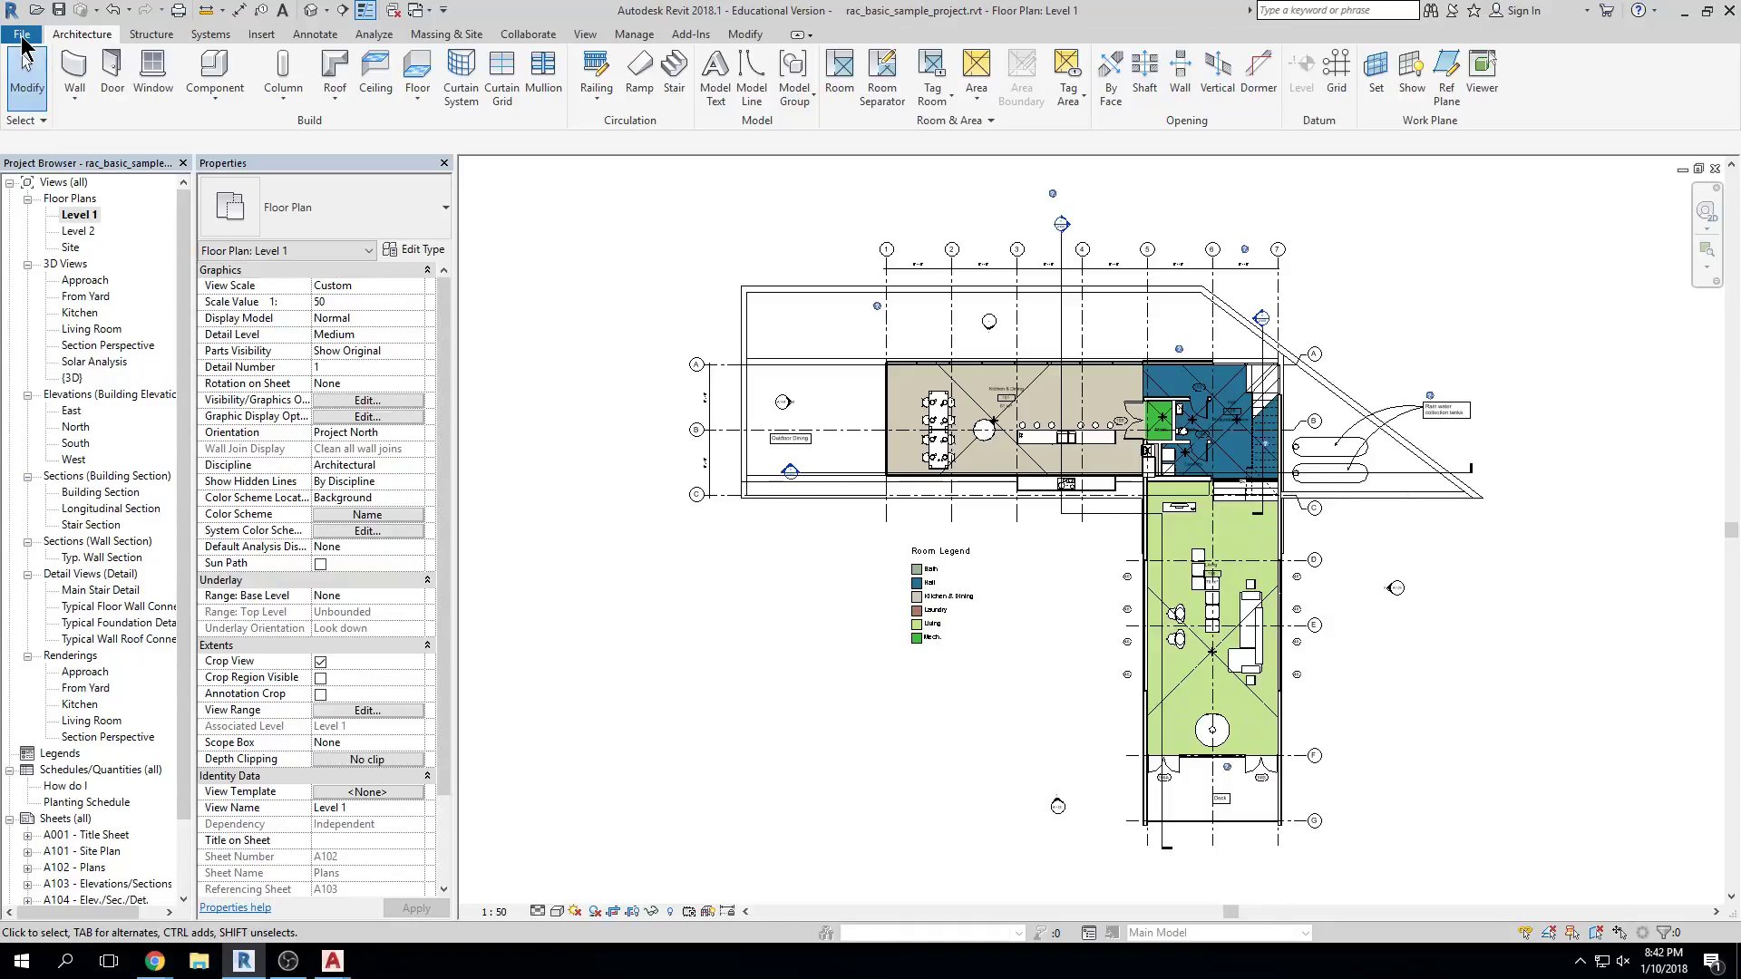
Show the File > New choices: Project, Family, Conceptual Mass, Title Block, Annotation Symbol
{"action": "left_click", "coordinate": [21, 36]}
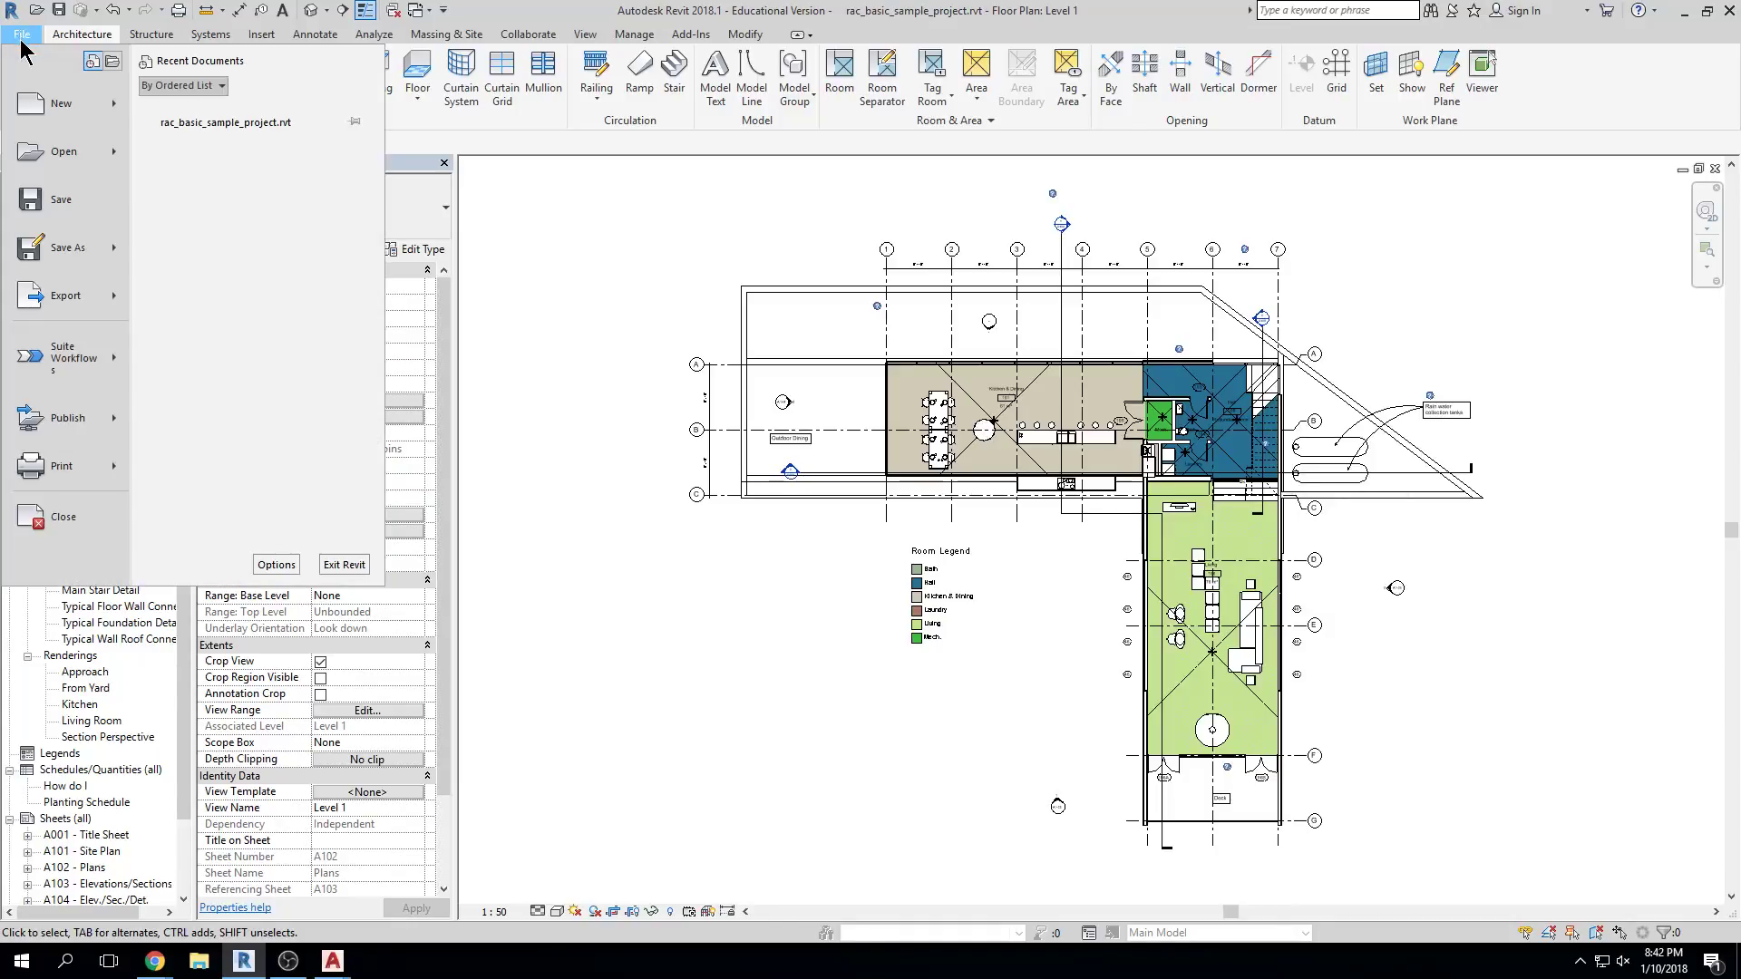
{"action": "left_click", "coordinate": [23, 40]}
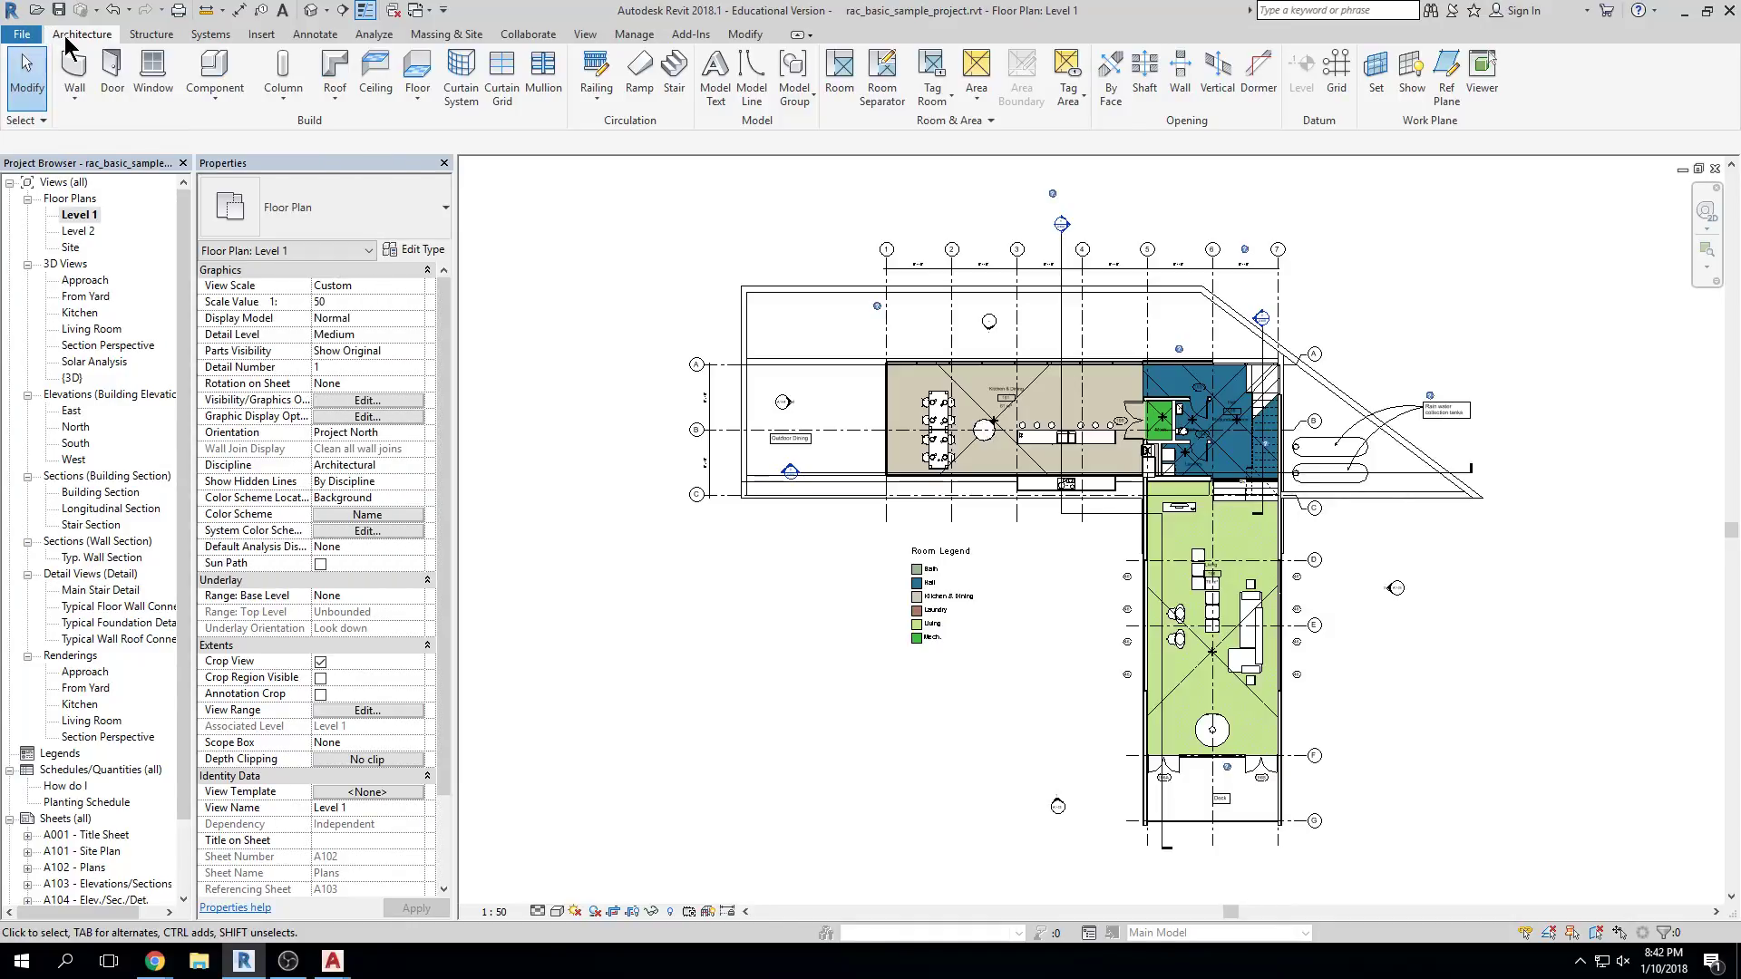
{"action": "left_click", "coordinate": [33, 39]}
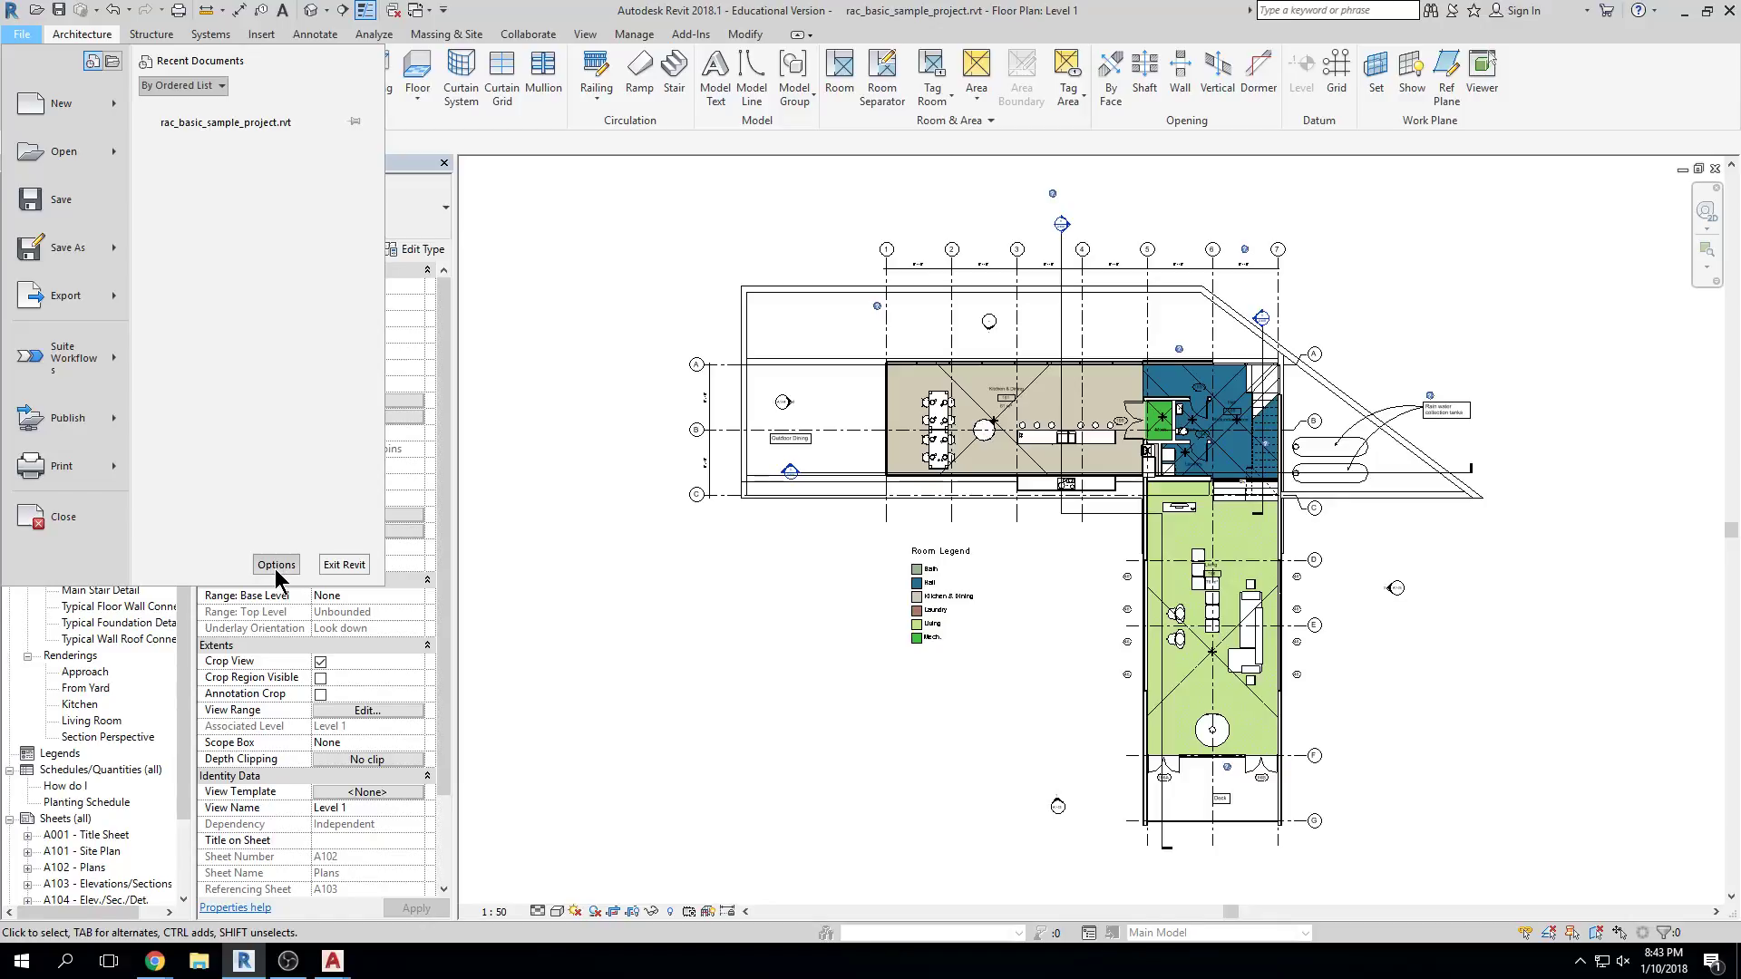
{"action": "left_click", "coordinate": [498, 335]}
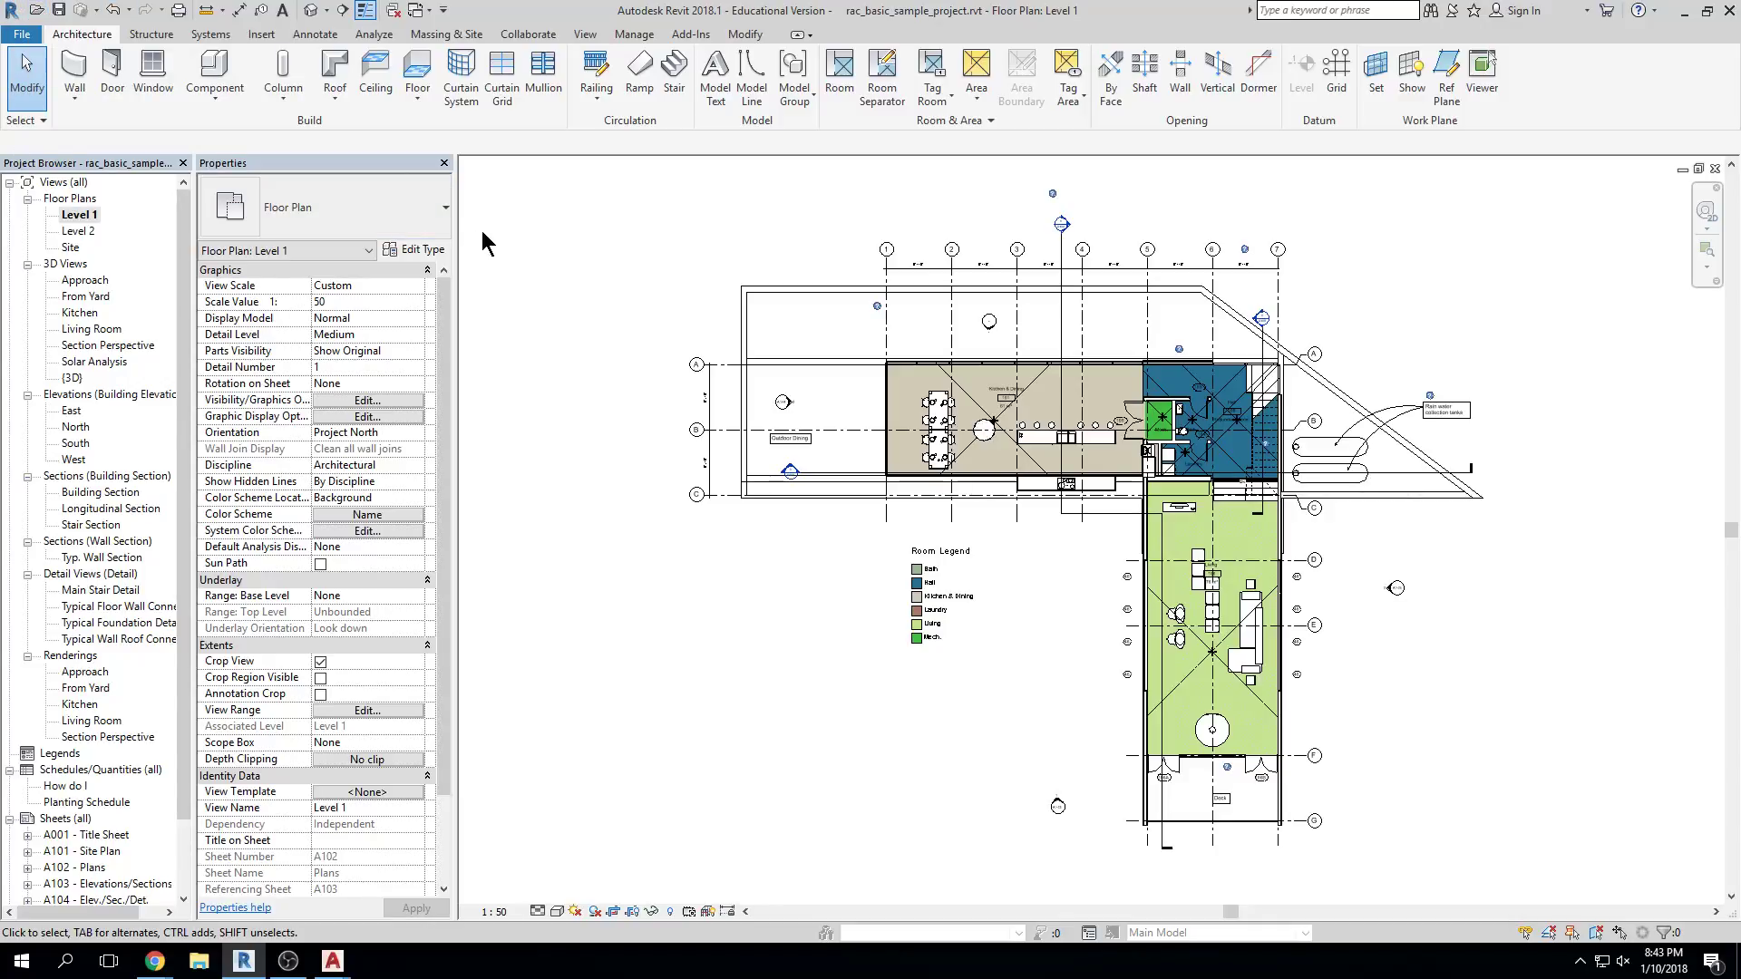
{"action": "left_click", "coordinate": [21, 34]}
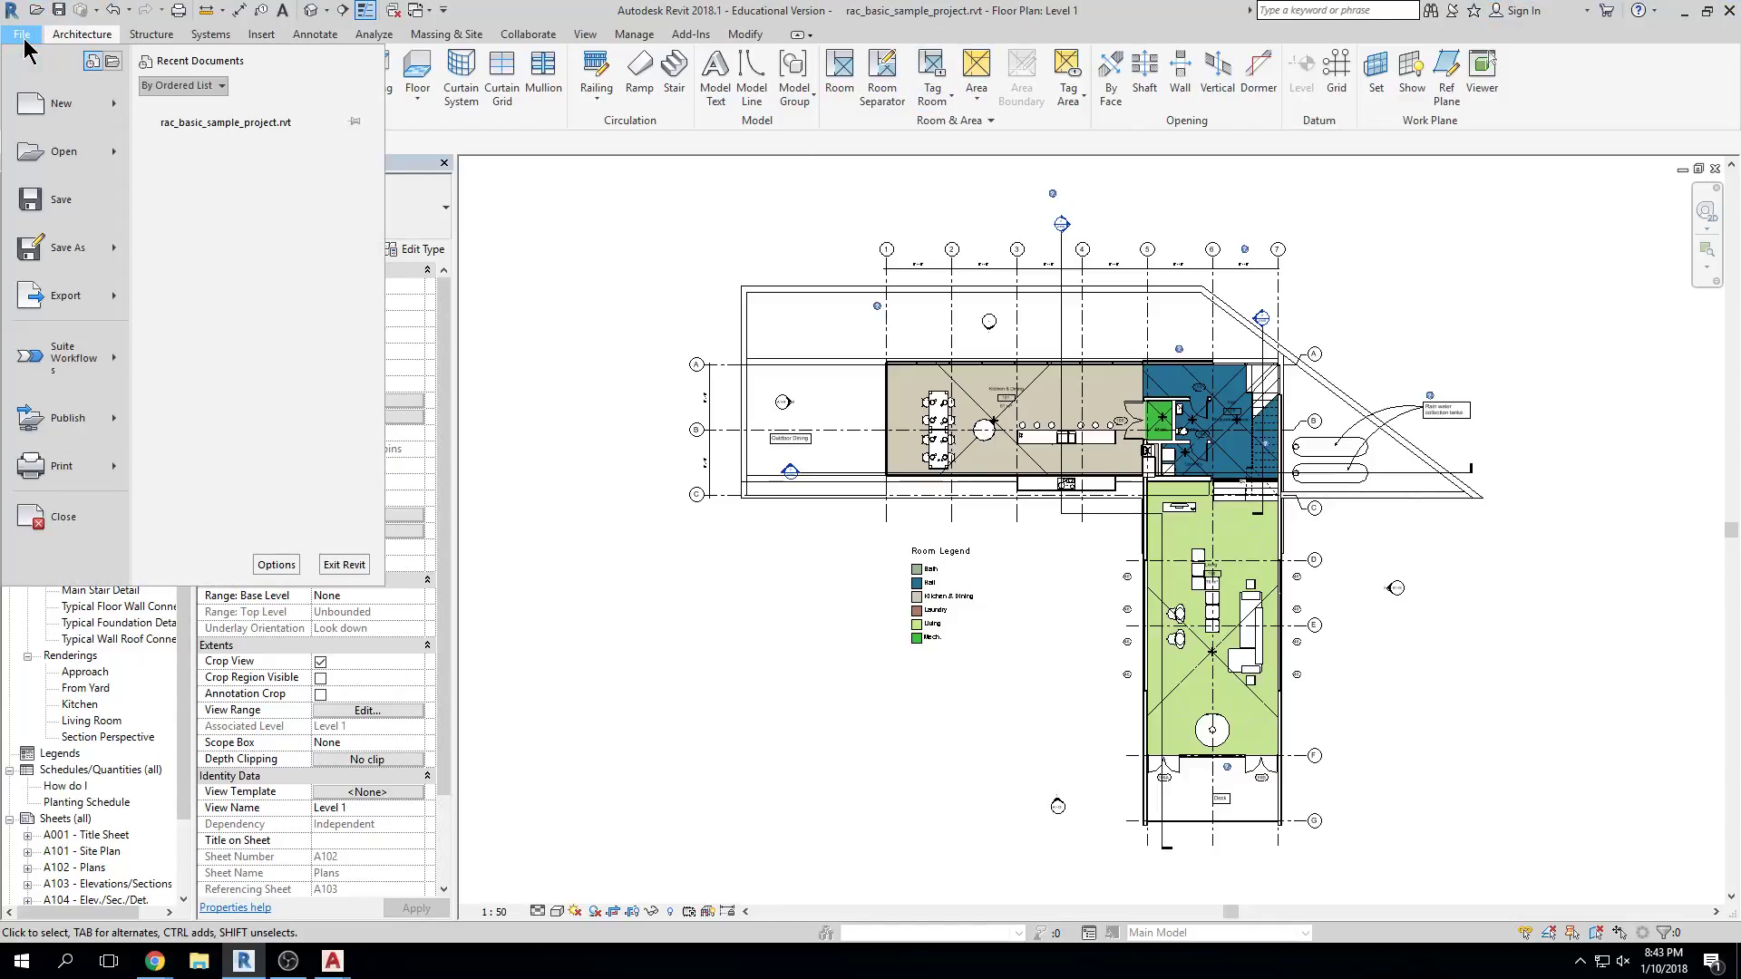
{"action": "mouse_move", "coordinate": [100, 116]}
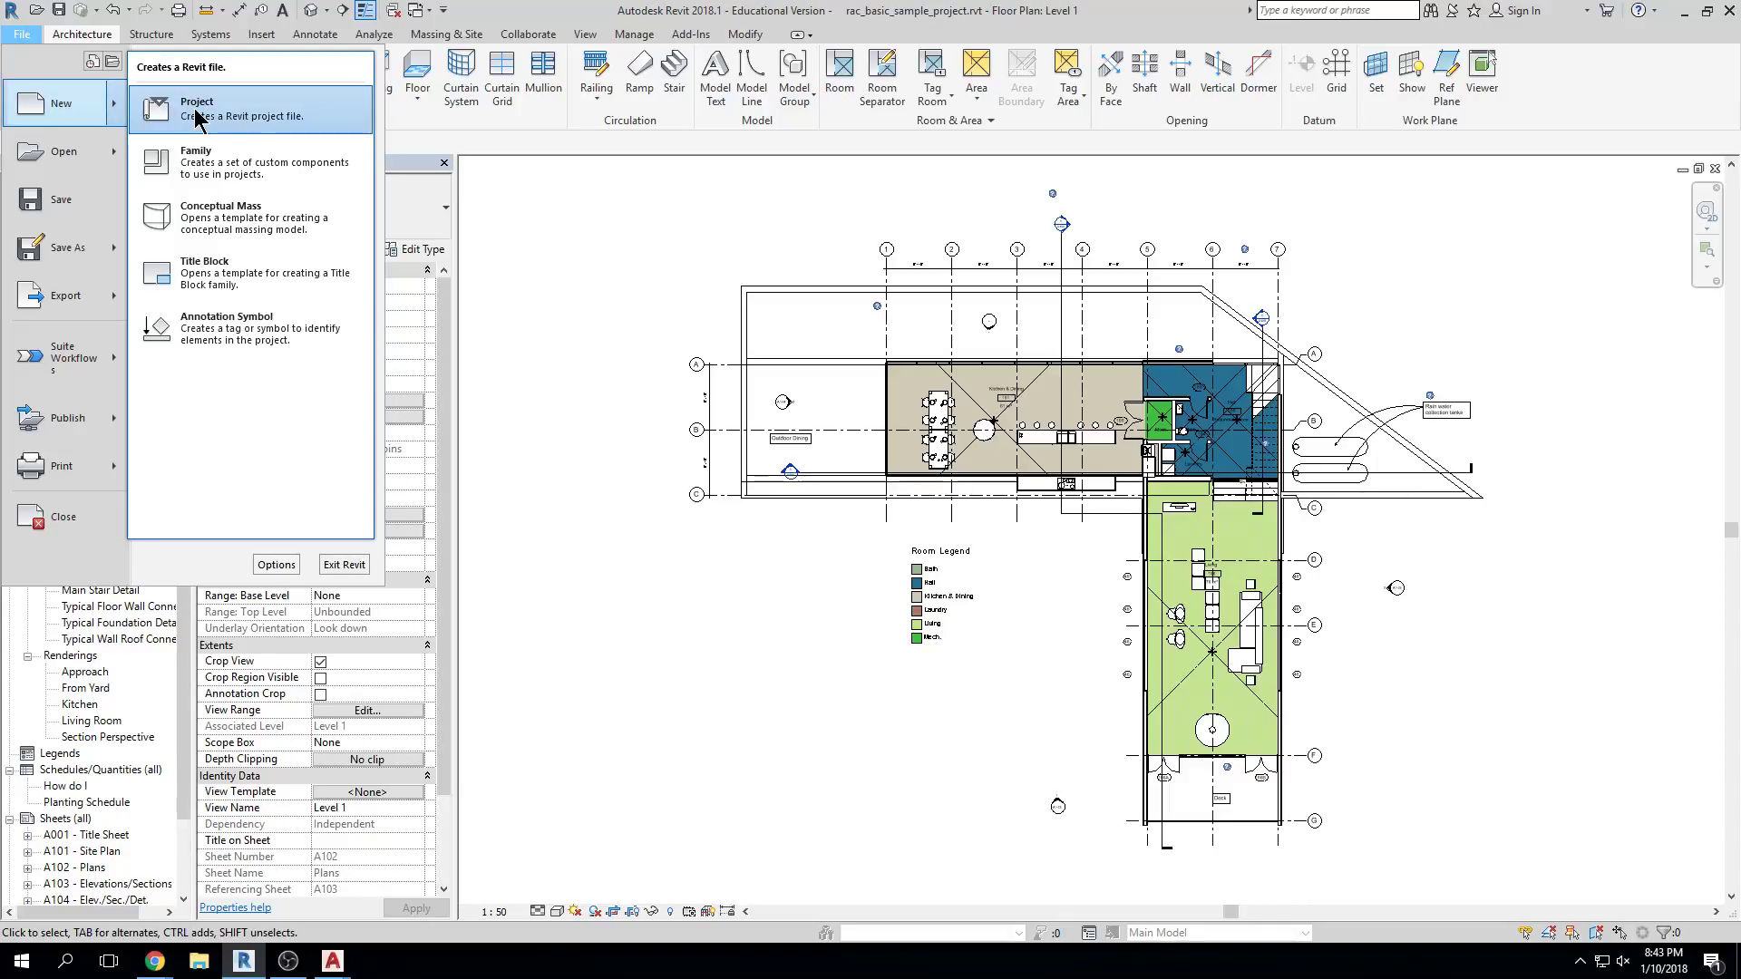
Start a new project, browse the template list keeping Construction Template, then cancel
{"action": "left_click", "coordinate": [309, 118]}
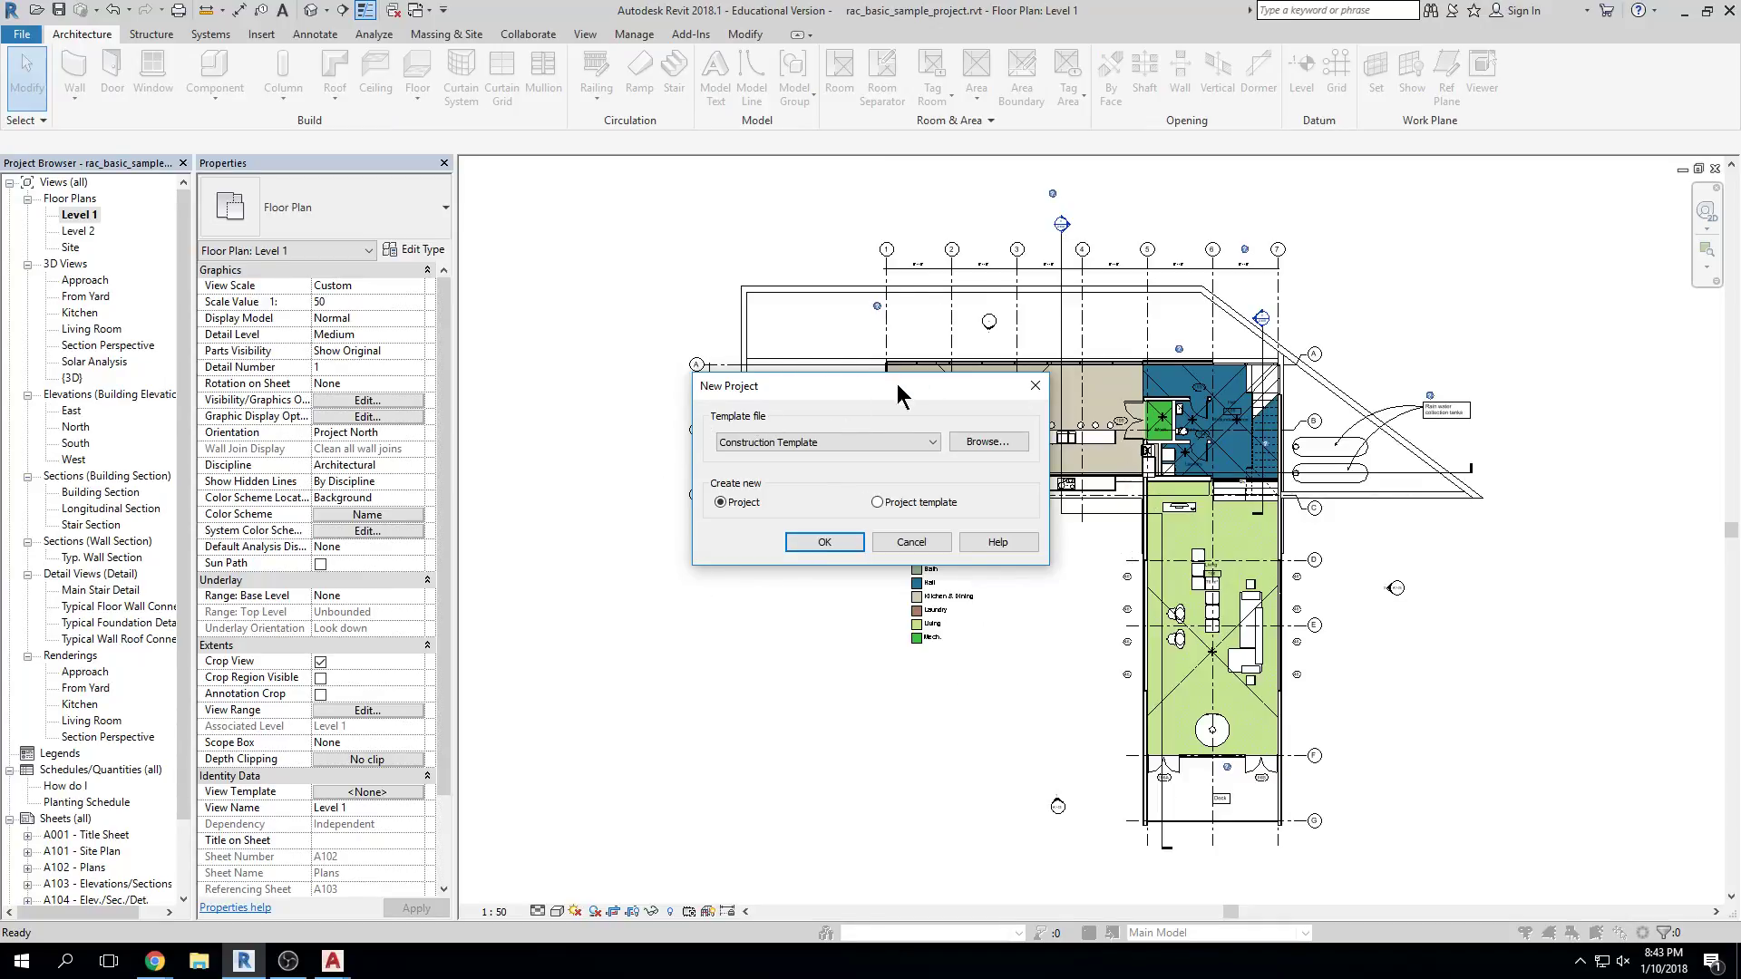
{"action": "left_click", "coordinate": [934, 447]}
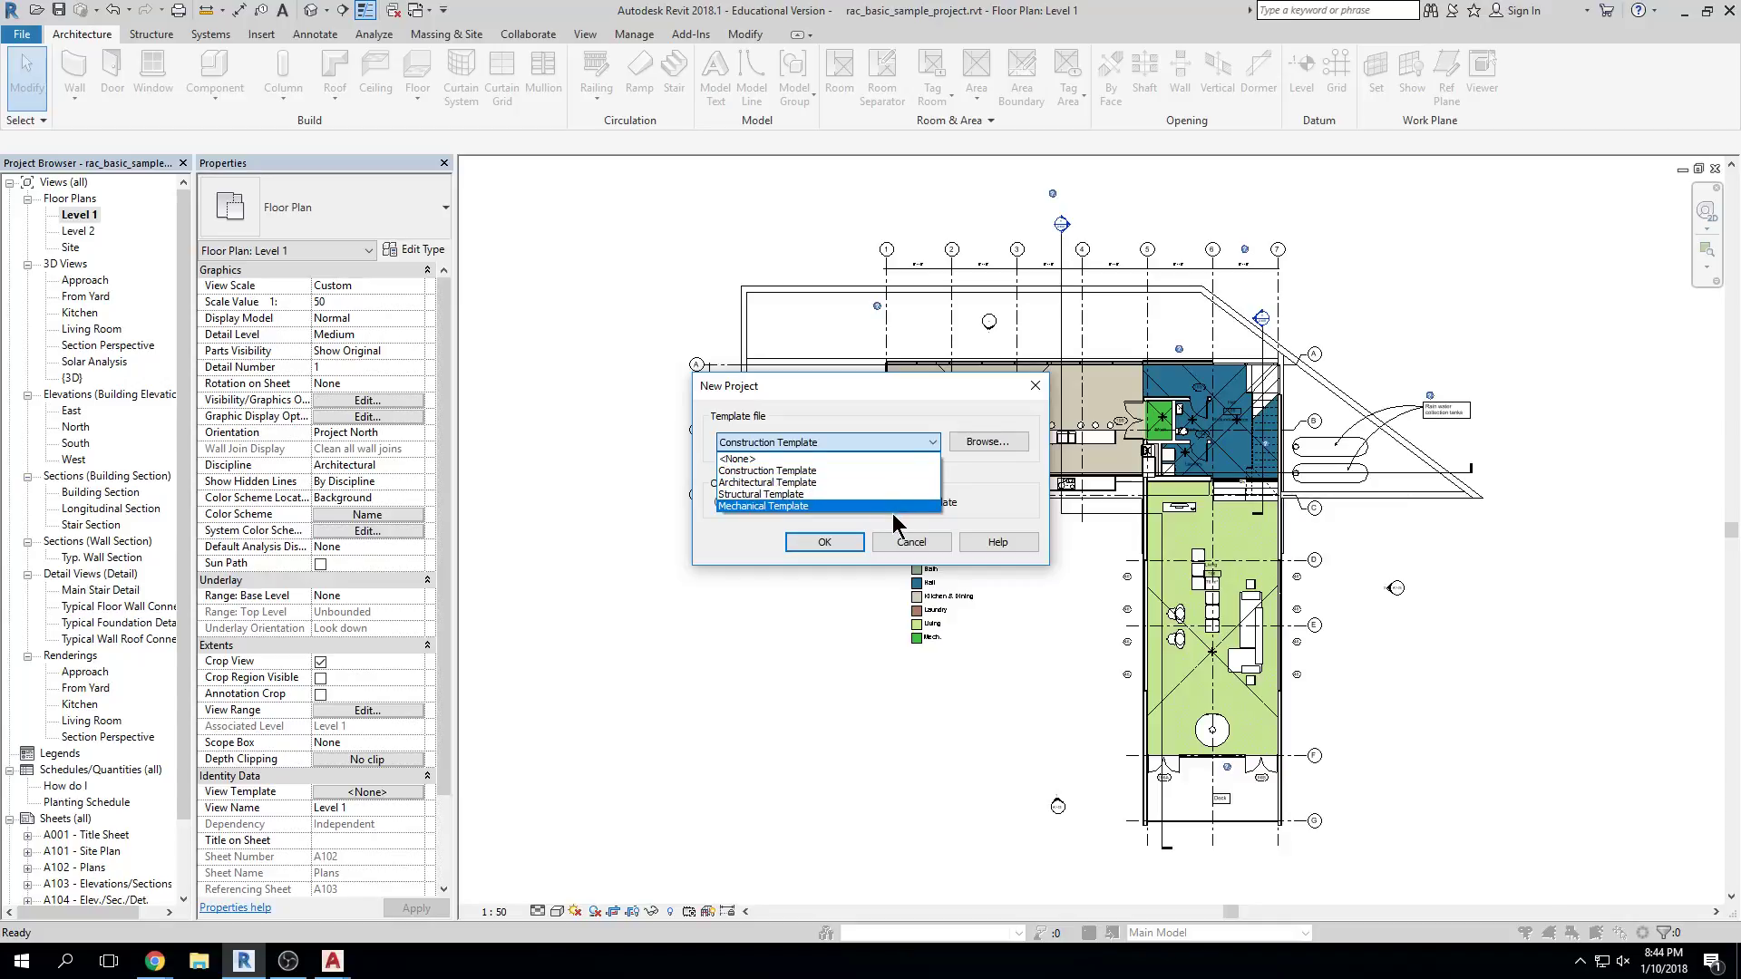
{"action": "left_click", "coordinate": [978, 494]}
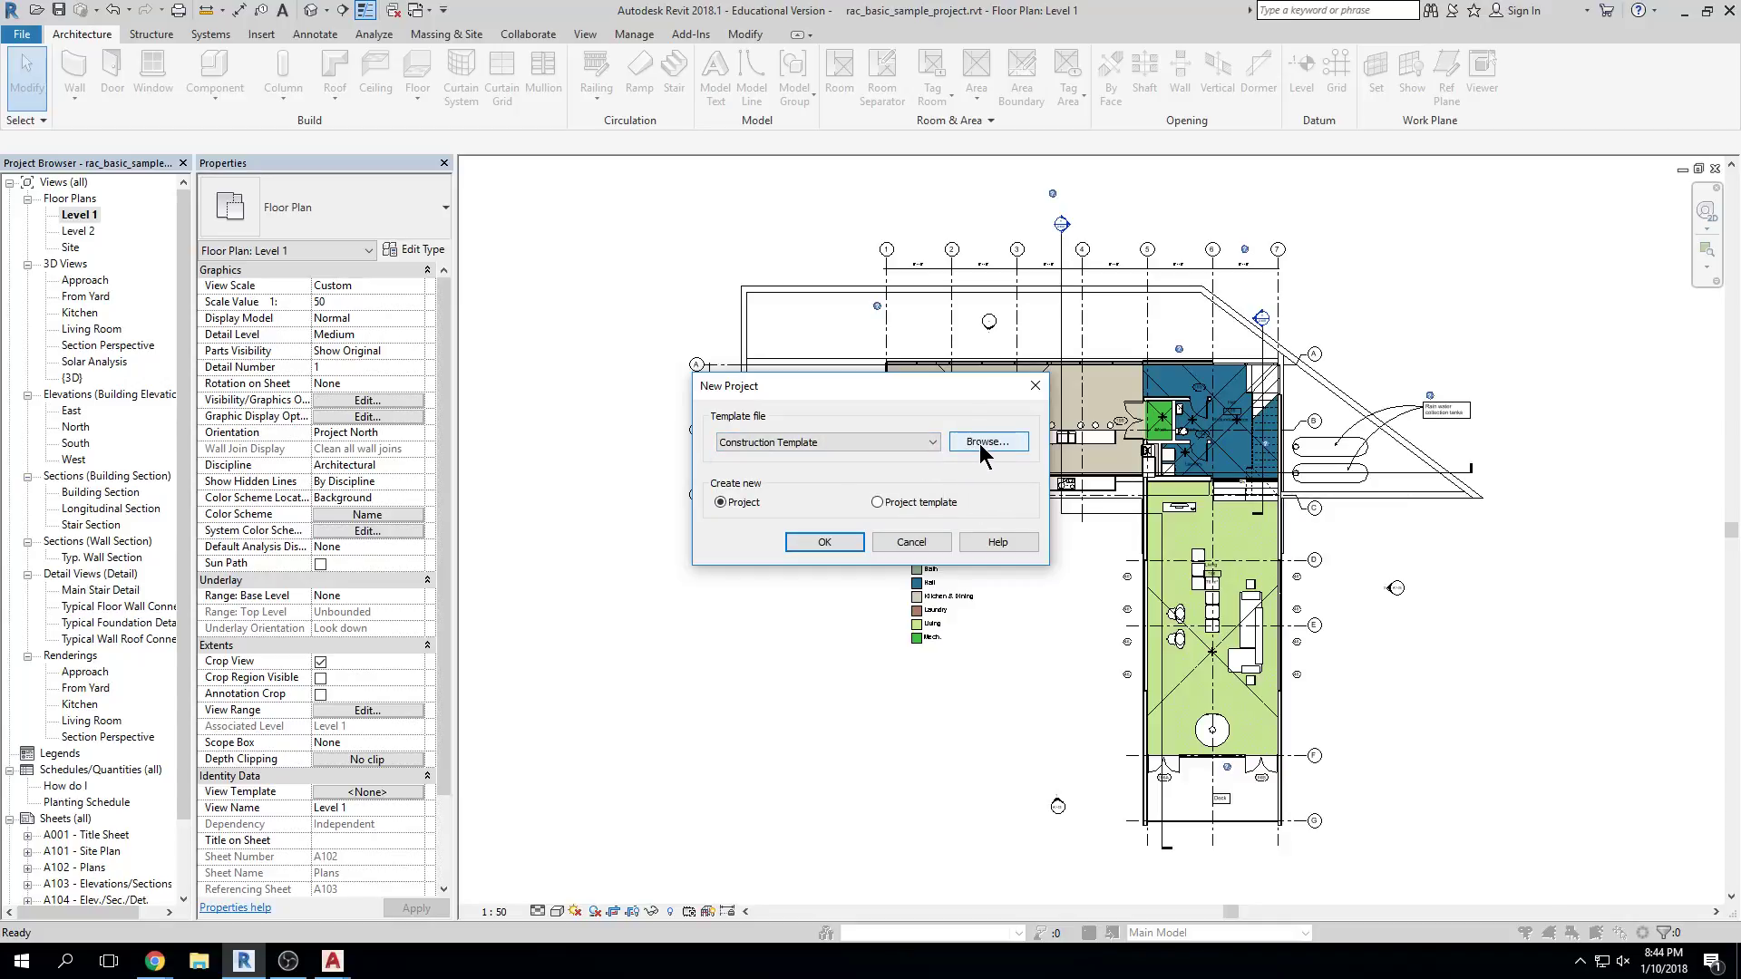
{"action": "left_click", "coordinate": [939, 541]}
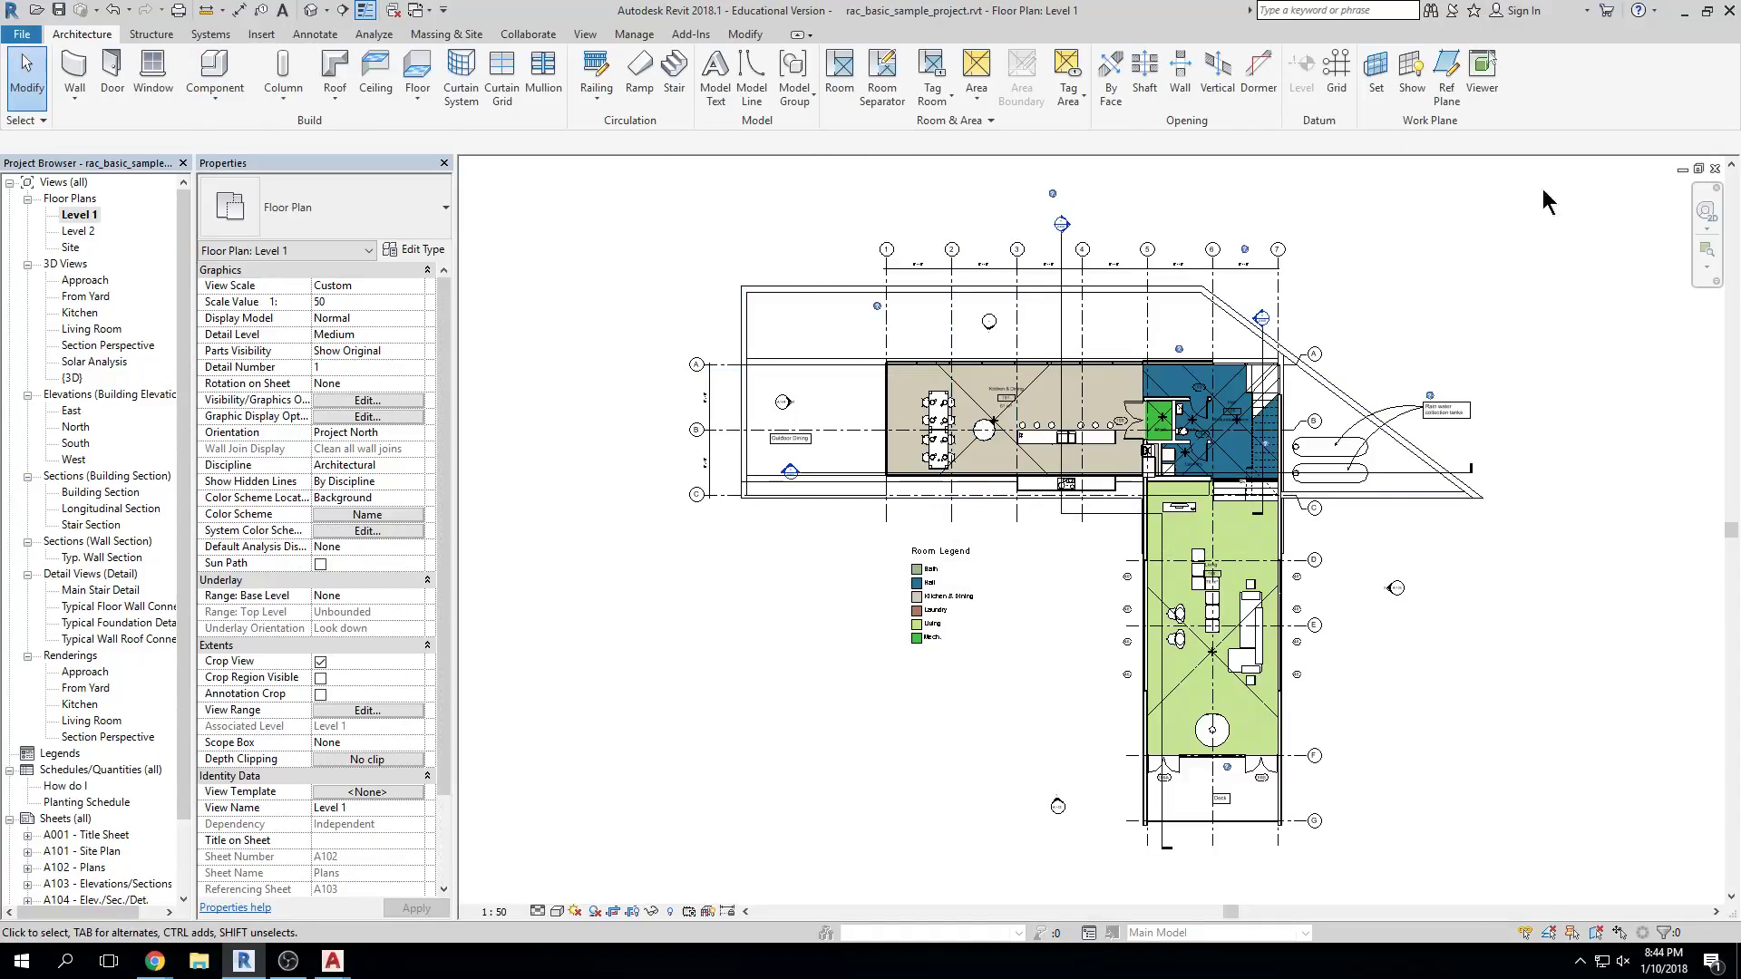
Close the Level 1, Level 2 and remaining sample-project views without saving changes
{"action": "left_click", "coordinate": [1714, 169]}
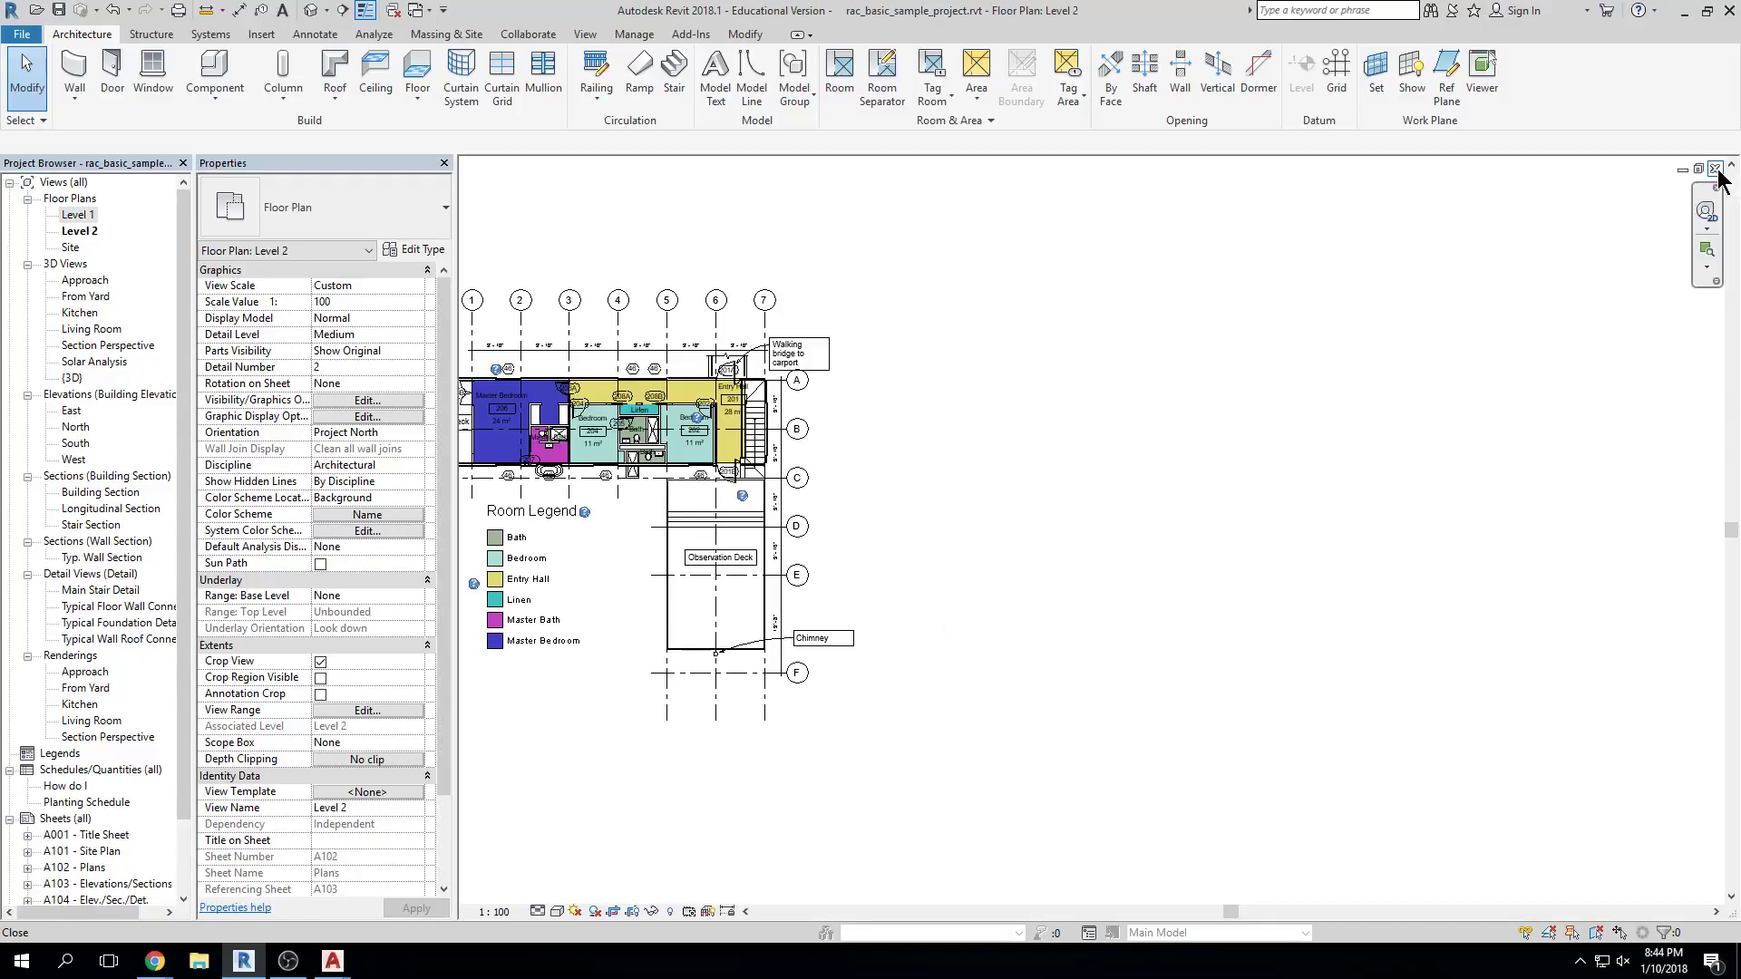
{"action": "left_click", "coordinate": [1715, 169]}
{"action": "left_click", "coordinate": [1714, 169]}
{"action": "left_click", "coordinate": [907, 490]}
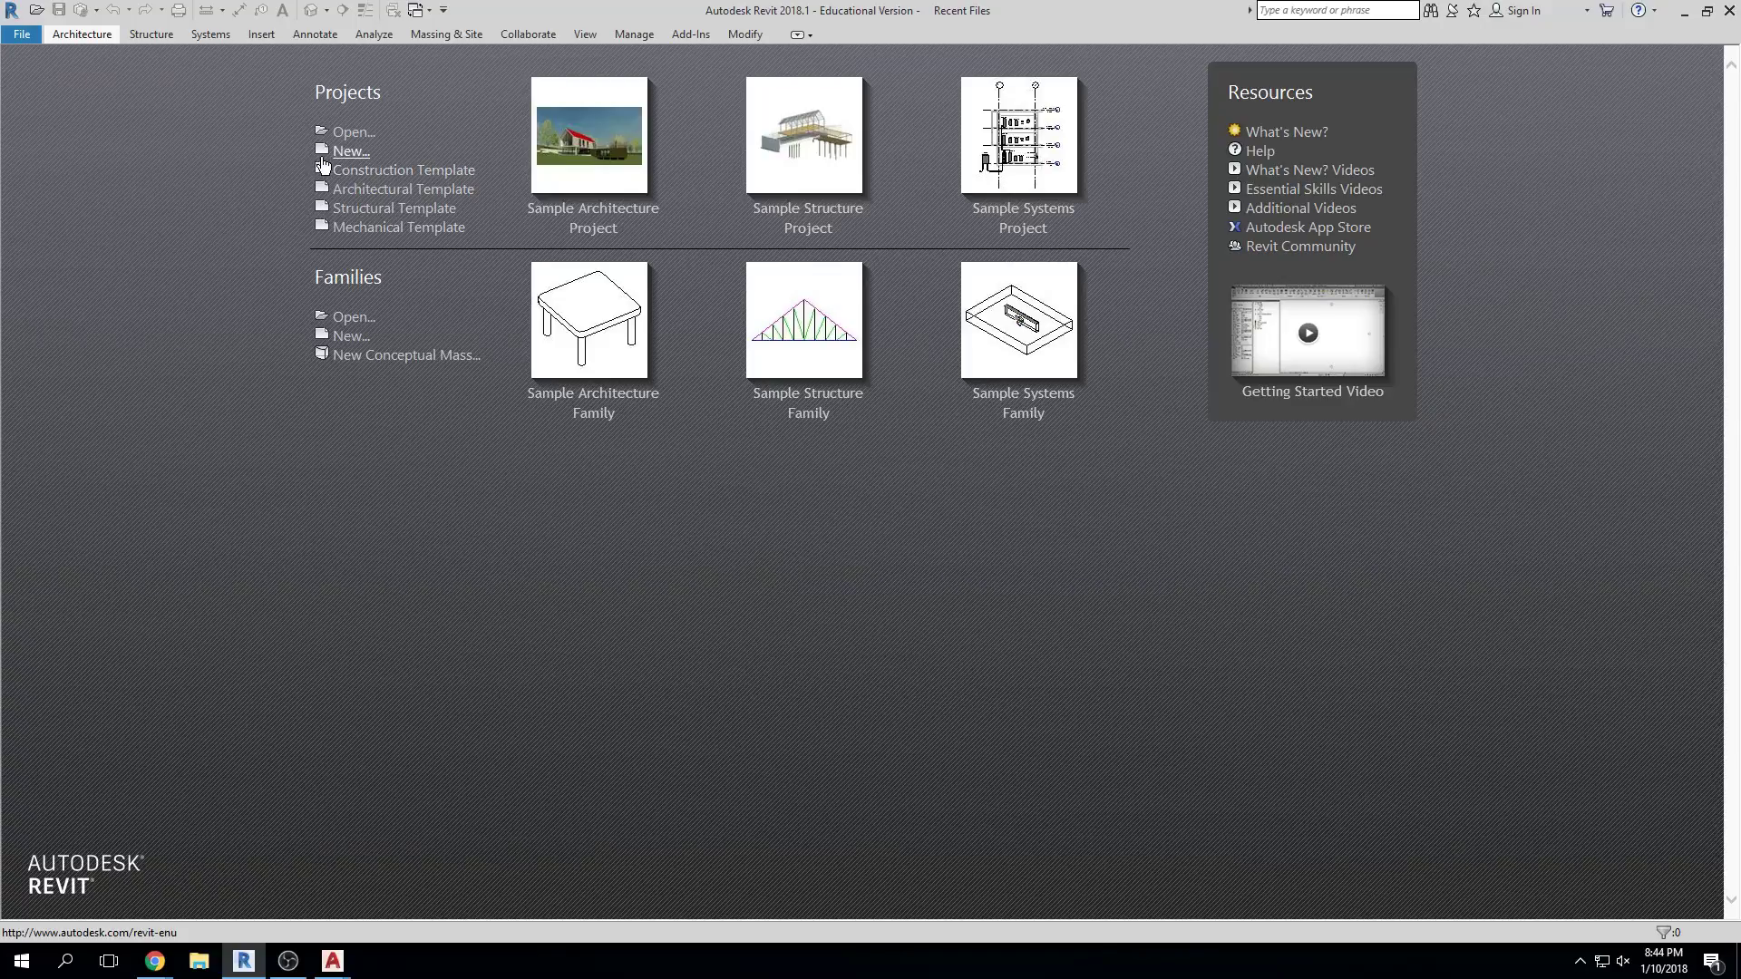
Create a new project from the Architectural Template, then close its view
{"action": "left_click", "coordinate": [353, 154]}
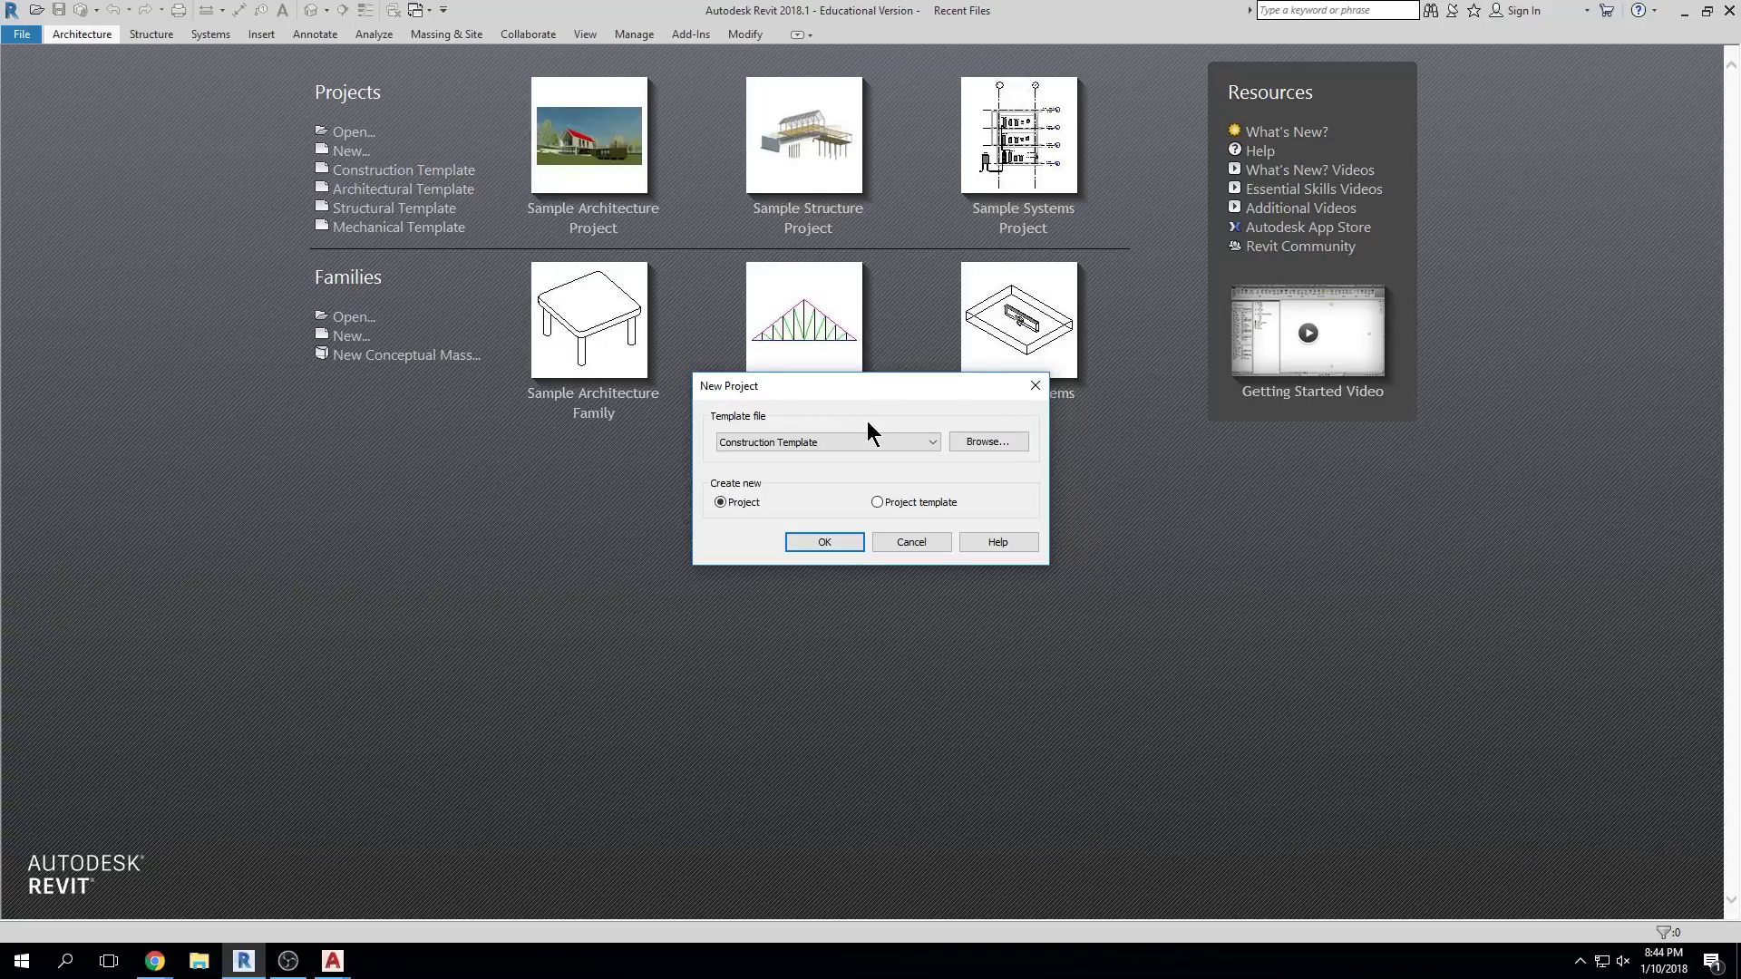
{"action": "left_click", "coordinate": [934, 443]}
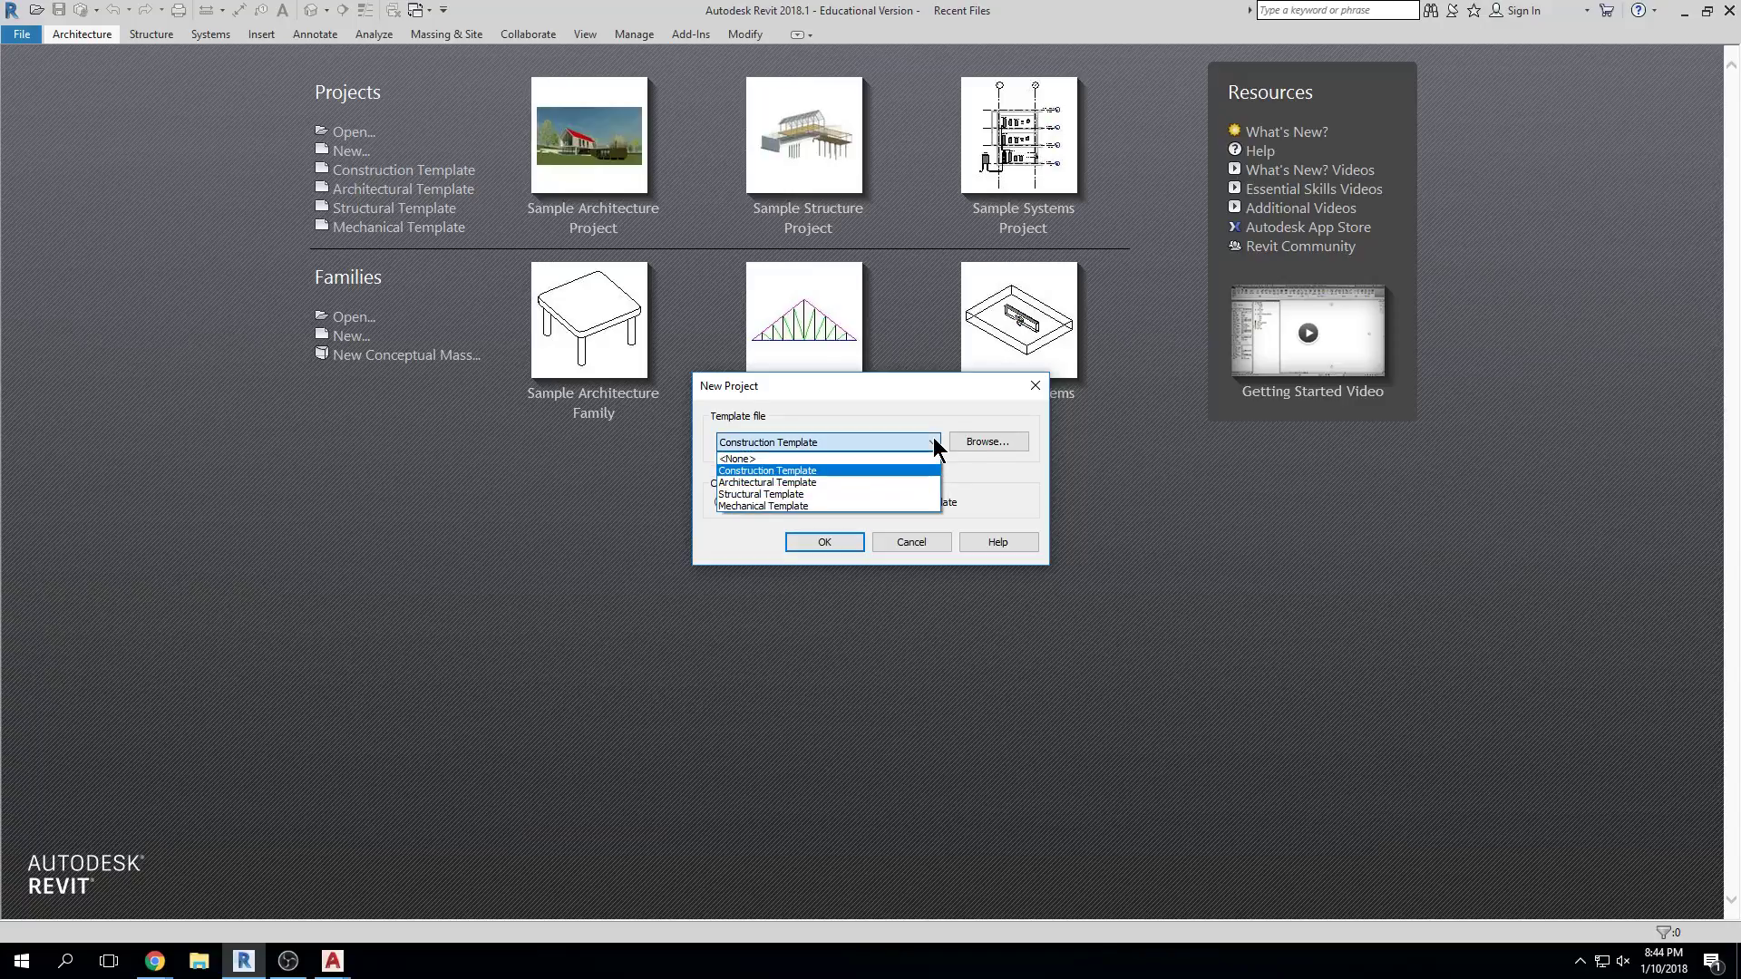
{"action": "left_click", "coordinate": [923, 483]}
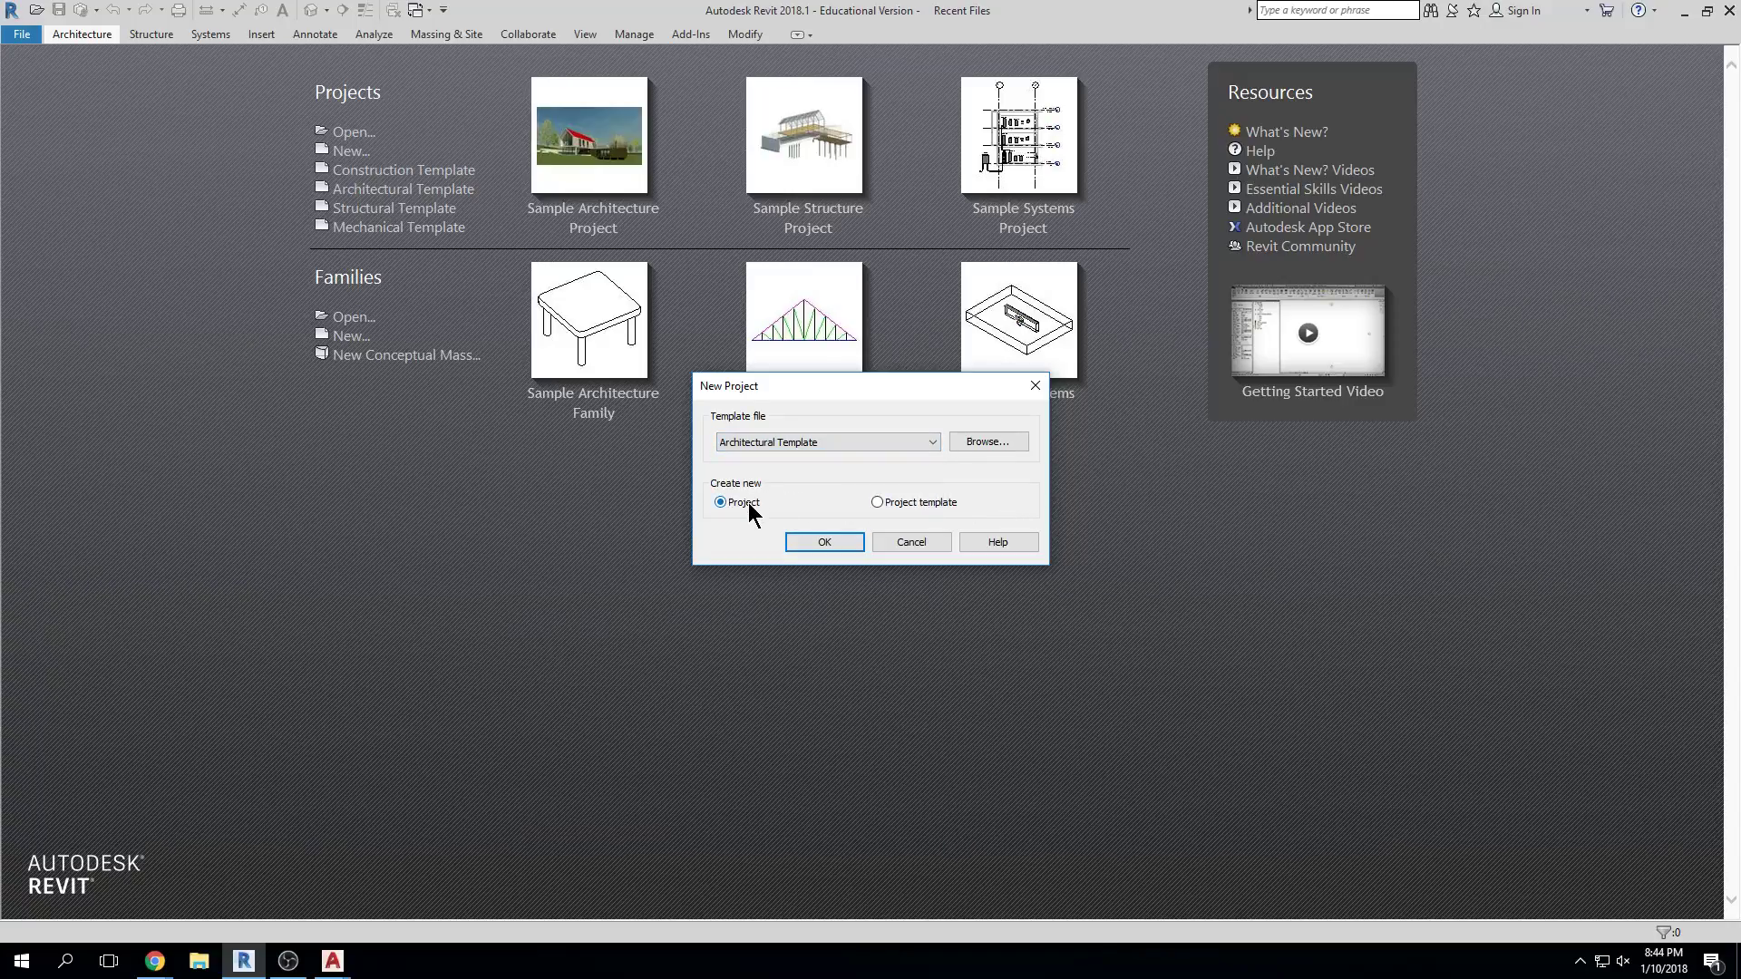
{"action": "left_click", "coordinate": [821, 542]}
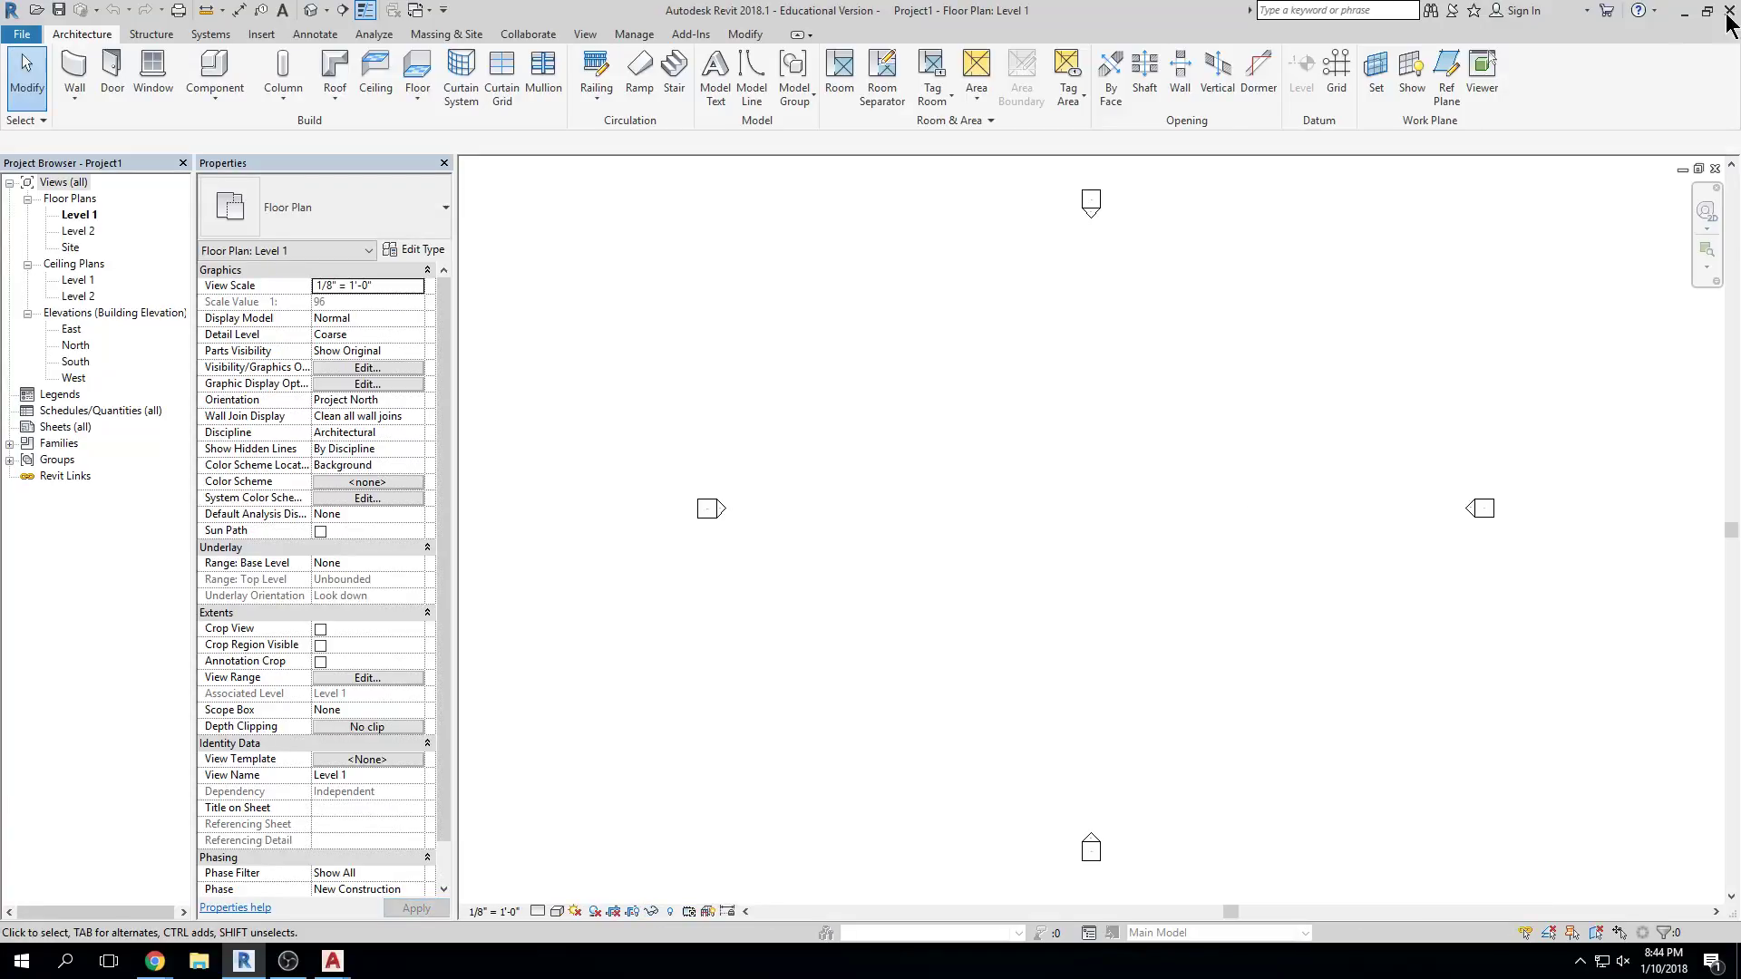
{"action": "left_click", "coordinate": [1715, 169]}
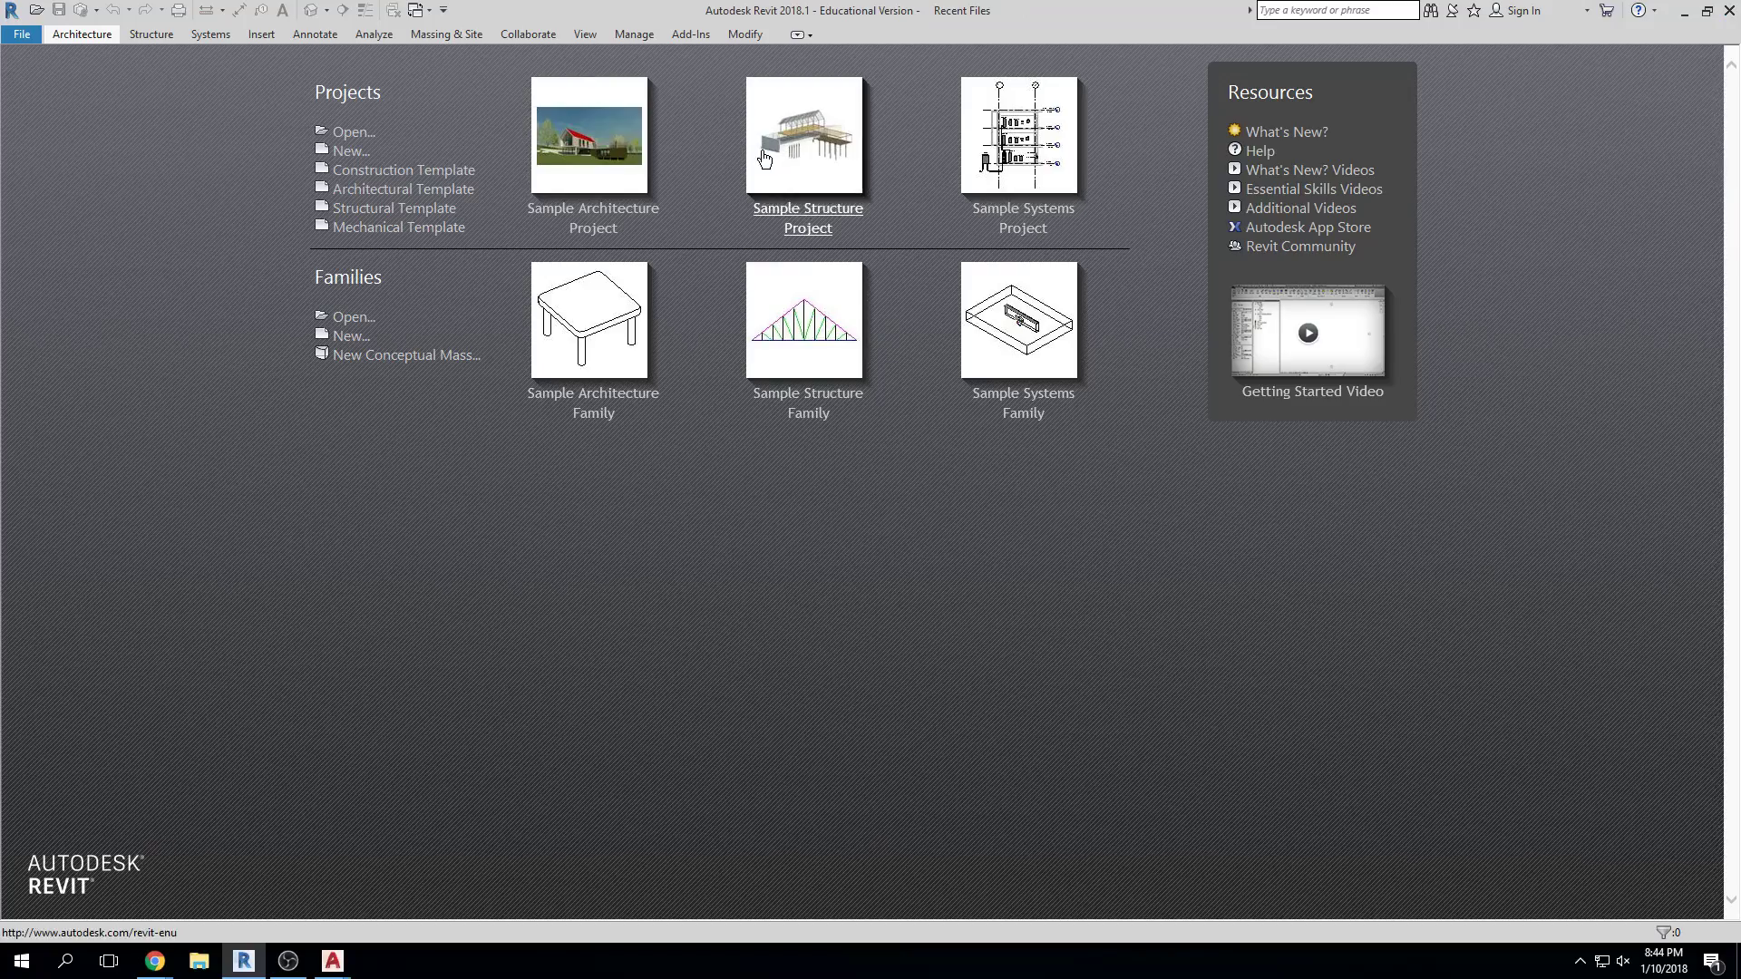
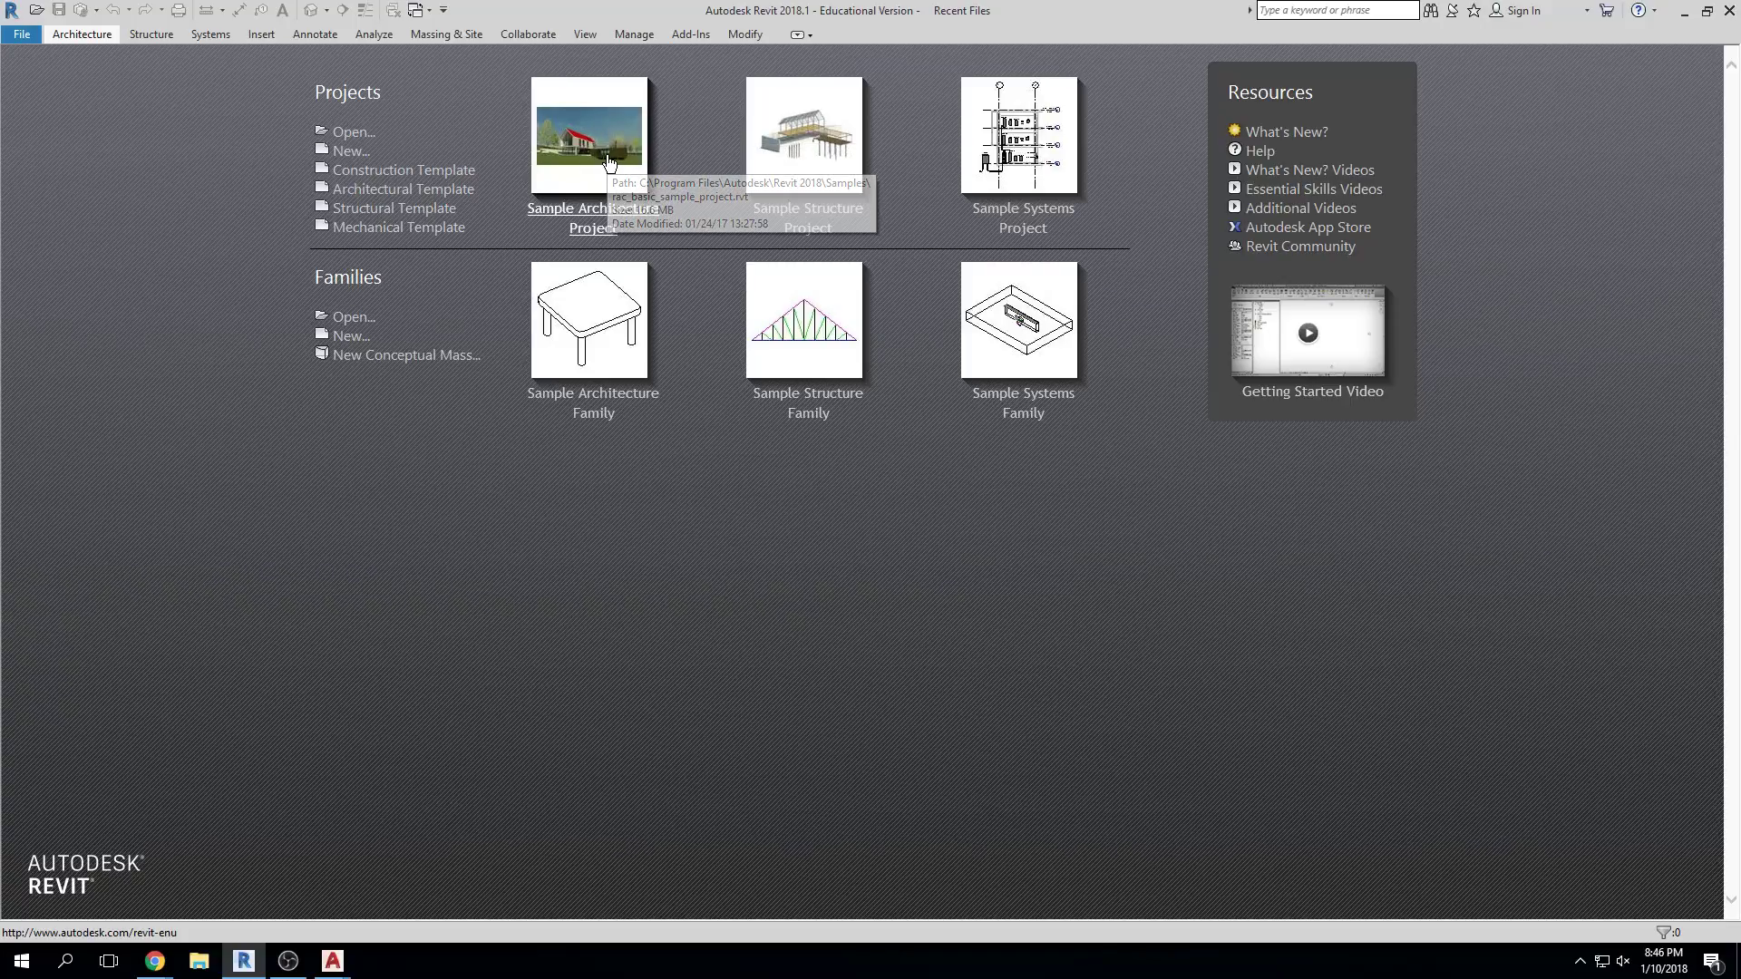
Open the Sample Architecture Project and set its length units to feet and fractional inches
{"action": "left_click", "coordinate": [608, 161]}
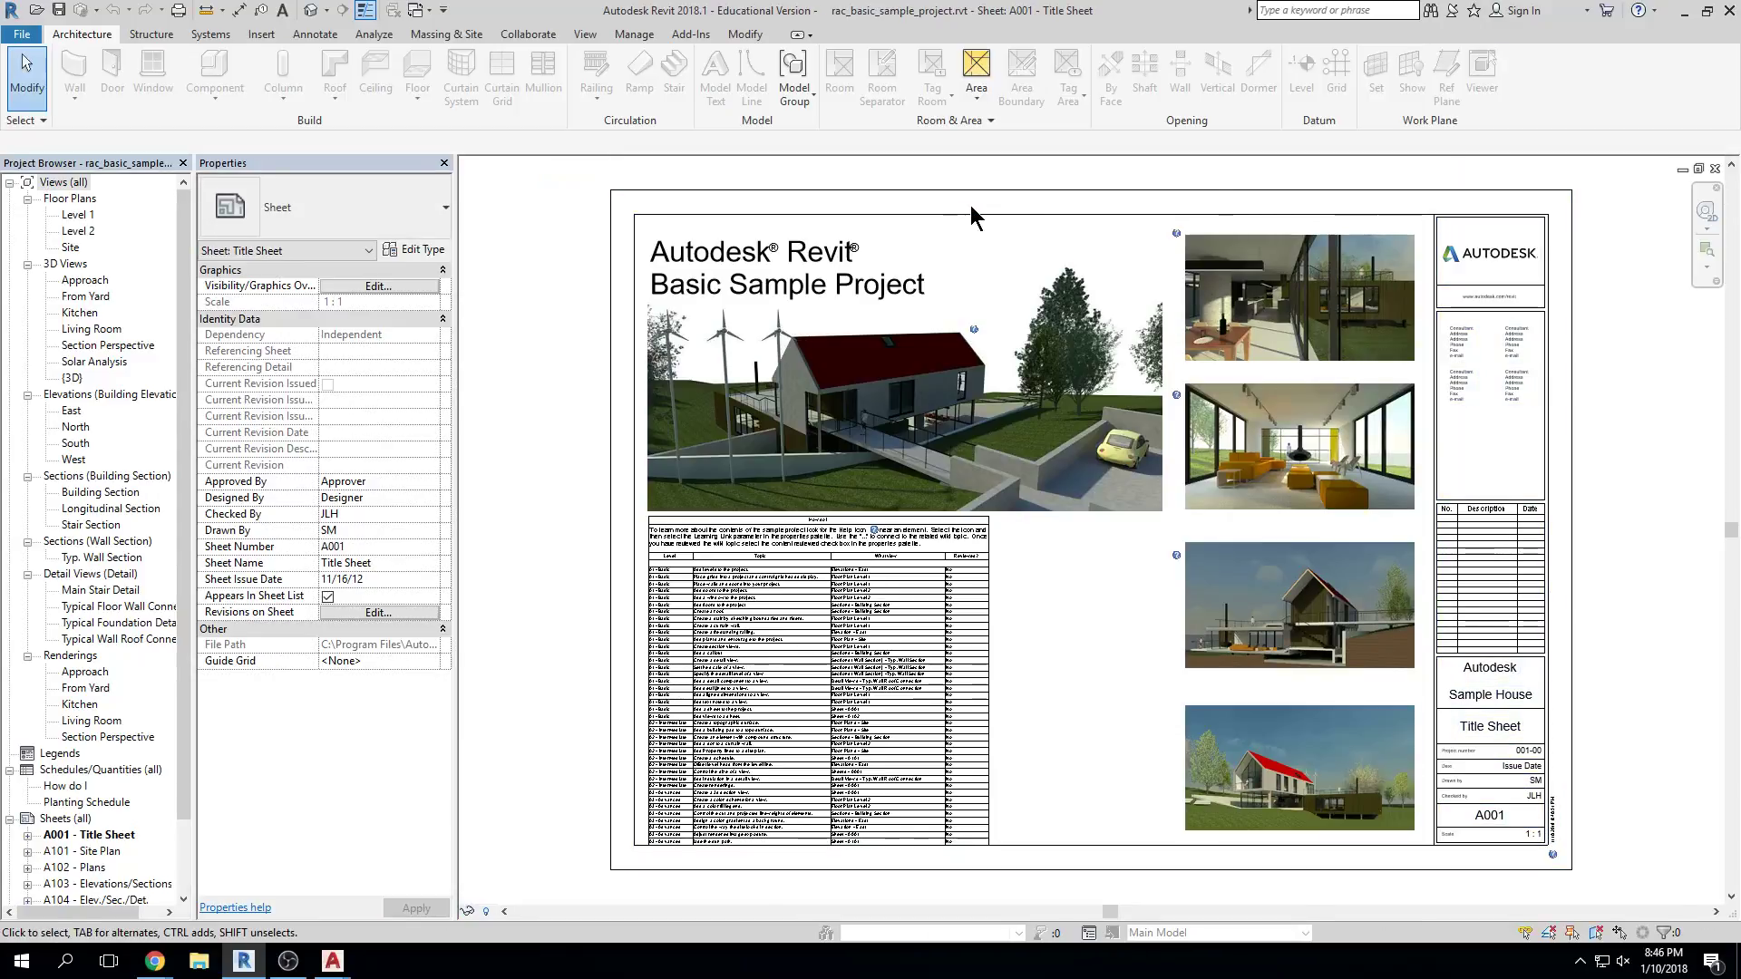
{"action": "key", "text": "u"}
{"action": "key", "text": "n"}
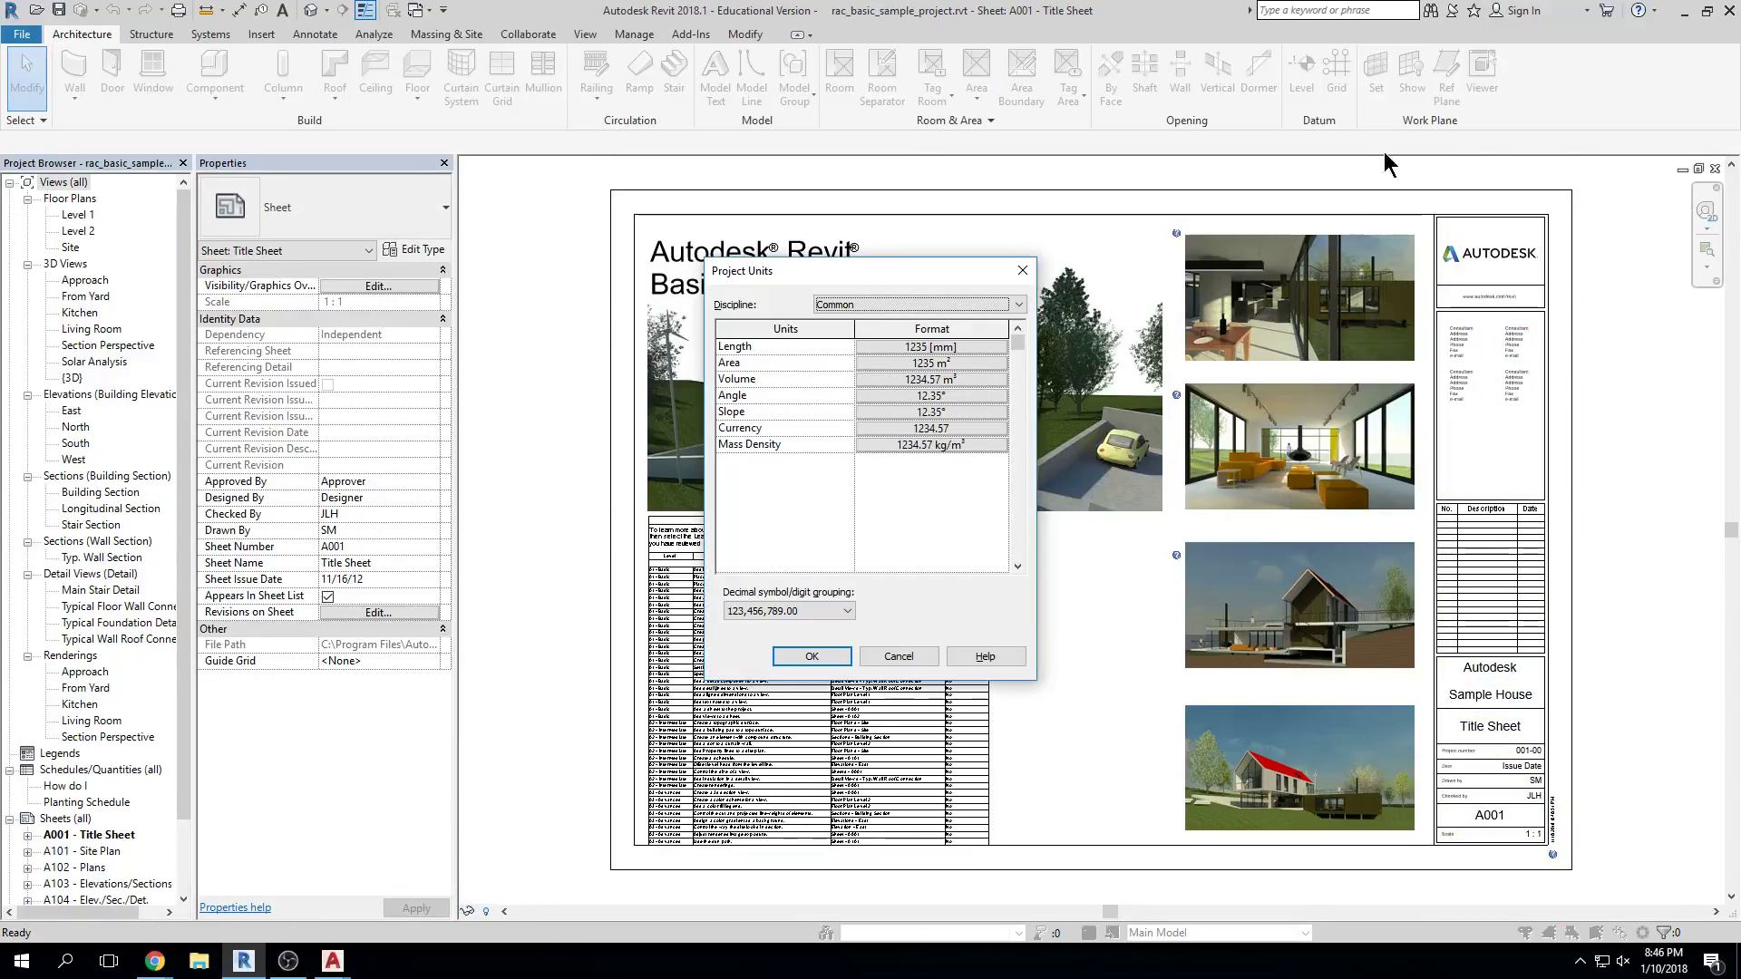
{"action": "left_click", "coordinate": [985, 346]}
{"action": "left_click", "coordinate": [875, 379]}
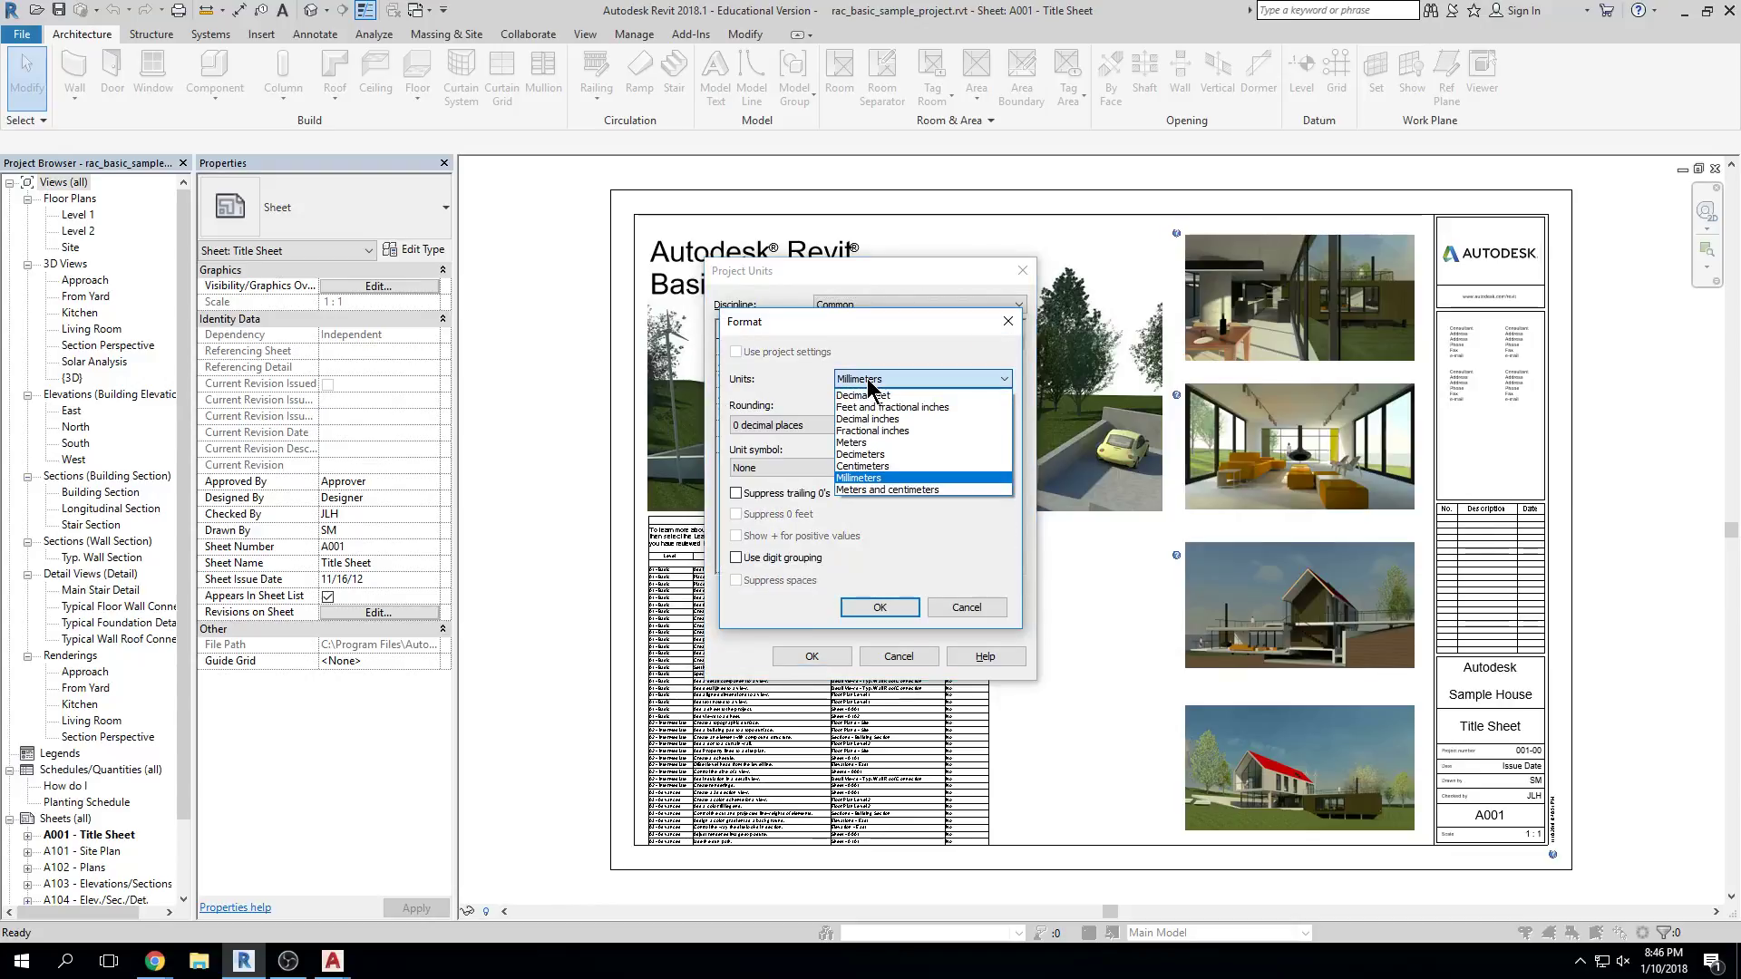
{"action": "left_click", "coordinate": [884, 406]}
{"action": "left_click", "coordinate": [879, 607]}
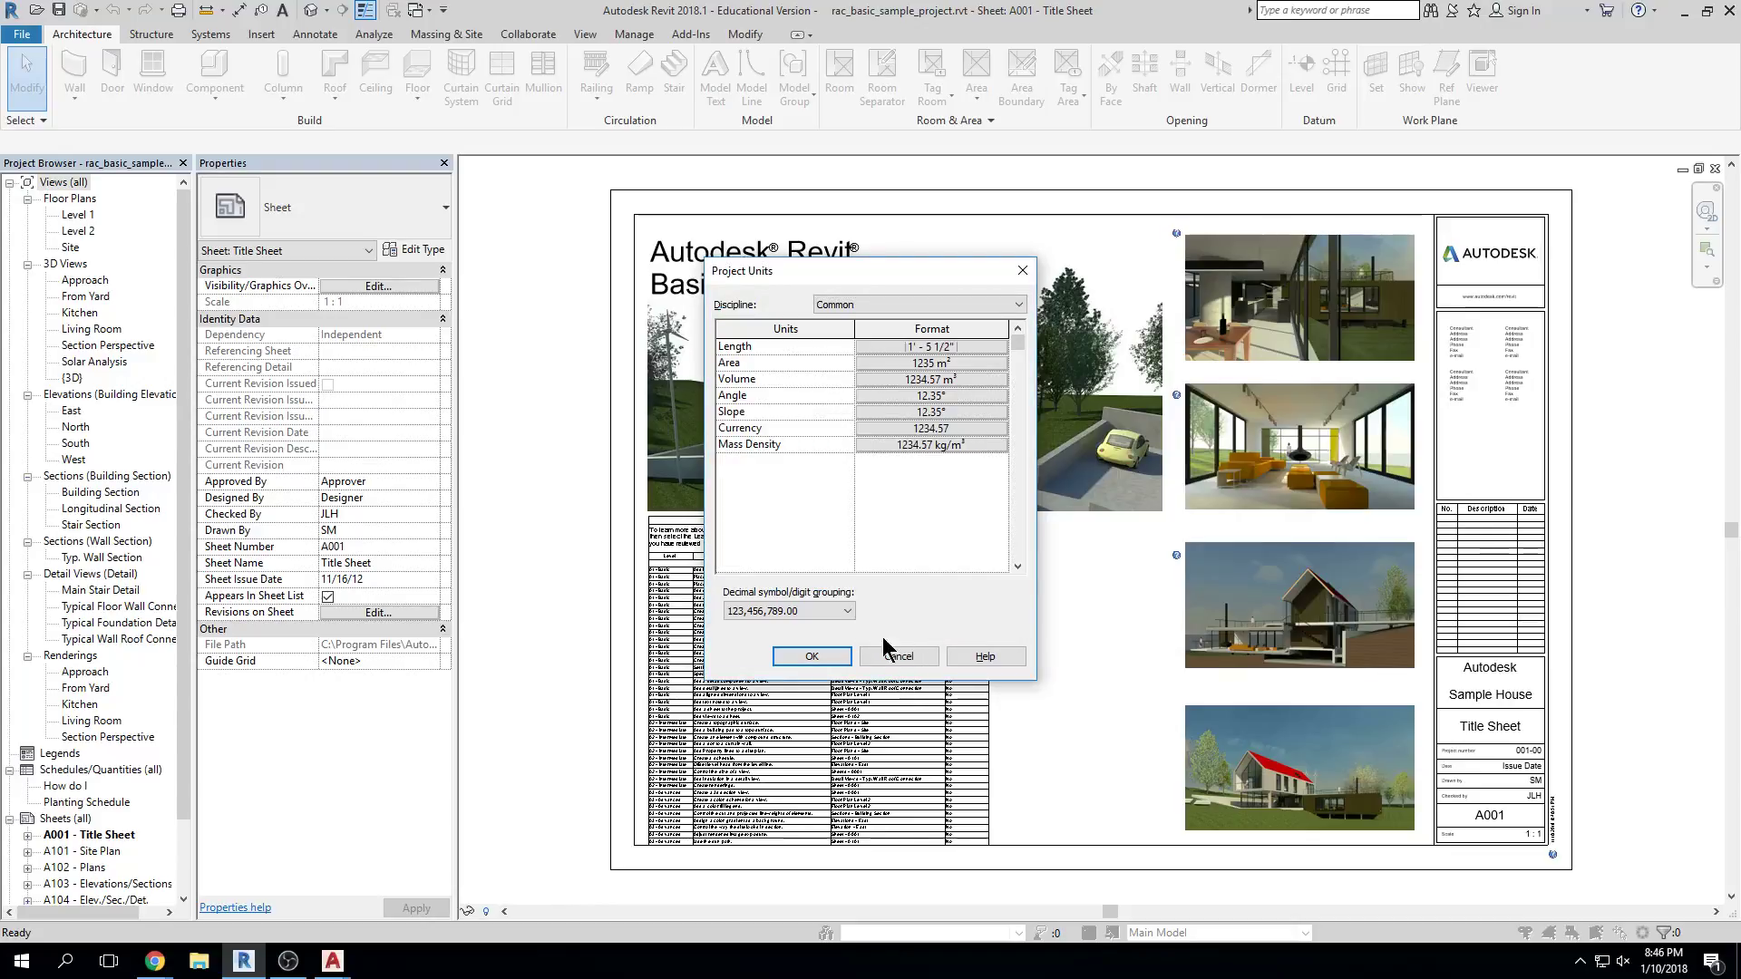
{"action": "left_click", "coordinate": [811, 657]}
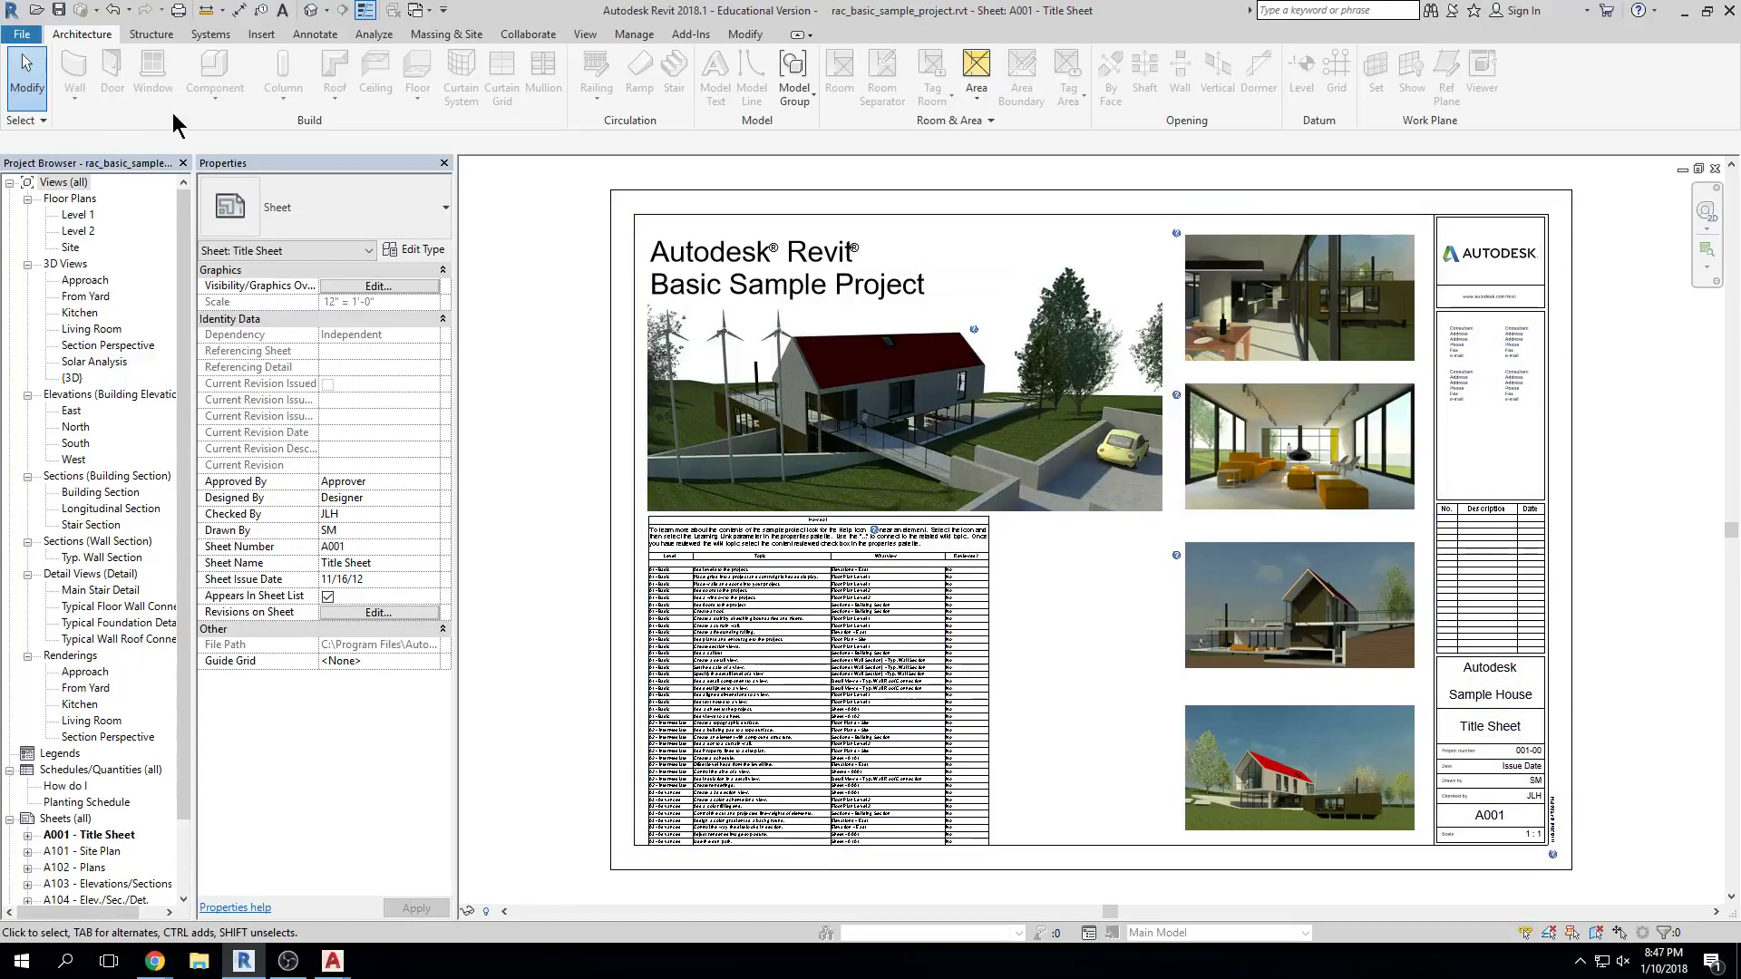
Show the default 3D view with Thin Lines on, then open the Level 1 floor plan
{"action": "left_click", "coordinate": [311, 10]}
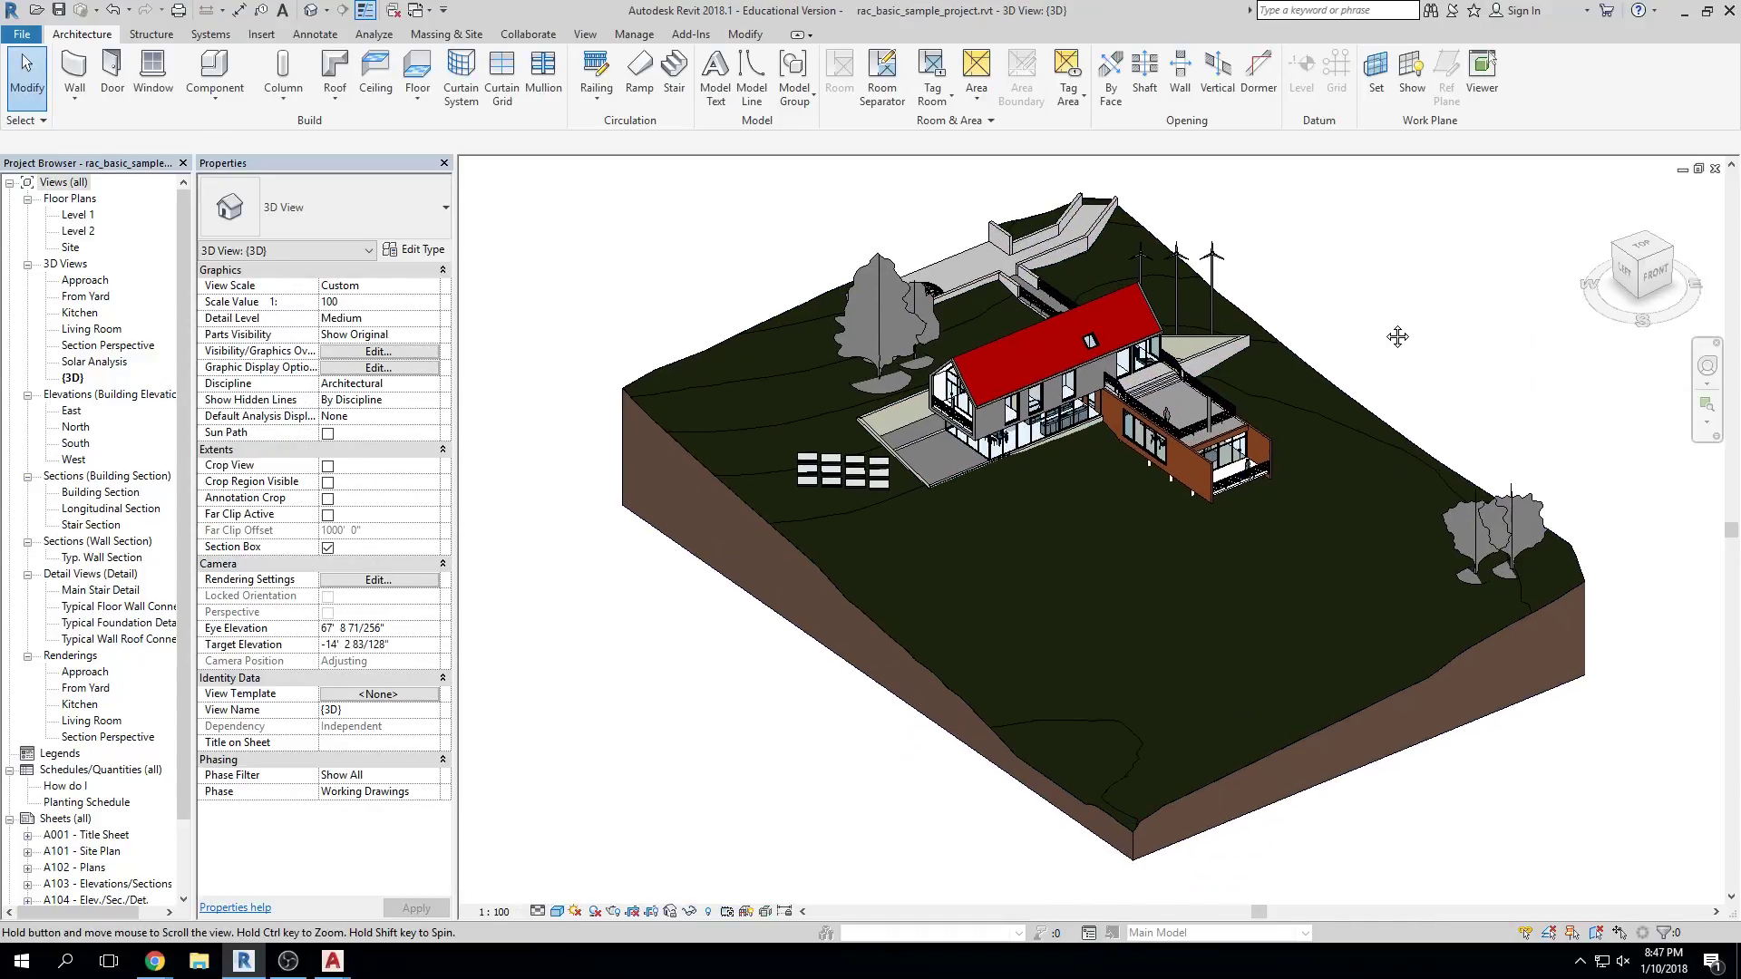
{"action": "left_click", "coordinate": [19, 36]}
{"action": "left_click", "coordinate": [18, 36]}
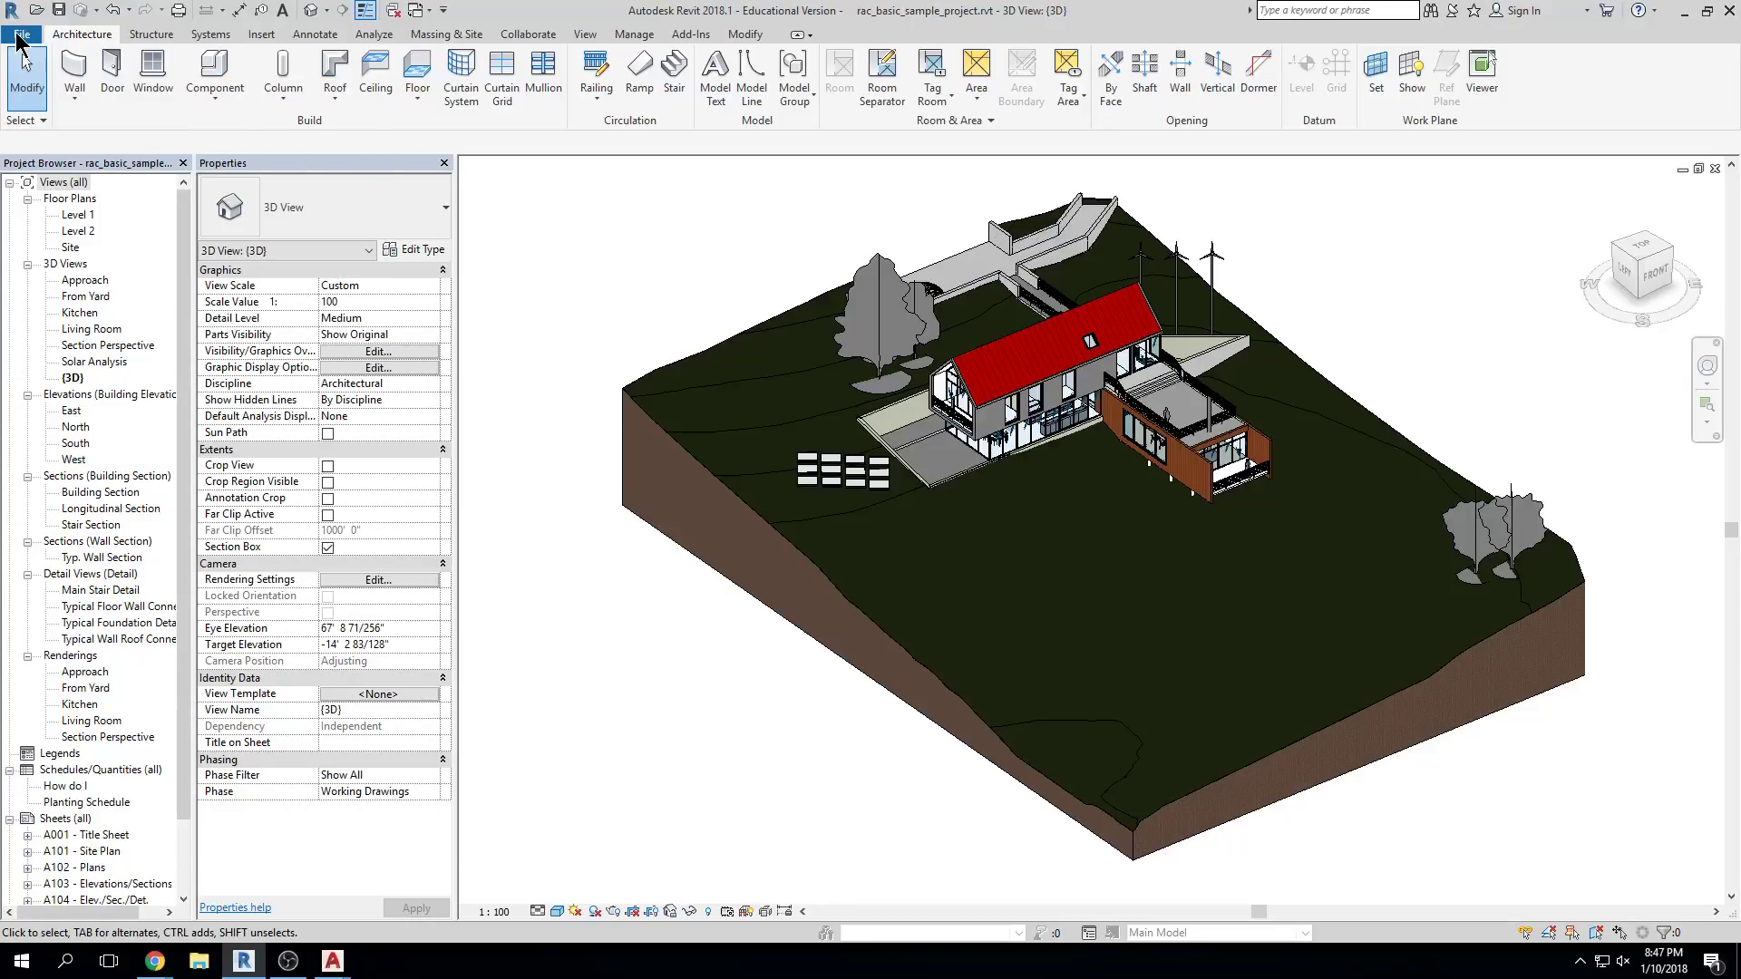
{"action": "left_click", "coordinate": [10, 18]}
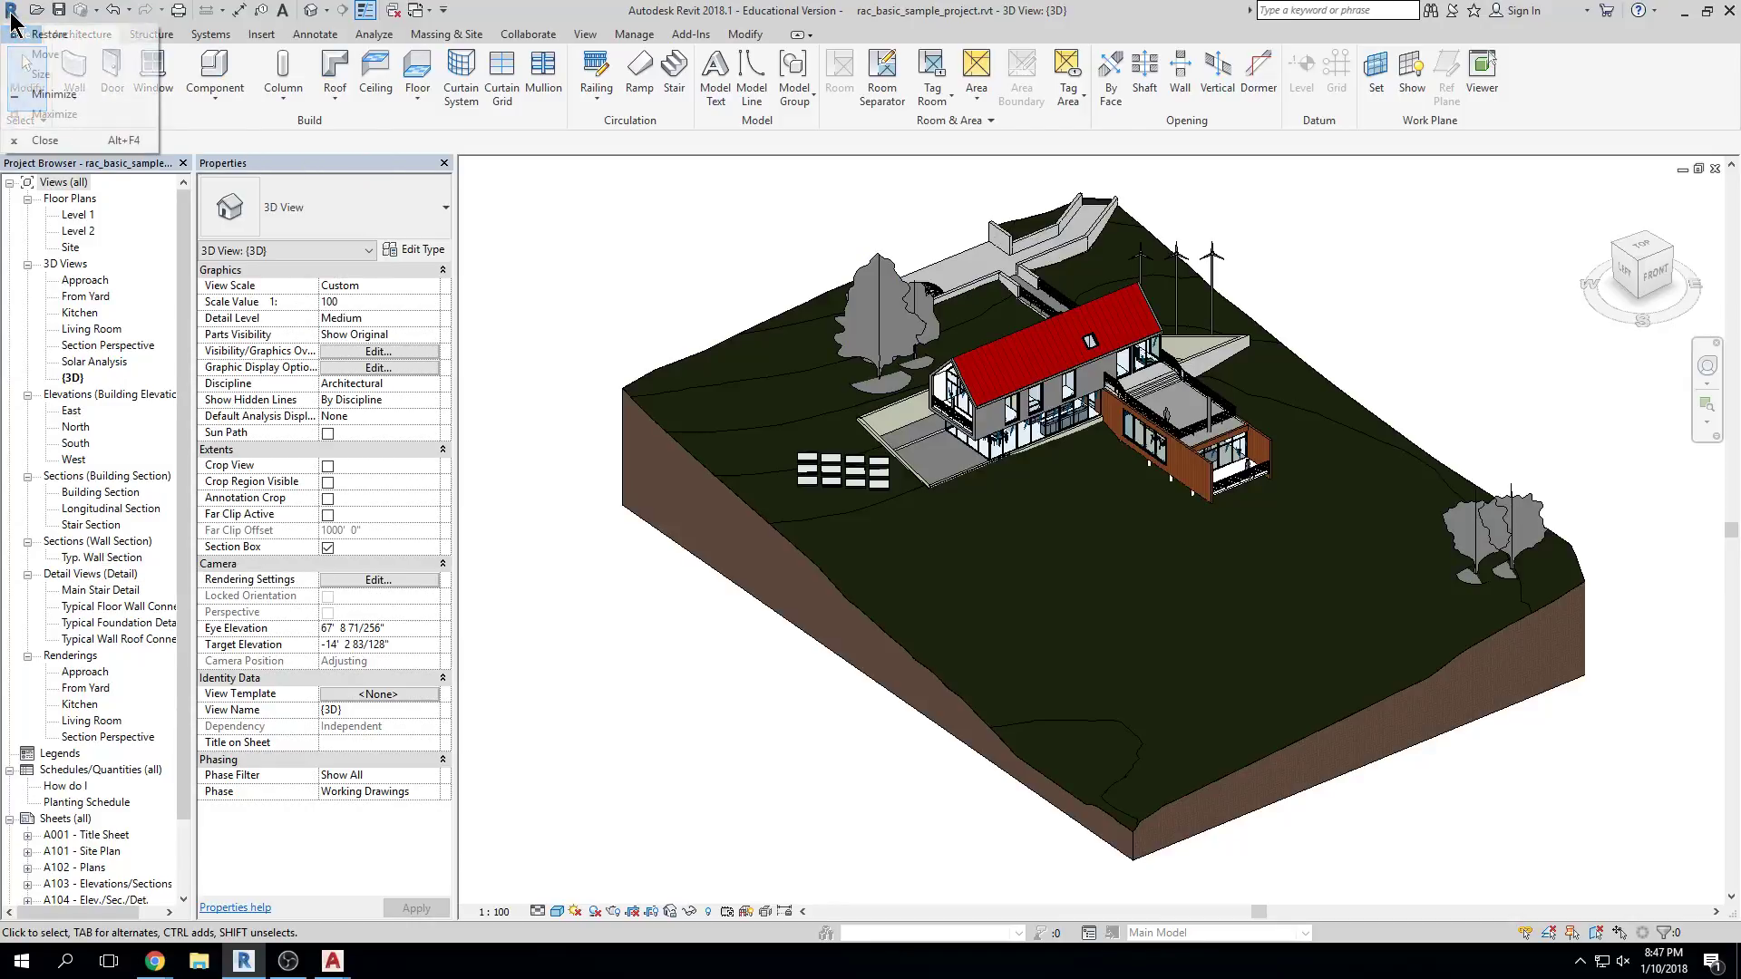
{"action": "key", "text": "Escape"}
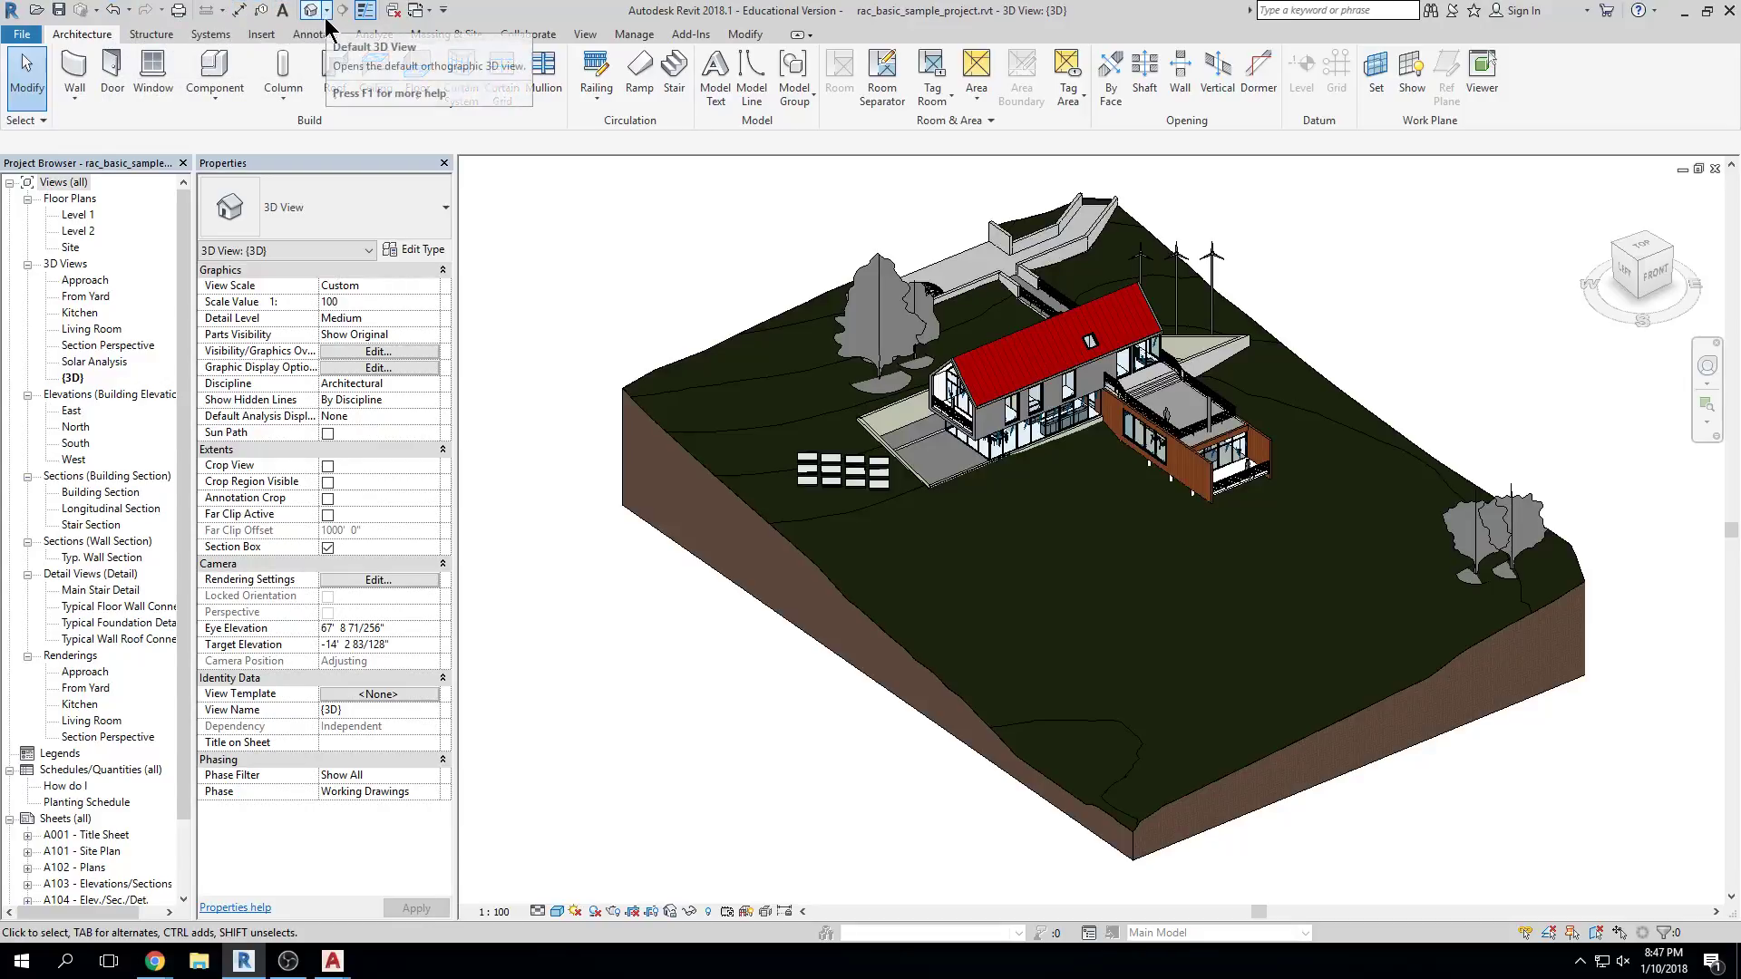
{"action": "left_click", "coordinate": [364, 10]}
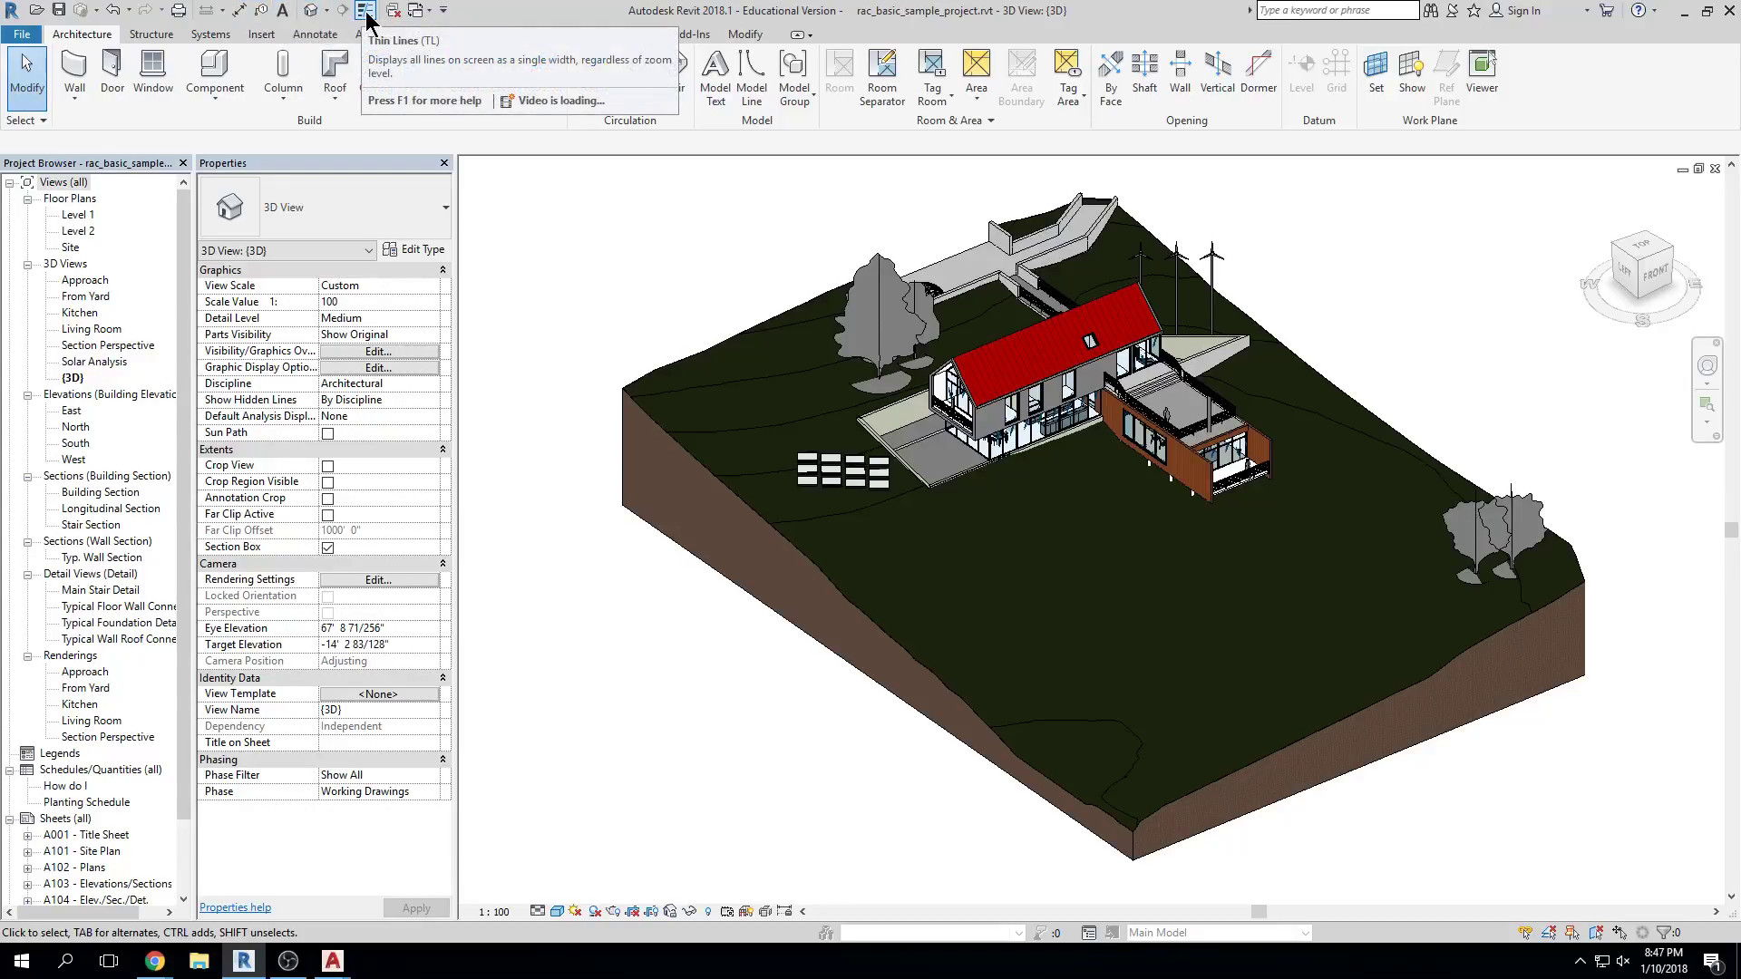
{"action": "double_click", "coordinate": [79, 215]}
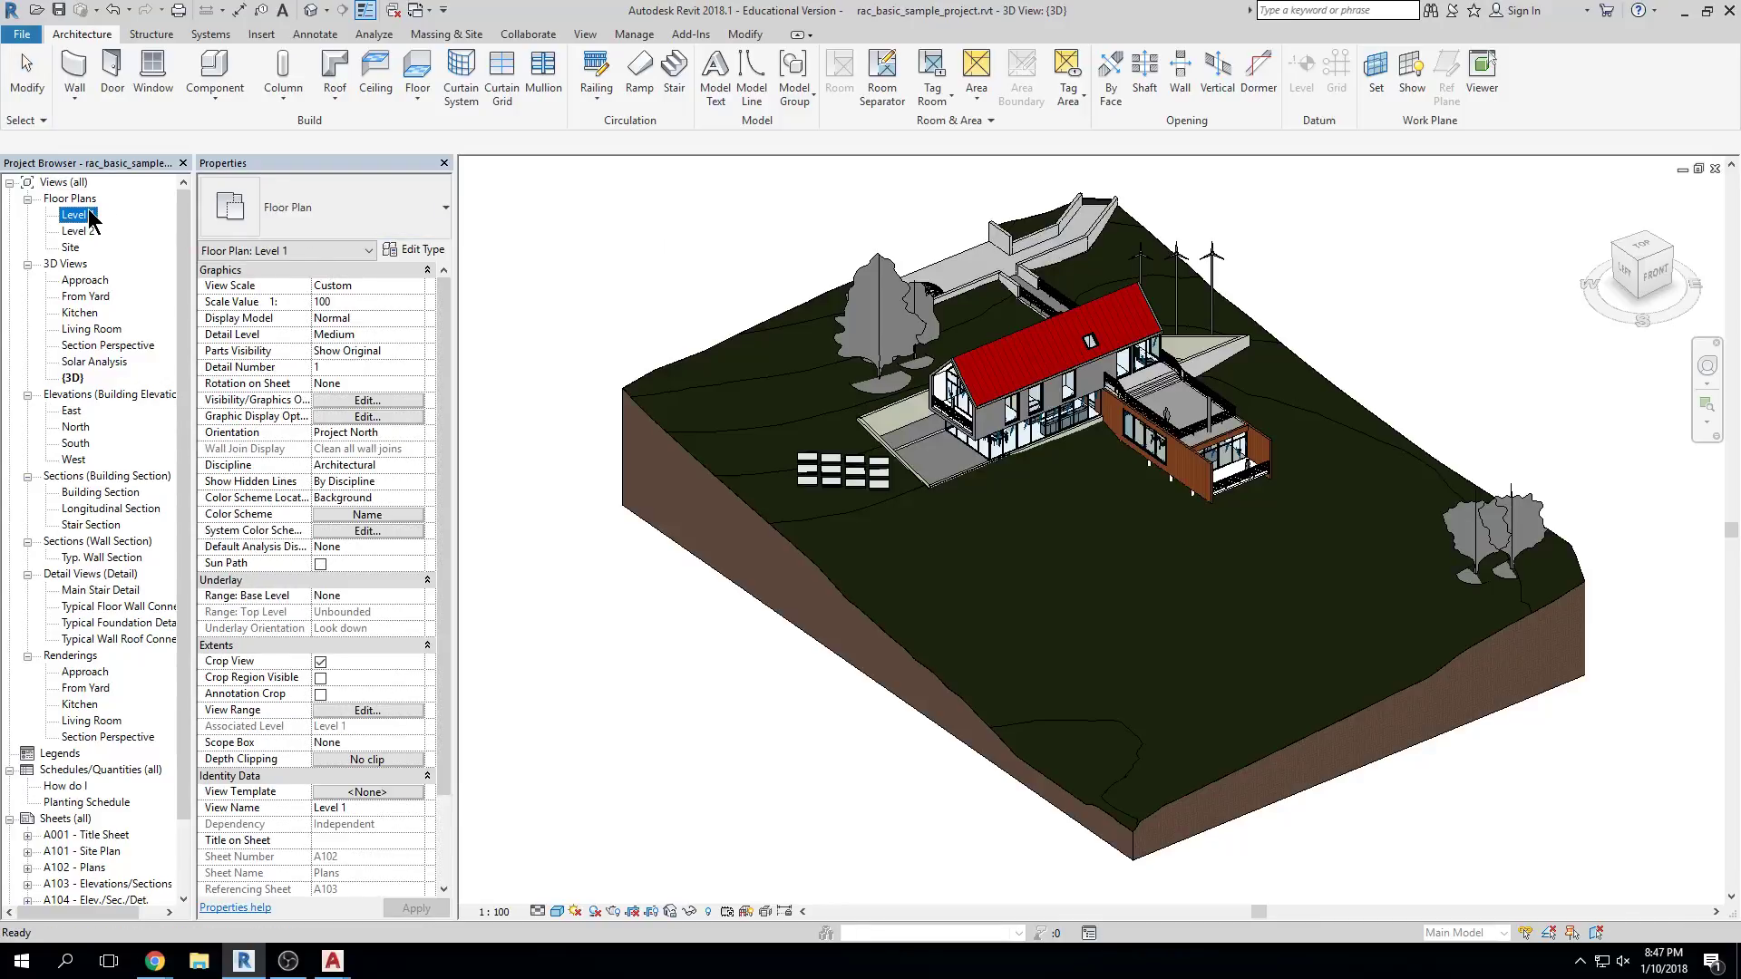
Zoom into Level 1, toggle Thin Lines between thick and thin three times, then close the plan
{"action": "scroll", "coordinate": [1016, 319], "scroll_direction": "up", "scroll_amount": 10}
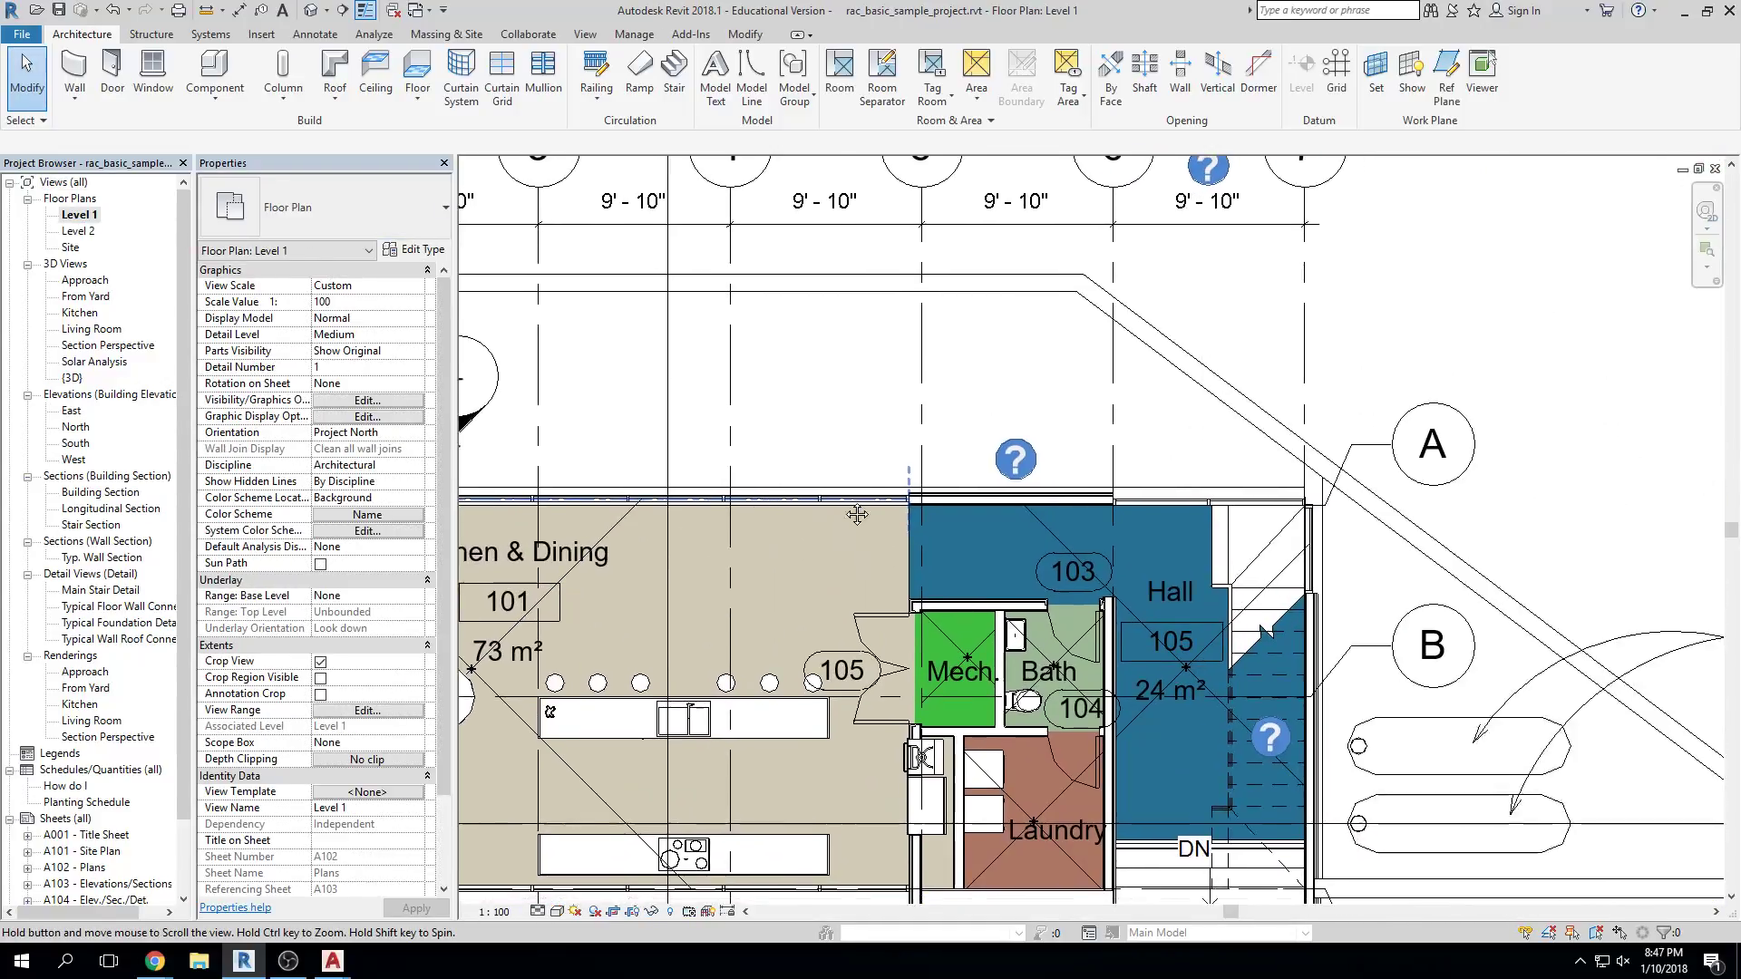
{"action": "scroll", "coordinate": [979, 634], "scroll_direction": "up", "scroll_amount": 3}
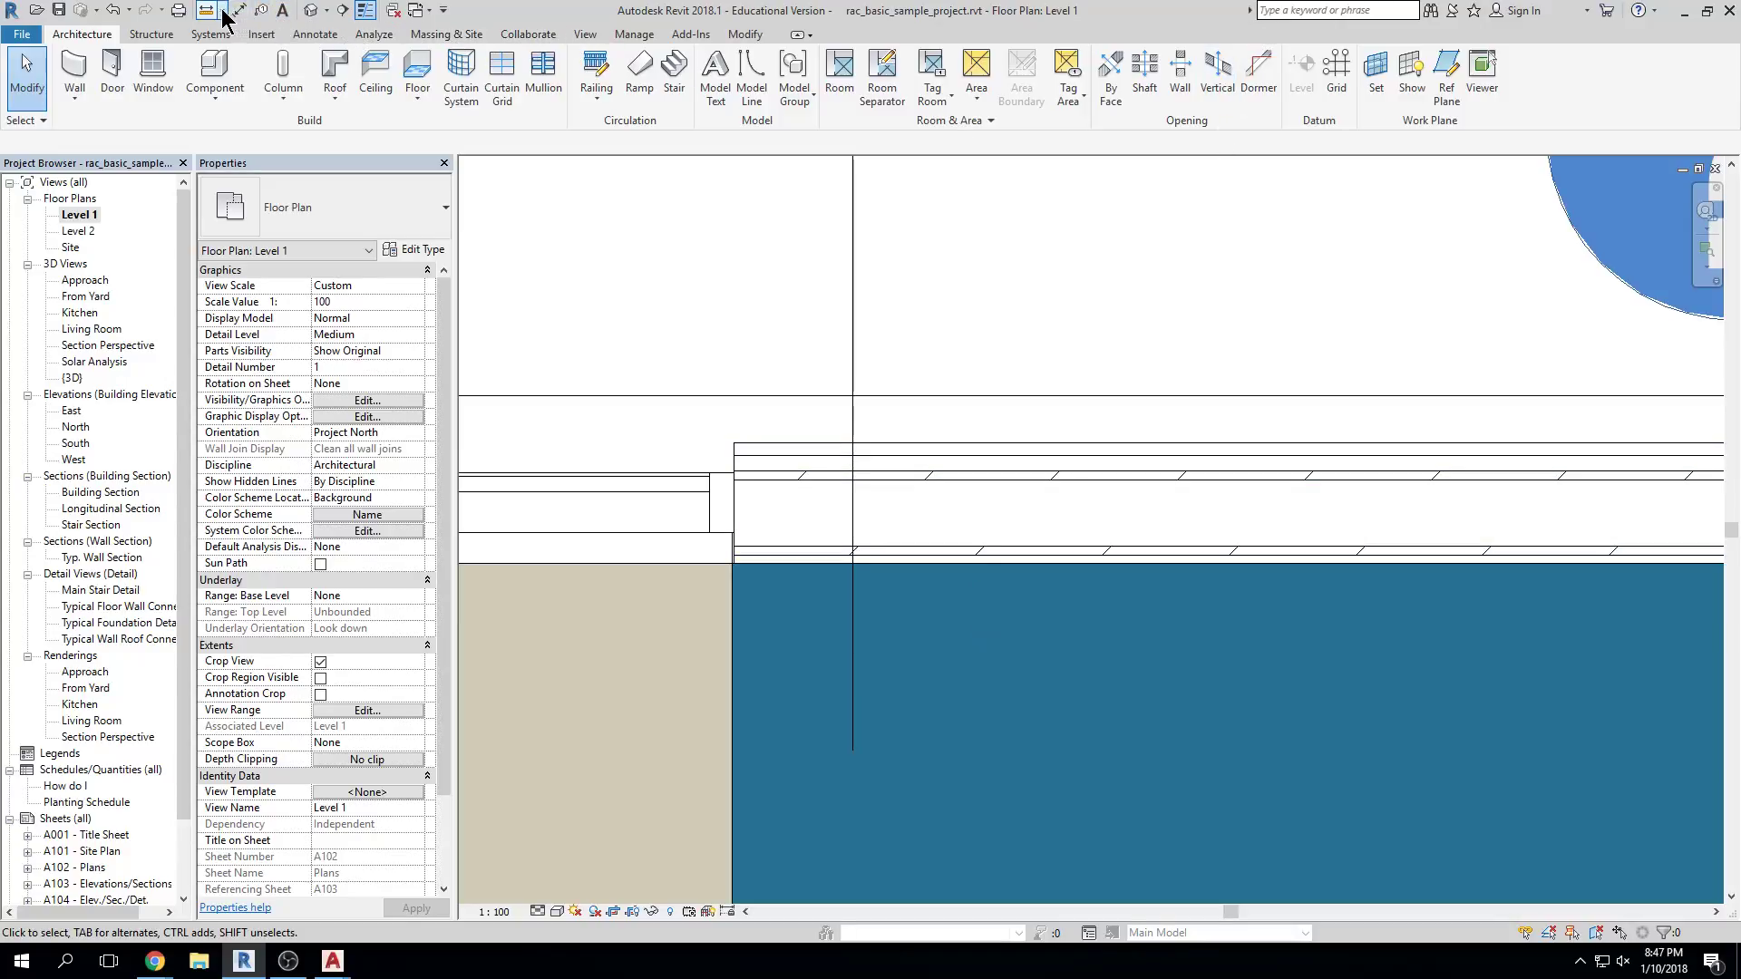
{"action": "left_click", "coordinate": [366, 11]}
{"action": "left_click", "coordinate": [367, 11]}
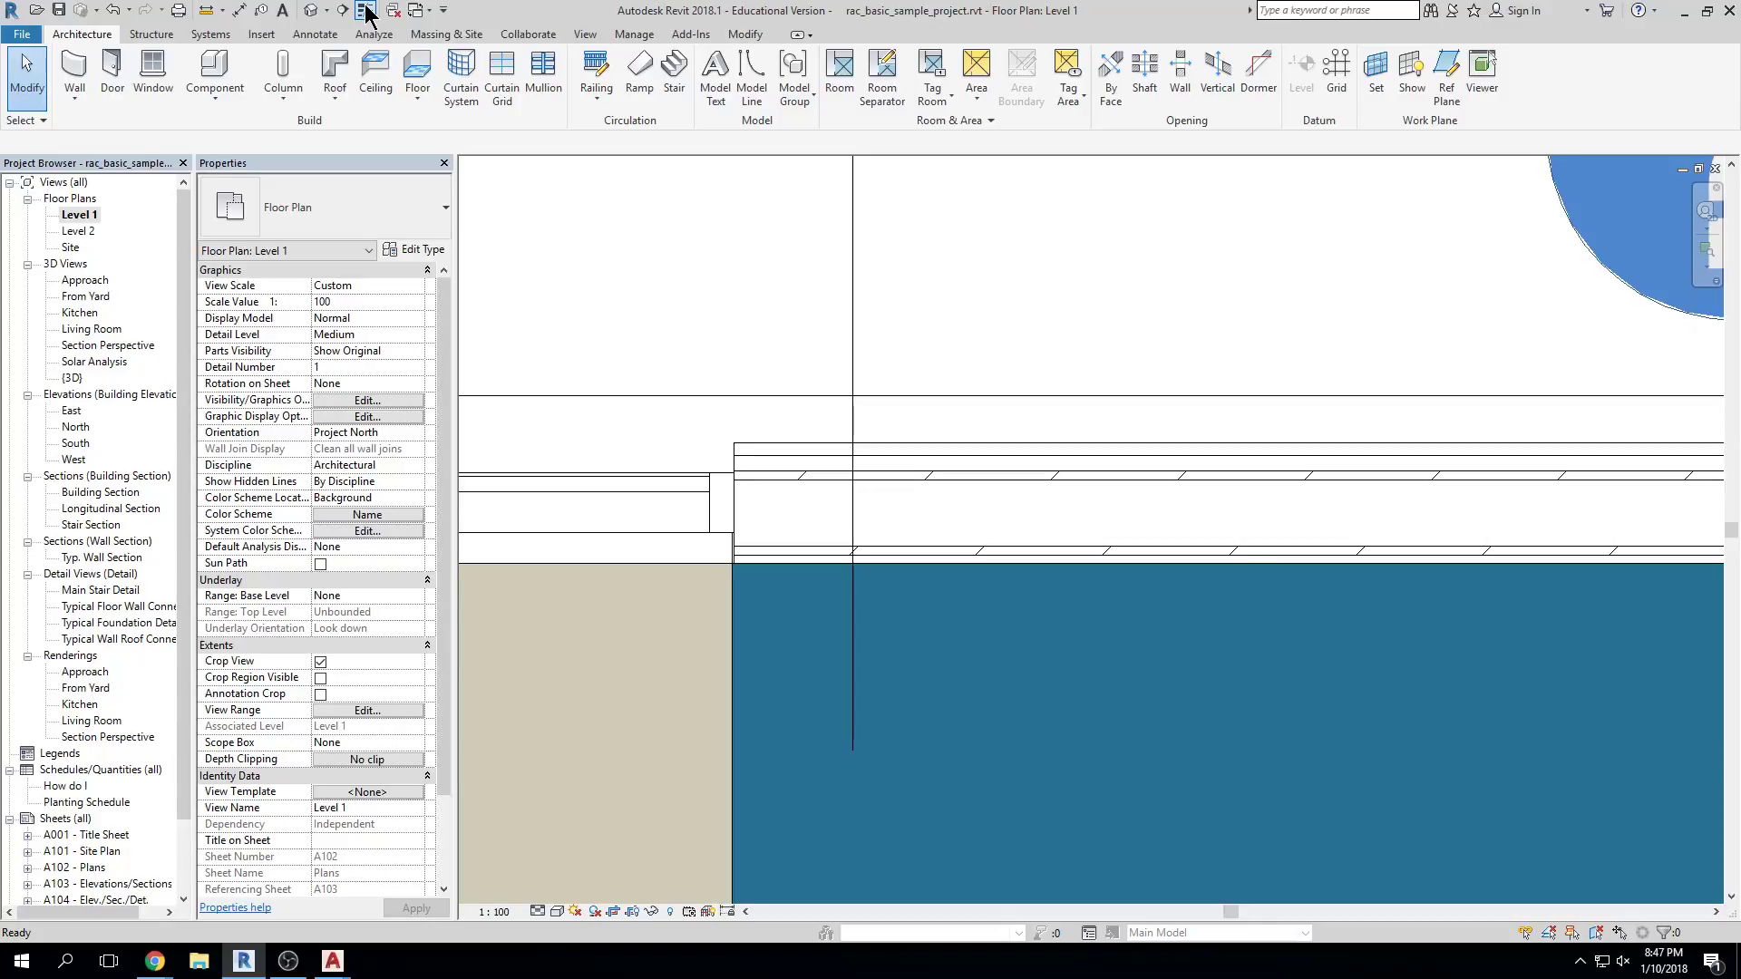
{"action": "left_click", "coordinate": [366, 11]}
{"action": "left_click", "coordinate": [366, 11]}
{"action": "left_click", "coordinate": [366, 14]}
{"action": "left_click", "coordinate": [365, 13]}
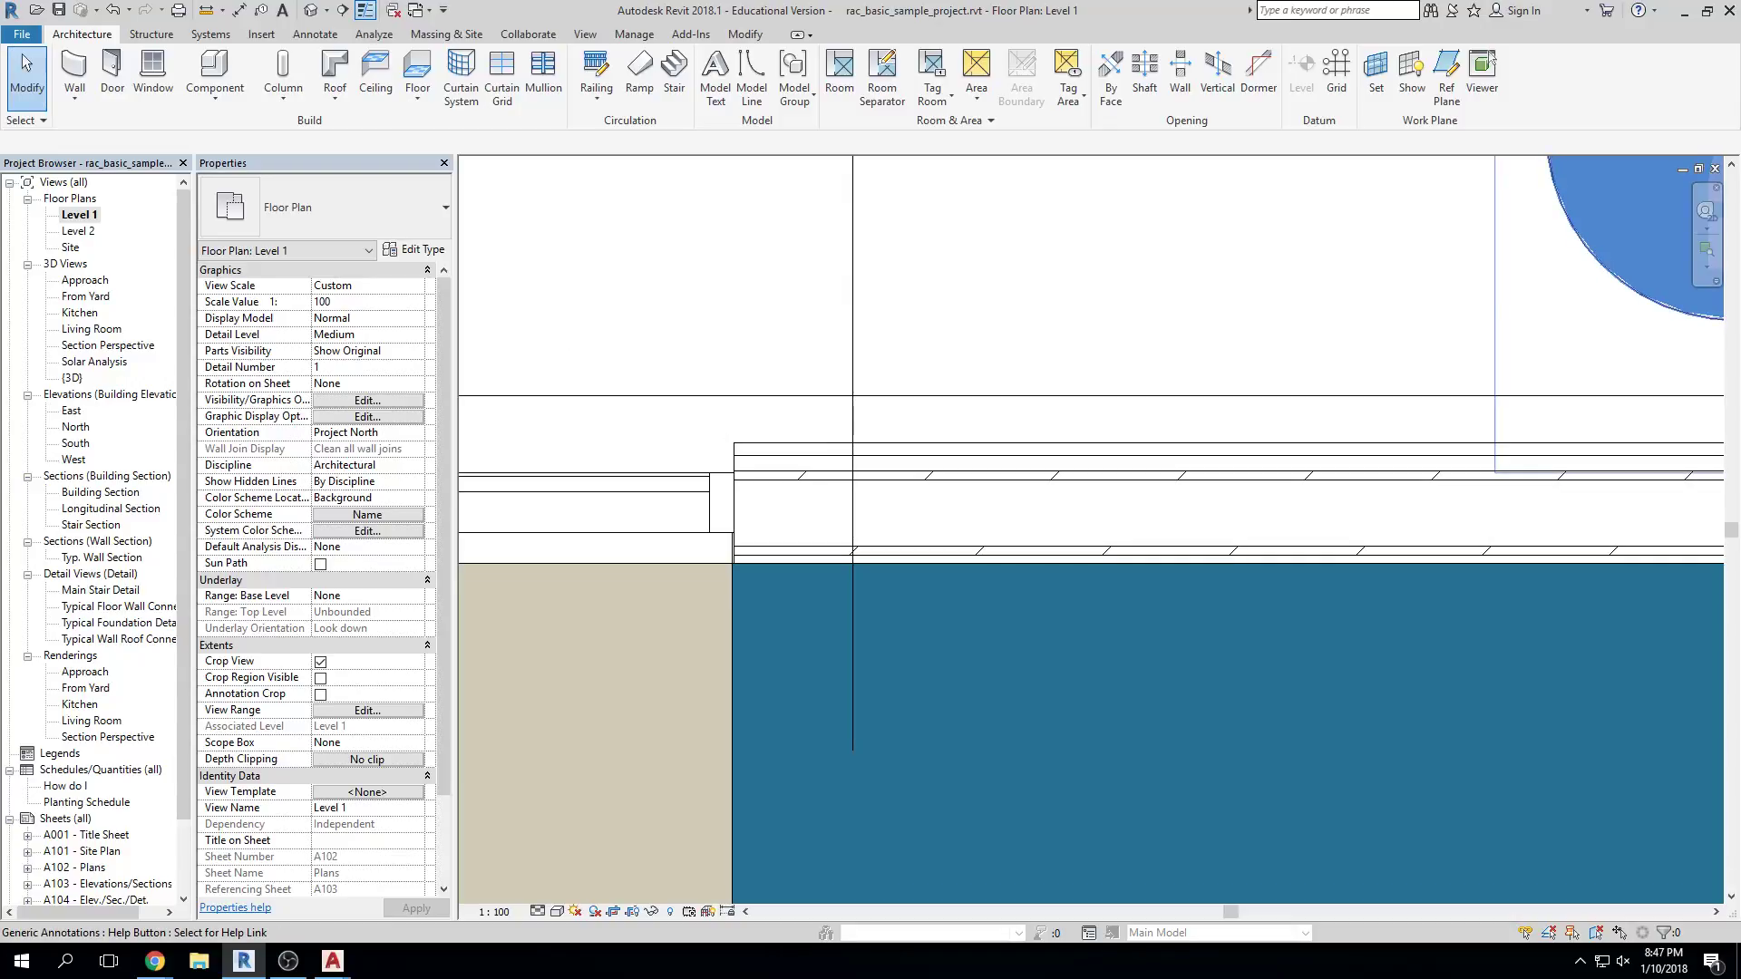
{"action": "left_click", "coordinate": [1715, 169]}
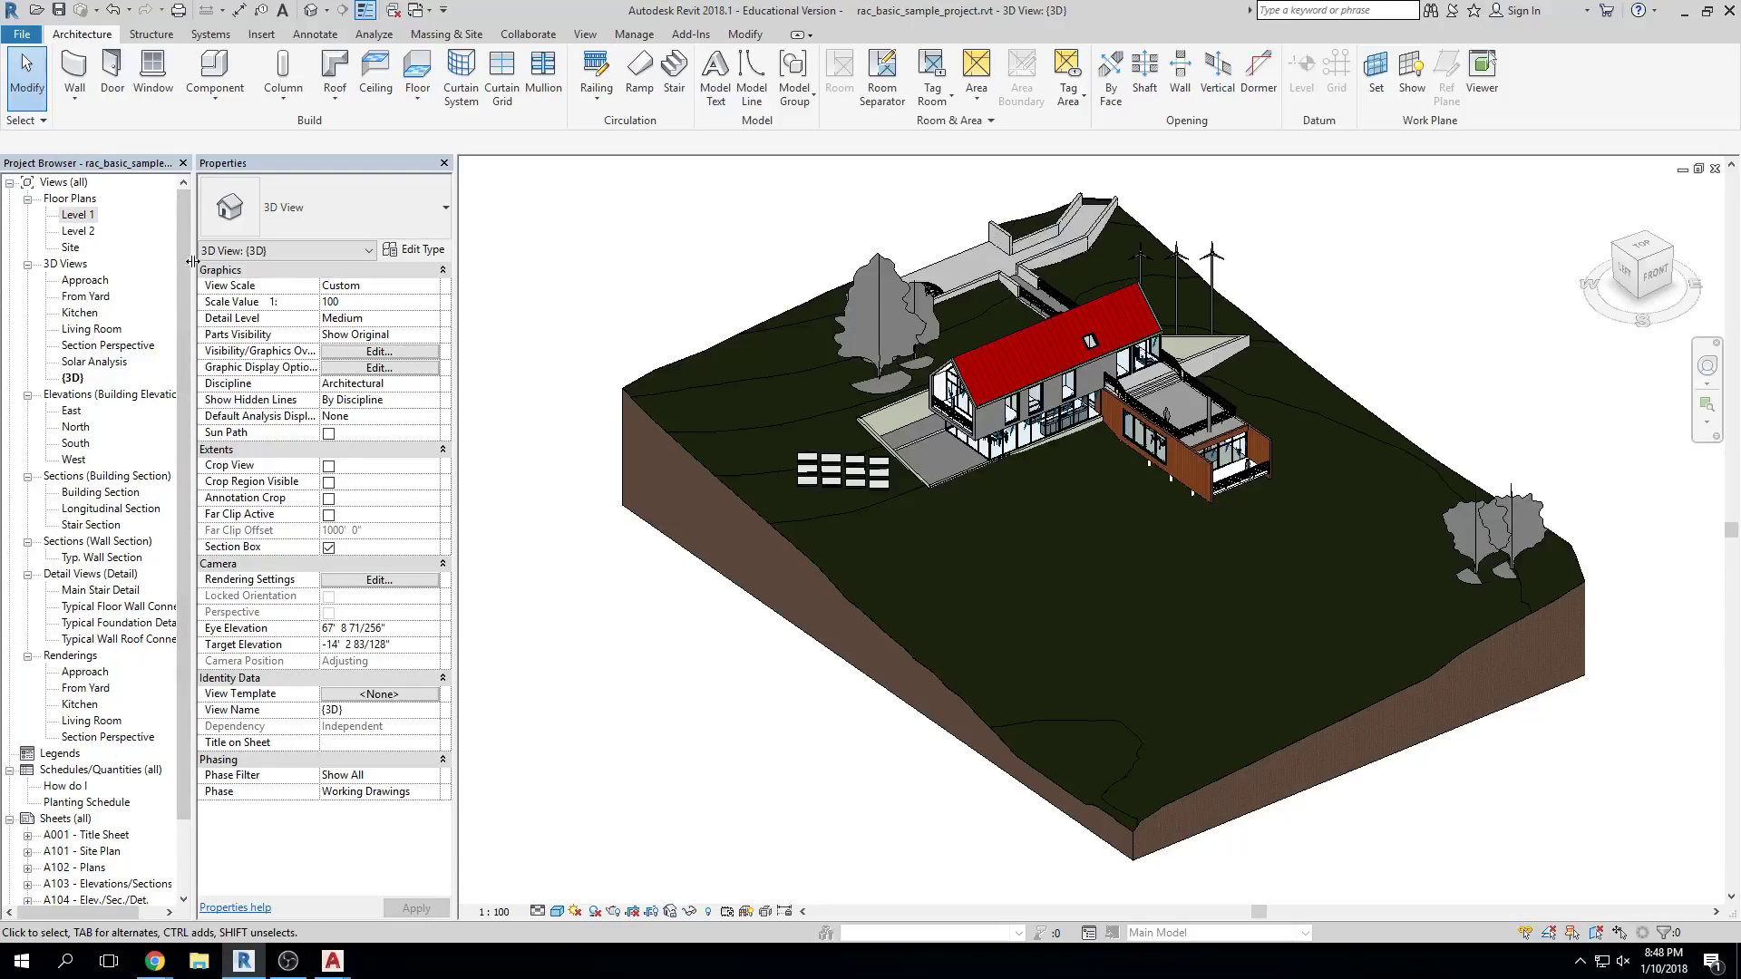
Open From Yard, Longitudinal Section, Typical Wall Roof Connection and Level 1 as overlapping restored windows
{"action": "double_click", "coordinate": [90, 297]}
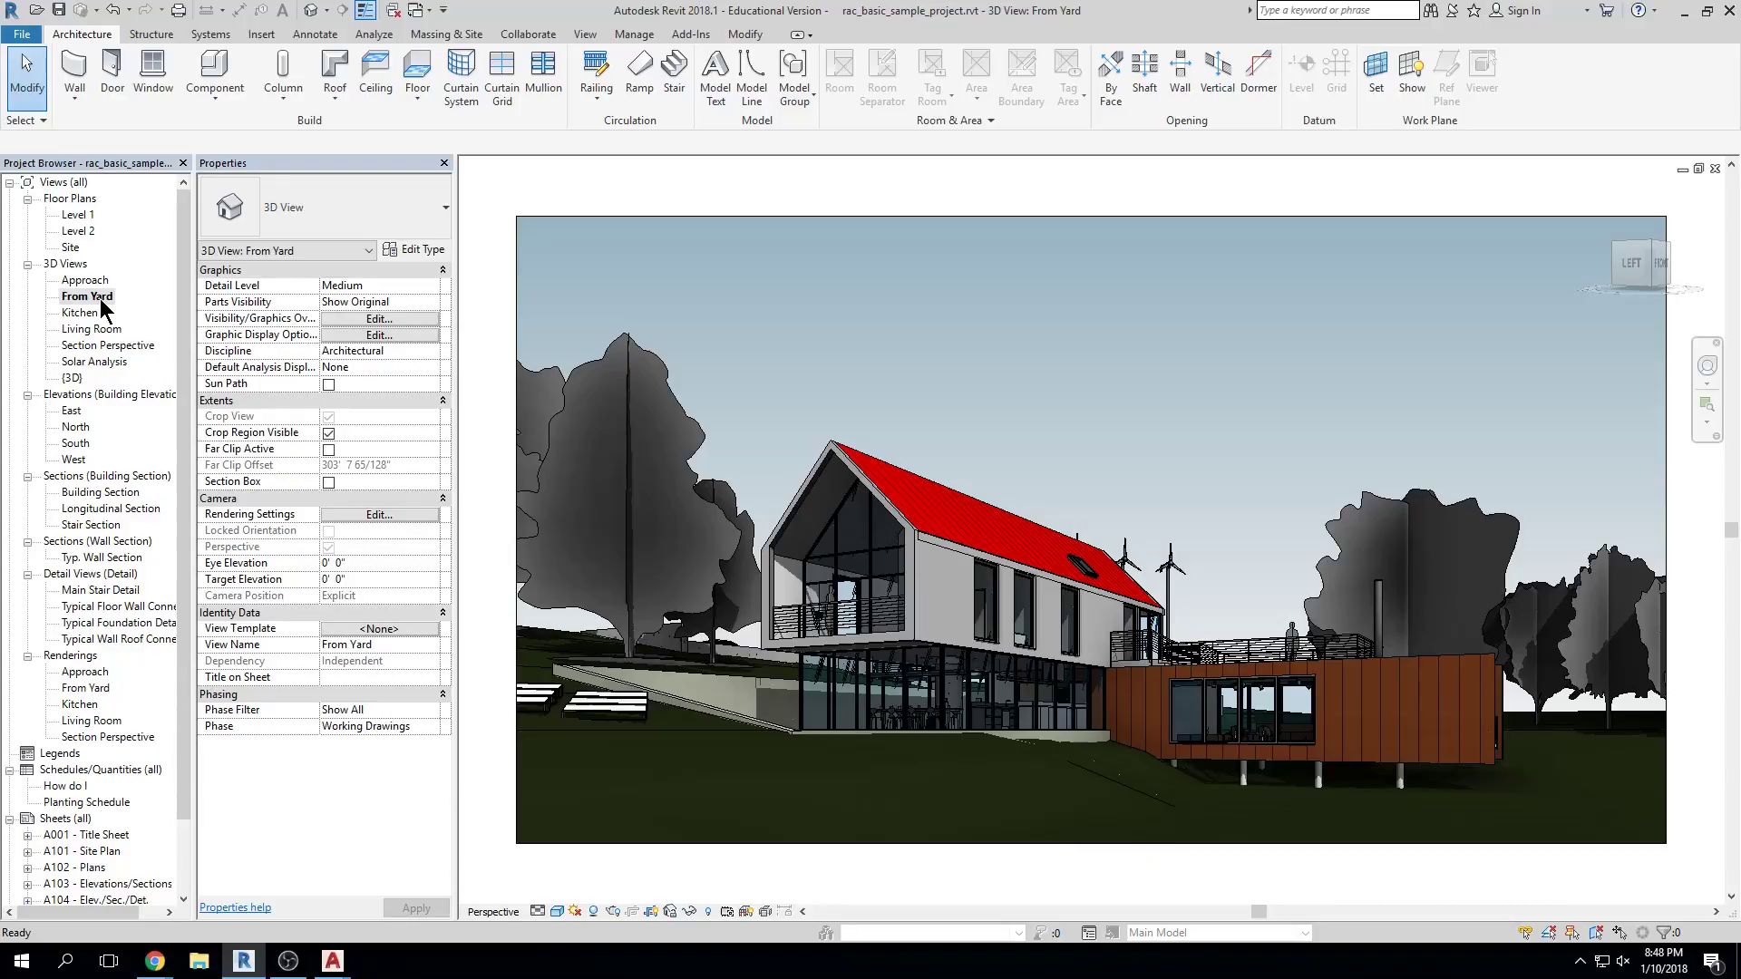
{"action": "left_click", "coordinate": [76, 510]}
{"action": "double_click", "coordinate": [77, 513]}
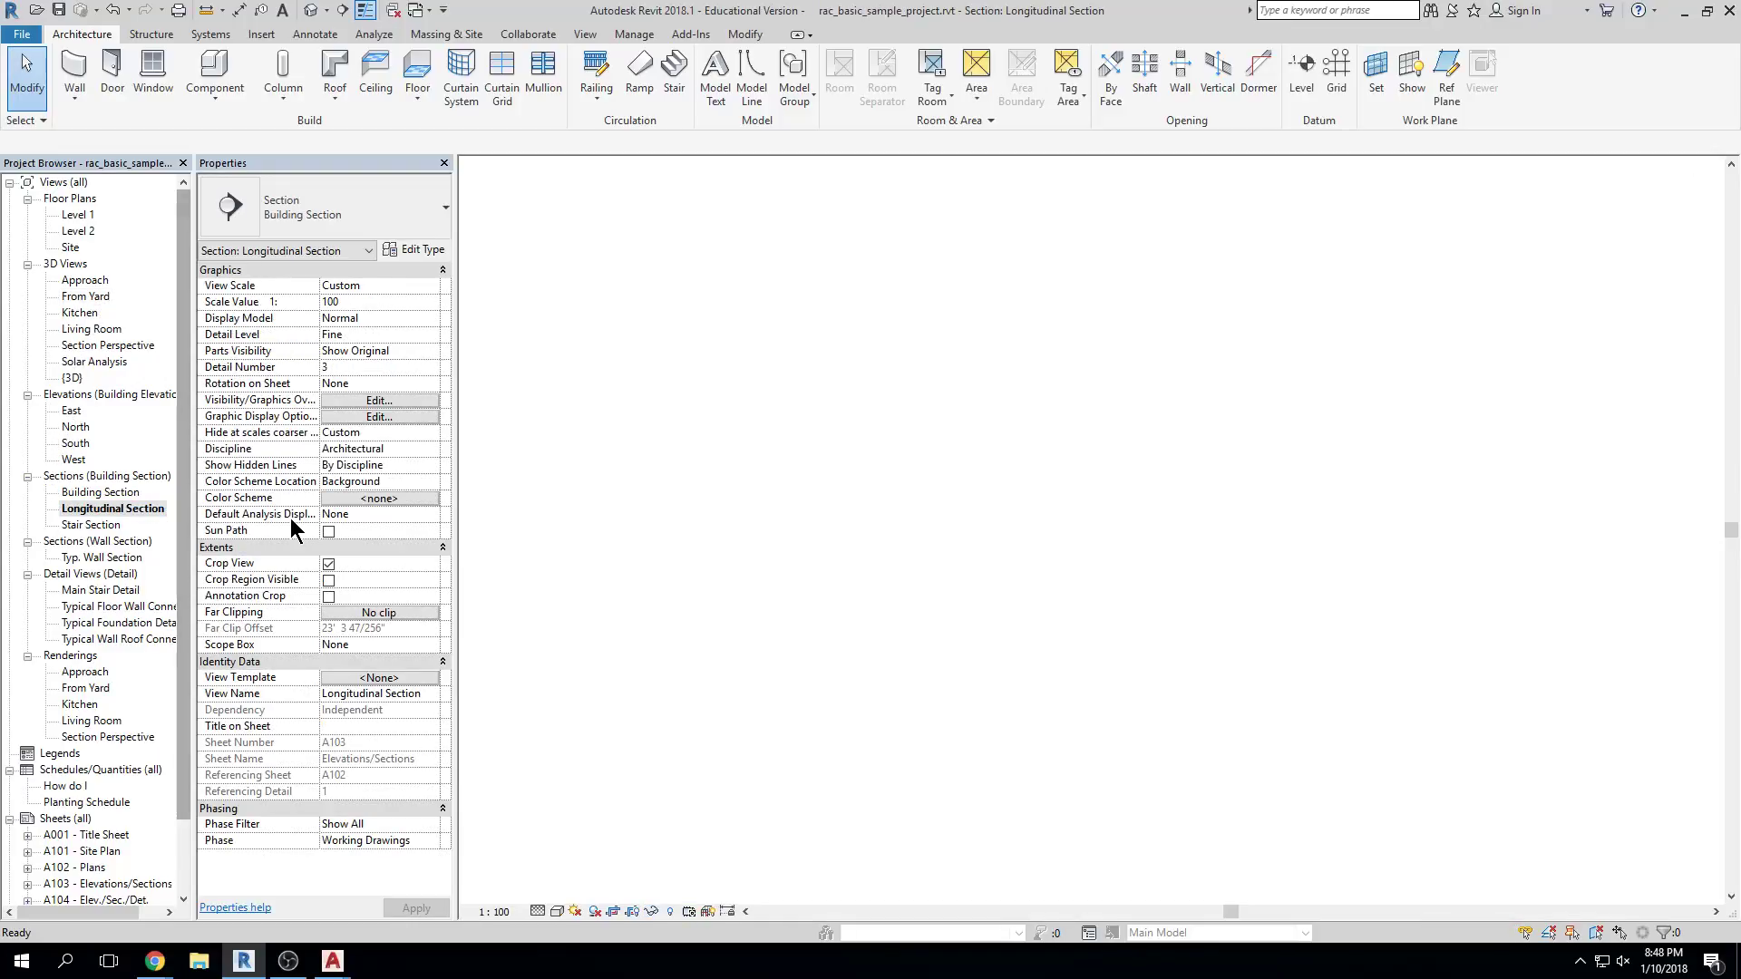
{"action": "double_click", "coordinate": [109, 639]}
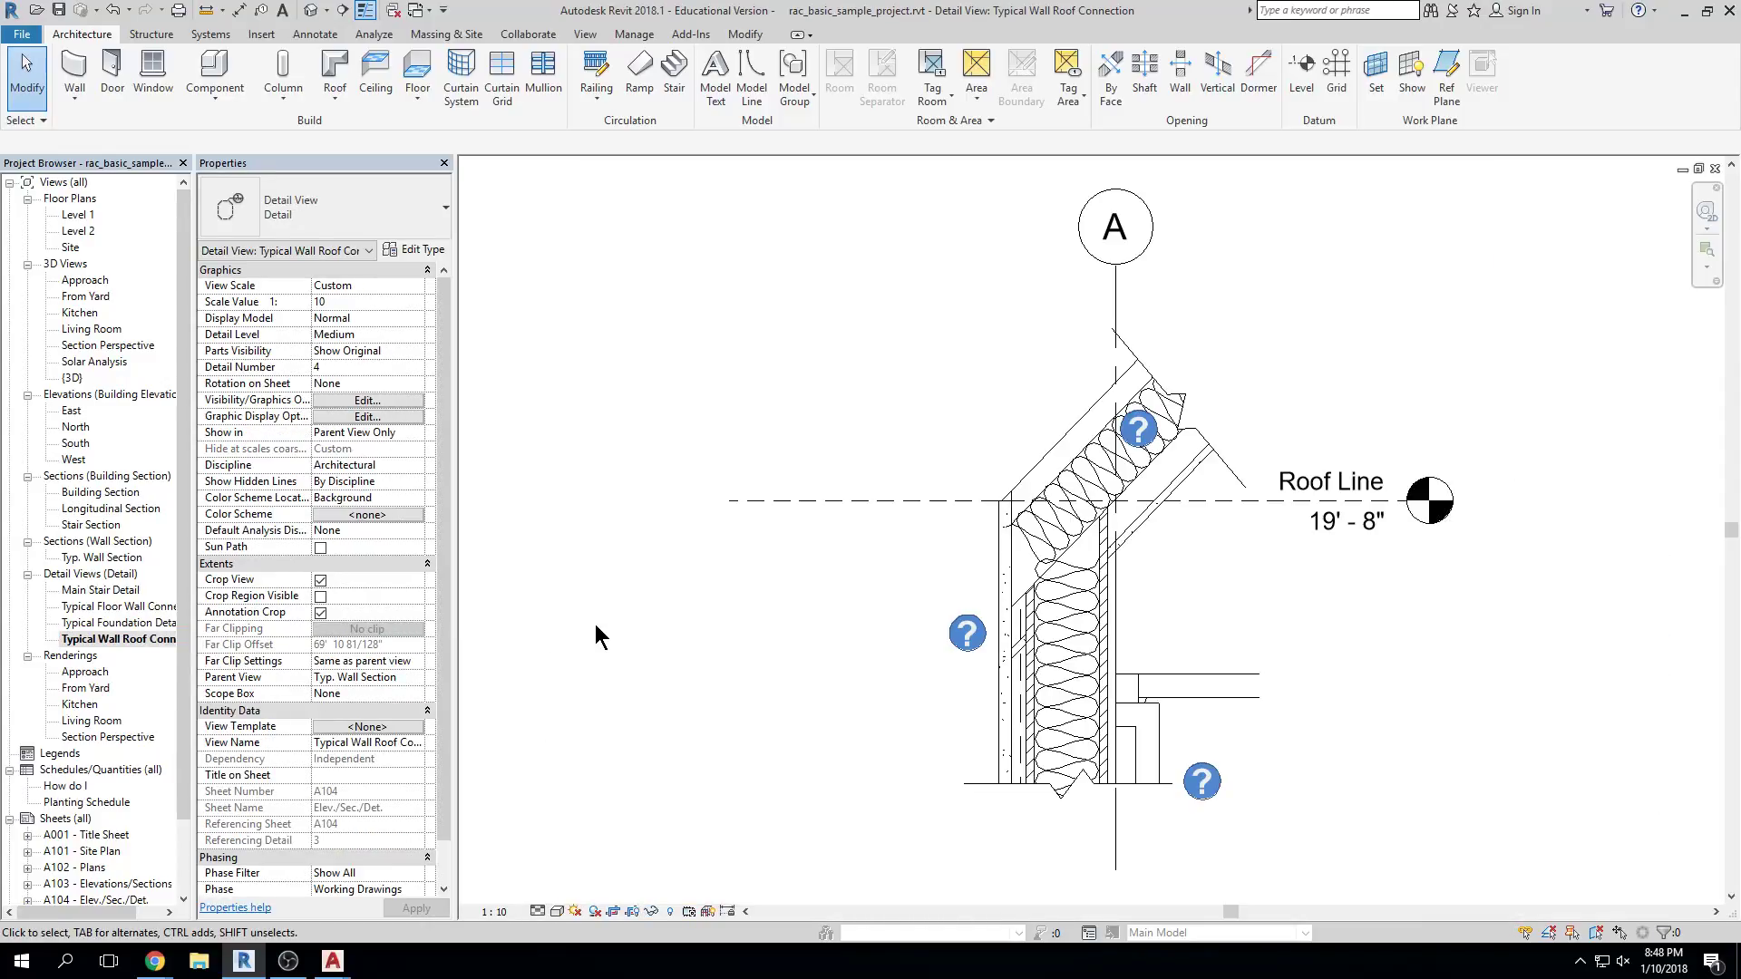
{"action": "double_click", "coordinate": [78, 214]}
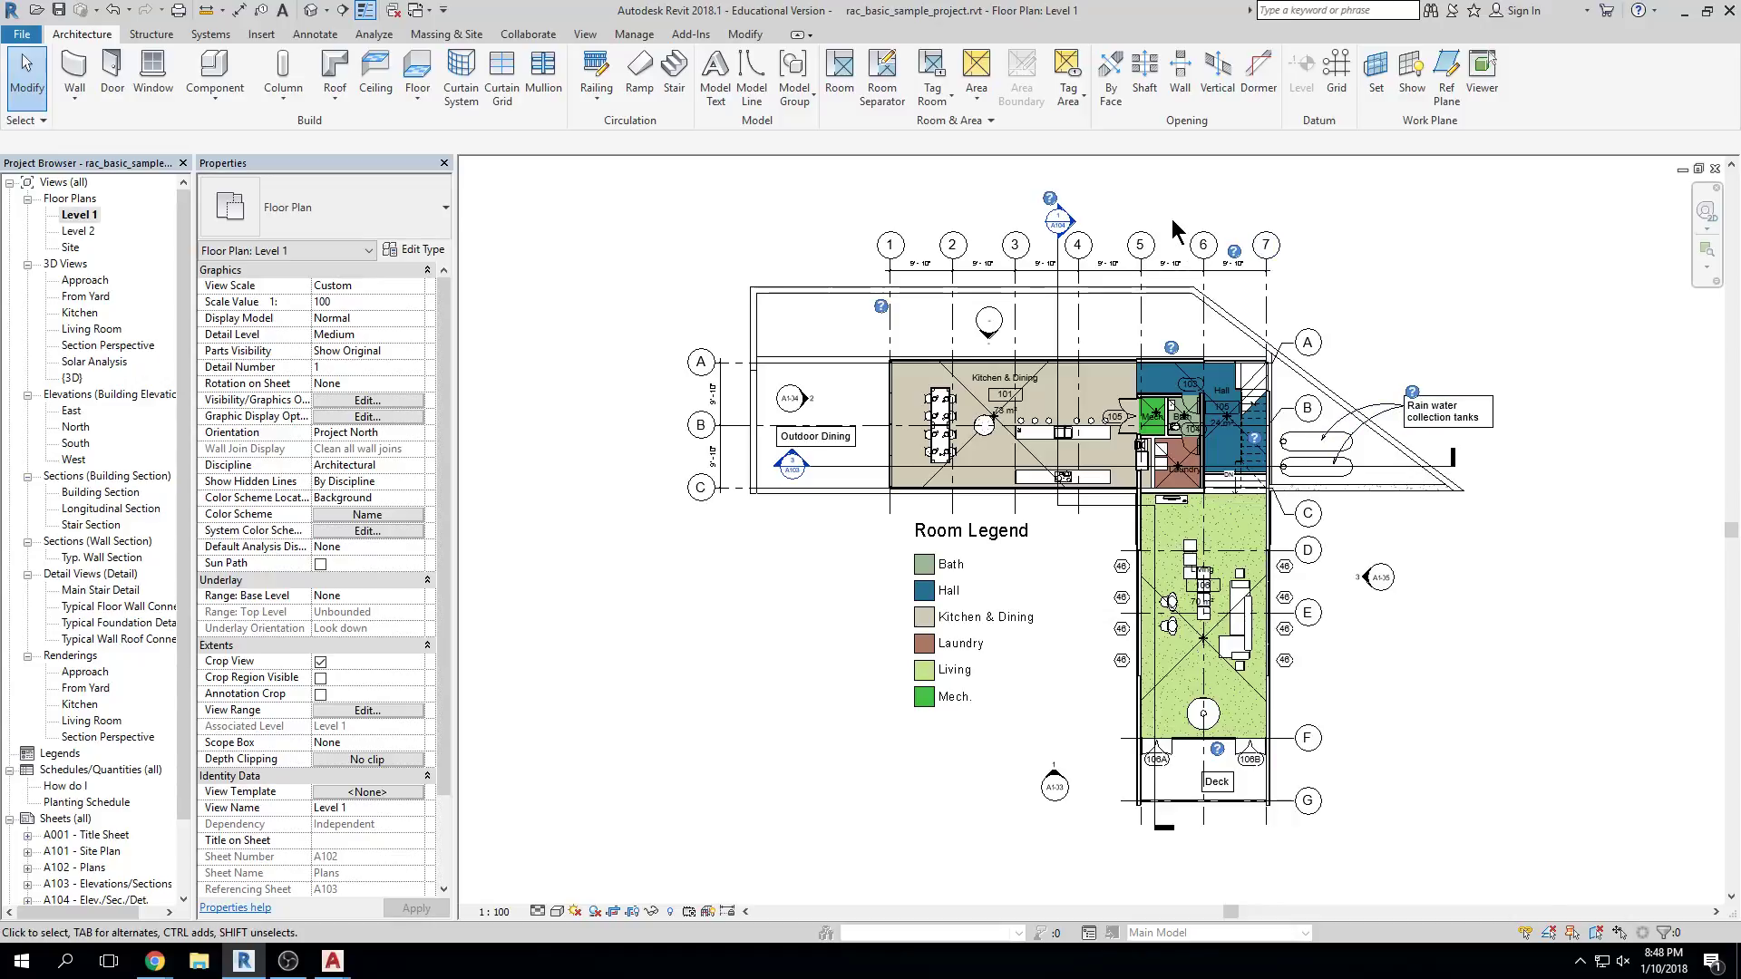
{"action": "left_click", "coordinate": [1699, 168]}
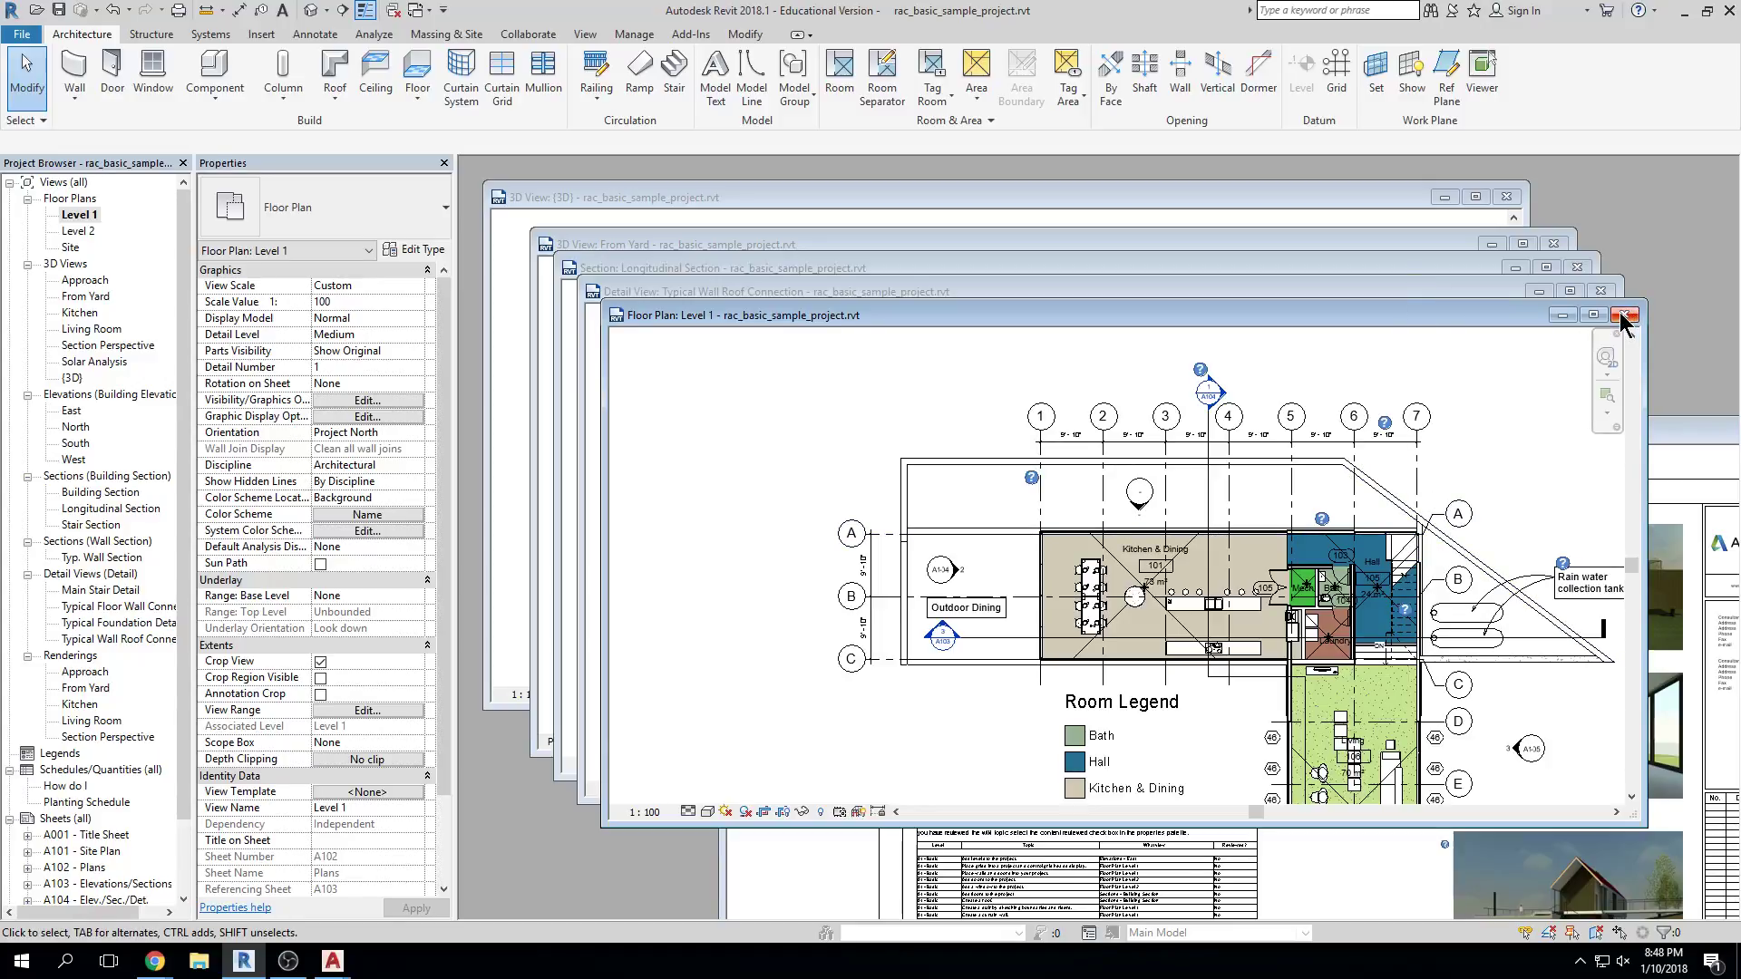
Close the Level 1, Typical Wall Roof Connection and Longitudinal Section windows
{"action": "left_click", "coordinate": [1483, 292]}
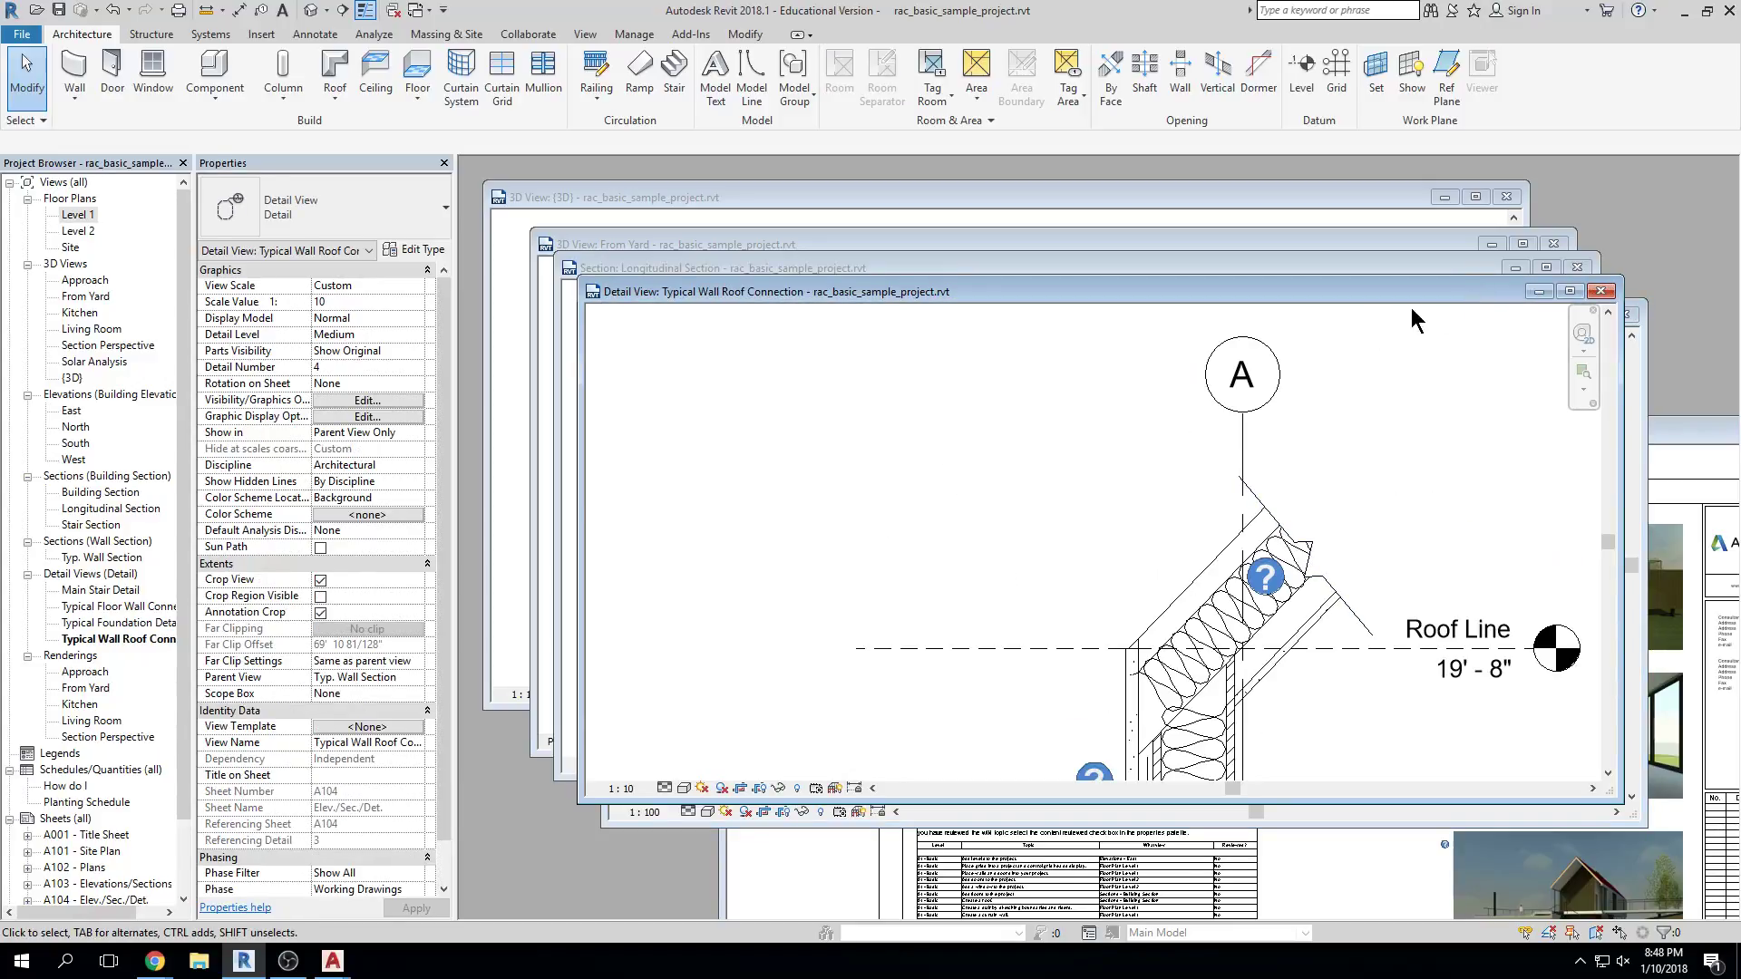
{"action": "left_click", "coordinate": [1632, 367]}
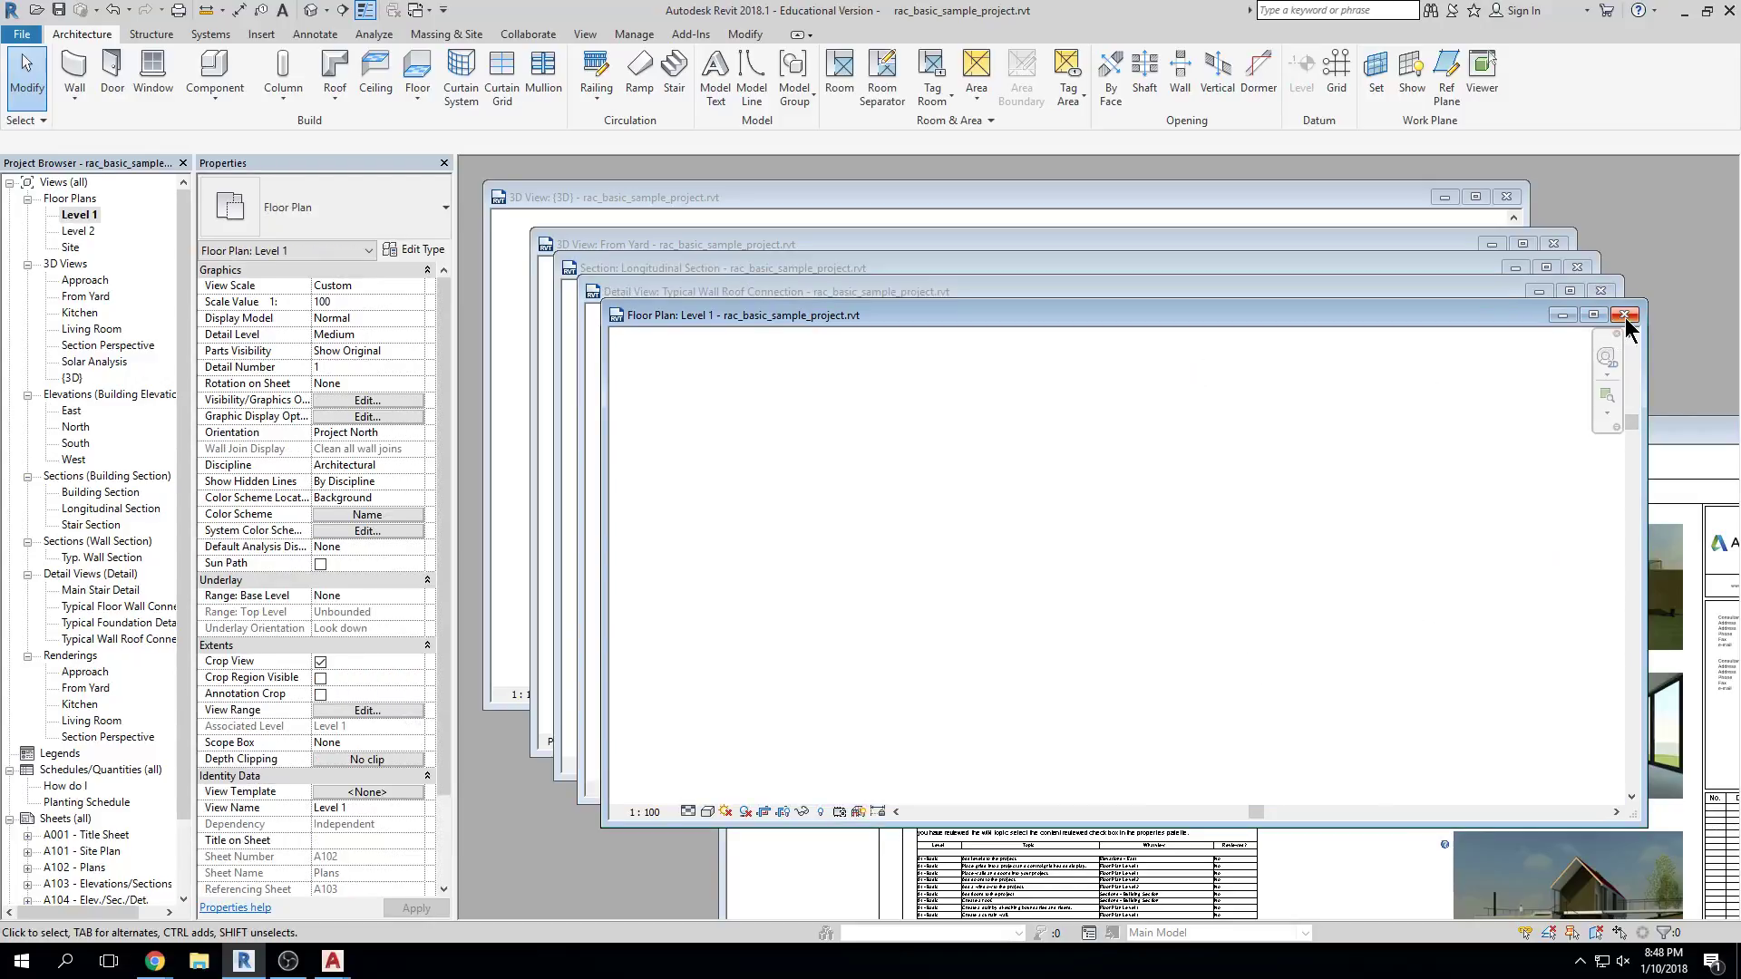
{"action": "left_click", "coordinate": [1624, 316]}
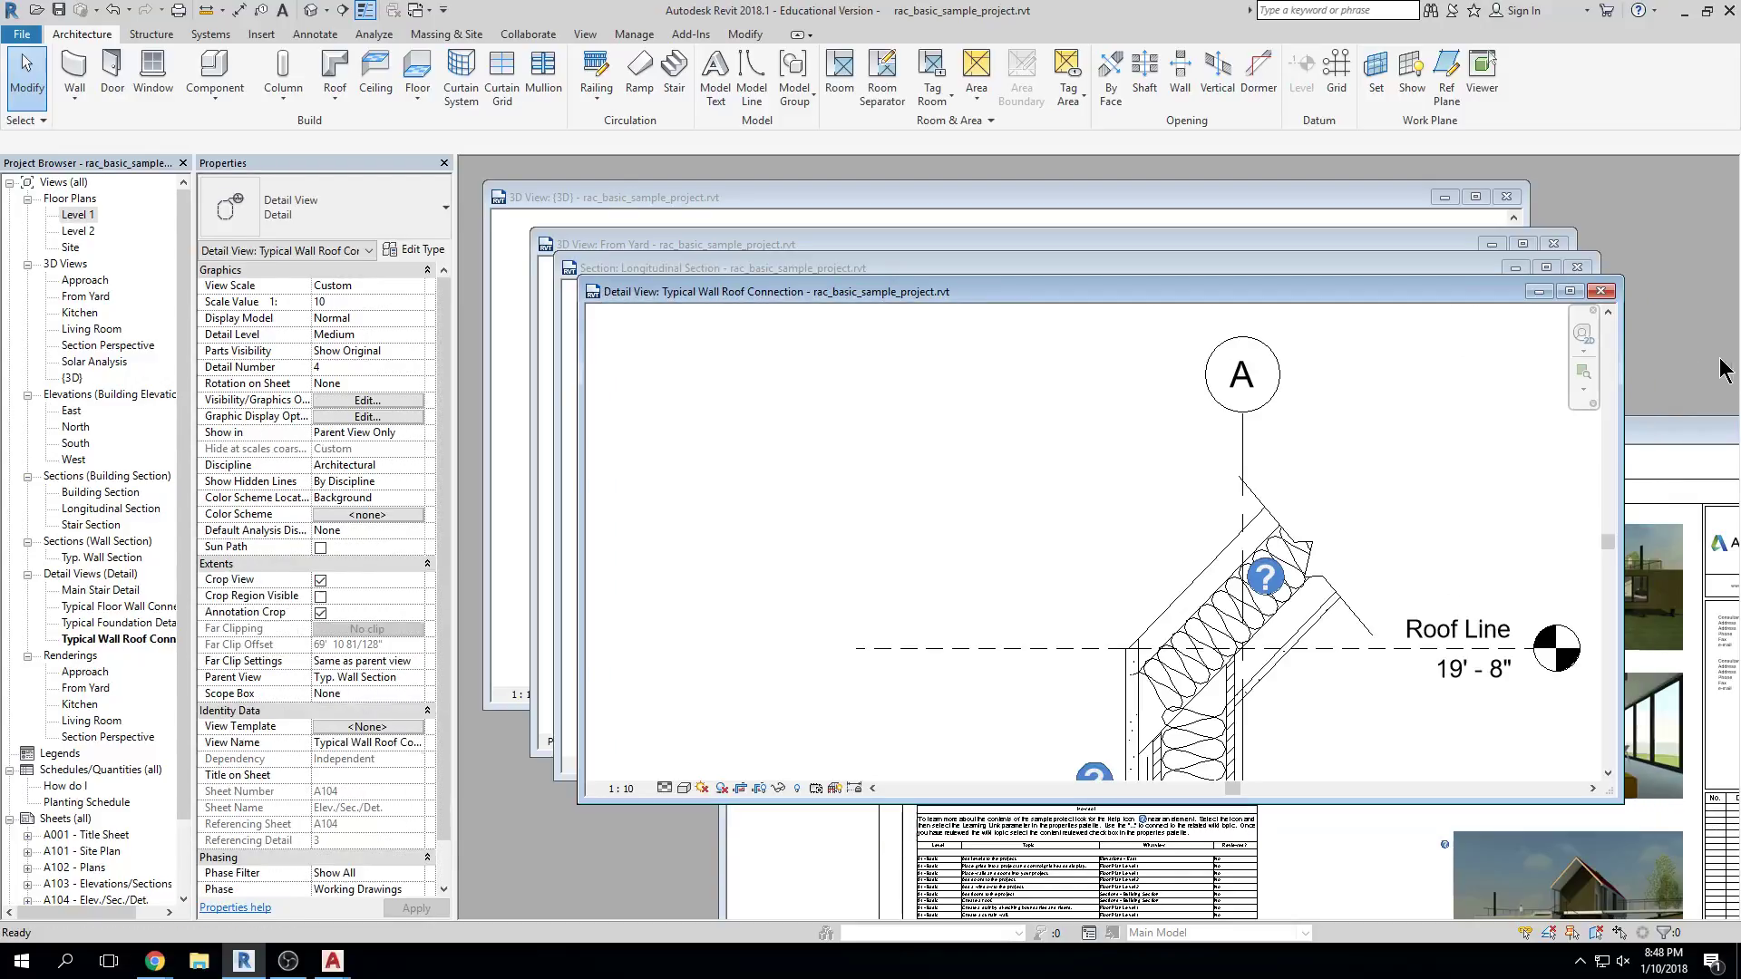
{"action": "left_click", "coordinate": [1570, 291]}
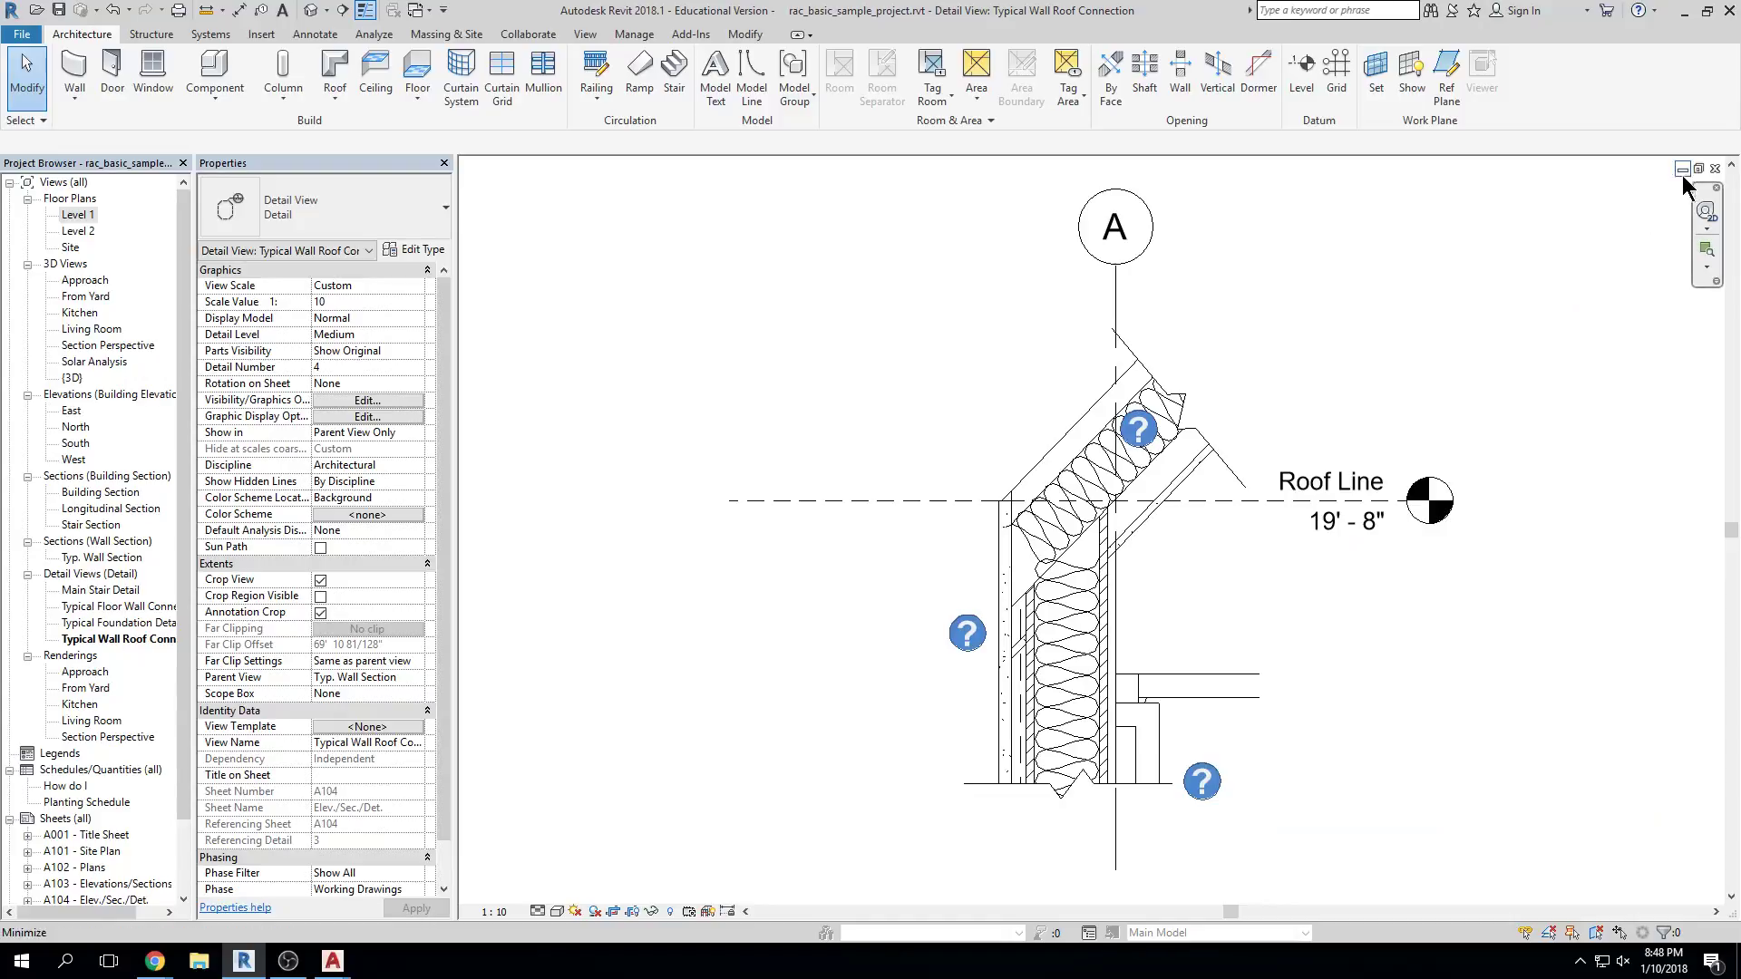
{"action": "left_click", "coordinate": [1715, 168]}
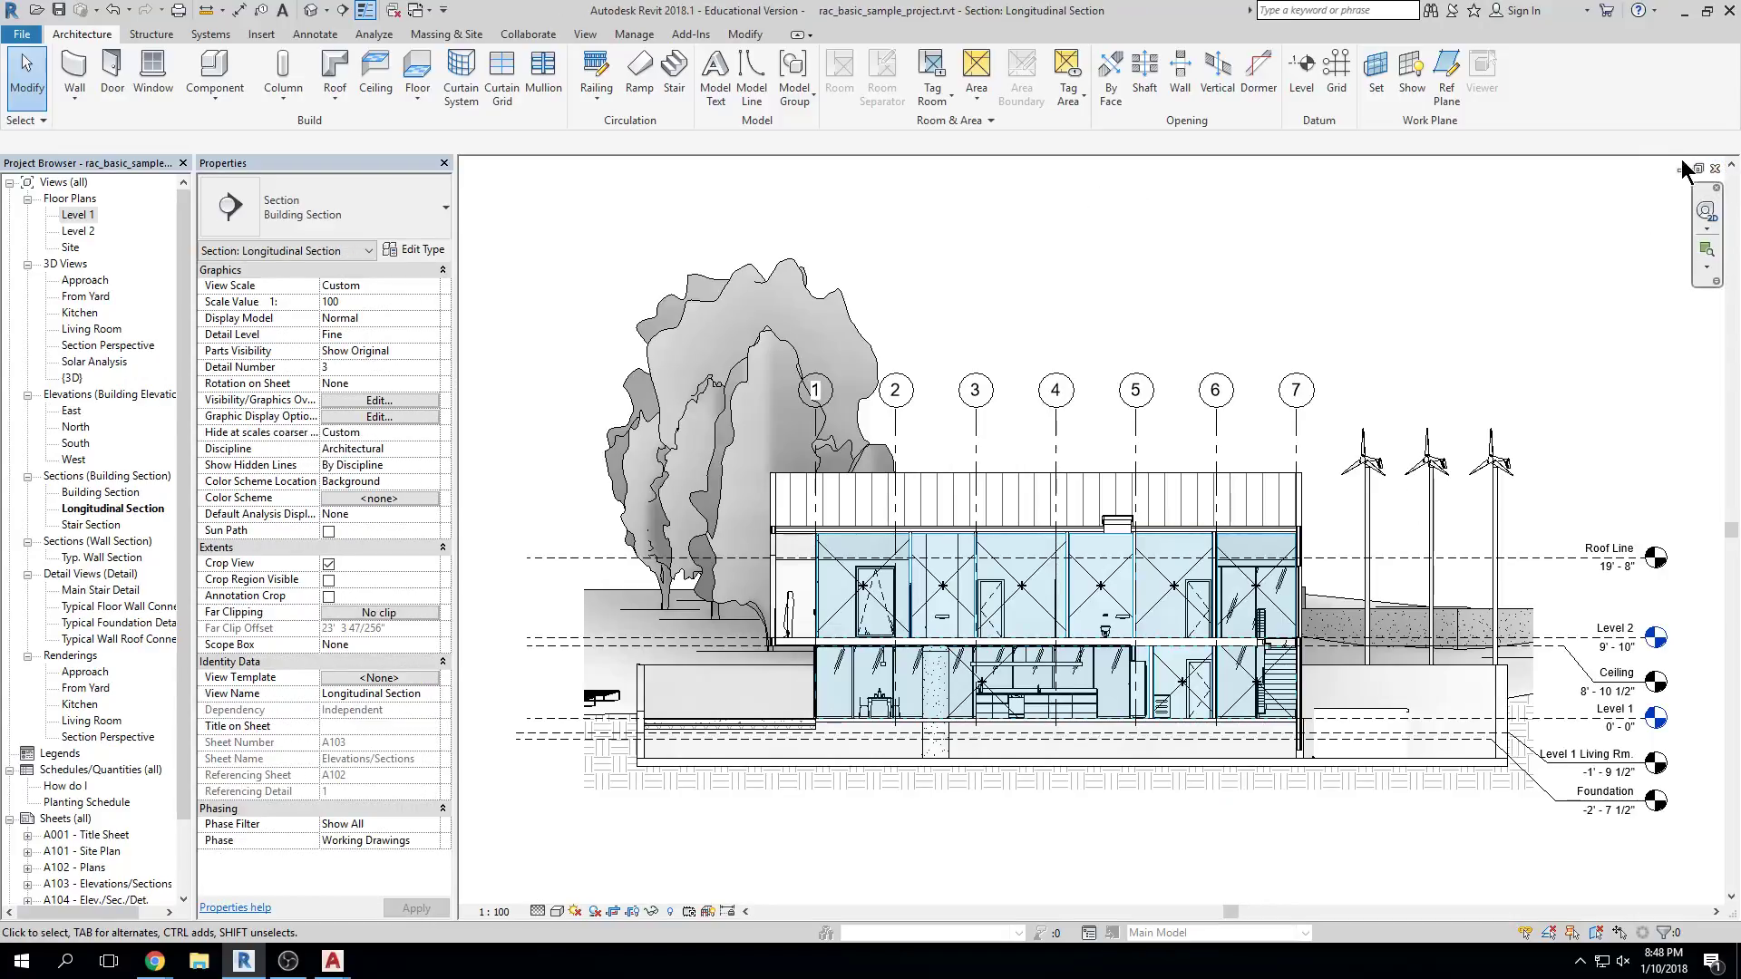
{"action": "left_click", "coordinate": [1715, 169]}
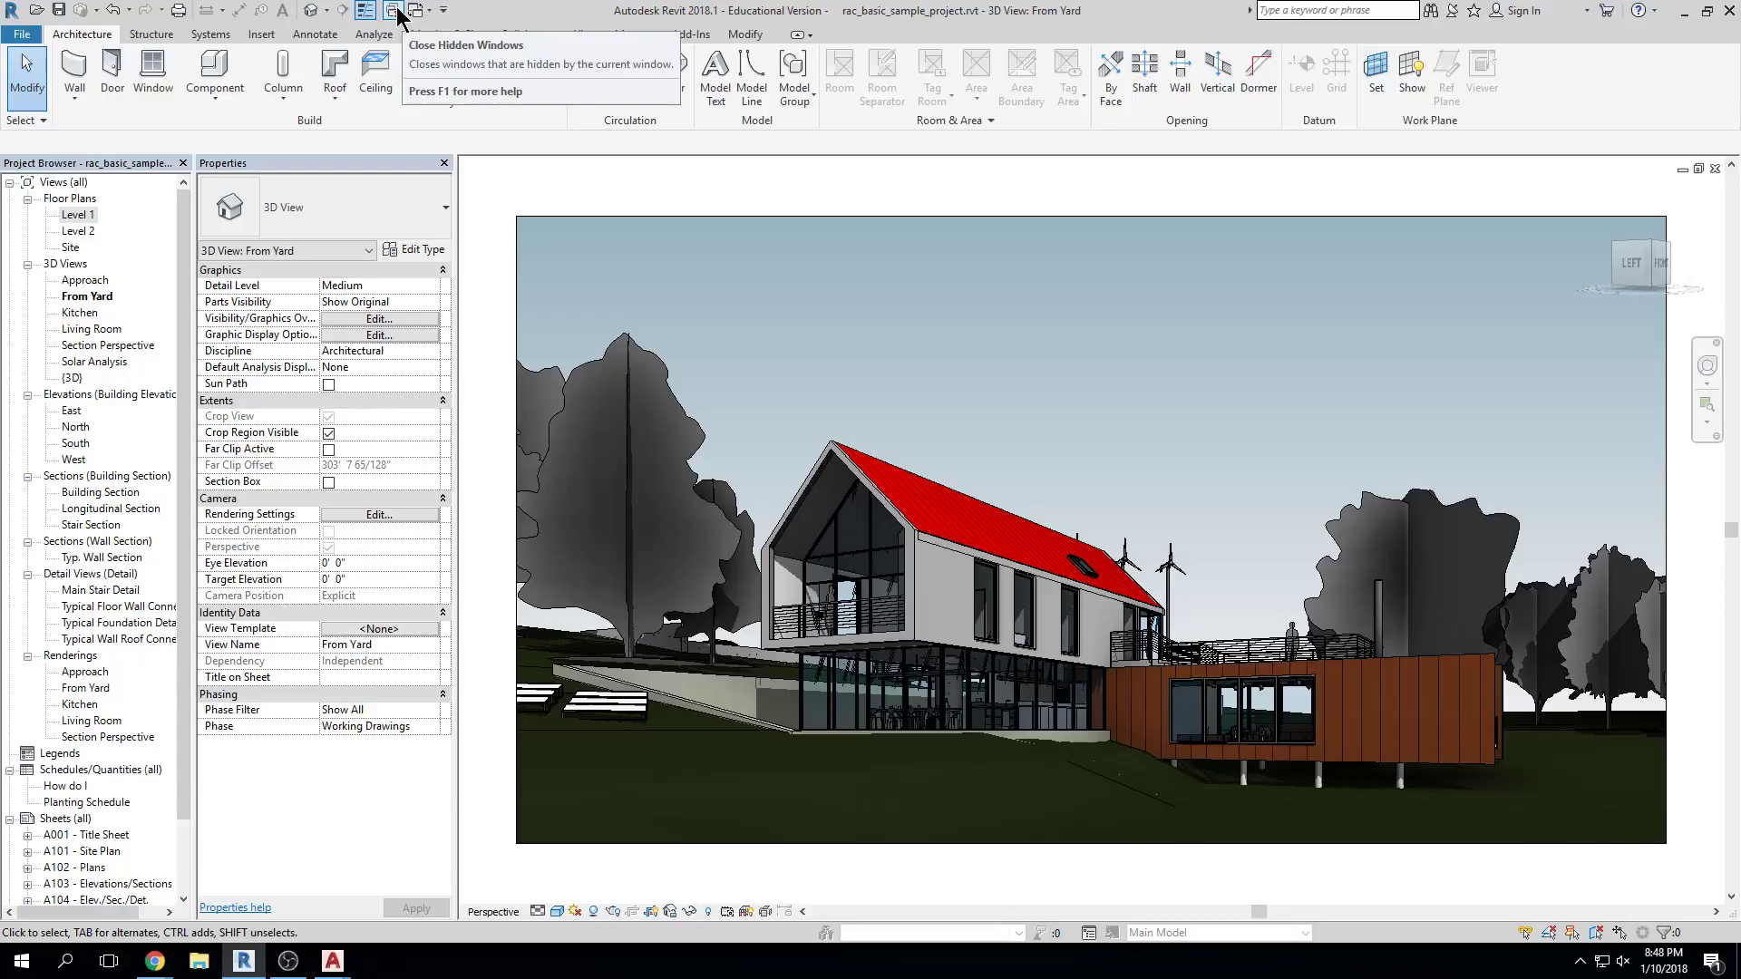
Close hidden views, toggle From Yard between floating and maximized, and open the Kitchen 3D view
{"action": "left_click", "coordinate": [1699, 169]}
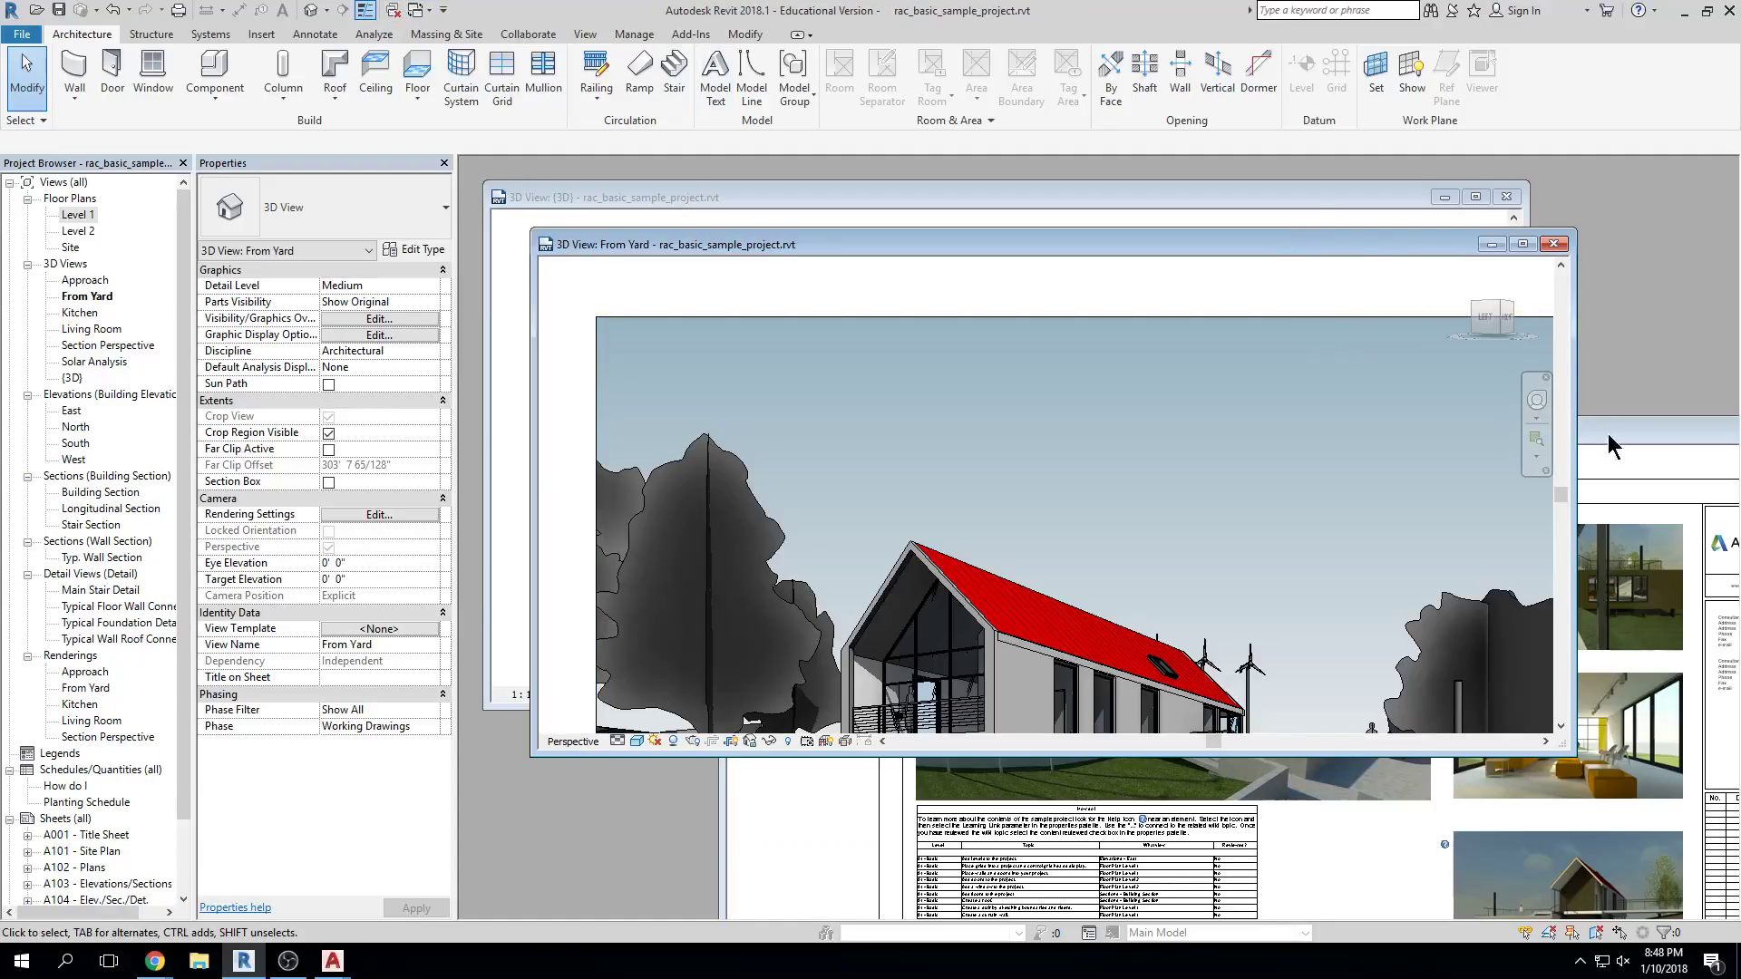
{"action": "left_click", "coordinate": [392, 10]}
{"action": "left_click", "coordinate": [1522, 244]}
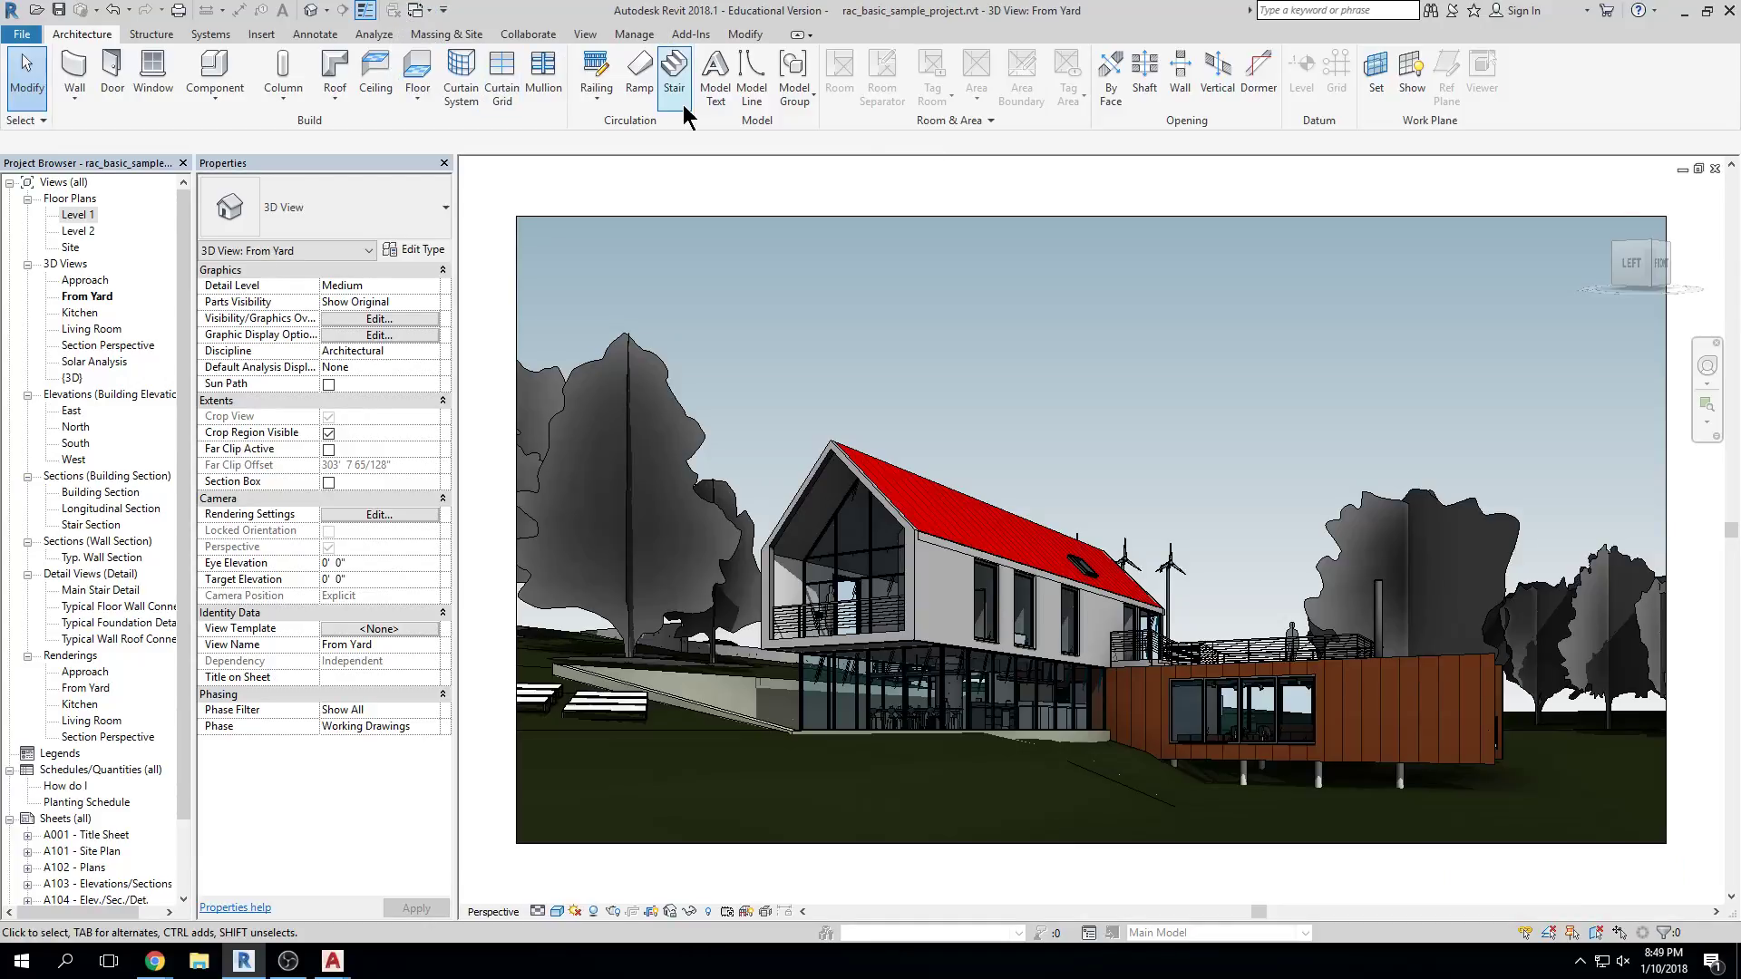
{"action": "left_click", "coordinate": [1698, 170]}
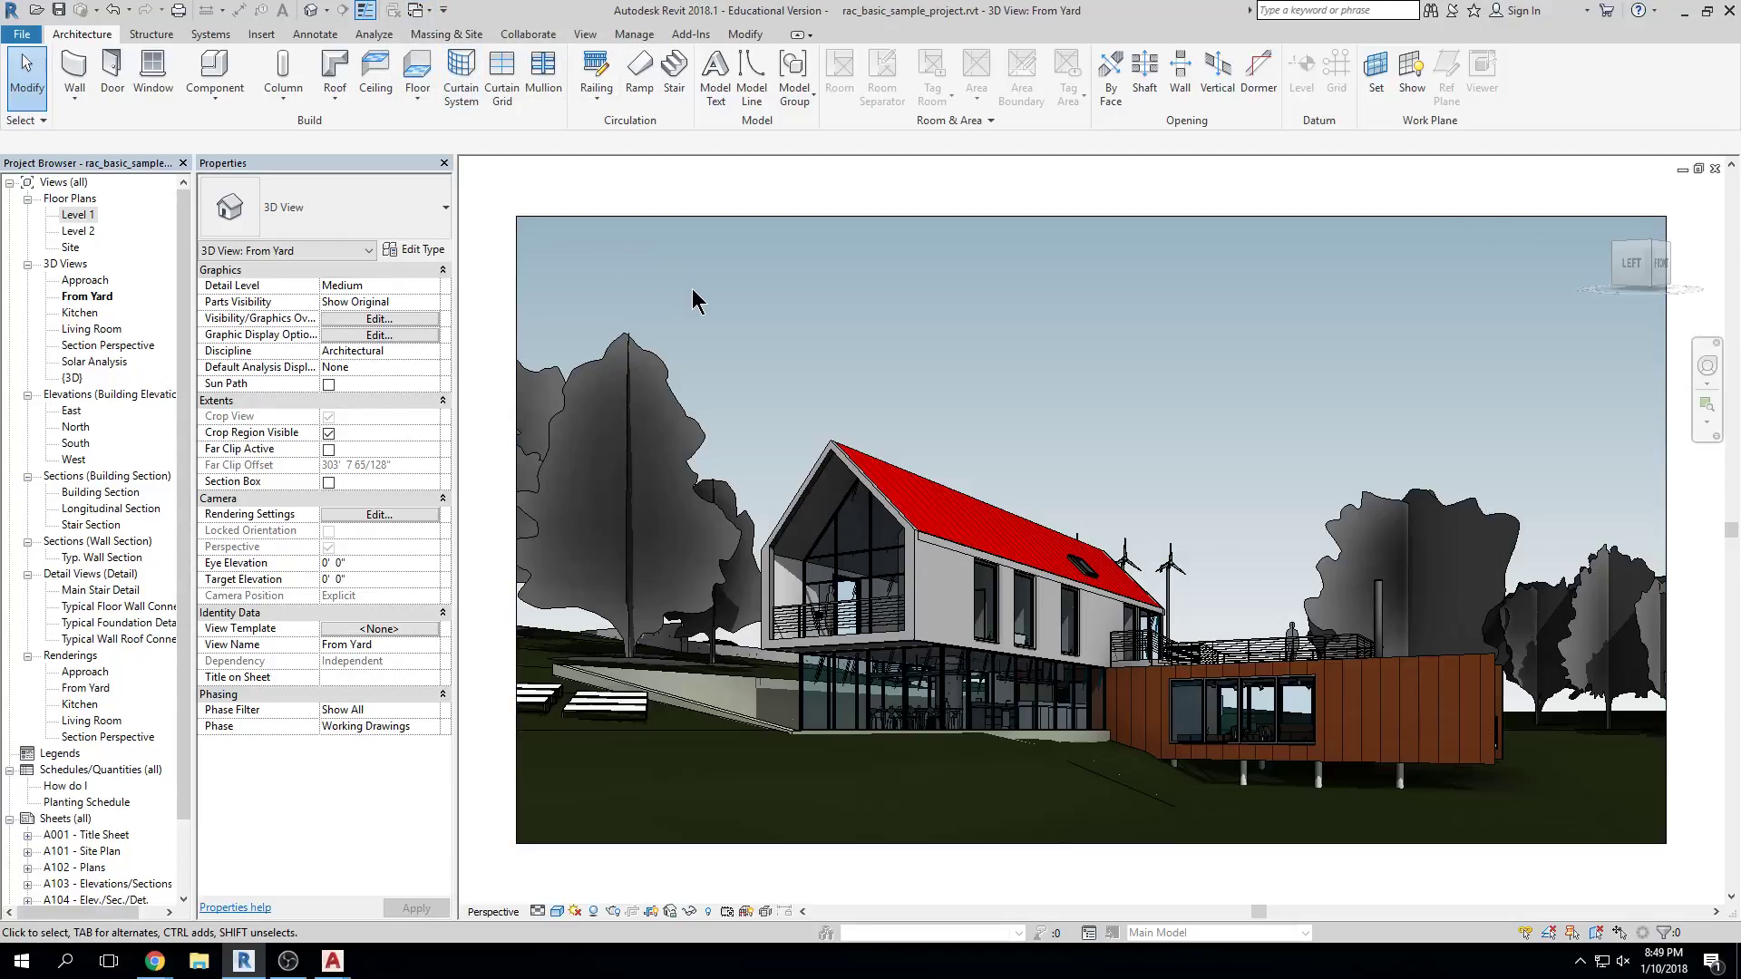
{"action": "double_click", "coordinate": [74, 314]}
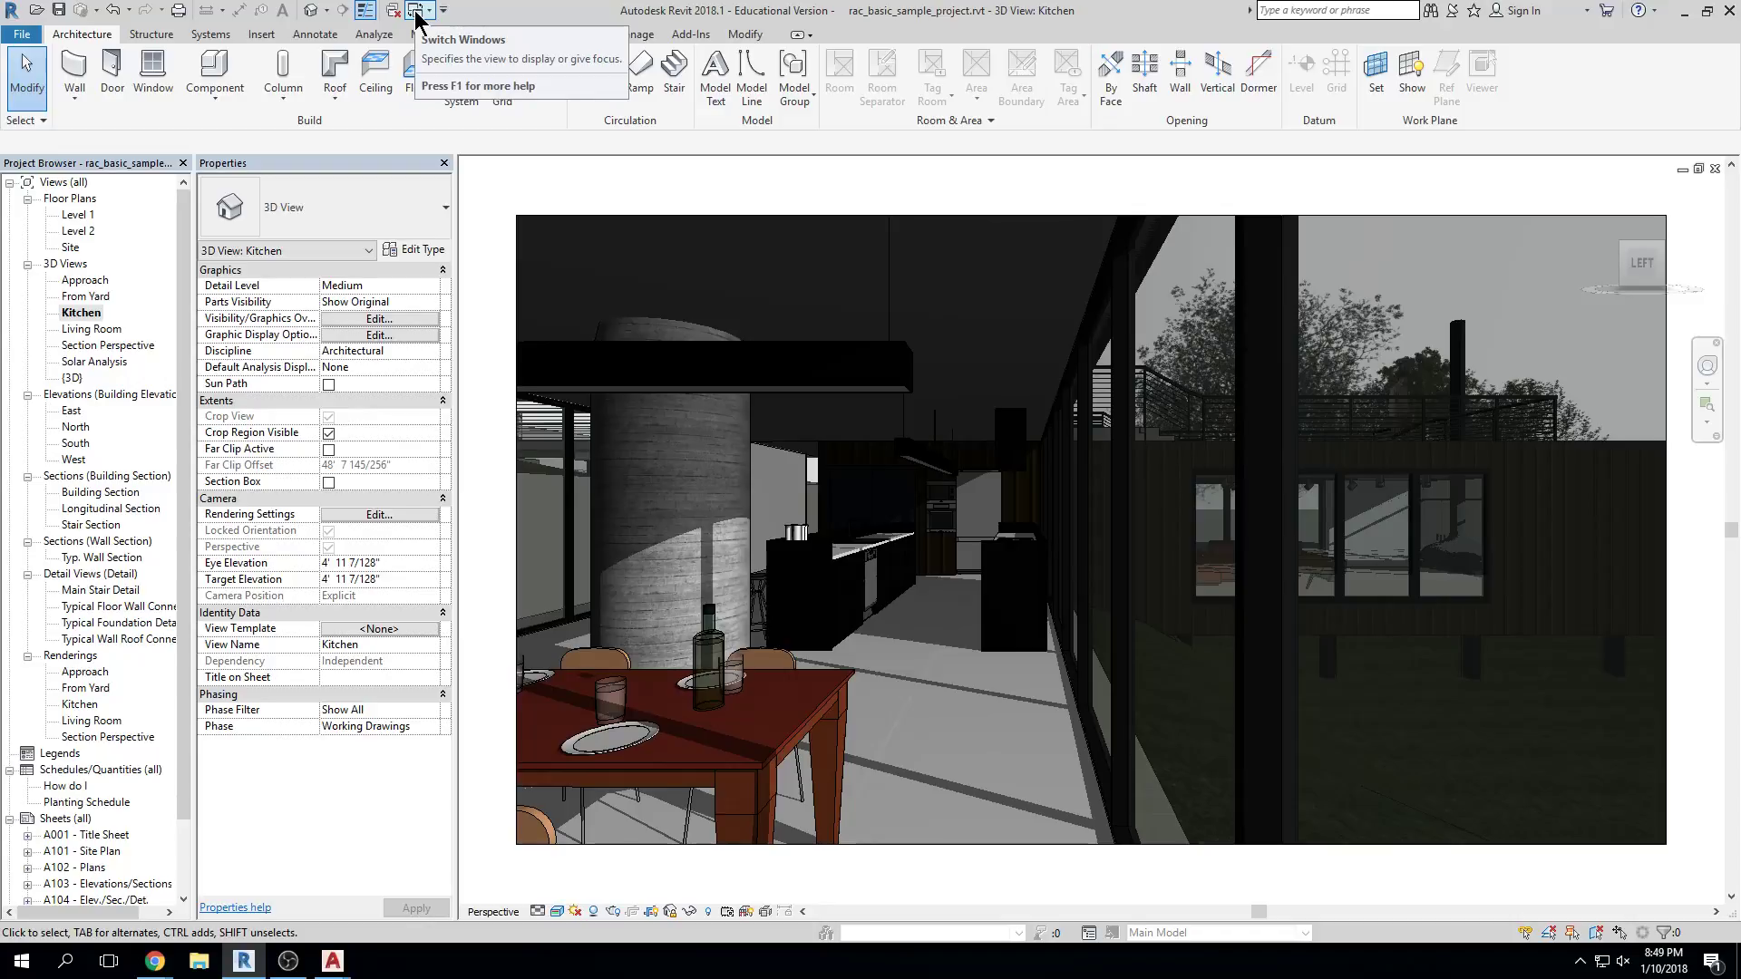
Switch back to From Yard from the open-views list, then open North elevation and Approach 3D
{"action": "left_click", "coordinate": [434, 13]}
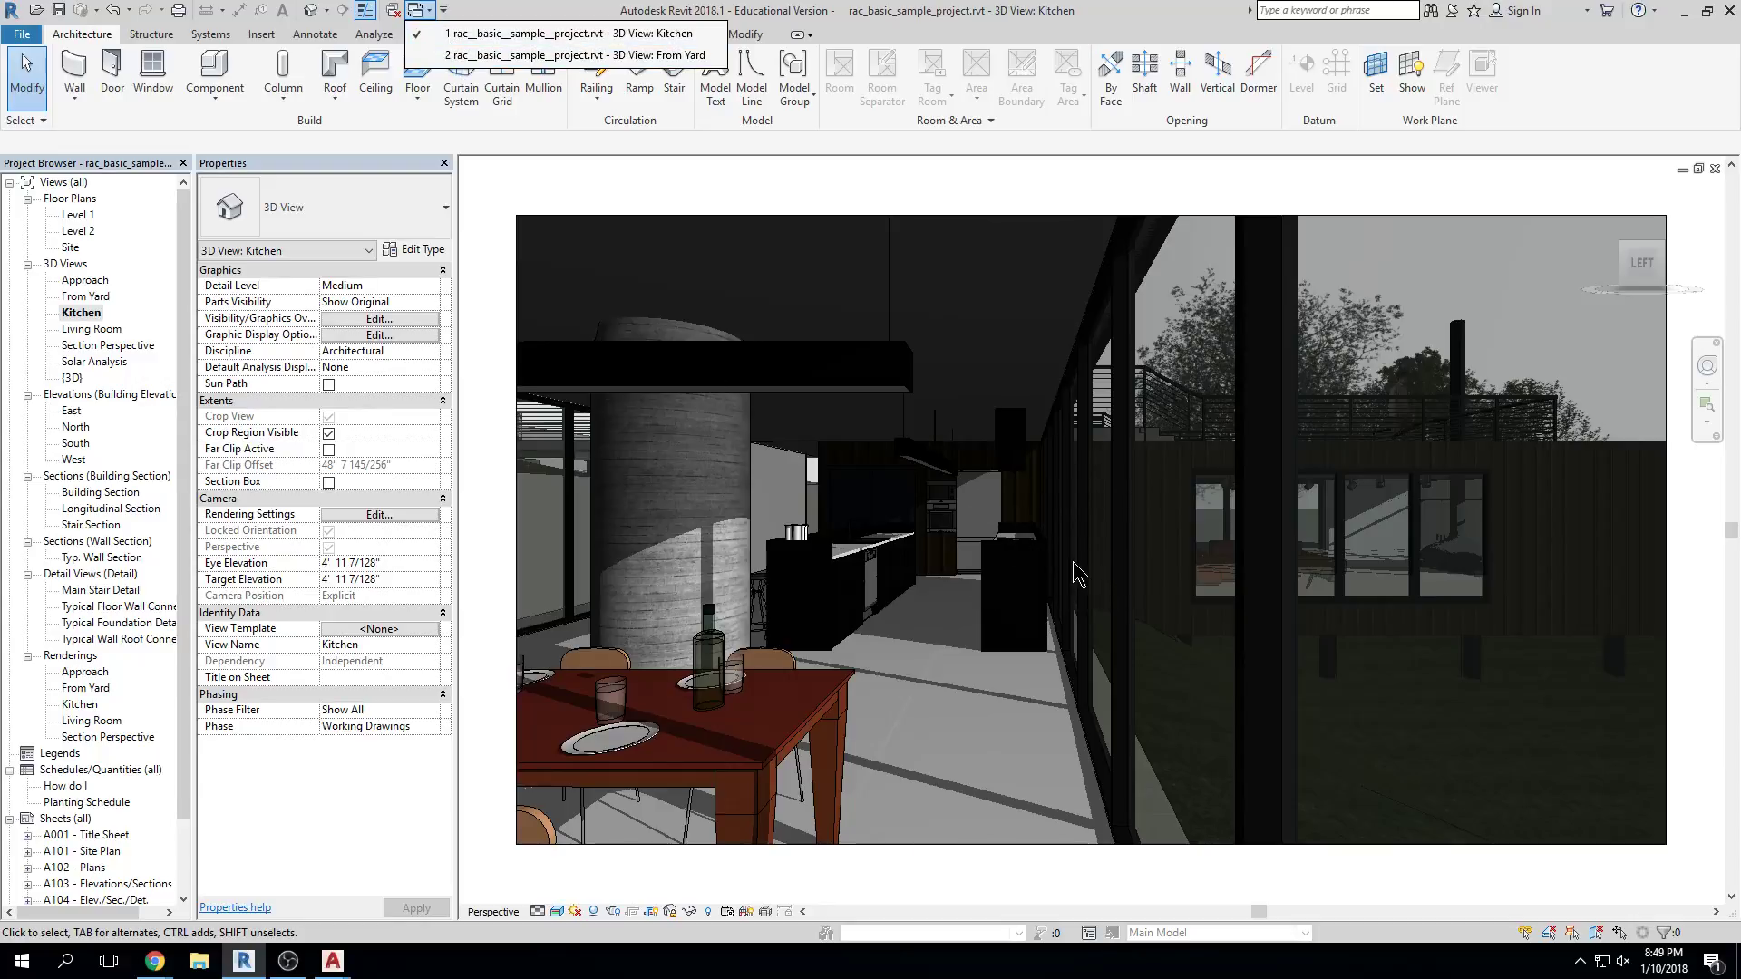
{"action": "left_click", "coordinate": [431, 11]}
{"action": "left_click", "coordinate": [432, 10]}
{"action": "left_click", "coordinate": [476, 56]}
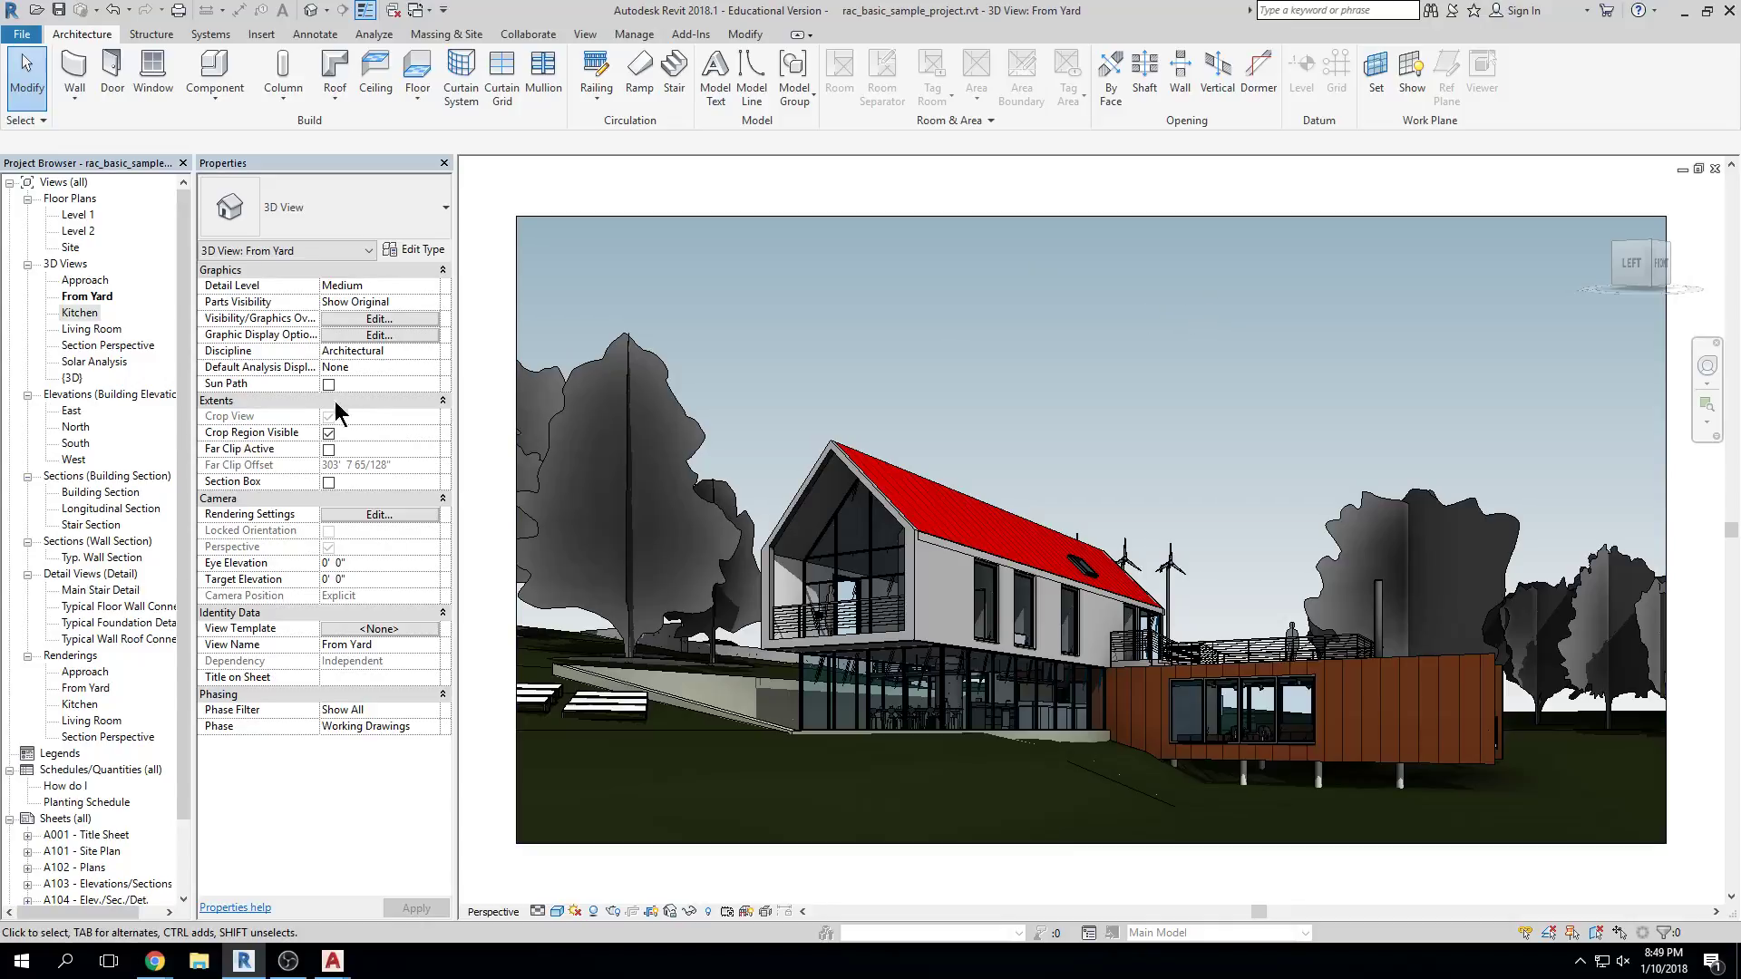
{"action": "double_click", "coordinate": [74, 426]}
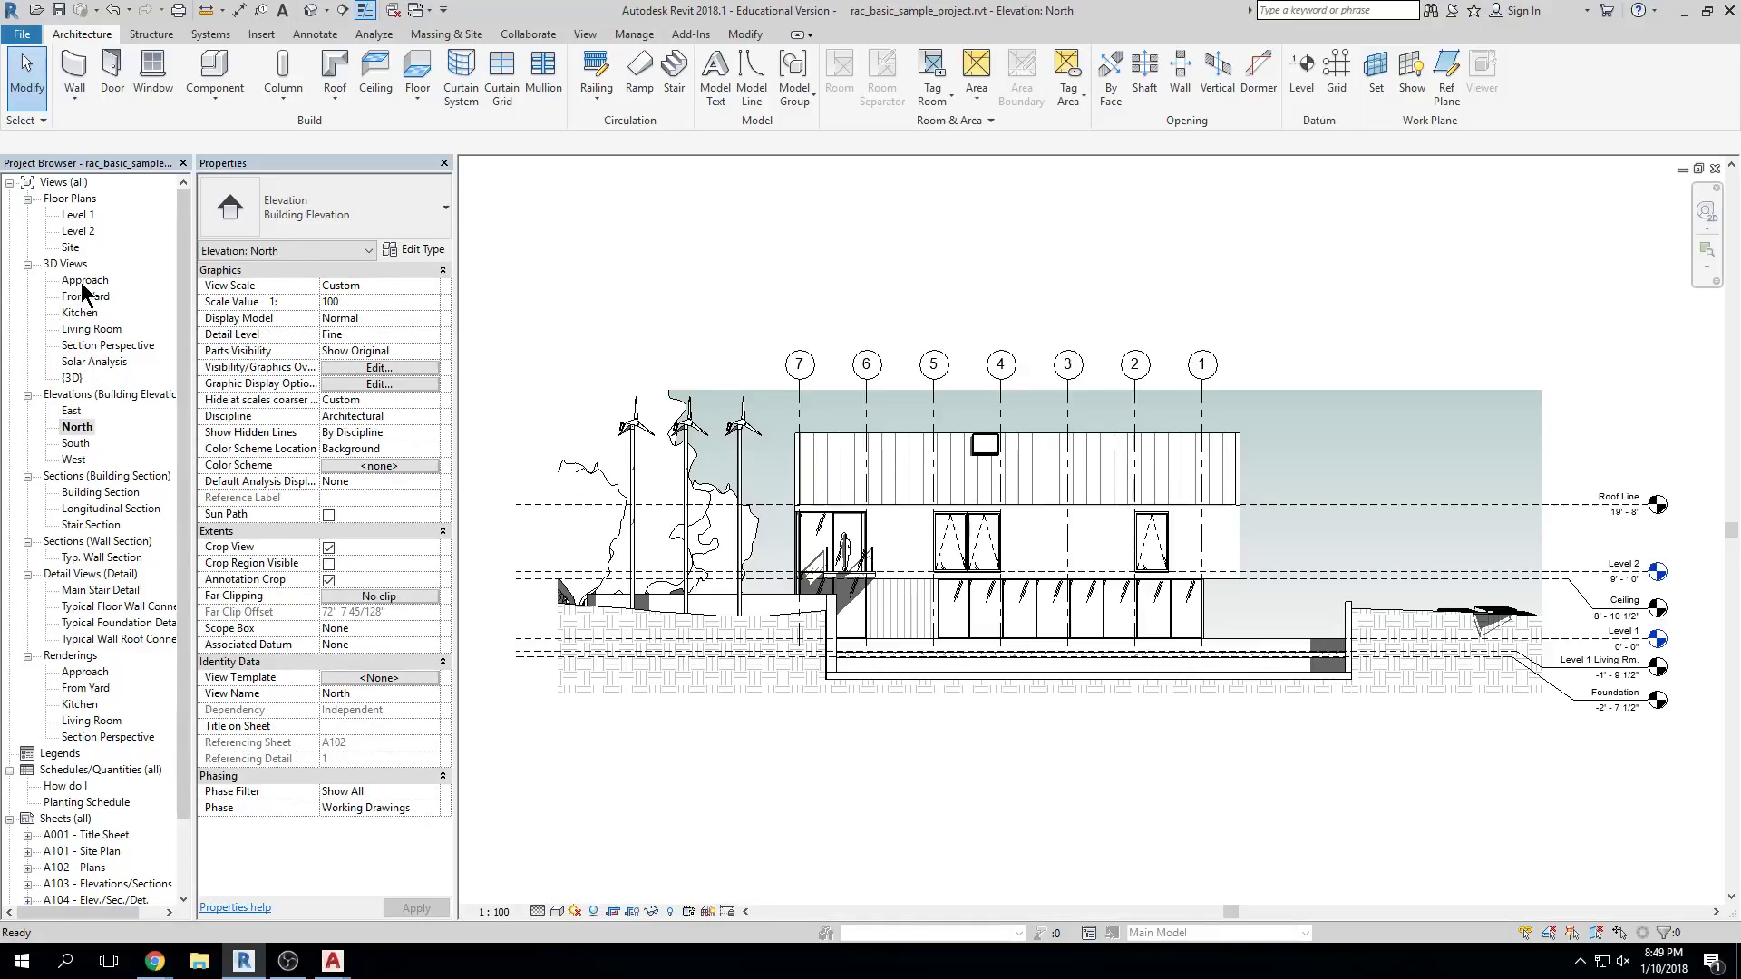
{"action": "double_click", "coordinate": [83, 280]}
Open Level 1, both typical connection details, and the Approach, Kitchen and Living Room renderings
{"action": "double_click", "coordinate": [78, 214]}
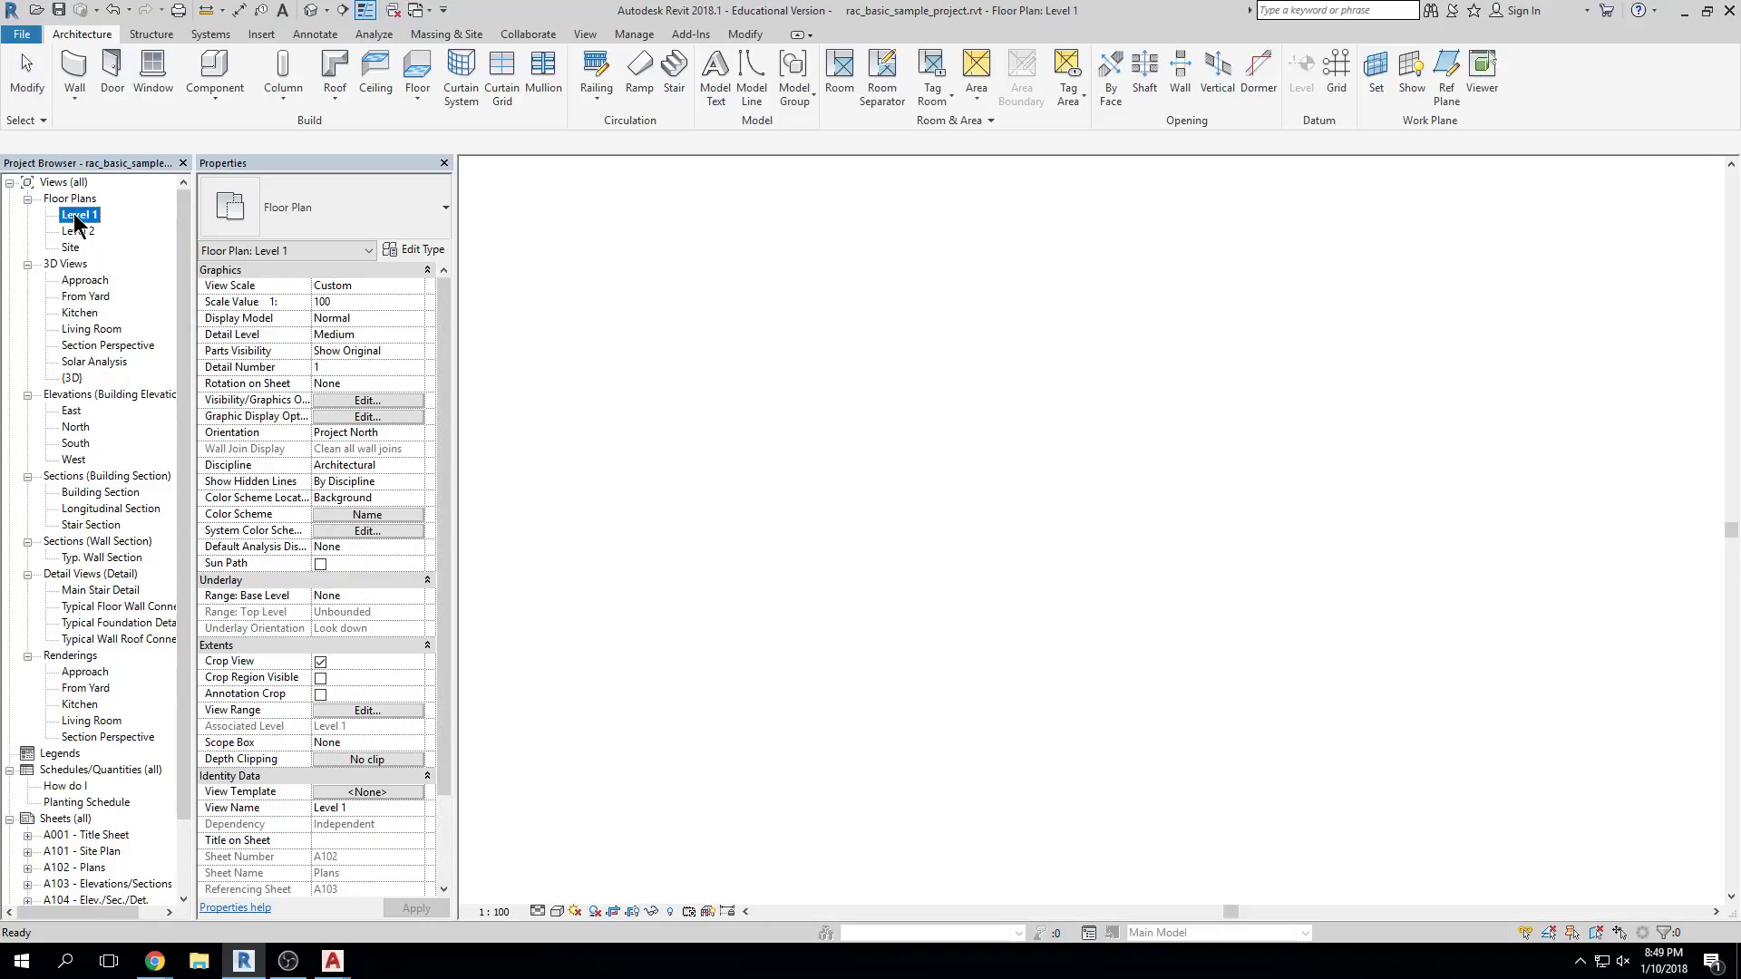
{"action": "double_click", "coordinate": [116, 606]}
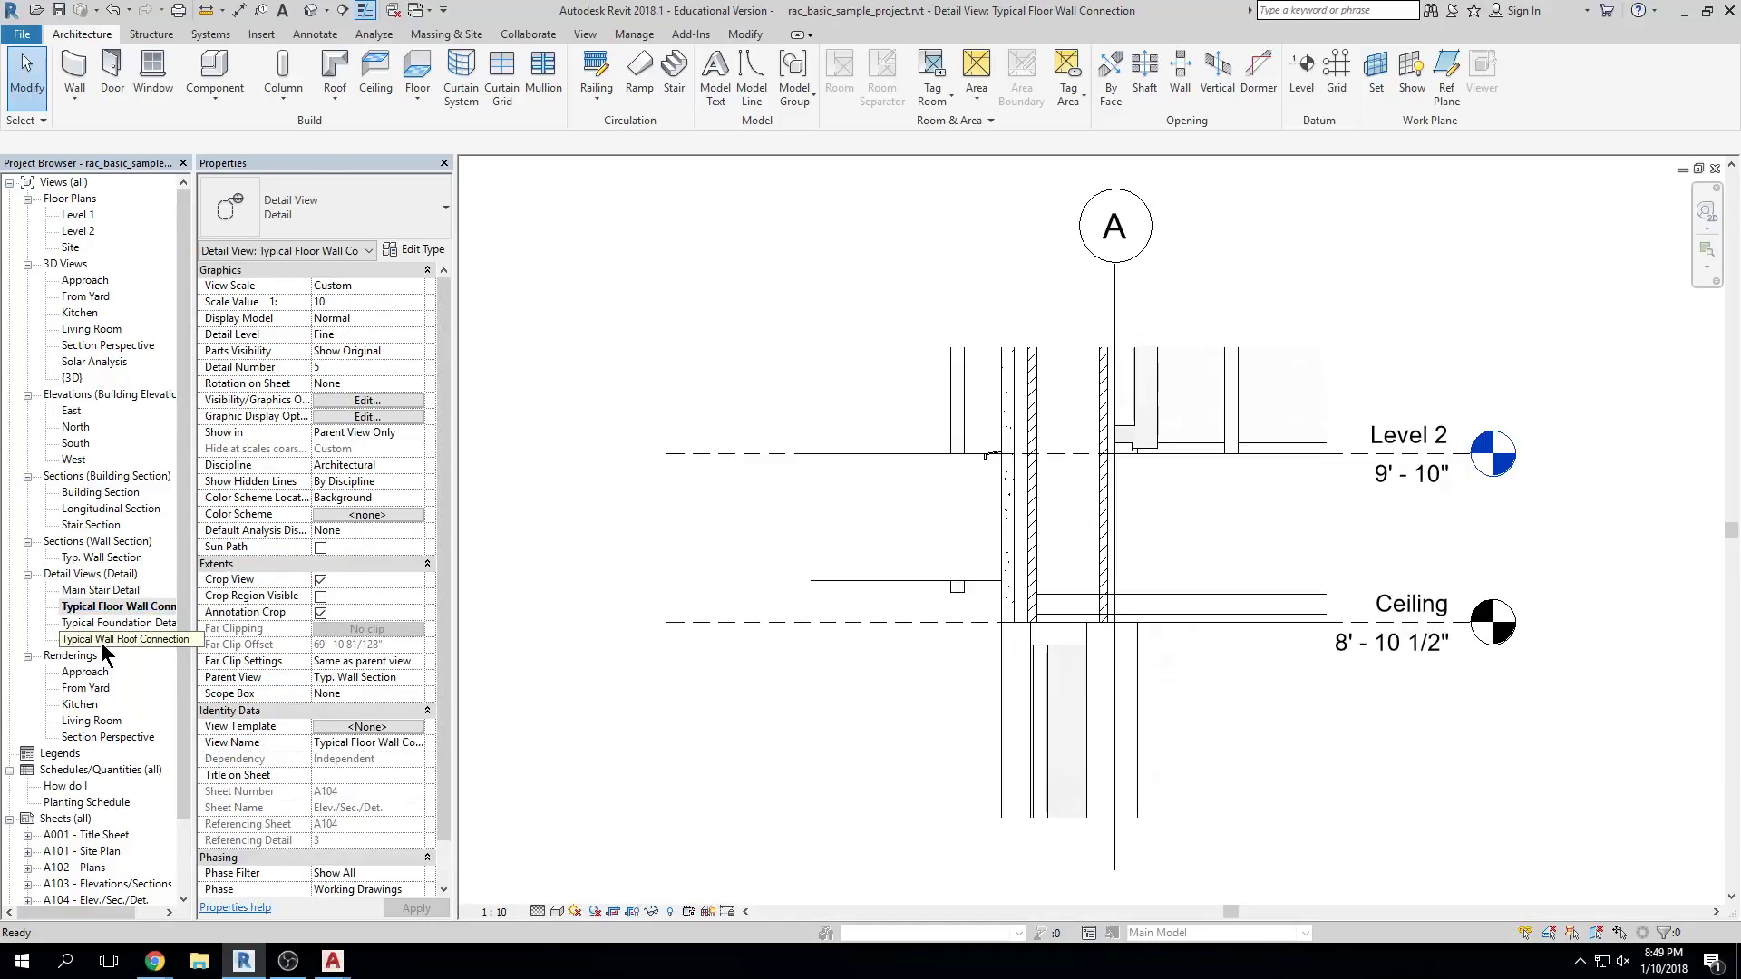
{"action": "double_click", "coordinate": [101, 639]}
{"action": "double_click", "coordinate": [85, 672]}
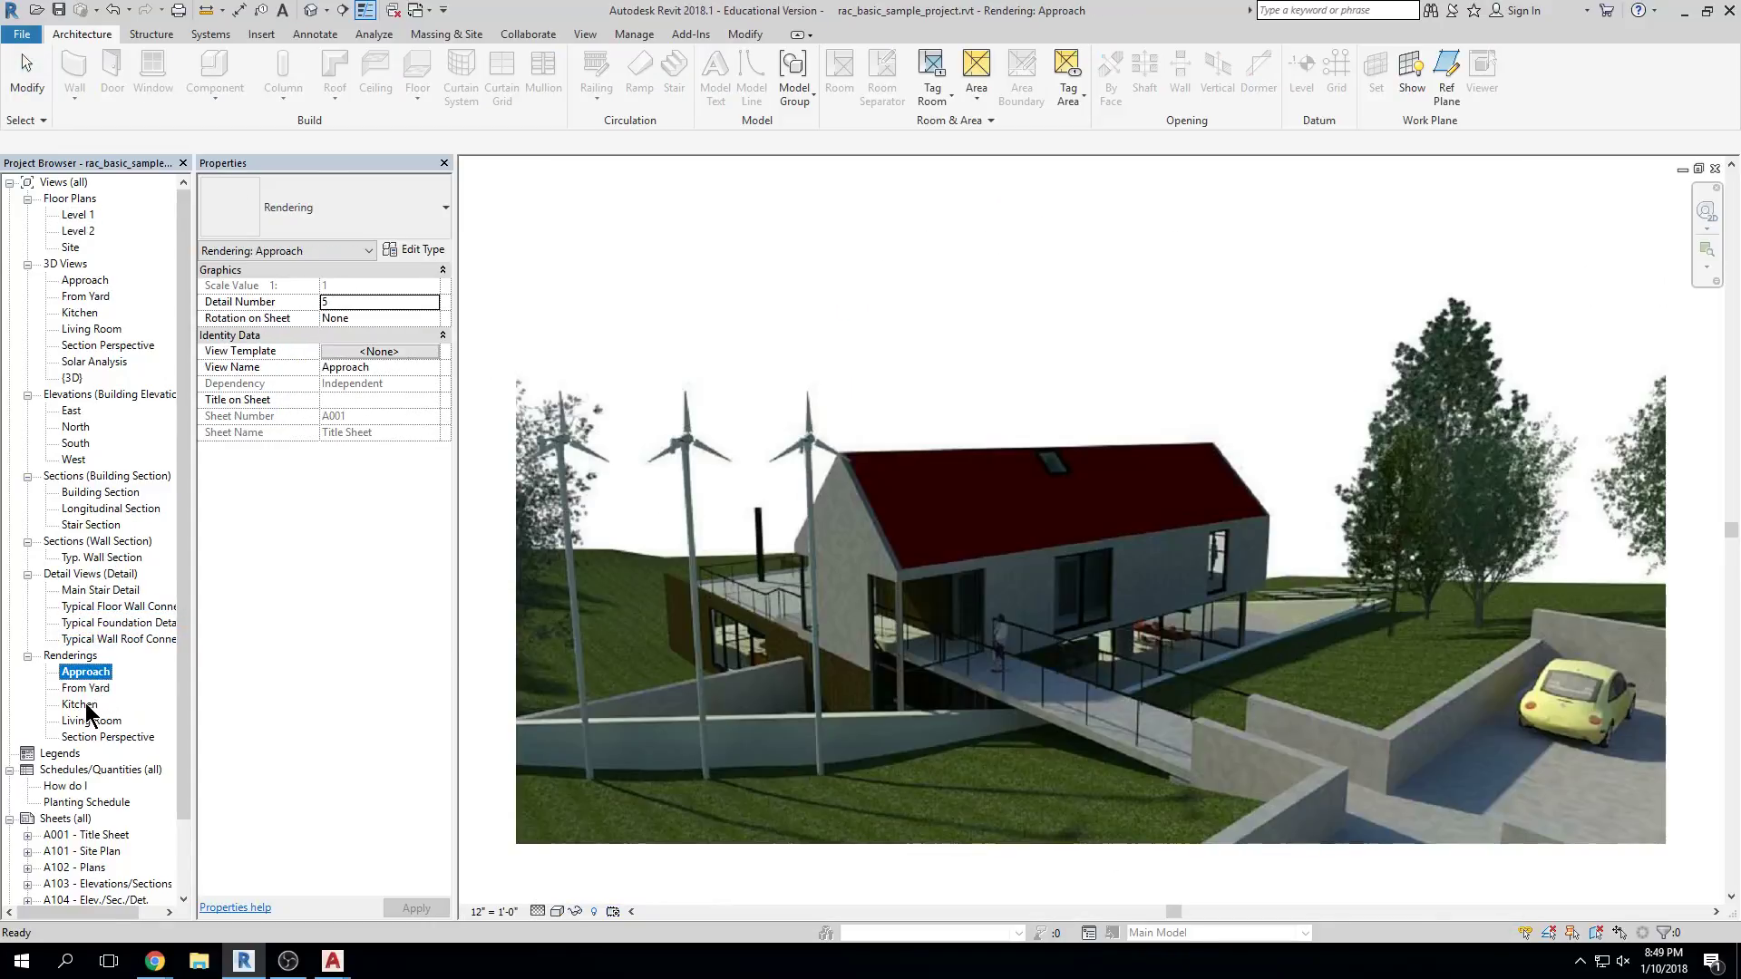
{"action": "double_click", "coordinate": [84, 704]}
{"action": "double_click", "coordinate": [91, 721]}
{"action": "double_click", "coordinate": [73, 770]}
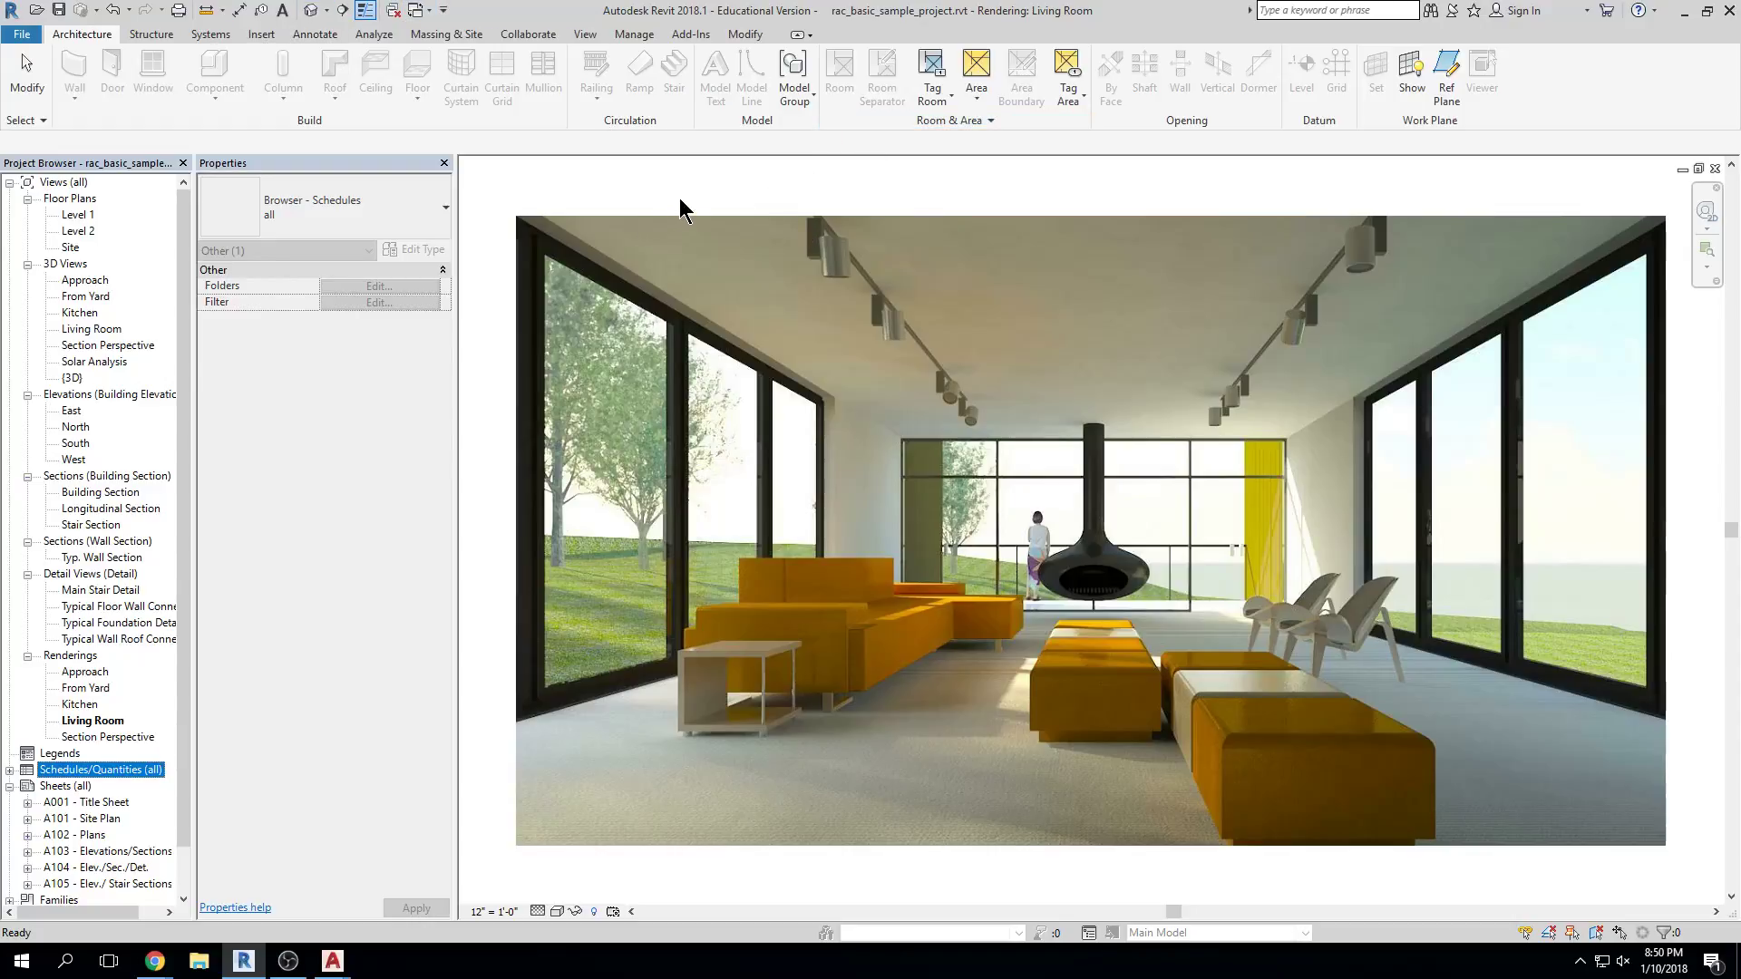
Switch to the already-open North elevation and show the Quick Access Toolbar customization menu
{"action": "left_click", "coordinate": [417, 11]}
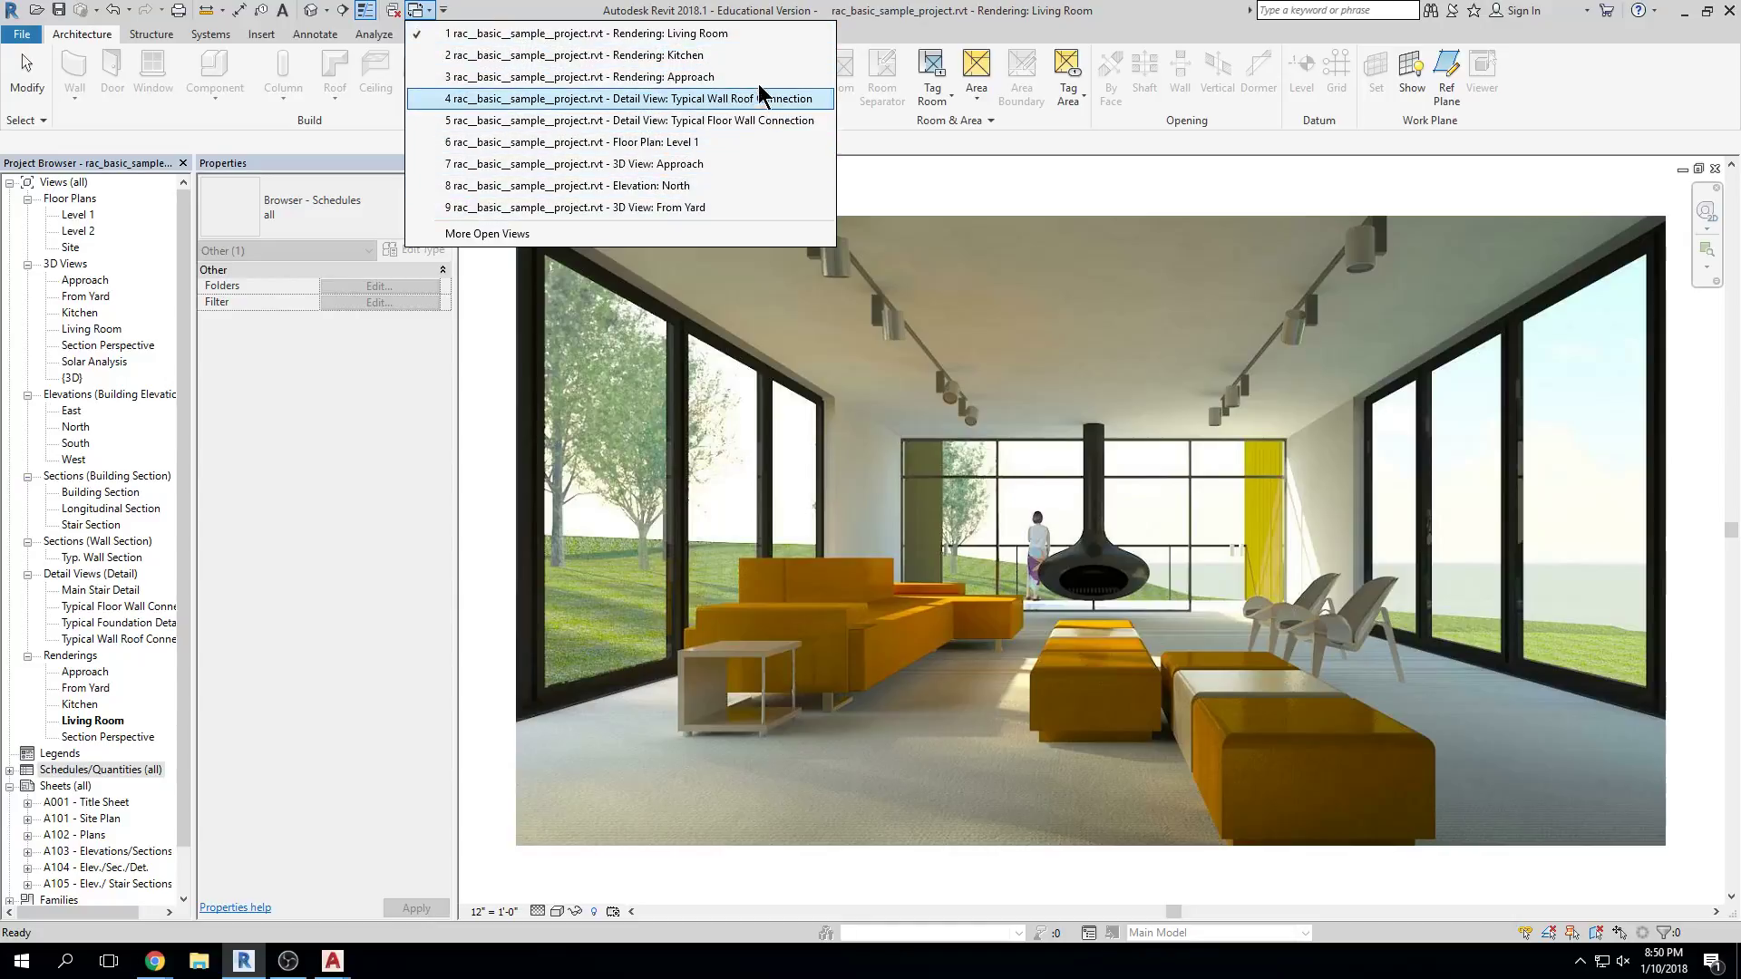
{"action": "left_click", "coordinate": [683, 183]}
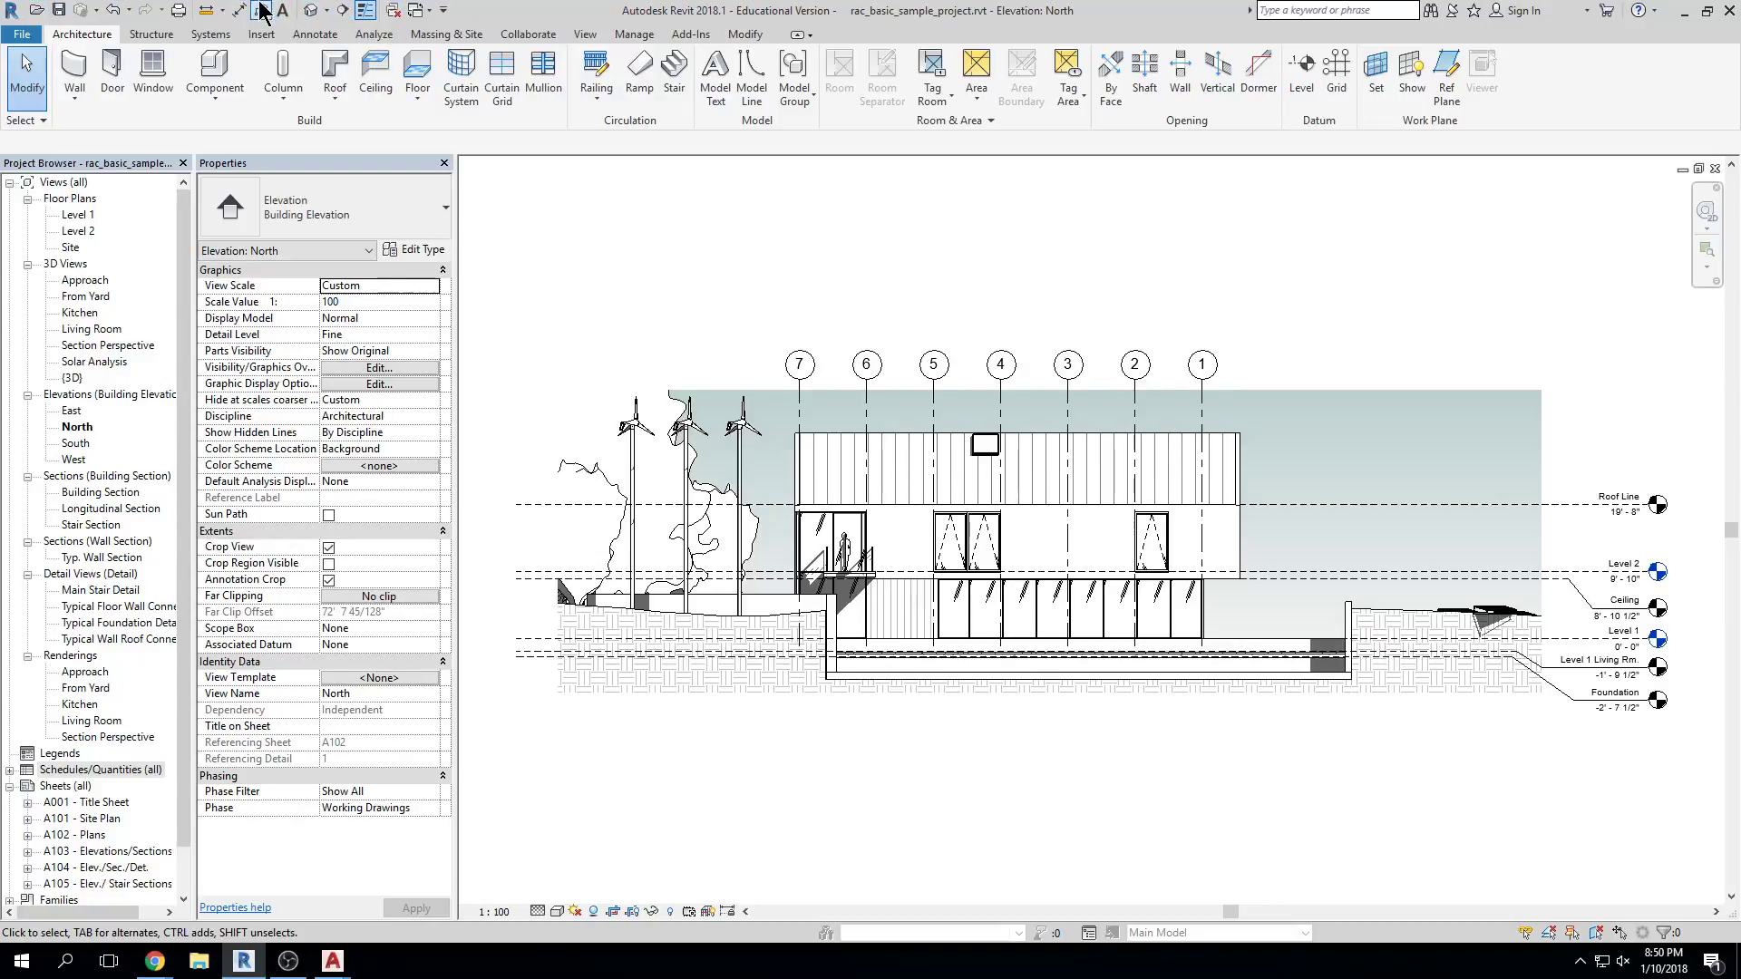
{"action": "left_click", "coordinate": [444, 11]}
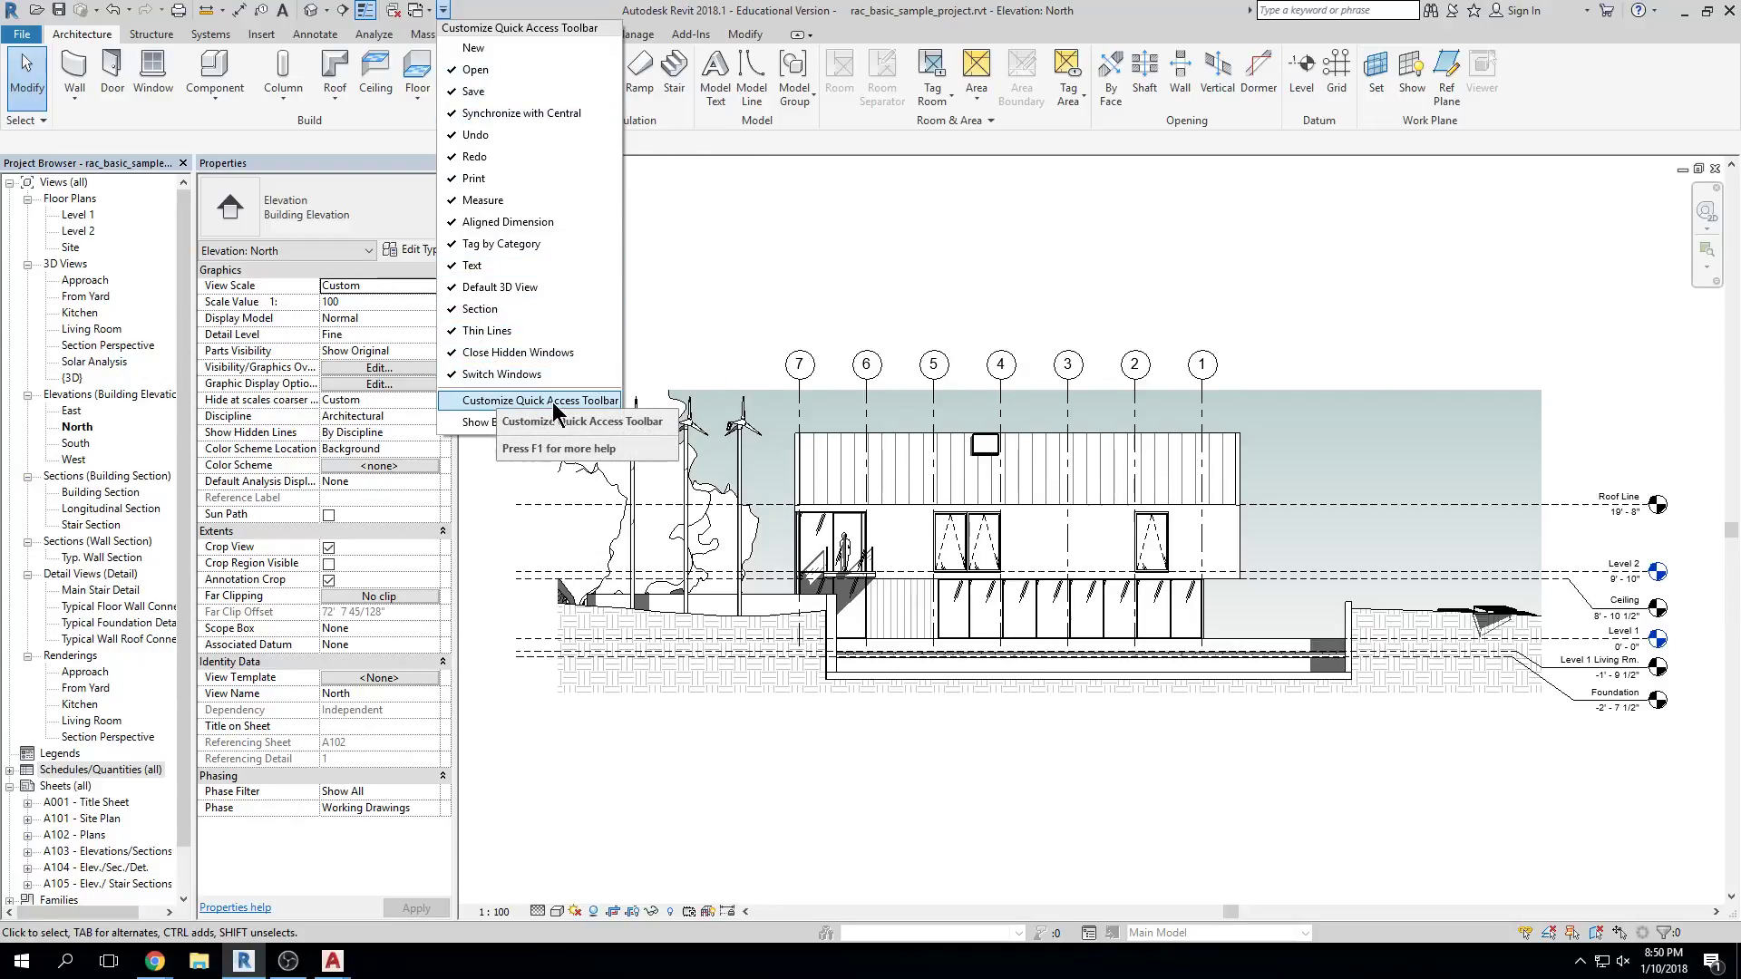
Open the Customize Quick Access Toolbar dialog and close it without changes
{"action": "left_click", "coordinate": [617, 402]}
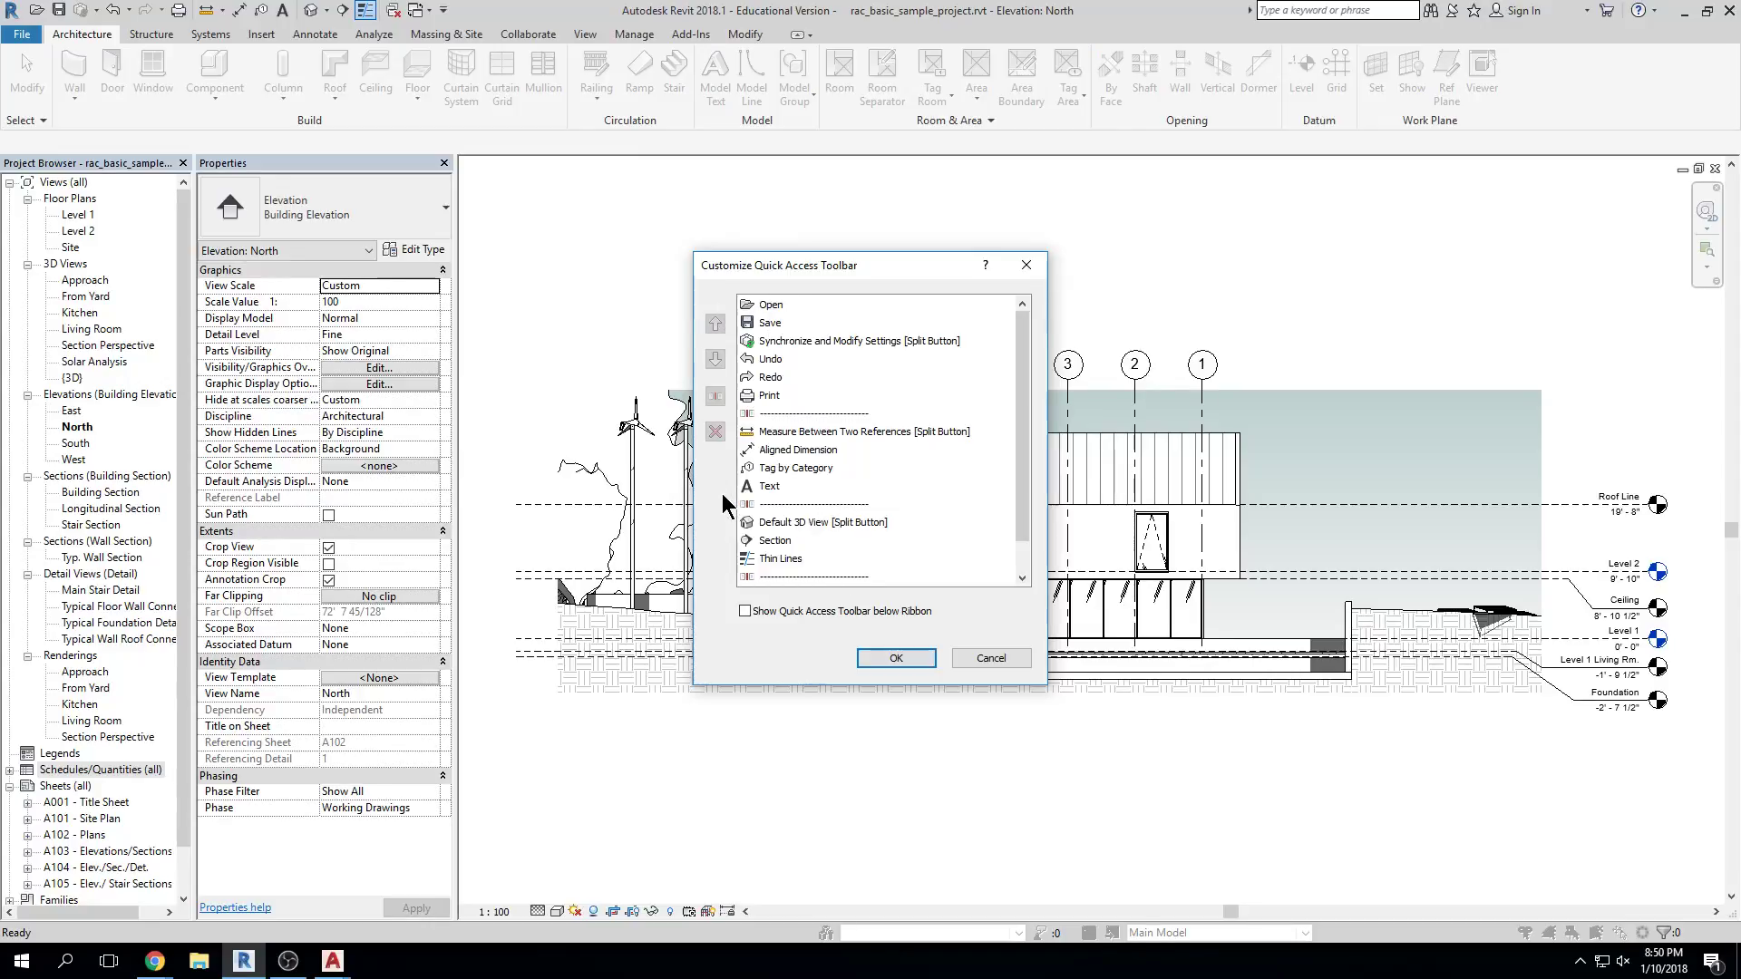
{"action": "left_click", "coordinate": [955, 662]}
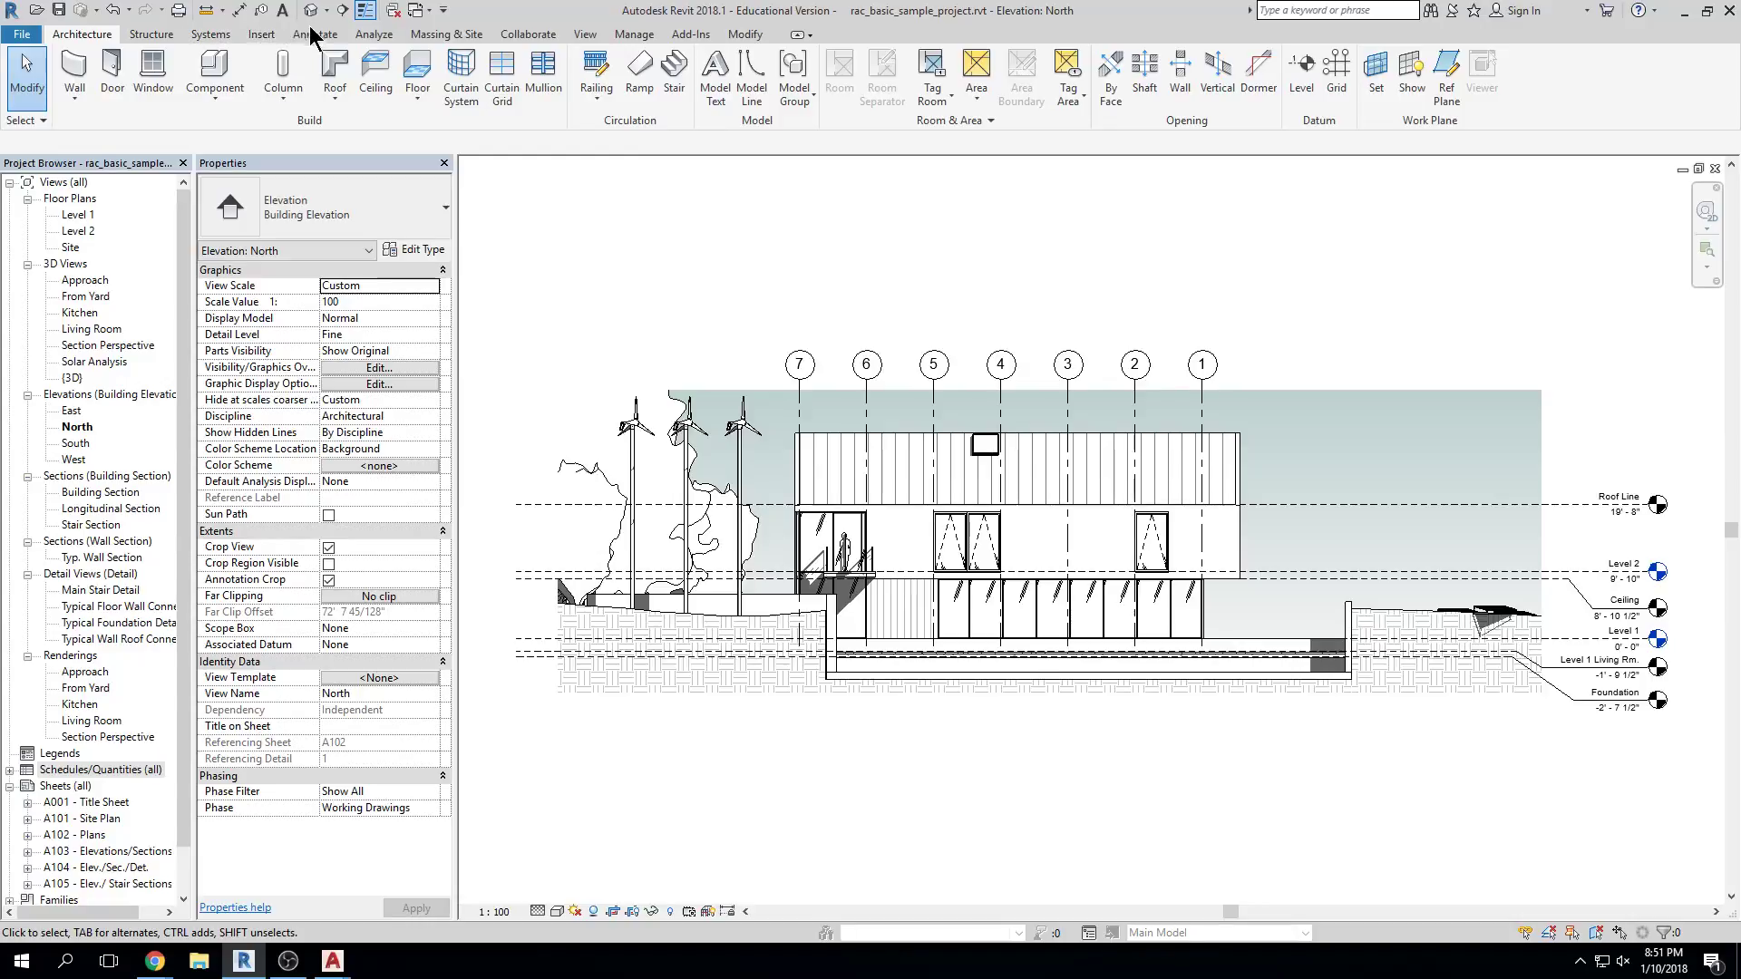
{"action": "left_click", "coordinate": [155, 38]}
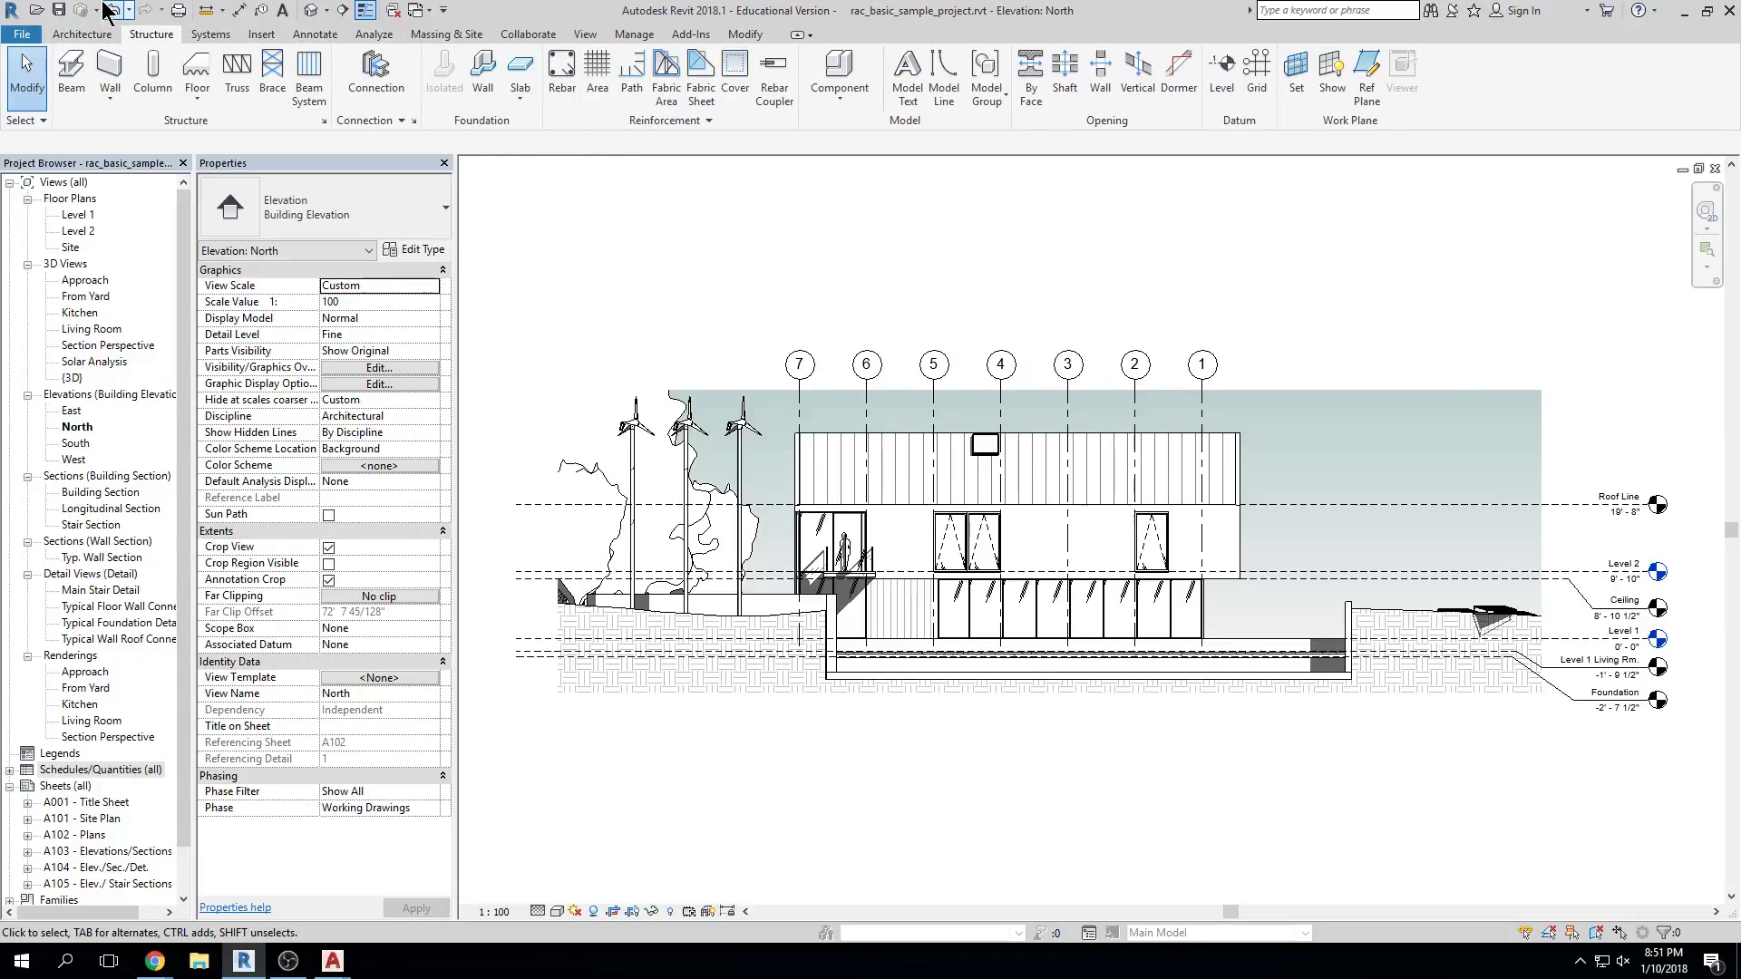
{"action": "left_click", "coordinate": [209, 36]}
{"action": "left_click", "coordinate": [263, 36]}
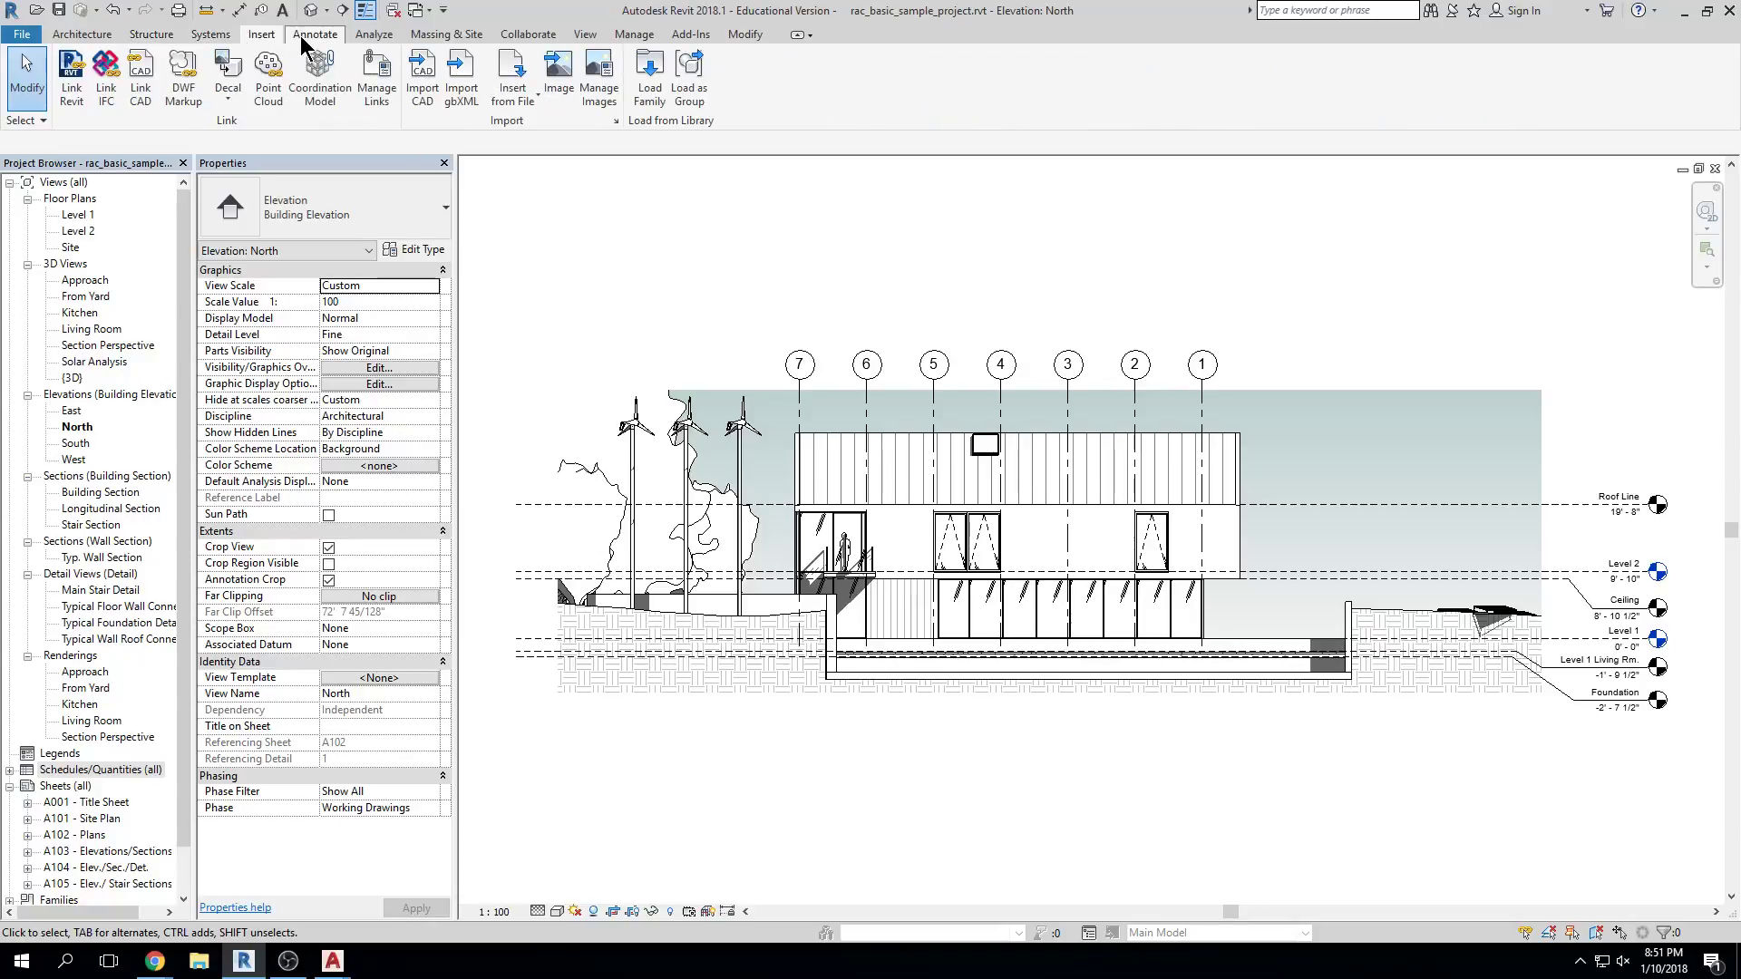
{"action": "left_click", "coordinate": [311, 37]}
{"action": "left_click", "coordinate": [82, 34]}
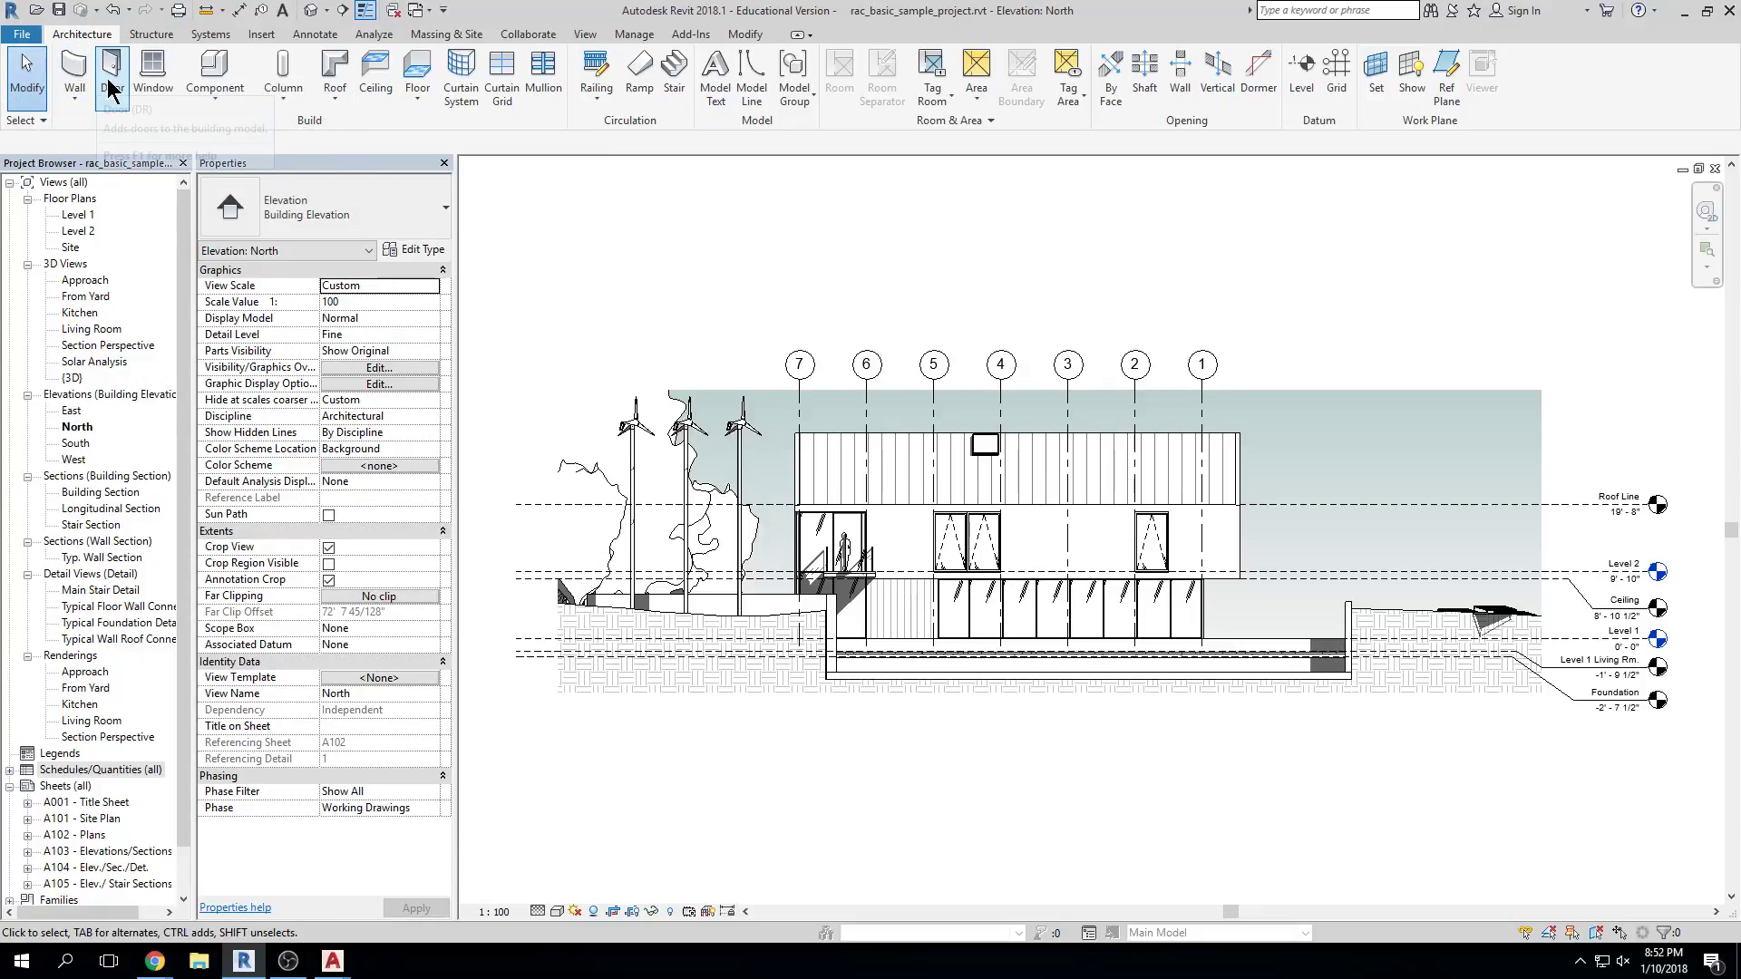
{"action": "left_click", "coordinate": [74, 98]}
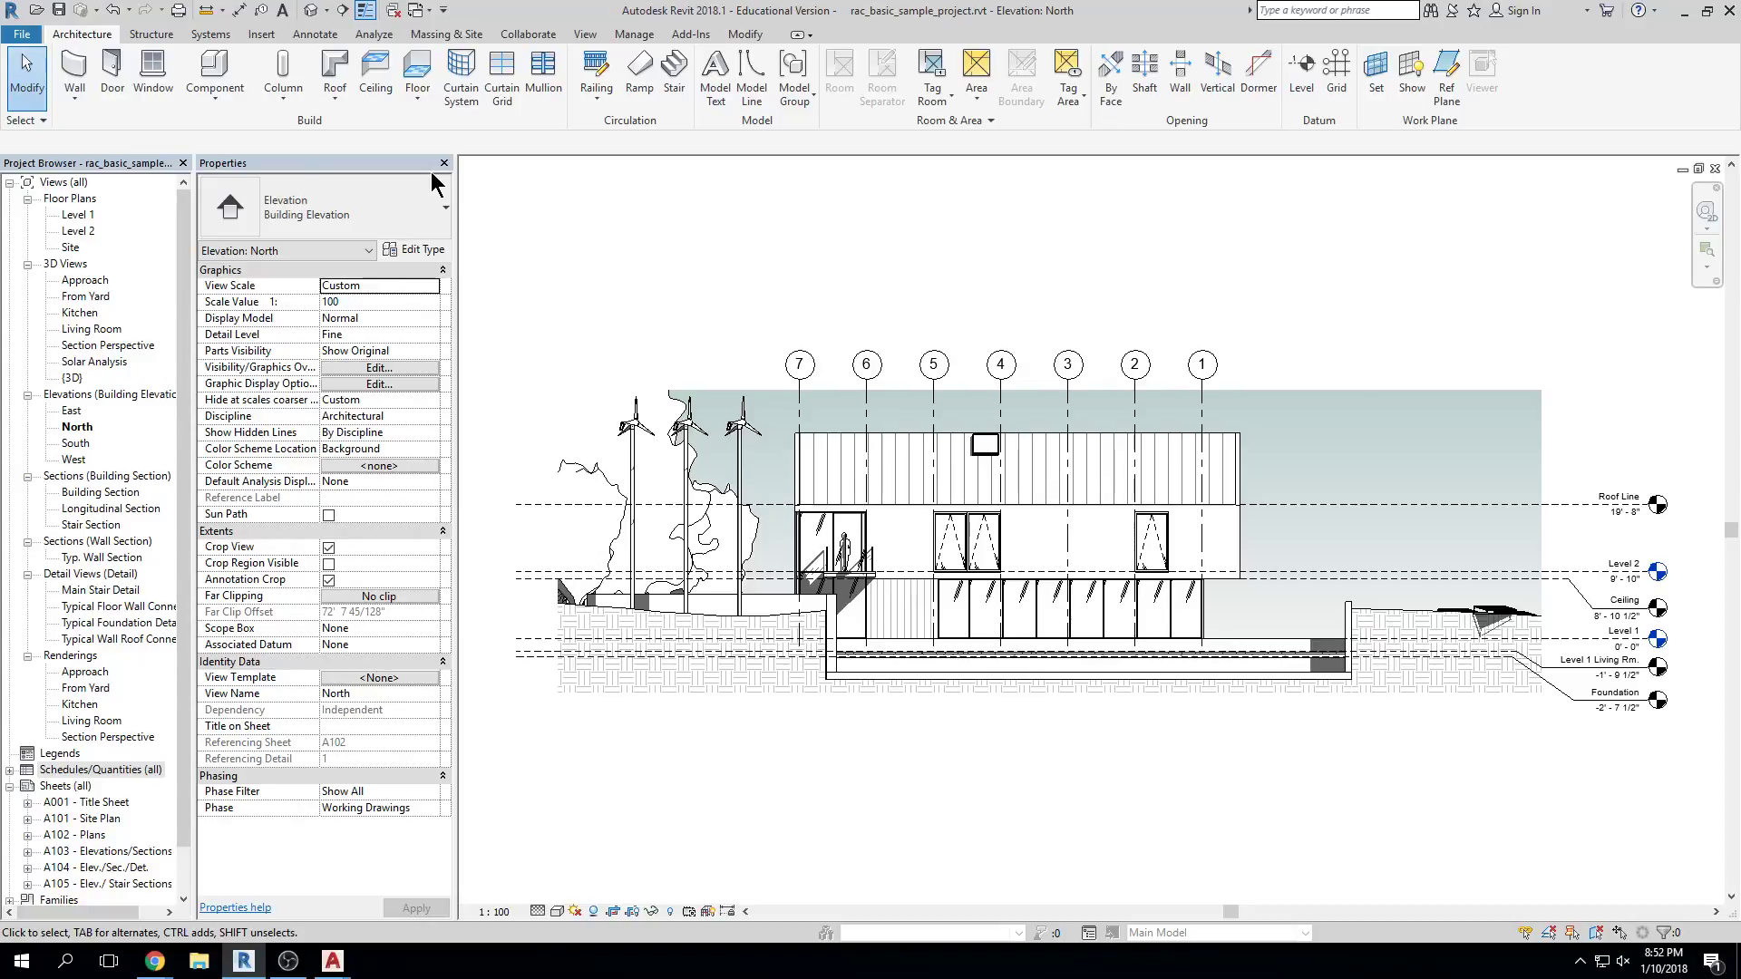
{"action": "left_click", "coordinate": [317, 38]}
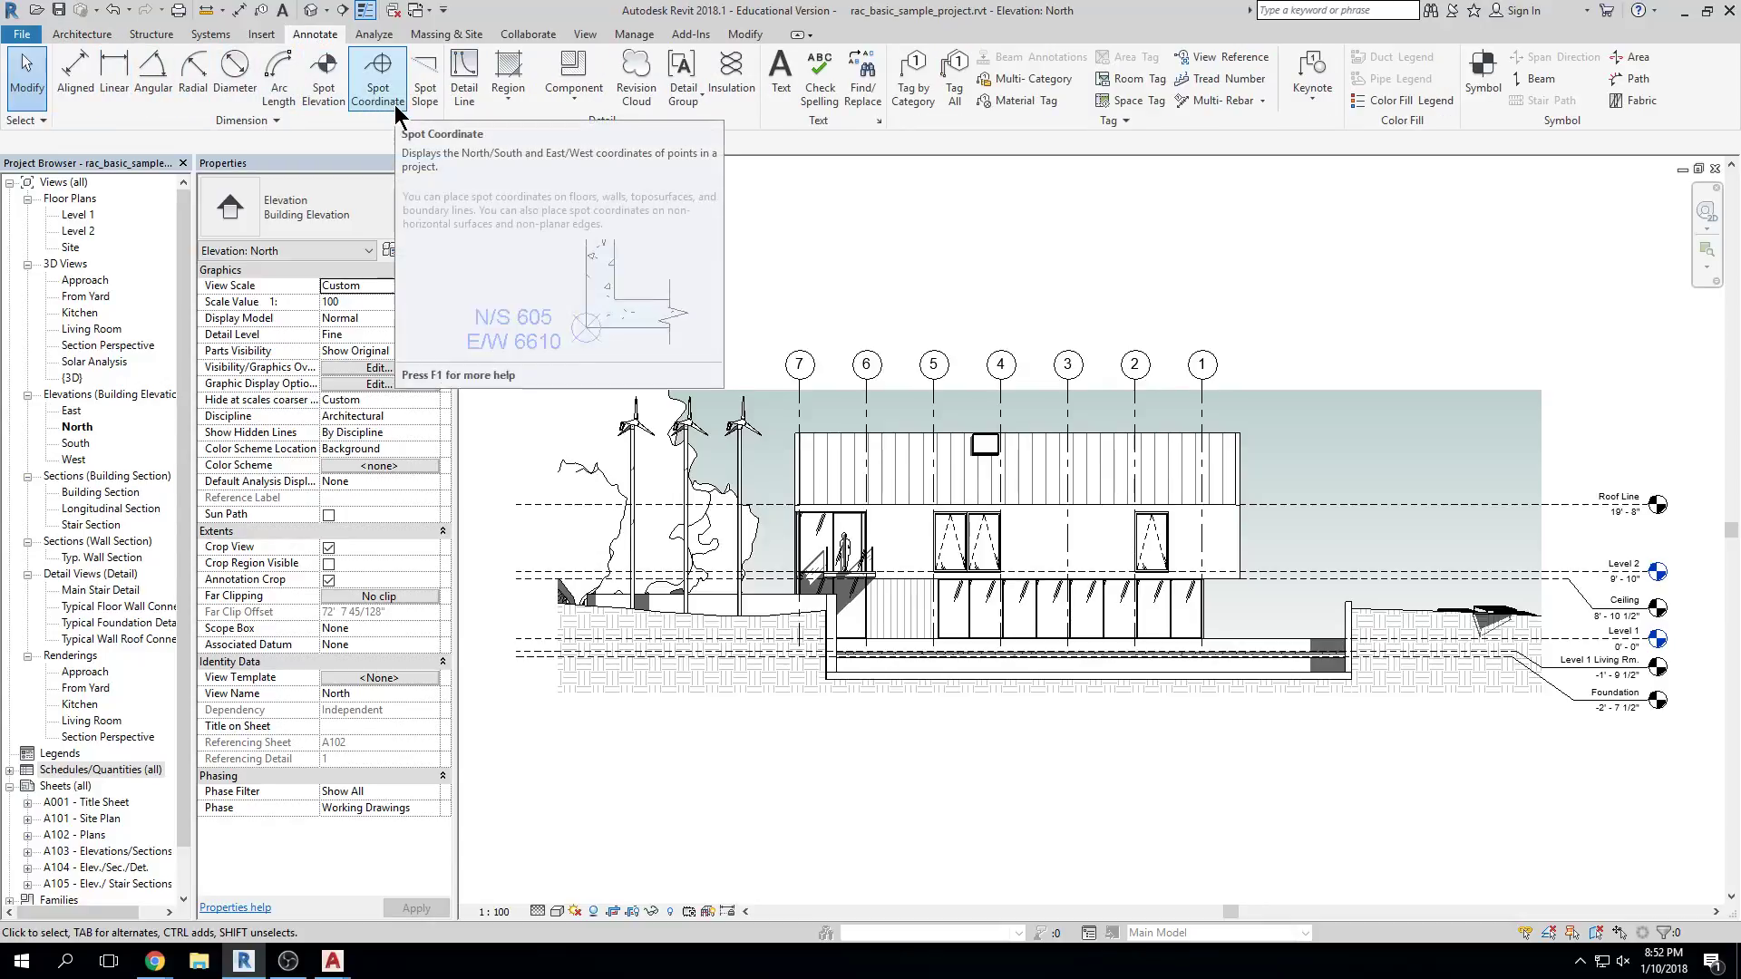
{"action": "left_click", "coordinate": [83, 35]}
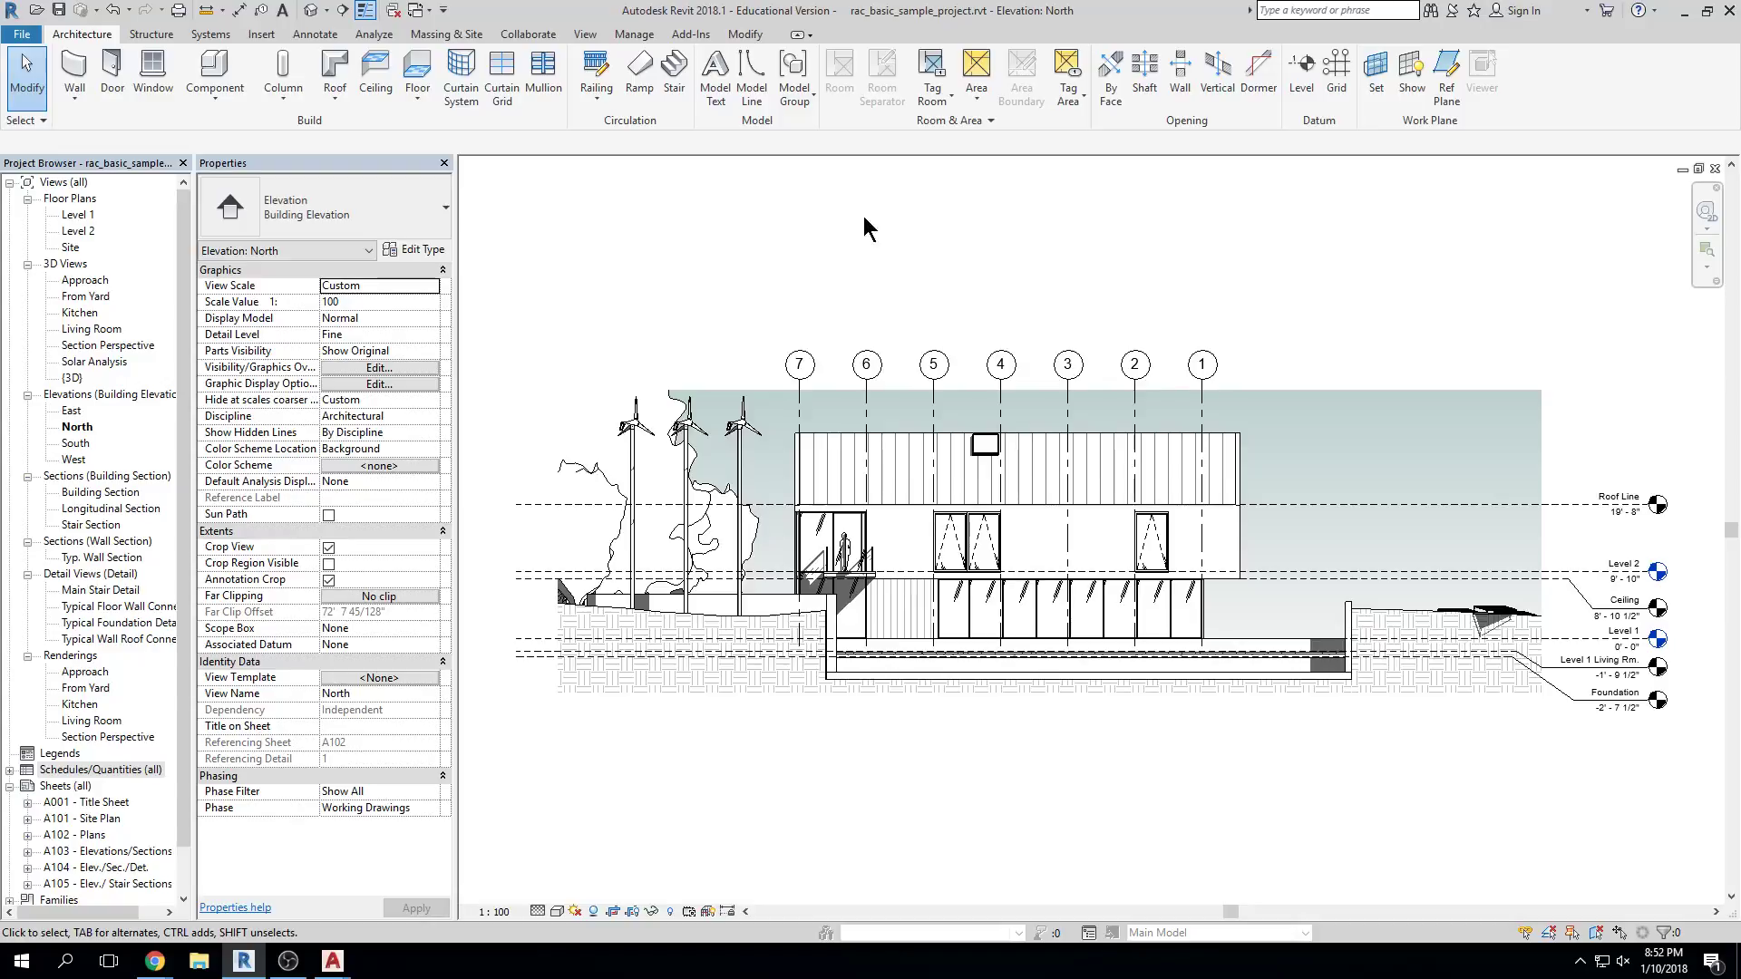
Zoom into the north elevation windows and back out, pan around, then open the Level 1 plan
{"action": "scroll", "coordinate": [971, 562], "scroll_direction": "up", "scroll_amount": 5}
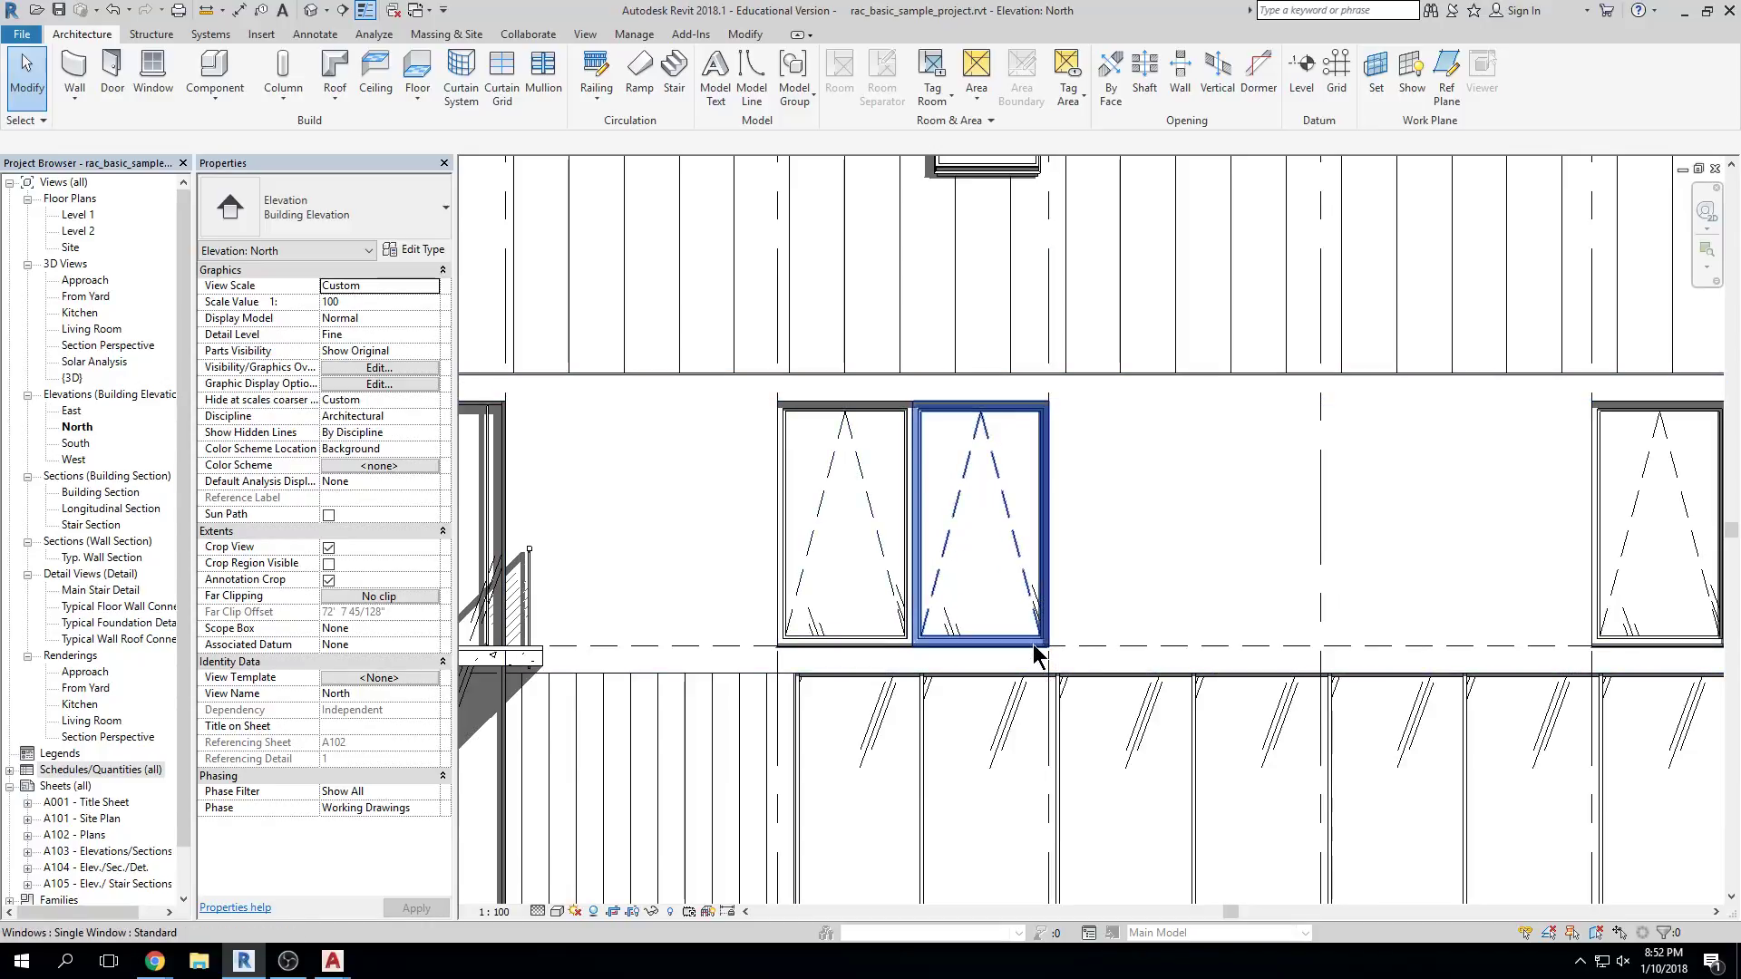
{"action": "scroll", "coordinate": [1043, 588], "scroll_direction": "down", "scroll_amount": 5}
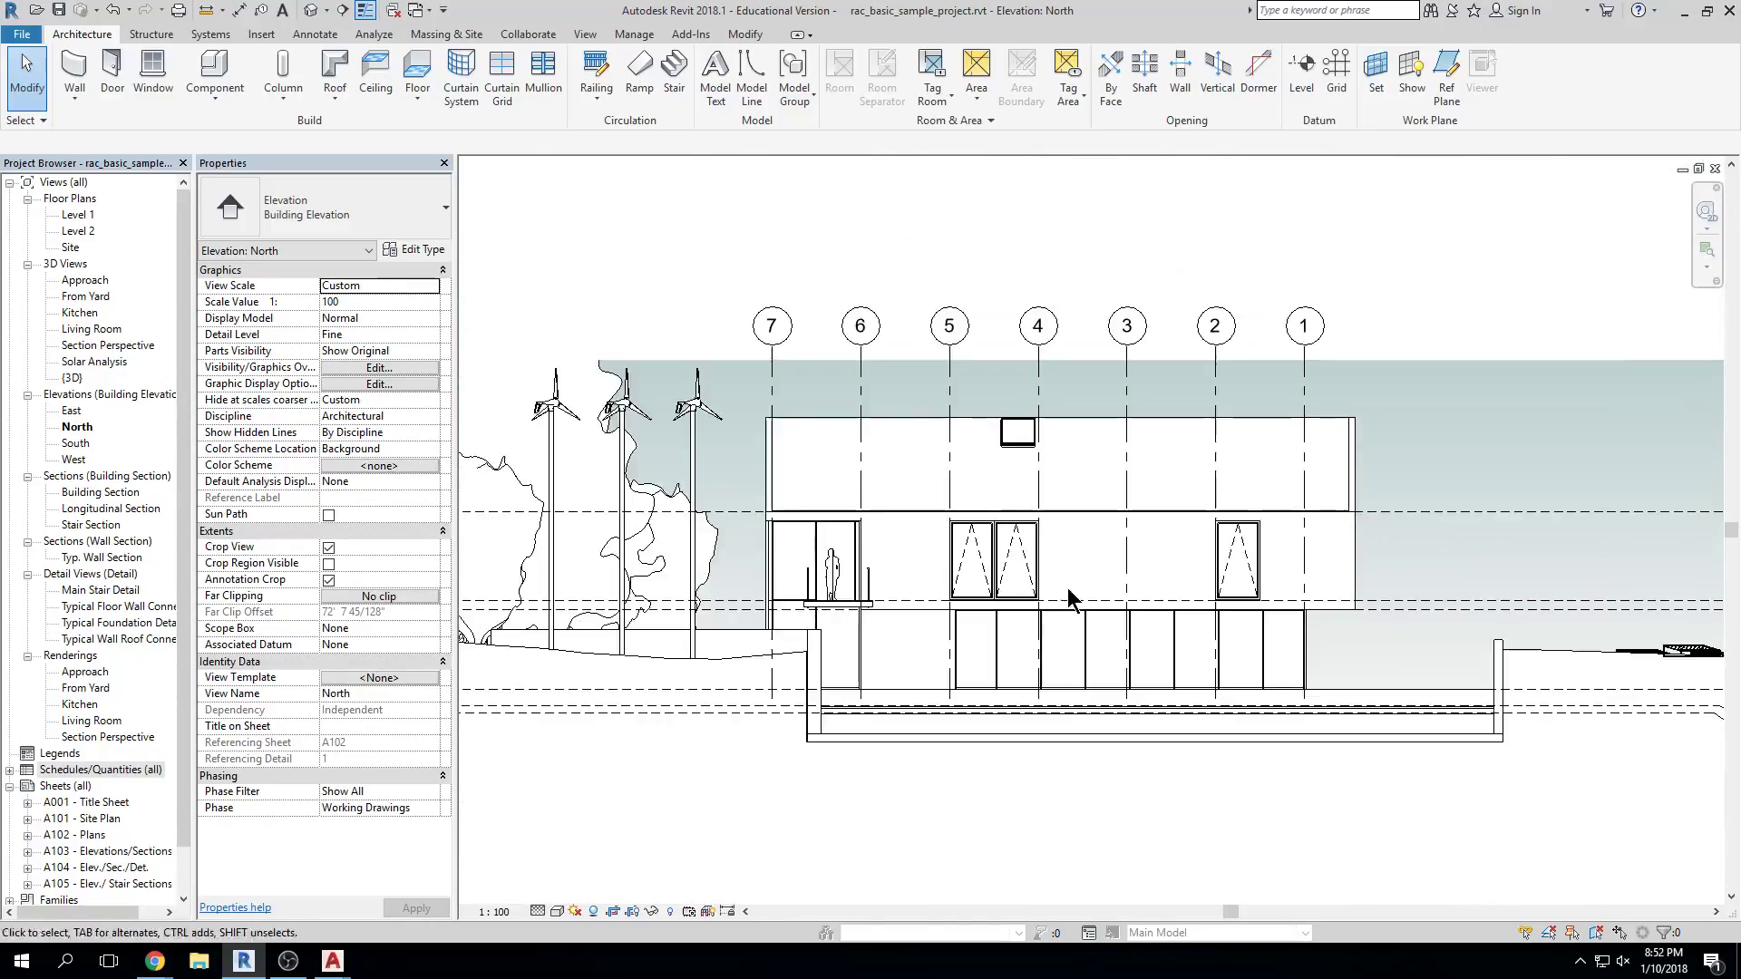
{"action": "scroll", "coordinate": [1071, 589], "scroll_direction": "down", "scroll_amount": 2}
{"action": "middle_click_drag", "start_coordinate": [1107, 319], "coordinate": [1034, 311]}
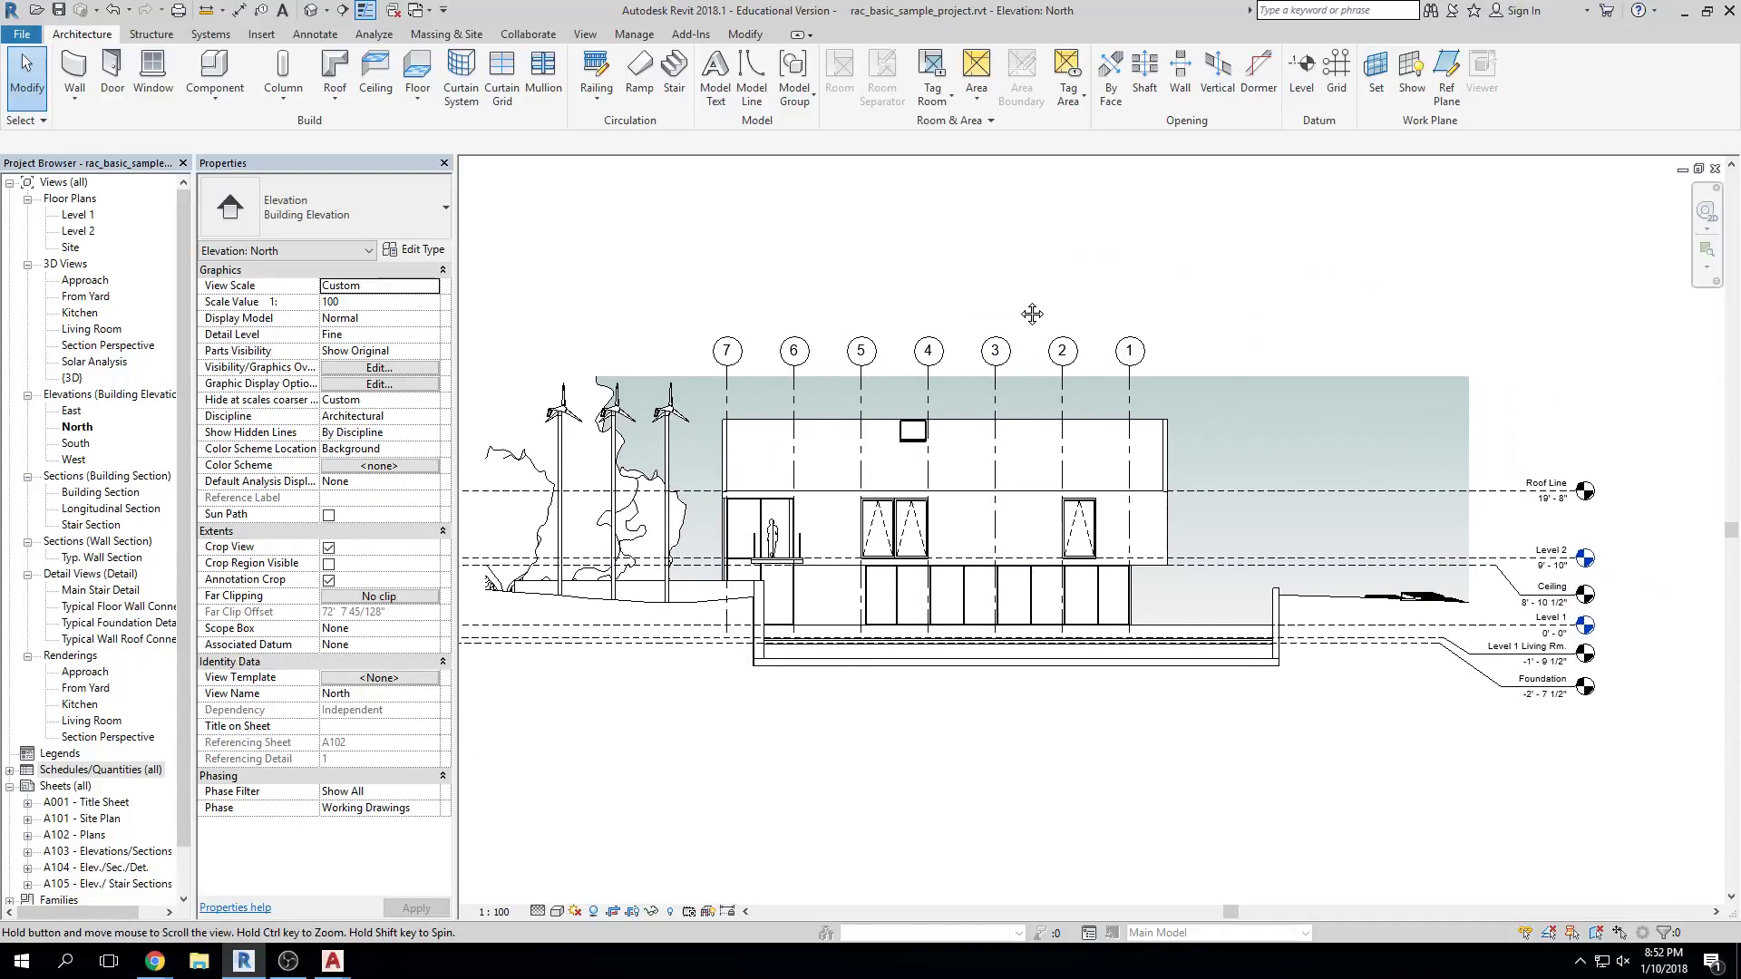
{"action": "middle_click_drag", "start_coordinate": [914, 246], "coordinate": [990, 260]}
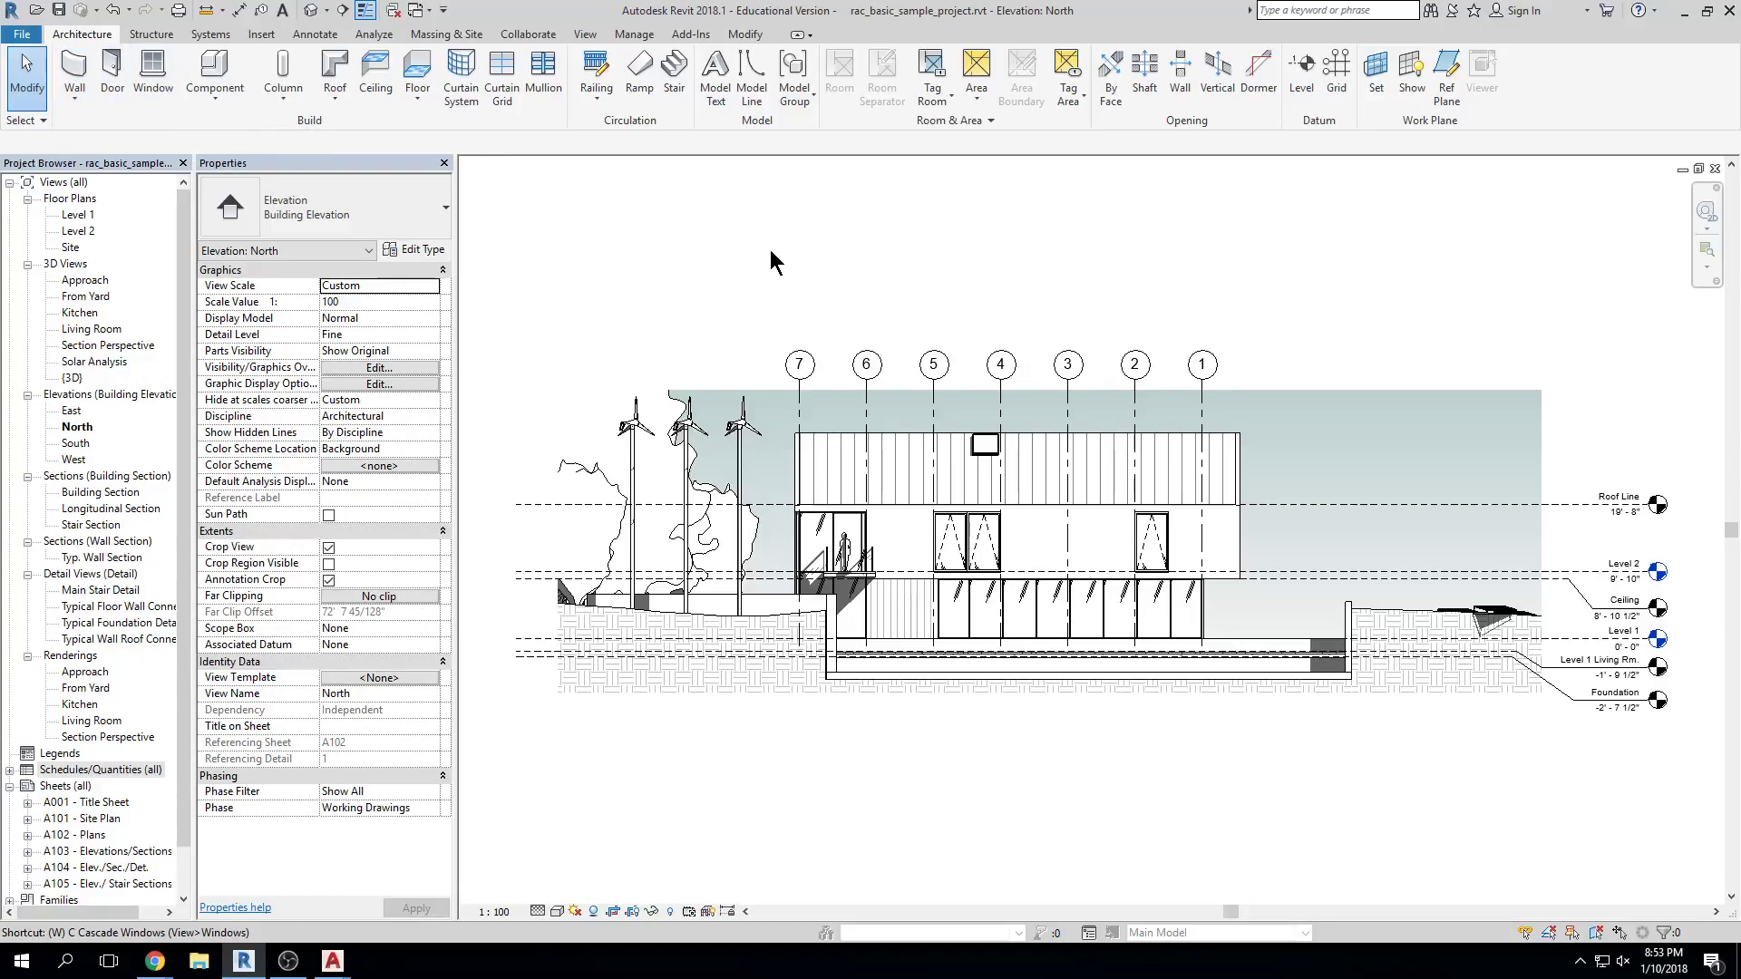
{"action": "double_click", "coordinate": [78, 215]}
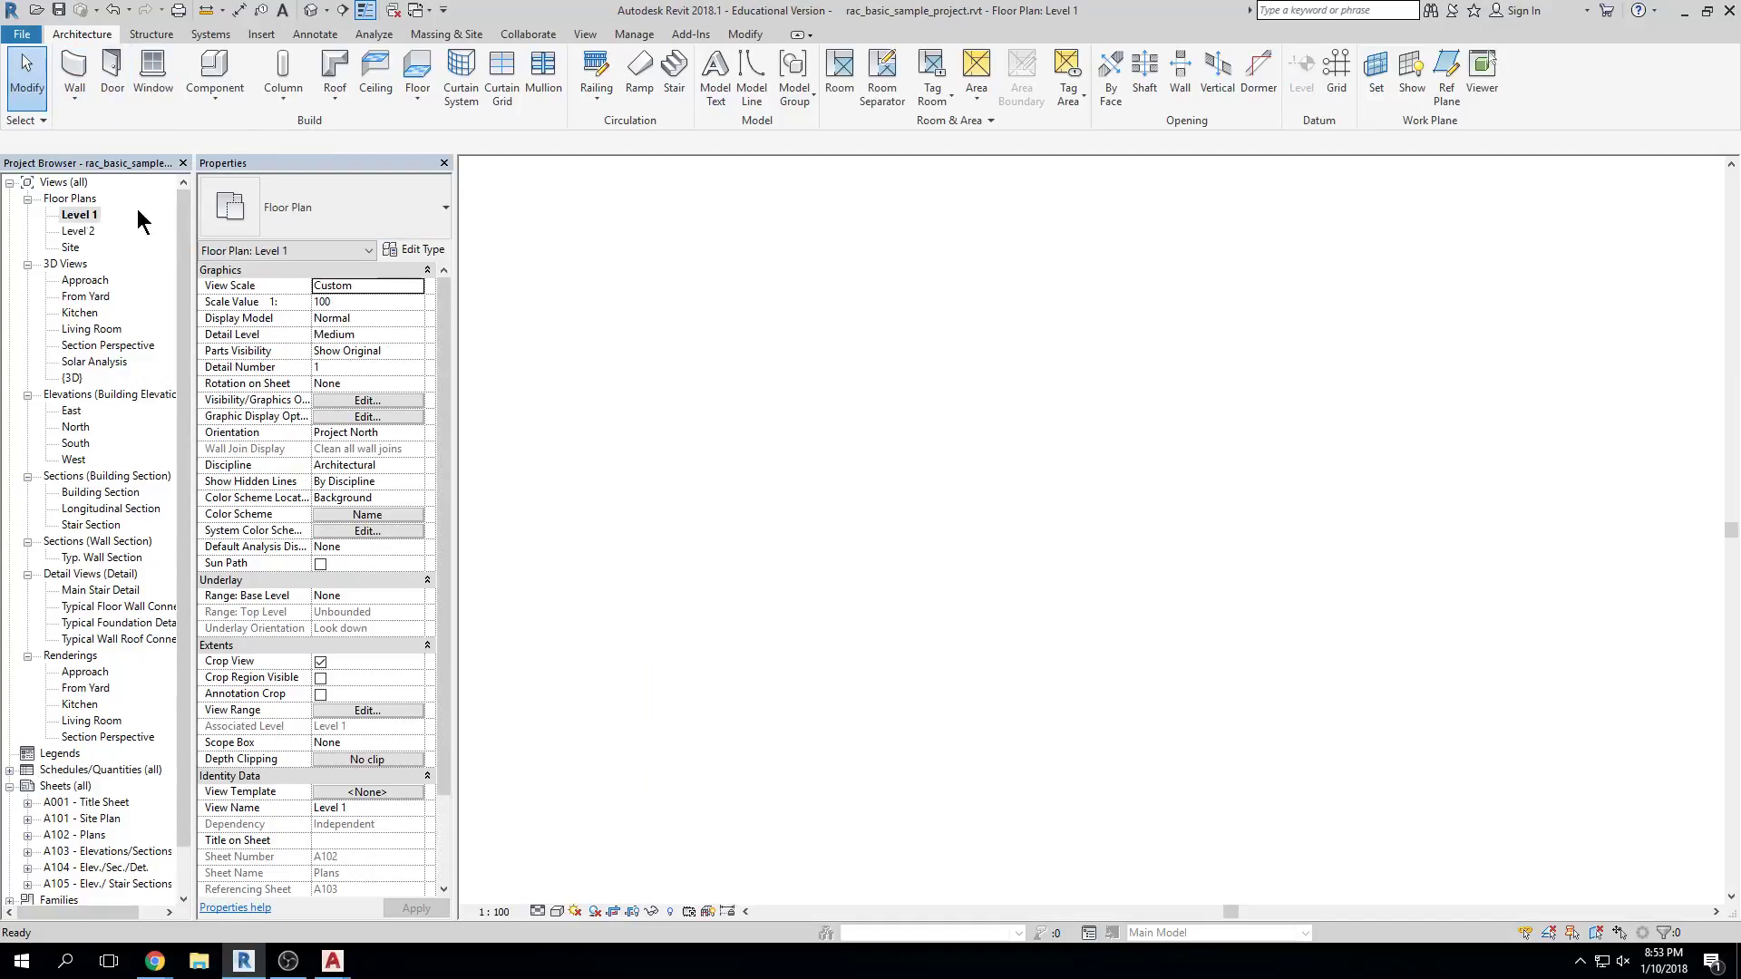
Draw two walls on Level 1 with Top Constraint set to Up to level: Roof Line
{"action": "scroll", "coordinate": [792, 218], "scroll_direction": "up", "scroll_amount": 4}
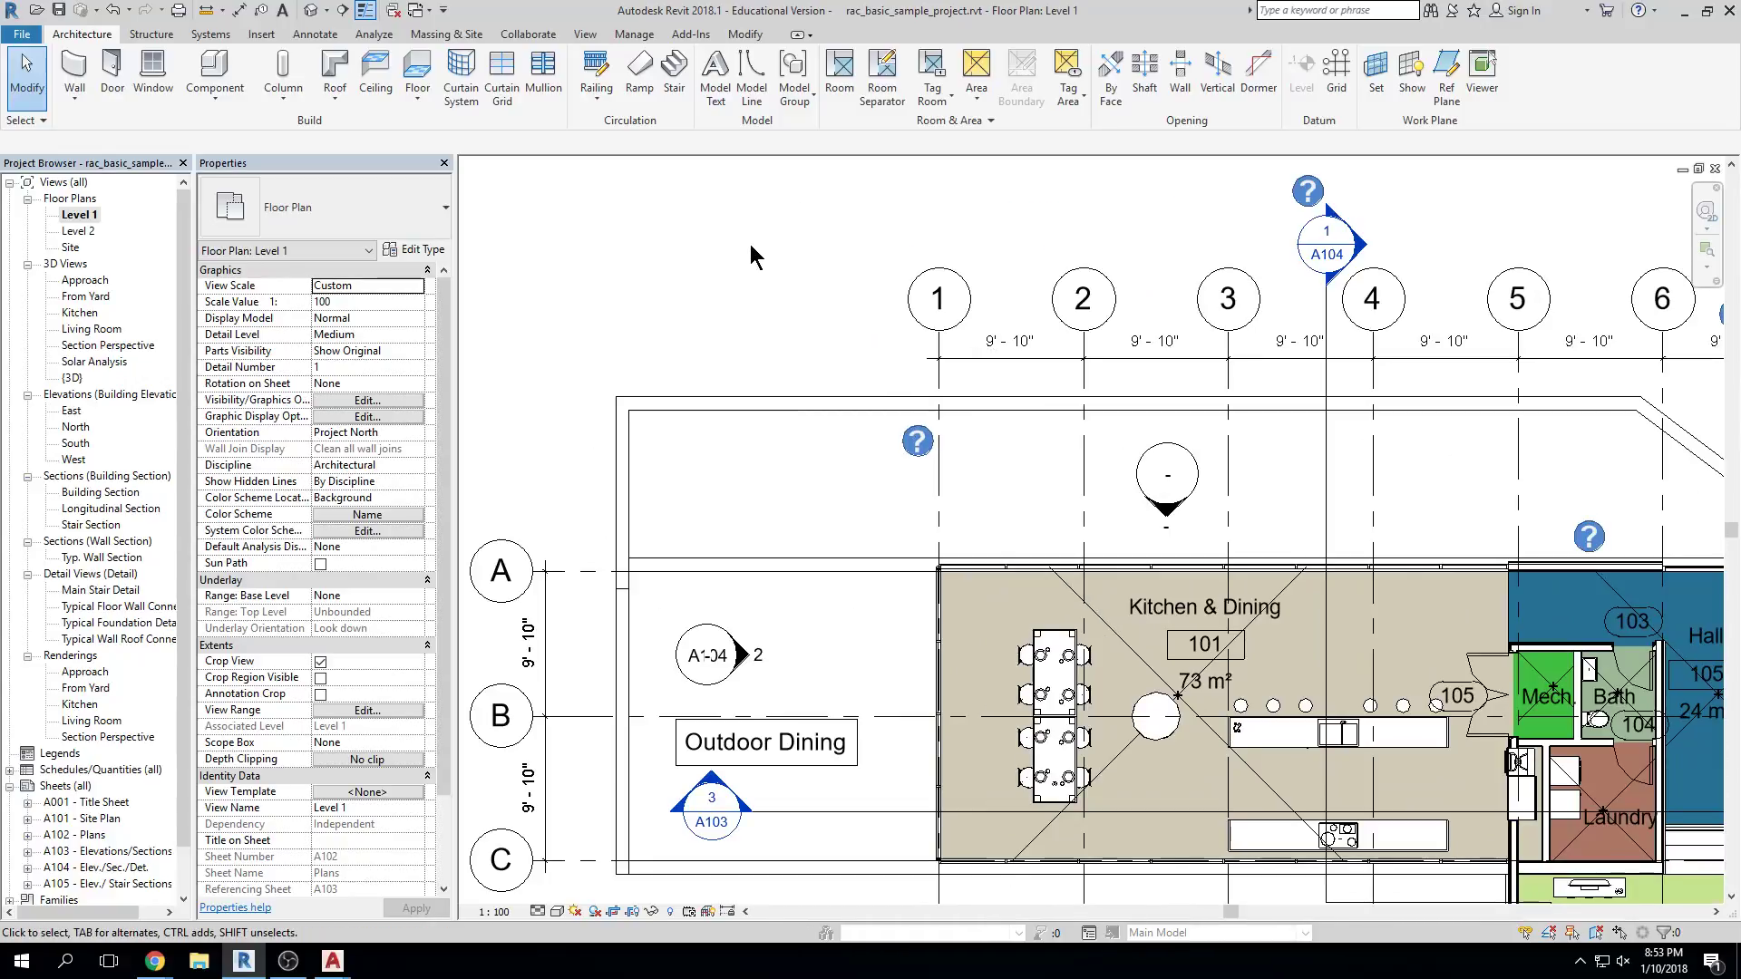
{"action": "left_click", "coordinate": [71, 80]}
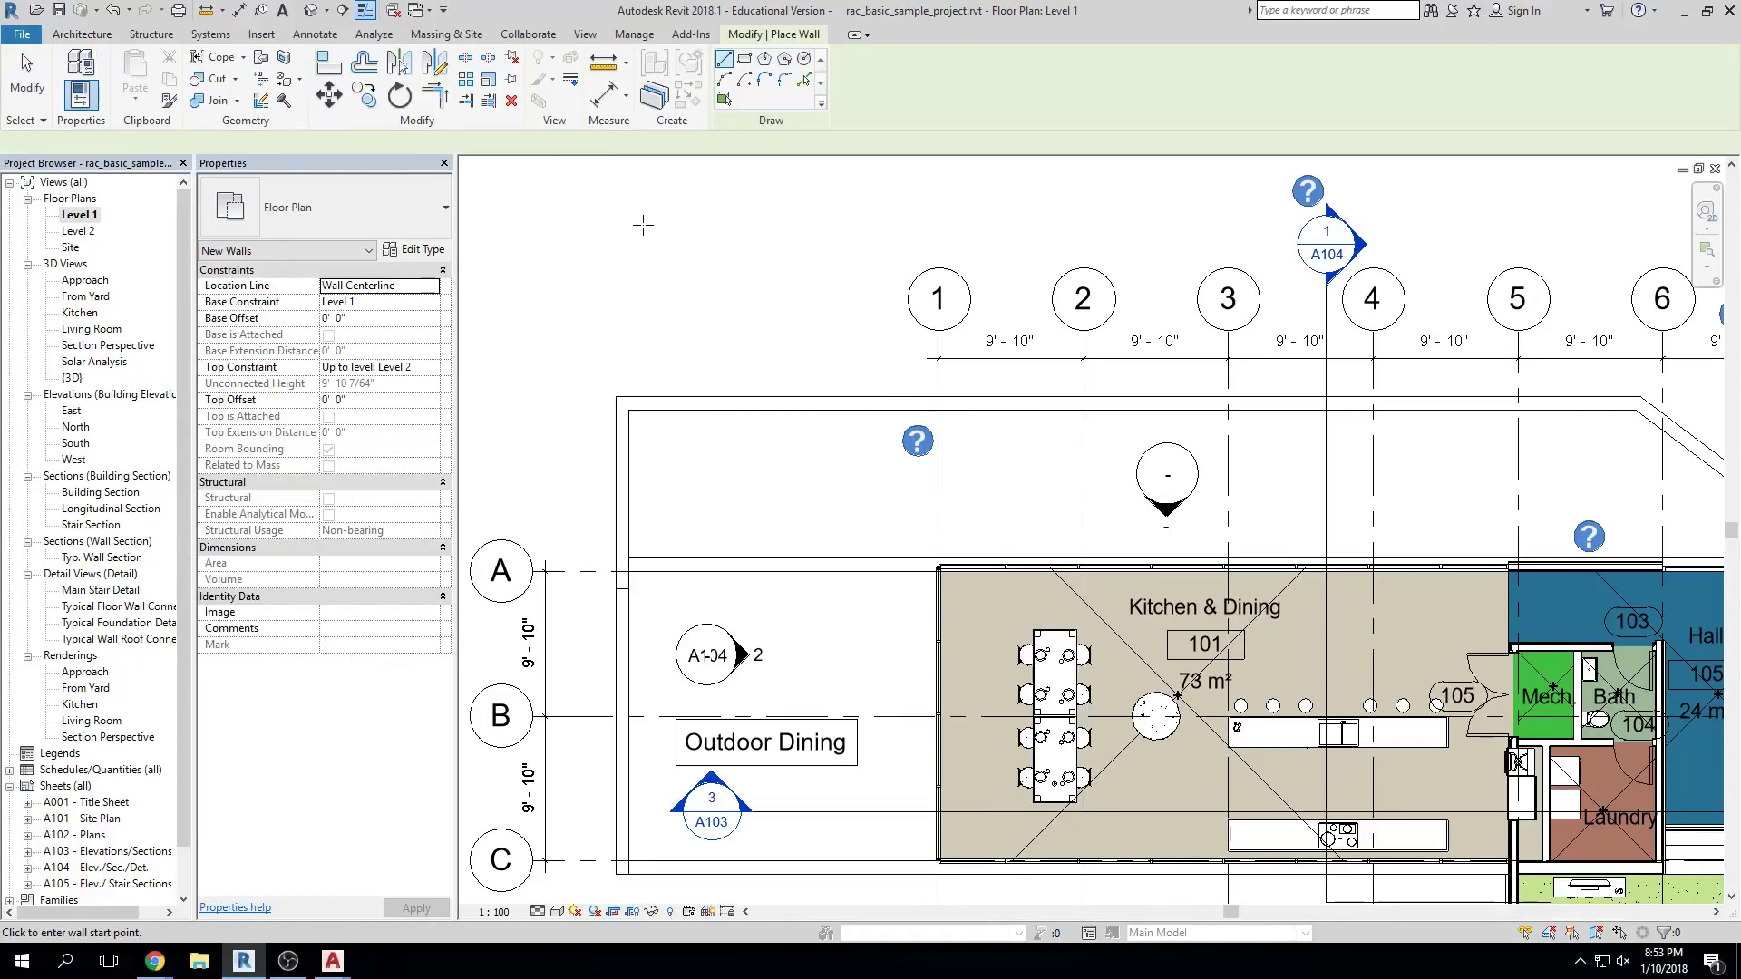
{"action": "key", "text": "Escape"}
{"action": "key", "text": "Escape"}
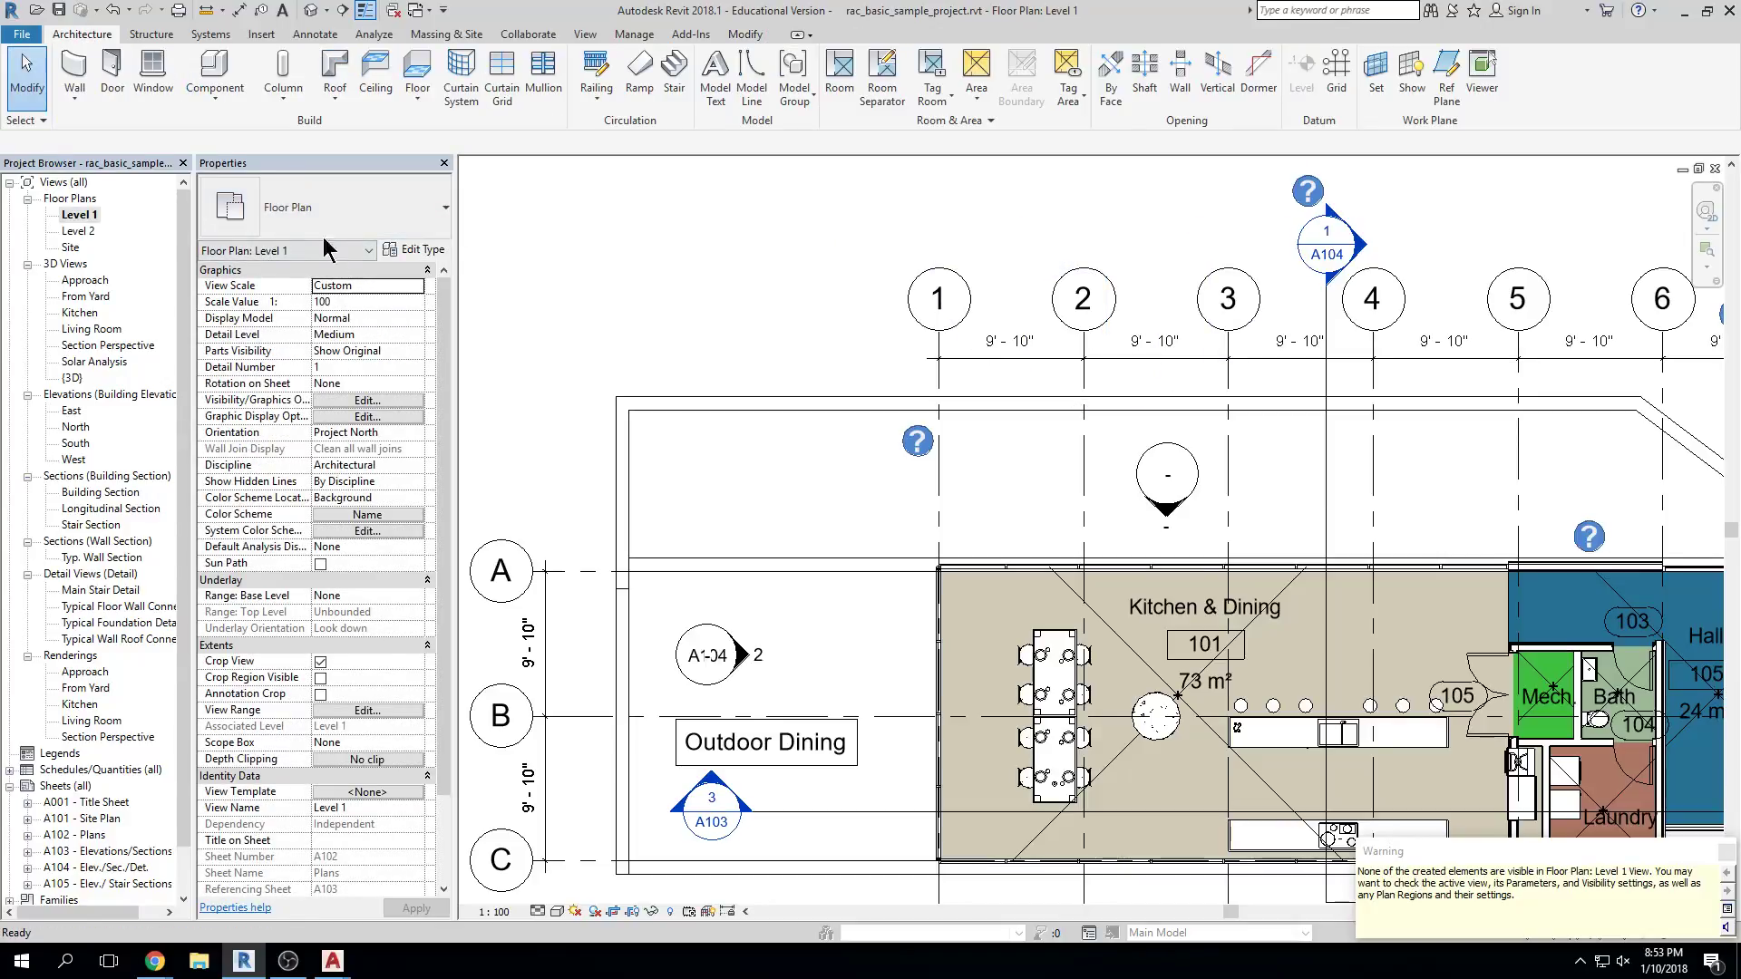
{"action": "left_click", "coordinate": [74, 71]}
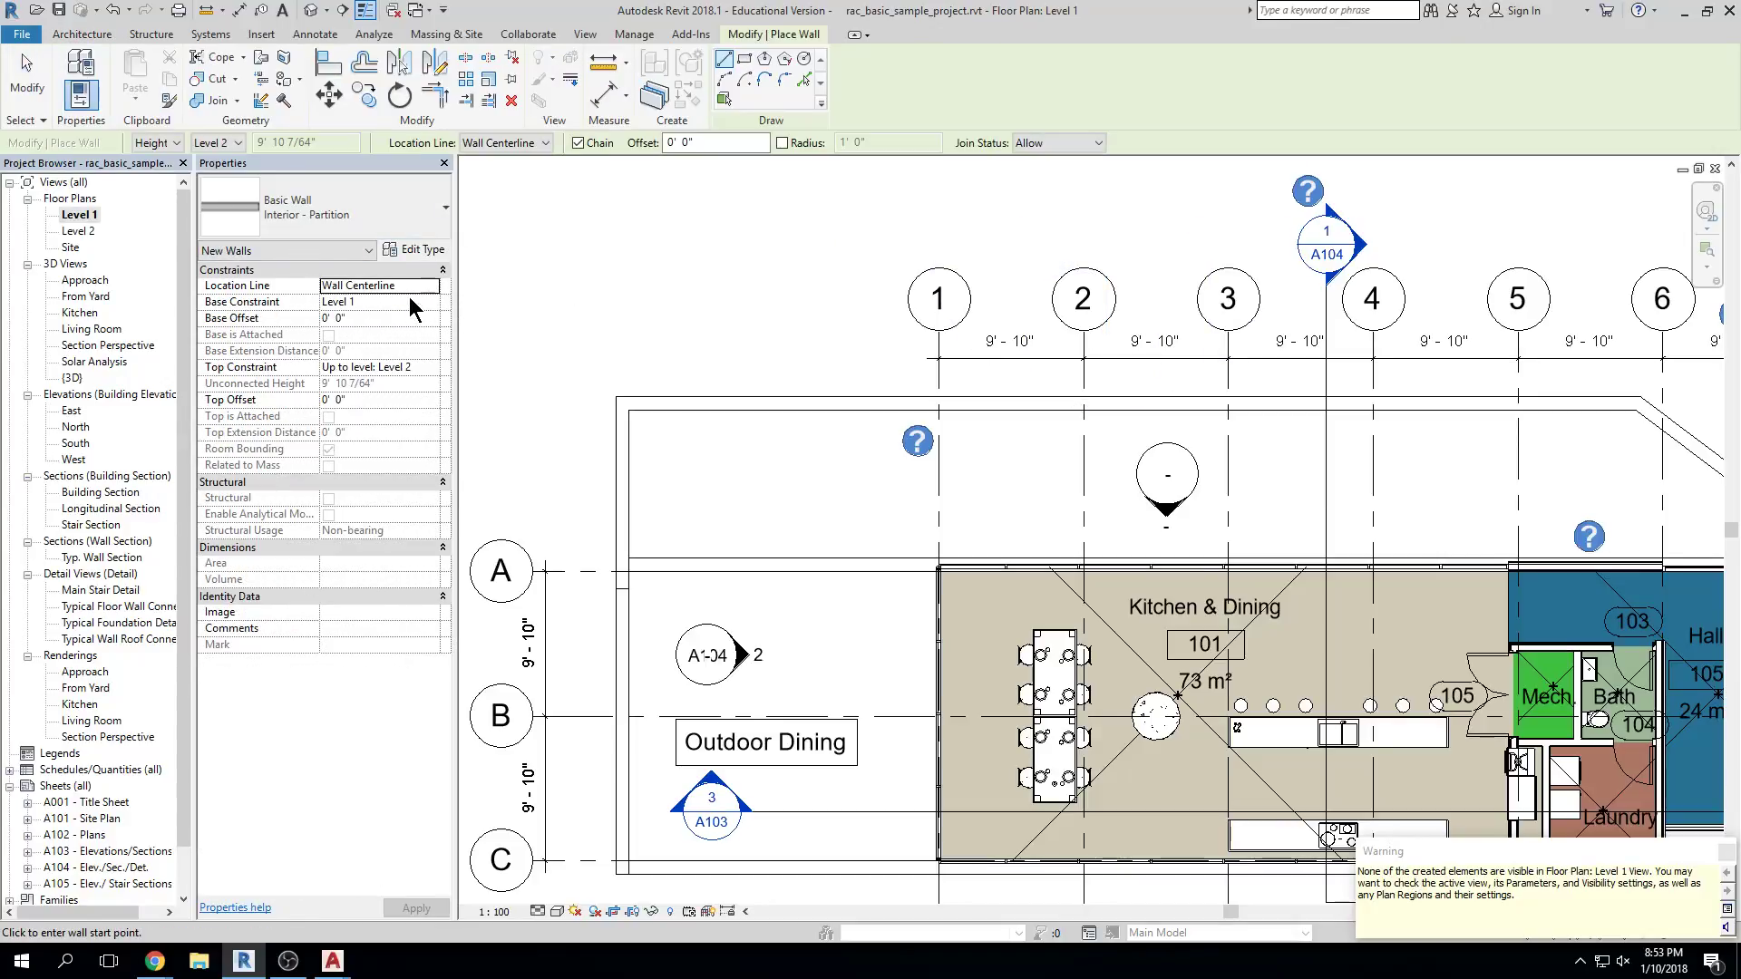
{"action": "left_click", "coordinate": [431, 367]}
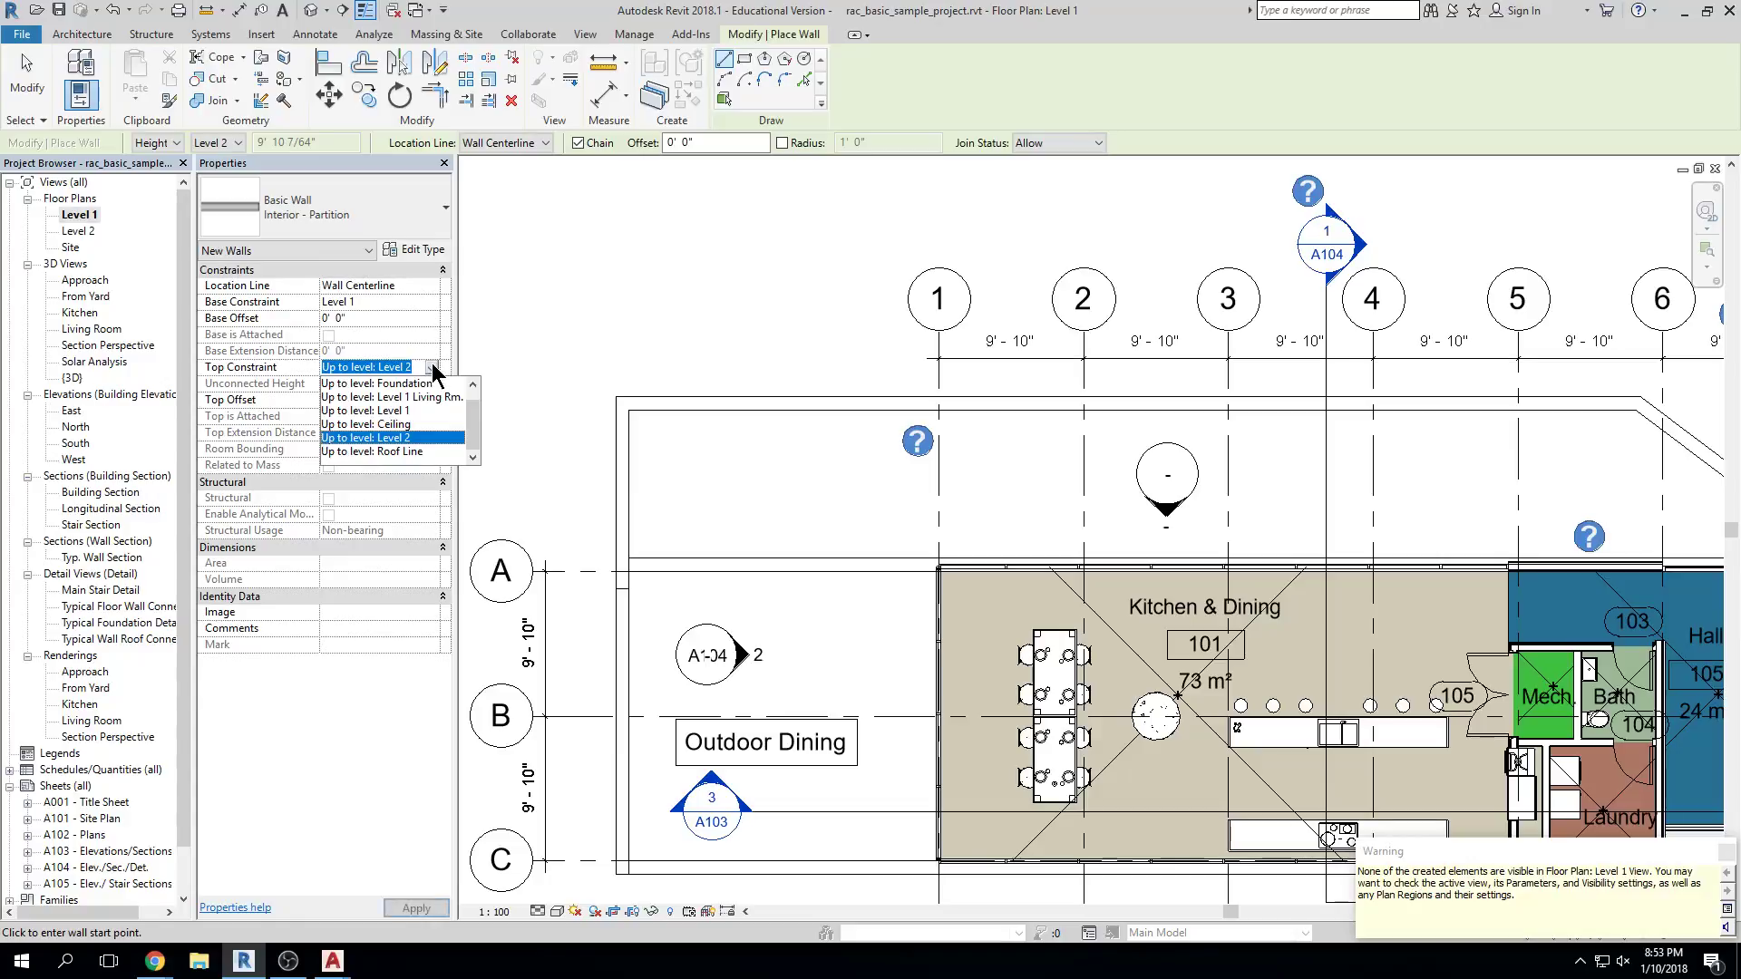
{"action": "left_click", "coordinate": [433, 451]}
{"action": "left_click", "coordinate": [644, 251]}
{"action": "left_click", "coordinate": [1497, 245]}
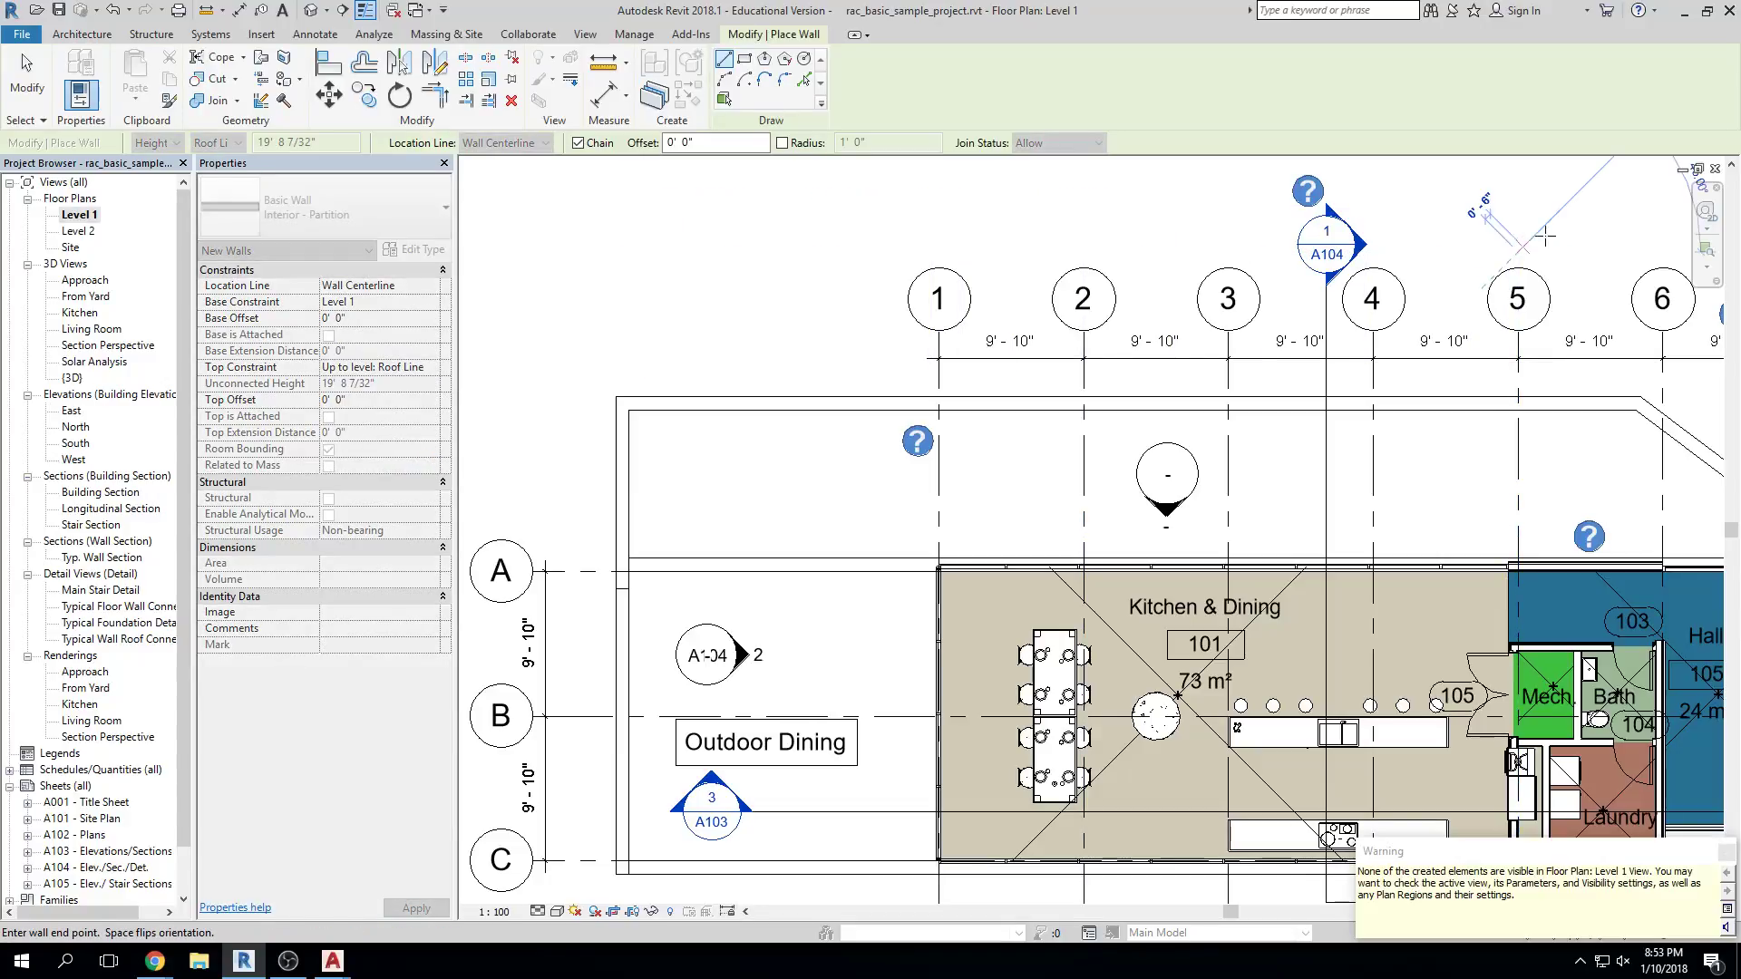
{"action": "left_click", "coordinate": [659, 468]}
{"action": "left_click", "coordinate": [1594, 468]}
{"action": "key", "text": "Escape"}
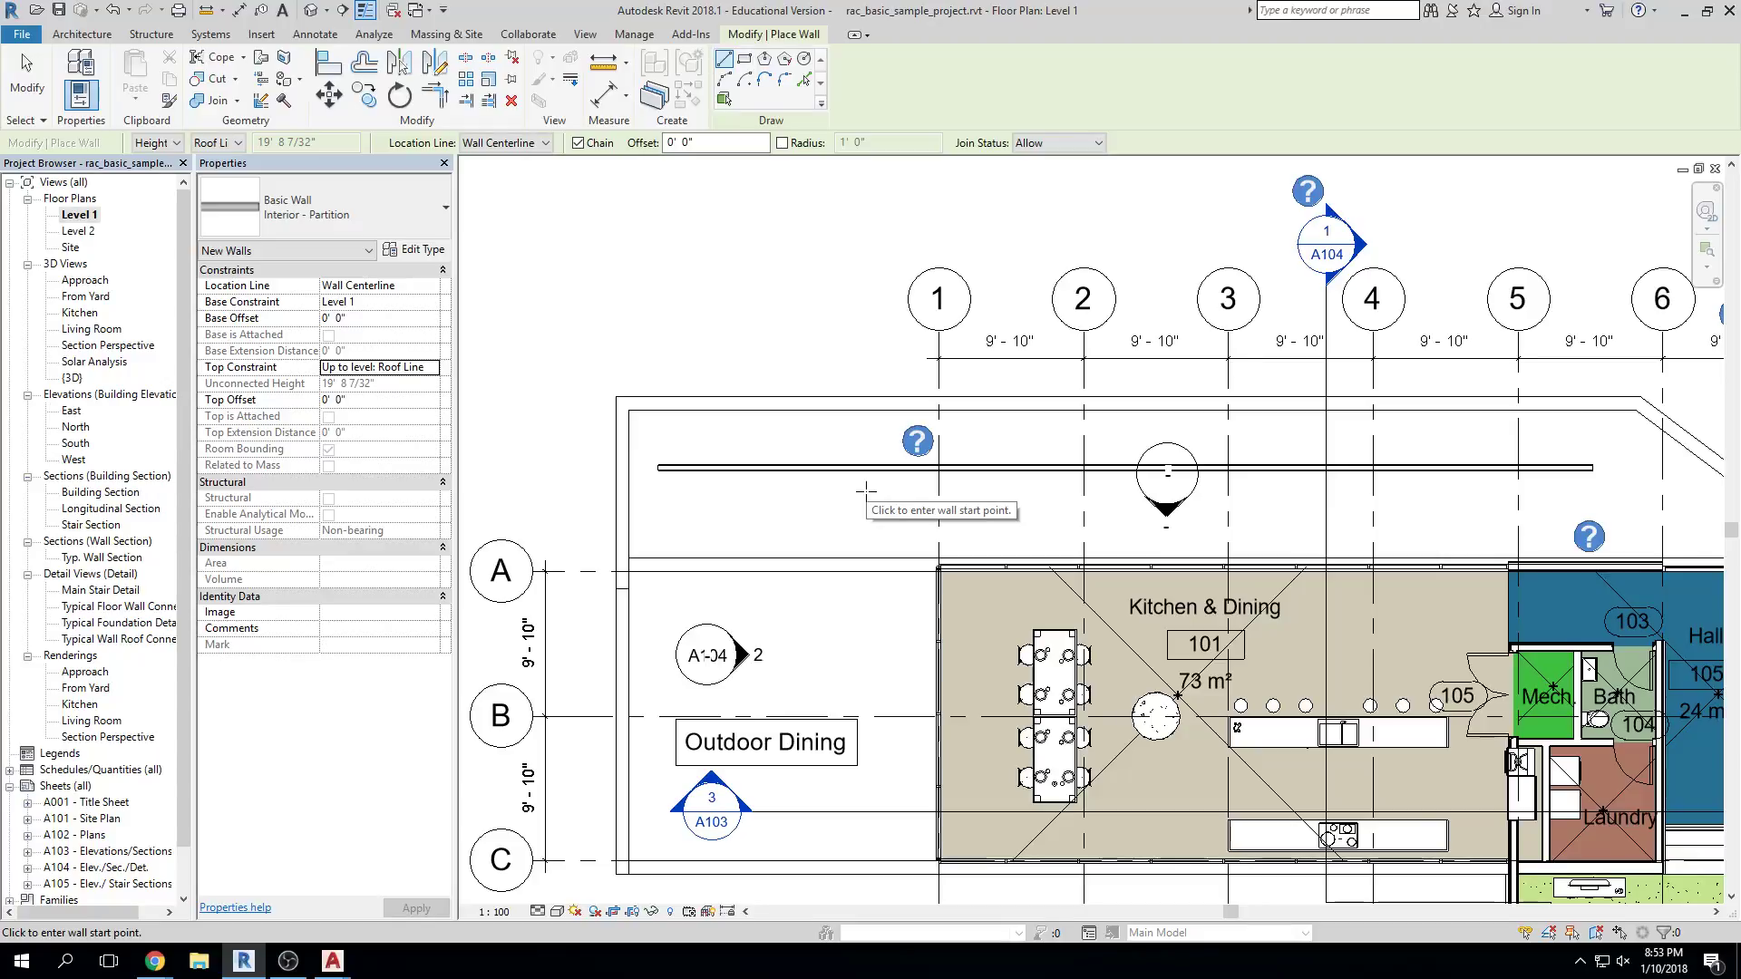
{"action": "key", "text": "Escape"}
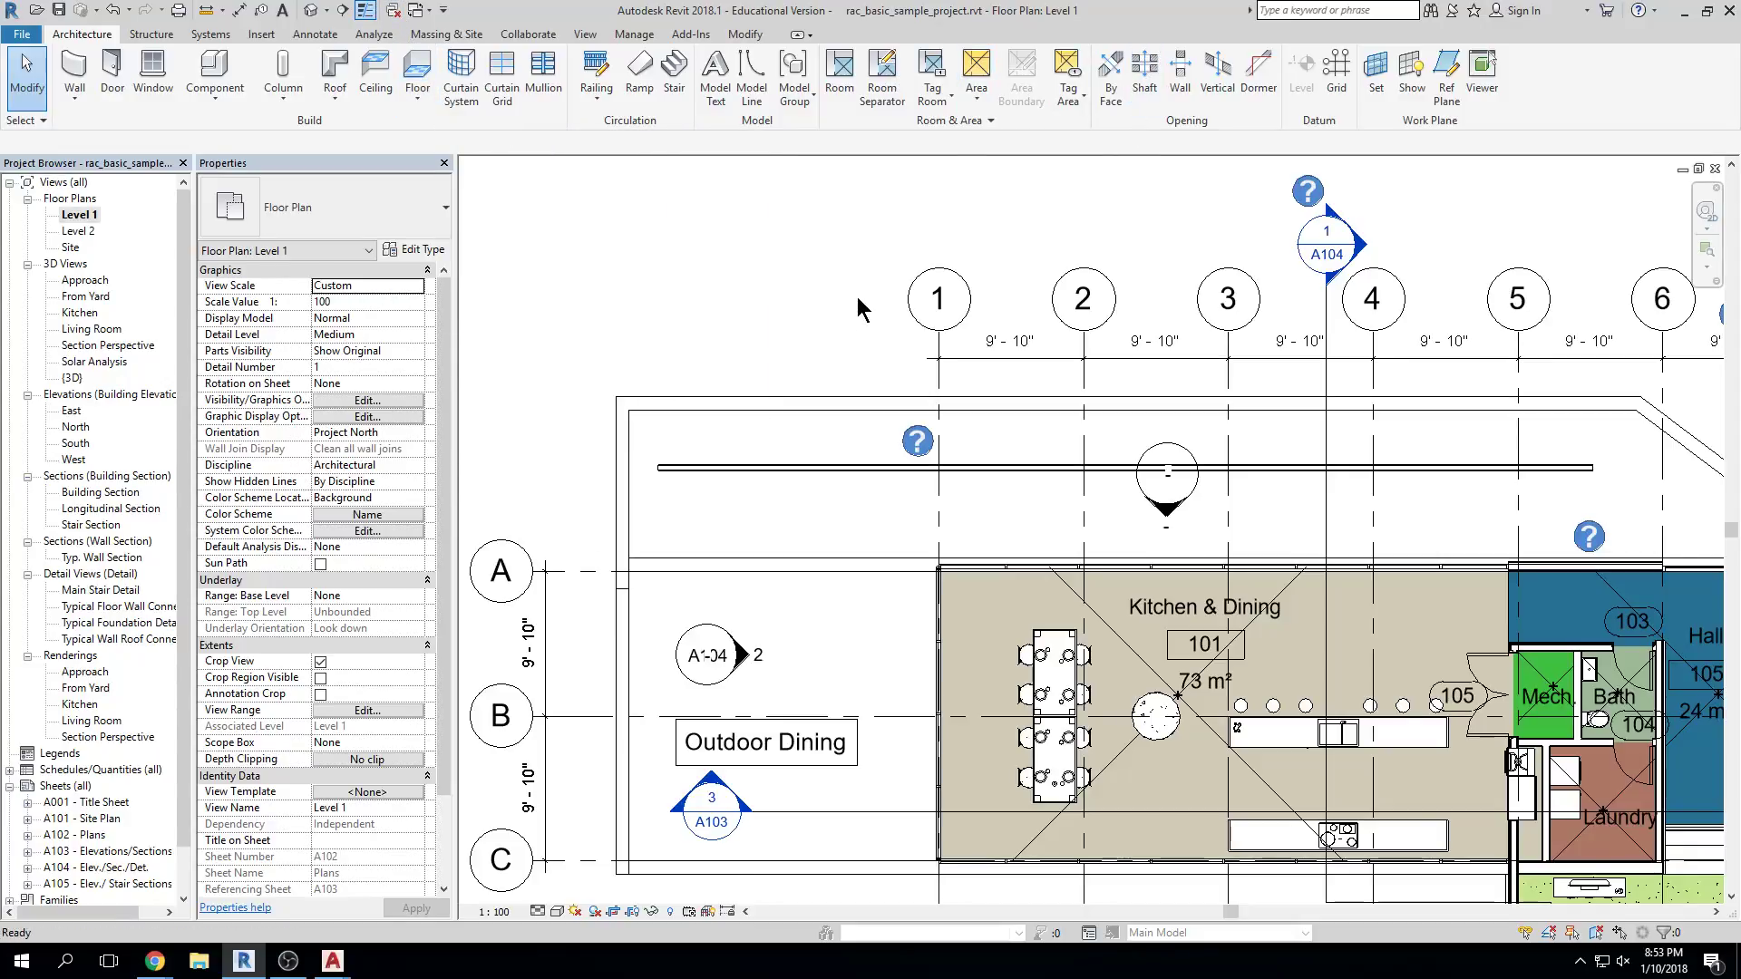
Undo the long horizontal wall and start a new wall with WA at a new start point
{"action": "key", "text": "ctrl+z"}
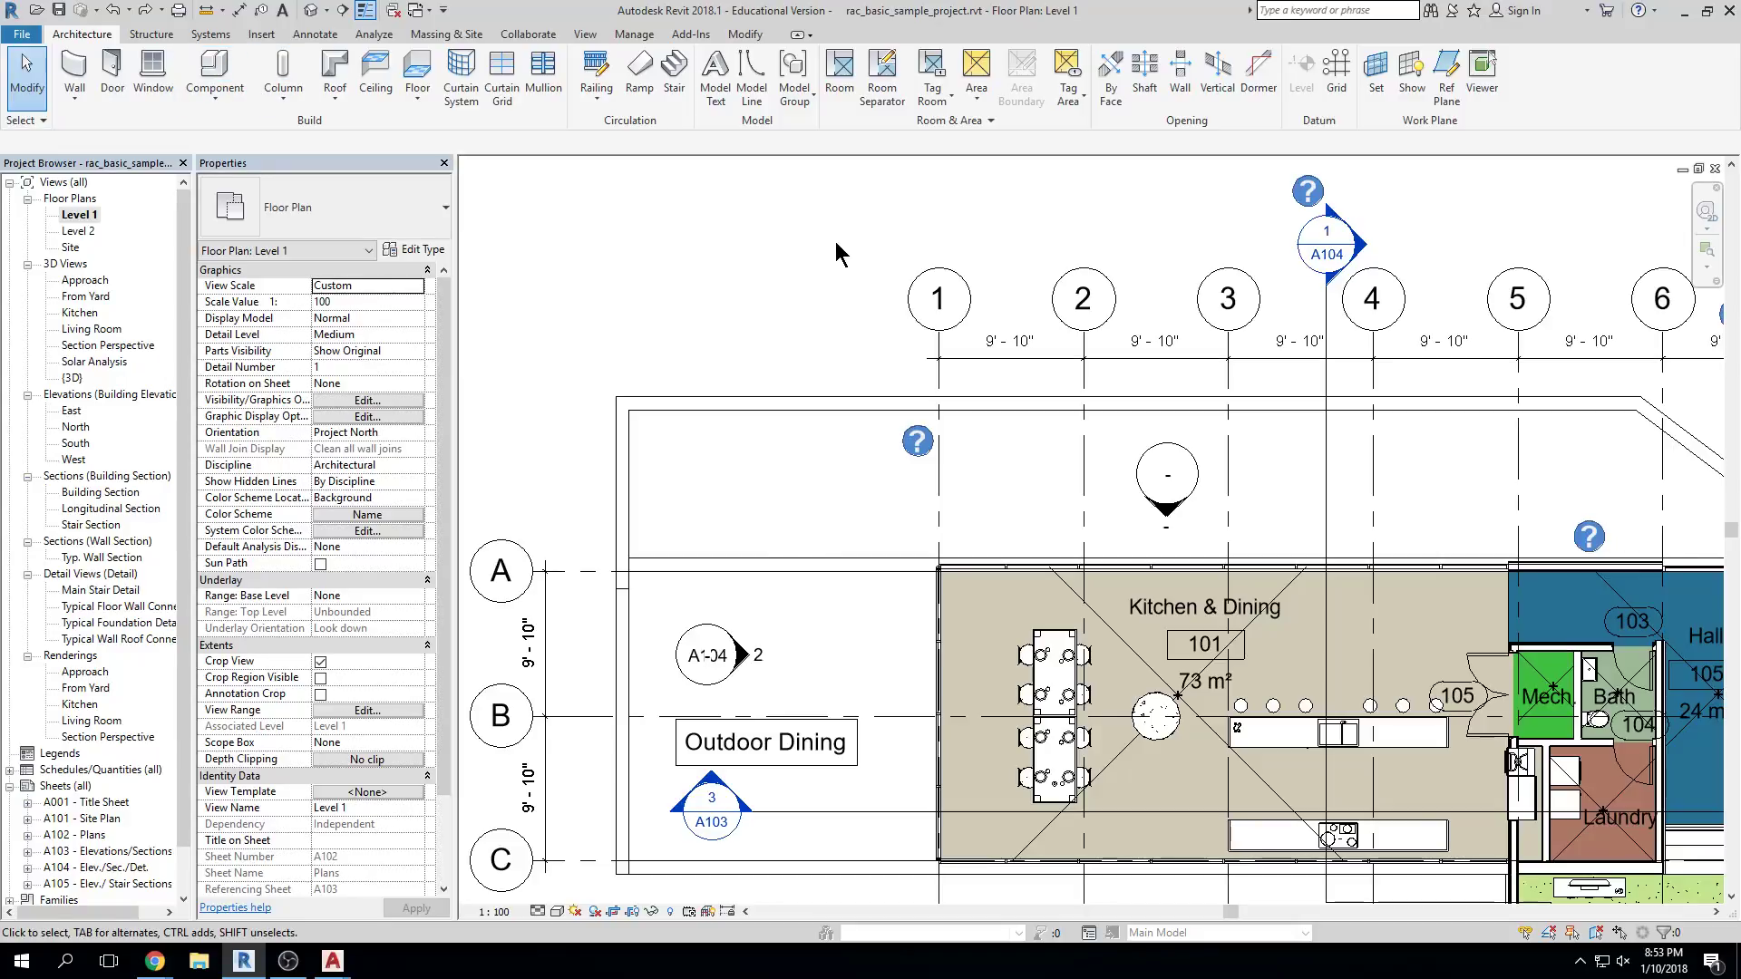
{"action": "key", "text": "w"}
{"action": "key", "text": "a"}
{"action": "left_click", "coordinate": [742, 461]}
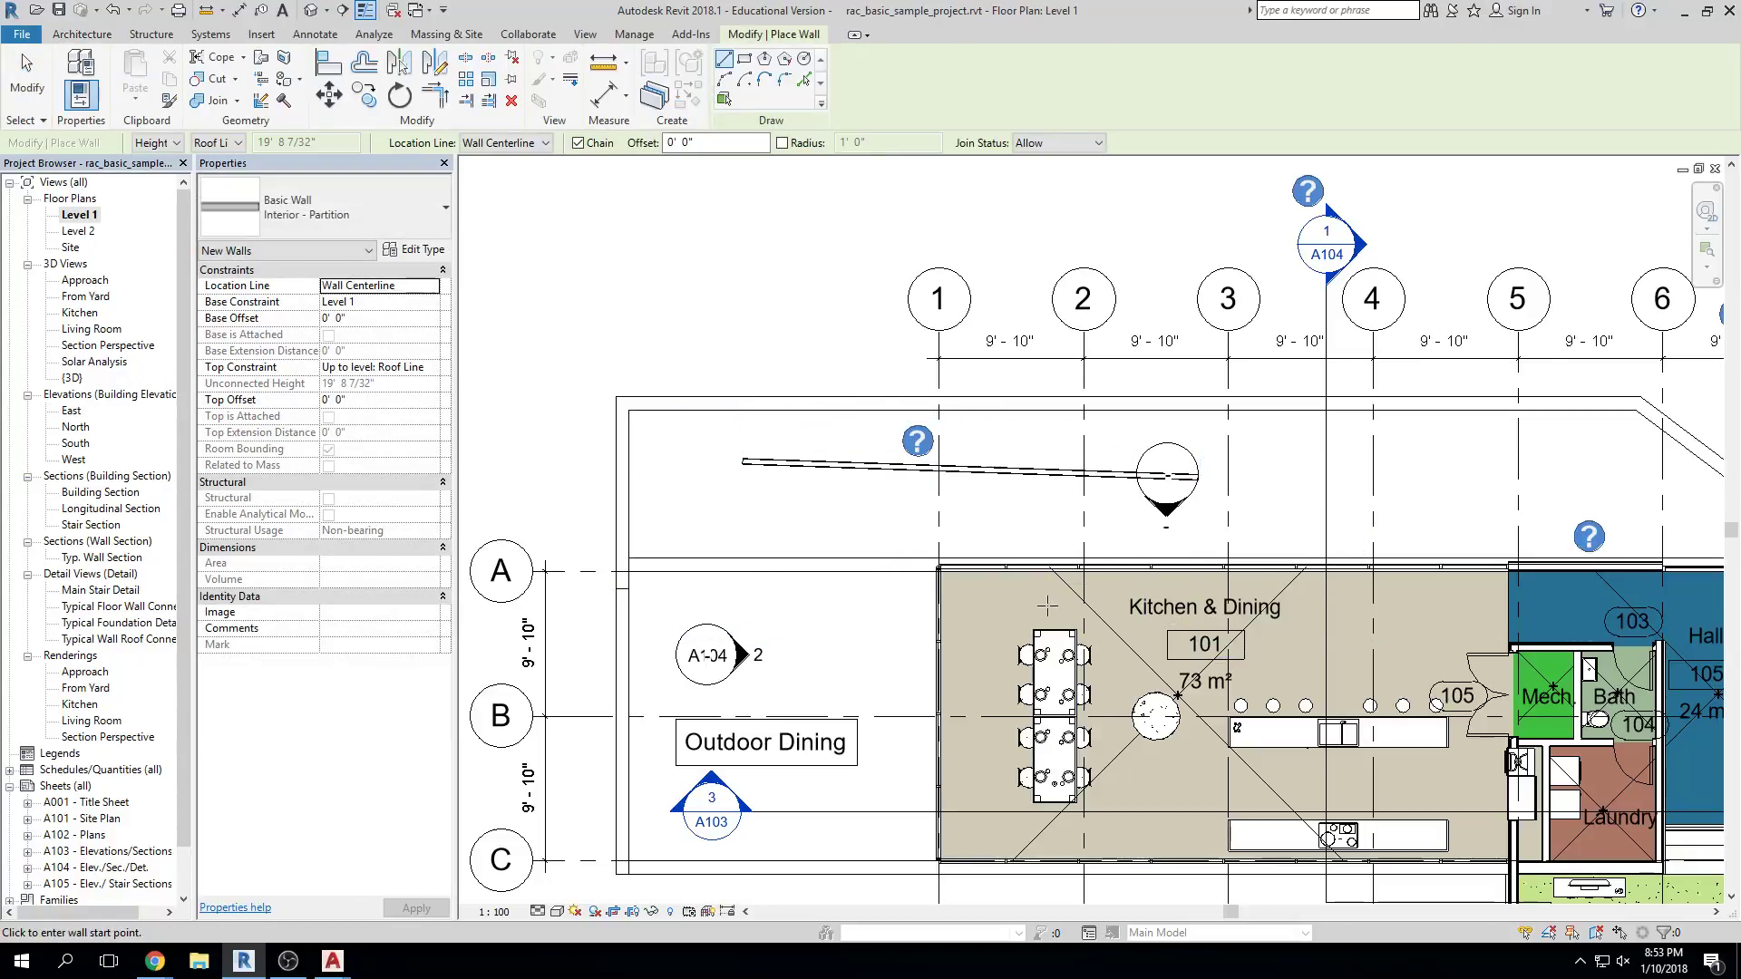
Open revit keyboard shortcuts.pdf from CAD_Common$ > ARCH > Arch 2350 Revit > Resources in File Explorer
{"action": "left_click", "coordinate": [201, 963]}
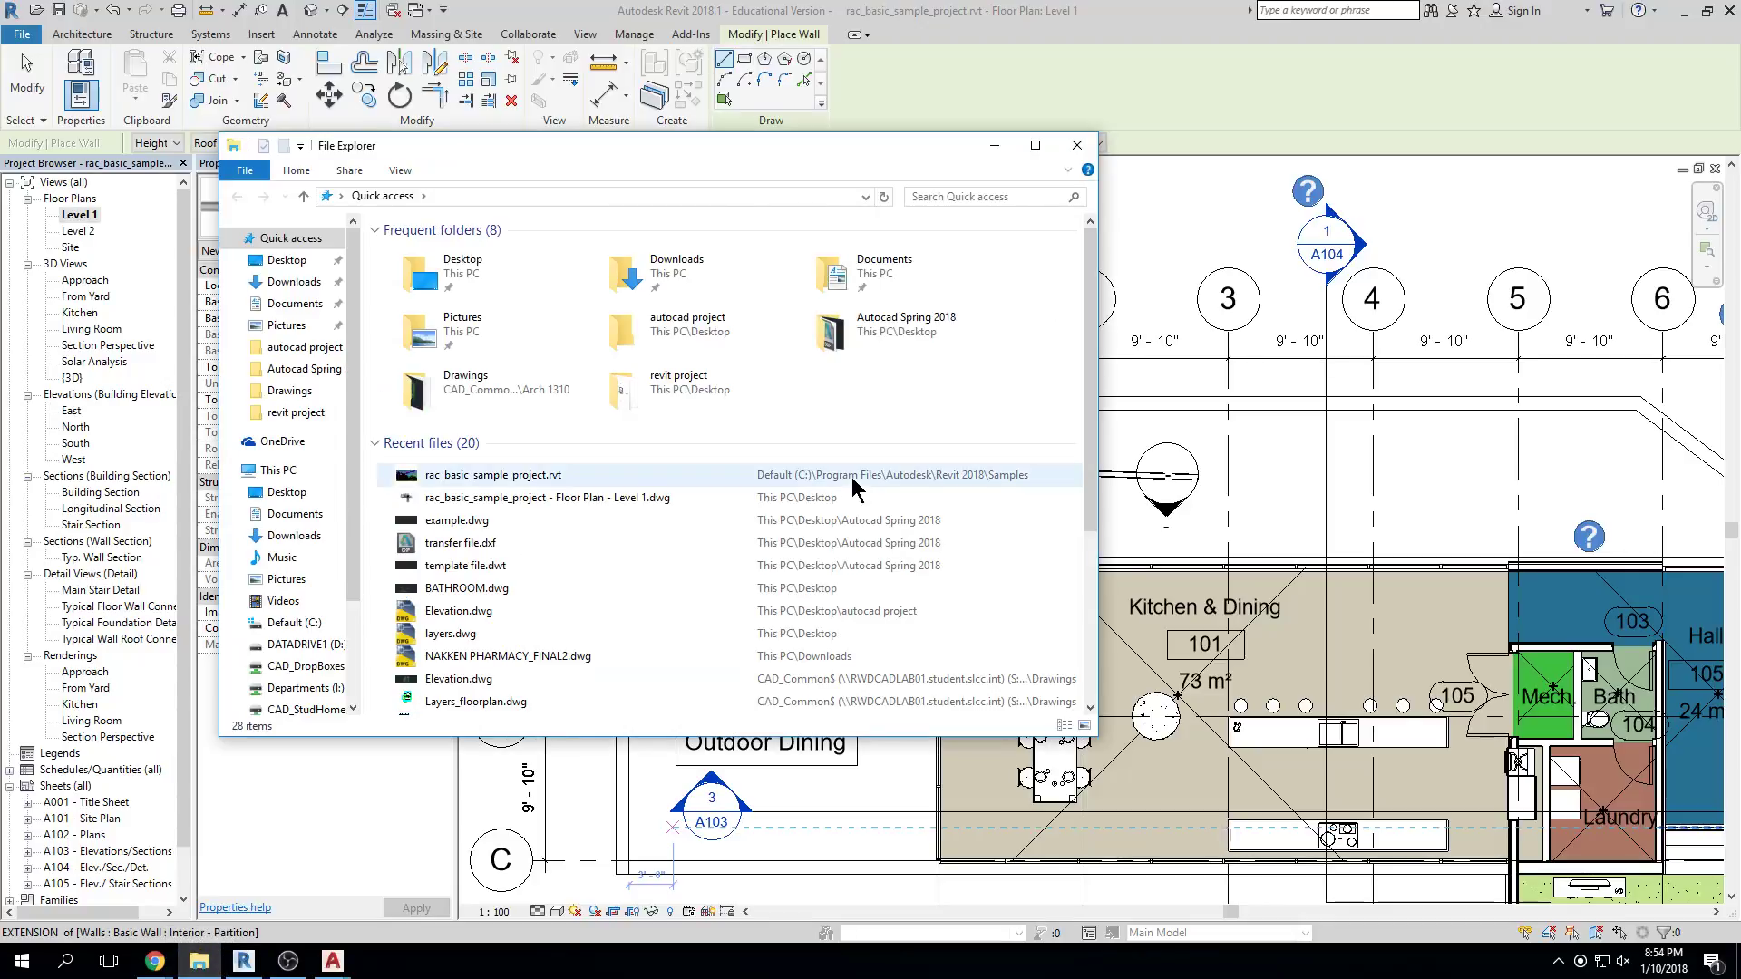
{"action": "left_click_drag", "start_coordinate": [810, 155], "coordinate": [1059, 171]}
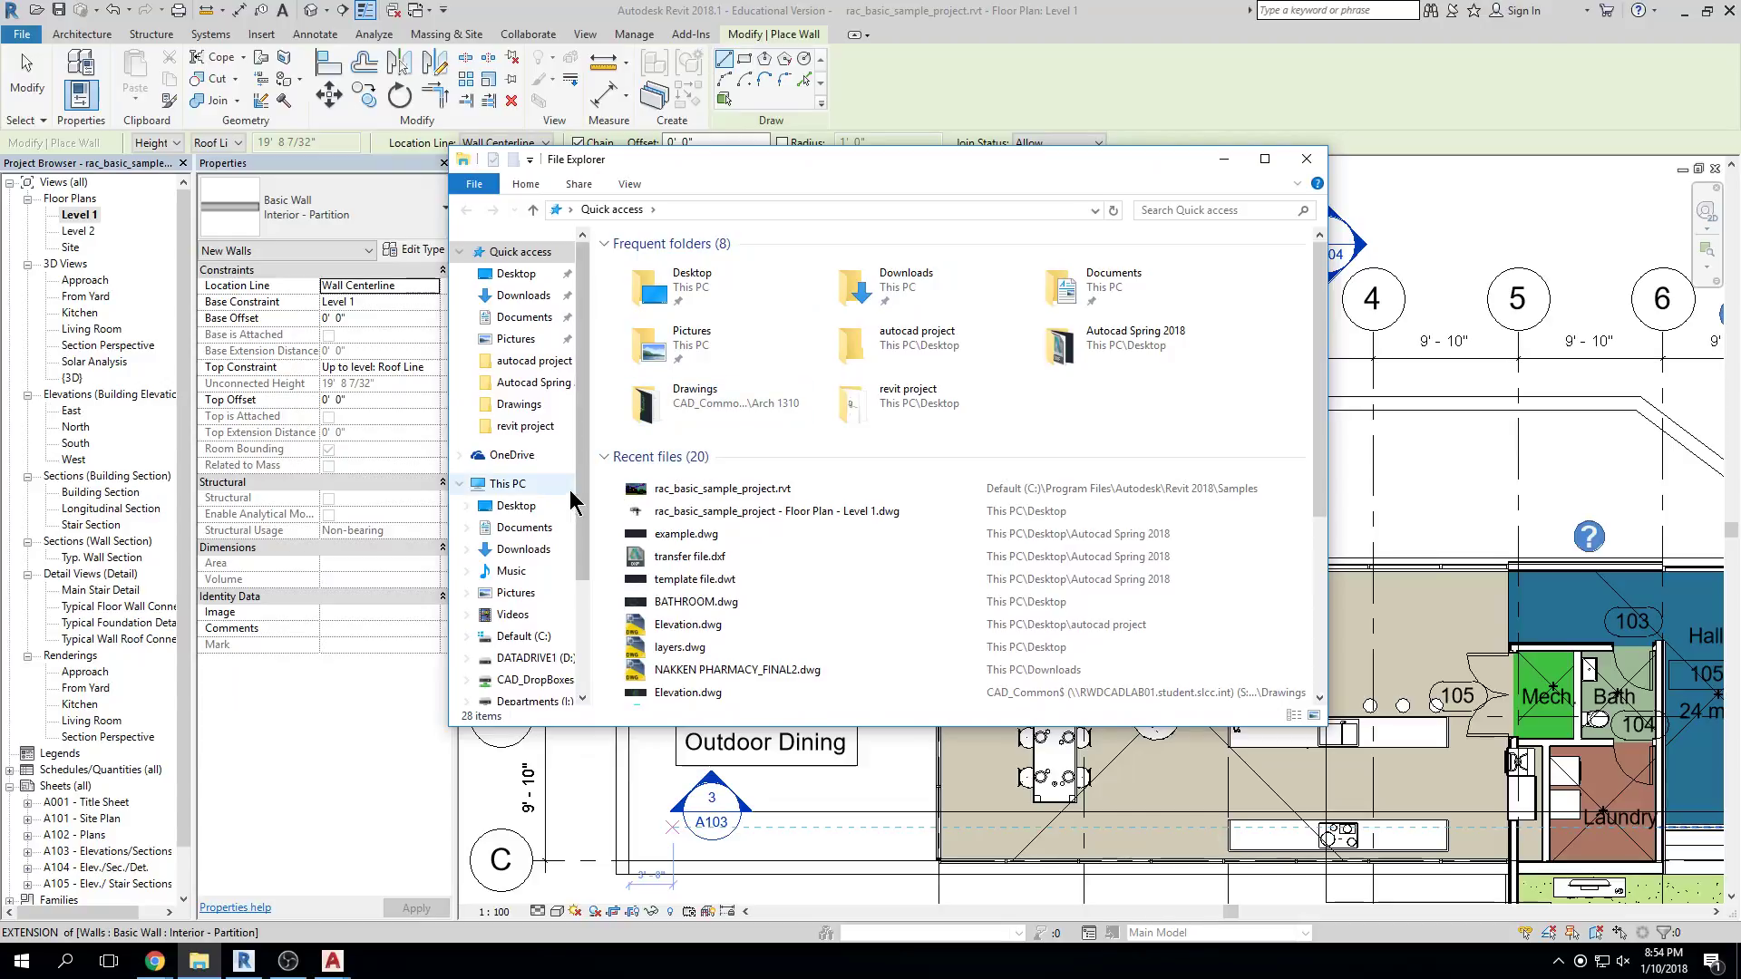
{"action": "left_click", "coordinate": [527, 489]}
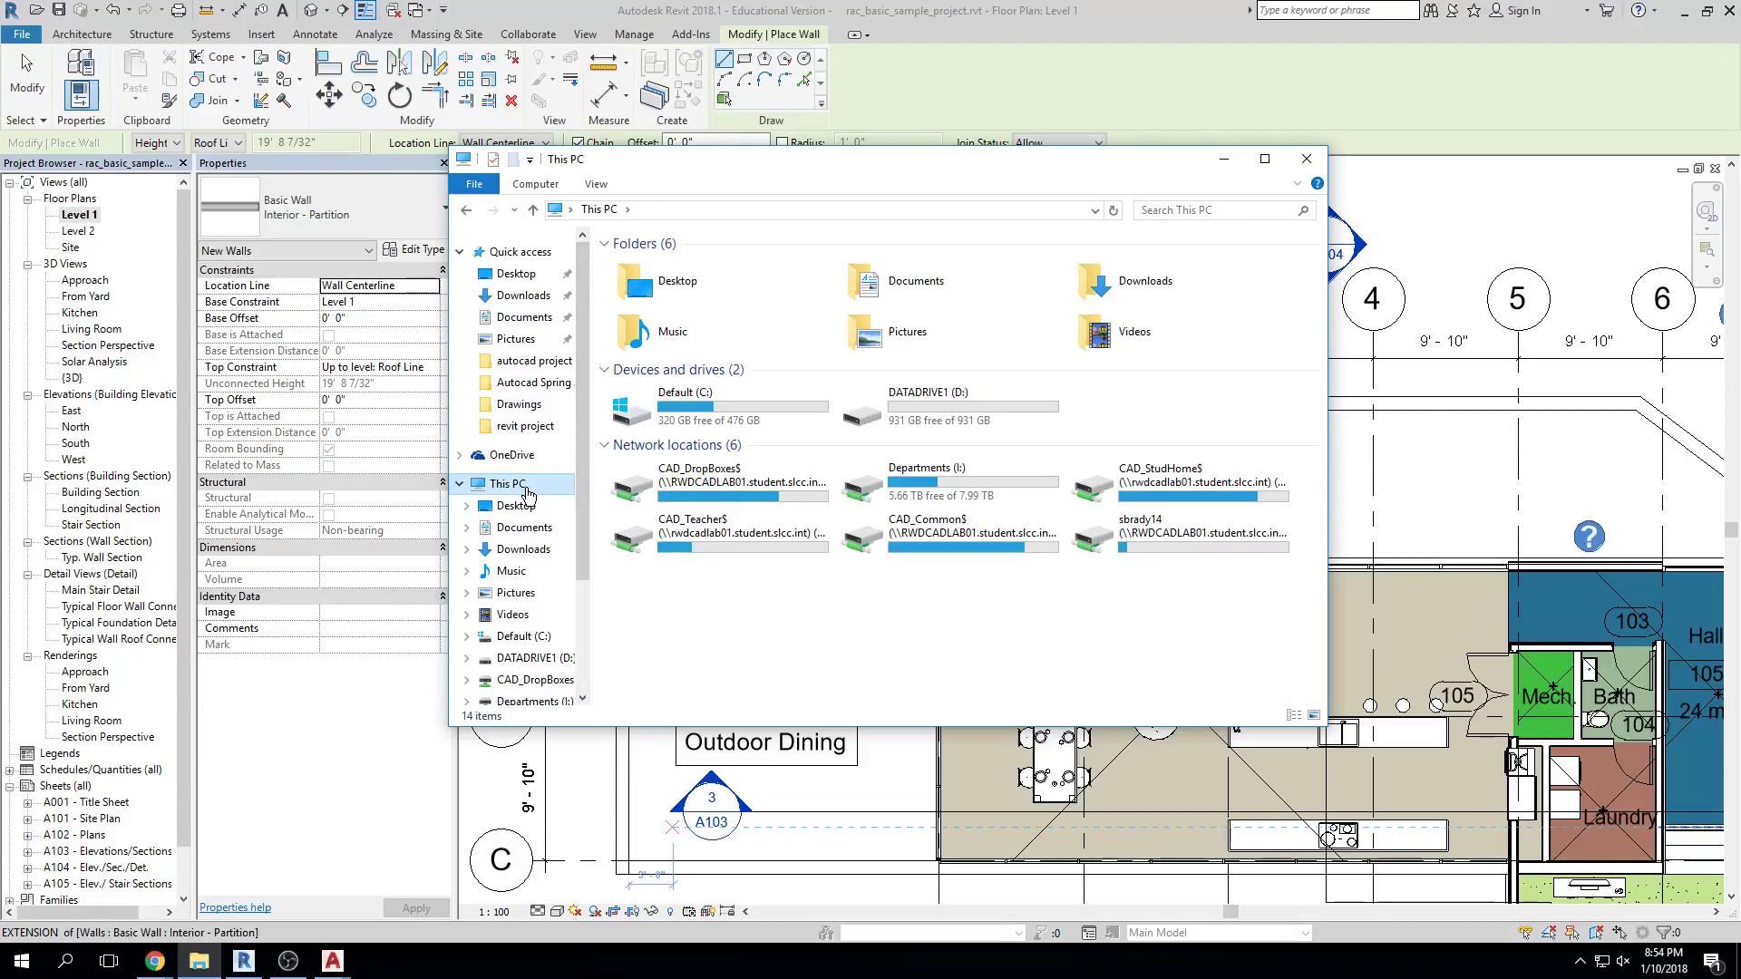
{"action": "double_click", "coordinate": [997, 544]}
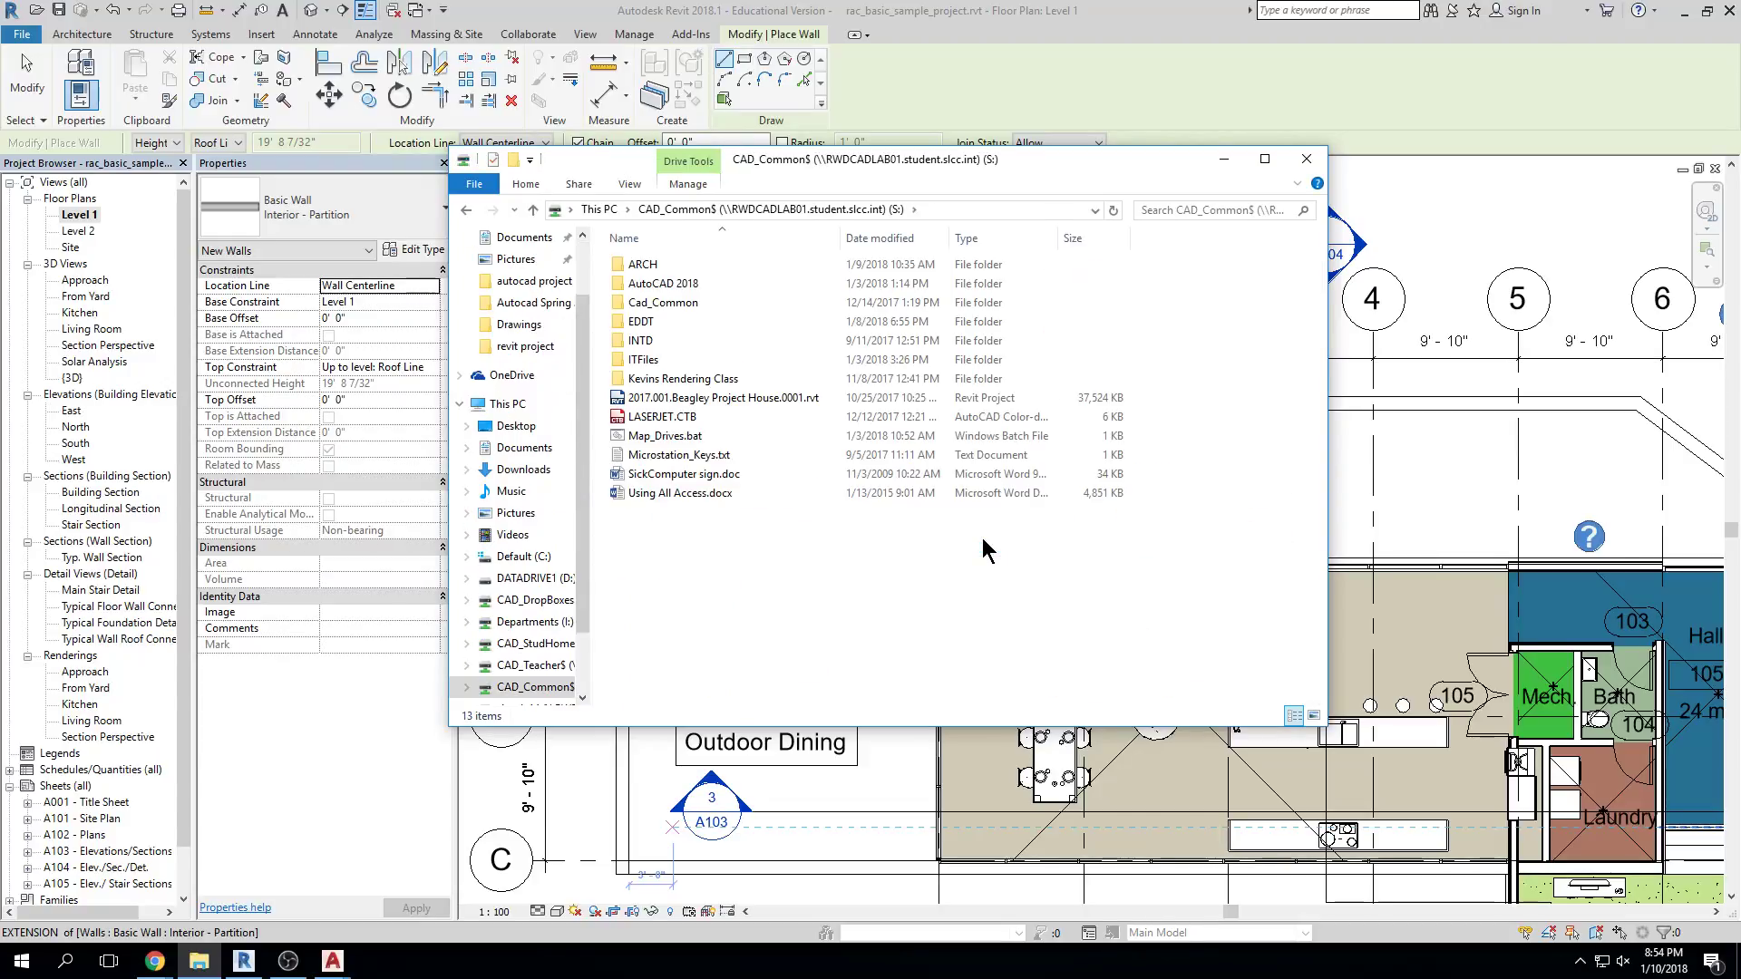
{"action": "left_click", "coordinate": [671, 263]}
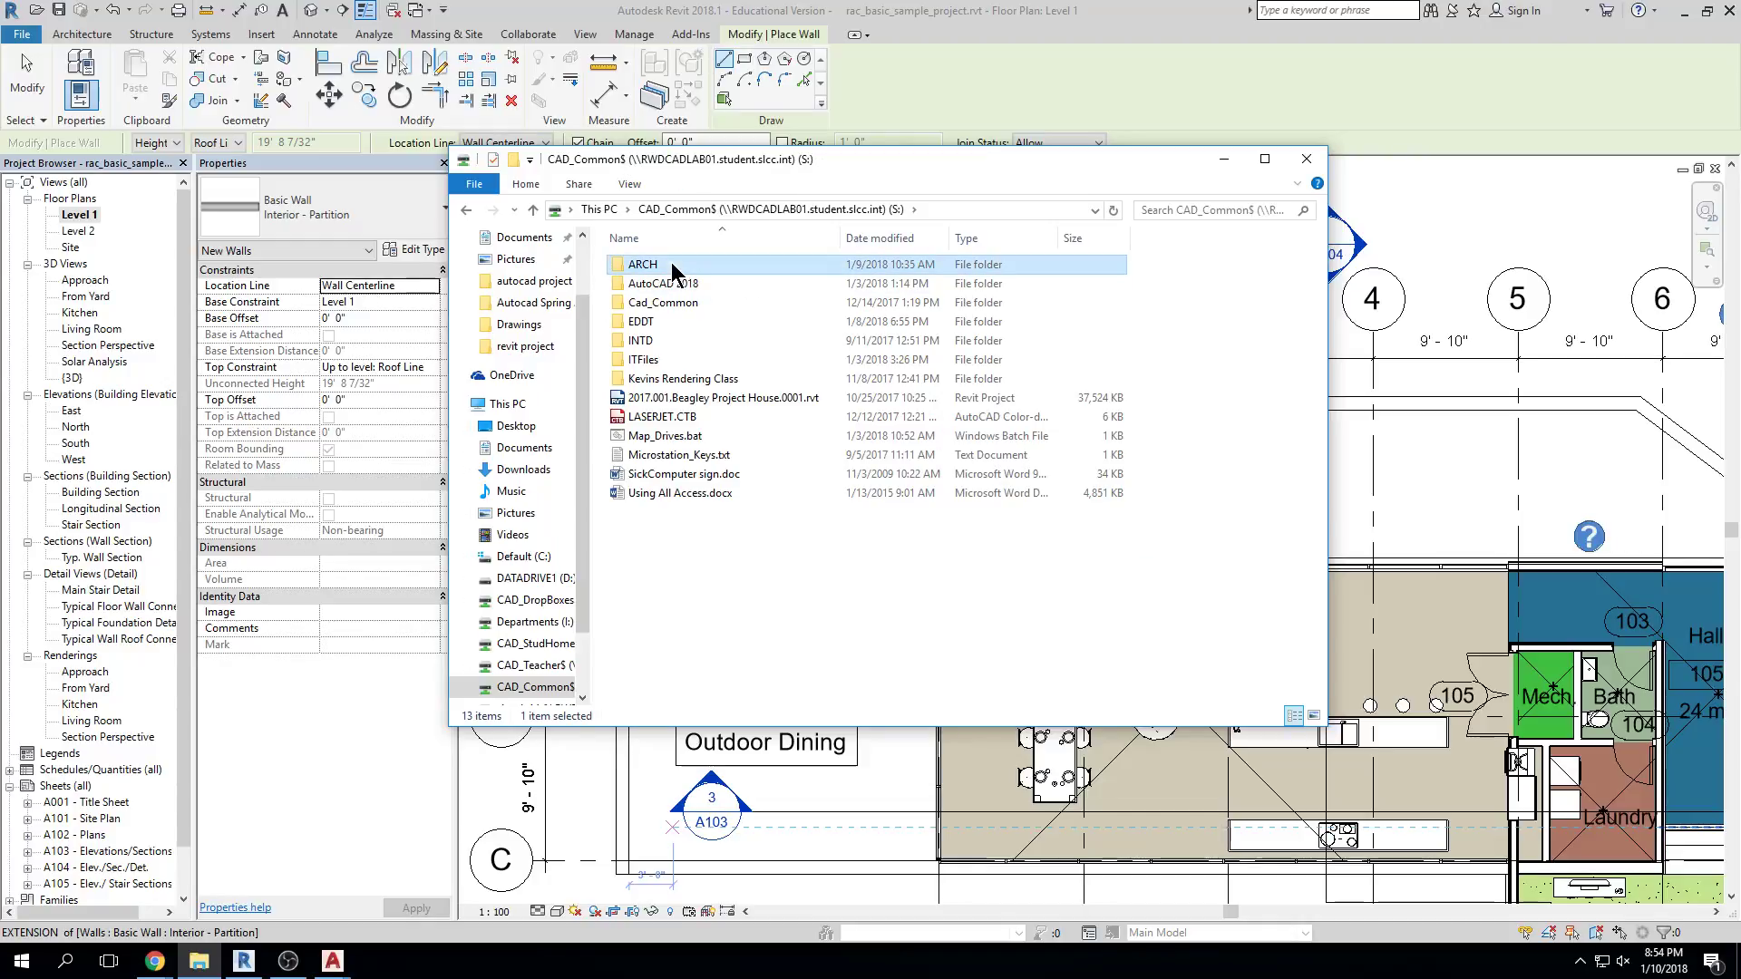
{"action": "double_click", "coordinate": [671, 263]}
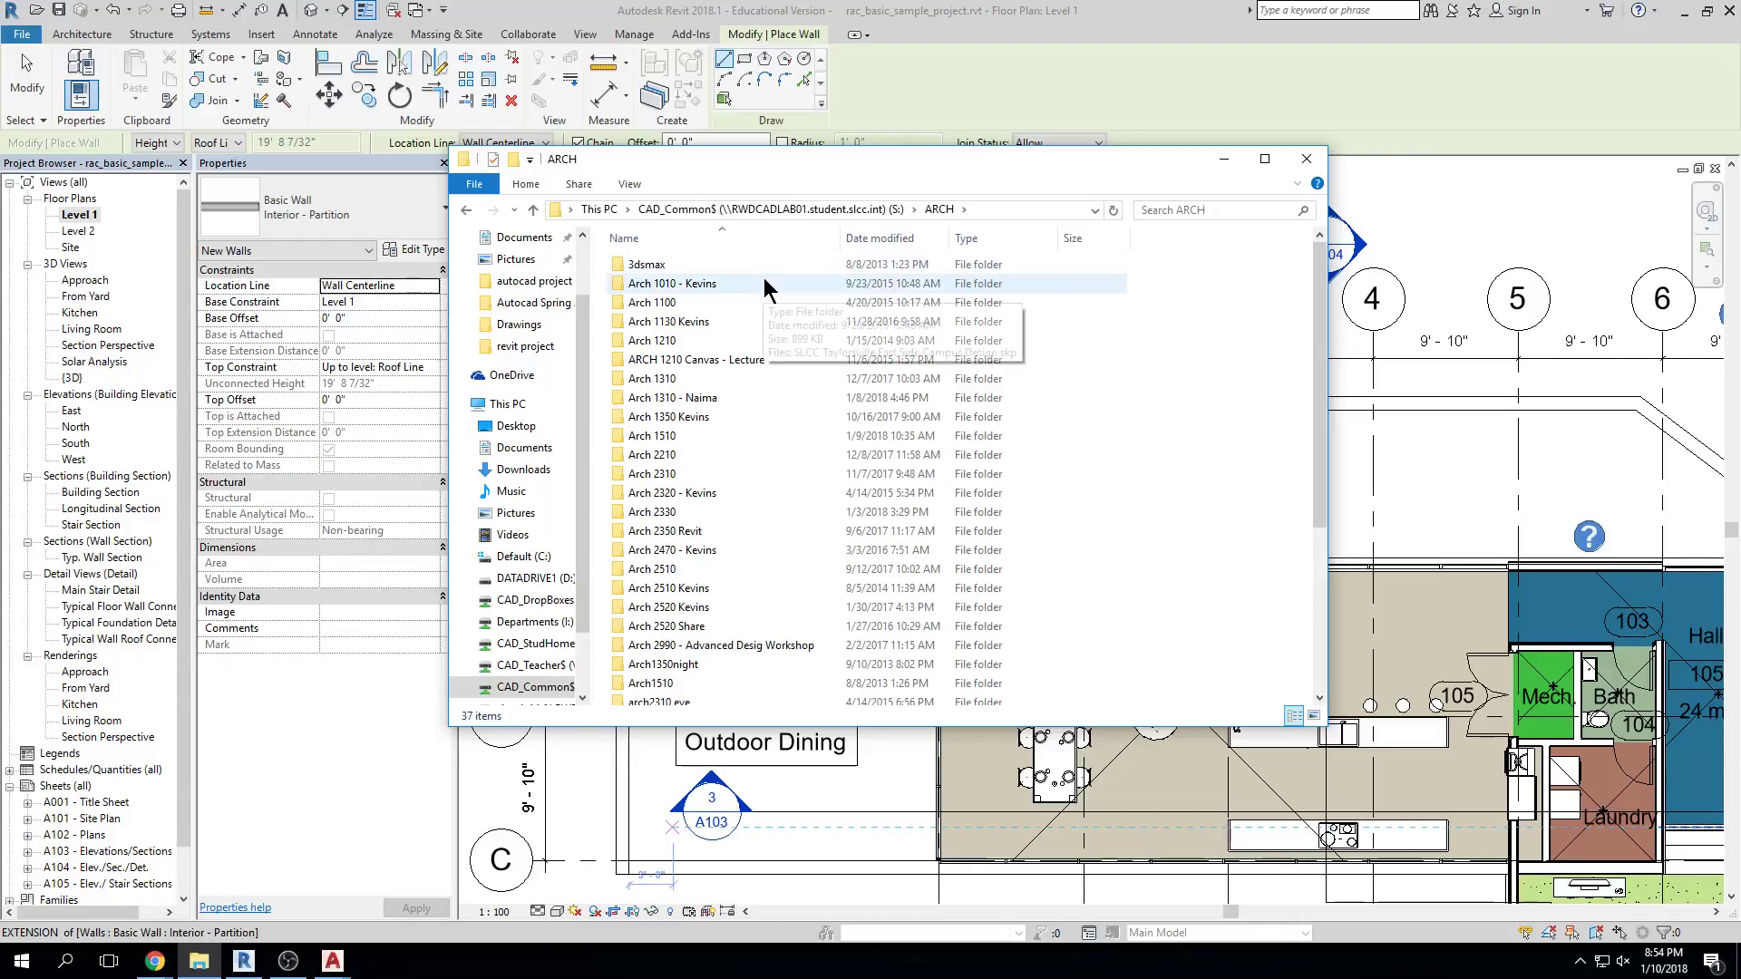
{"action": "double_click", "coordinate": [701, 532]}
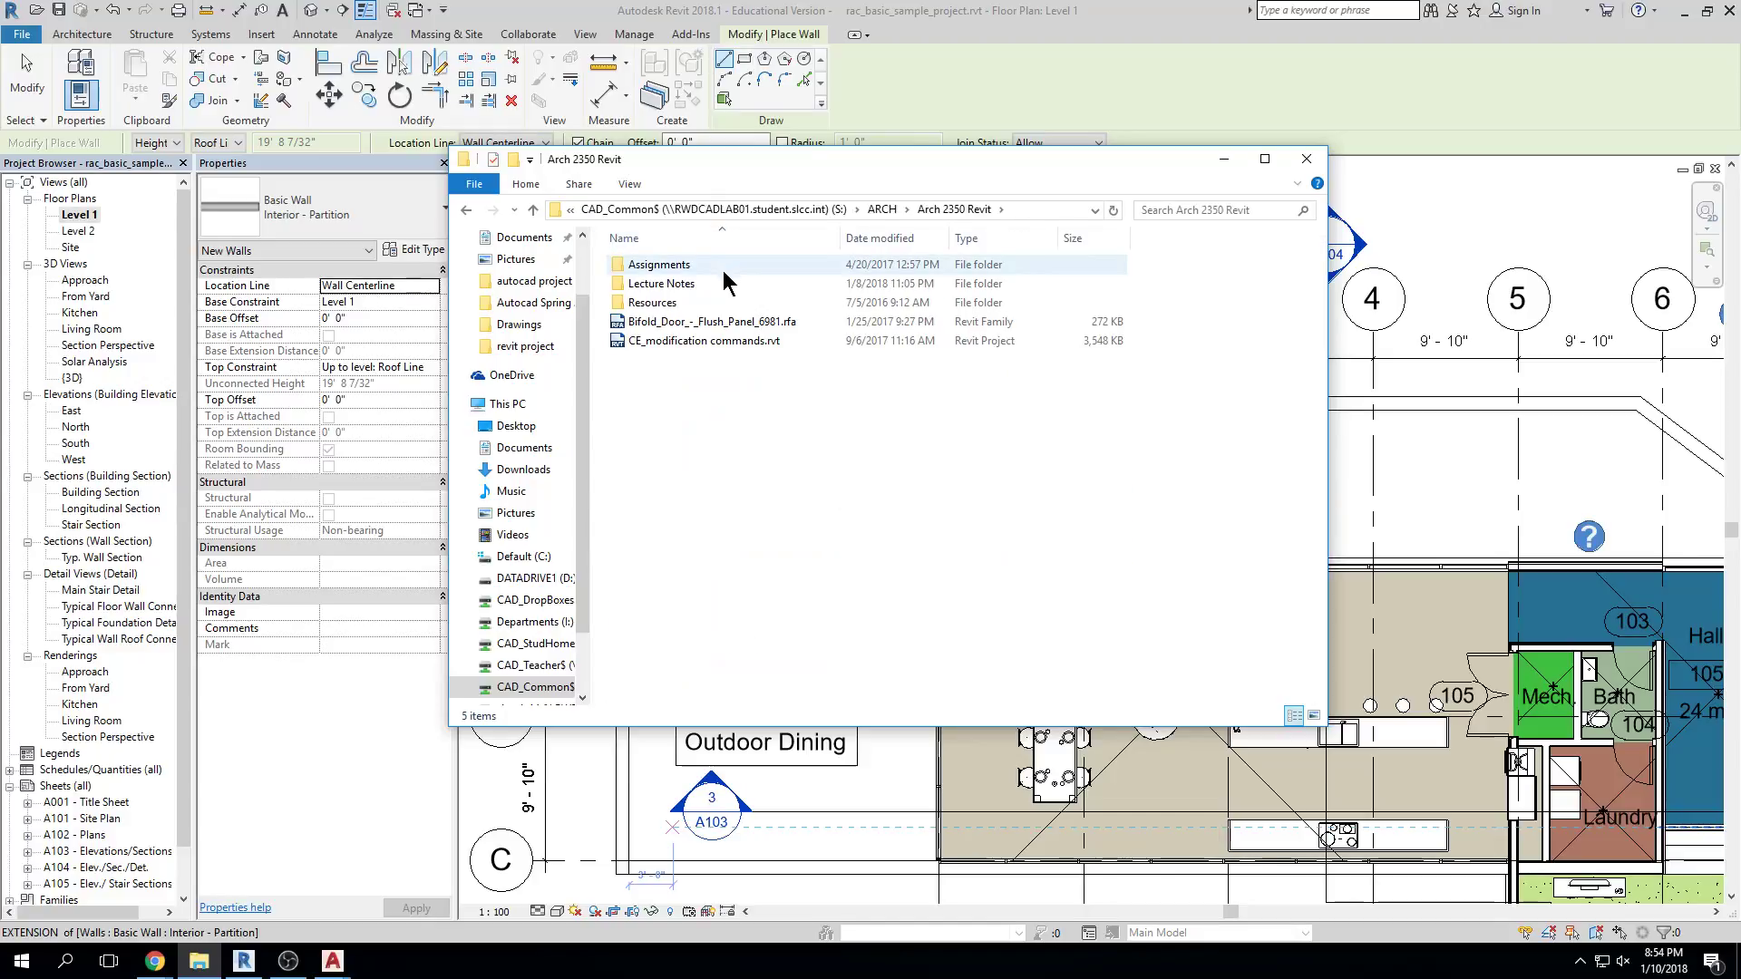
{"action": "double_click", "coordinate": [644, 305]}
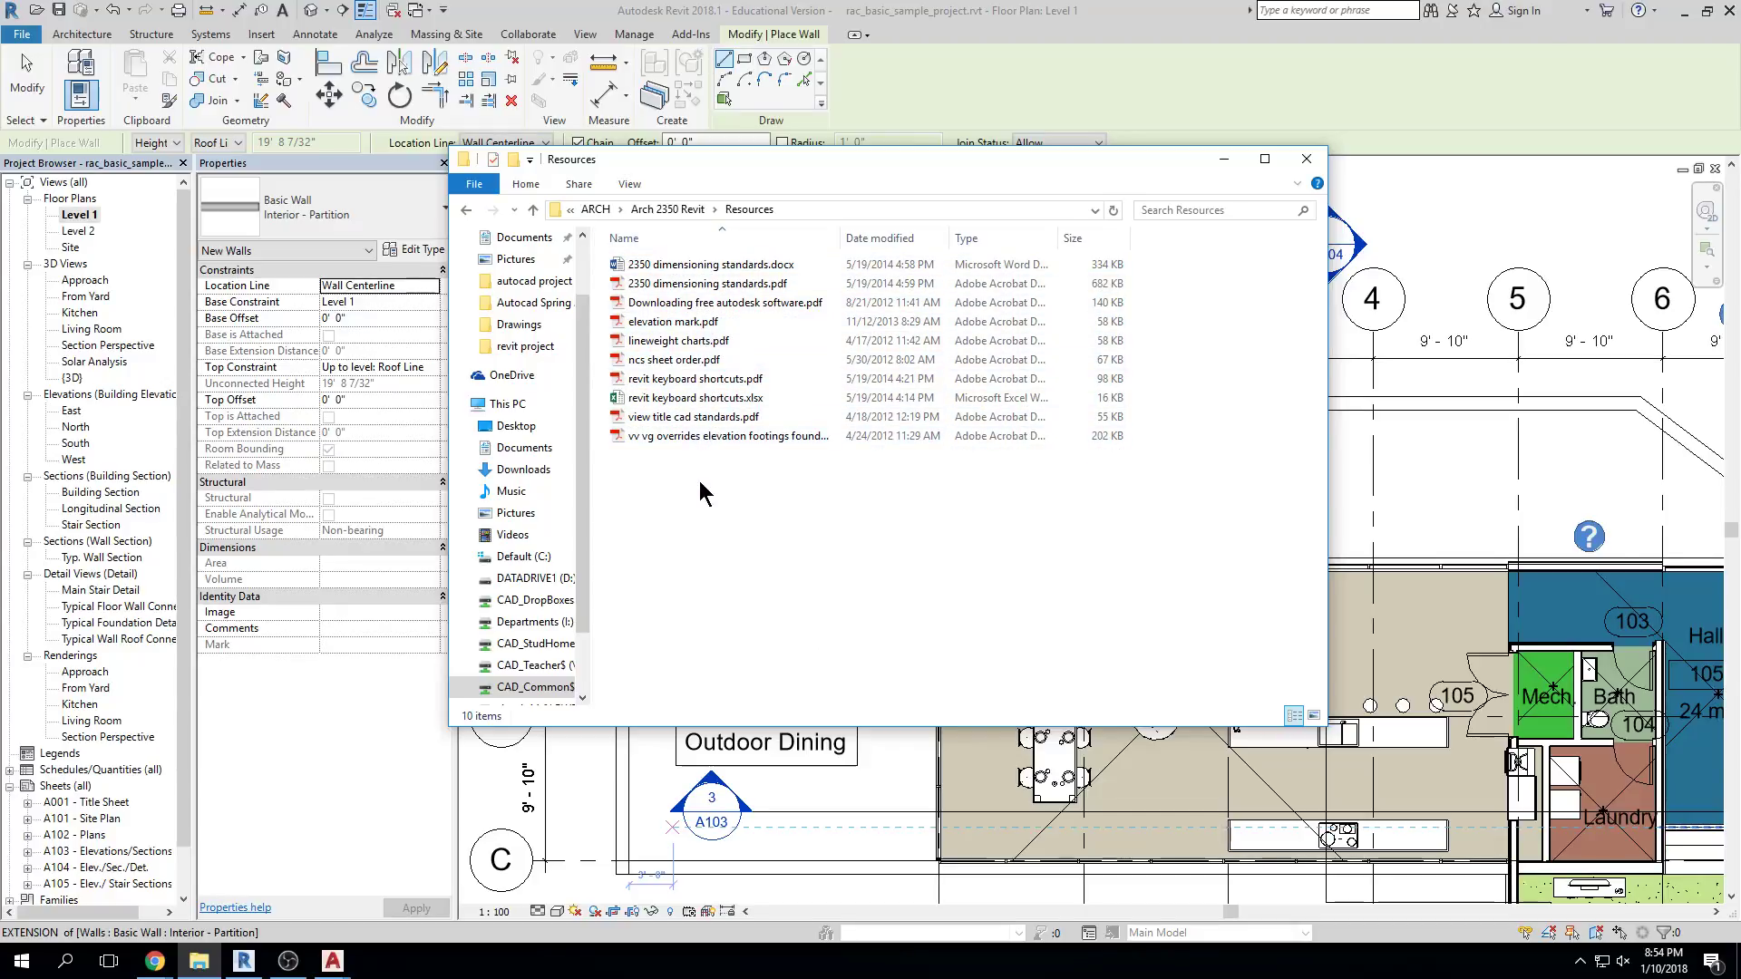
{"action": "left_click", "coordinate": [701, 385]}
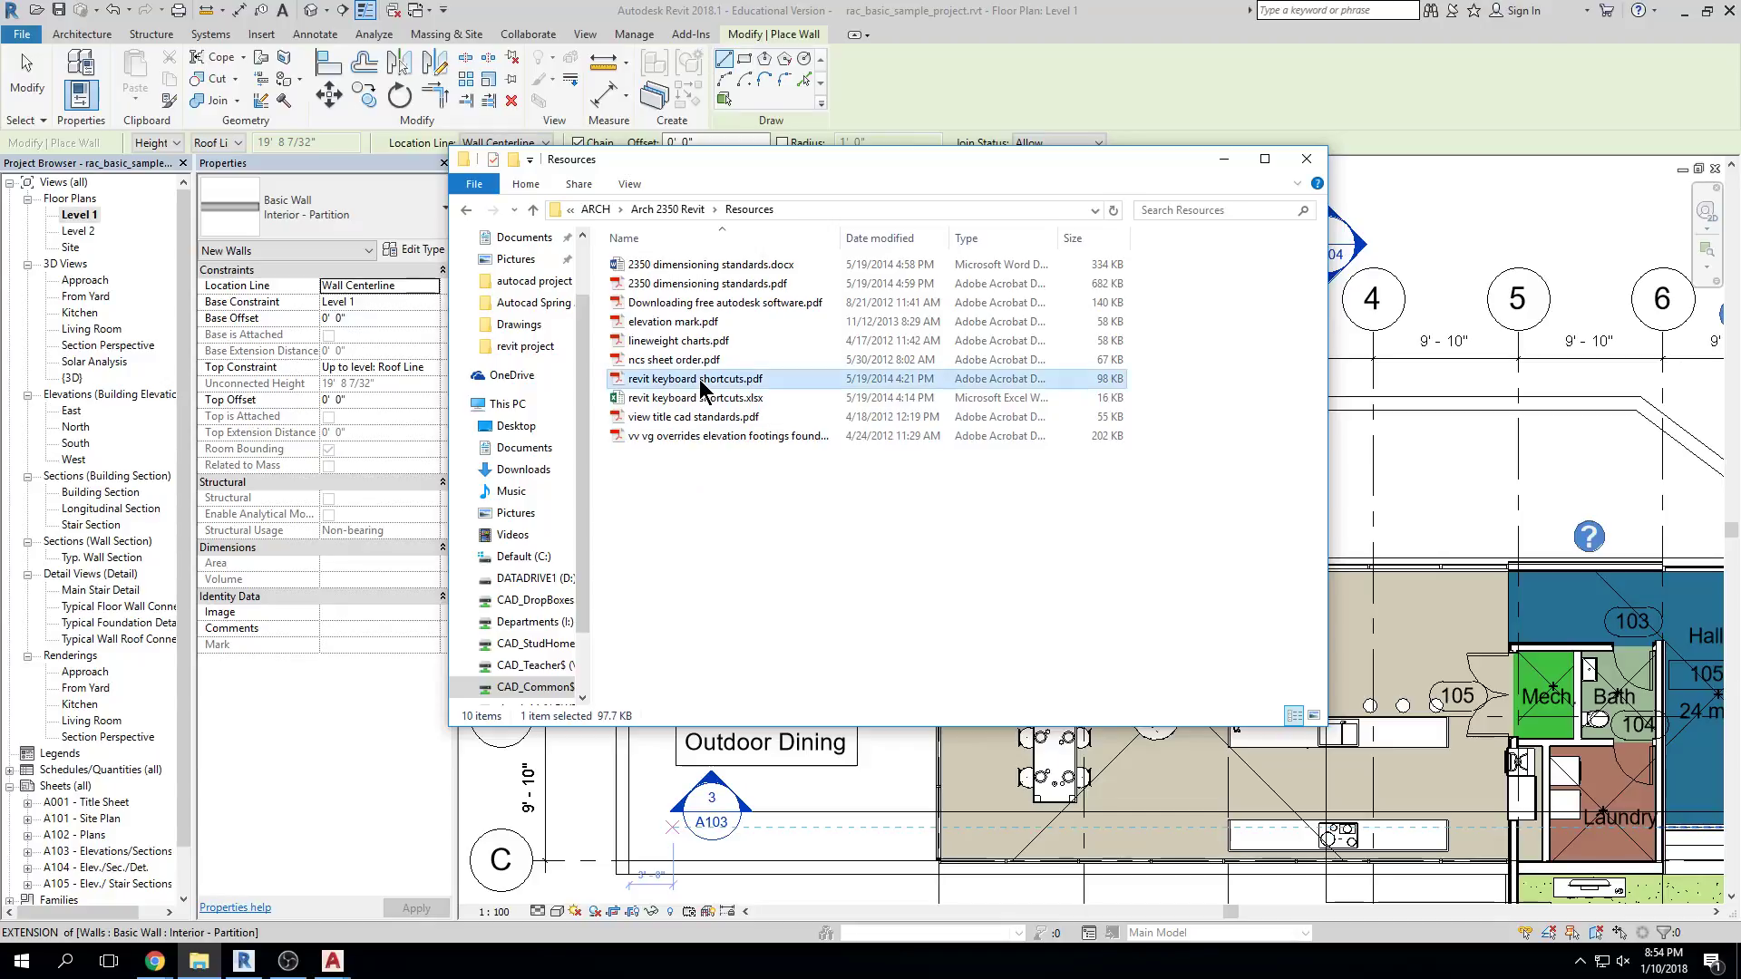
{"action": "double_click", "coordinate": [716, 392]}
{"action": "scroll", "coordinate": [909, 731], "scroll_direction": "down", "scroll_amount": 10}
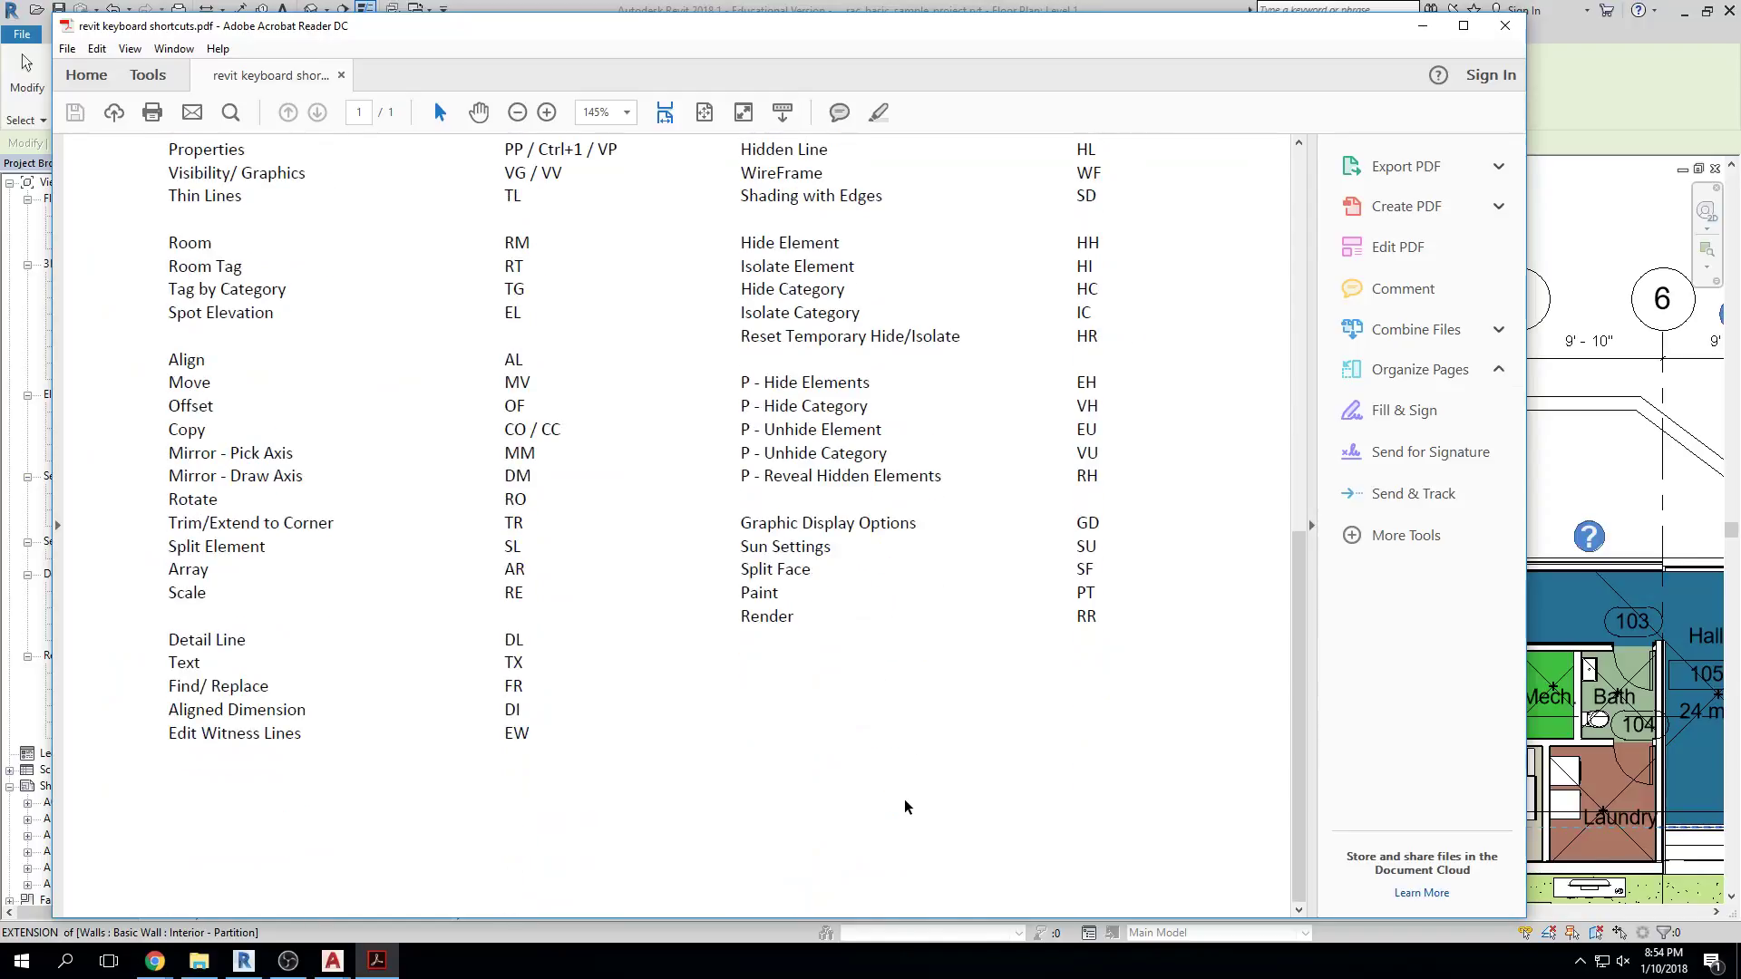
Scroll back to the top of the shortcuts PDF and close Acrobat Reader
{"action": "scroll", "coordinate": [903, 796], "scroll_direction": "up", "scroll_amount": 10}
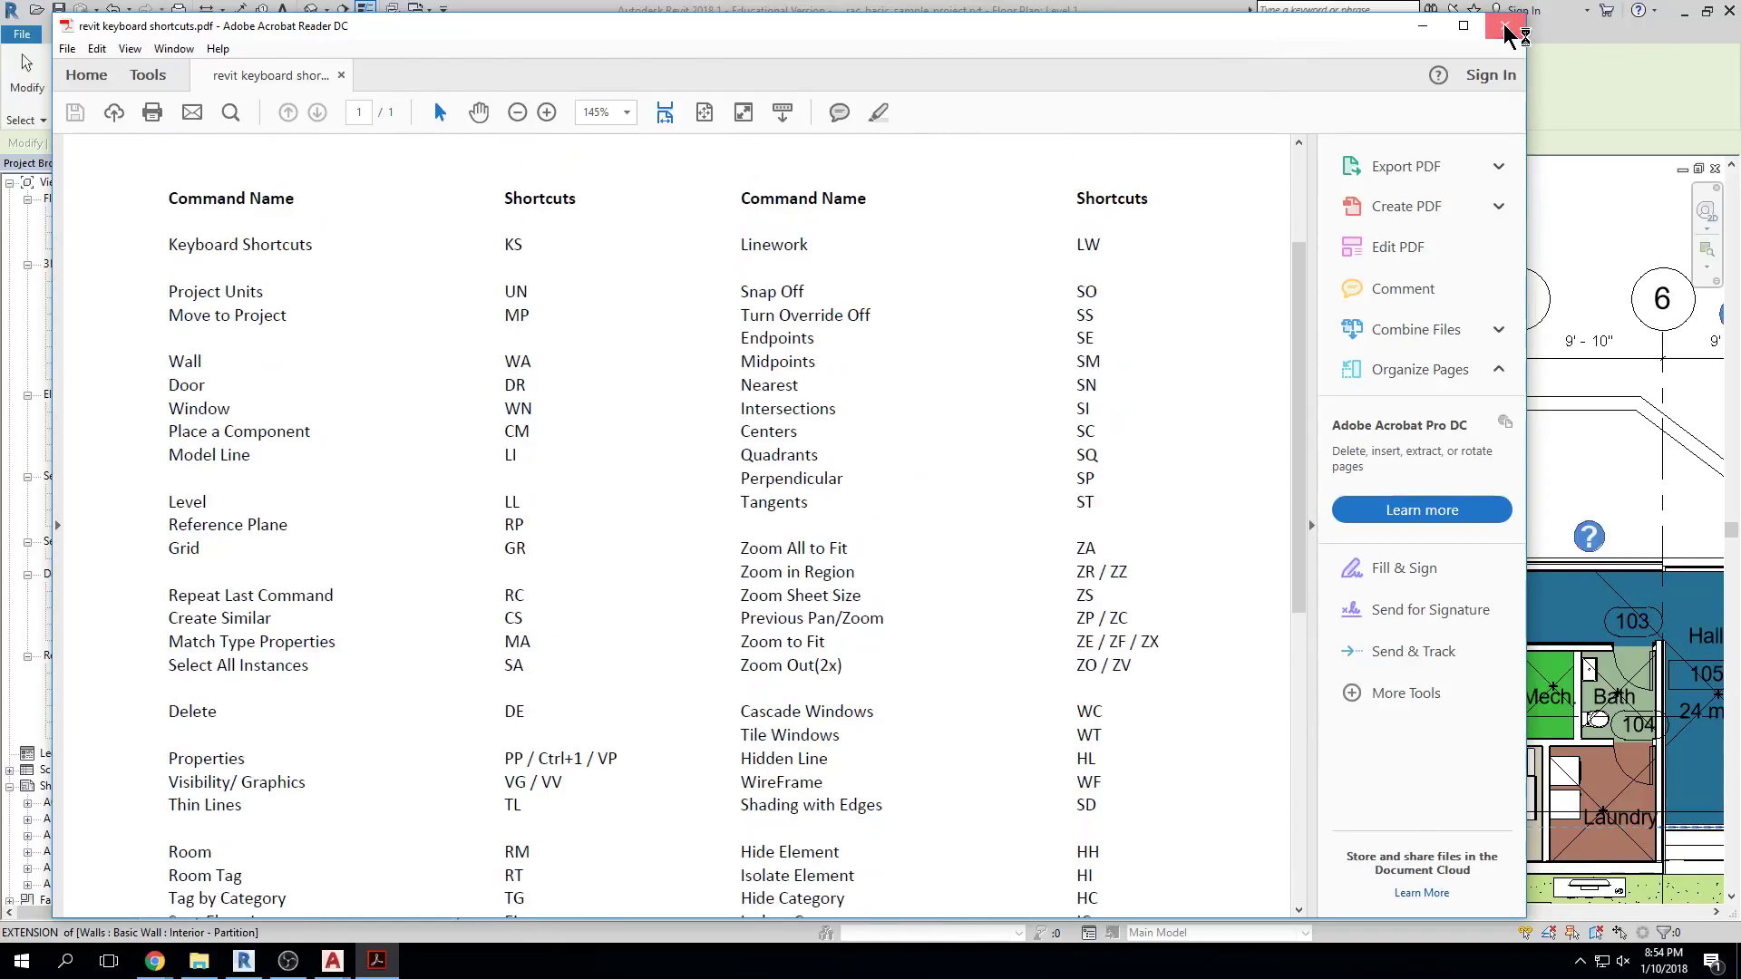
{"action": "left_click", "coordinate": [1505, 25]}
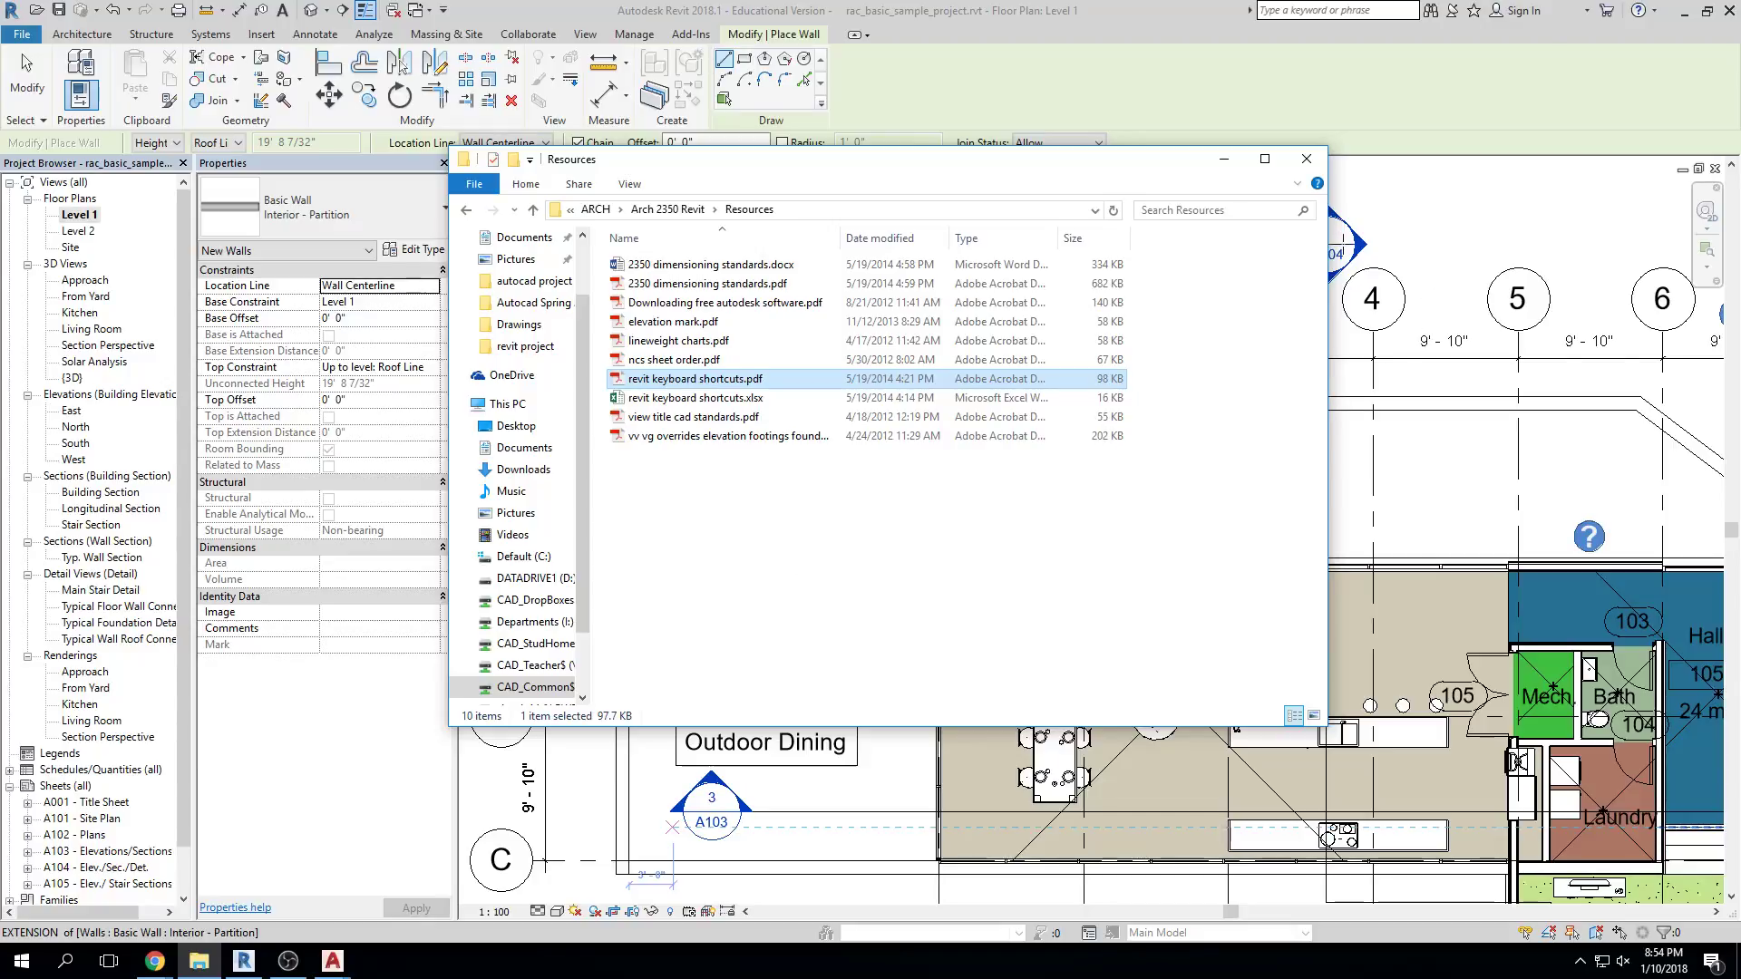
Minimize File Explorer, cancel wall placement, and return to the Architecture tab on Level 1
{"action": "left_click", "coordinate": [1224, 158]}
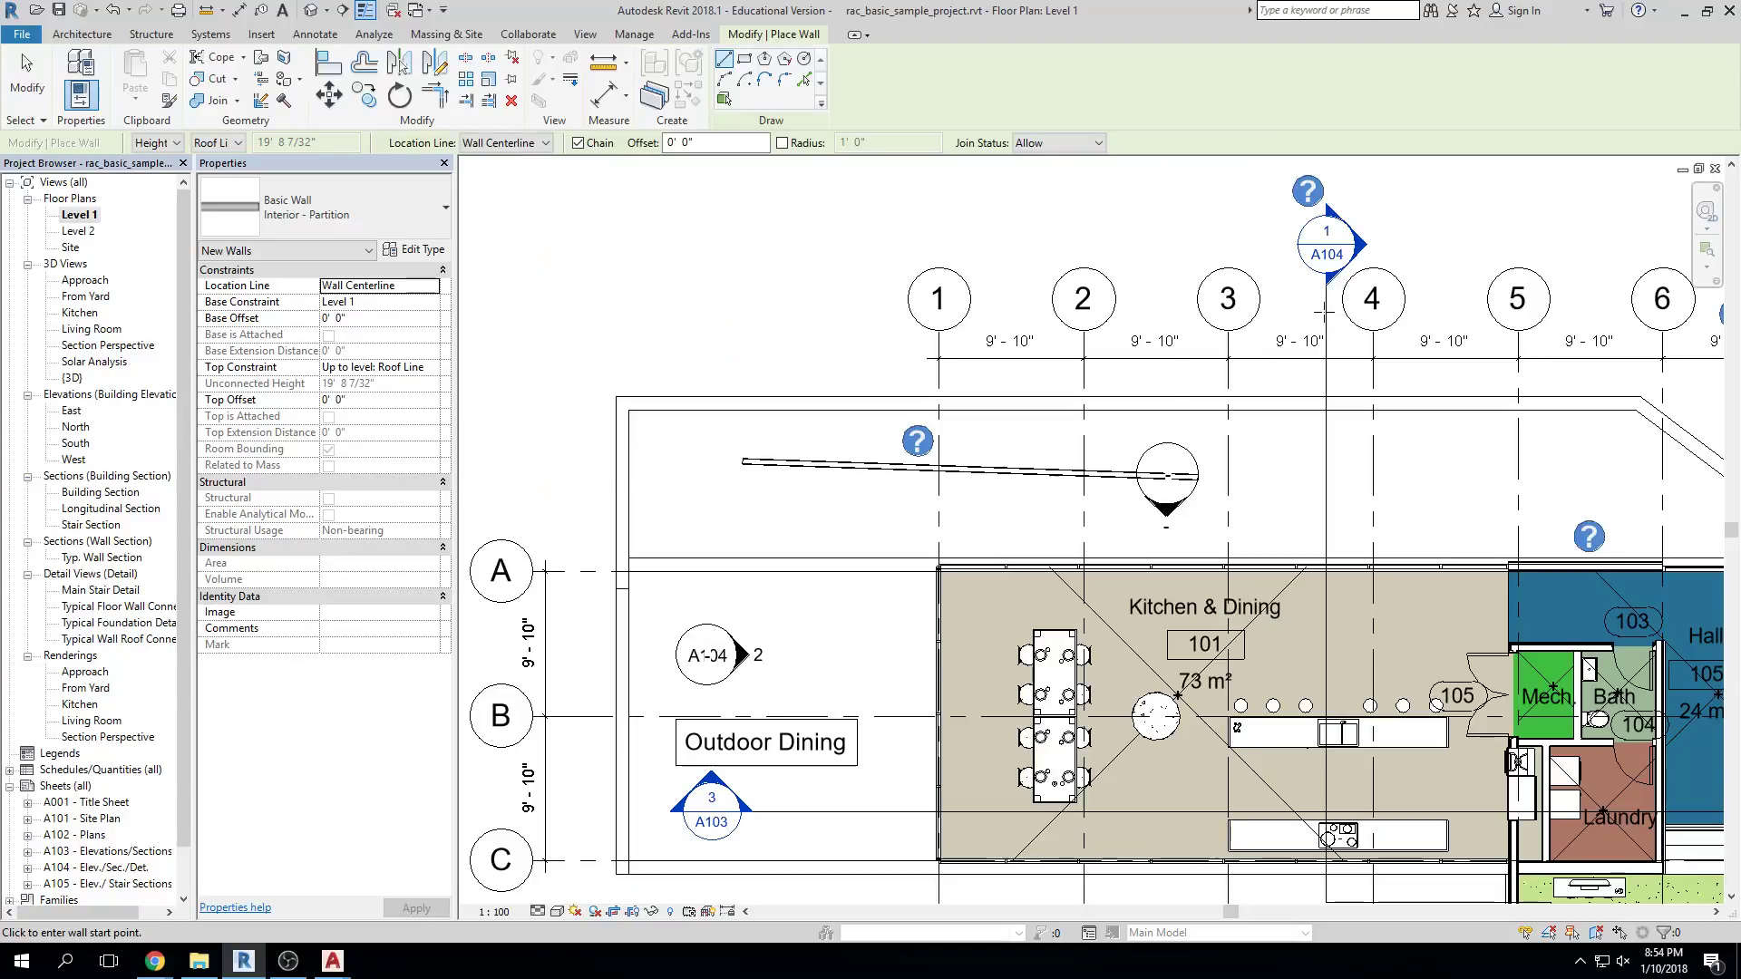
{"action": "key", "text": "Escape"}
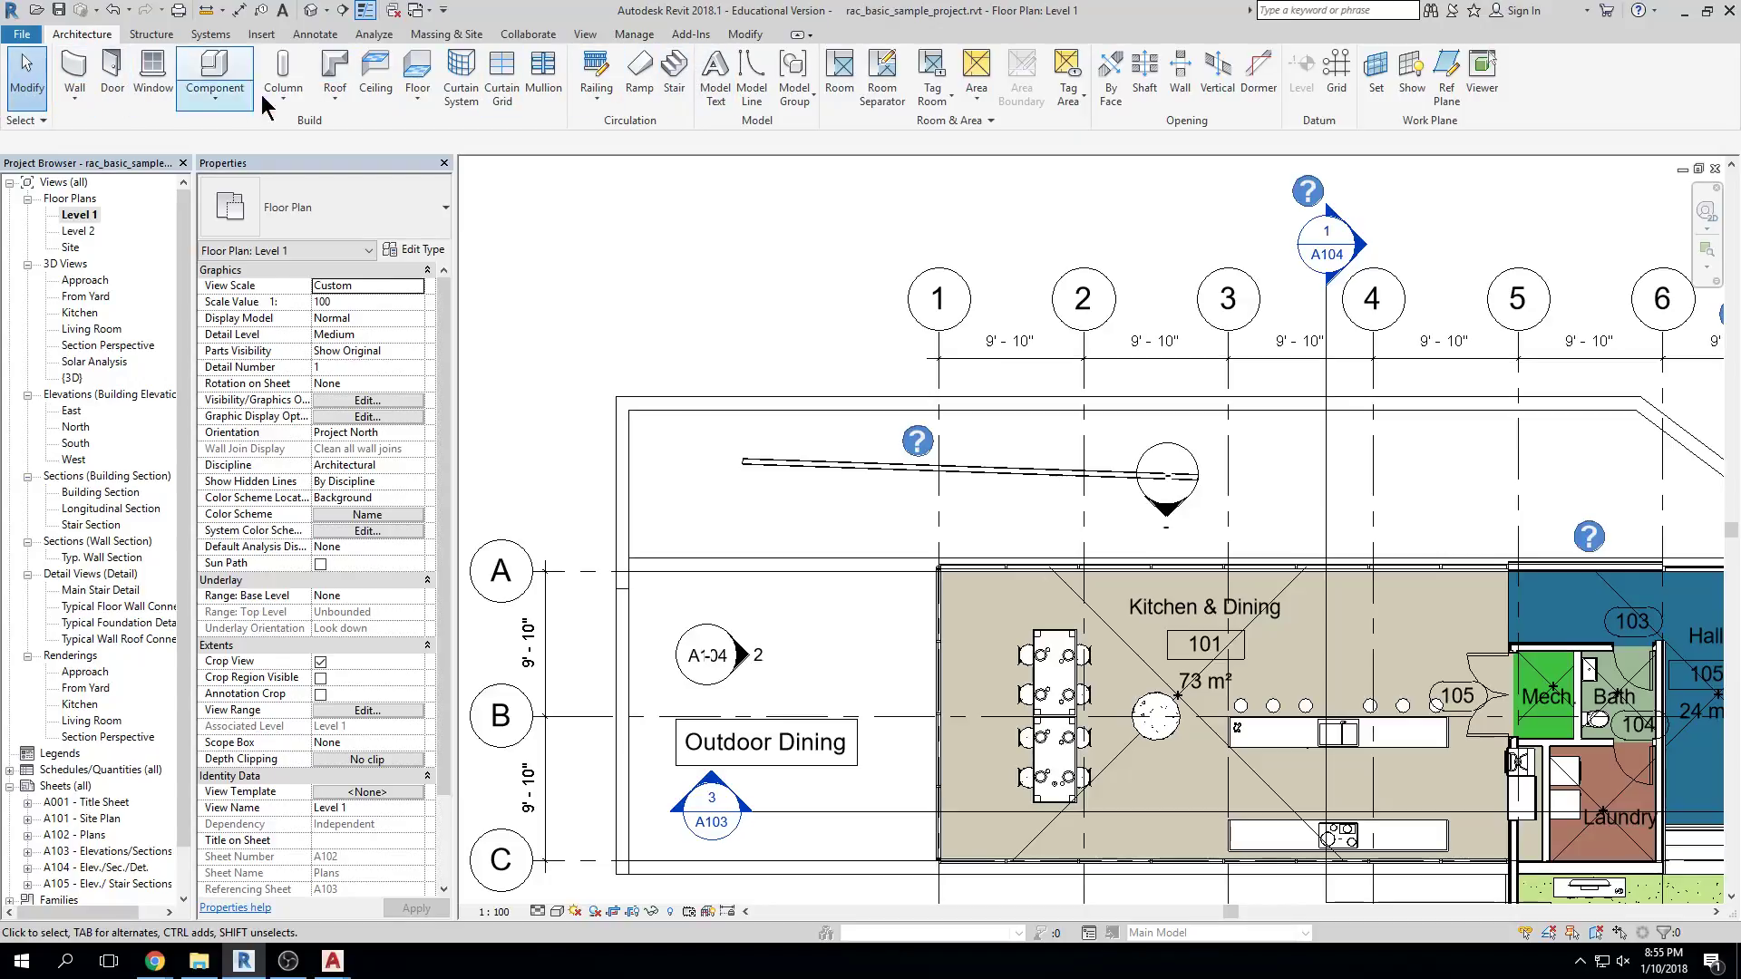
{"action": "left_click", "coordinate": [747, 37]}
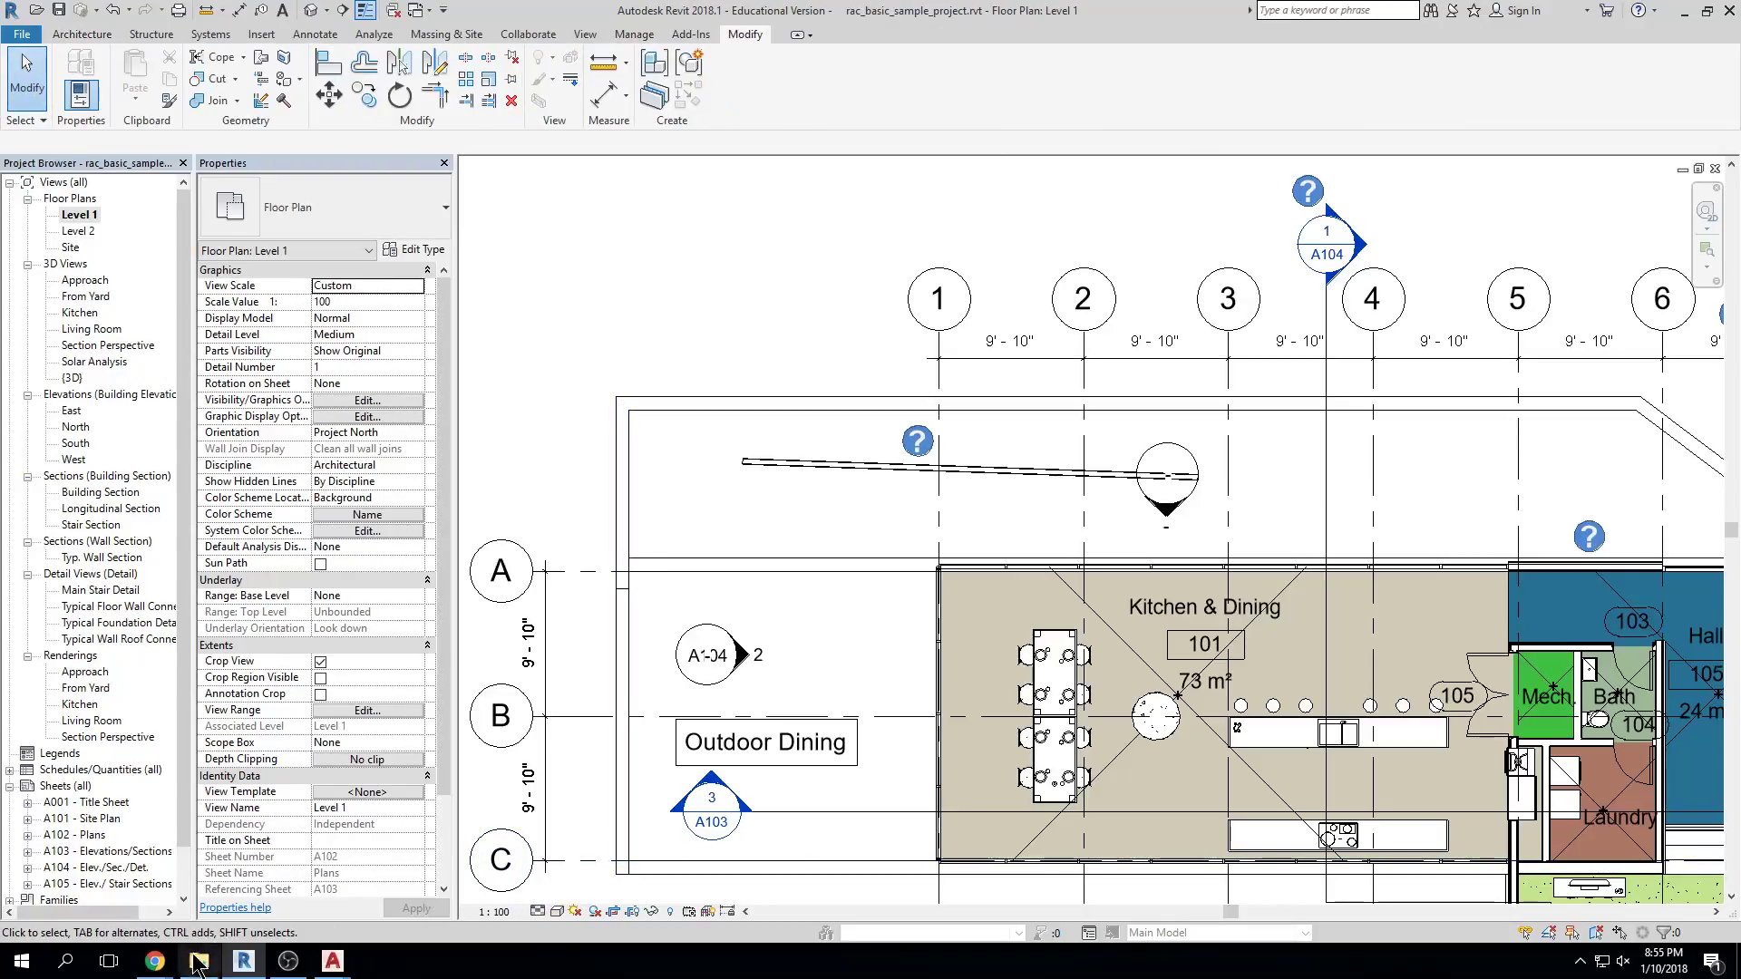
{"action": "left_click", "coordinate": [199, 961]}
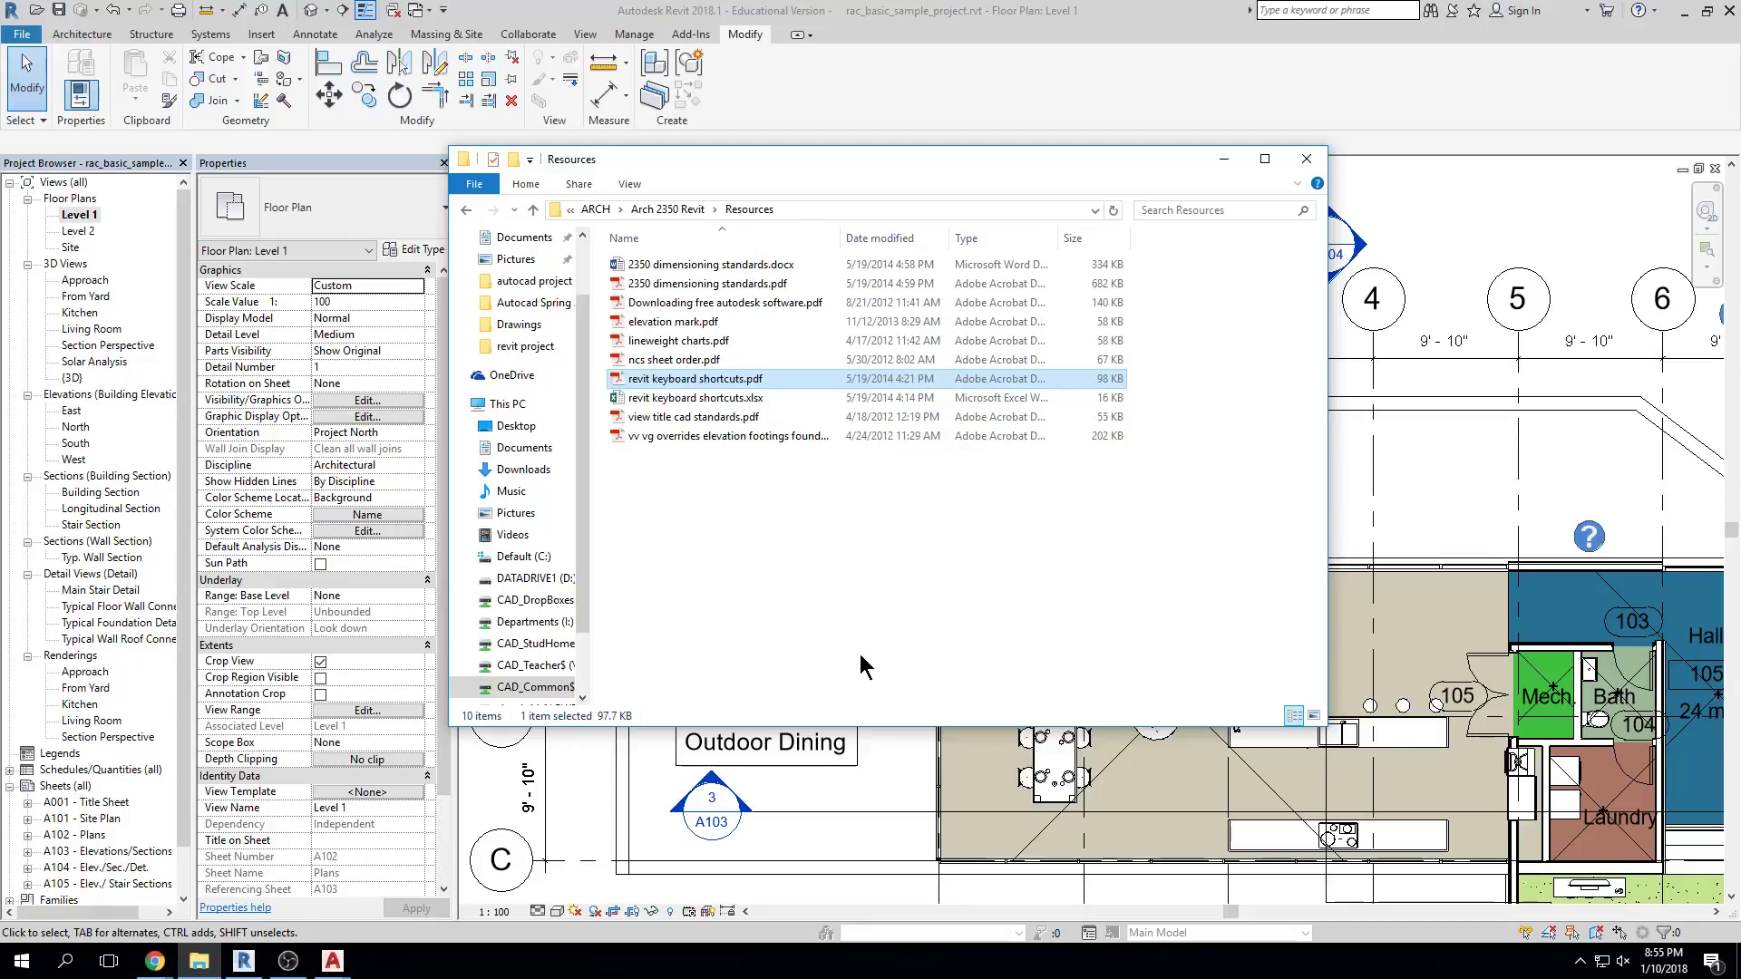
{"action": "left_click", "coordinate": [1225, 156]}
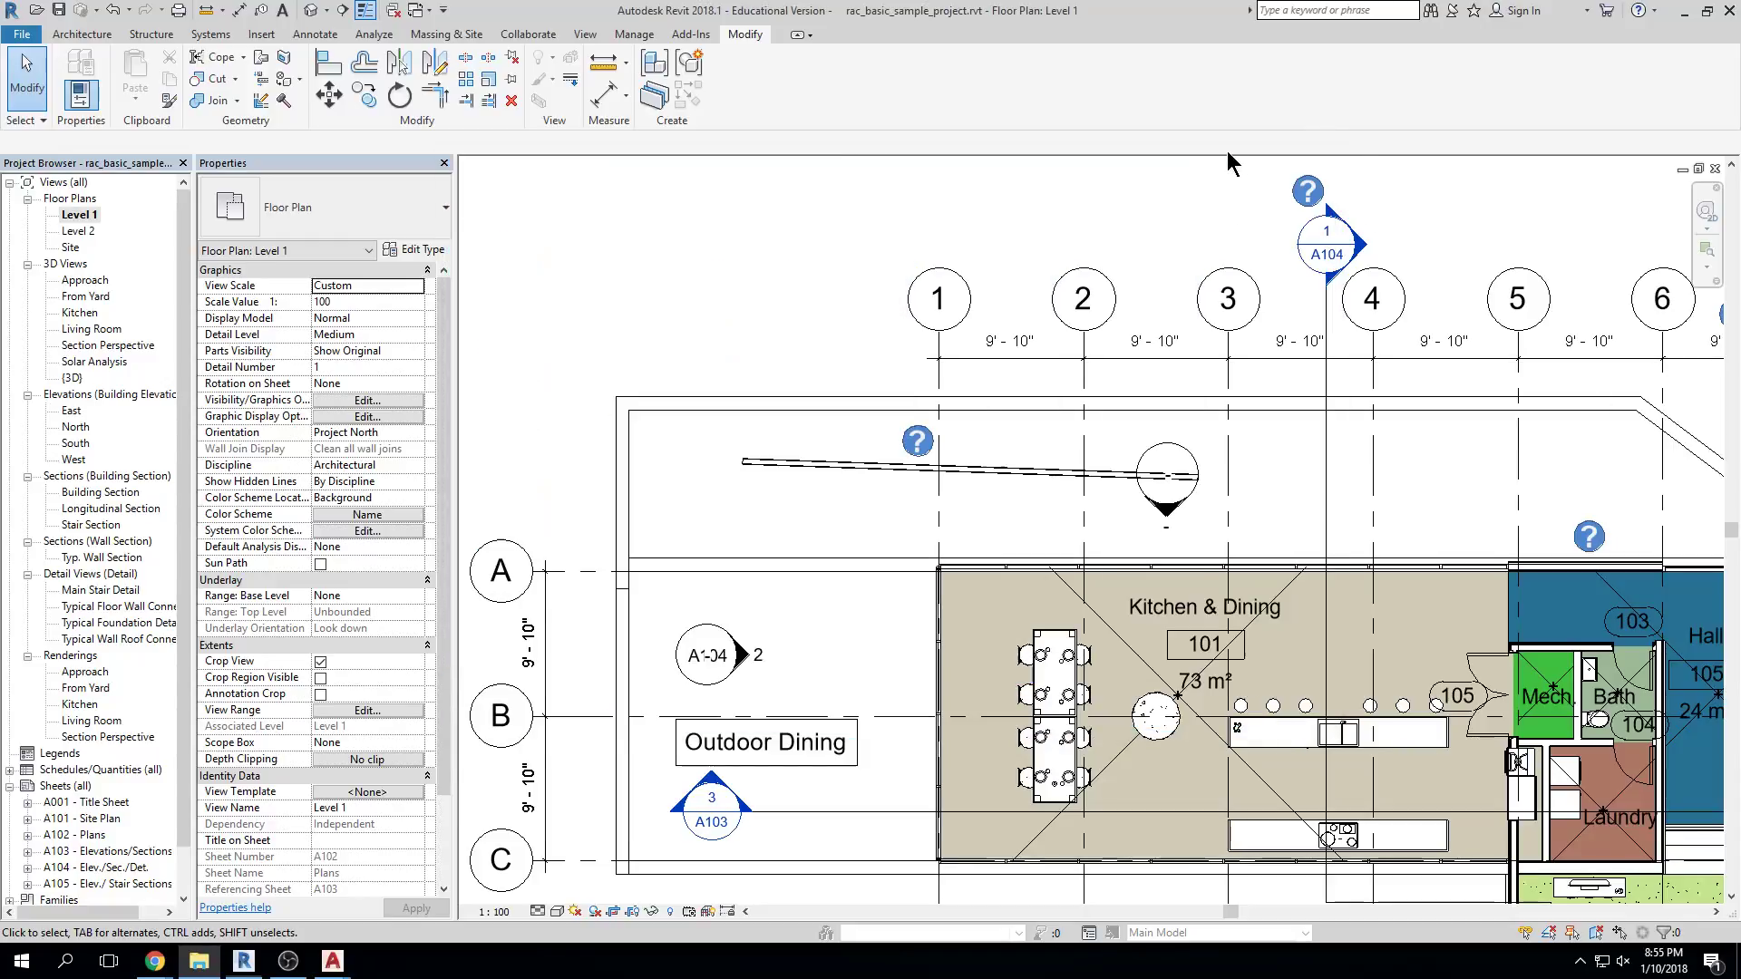
{"action": "left_click", "coordinate": [91, 37]}
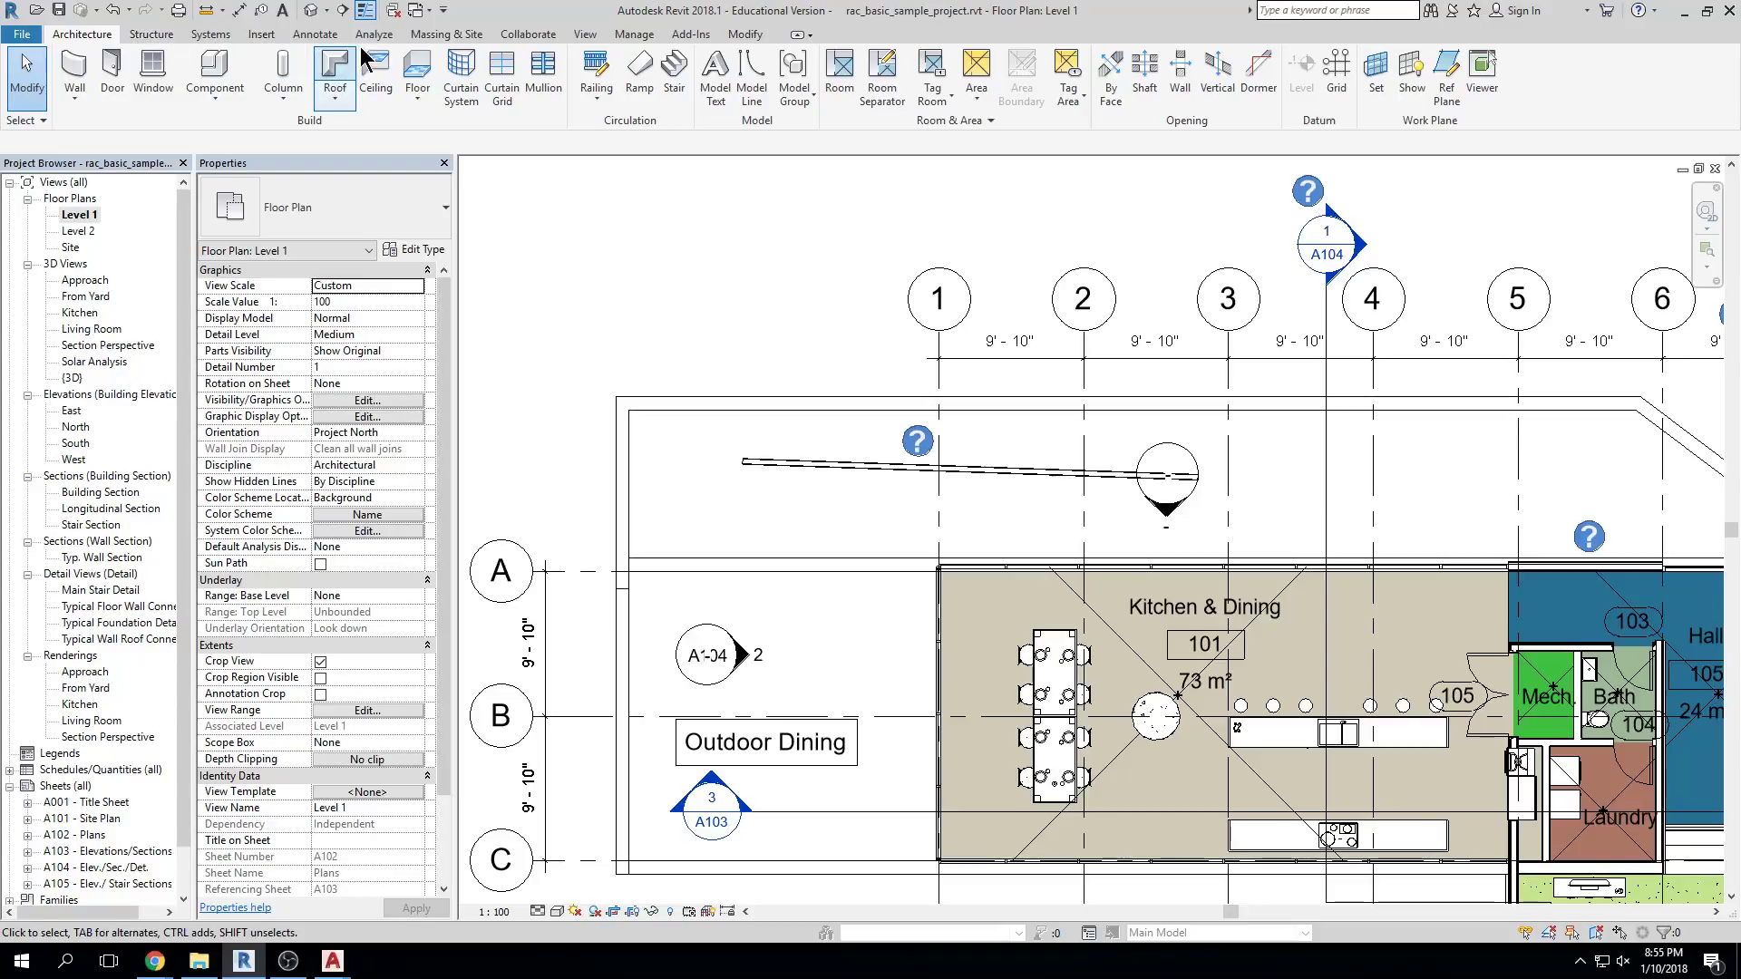
In Keyboard Shortcuts, assign WW to Wall: Architectural alongside WA and confirm with OK
{"action": "left_click", "coordinate": [563, 36]}
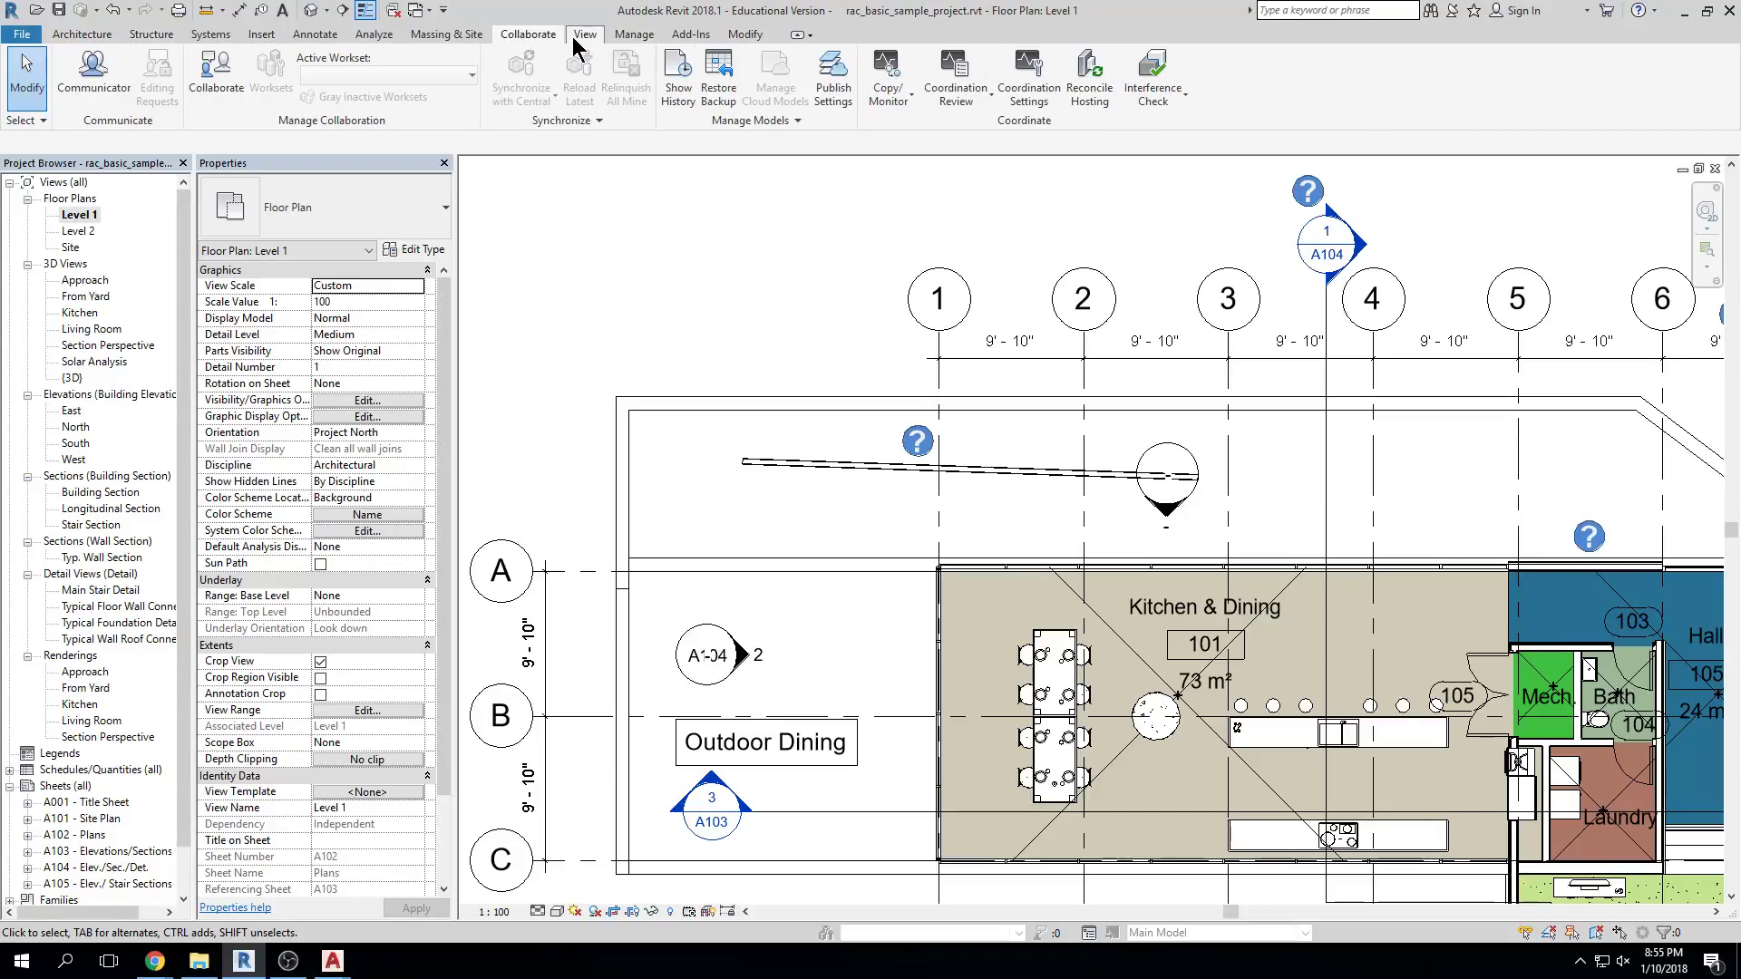
{"action": "left_click", "coordinate": [585, 36]}
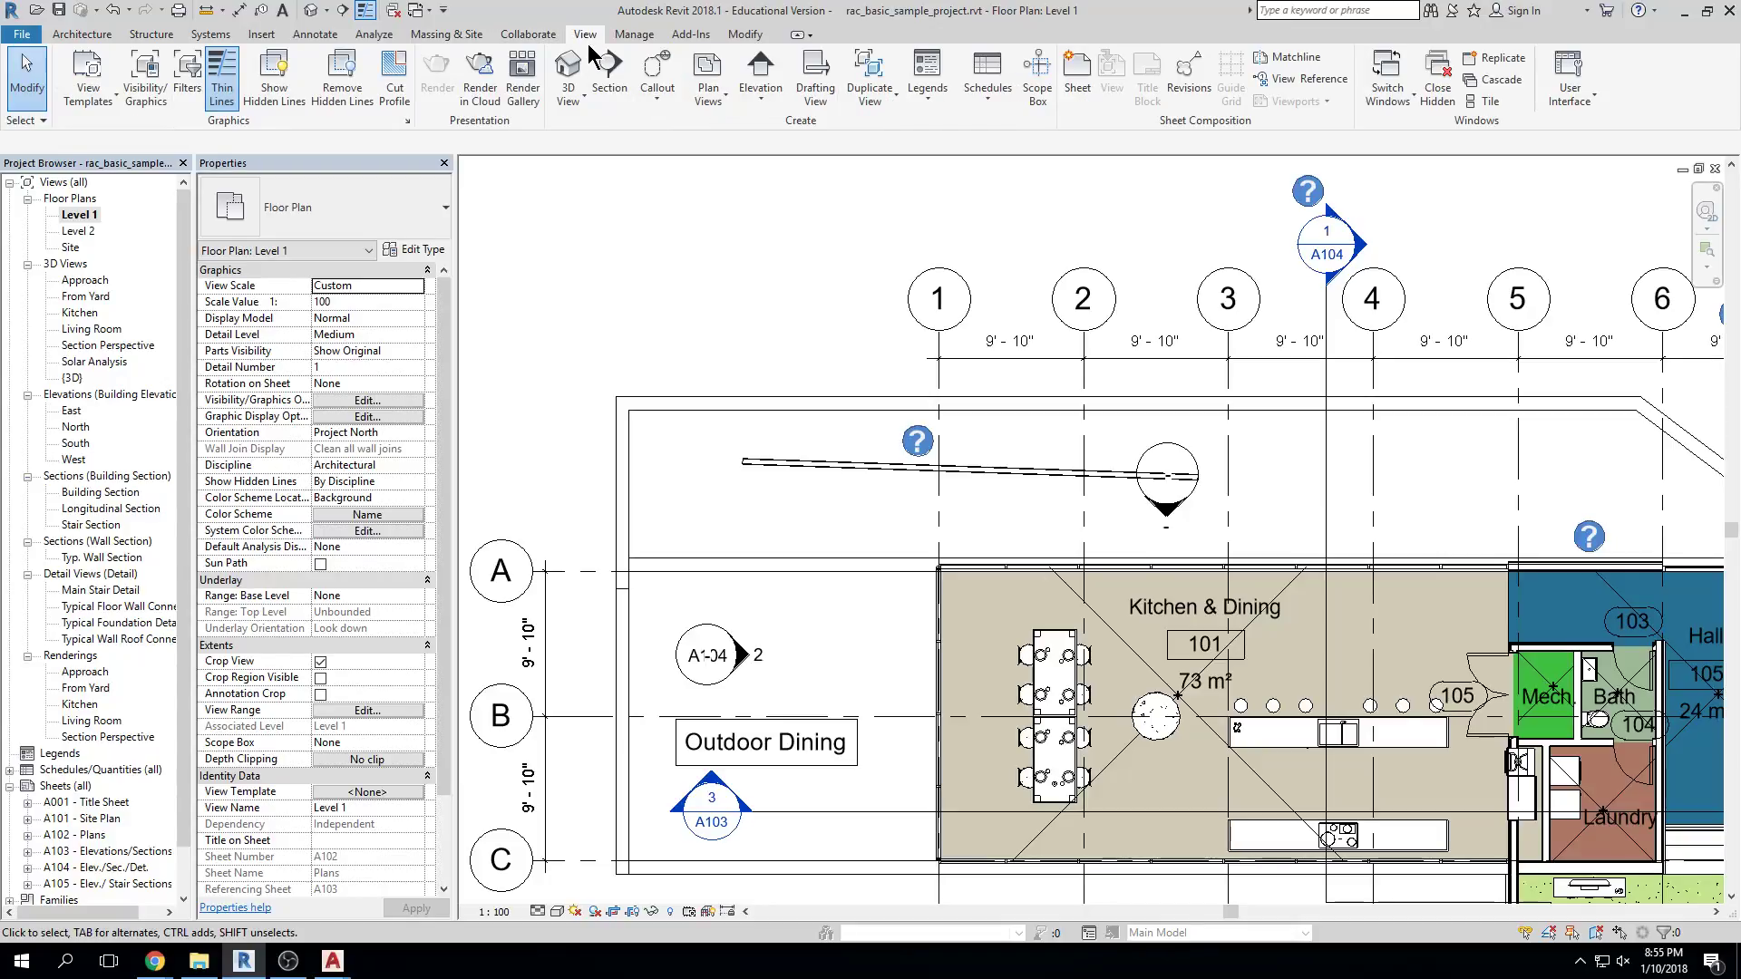
{"action": "left_click", "coordinate": [1583, 96]}
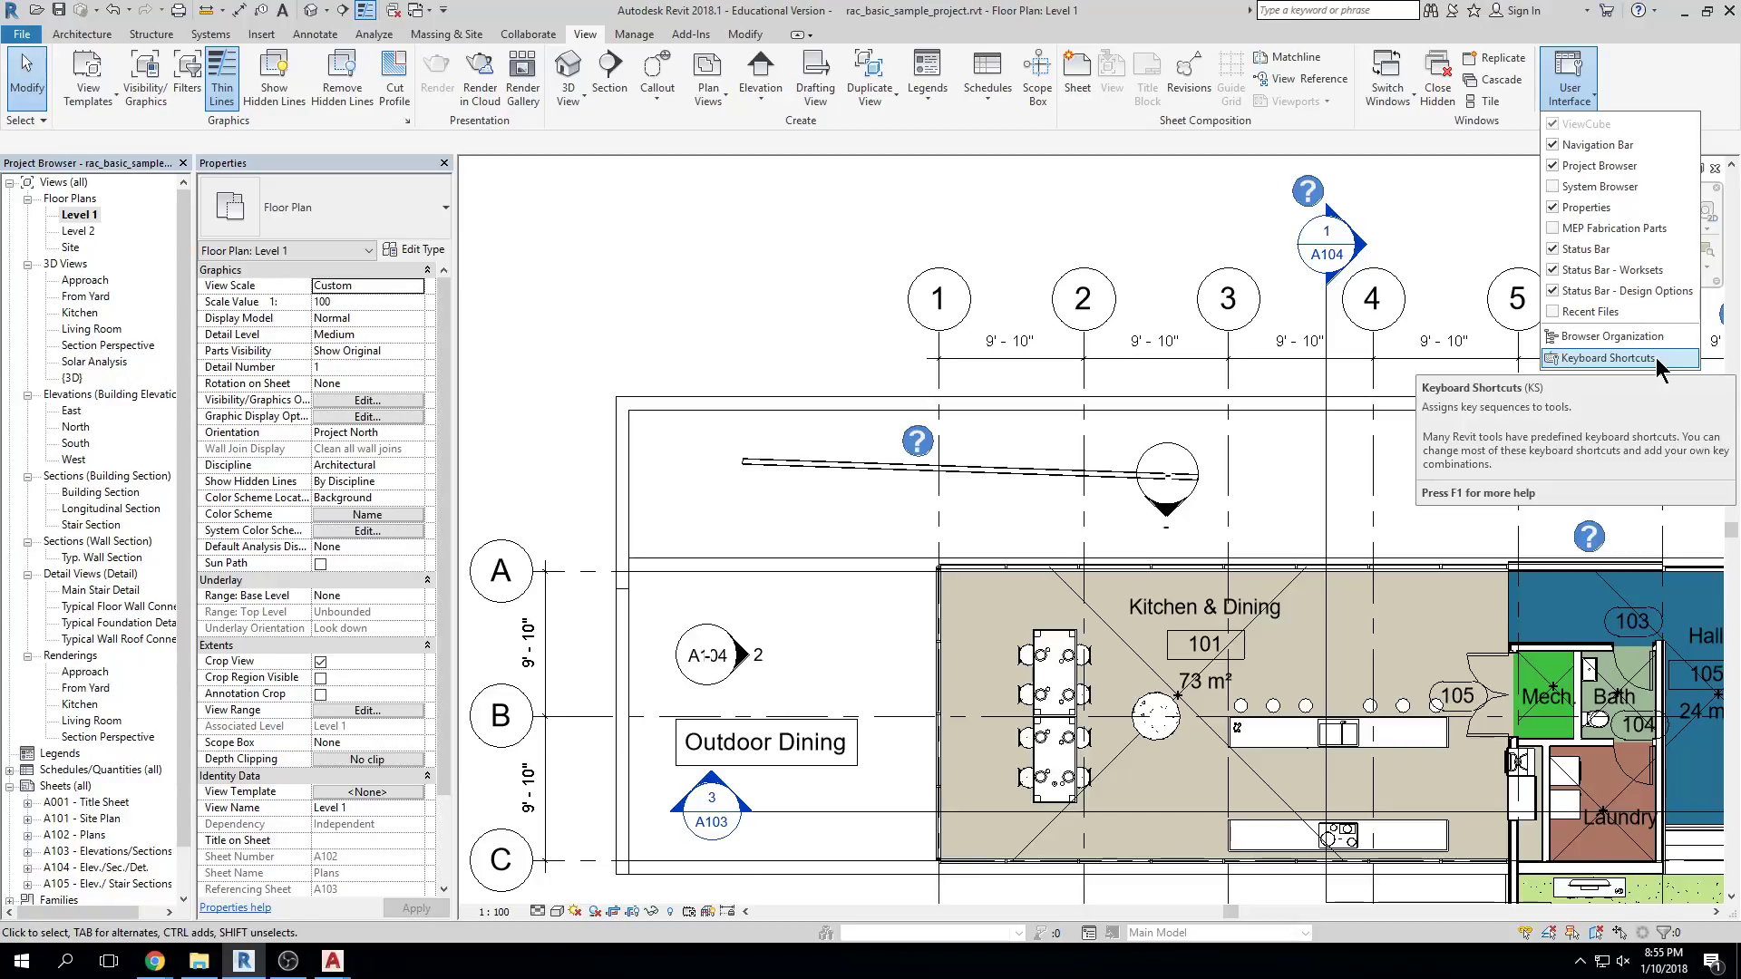
{"action": "left_click", "coordinate": [1656, 359]}
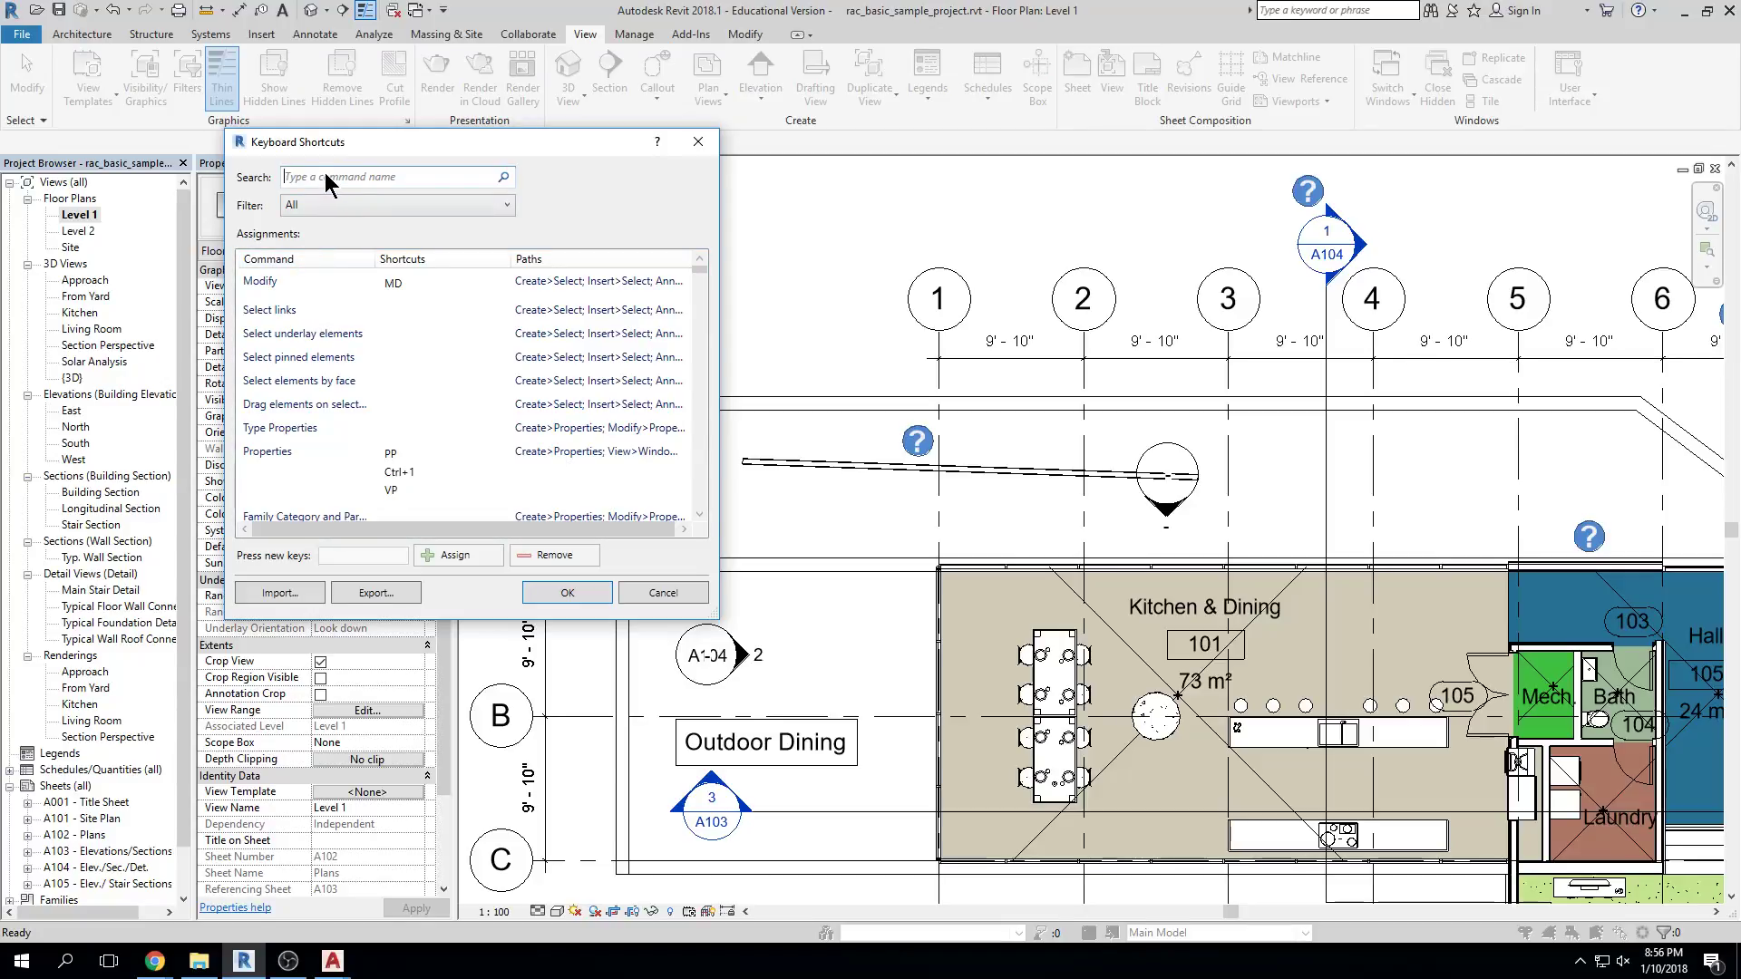
{"action": "type", "text": "WALL"}
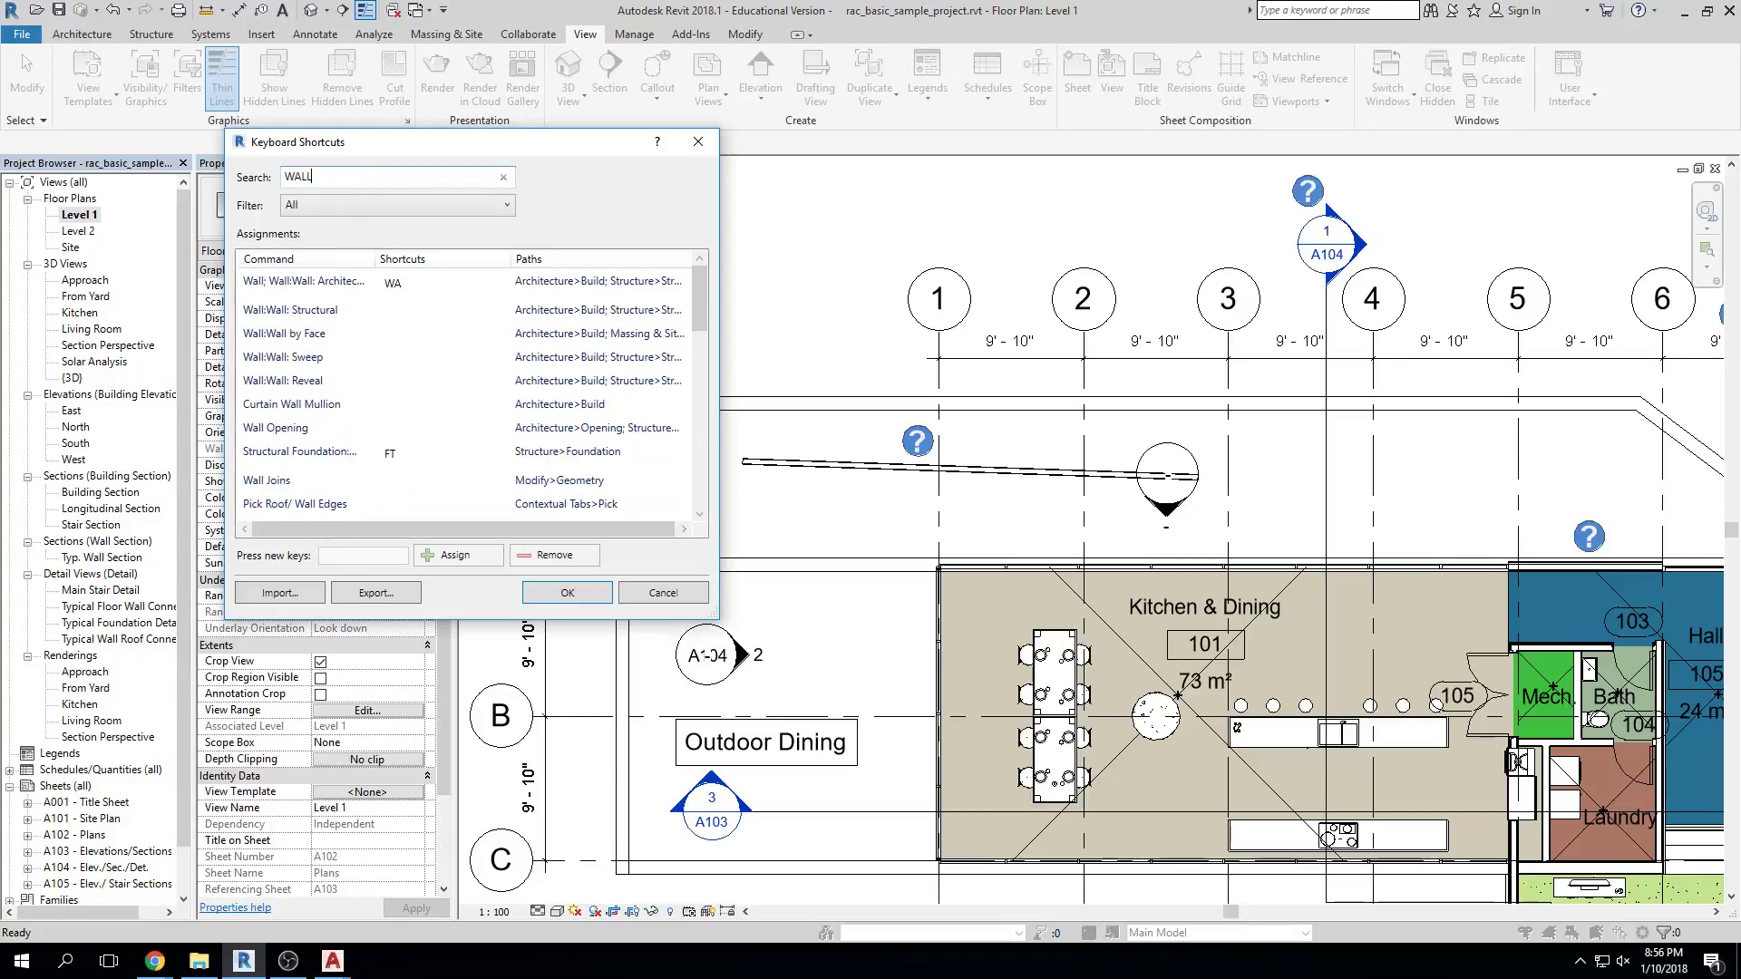
{"action": "left_click", "coordinate": [395, 290]}
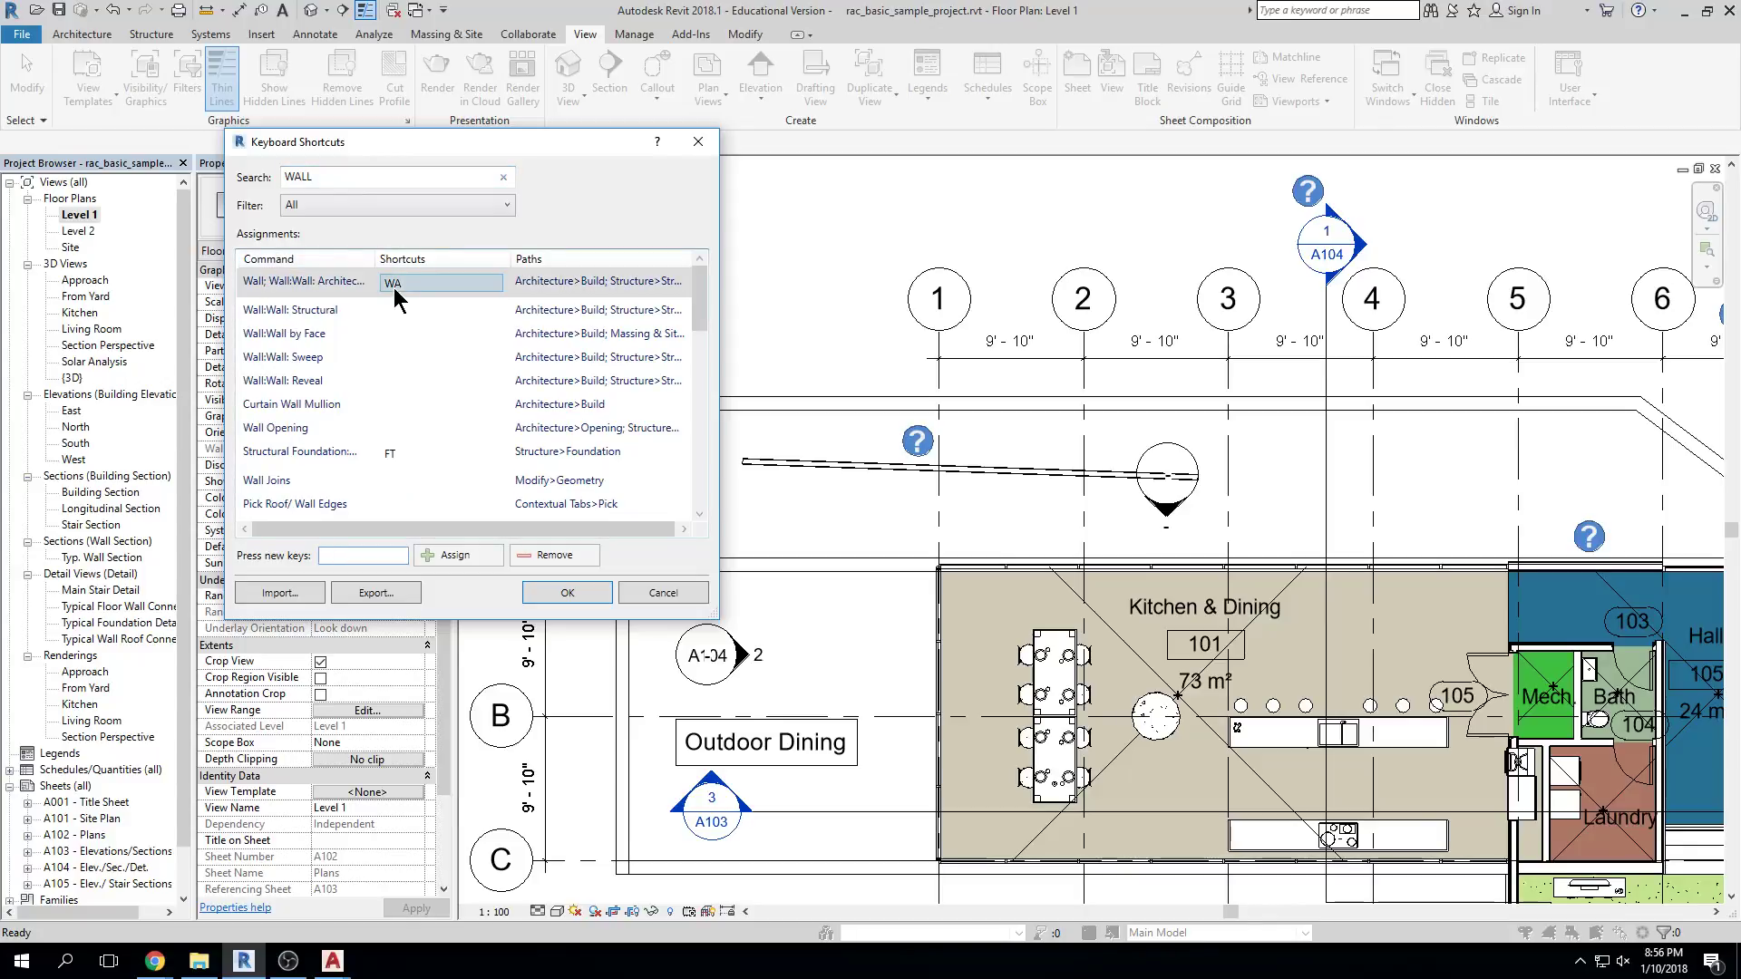
{"action": "left_click", "coordinate": [359, 554]}
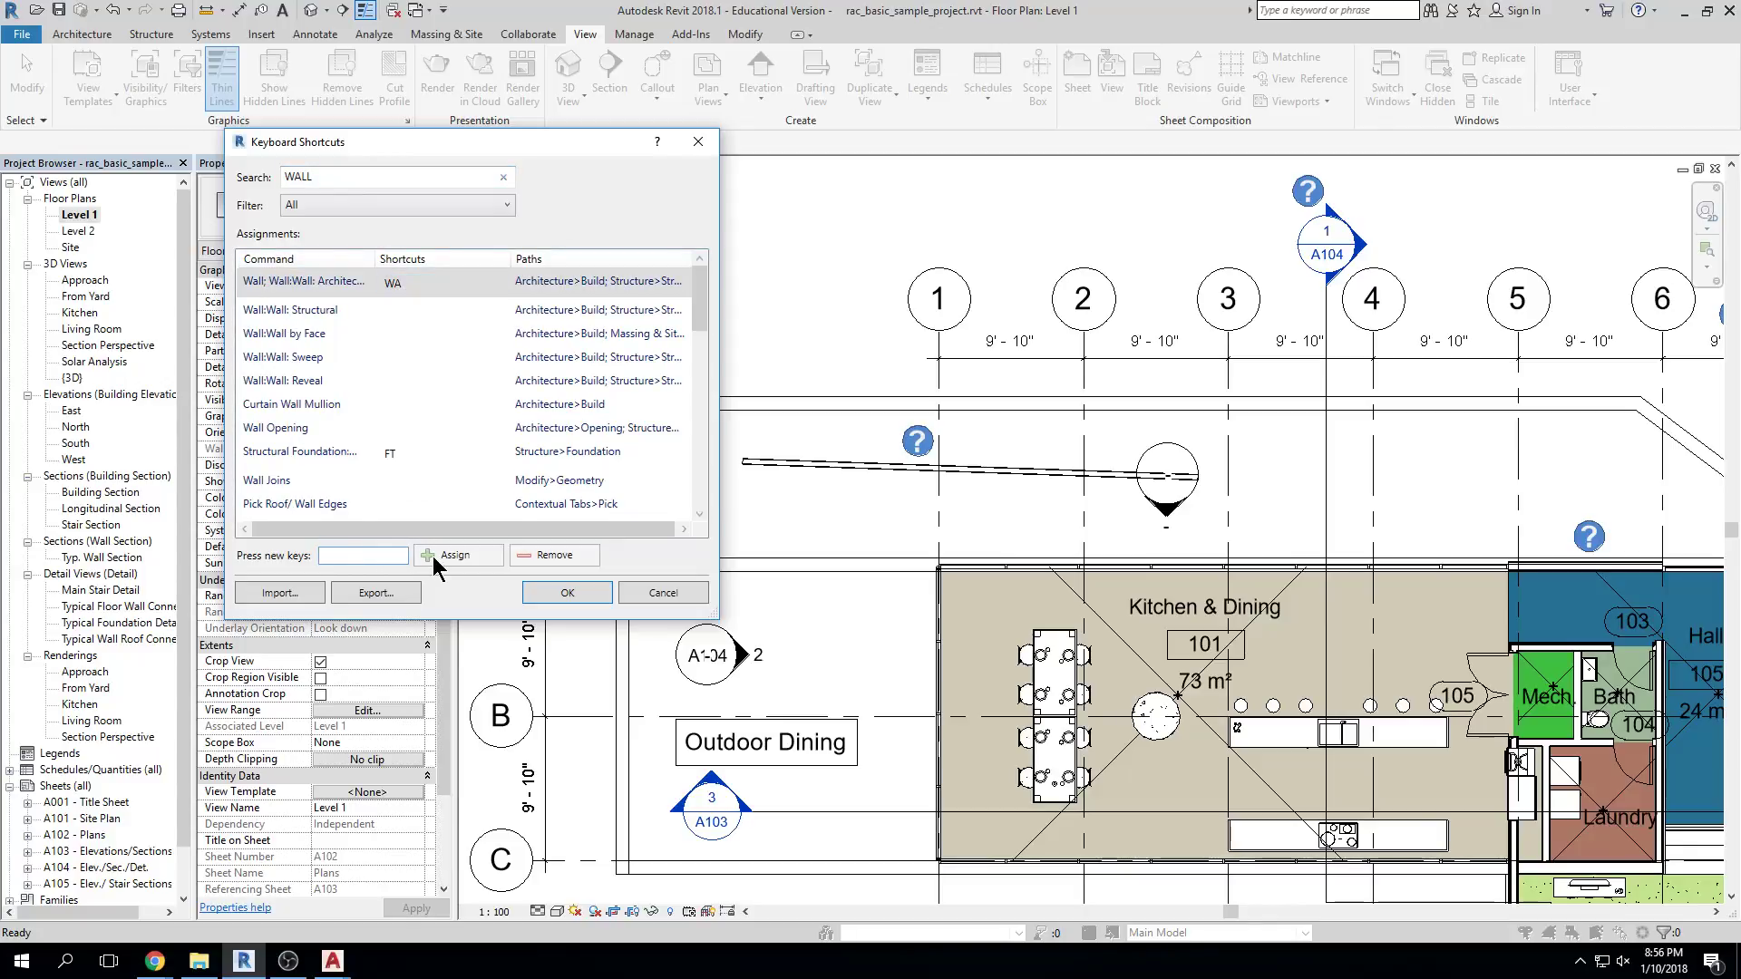
{"action": "type", "text": "WW"}
{"action": "left_click", "coordinate": [455, 556]}
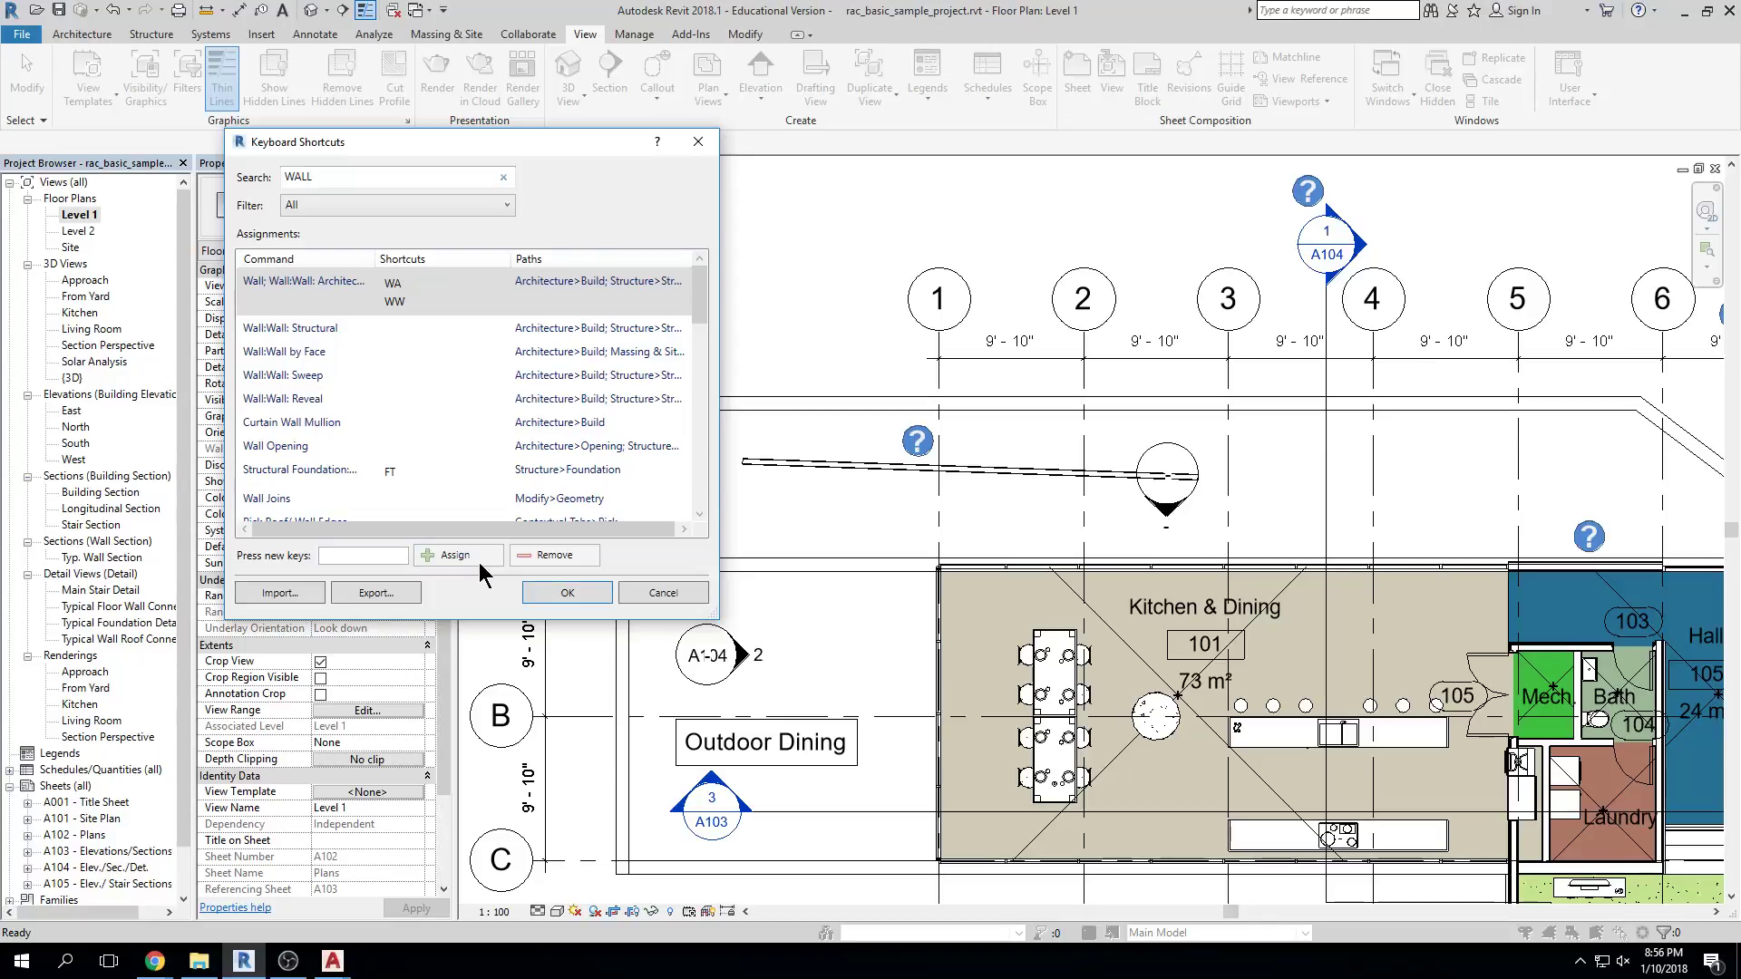
{"action": "left_click", "coordinate": [566, 594]}
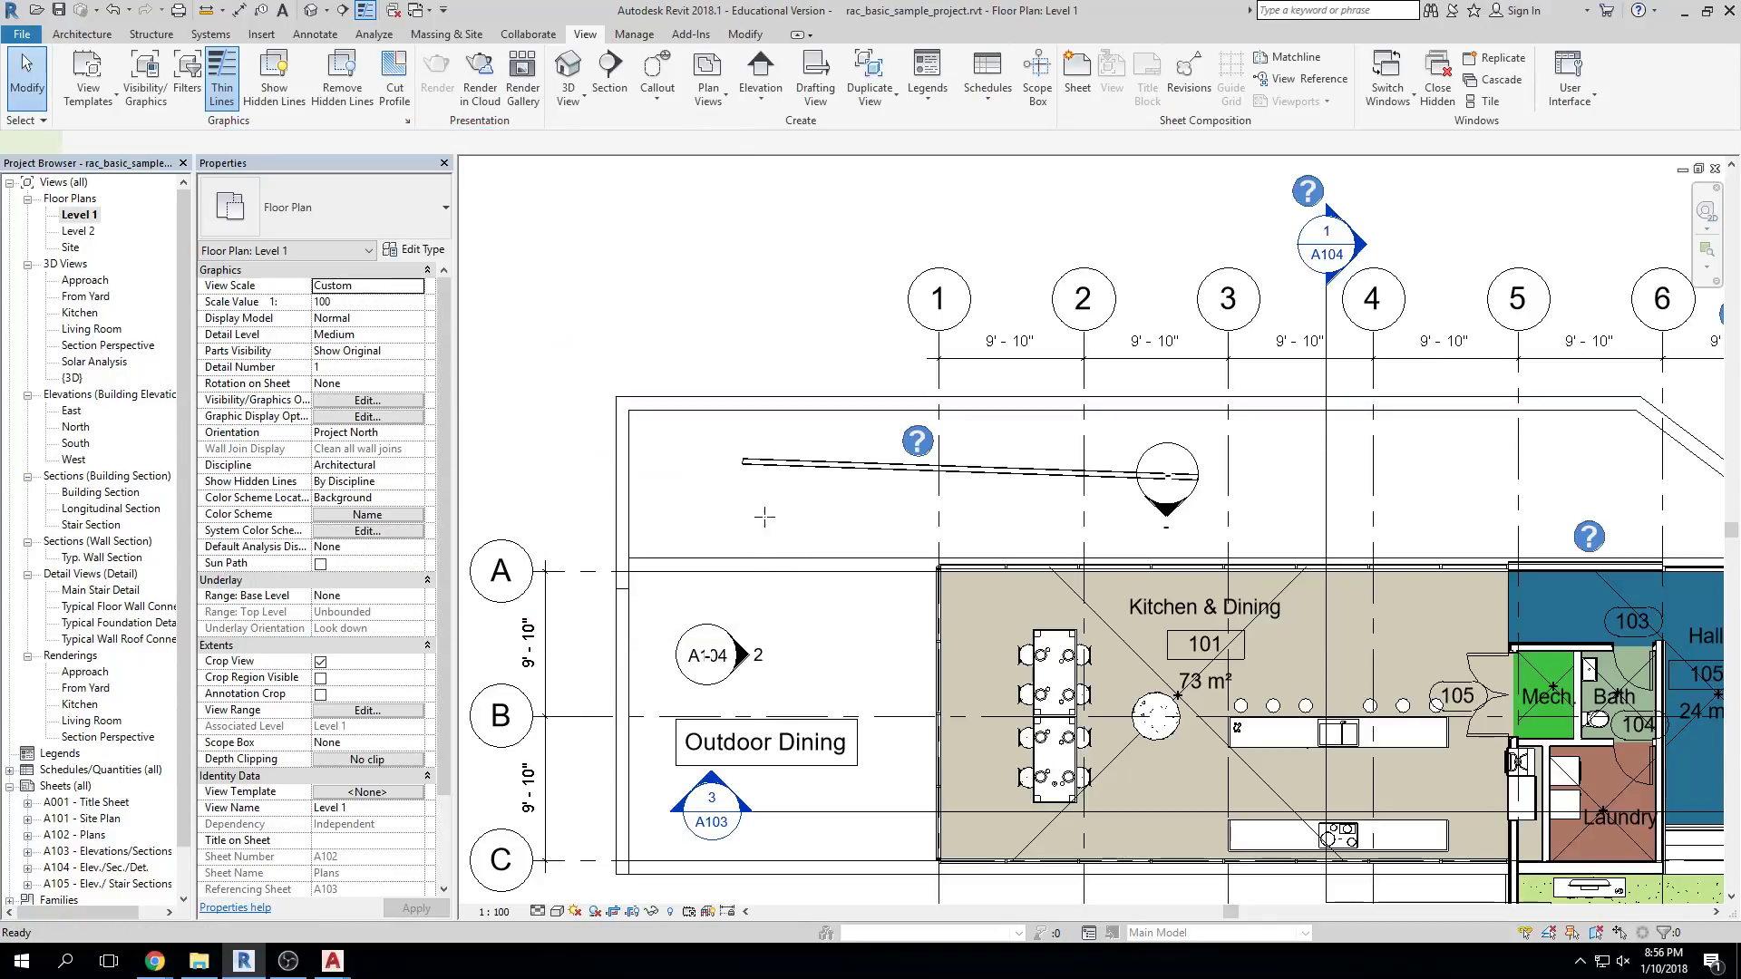
Start the Wall tool with W and cancel it without drawing anything
{"action": "key", "text": "w"}
{"action": "key", "text": "w"}
{"action": "left_click", "coordinate": [722, 504]}
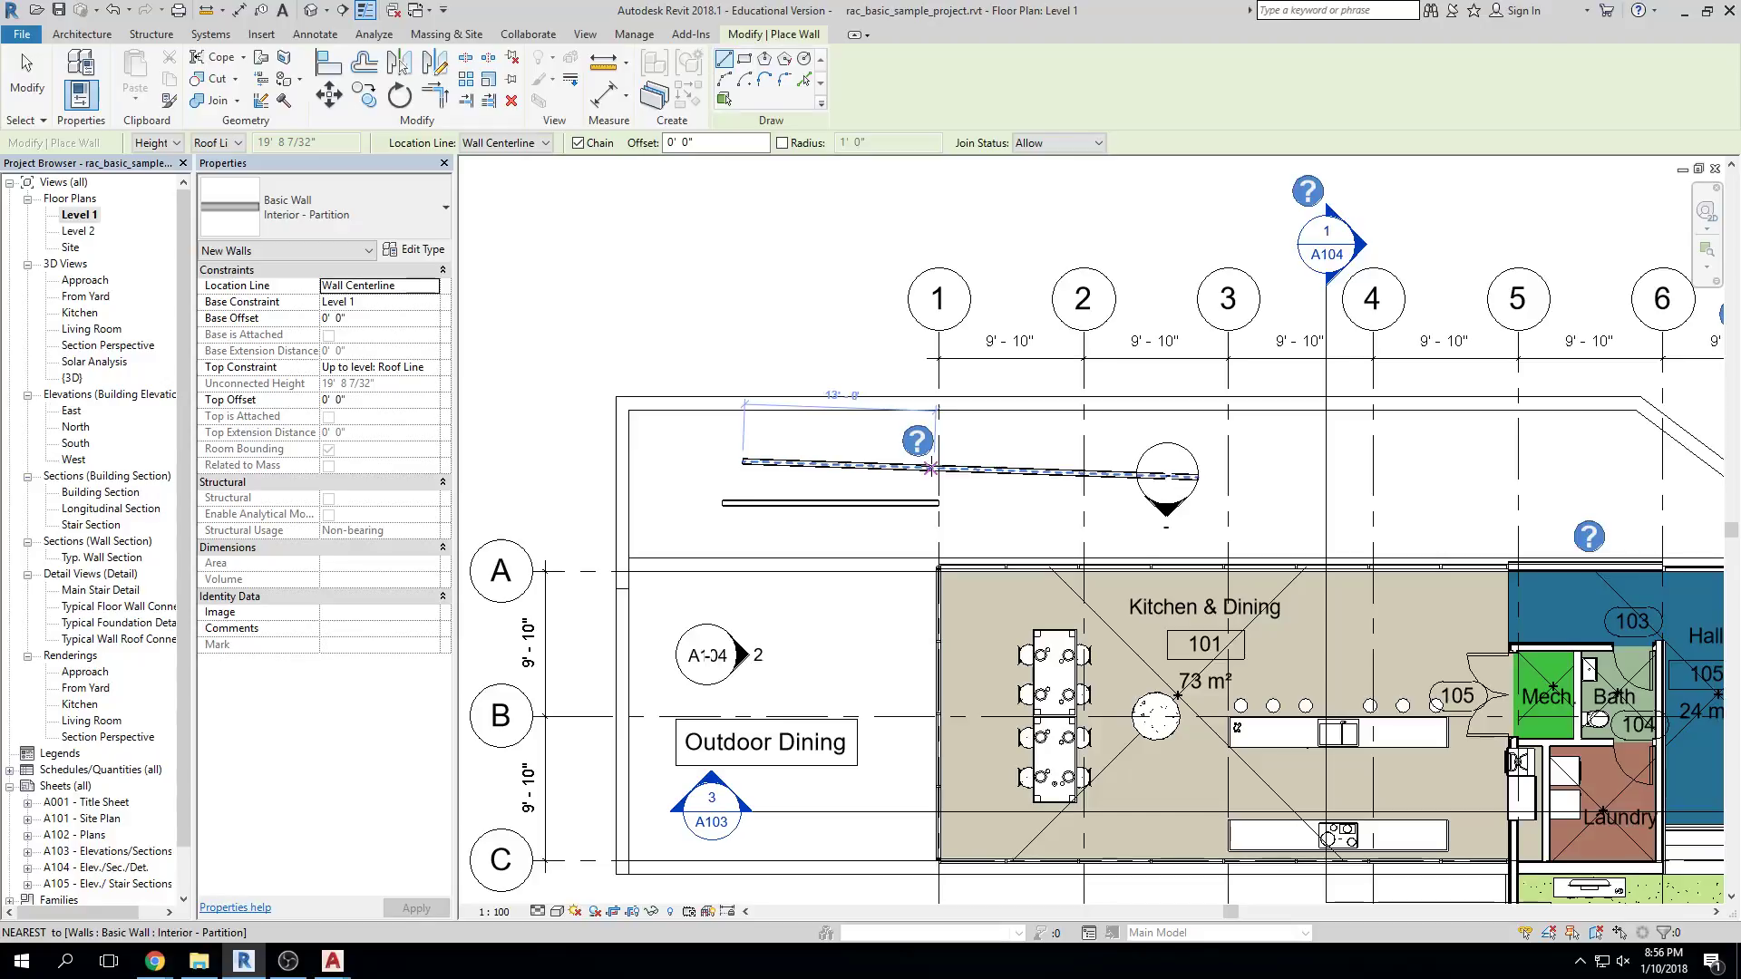
{"action": "key", "text": "Escape"}
{"action": "key", "text": "Escape"}
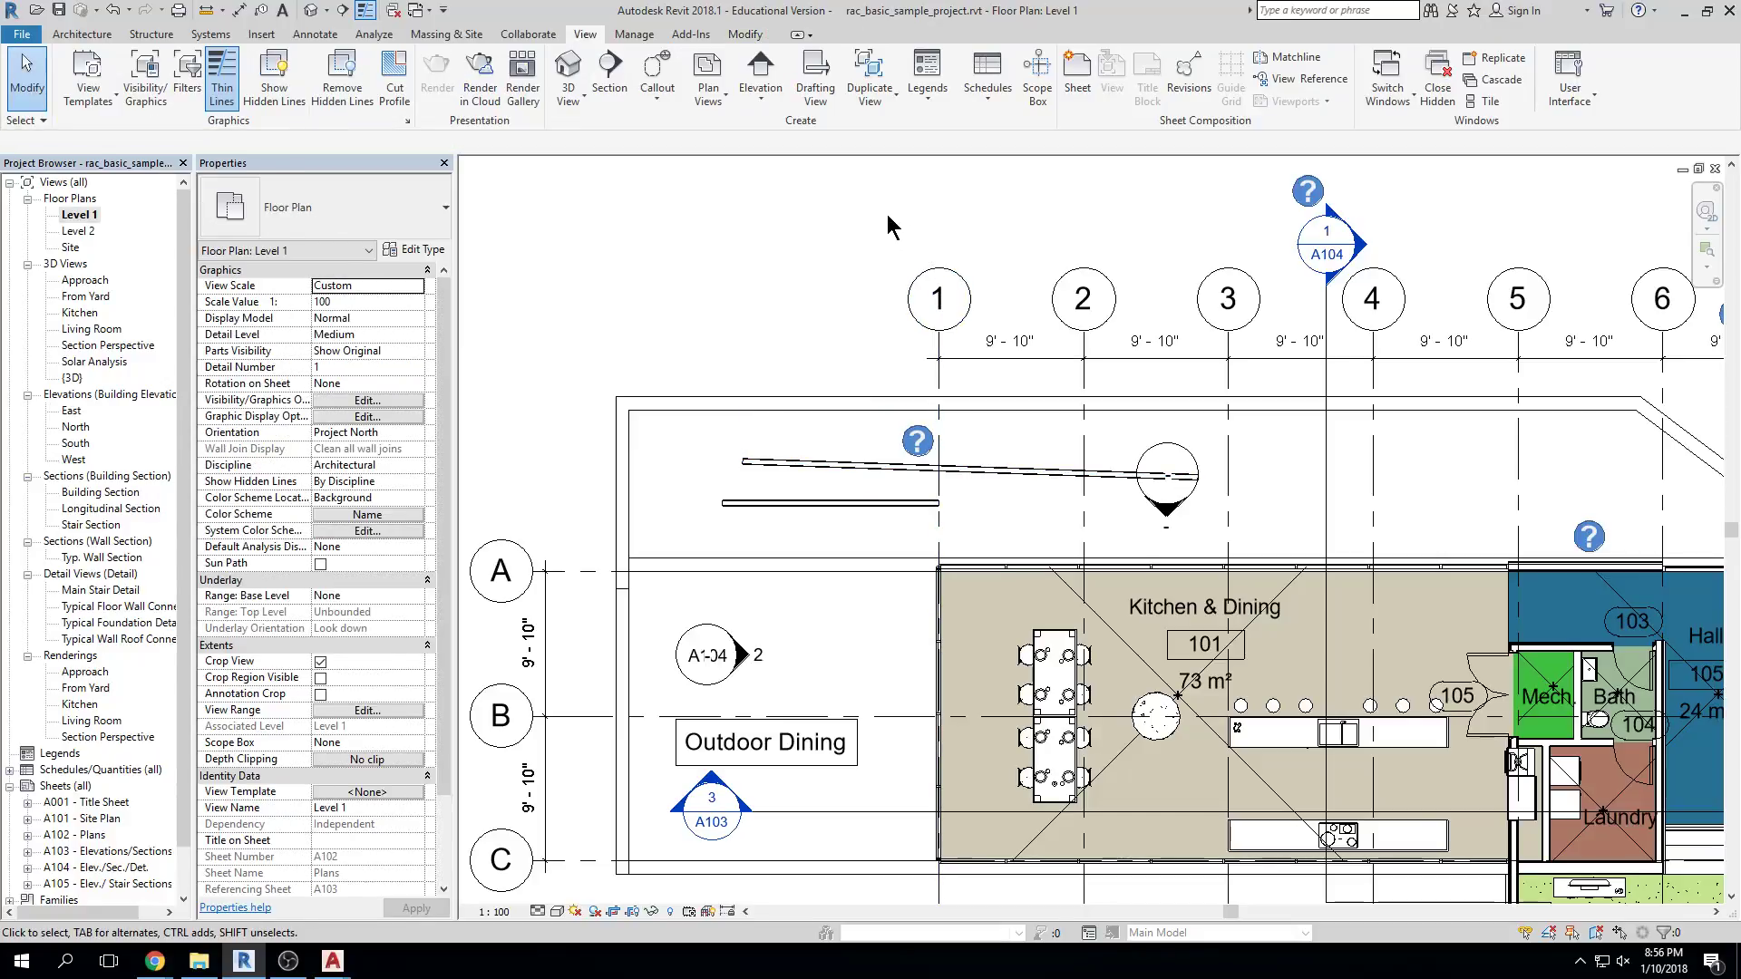
Zoom and pan out until grids 1–7, the rain water tanks and Room Legend show
{"action": "scroll", "coordinate": [886, 214], "scroll_direction": "down", "scroll_amount": 3}
{"action": "middle_click_drag", "start_coordinate": [905, 198], "coordinate": [930, 202]}
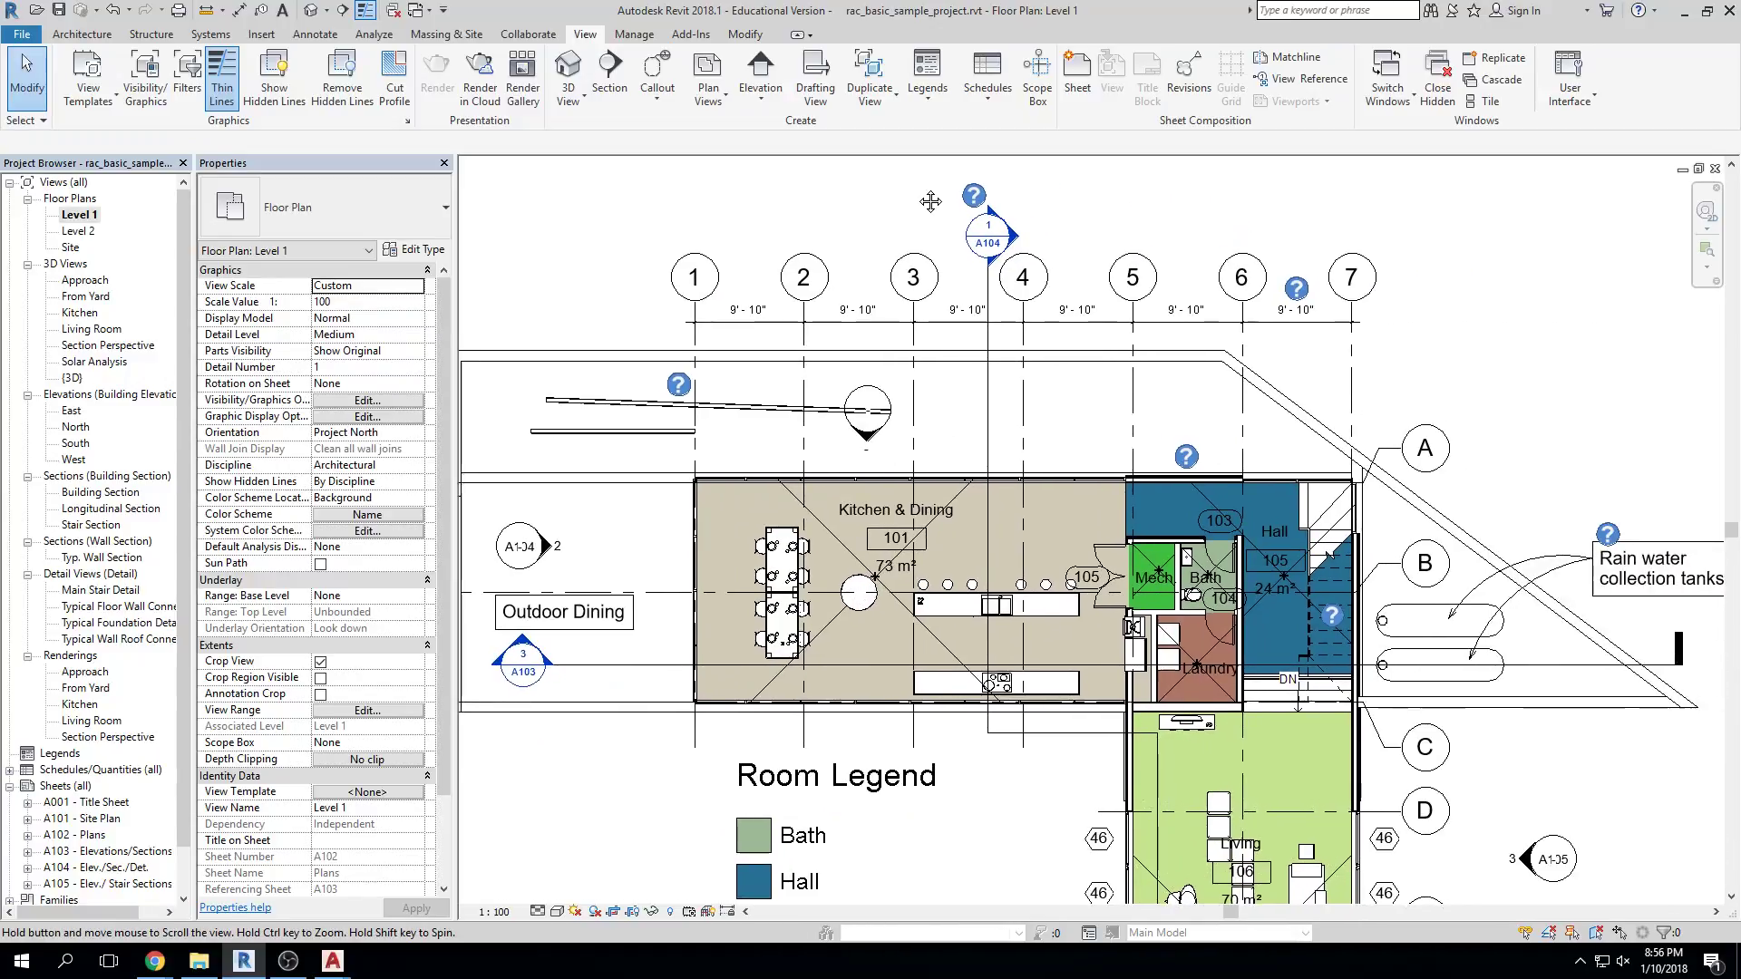
{"action": "scroll", "coordinate": [1284, 226], "scroll_direction": "down", "scroll_amount": 3}
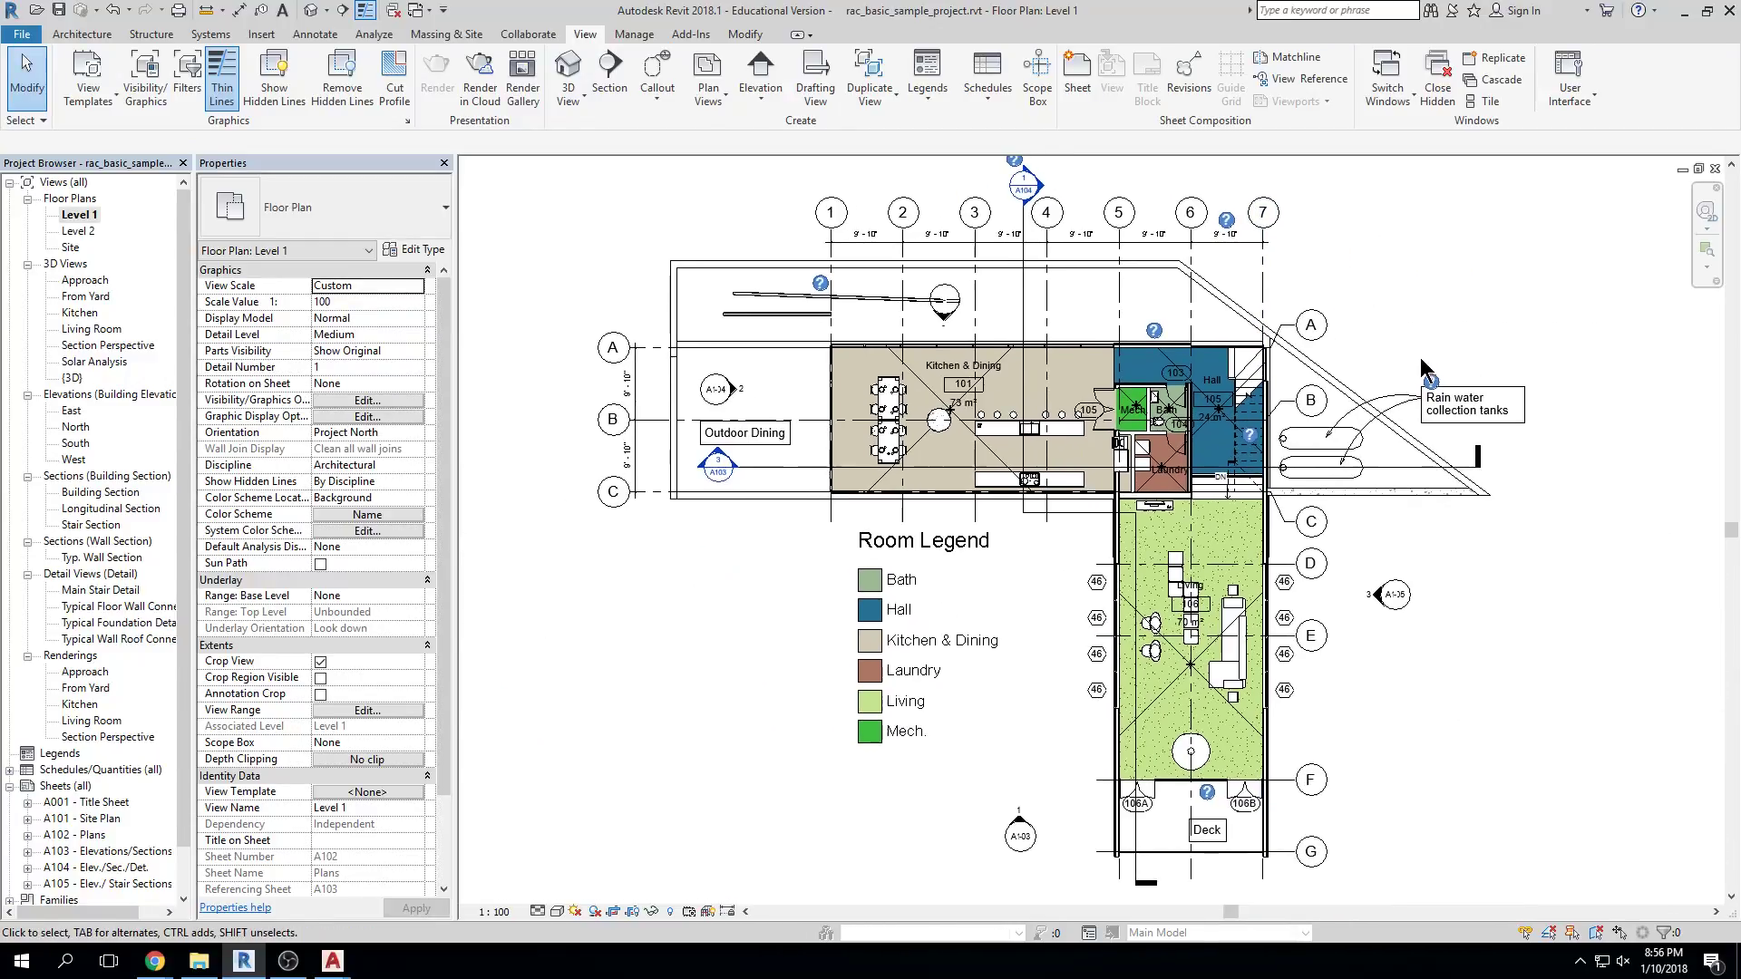
Pan the Level 1 plan to show the whole building down to the Deck, then select Architecture
{"action": "middle_click_drag", "start_coordinate": [1420, 361], "coordinate": [1428, 387]}
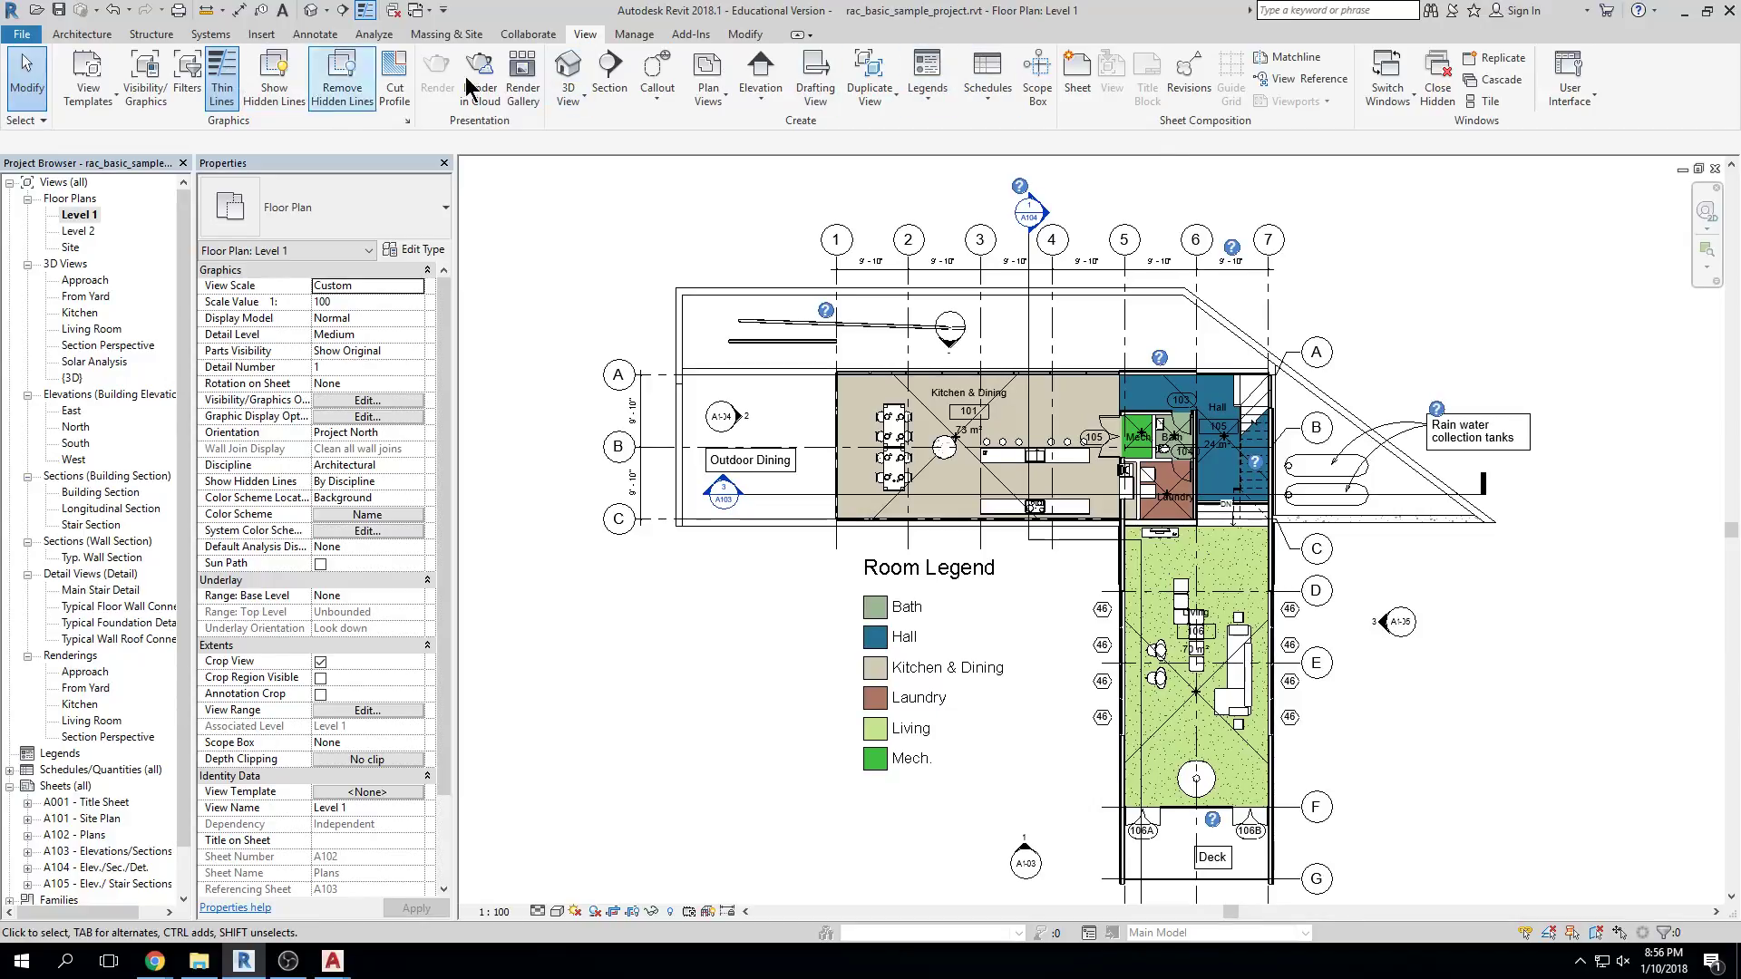
{"action": "left_click", "coordinate": [91, 34]}
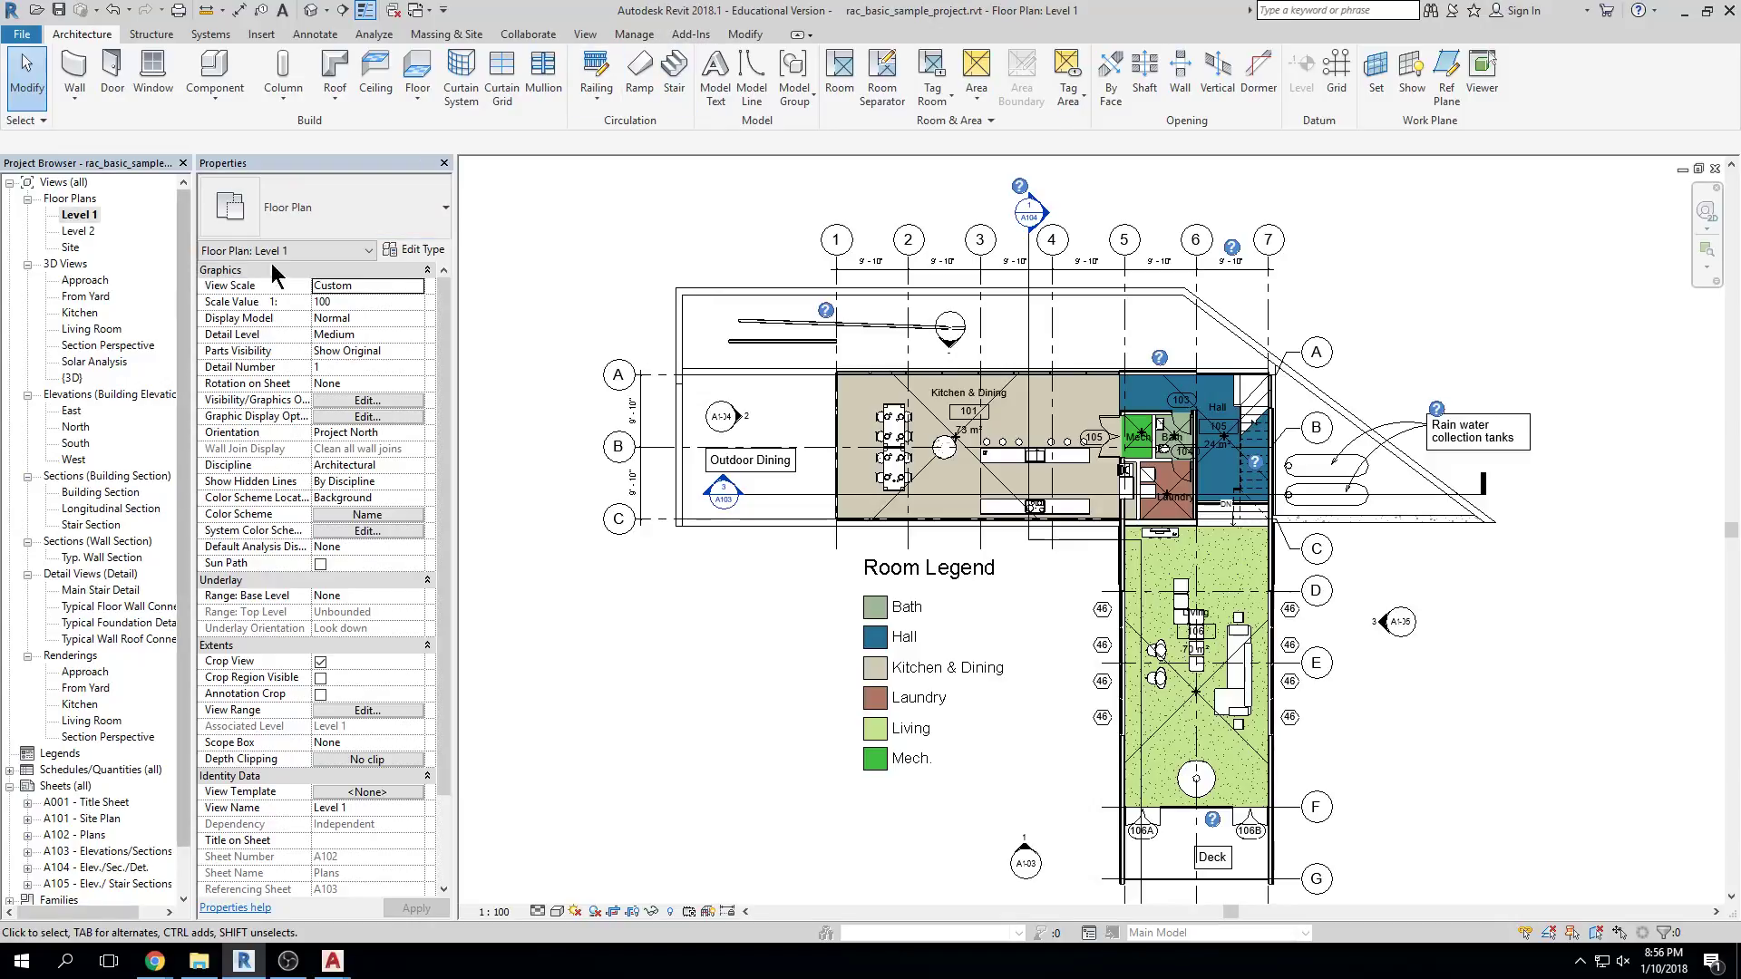
Dock the Project Browser beside Properties and widen it to show names like A103 - Elevations/Sections
{"action": "left_click_drag", "start_coordinate": [128, 162], "coordinate": [177, 182]}
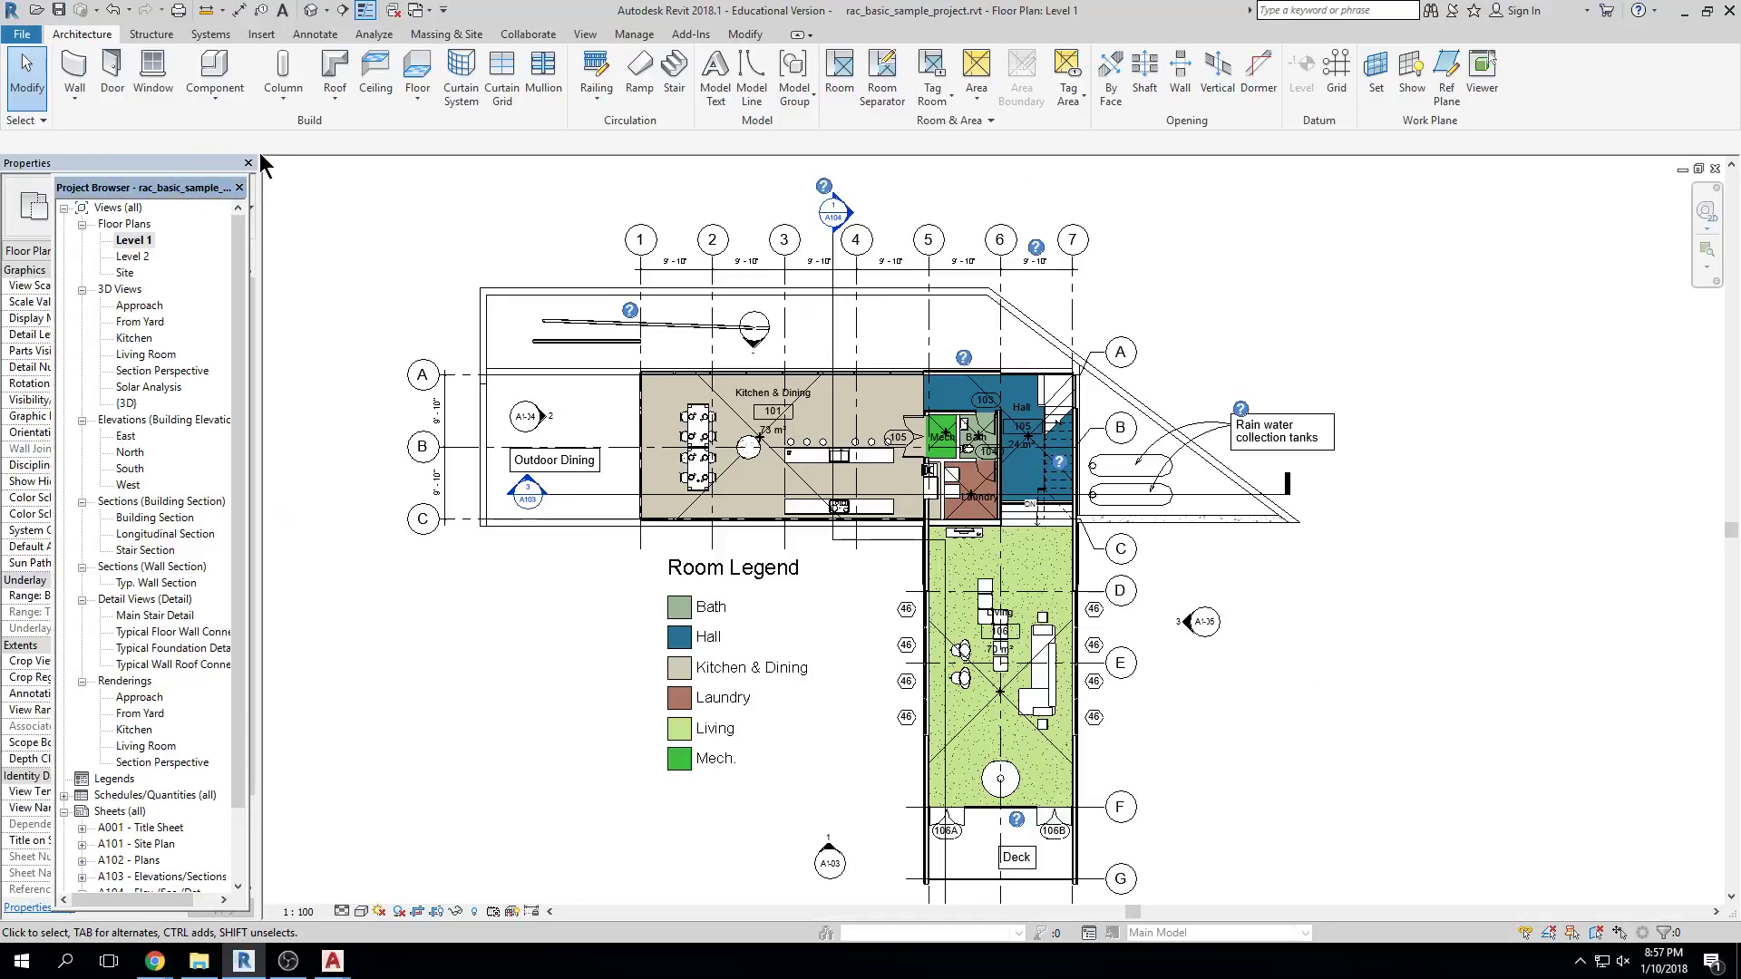
{"action": "left_click_drag", "start_coordinate": [85, 196], "coordinate": [299, 171]}
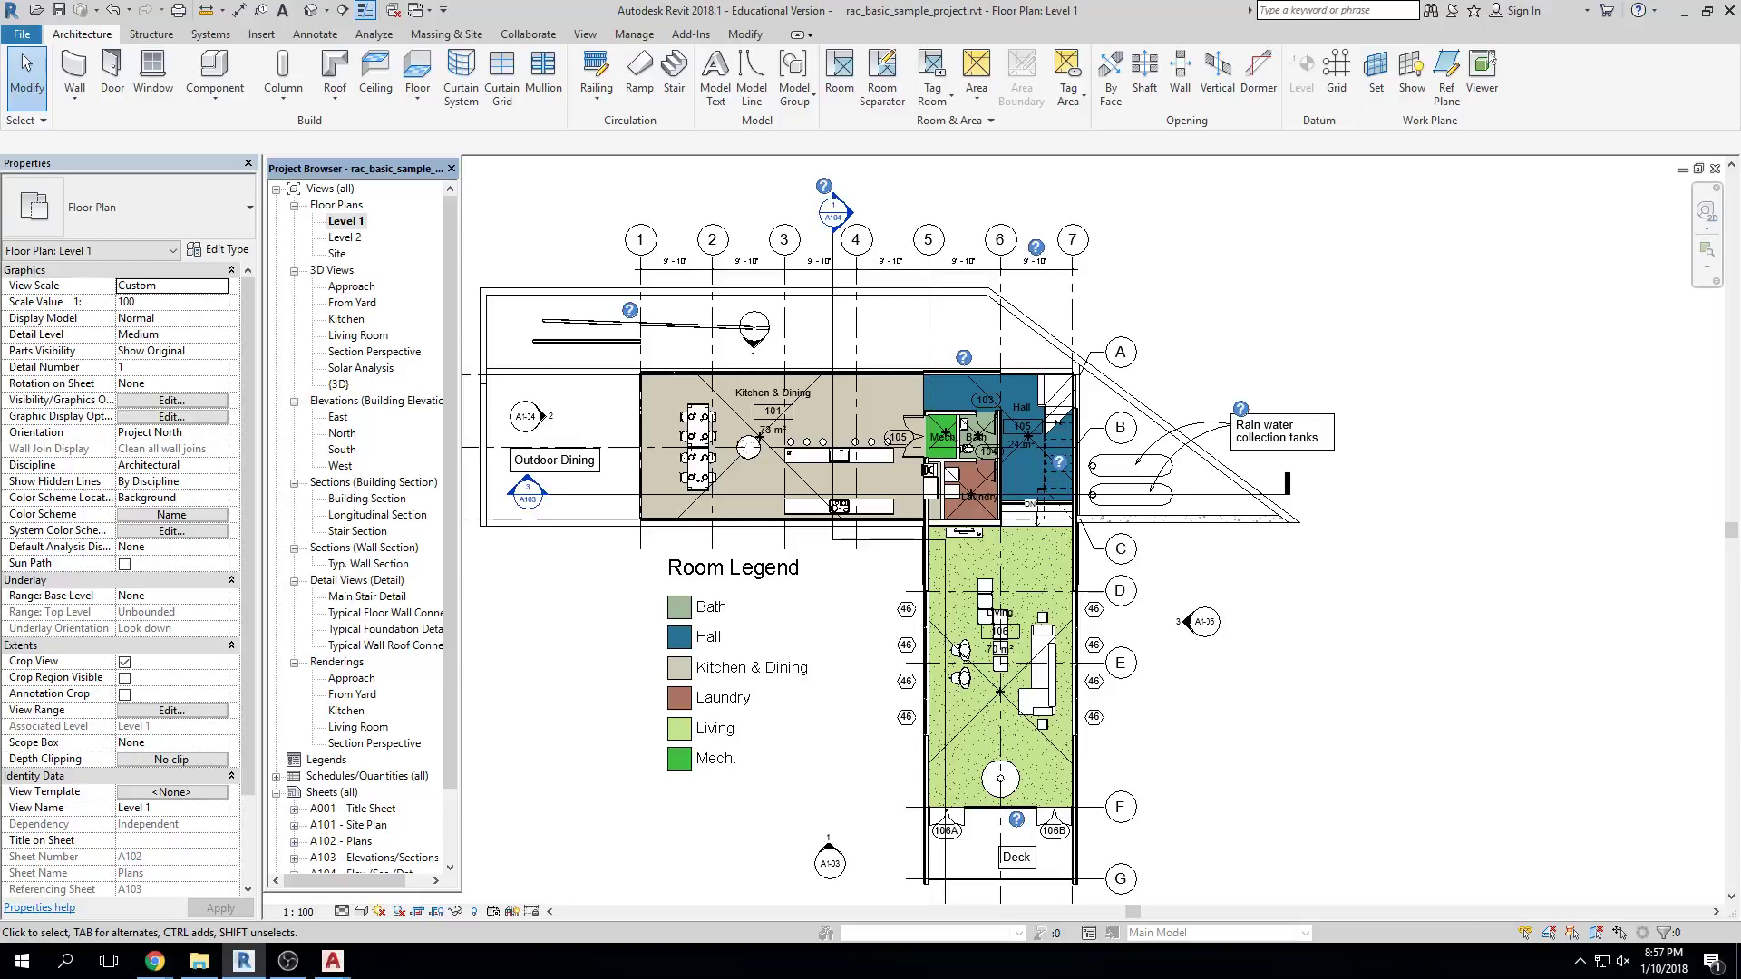
{"action": "scroll", "coordinate": [869, 416], "scroll_direction": "down", "scroll_amount": 4}
{"action": "middle_click_drag", "start_coordinate": [989, 435], "coordinate": [971, 436]}
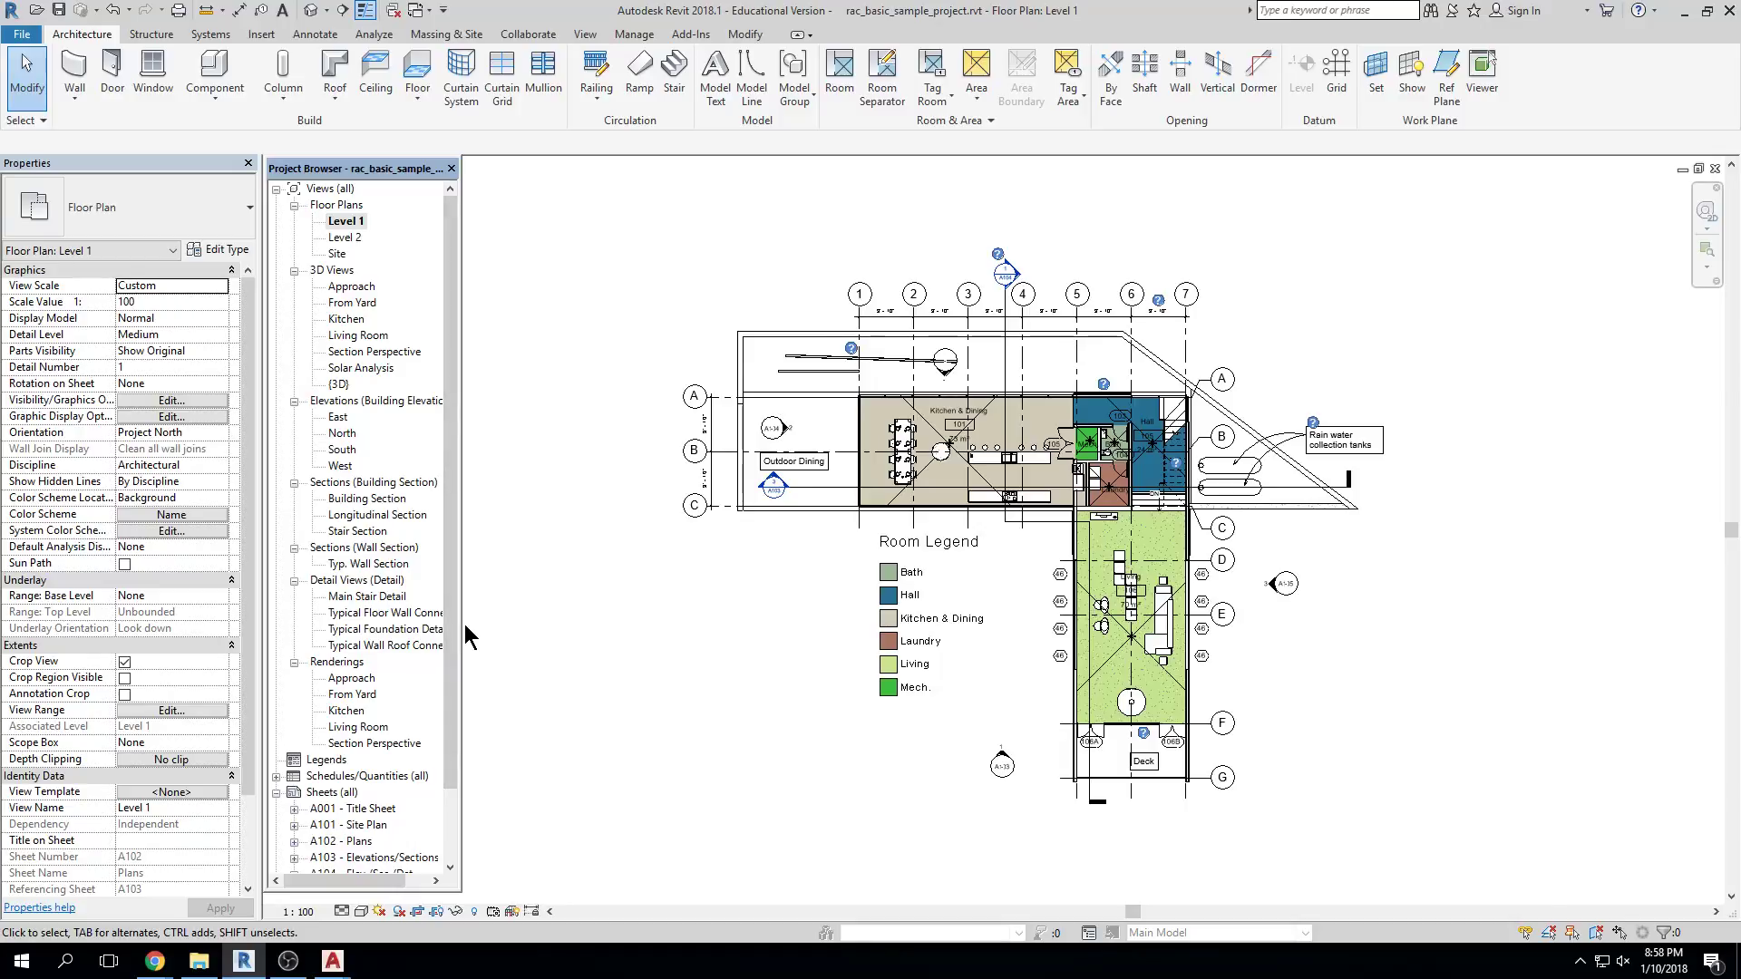
{"action": "left_click_drag", "start_coordinate": [461, 632], "coordinate": [568, 632]}
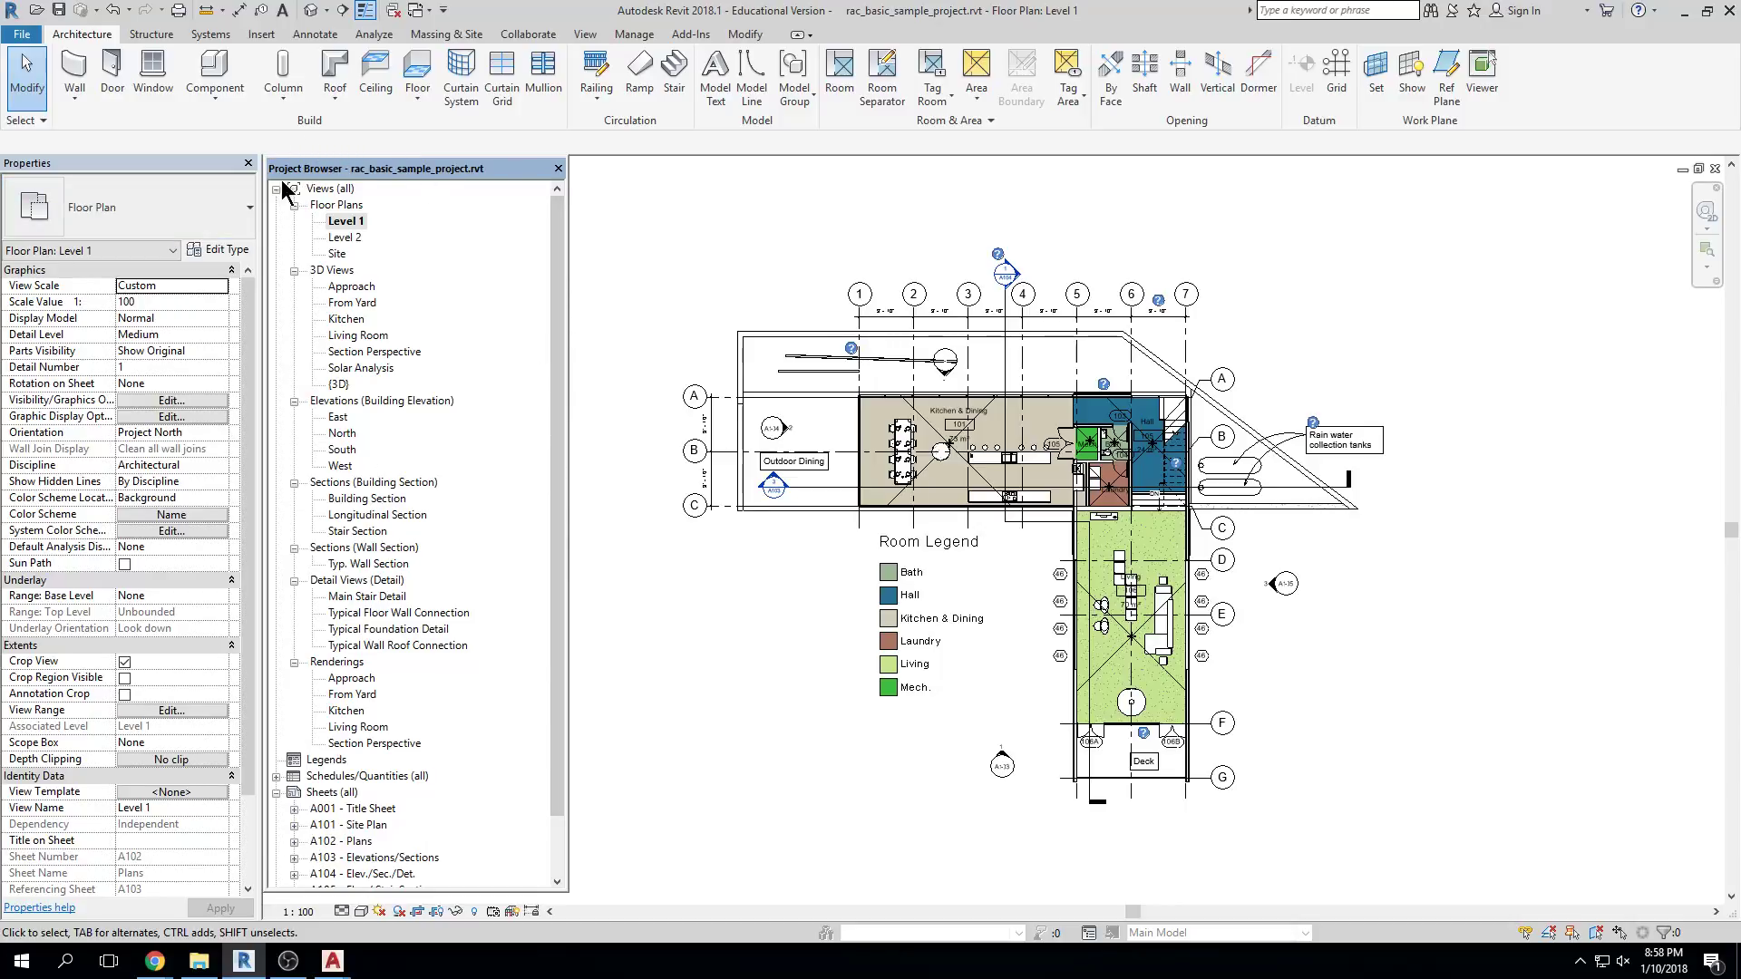
Click through the Project Browser view groups, from Renderings up to Floor Plans and 3D Views
{"action": "left_click", "coordinate": [350, 663]}
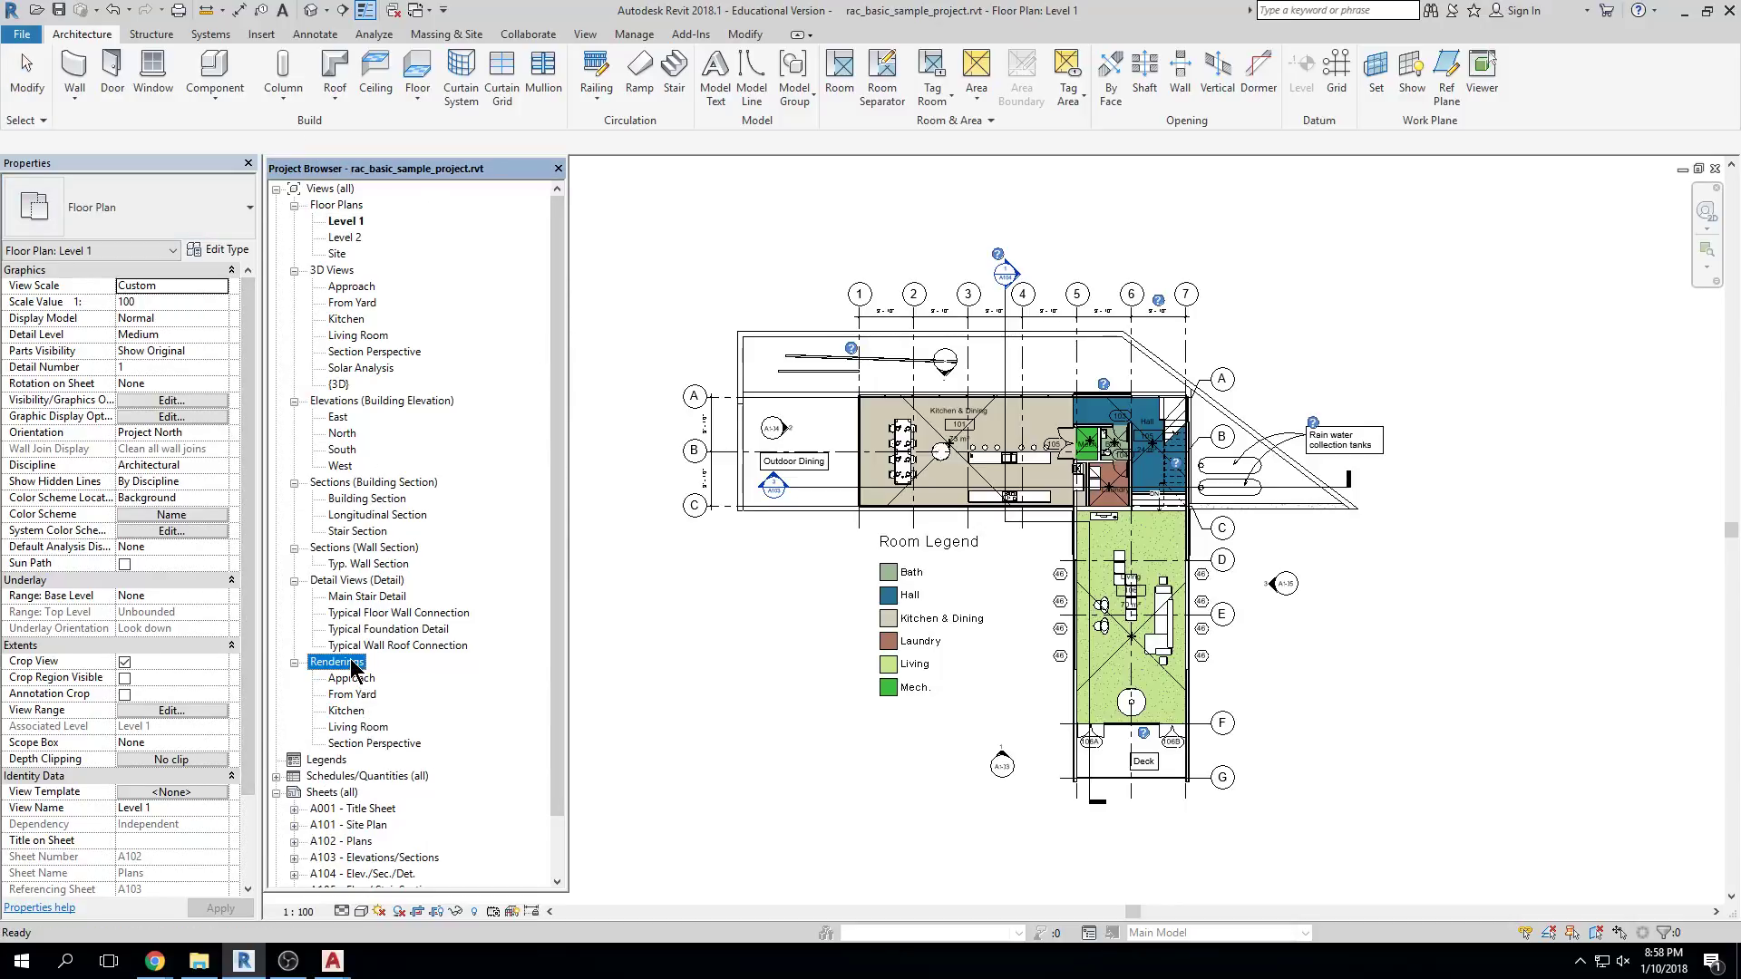
{"action": "left_click", "coordinate": [388, 581]}
{"action": "left_click", "coordinate": [402, 548]}
{"action": "left_click", "coordinate": [409, 482]}
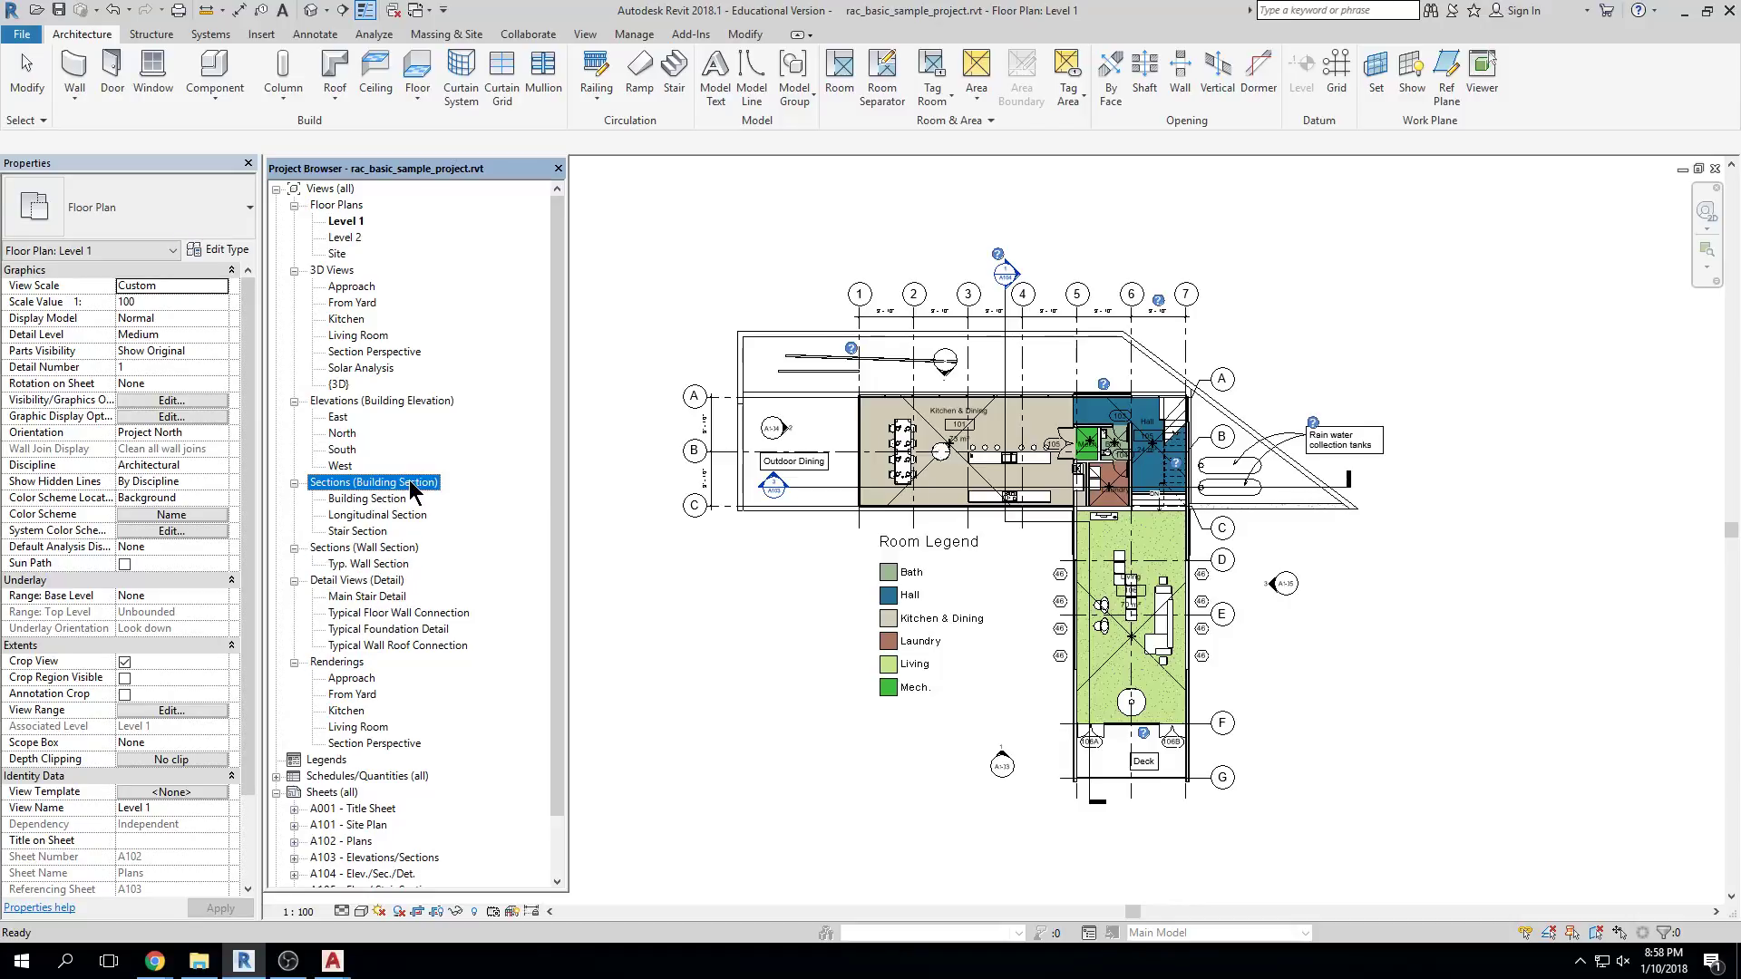
{"action": "left_click", "coordinate": [421, 405]}
{"action": "left_click", "coordinate": [399, 207]}
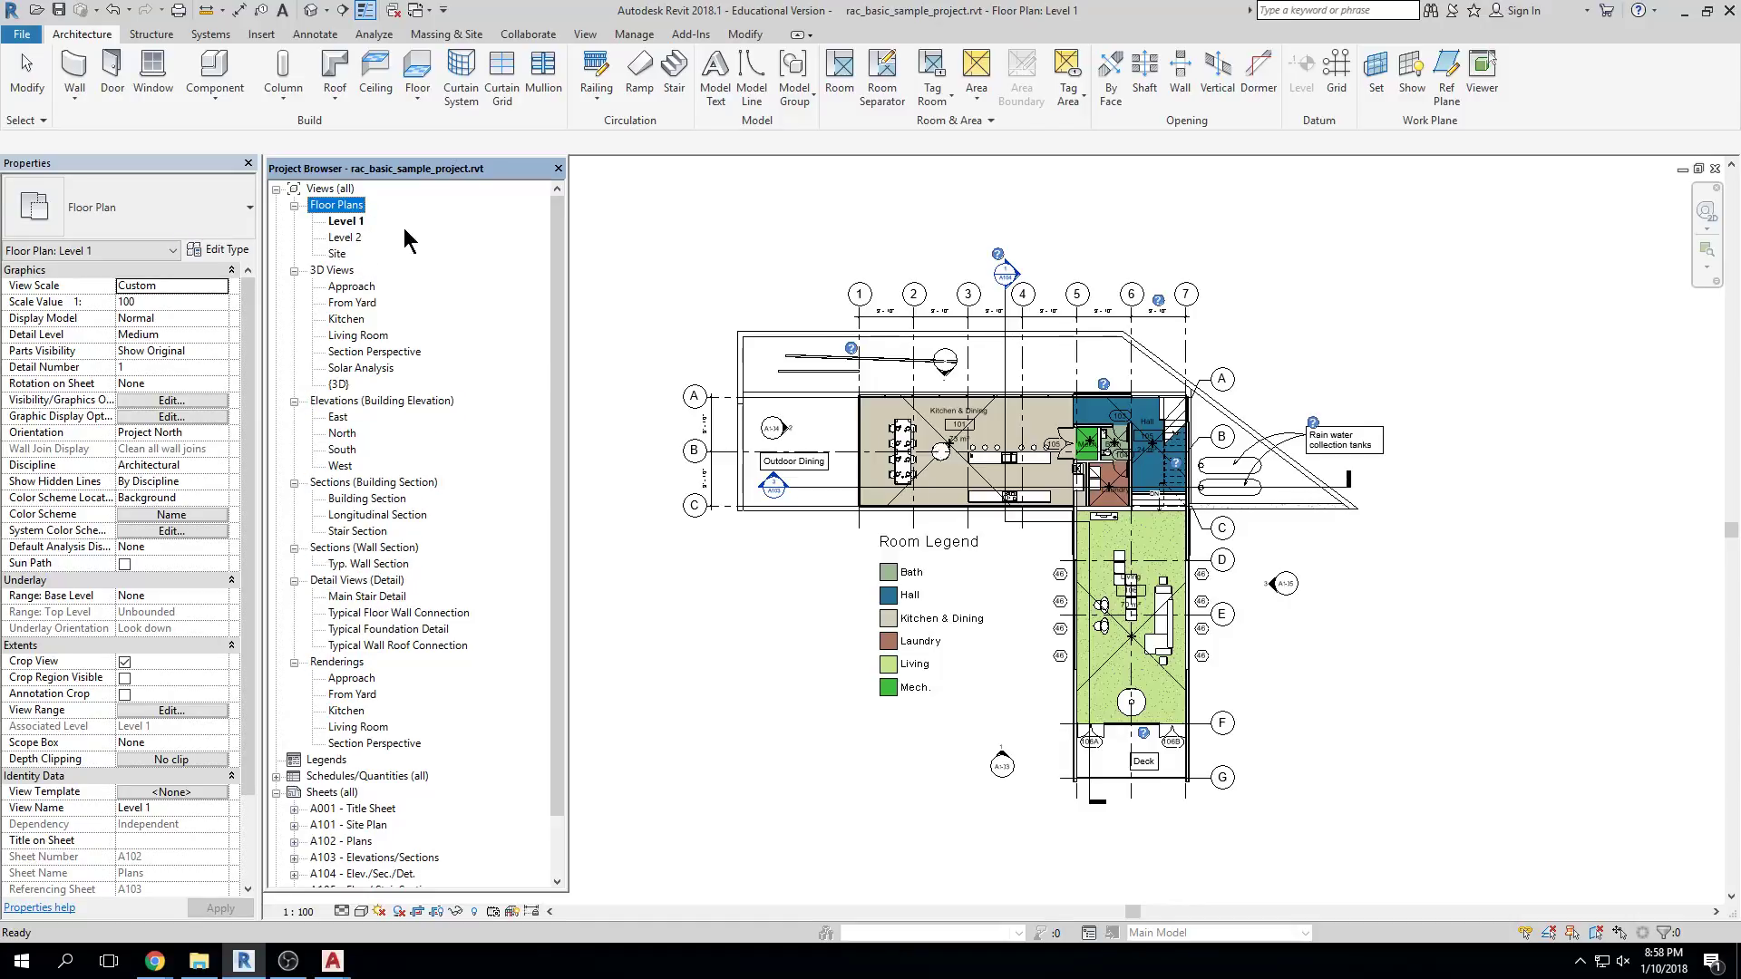
{"action": "left_click", "coordinate": [354, 272]}
{"action": "left_click", "coordinate": [433, 401]}
{"action": "left_click", "coordinate": [418, 482]}
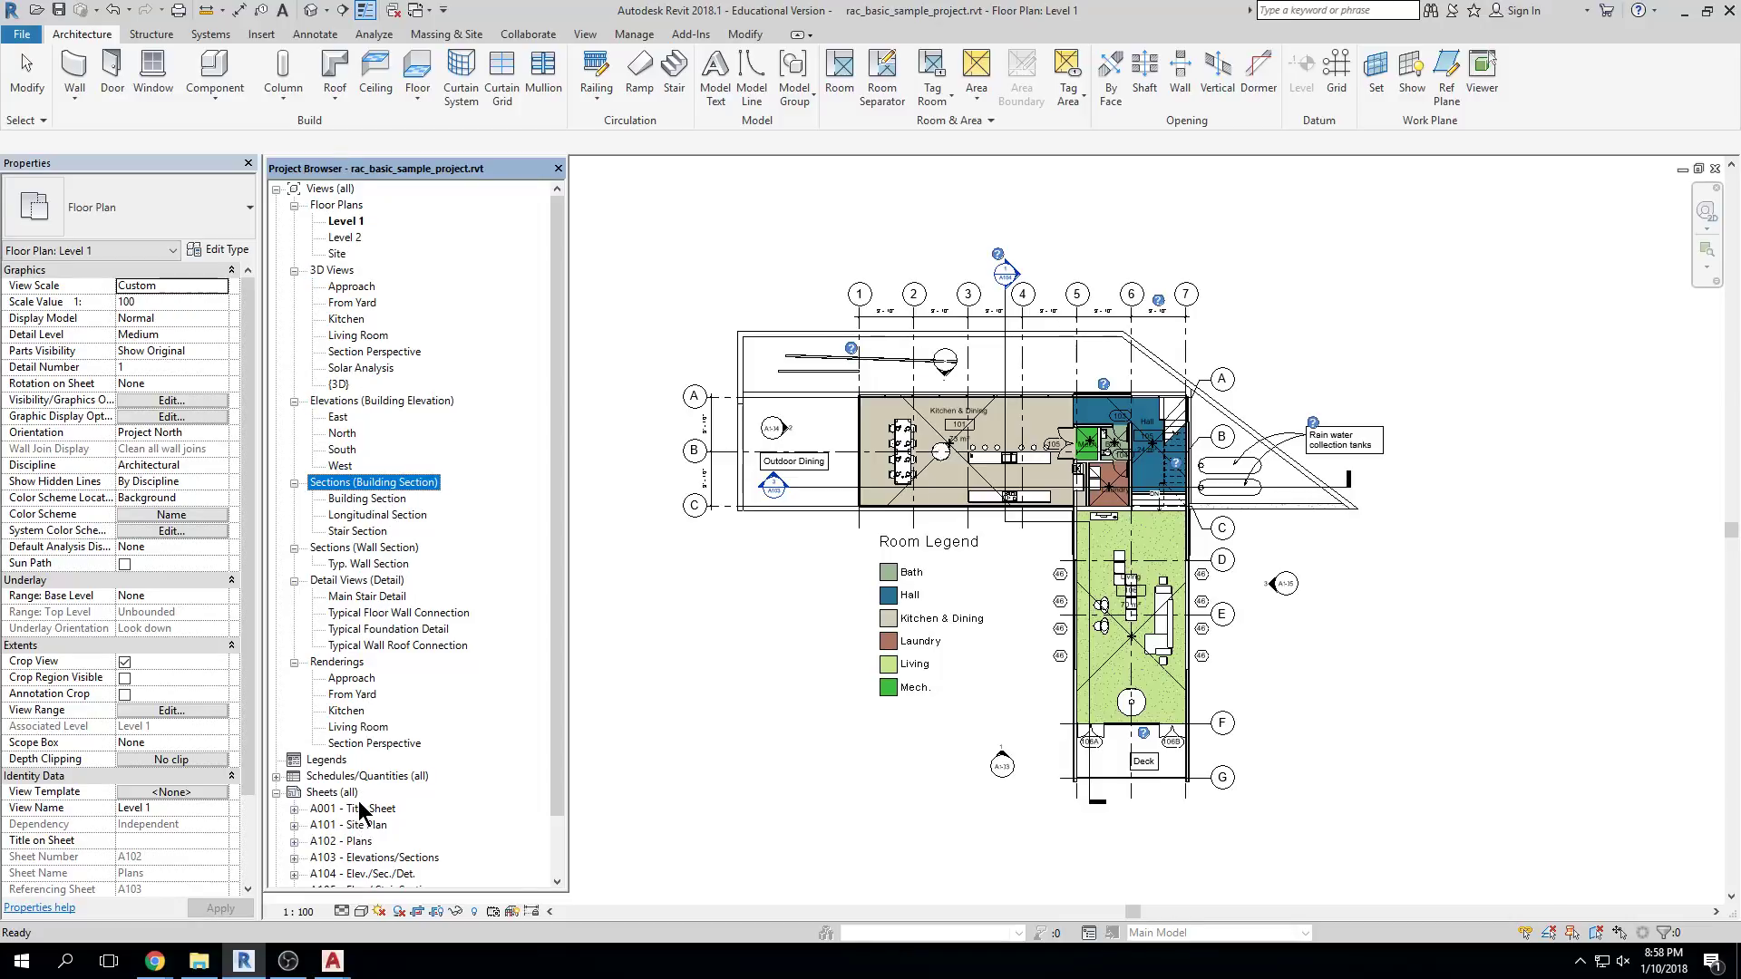
Scroll down to Sheets and open the A101 - Site Plan sheet
{"action": "left_click_drag", "start_coordinate": [564, 759], "coordinate": [564, 845]}
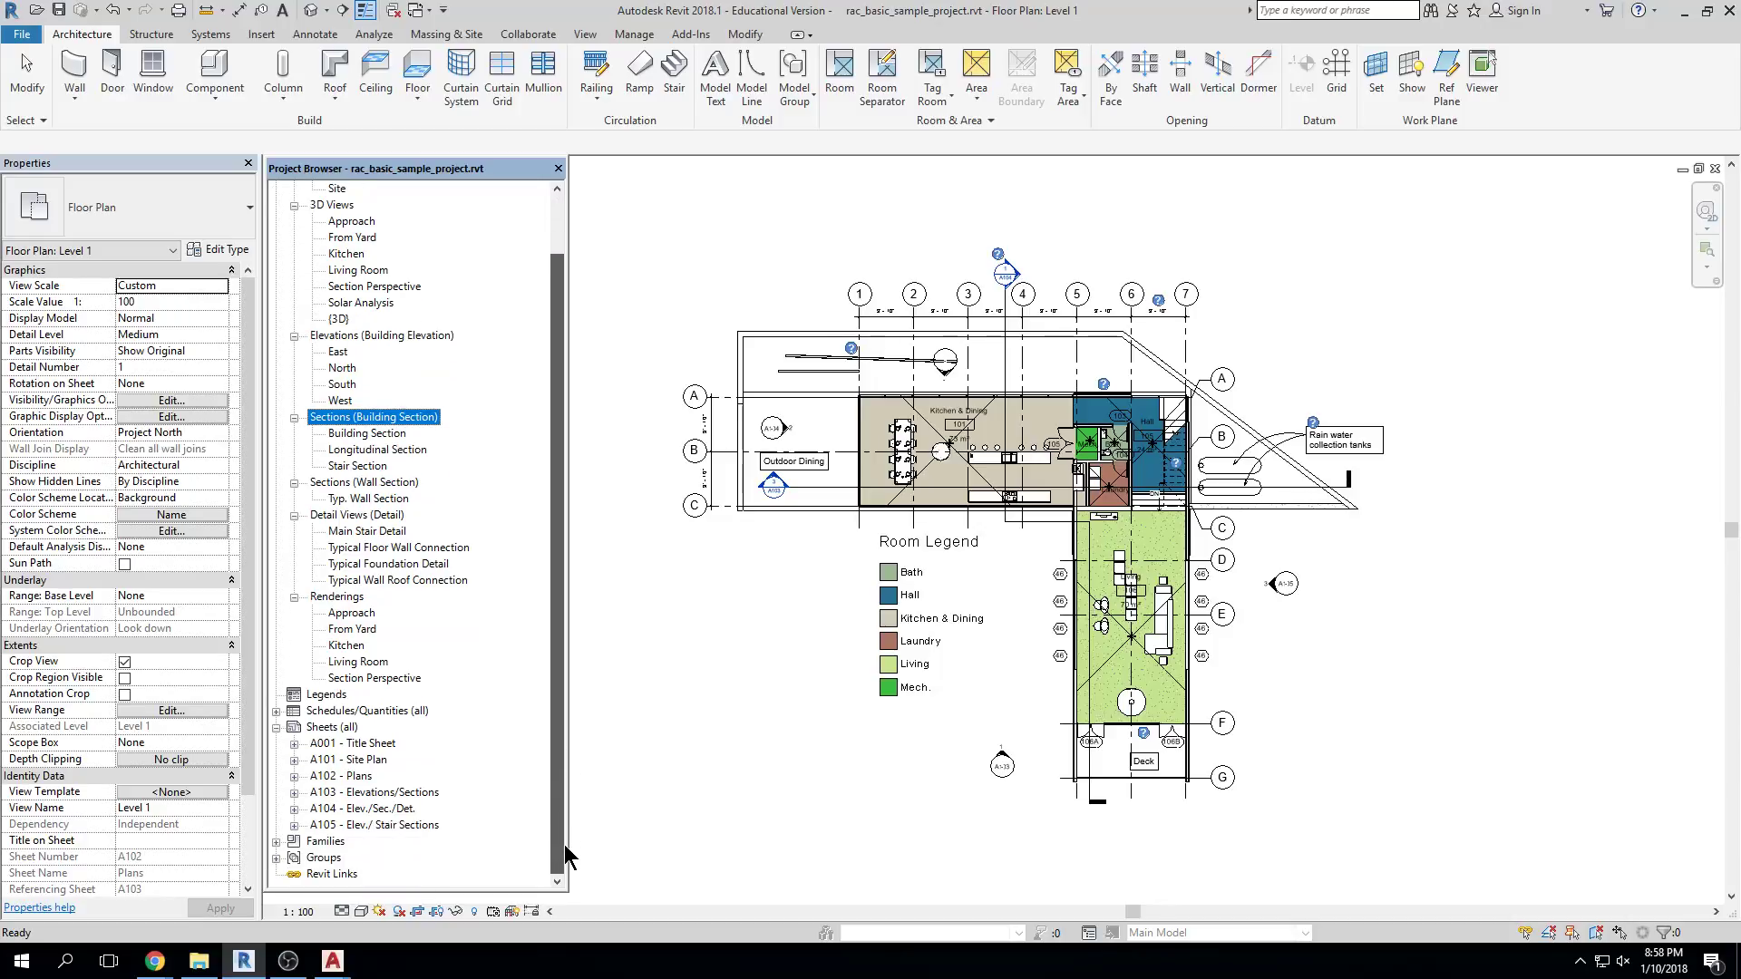
{"action": "left_click", "coordinate": [349, 765]}
{"action": "double_click", "coordinate": [350, 764]}
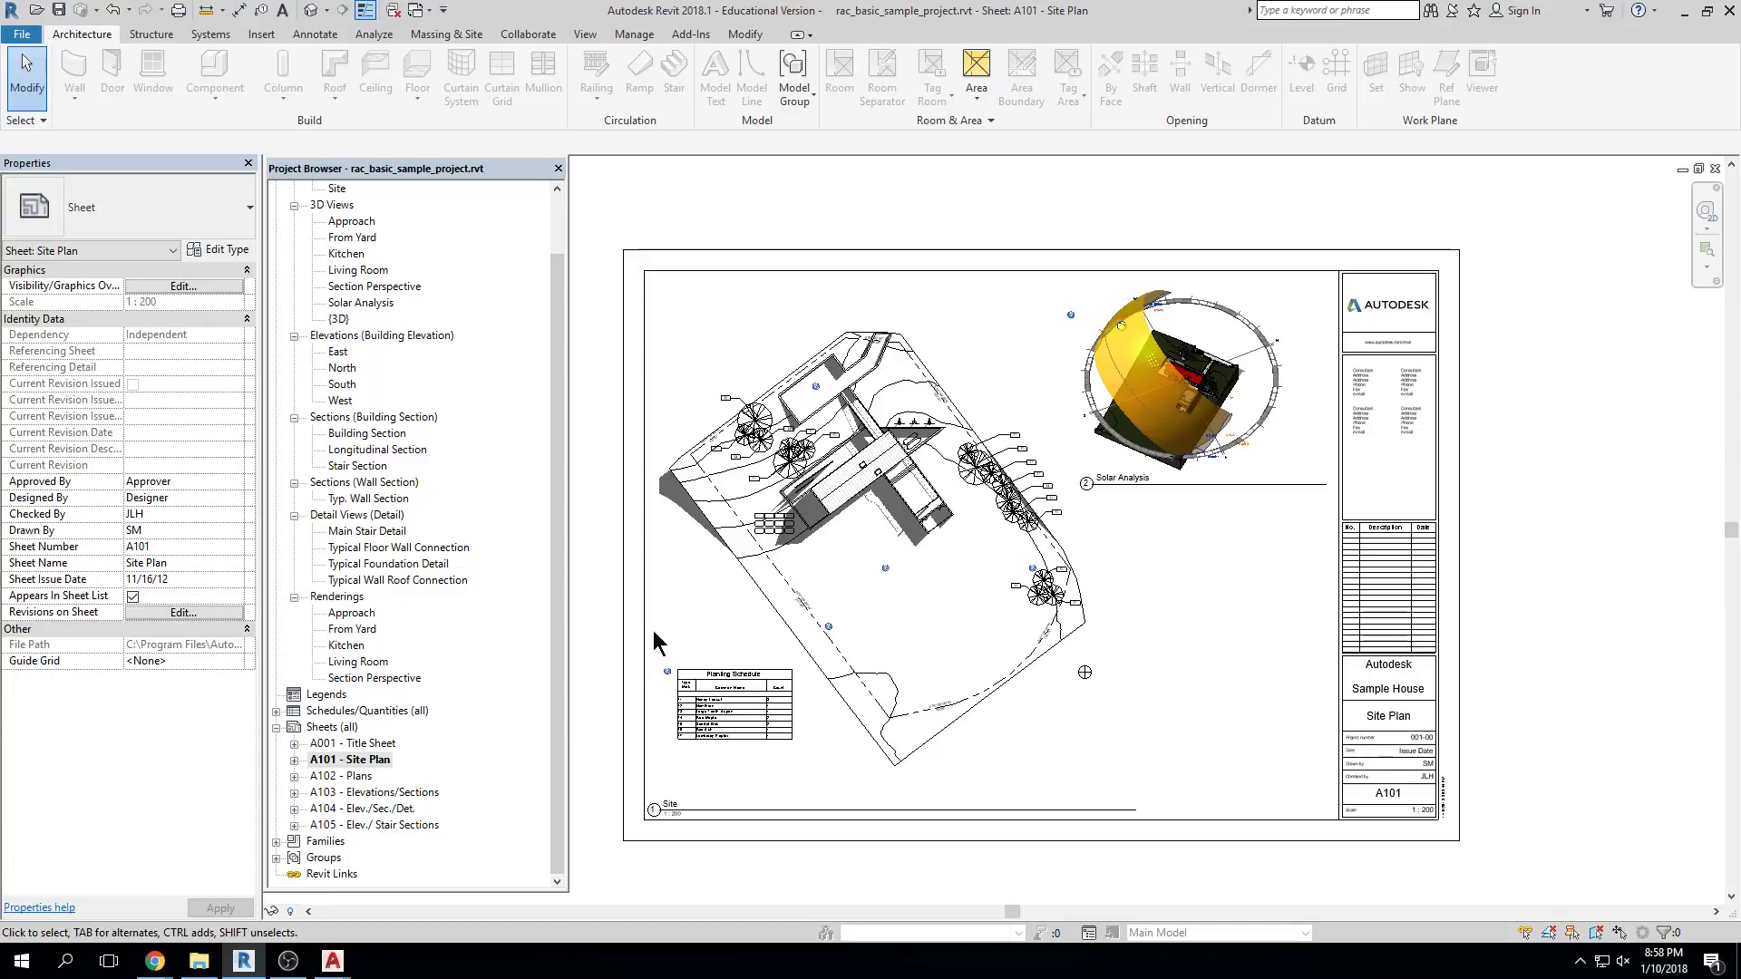
Scroll the Project Browser to the top and close the A101 - Site Plan view
{"action": "left_click_drag", "start_coordinate": [552, 574], "coordinate": [557, 383]}
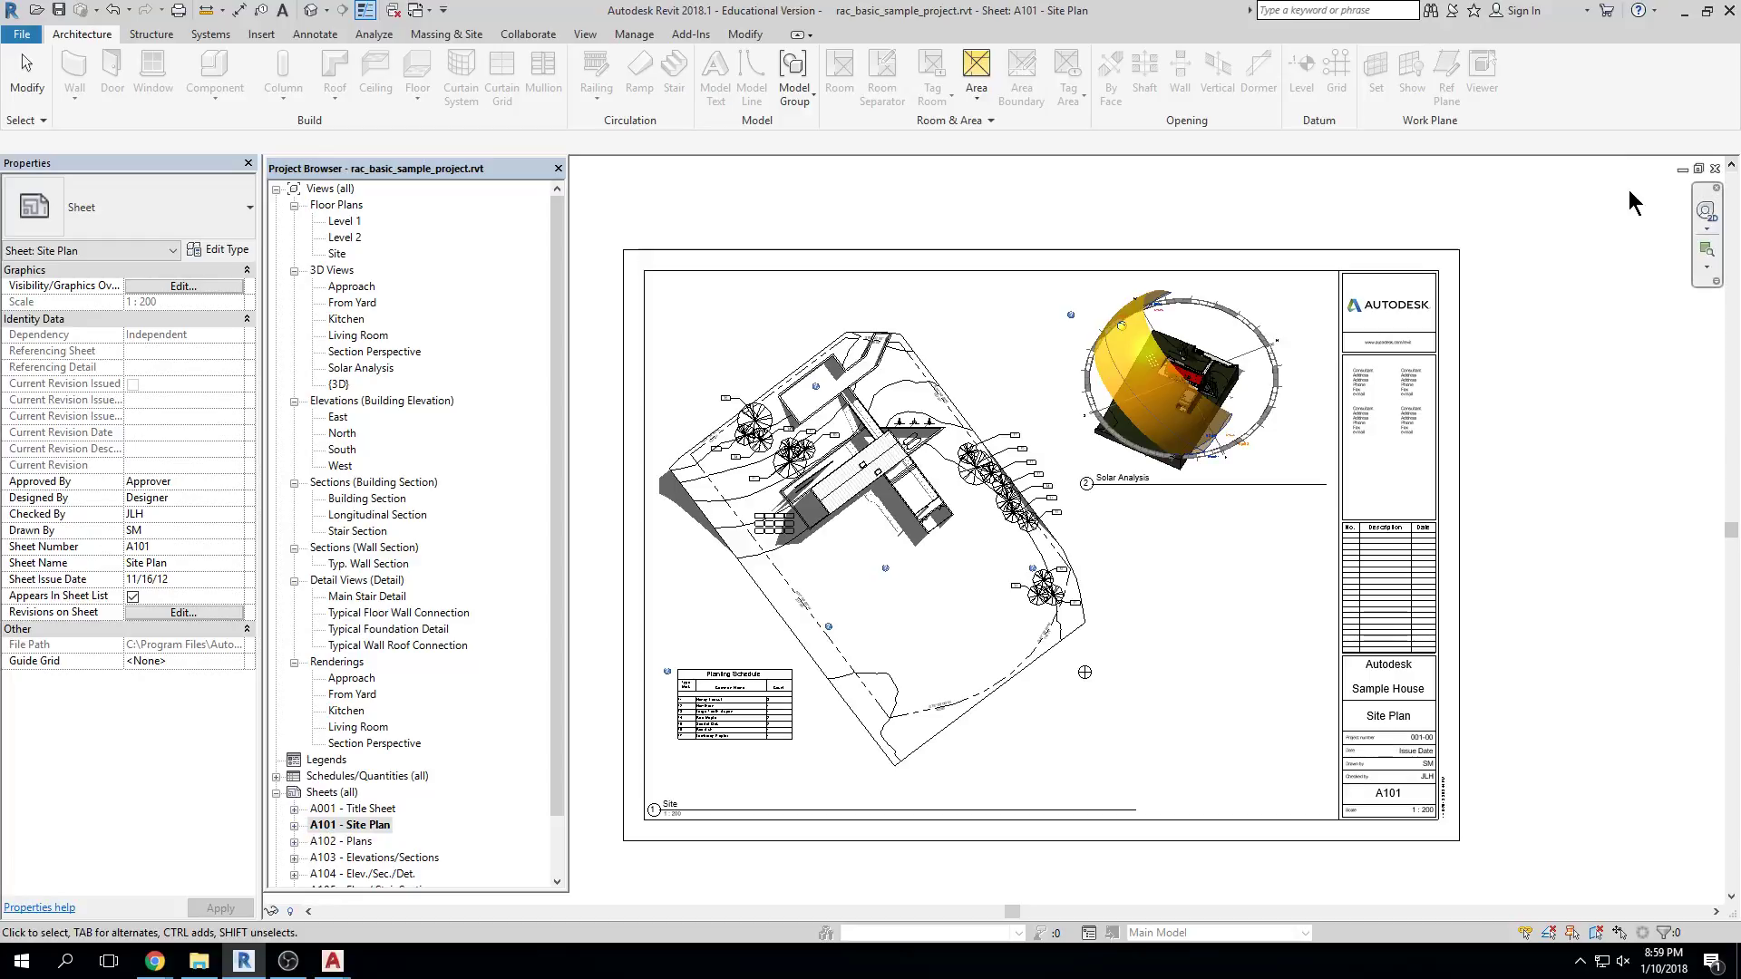
{"action": "left_click", "coordinate": [1726, 175]}
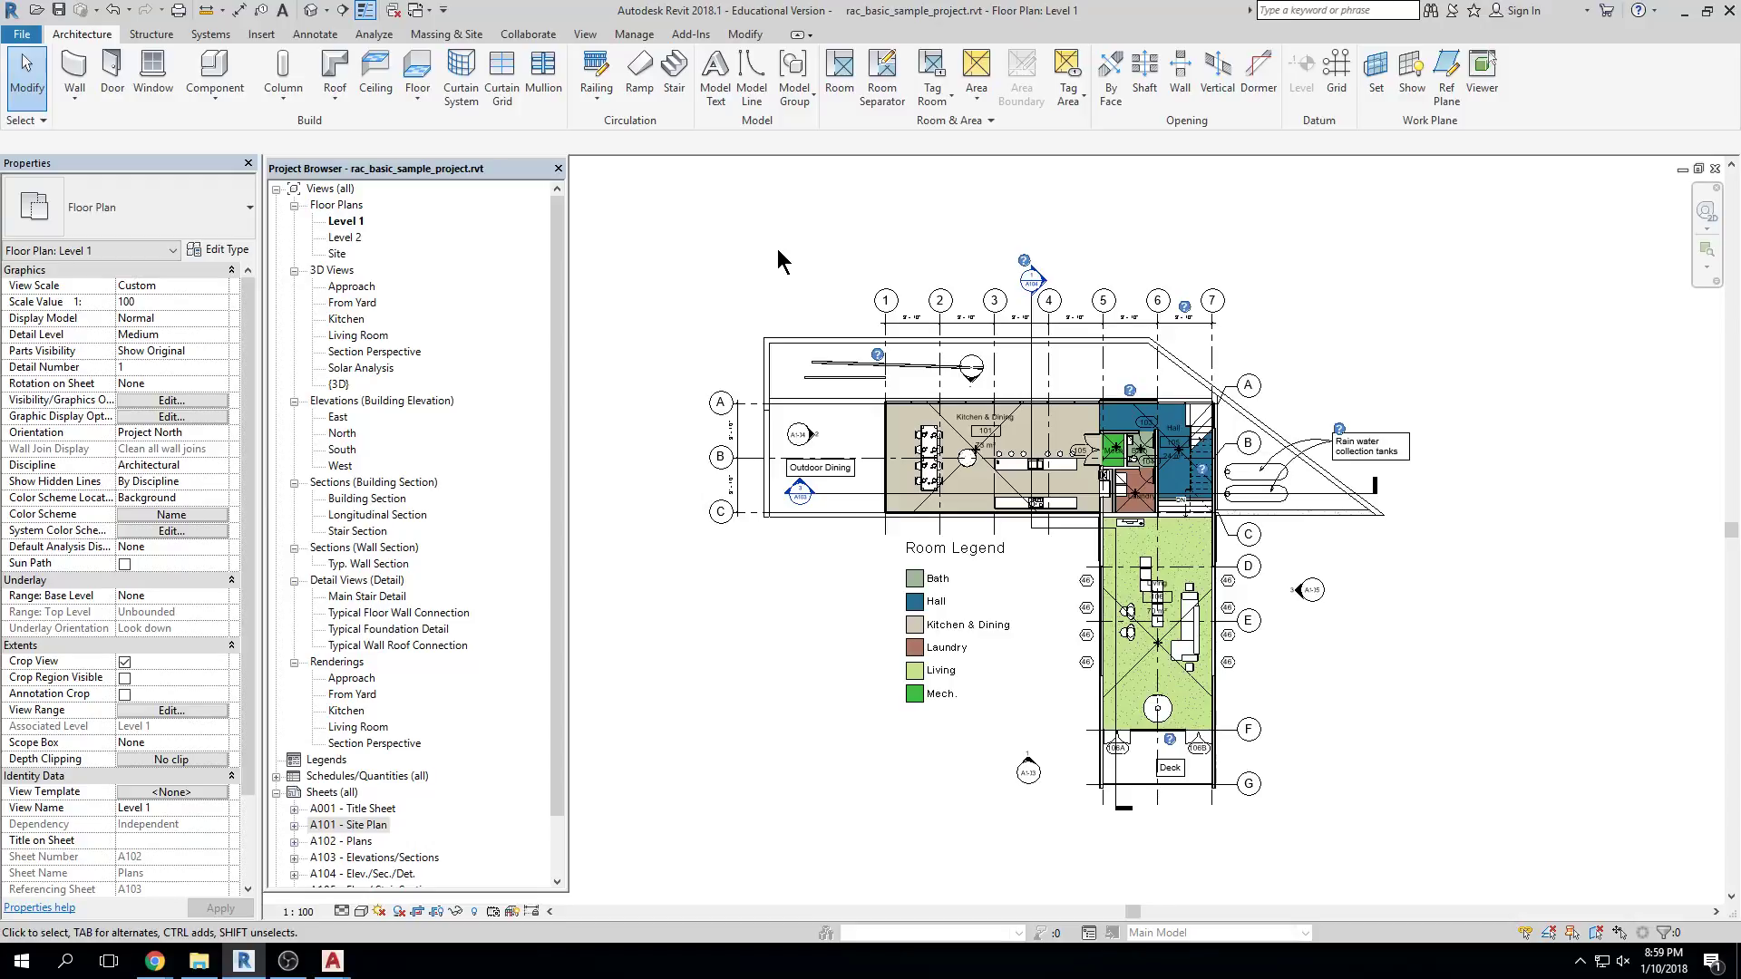
{"action": "left_click", "coordinate": [76, 73]}
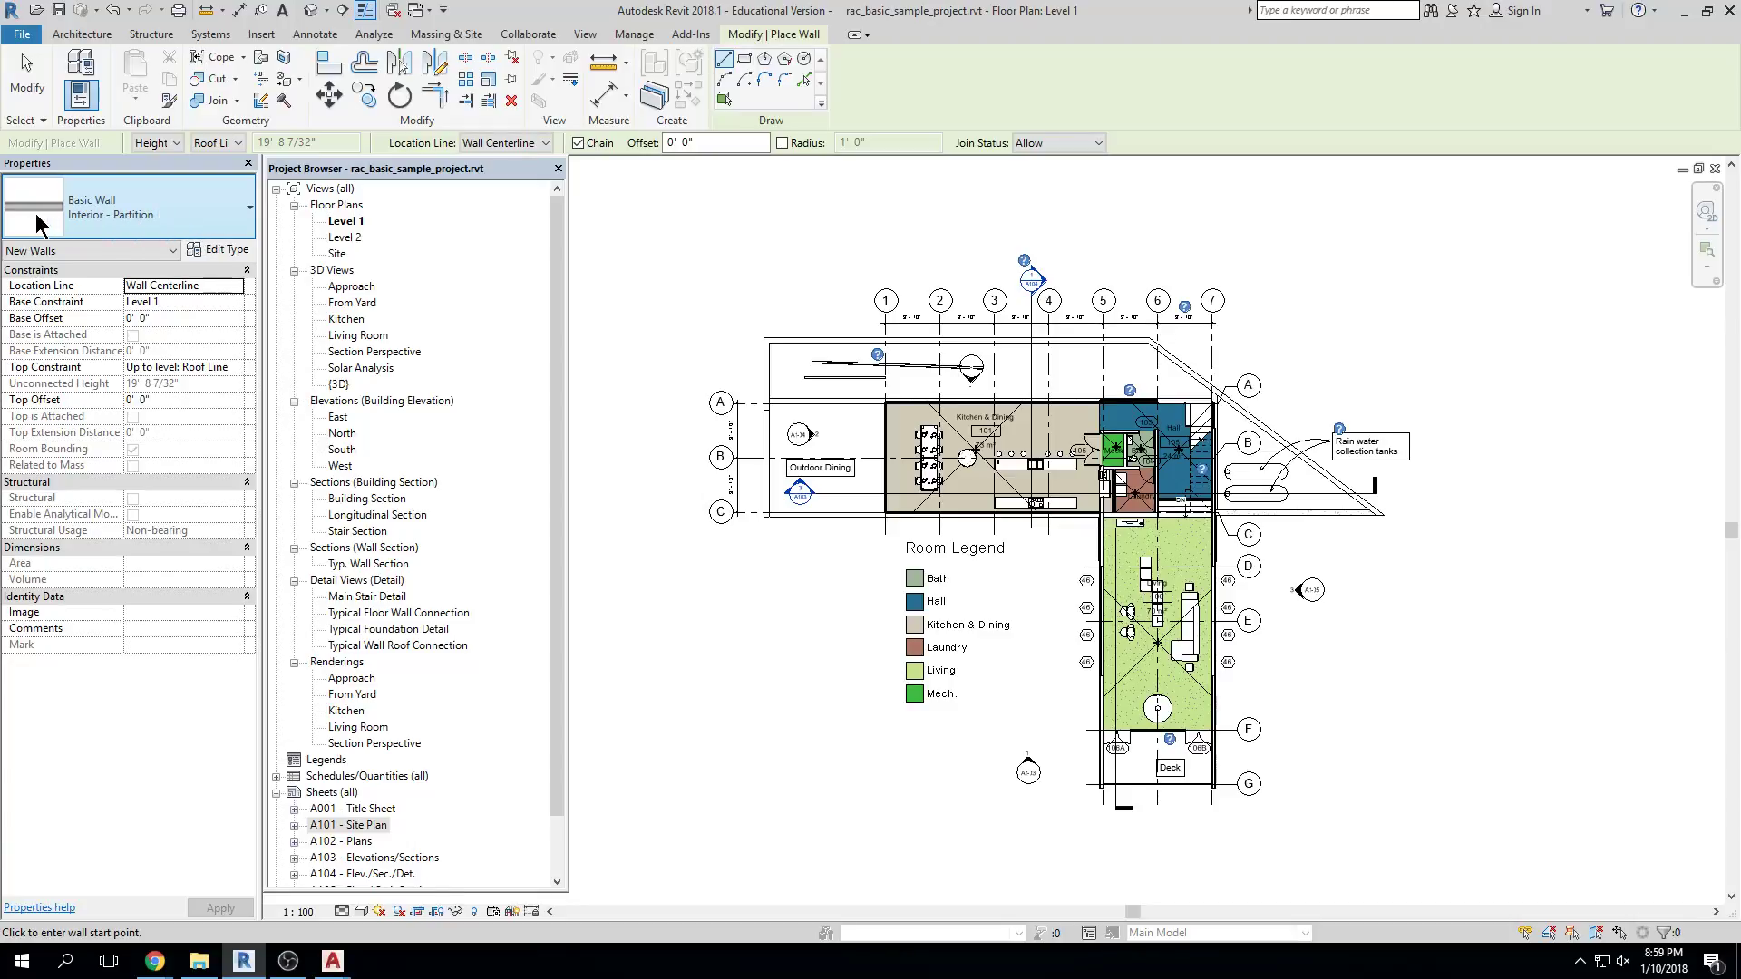
{"action": "left_click", "coordinate": [238, 220]}
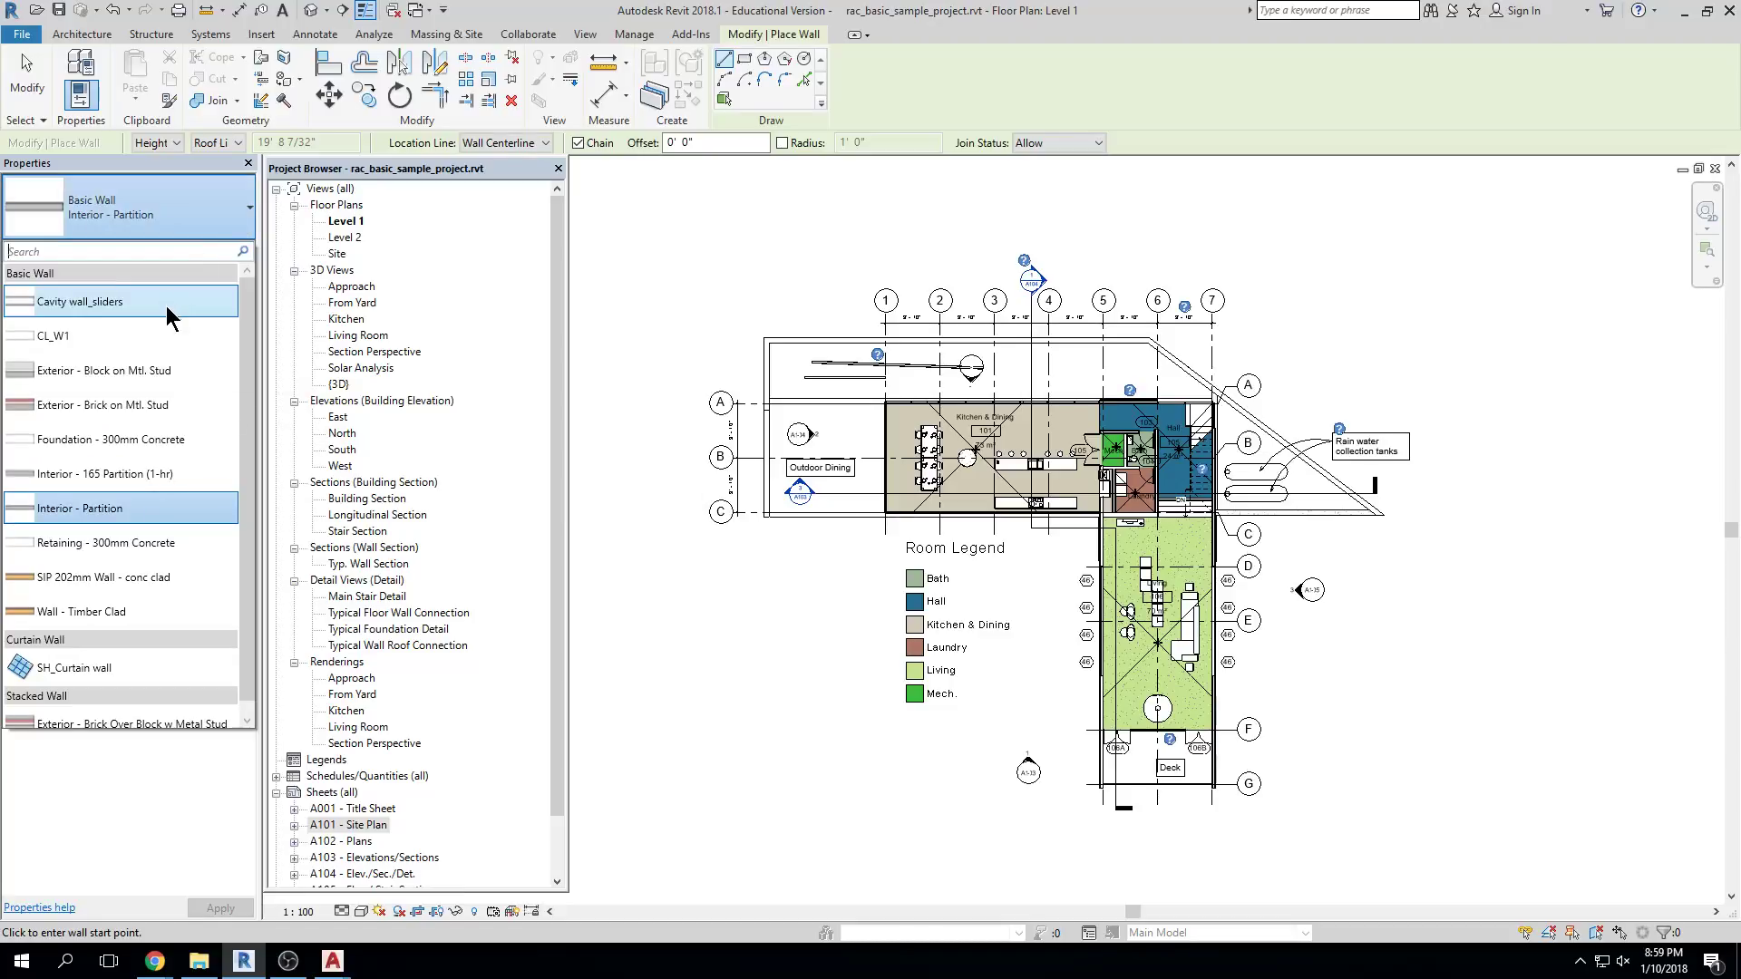
{"action": "left_click", "coordinate": [116, 547]}
{"action": "left_click", "coordinate": [763, 374]}
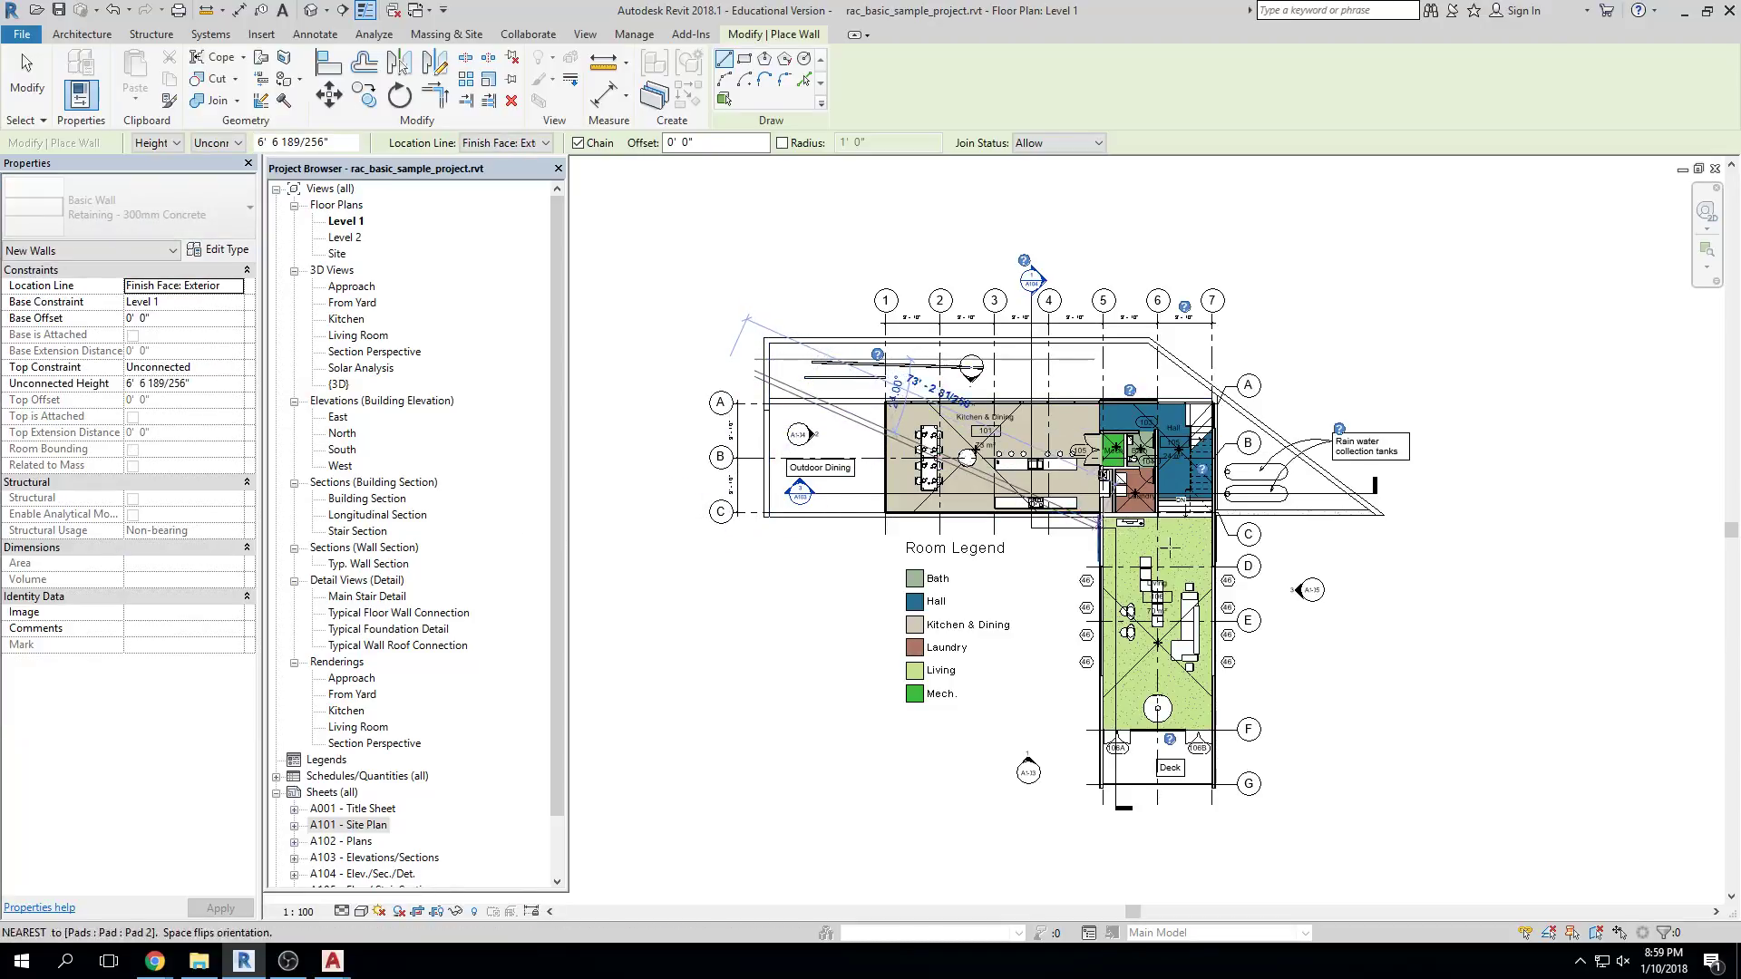
{"action": "left_click", "coordinate": [1405, 575]}
{"action": "key", "text": "Escape"}
{"action": "key", "text": "Escape"}
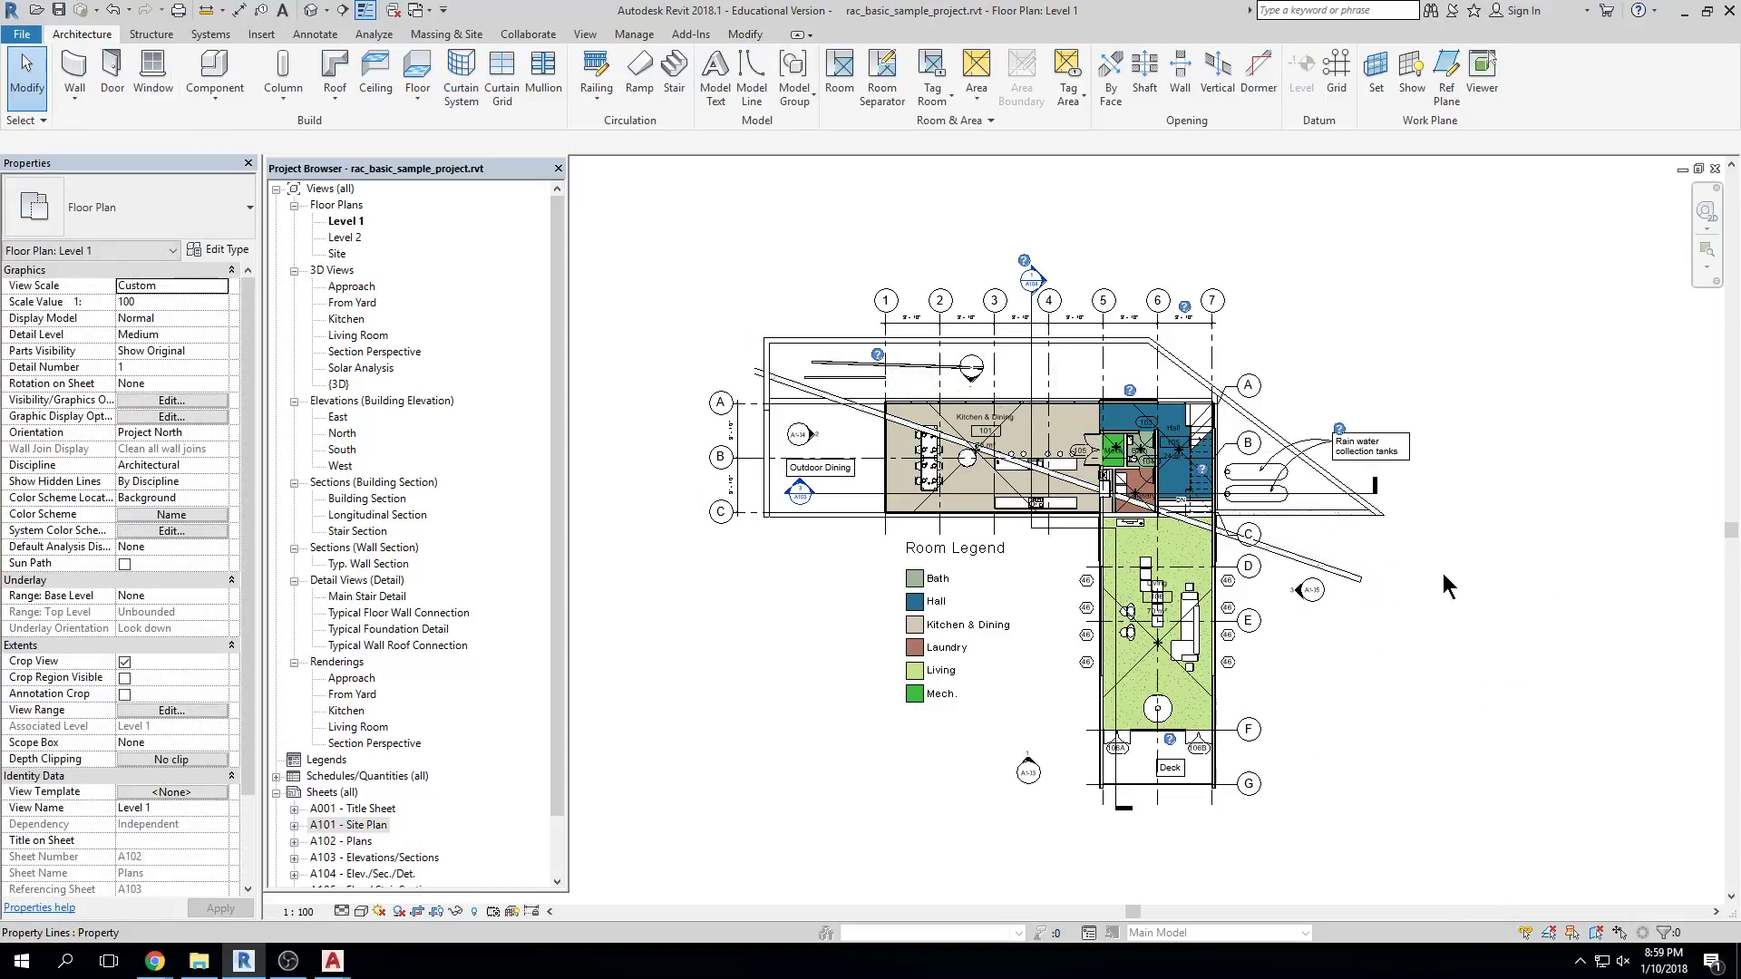
{"action": "left_click", "coordinate": [75, 71]}
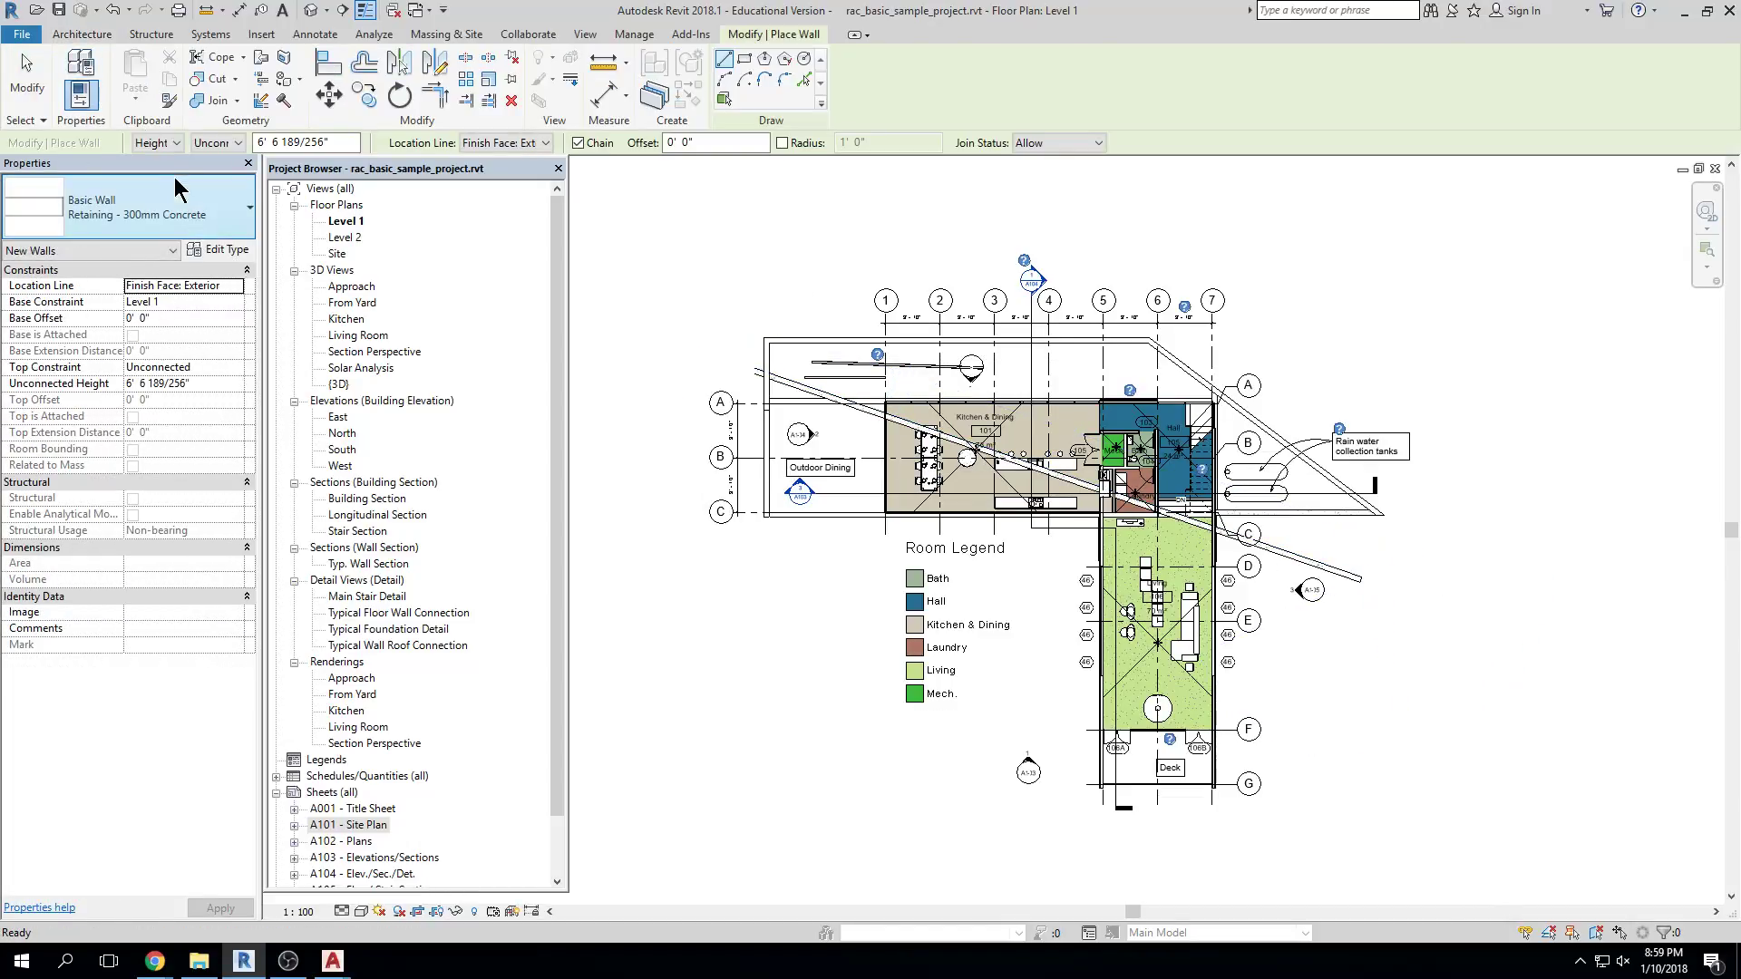
{"action": "left_click", "coordinate": [226, 216]}
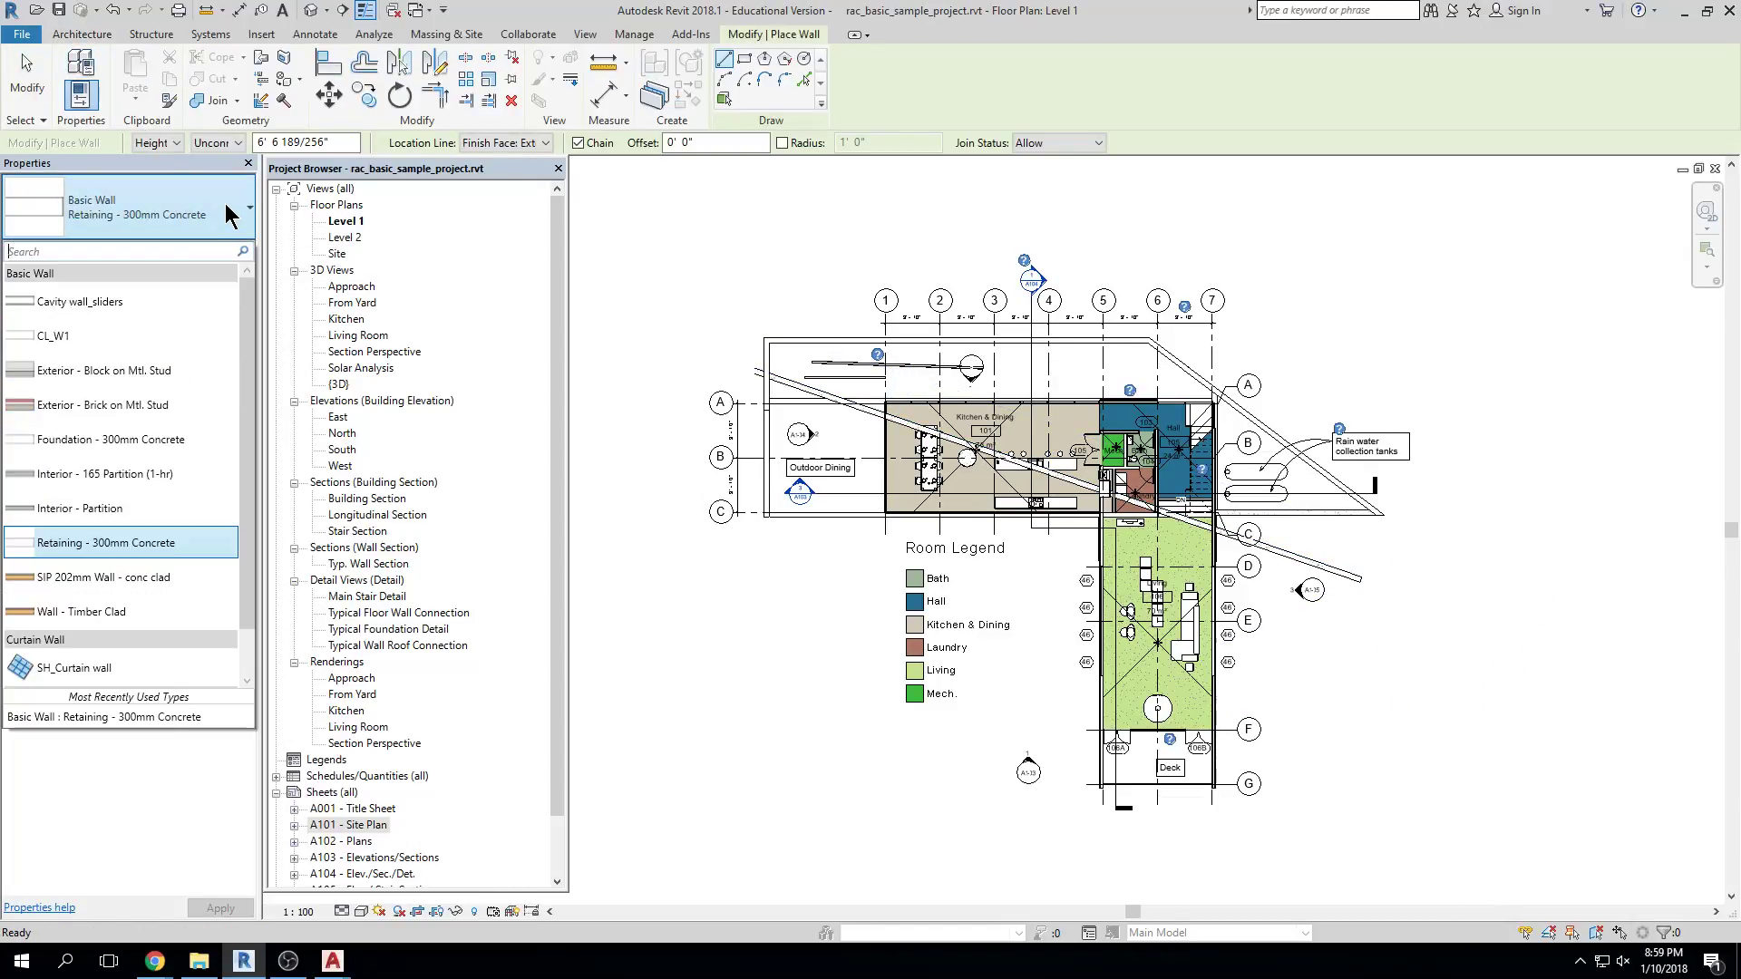
{"action": "left_click", "coordinate": [194, 441]}
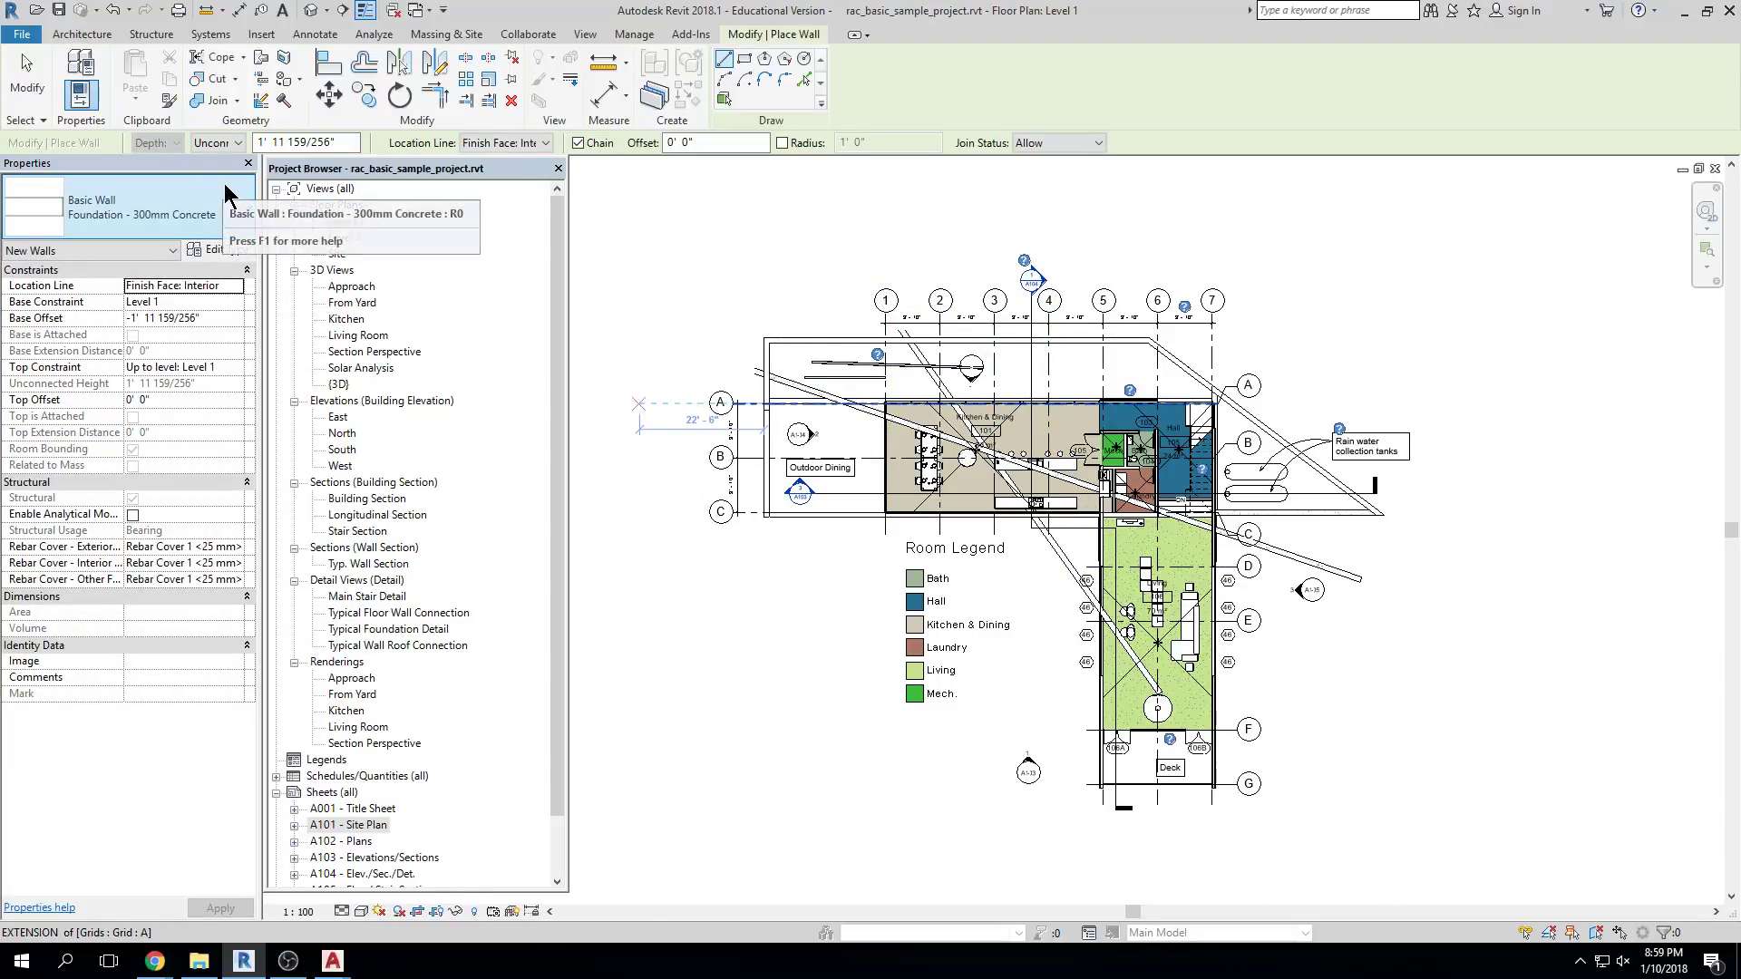
{"action": "key", "text": "Escape"}
{"action": "key", "text": "Escape"}
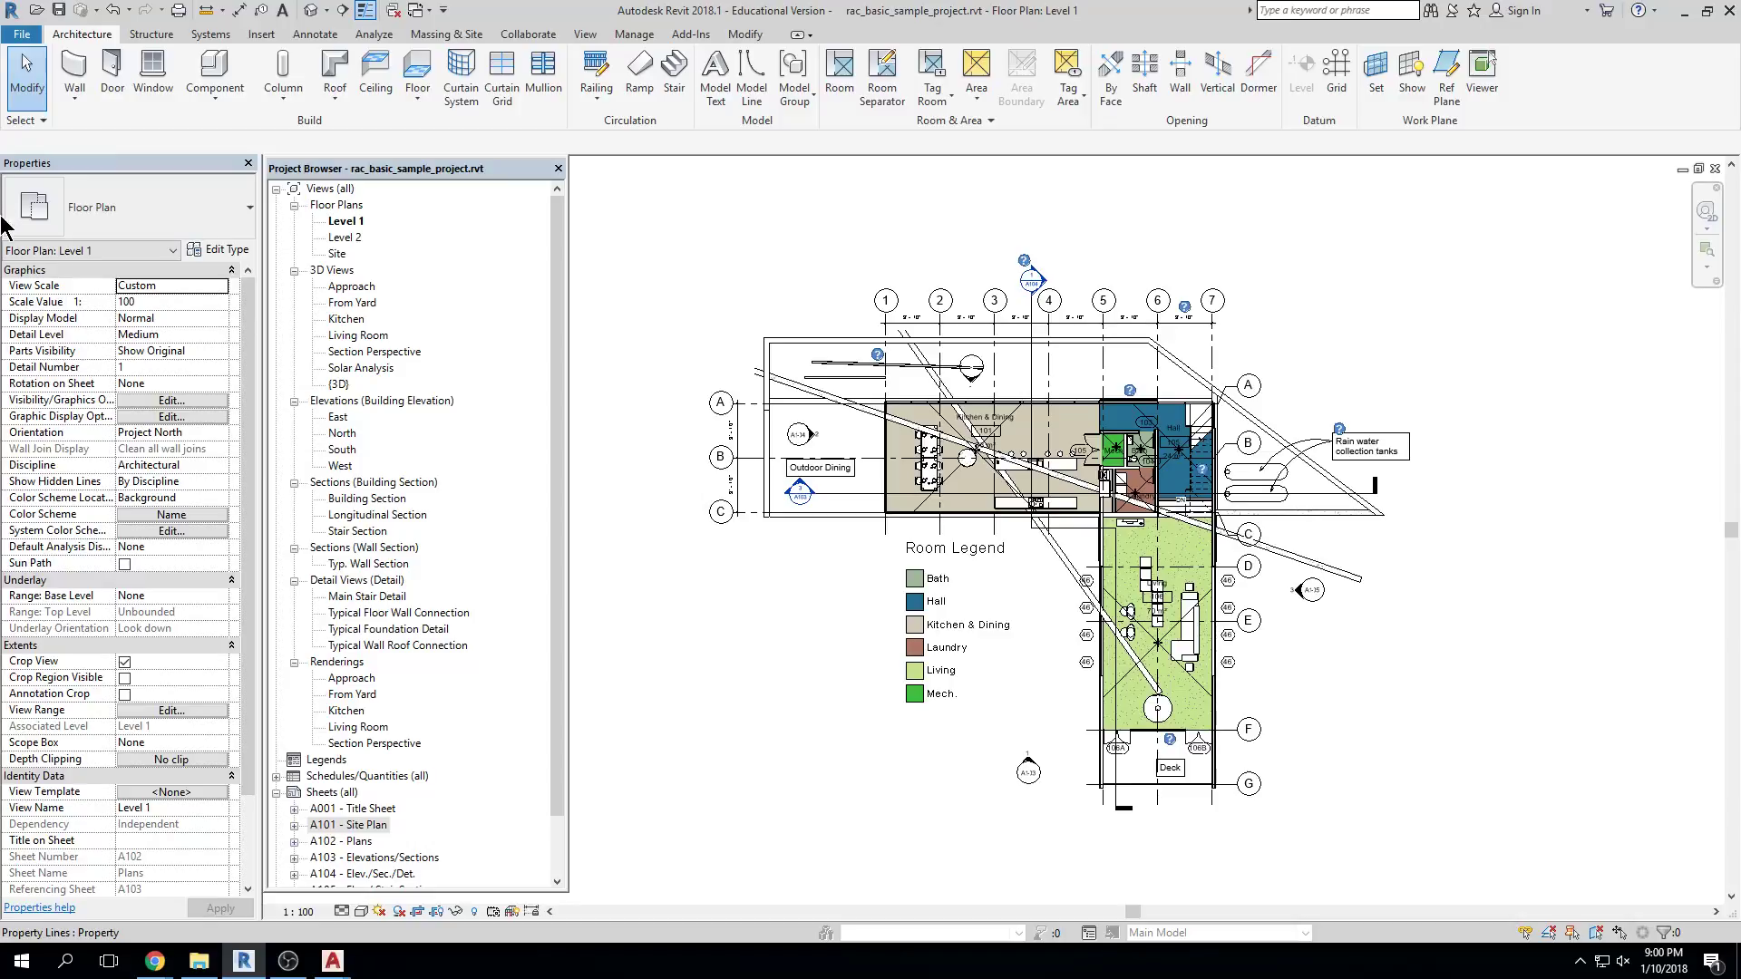
{"action": "left_click", "coordinate": [75, 68]}
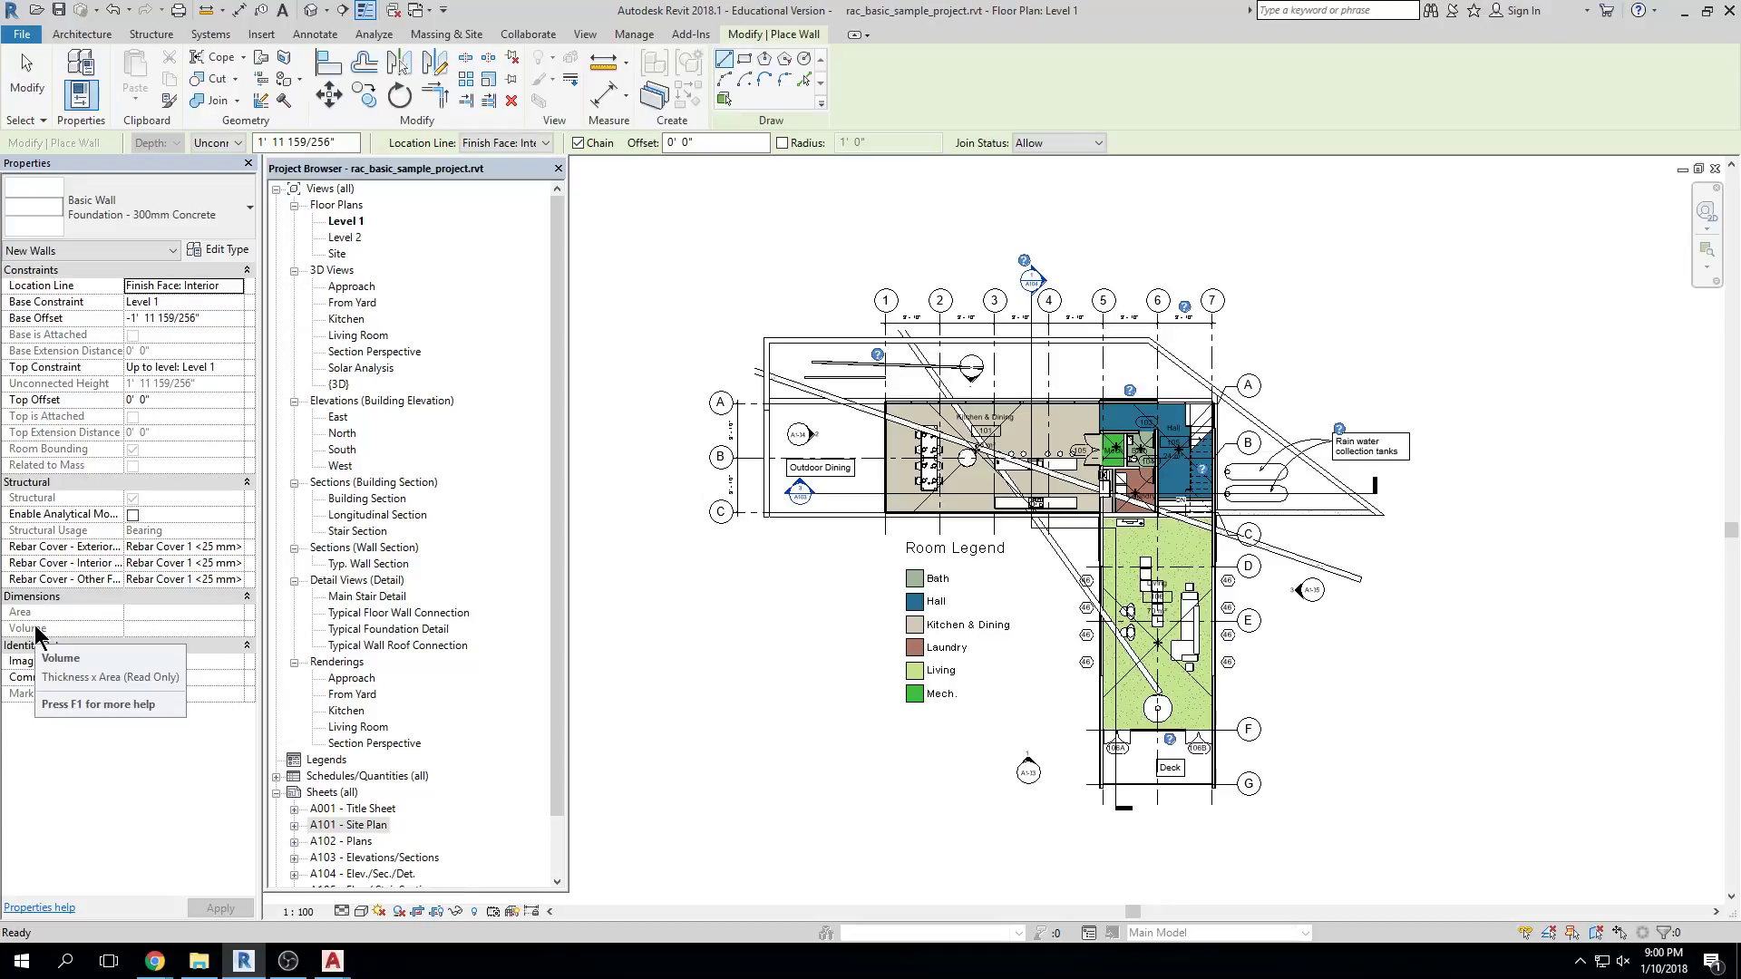
{"action": "key", "text": "Escape"}
{"action": "key", "text": "Escape"}
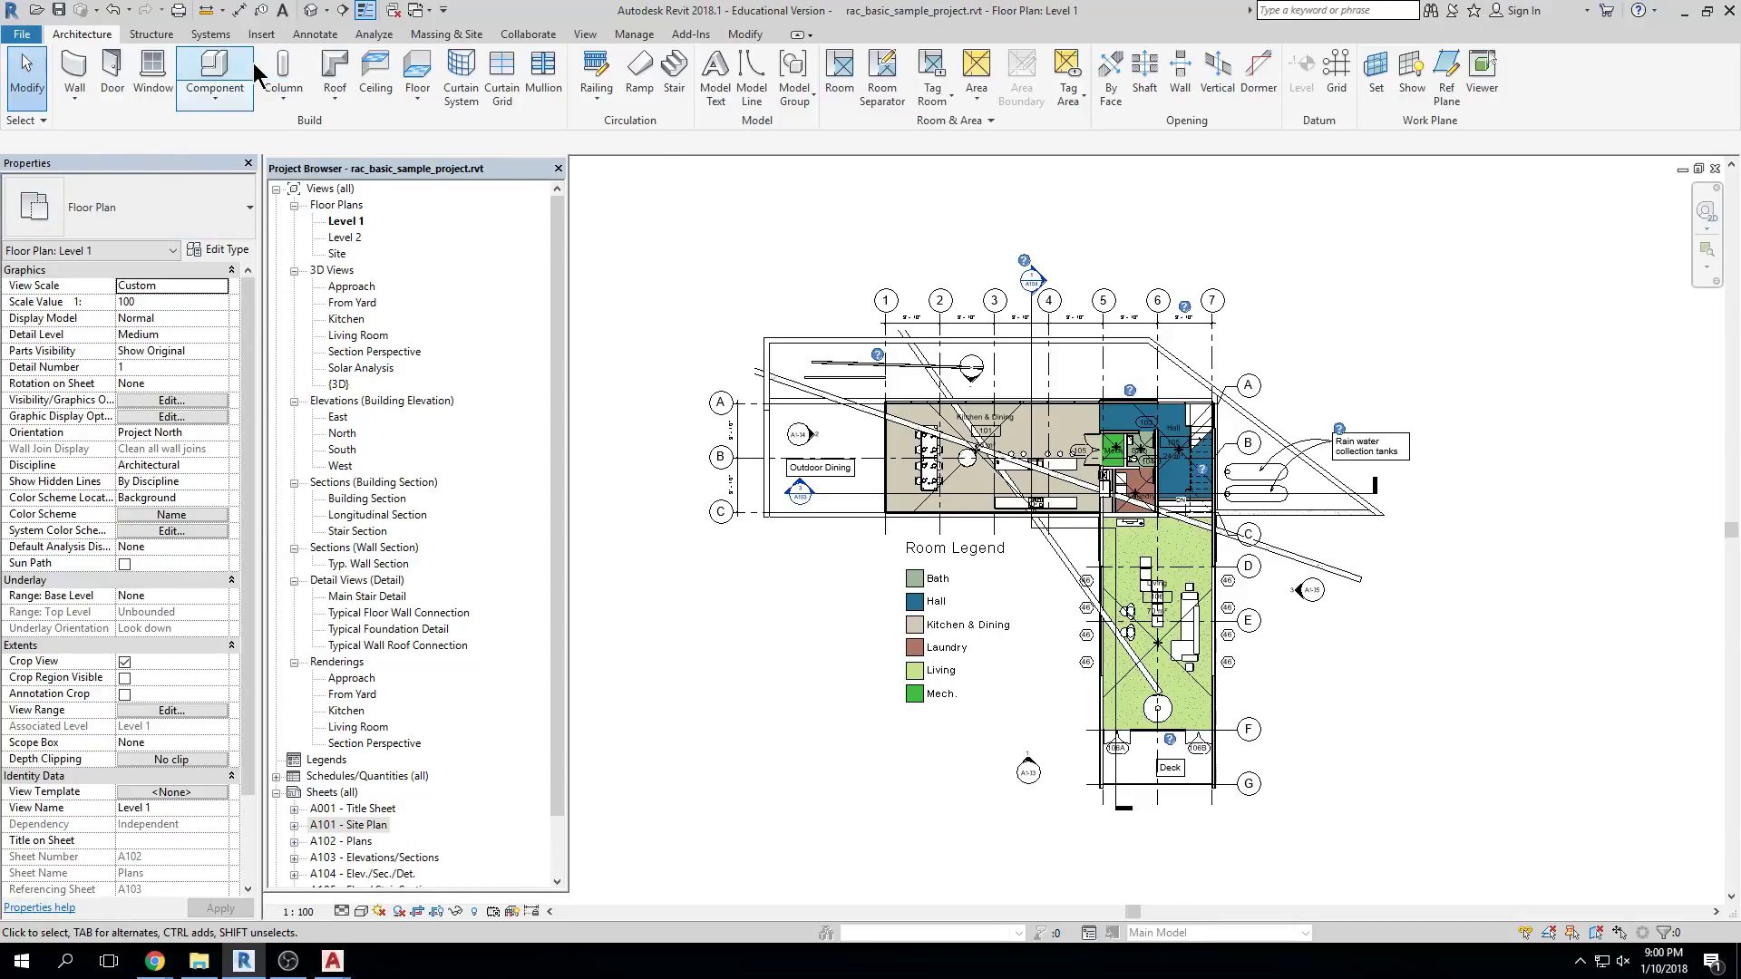
Combine the Project Browser with Properties as tabs and switch between the two panes
{"action": "left_click_drag", "start_coordinate": [390, 174], "coordinate": [195, 172]}
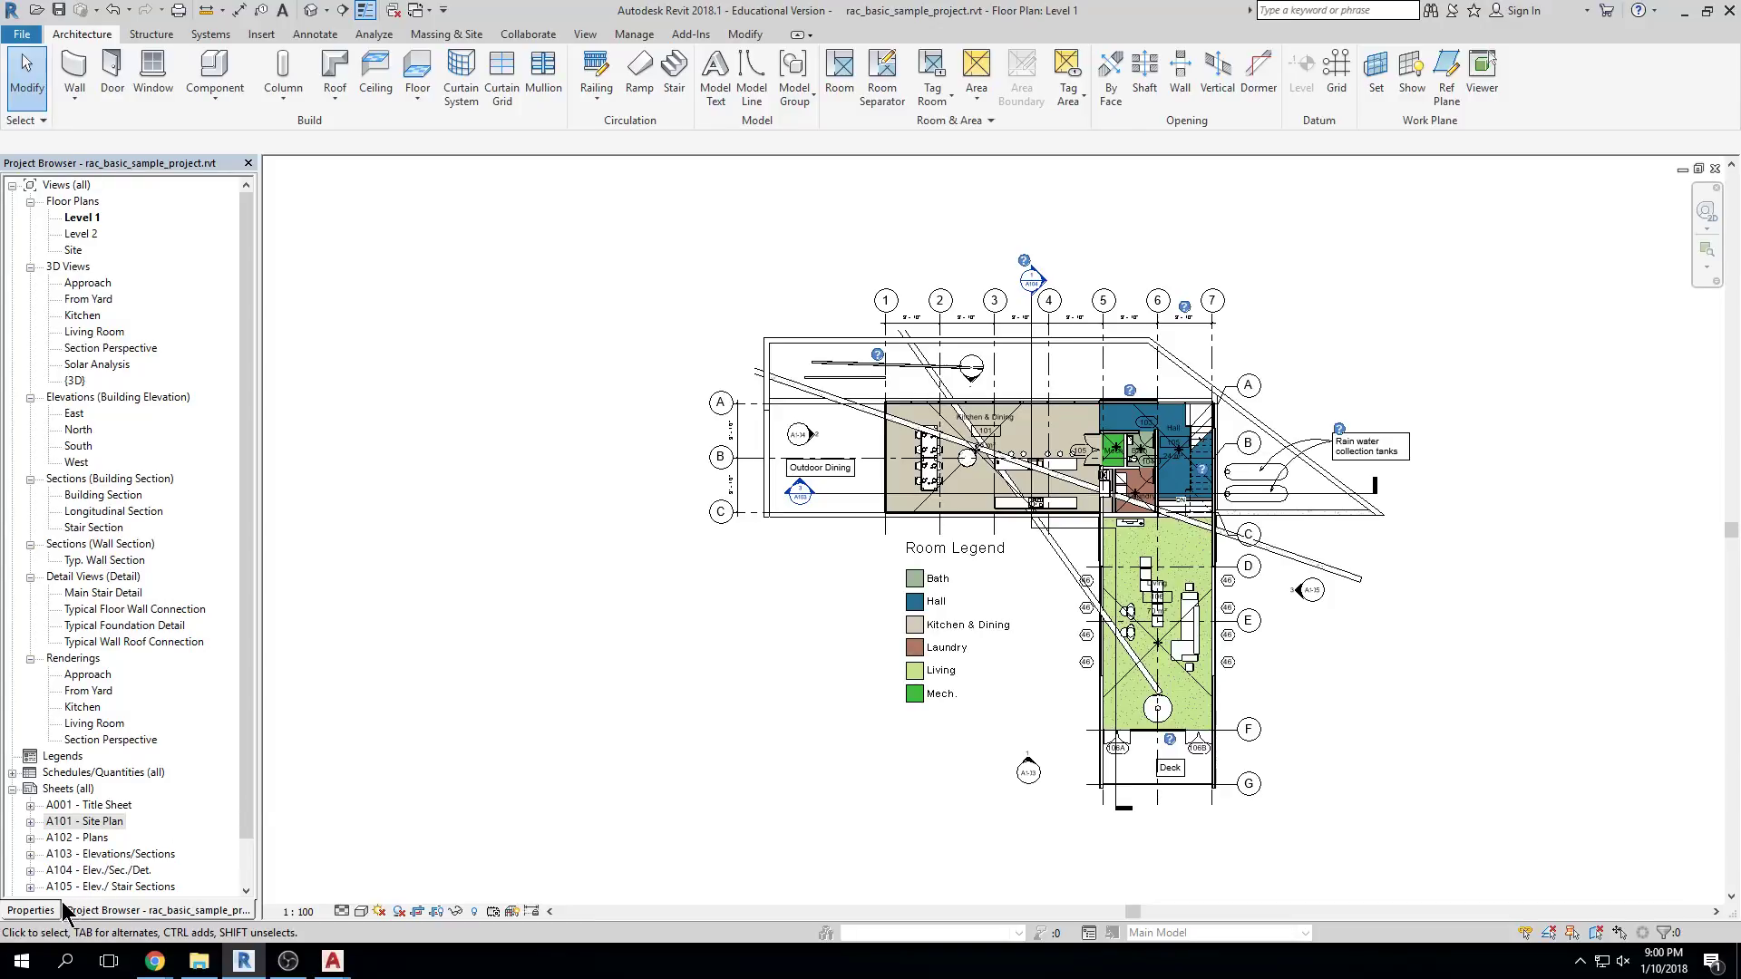
{"action": "left_click", "coordinate": [47, 912]}
{"action": "left_click", "coordinate": [103, 912]}
{"action": "left_click", "coordinate": [34, 913]}
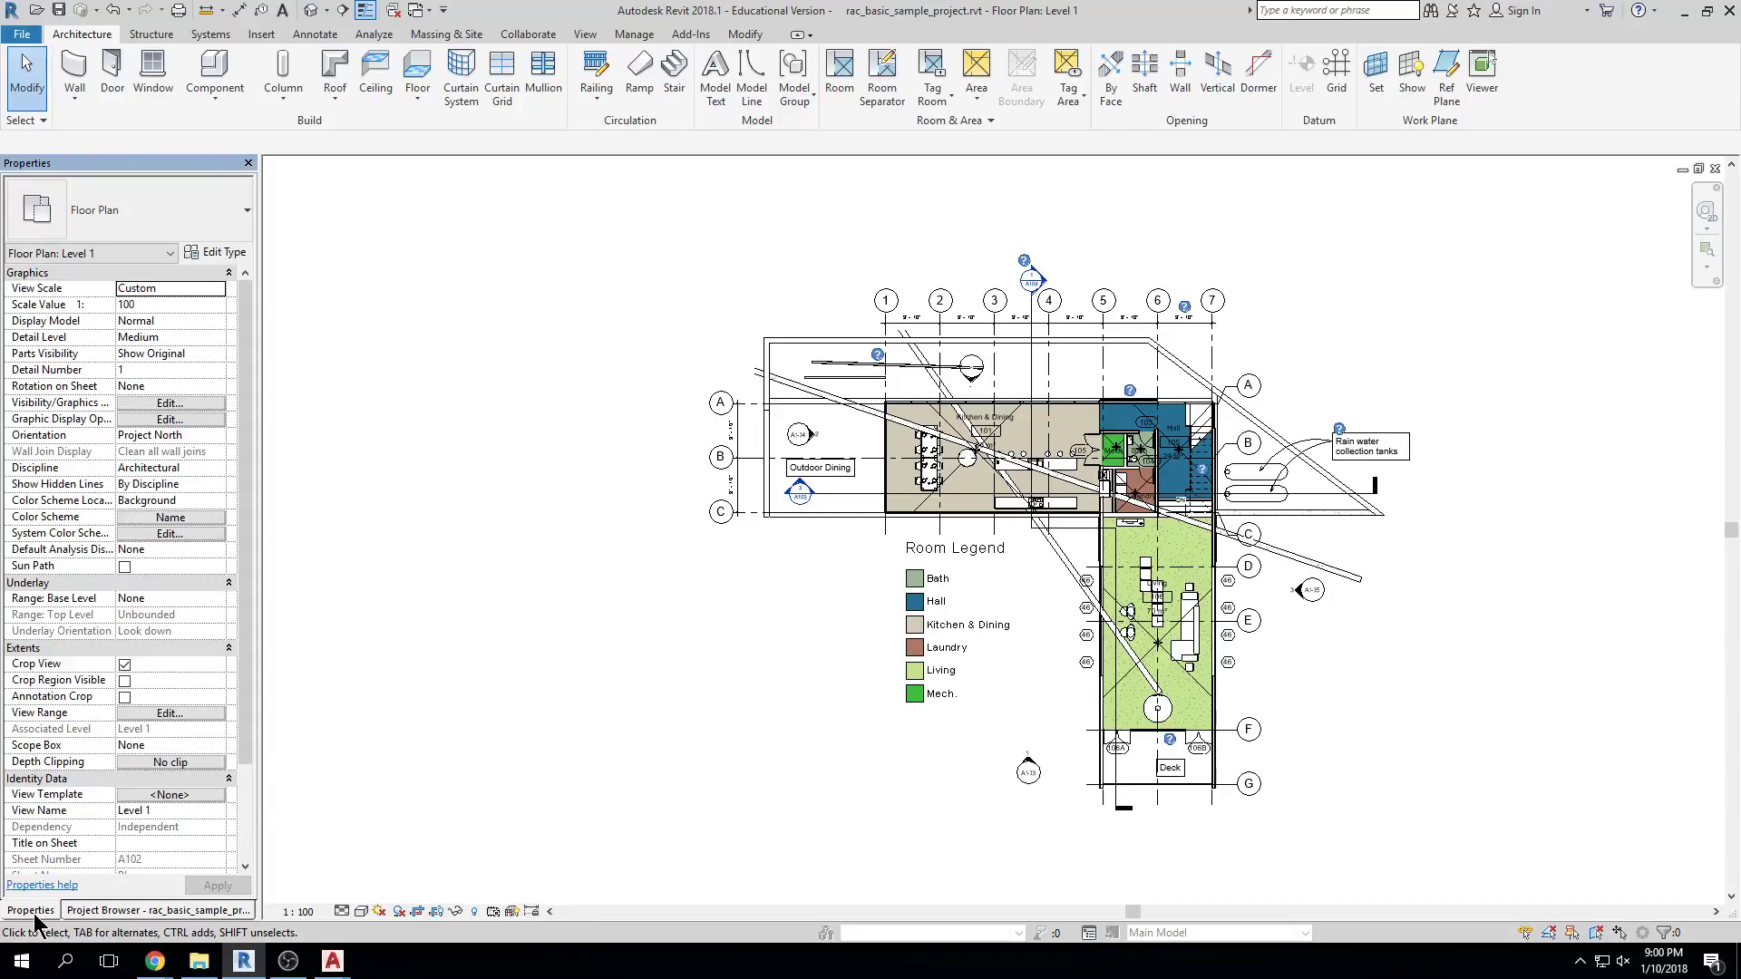
{"action": "left_click", "coordinate": [82, 912]}
{"action": "left_click", "coordinate": [48, 911]}
{"action": "left_click", "coordinate": [83, 912]}
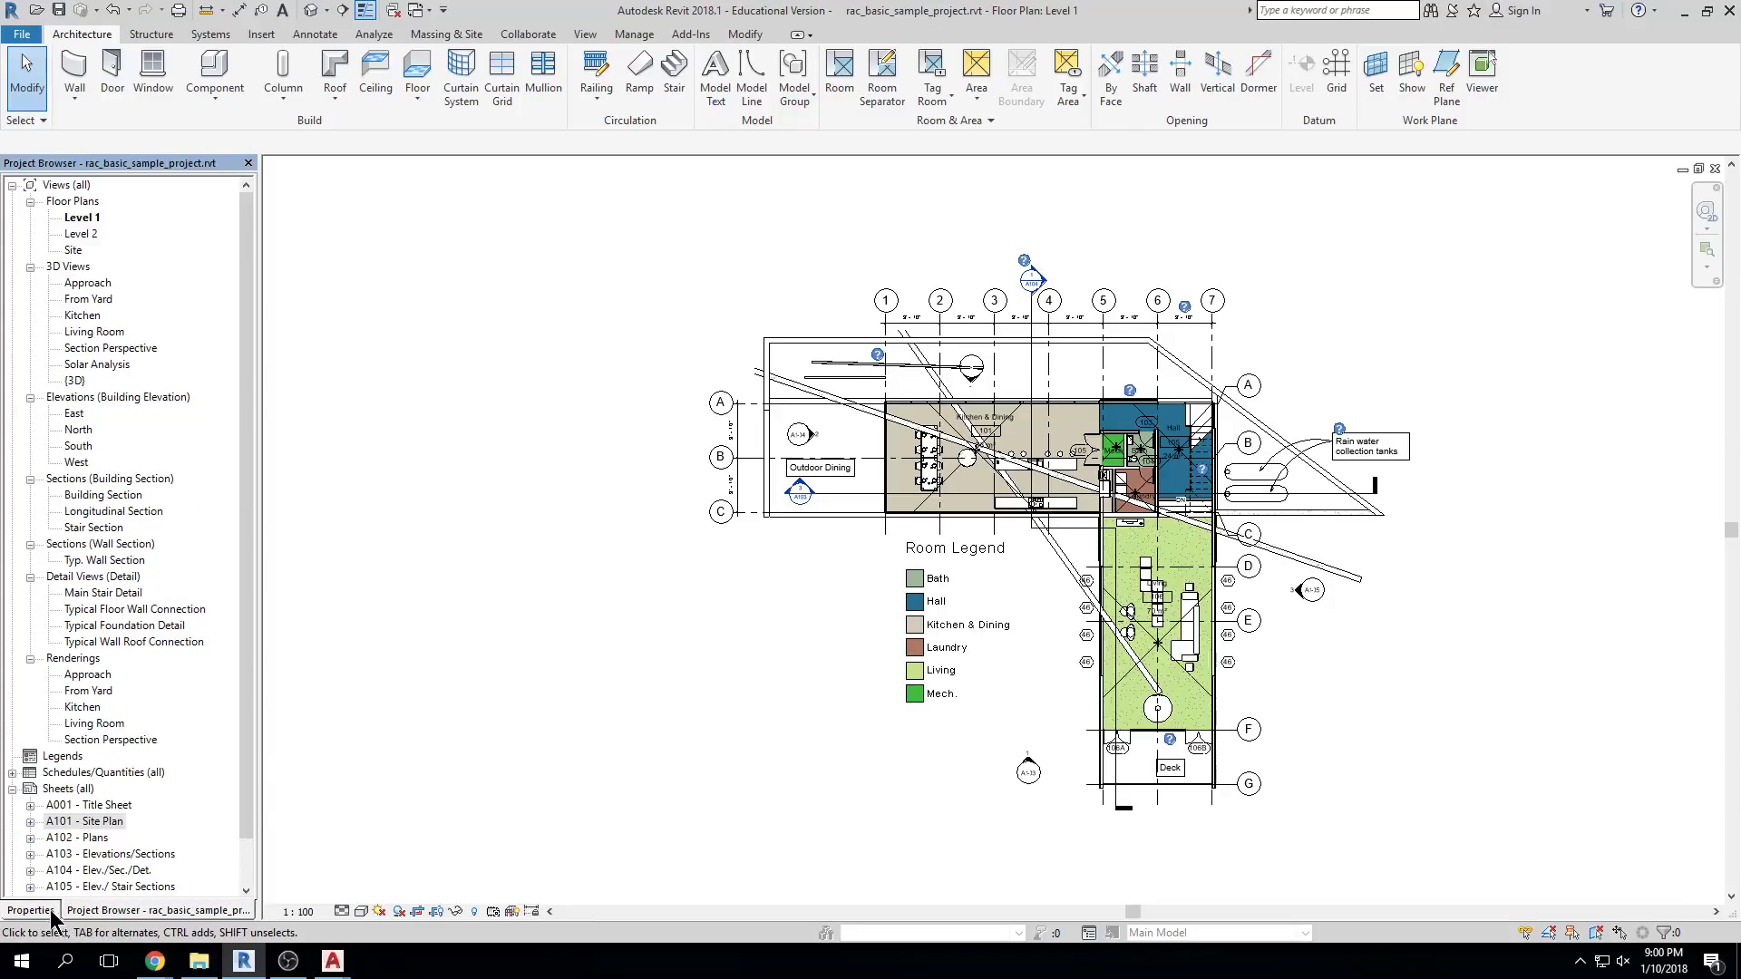
{"action": "left_click", "coordinate": [51, 913]}
{"action": "left_click", "coordinate": [100, 912]}
{"action": "left_click", "coordinate": [23, 911]}
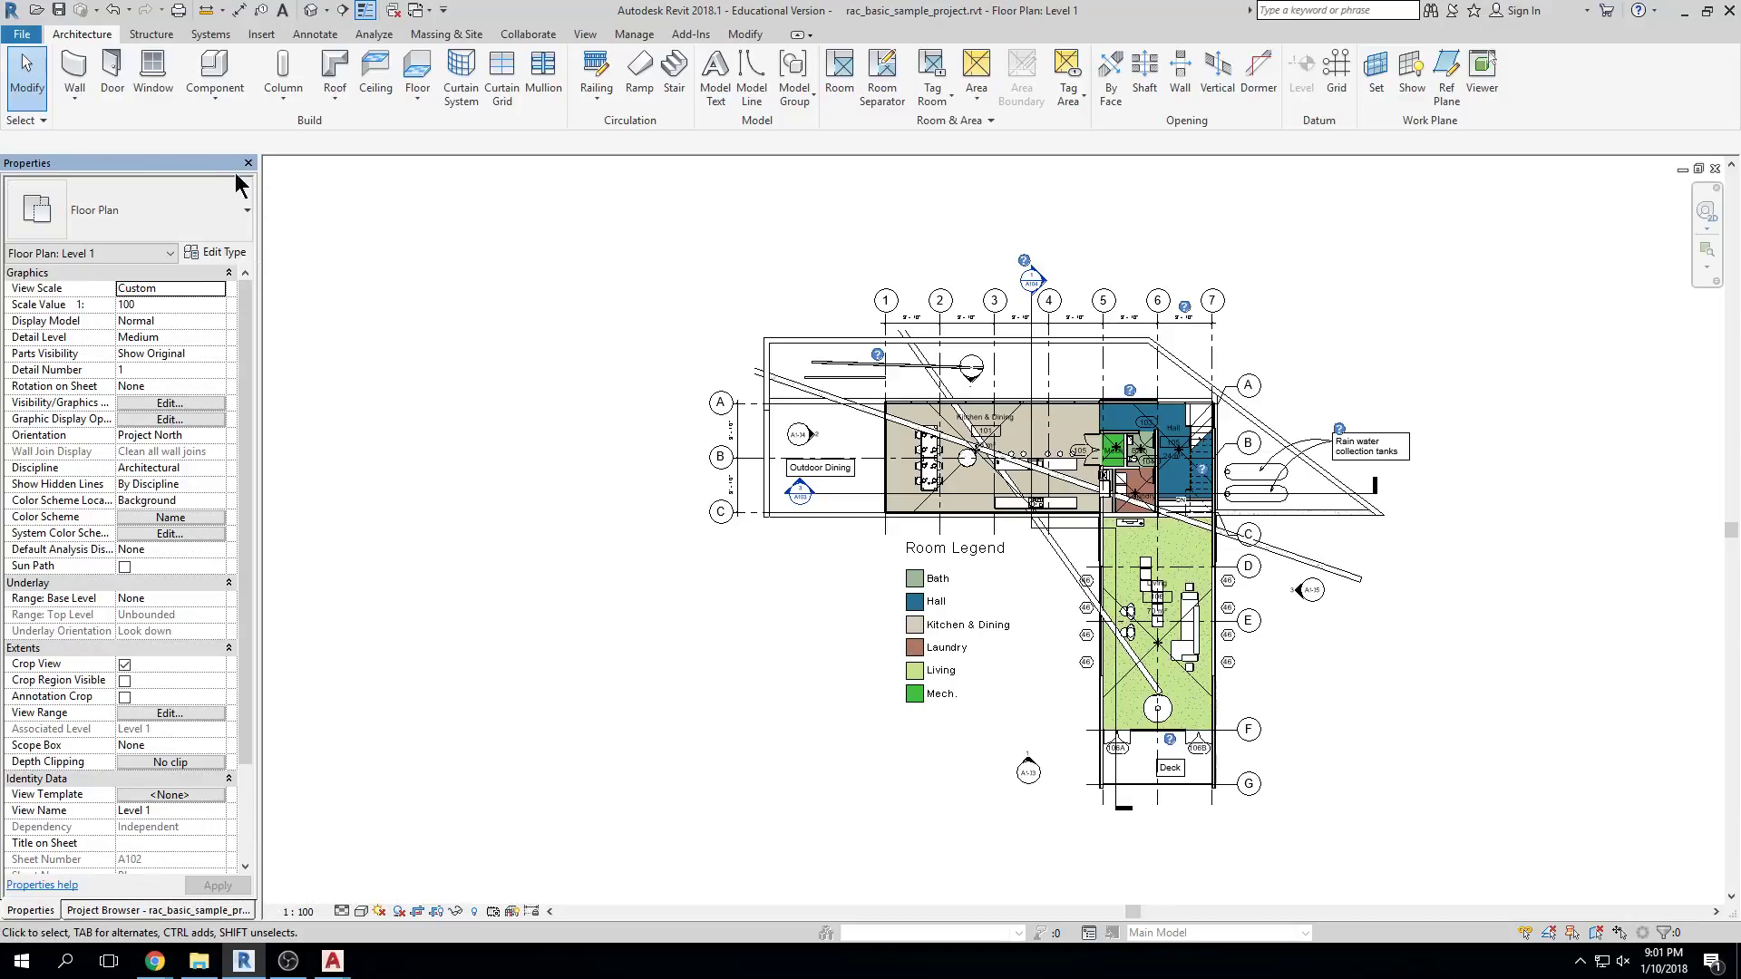
Separate the Project Browser onto the left edge and dock Properties right beside it
{"action": "left_click_drag", "start_coordinate": [151, 911], "coordinate": [423, 159]}
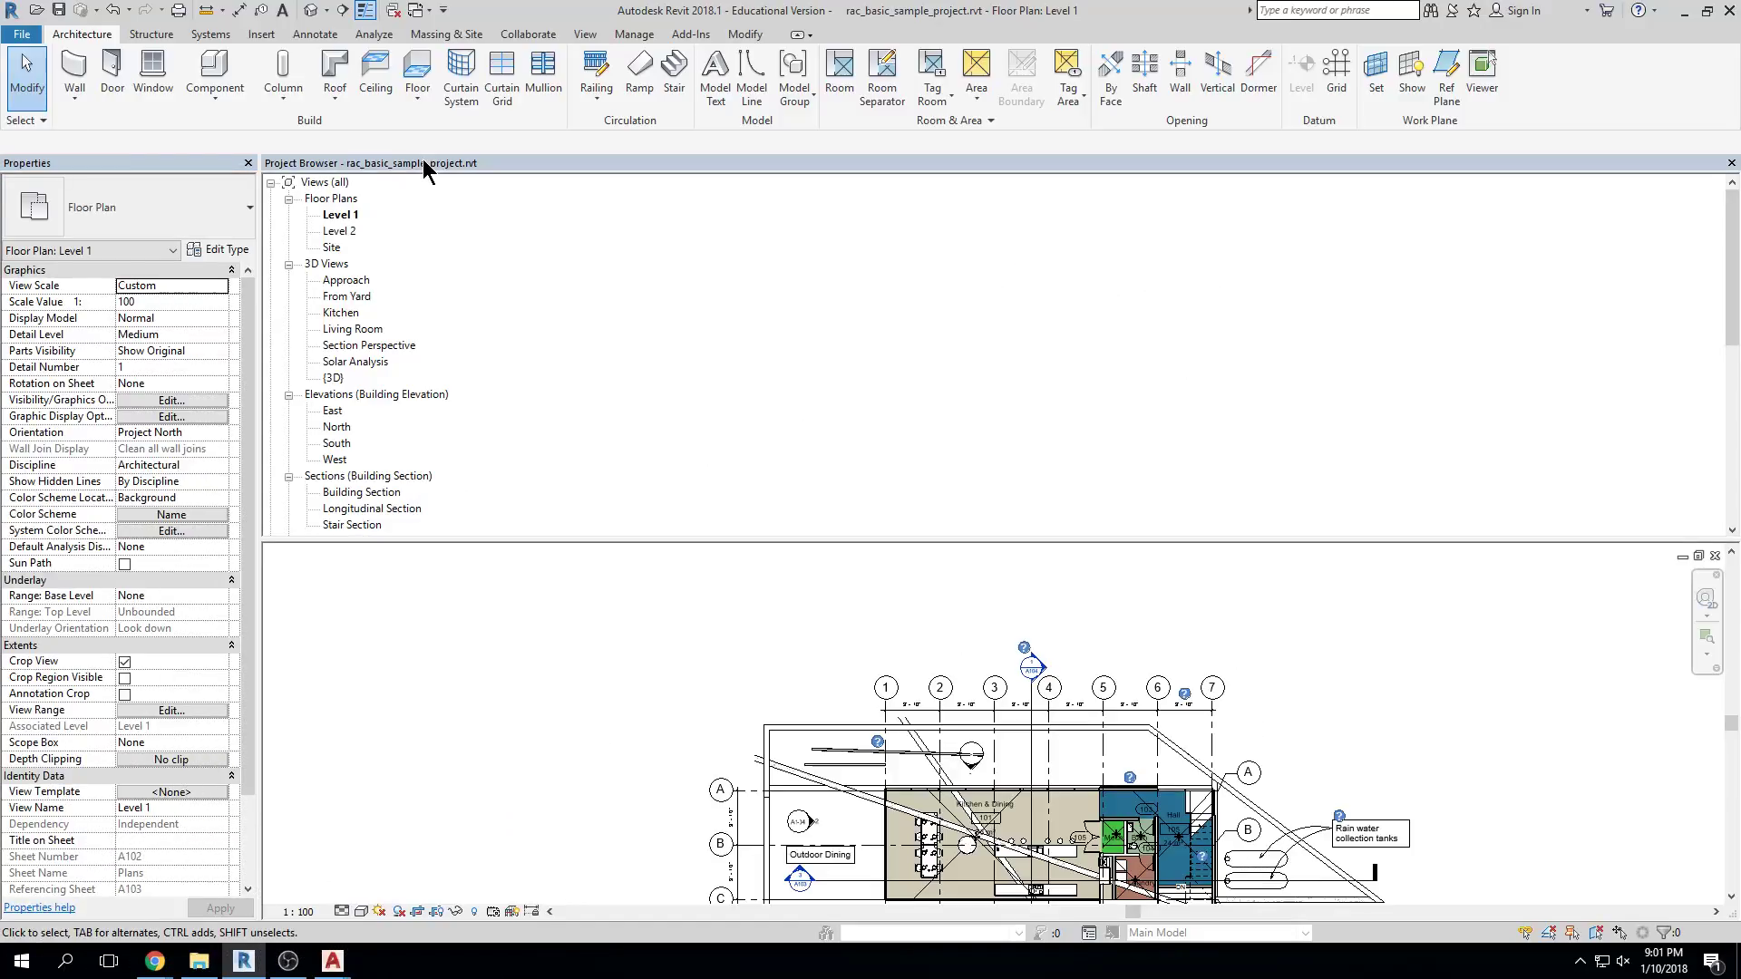
{"action": "left_click_drag", "start_coordinate": [1418, 167], "coordinate": [265, 185]}
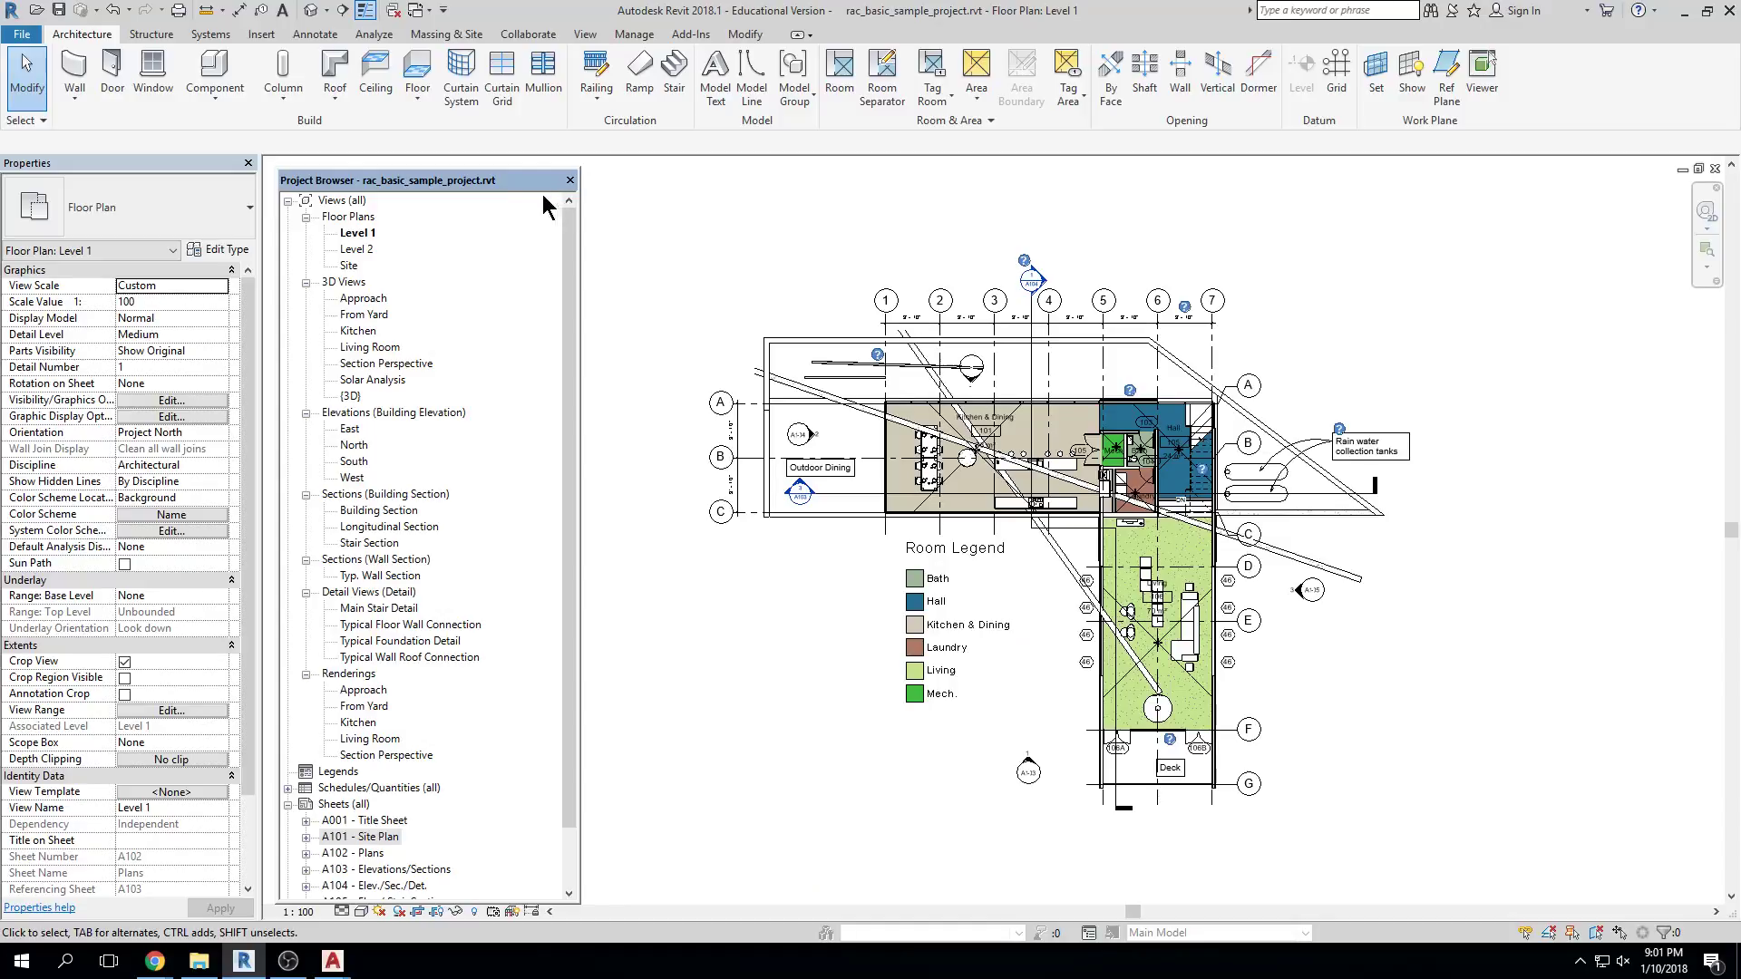
{"action": "left_click_drag", "start_coordinate": [518, 186], "coordinate": [1740, 209]}
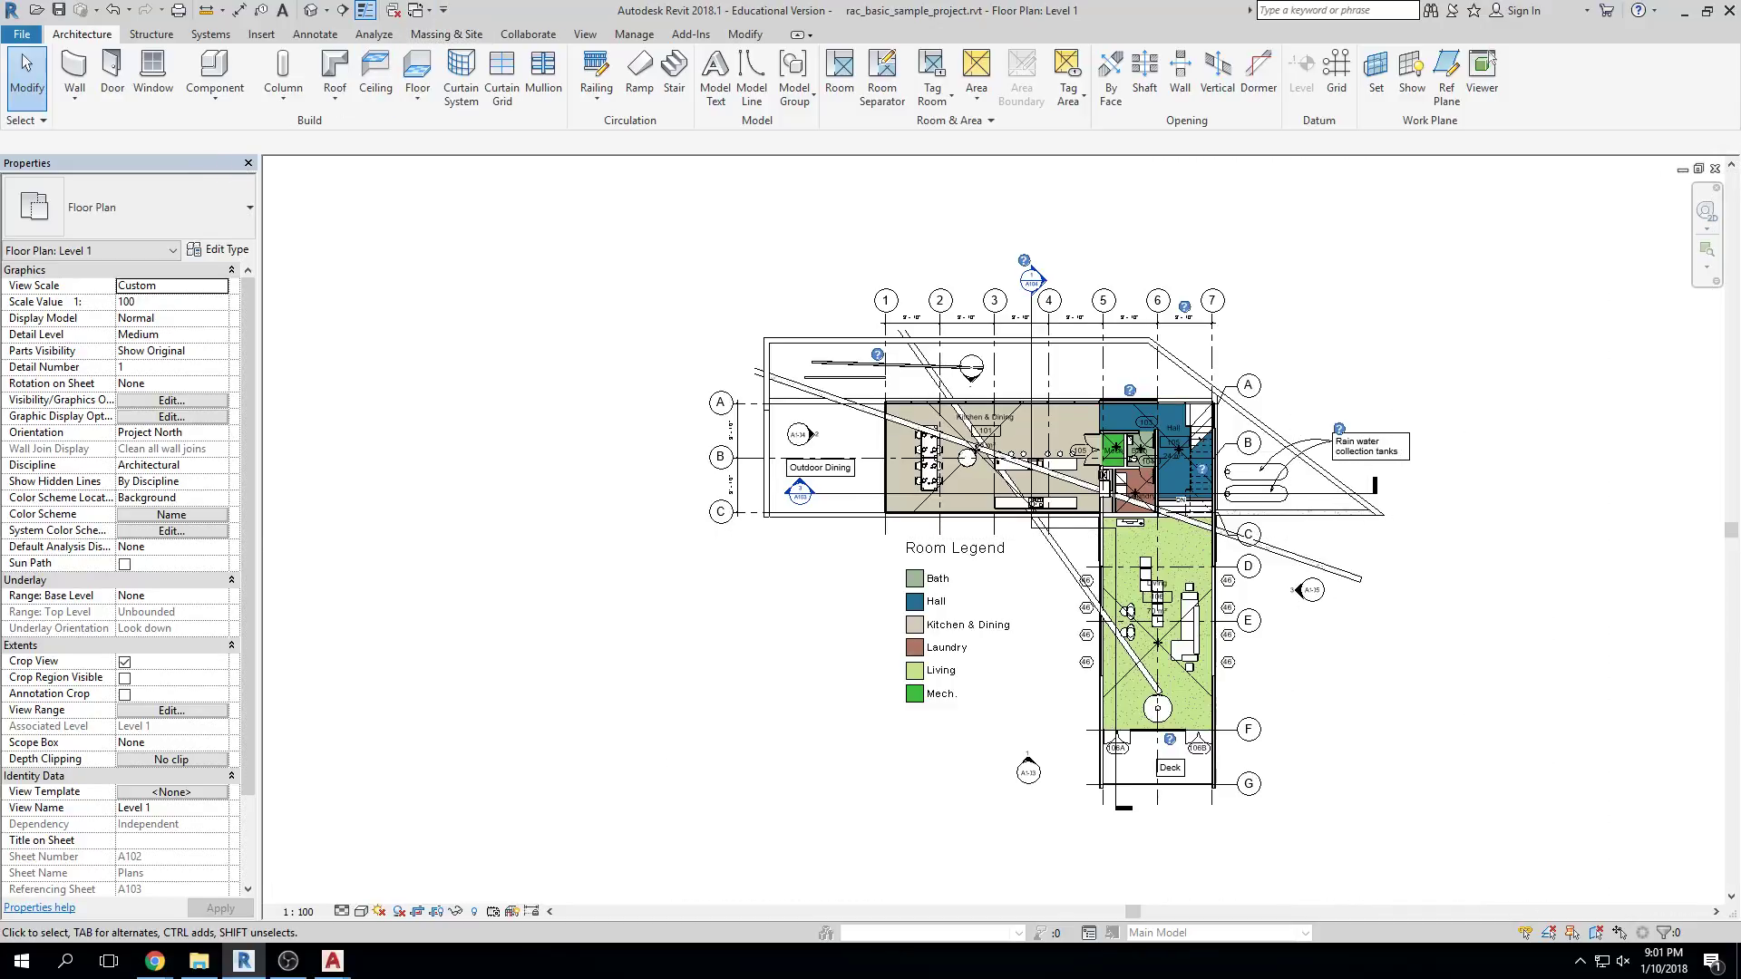
{"action": "key", "text": "ctrl+1"}
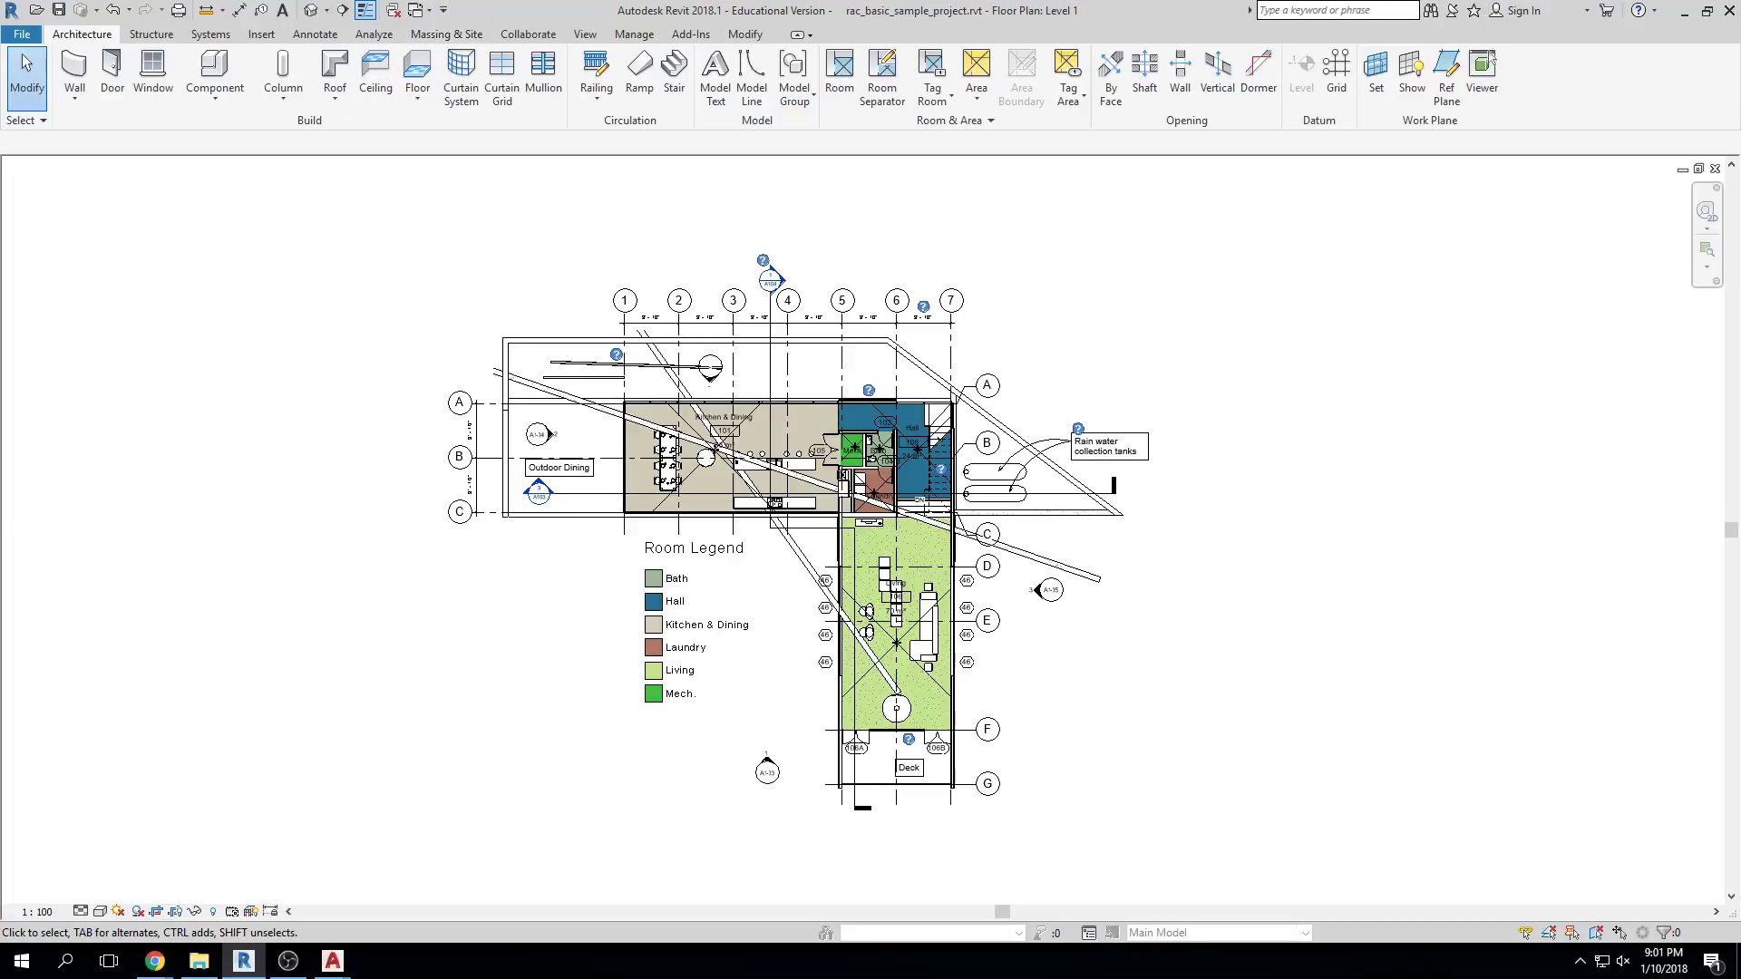
{"action": "key", "text": "ctrl+1"}
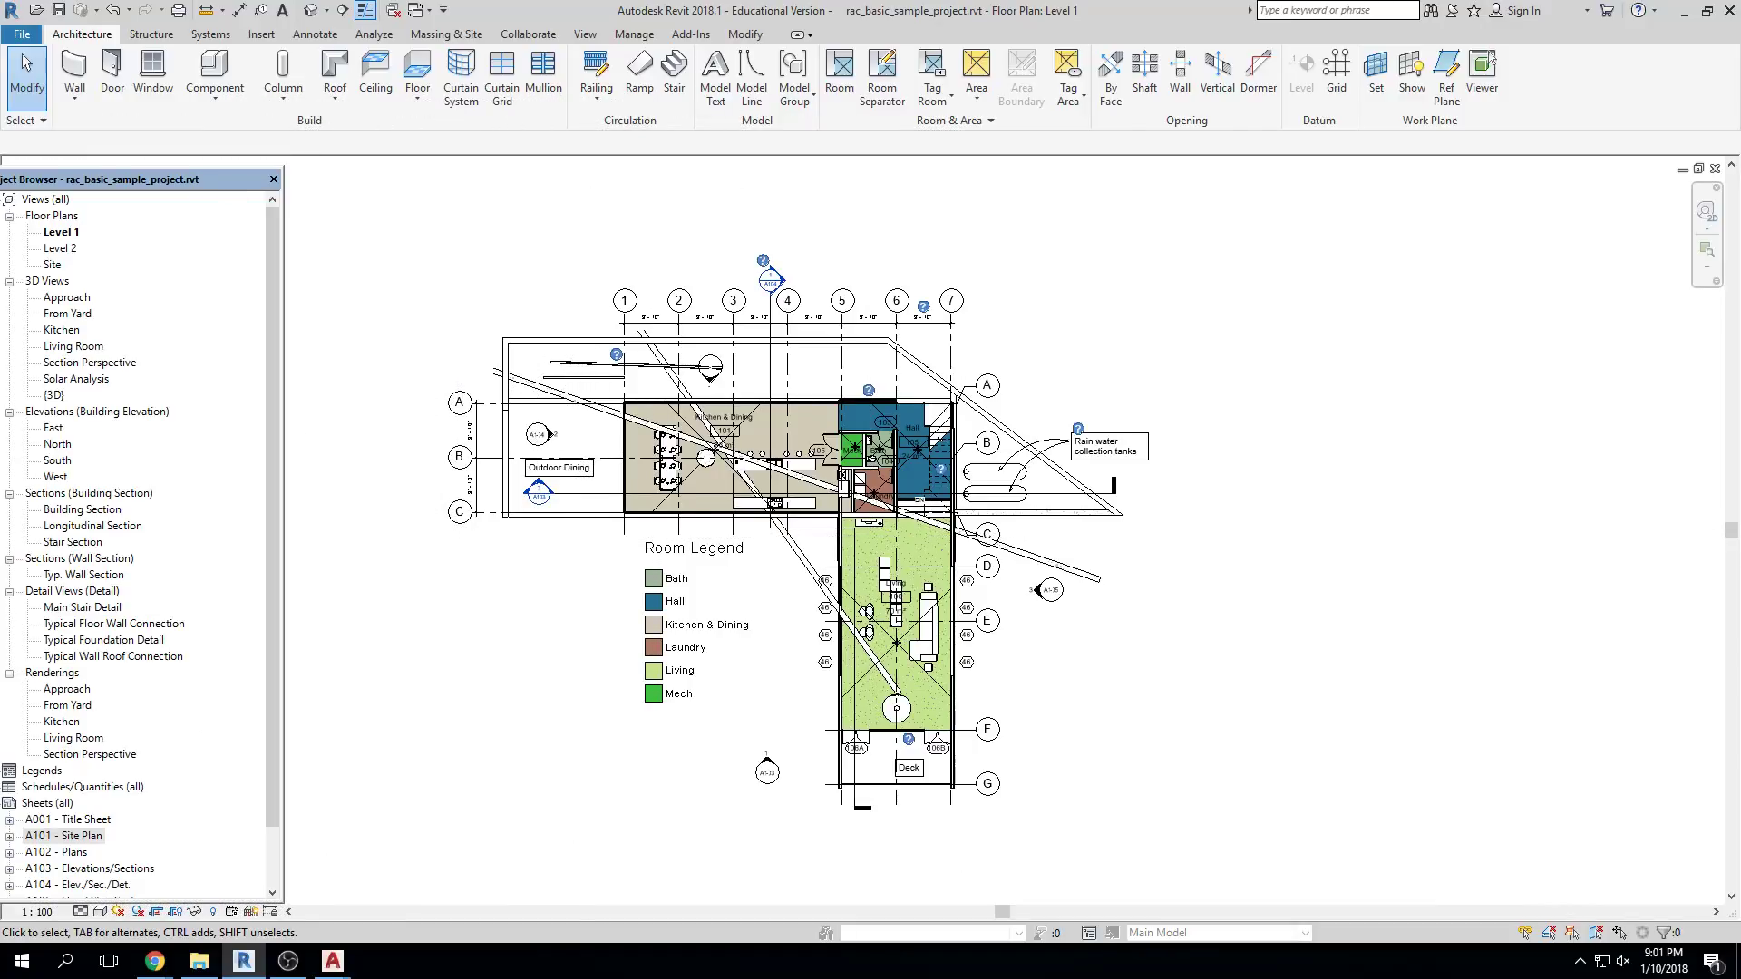
{"action": "left_click_drag", "start_coordinate": [1451, 72], "coordinate": [427, 177]}
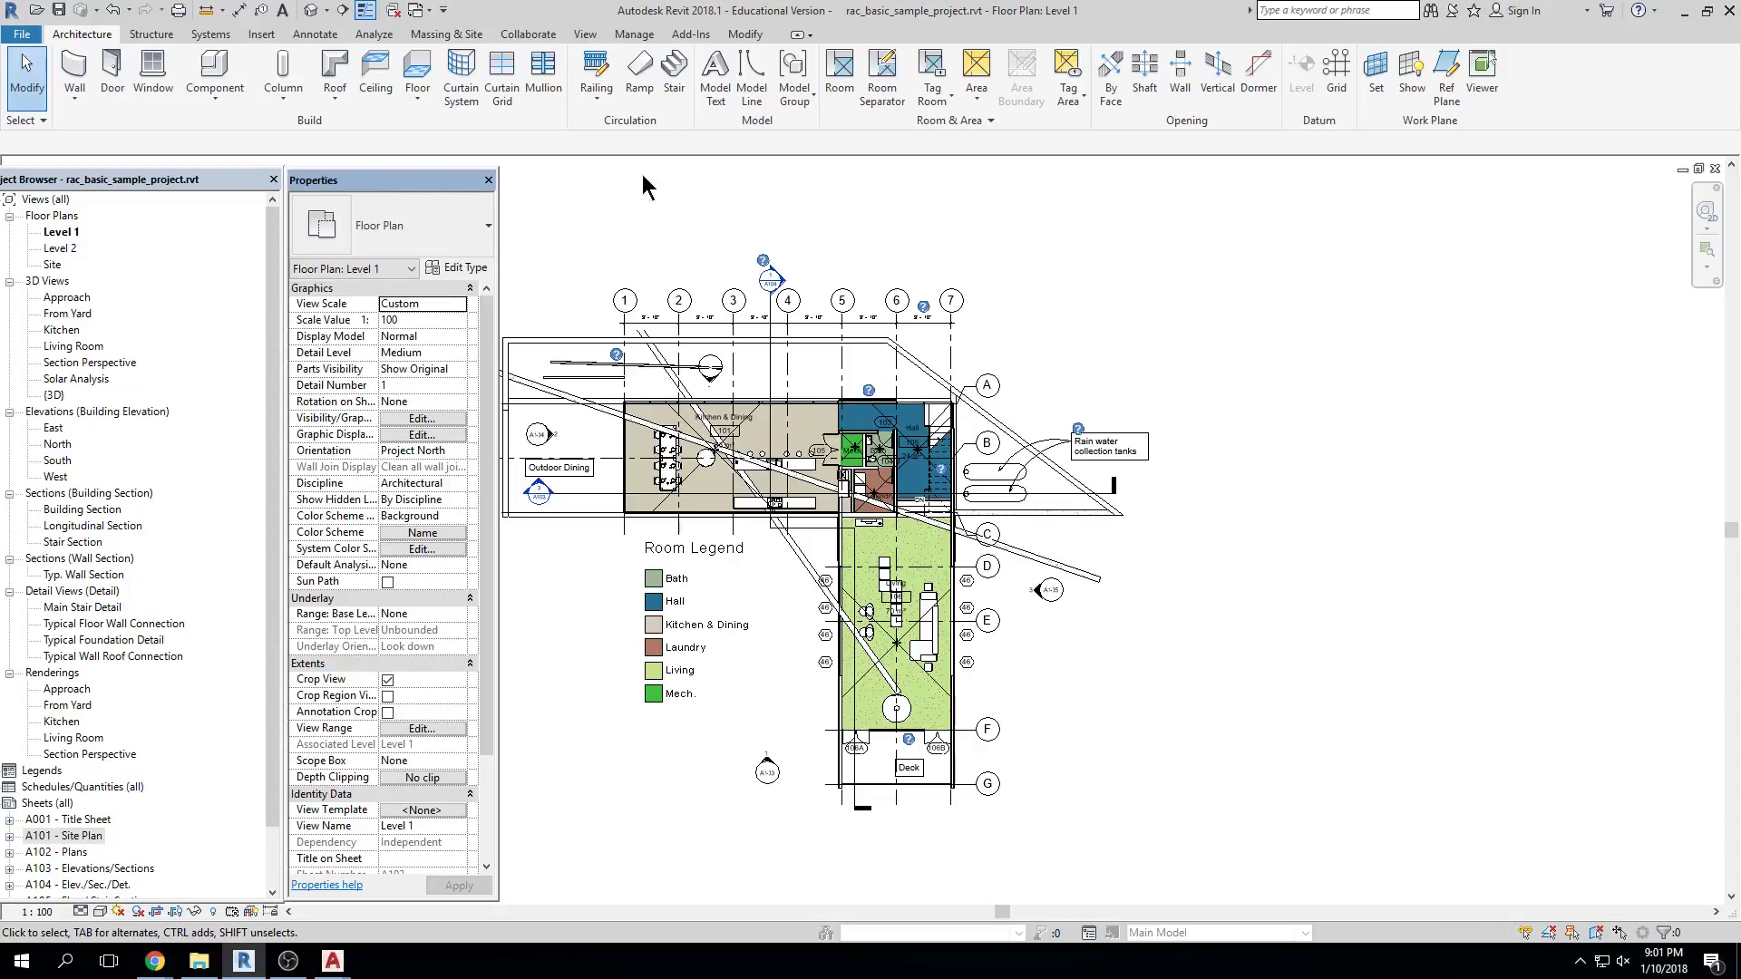
{"action": "scroll", "coordinate": [798, 272], "scroll_direction": "up", "scroll_amount": 4}
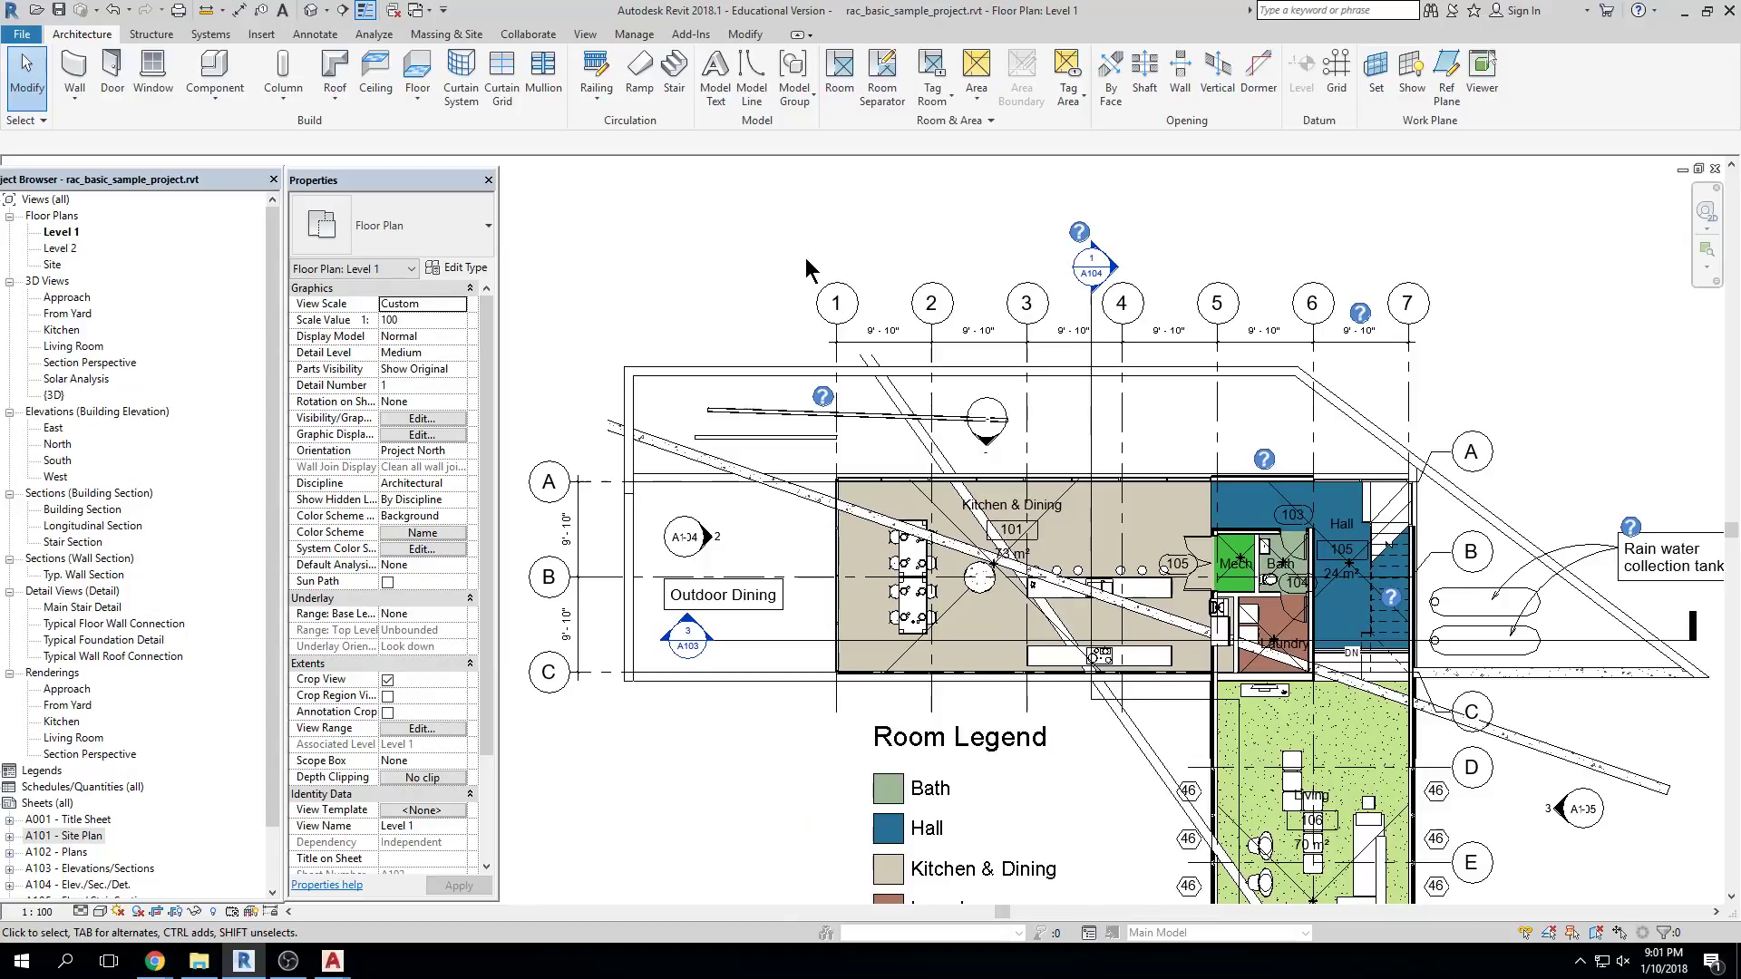
Cancel the Wall tool and select the diagonal 300mm concrete foundation wall to see its Properties
{"action": "left_click", "coordinate": [74, 71]}
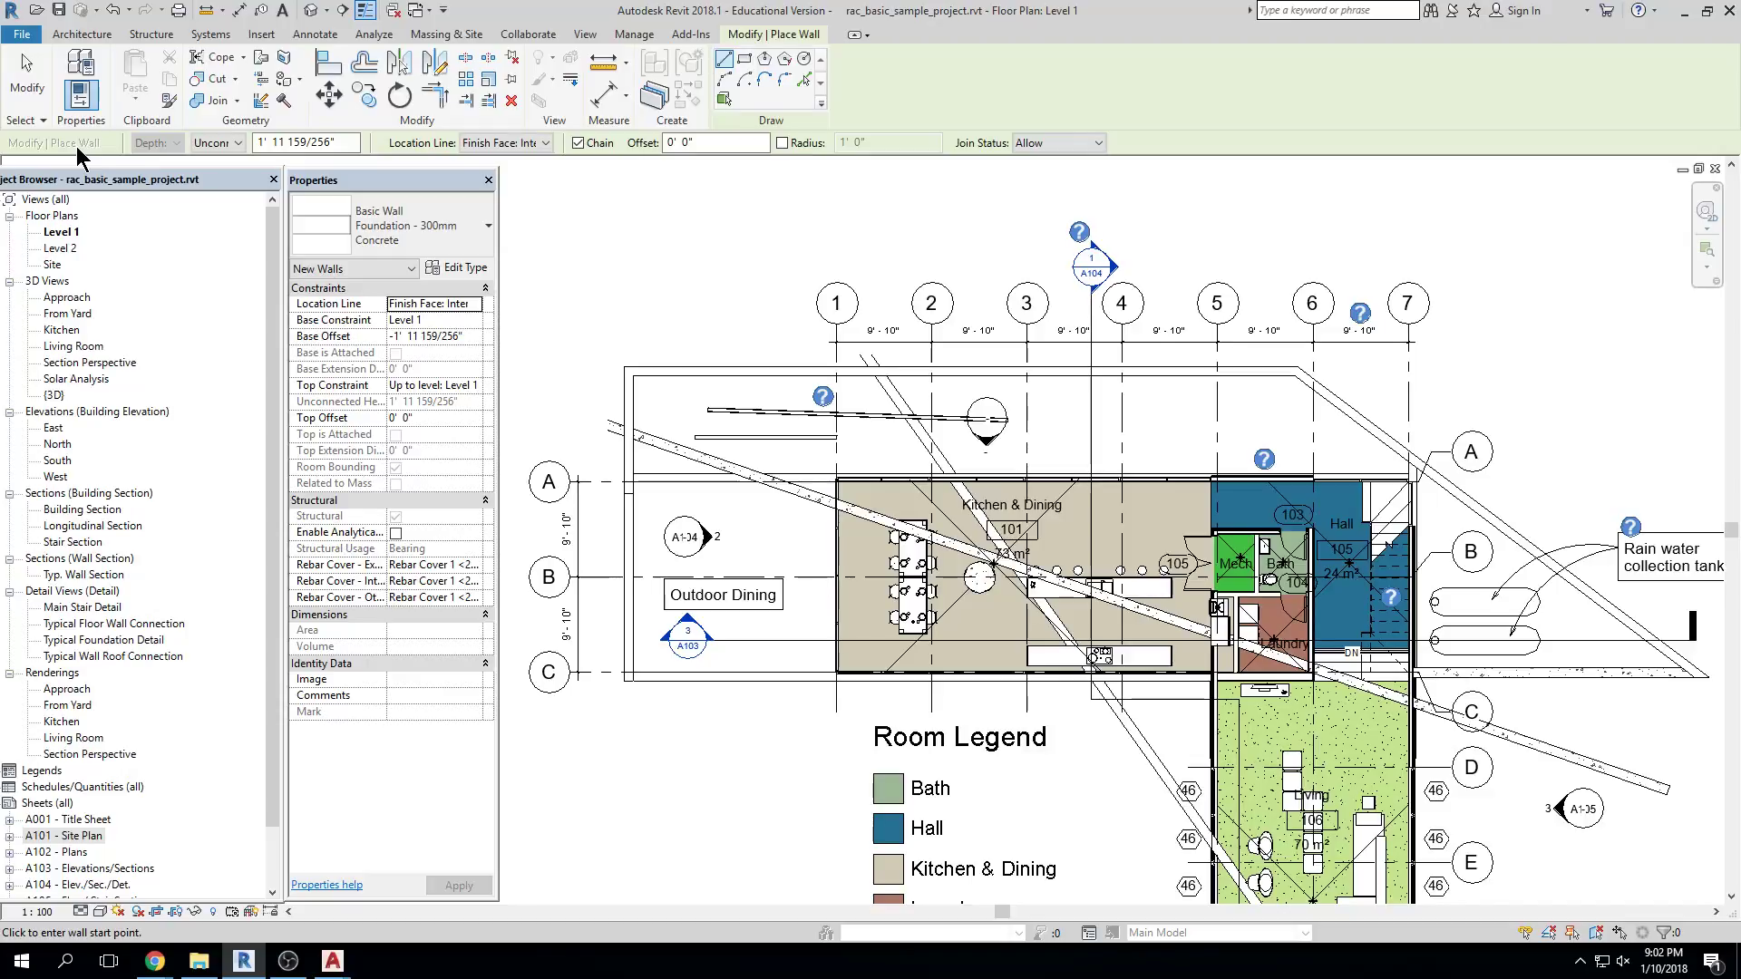
{"action": "key", "text": "Escape"}
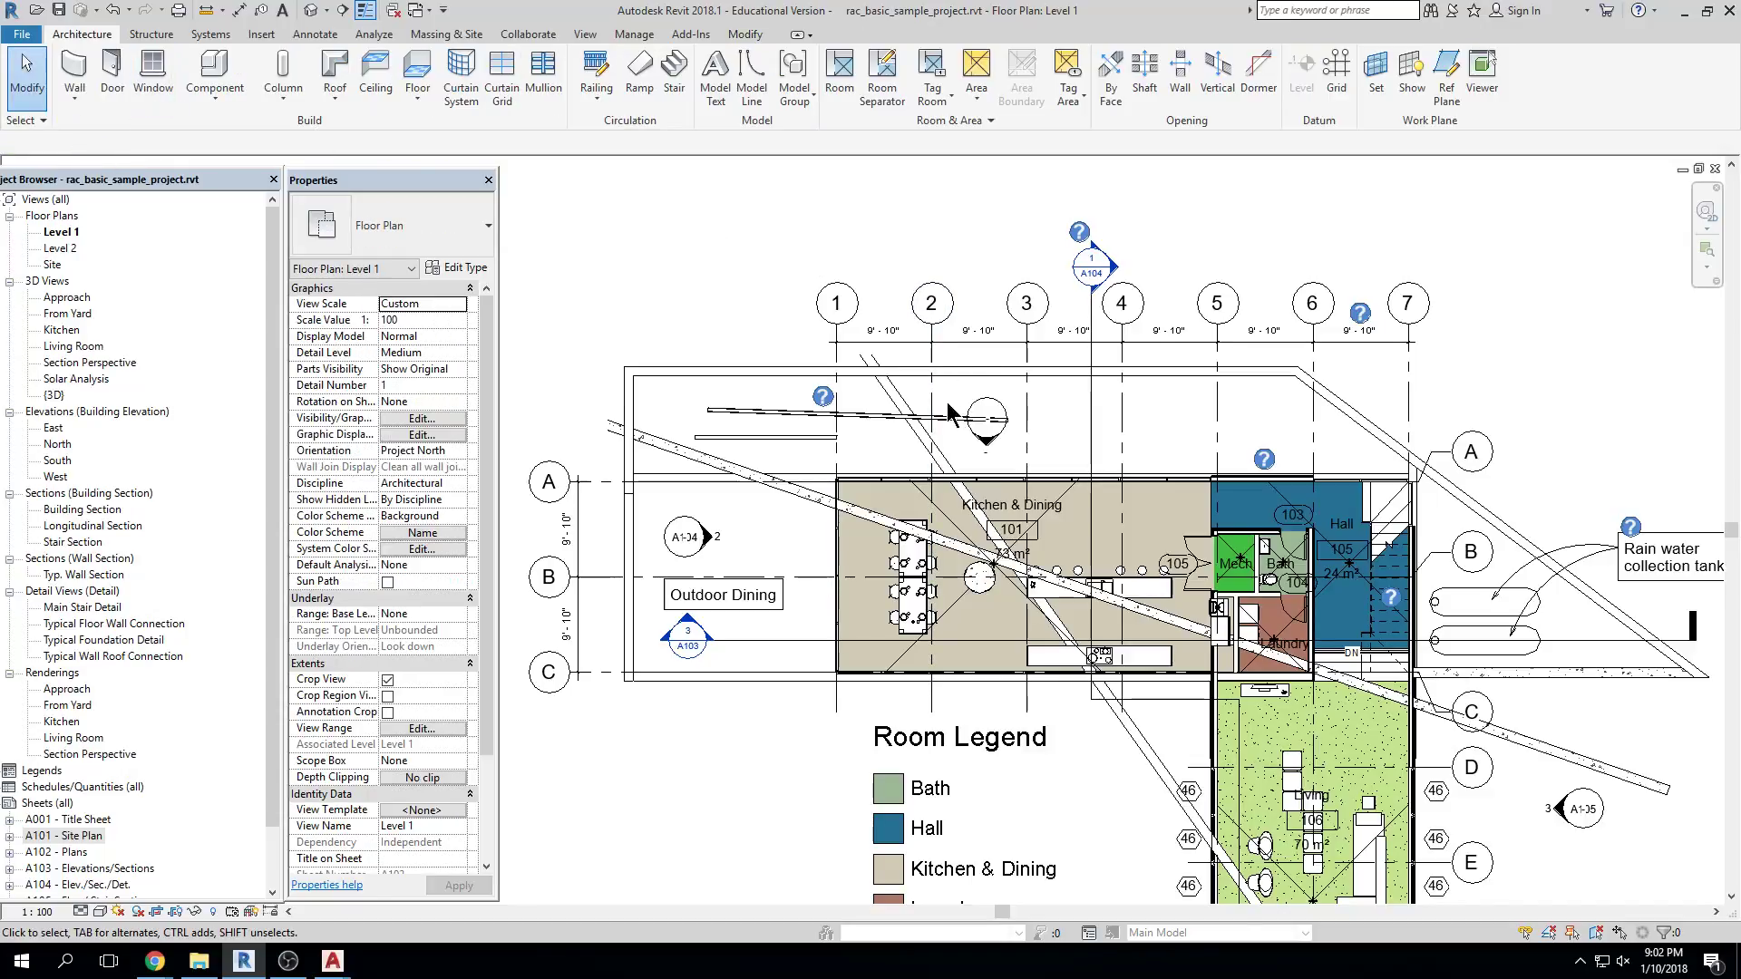
{"action": "left_click", "coordinate": [894, 400]}
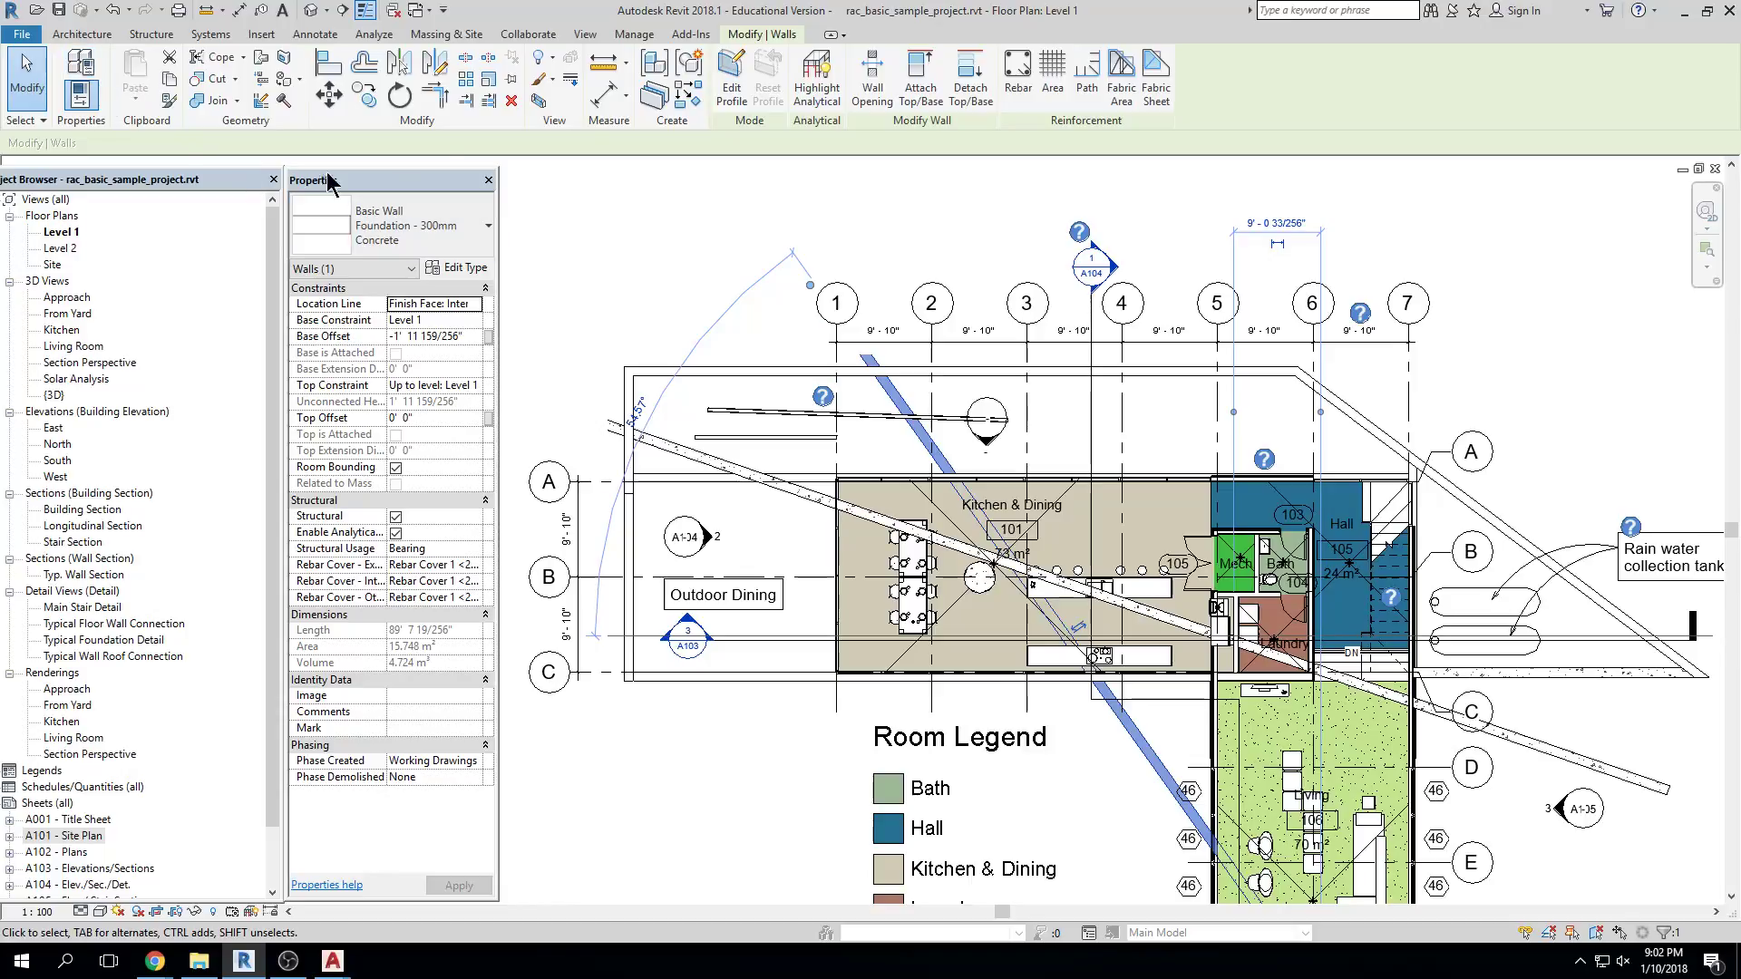
Cancel a WA wall command and reselect the diagonal foundation wall in close-up
{"action": "key", "text": "w"}
{"action": "key", "text": "a"}
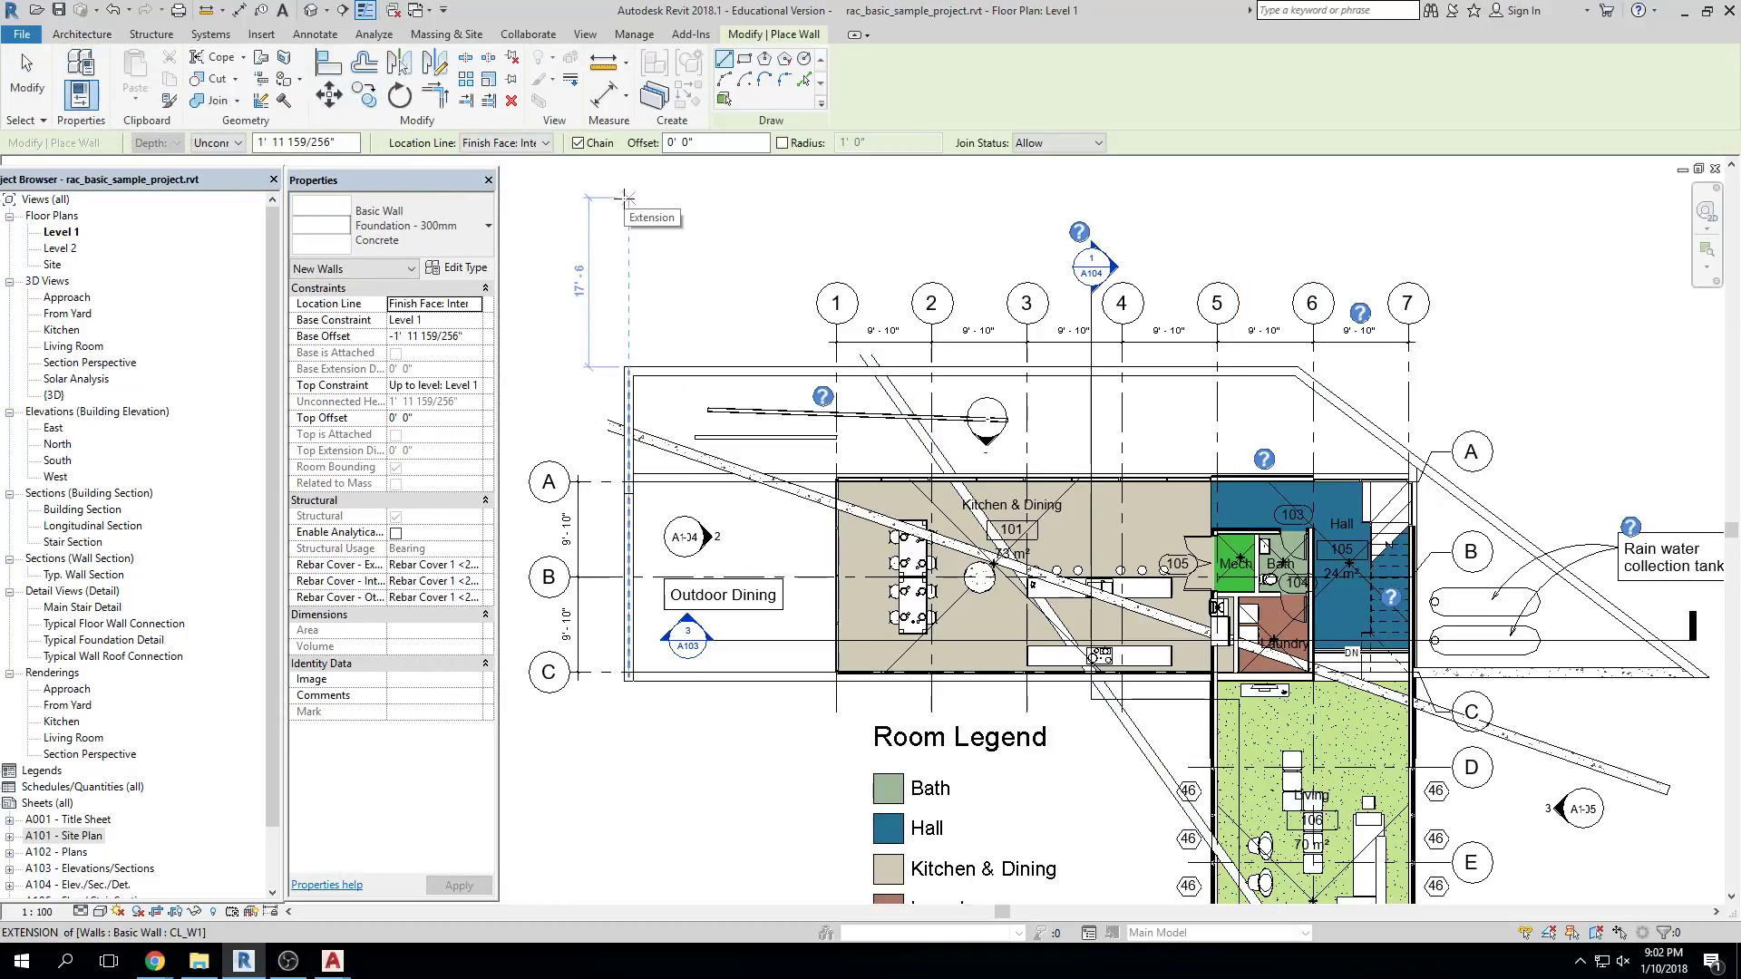
{"action": "key", "text": "Escape"}
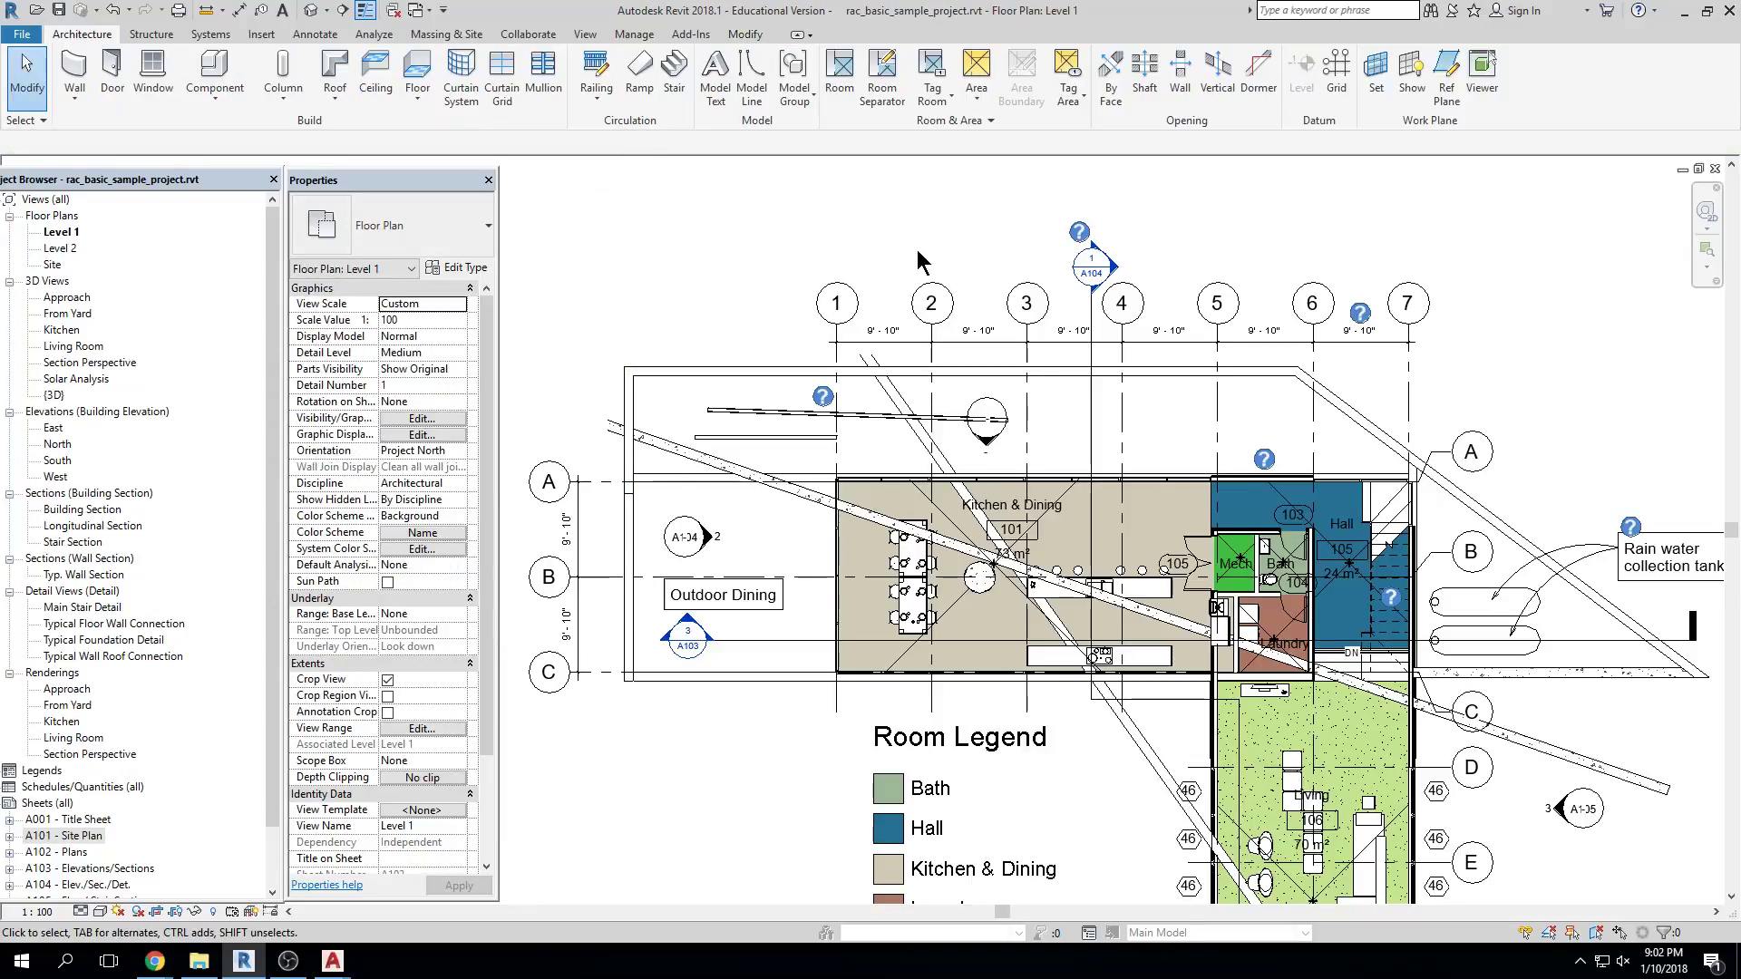
{"action": "left_click", "coordinate": [893, 405]}
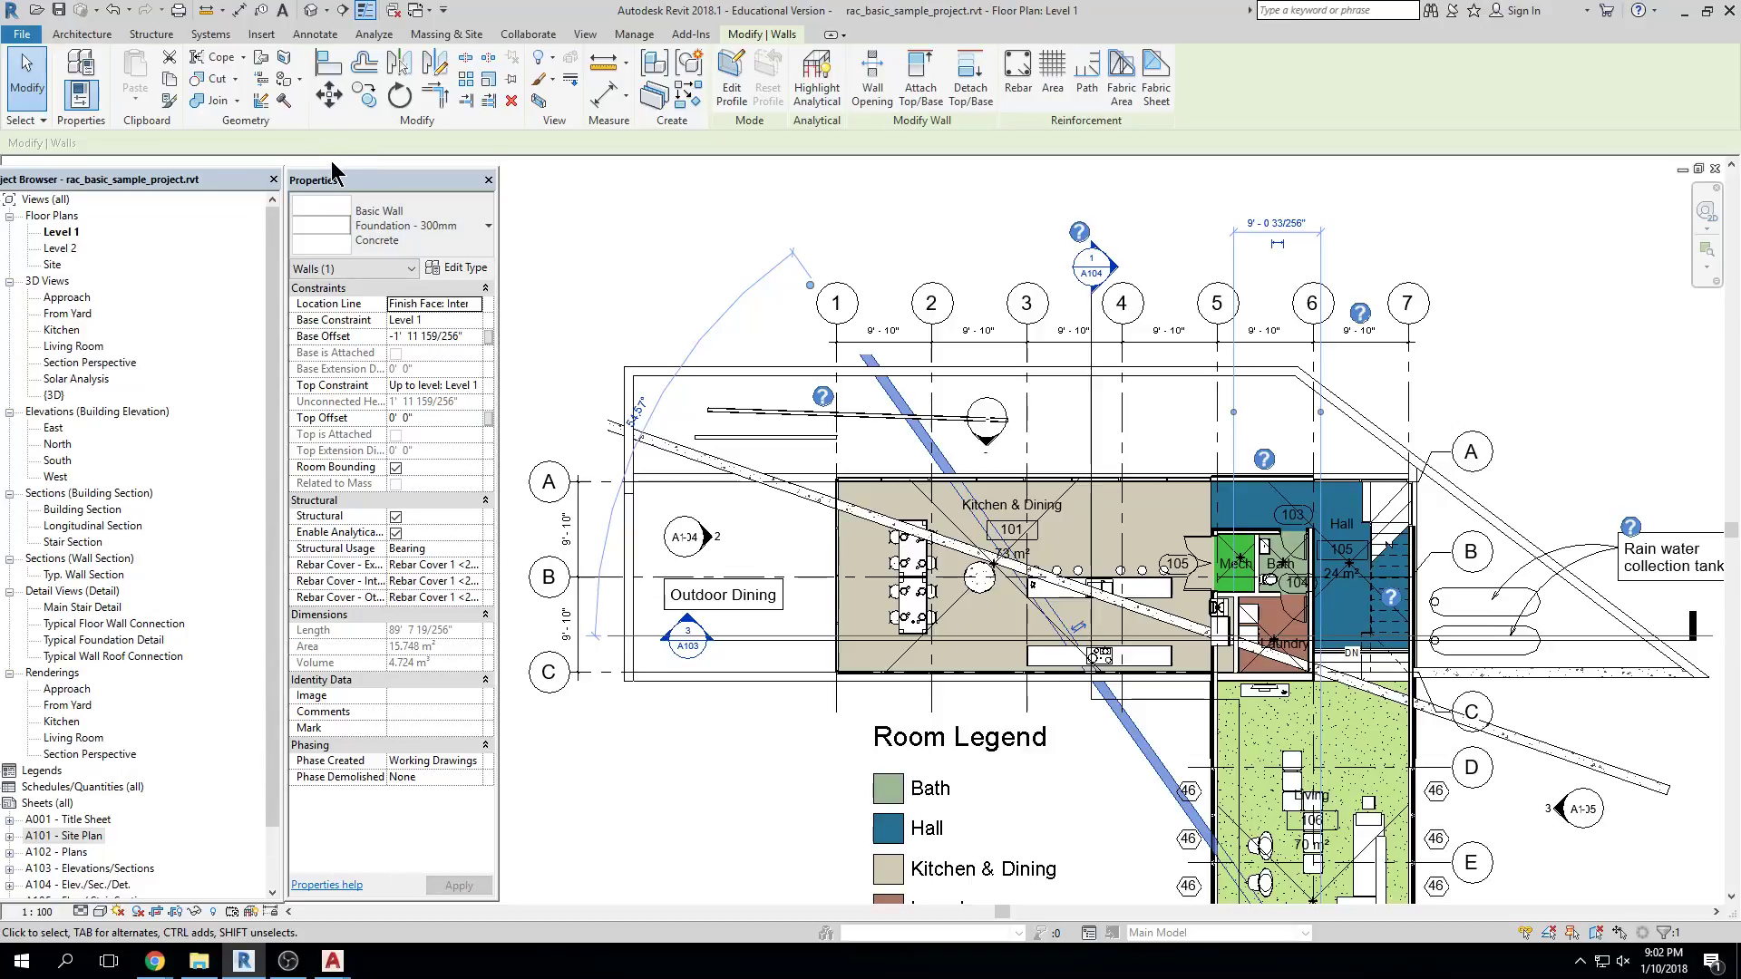
{"action": "left_click", "coordinate": [719, 243]}
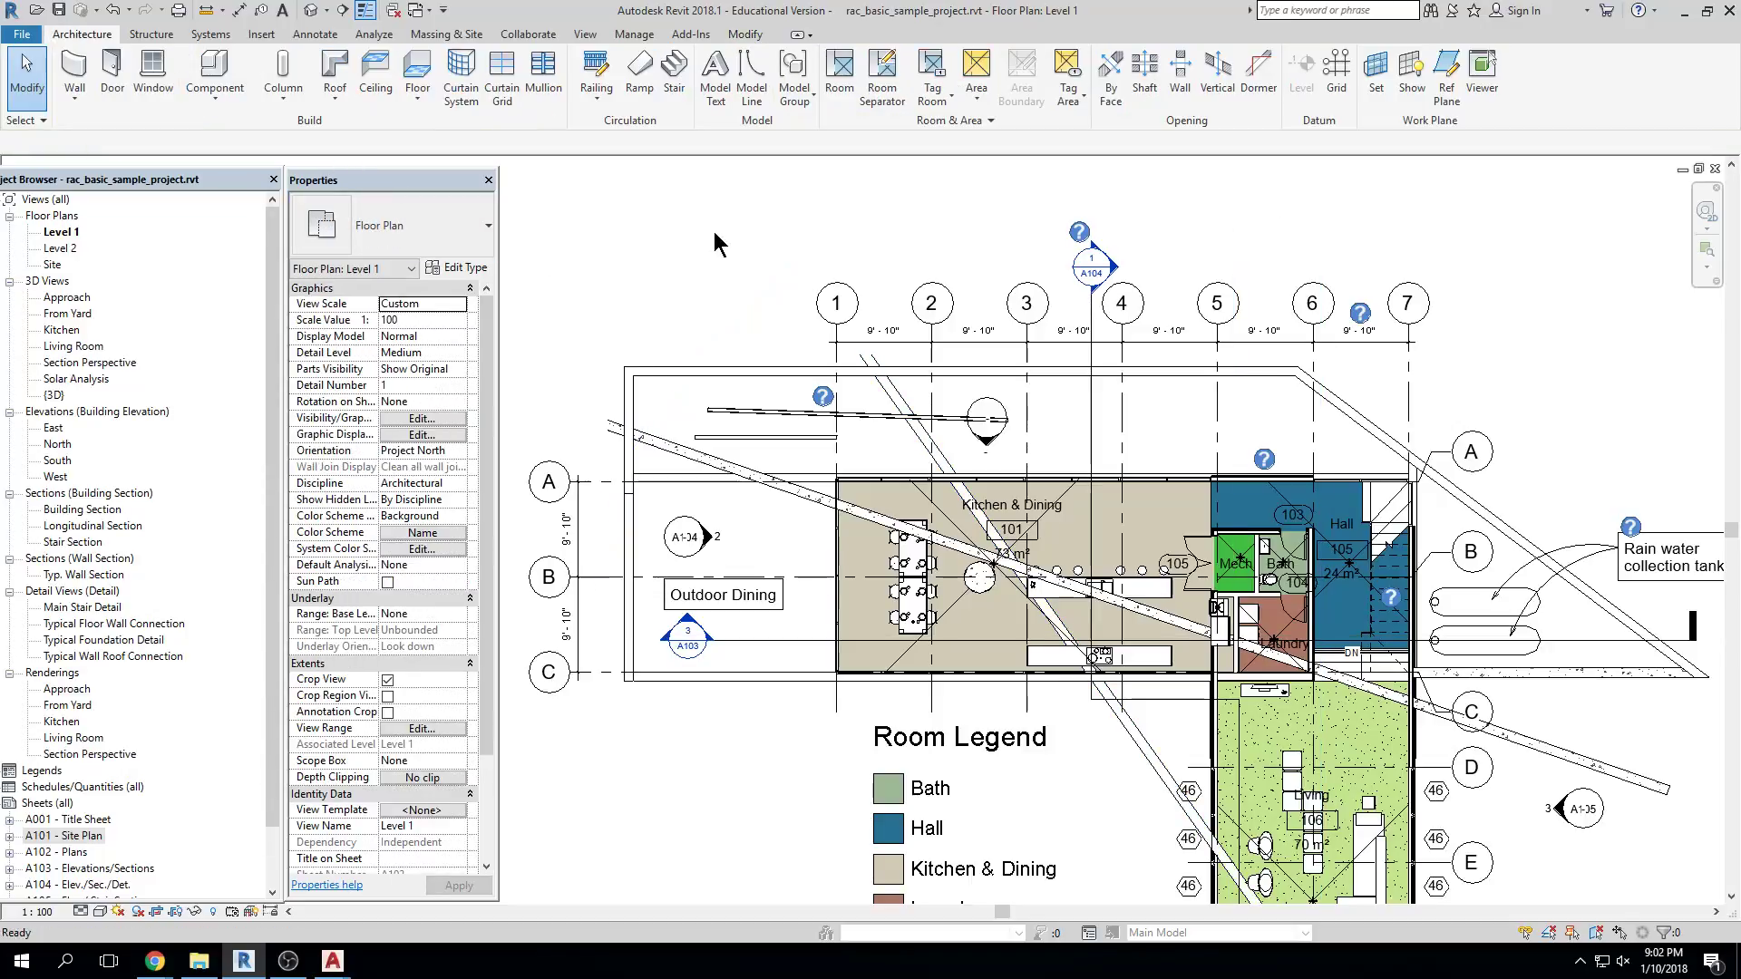
{"action": "scroll", "coordinate": [735, 549], "scroll_direction": "up", "scroll_amount": 3}
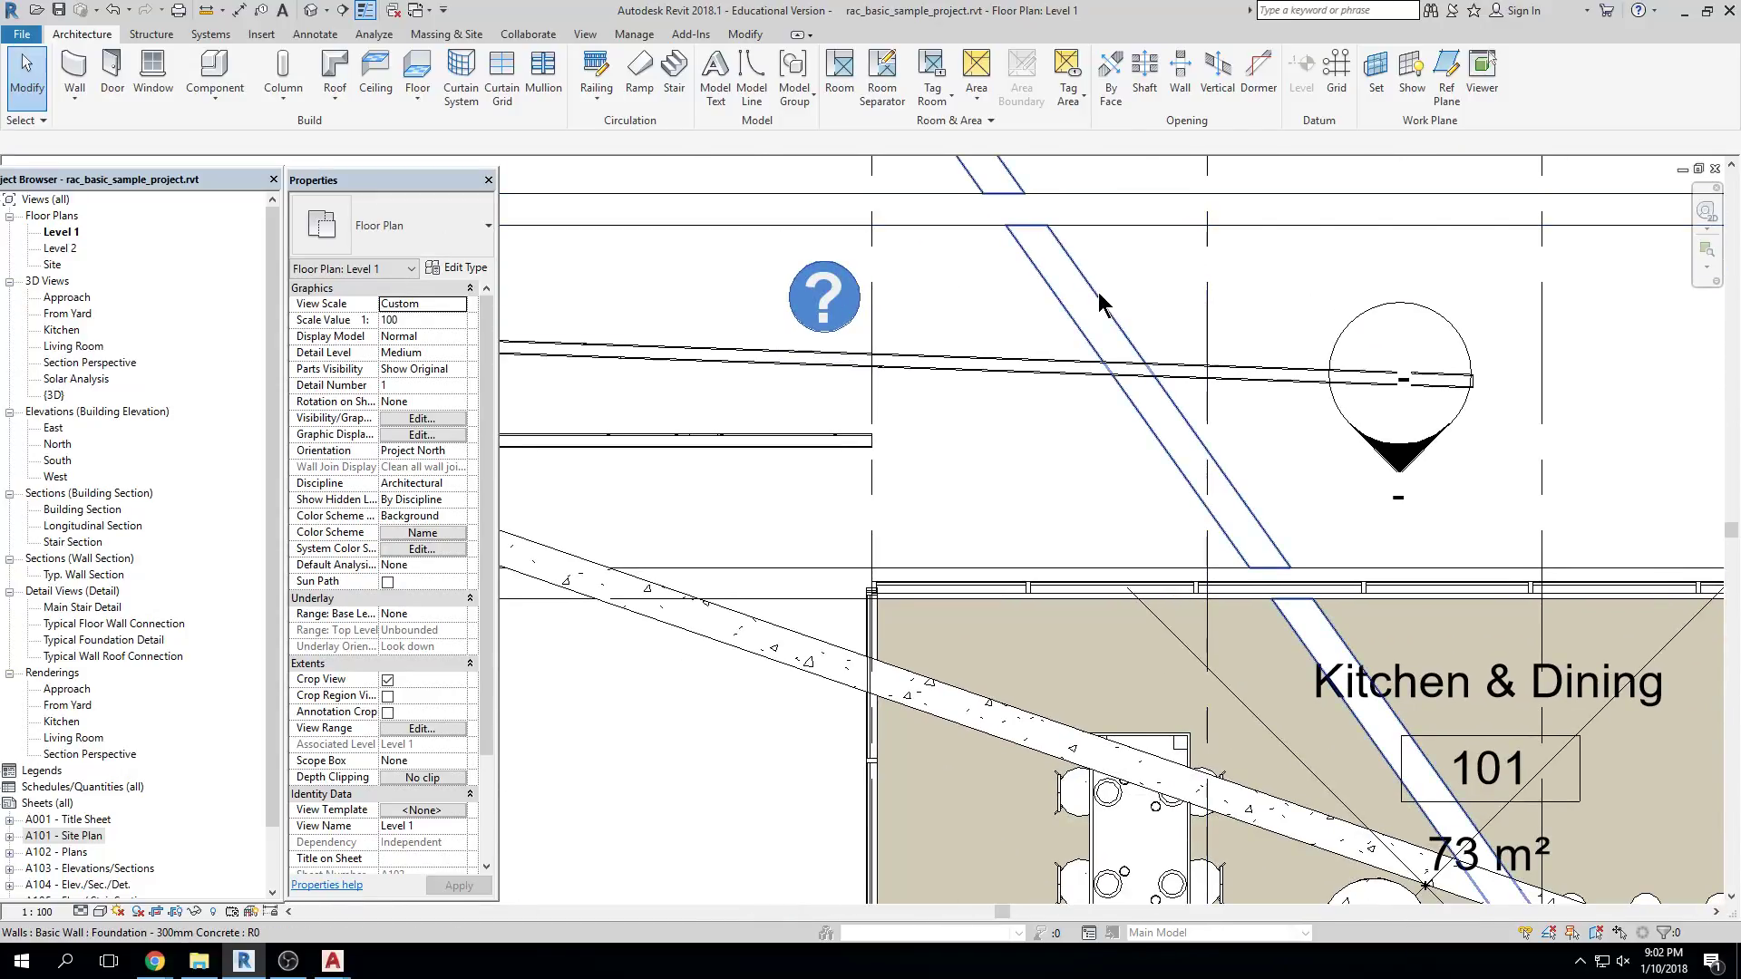
{"action": "left_click", "coordinate": [1084, 281]}
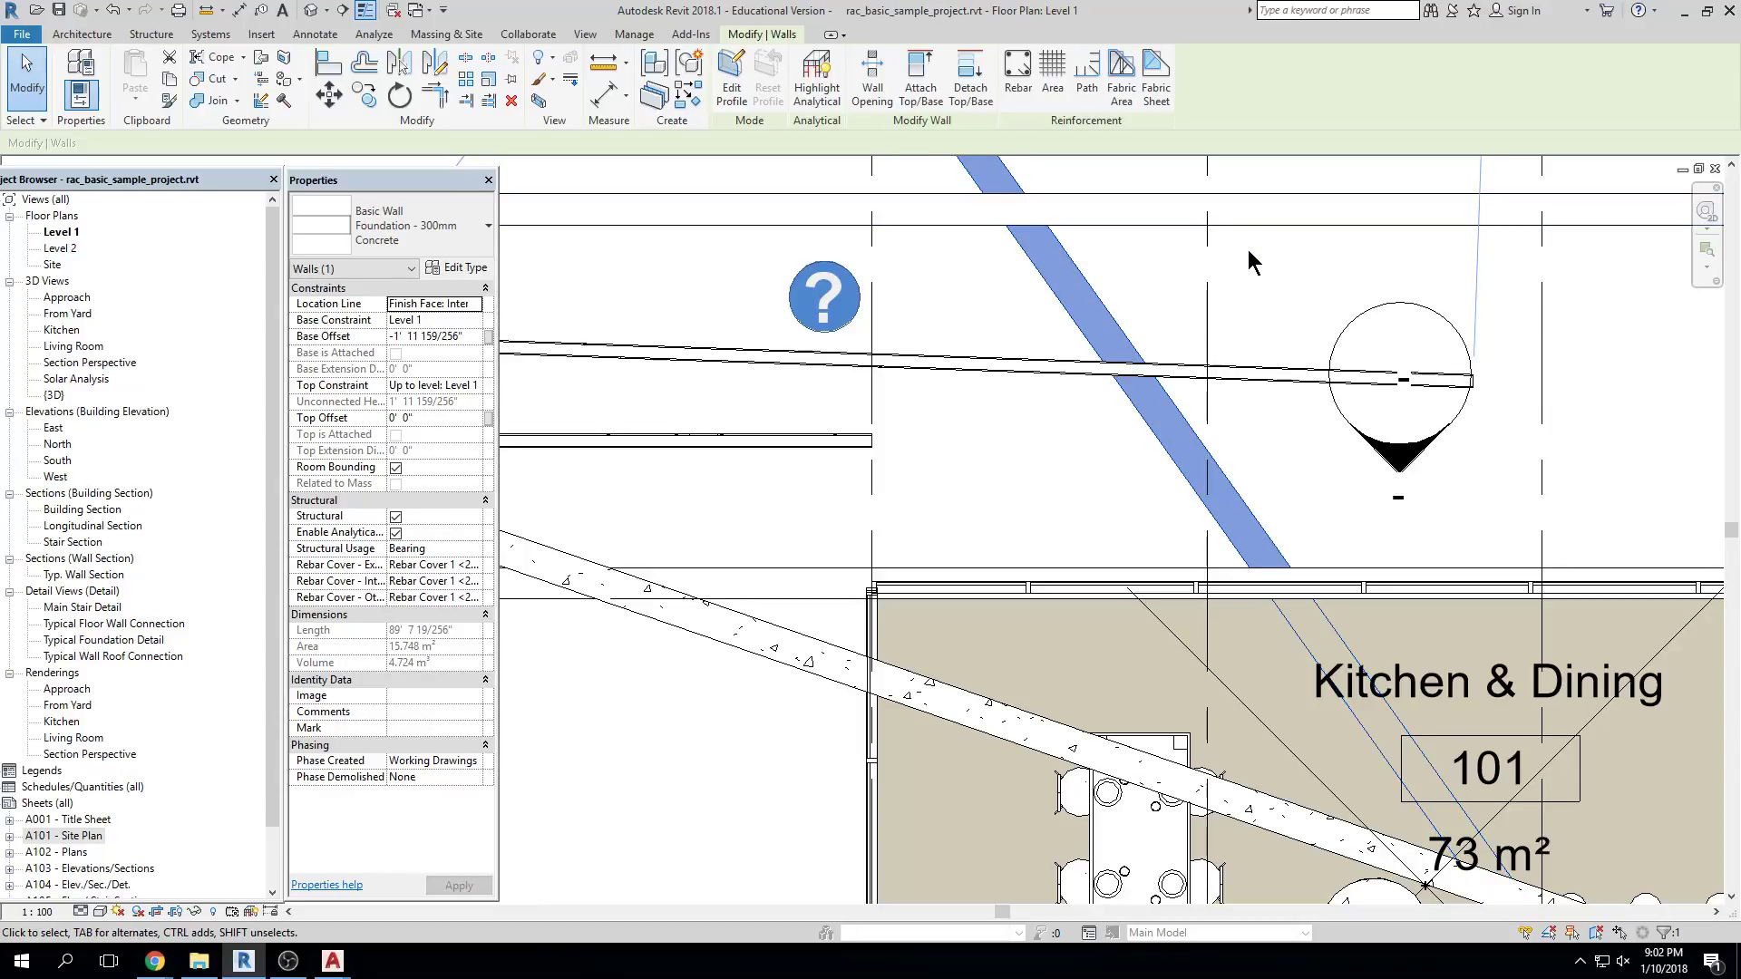
{"action": "scroll", "coordinate": [1247, 249], "scroll_direction": "down", "scroll_amount": 4}
Deselect the foundation wall, zoom around Outdoor Dining, then zoom out and re-centre the building
{"action": "left_click", "coordinate": [1340, 352]}
{"action": "scroll", "coordinate": [1341, 351], "scroll_direction": "down", "scroll_amount": 3}
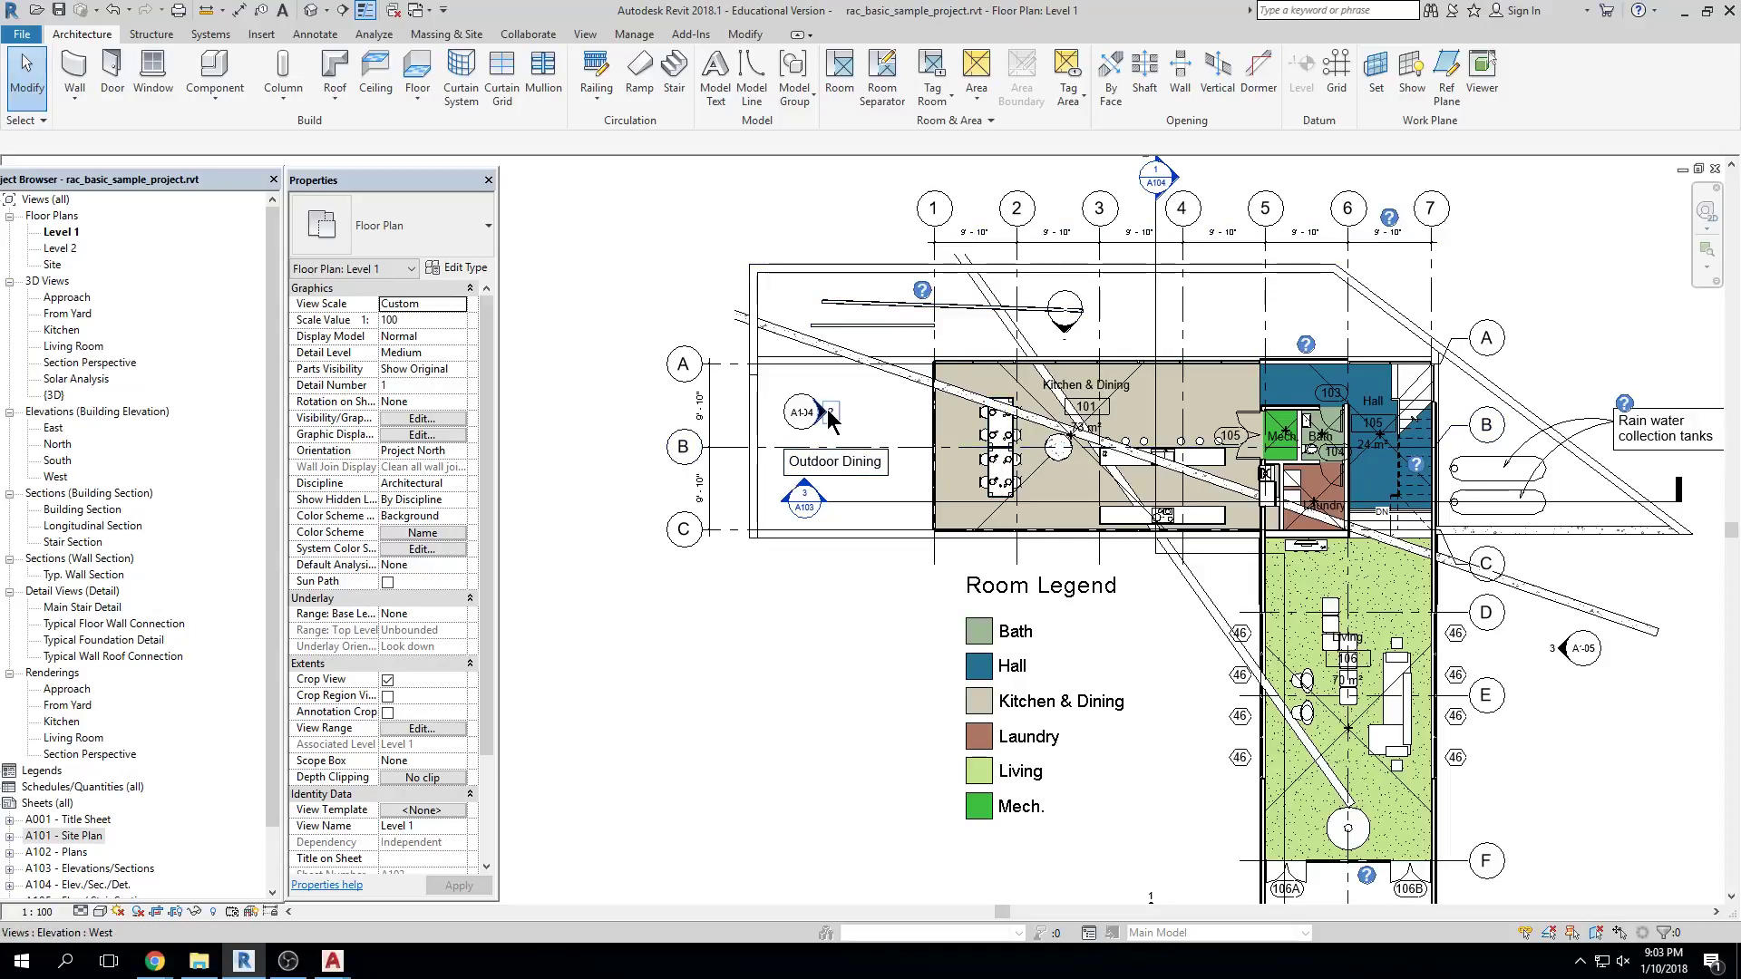
{"action": "scroll", "coordinate": [943, 408], "scroll_direction": "up", "scroll_amount": 5}
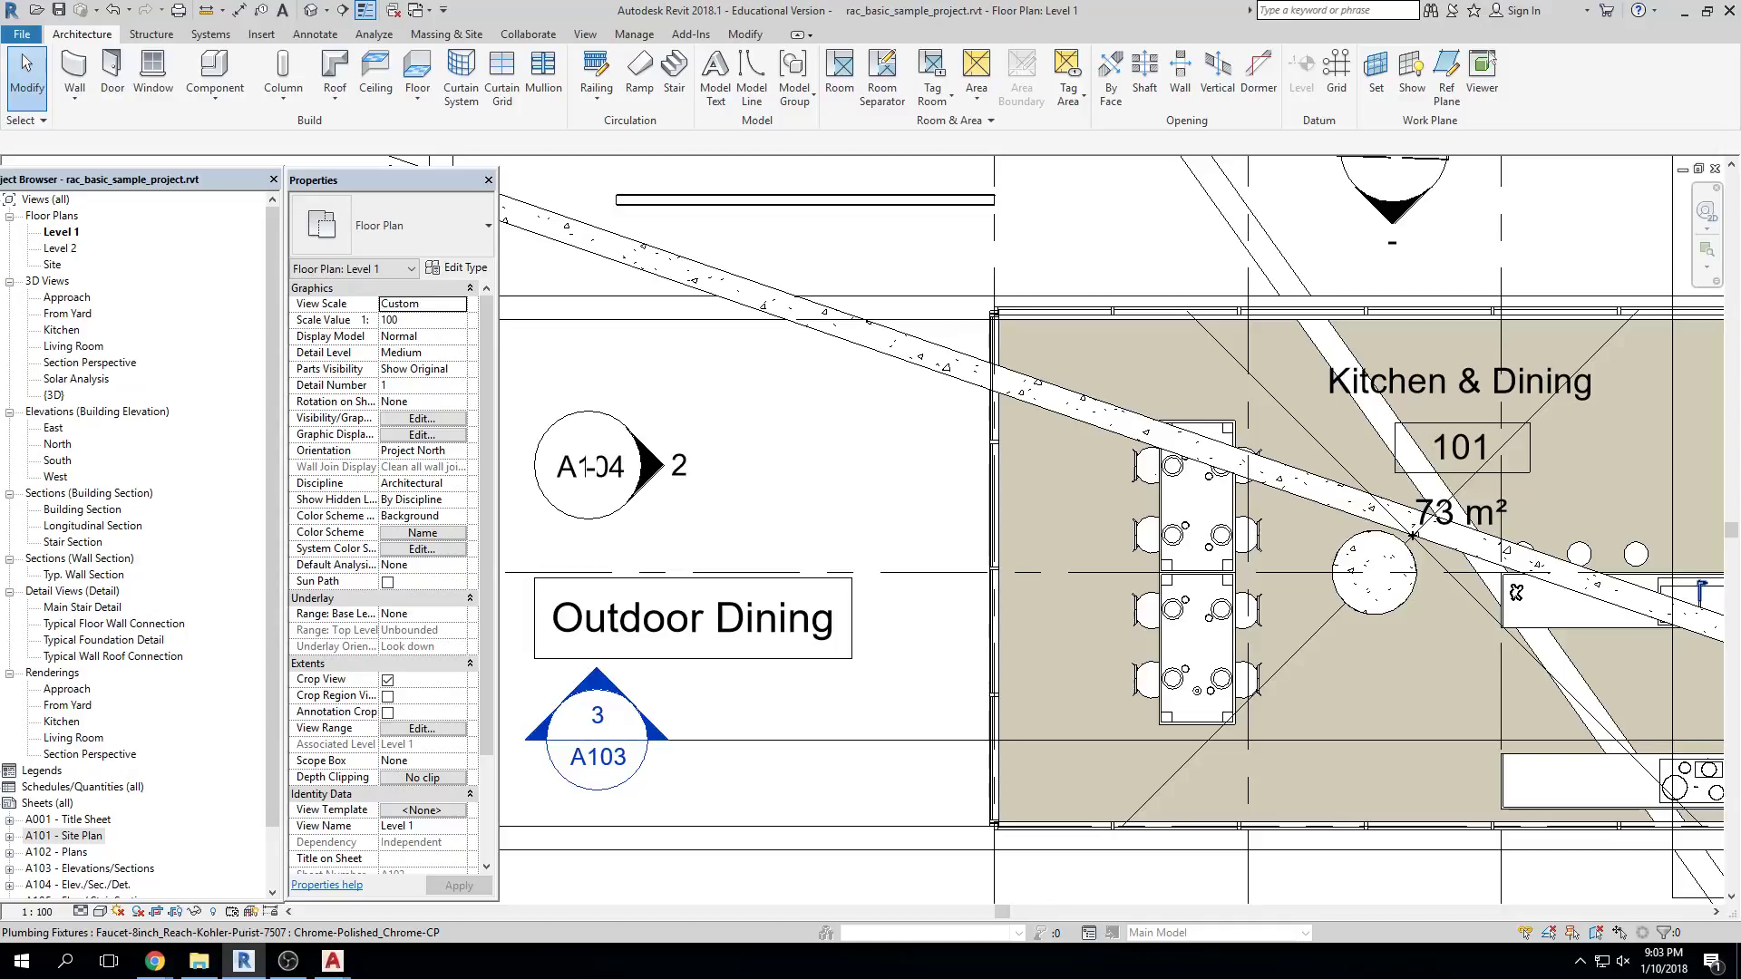
{"action": "scroll", "coordinate": [928, 303], "scroll_direction": "down", "scroll_amount": 3}
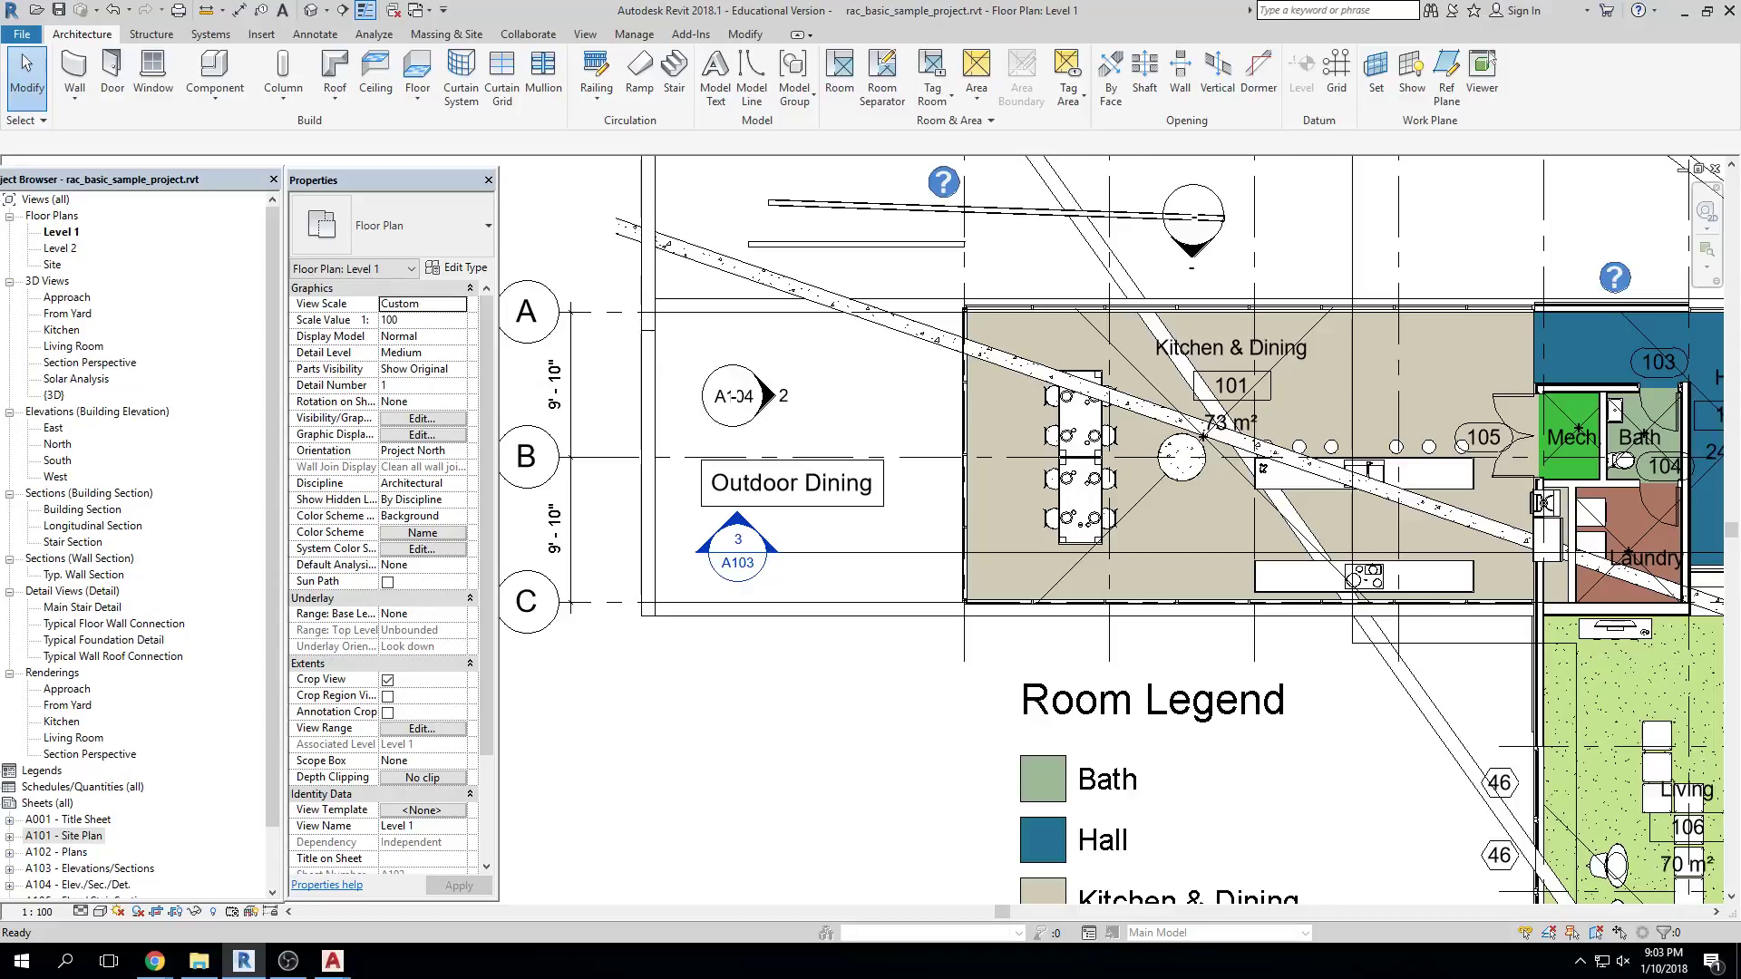
{"action": "scroll", "coordinate": [1185, 423], "scroll_direction": "down", "scroll_amount": 5}
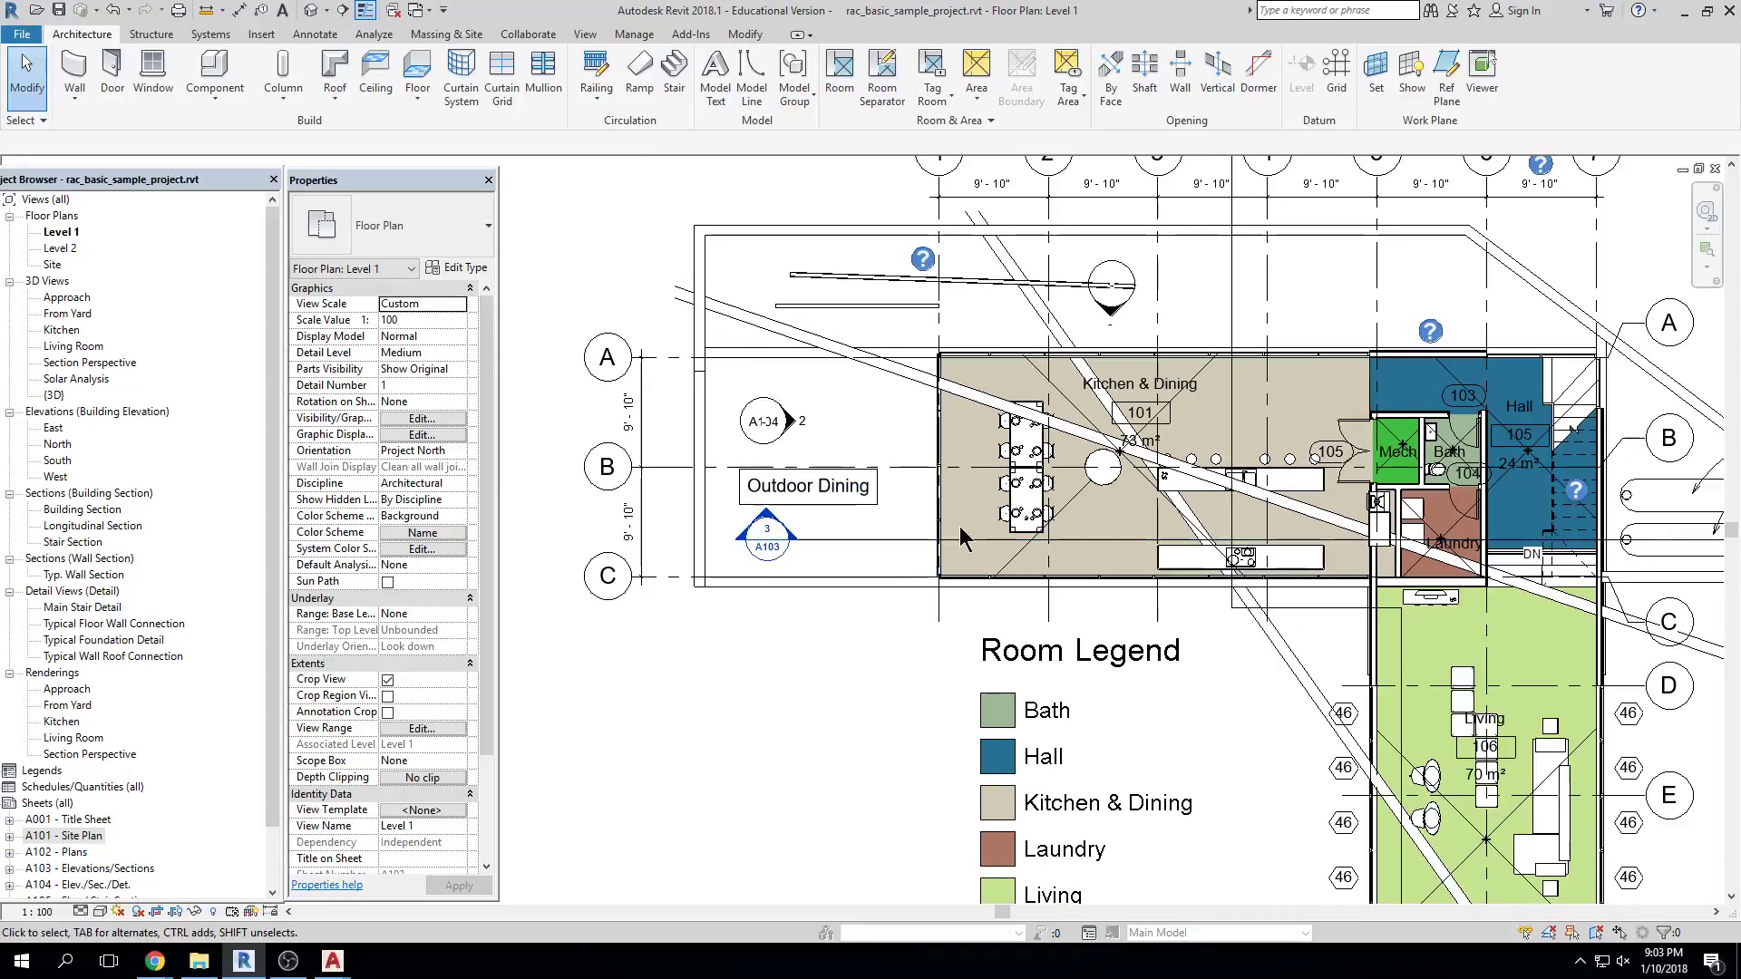
{"action": "middle_click_drag", "start_coordinate": [1483, 328], "coordinate": [1304, 353]}
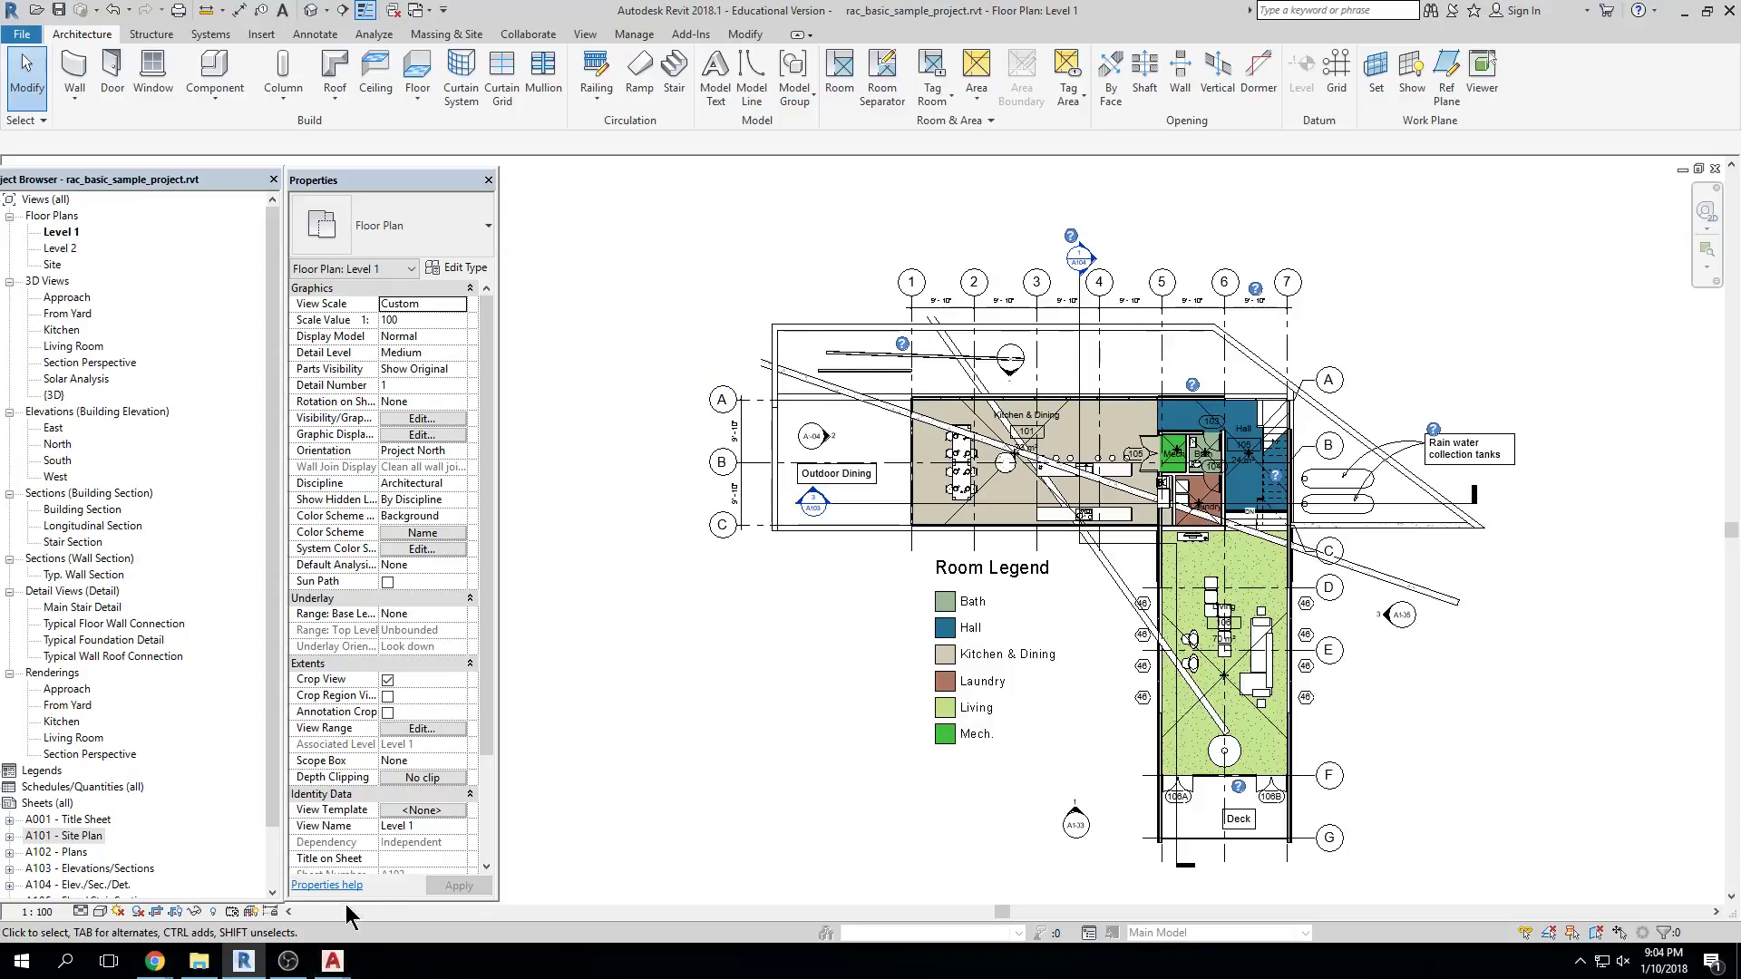
{"action": "left_click_drag", "start_coordinate": [186, 887], "coordinate": [186, 866]}
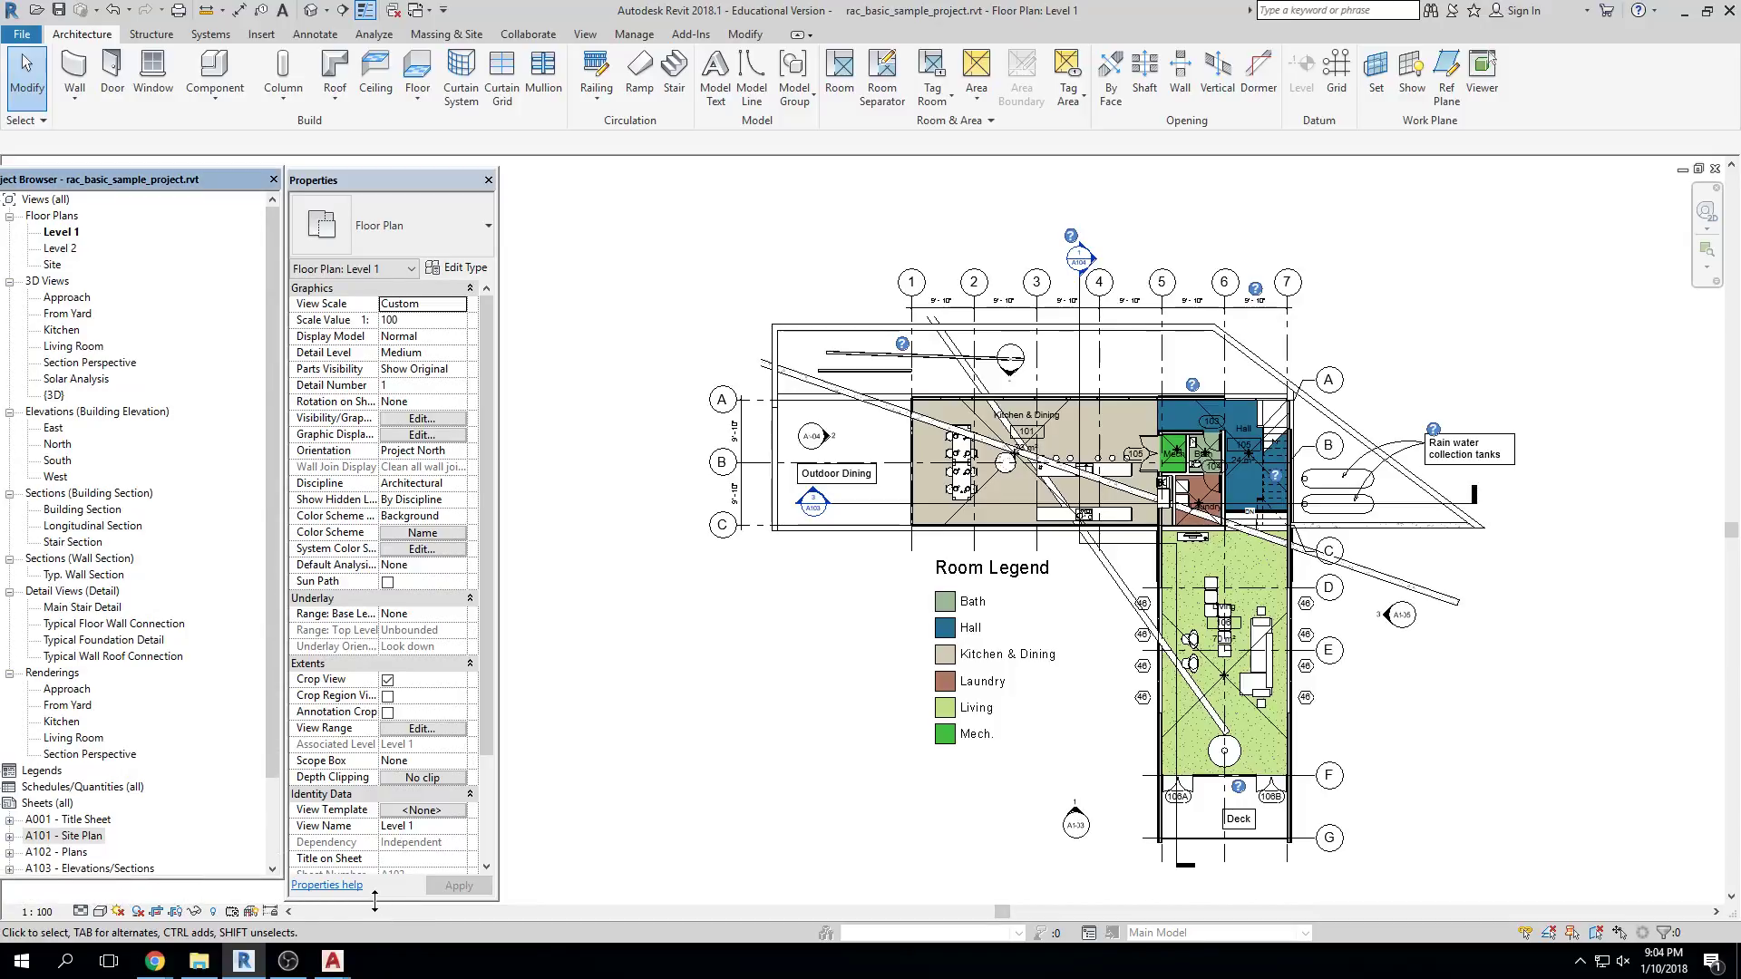
{"action": "left_click_drag", "start_coordinate": [374, 902], "coordinate": [374, 894]}
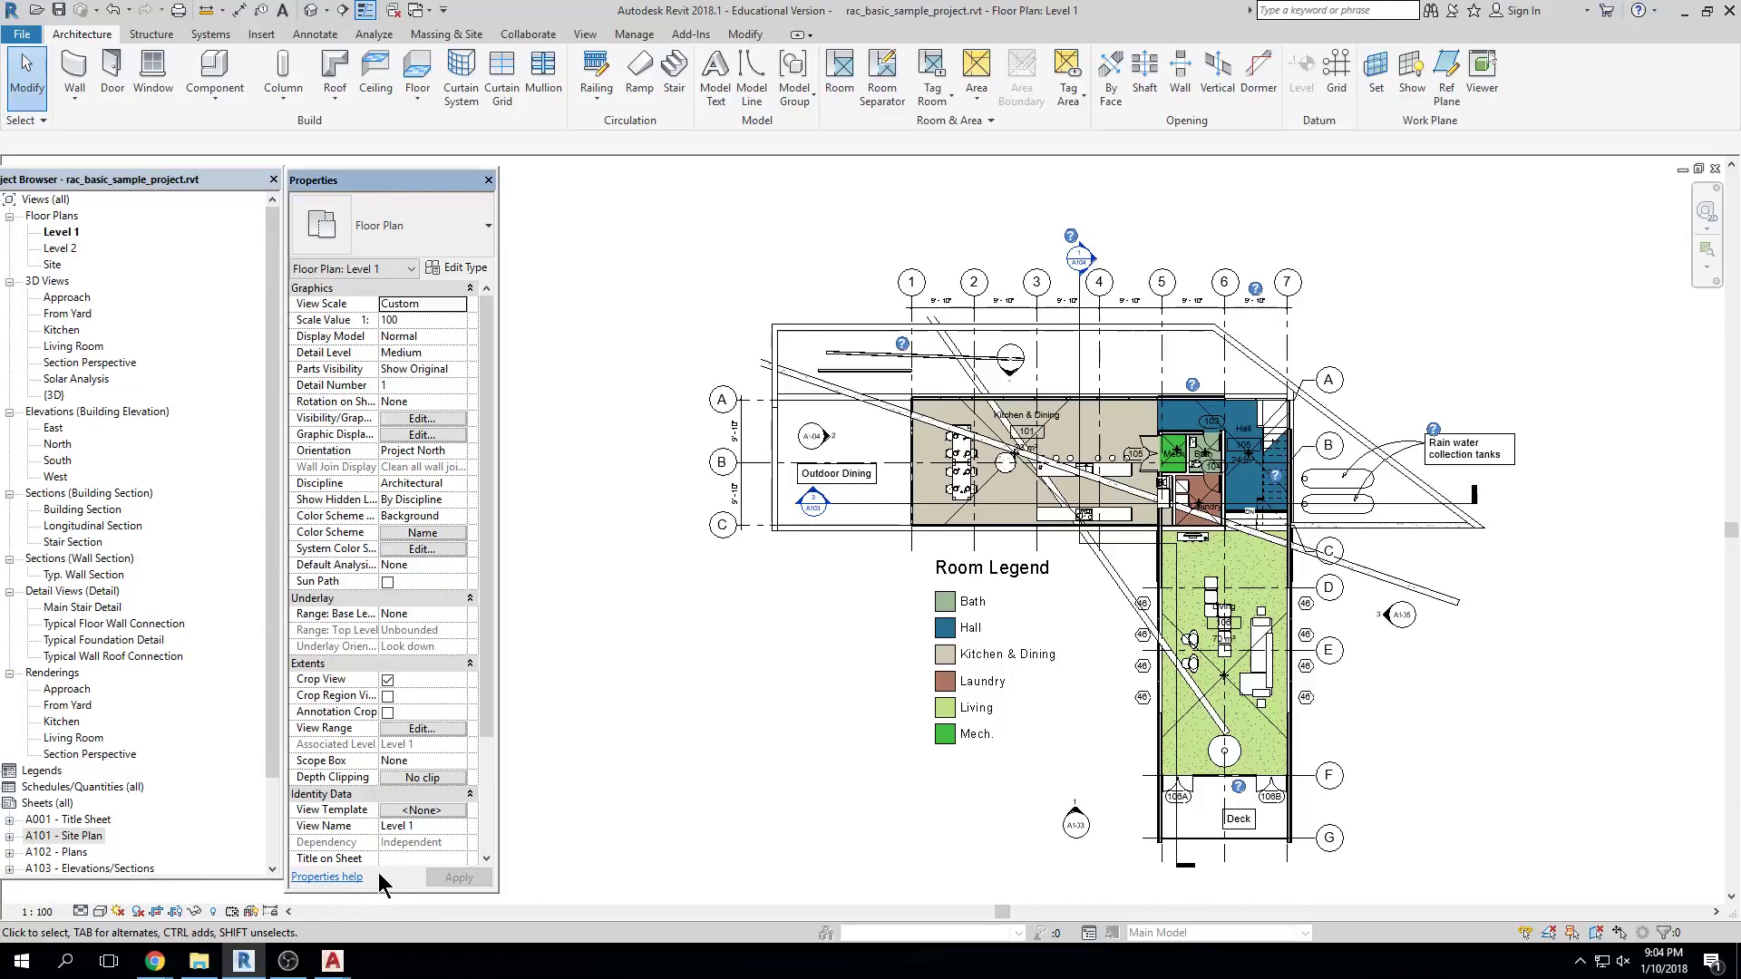
{"action": "scroll", "coordinate": [453, 860], "scroll_direction": "down", "scroll_amount": 1}
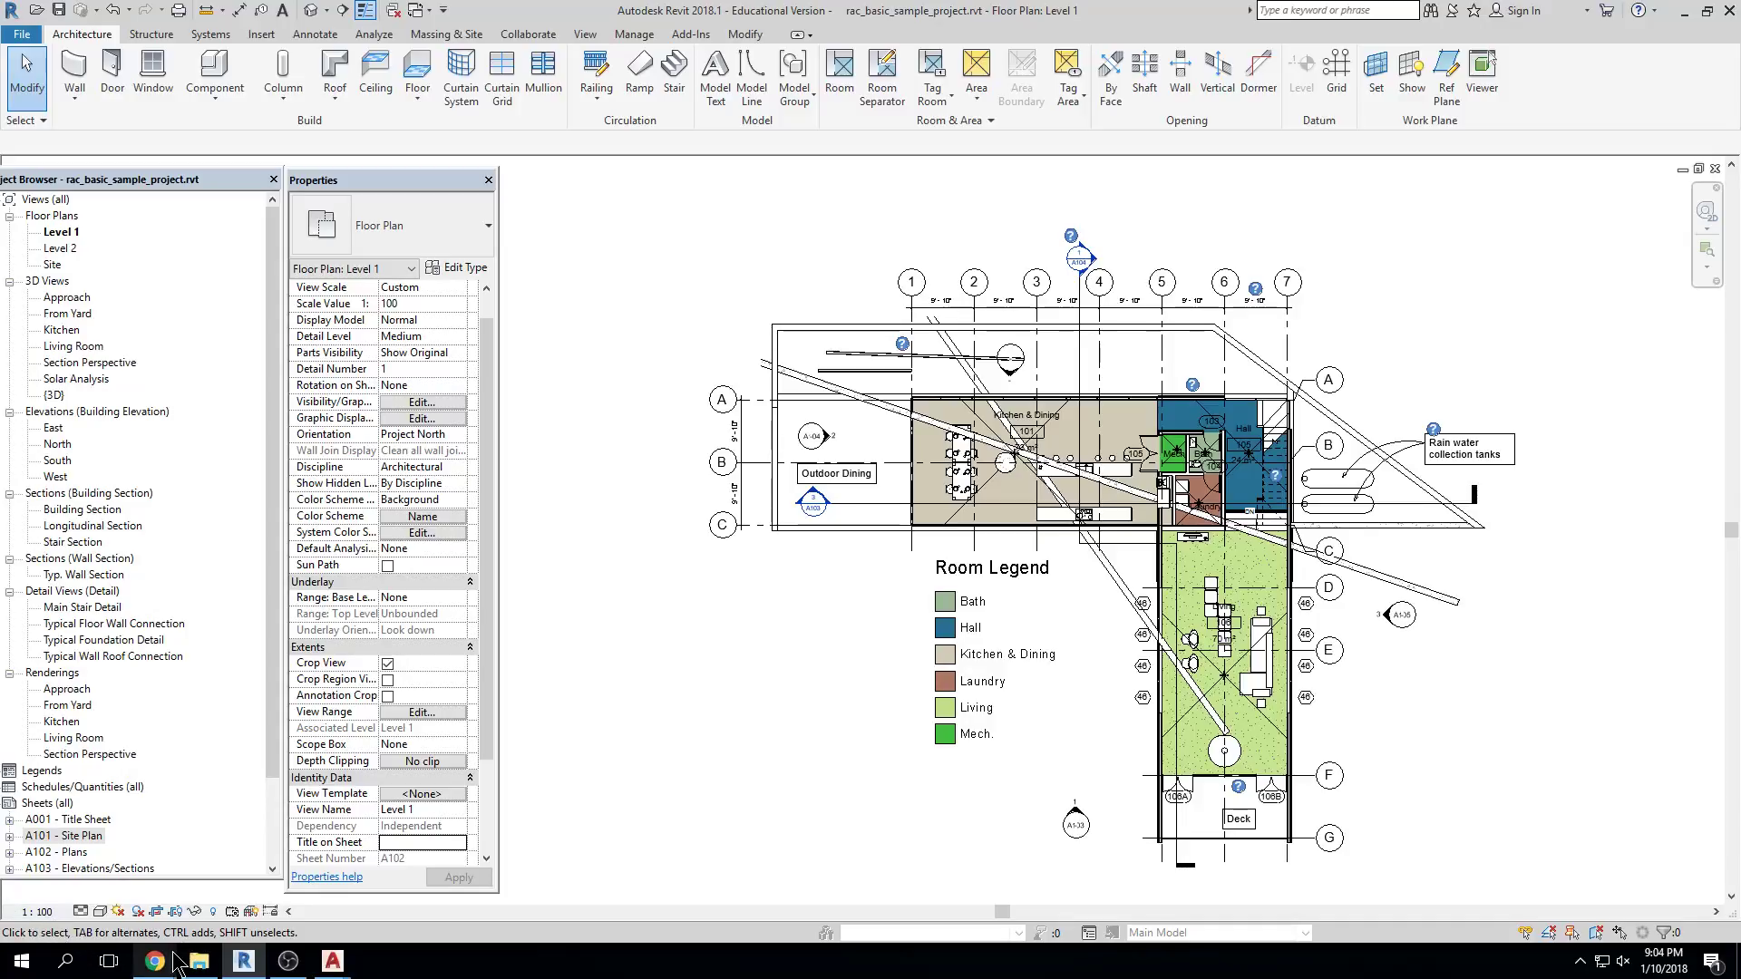
{"action": "mouse_move", "coordinate": [173, 955]}
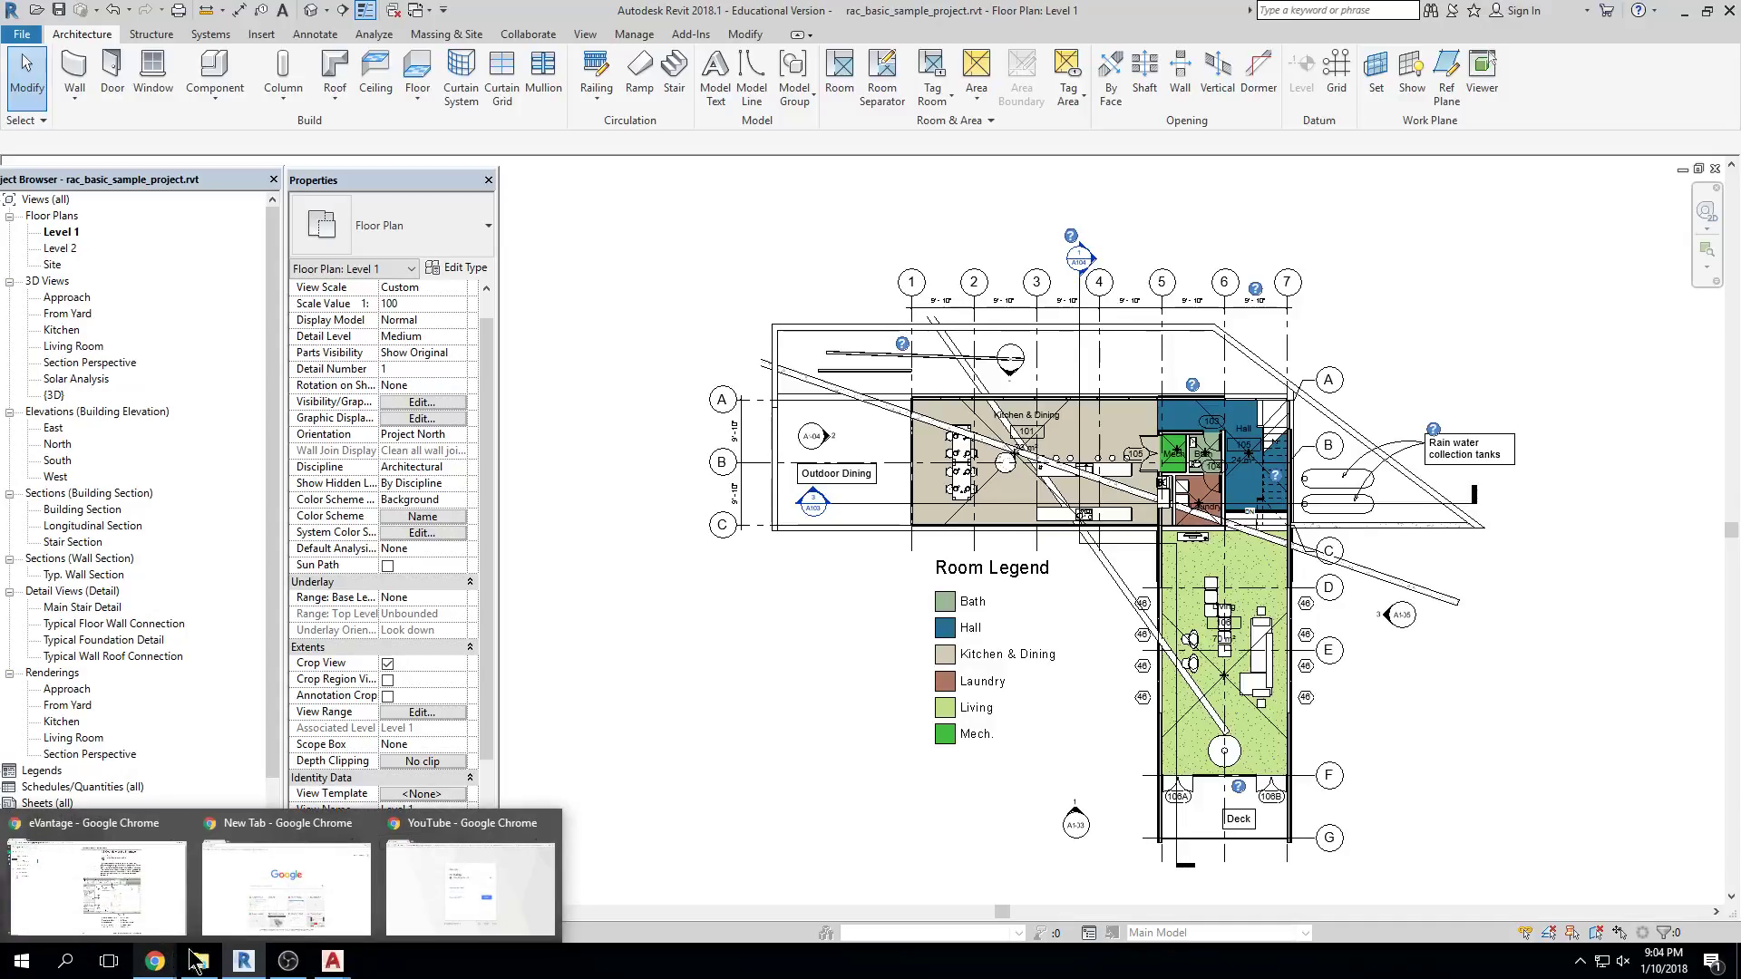
{"action": "mouse_move", "coordinate": [485, 916]}
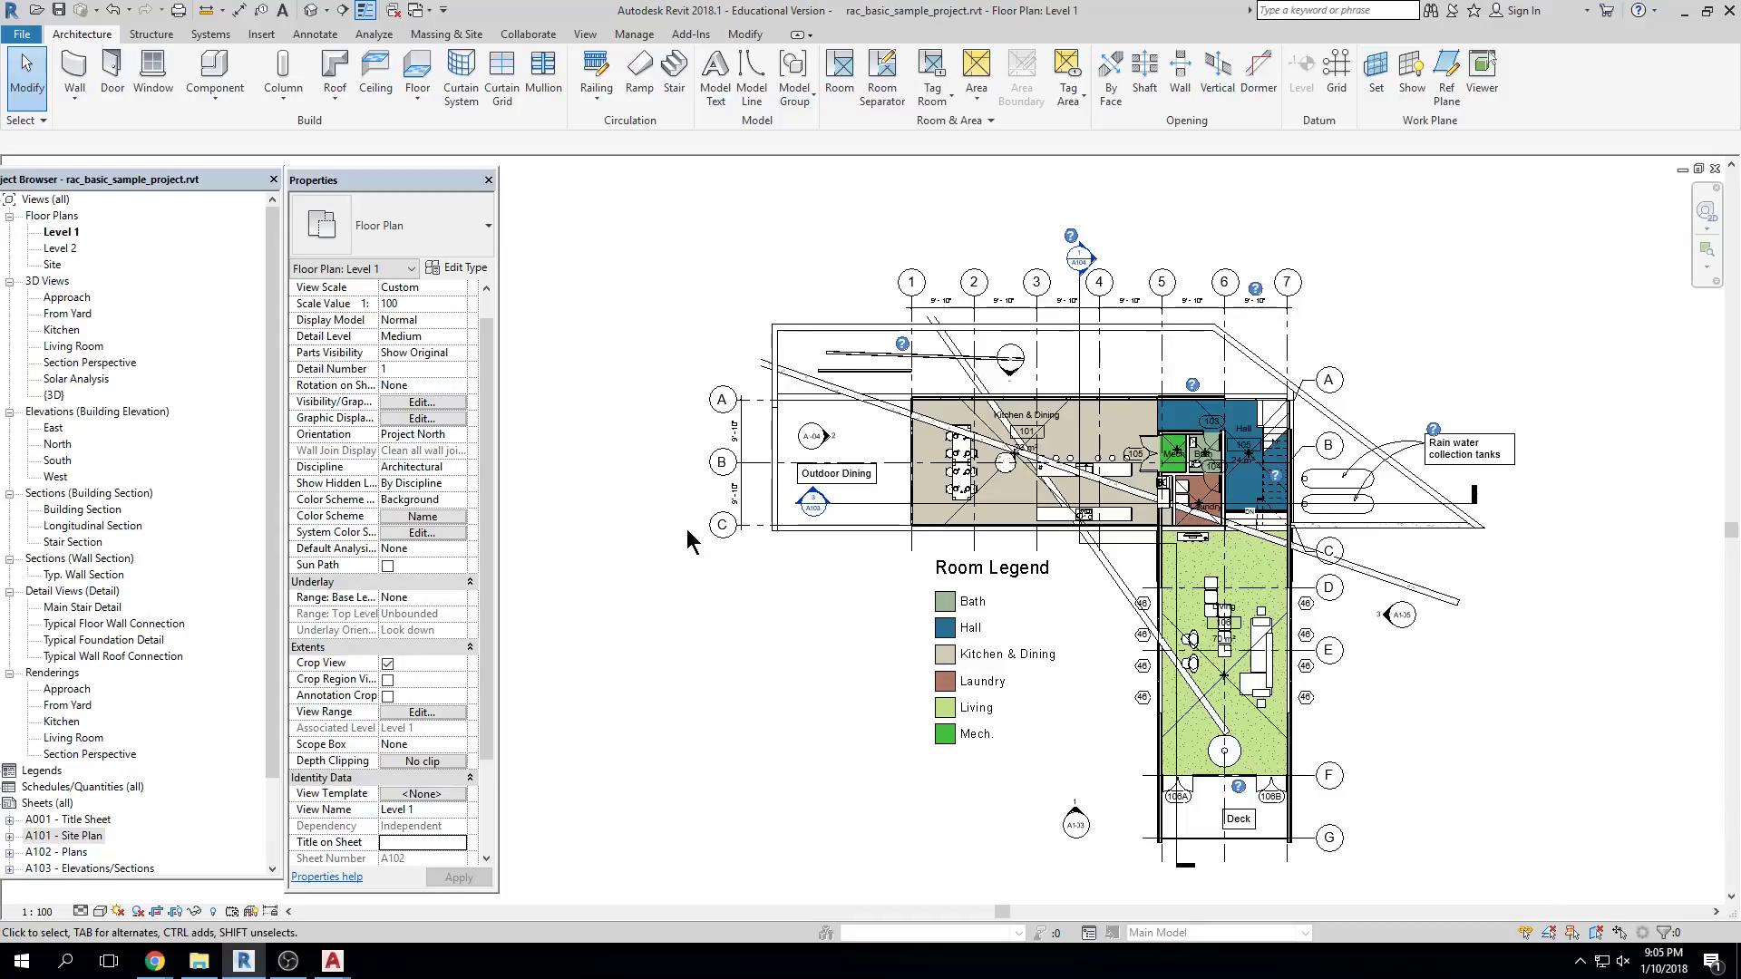
Zoom in, then select and clear the grid dimension string
{"action": "scroll", "coordinate": [974, 292], "scroll_direction": "up", "scroll_amount": 2}
{"action": "scroll", "coordinate": [975, 292], "scroll_direction": "up", "scroll_amount": 2}
{"action": "left_click", "coordinate": [1039, 428]}
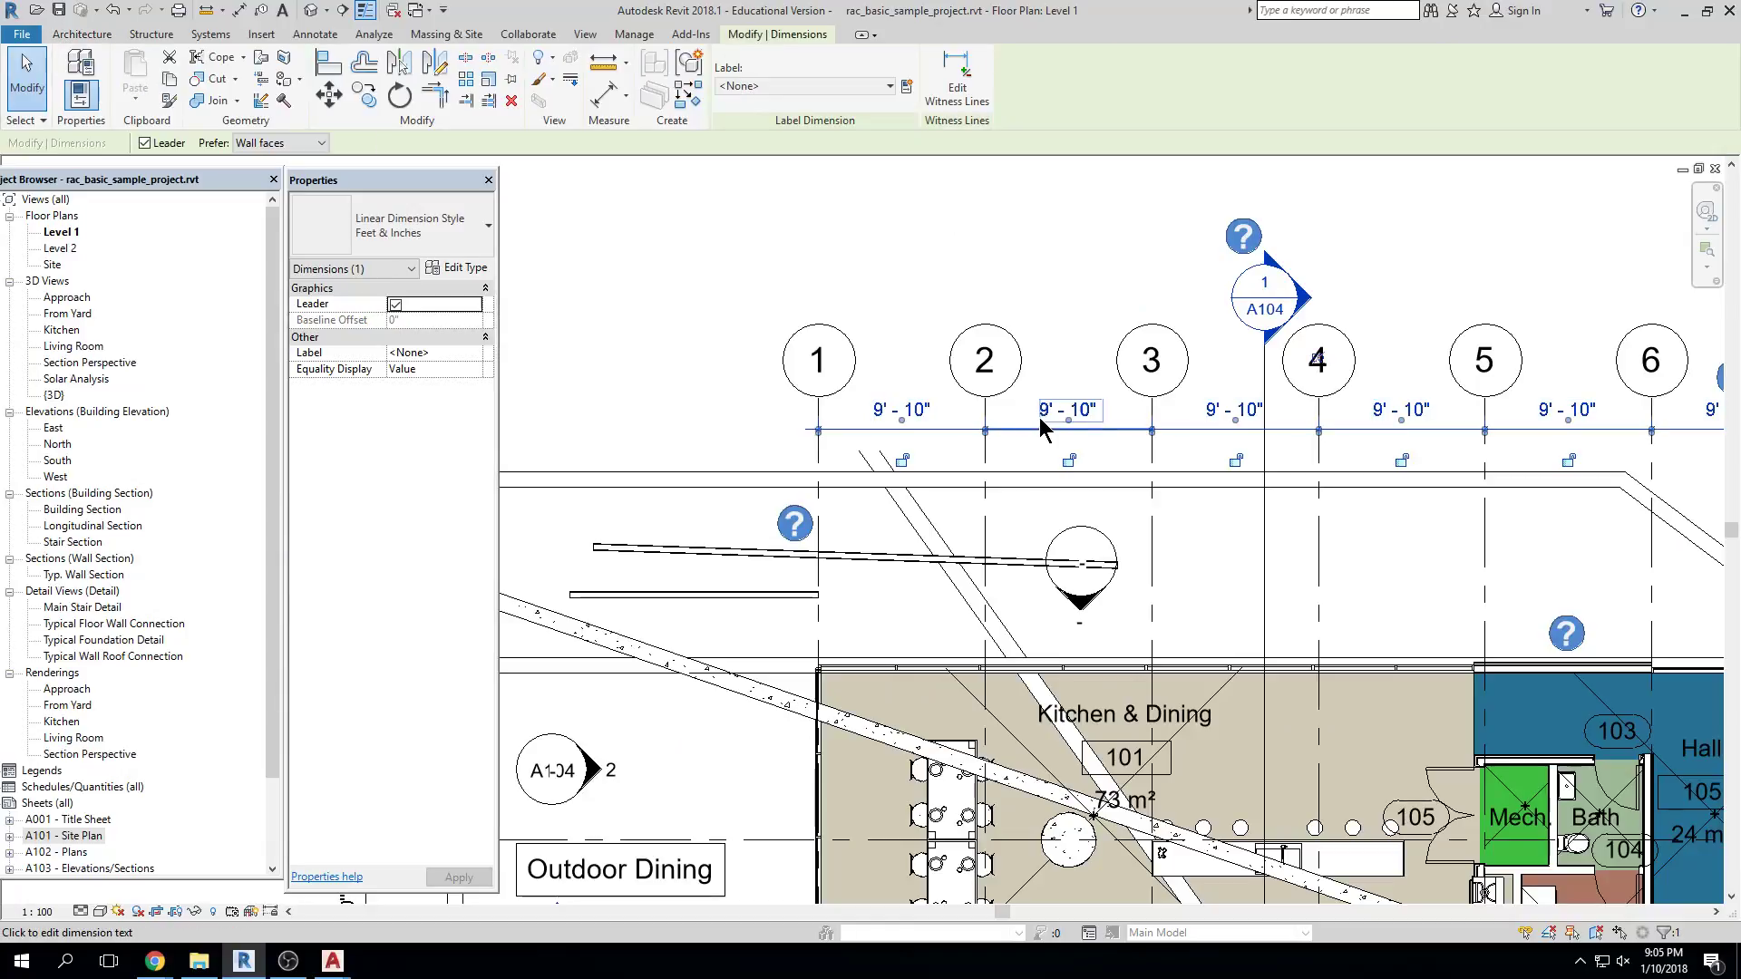
{"action": "key", "text": "Escape"}
Pan down to the Room Legend and delete it from the plan
{"action": "scroll", "coordinate": [1006, 367], "scroll_direction": "down", "scroll_amount": 3}
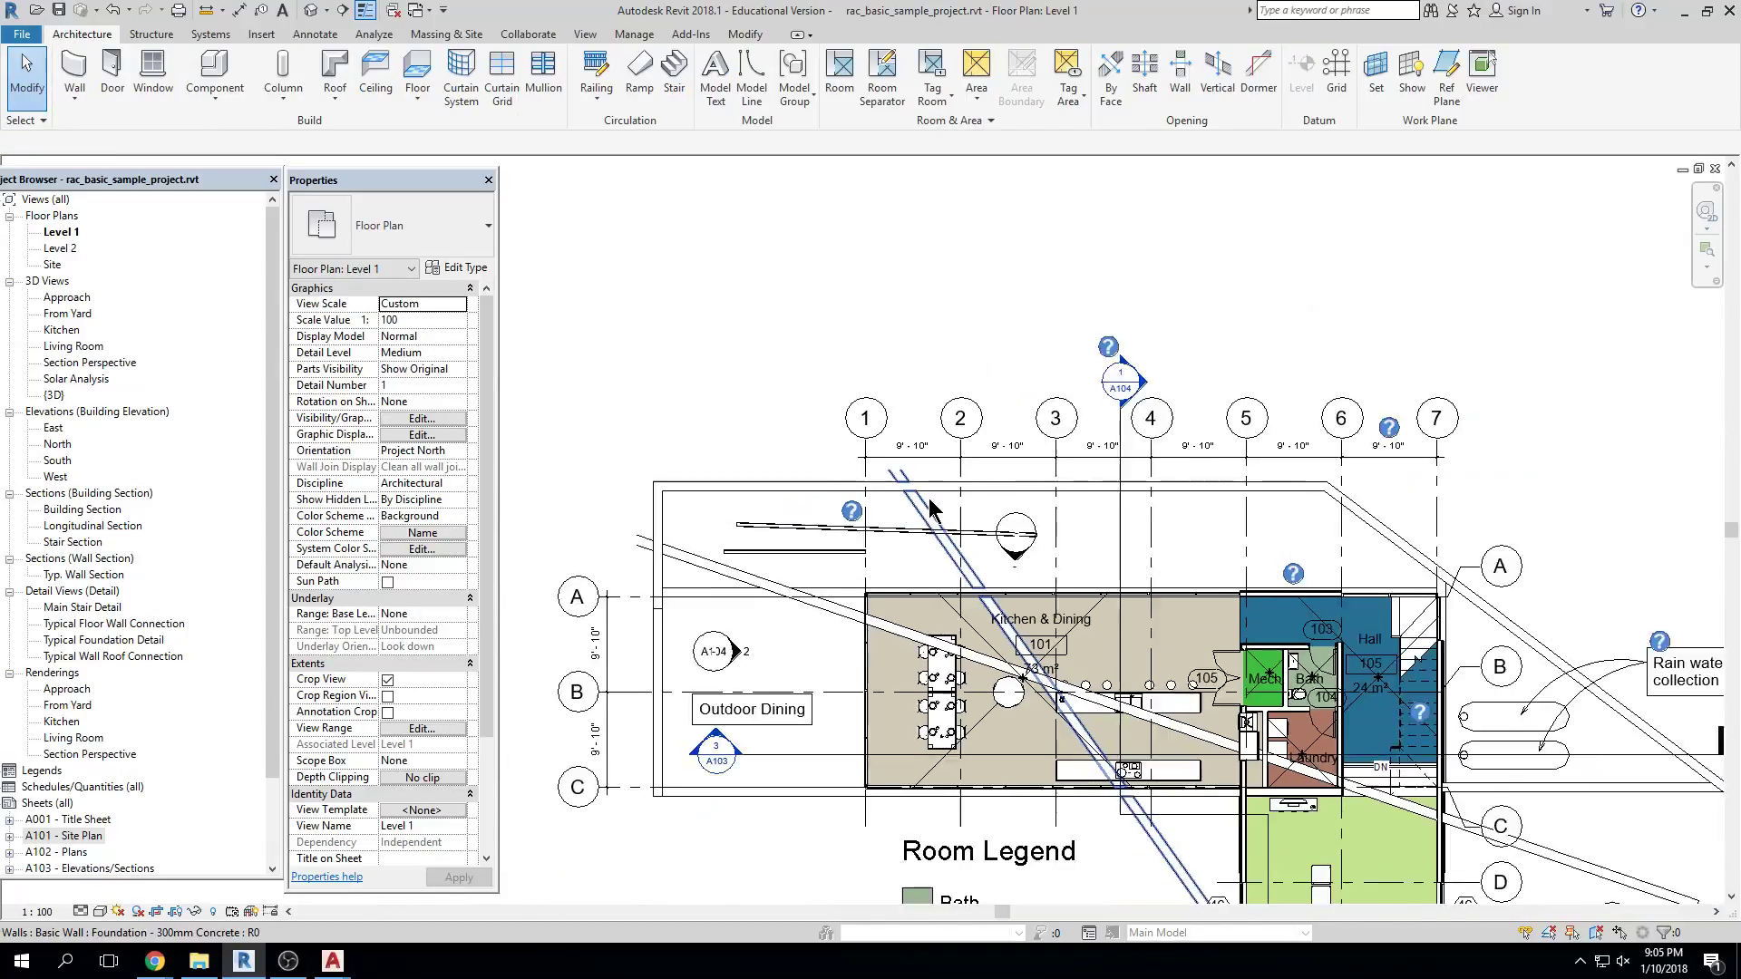
{"action": "middle_click_drag", "start_coordinate": [958, 771], "coordinate": [952, 719]}
{"action": "left_click", "coordinate": [952, 716]}
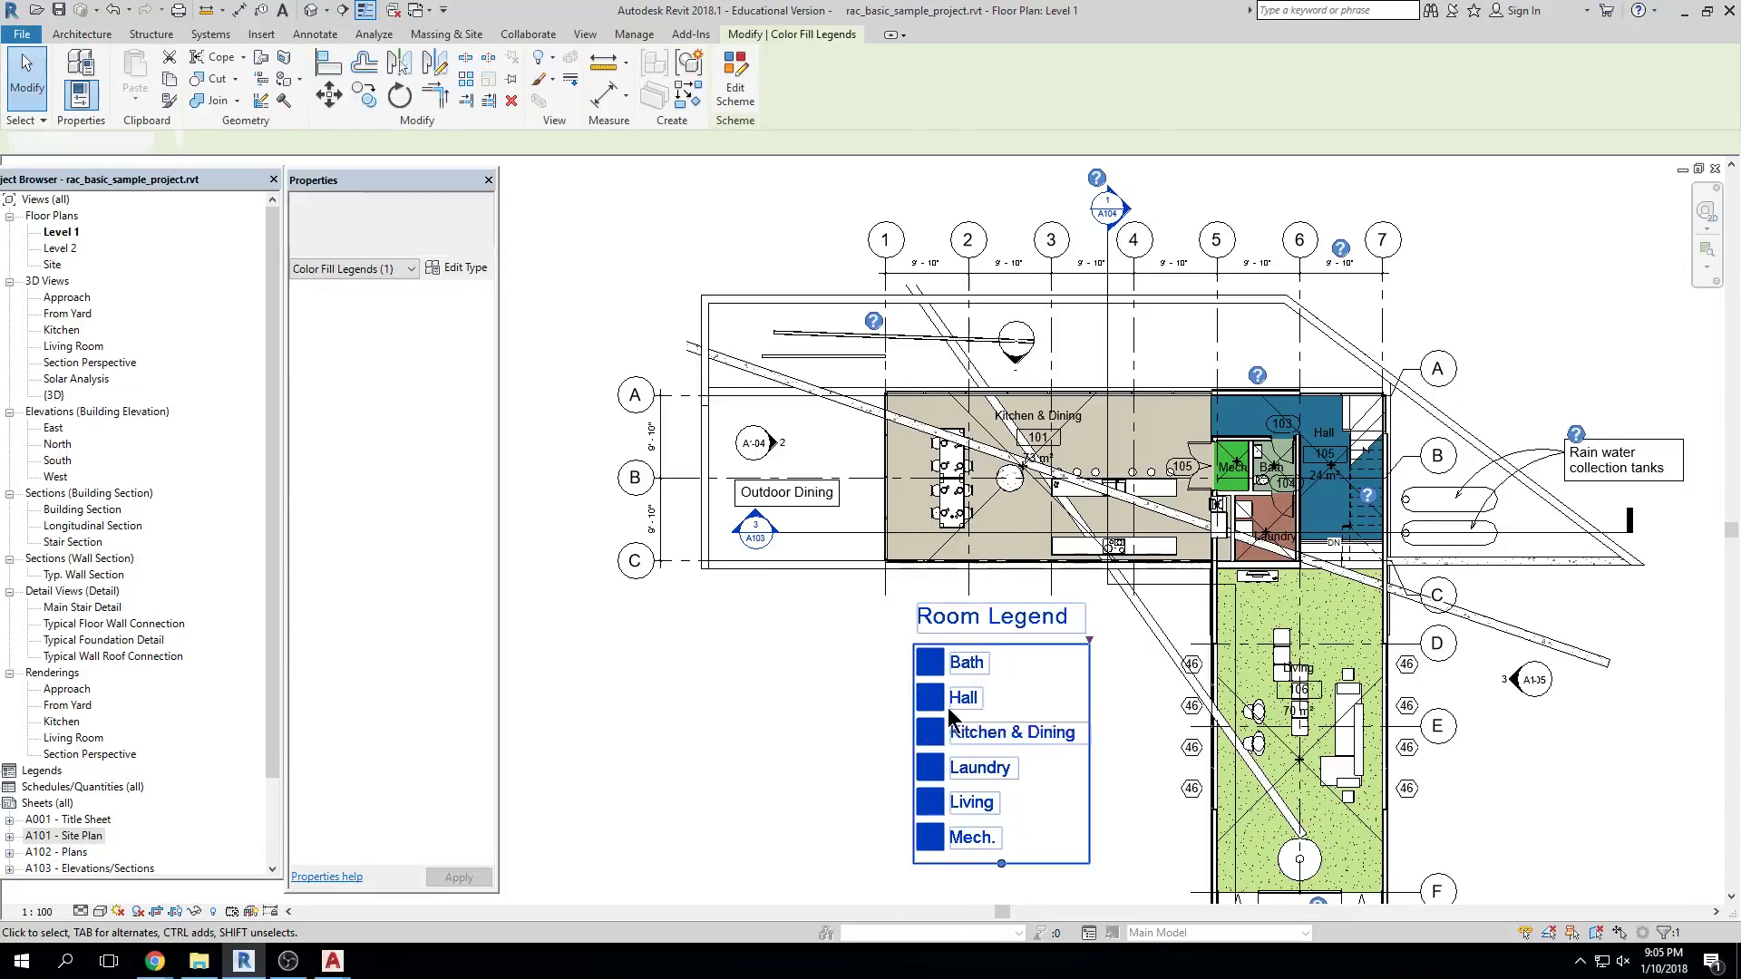
{"action": "key", "text": "Delete"}
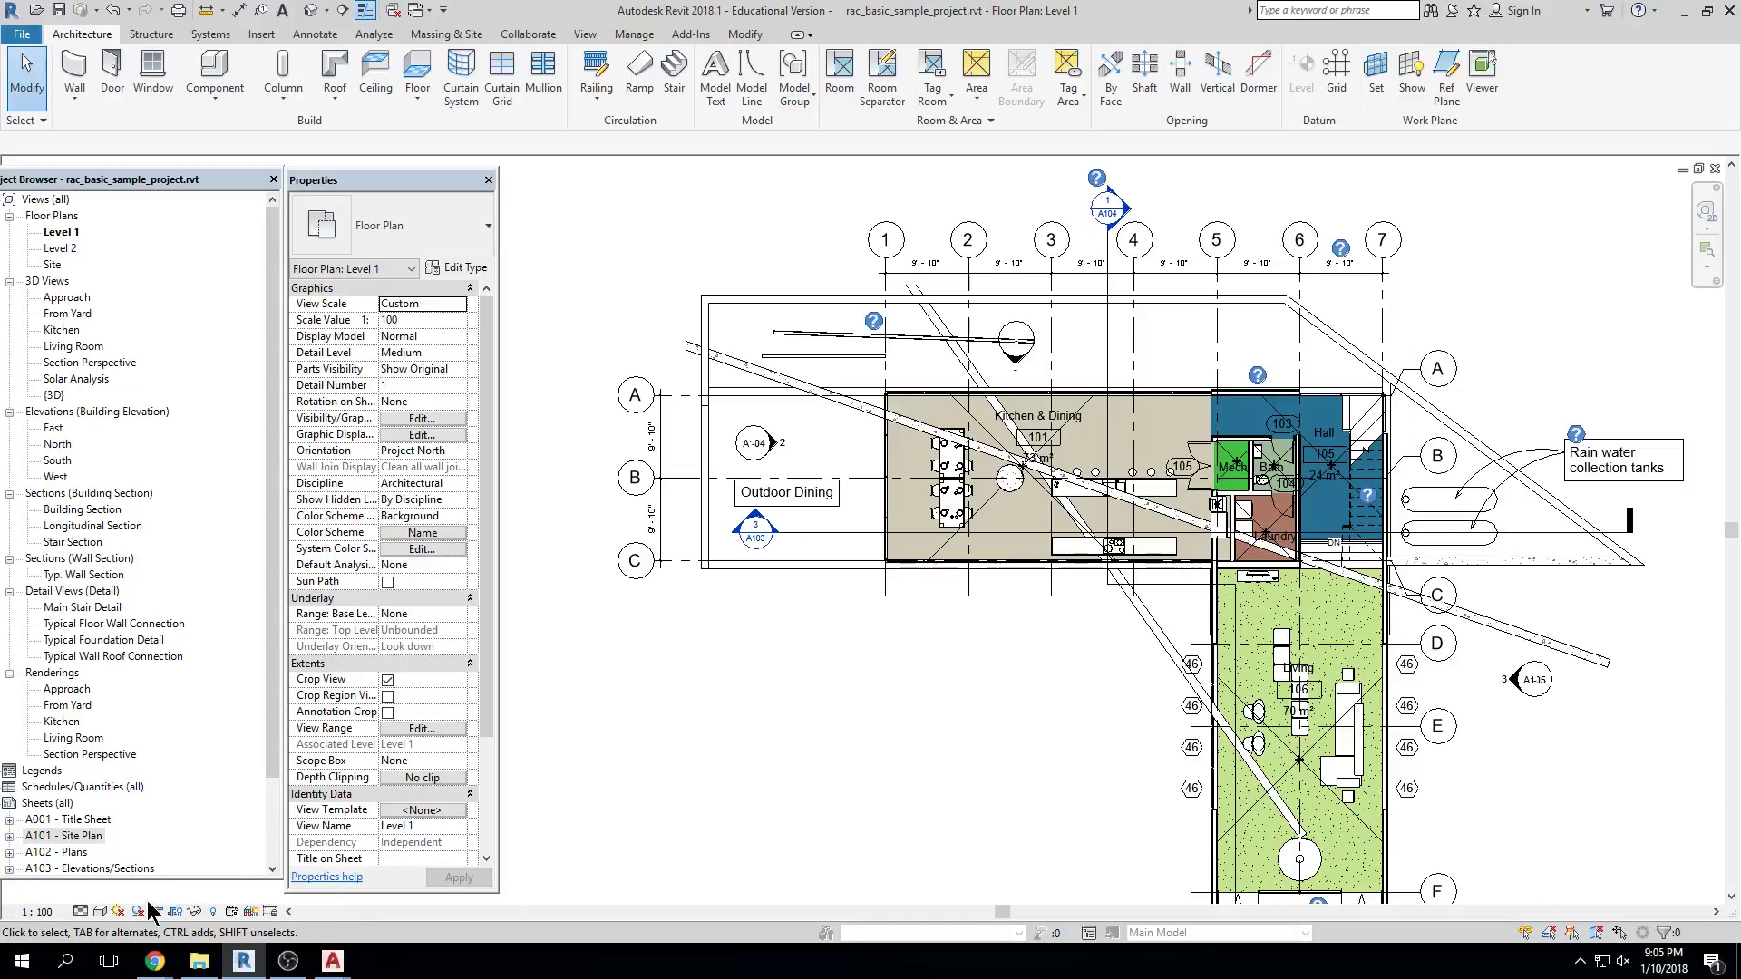
{"action": "scroll", "coordinate": [1144, 601], "scroll_direction": "down", "scroll_amount": 4}
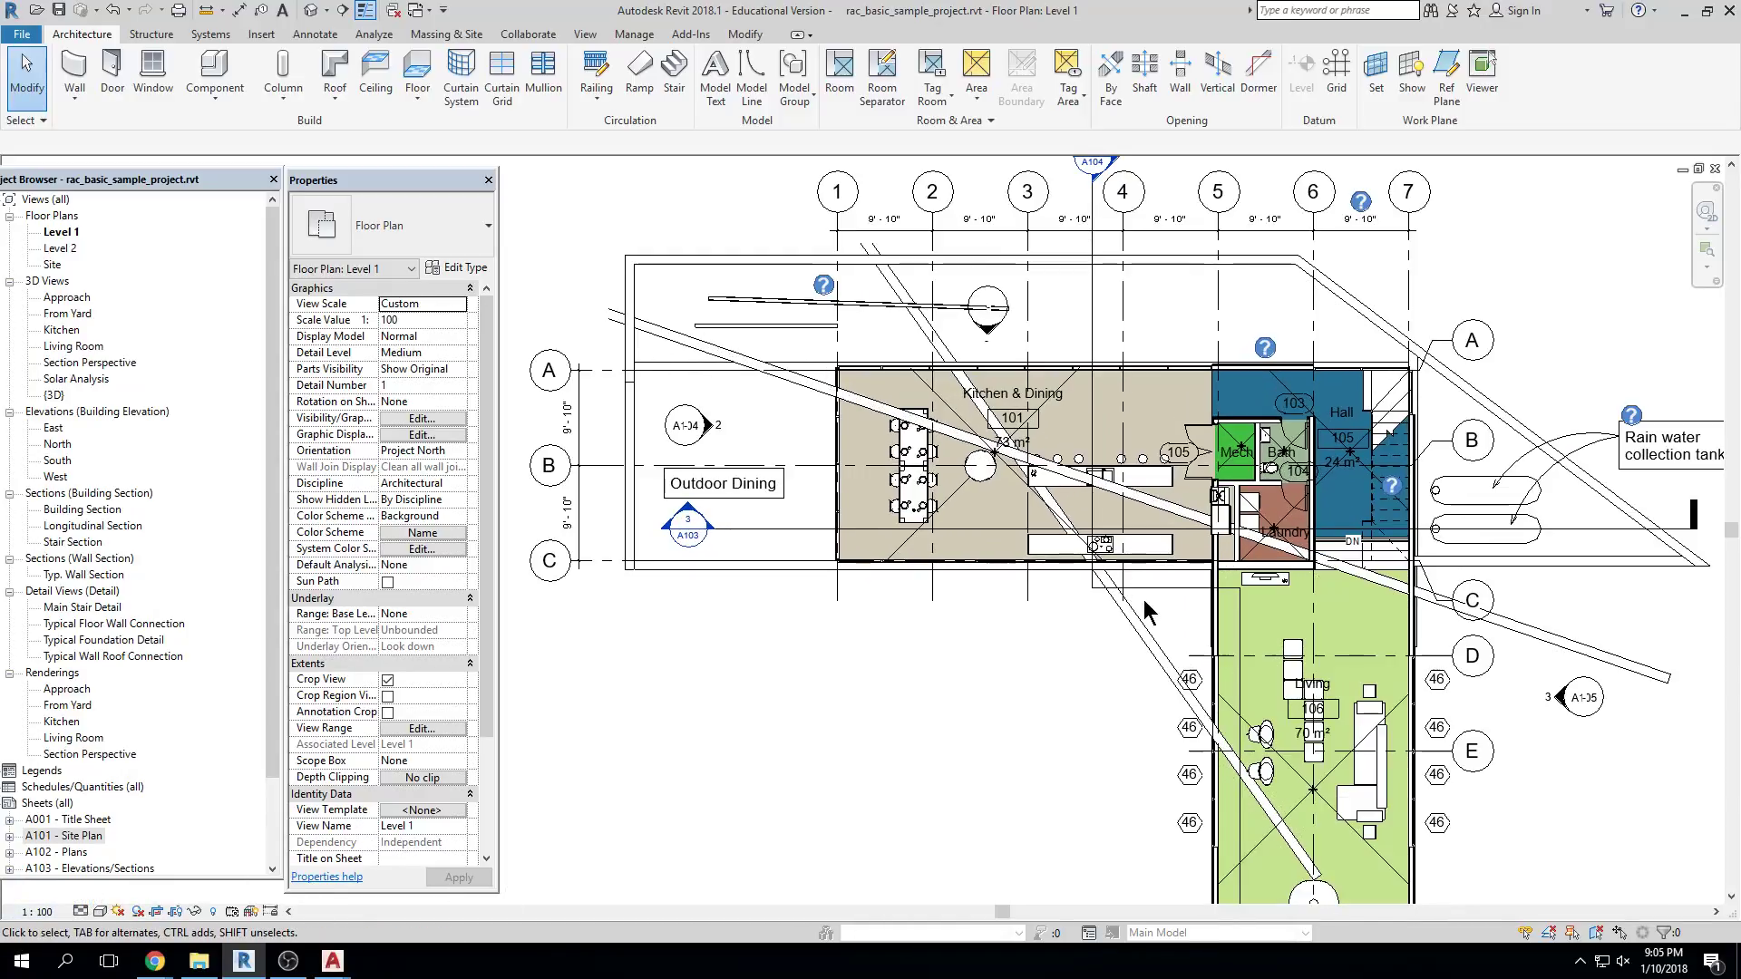
{"action": "scroll", "coordinate": [1064, 396], "scroll_direction": "up", "scroll_amount": 3}
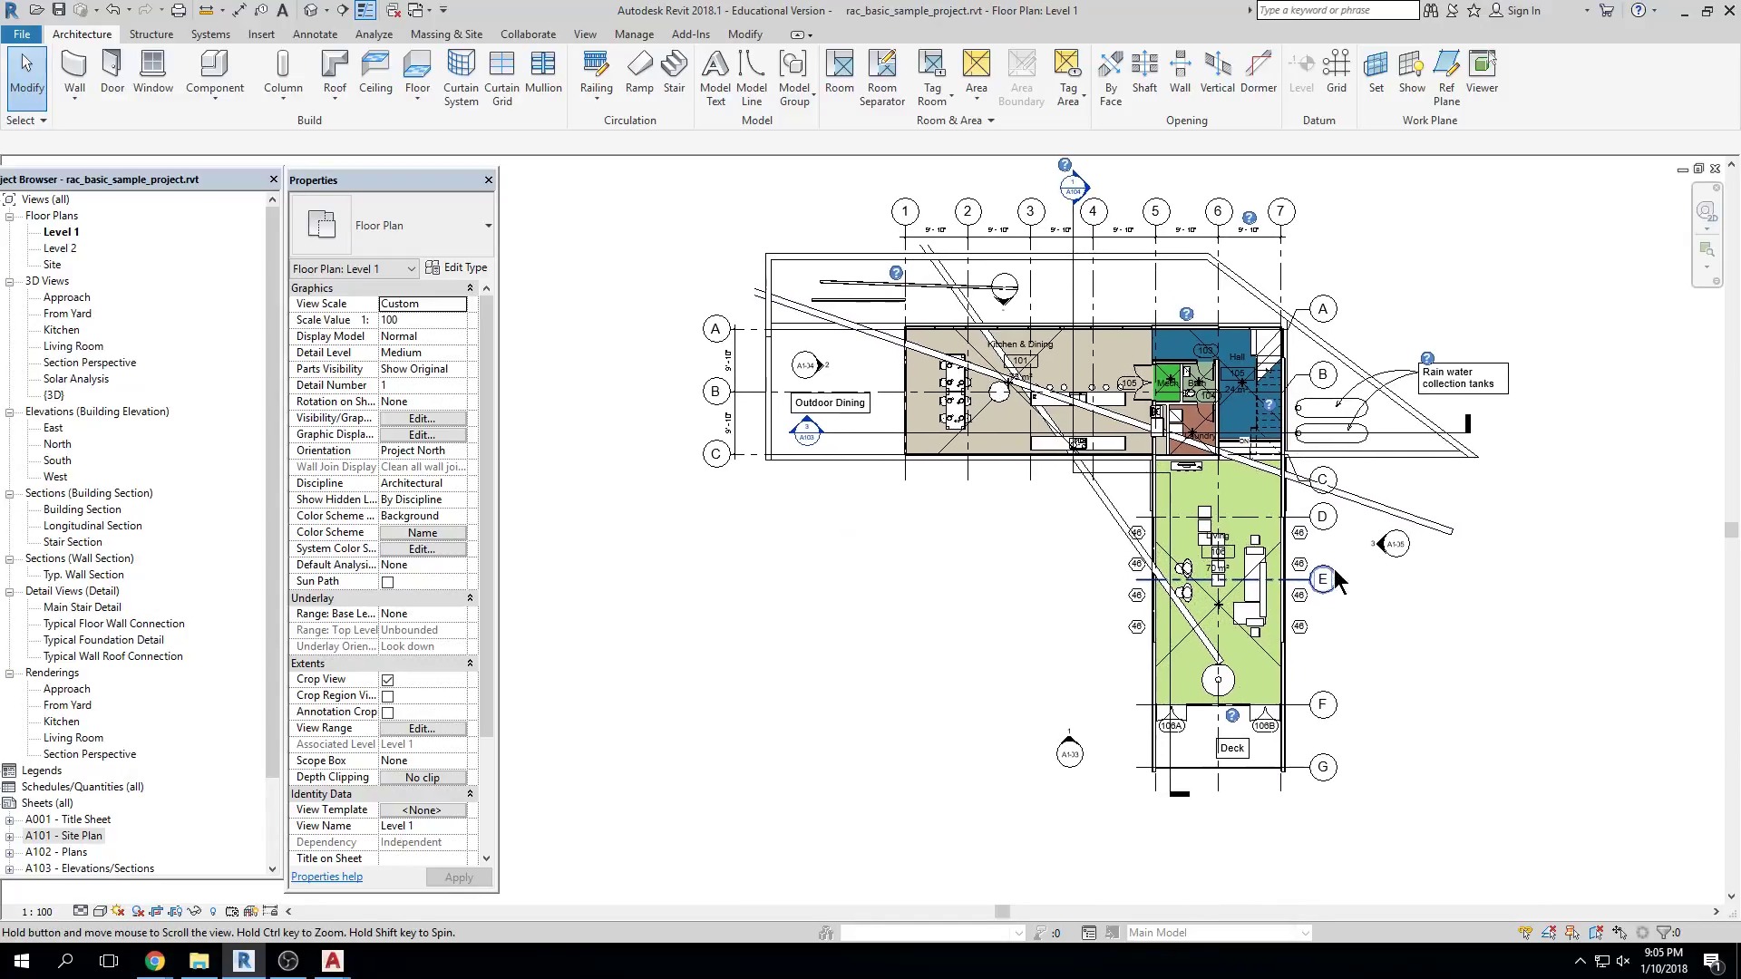
{"action": "middle_click_drag", "start_coordinate": [876, 272], "coordinate": [948, 255]}
Set the view scale to 1/4" = 1'-0" from the View Scale list
{"action": "left_click", "coordinate": [38, 912]}
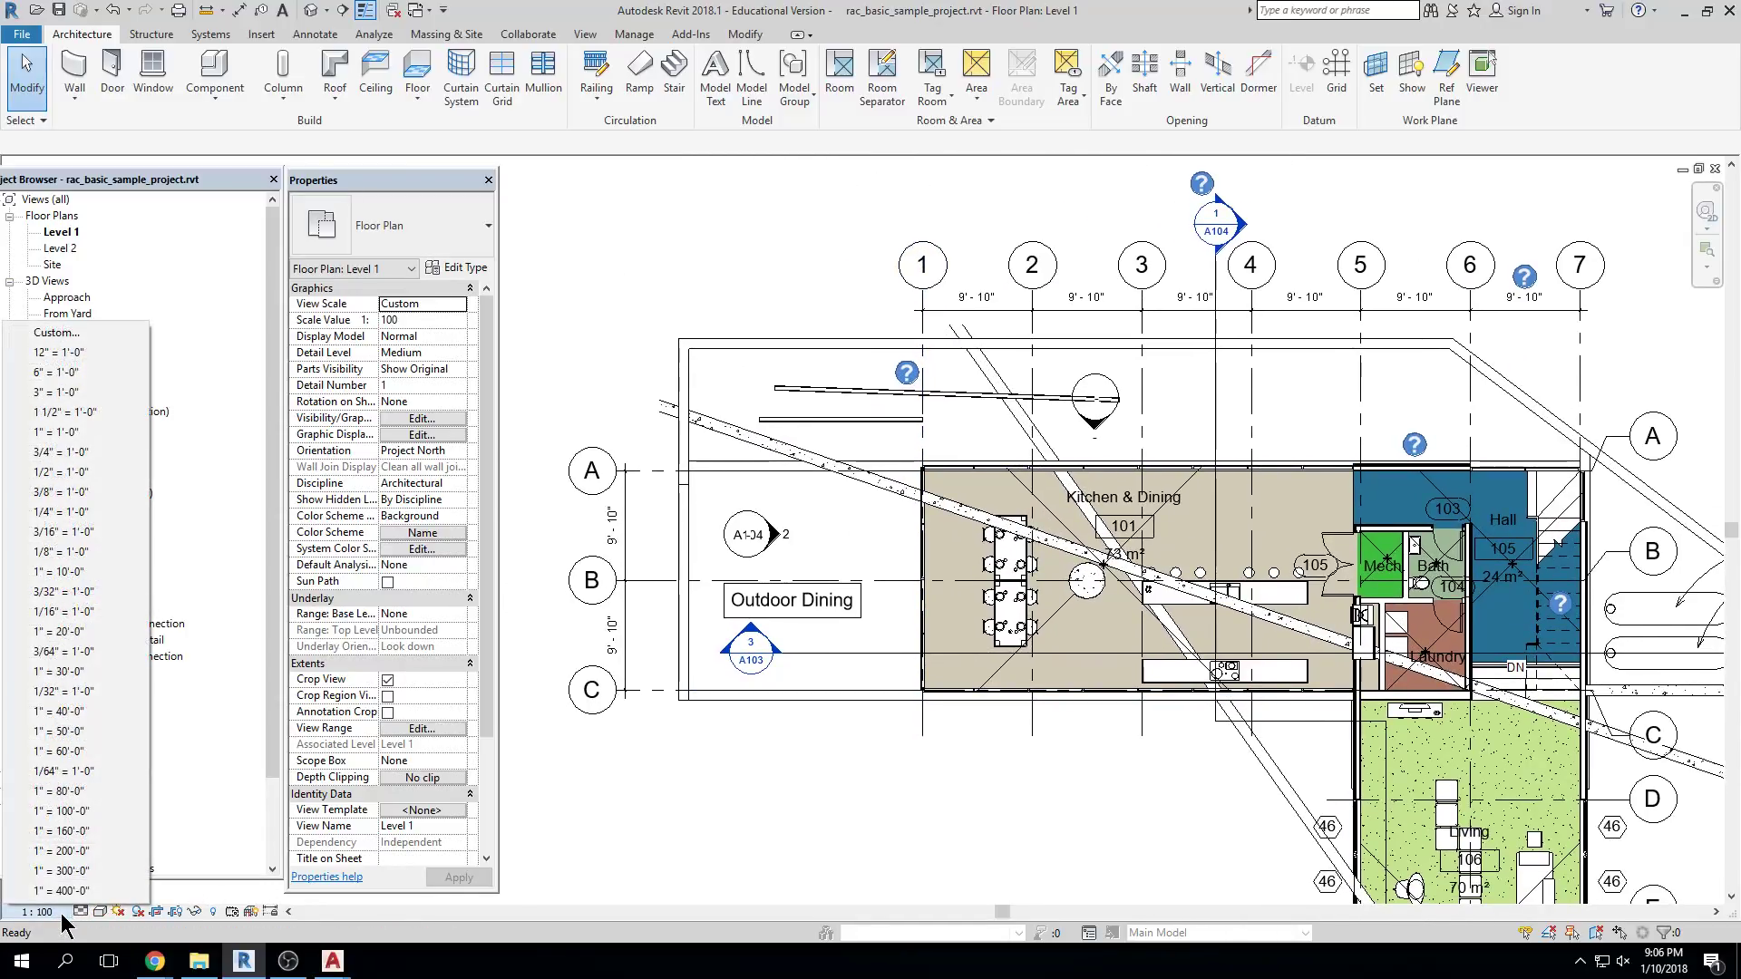
{"action": "left_click", "coordinate": [98, 894]}
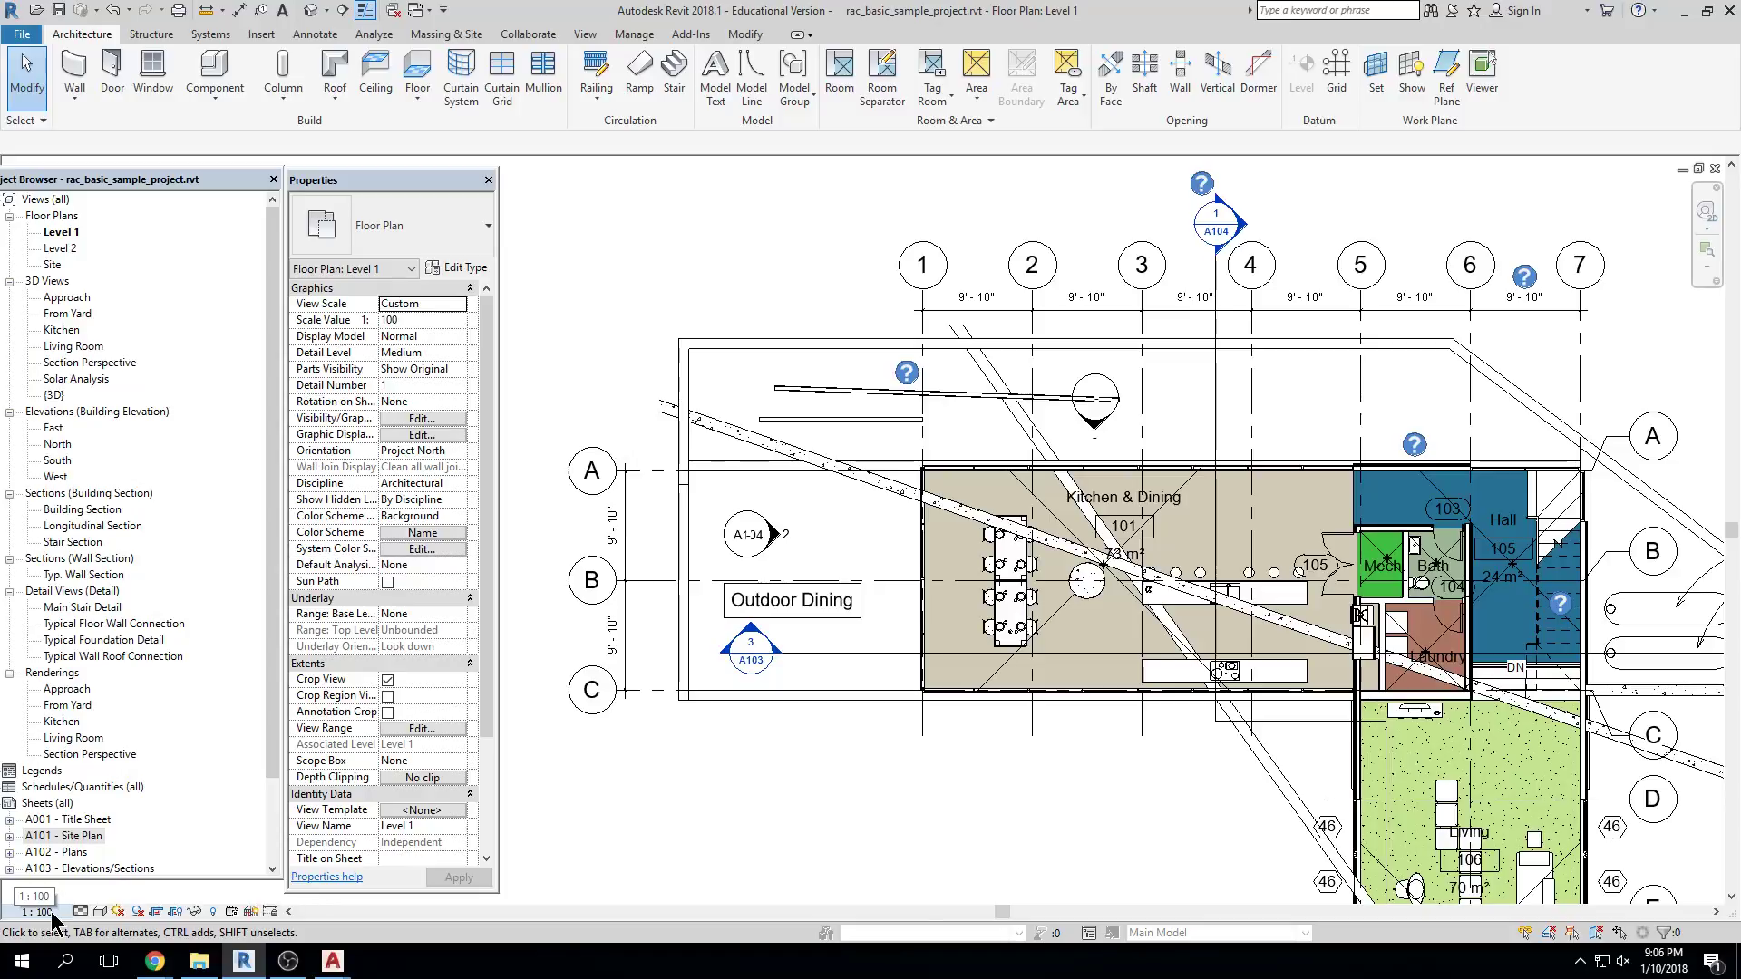
{"action": "left_click", "coordinate": [52, 914]}
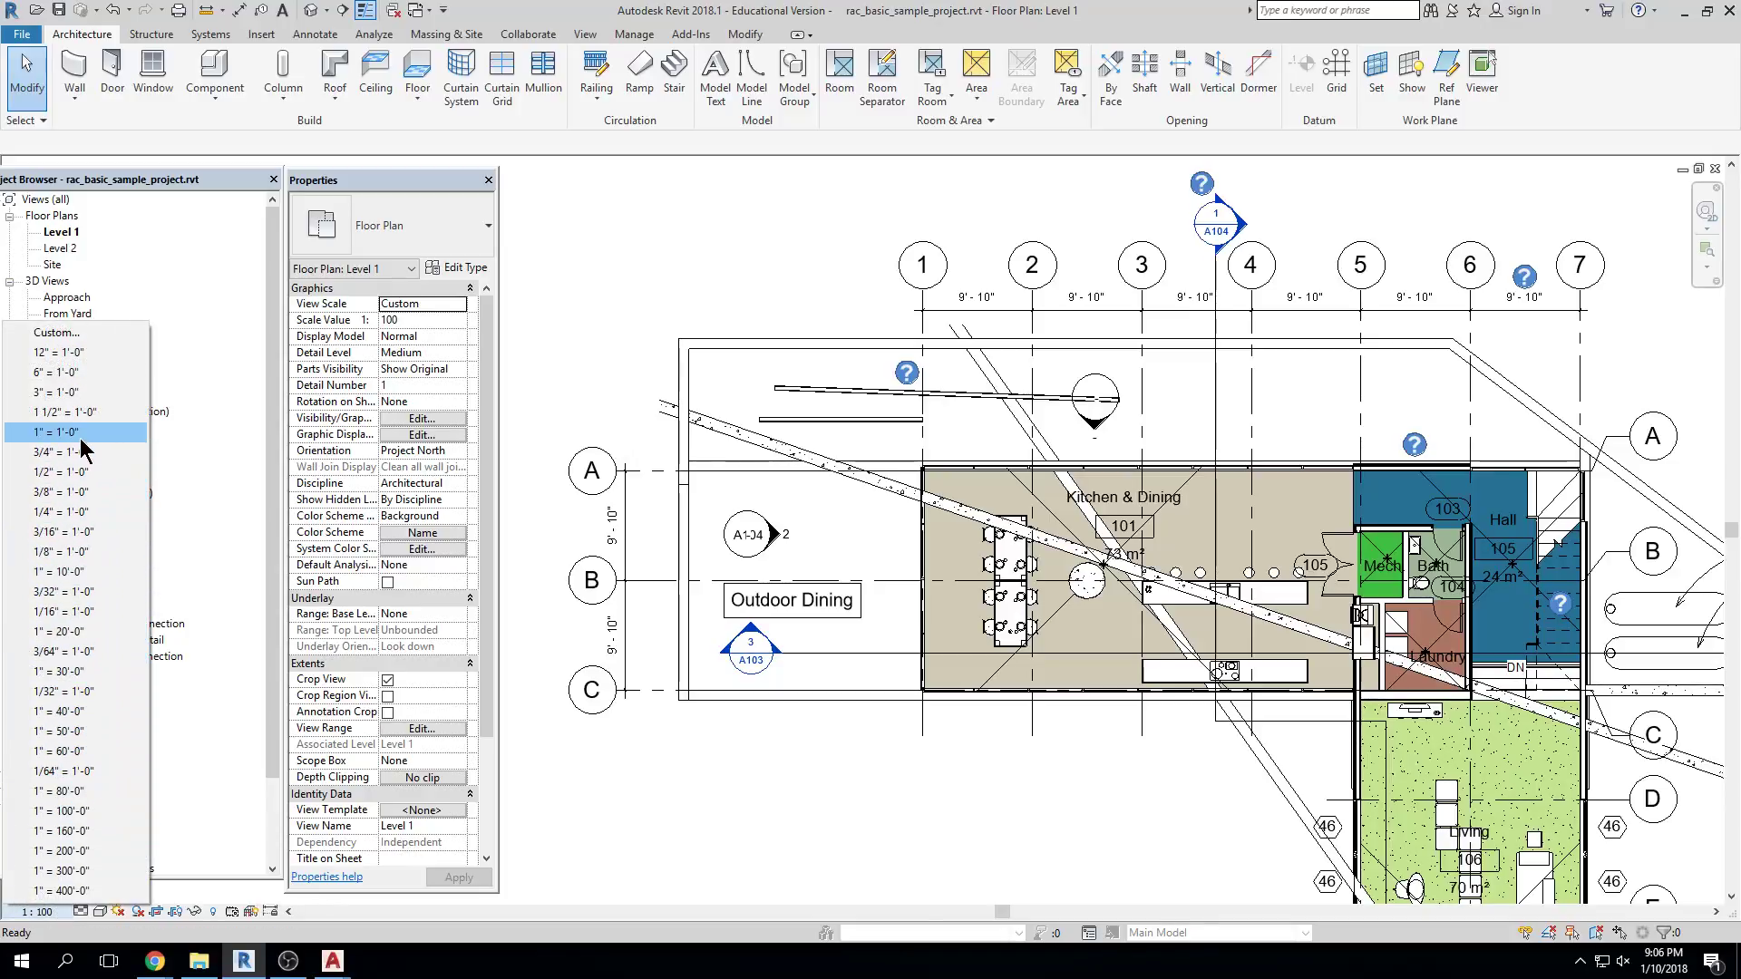
{"action": "left_click", "coordinate": [87, 511]}
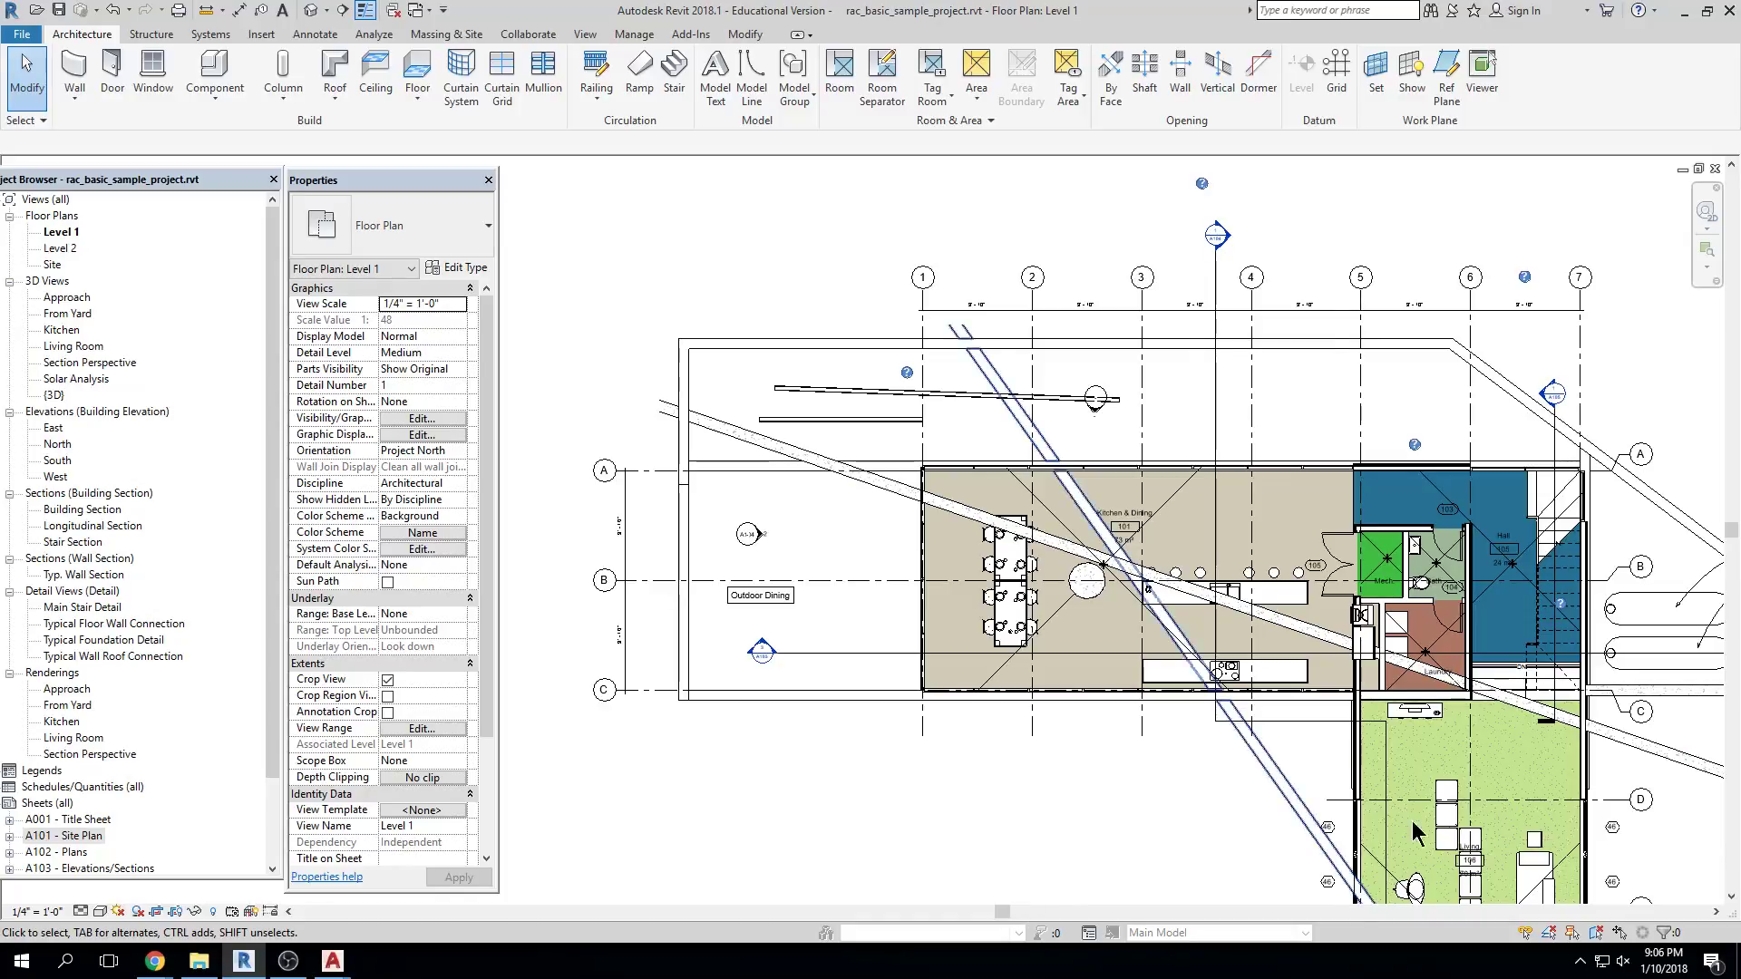
{"action": "middle_click_drag", "start_coordinate": [1548, 383], "coordinate": [1407, 380]}
{"action": "scroll", "coordinate": [1407, 373], "scroll_direction": "down", "scroll_amount": 2}
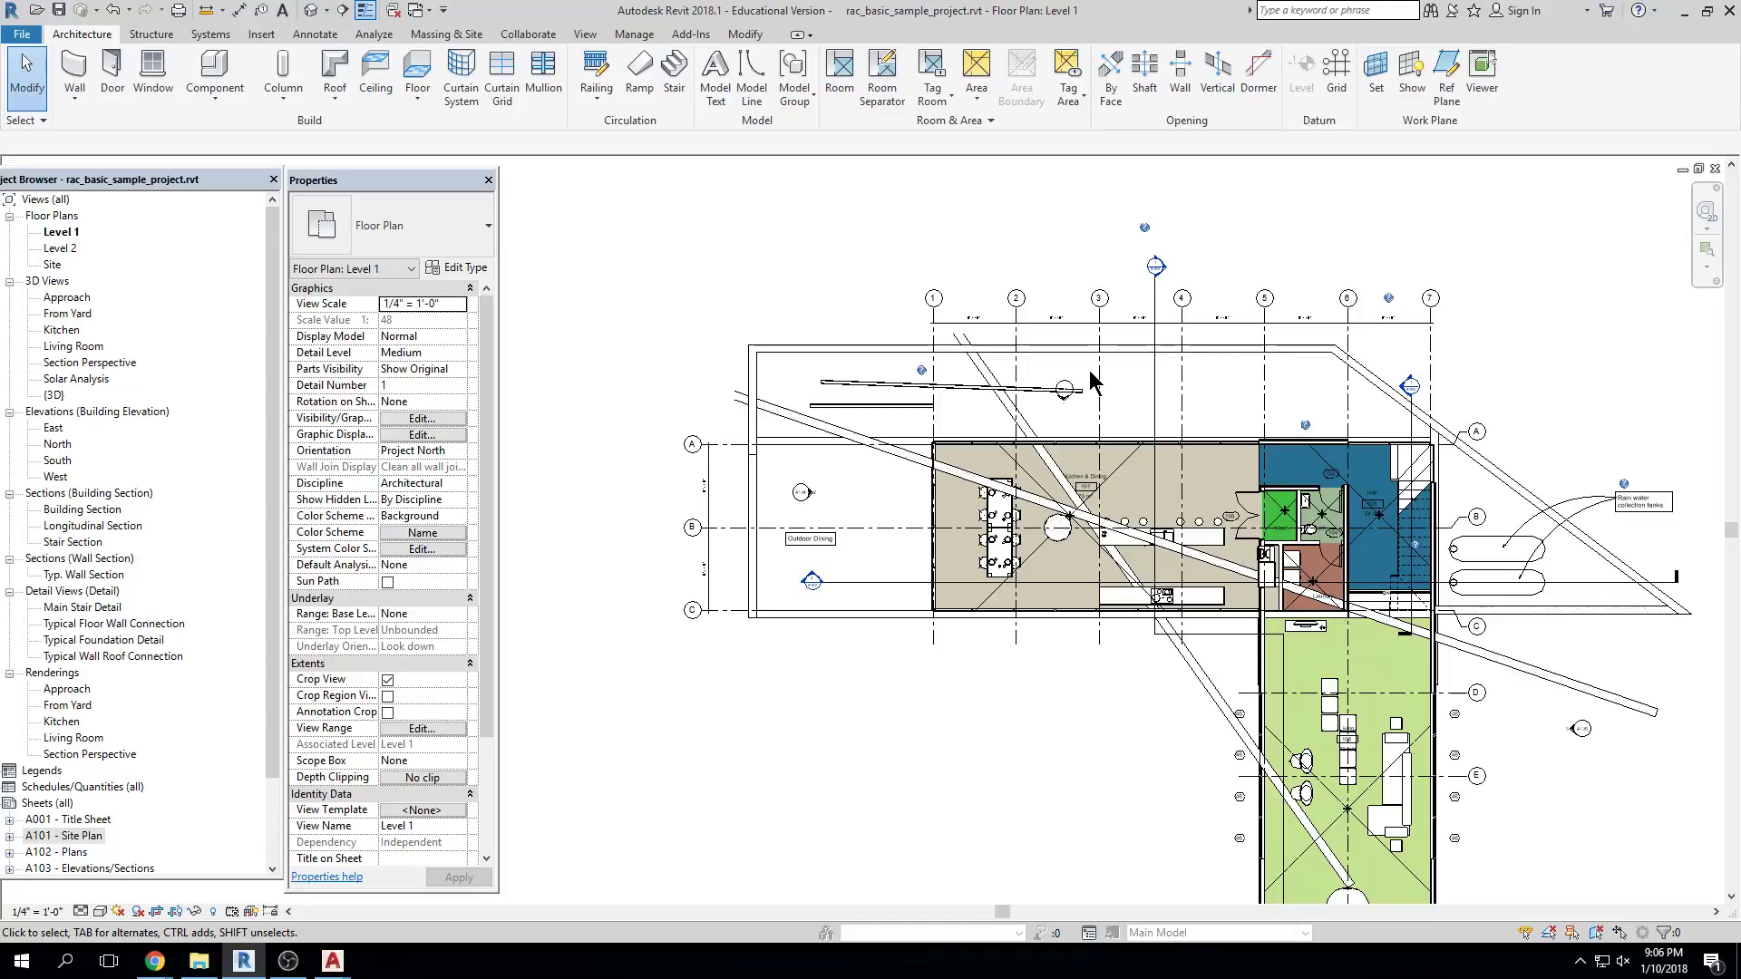
{"action": "scroll", "coordinate": [992, 341], "scroll_direction": "up", "scroll_amount": 5}
Try the view scales 6" = 1'-0" and then 1" = 1'-0"
{"action": "left_click", "coordinate": [39, 911]}
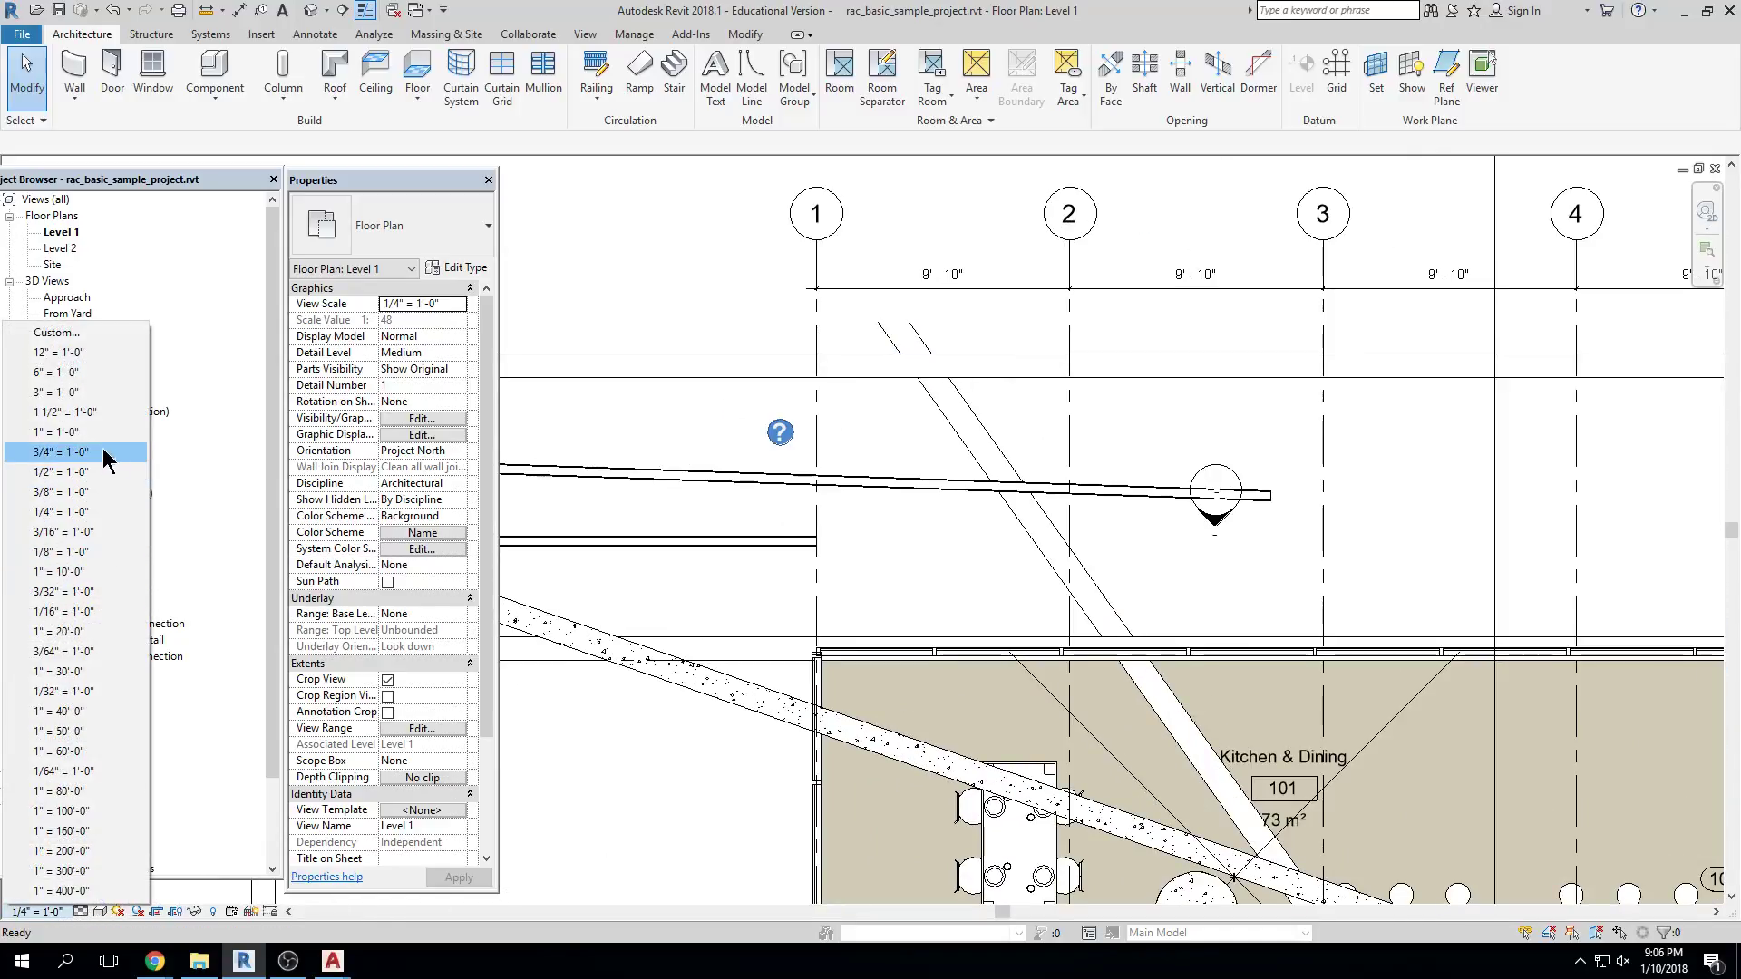
{"action": "left_click", "coordinate": [79, 376]}
{"action": "scroll", "coordinate": [1360, 408], "scroll_direction": "down", "scroll_amount": 2}
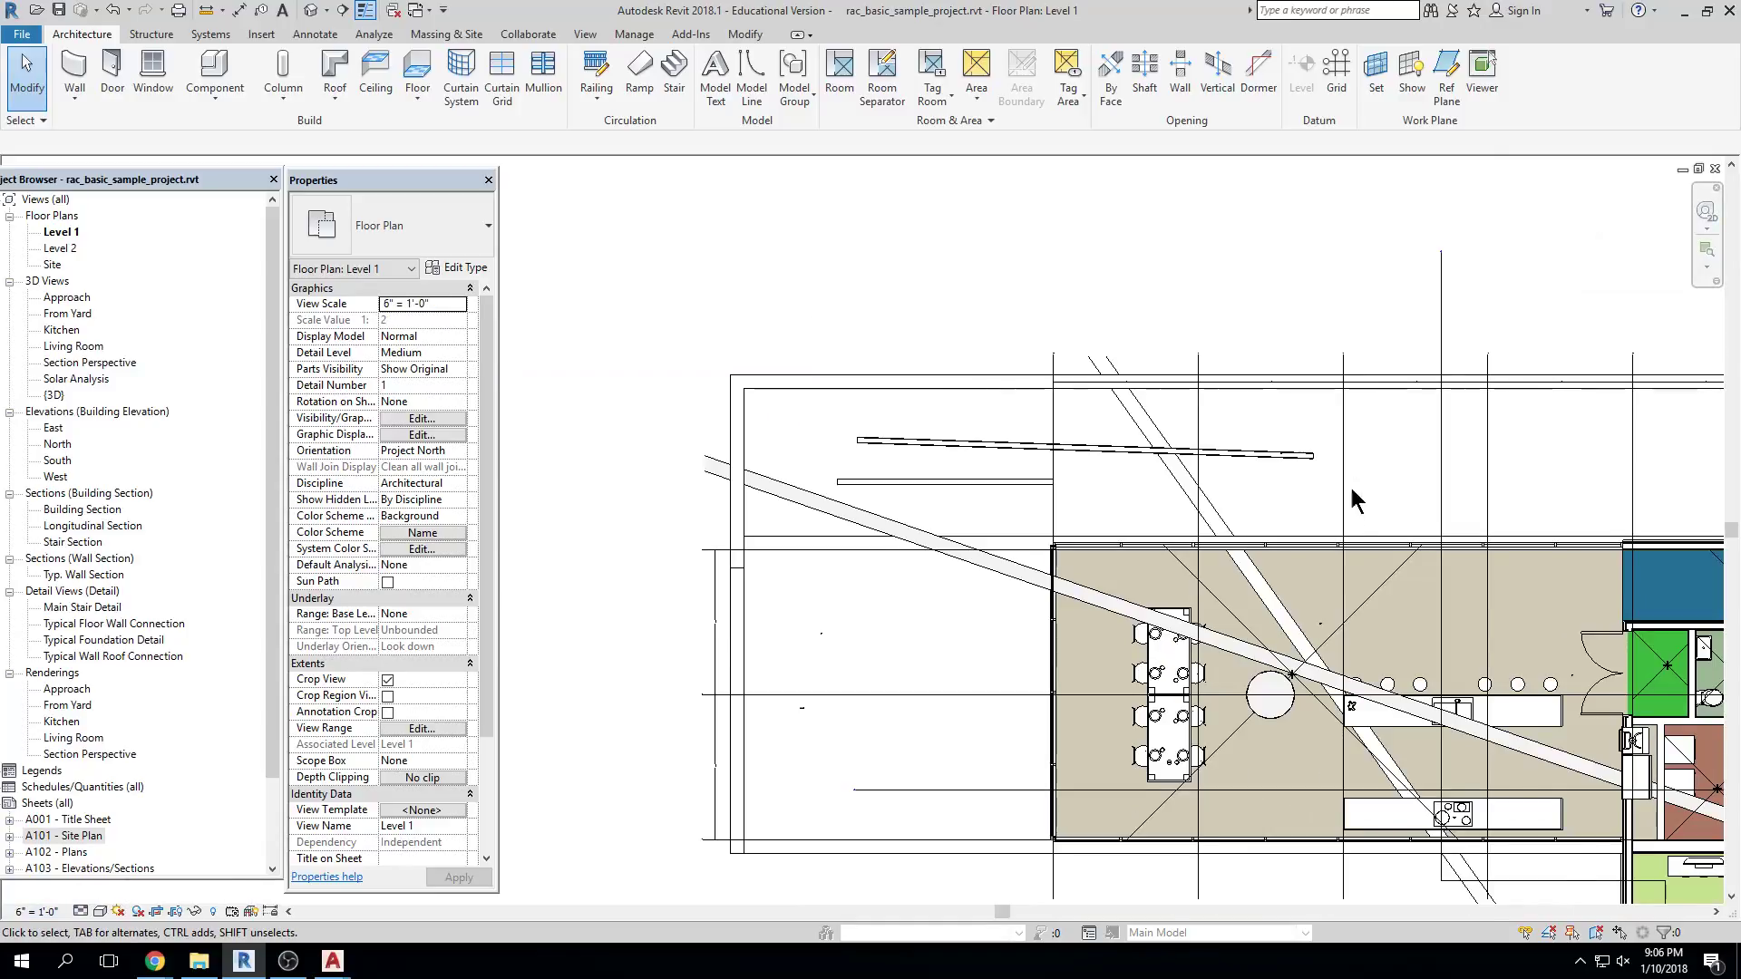
{"action": "scroll", "coordinate": [1352, 477], "scroll_direction": "down", "scroll_amount": 3}
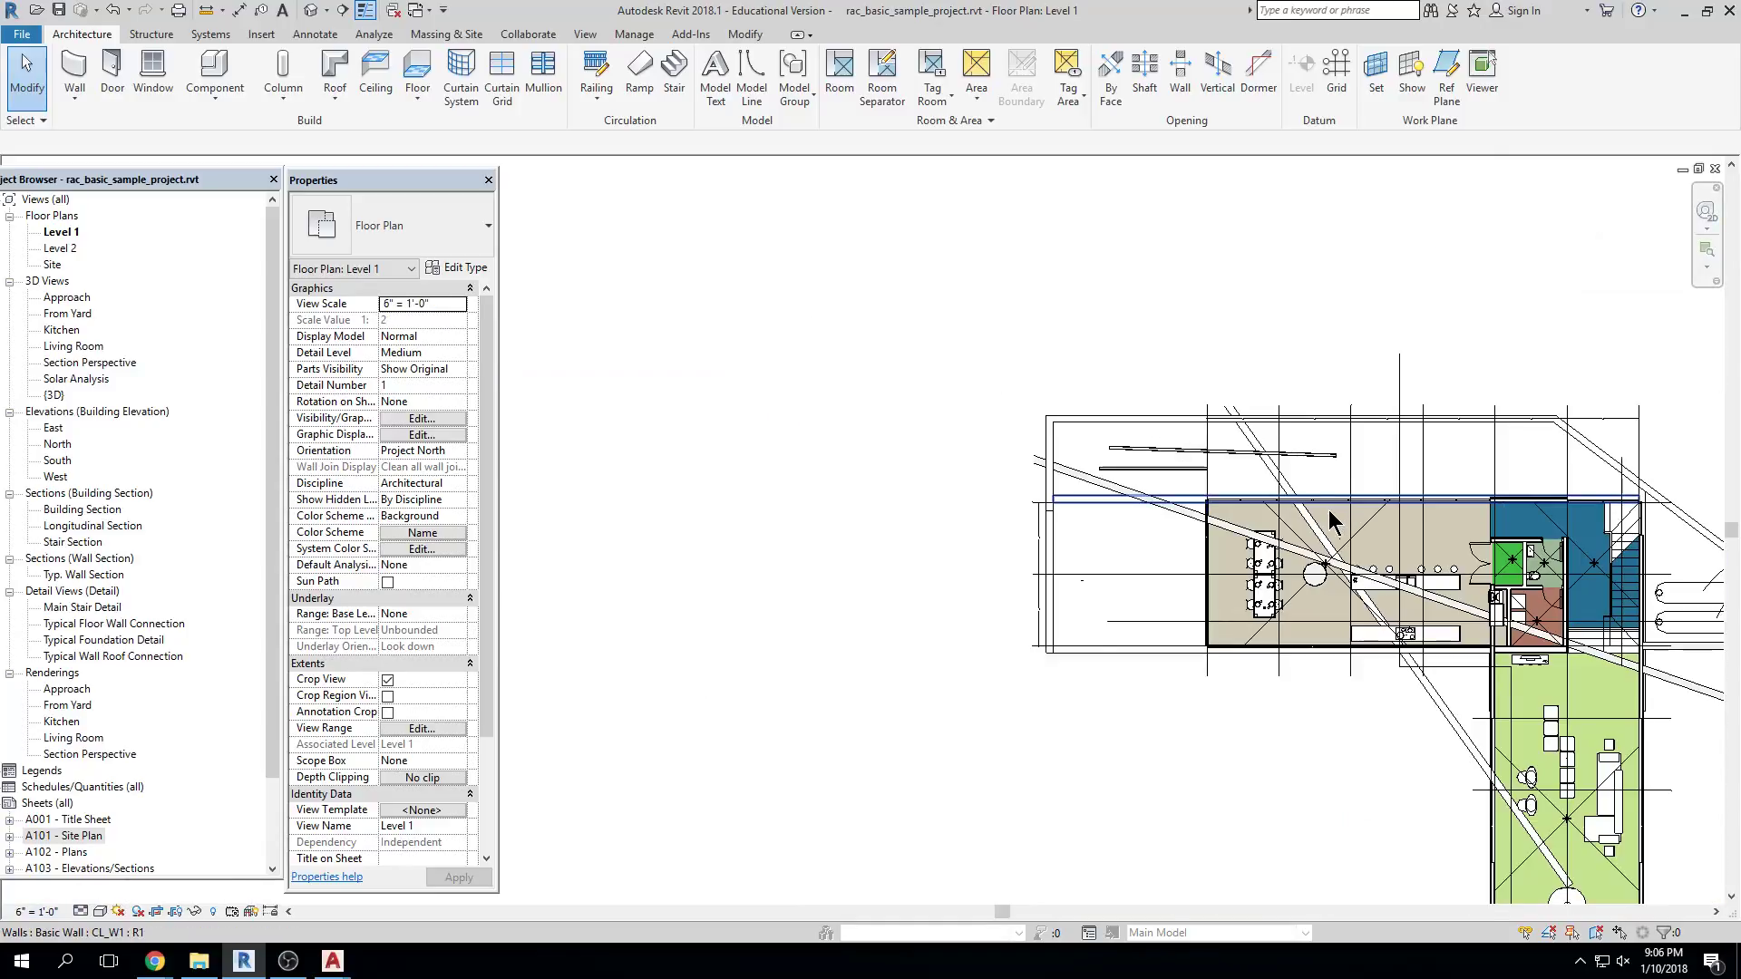
{"action": "left_click", "coordinate": [35, 912]}
{"action": "left_click", "coordinate": [78, 433]}
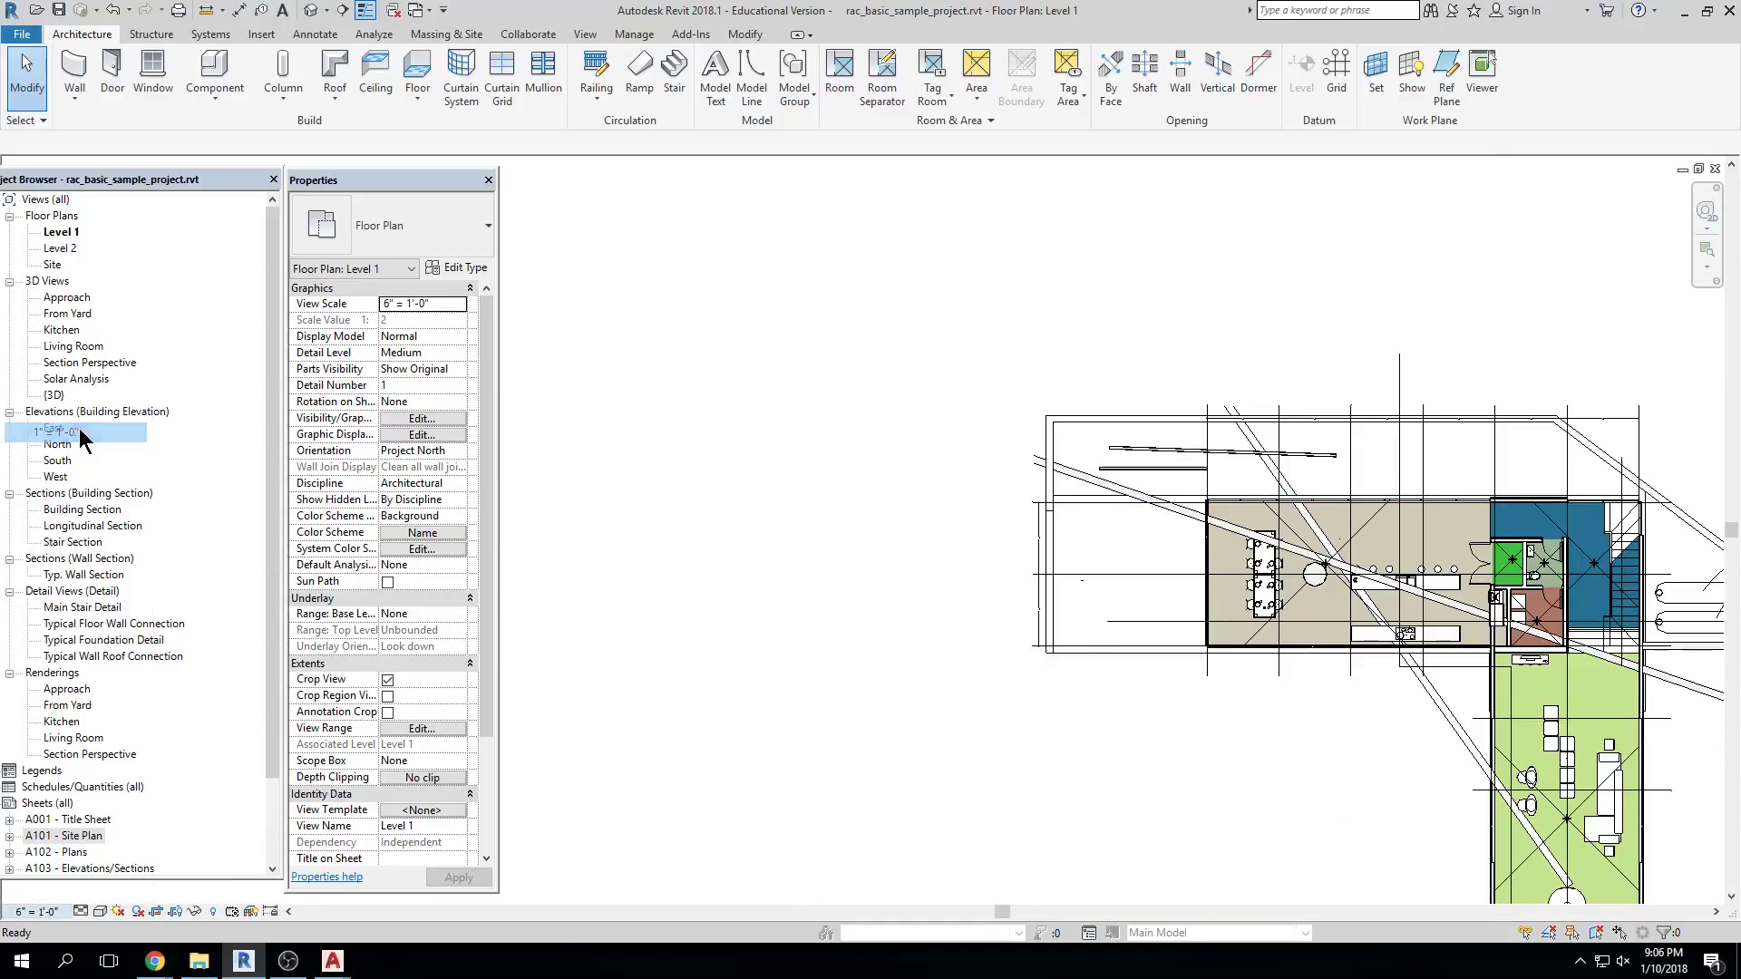
{"action": "scroll", "coordinate": [943, 746], "scroll_direction": "down", "scroll_amount": 2}
{"action": "scroll", "coordinate": [949, 629], "scroll_direction": "up", "scroll_amount": 2}
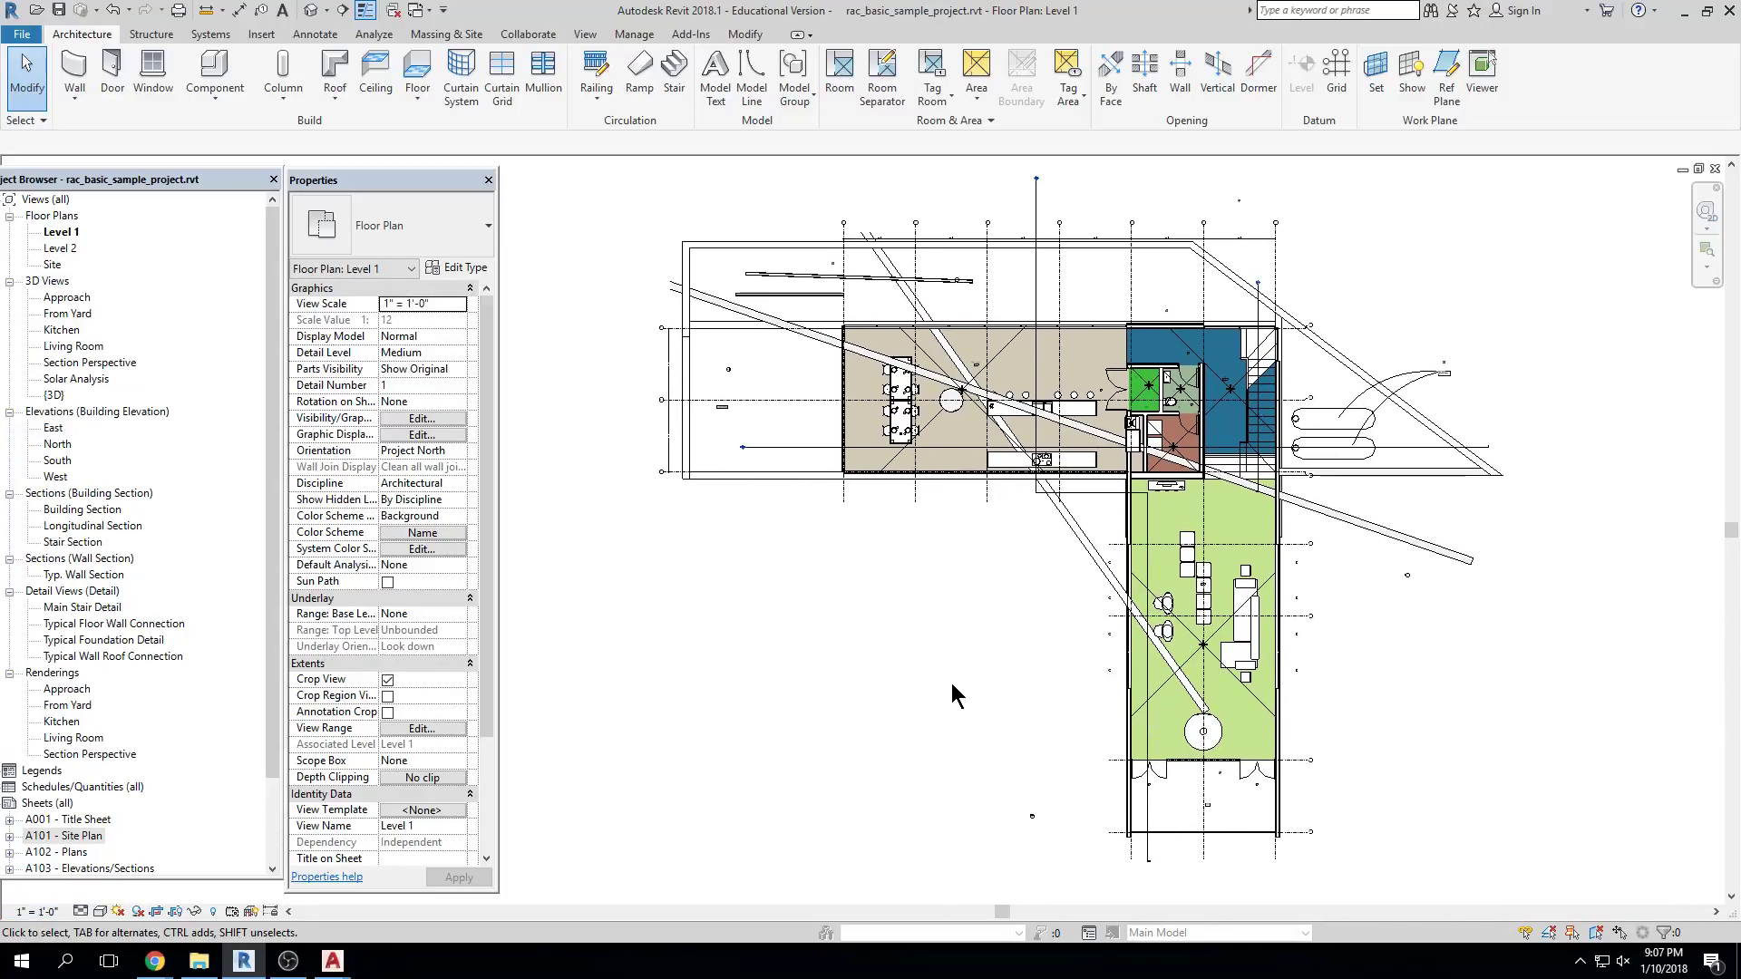
Try 1/16" = 1'-0", then return the view scale to 1/4" = 1'-0"
{"action": "left_click", "coordinate": [41, 911]}
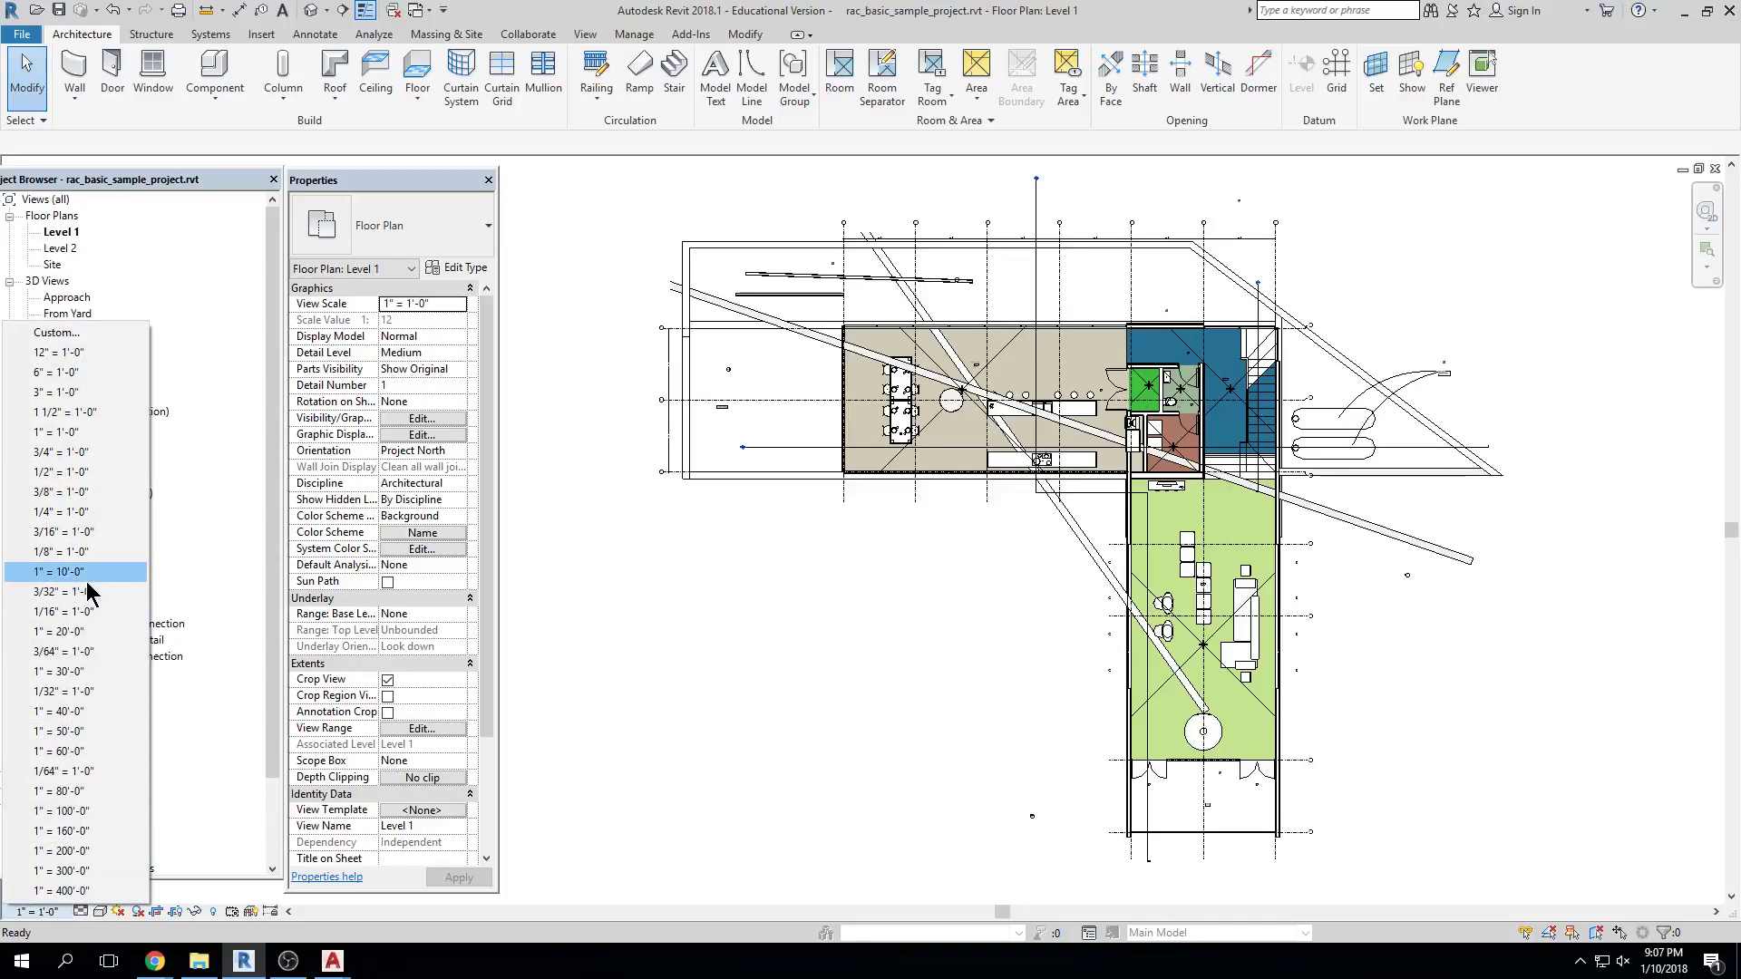
{"action": "left_click", "coordinate": [87, 612]}
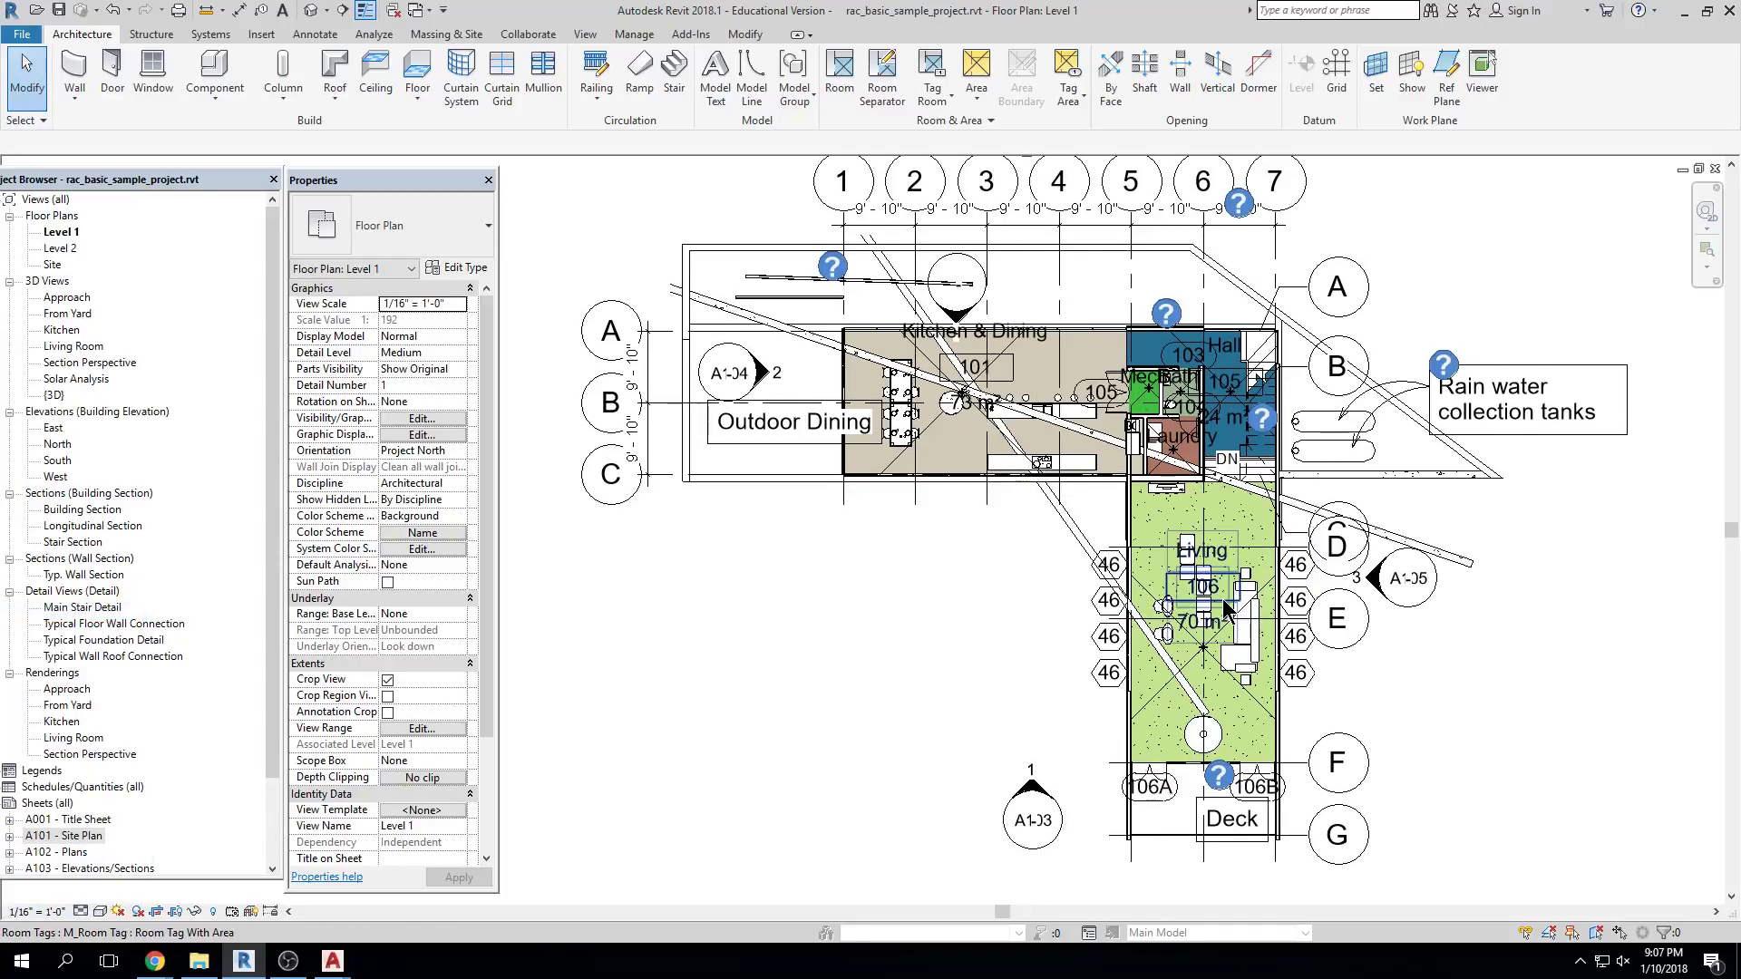
{"action": "left_click", "coordinate": [43, 912]}
{"action": "left_click", "coordinate": [87, 524]}
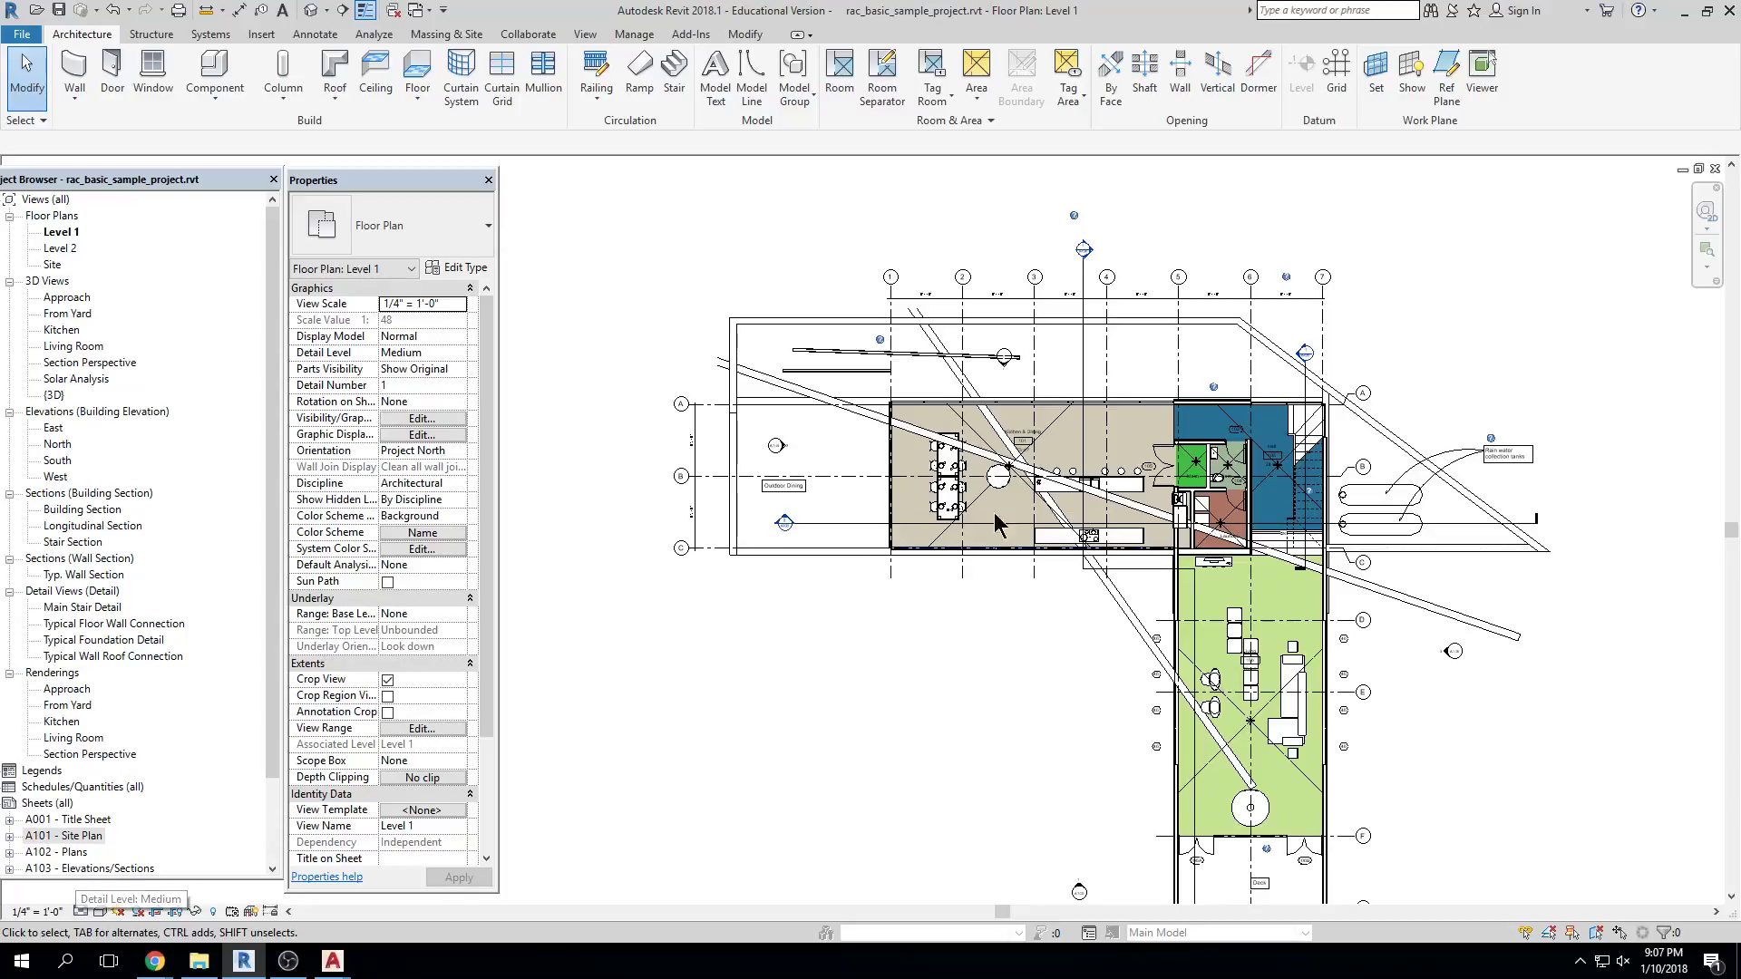
{"action": "scroll", "coordinate": [1179, 399], "scroll_direction": "up", "scroll_amount": 6}
Pan onto the kitchen–hall wall and switch the detail level to Coarse
{"action": "scroll", "coordinate": [1229, 467], "scroll_direction": "up", "scroll_amount": 7}
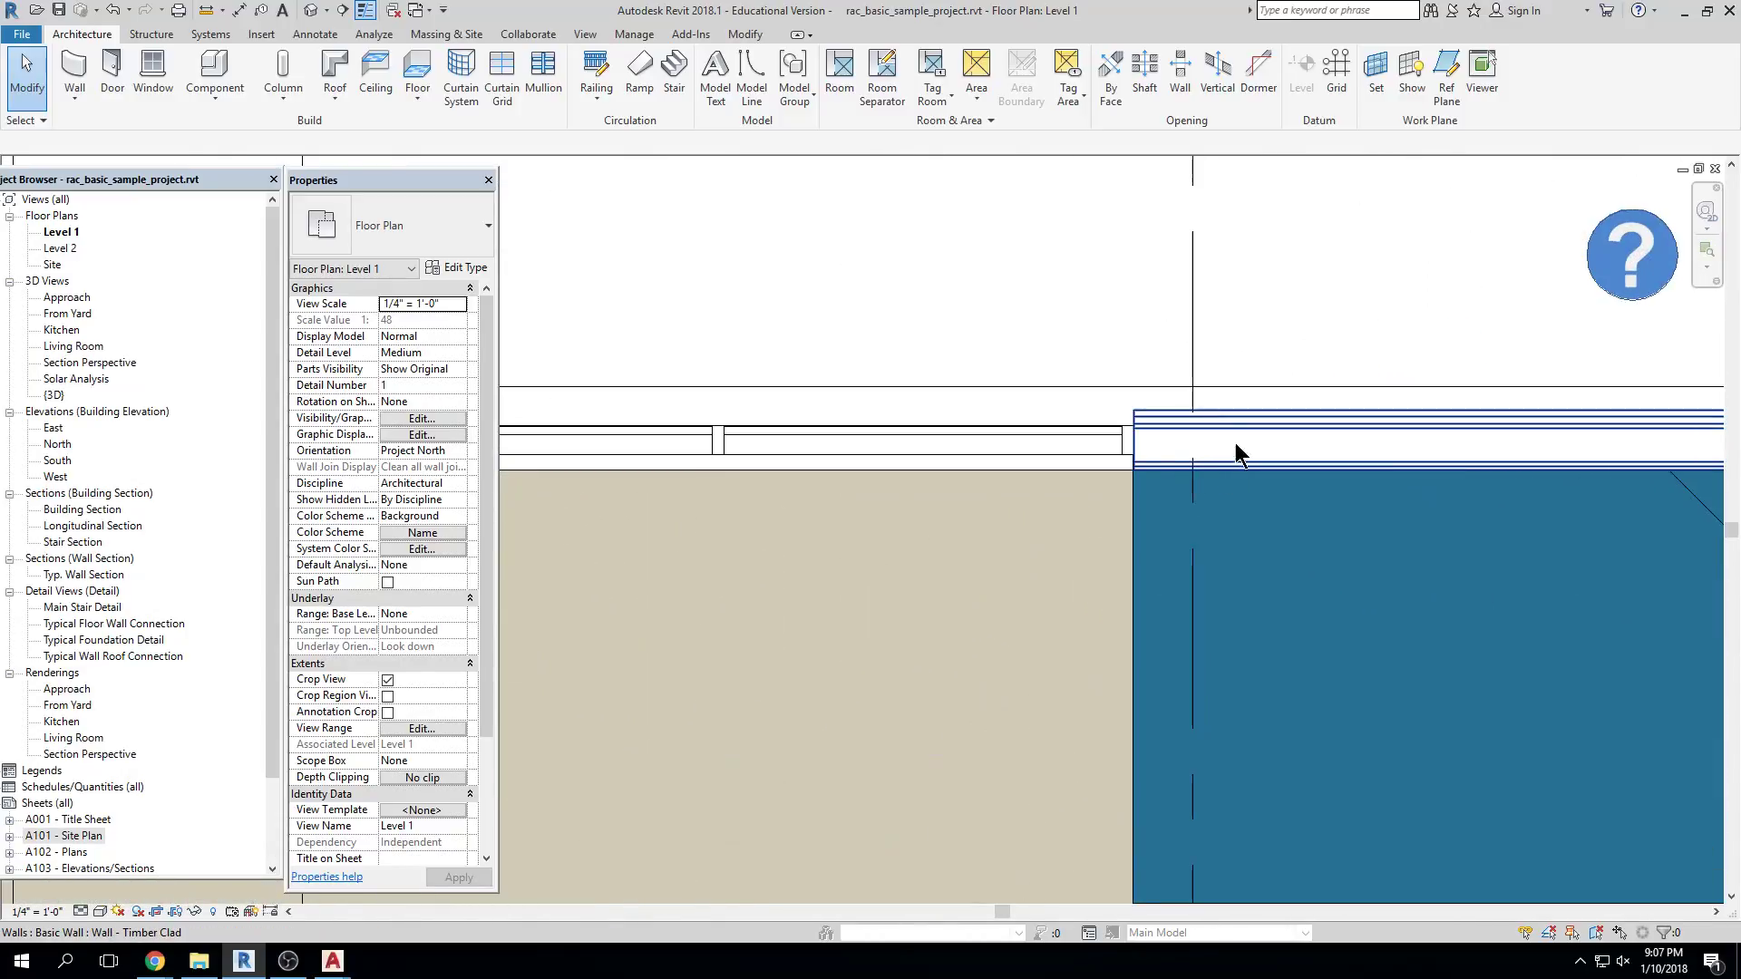
{"action": "middle_click_drag", "start_coordinate": [1041, 472], "coordinate": [1047, 442]}
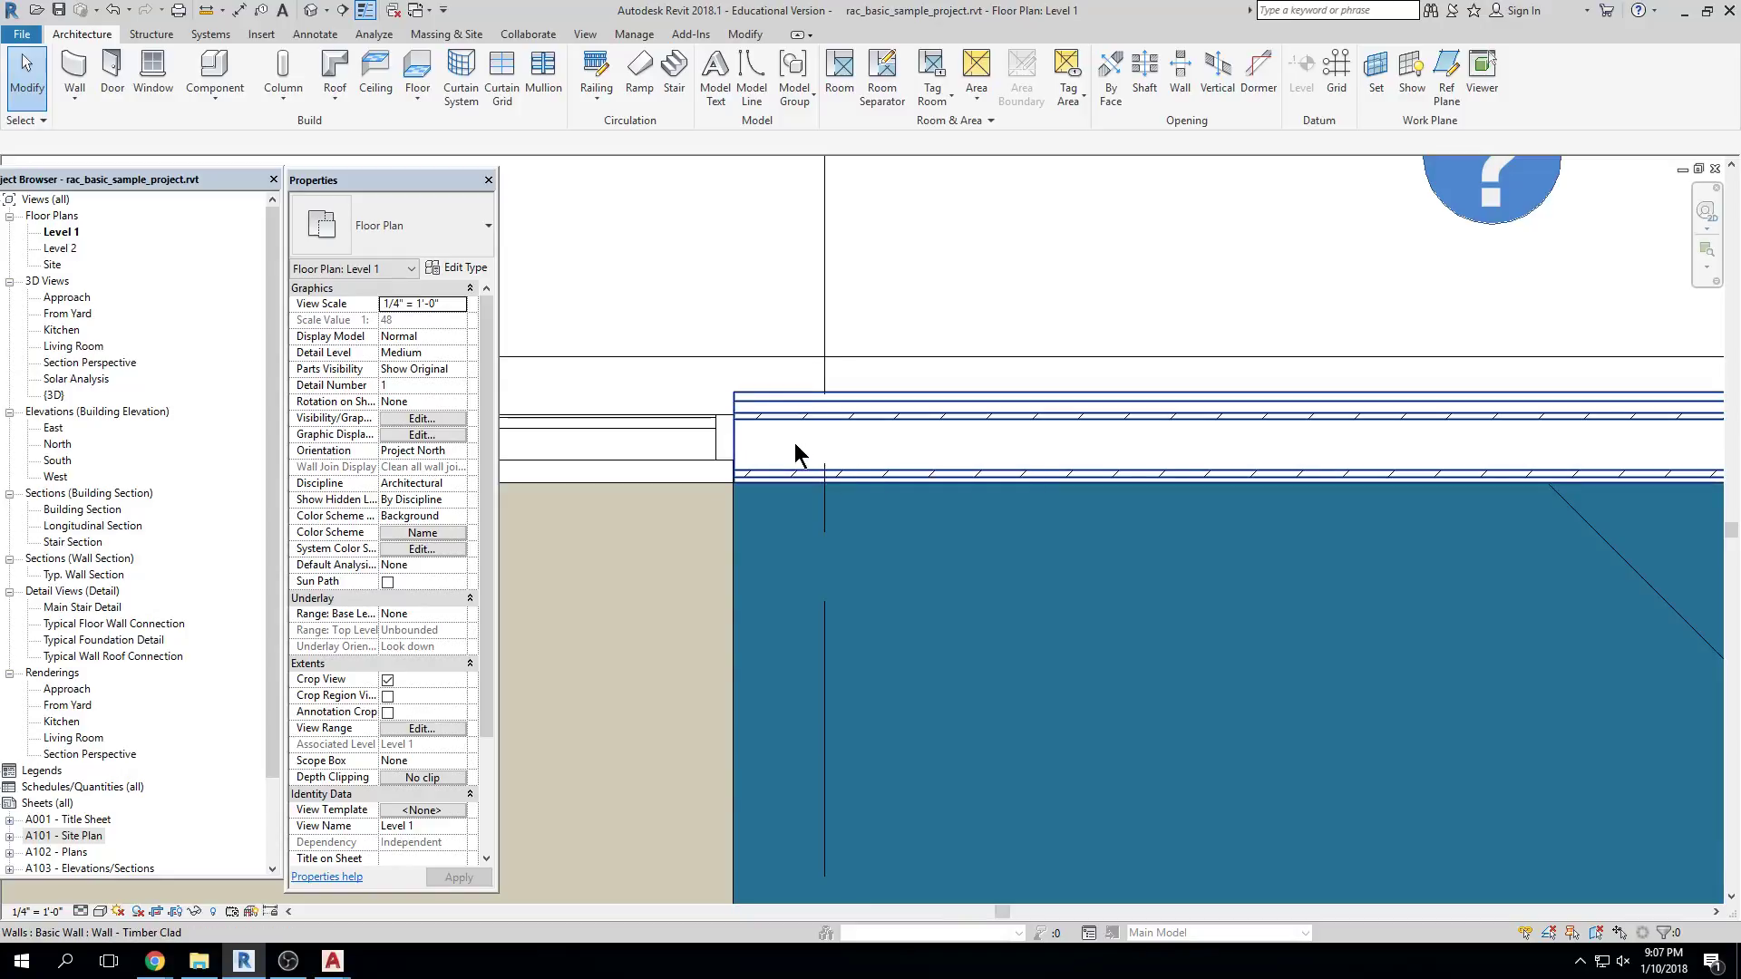
{"action": "left_click", "coordinate": [81, 910]}
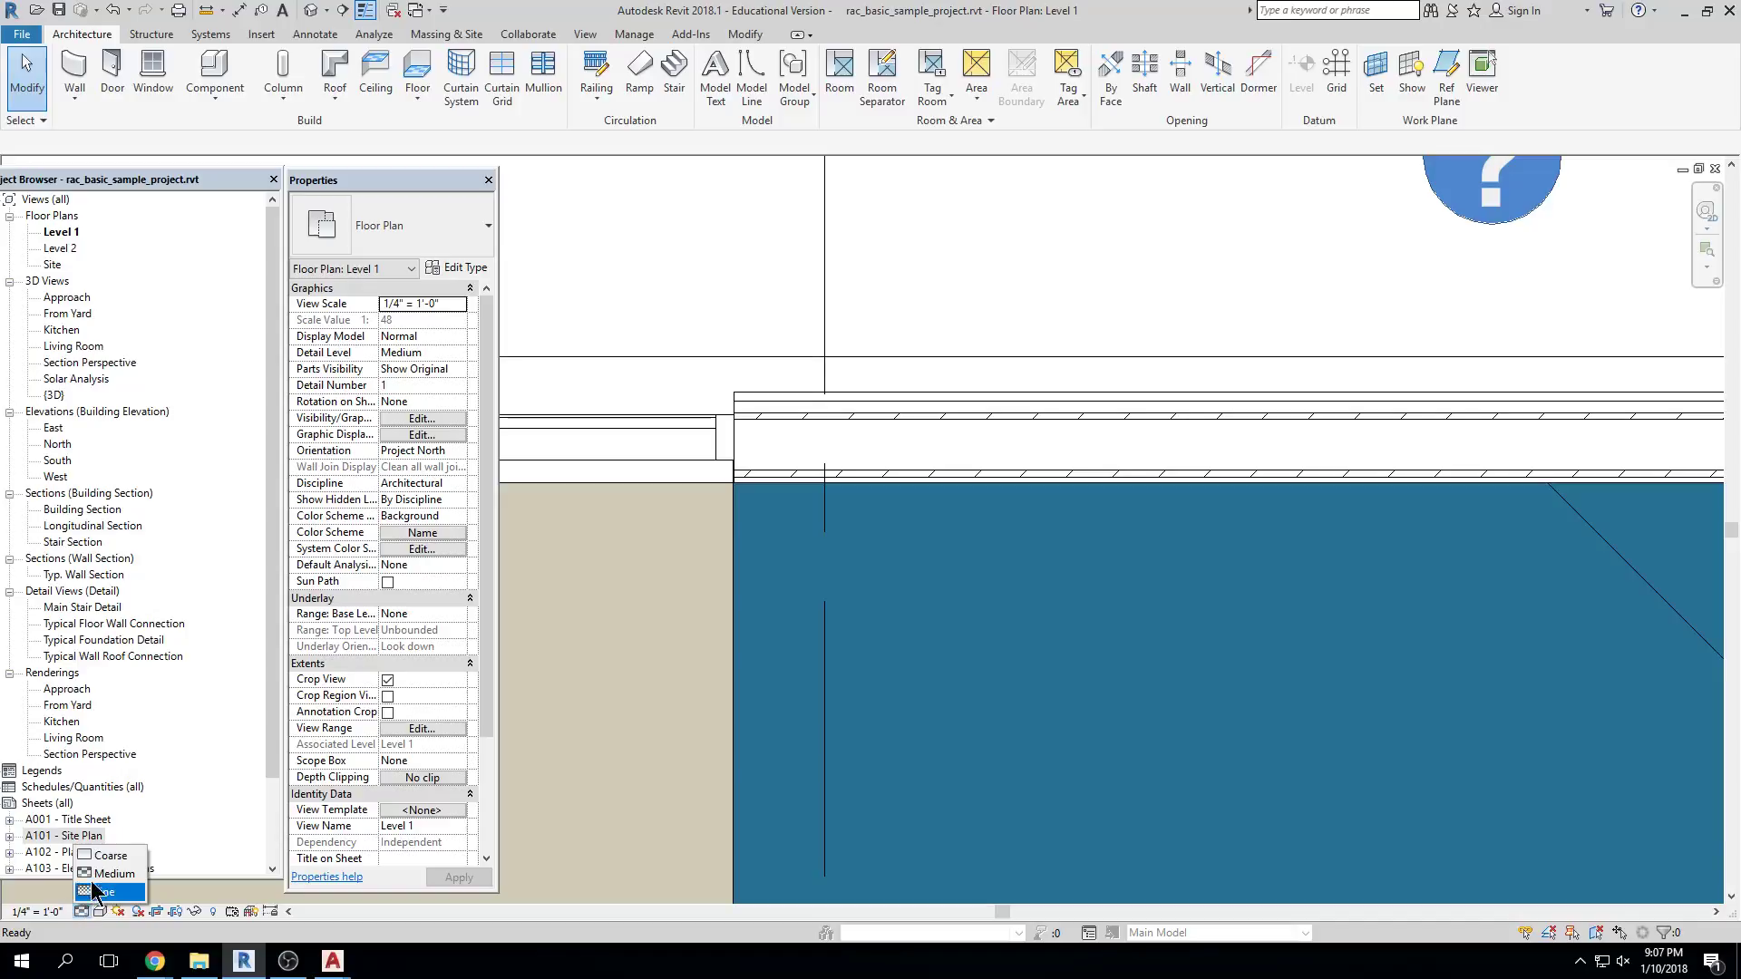
{"action": "left_click", "coordinate": [114, 856]}
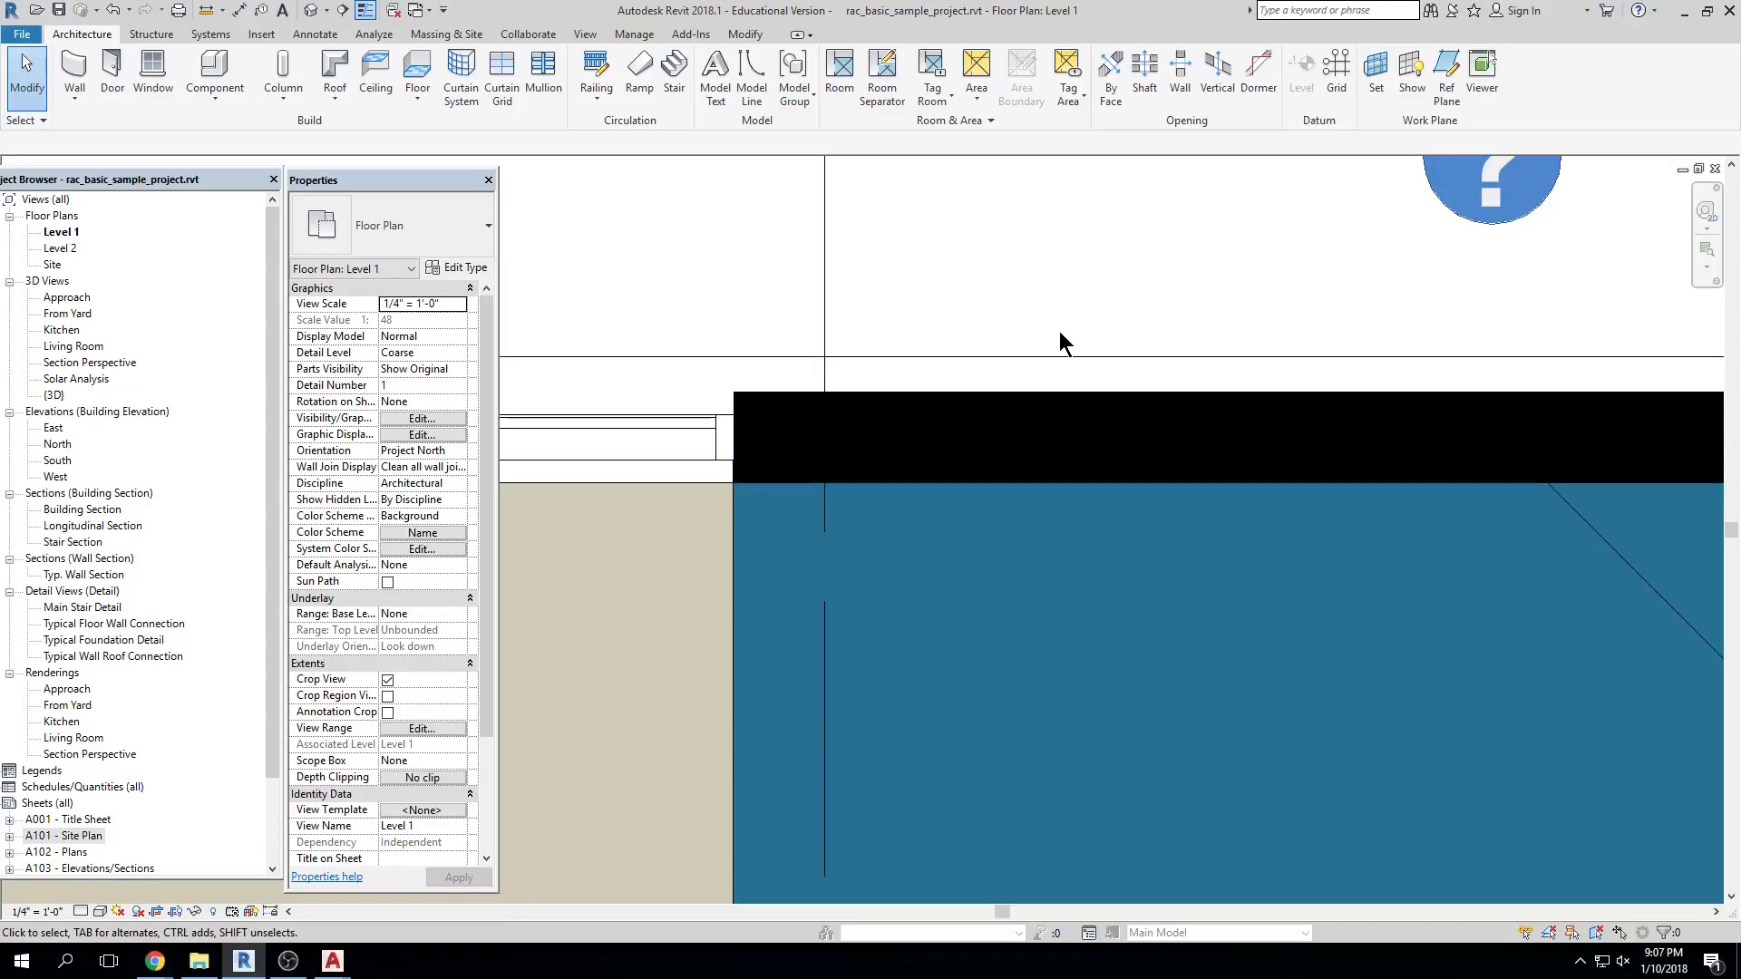
{"action": "scroll", "coordinate": [1042, 462], "scroll_direction": "down", "scroll_amount": 2}
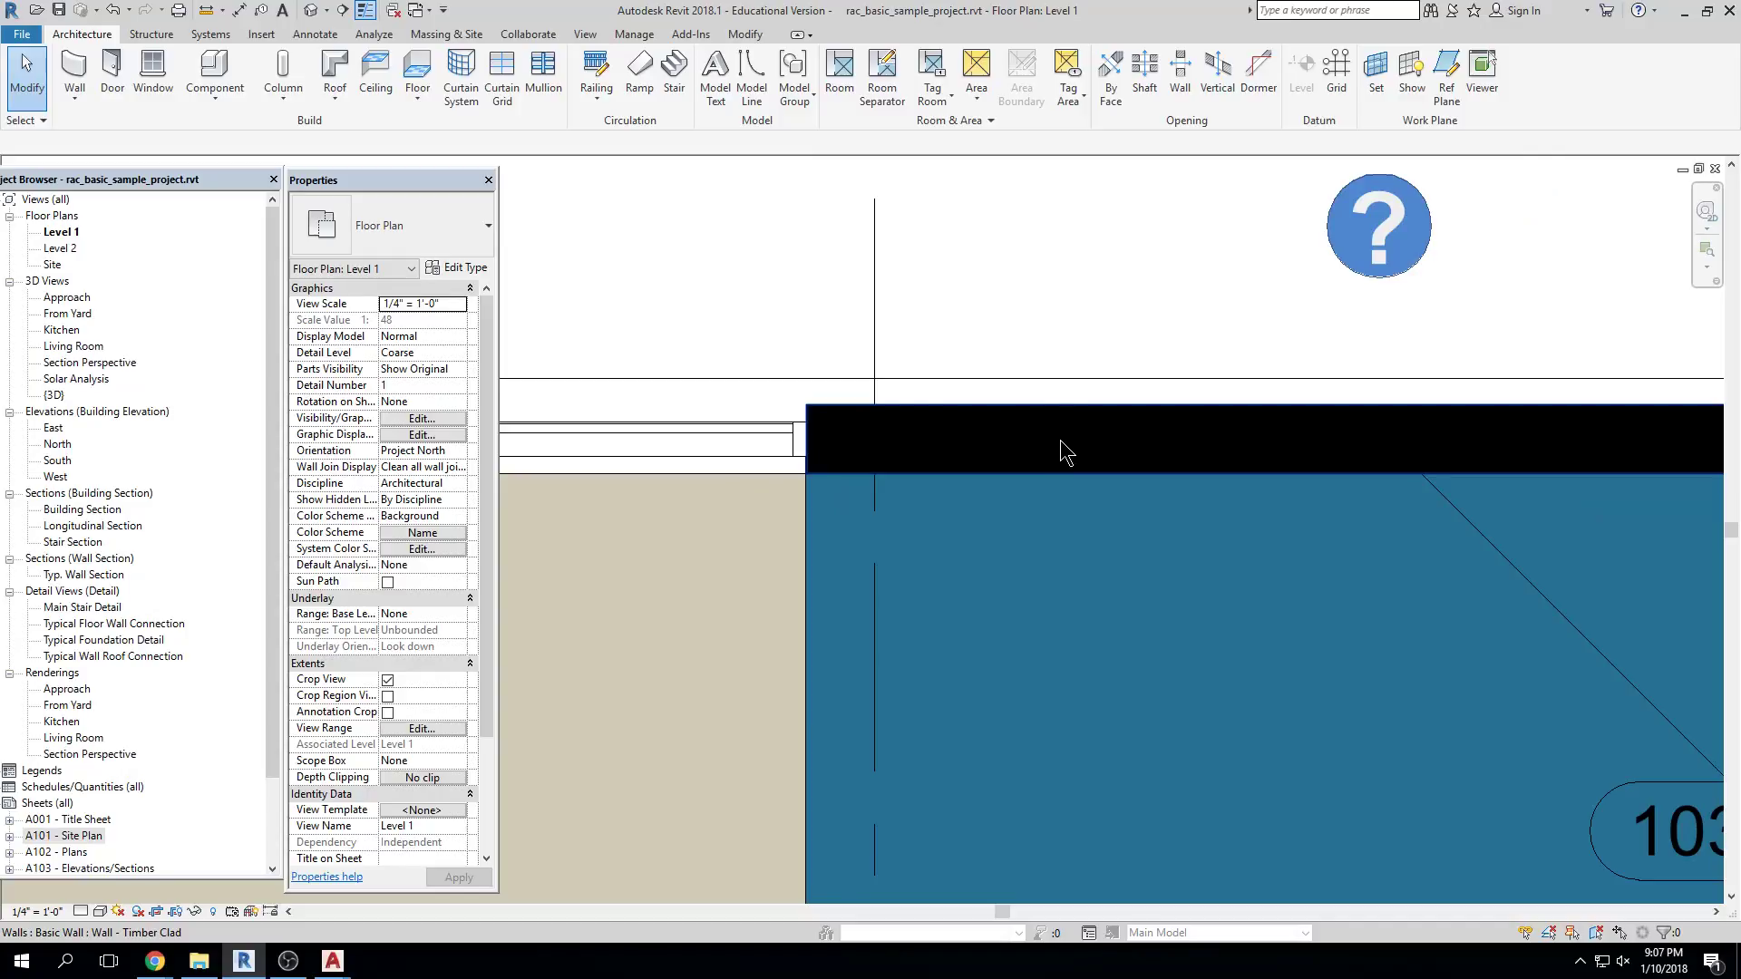
Switch the detail level to Medium, then Fine, and zoom out around the Hall
{"action": "left_click", "coordinate": [80, 911]}
{"action": "left_click", "coordinate": [104, 871]}
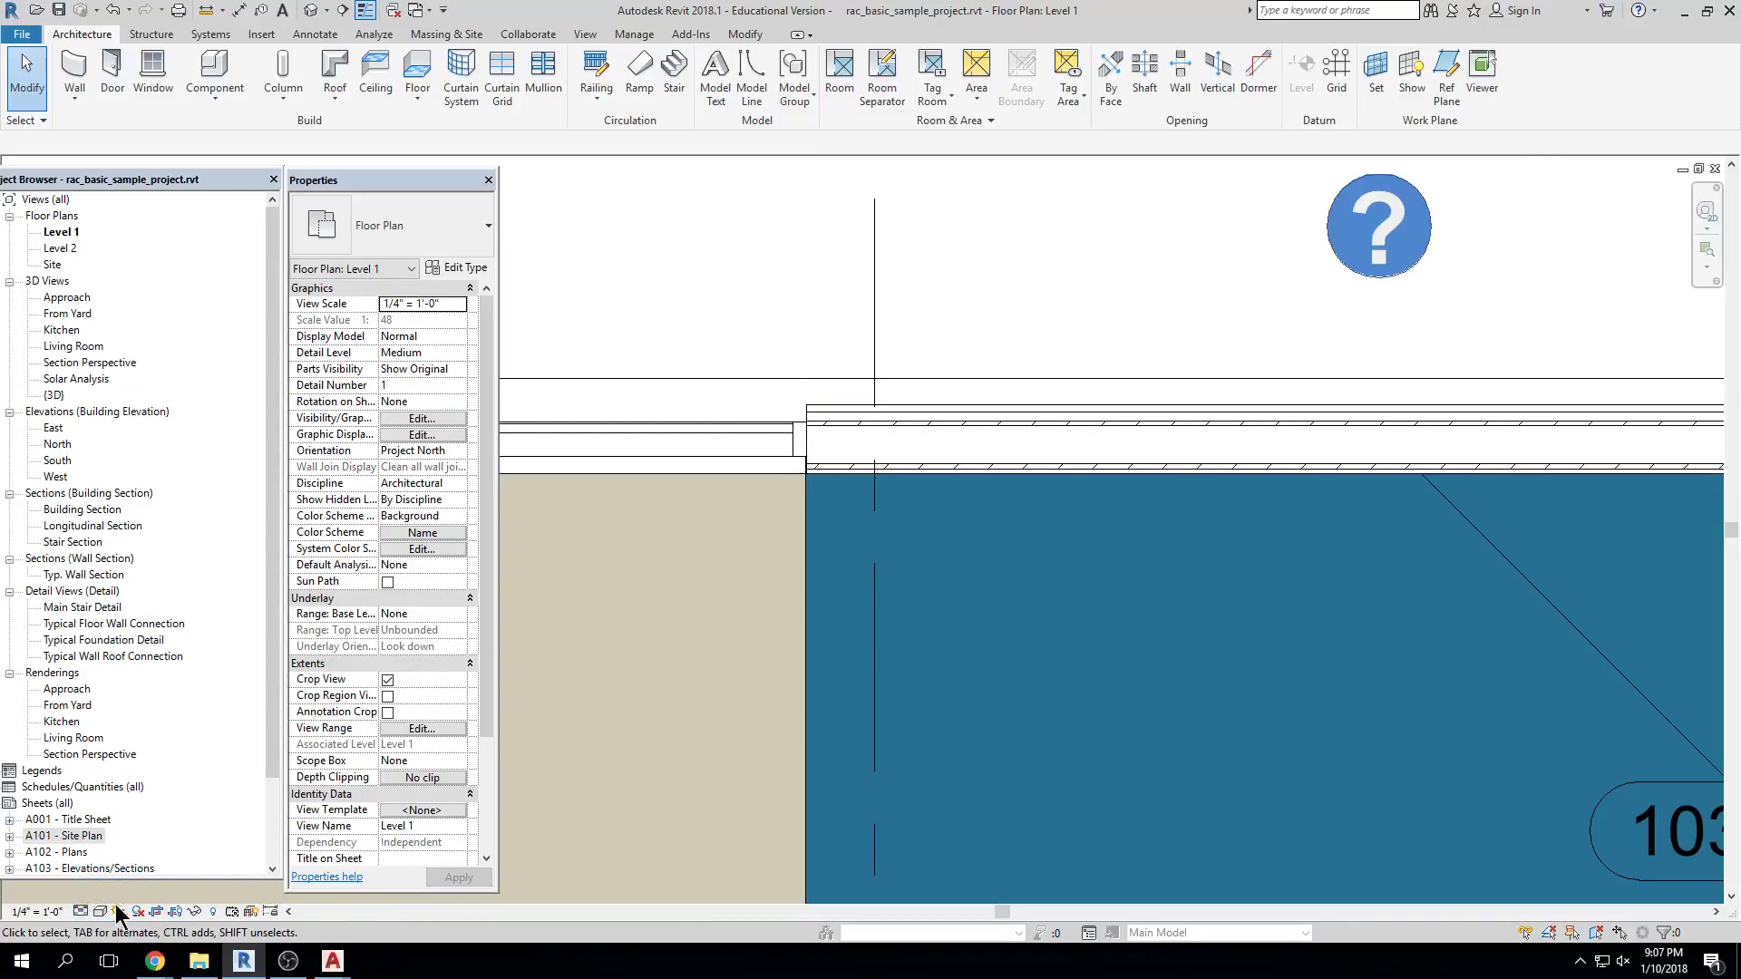
{"action": "left_click", "coordinate": [80, 910]}
{"action": "left_click", "coordinate": [96, 892]}
{"action": "scroll", "coordinate": [897, 561], "scroll_direction": "down", "scroll_amount": 5}
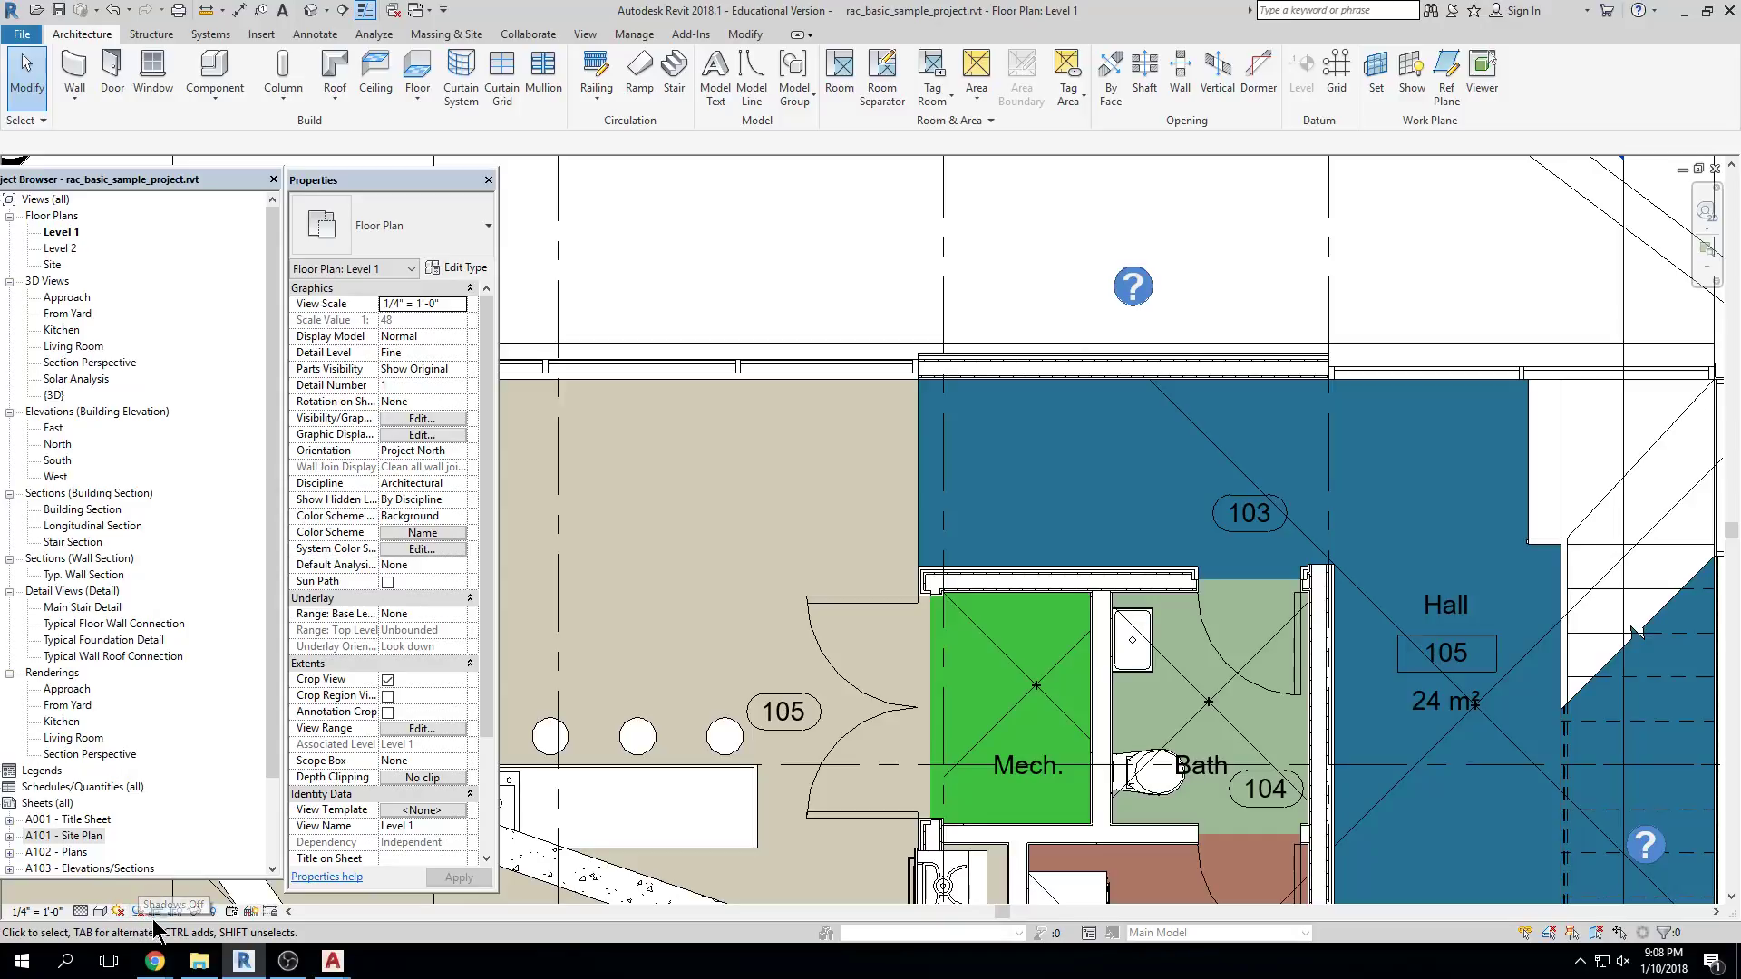
{"action": "scroll", "coordinate": [762, 623], "scroll_direction": "down", "scroll_amount": 8}
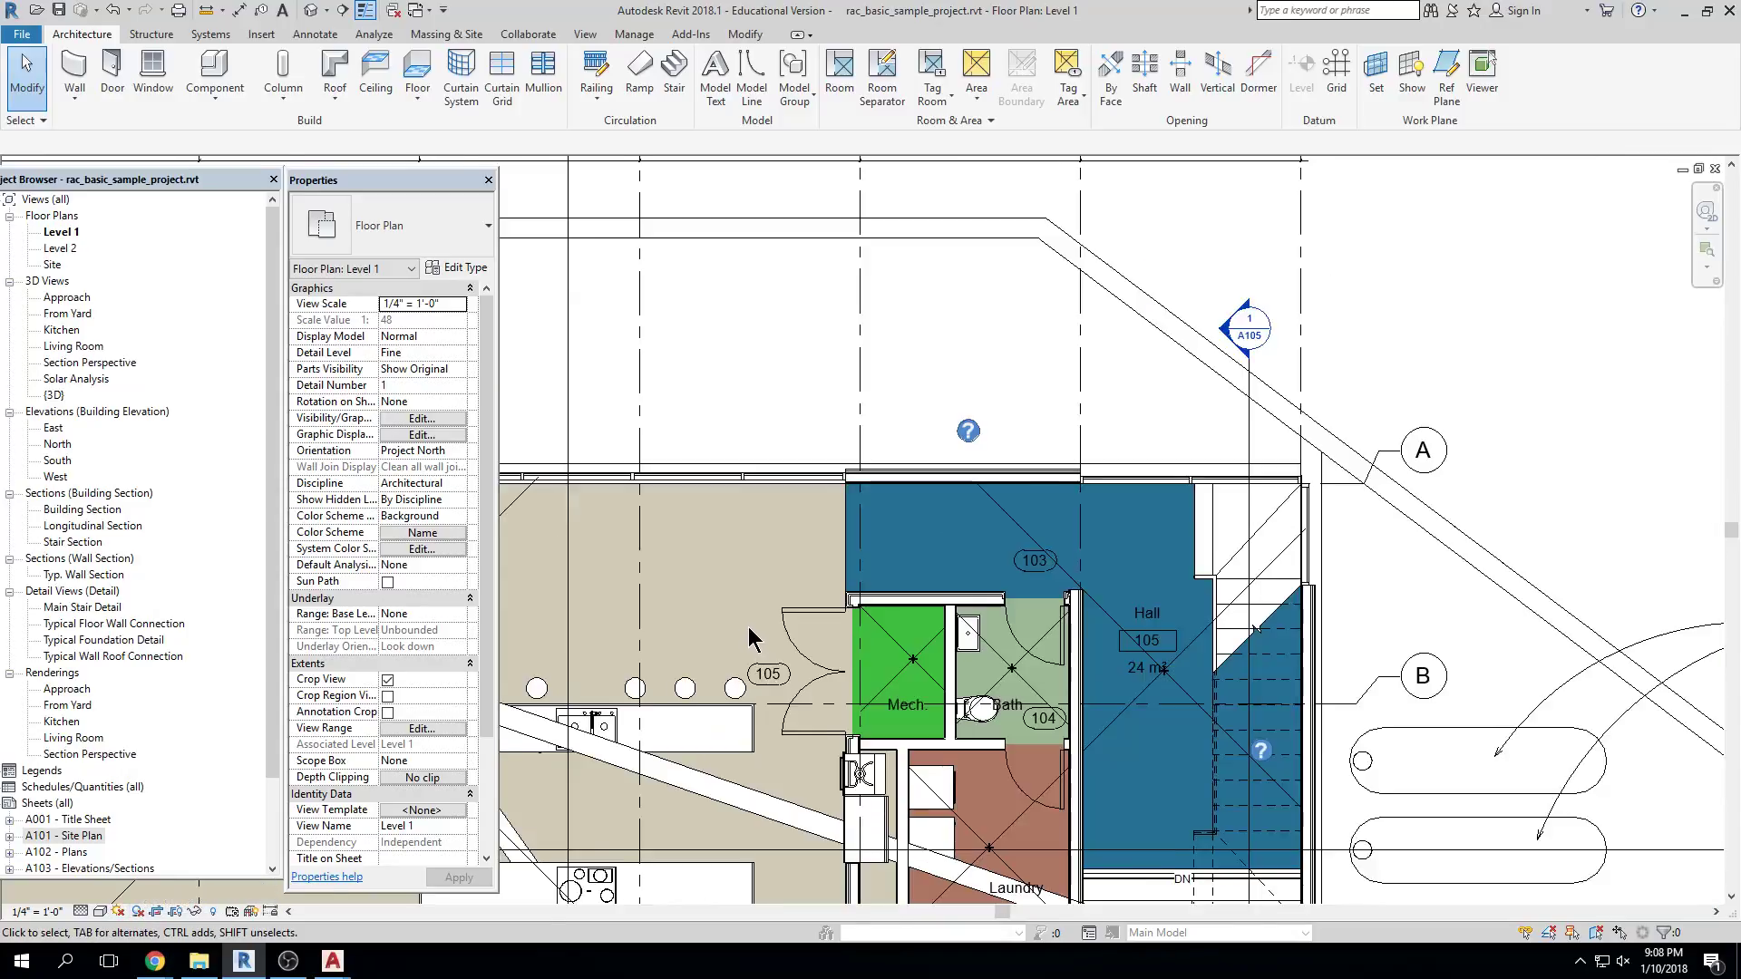
Turn off Crop View and briefly toggle Reveal Hidden Elements on and off
{"action": "middle_click_drag", "start_coordinate": [868, 598], "coordinate": [1088, 454]}
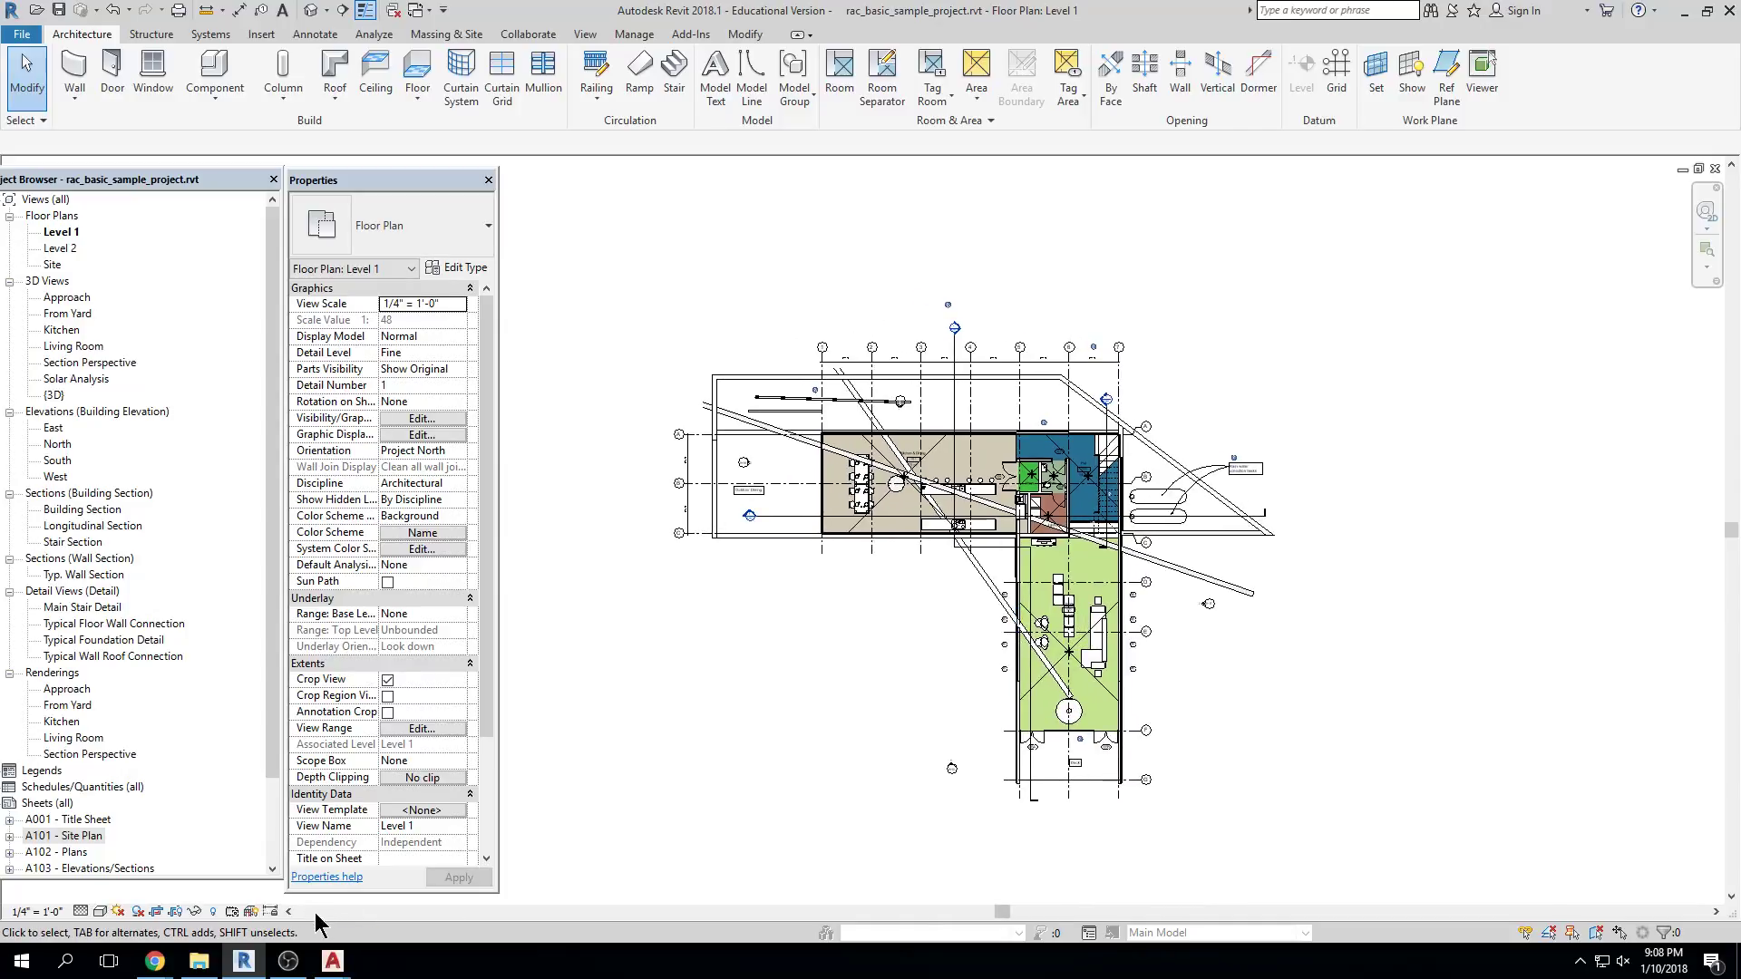
{"action": "left_click", "coordinate": [157, 913]}
{"action": "scroll", "coordinate": [843, 650], "scroll_direction": "down", "scroll_amount": 4}
{"action": "left_click", "coordinate": [213, 911]}
{"action": "scroll", "coordinate": [1167, 524], "scroll_direction": "down", "scroll_amount": 4}
{"action": "scroll", "coordinate": [1156, 525], "scroll_direction": "up", "scroll_amount": 2}
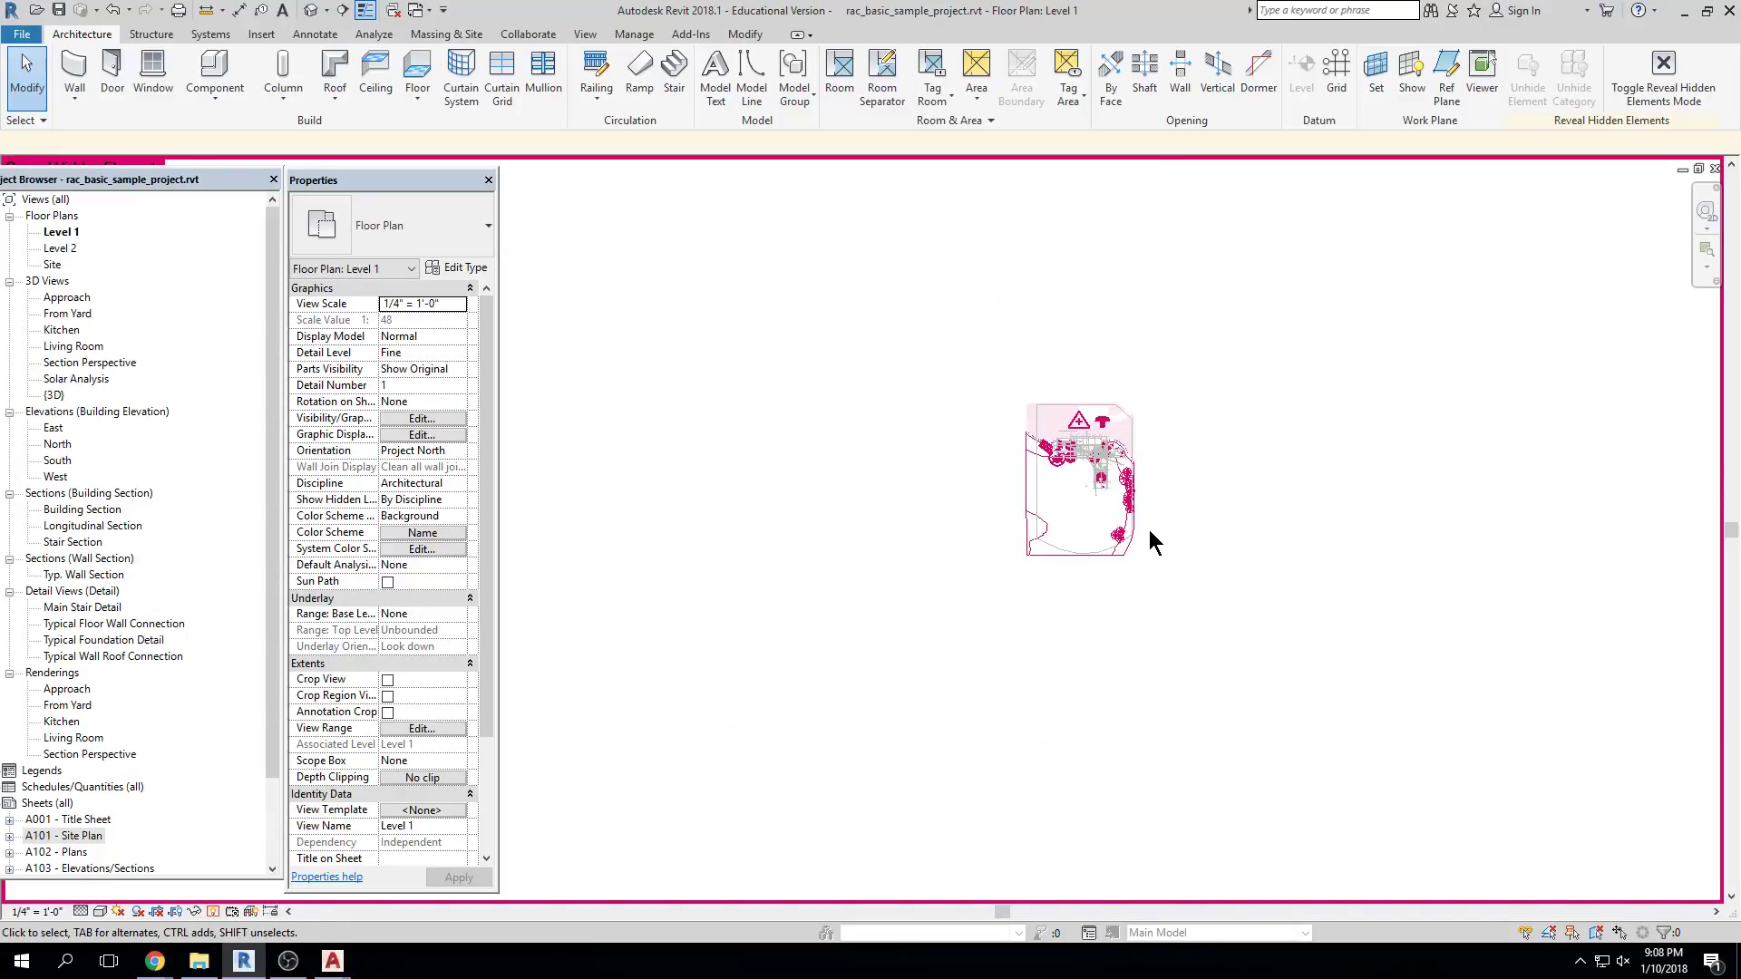
{"action": "left_click", "coordinate": [211, 911]}
{"action": "scroll", "coordinate": [1170, 603], "scroll_direction": "up", "scroll_amount": 5}
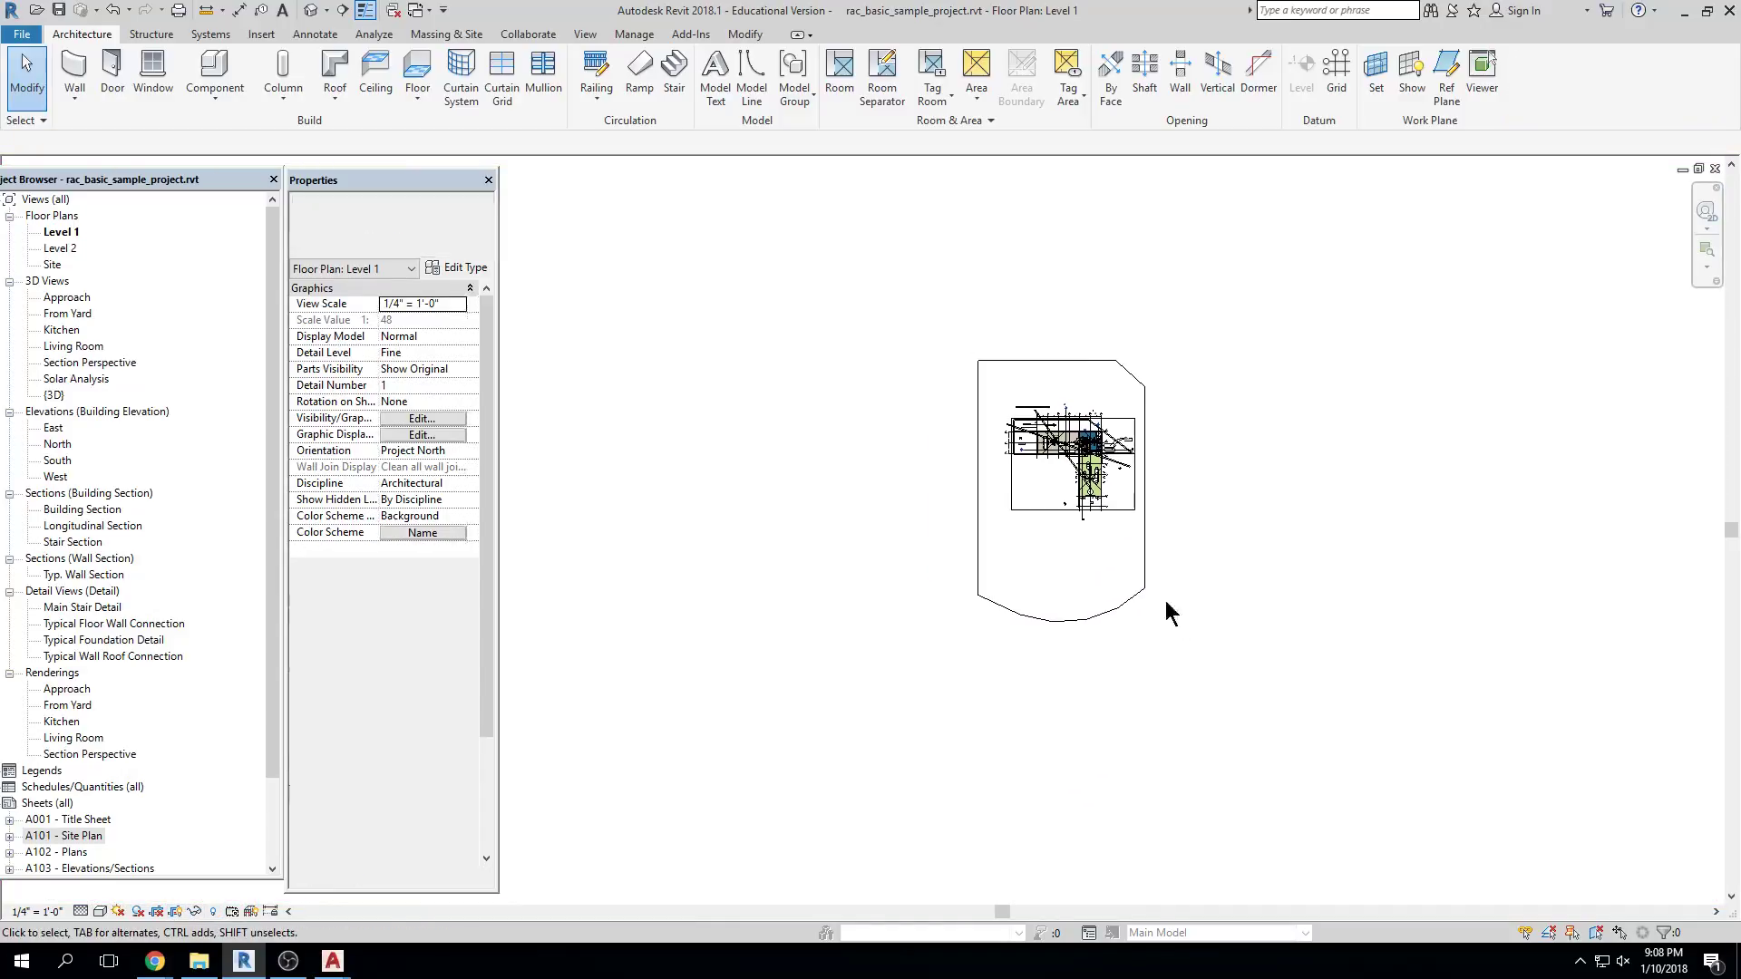
{"action": "scroll", "coordinate": [1087, 629], "scroll_direction": "down", "scroll_amount": 2}
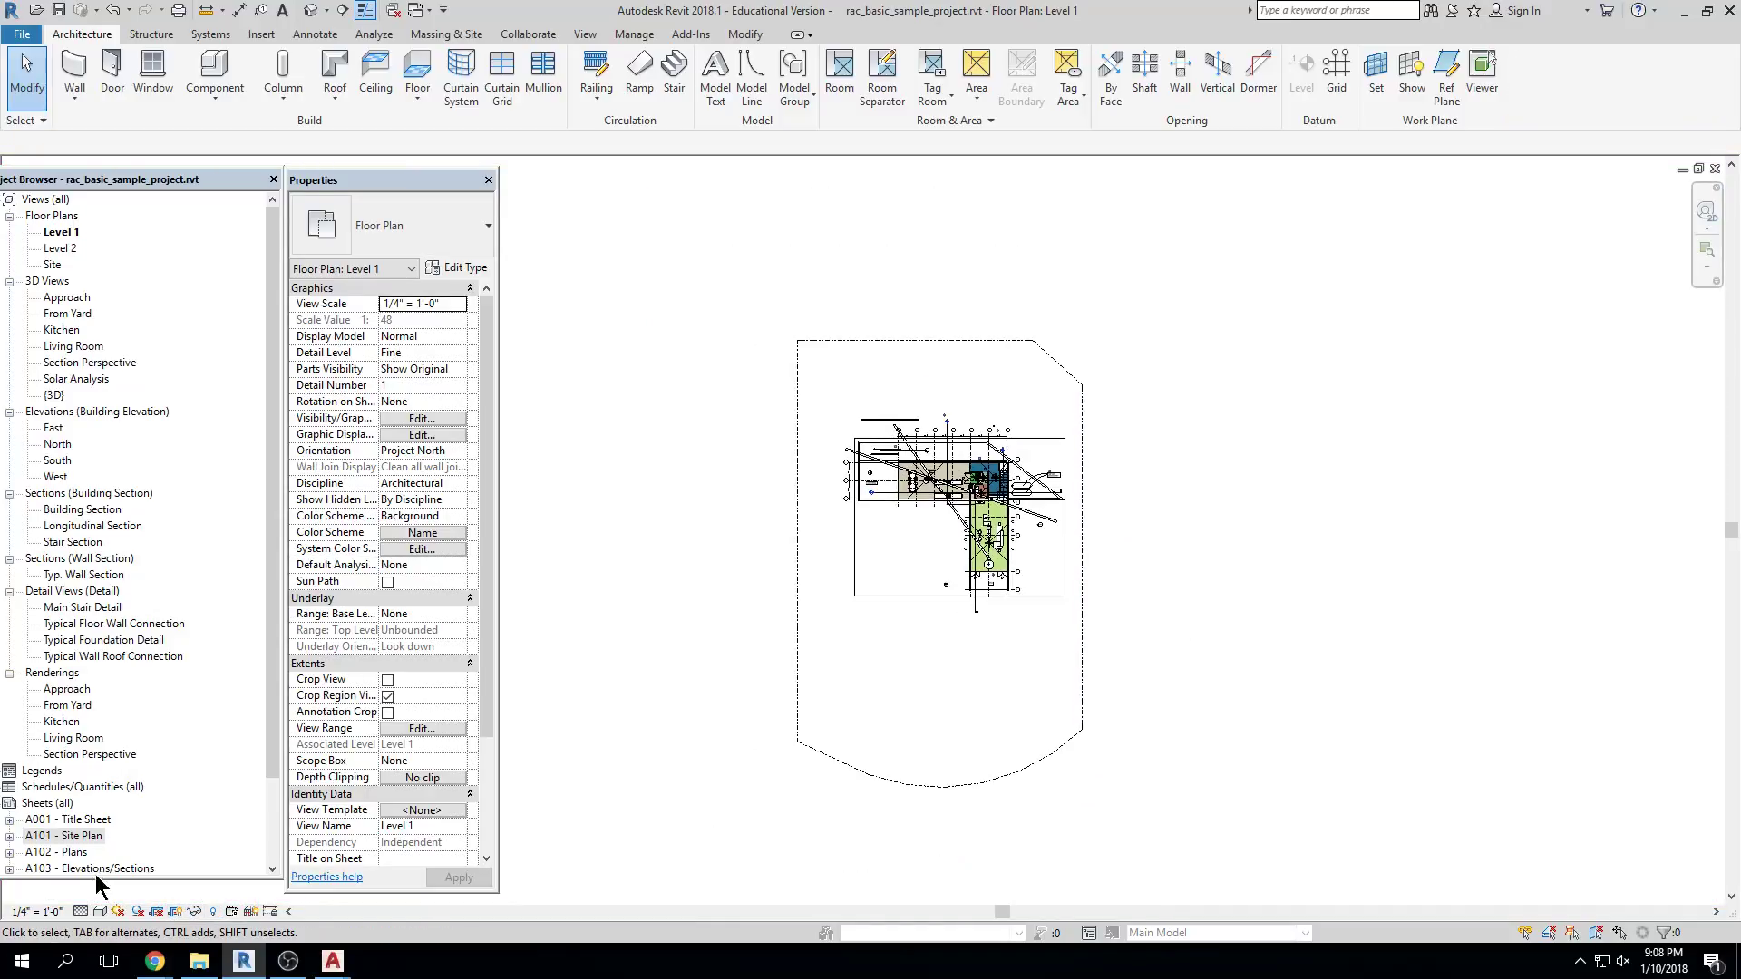
Re-enable cropping, select the crop boundary, and toggle Crop View off, on and off
{"action": "left_click", "coordinate": [158, 912]}
{"action": "scroll", "coordinate": [1084, 537], "scroll_direction": "up", "scroll_amount": 3}
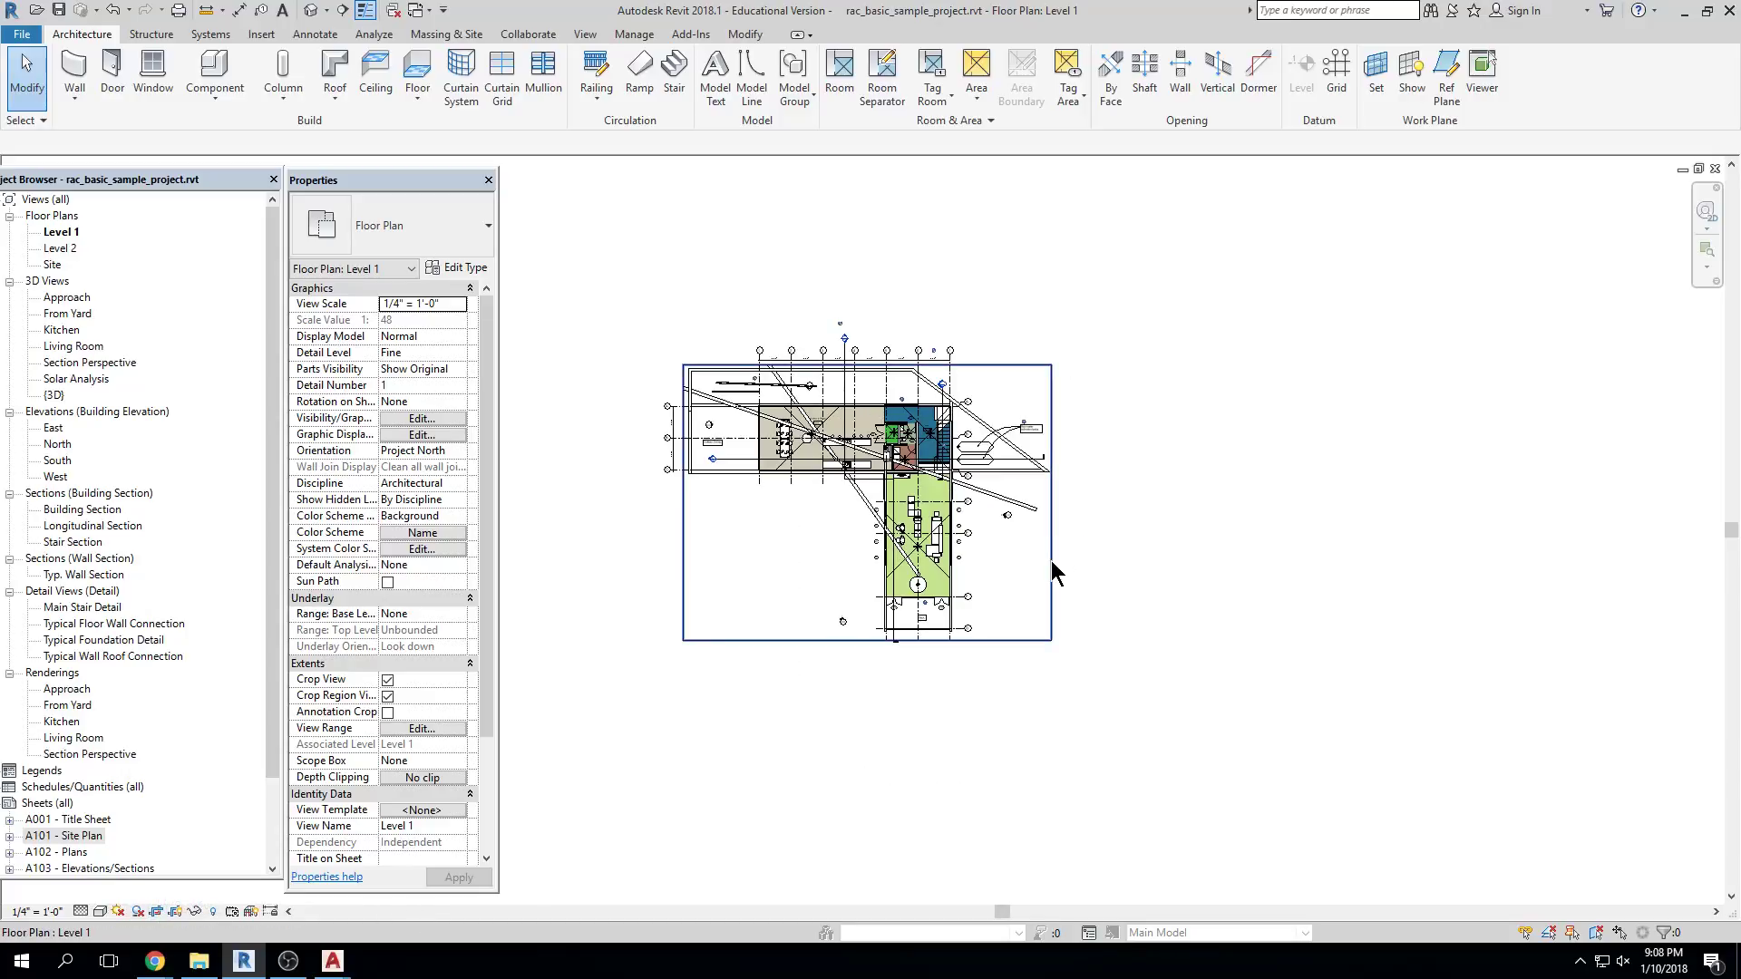
{"action": "left_click", "coordinate": [1052, 560]}
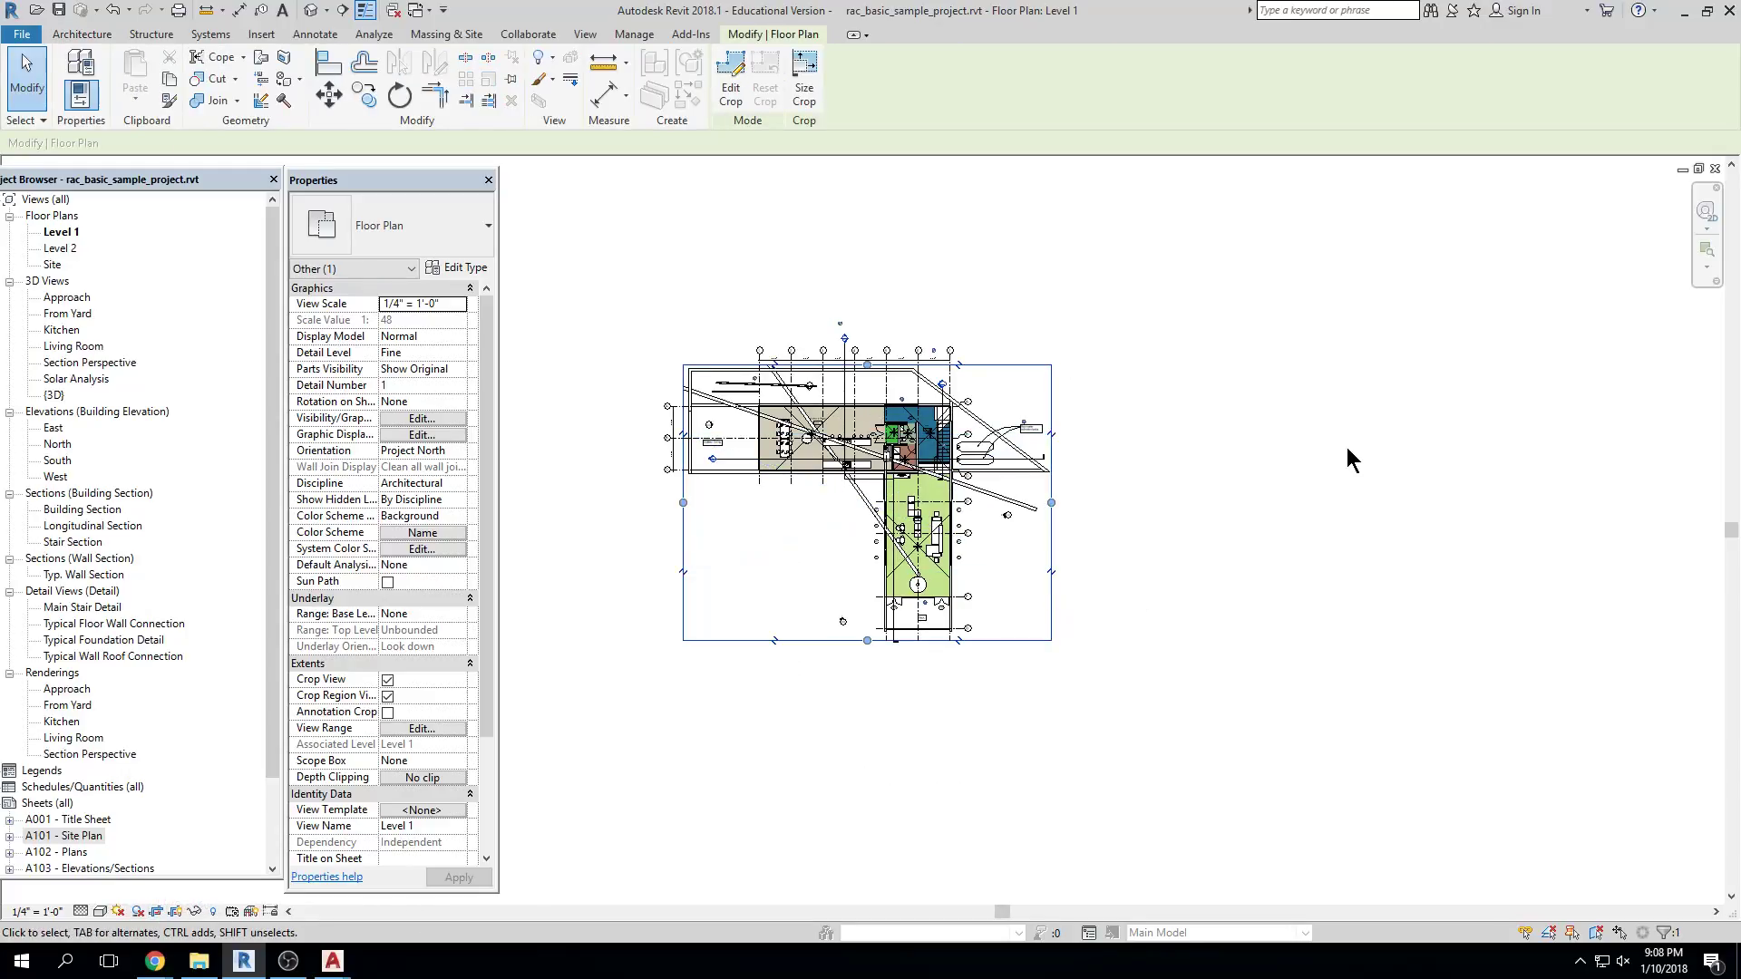
{"action": "left_click", "coordinate": [156, 912]}
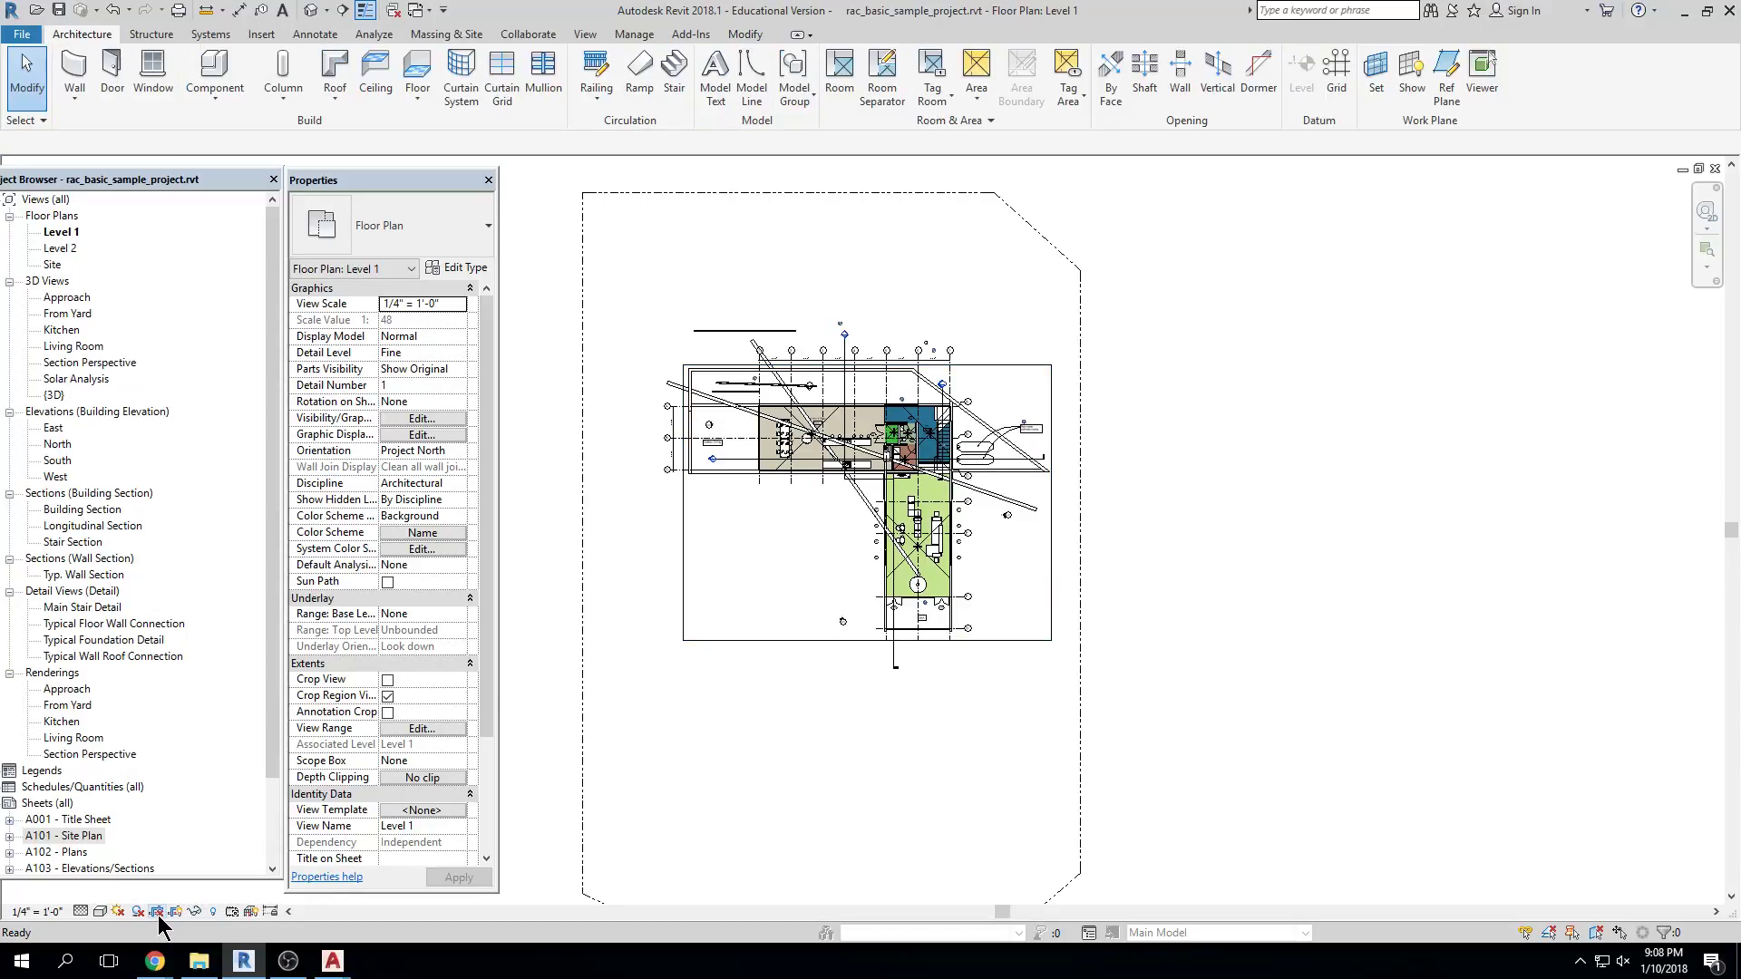
{"action": "left_click", "coordinate": [158, 914]}
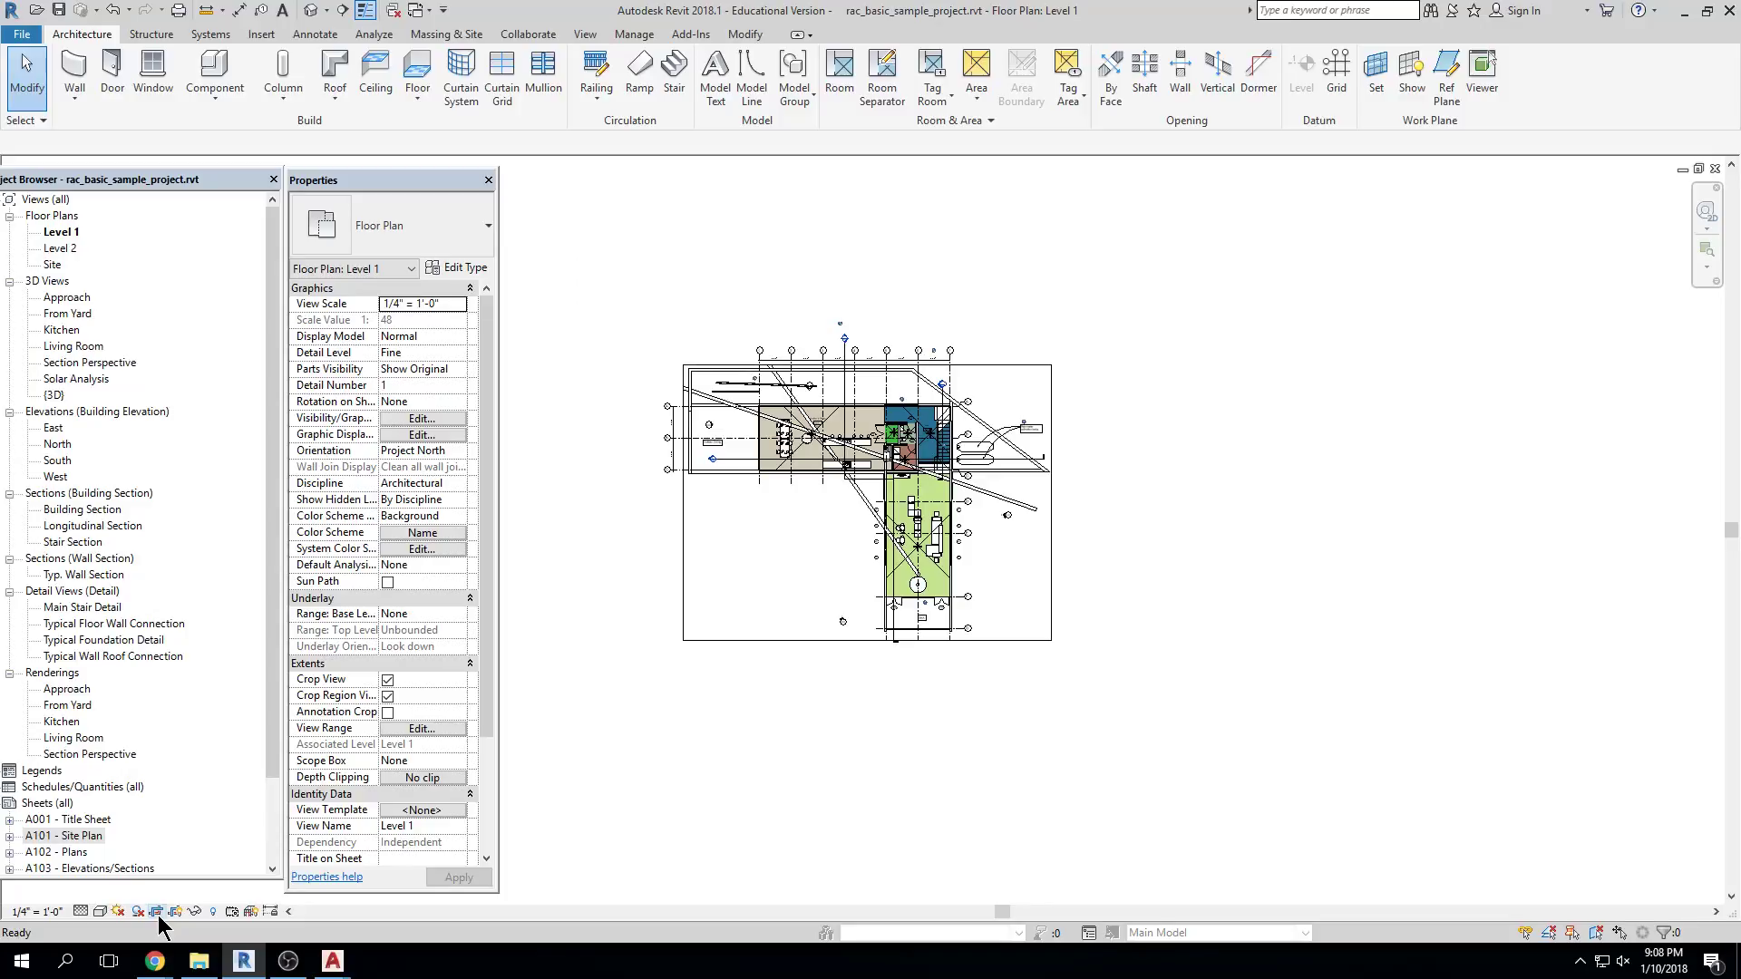
{"action": "left_click", "coordinate": [158, 913]}
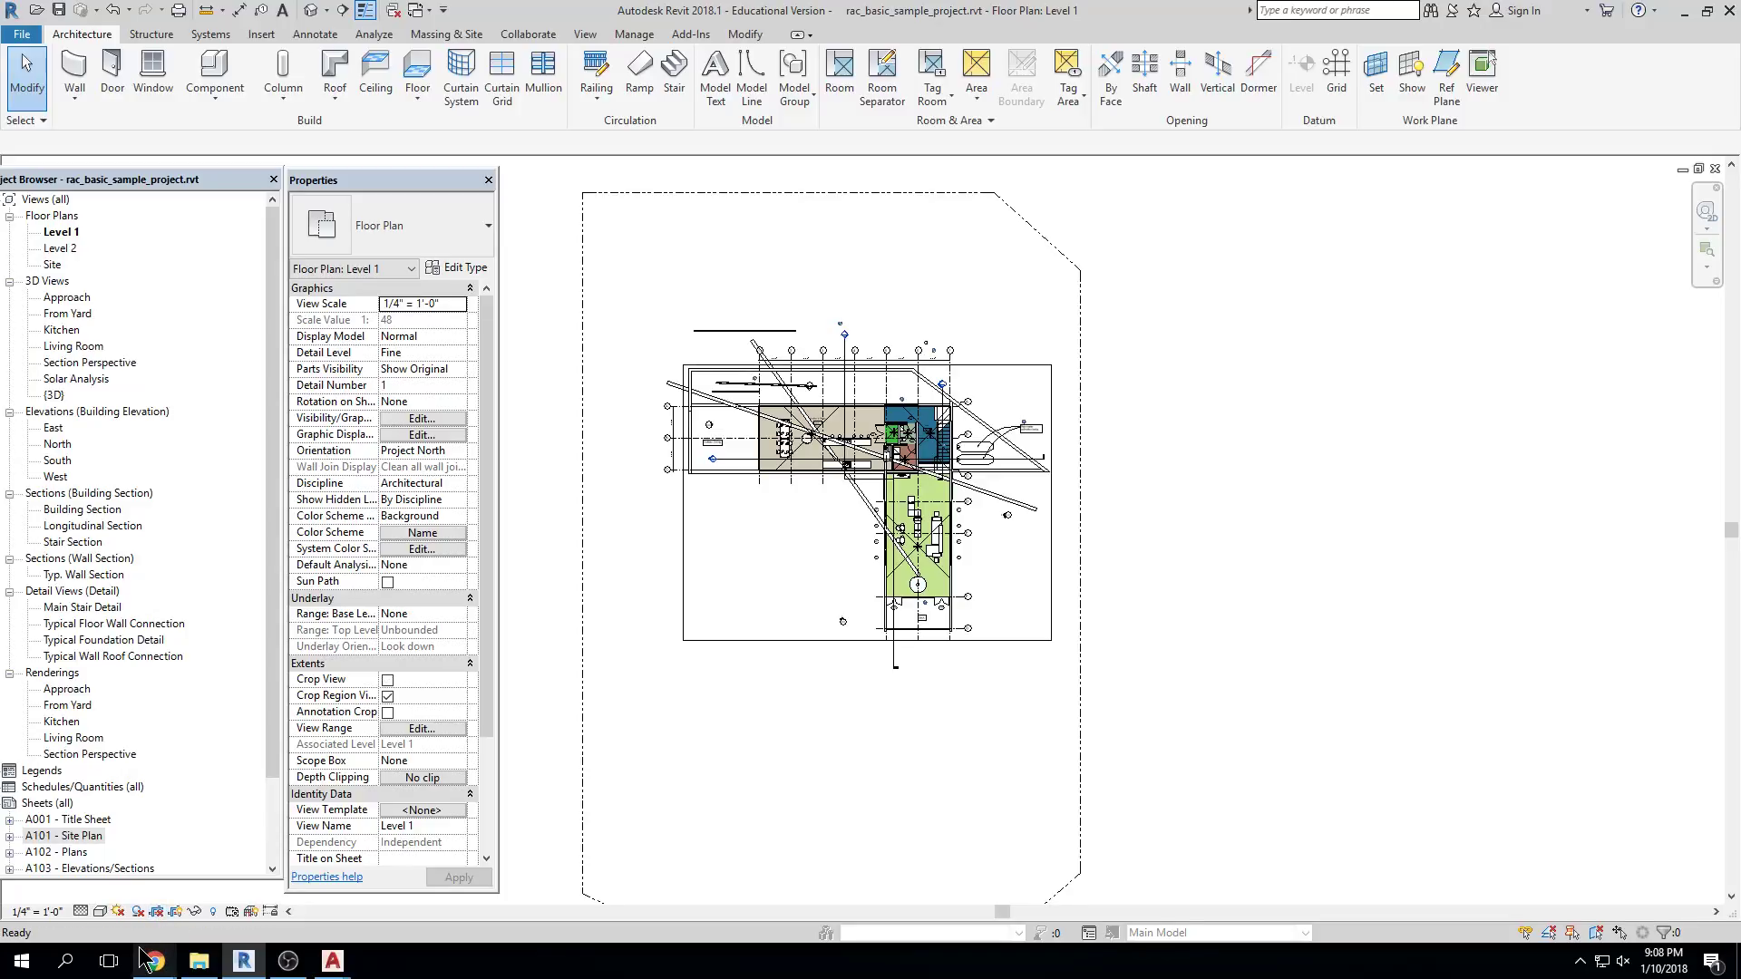
Toggle Show Crop Region off and on repeatedly, leaving the boundary visible
{"action": "mouse_move", "coordinate": [140, 949]}
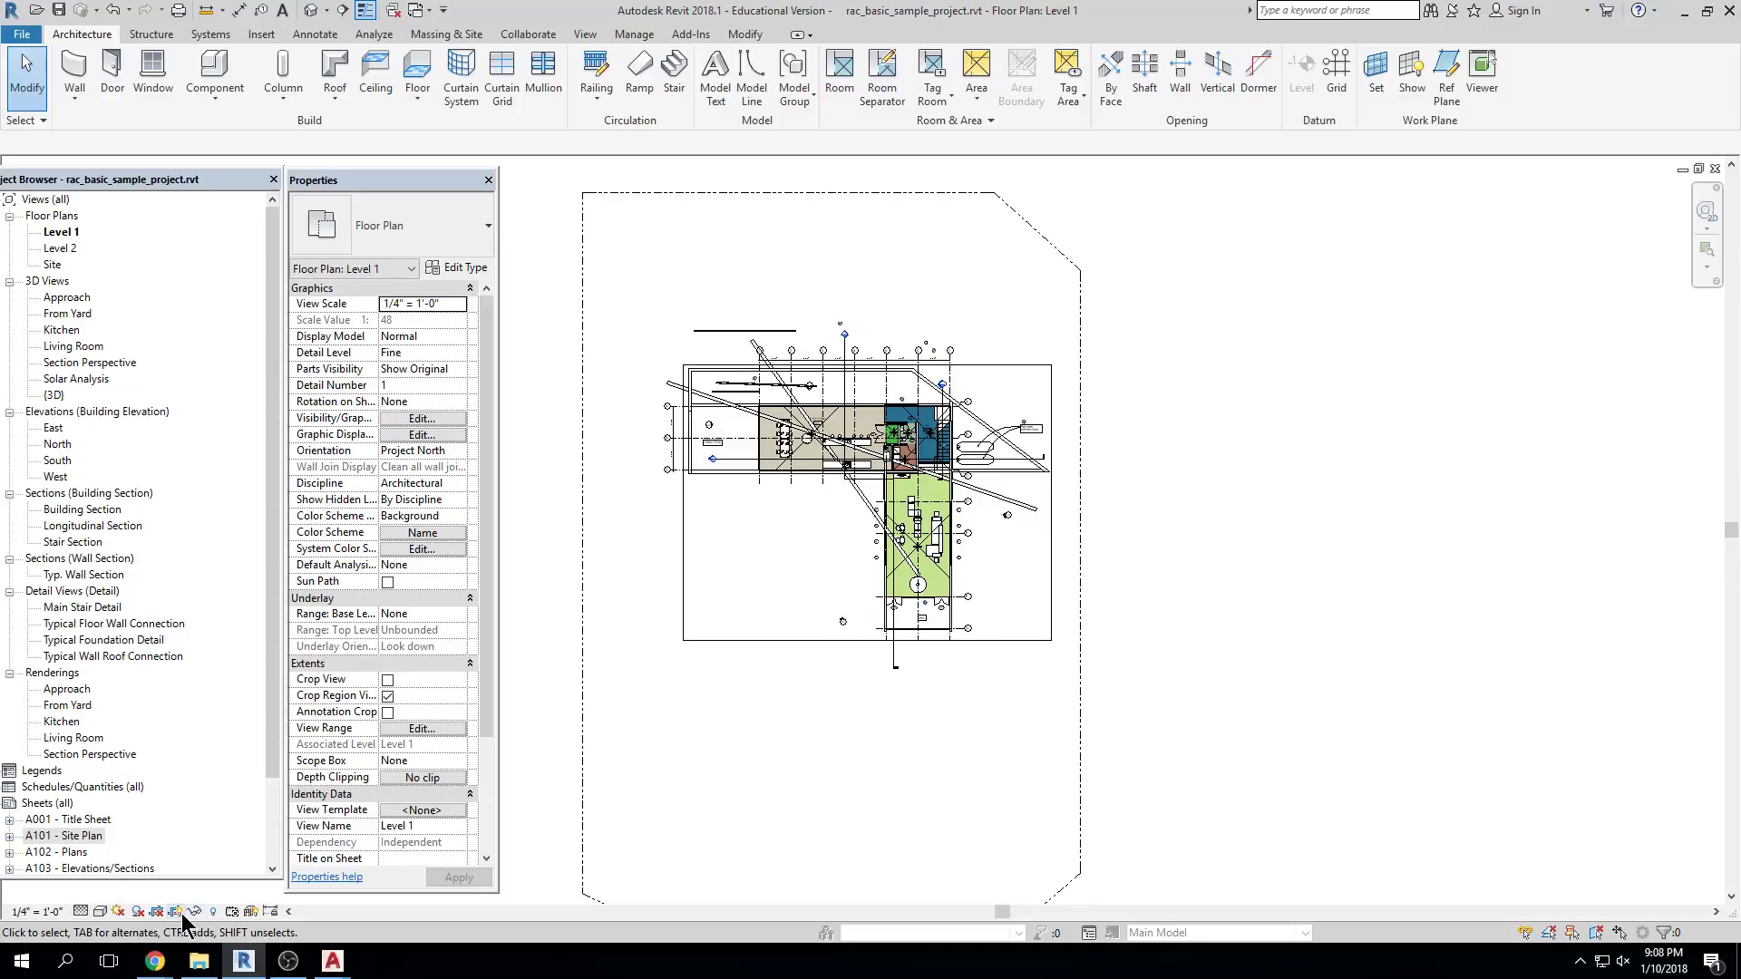
{"action": "left_click", "coordinate": [175, 912]}
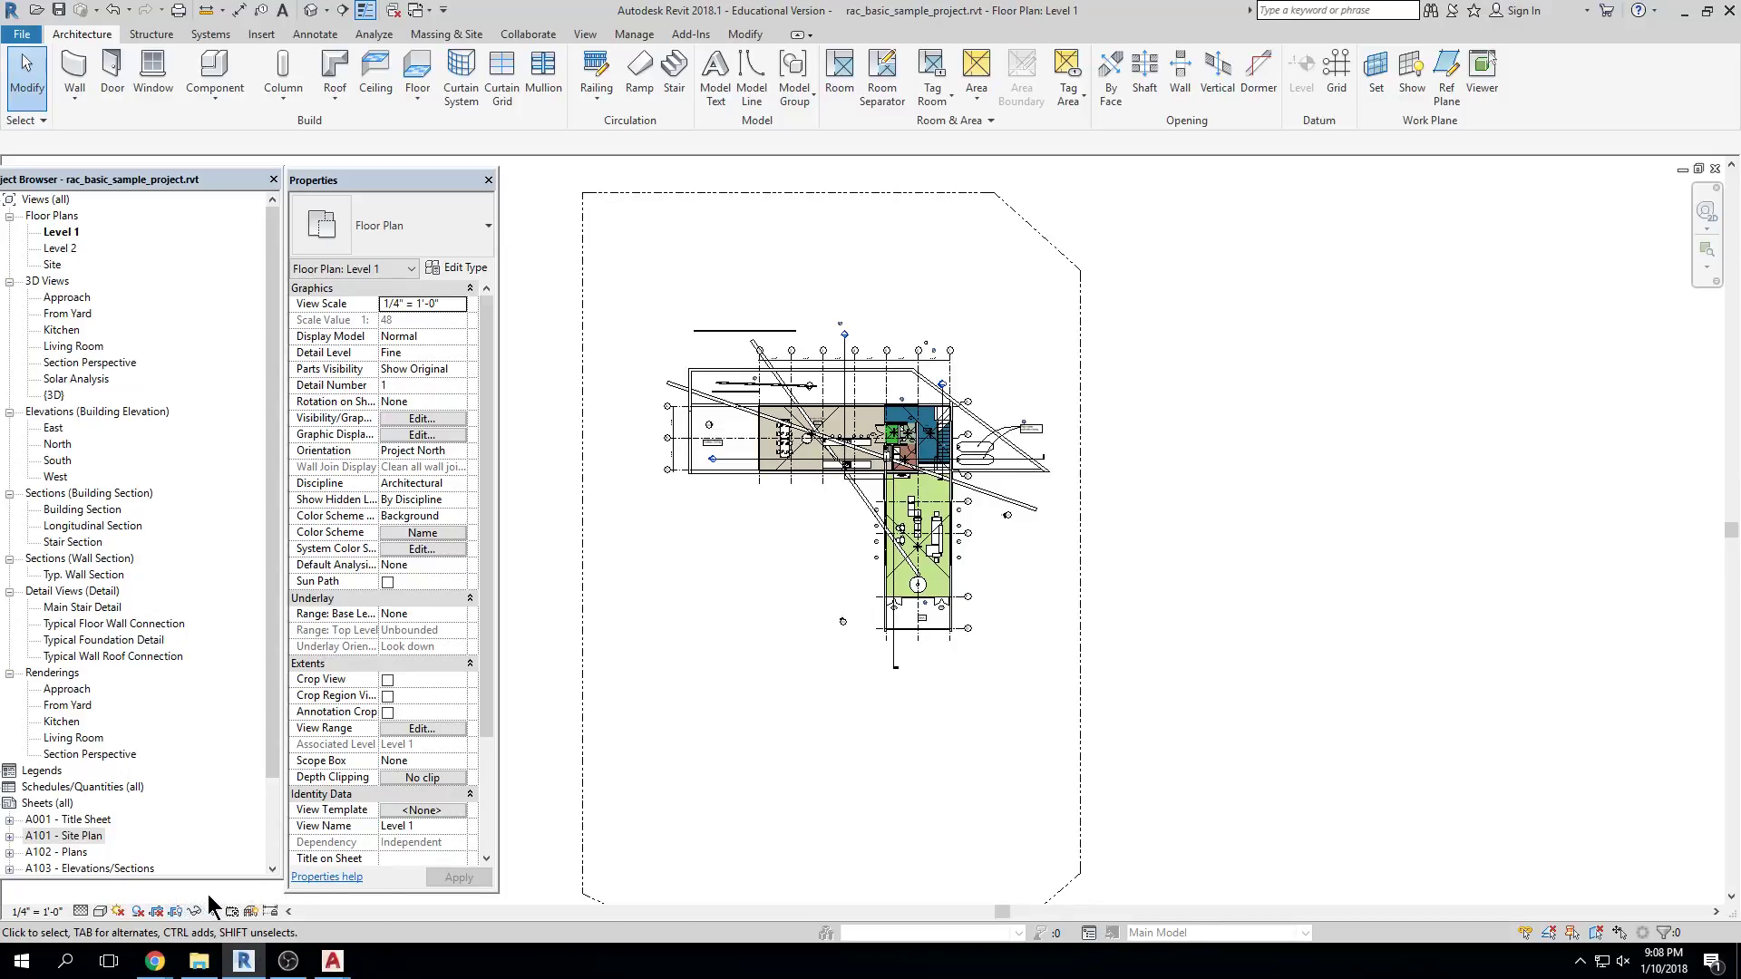
{"action": "left_click", "coordinate": [173, 911]}
{"action": "left_click", "coordinate": [175, 911]}
{"action": "left_click", "coordinate": [175, 911]}
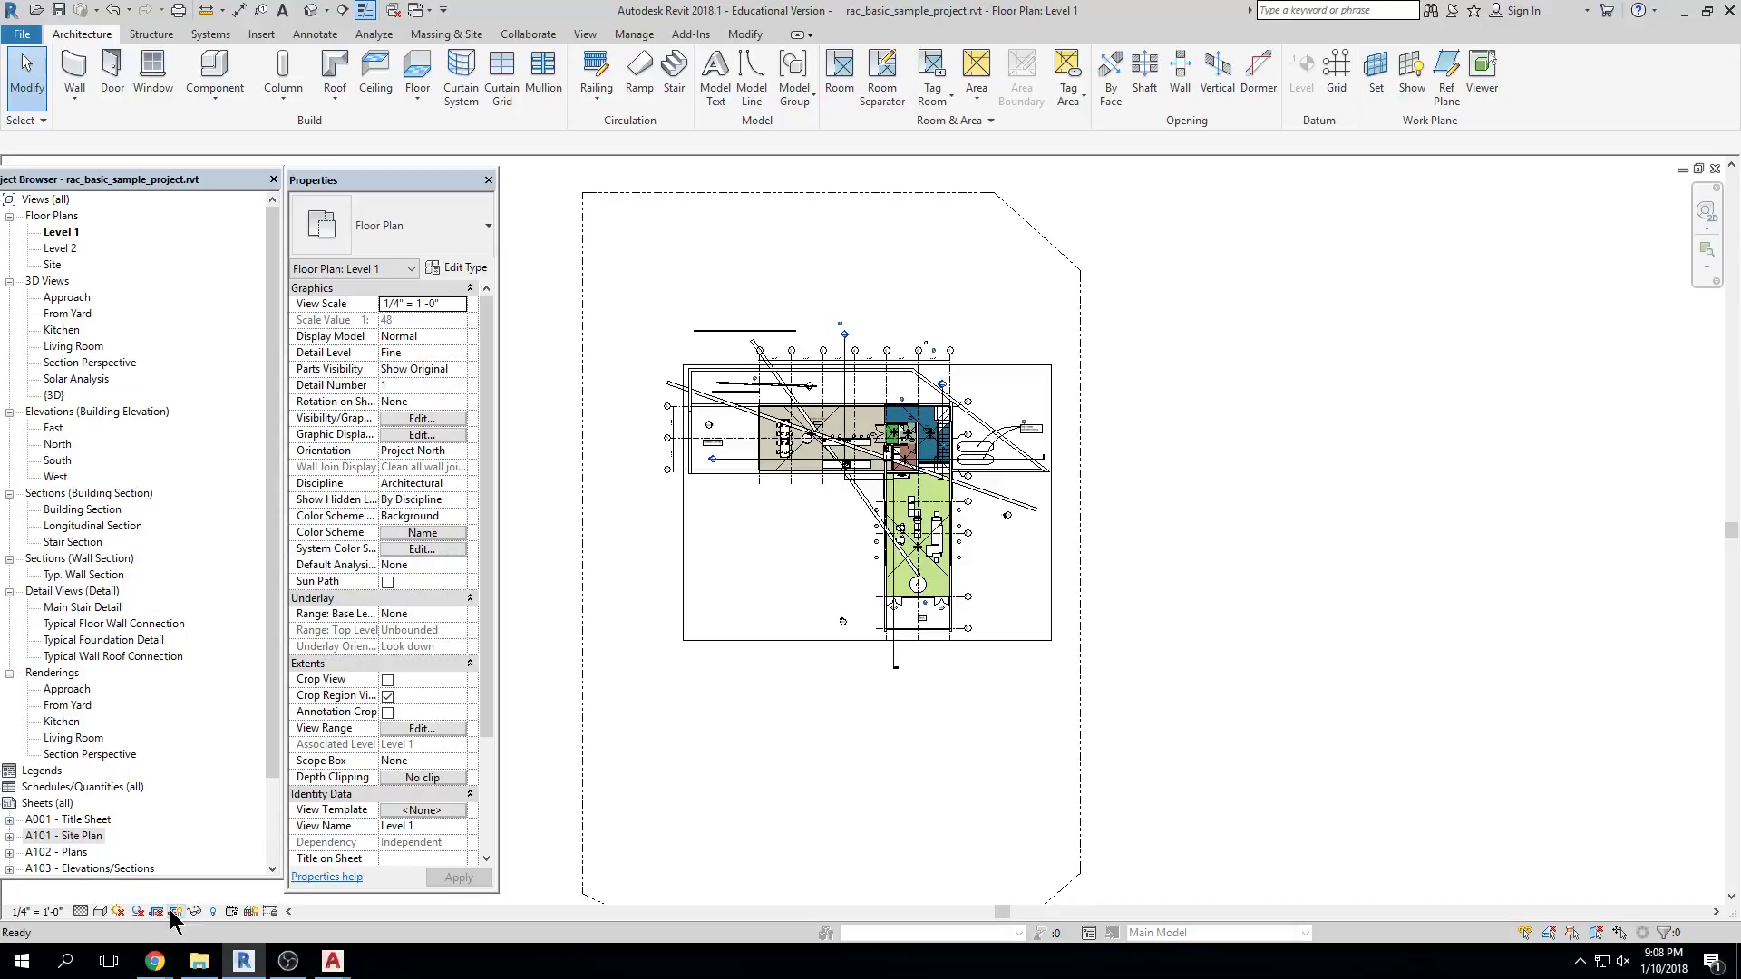
{"action": "left_click", "coordinate": [175, 911]}
{"action": "left_click", "coordinate": [175, 911]}
Drag the crop region's left, right, bottom and top edges outward around the building
{"action": "left_click", "coordinate": [687, 542]}
{"action": "left_click_drag", "start_coordinate": [684, 502], "coordinate": [622, 502]}
{"action": "left_click_drag", "start_coordinate": [1051, 502], "coordinate": [1106, 502]}
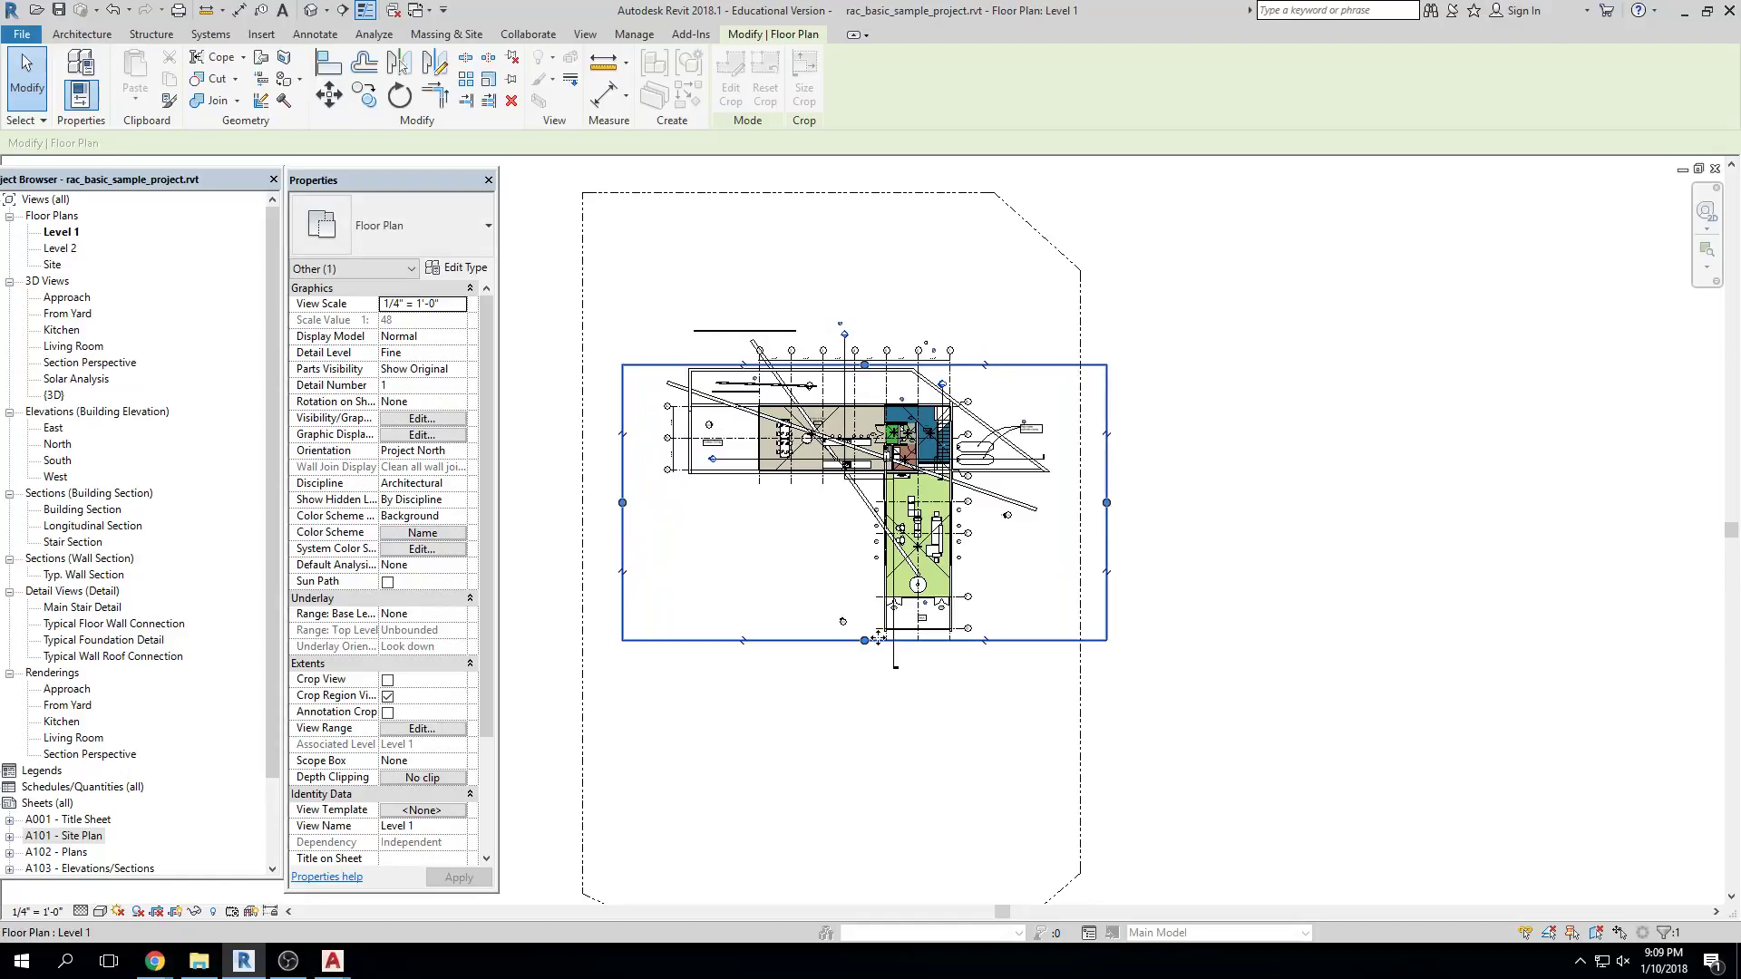
{"action": "left_click_drag", "start_coordinate": [871, 639], "coordinate": [864, 827]}
{"action": "left_click_drag", "start_coordinate": [865, 365], "coordinate": [860, 214]}
{"action": "left_click", "coordinate": [1422, 544]}
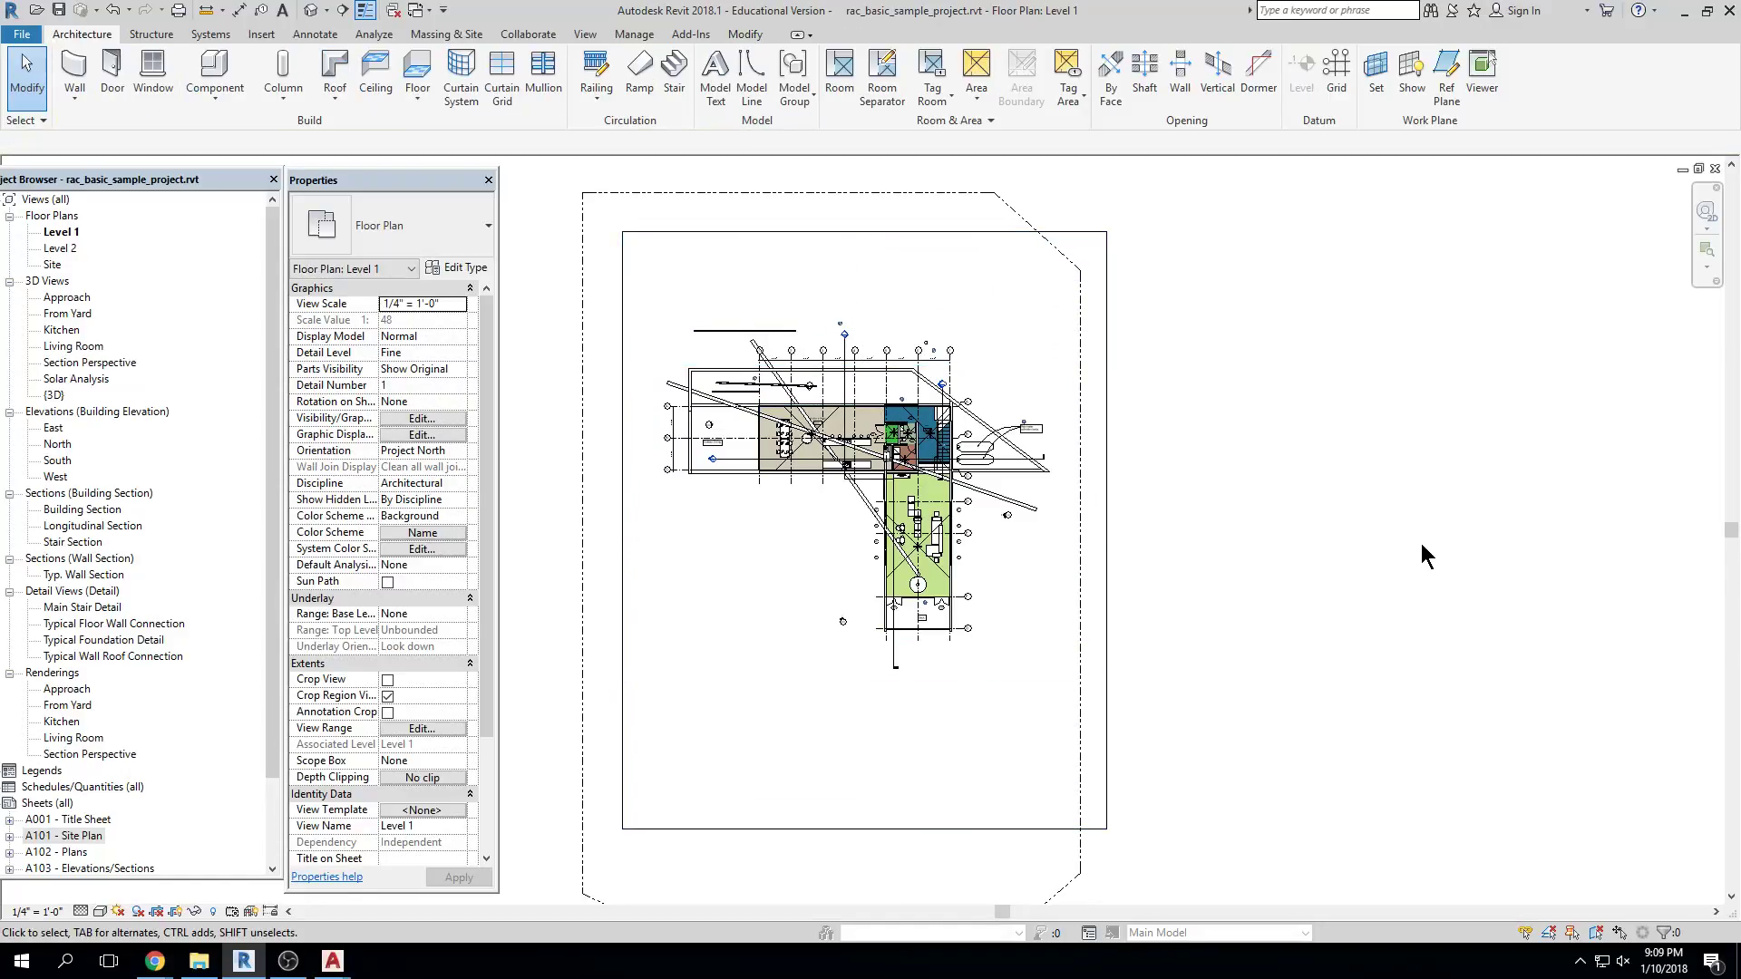
Turn Crop View back on for the enlarged region with the crop boundary shown
{"action": "left_click", "coordinate": [159, 914]}
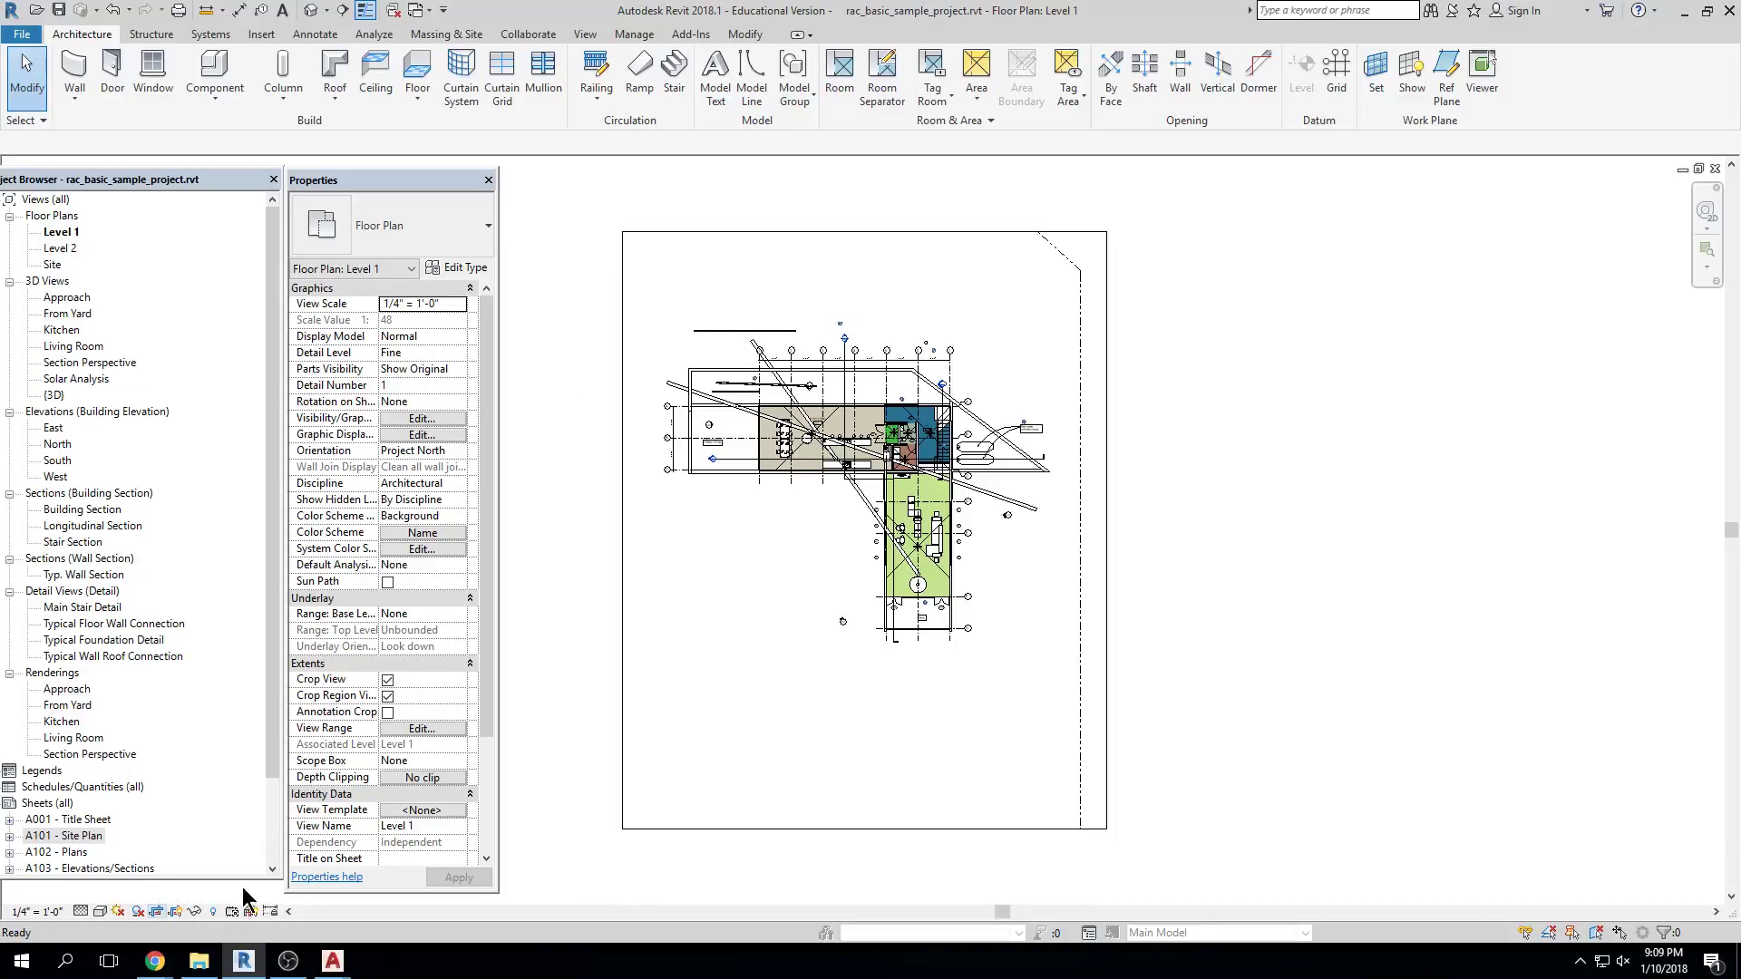
{"action": "left_click", "coordinate": [1106, 619]}
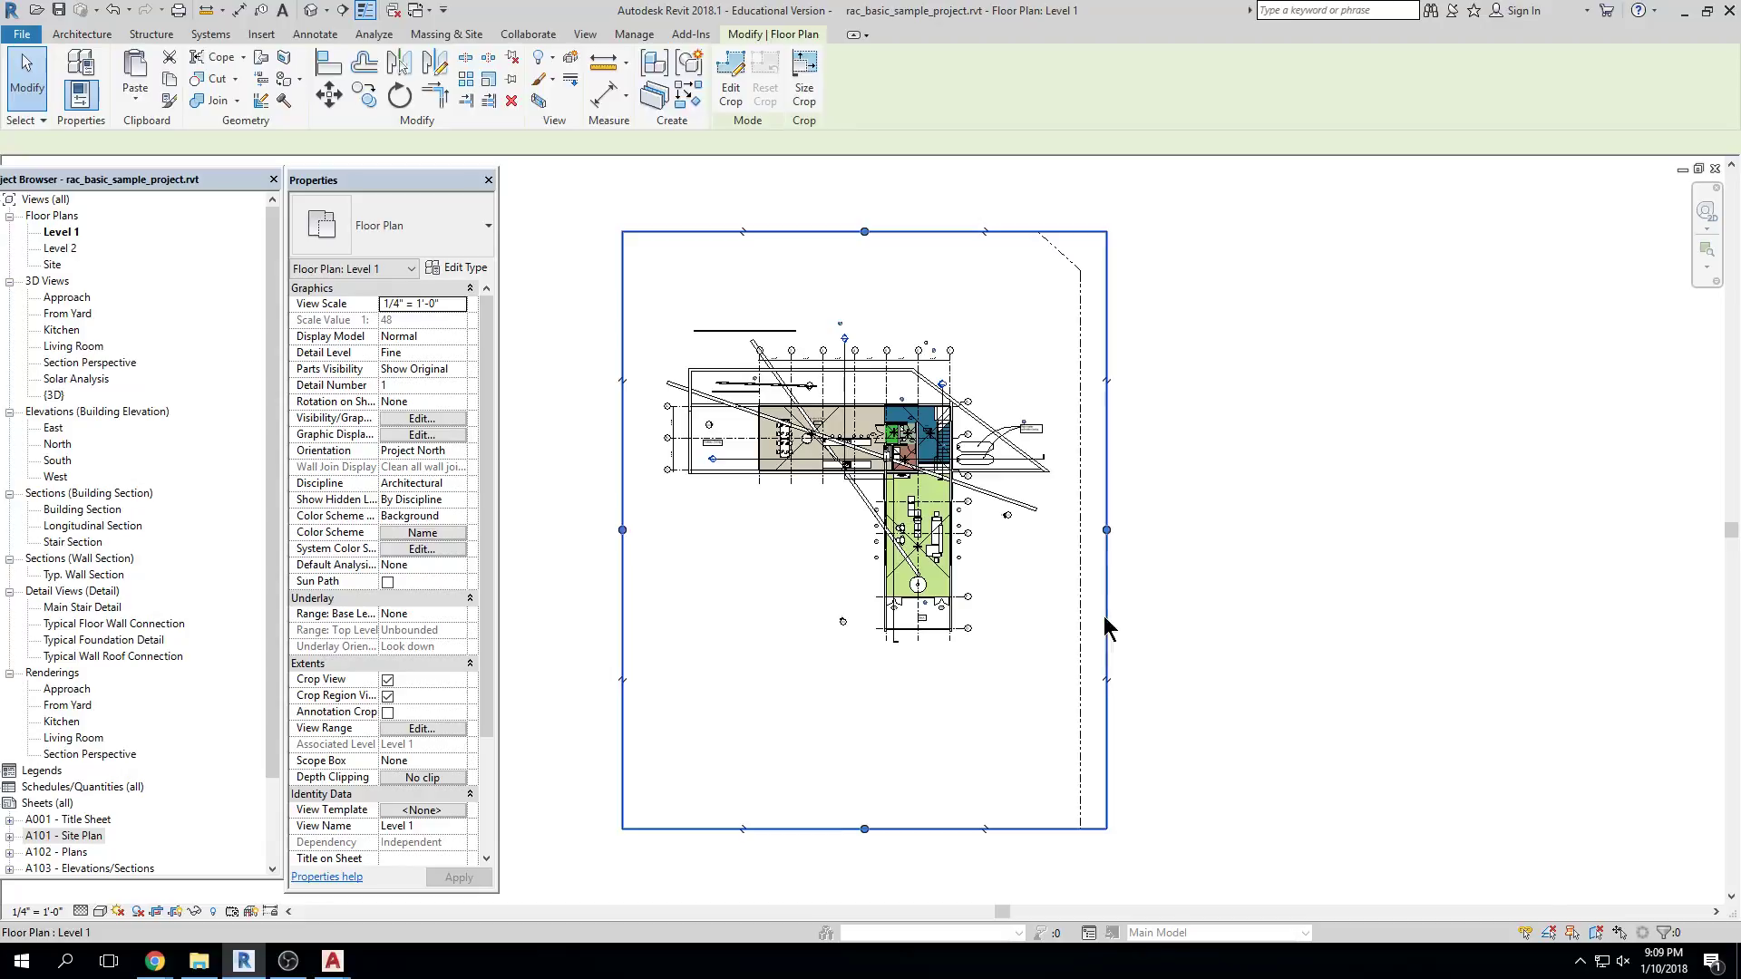
{"action": "left_click", "coordinate": [158, 912]}
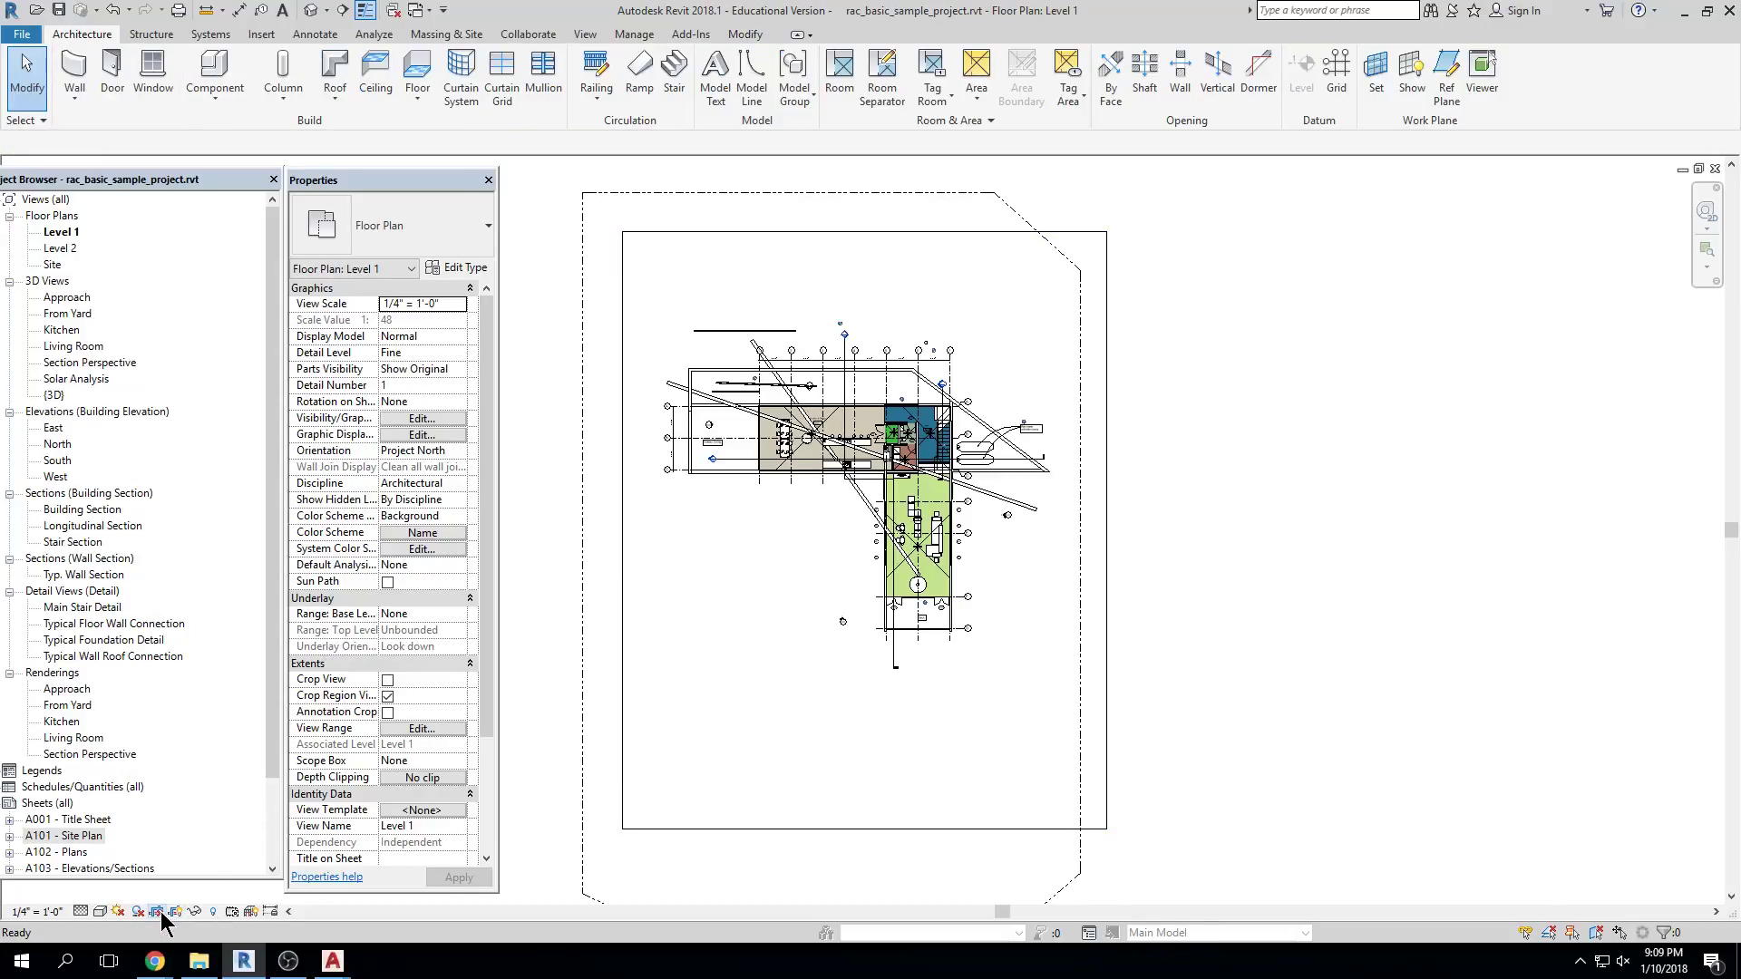
{"action": "left_click", "coordinate": [159, 912]}
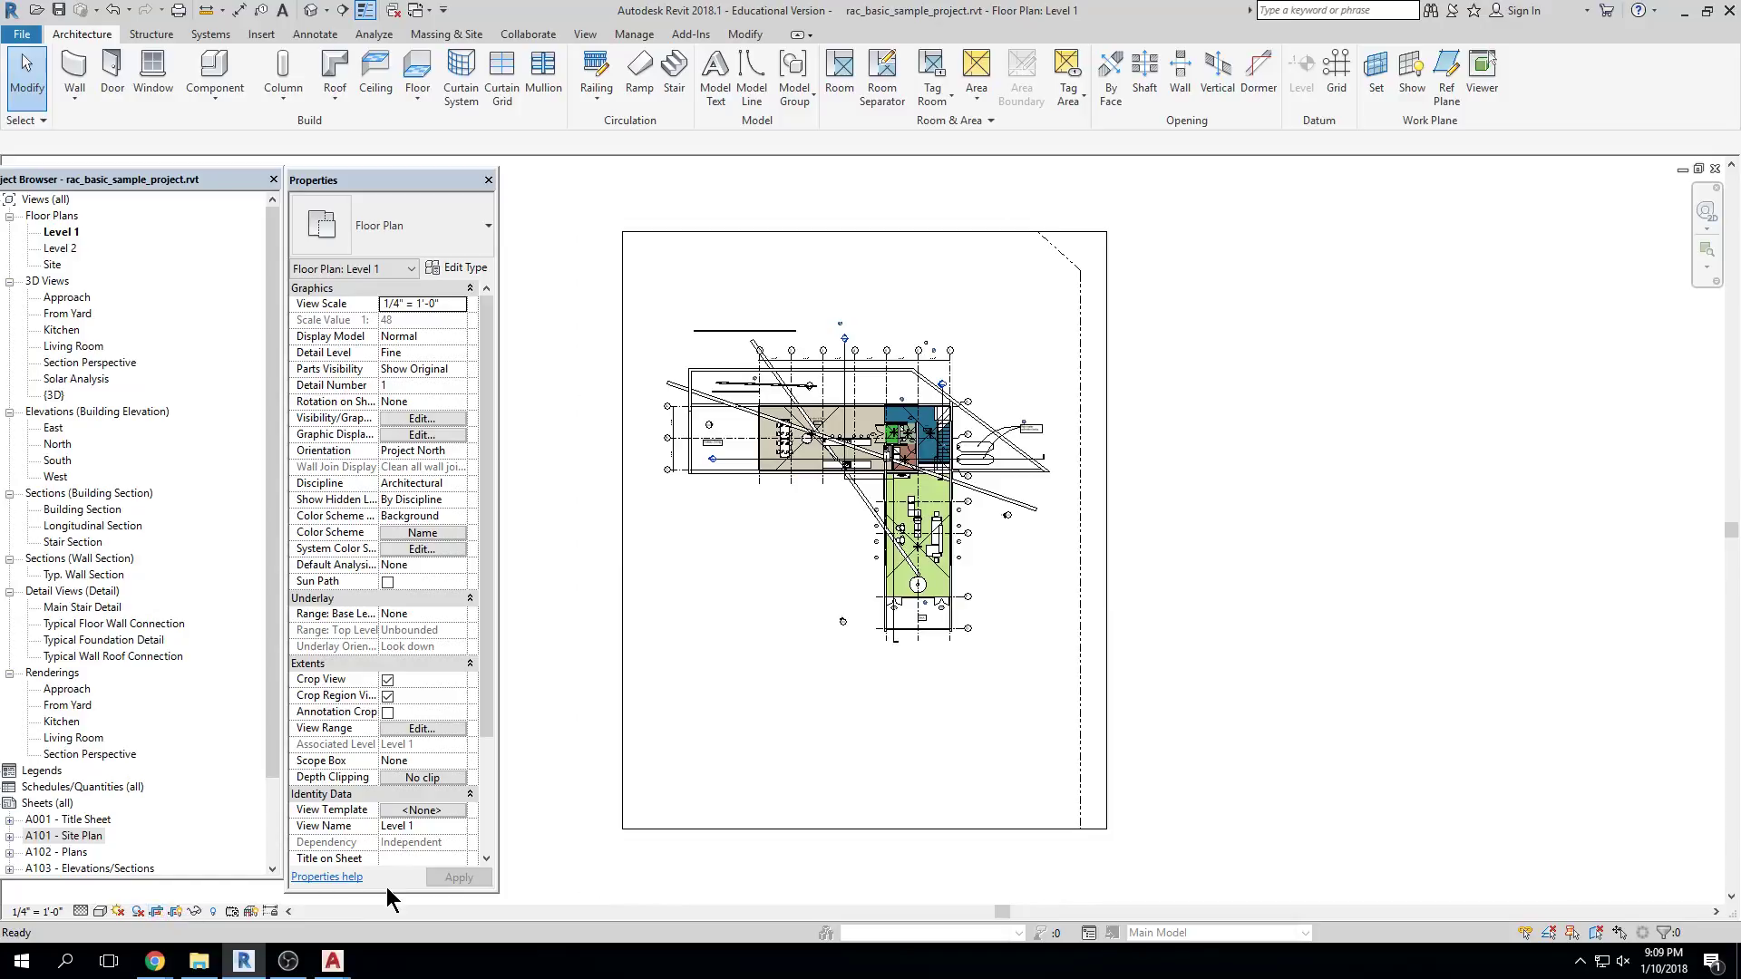
{"action": "left_click", "coordinate": [176, 913]}
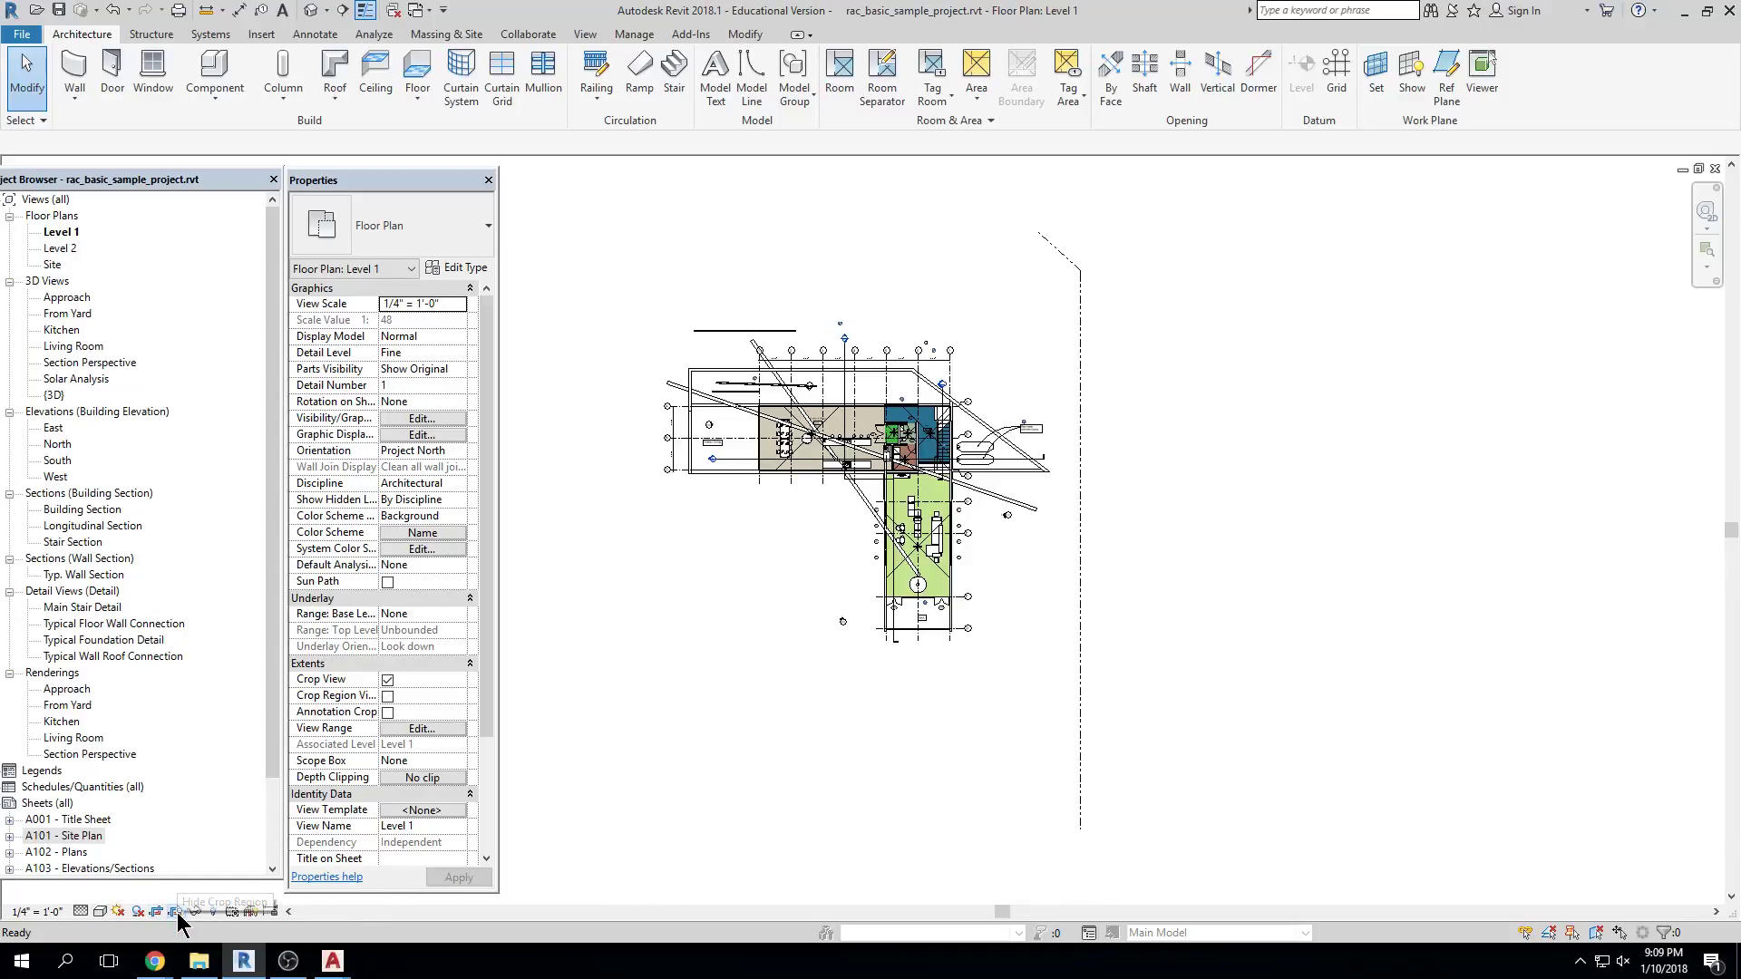
{"action": "left_click", "coordinate": [175, 913]}
{"action": "left_click", "coordinate": [175, 913]}
{"action": "left_click", "coordinate": [175, 913]}
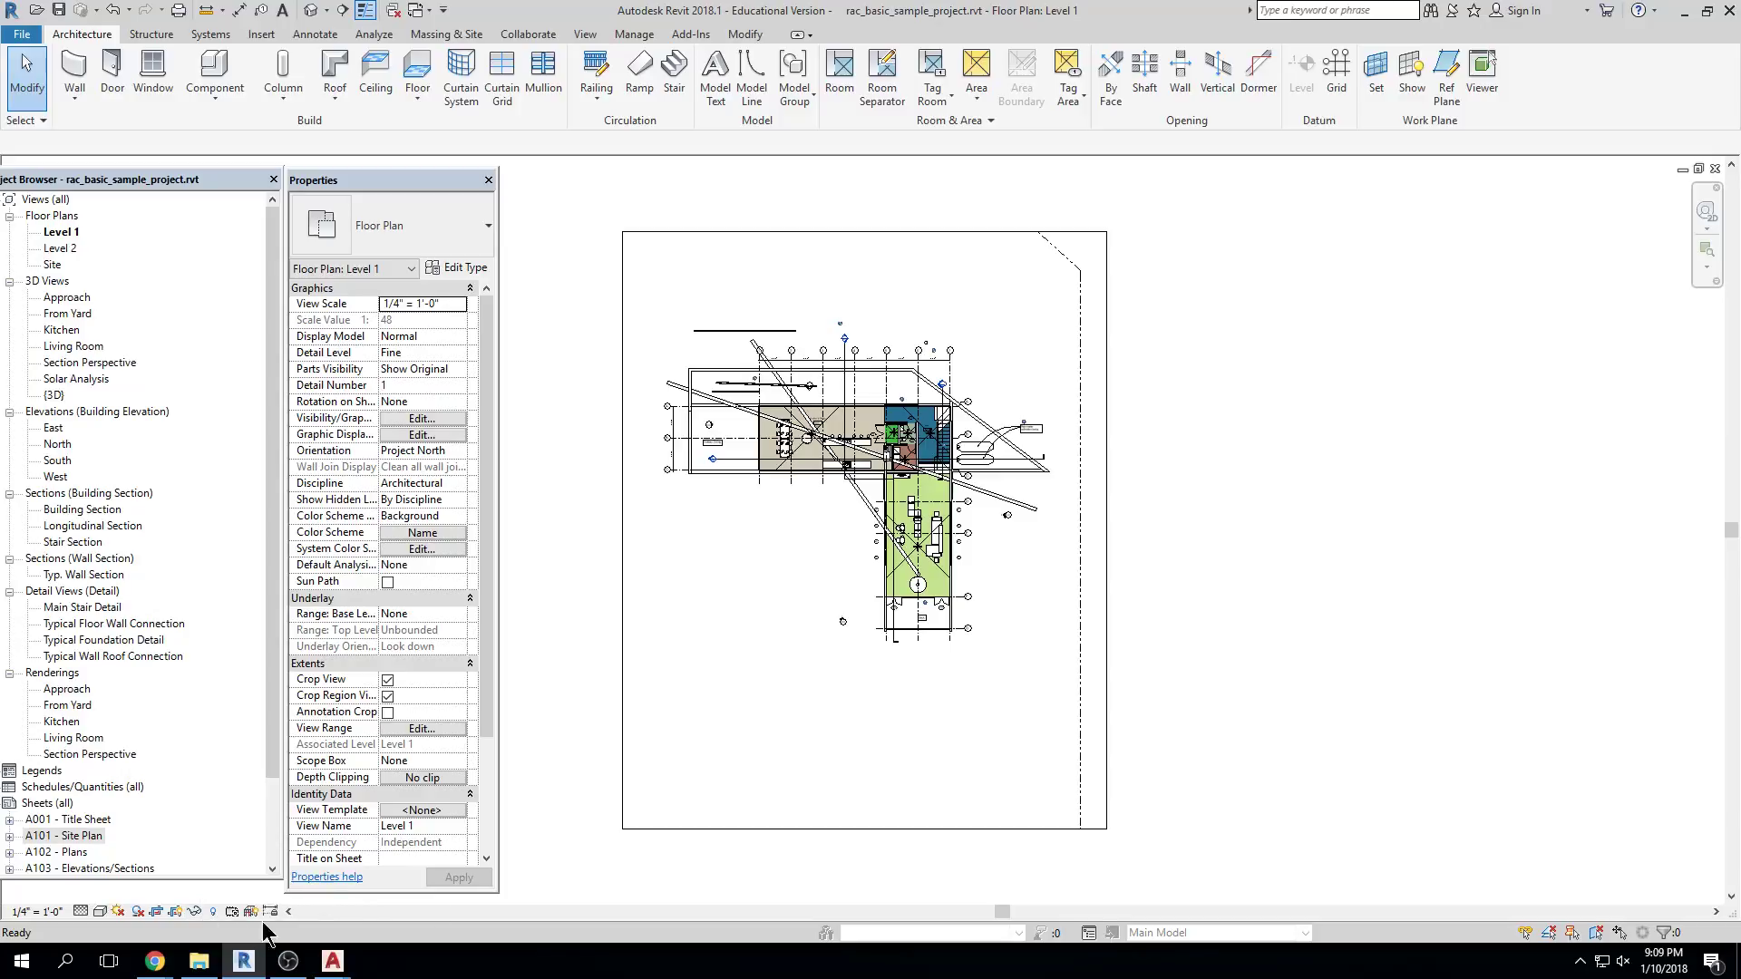
{"action": "scroll", "coordinate": [934, 390], "scroll_direction": "up", "scroll_amount": 5}
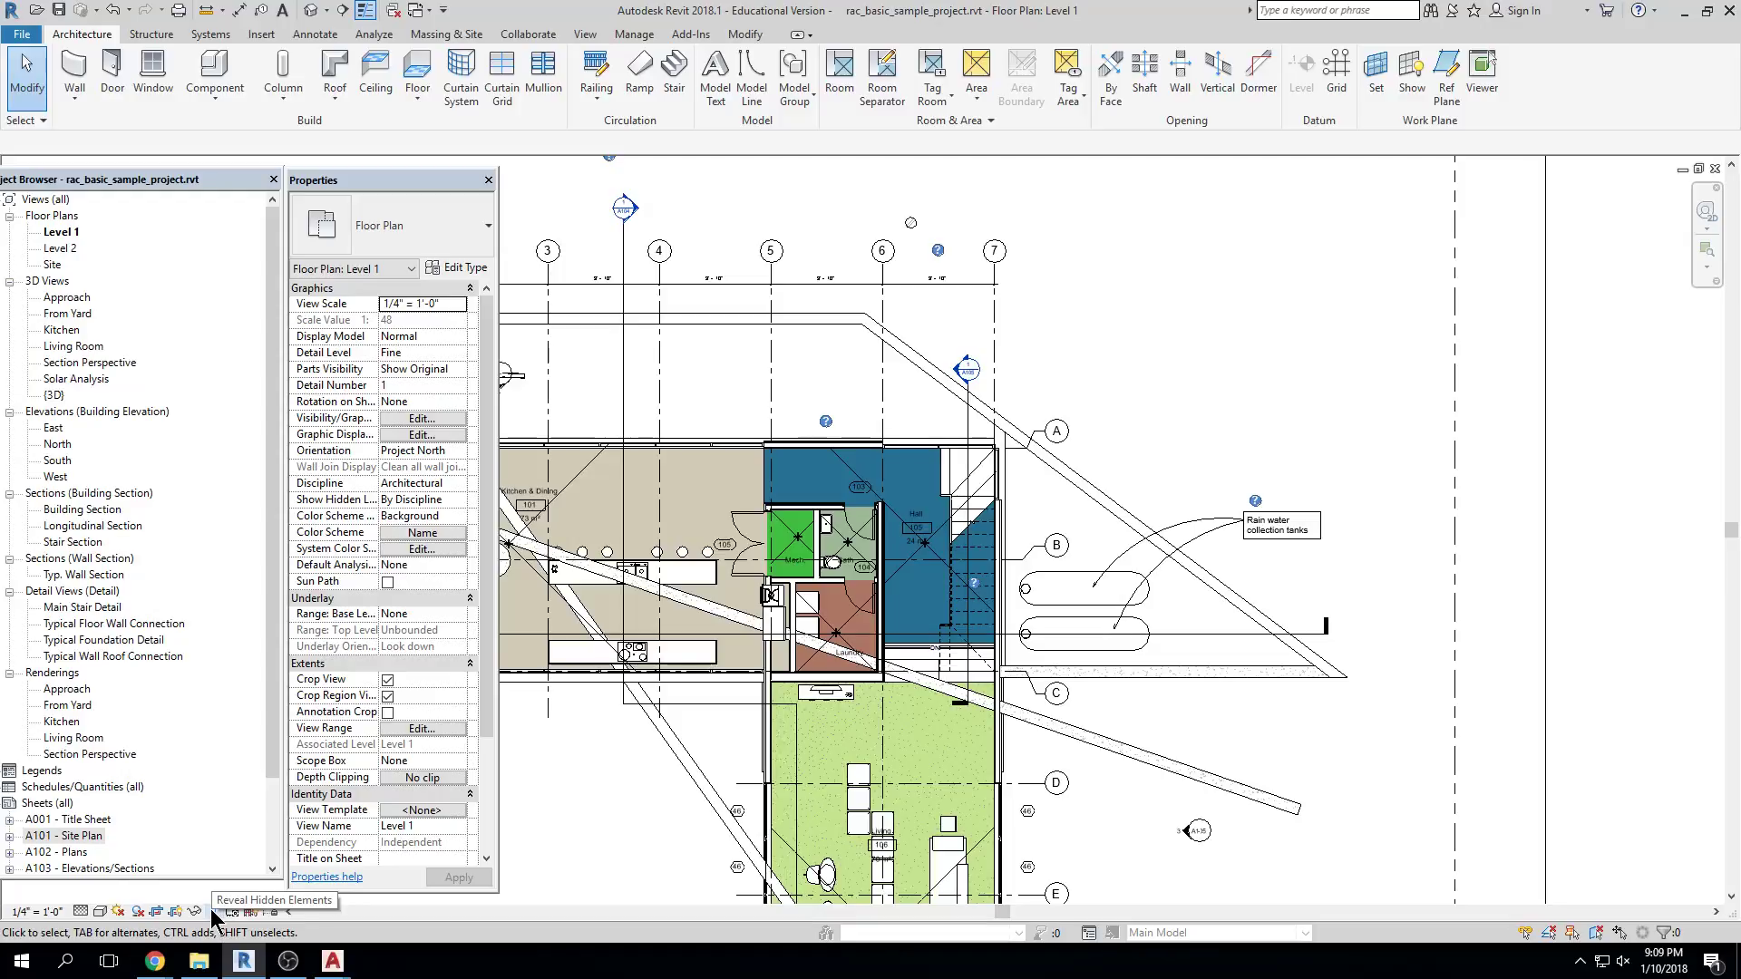
Turn on Reveal Hidden Elements and select the hidden Wind Power Generator
{"action": "left_click", "coordinate": [213, 911]}
{"action": "scroll", "coordinate": [1163, 606], "scroll_direction": "down", "scroll_amount": 1}
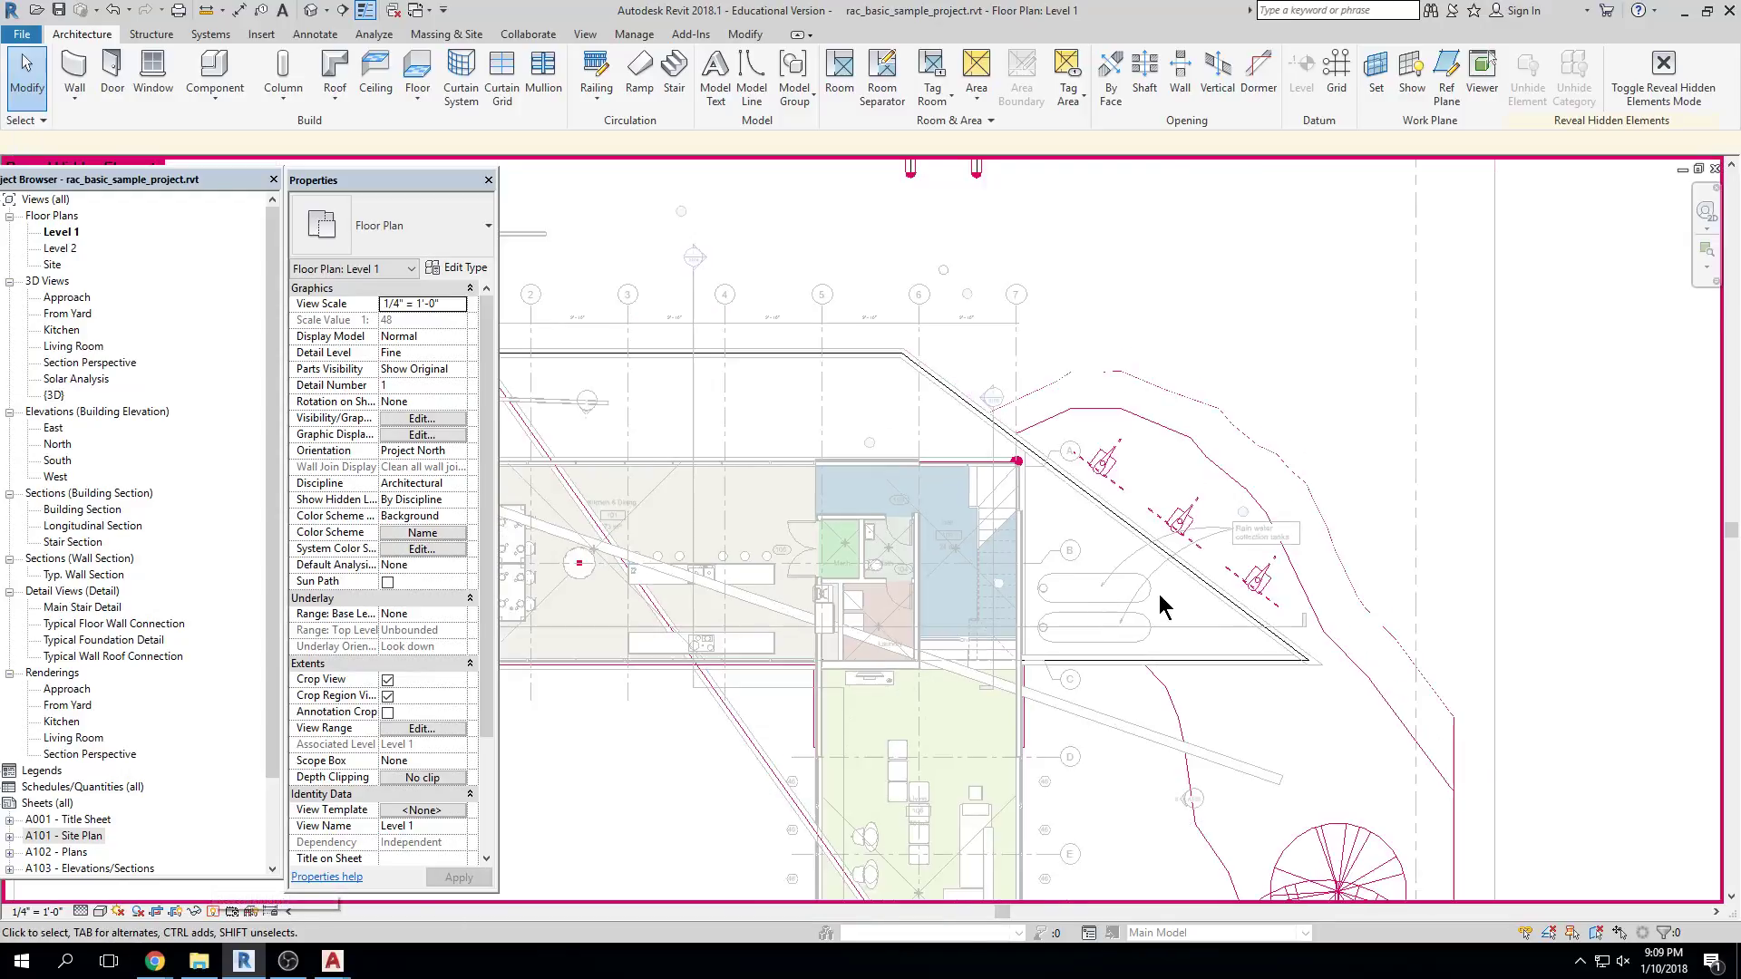
{"action": "scroll", "coordinate": [1163, 606], "scroll_direction": "down", "scroll_amount": 3}
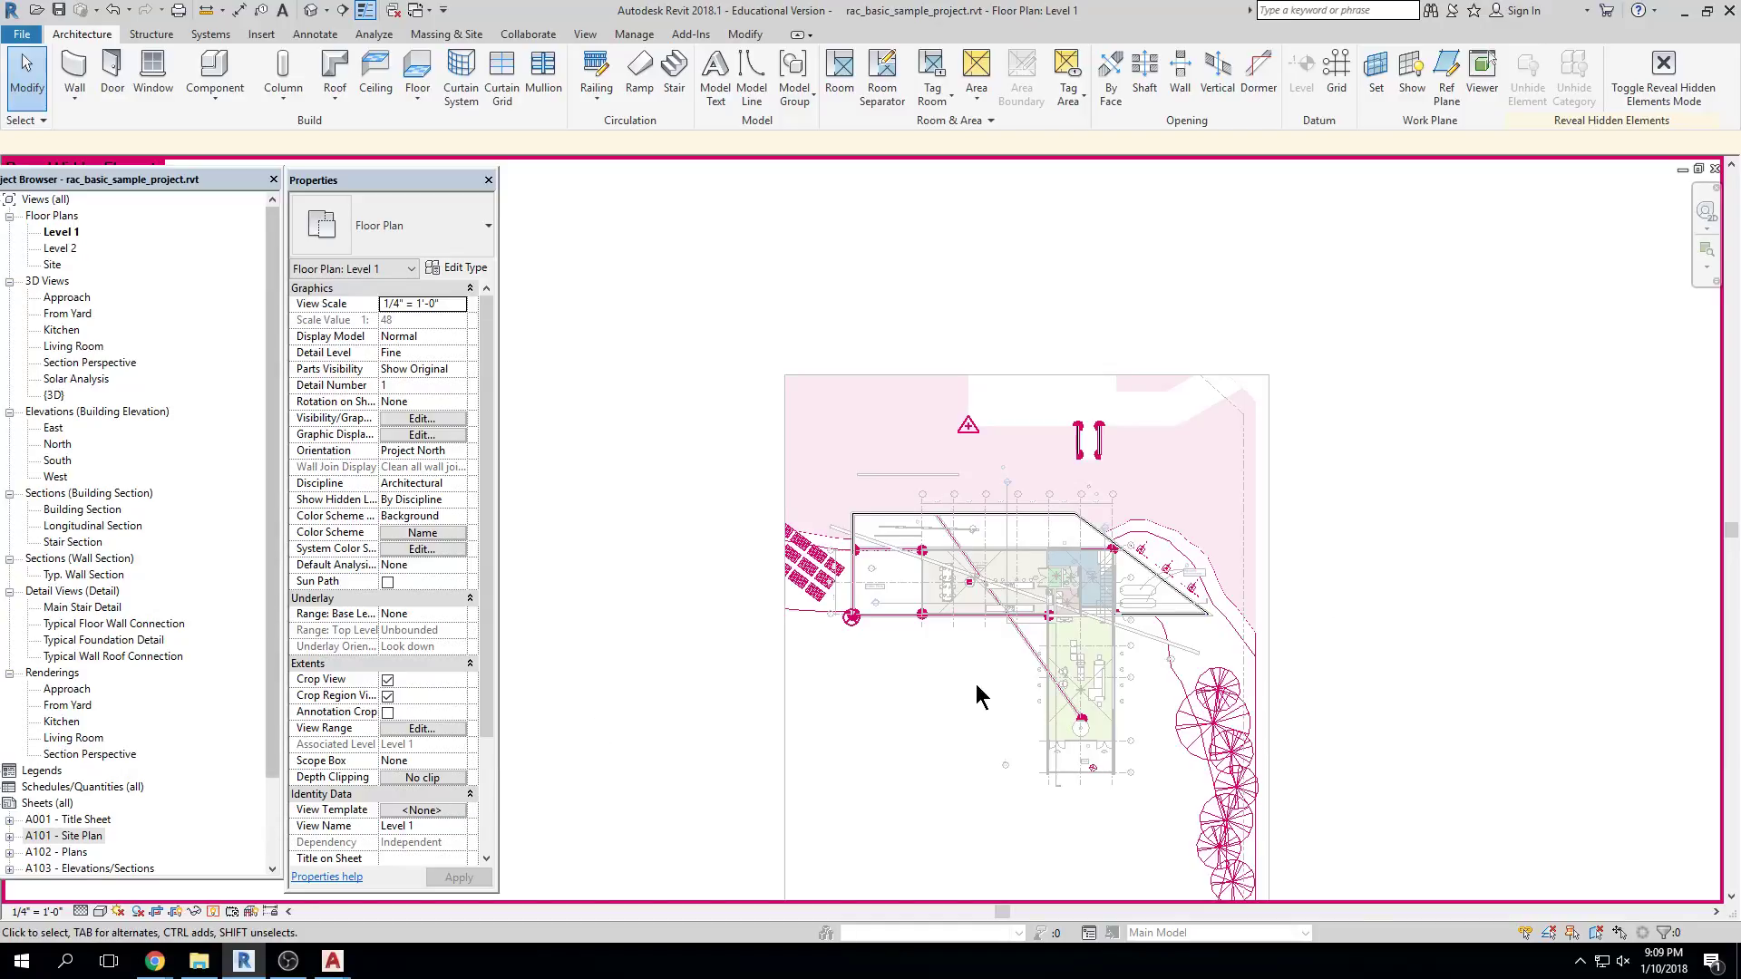
{"action": "scroll", "coordinate": [1088, 635], "scroll_direction": "up", "scroll_amount": 2}
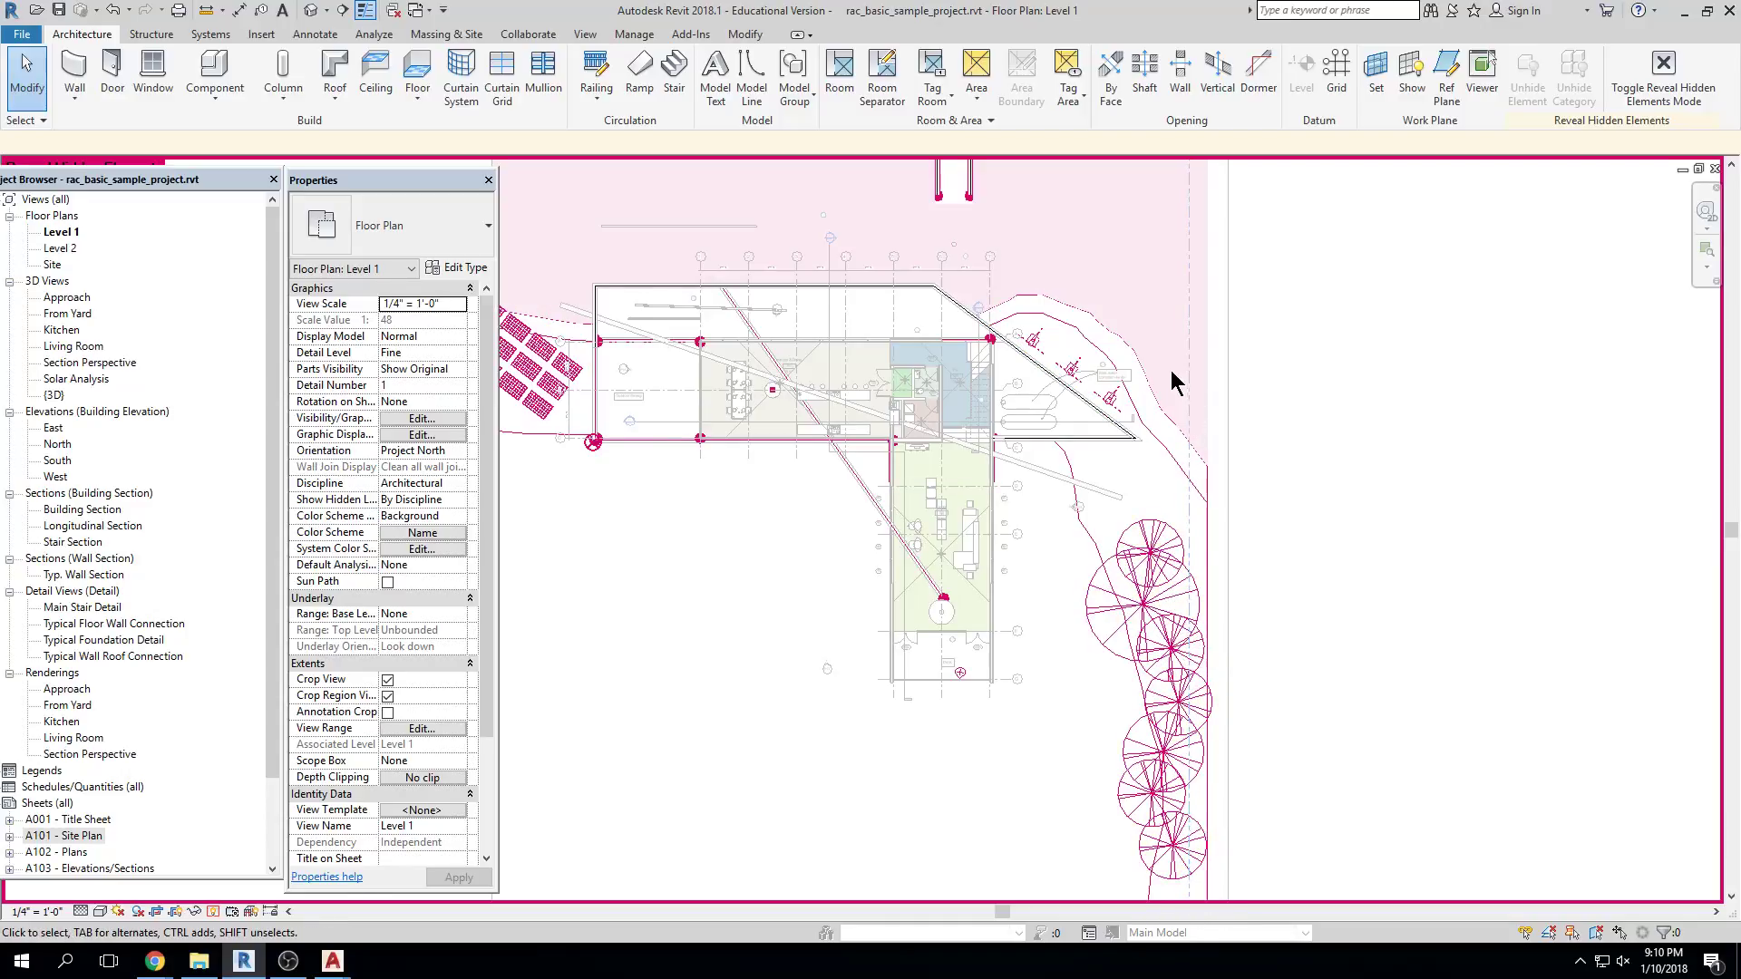
{"action": "scroll", "coordinate": [1174, 377], "scroll_direction": "up", "scroll_amount": 5}
{"action": "left_click", "coordinate": [1336, 443]}
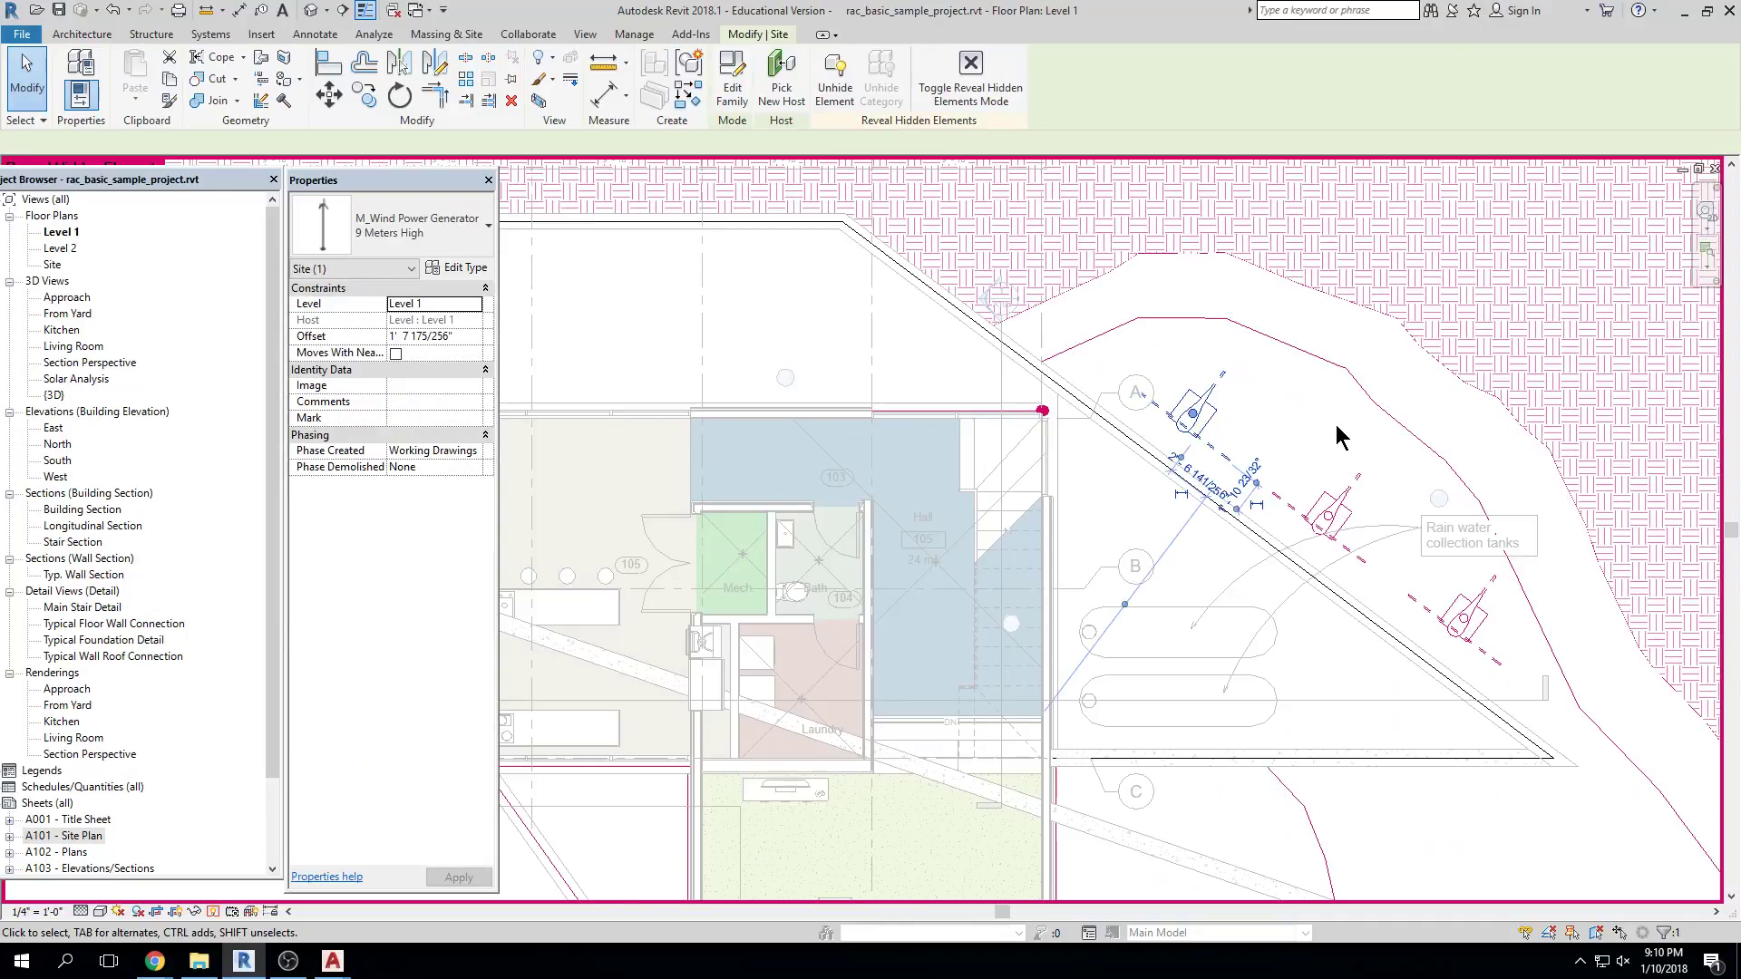
{"action": "scroll", "coordinate": [1310, 435], "scroll_direction": "down", "scroll_amount": 3}
{"action": "middle_click_drag", "start_coordinate": [478, 447], "coordinate": [796, 447]}
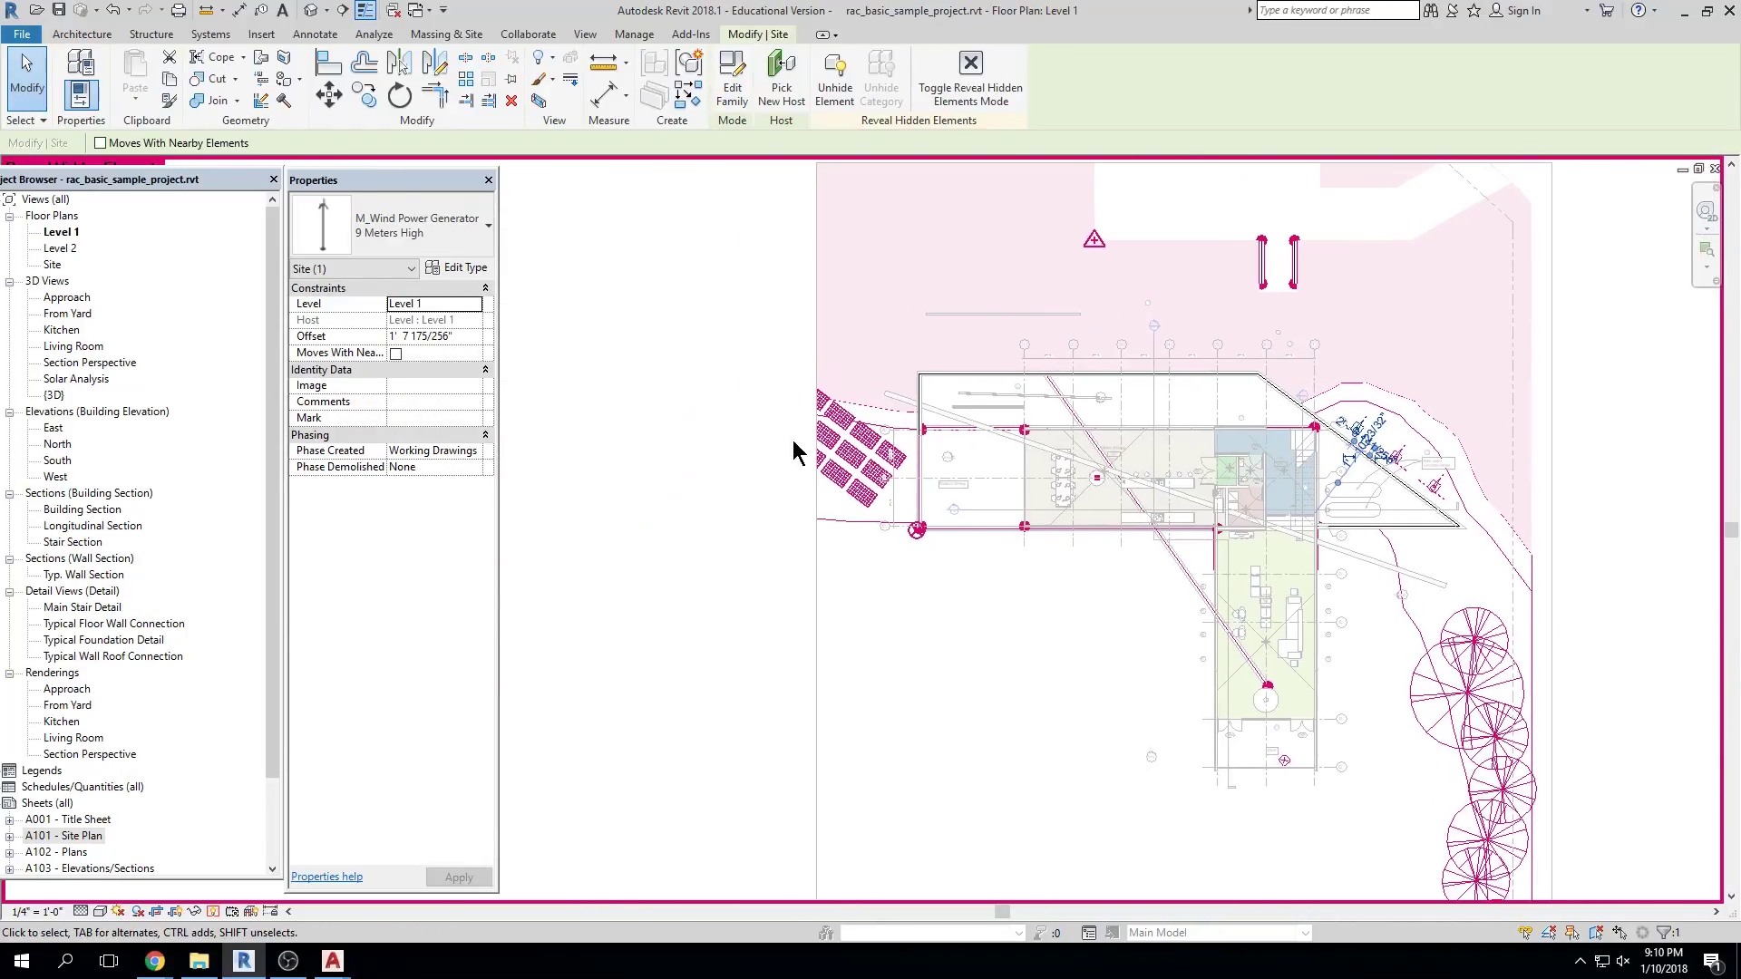
{"action": "key", "text": "Escape"}
Select and deselect the solar panel Array Group 2, then toggle hidden-element display off with RH
{"action": "scroll", "coordinate": [878, 459], "scroll_direction": "up", "scroll_amount": 2}
{"action": "left_click", "coordinate": [887, 446]}
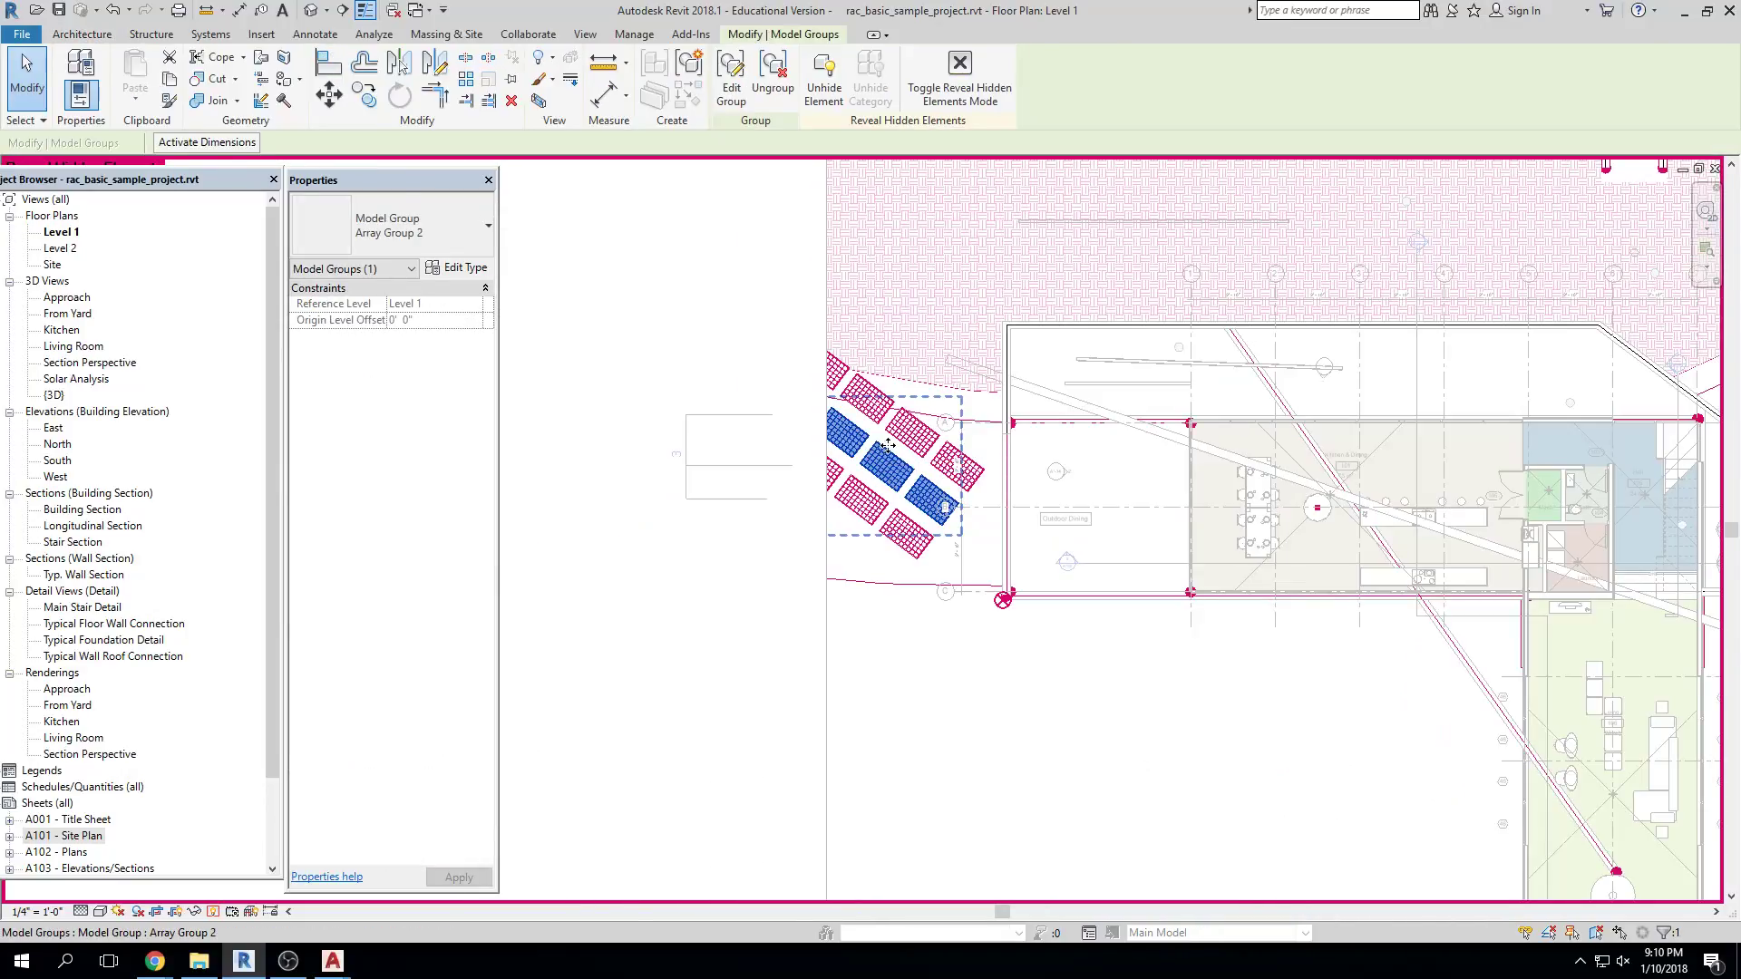
{"action": "scroll", "coordinate": [983, 454], "scroll_direction": "down", "scroll_amount": 3}
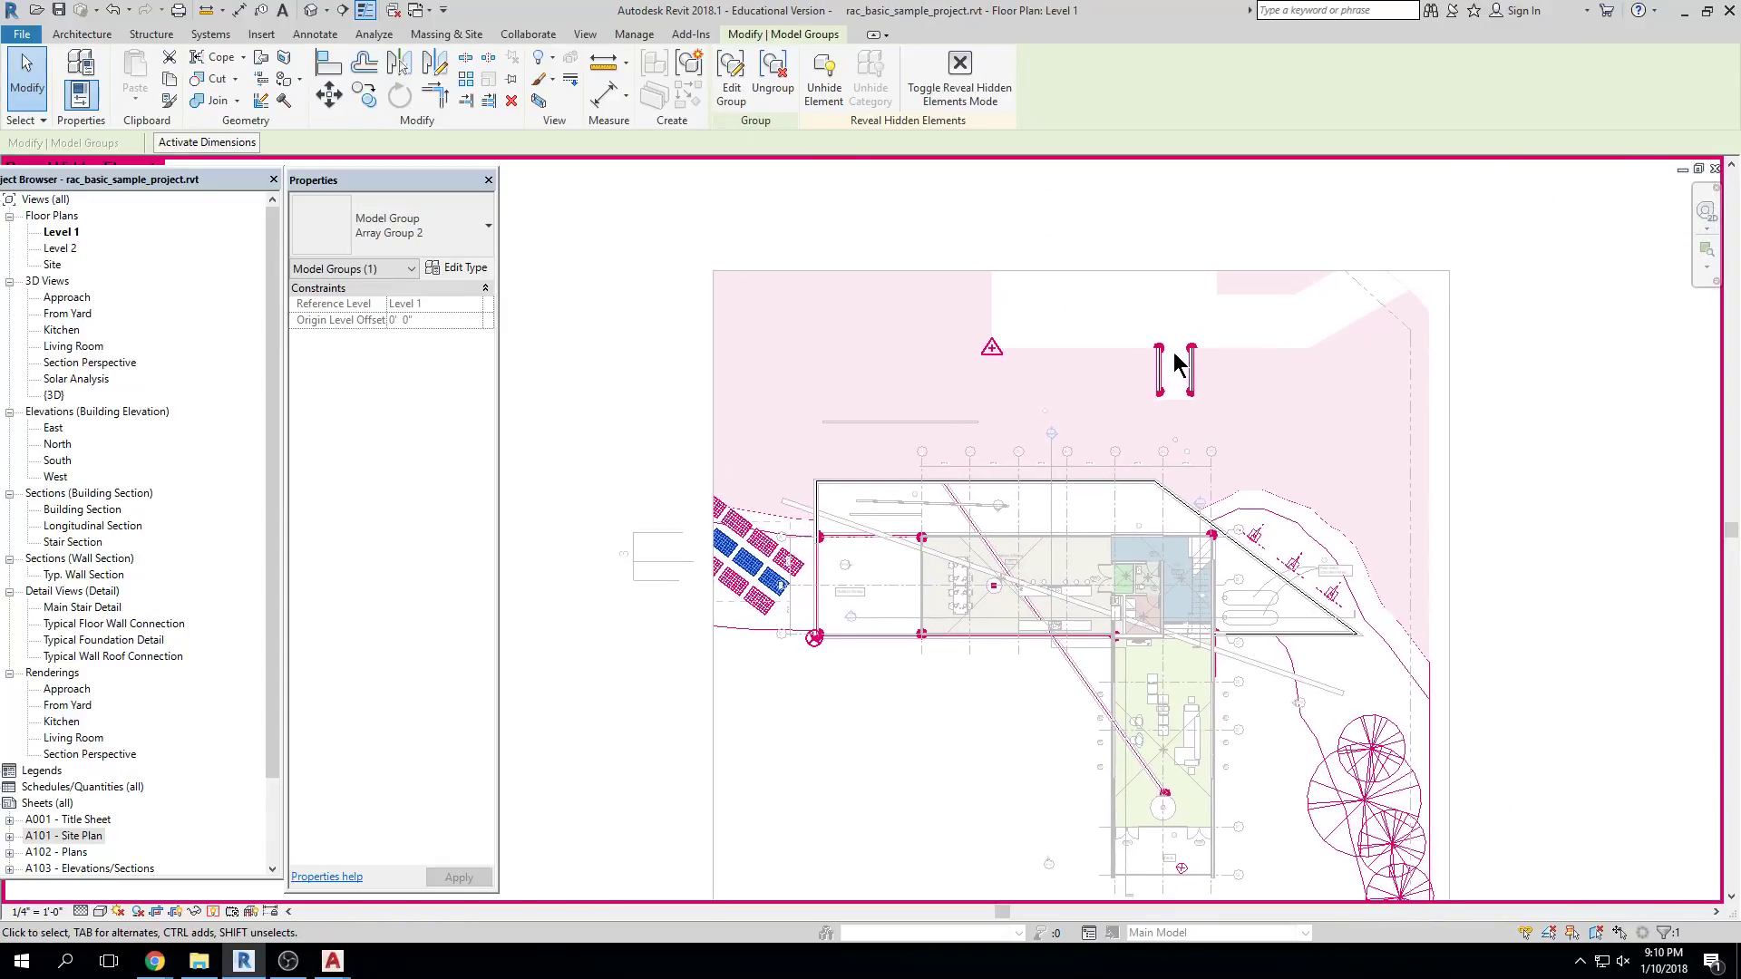
{"action": "scroll", "coordinate": [1176, 362], "scroll_direction": "up", "scroll_amount": 2}
{"action": "key", "text": "Escape"}
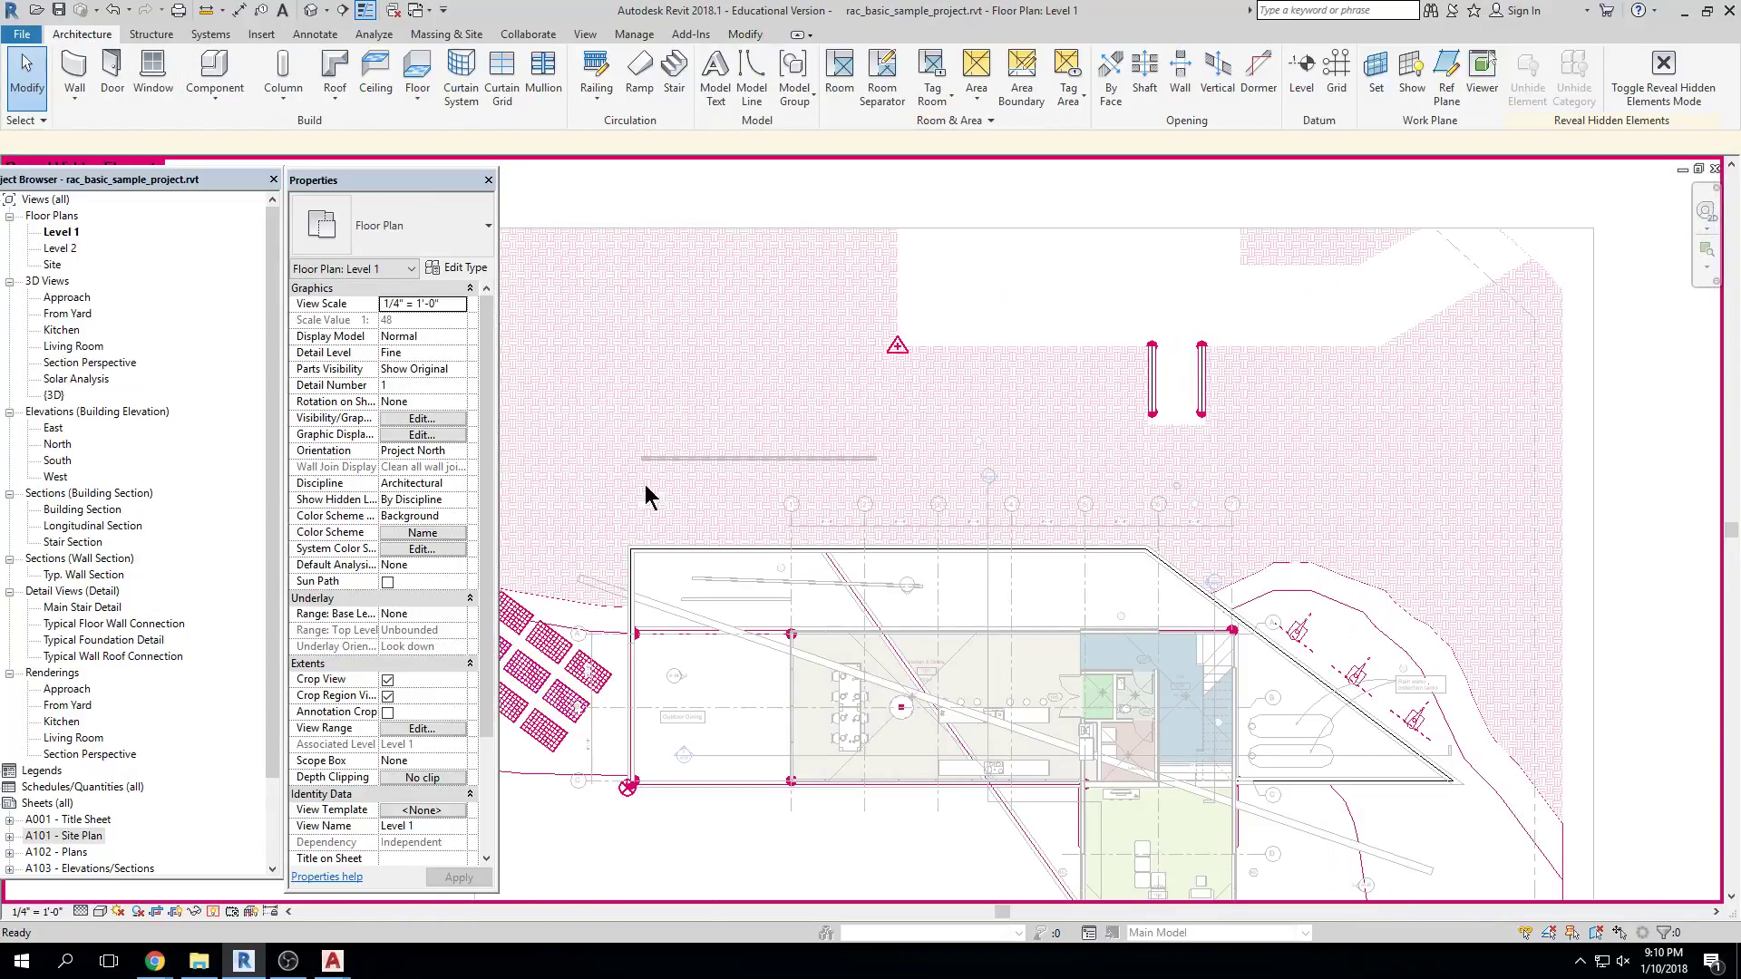
{"action": "scroll", "coordinate": [630, 497], "scroll_direction": "down", "scroll_amount": 3}
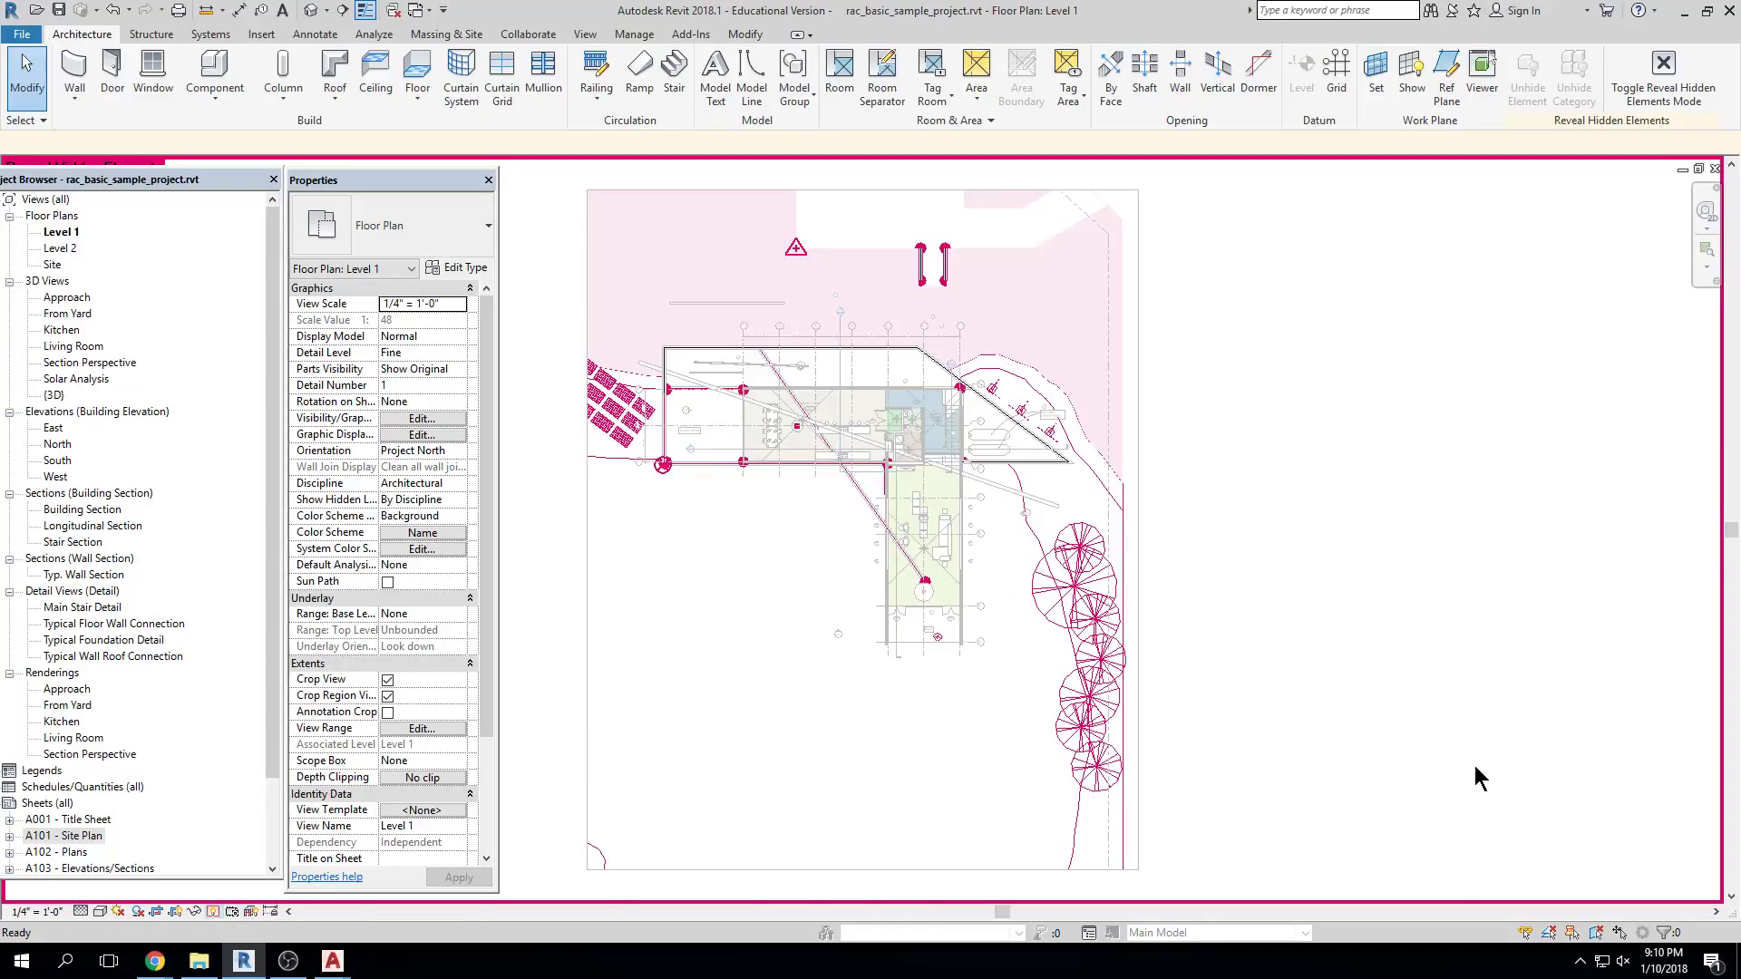
{"action": "key", "text": "r"}
{"action": "key", "text": "h"}
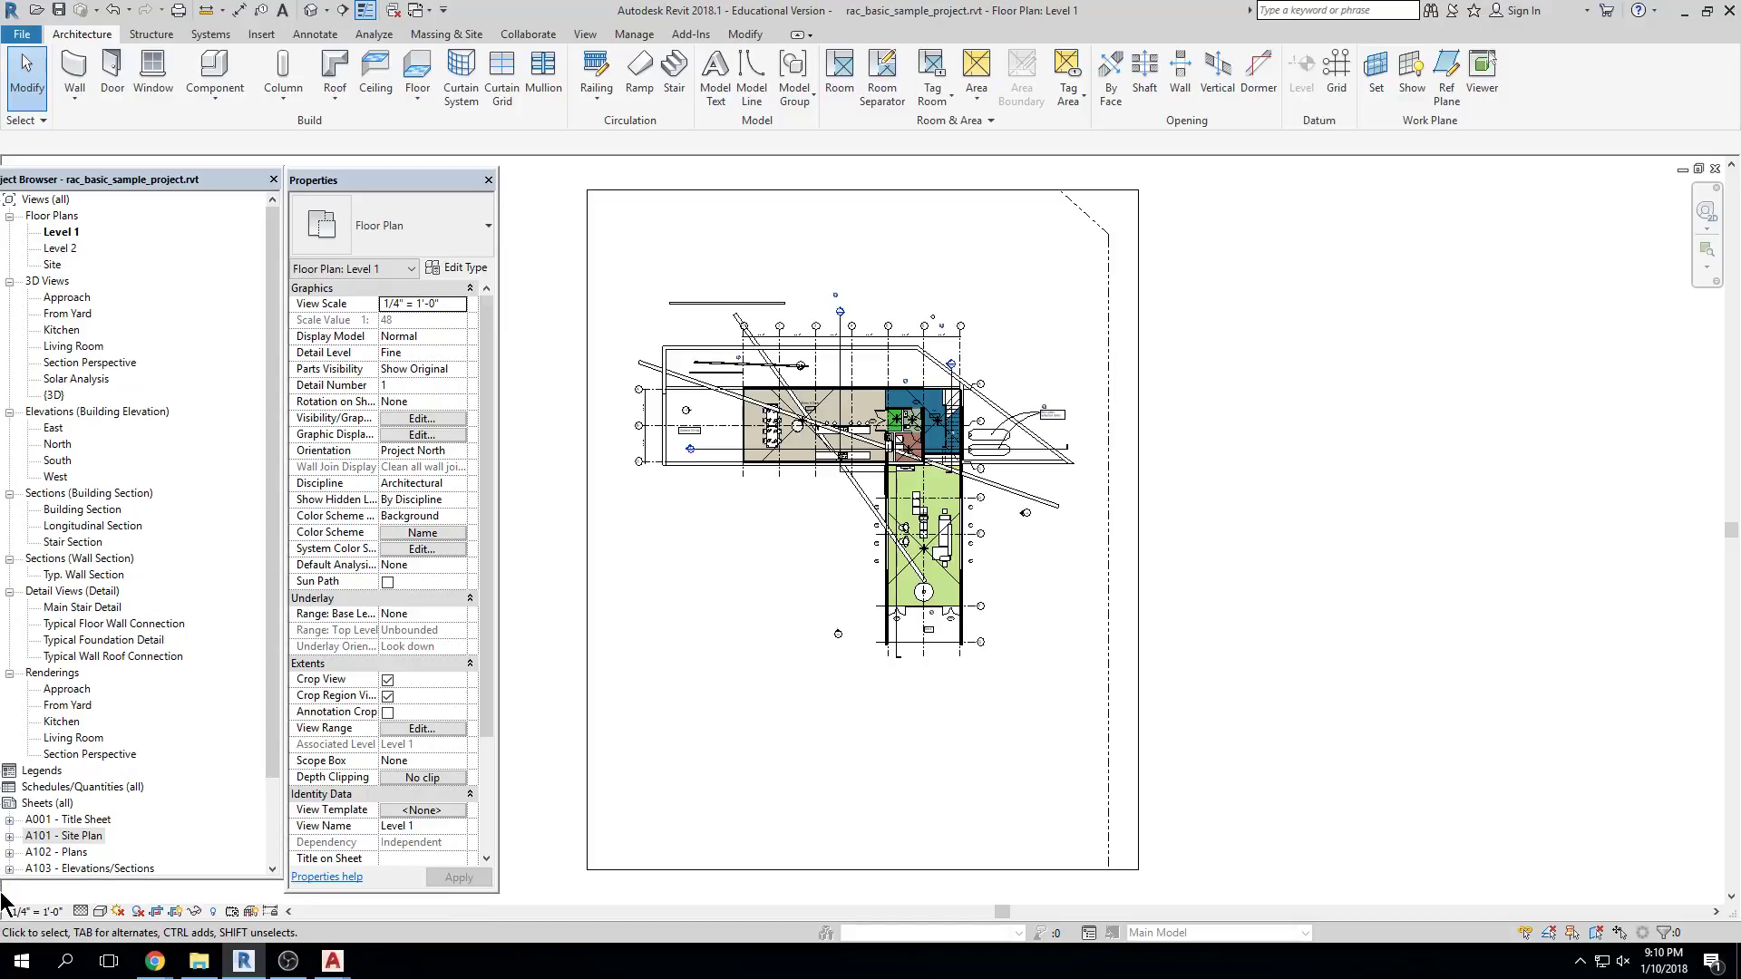
{"action": "mouse_move", "coordinate": [344, 963]}
{"action": "middle_click_drag", "start_coordinate": [1117, 594], "coordinate": [1296, 603]}
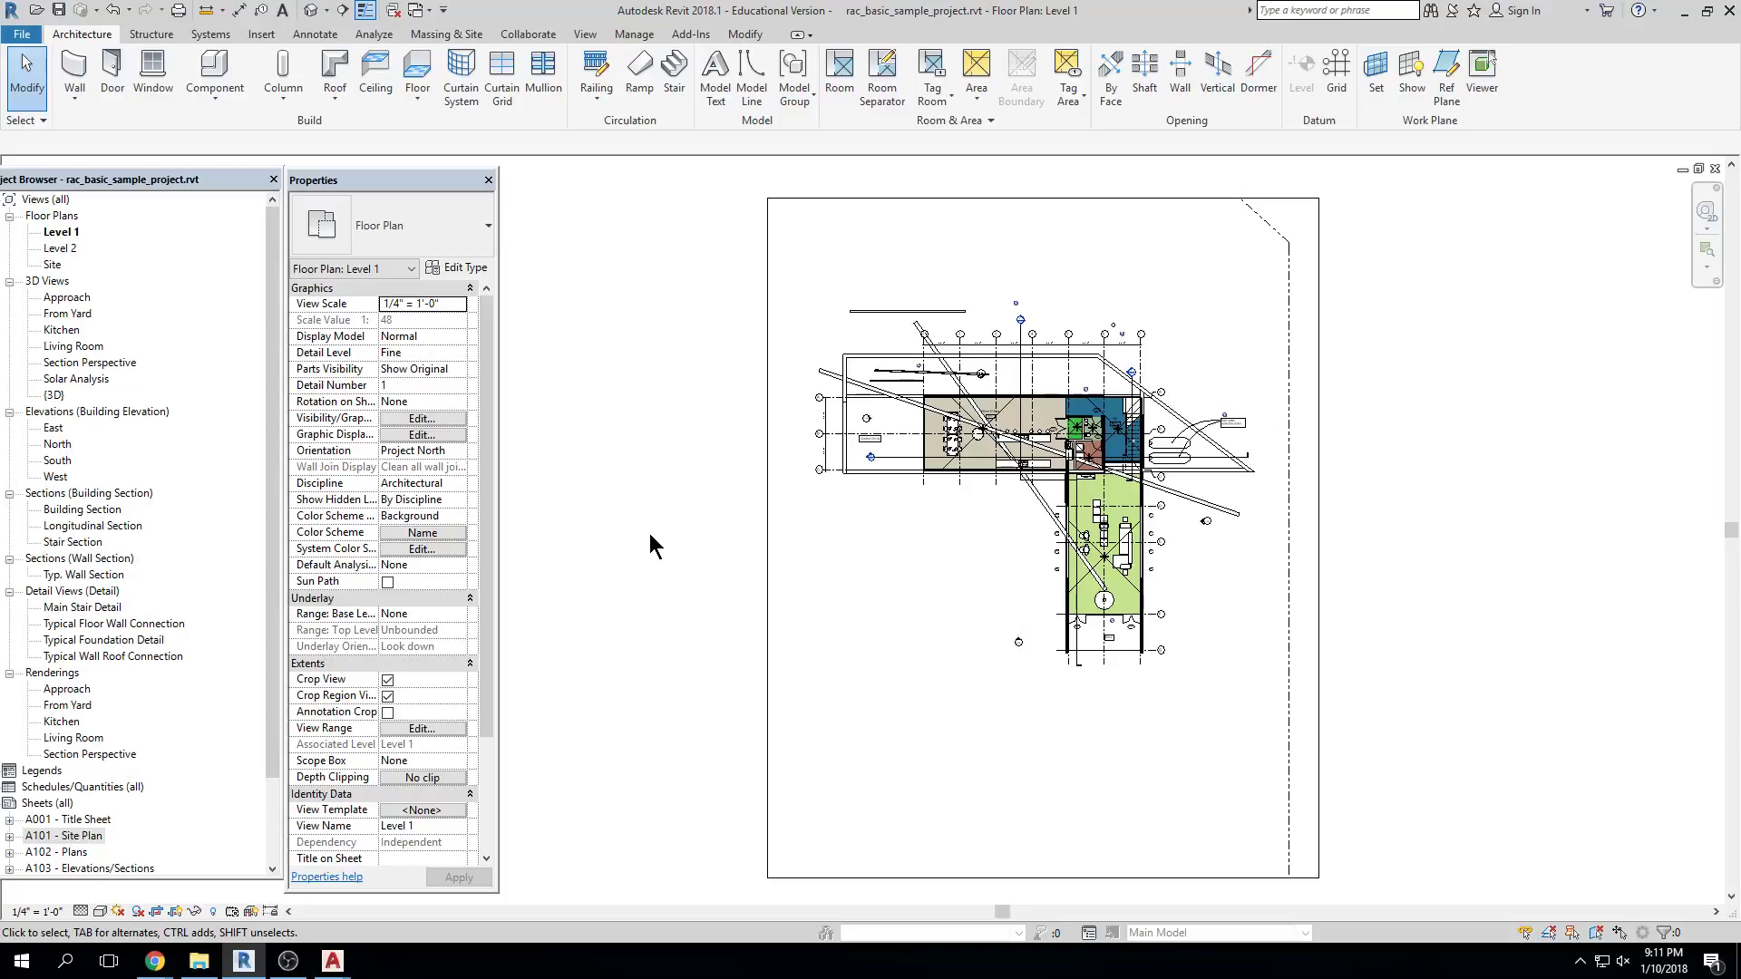
Zoom and pan until Outdoor Dining and Kitchen & Dining fill the view
{"action": "scroll", "coordinate": [649, 535], "scroll_direction": "up", "scroll_amount": 6}
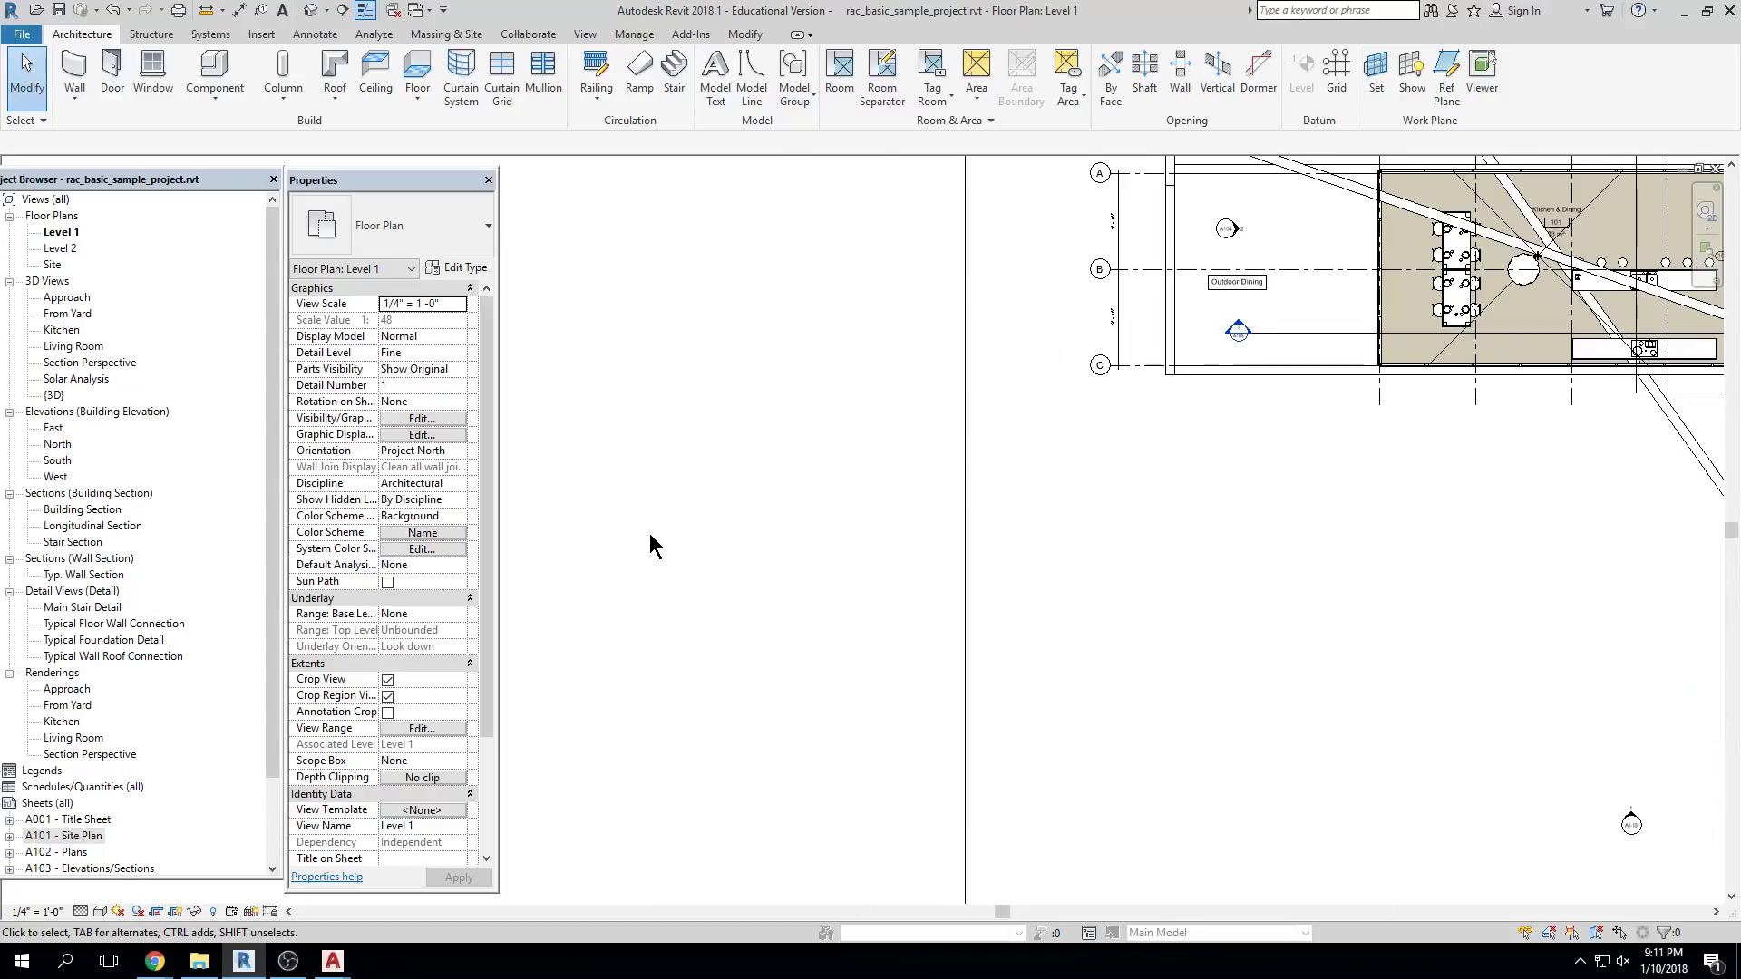
{"action": "scroll", "coordinate": [650, 544], "scroll_direction": "up", "scroll_amount": 2}
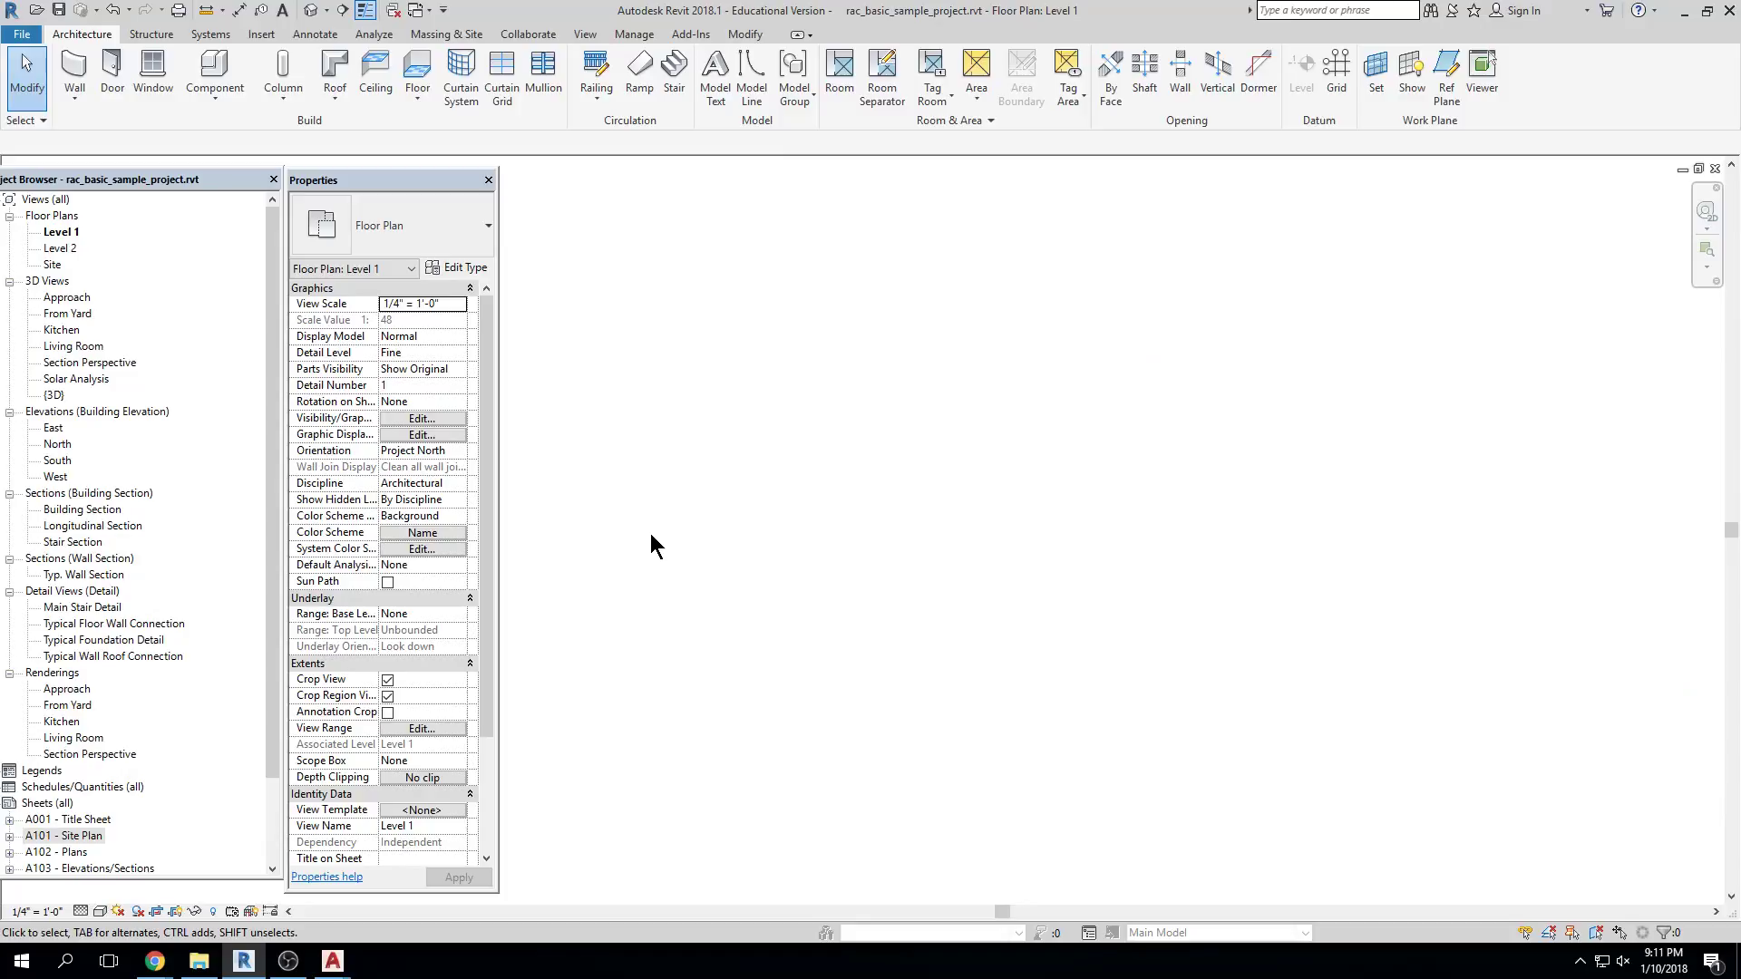
{"action": "scroll", "coordinate": [651, 542], "scroll_direction": "down", "scroll_amount": 8}
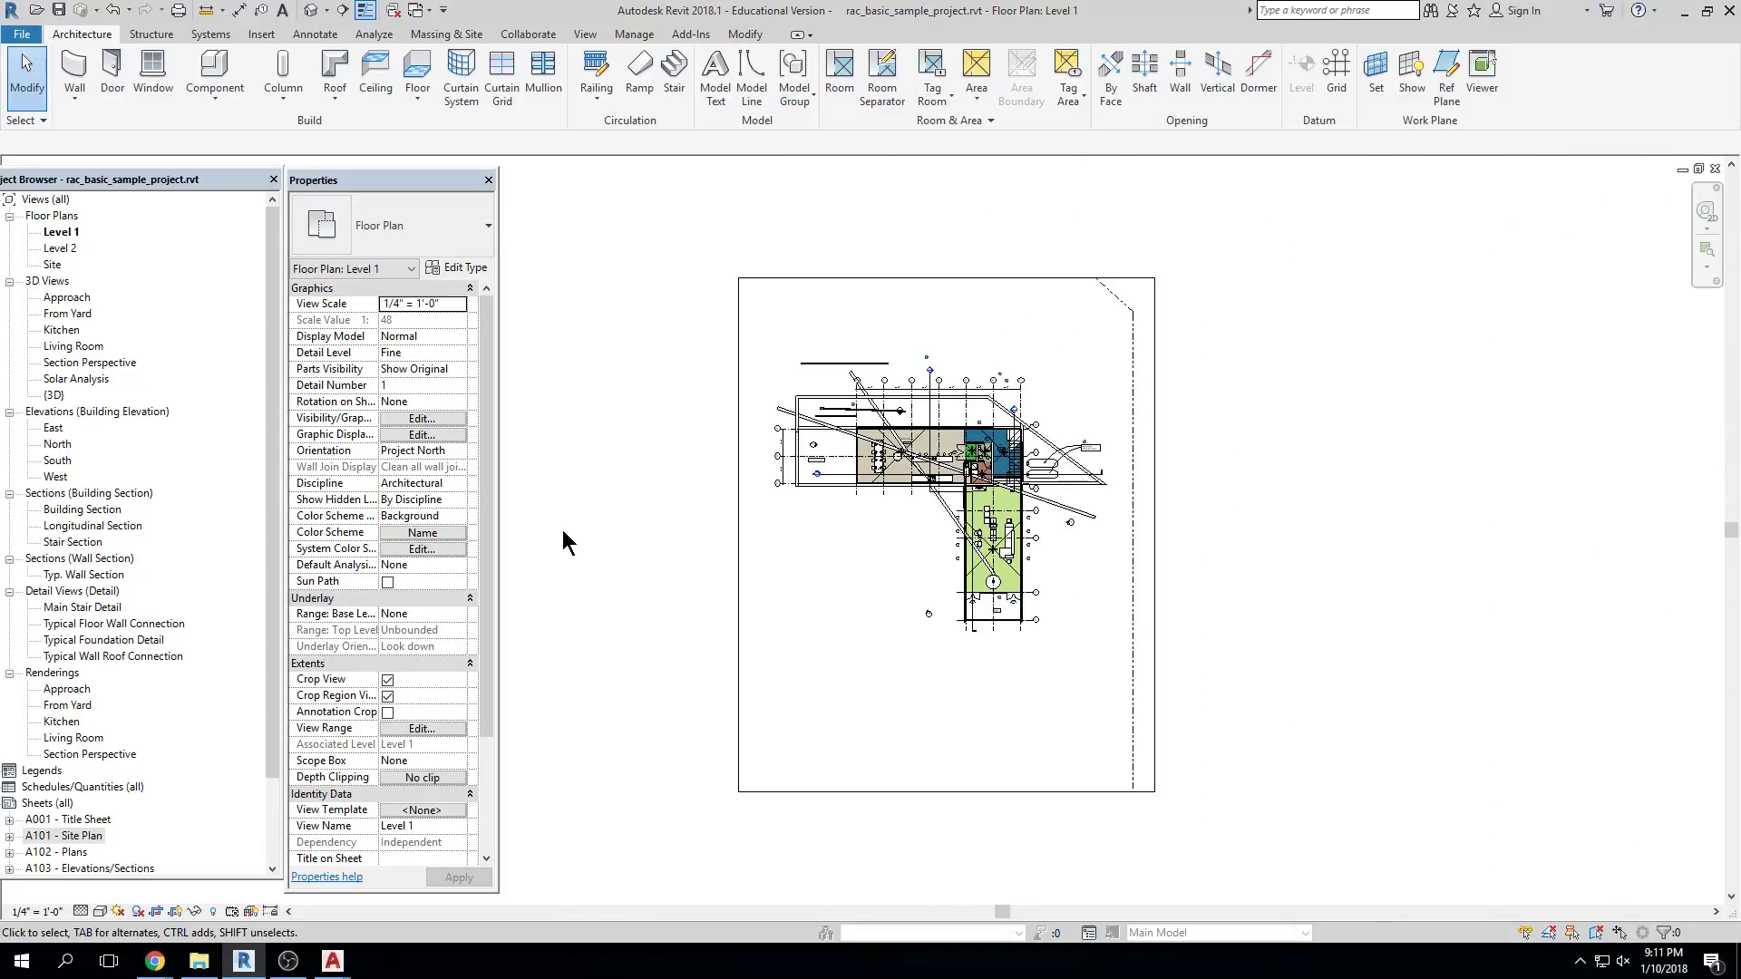
{"action": "scroll", "coordinate": [905, 517], "scroll_direction": "up", "scroll_amount": 3}
{"action": "scroll", "coordinate": [901, 431], "scroll_direction": "up", "scroll_amount": 5}
{"action": "scroll", "coordinate": [898, 426], "scroll_direction": "down", "scroll_amount": 6}
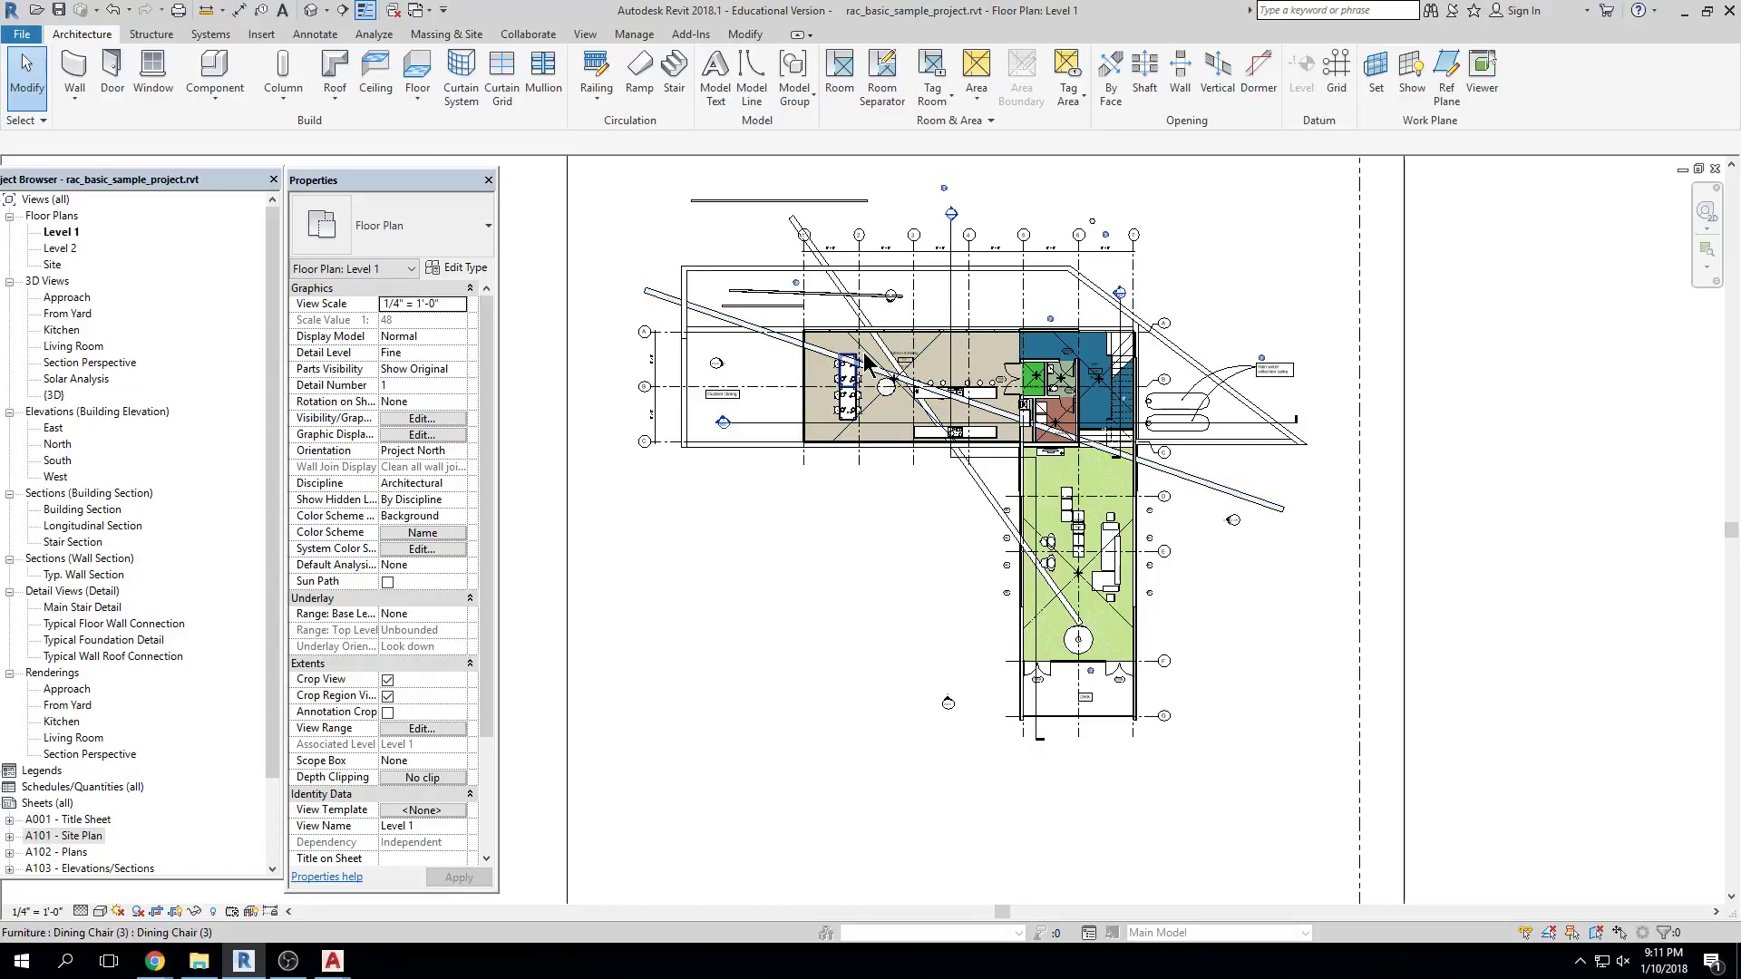
{"action": "middle_click_drag", "start_coordinate": [866, 362], "coordinate": [646, 517]}
{"action": "scroll", "coordinate": [1009, 537], "scroll_direction": "up", "scroll_amount": 3}
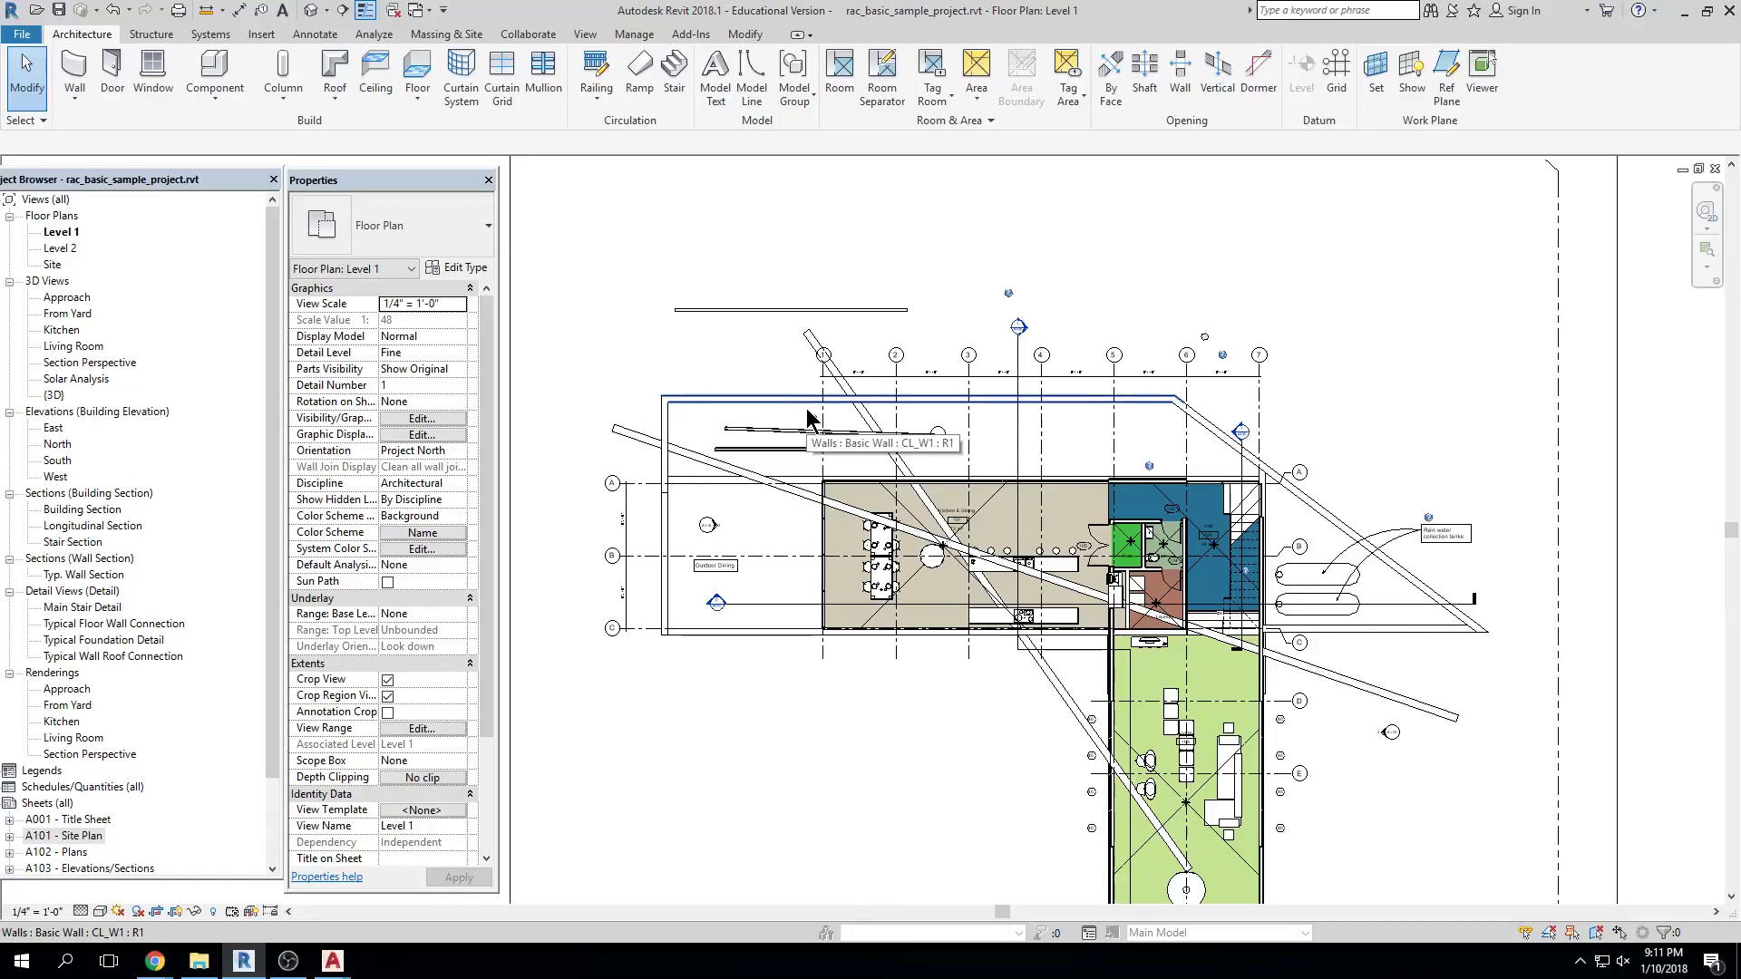
Draw a short angled Foundation - 300mm Concrete wall from above Outdoor Dining into Kitchen & Dining
{"action": "left_click", "coordinate": [75, 71]}
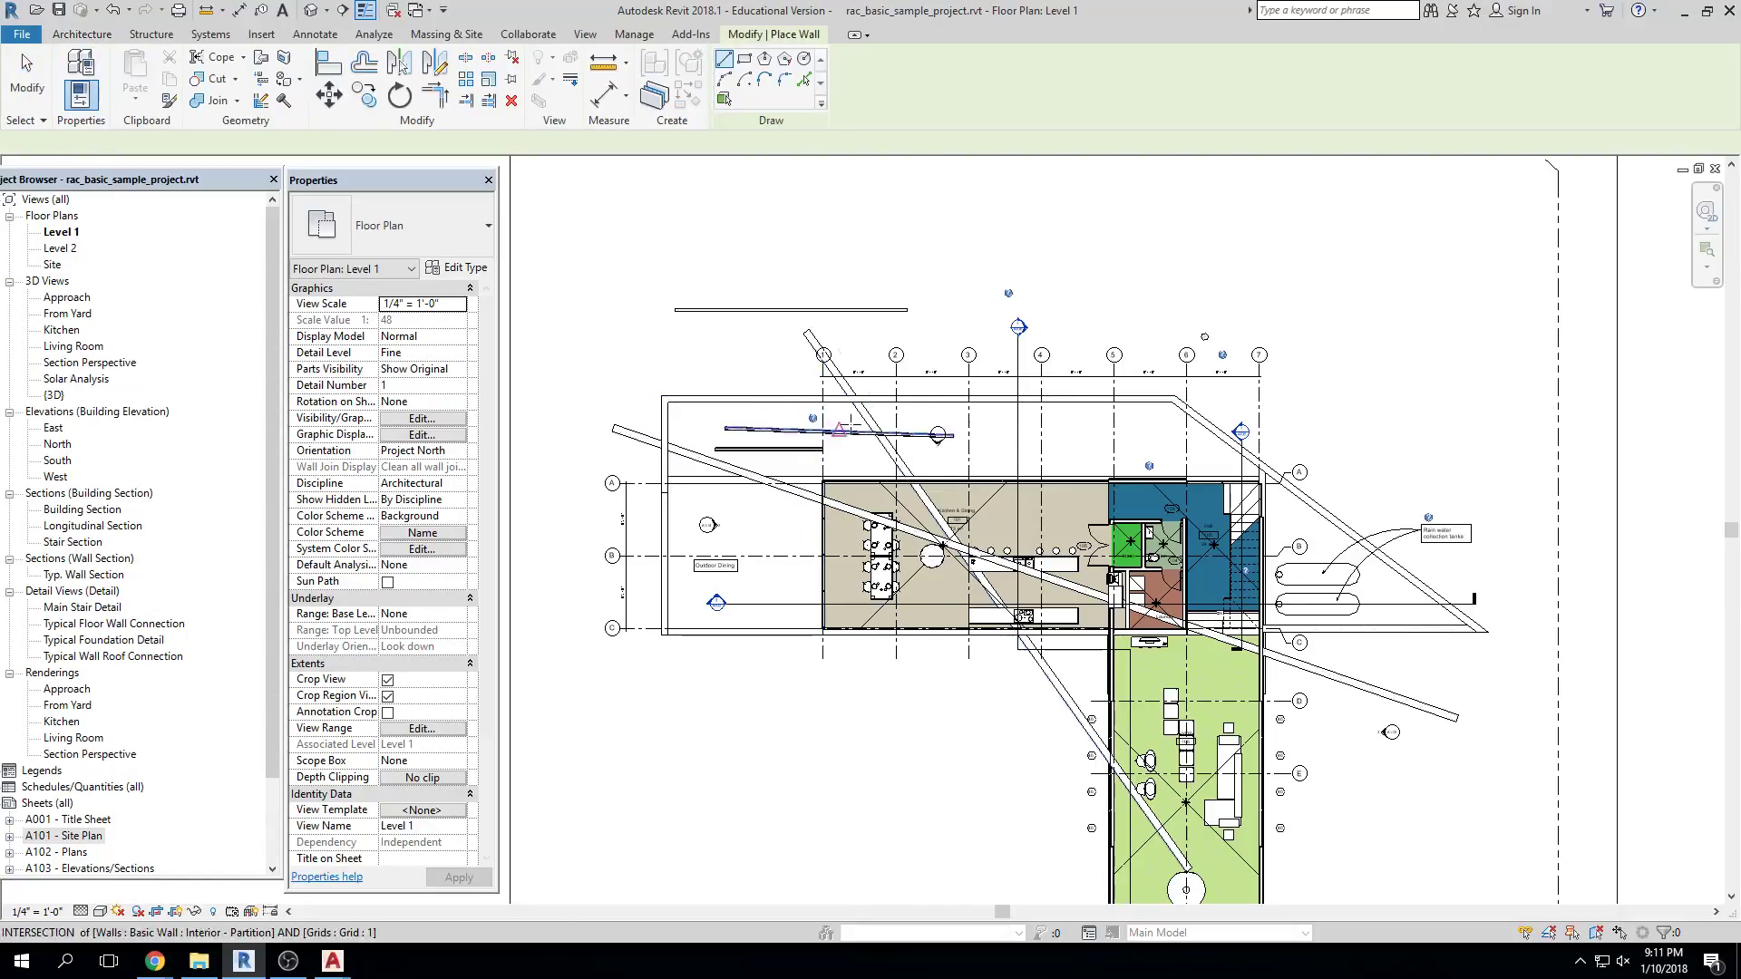
{"action": "scroll", "coordinate": [729, 455], "scroll_direction": "up", "scroll_amount": 4}
{"action": "left_click", "coordinate": [706, 372]}
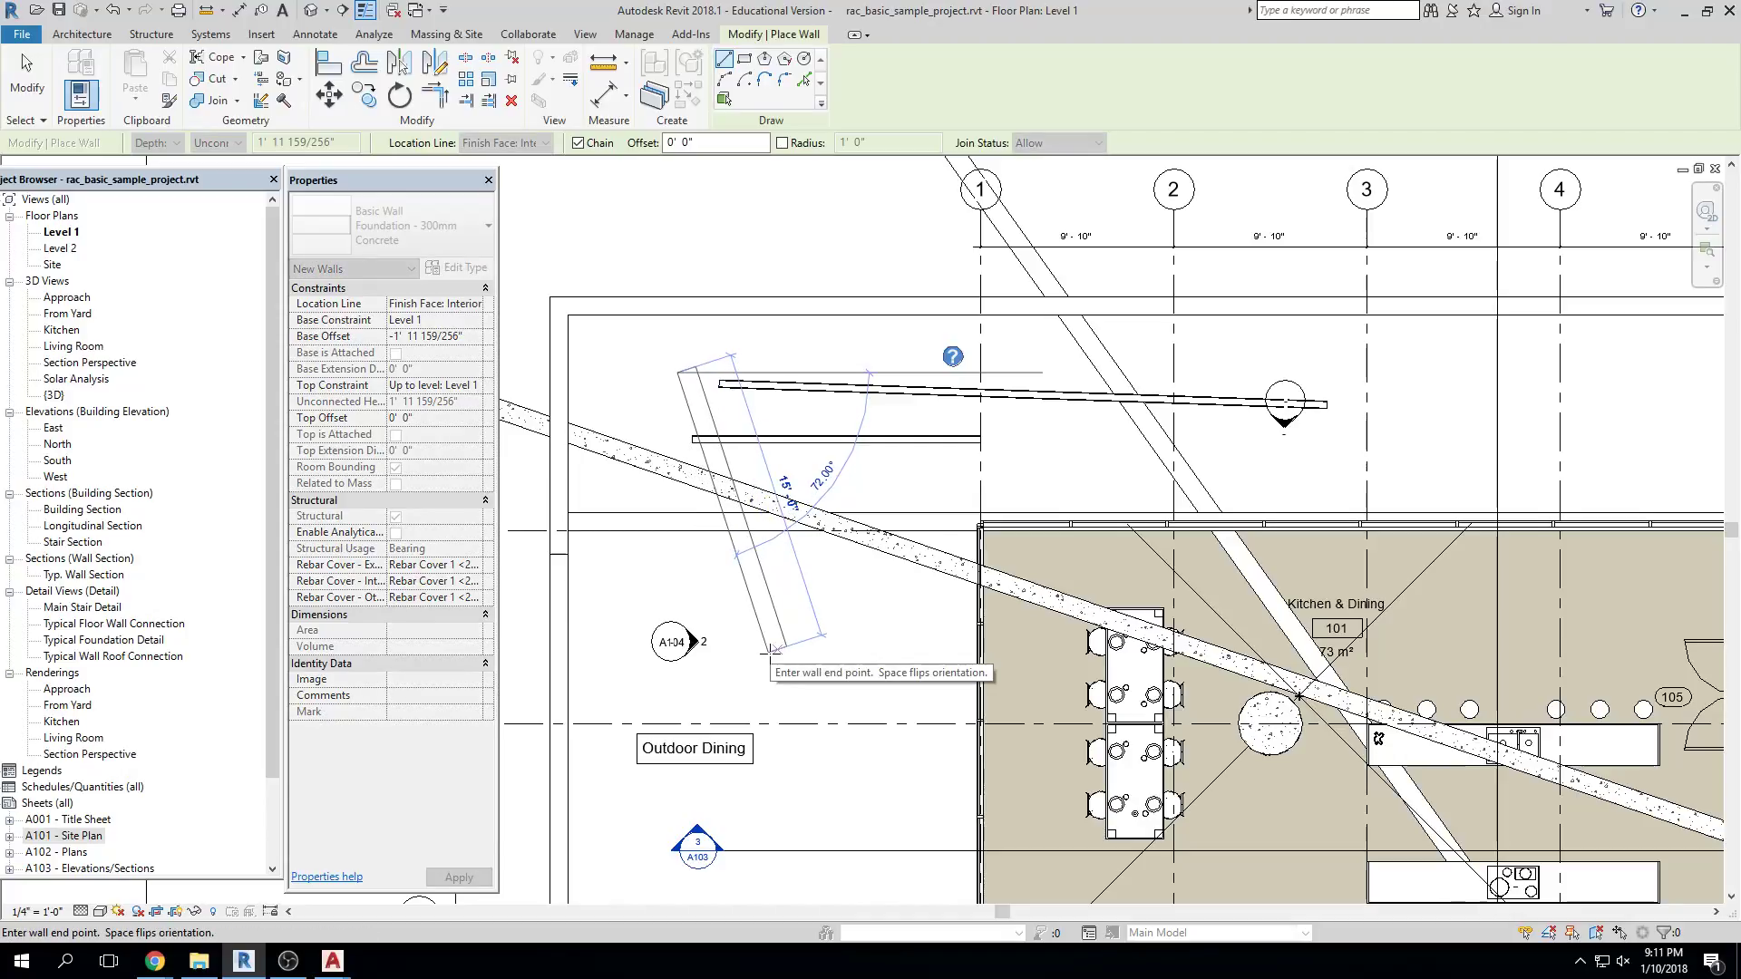
{"action": "scroll", "coordinate": [770, 650], "scroll_direction": "up", "scroll_amount": 3}
{"action": "left_click", "coordinate": [908, 398]}
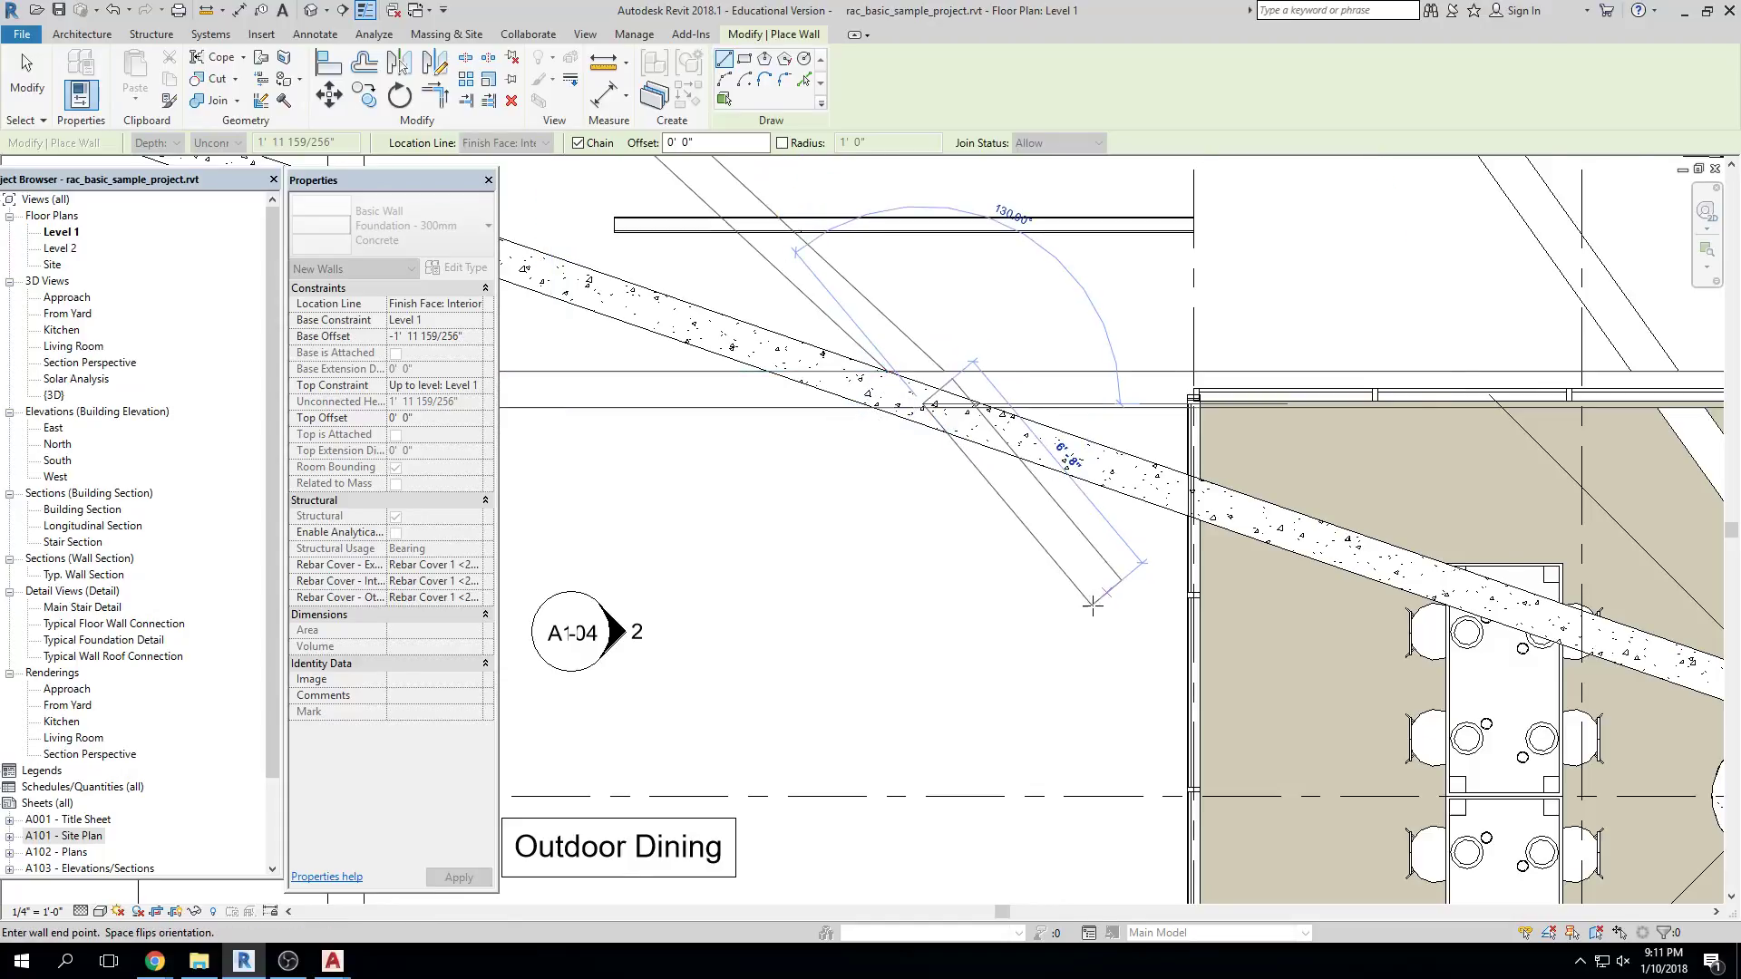
{"action": "scroll", "coordinate": [1094, 607], "scroll_direction": "up", "scroll_amount": 4}
{"action": "left_click", "coordinate": [1319, 588]}
{"action": "scroll", "coordinate": [1123, 620], "scroll_direction": "down", "scroll_amount": 5}
{"action": "middle_click_drag", "start_coordinate": [1122, 619], "coordinate": [921, 623]}
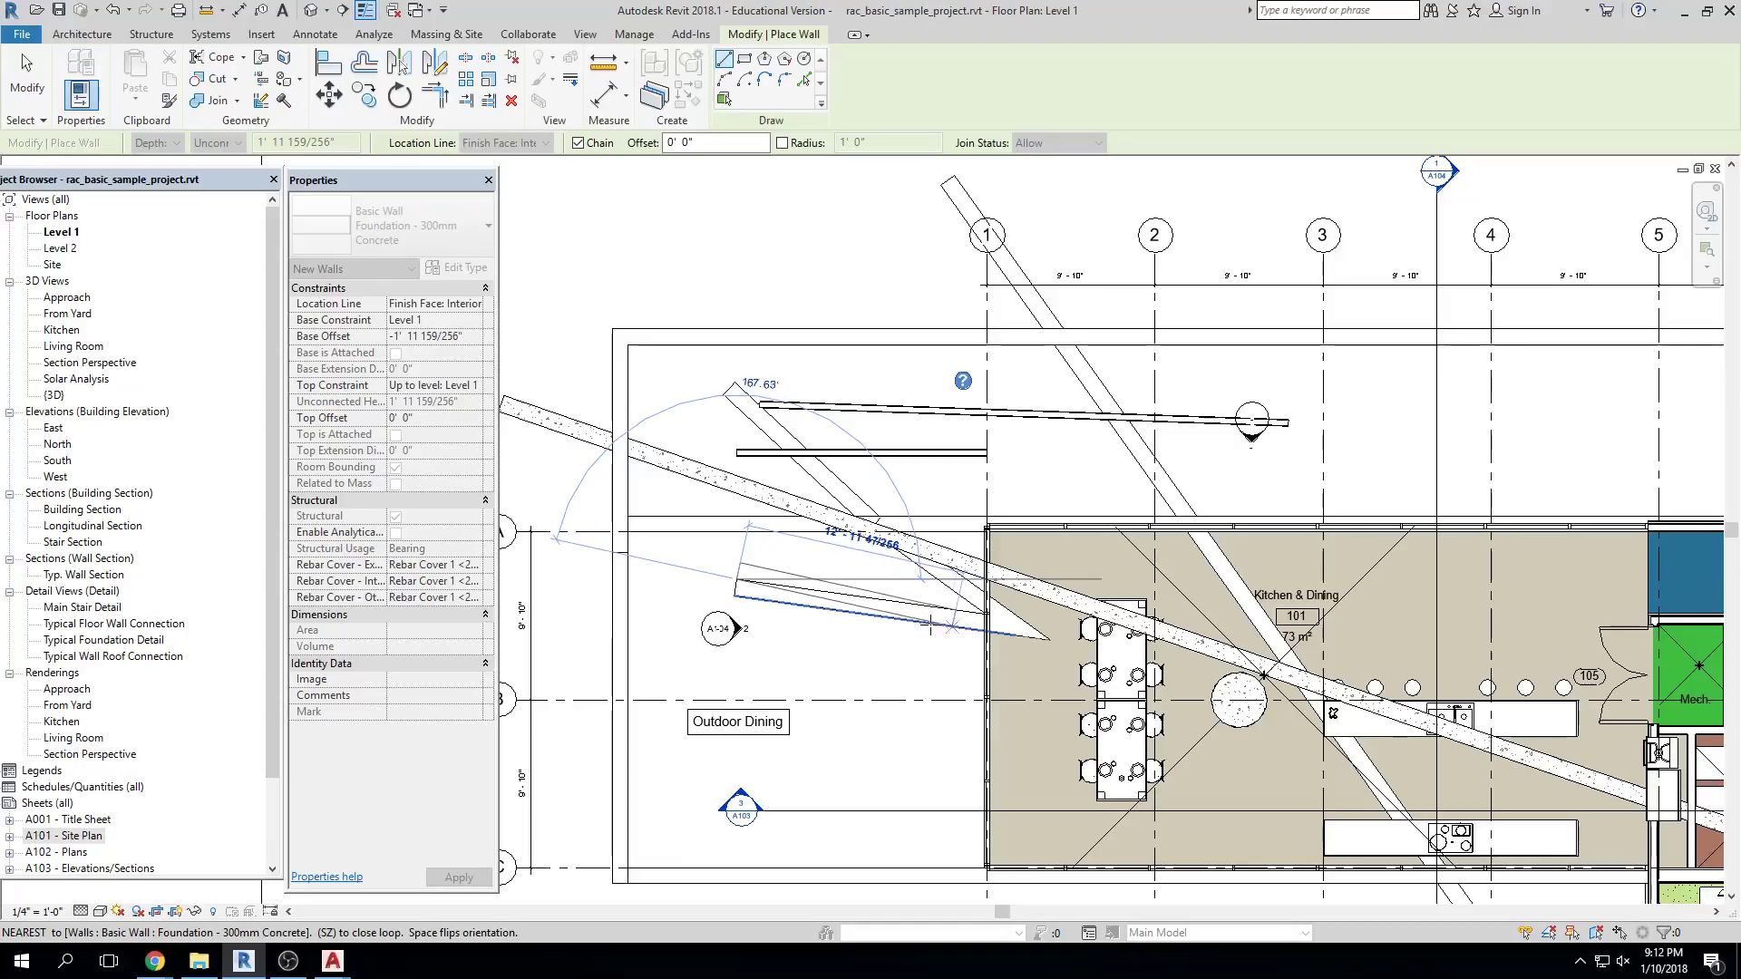
{"action": "key", "text": "Escape"}
{"action": "key", "text": "Escape"}
{"action": "scroll", "coordinate": [775, 596], "scroll_direction": "up", "scroll_amount": 5}
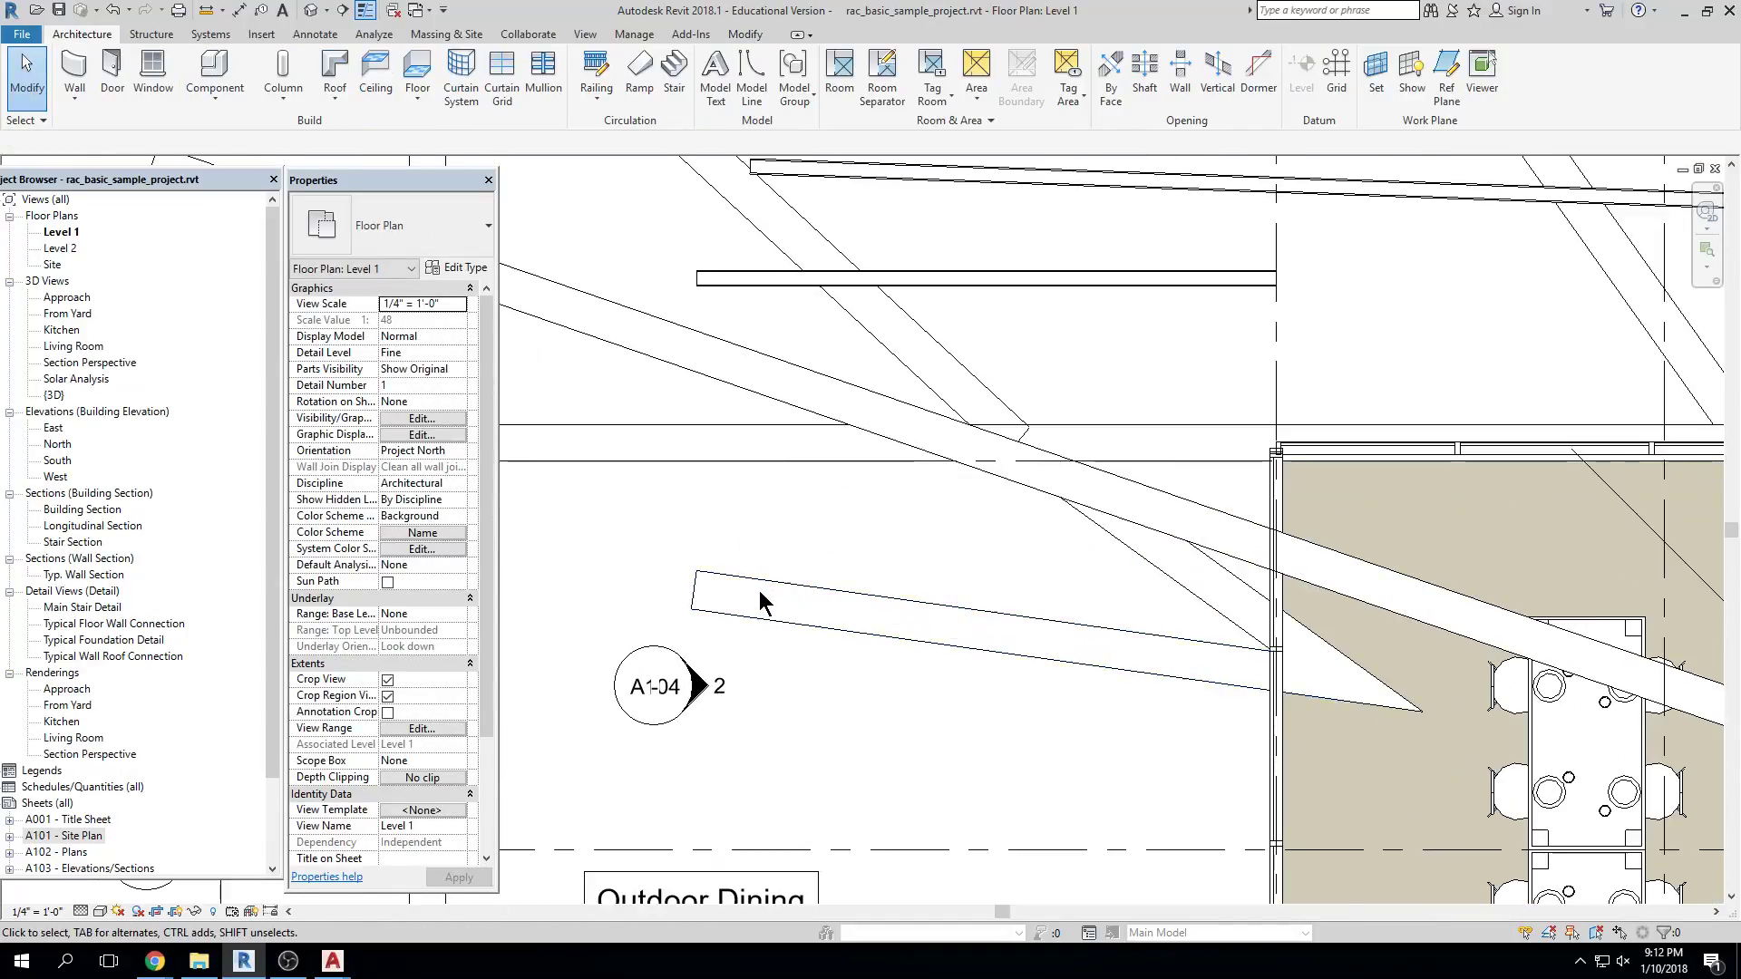
Zoom the Level 1 plan in and out with the scroll wheel
{"action": "scroll", "coordinate": [760, 606], "scroll_direction": "down", "scroll_amount": 5}
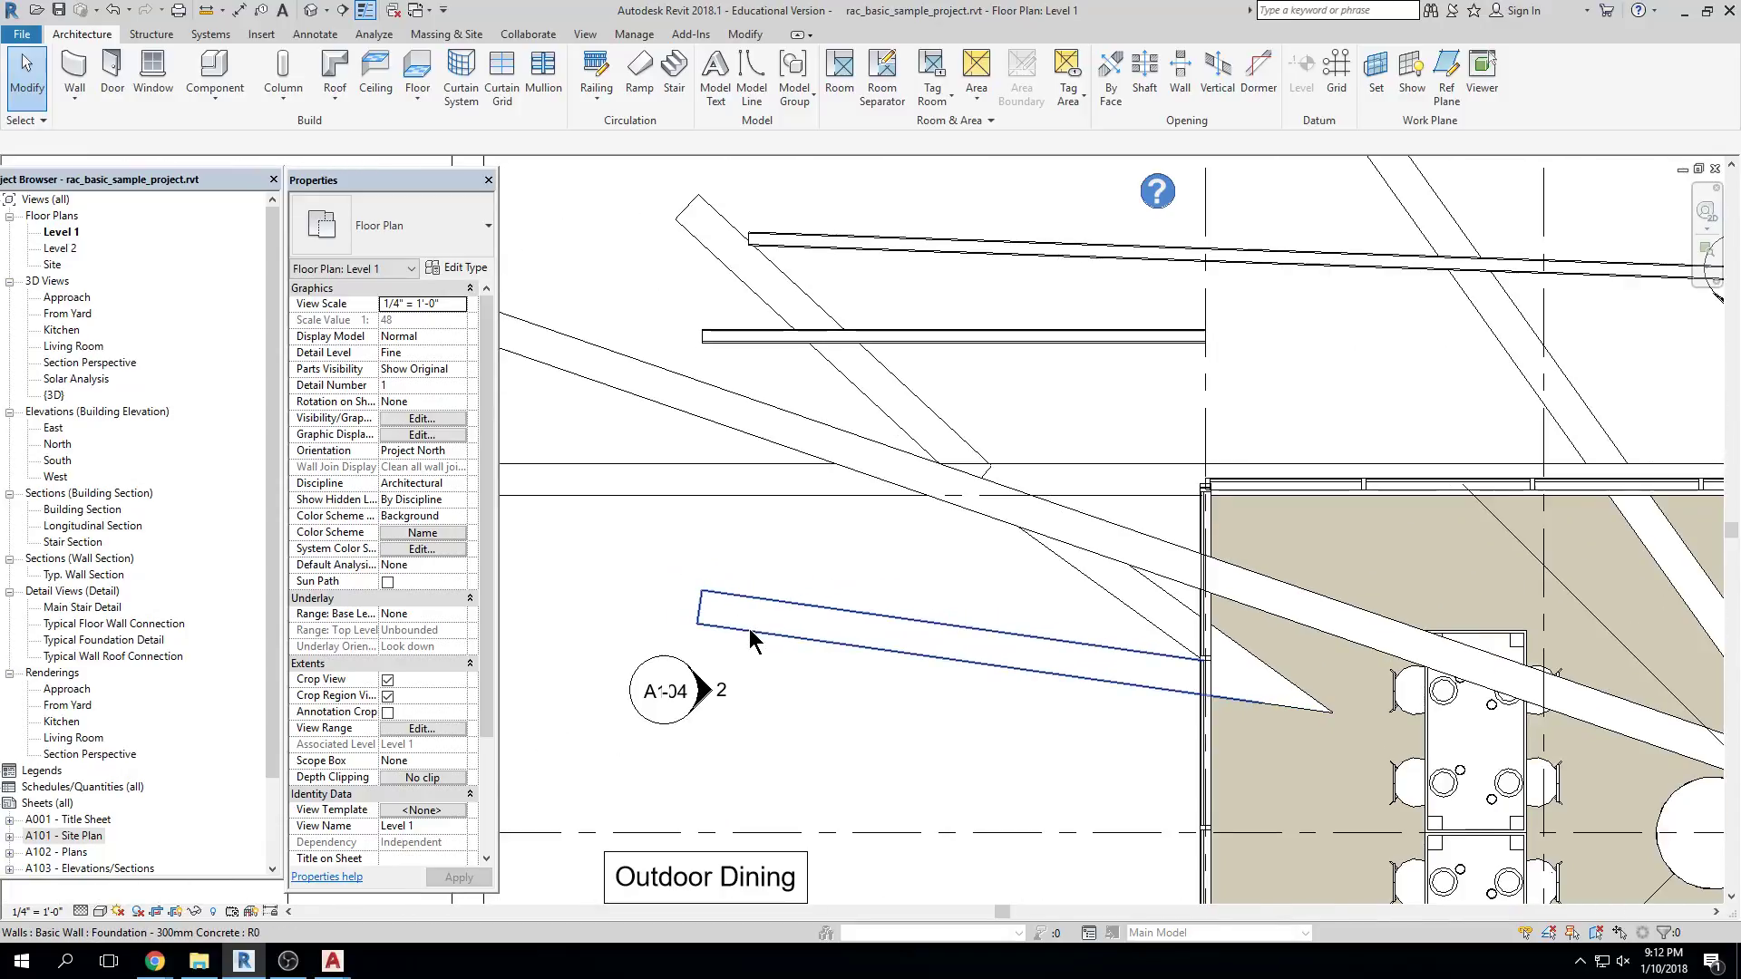
{"action": "scroll", "coordinate": [763, 635], "scroll_direction": "down", "scroll_amount": 4}
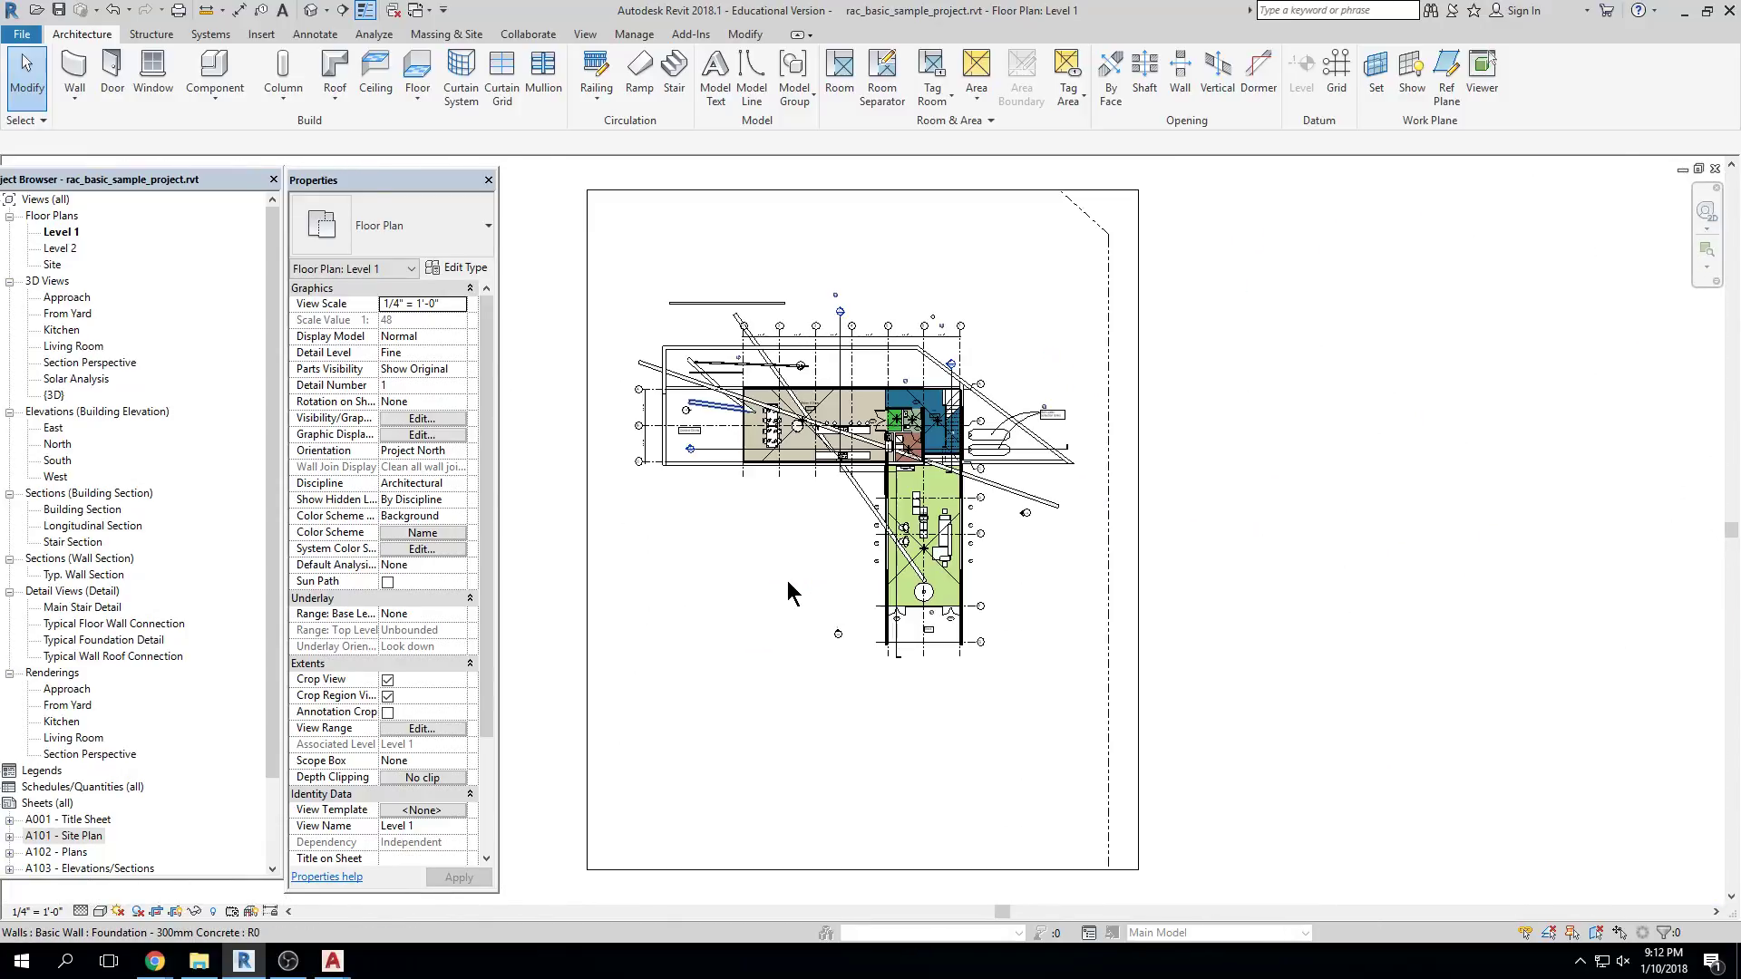
{"action": "scroll", "coordinate": [693, 433], "scroll_direction": "up", "scroll_amount": 6}
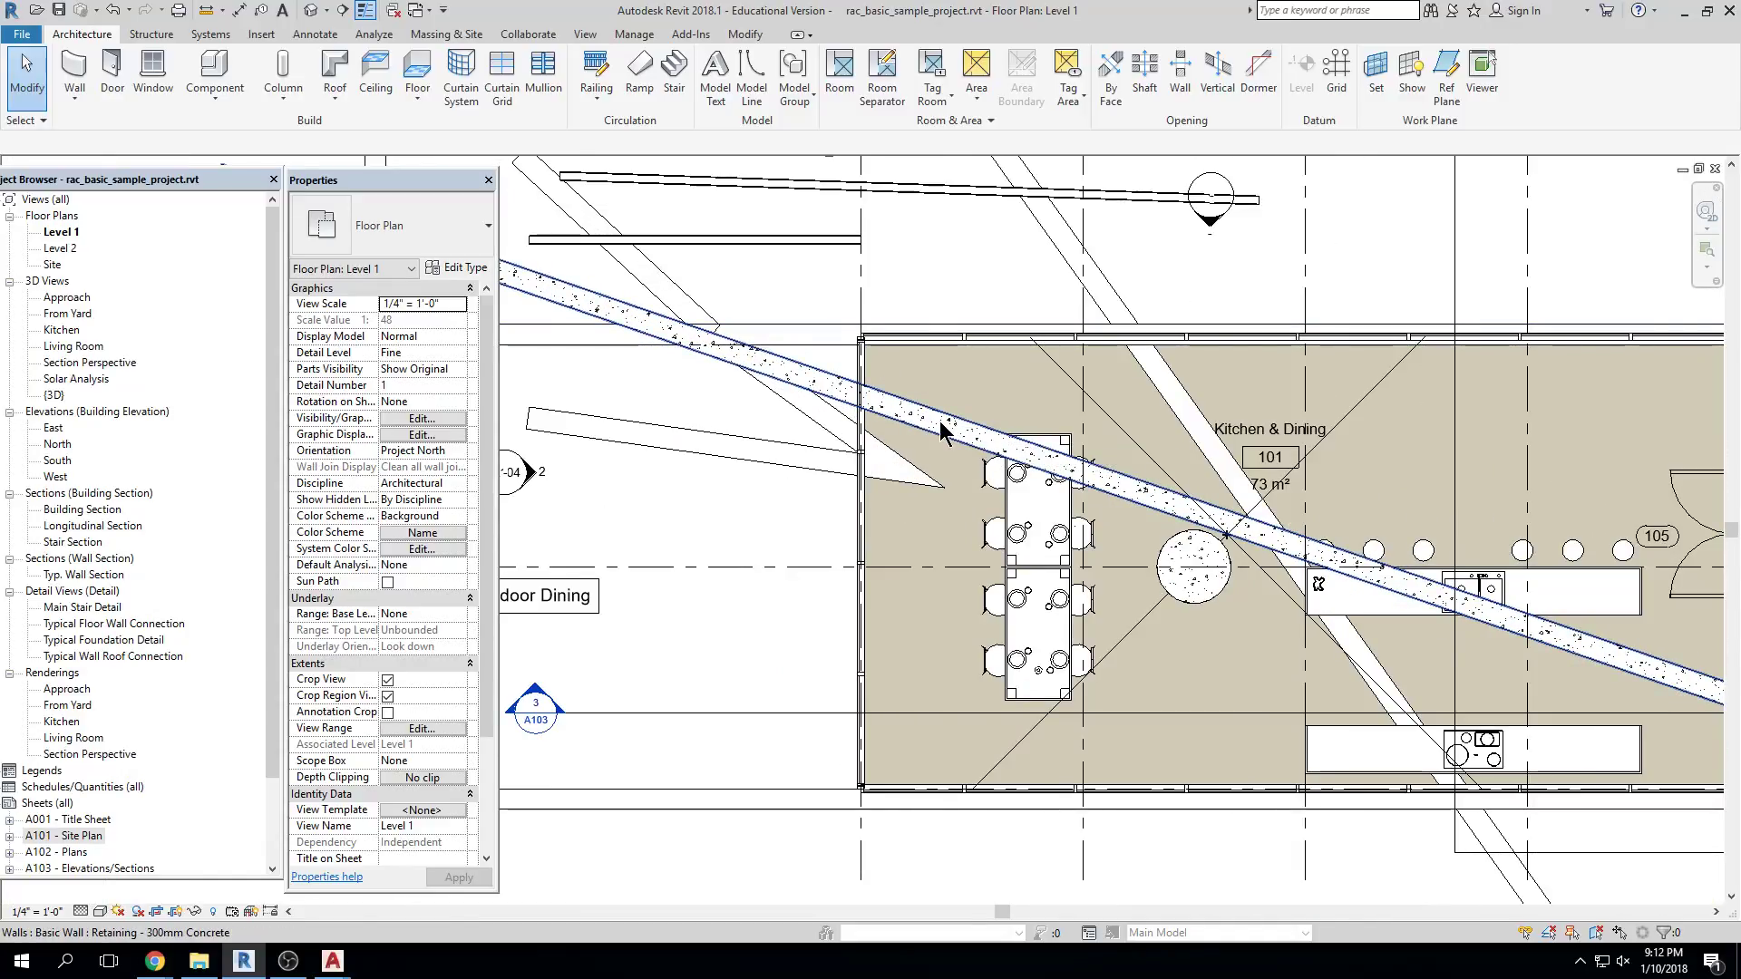
{"action": "scroll", "coordinate": [942, 434], "scroll_direction": "down", "scroll_amount": 6}
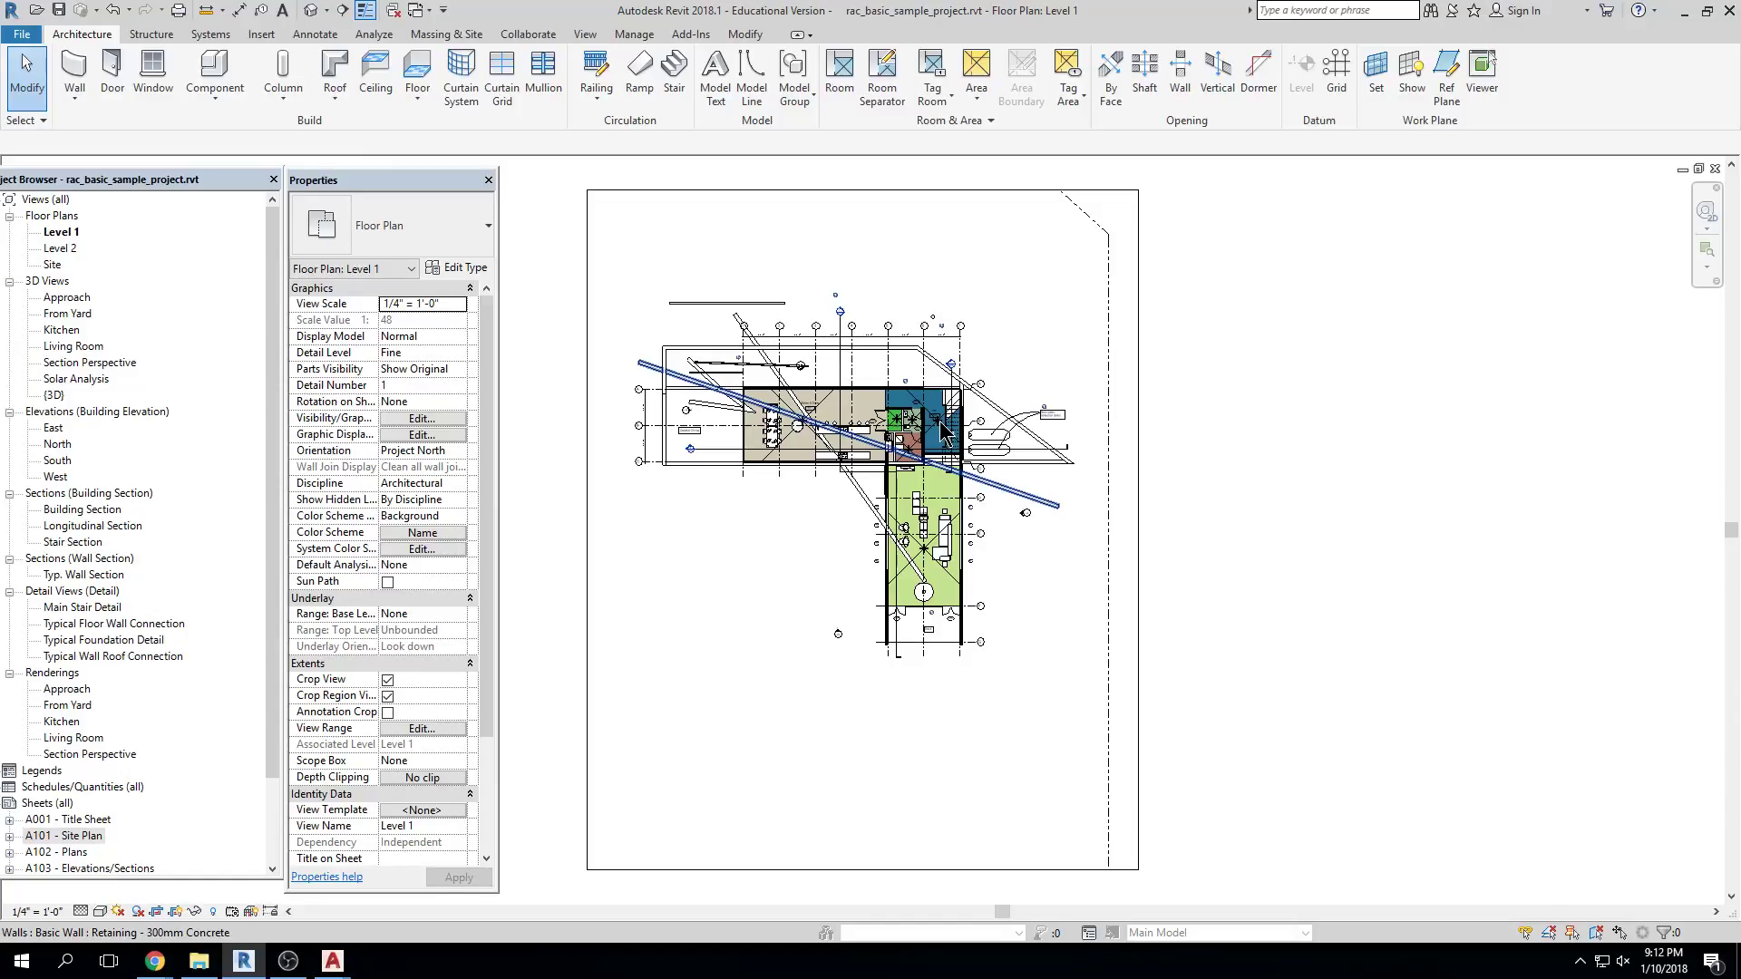
{"action": "scroll", "coordinate": [943, 434], "scroll_direction": "up", "scroll_amount": 10}
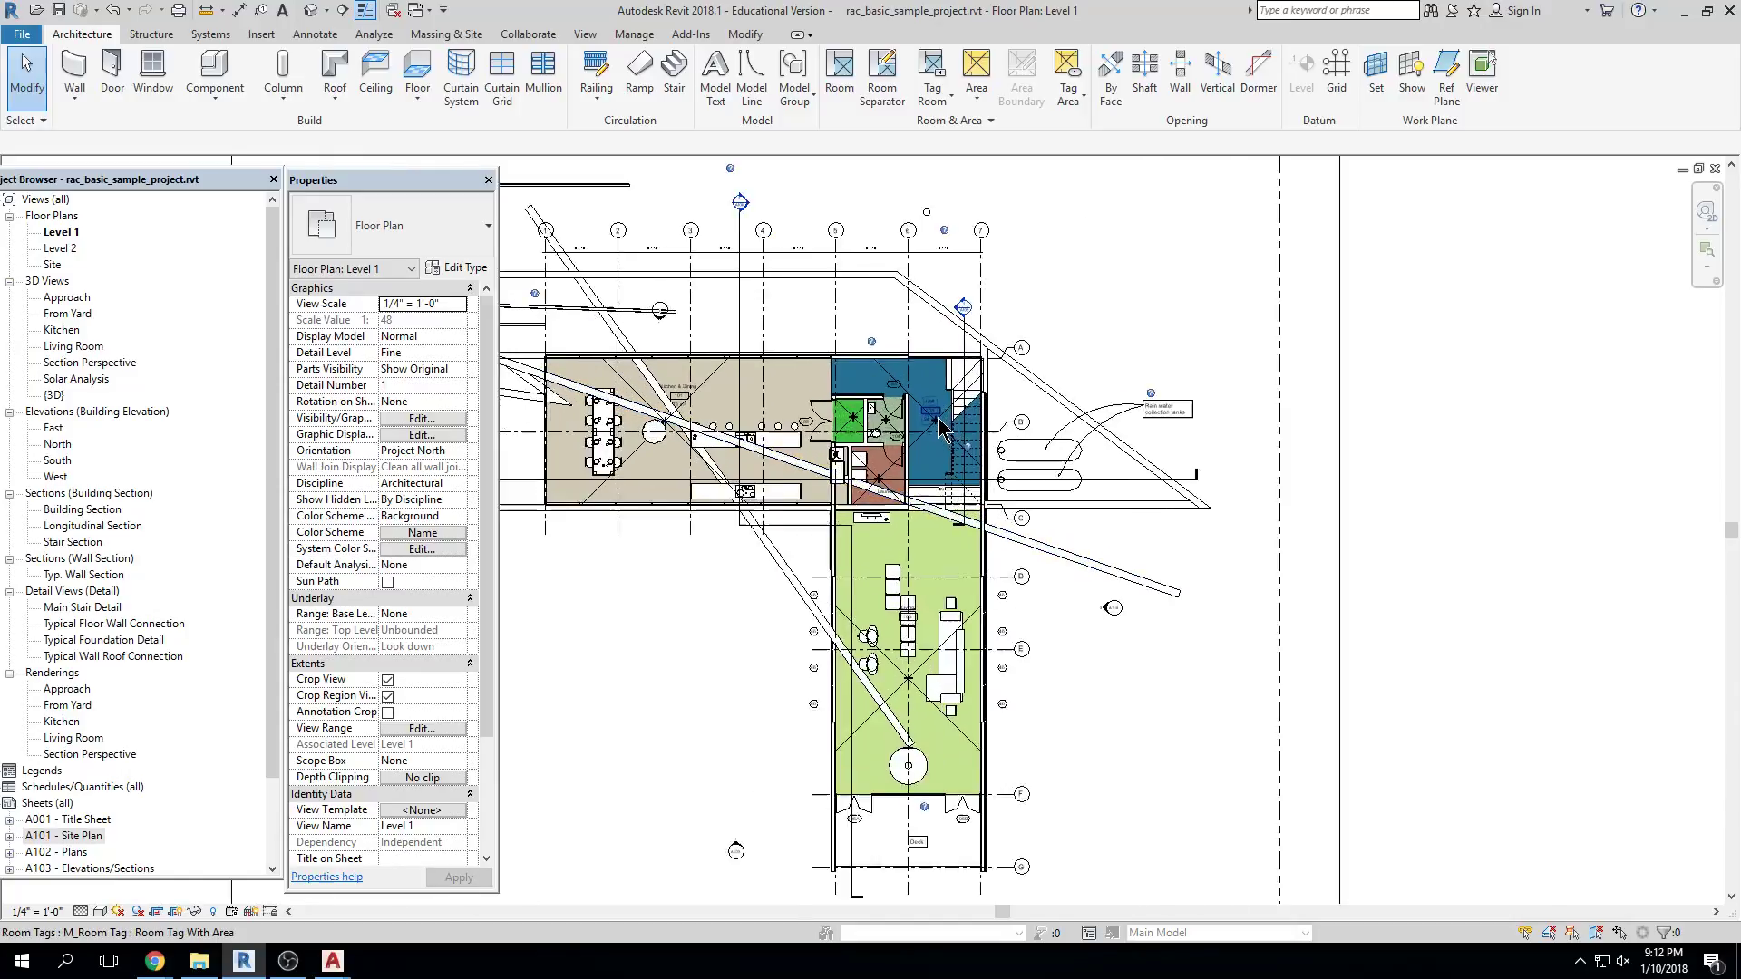
{"action": "scroll", "coordinate": [939, 272], "scroll_direction": "up", "scroll_amount": 4}
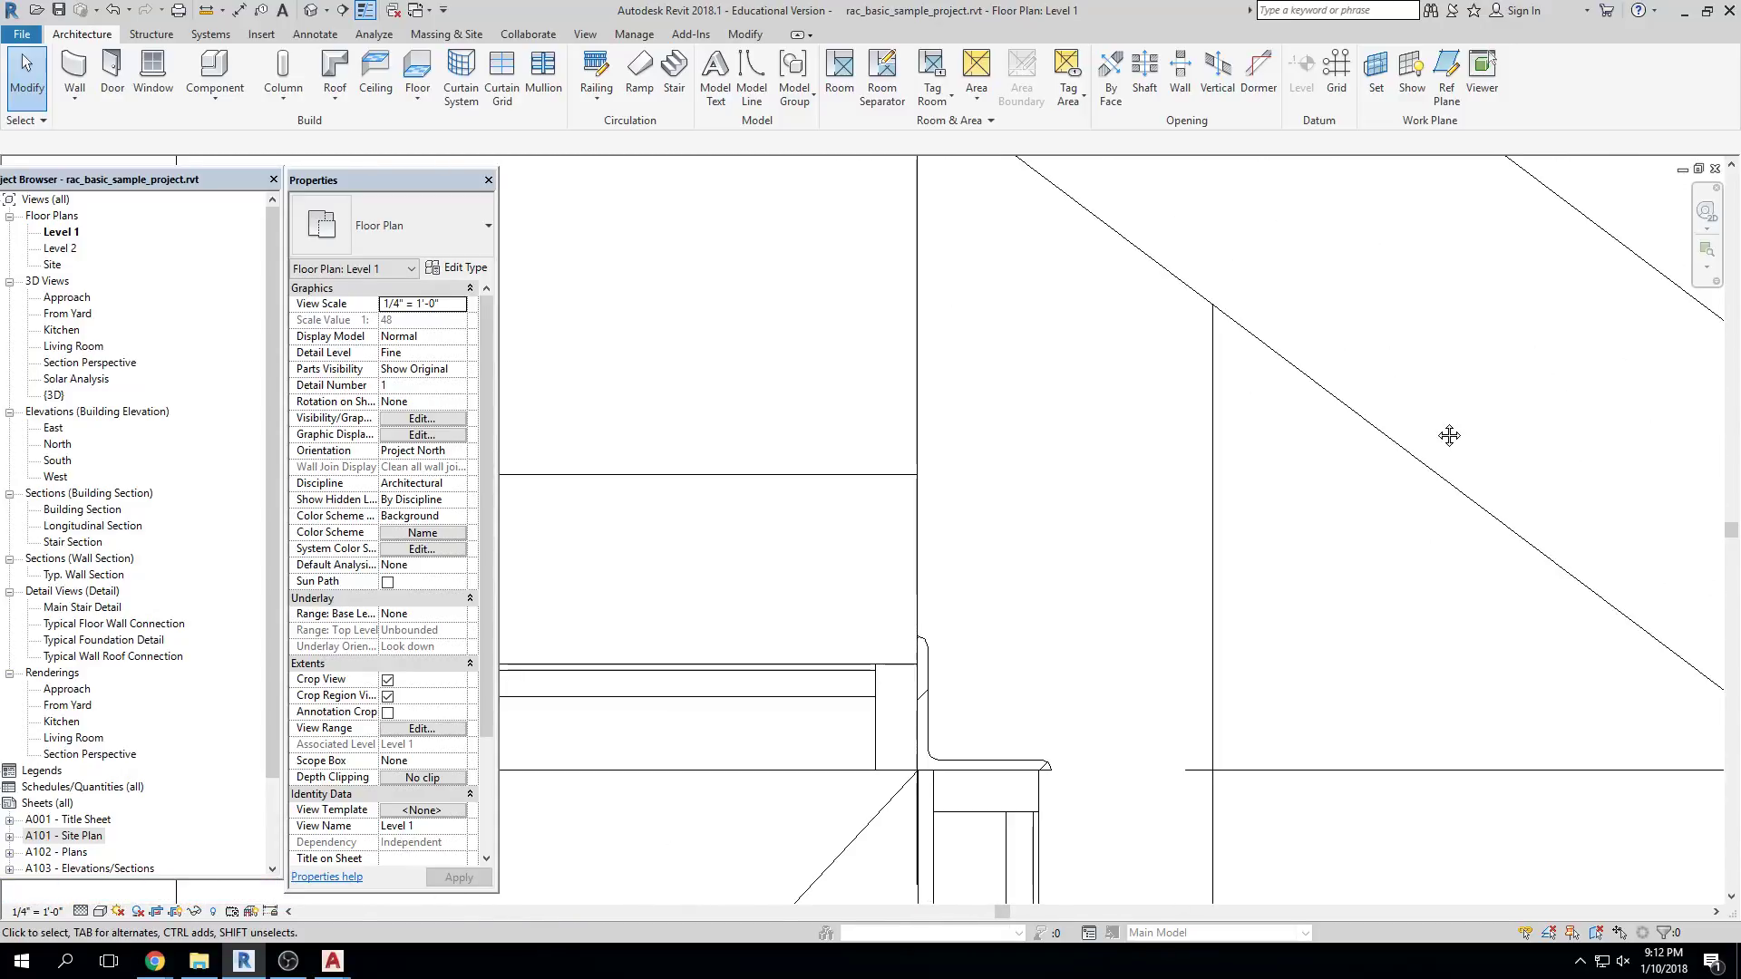
Repeatedly zoom to fit with ZF and zoom far out until the plan is tiny
{"action": "key", "text": "z"}
{"action": "key", "text": "f"}
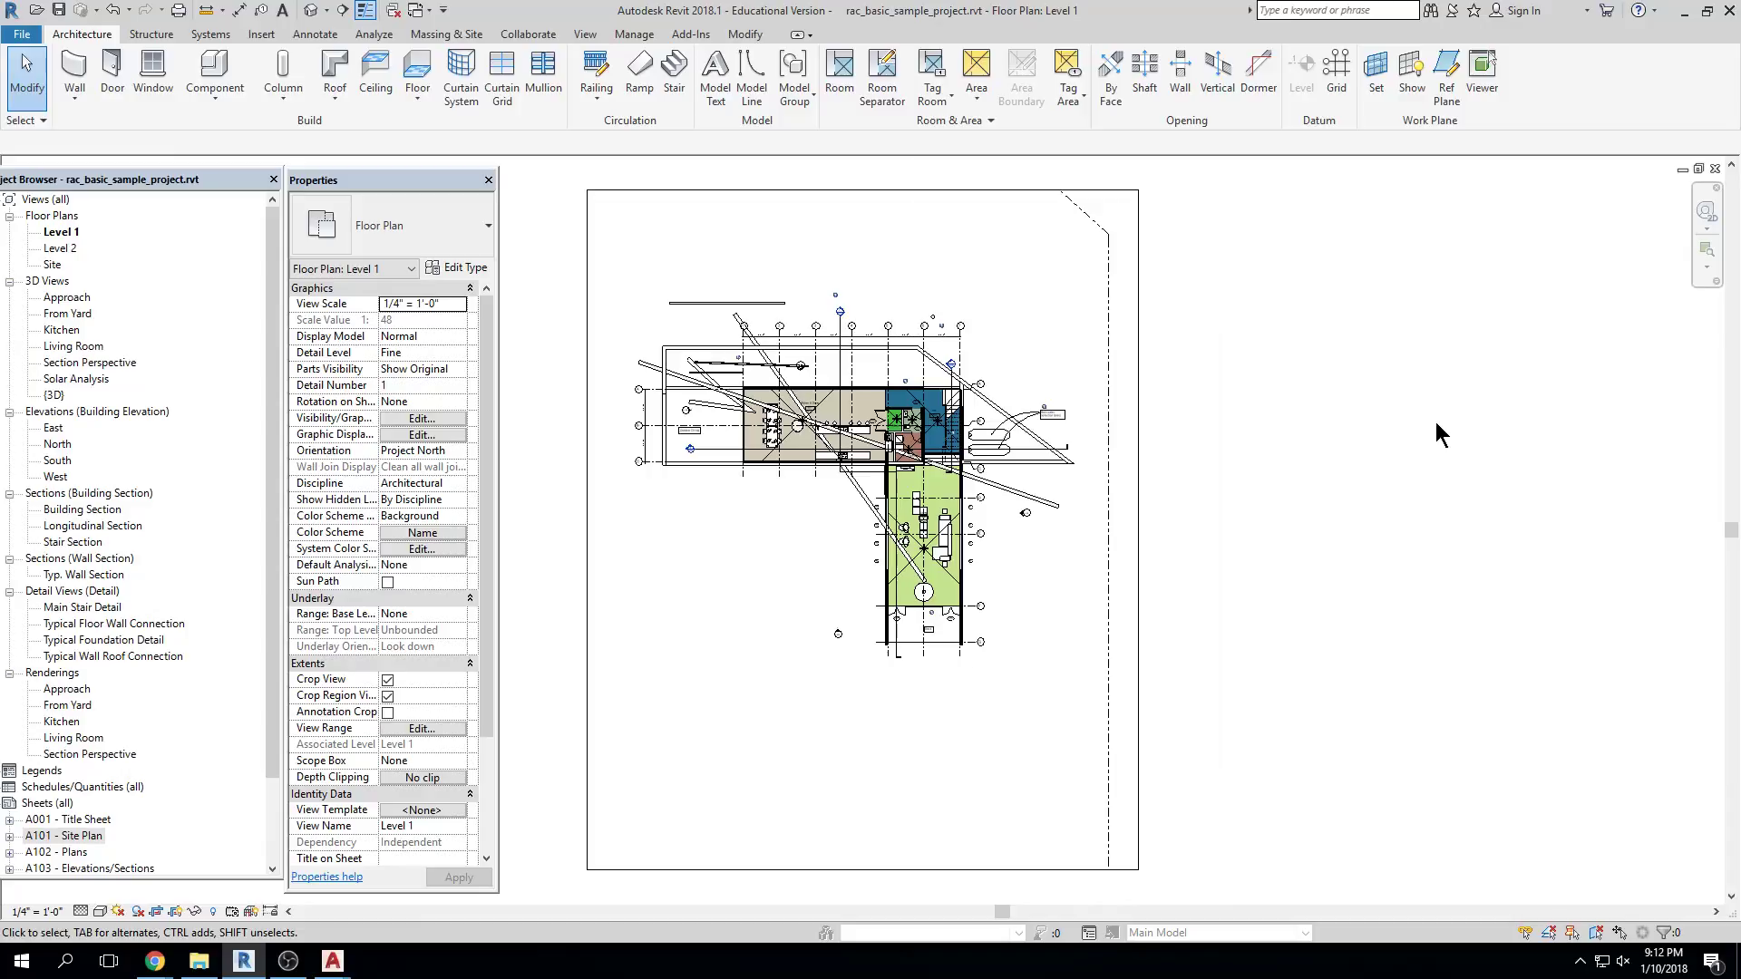
{"action": "scroll", "coordinate": [832, 379], "scroll_direction": "up", "scroll_amount": 6}
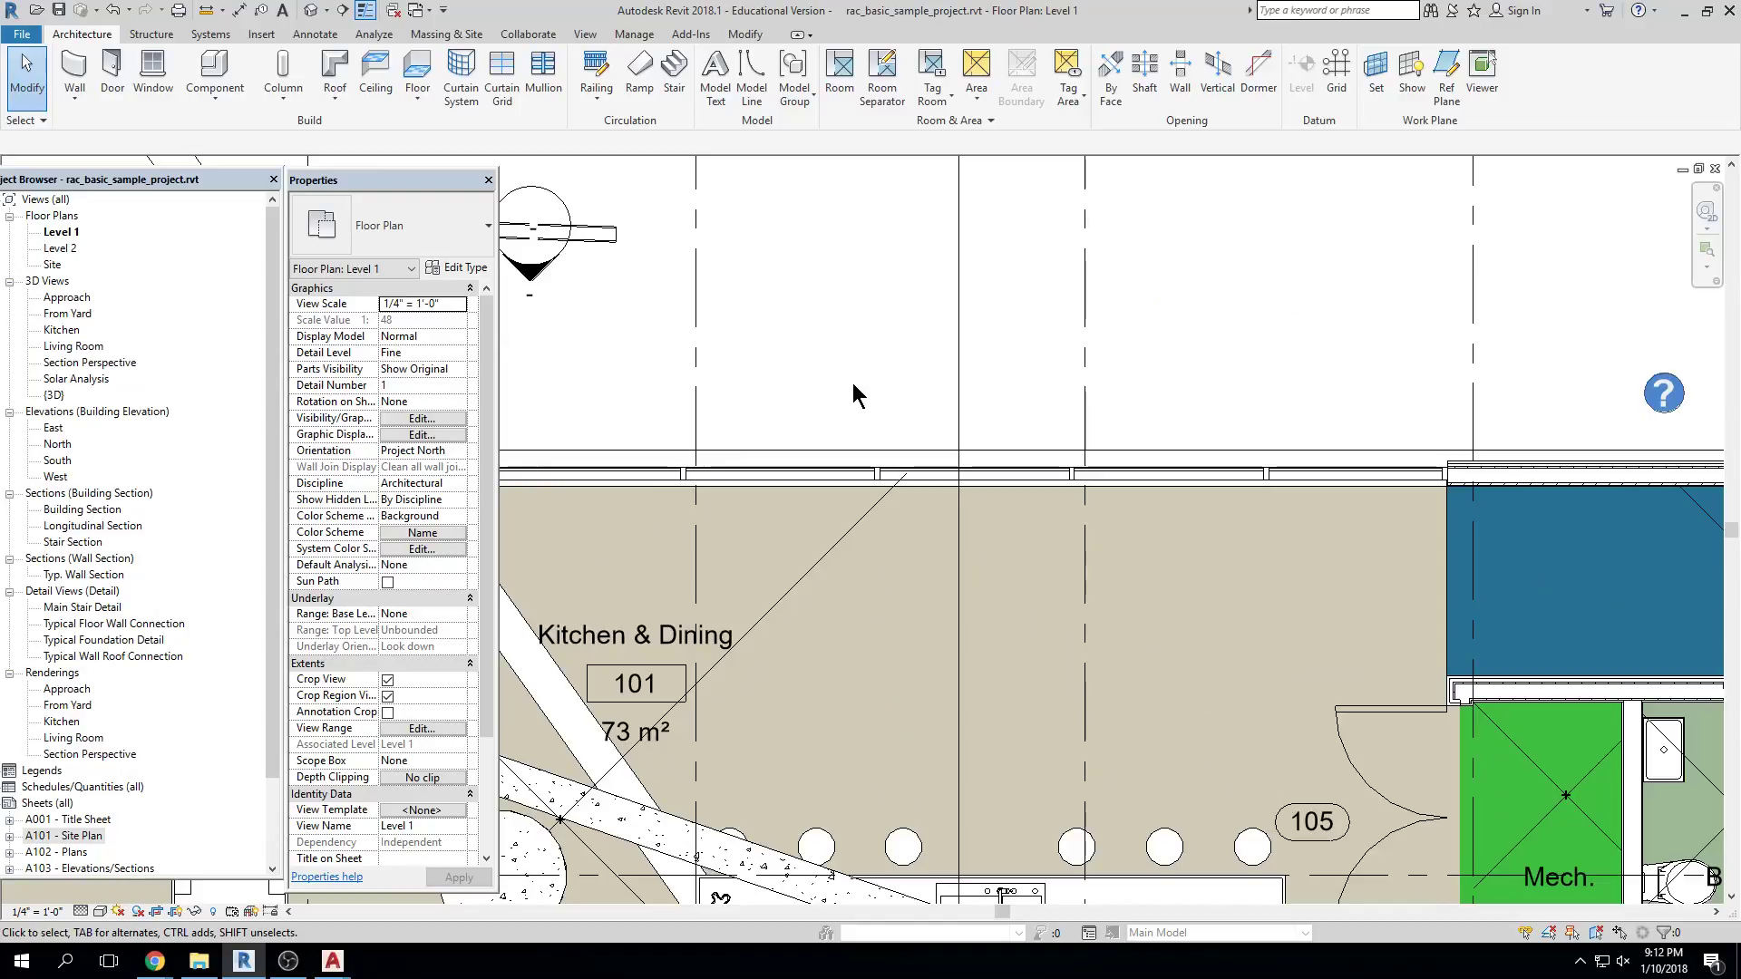
{"action": "key", "text": "z"}
{"action": "key", "text": "f"}
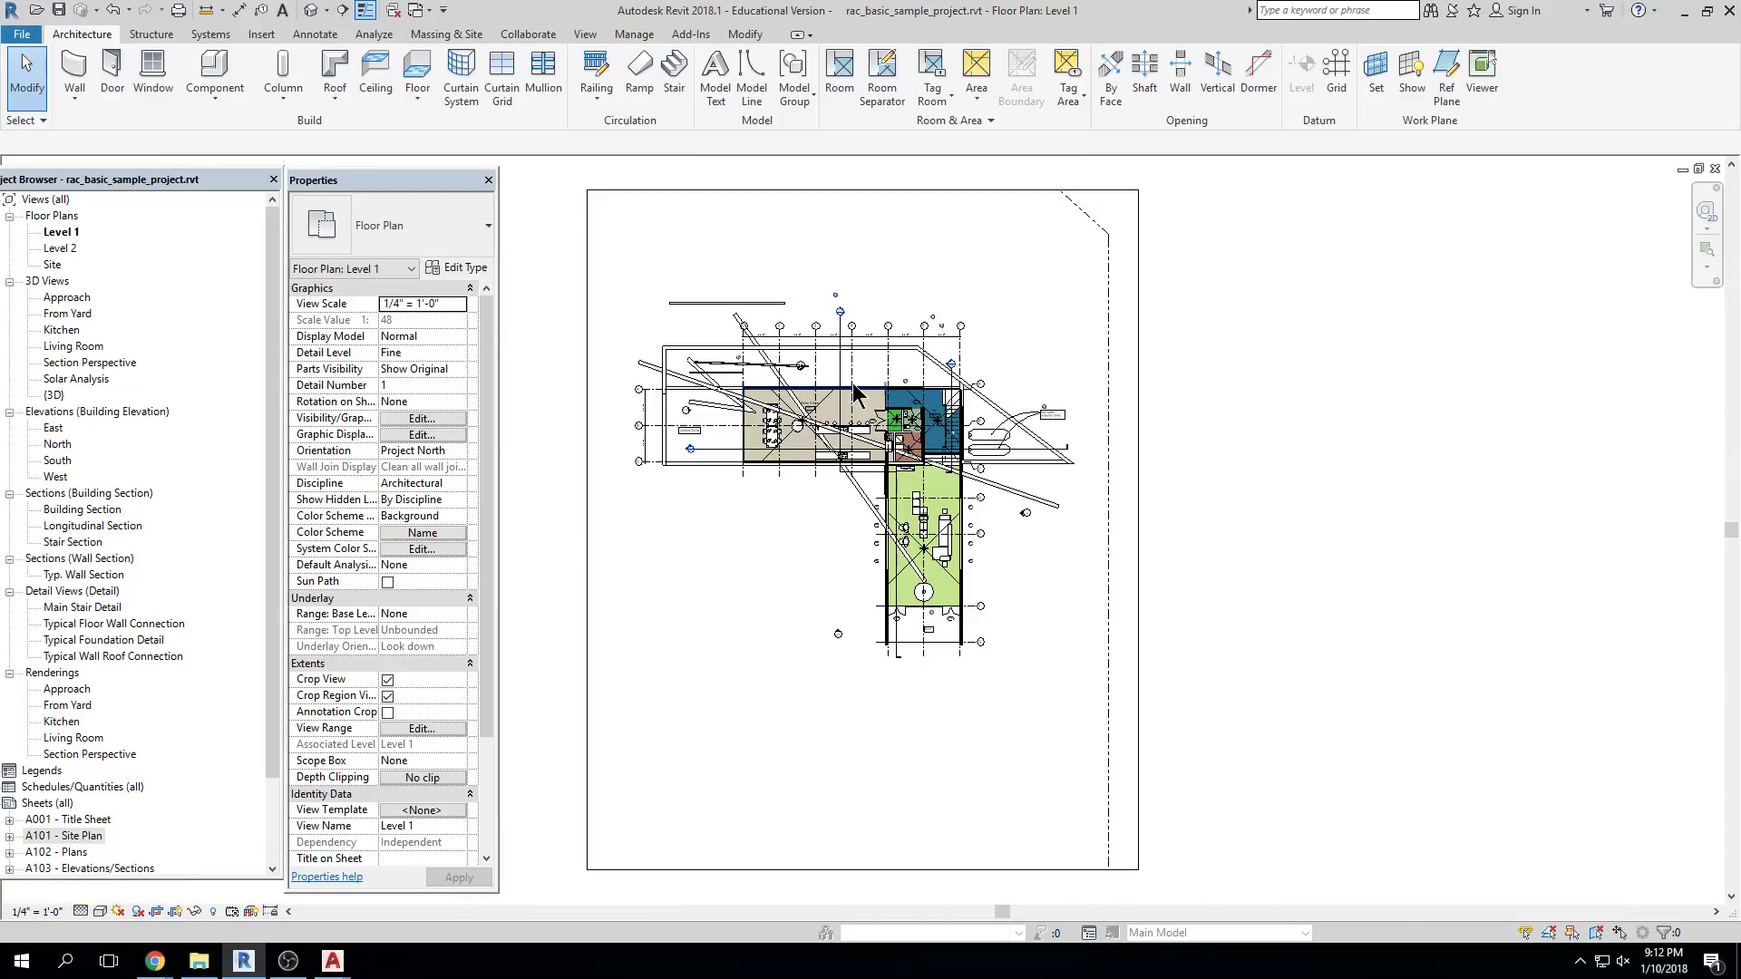
{"action": "scroll", "coordinate": [854, 392], "scroll_direction": "up", "scroll_amount": 8}
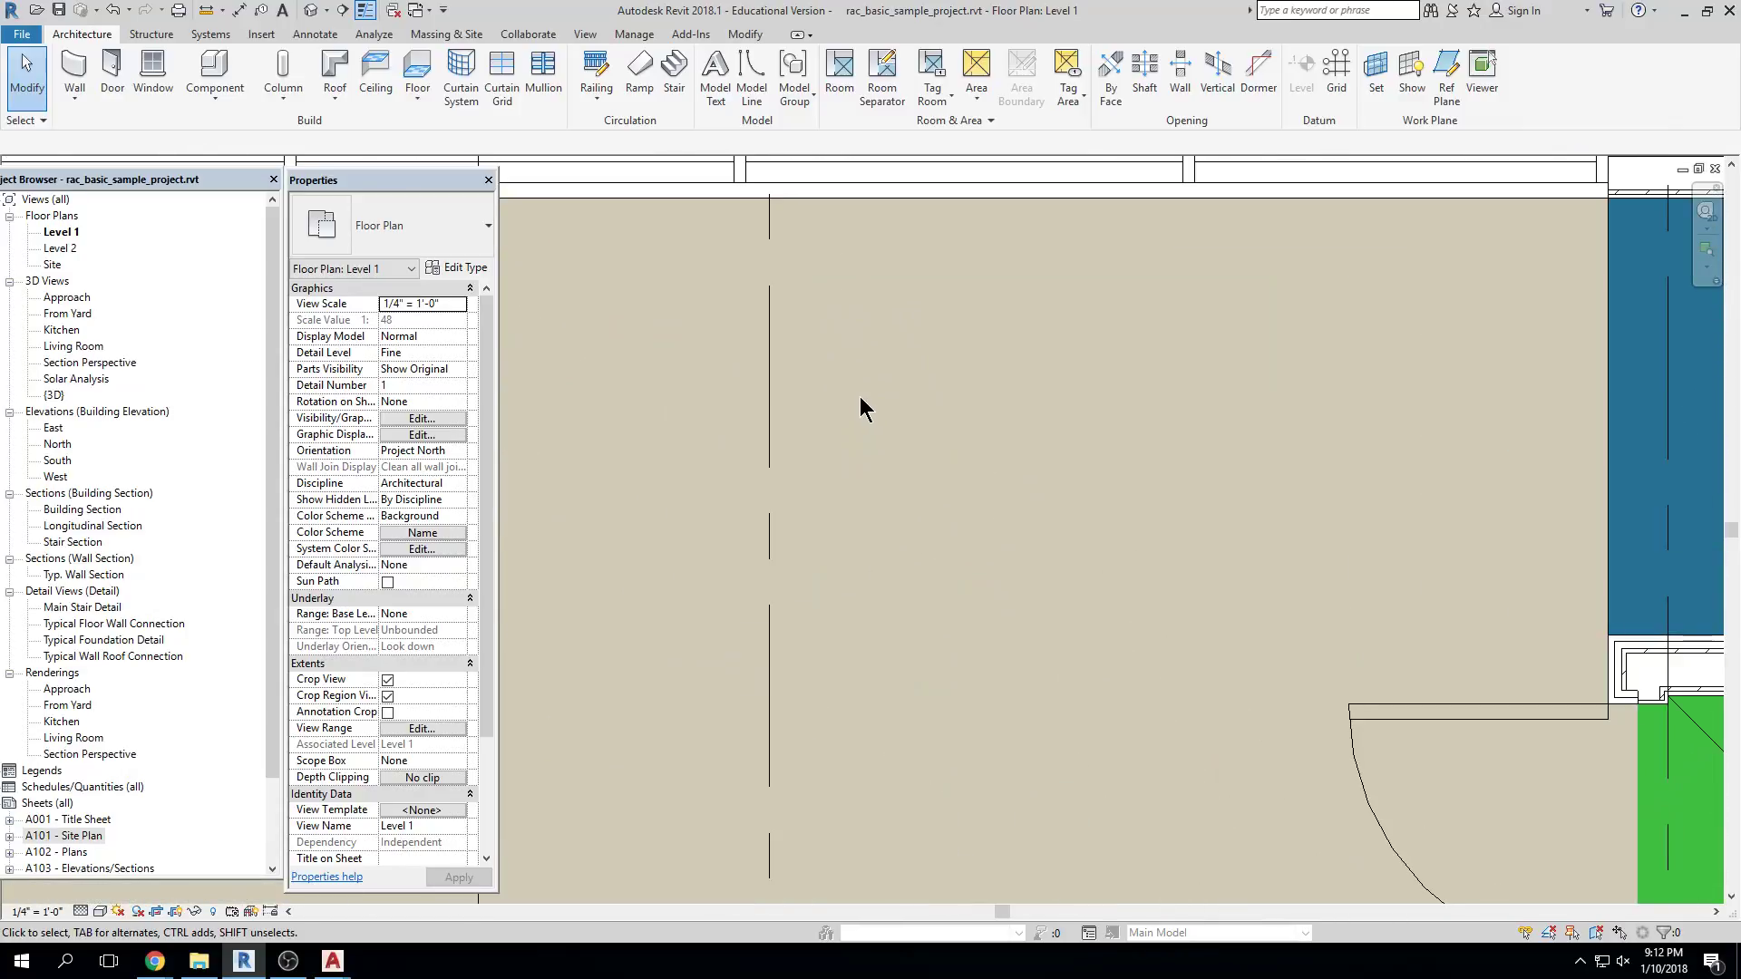
{"action": "key", "text": "z"}
{"action": "key", "text": "f"}
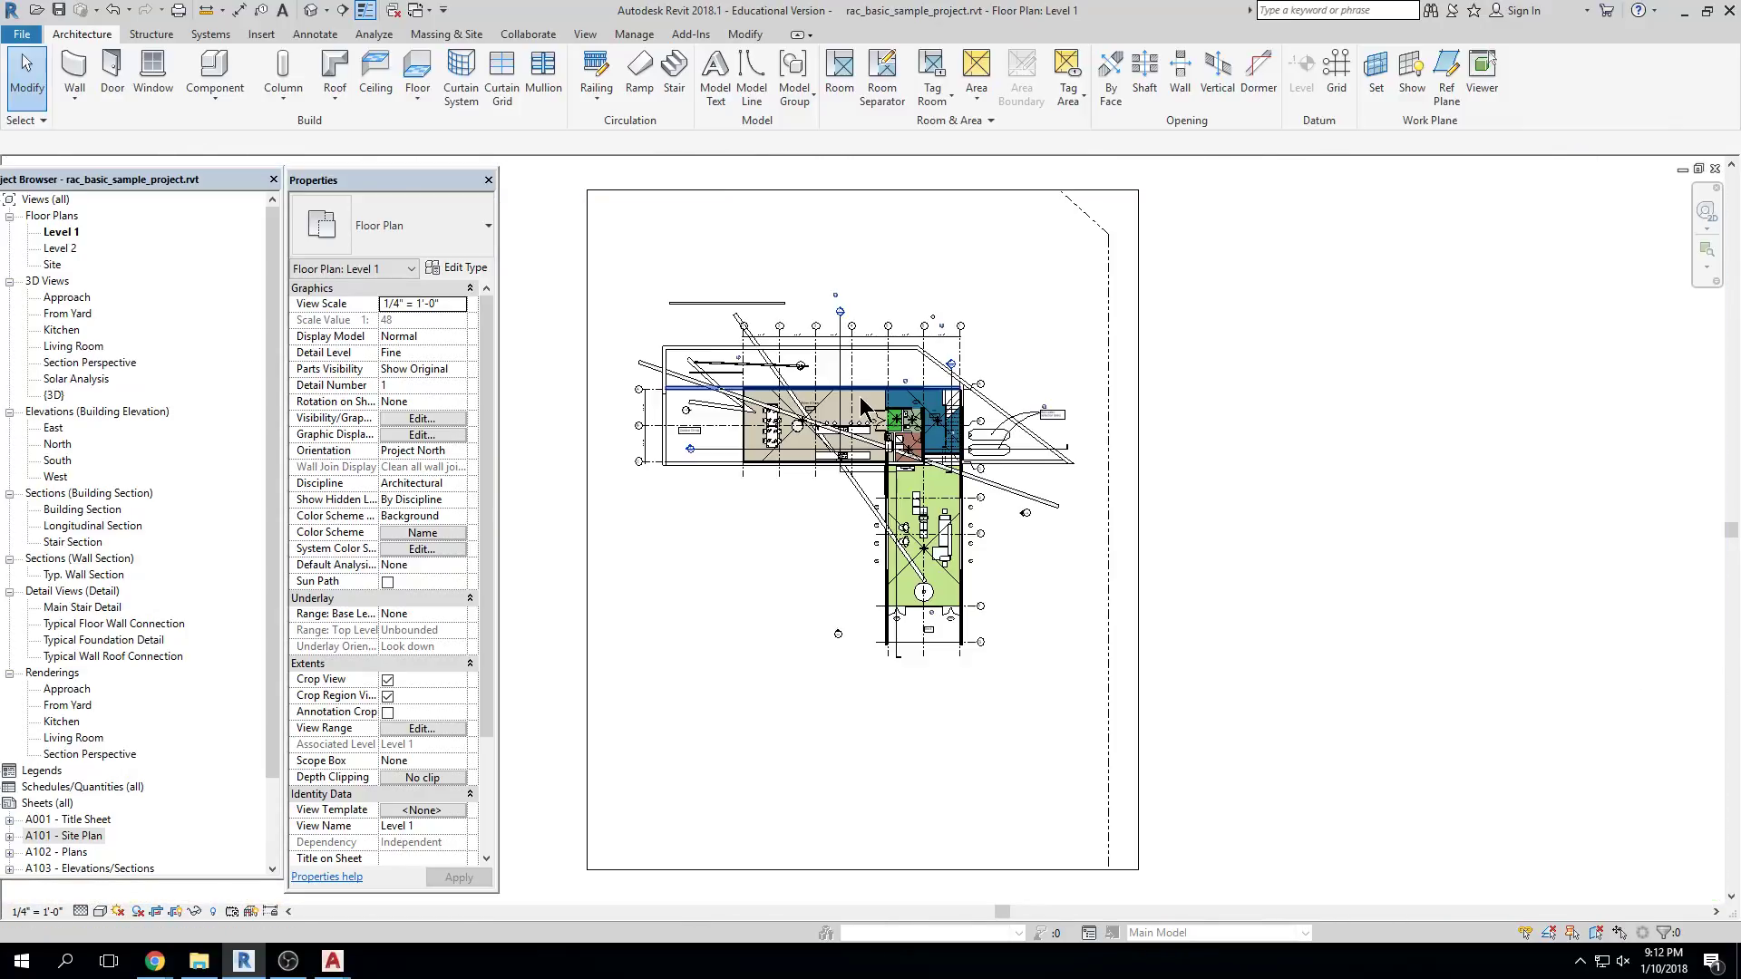
{"action": "scroll", "coordinate": [816, 486], "scroll_direction": "down", "scroll_amount": 10}
Pan the tiny plan off to the right so the drawing area is blank
{"action": "middle_click_drag", "start_coordinate": [741, 553], "coordinate": [1616, 625]}
{"action": "middle_click_drag", "start_coordinate": [941, 509], "coordinate": [1315, 512]}
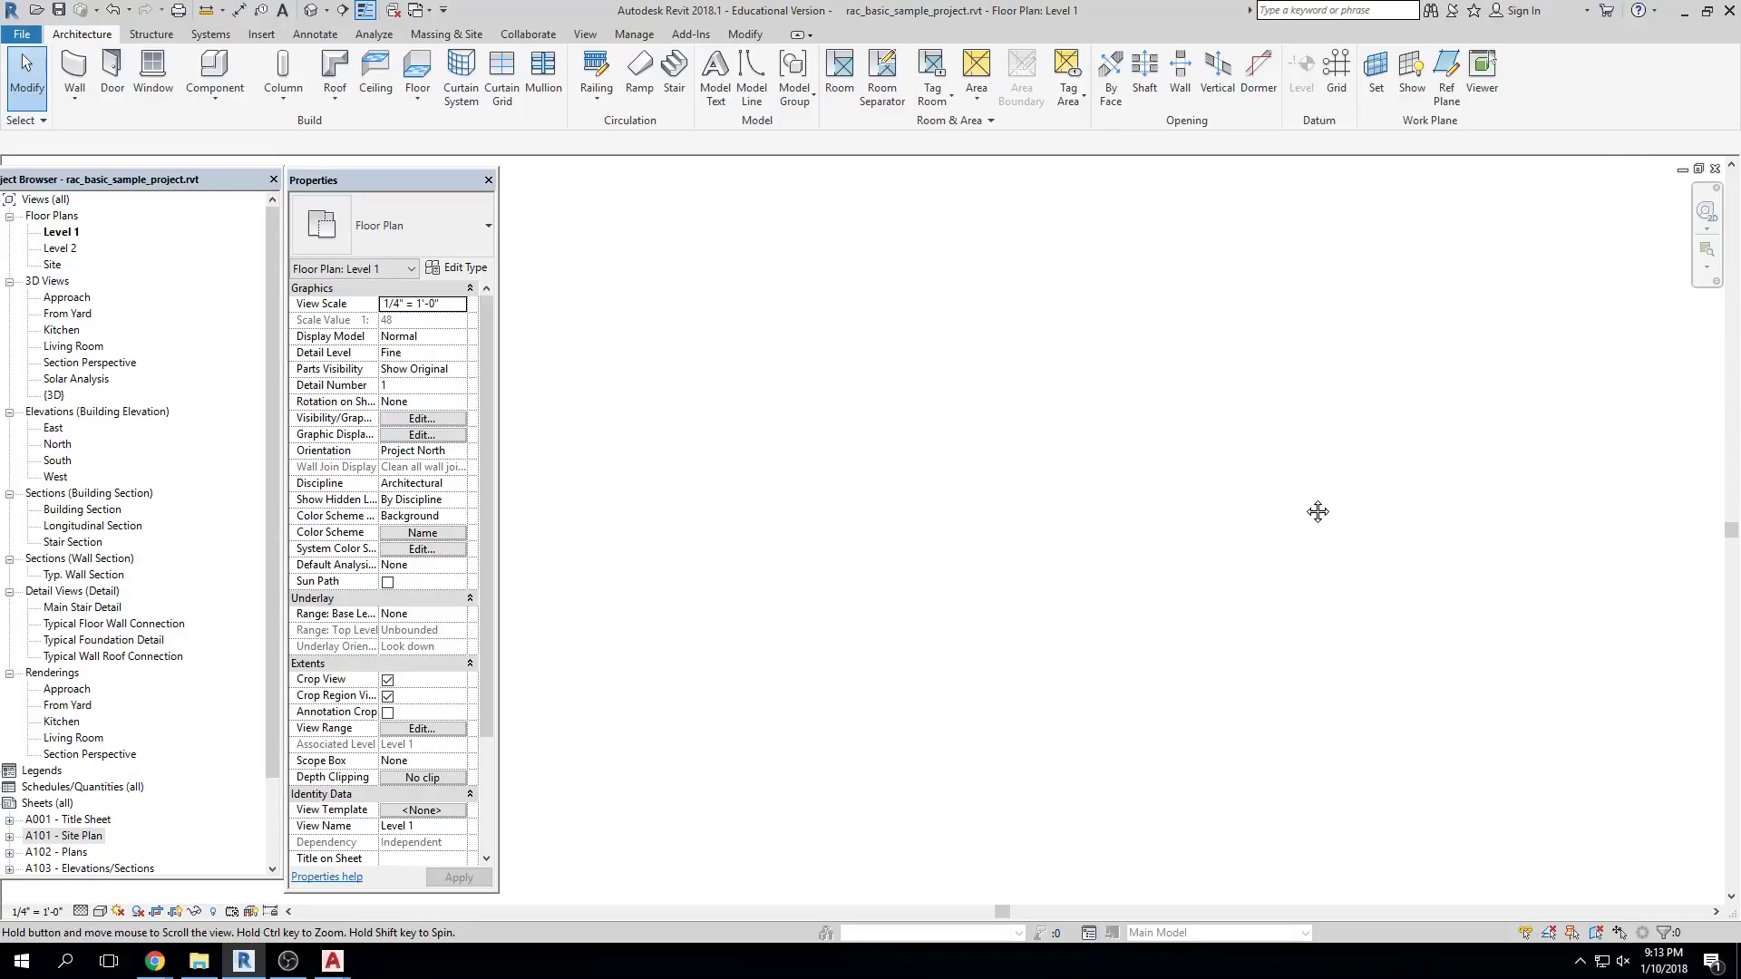
{"action": "middle_click_drag", "start_coordinate": [750, 450], "coordinate": [1119, 475]}
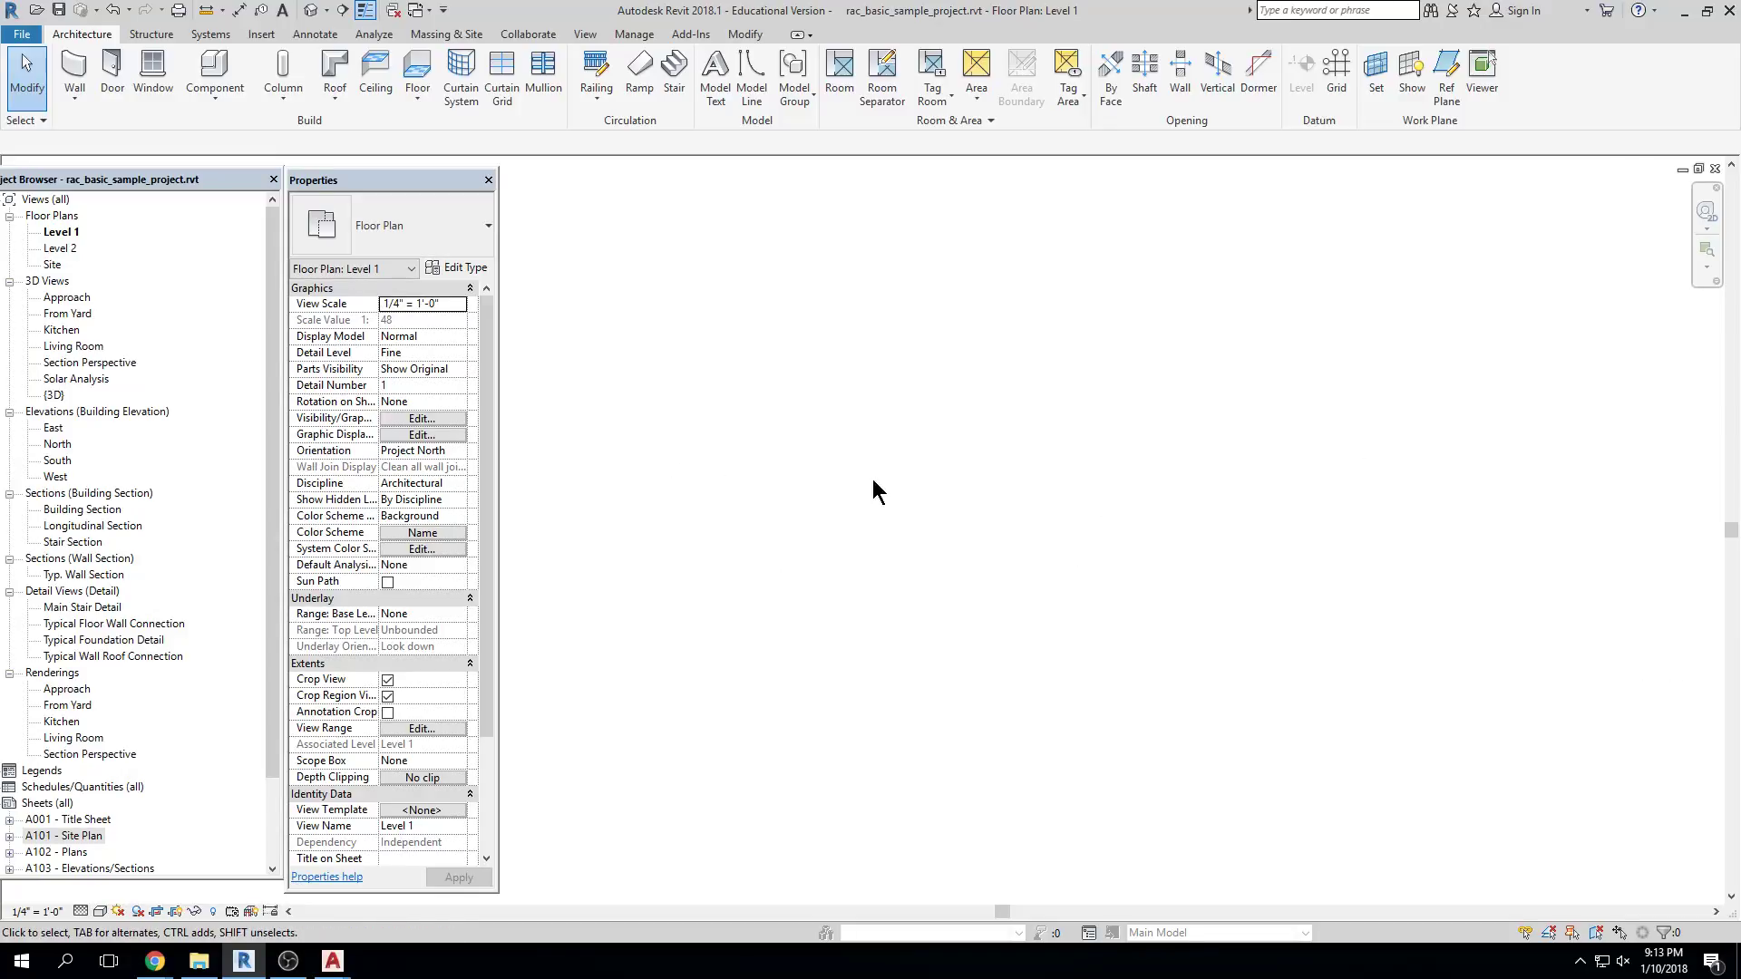
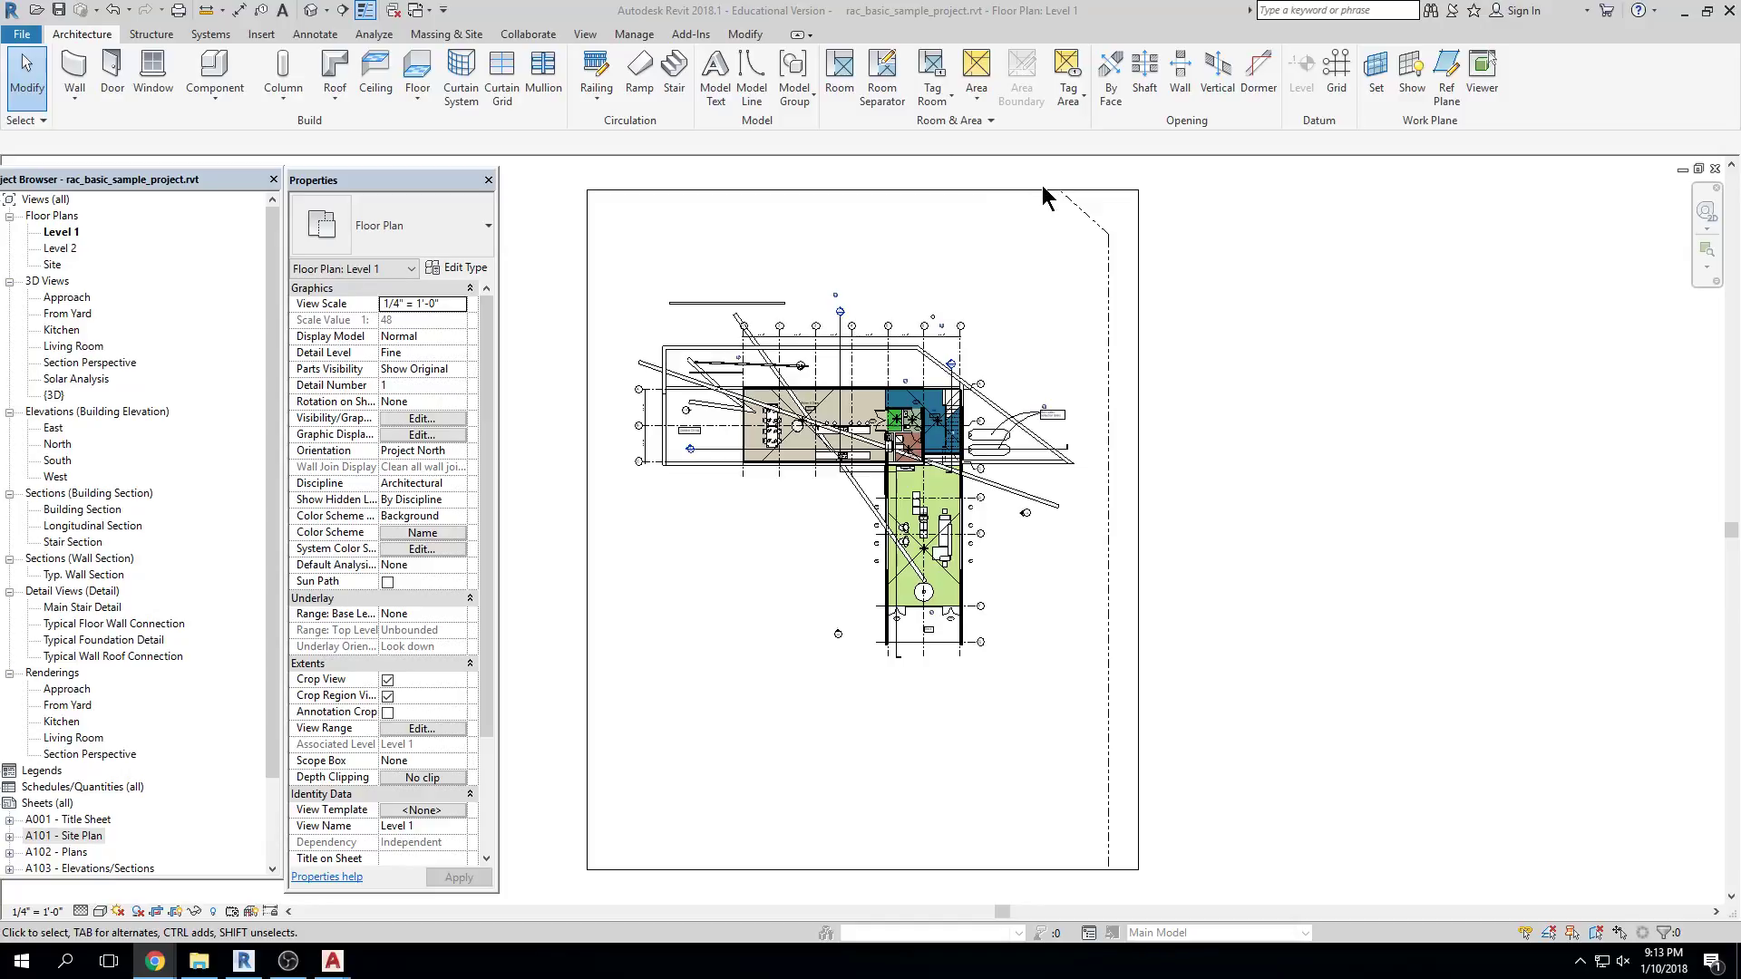
Switch to the default 3D view of the sample house and inspect the retaining wall
{"action": "left_click", "coordinate": [1079, 41]}
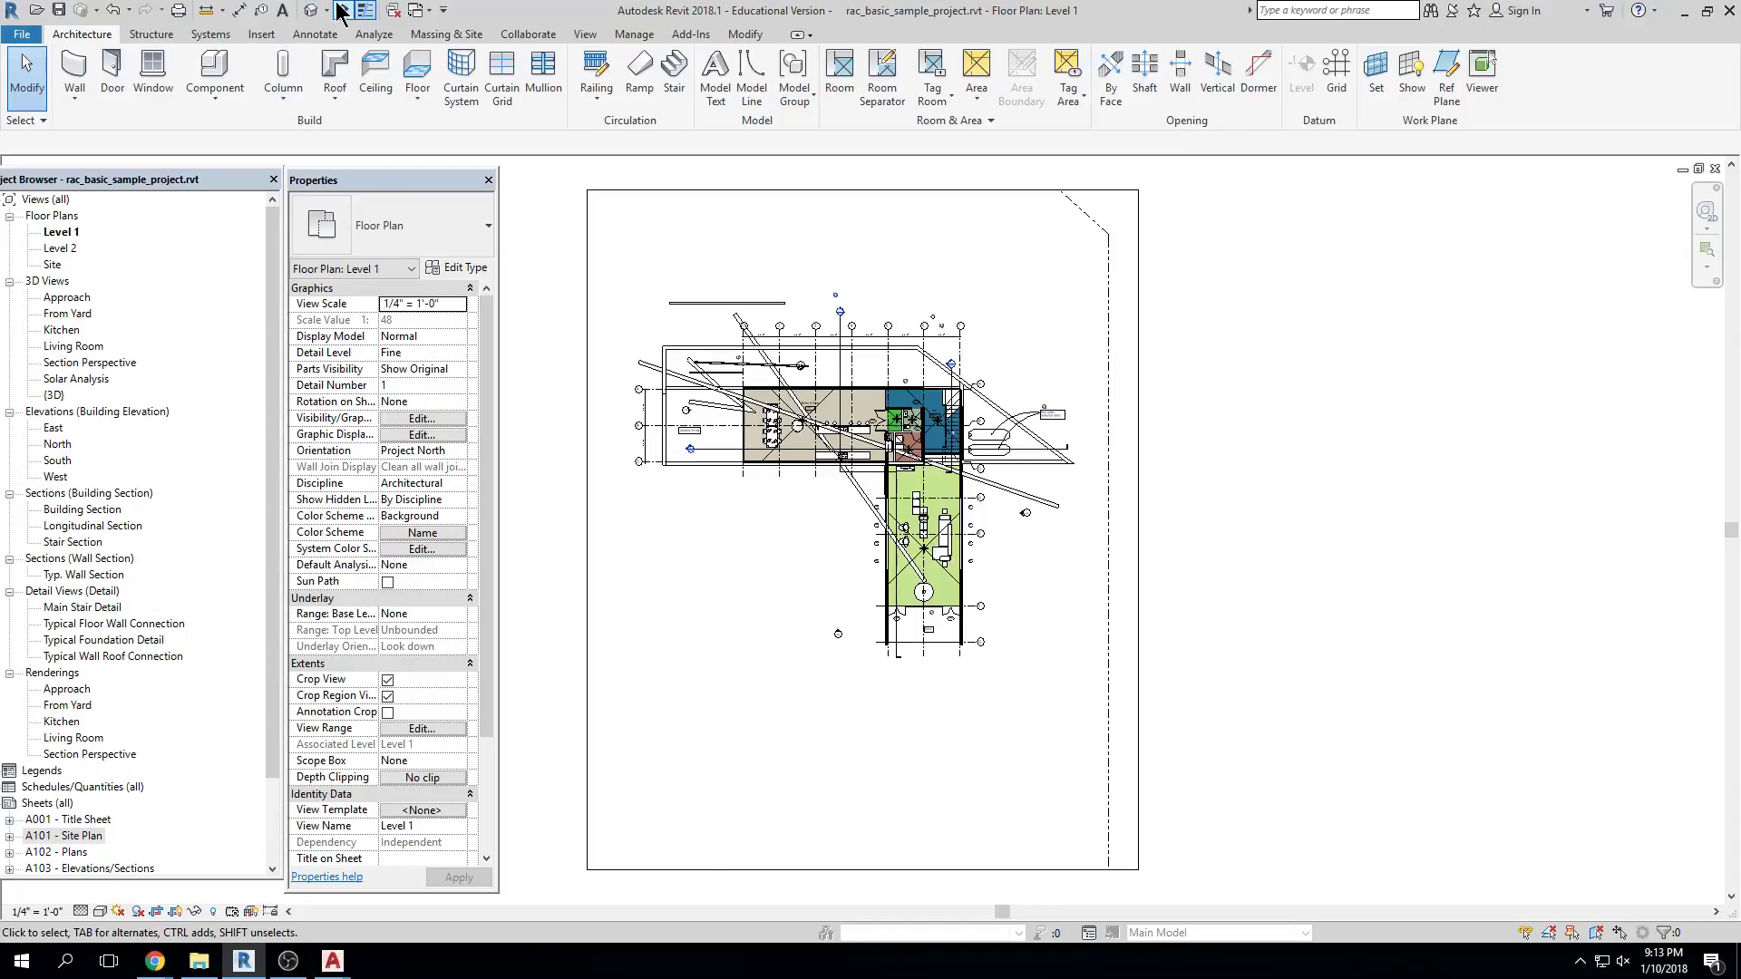
{"action": "left_click", "coordinate": [311, 12]}
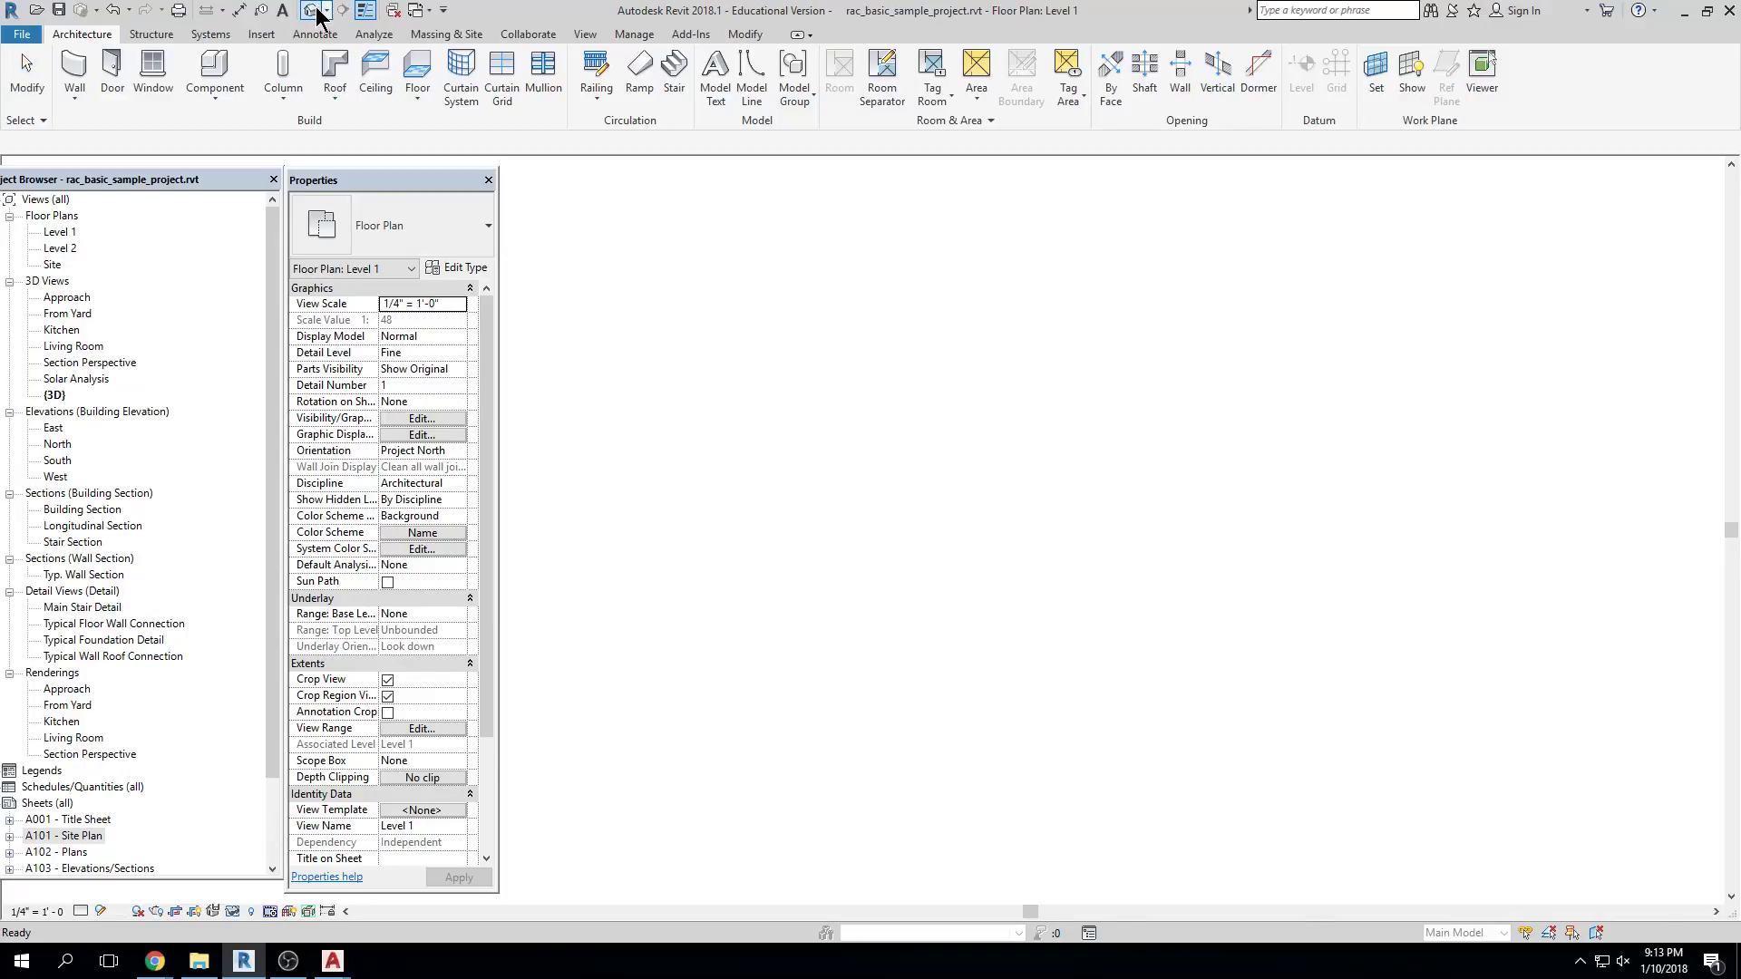
{"action": "scroll", "coordinate": [1171, 500], "scroll_direction": "up", "scroll_amount": 5}
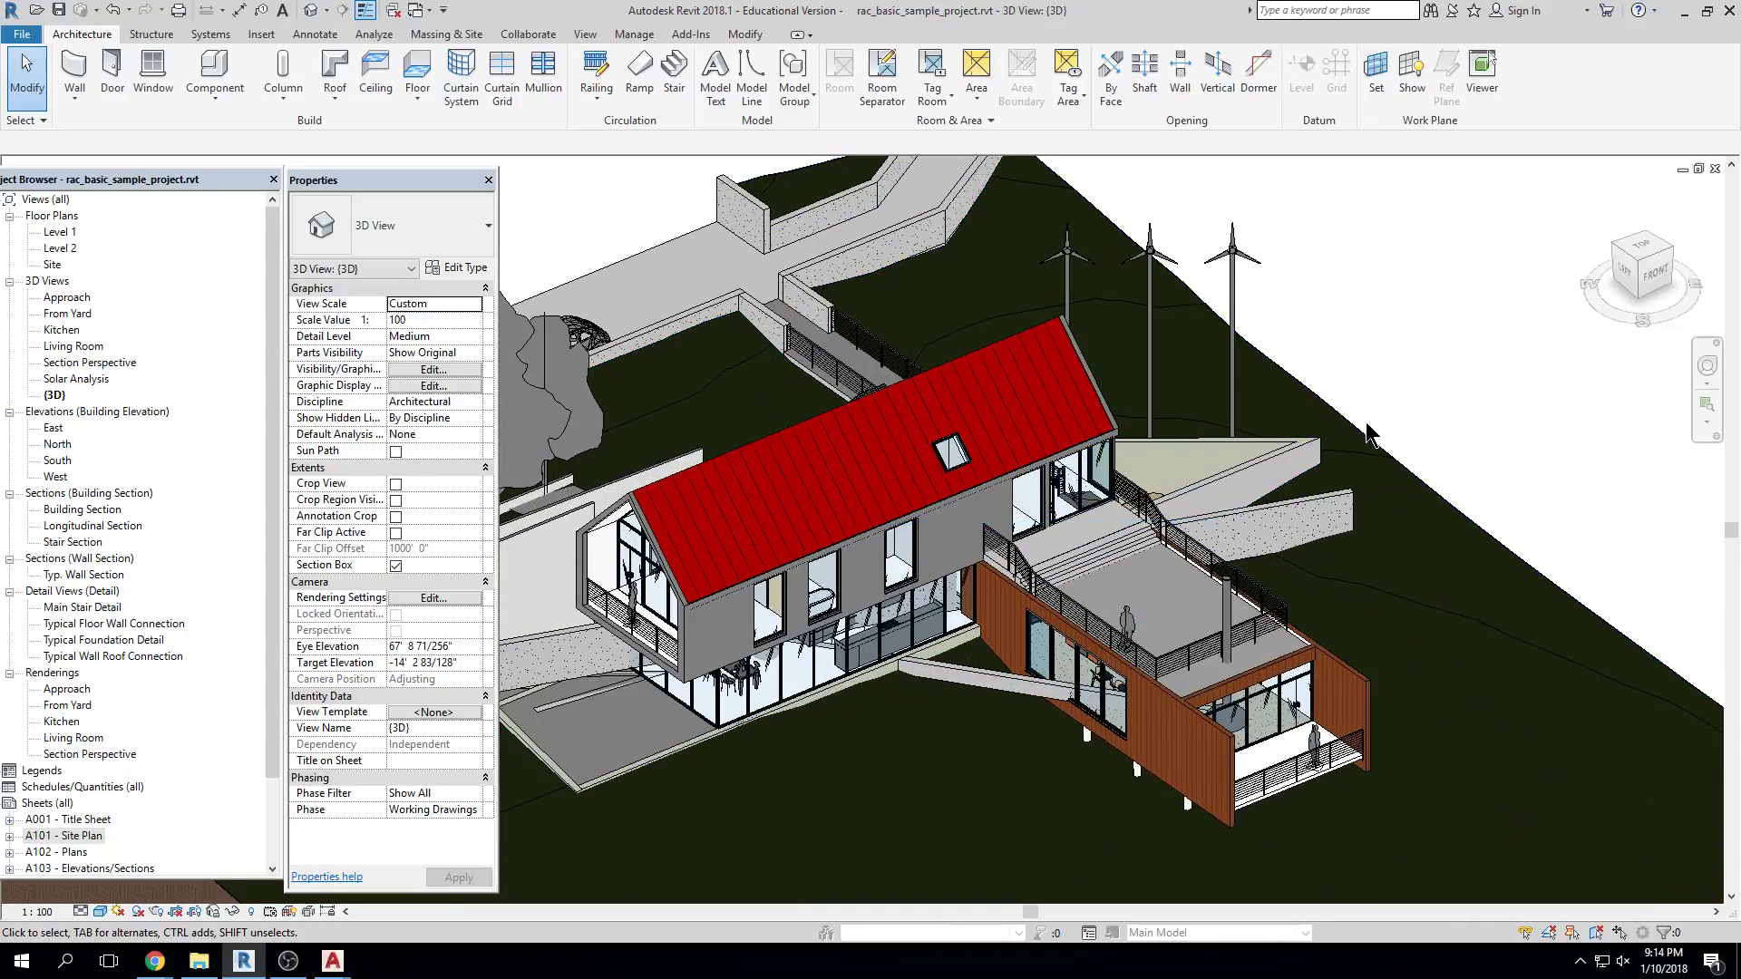
{"action": "left_click", "coordinate": [1278, 528]}
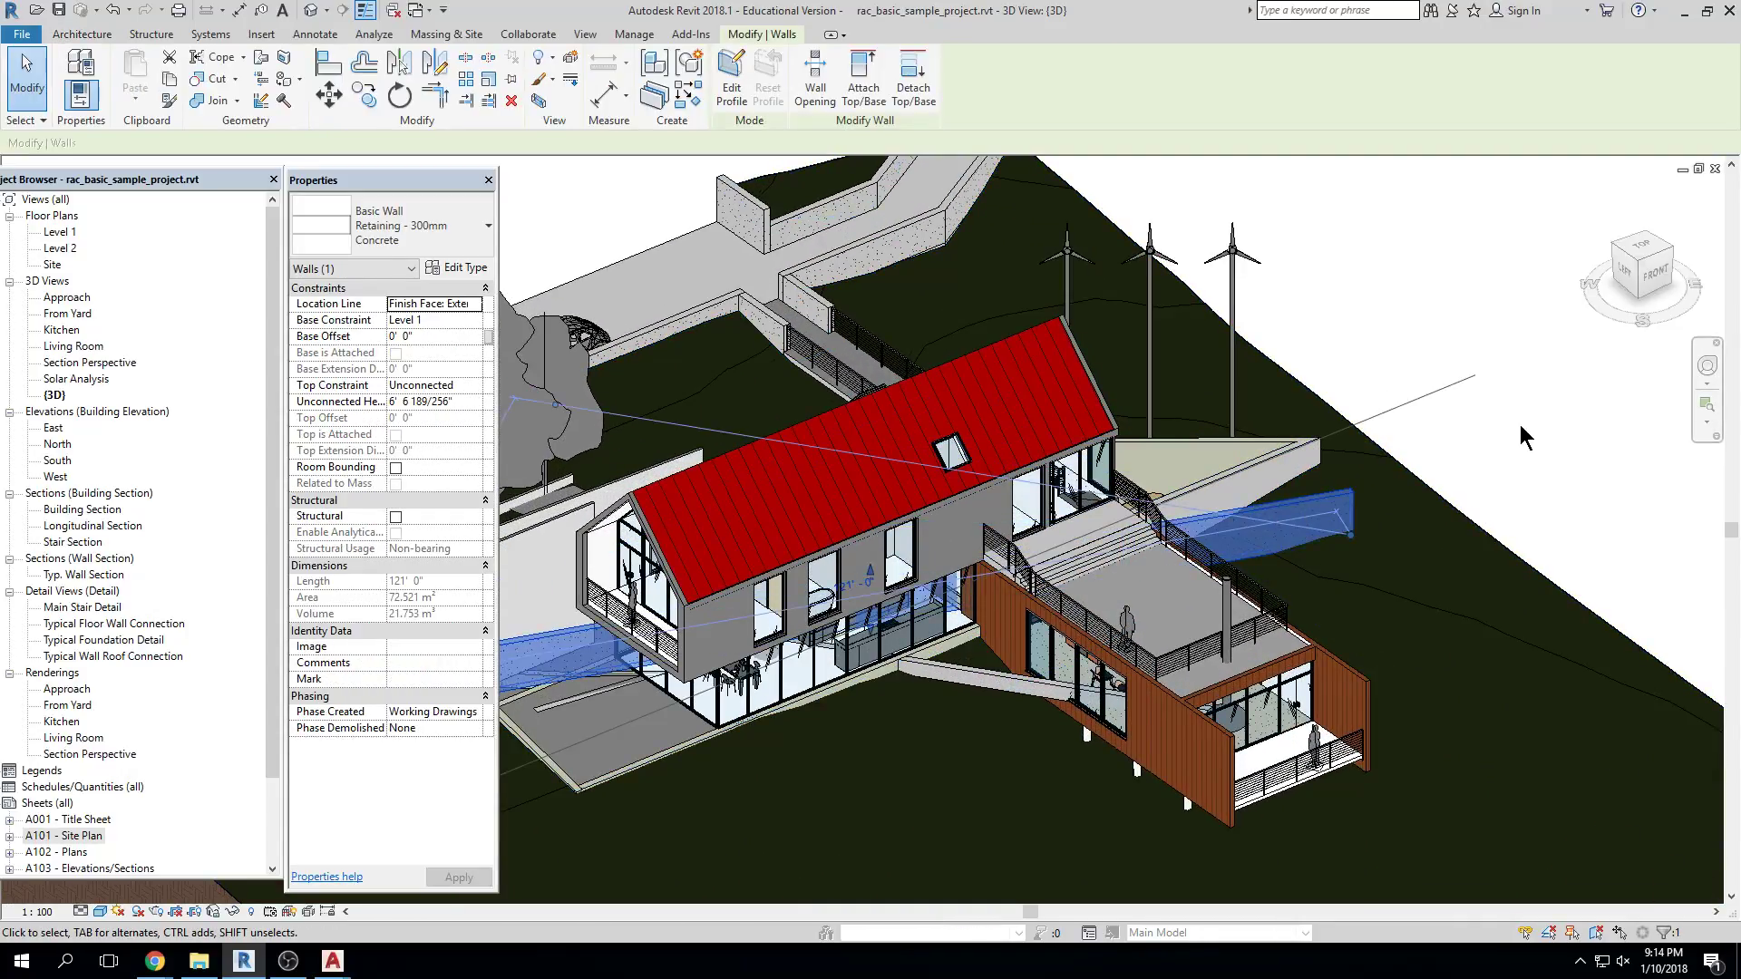
{"action": "key", "text": "Escape"}
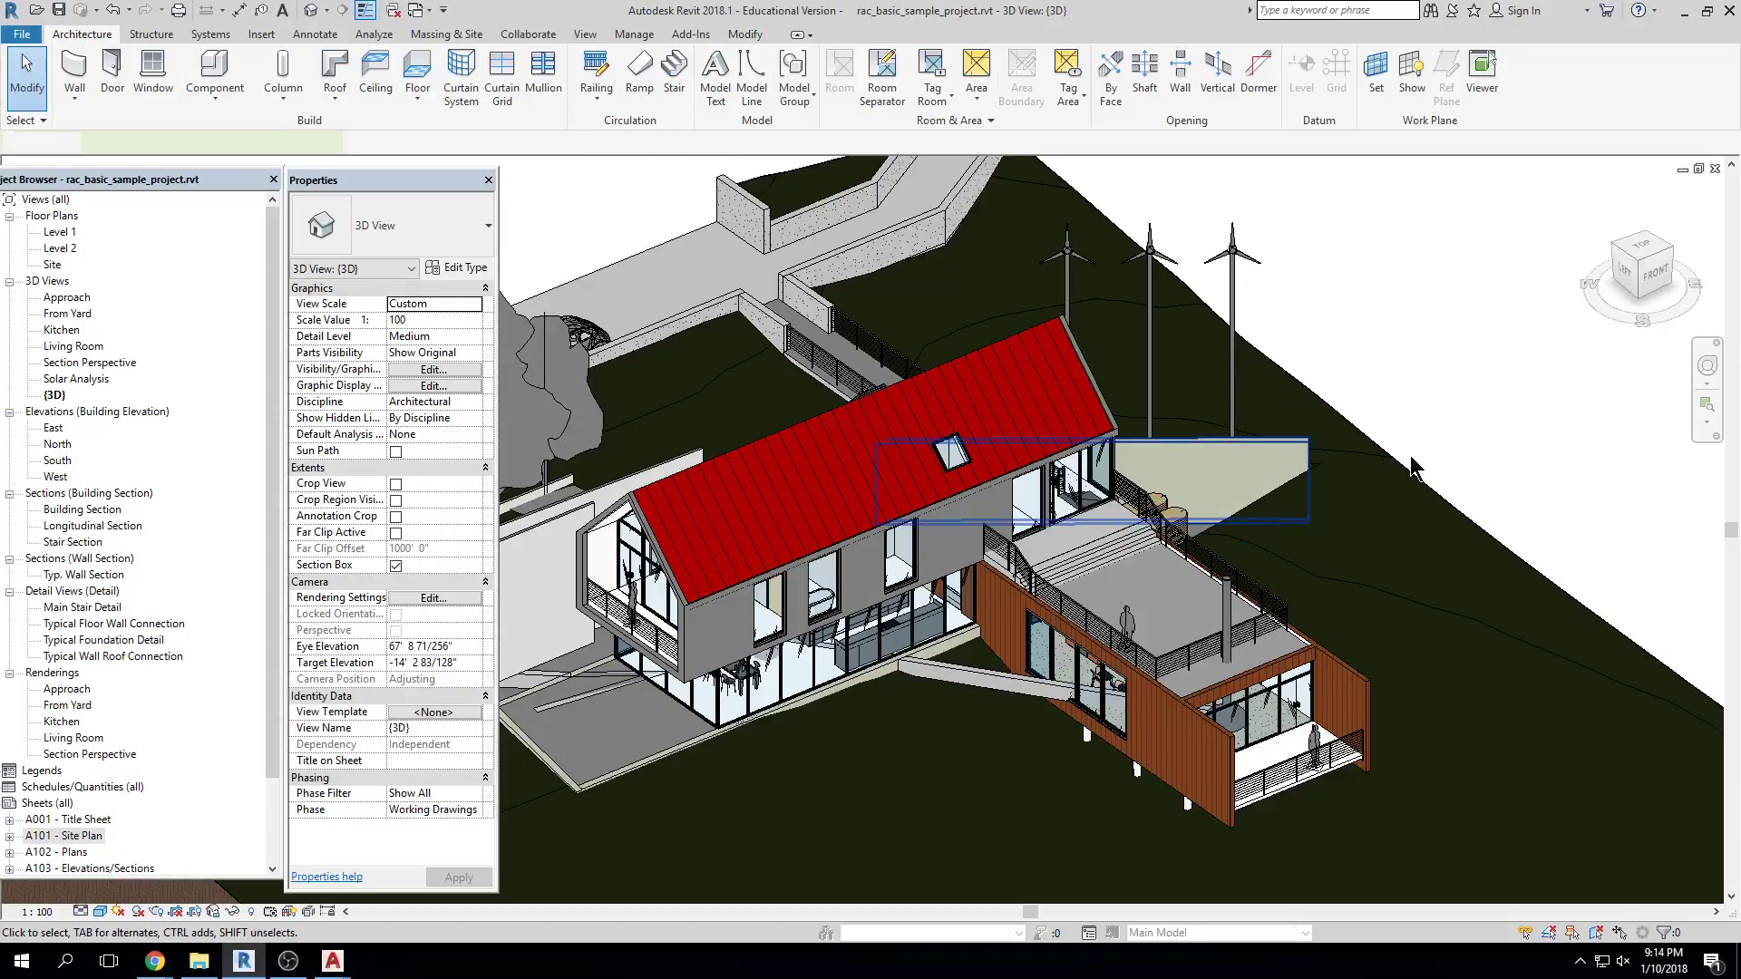
Select and deselect the white wall, the Lombardy Poplar tree and the foundation wall
{"action": "scroll", "coordinate": [1278, 472], "scroll_direction": "down", "scroll_amount": 3}
{"action": "left_click", "coordinate": [732, 531]}
{"action": "key", "text": "Escape"}
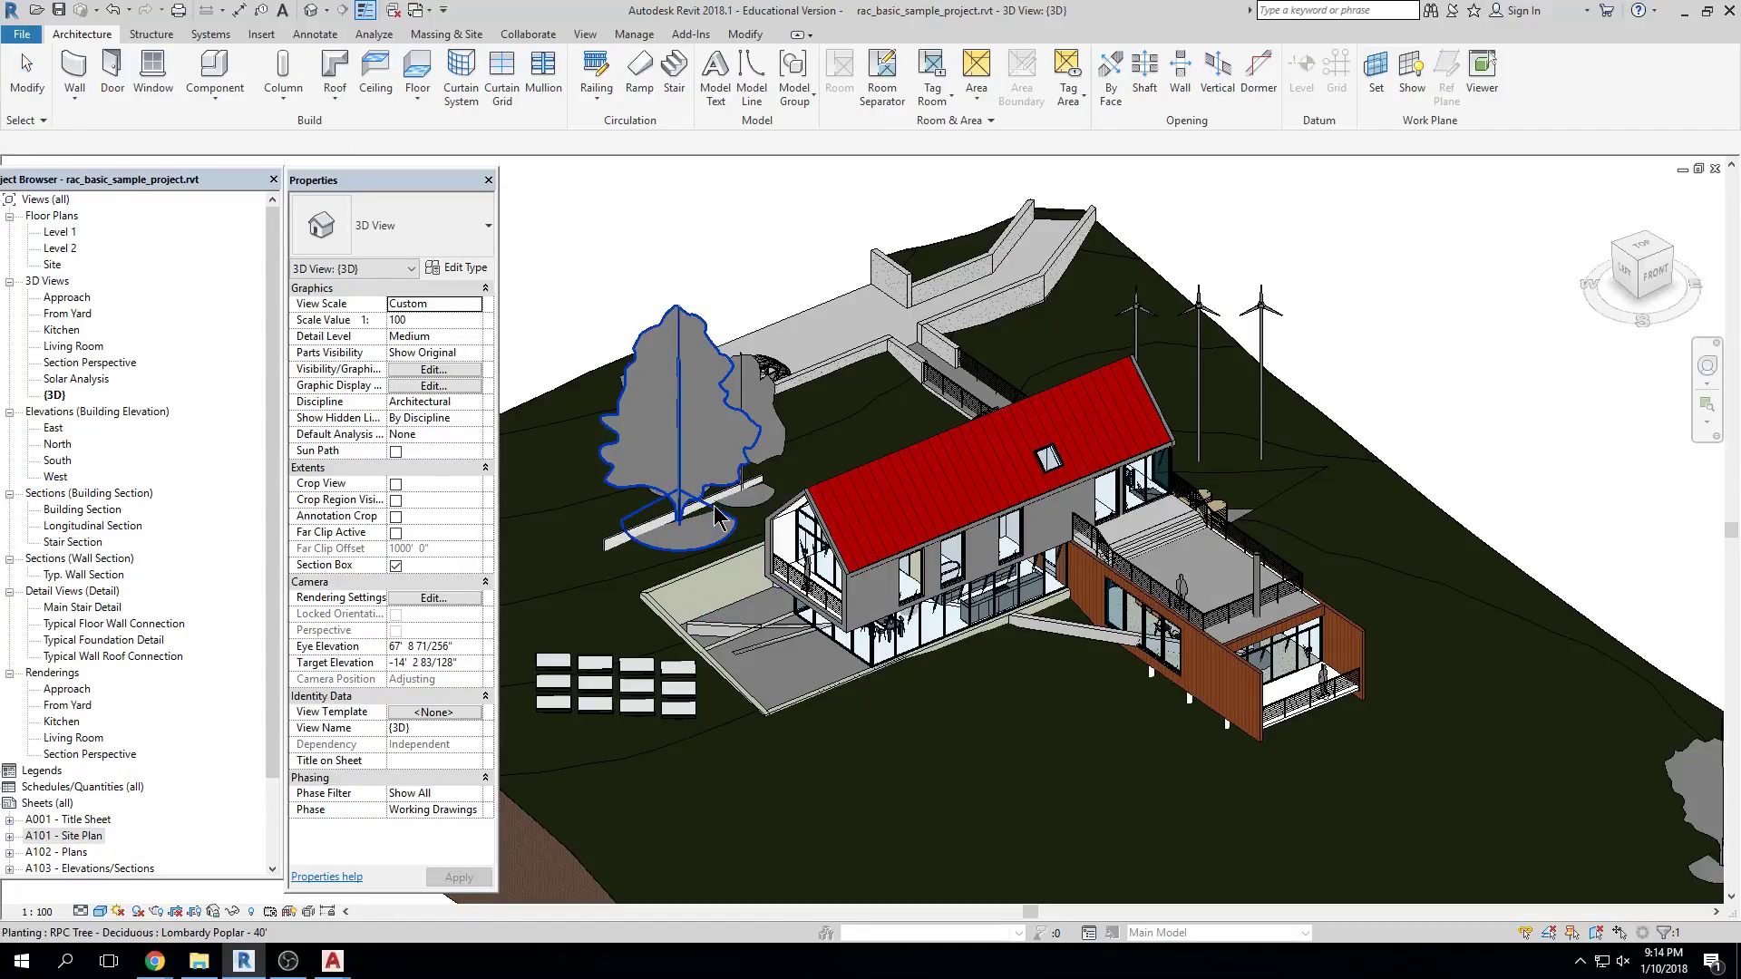
{"action": "left_click", "coordinate": [712, 507]}
{"action": "key", "text": "Escape"}
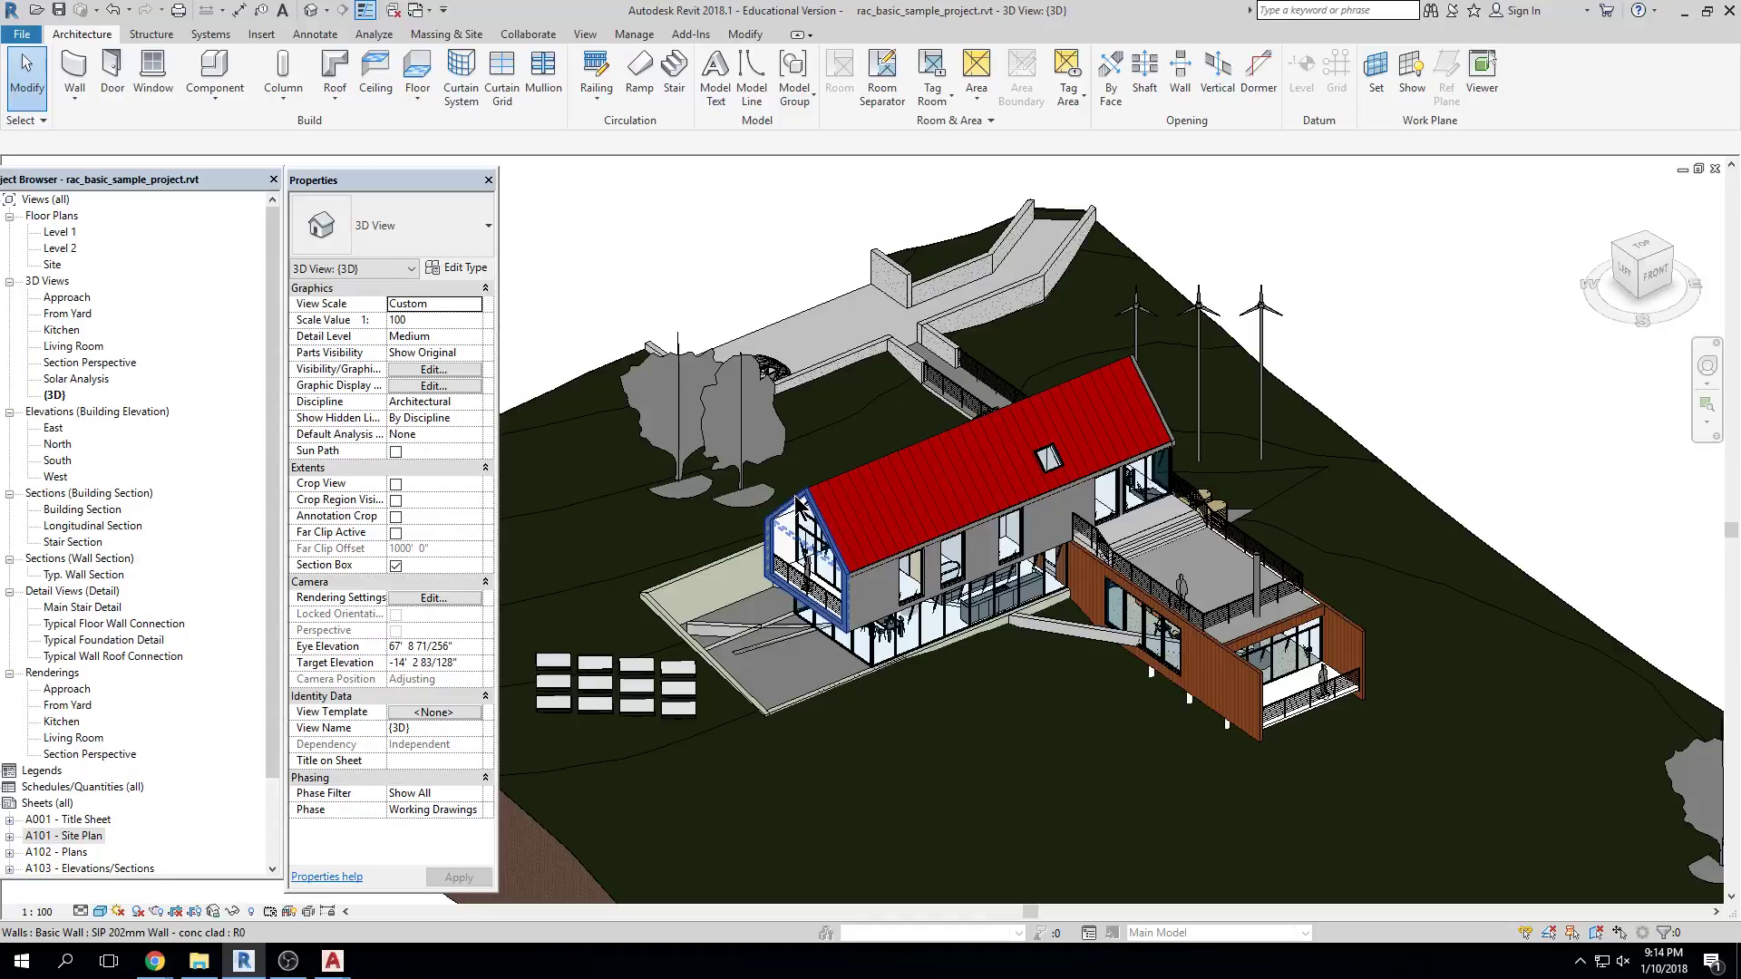
{"action": "scroll", "coordinate": [798, 508], "scroll_direction": "down", "scroll_amount": 3}
{"action": "scroll", "coordinate": [845, 588], "scroll_direction": "up", "scroll_amount": 3}
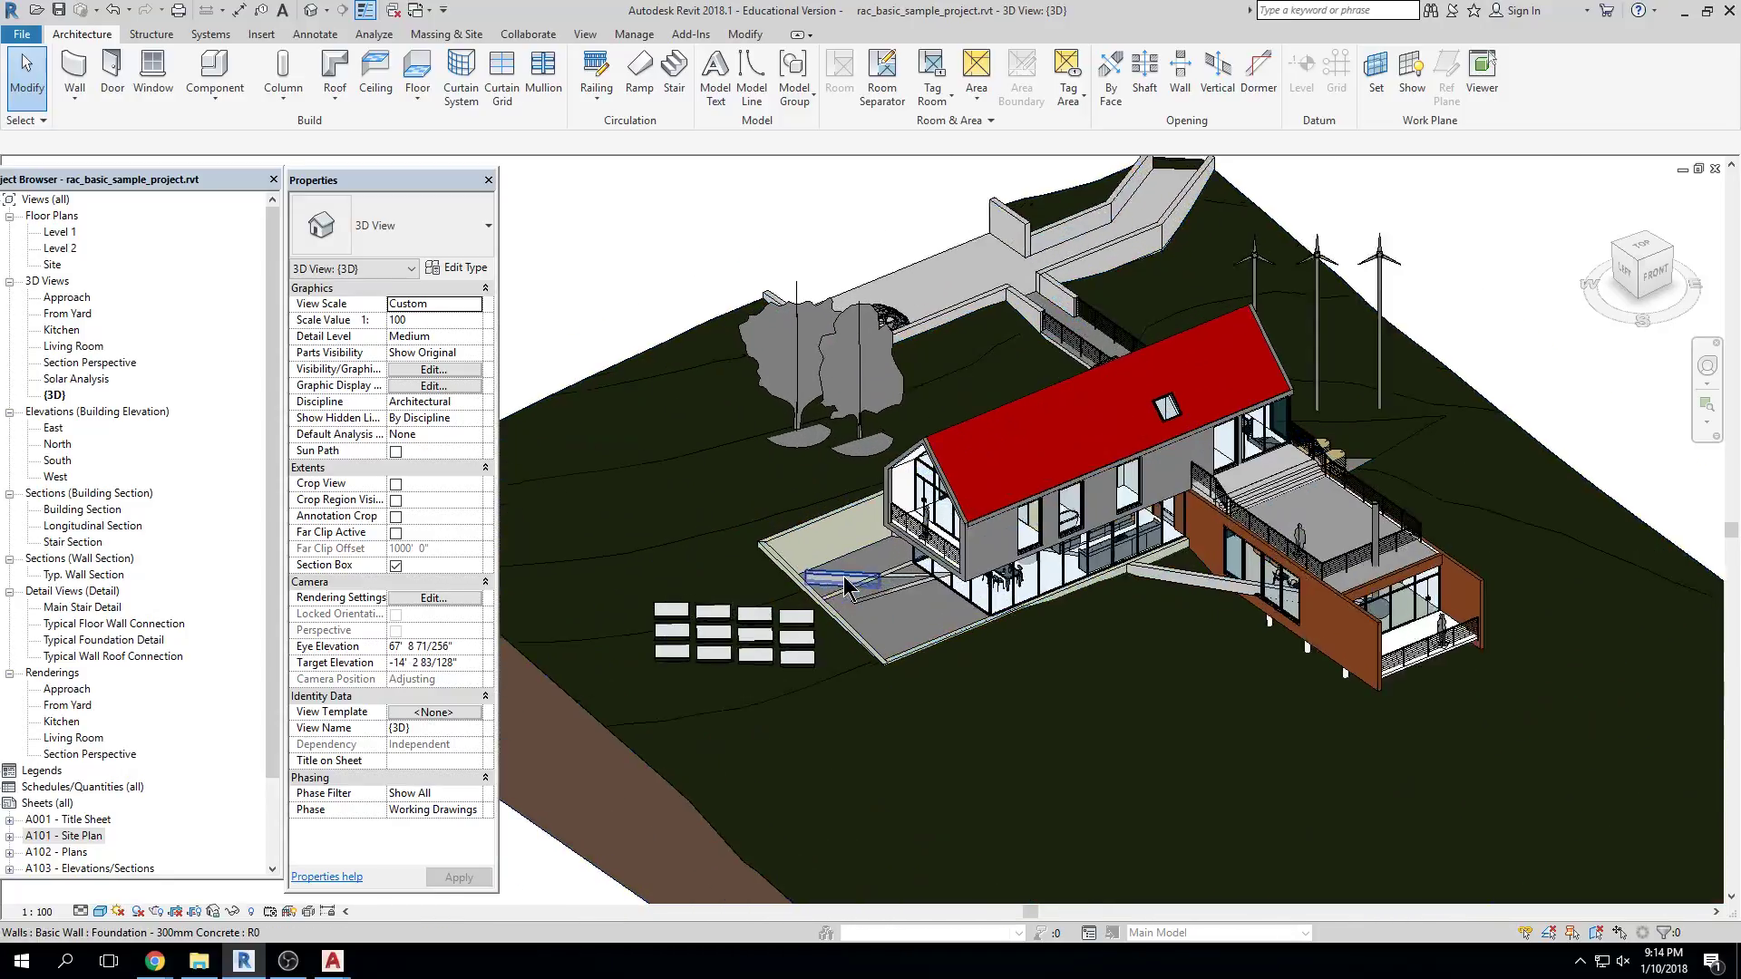
{"action": "left_click", "coordinate": [845, 588]}
{"action": "key", "text": "Escape"}
Zoom and pan to show the whole site with the house centred
{"action": "scroll", "coordinate": [845, 588], "scroll_direction": "up", "scroll_amount": 2}
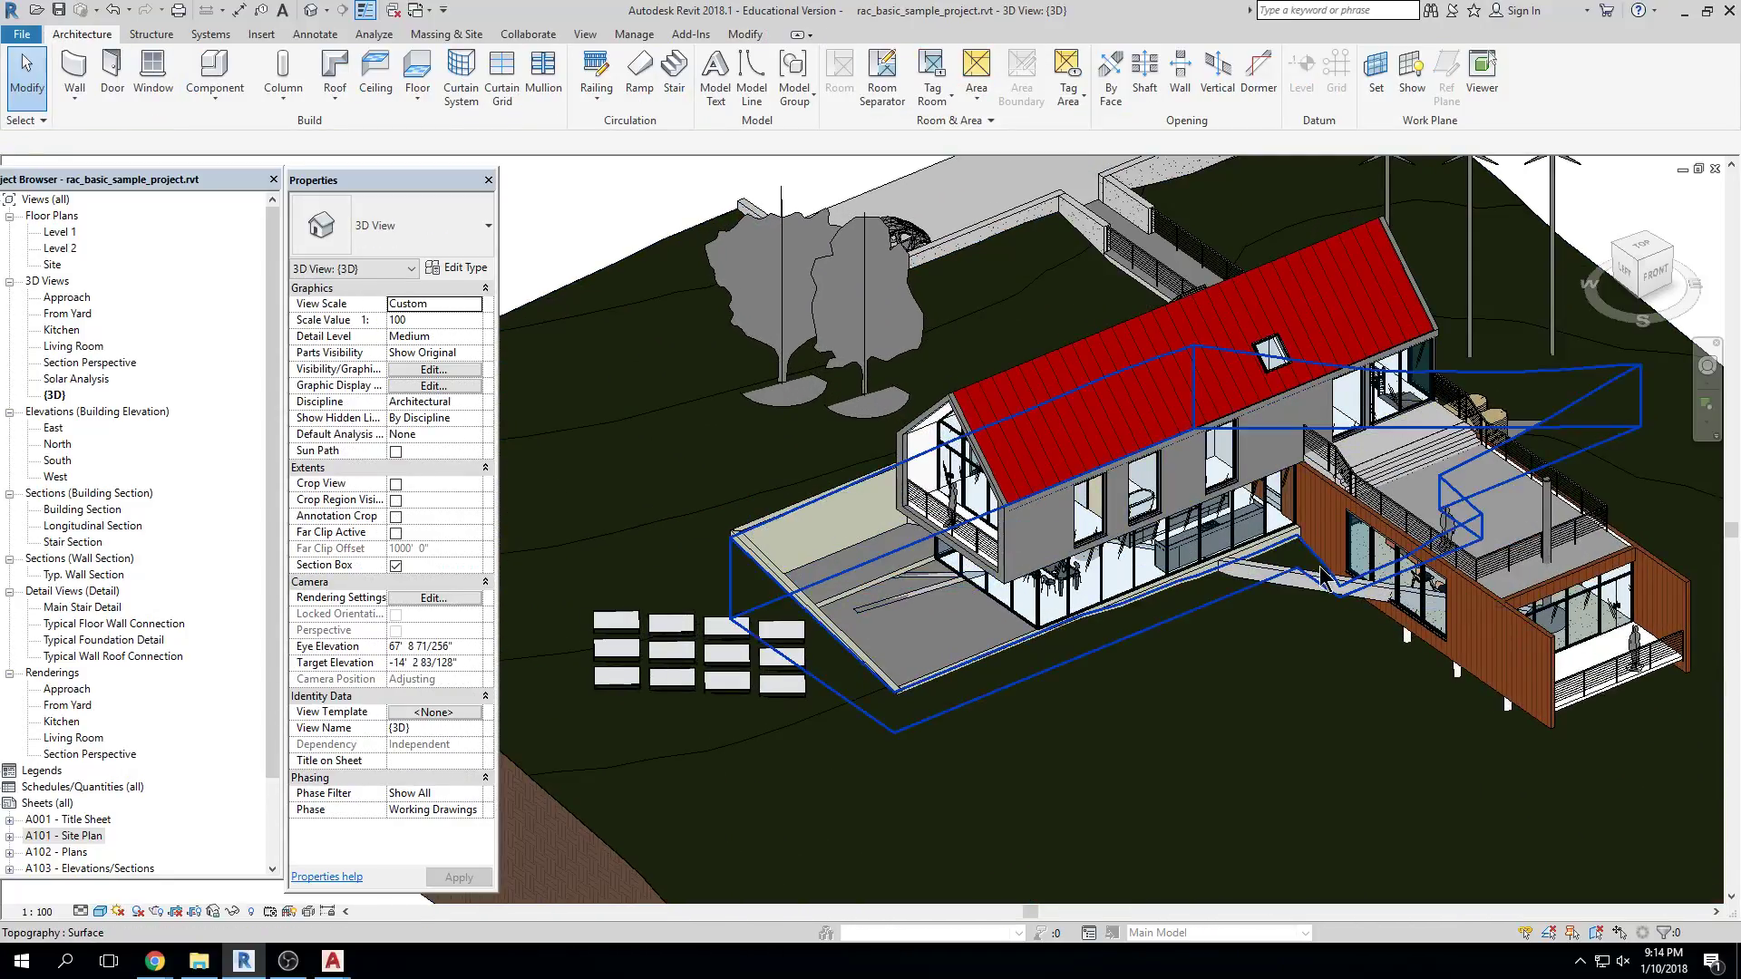
{"action": "scroll", "coordinate": [1072, 721], "scroll_direction": "down", "scroll_amount": 4}
{"action": "middle_click_drag", "start_coordinate": [1072, 721], "coordinate": [935, 676]}
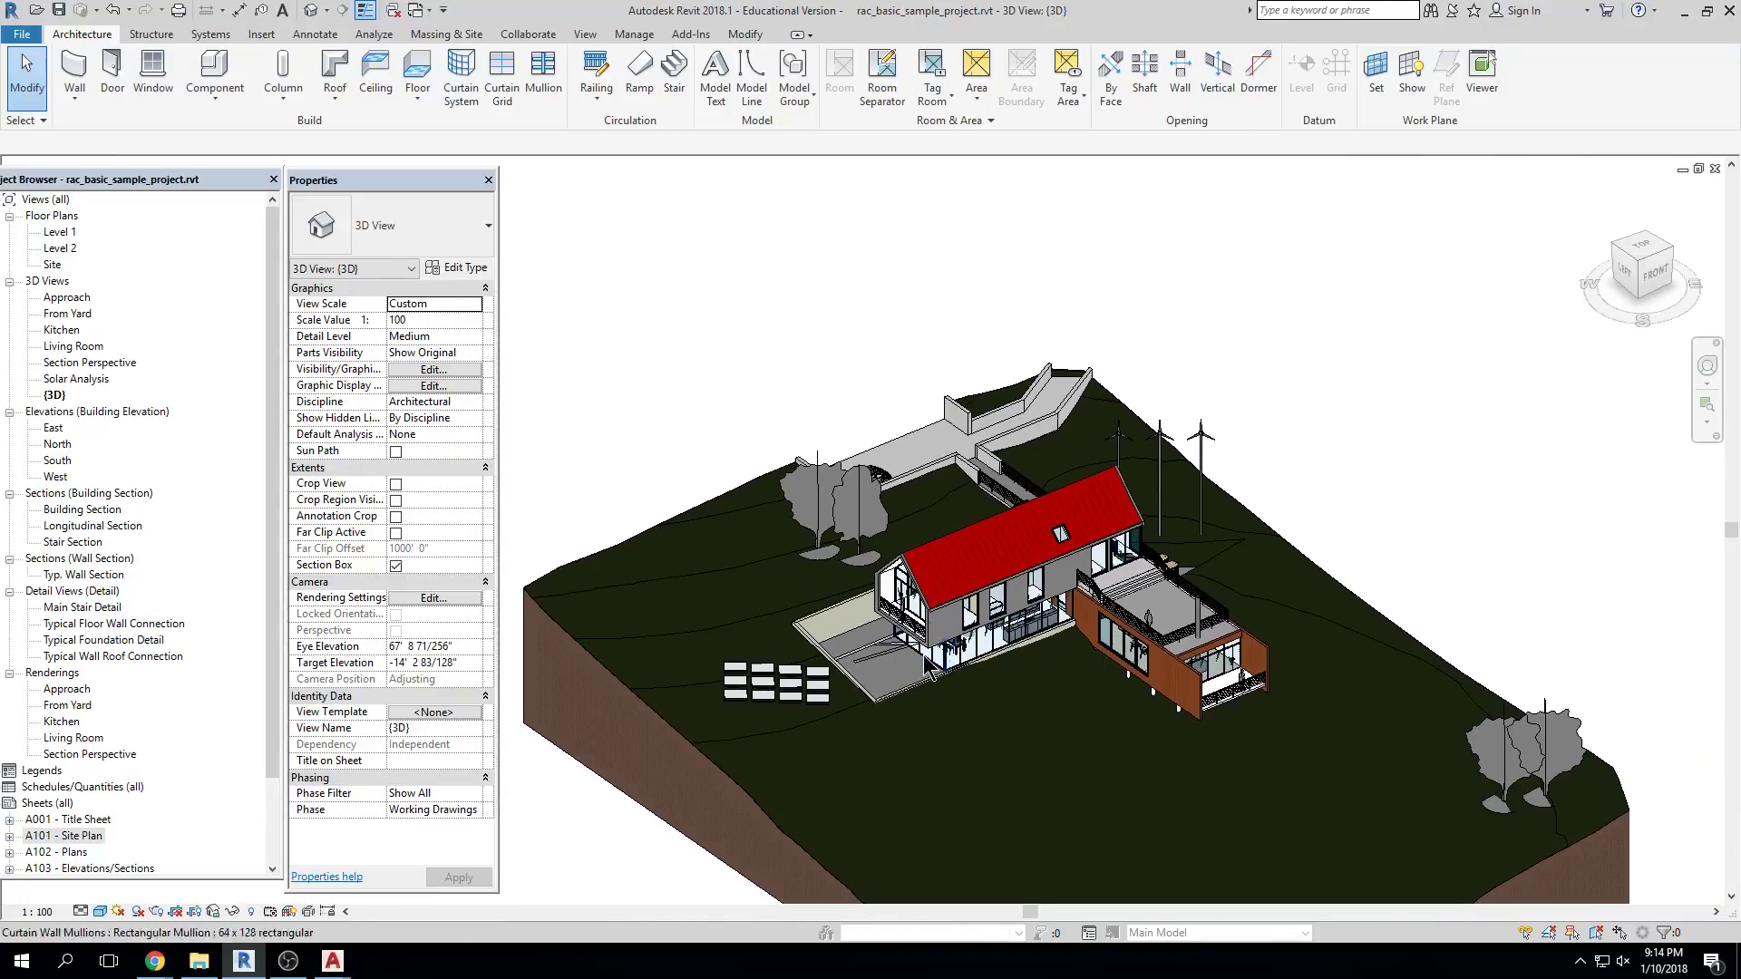
{"action": "scroll", "coordinate": [936, 675], "scroll_direction": "up", "scroll_amount": 5}
{"action": "scroll", "coordinate": [857, 639], "scroll_direction": "down", "scroll_amount": 6}
{"action": "middle_click_drag", "start_coordinate": [1351, 376], "coordinate": [1432, 410]}
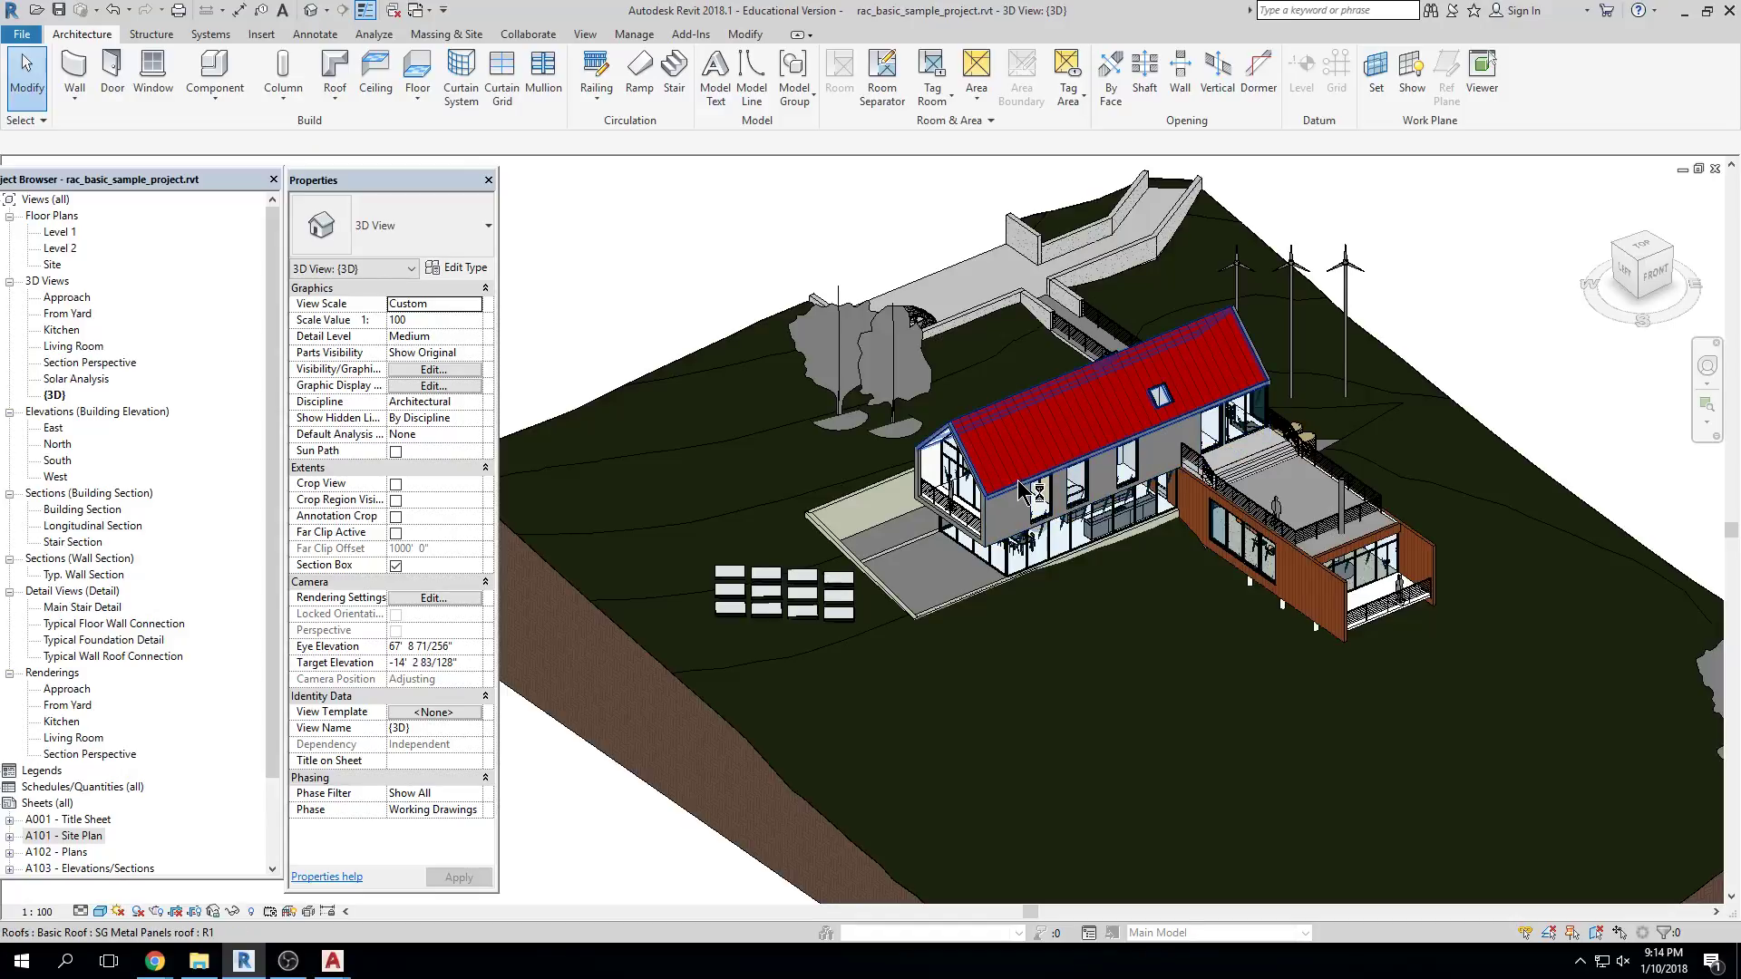
Open the Level 1 plan, then switch to the Typical Wall Roof Connection detail view
{"action": "double_click", "coordinate": [61, 233]}
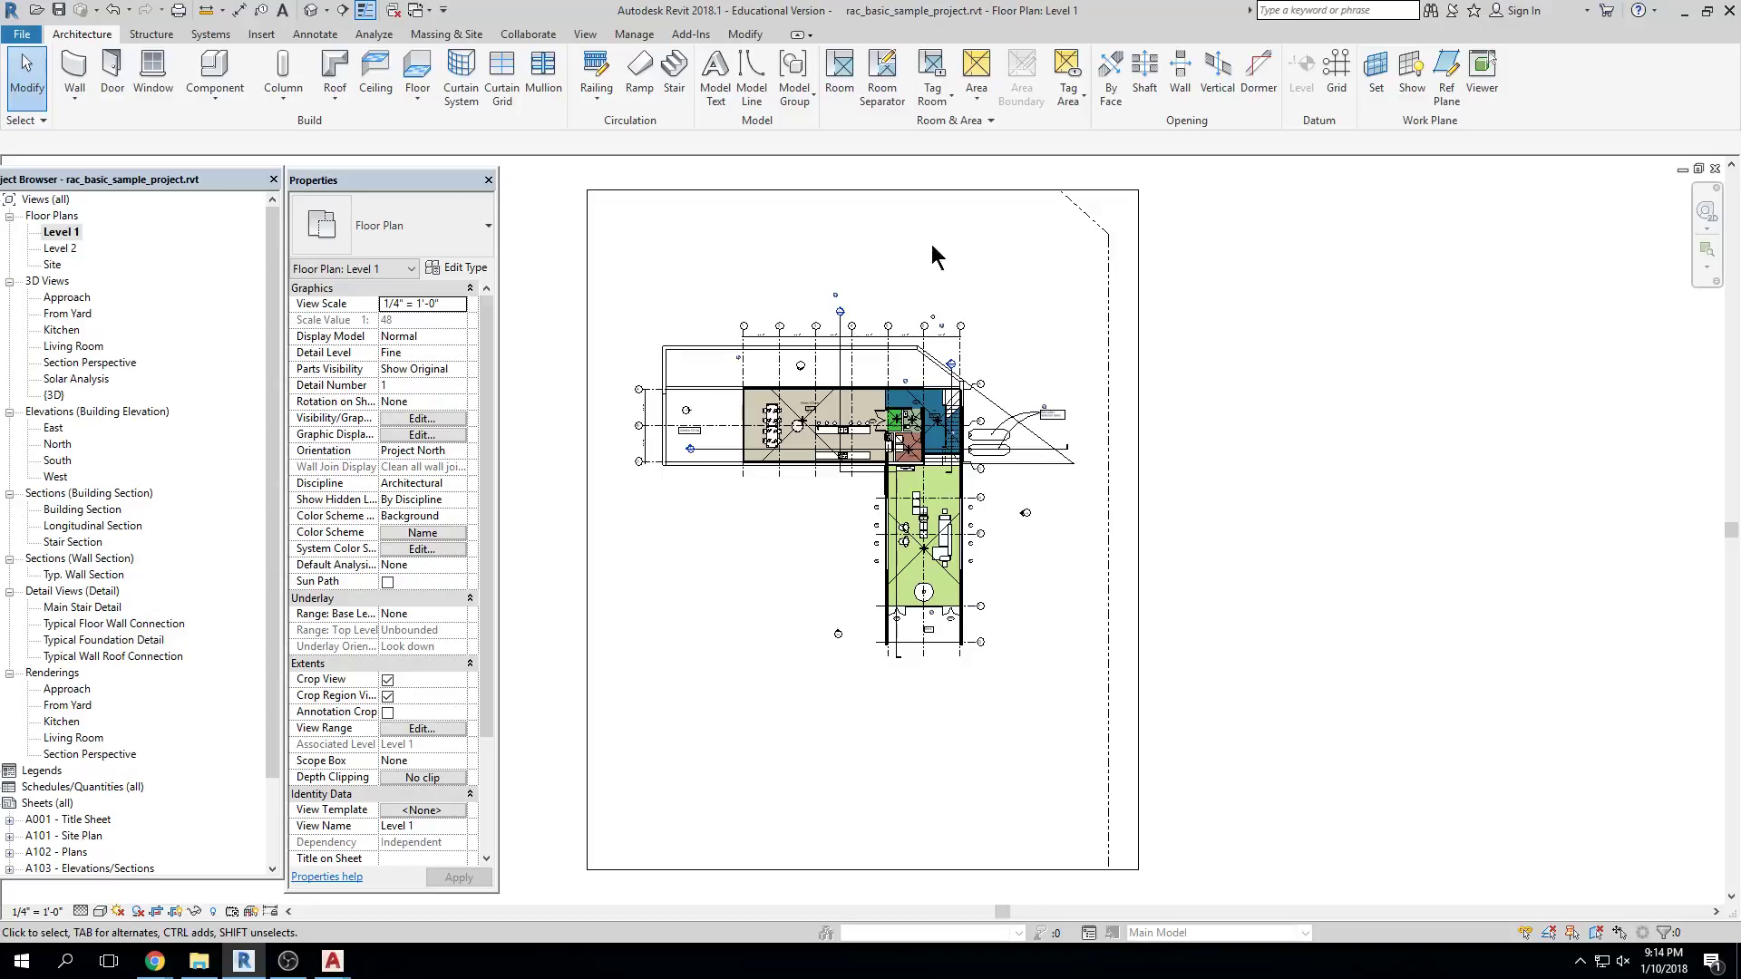
{"action": "left_click", "coordinate": [427, 10]}
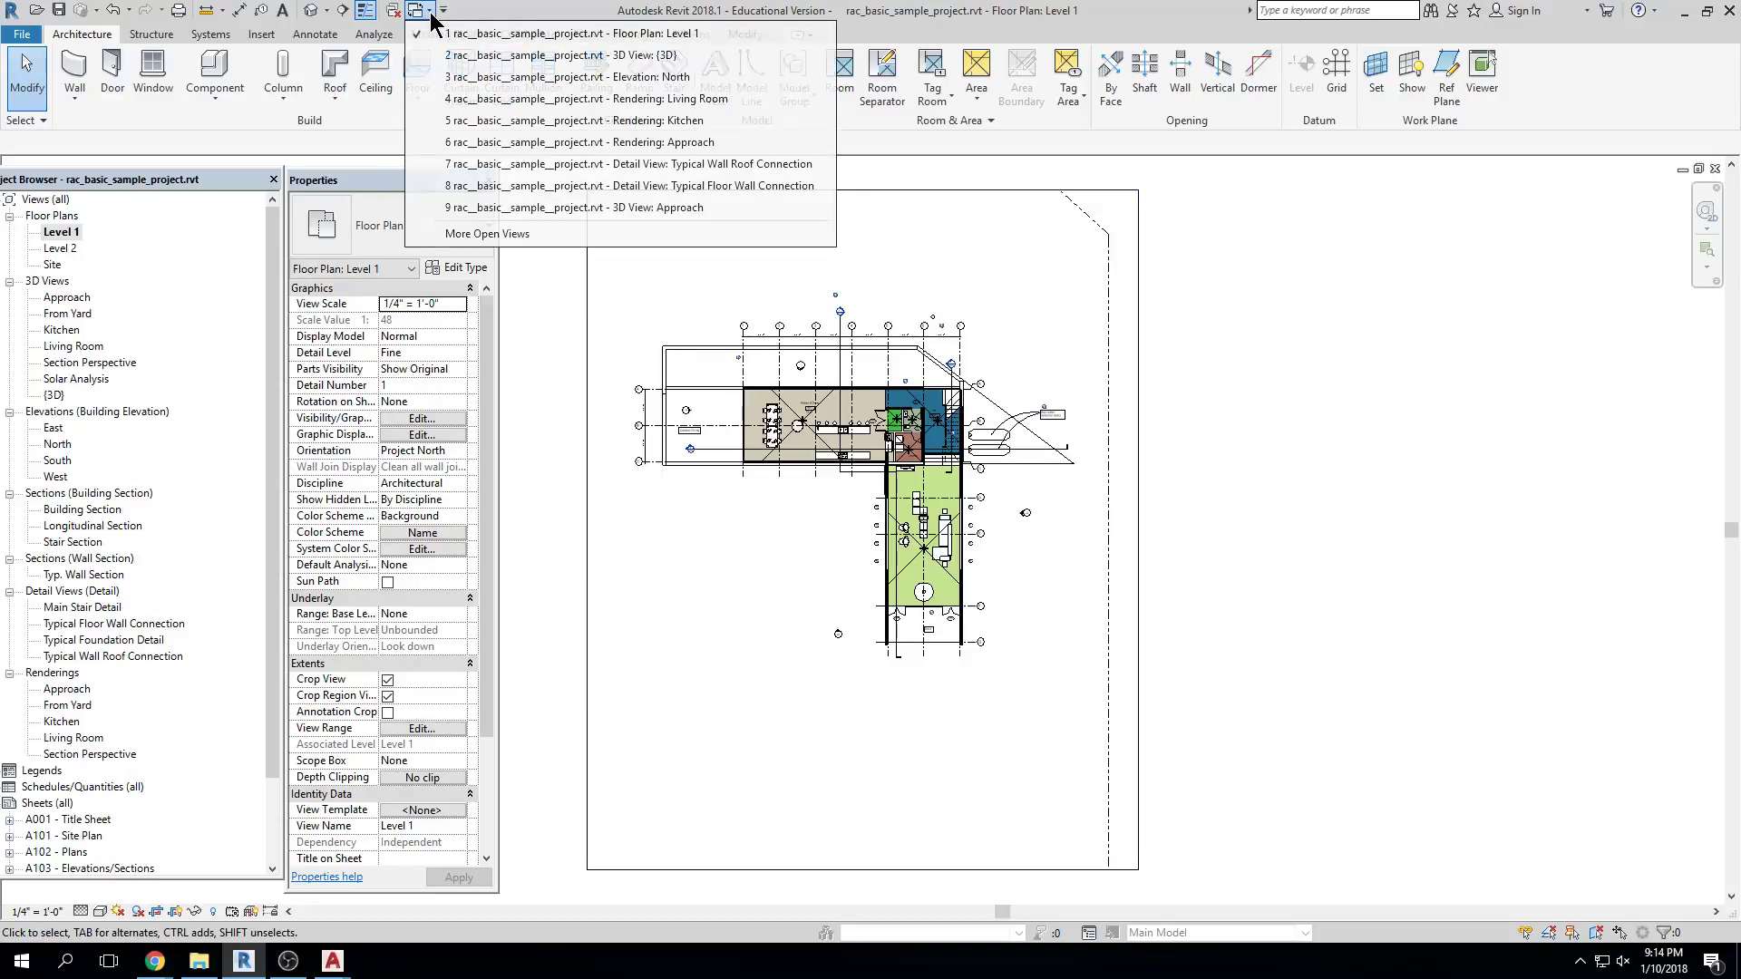
{"action": "left_click", "coordinate": [457, 164]}
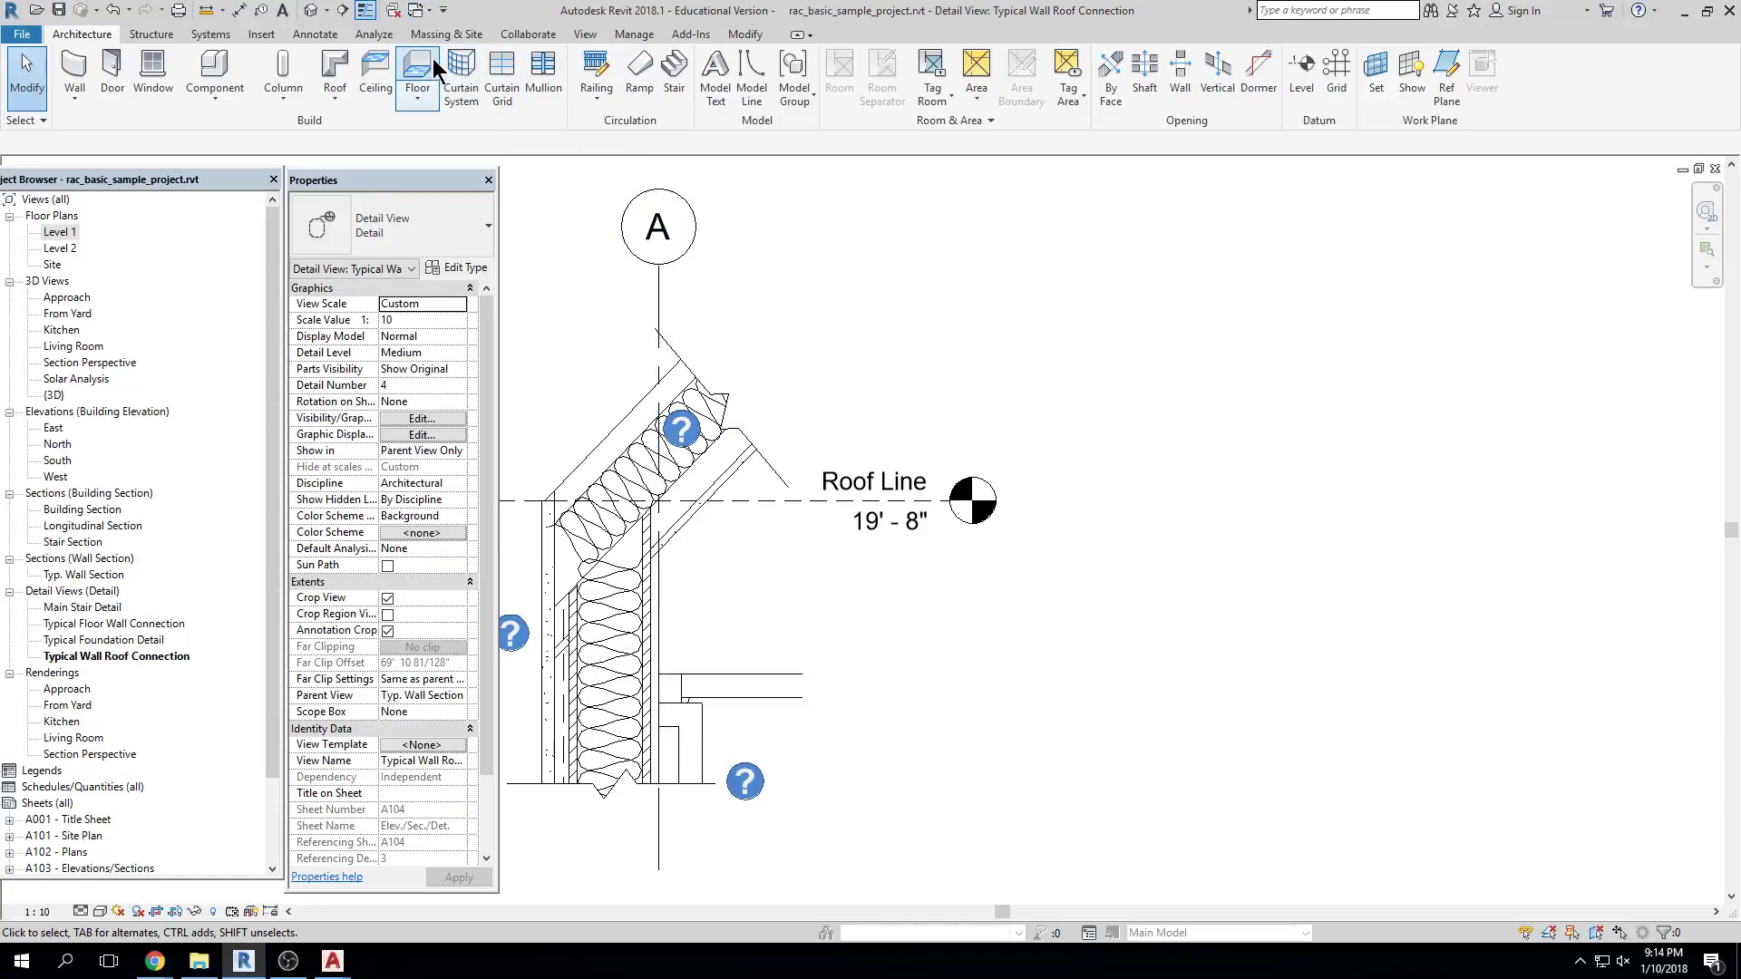
{"action": "left_click", "coordinate": [425, 11]}
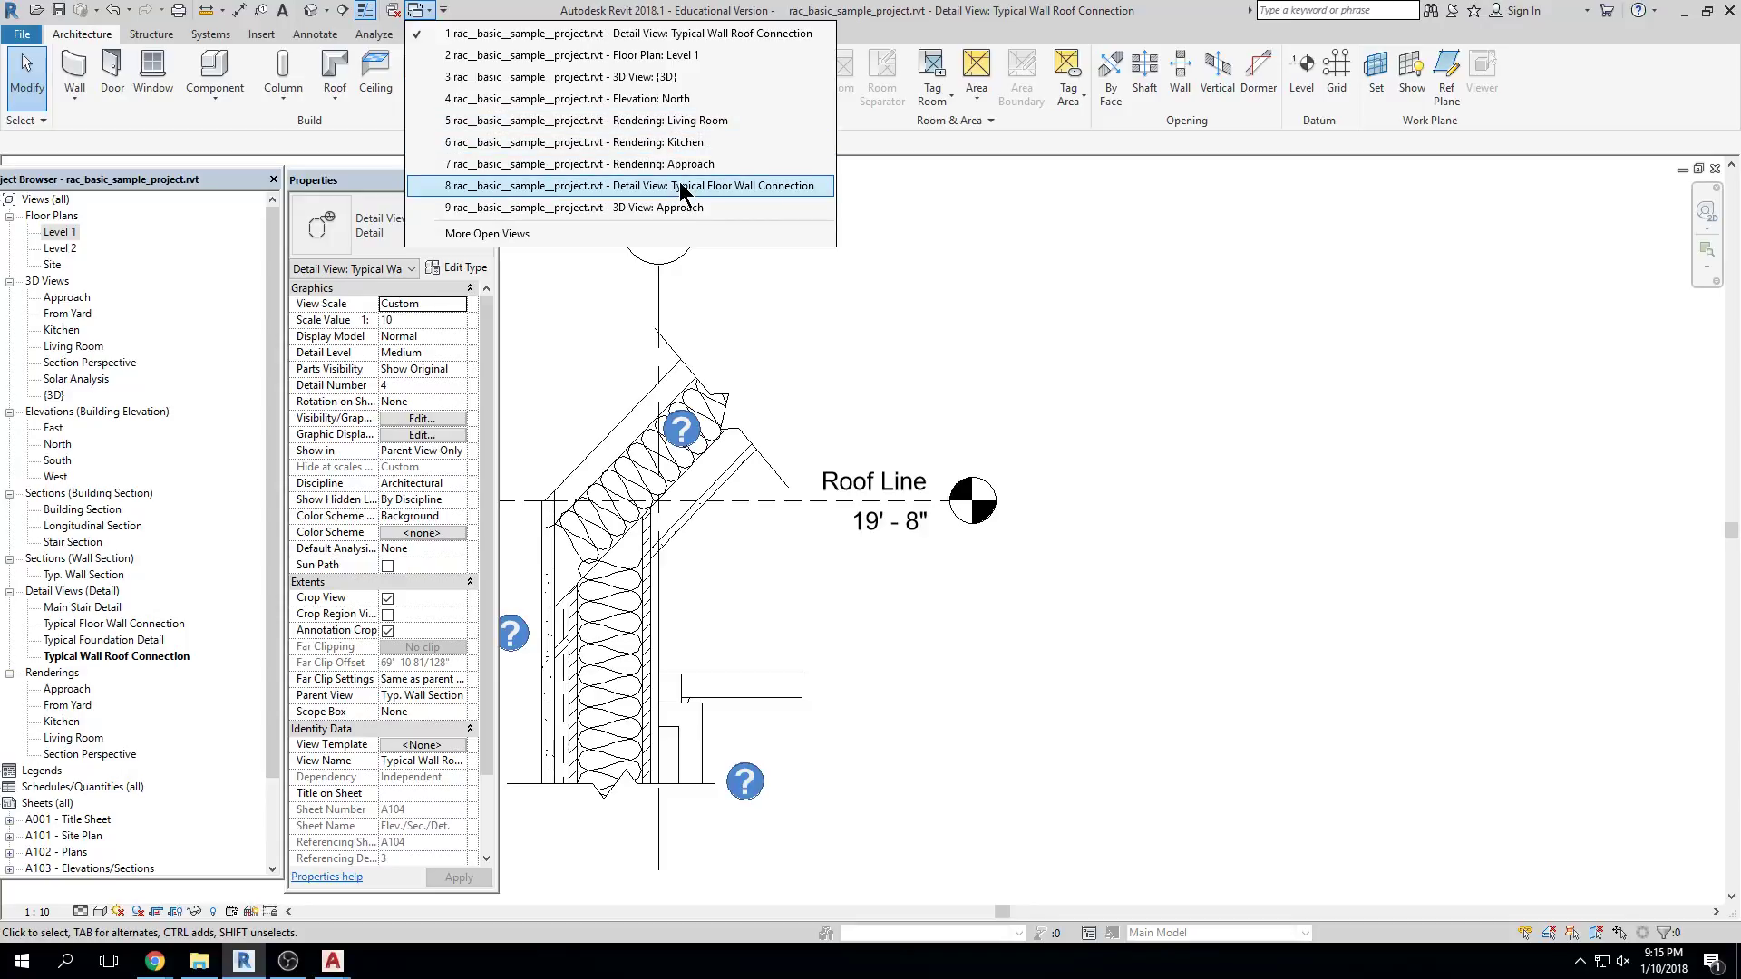
{"action": "left_click", "coordinate": [930, 170]}
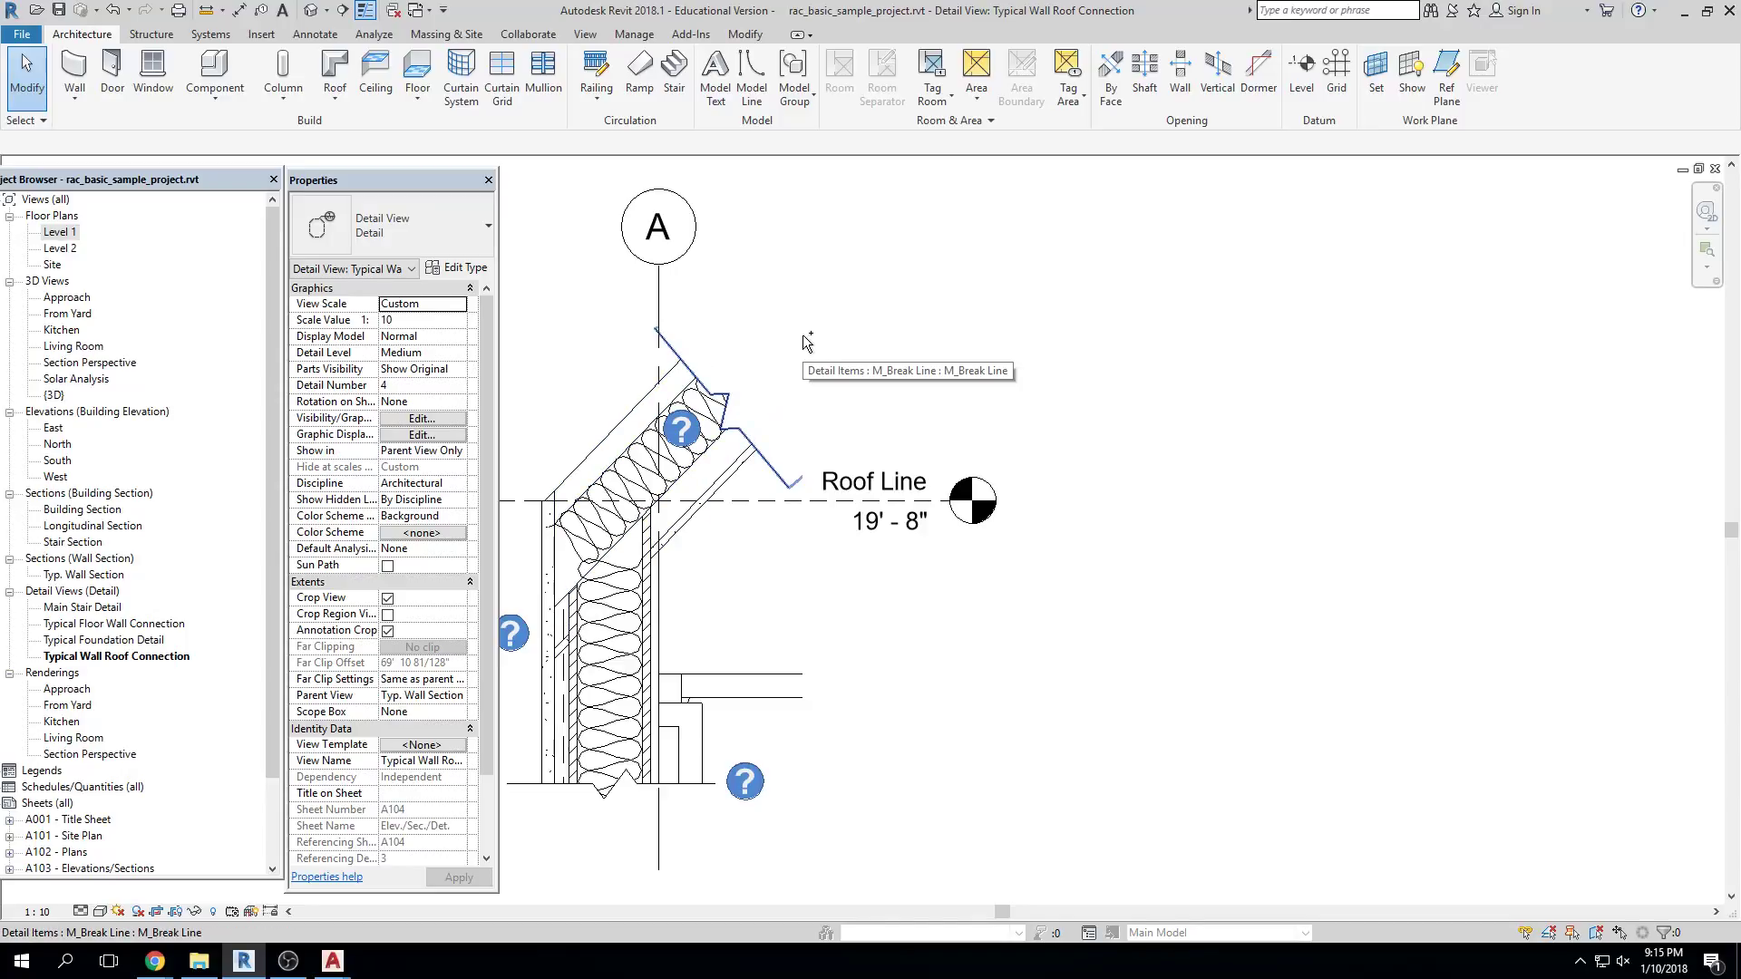
Cycle through {3D}, the Floor Wall detail, From Yard, Kitchen, North and Living Room views to the Approach rendering
{"action": "key", "text": "ctrl+Tab"}
{"action": "key", "text": "ctrl+Tab"}
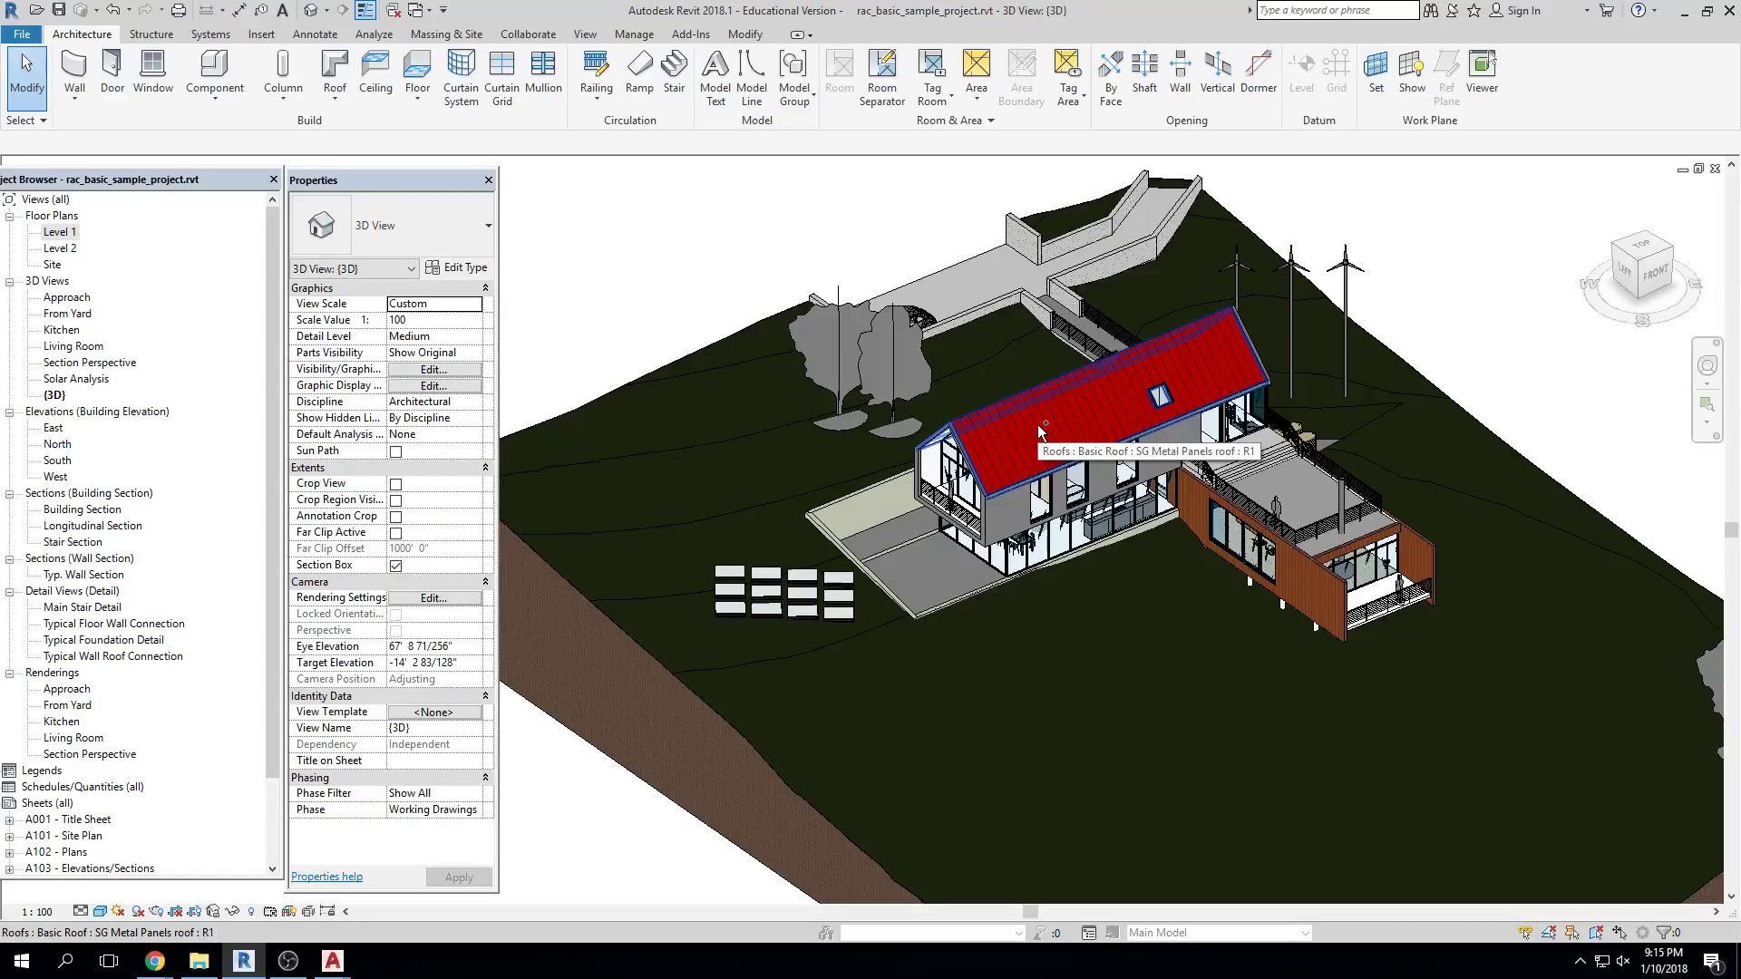
{"action": "key", "text": "ctrl+Tab"}
{"action": "key", "text": "ctrl+Tab"}
{"action": "key", "text": "ctrl+Tab"}
{"action": "key", "text": "ctrl+Tab"}
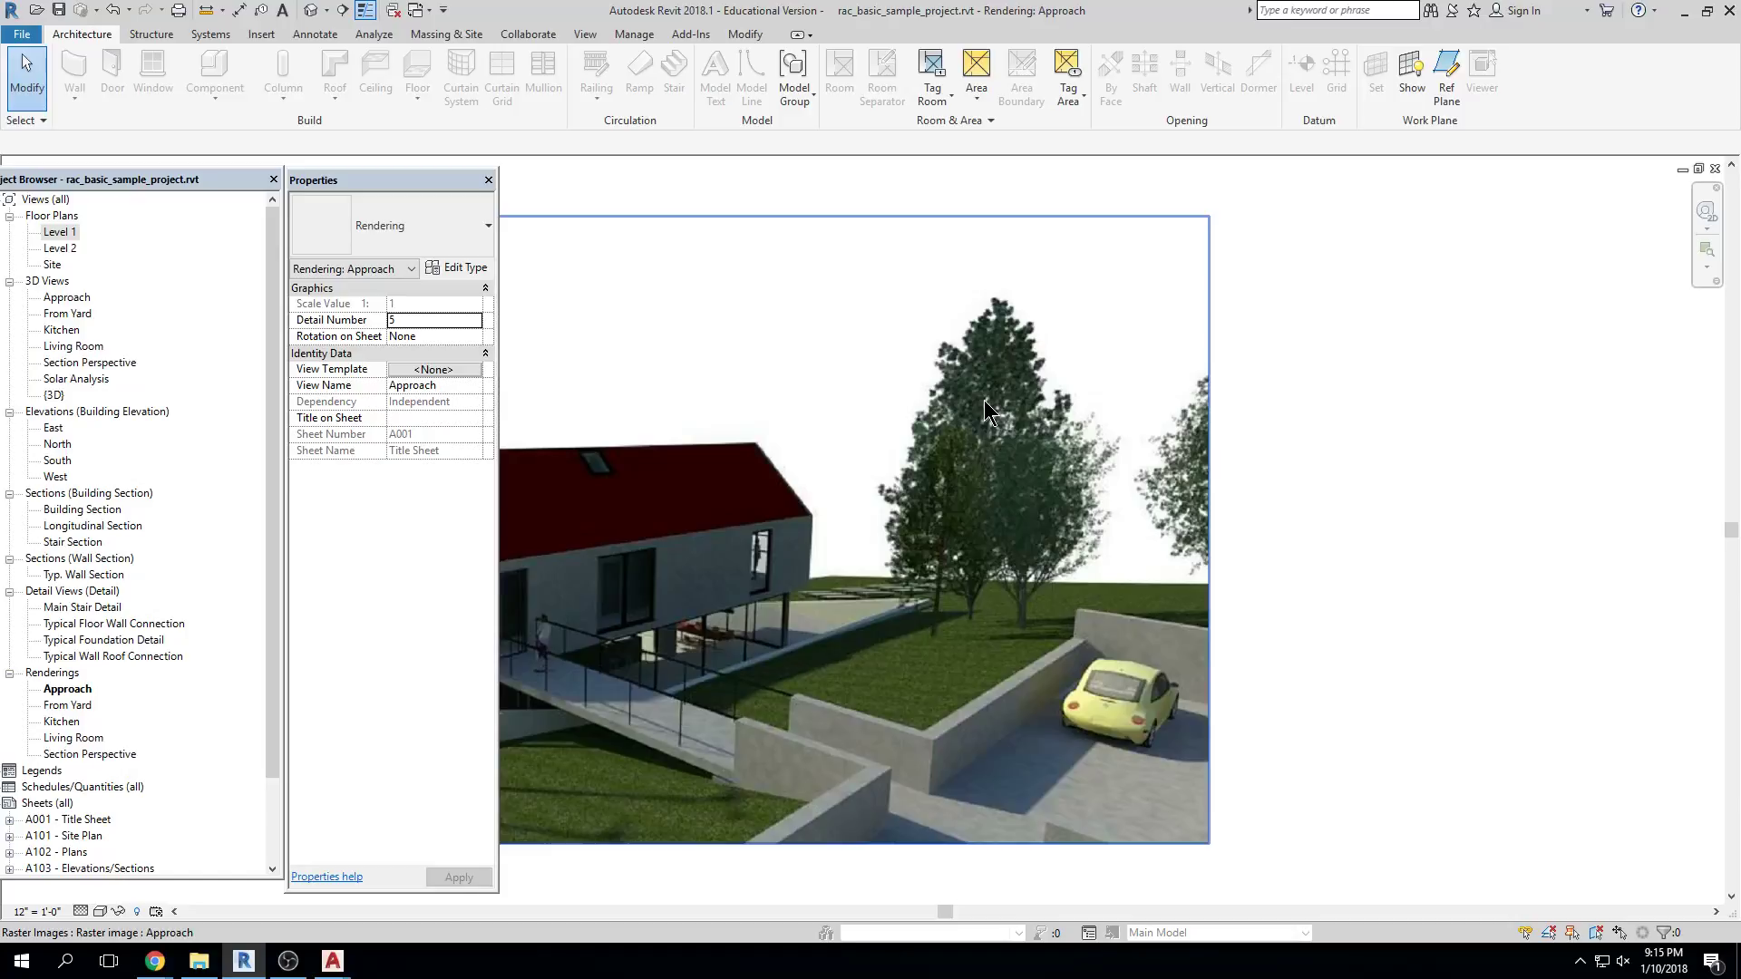
{"action": "scroll", "coordinate": [927, 499], "scroll_direction": "up", "scroll_amount": 1}
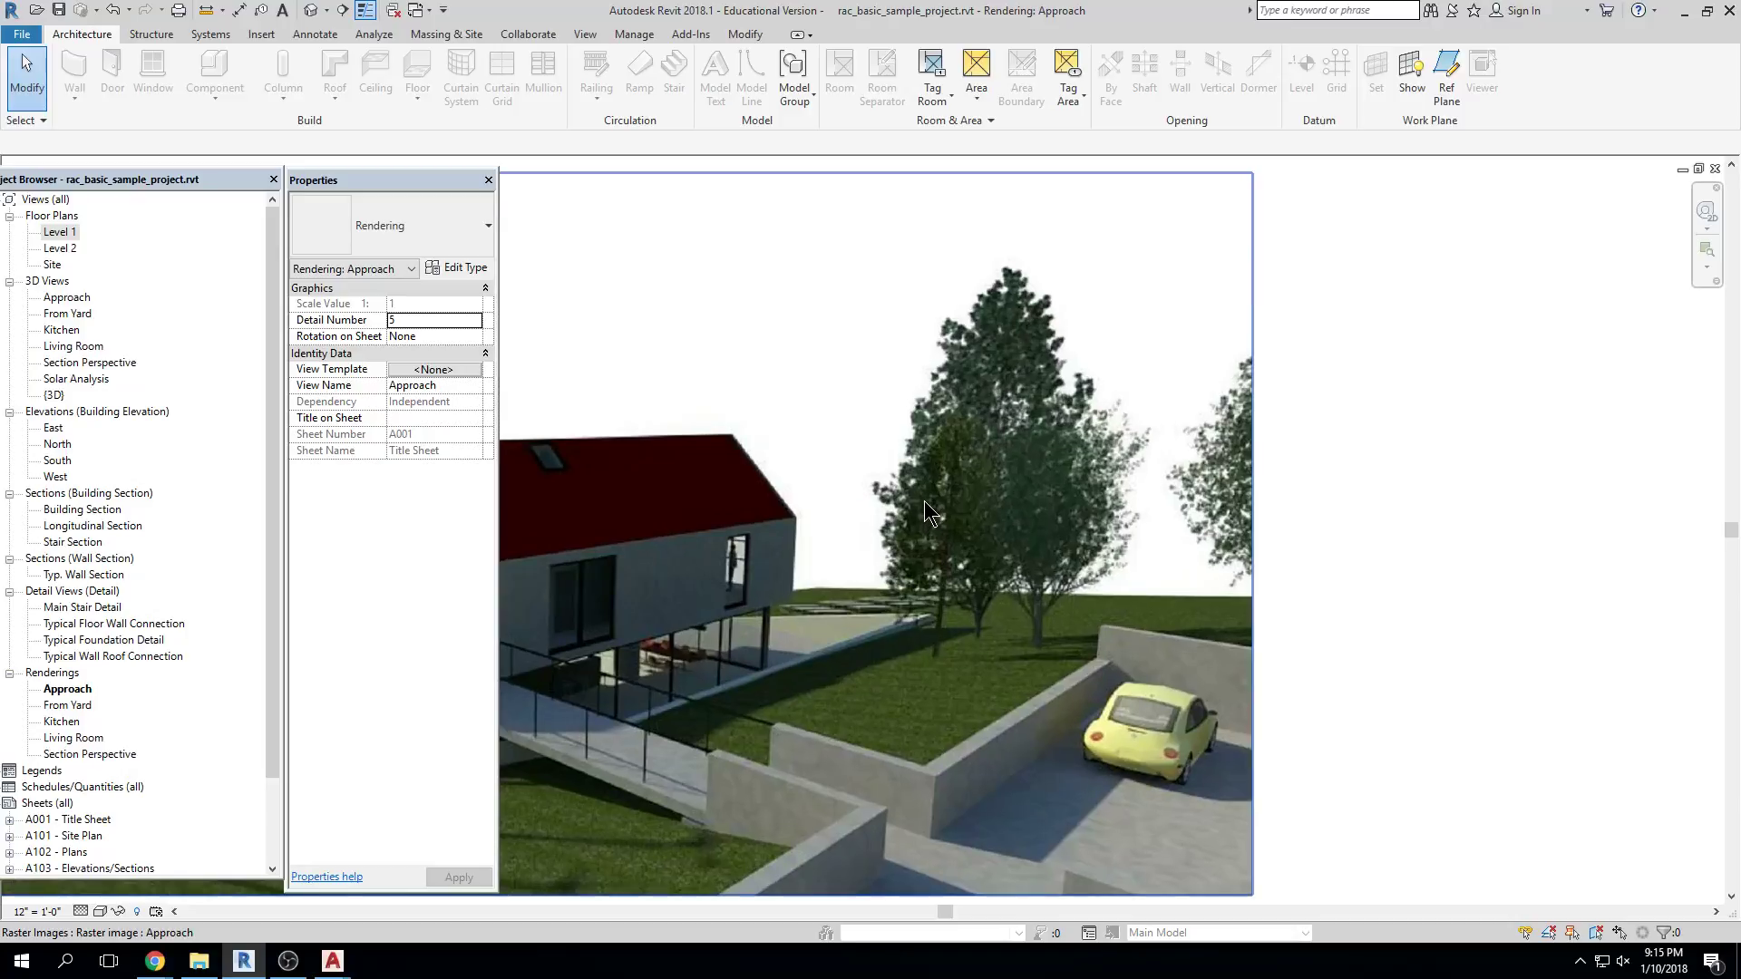
{"action": "key", "text": "ctrl+Tab"}
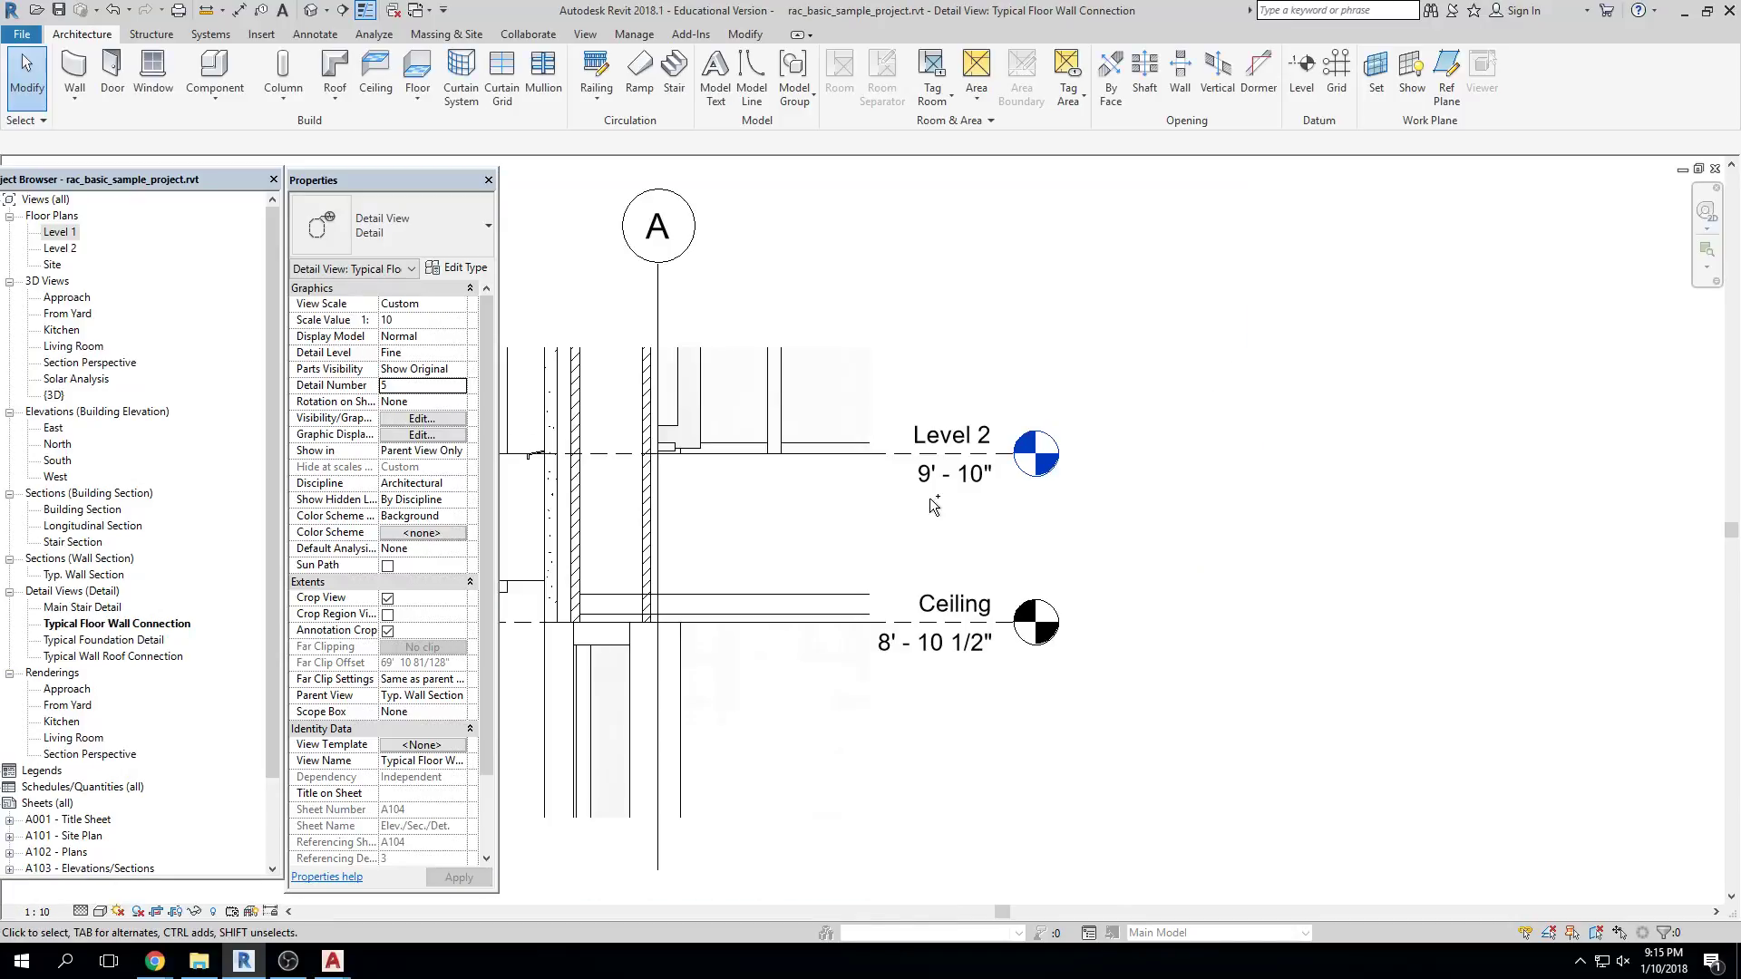
{"action": "key", "text": "ctrl+Tab"}
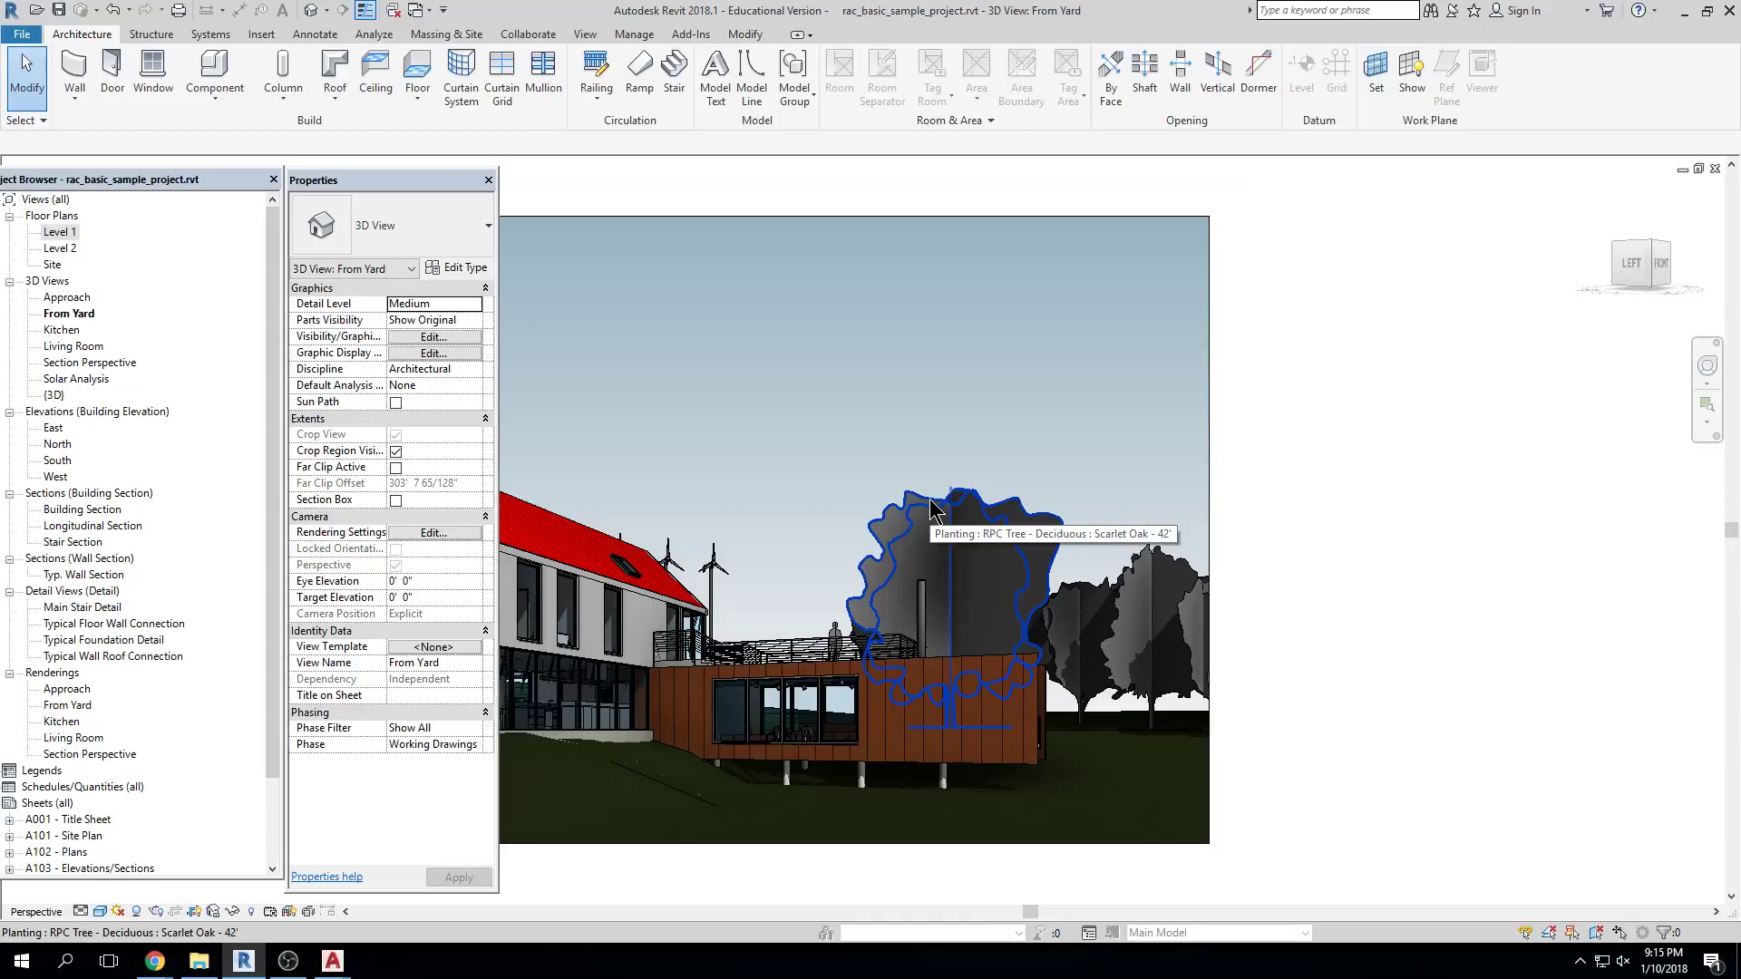
{"action": "key", "text": "ctrl+Tab"}
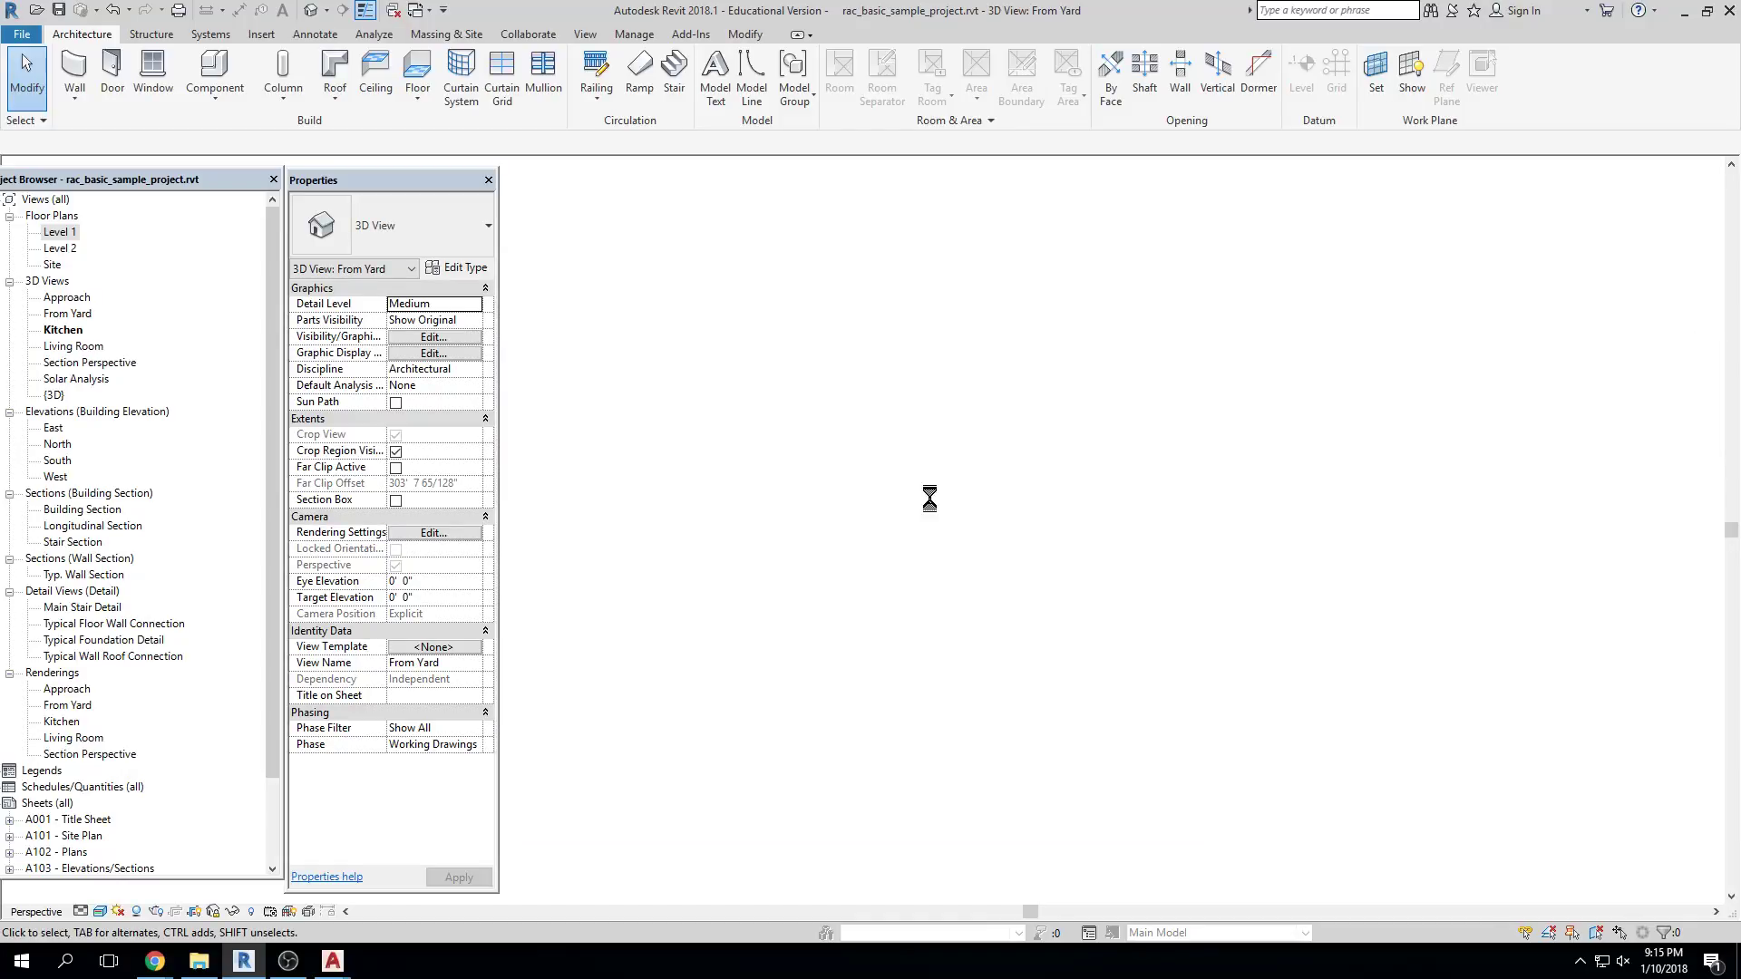
{"action": "key", "text": "ctrl+Tab"}
{"action": "key", "text": "ctrl+Tab"}
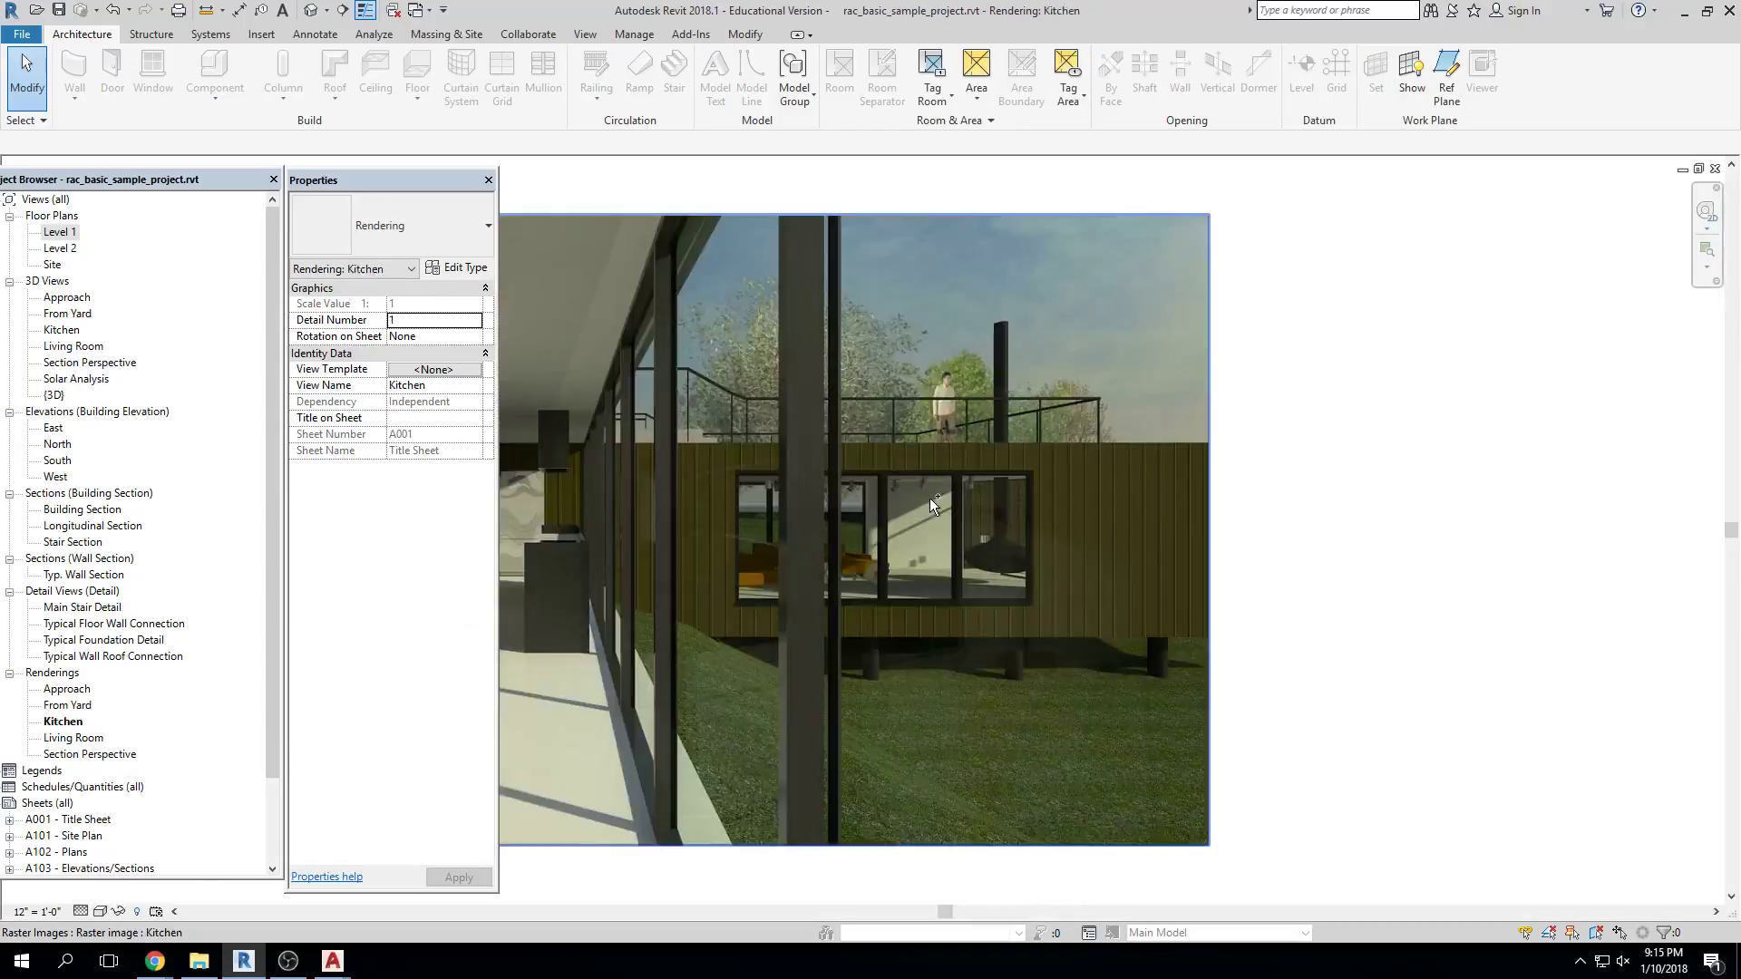
{"action": "key", "text": "ctrl+Tab"}
{"action": "scroll", "coordinate": [1423, 485], "scroll_direction": "down", "scroll_amount": 4}
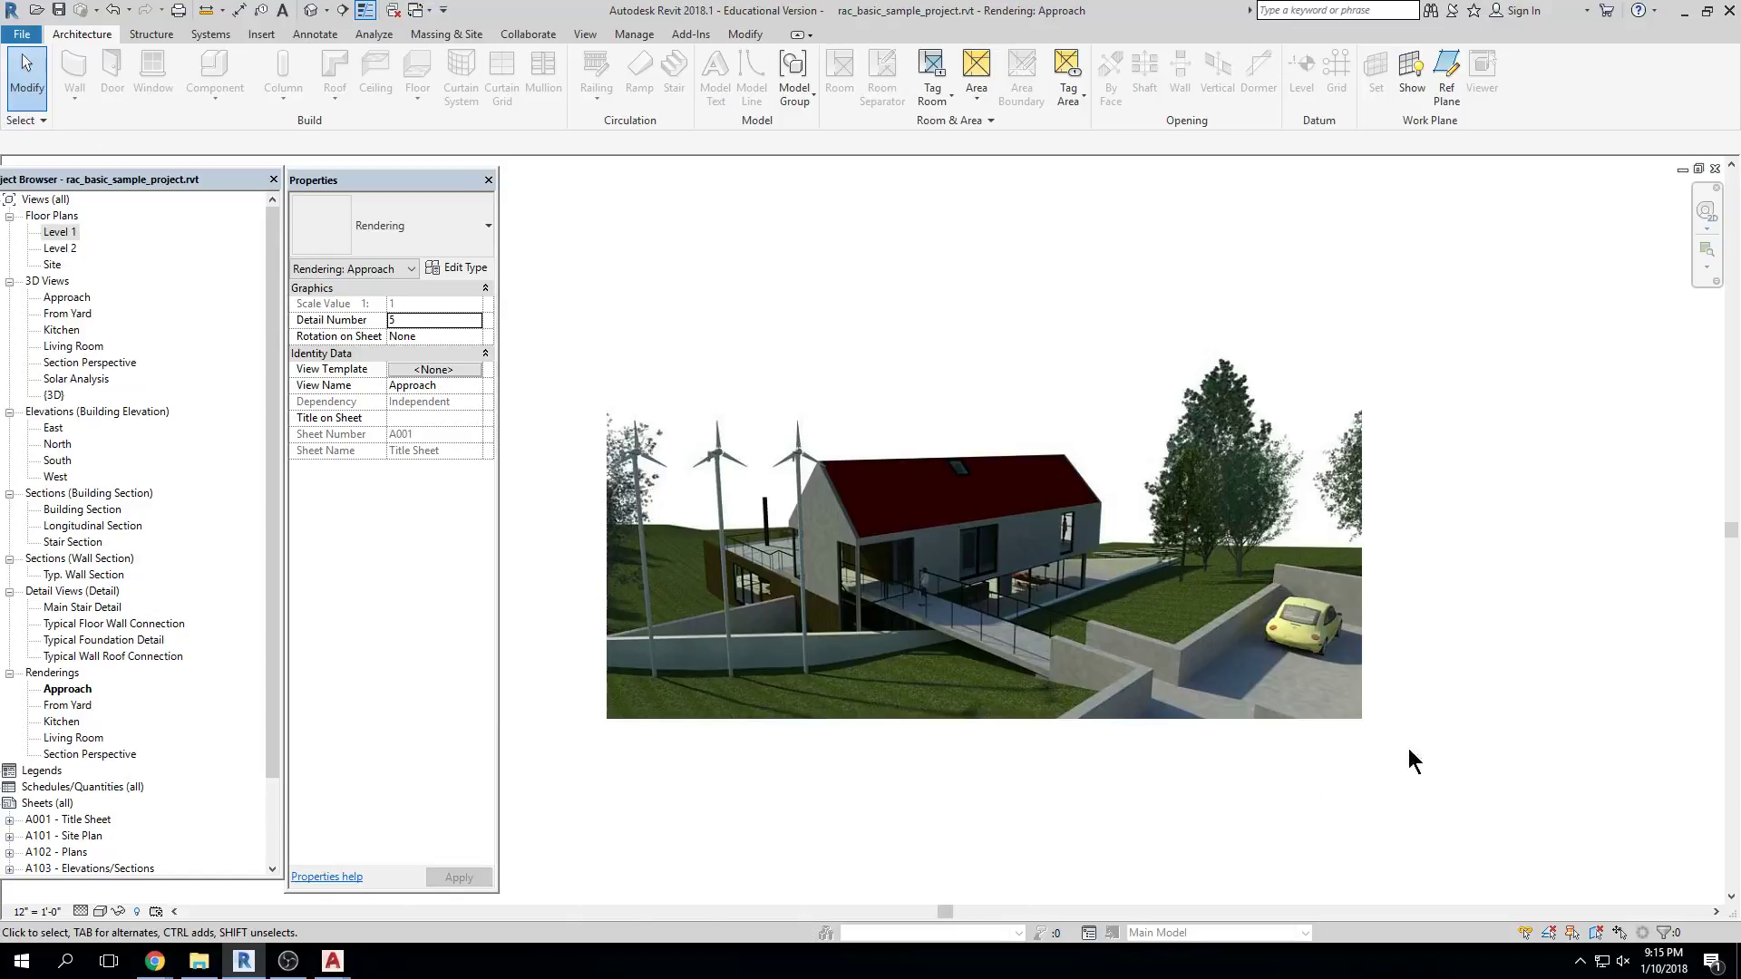
Close the open view windows one by one down to the Kitchen rendering, cancelling the Save File prompt
{"action": "left_click", "coordinate": [1715, 168]}
{"action": "left_click", "coordinate": [1714, 168]}
{"action": "left_click", "coordinate": [1714, 169]}
{"action": "left_click", "coordinate": [1714, 169]}
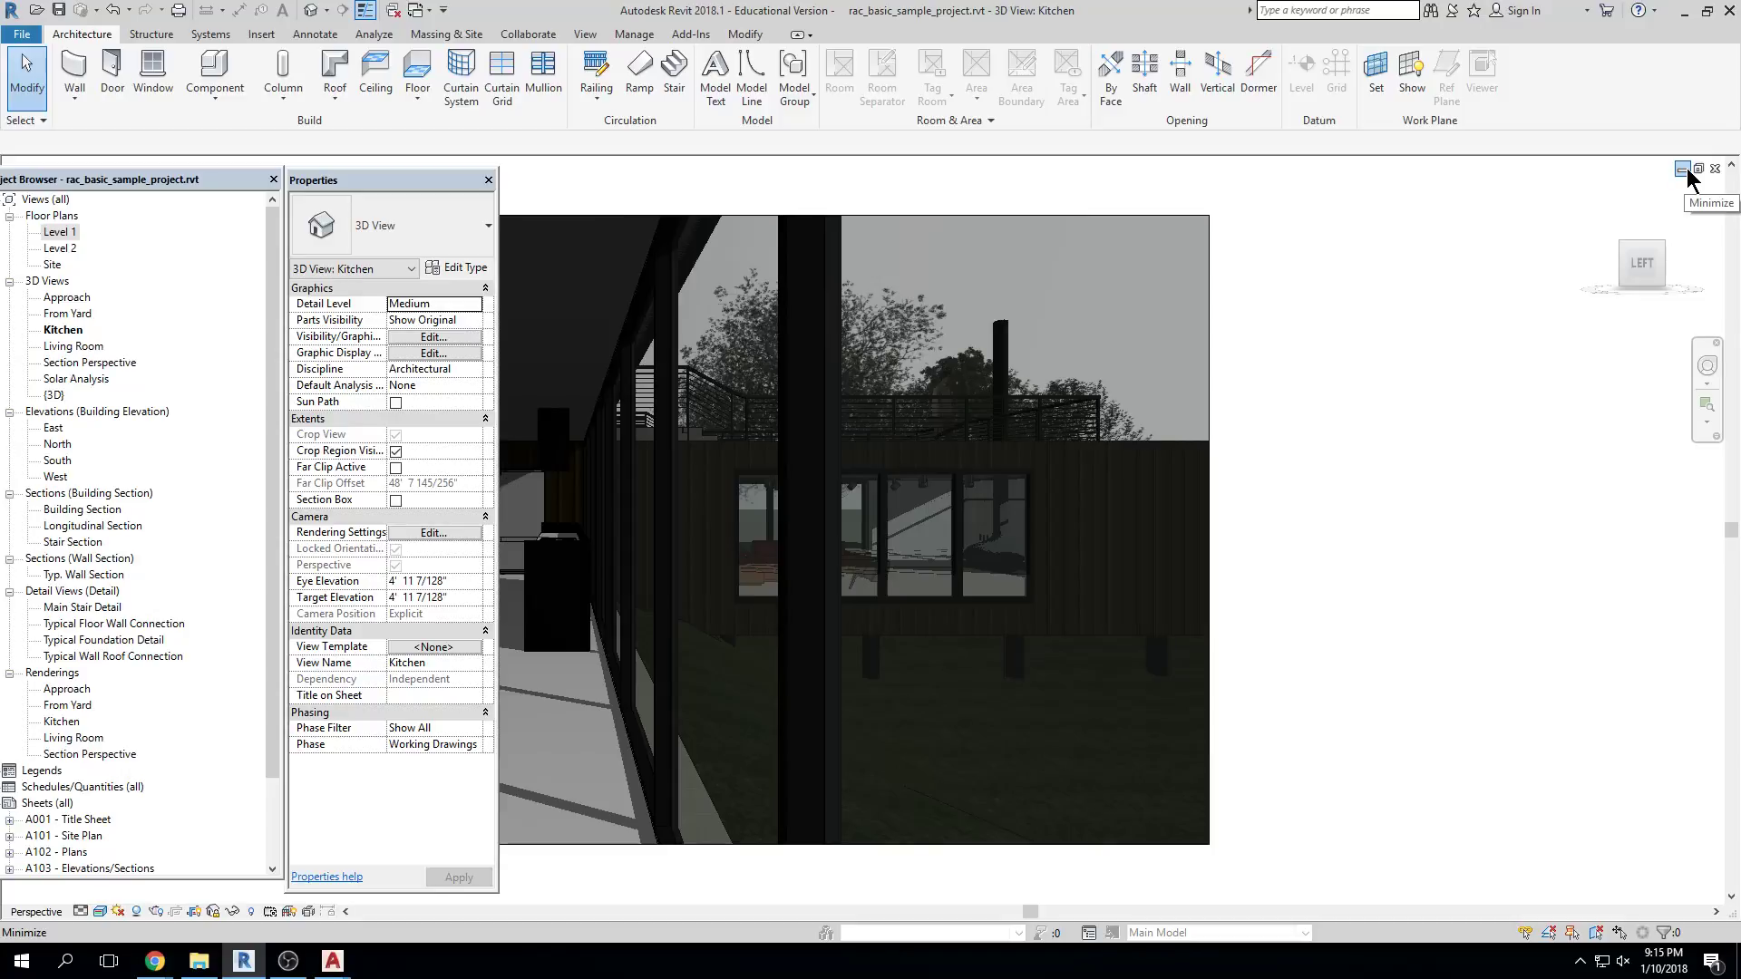
{"action": "left_click", "coordinate": [1715, 169]}
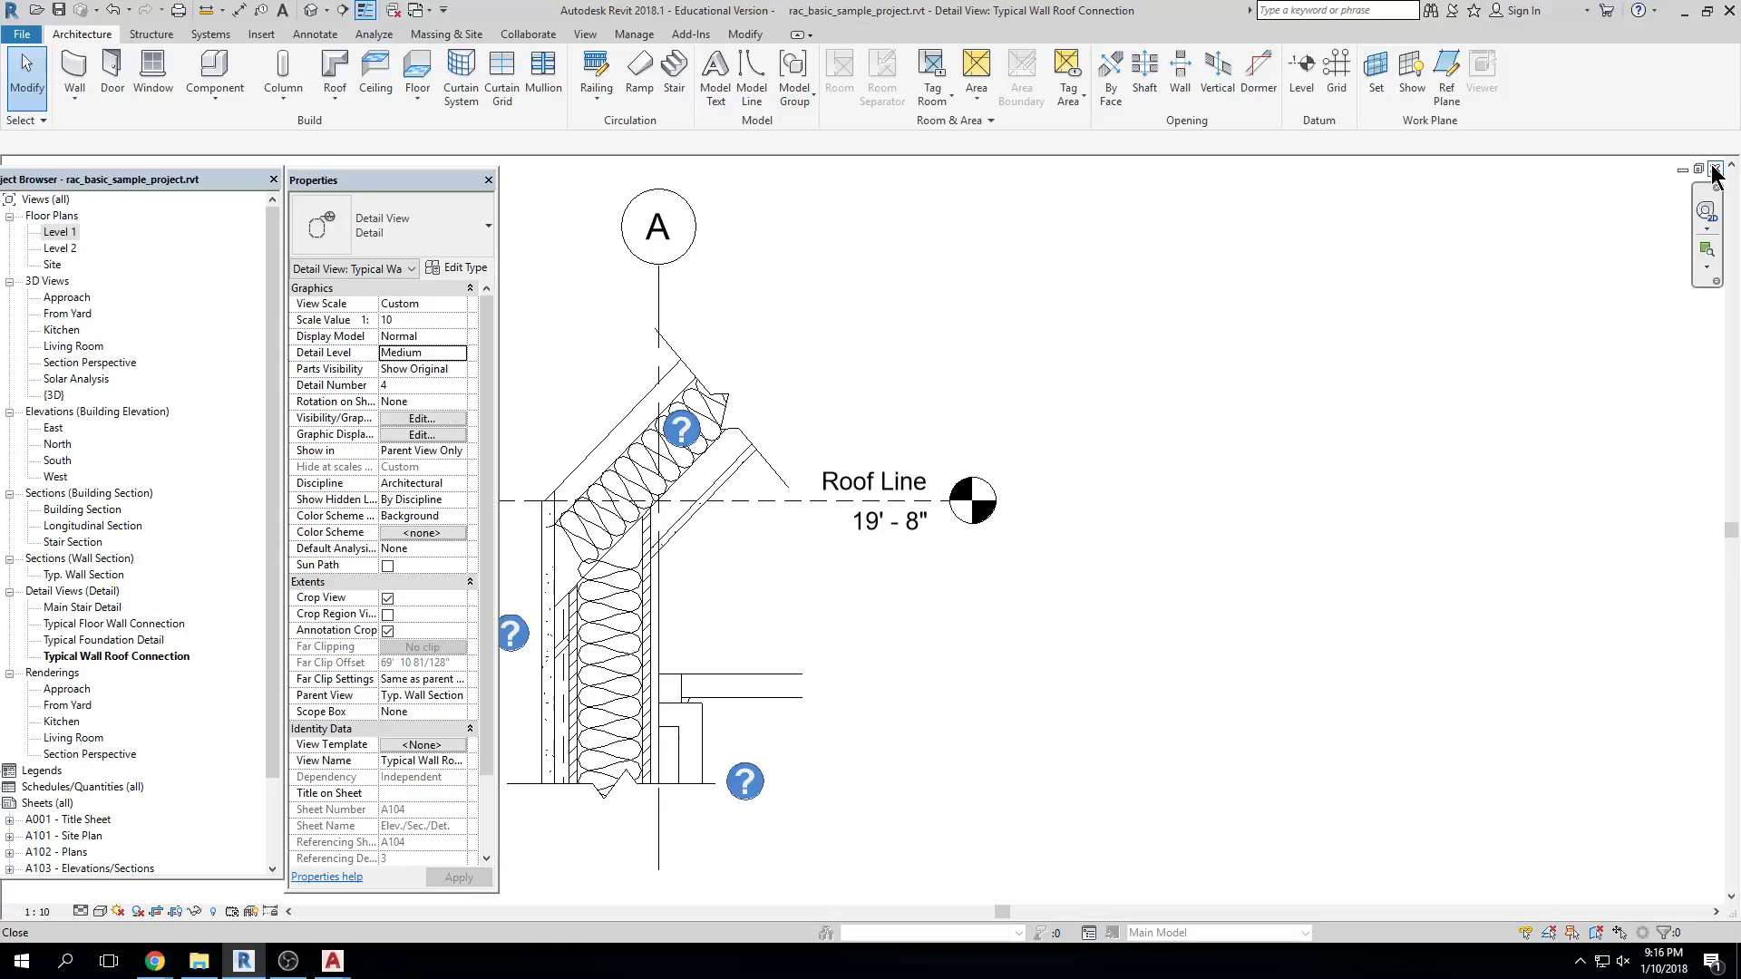
{"action": "left_click", "coordinate": [1714, 169]}
{"action": "left_click", "coordinate": [1714, 168]}
{"action": "left_click", "coordinate": [1714, 169]}
{"action": "left_click", "coordinate": [1714, 168]}
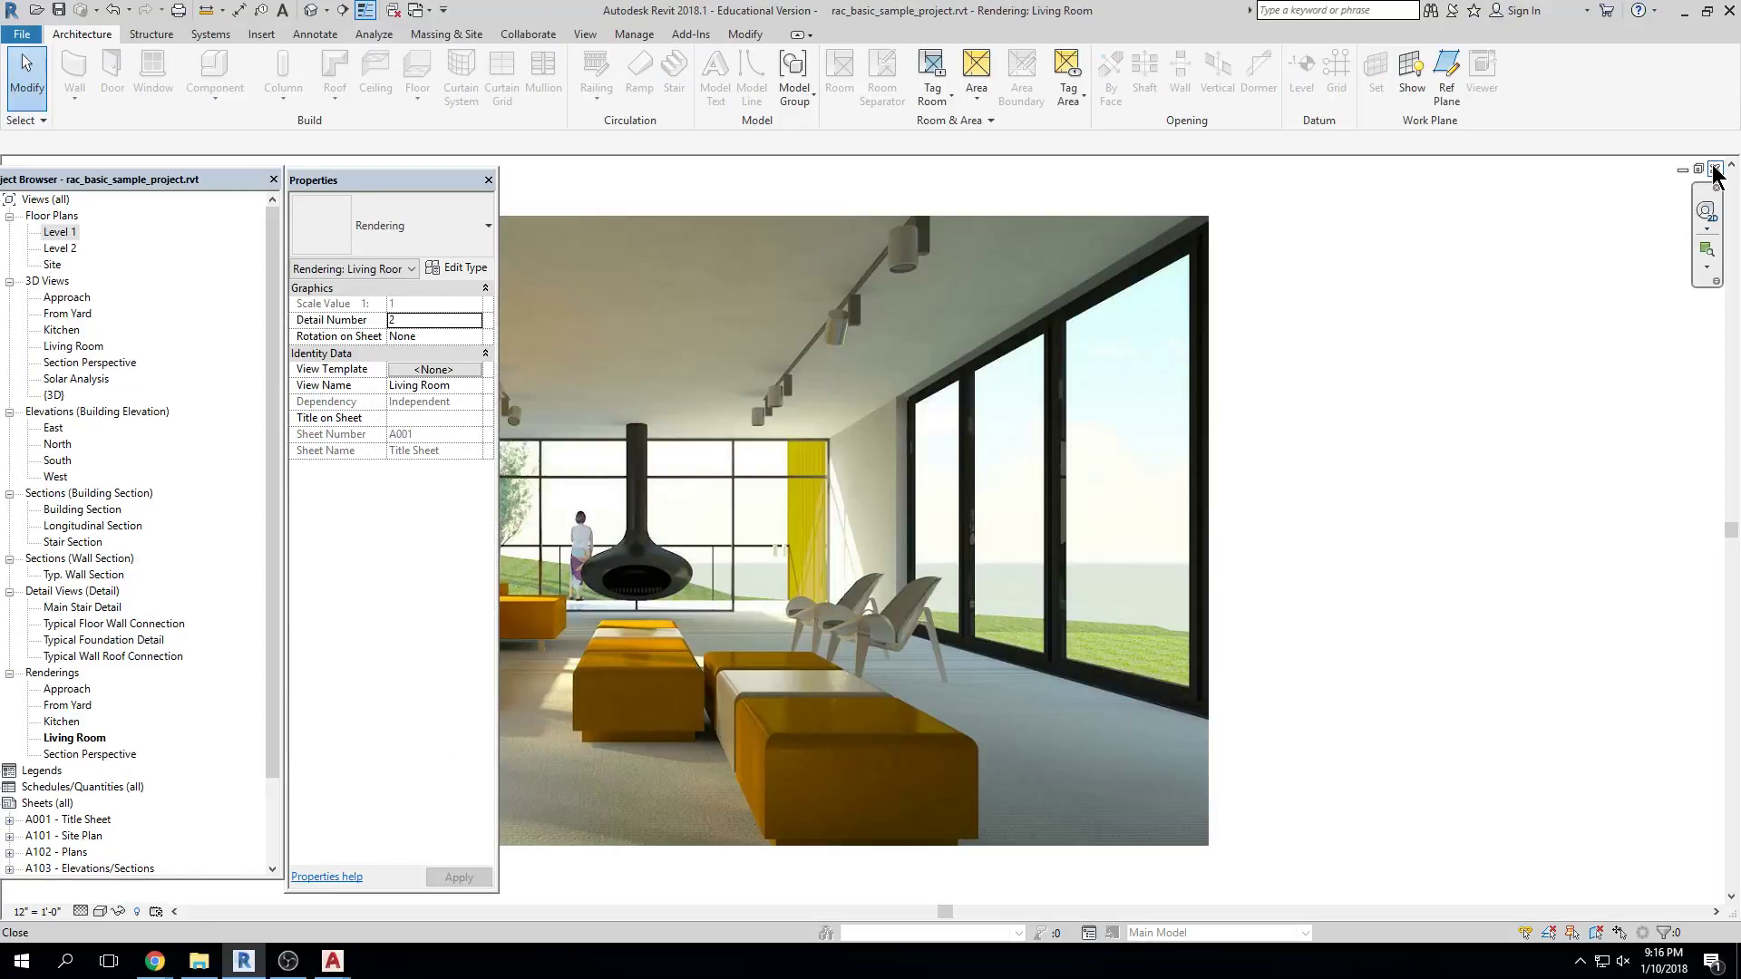
{"action": "left_click", "coordinate": [1715, 169]}
{"action": "left_click", "coordinate": [1714, 169]}
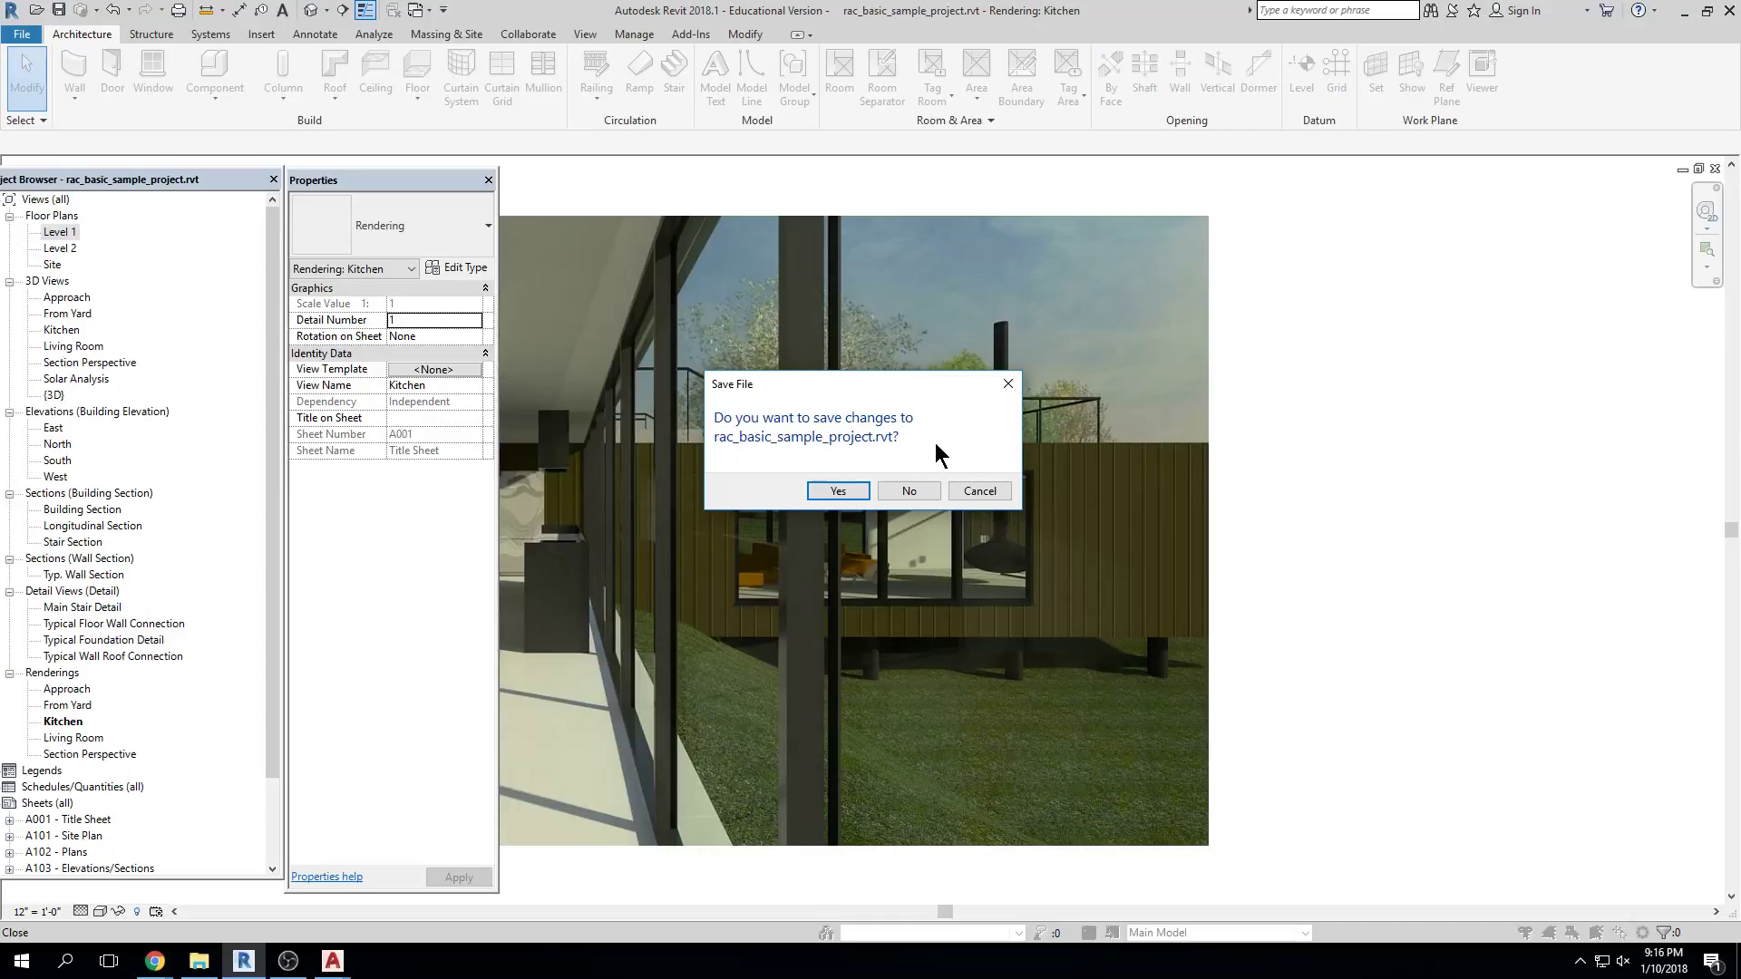
{"action": "left_click", "coordinate": [979, 493]}
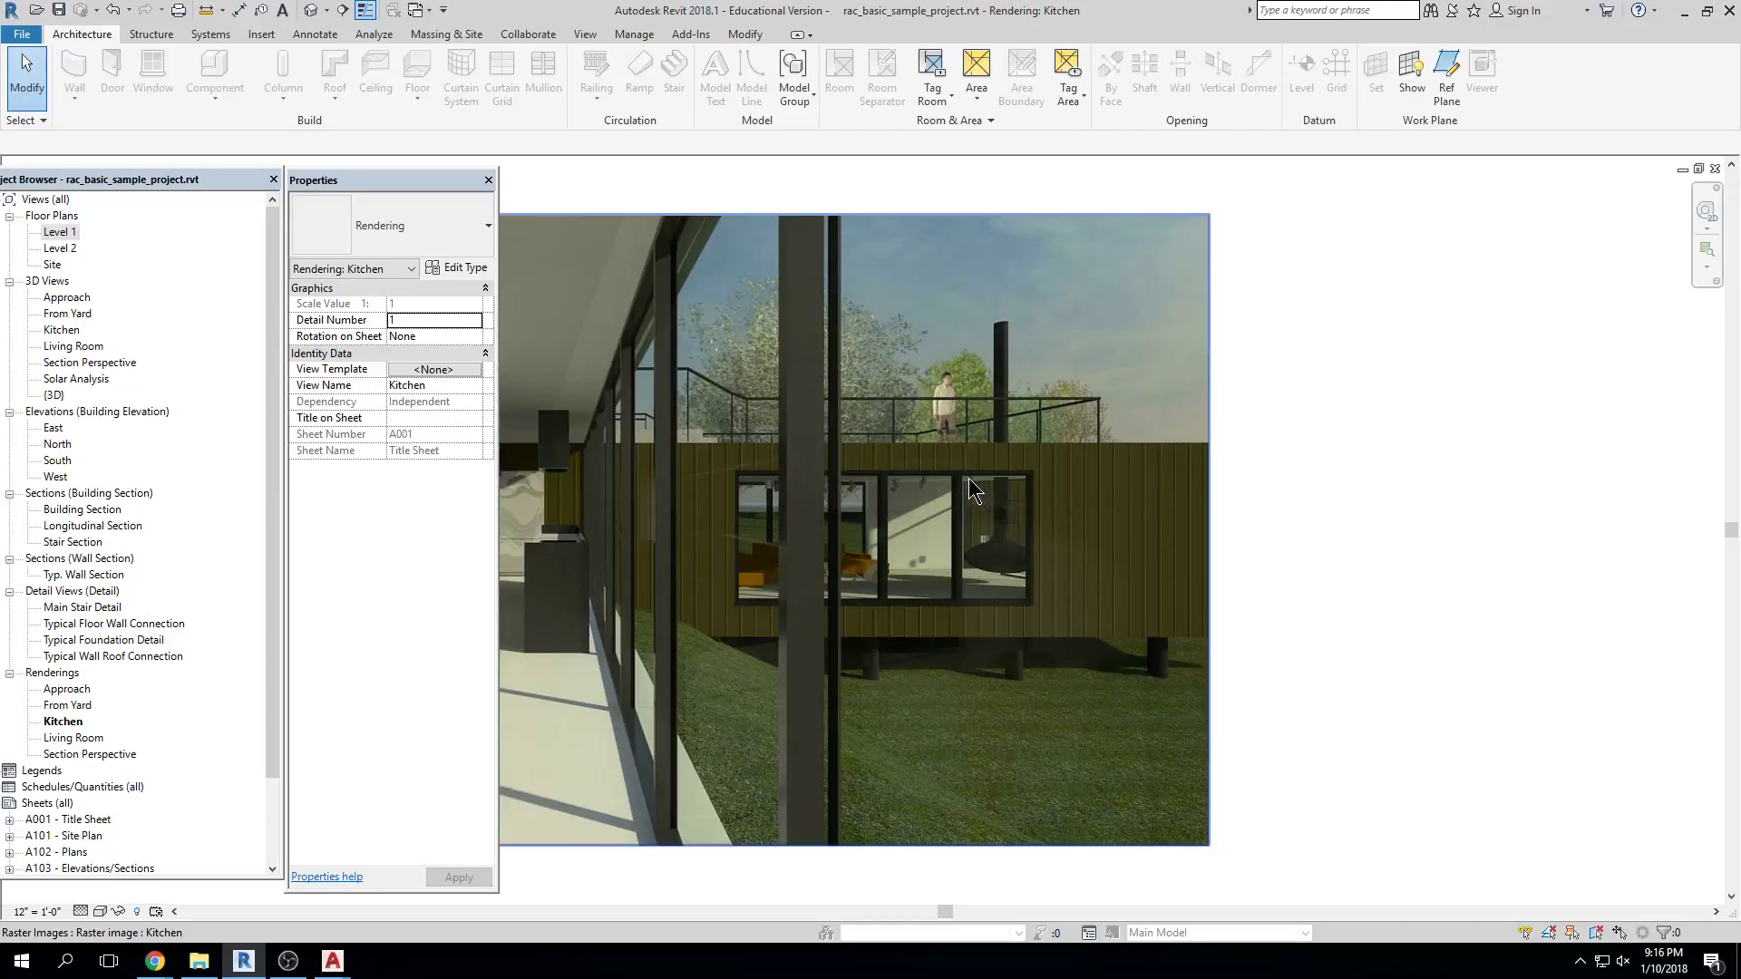
Zoom and pan the Kitchen rendering, then switch to the default 3D view, raising the save reminder
{"action": "scroll", "coordinate": [949, 568], "scroll_direction": "down", "scroll_amount": 3}
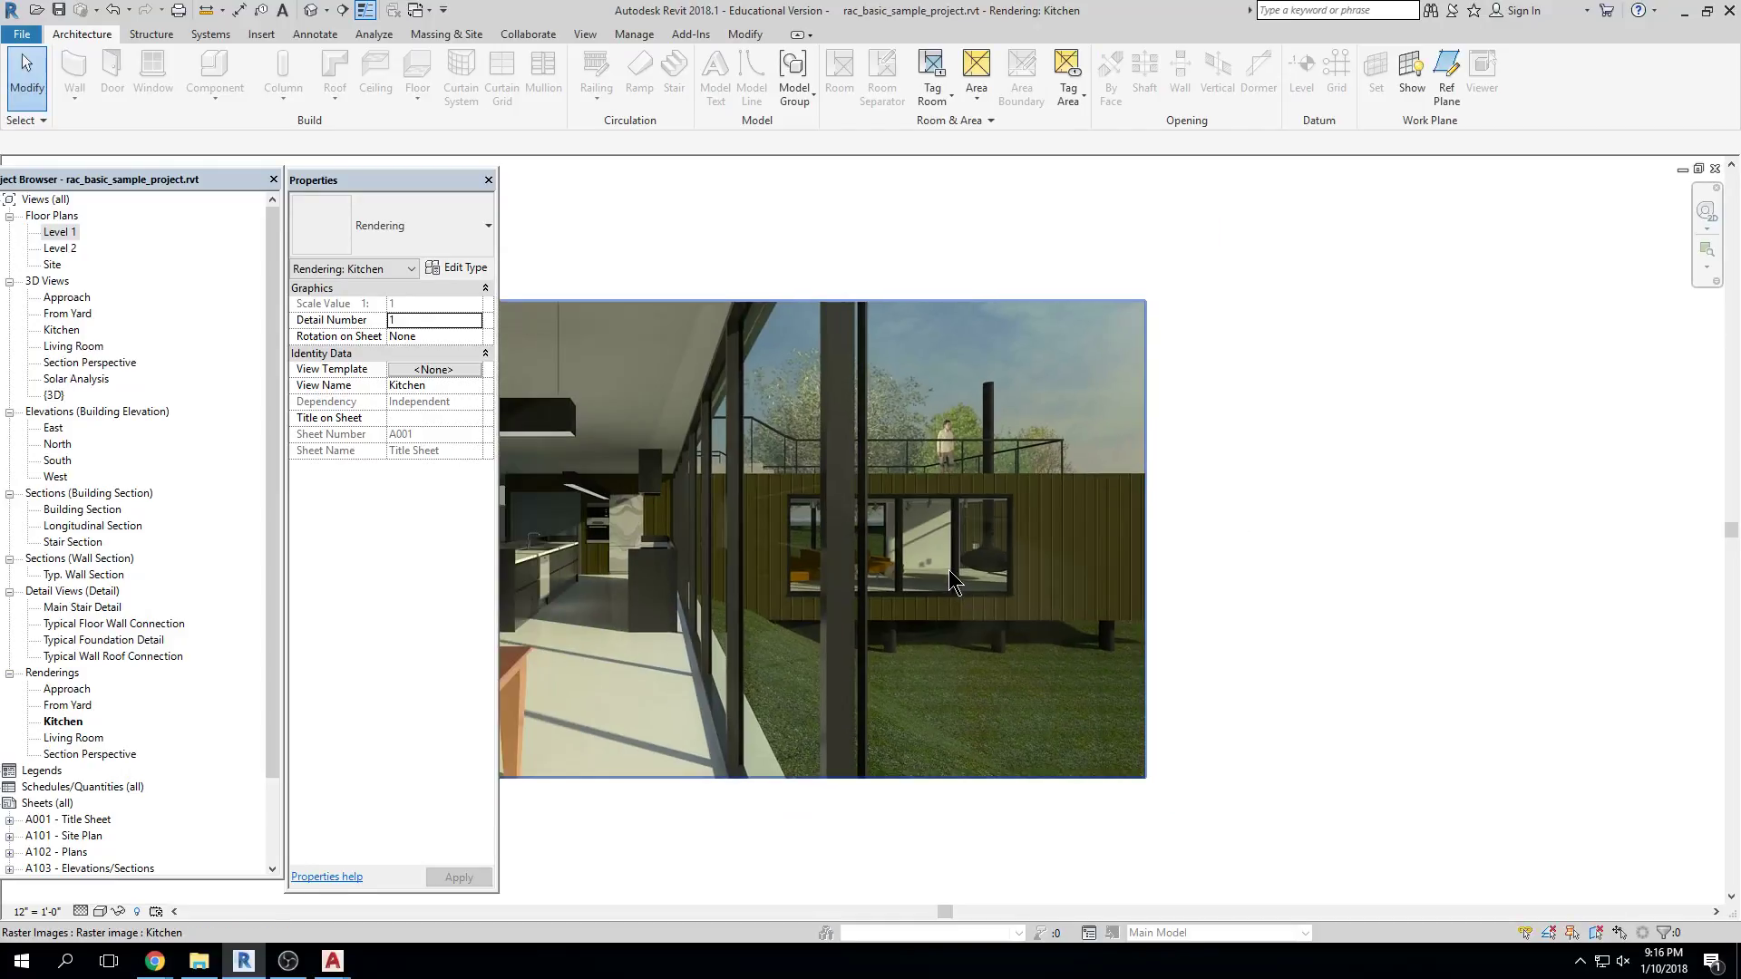
{"action": "middle_click_drag", "start_coordinate": [721, 580], "coordinate": [801, 444]}
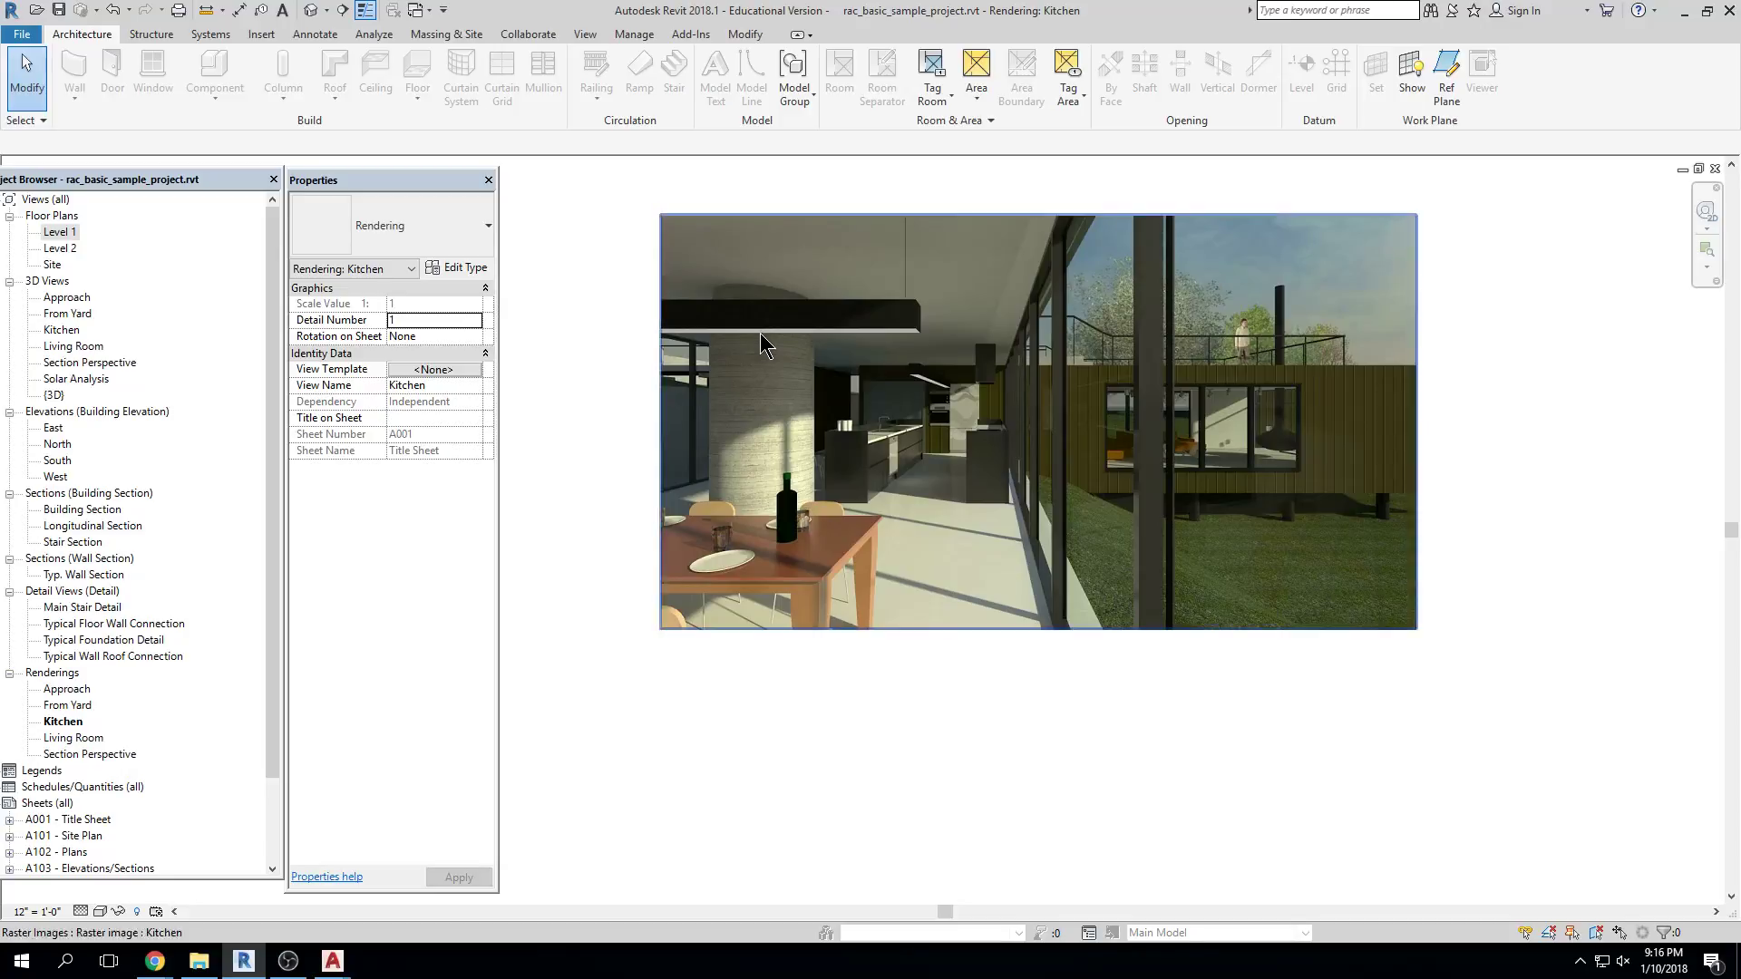
{"action": "scroll", "coordinate": [815, 500], "scroll_direction": "down", "scroll_amount": 2}
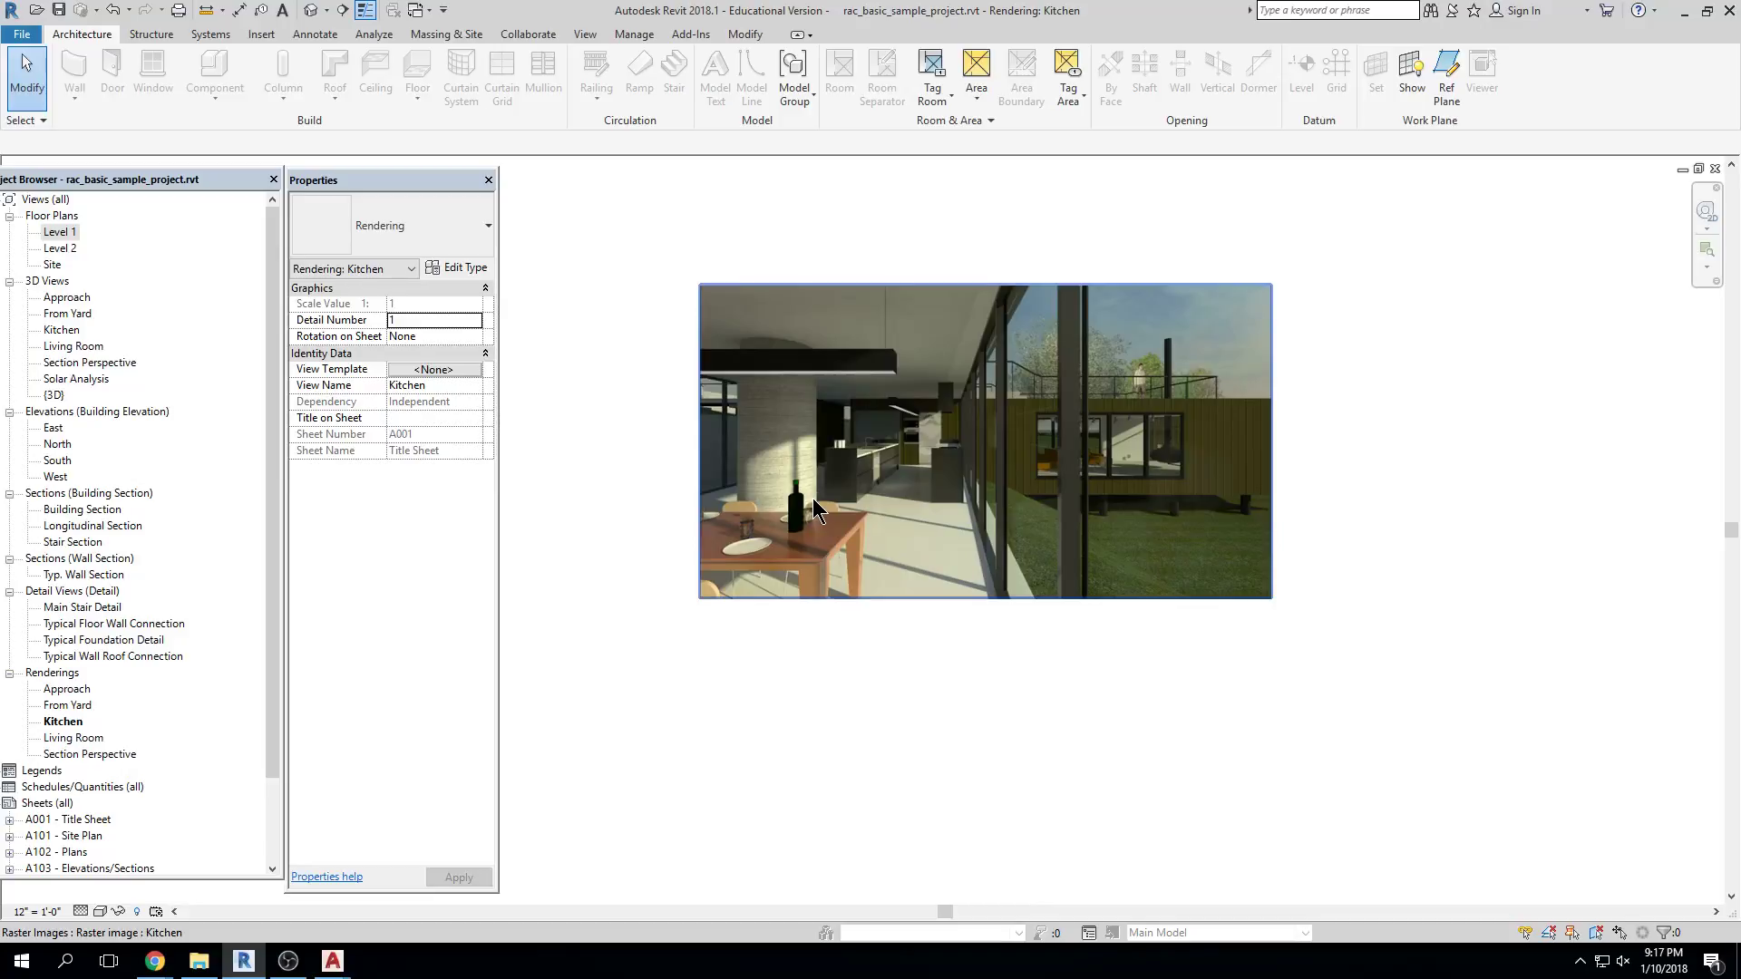
{"action": "left_click", "coordinate": [1124, 609]}
{"action": "middle_click_drag", "start_coordinate": [1064, 676], "coordinate": [1058, 689]}
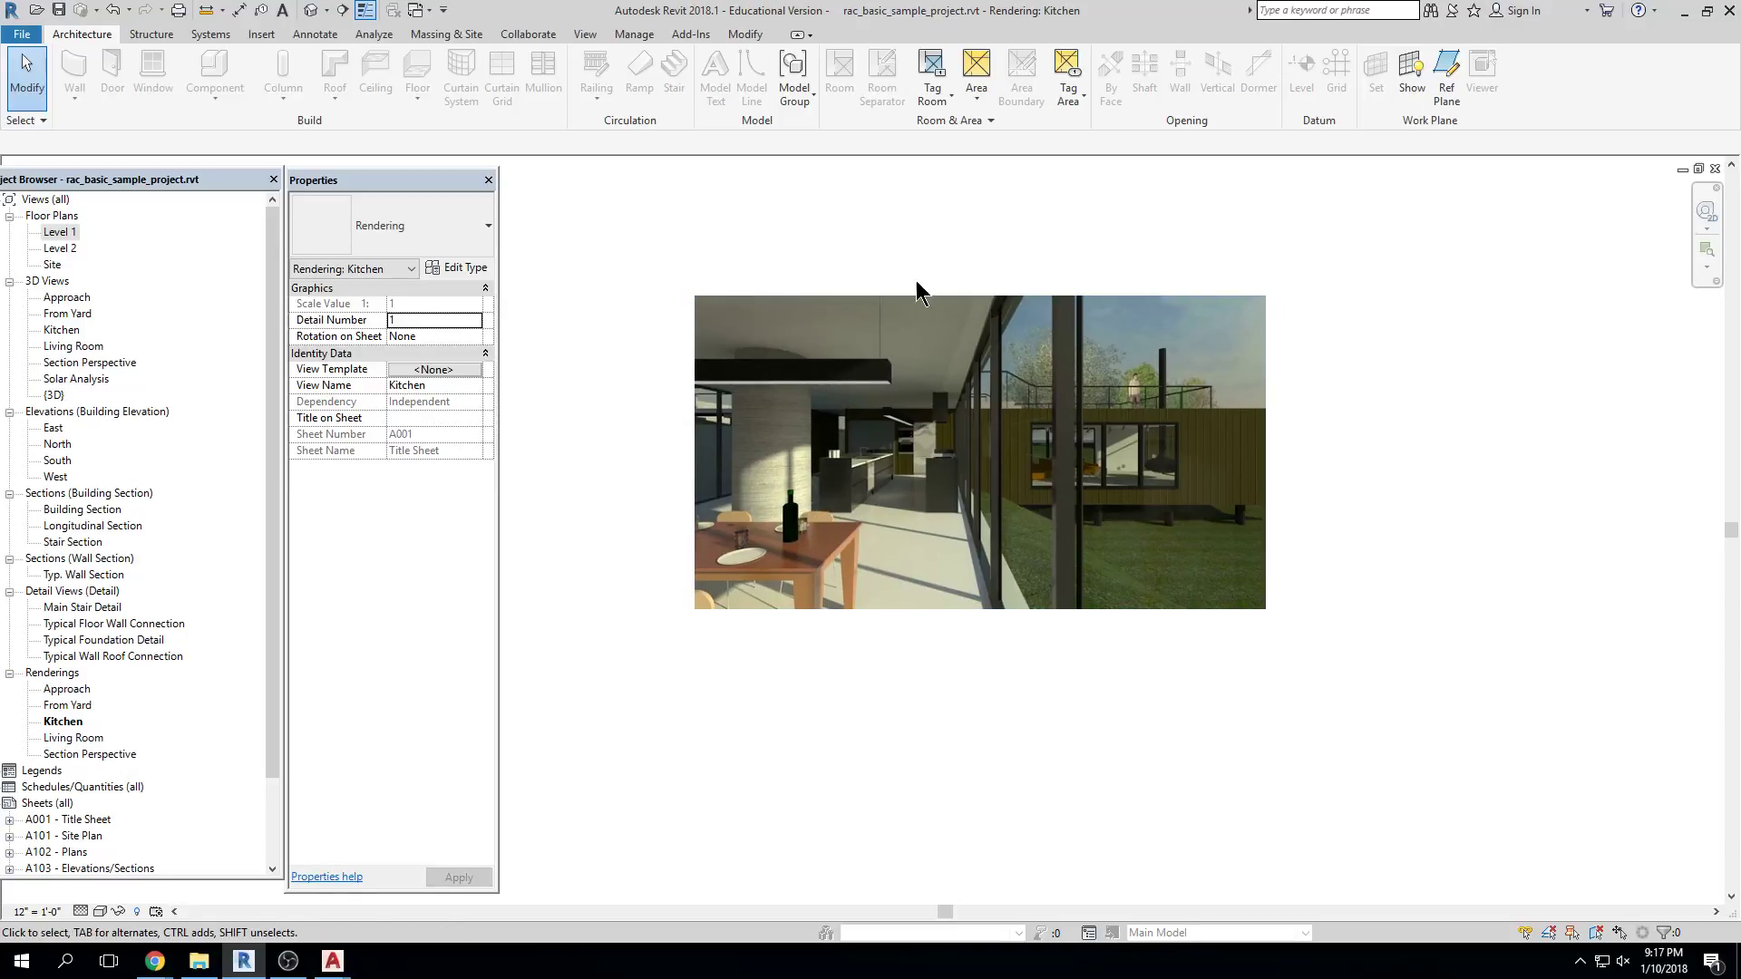
{"action": "left_click", "coordinate": [322, 16]}
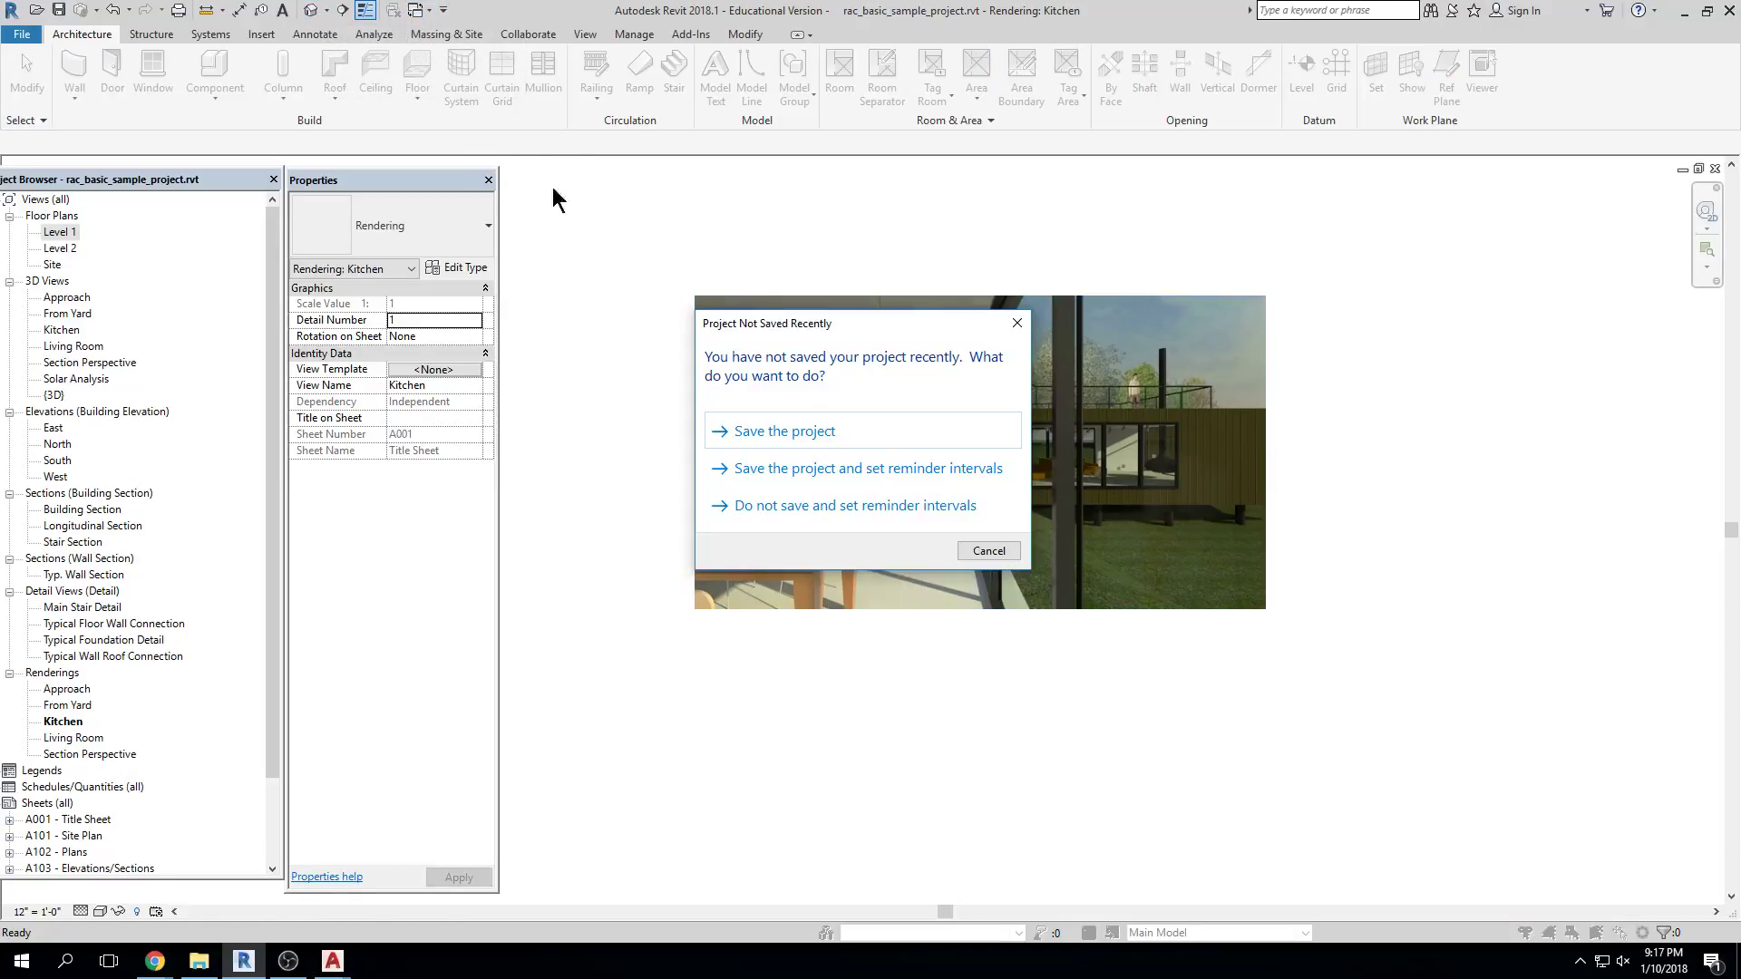
Dismiss the save reminder, zoom in and inspect the long side wall of the house
{"action": "key", "text": "Escape"}
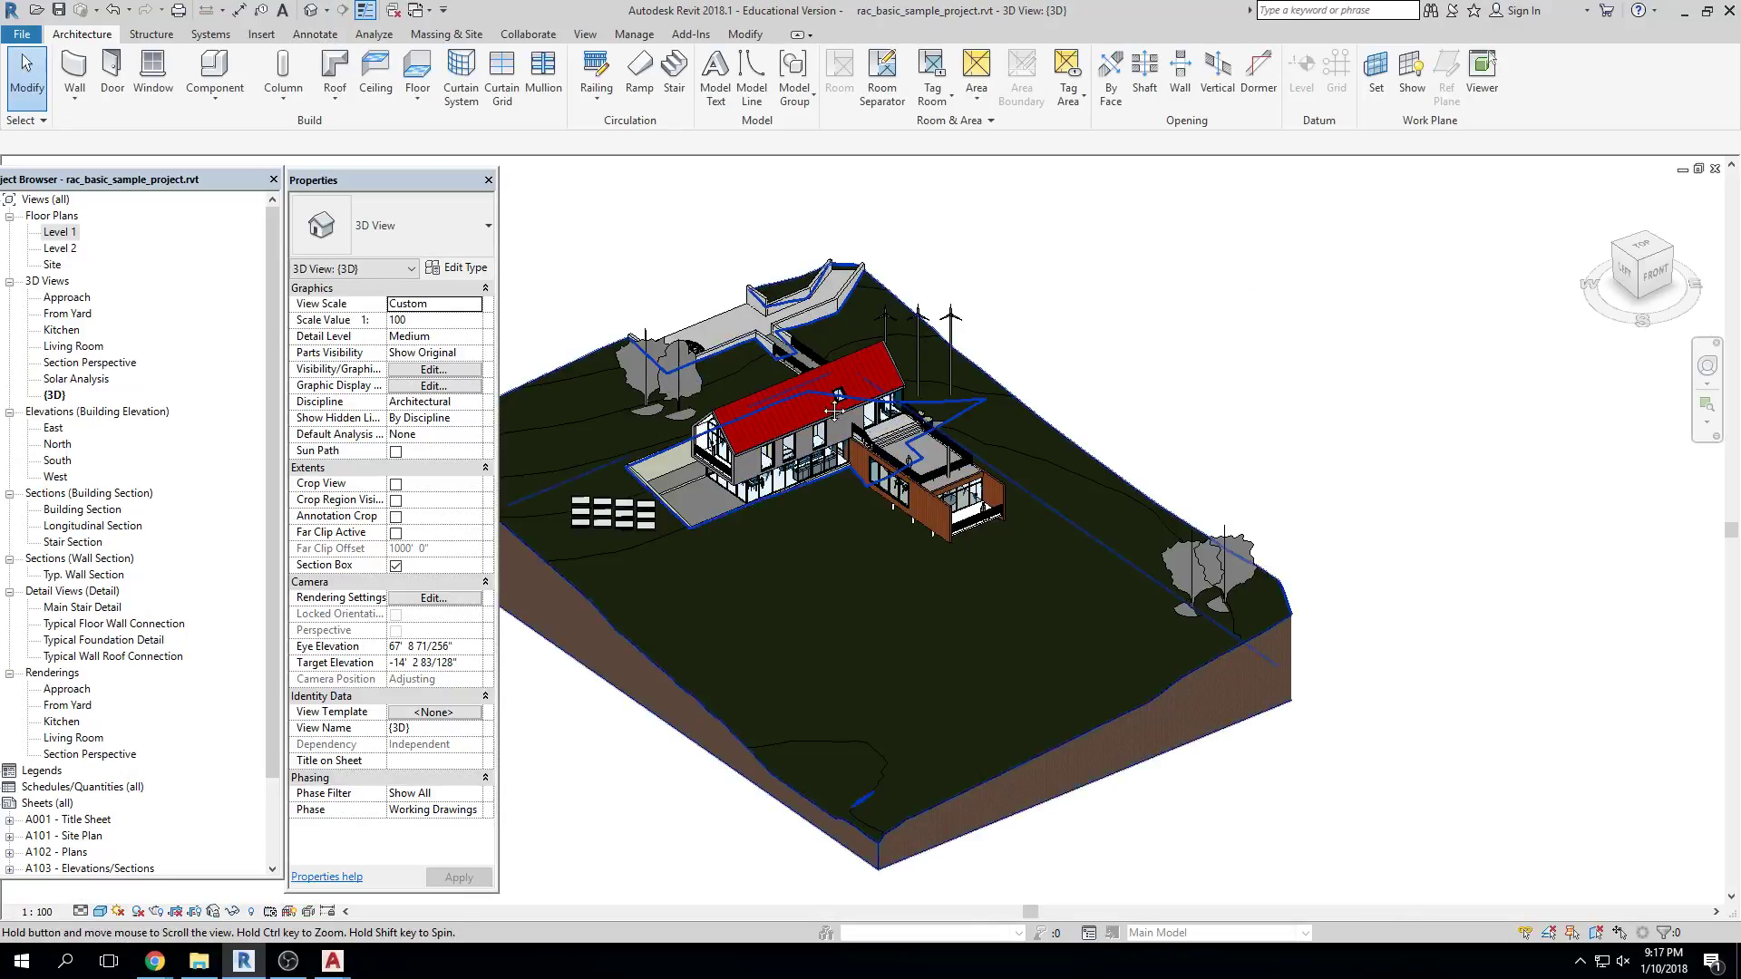
{"action": "scroll", "coordinate": [954, 639], "scroll_direction": "up", "scroll_amount": 5}
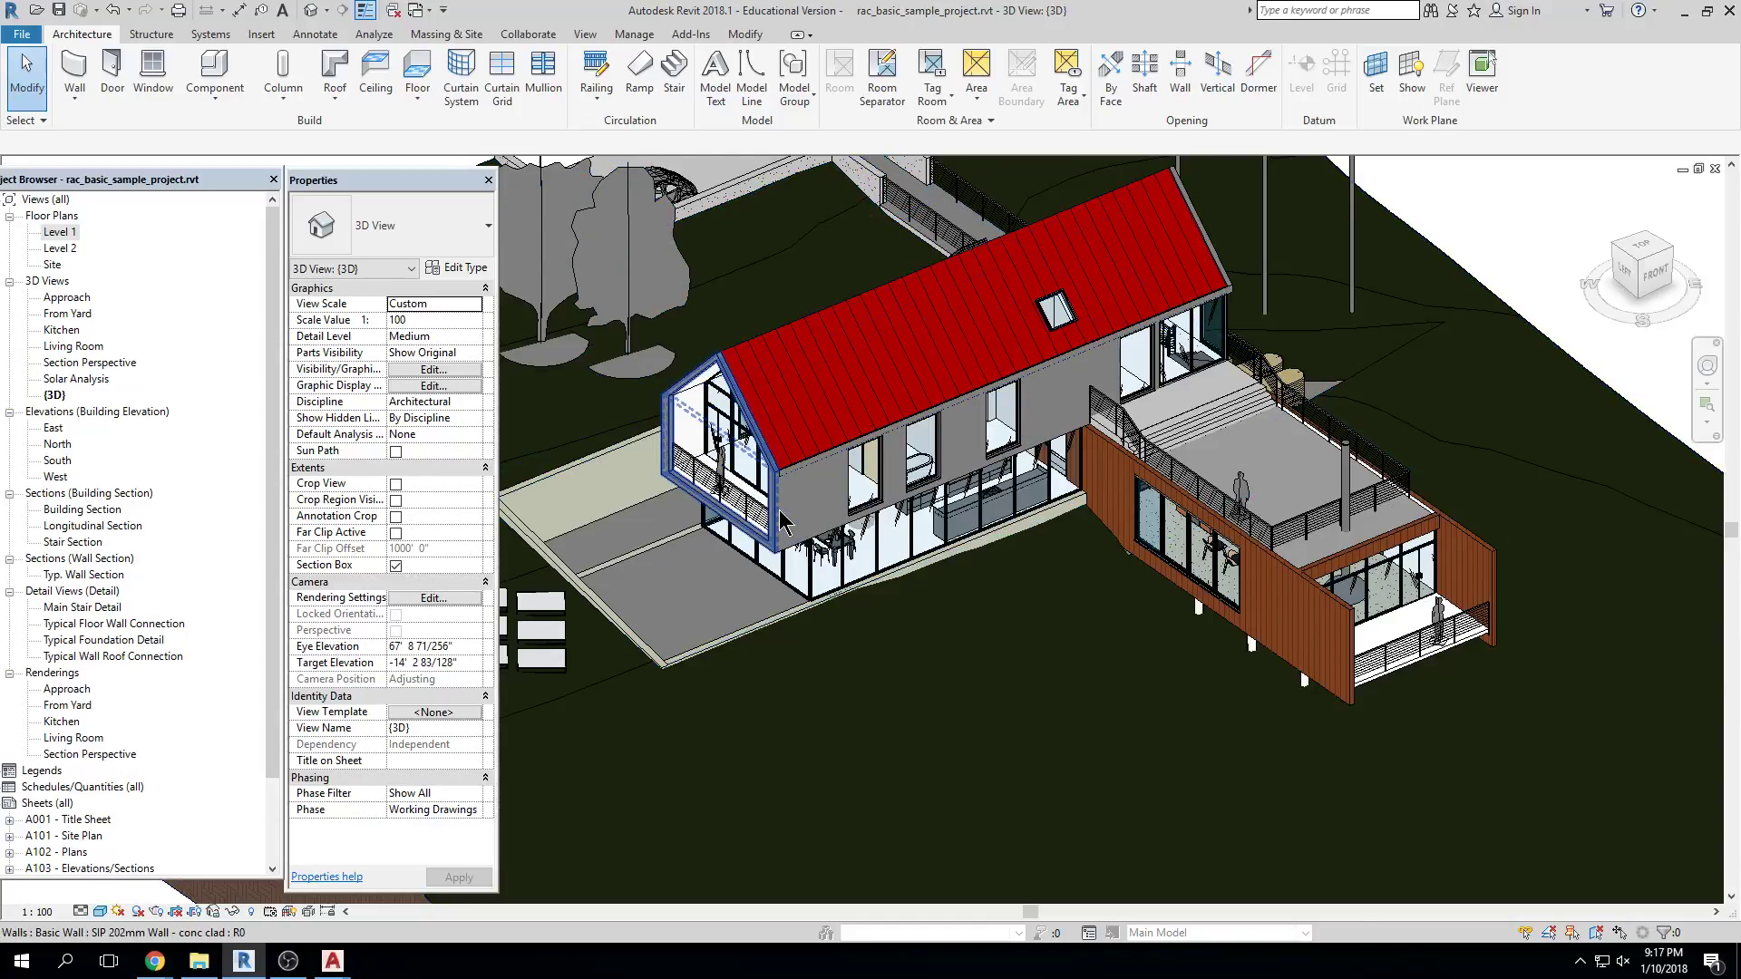
{"action": "scroll", "coordinate": [781, 523], "scroll_direction": "up", "scroll_amount": 2}
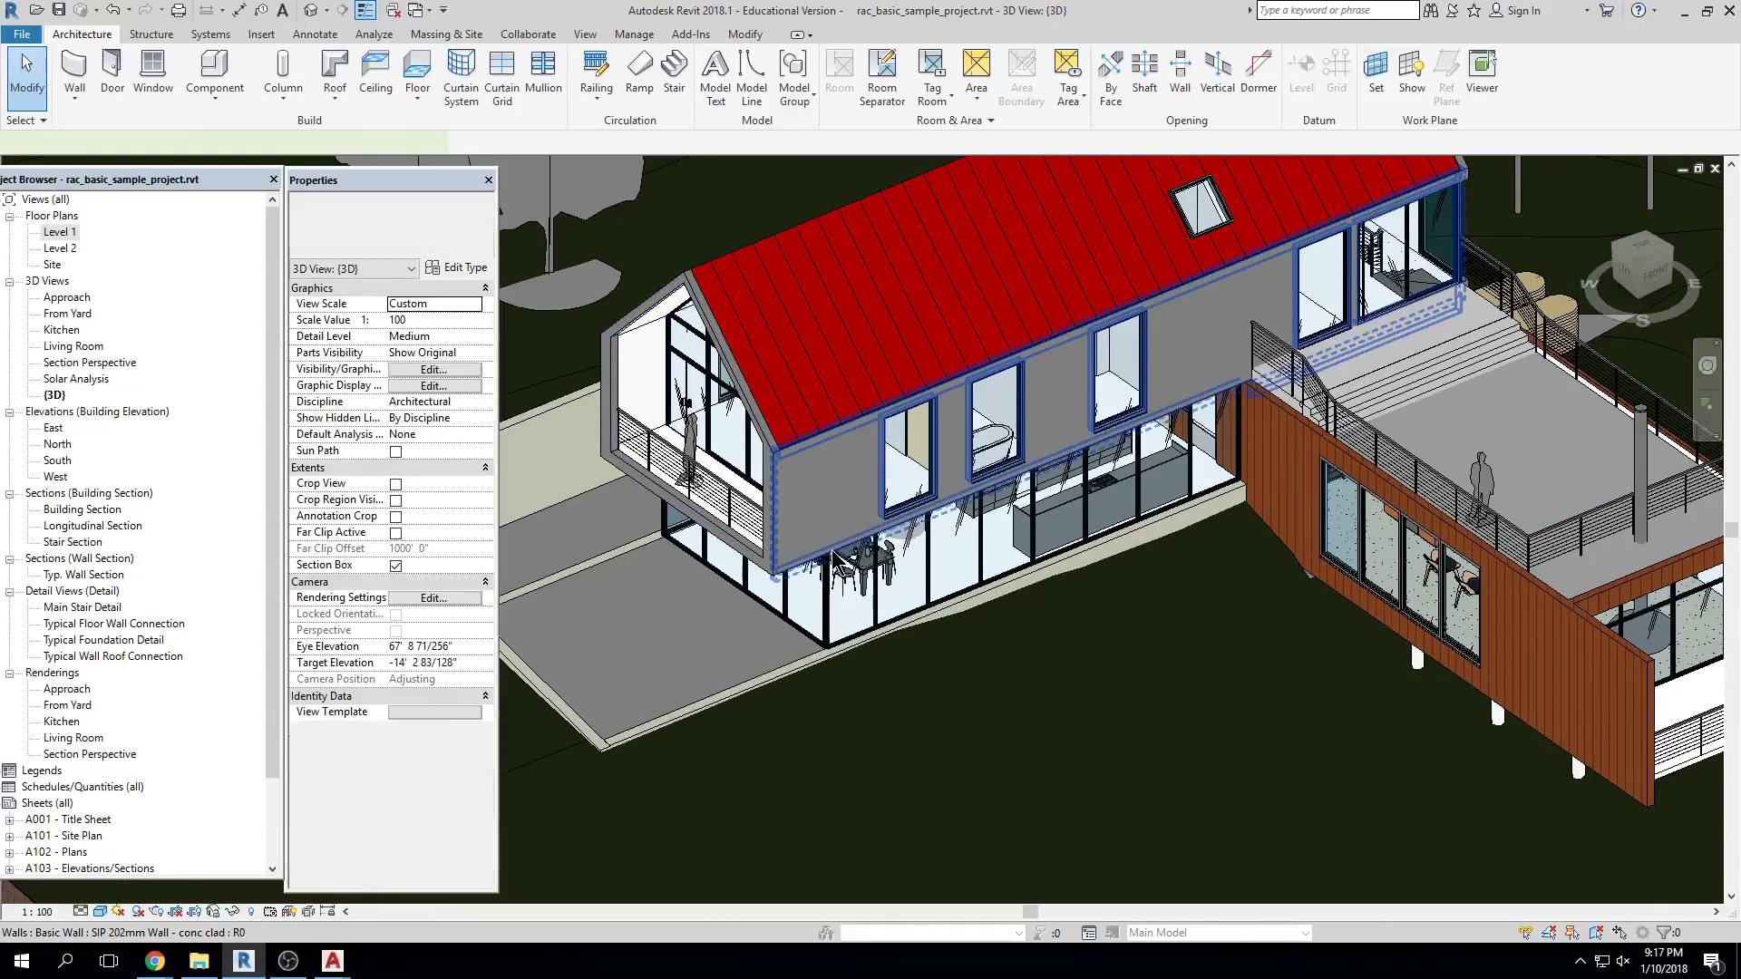
{"action": "left_click", "coordinate": [835, 557]}
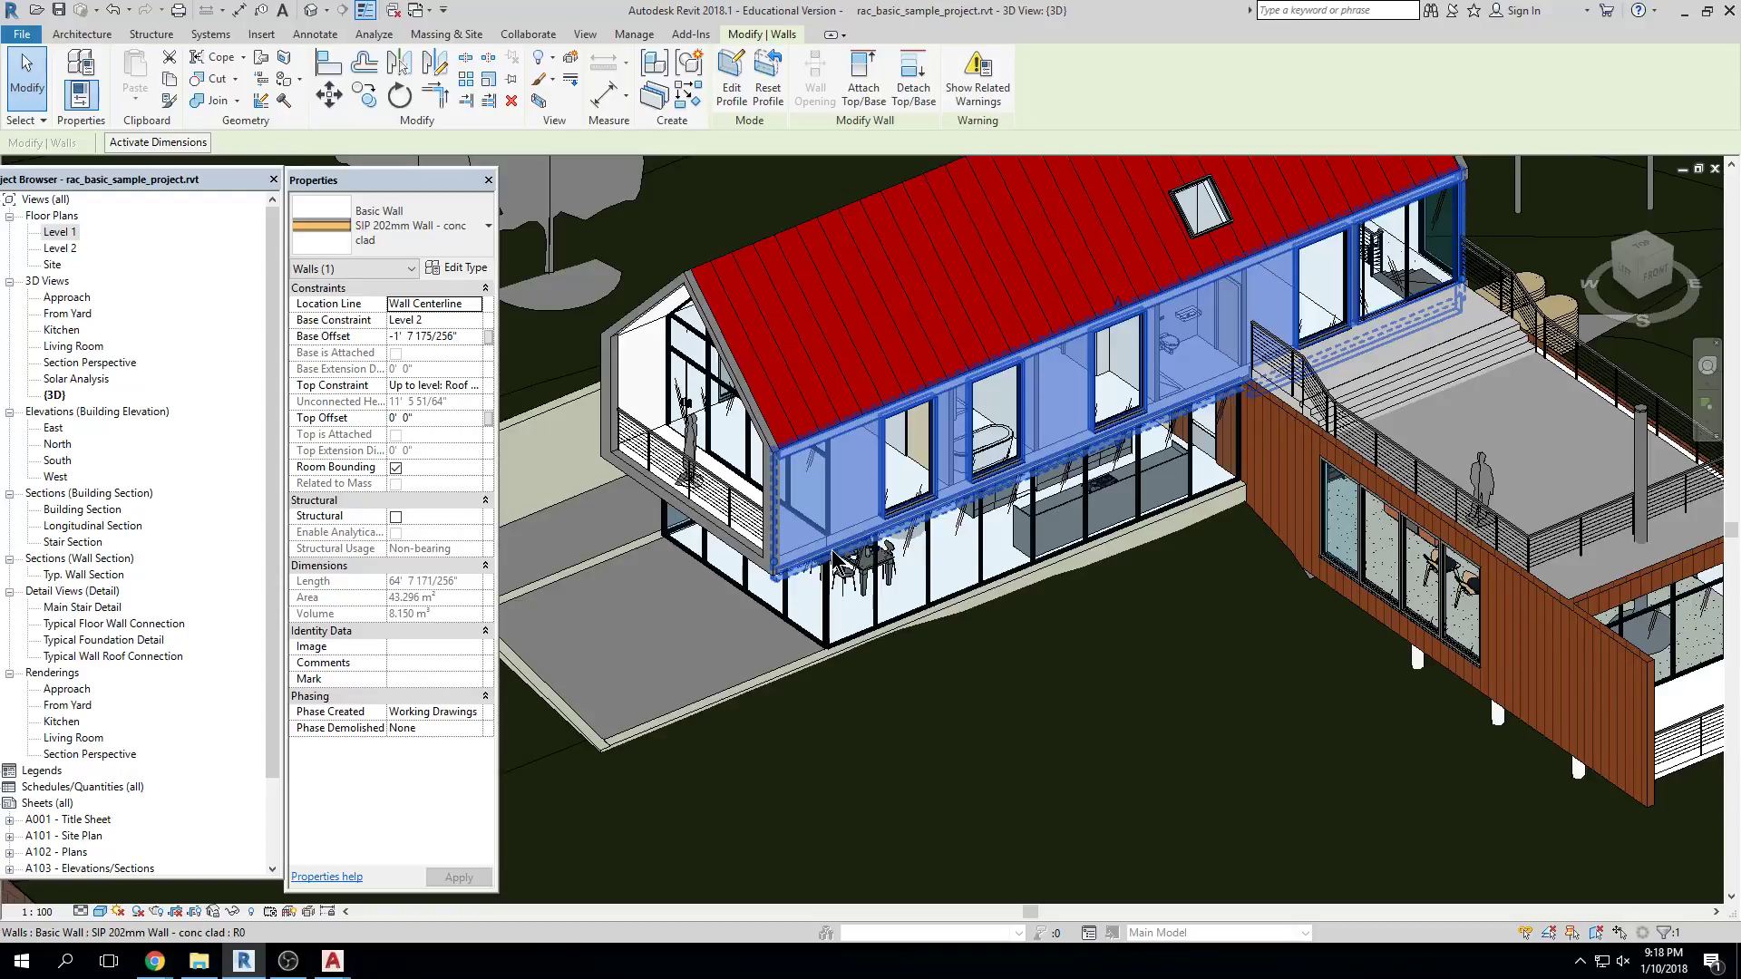
{"action": "key", "text": "Escape"}
Start the Door tool with Pocket_Slider_Door_5851 and zoom to fit the site with ZF
{"action": "left_click", "coordinate": [82, 34]}
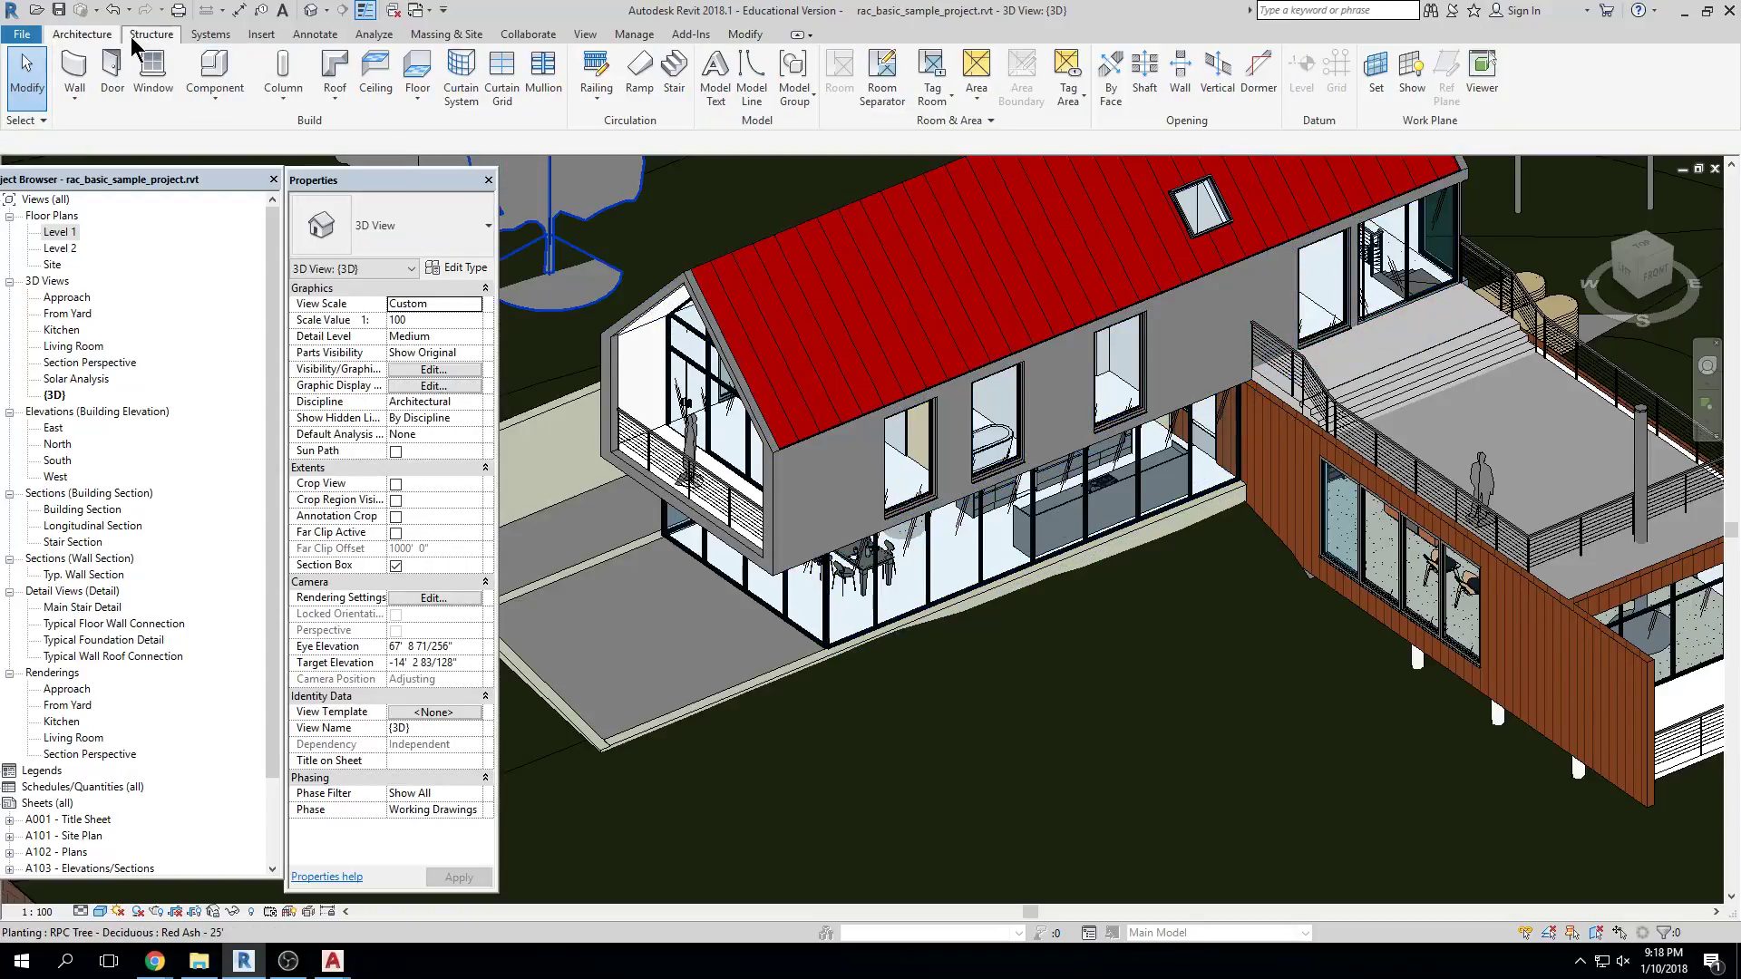
{"action": "left_click", "coordinate": [116, 68]}
{"action": "key", "text": "z"}
{"action": "key", "text": "f"}
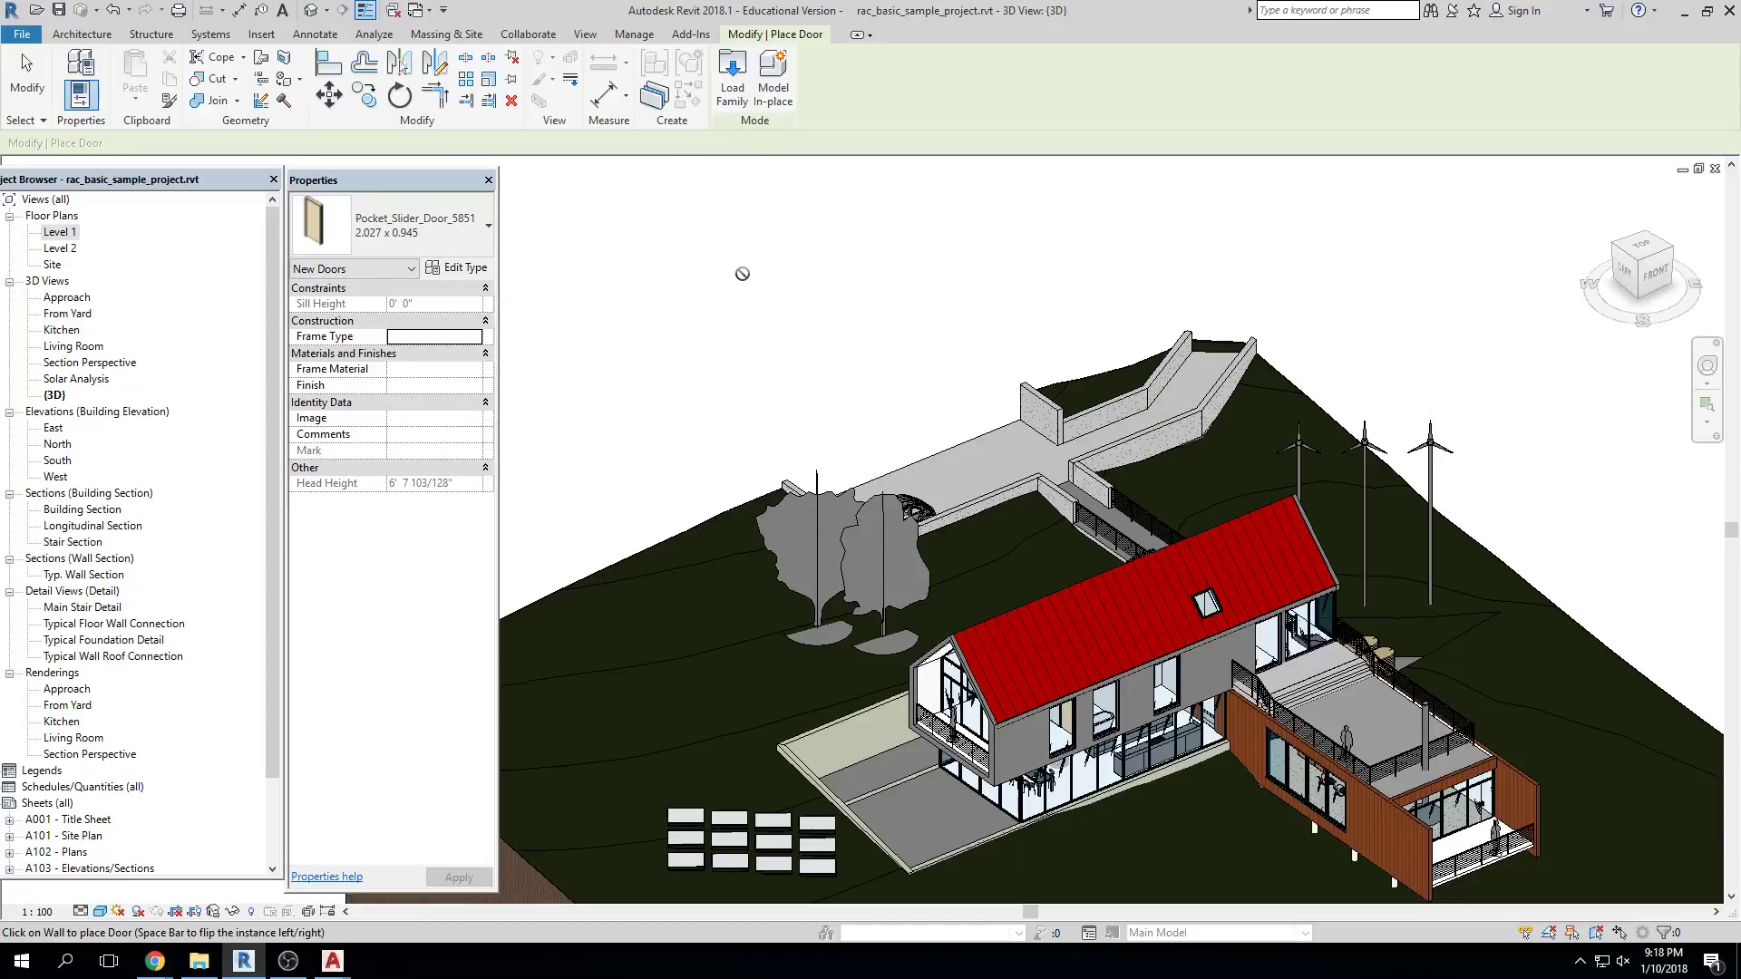
Place the pocket slider door on the upper side wall near the gable end
{"action": "scroll", "coordinate": [1093, 773], "scroll_direction": "up", "scroll_amount": 6}
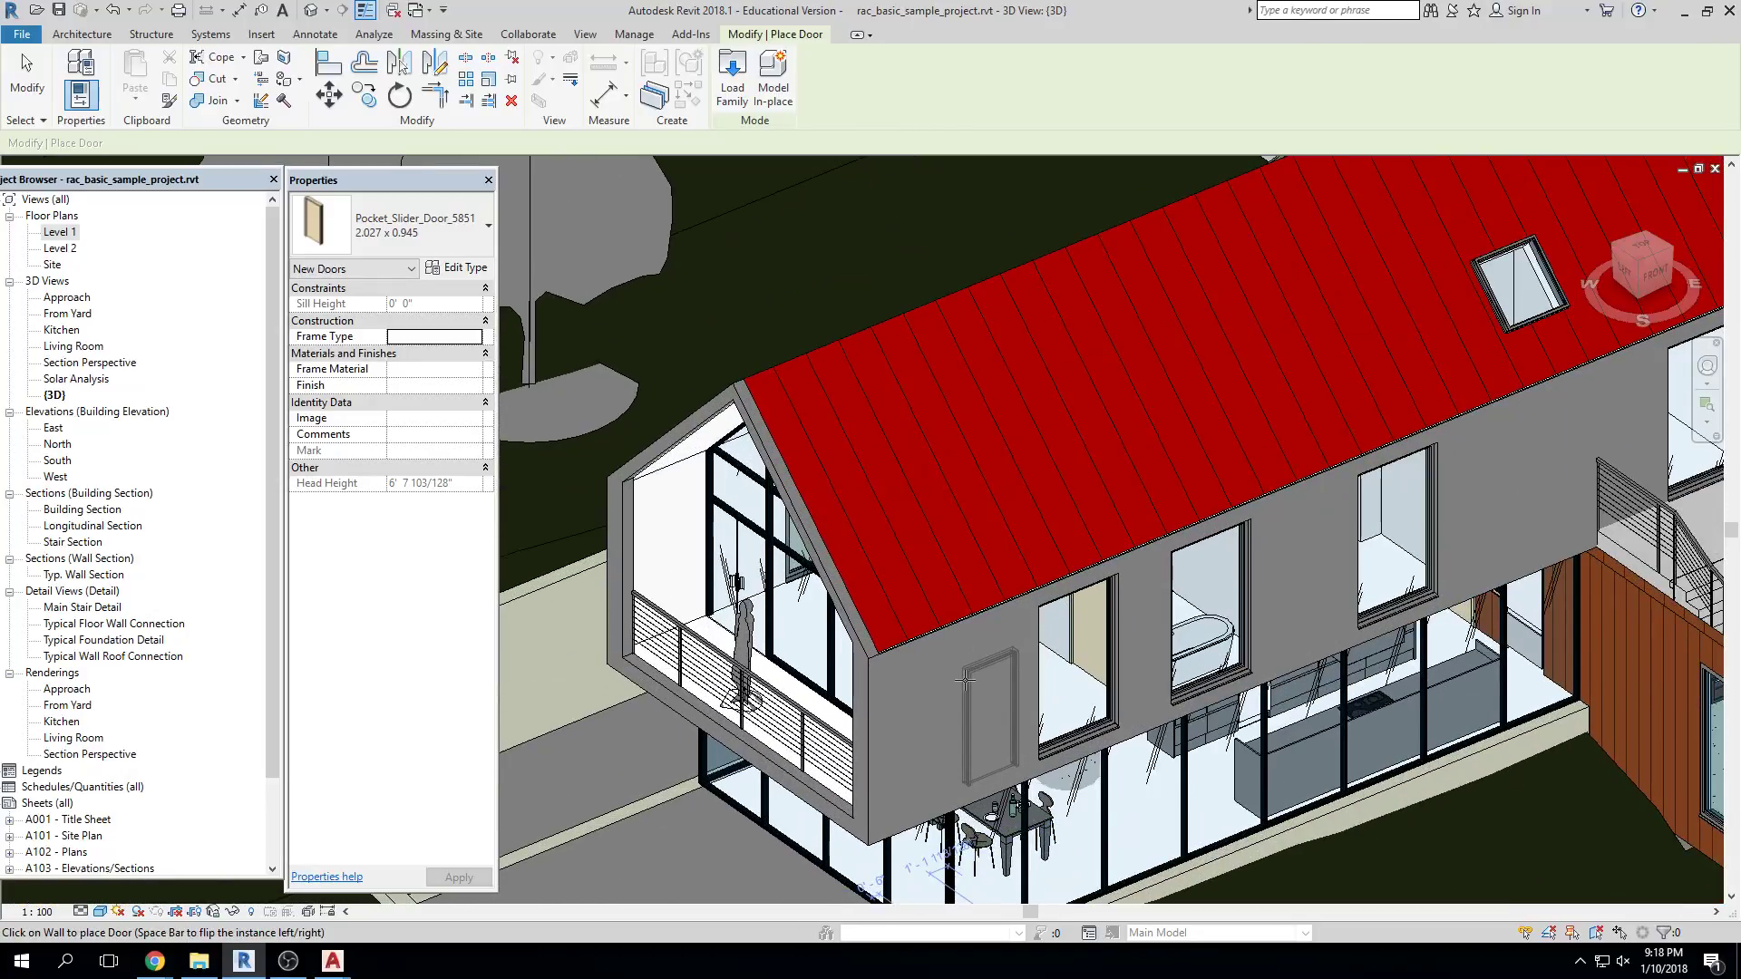
{"action": "left_click", "coordinate": [991, 716]}
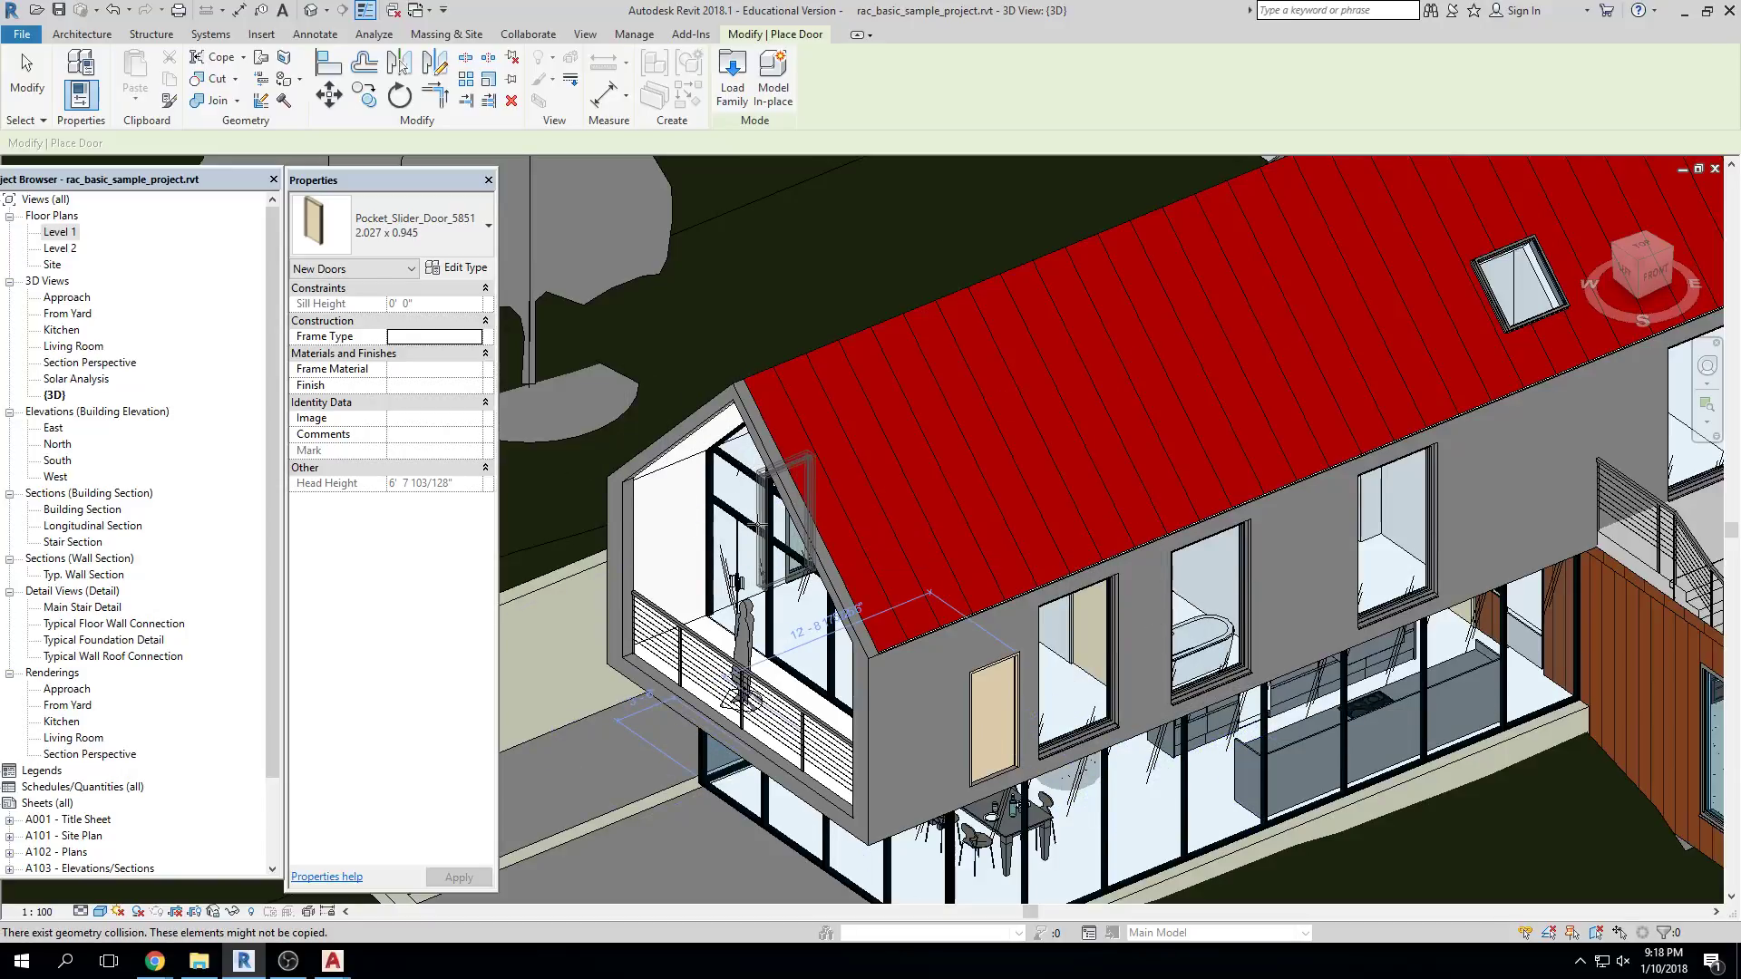
{"action": "key", "text": "Escape"}
{"action": "key", "text": "Escape"}
Orbit and pan the 3D view to see the house from another side
{"action": "middle_click_drag", "start_coordinate": [915, 725], "coordinate": [1123, 544], "text": "shift"}
{"action": "scroll", "coordinate": [1326, 782], "scroll_direction": "up", "scroll_amount": 3}
{"action": "scroll", "coordinate": [1327, 782], "scroll_direction": "down", "scroll_amount": 3}
{"action": "scroll", "coordinate": [1326, 782], "scroll_direction": "down", "scroll_amount": 3}
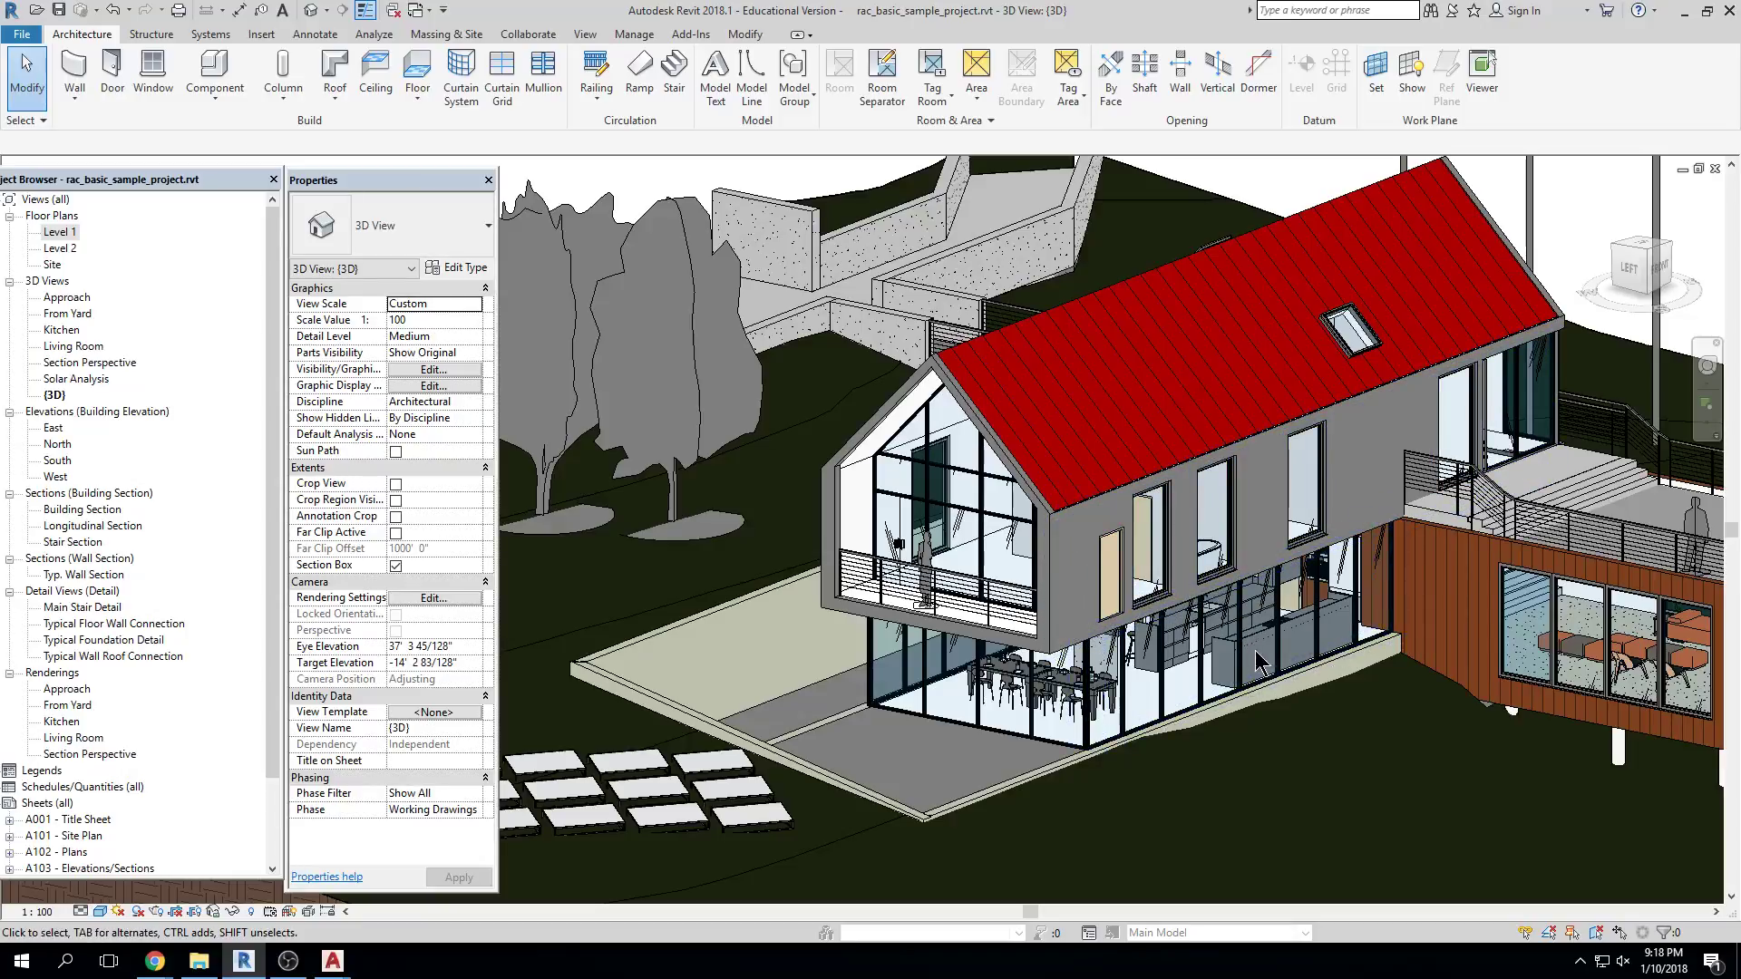
{"action": "middle_click_drag", "start_coordinate": [1375, 551], "coordinate": [1139, 637]}
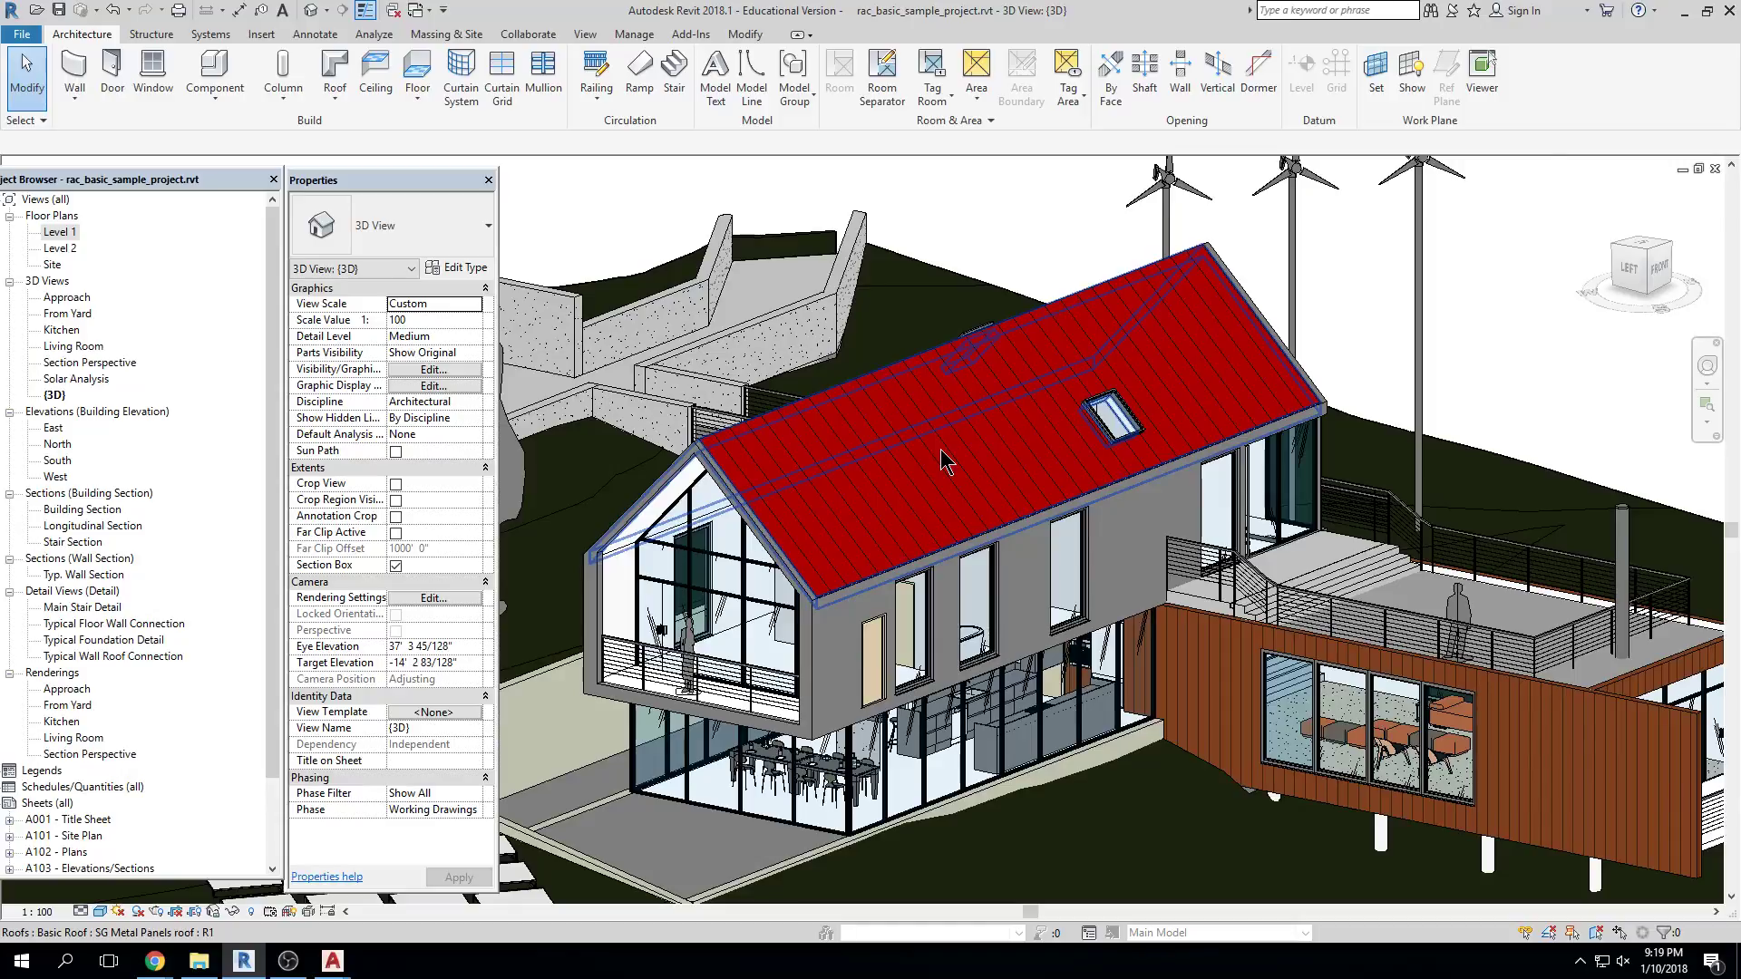
Check the door and roof selections, then zoom in and select the placed pocket slider door
{"action": "left_click", "coordinate": [914, 634]}
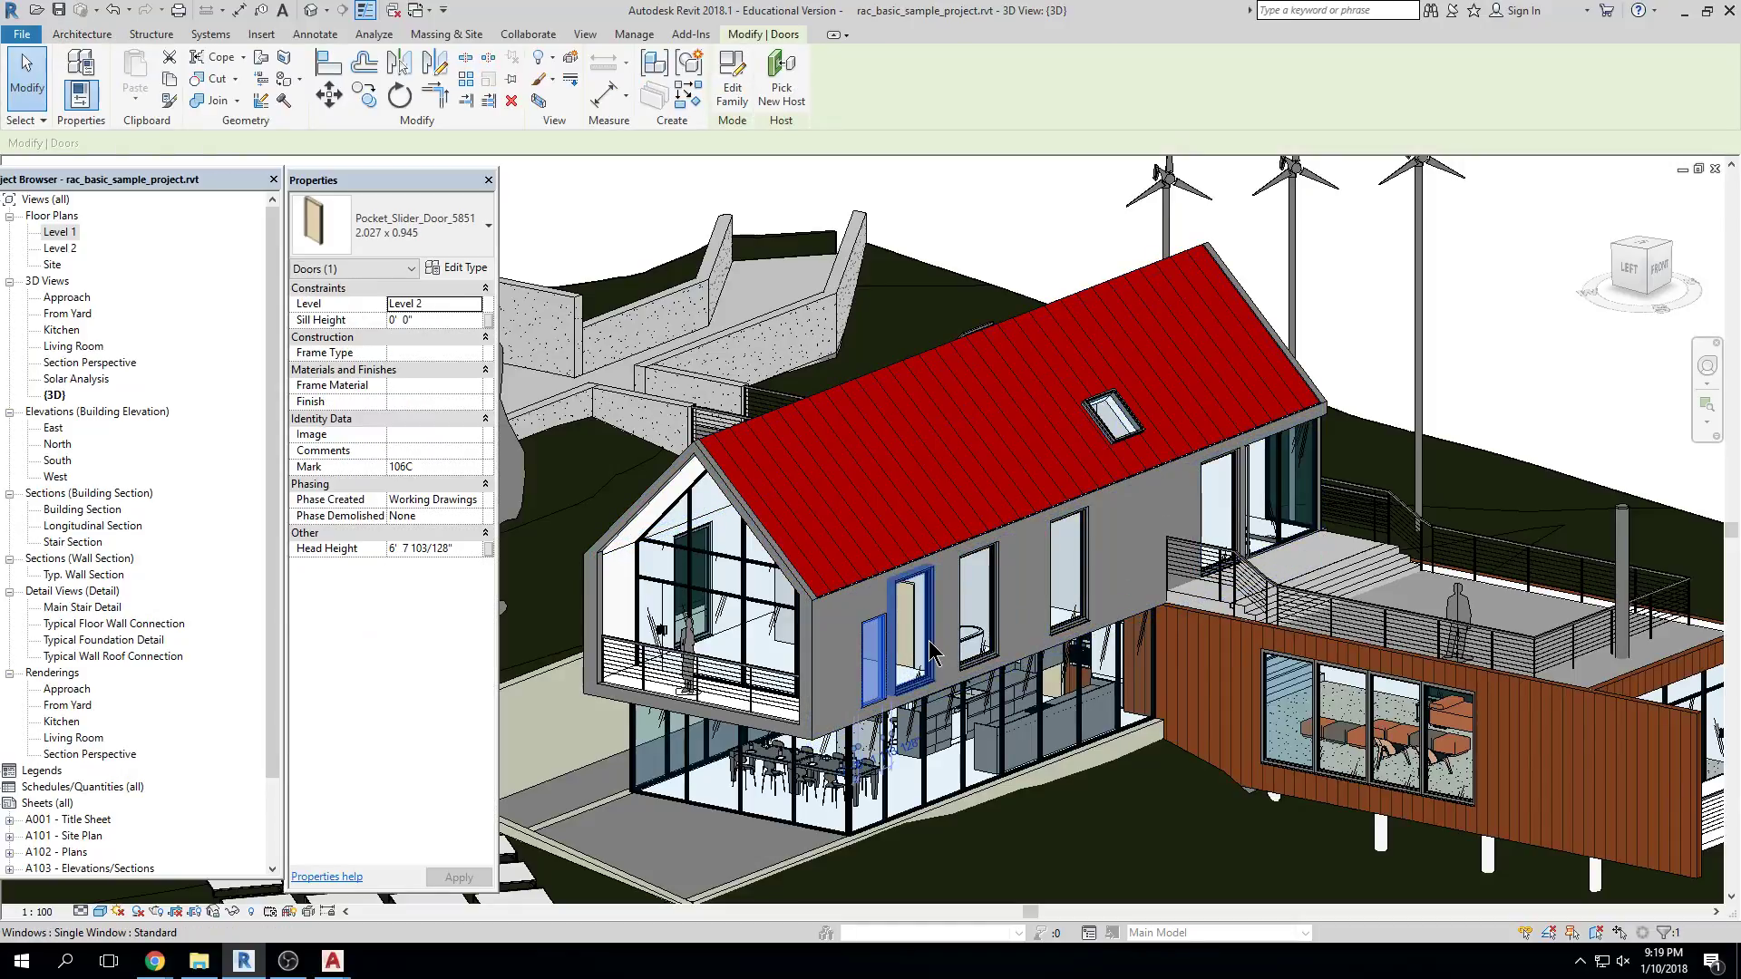
{"action": "key", "text": "Escape"}
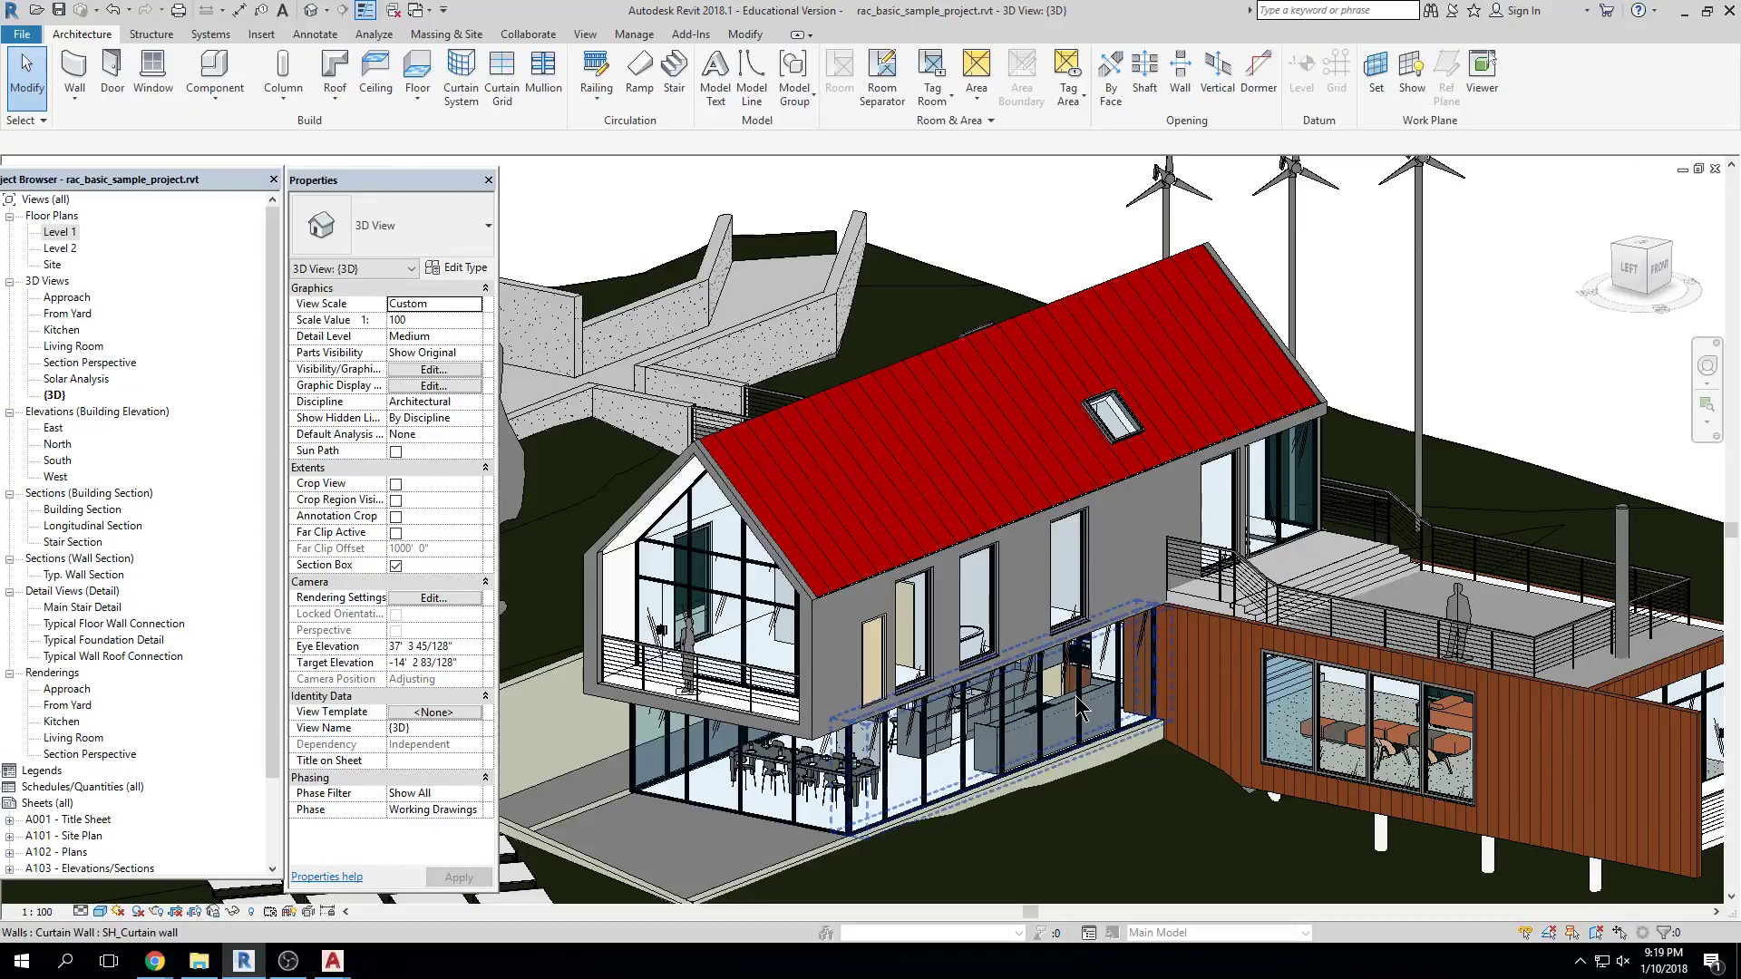
{"action": "left_click", "coordinate": [1097, 419]}
{"action": "key", "text": "Escape"}
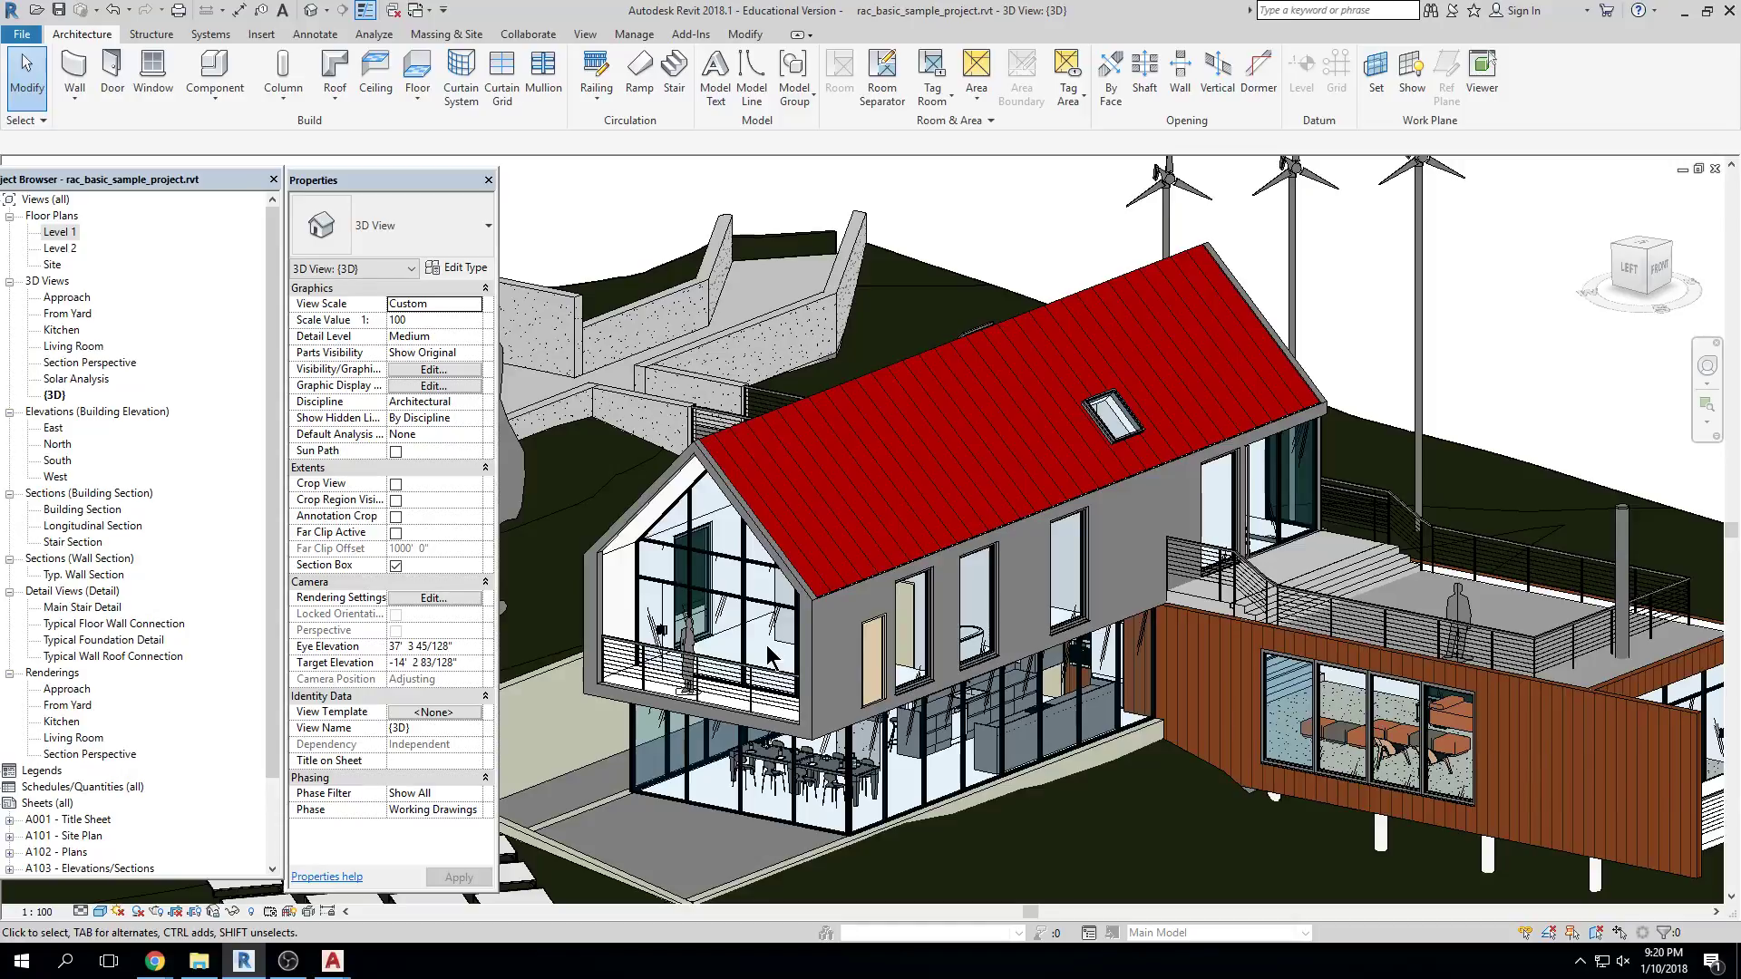
{"action": "scroll", "coordinate": [897, 624], "scroll_direction": "up", "scroll_amount": 3}
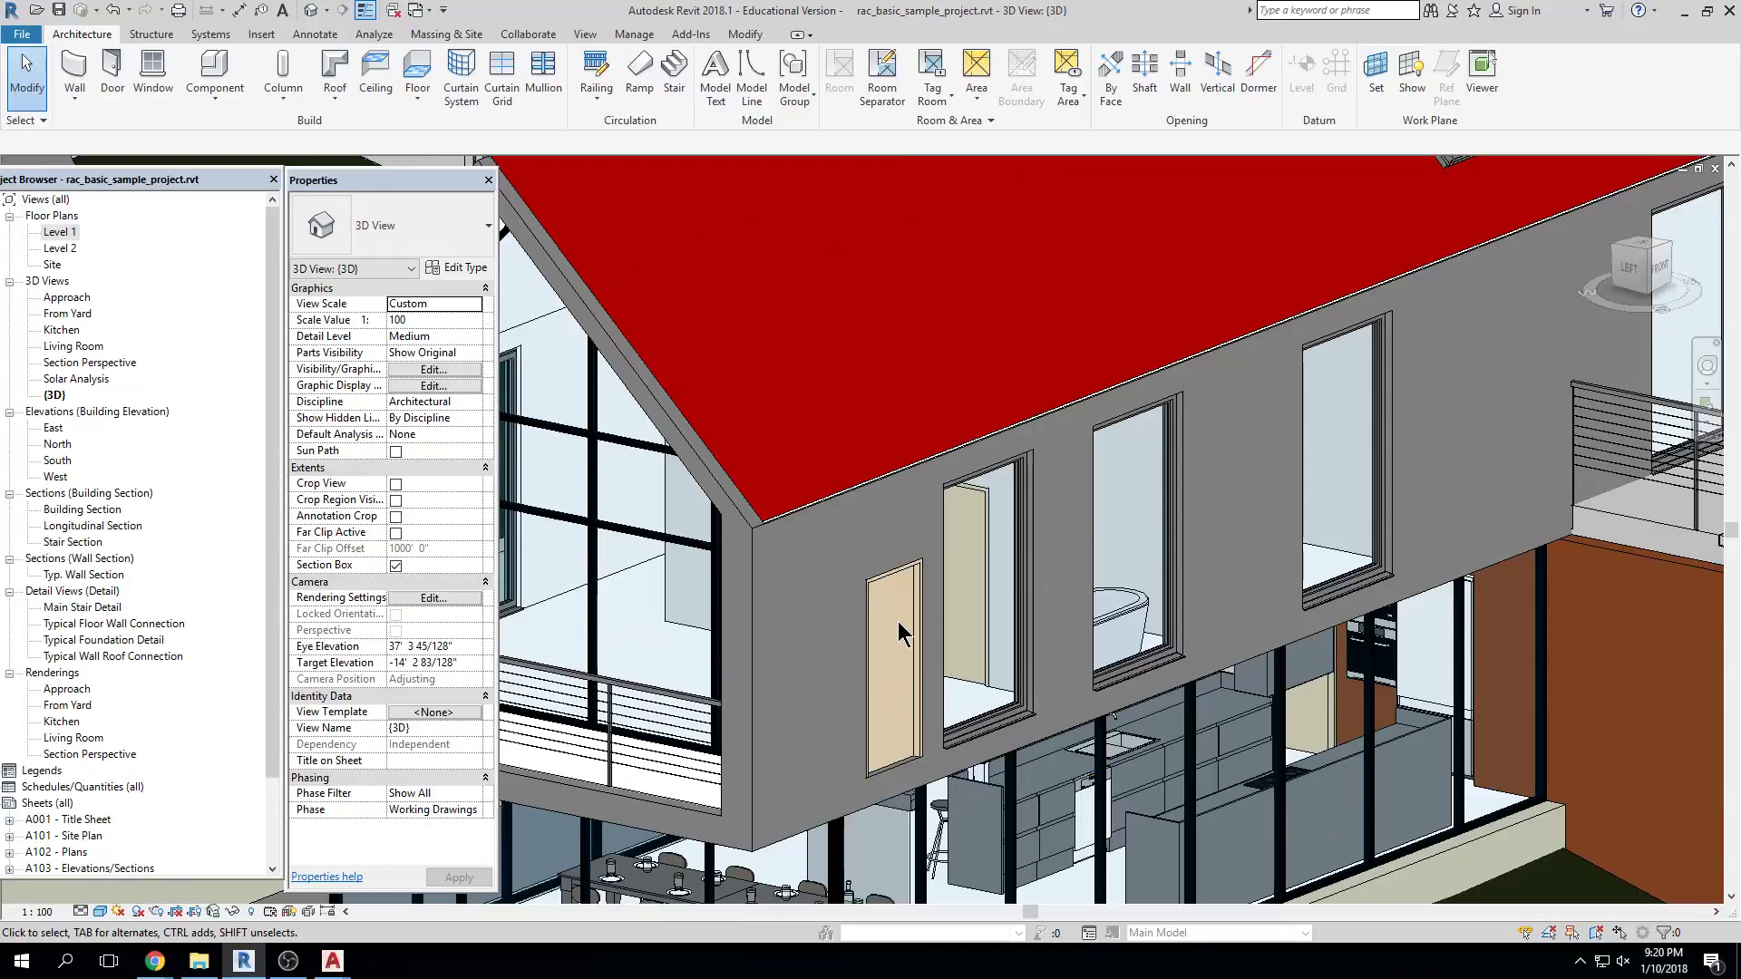
{"action": "left_click", "coordinate": [916, 599]}
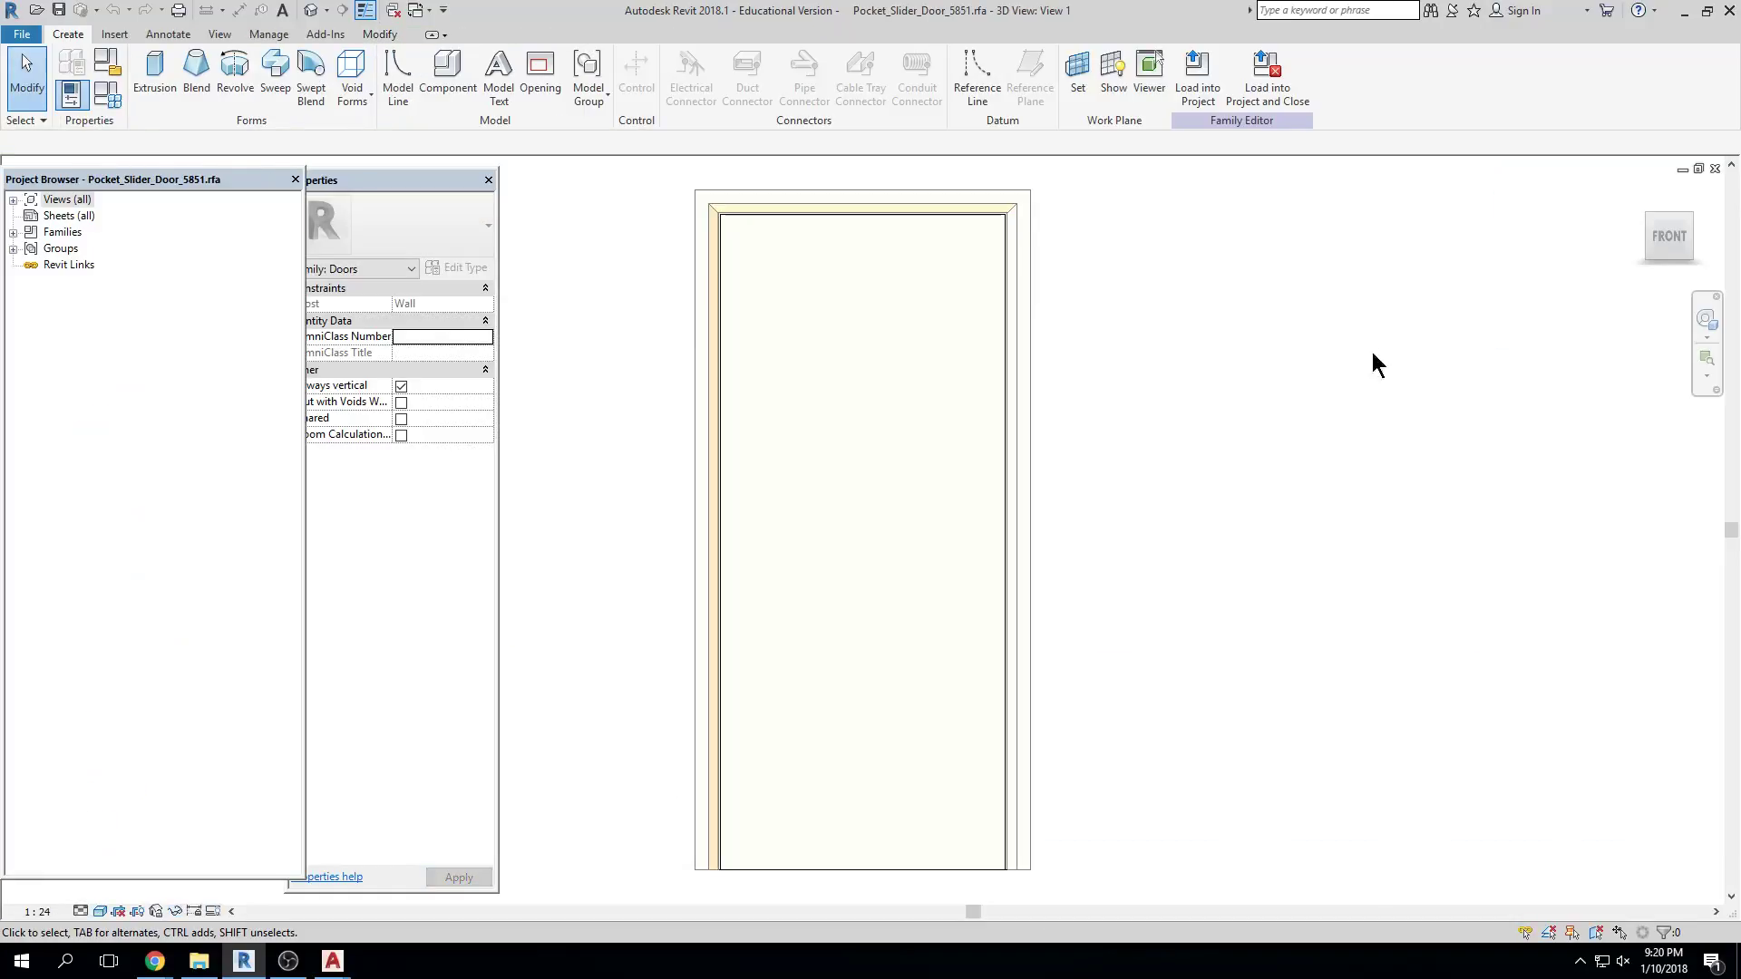
Show the door family in 3D and select its door panel, then its jamb frame
{"action": "left_click", "coordinate": [311, 10]}
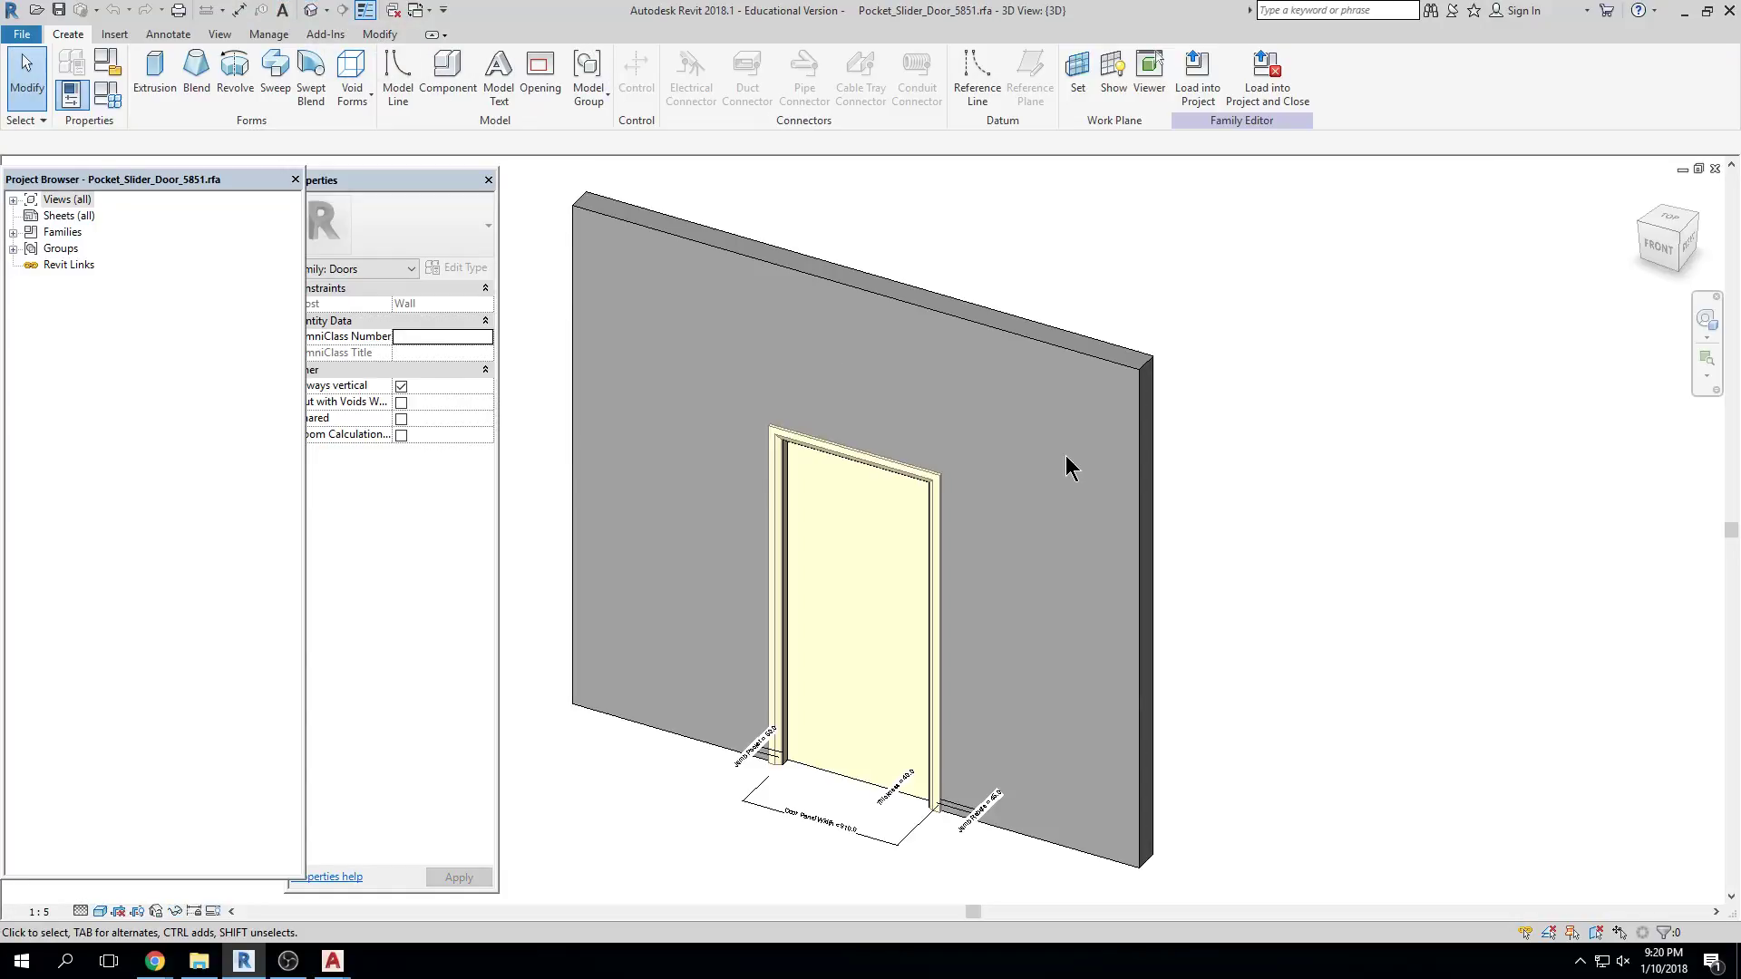
{"action": "left_click", "coordinate": [834, 767]}
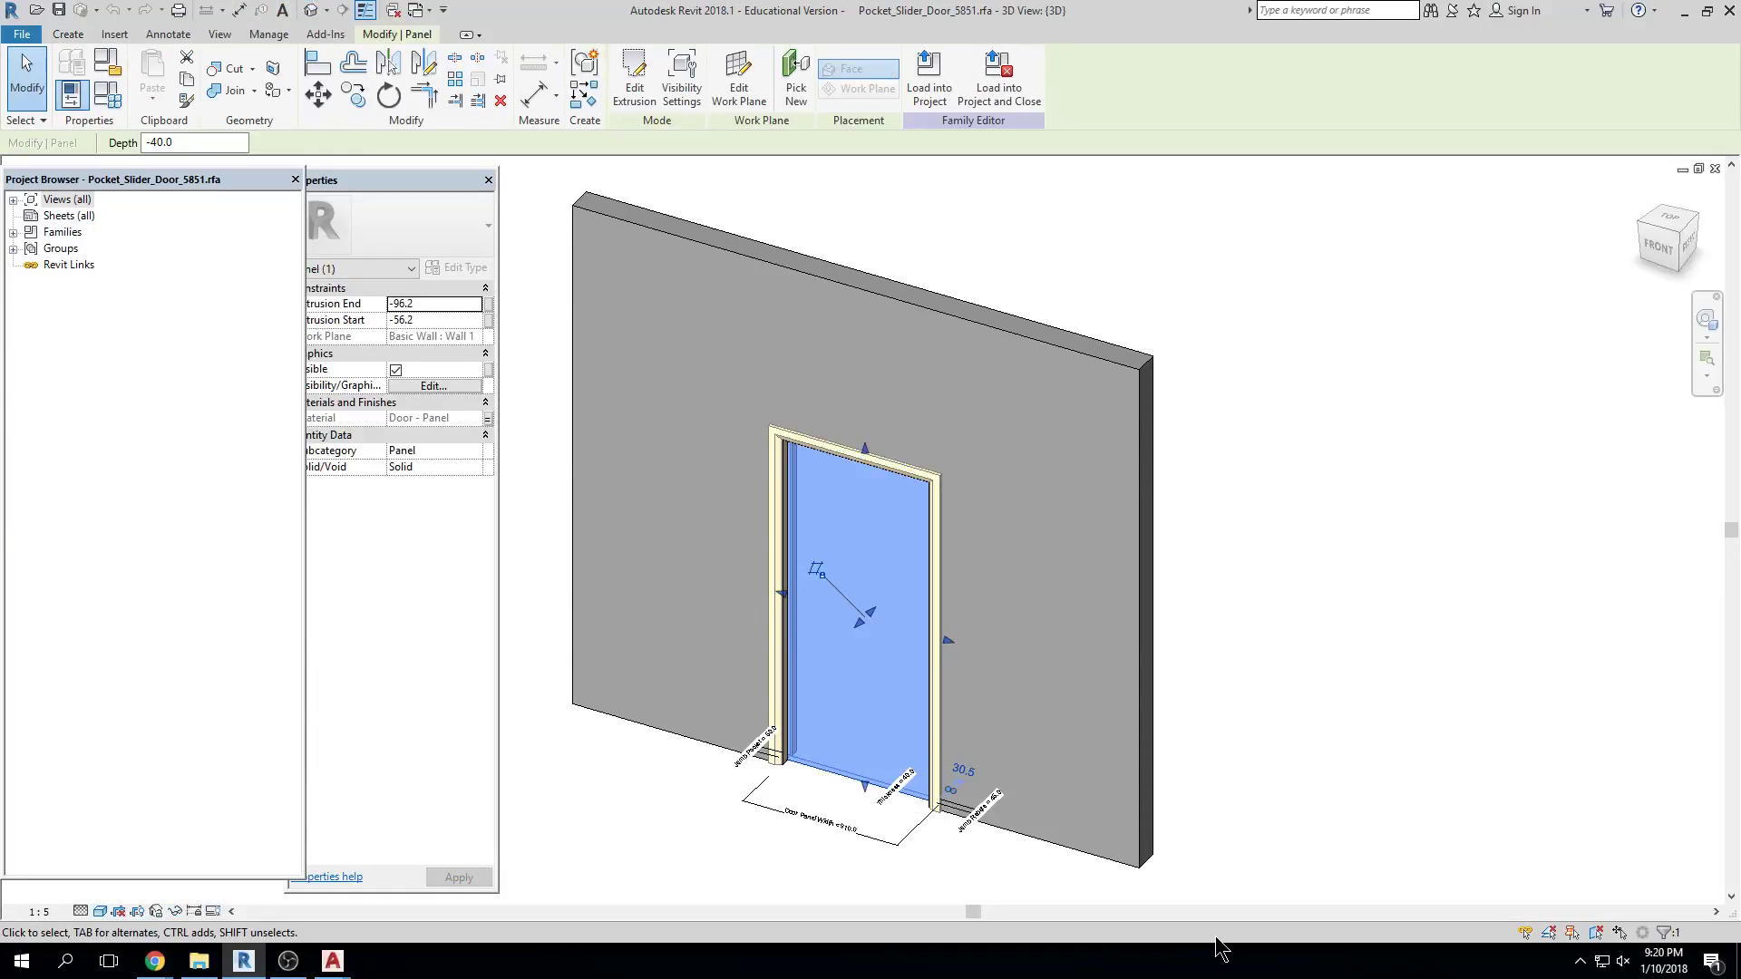
{"action": "scroll", "coordinate": [795, 778], "scroll_direction": "up", "scroll_amount": 5}
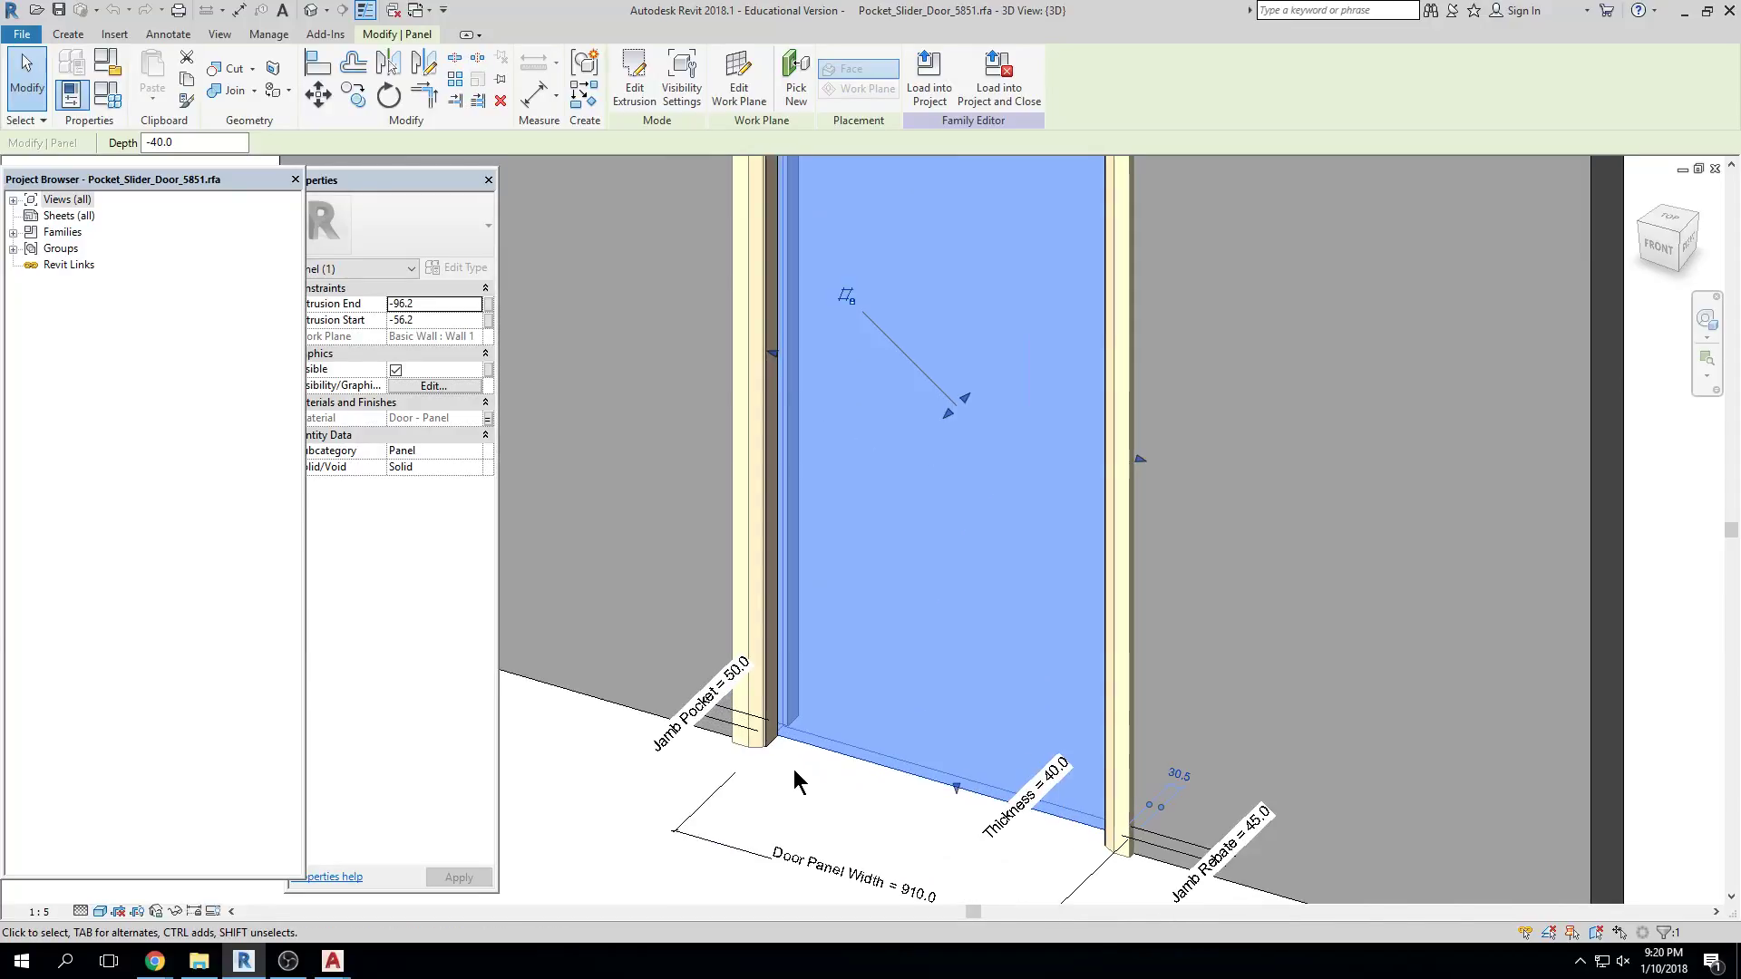
{"action": "left_click", "coordinate": [771, 751]}
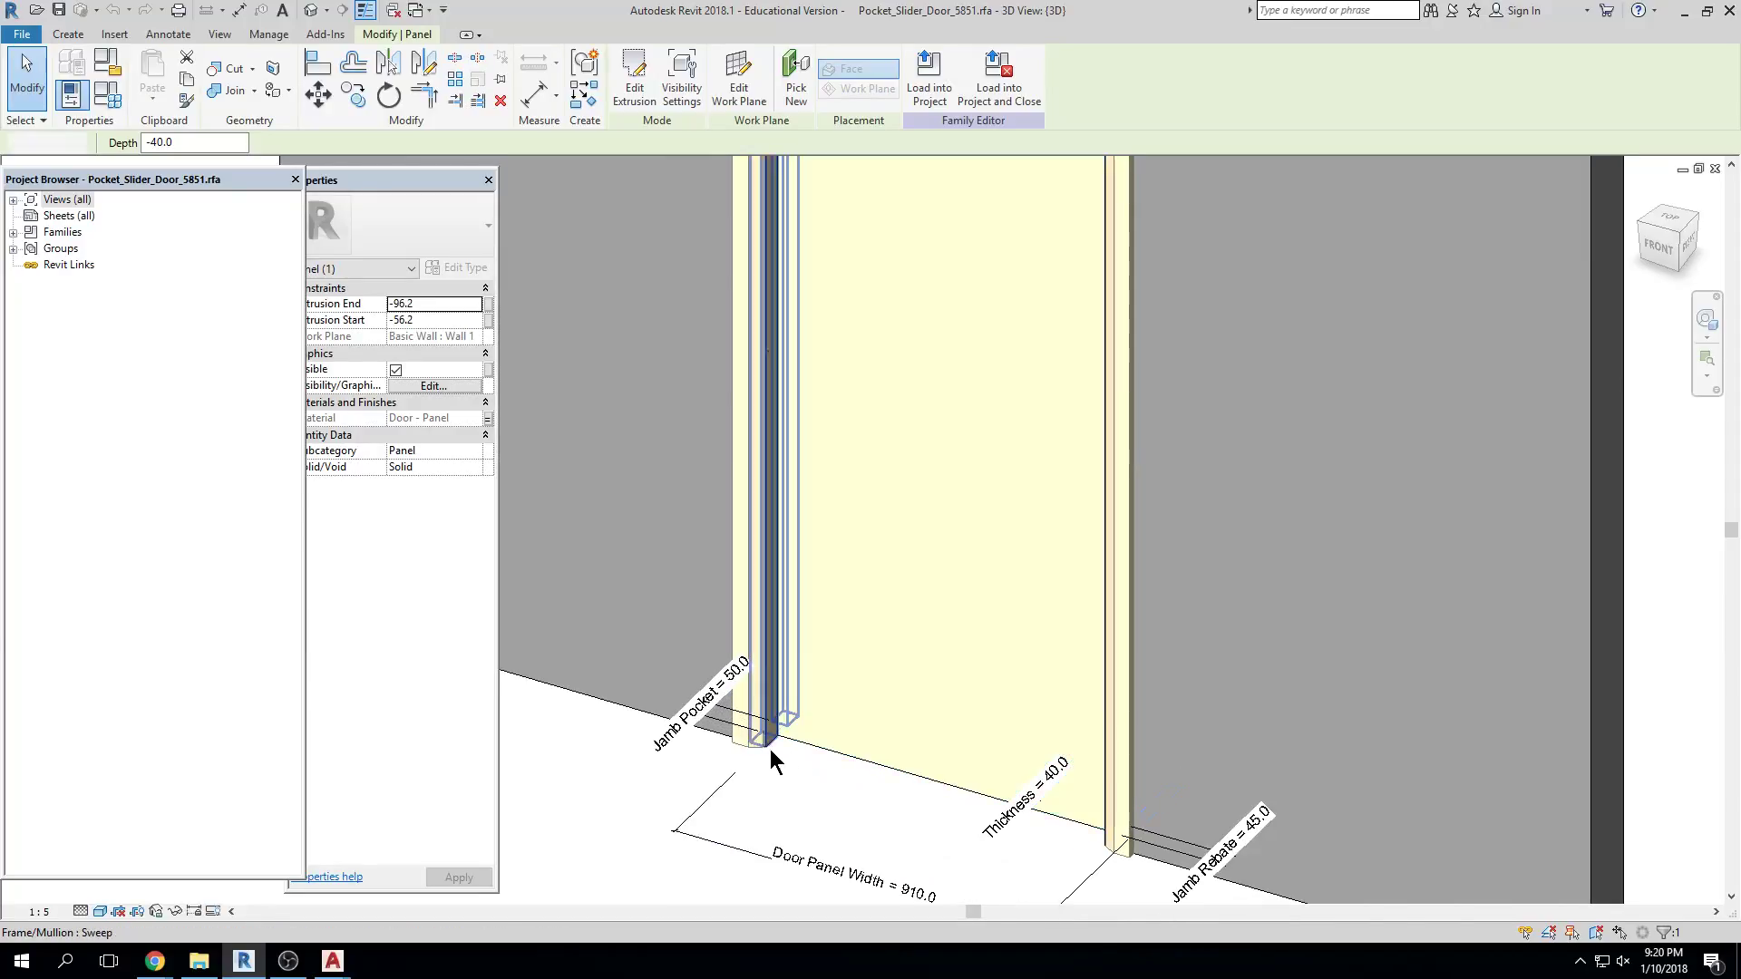
{"action": "scroll", "coordinate": [1057, 894], "scroll_direction": "up", "scroll_amount": 3}
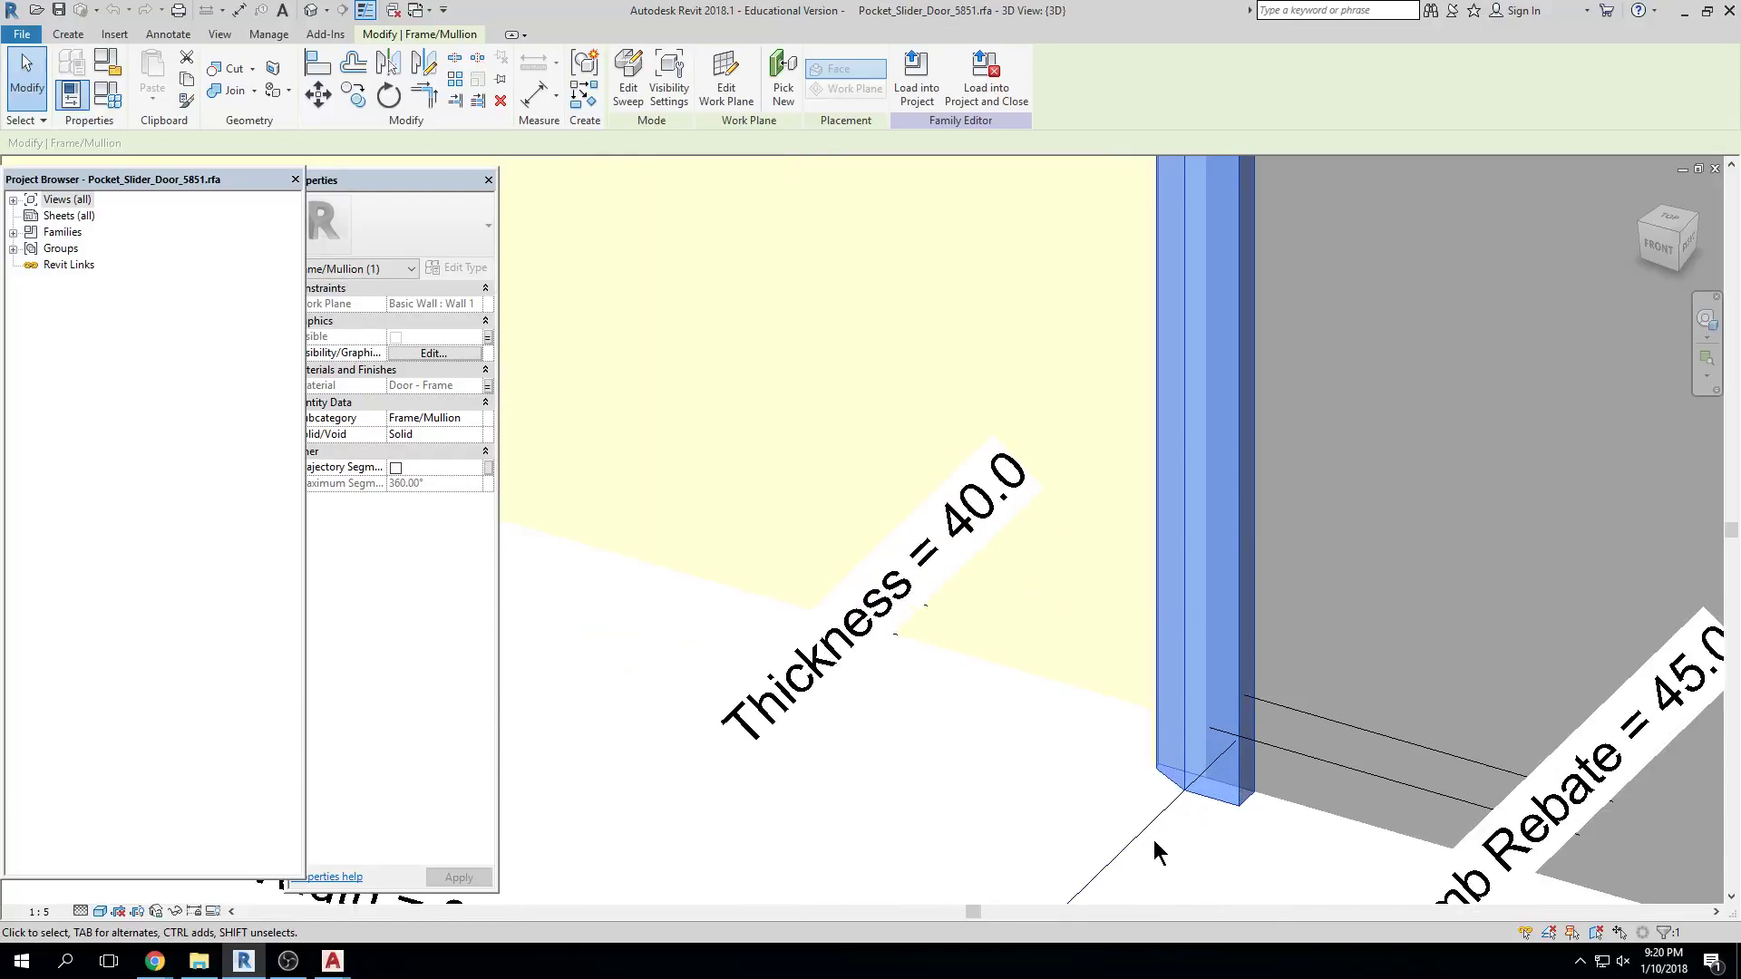
{"action": "scroll", "coordinate": [1151, 821], "scroll_direction": "down", "scroll_amount": 6}
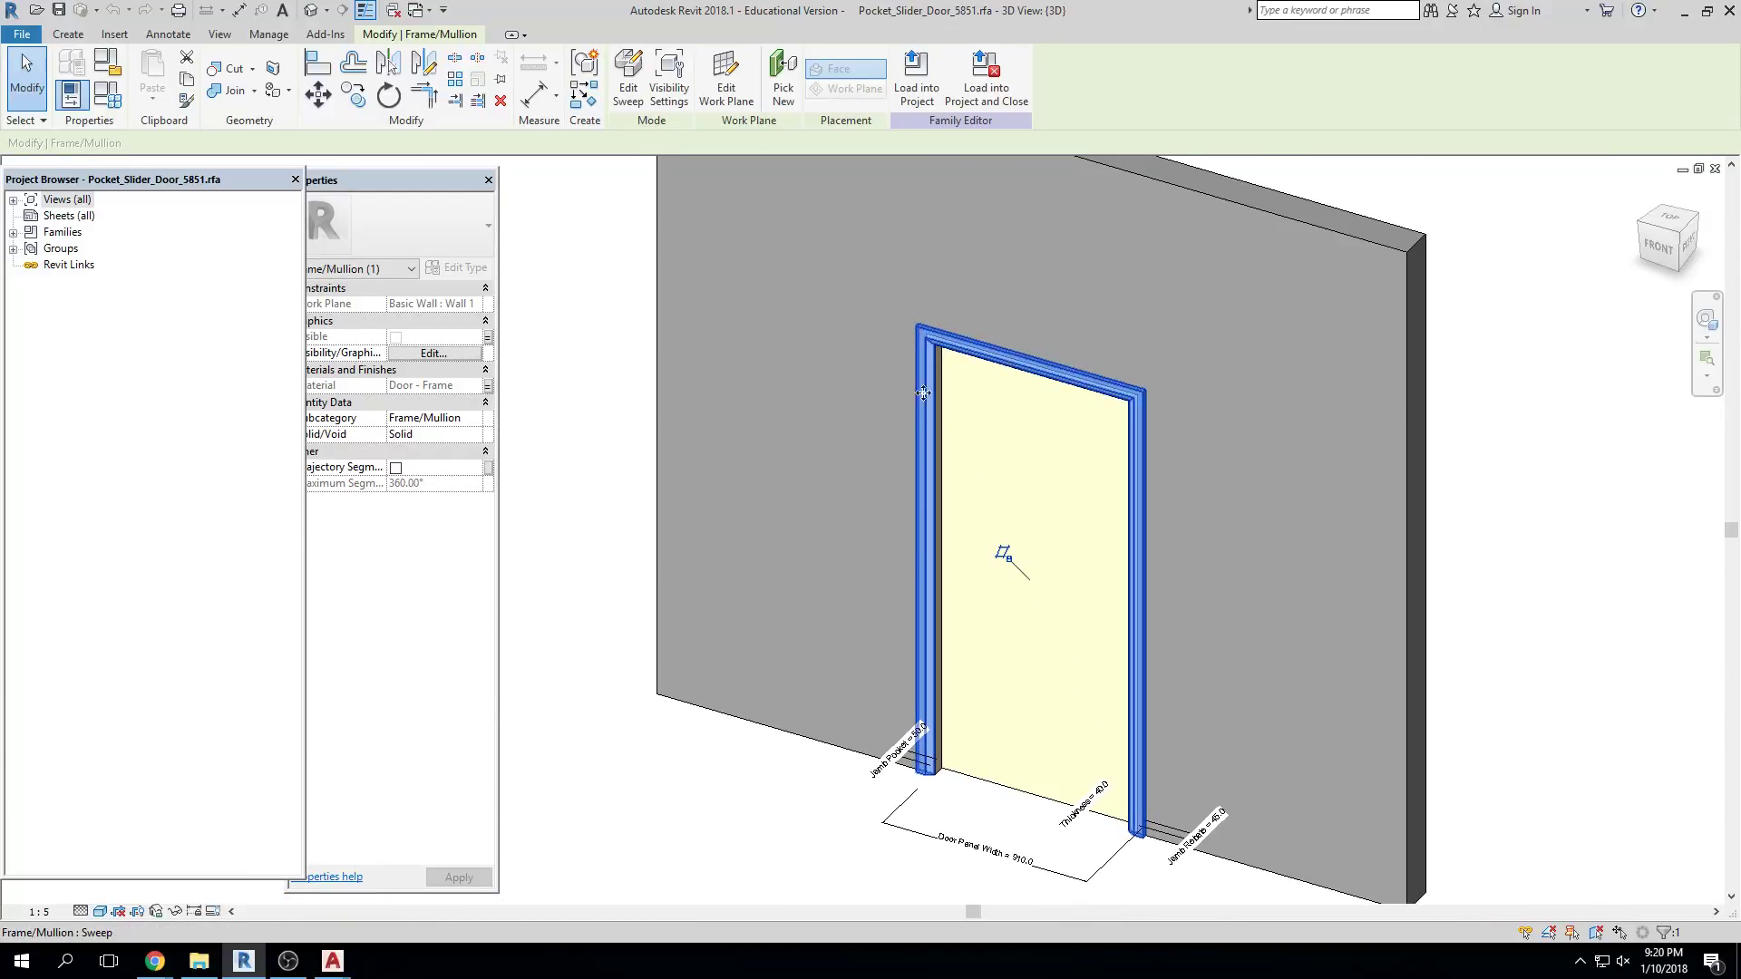
Orbit the door family to another angle, then close its remaining views
{"action": "middle_click_drag", "start_coordinate": [1015, 663], "coordinate": [1190, 705], "text": "shift"}
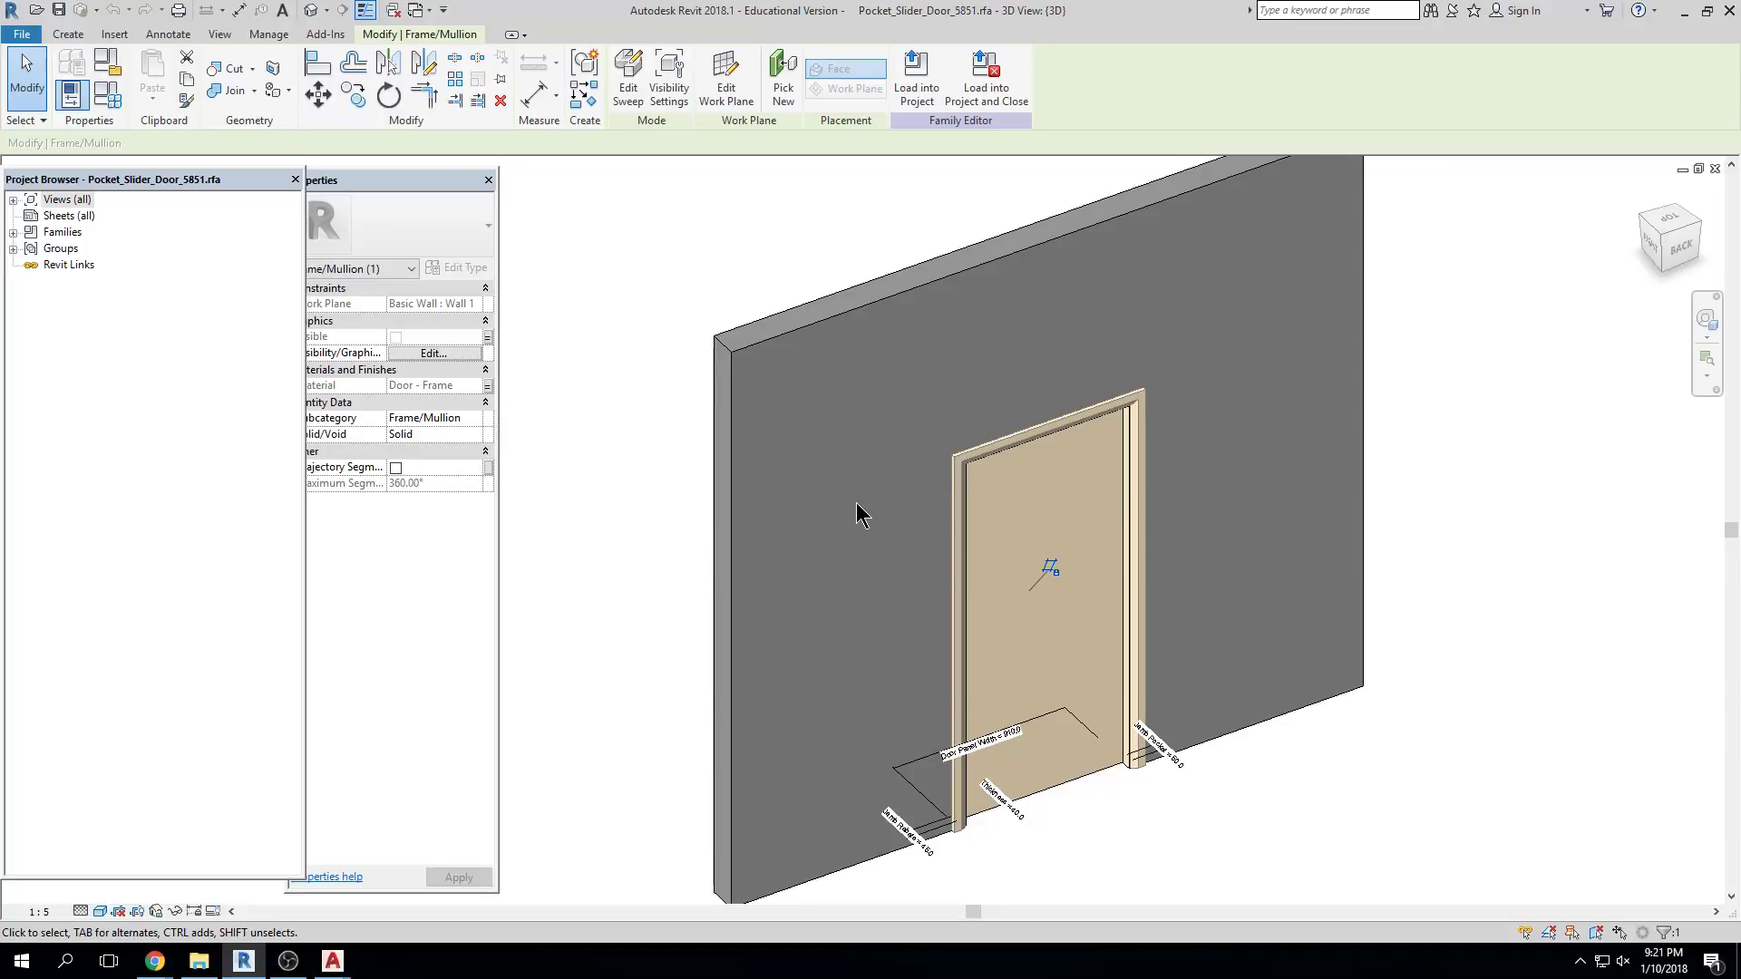
{"action": "left_click", "coordinate": [1714, 168]}
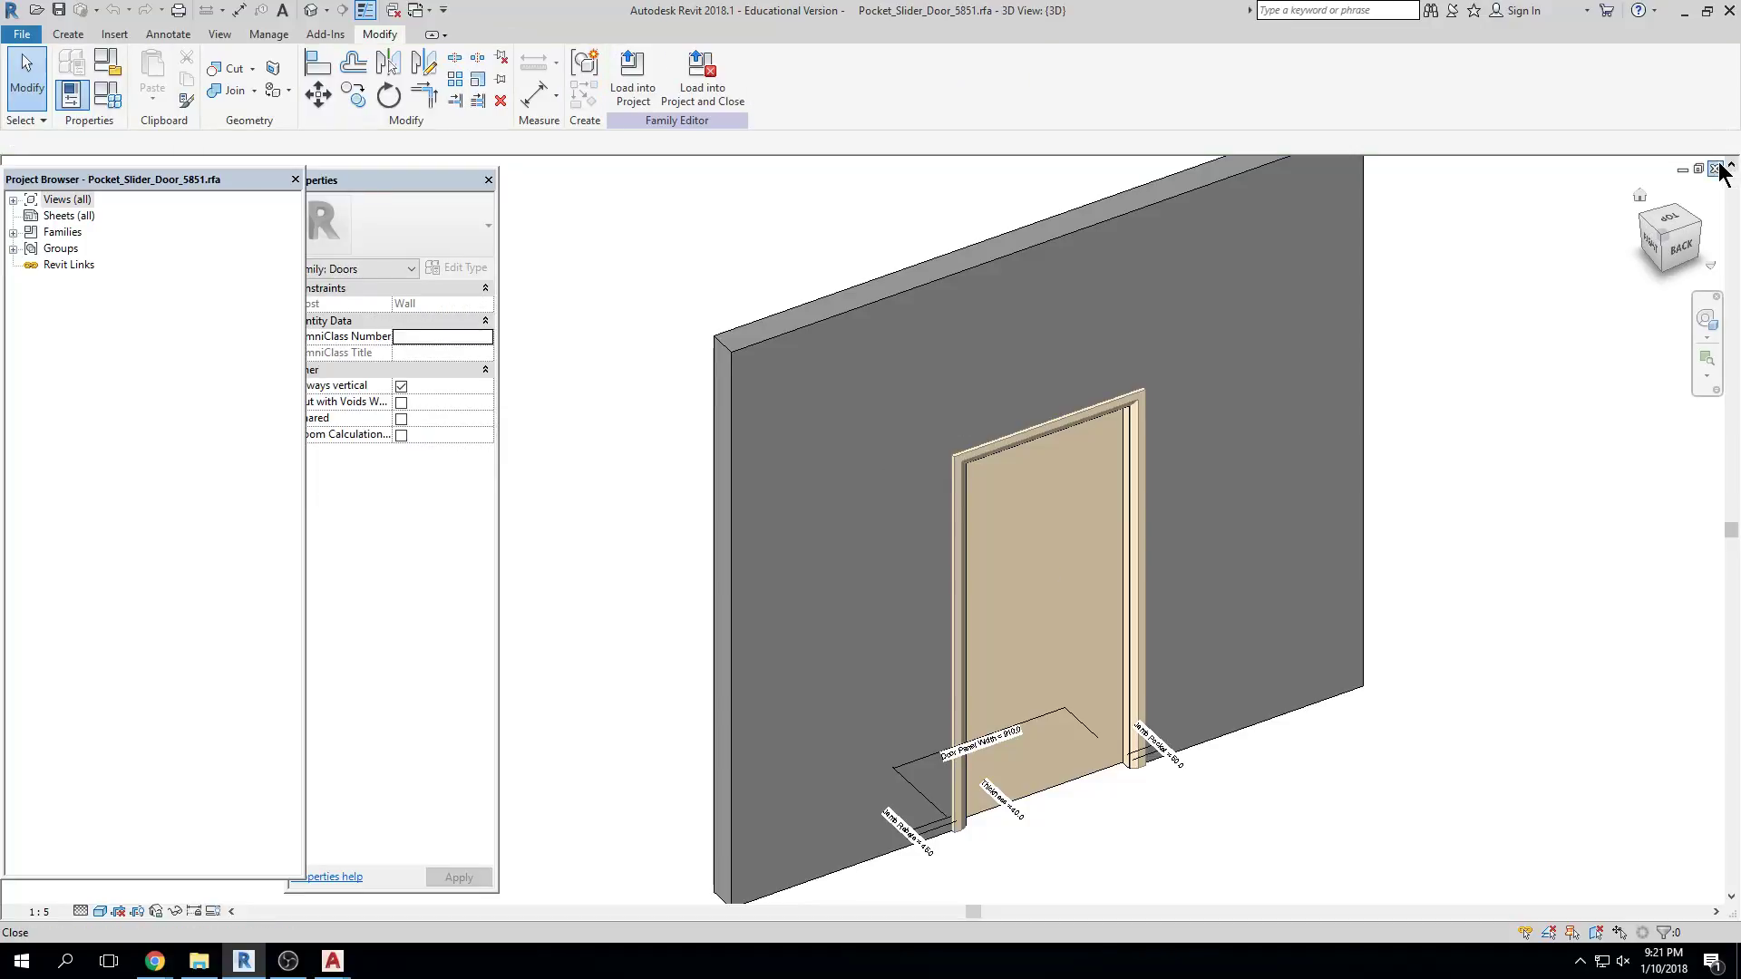
{"action": "left_click", "coordinate": [1715, 168]}
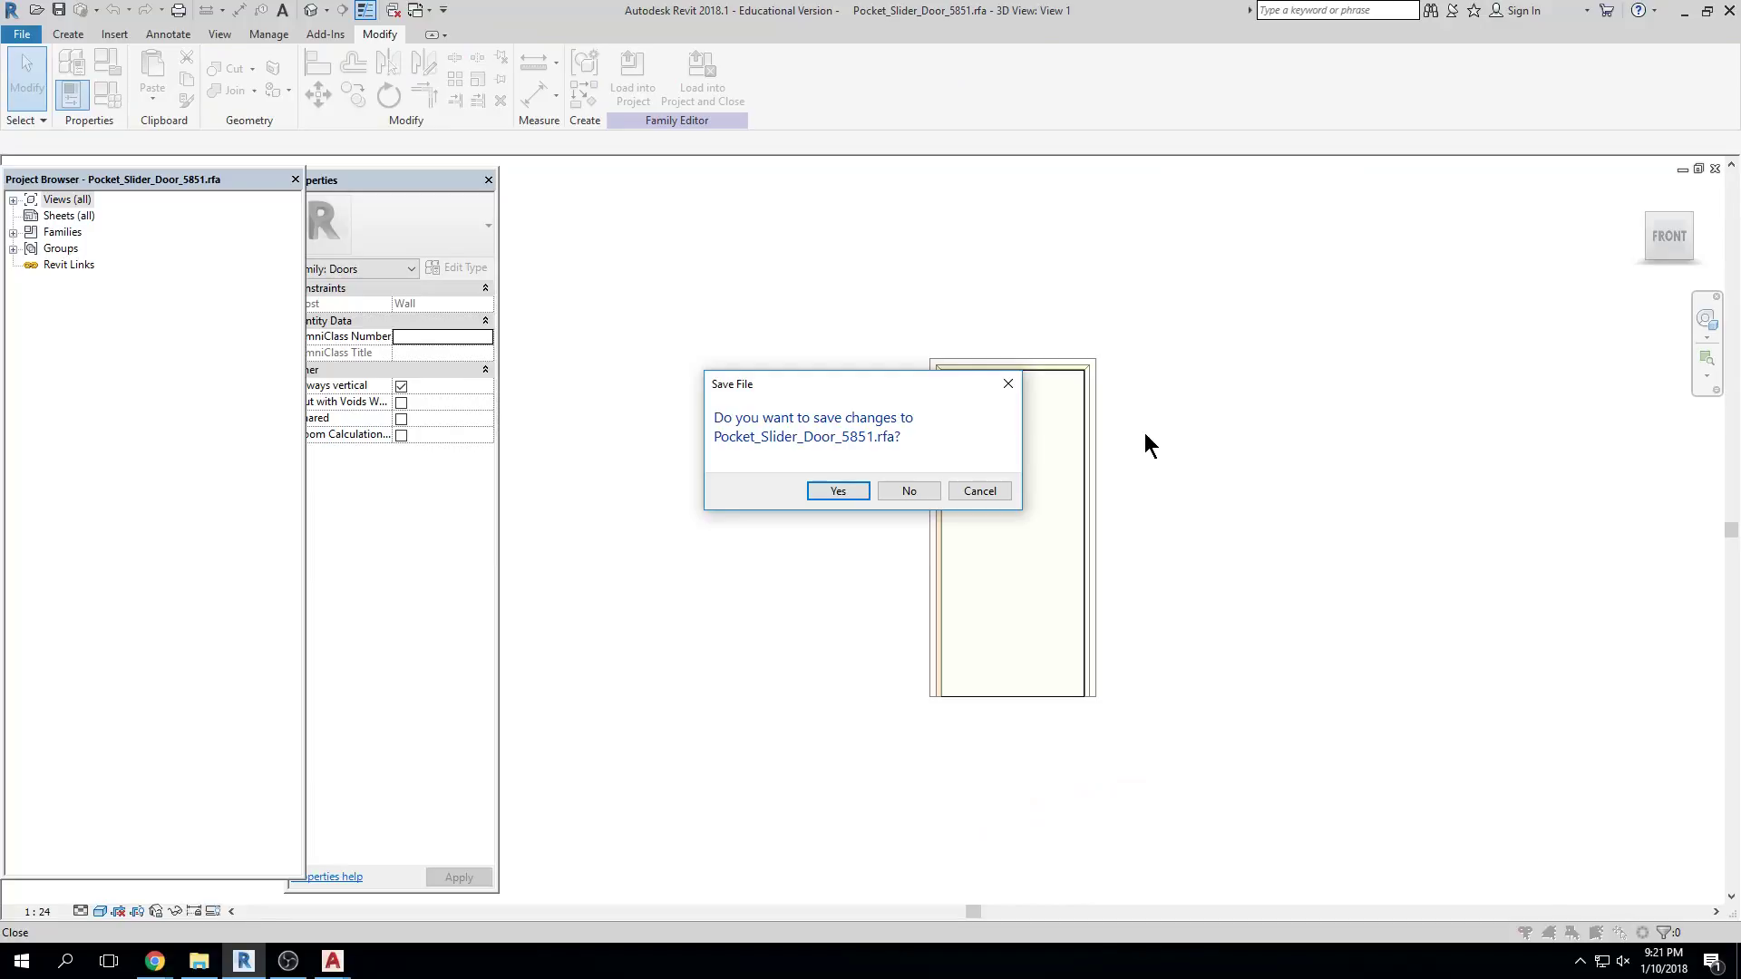
Discard the door family changes, open the East elevation and select the Roof Line level
{"action": "left_click", "coordinate": [908, 491]}
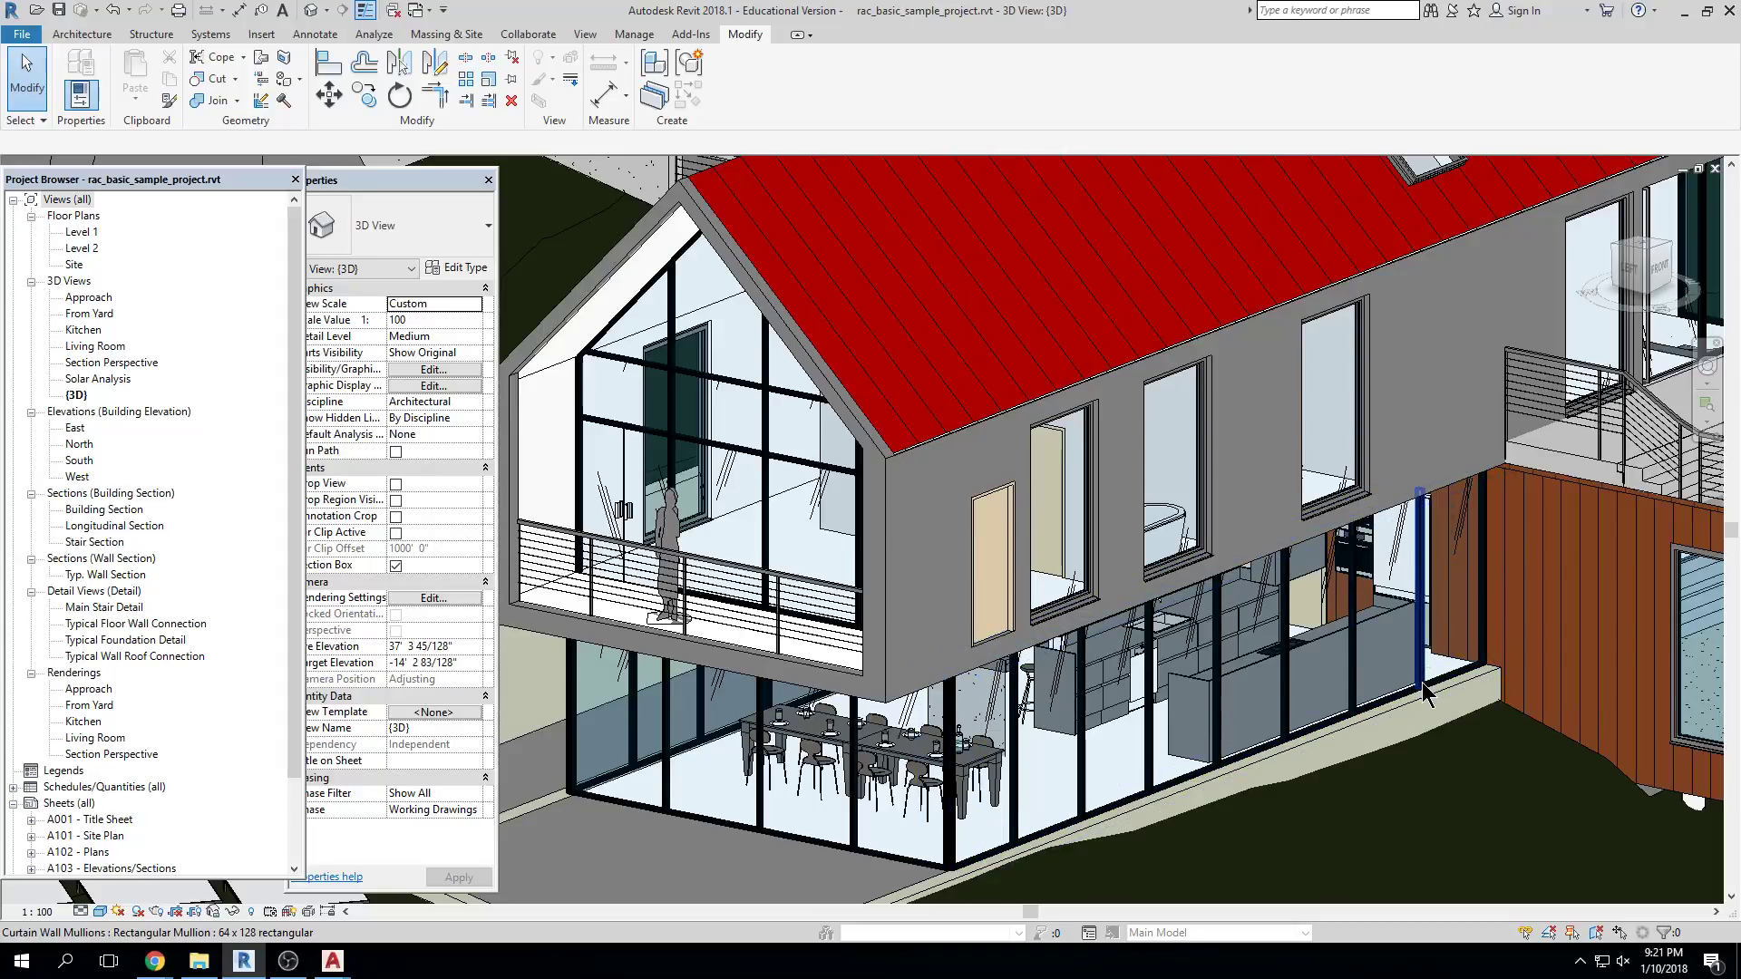
{"action": "left_click", "coordinate": [75, 428]}
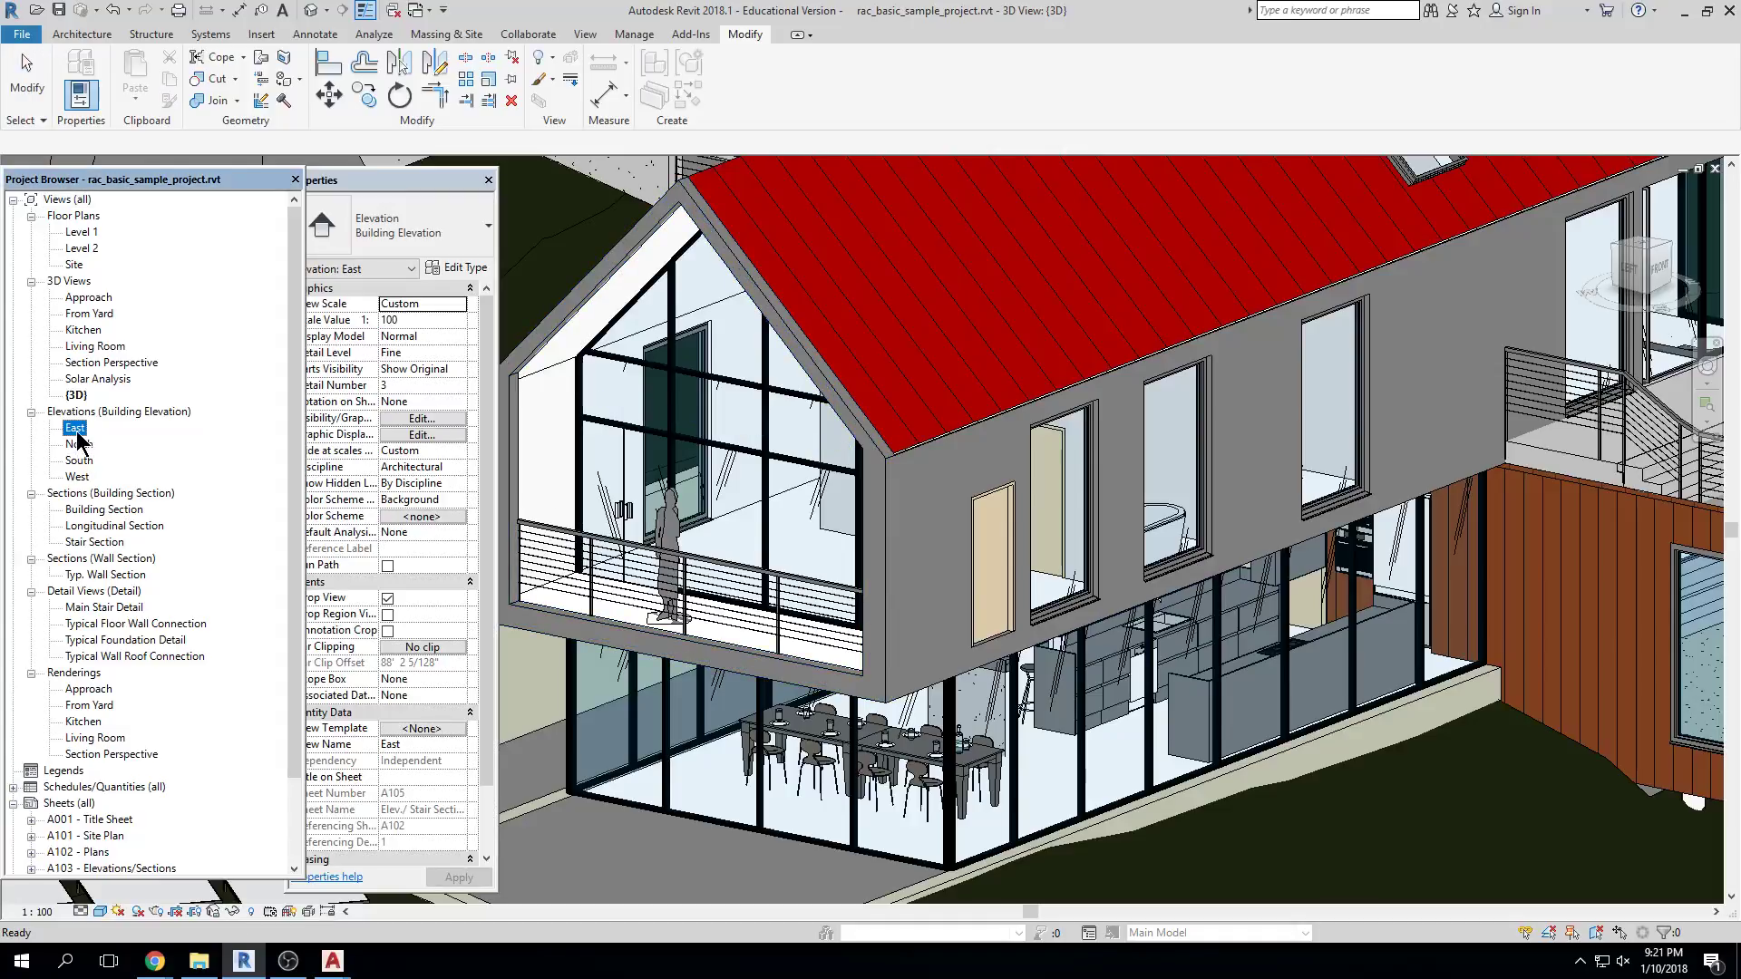
{"action": "double_click", "coordinate": [75, 428]}
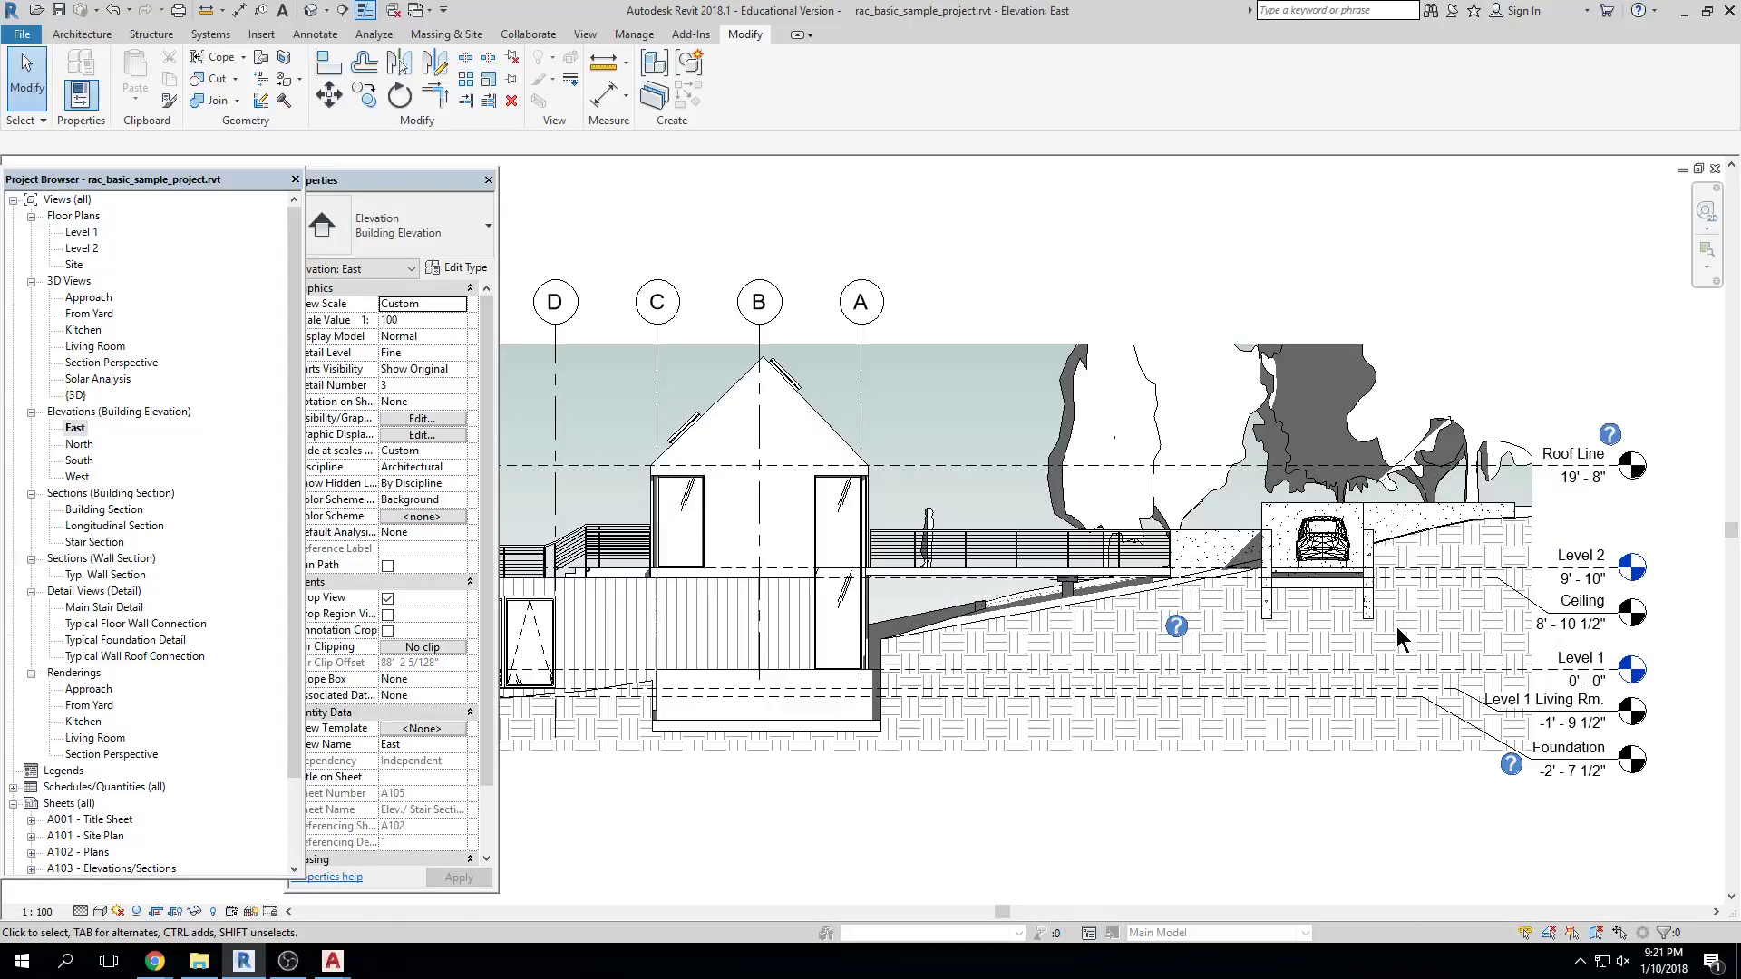
{"action": "scroll", "coordinate": [1396, 628], "scroll_direction": "up", "scroll_amount": 2}
{"action": "scroll", "coordinate": [1443, 544], "scroll_direction": "up", "scroll_amount": 3}
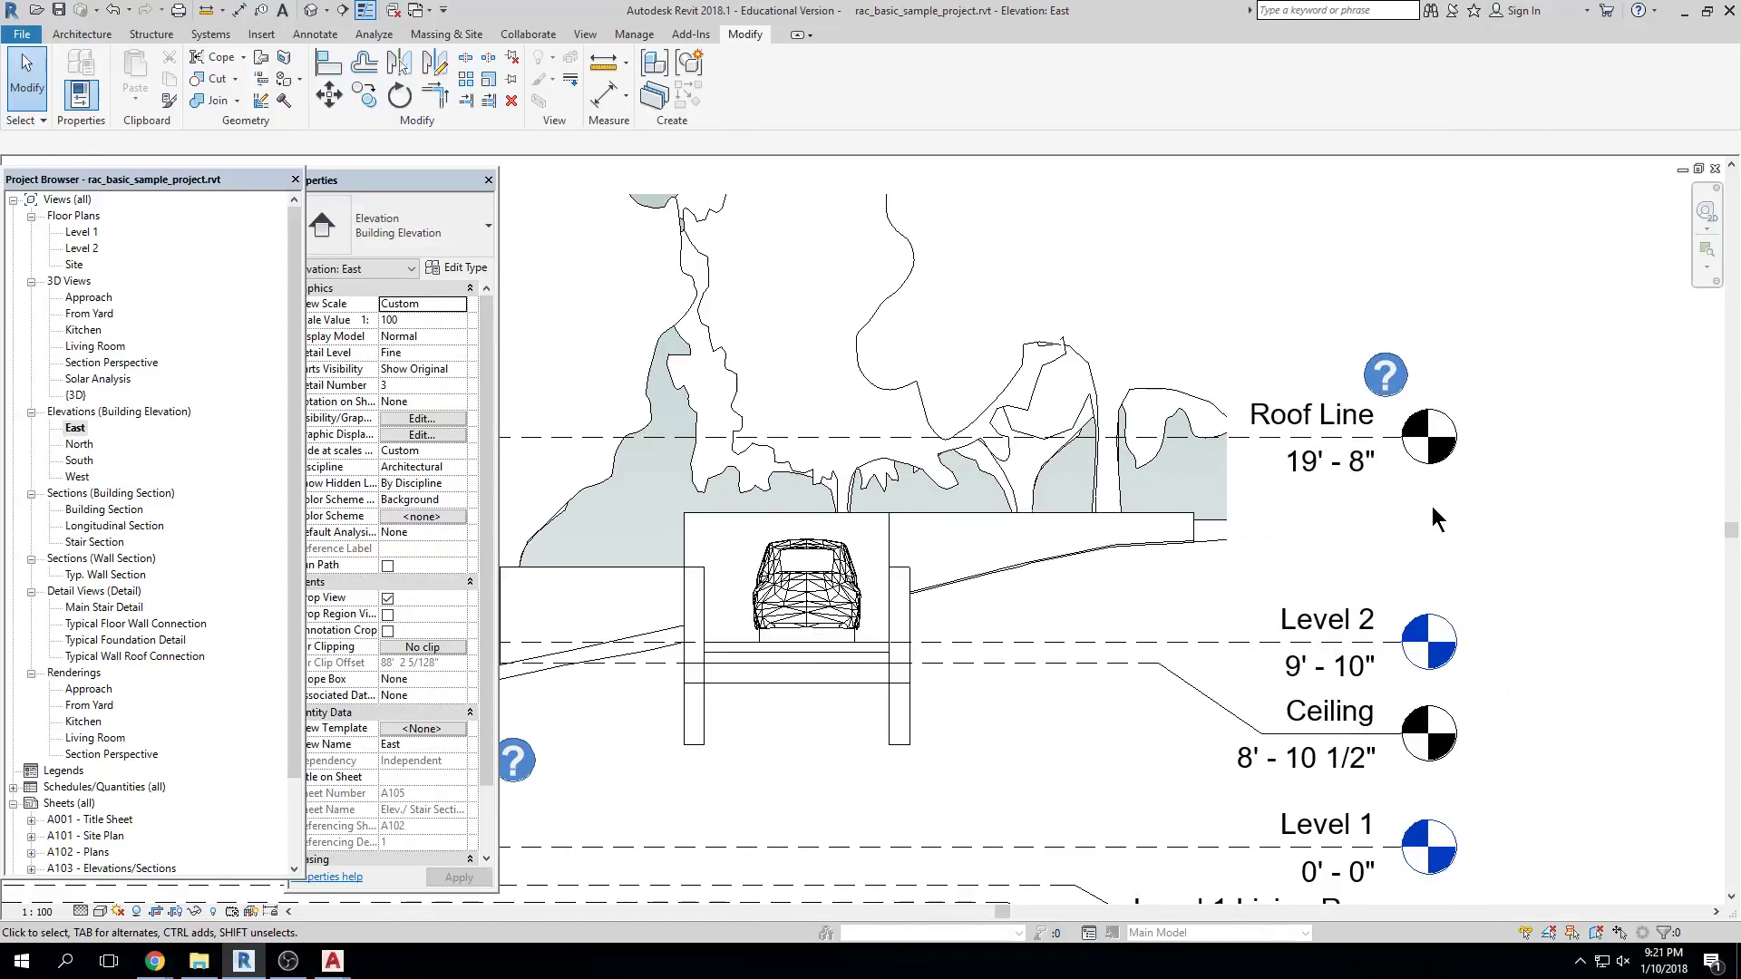
{"action": "left_click", "coordinate": [1371, 418]}
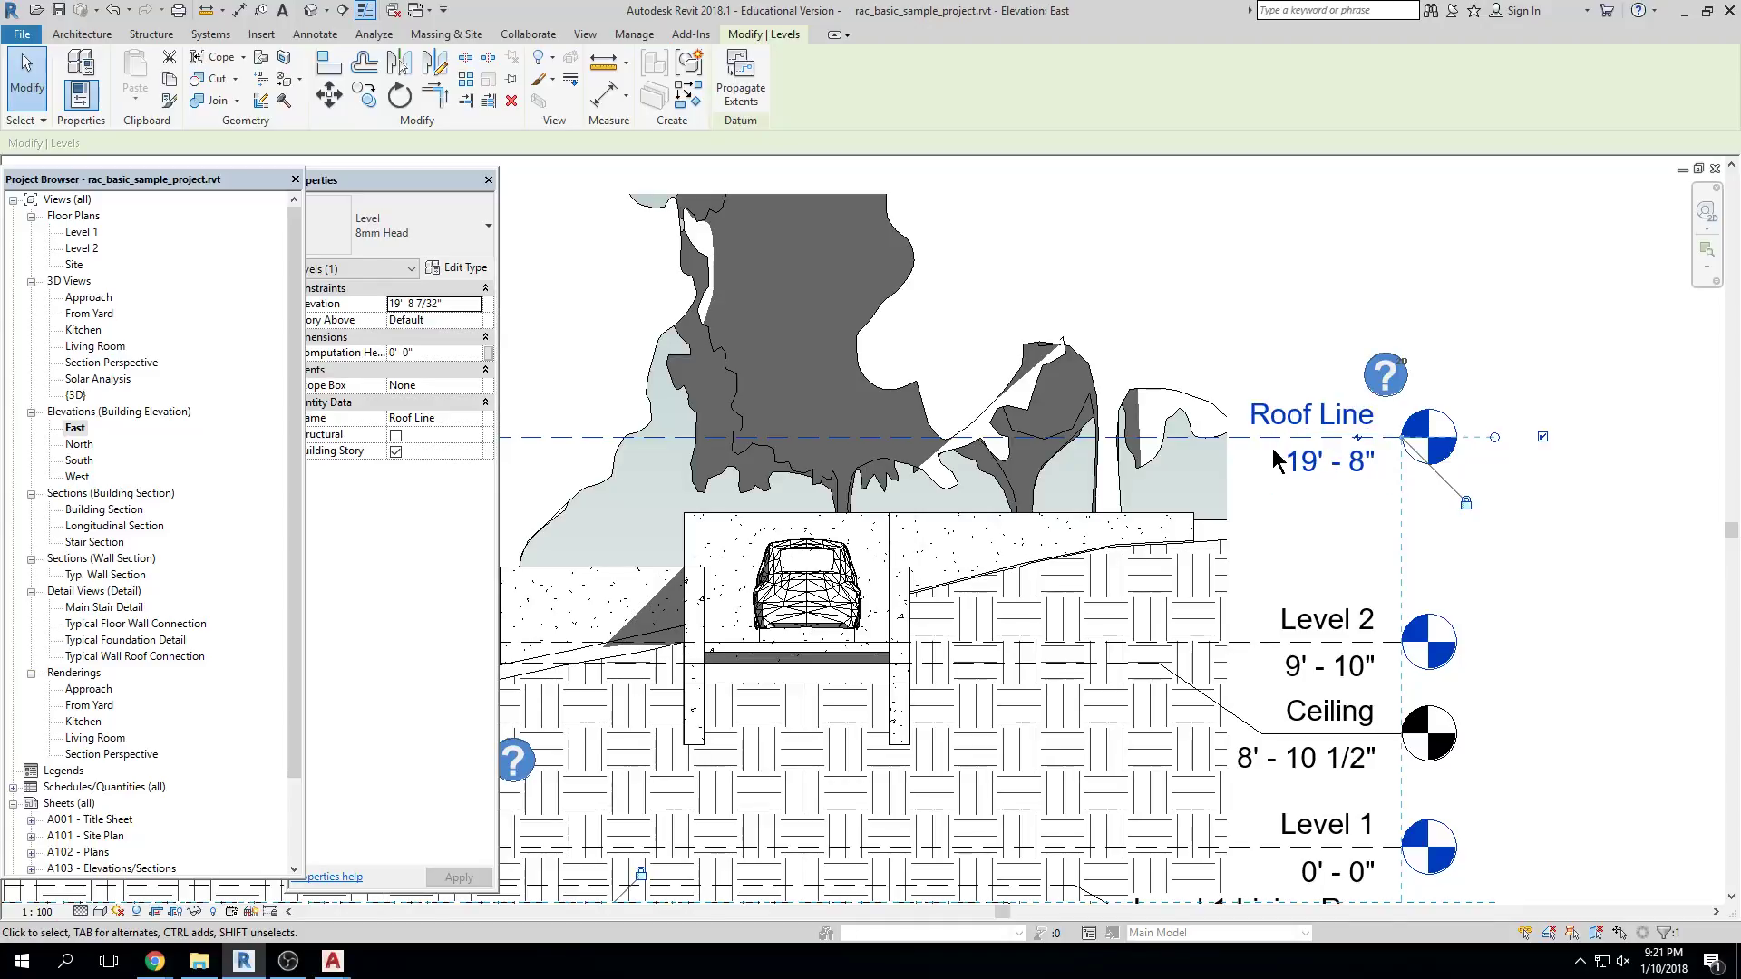
Raise the Roof Line level 3'-6" to 23'-2" and delete the mullions that can no longer be created
{"action": "scroll", "coordinate": [1298, 422], "scroll_direction": "down", "scroll_amount": 2}
{"action": "middle_click_drag", "start_coordinate": [1298, 422], "coordinate": [1279, 347]}
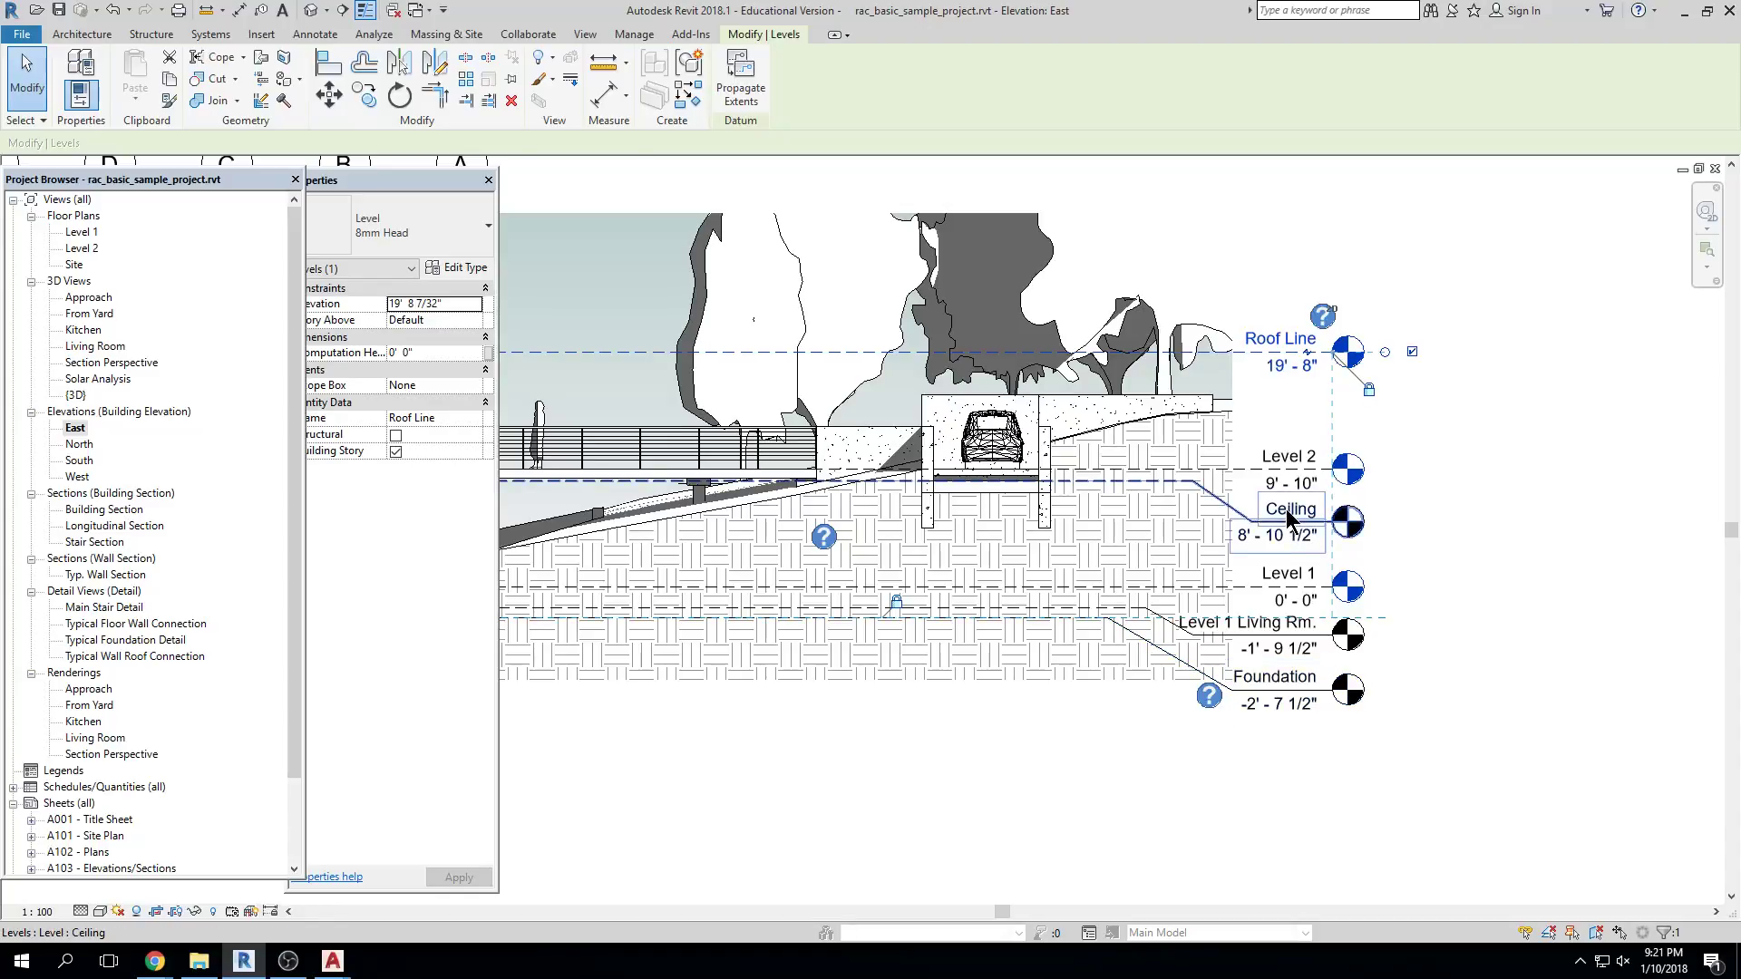
{"action": "scroll", "coordinate": [1291, 495], "scroll_direction": "up", "scroll_amount": 2}
{"action": "scroll", "coordinate": [1292, 487], "scroll_direction": "down", "scroll_amount": 1}
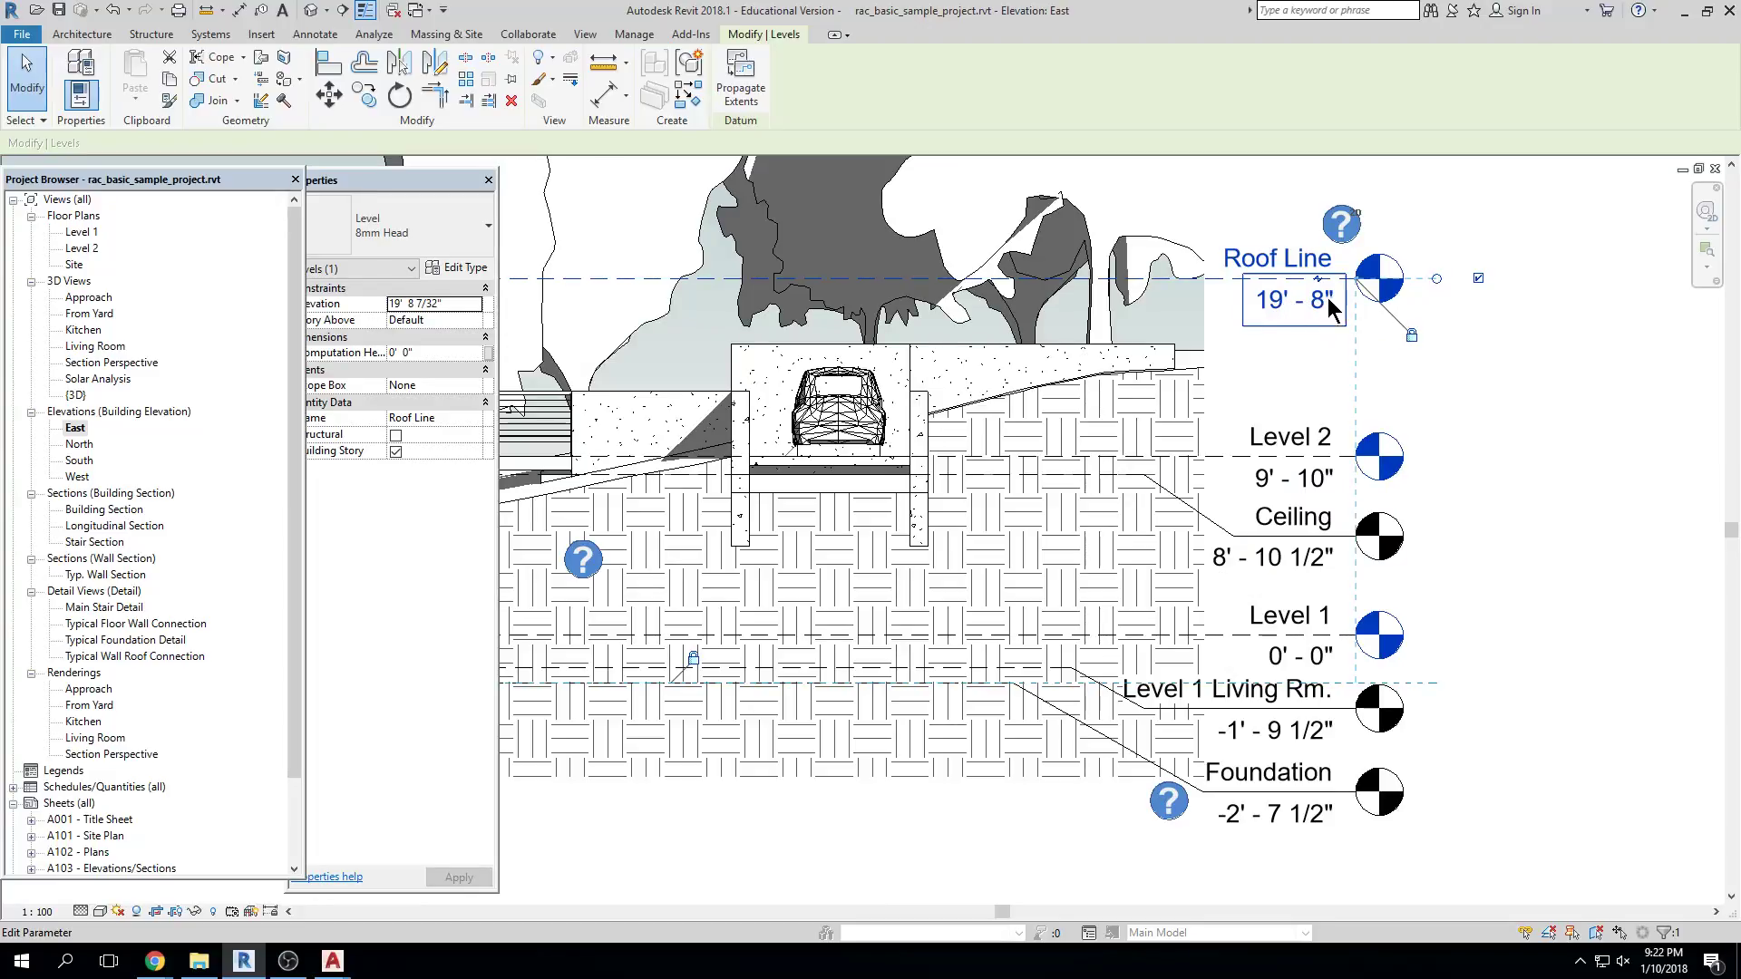
{"action": "left_click", "coordinate": [1415, 635]}
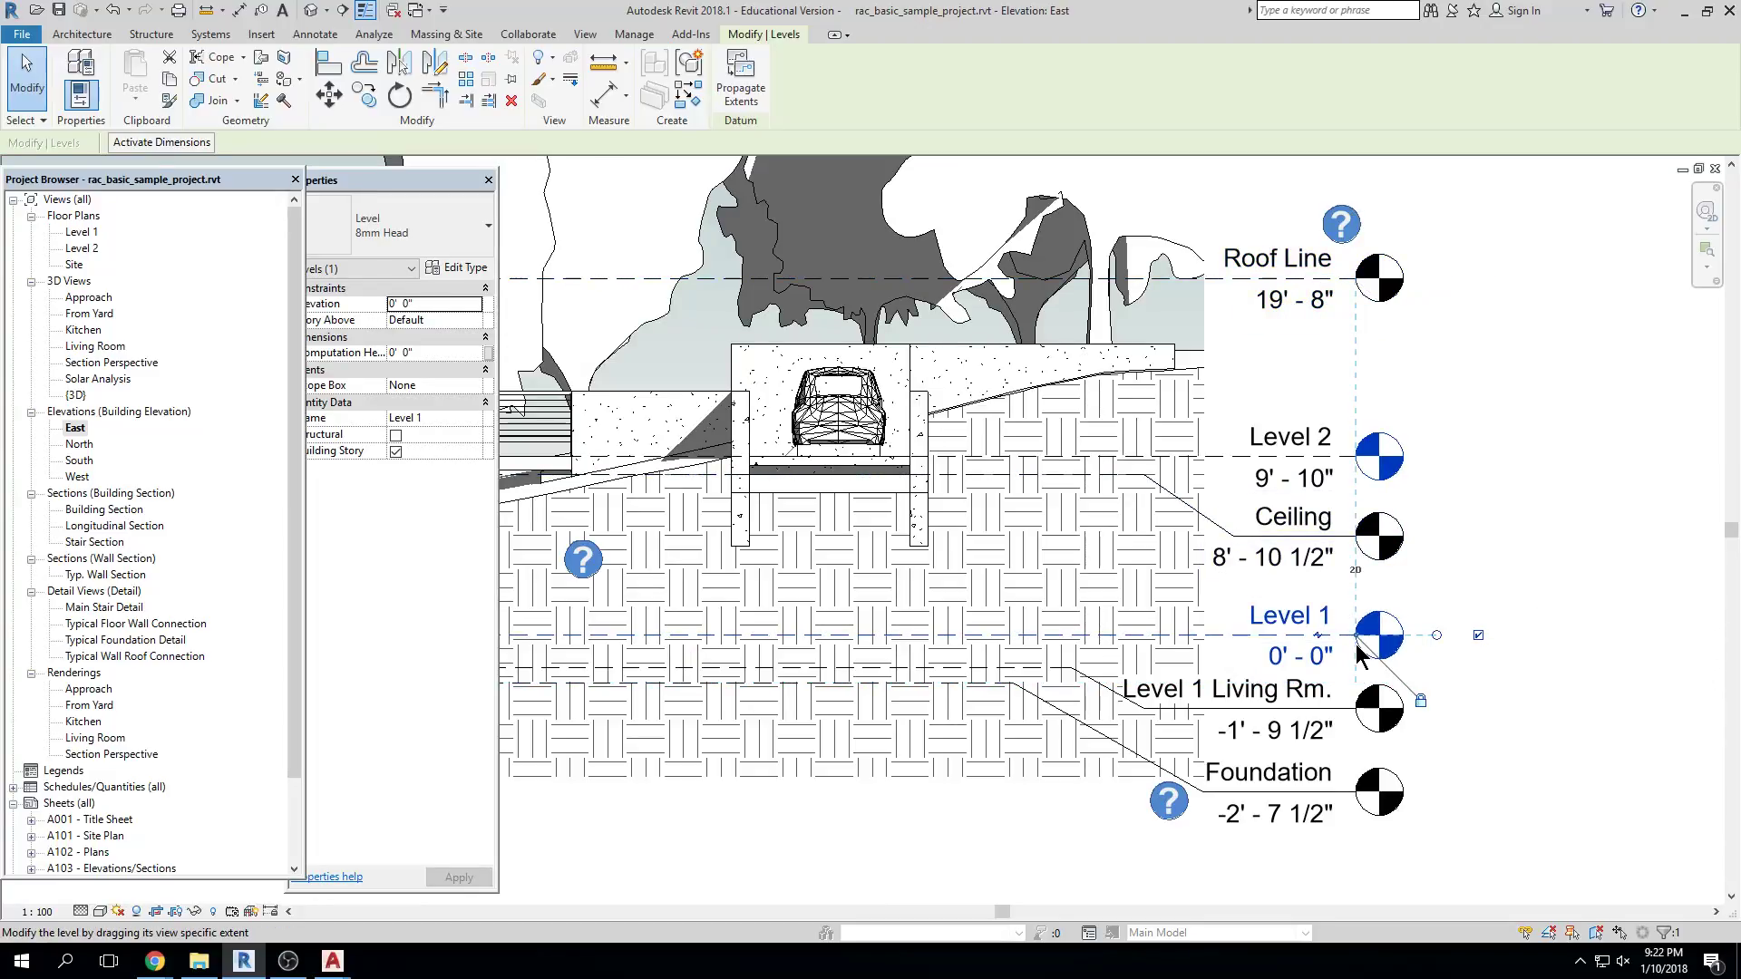
{"action": "key", "text": "Escape"}
{"action": "left_click", "coordinate": [1297, 292]}
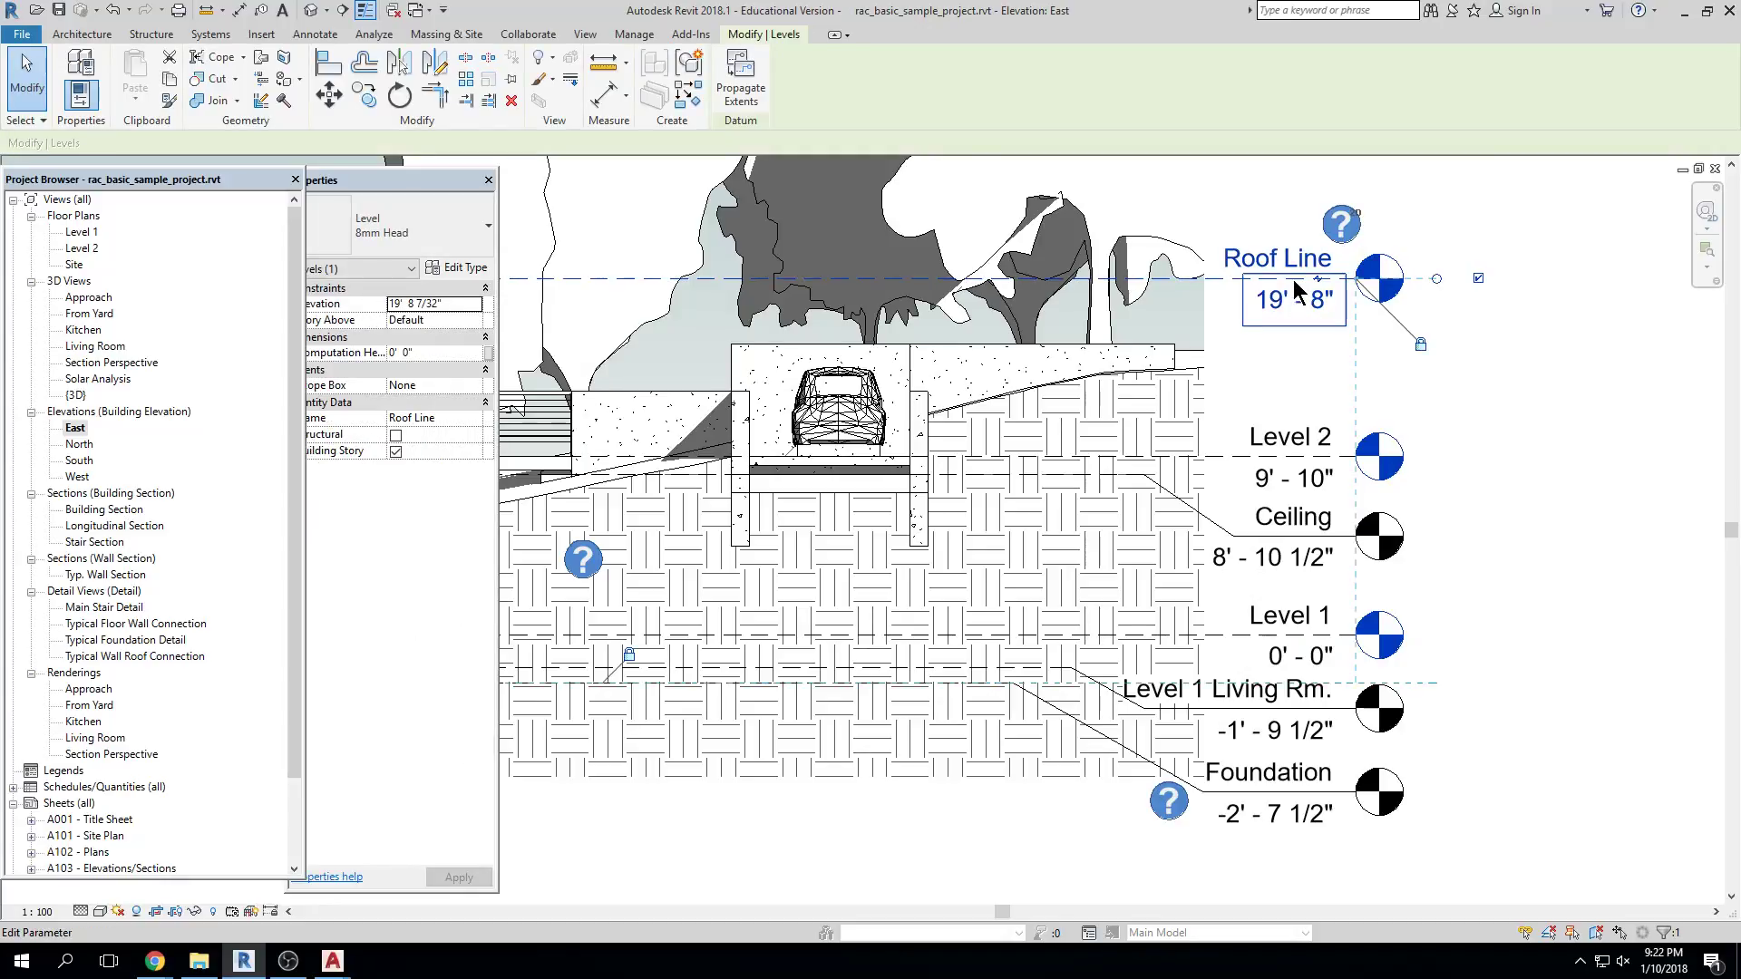
{"action": "middle_click_drag", "start_coordinate": [1297, 292], "coordinate": [1244, 286]}
{"action": "key", "text": "m"}
{"action": "key", "text": "v"}
{"action": "left_click", "coordinate": [1401, 272]}
{"action": "left_click", "coordinate": [1401, 228]}
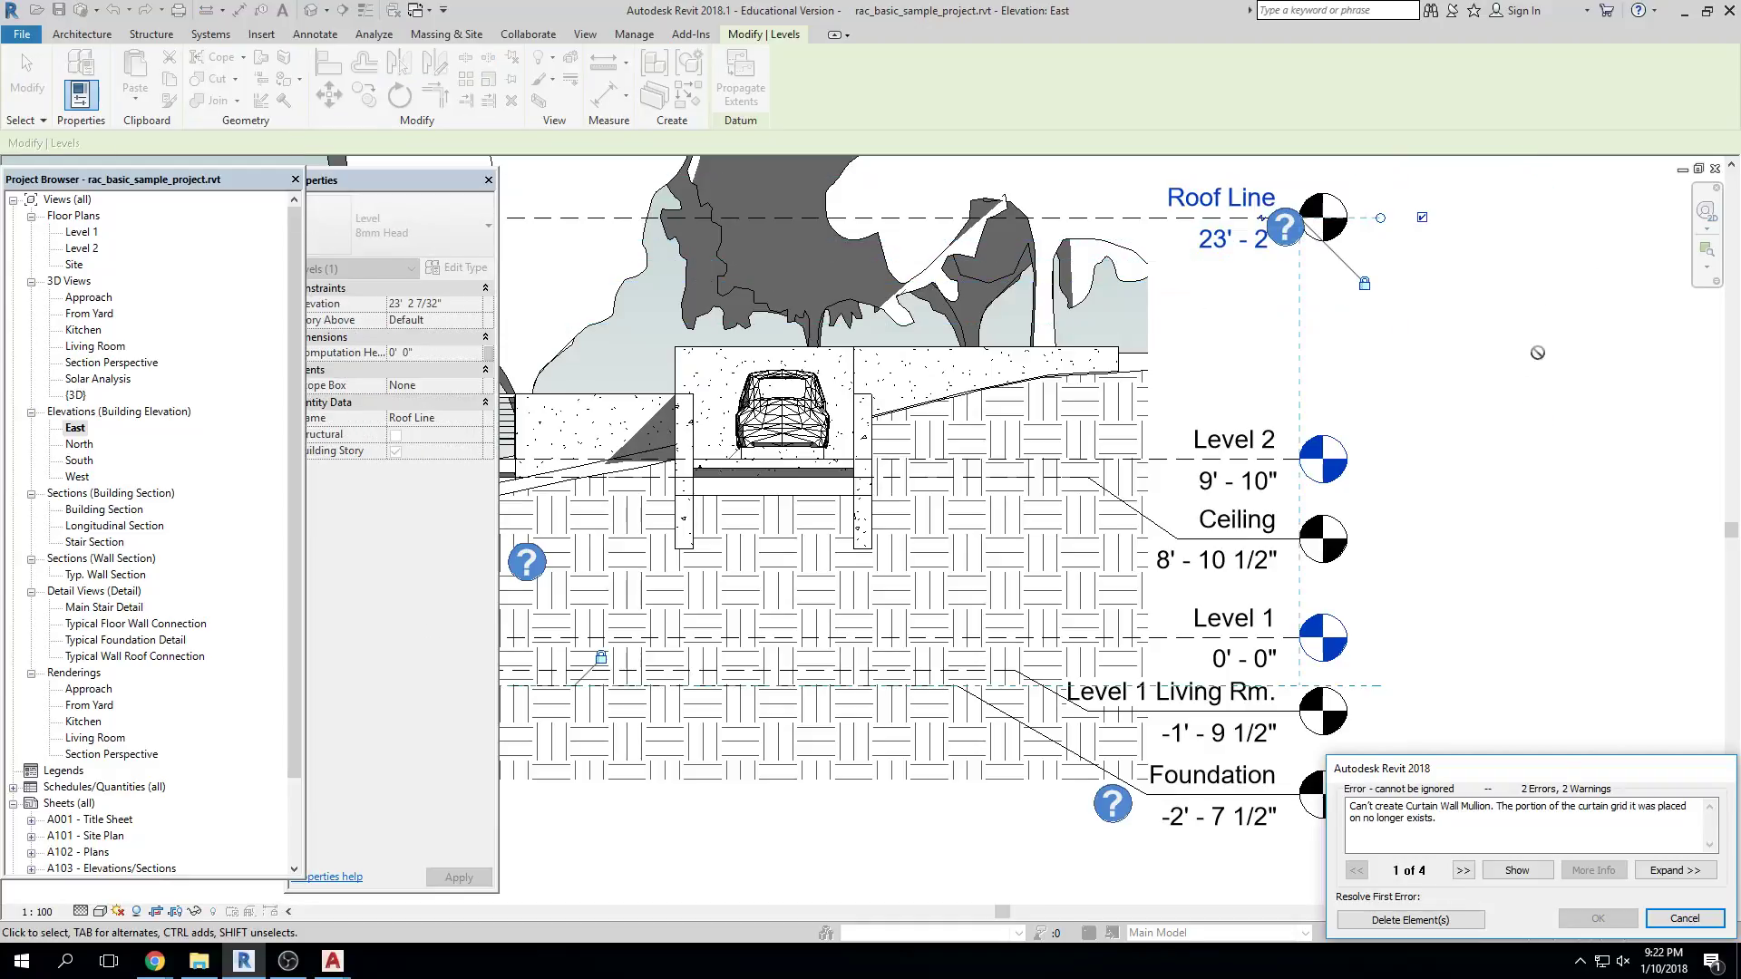
{"action": "left_click", "coordinate": [1454, 920]}
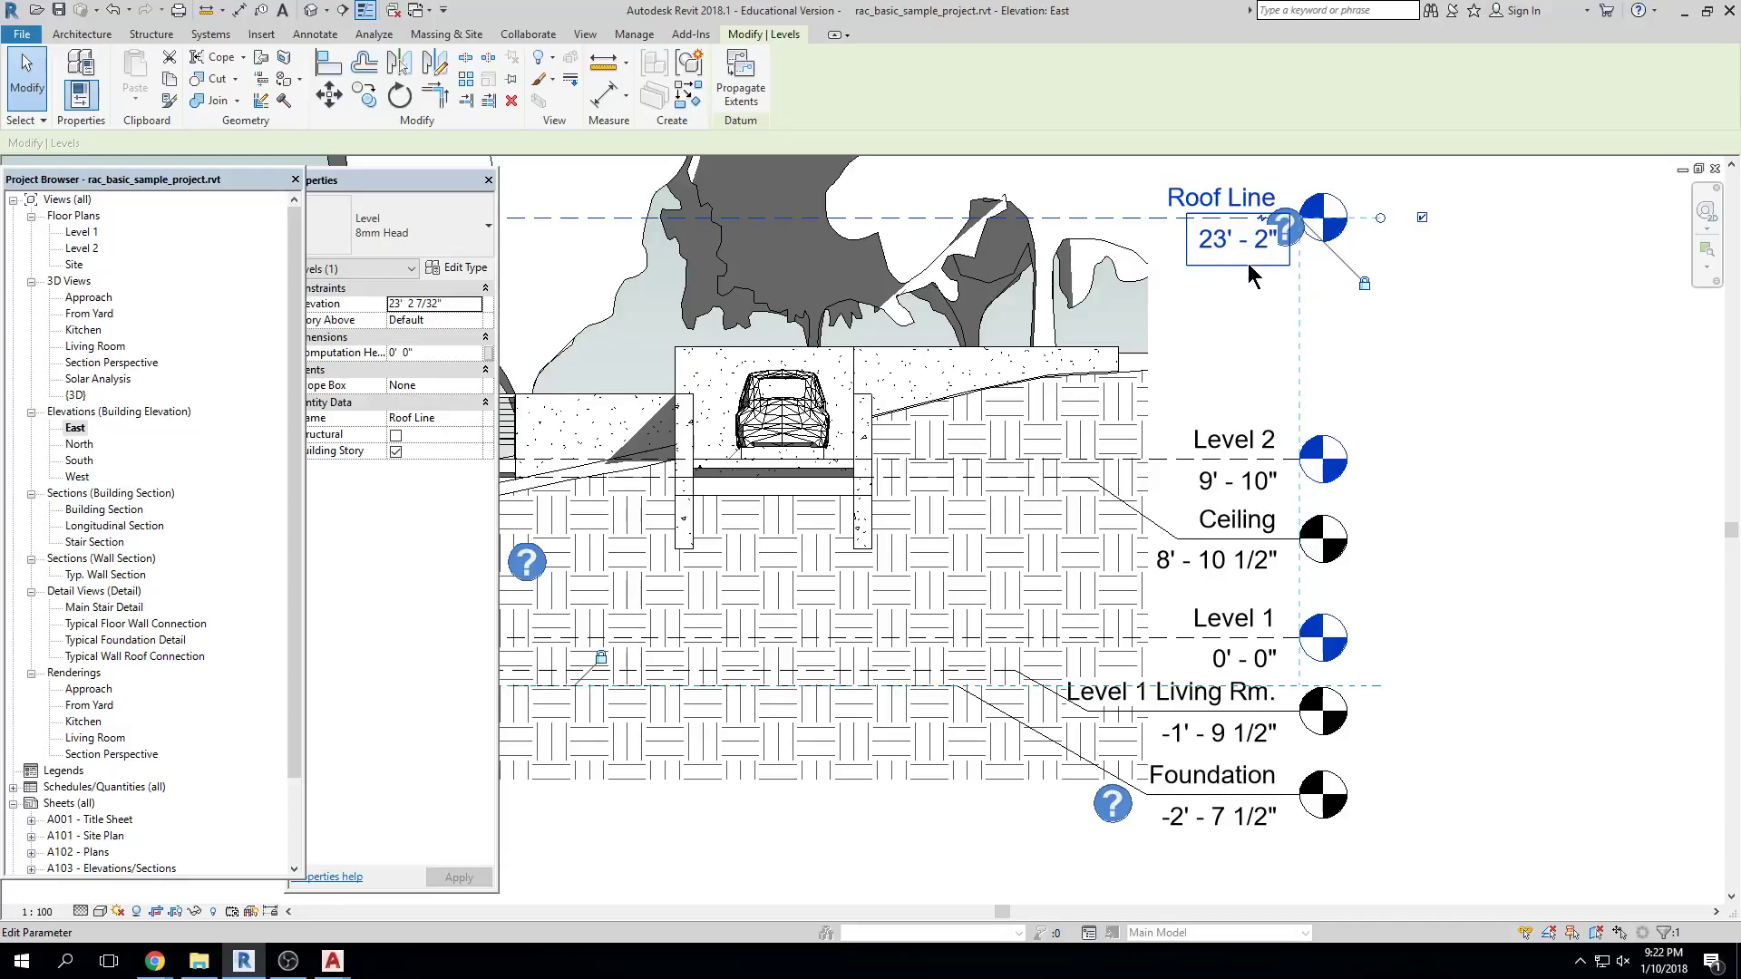
Move the Foundation level down to -4'-8", then open the Building Section view
{"action": "left_click", "coordinate": [1265, 770]}
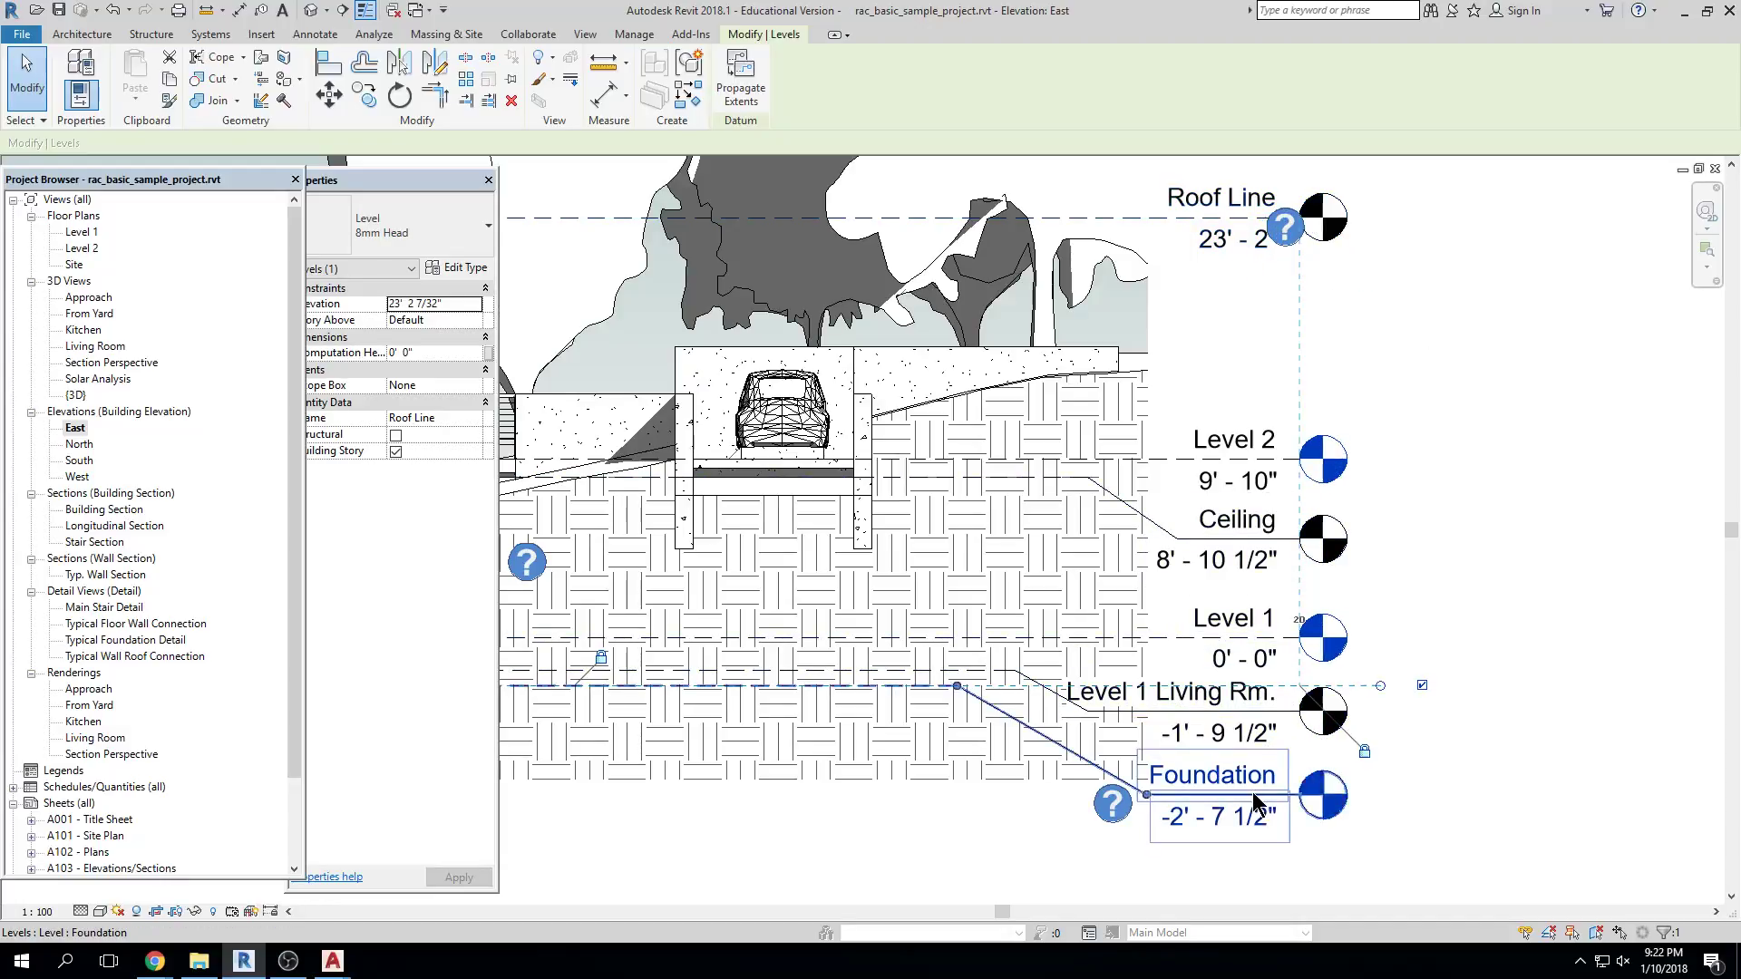
{"action": "key", "text": "m"}
{"action": "key", "text": "v"}
{"action": "left_click", "coordinate": [1442, 659]}
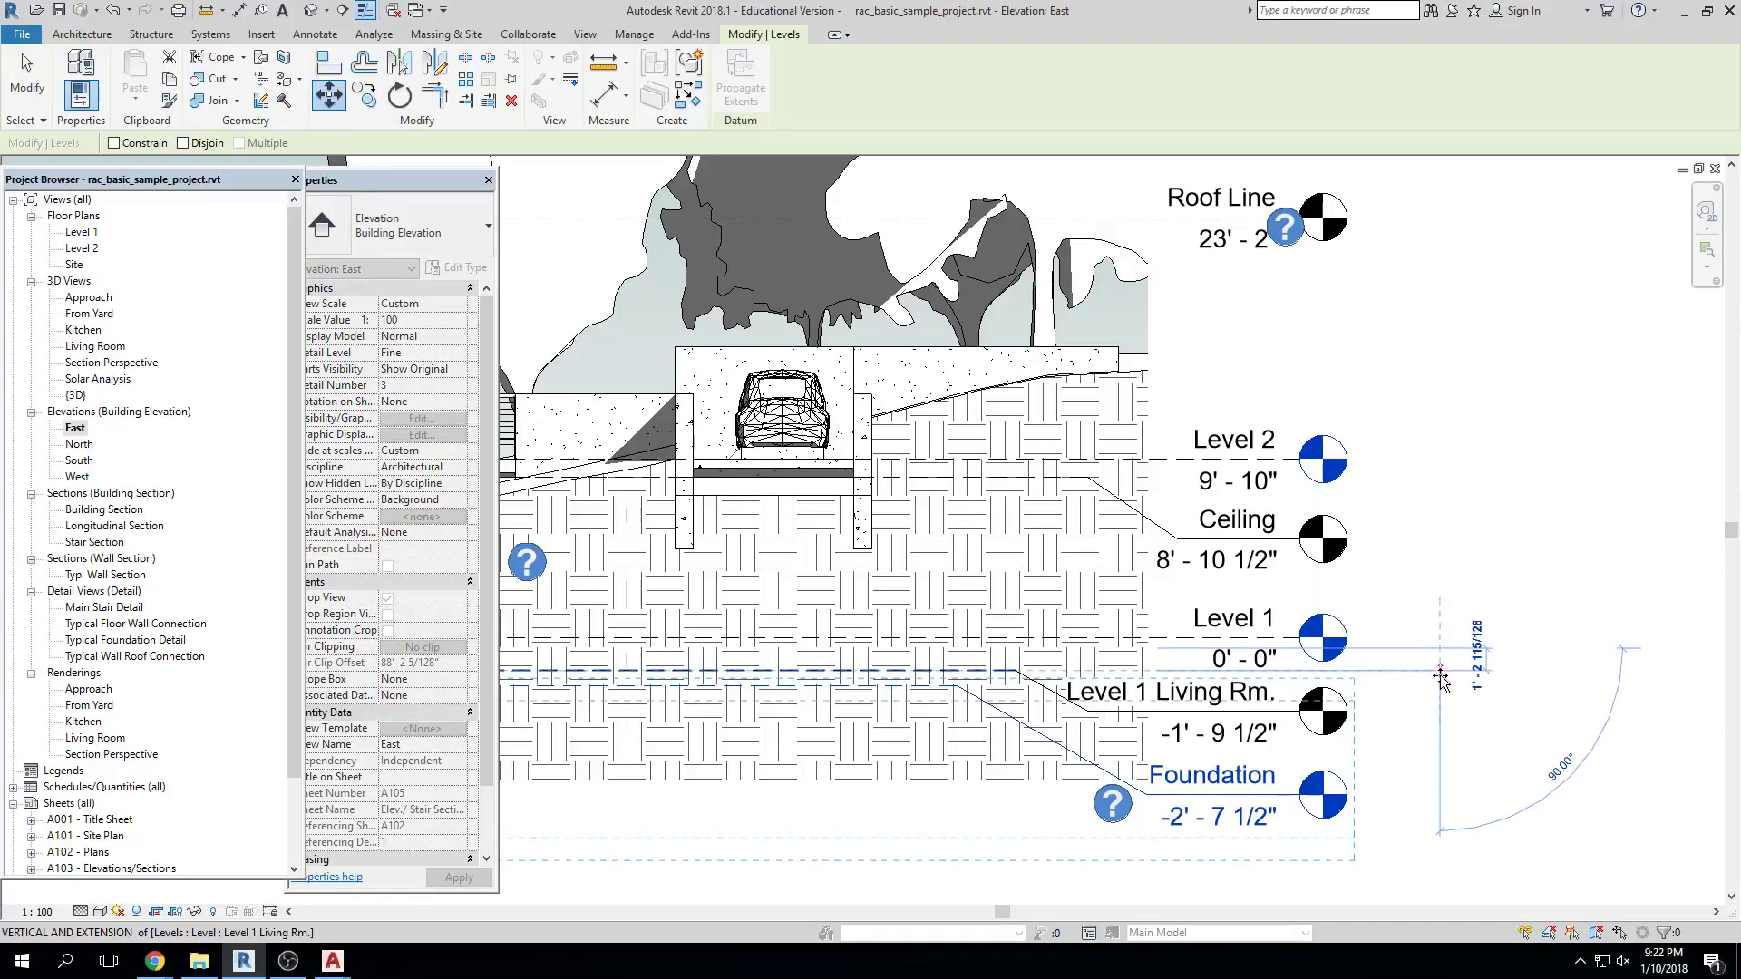
{"action": "left_click", "coordinate": [1440, 696]}
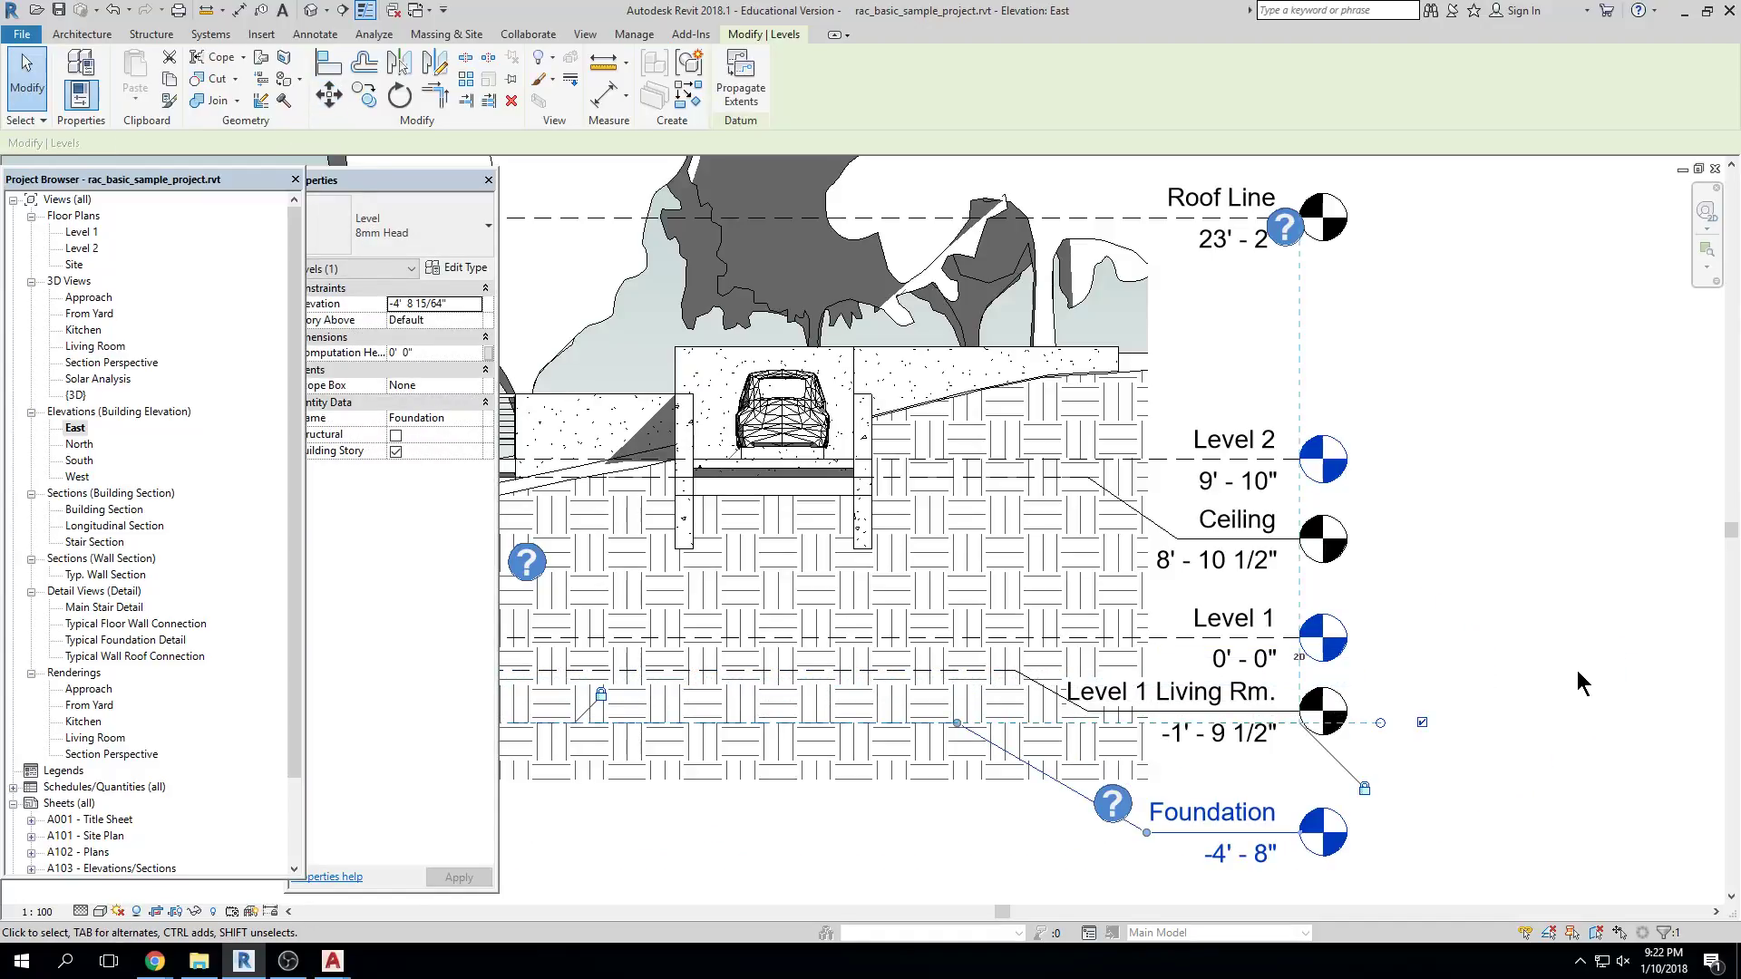
{"action": "scroll", "coordinate": [1551, 661], "scroll_direction": "down", "scroll_amount": 5}
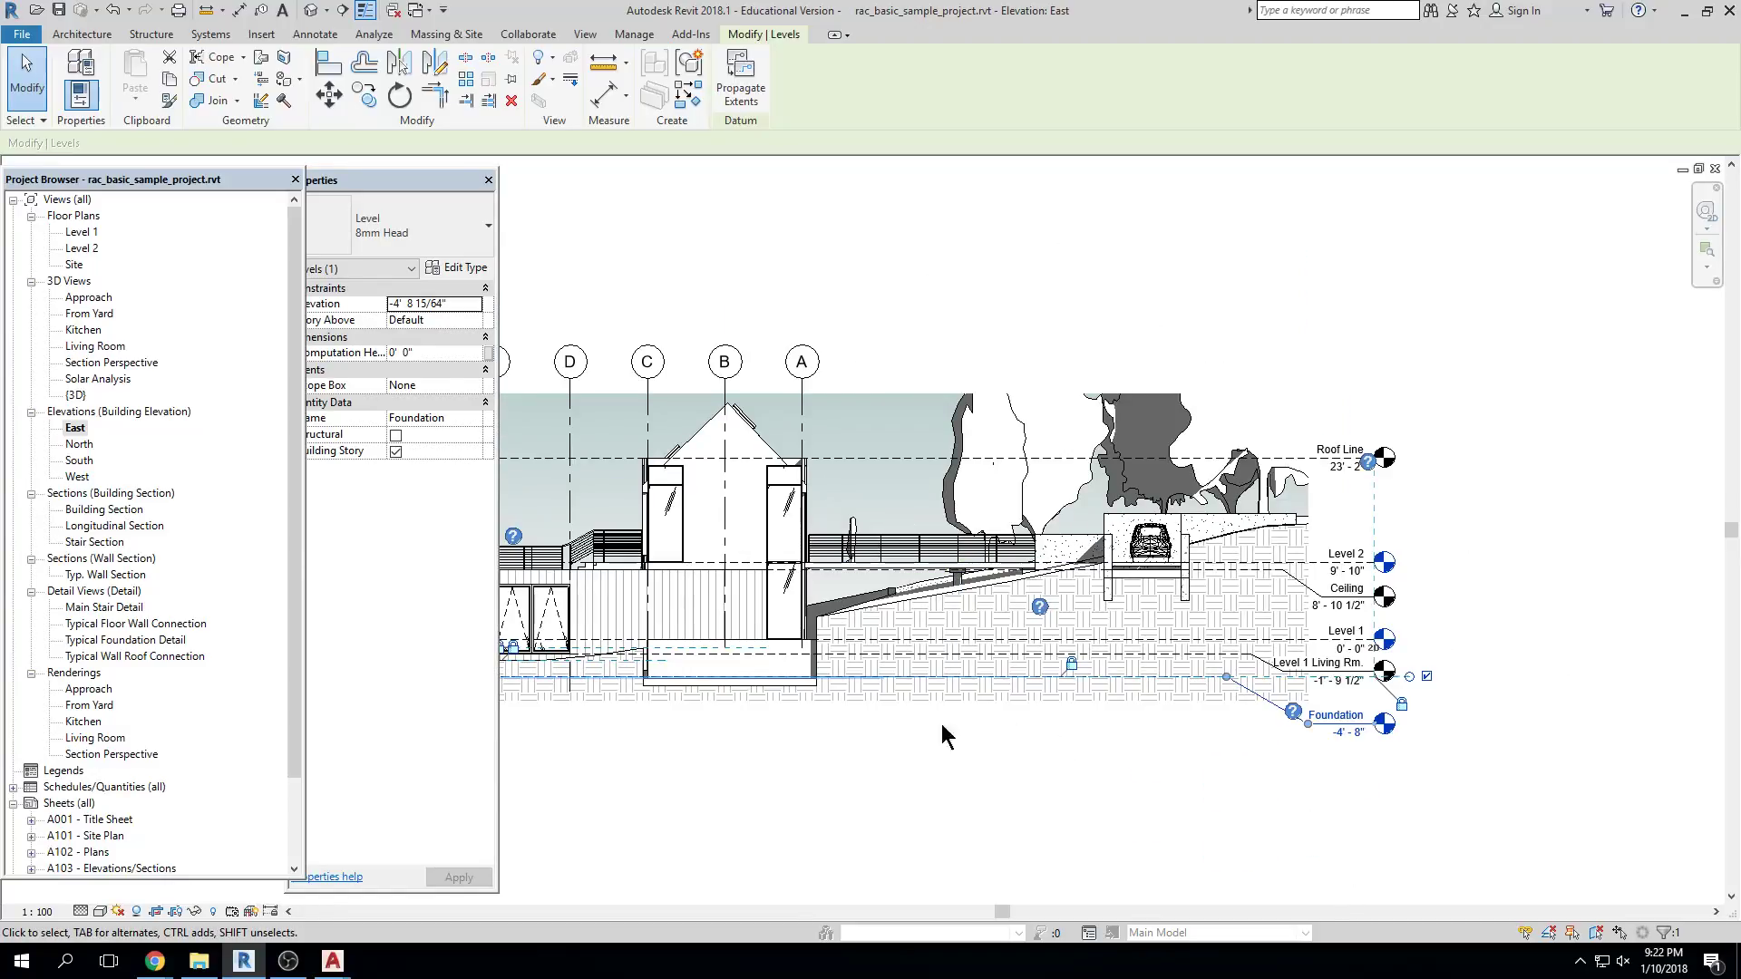
{"action": "double_click", "coordinate": [99, 511]}
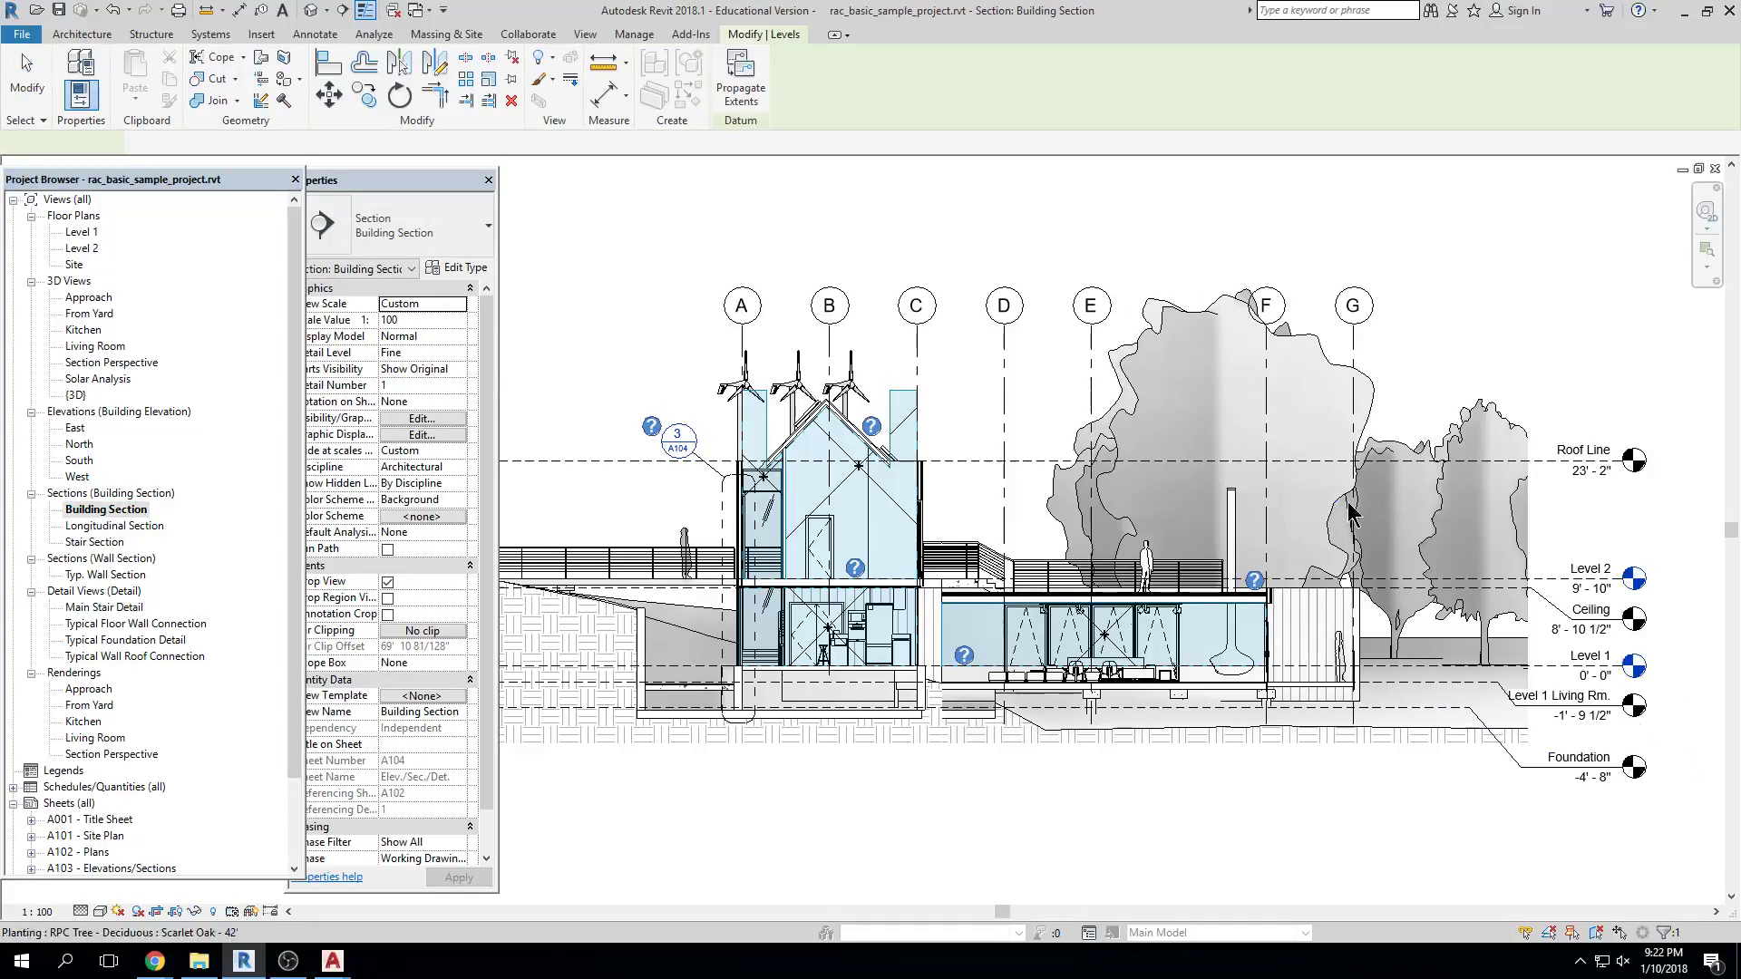
In the Building Section, inspect the Foundation level and grid line D against the house
{"action": "left_click", "coordinate": [1414, 707]}
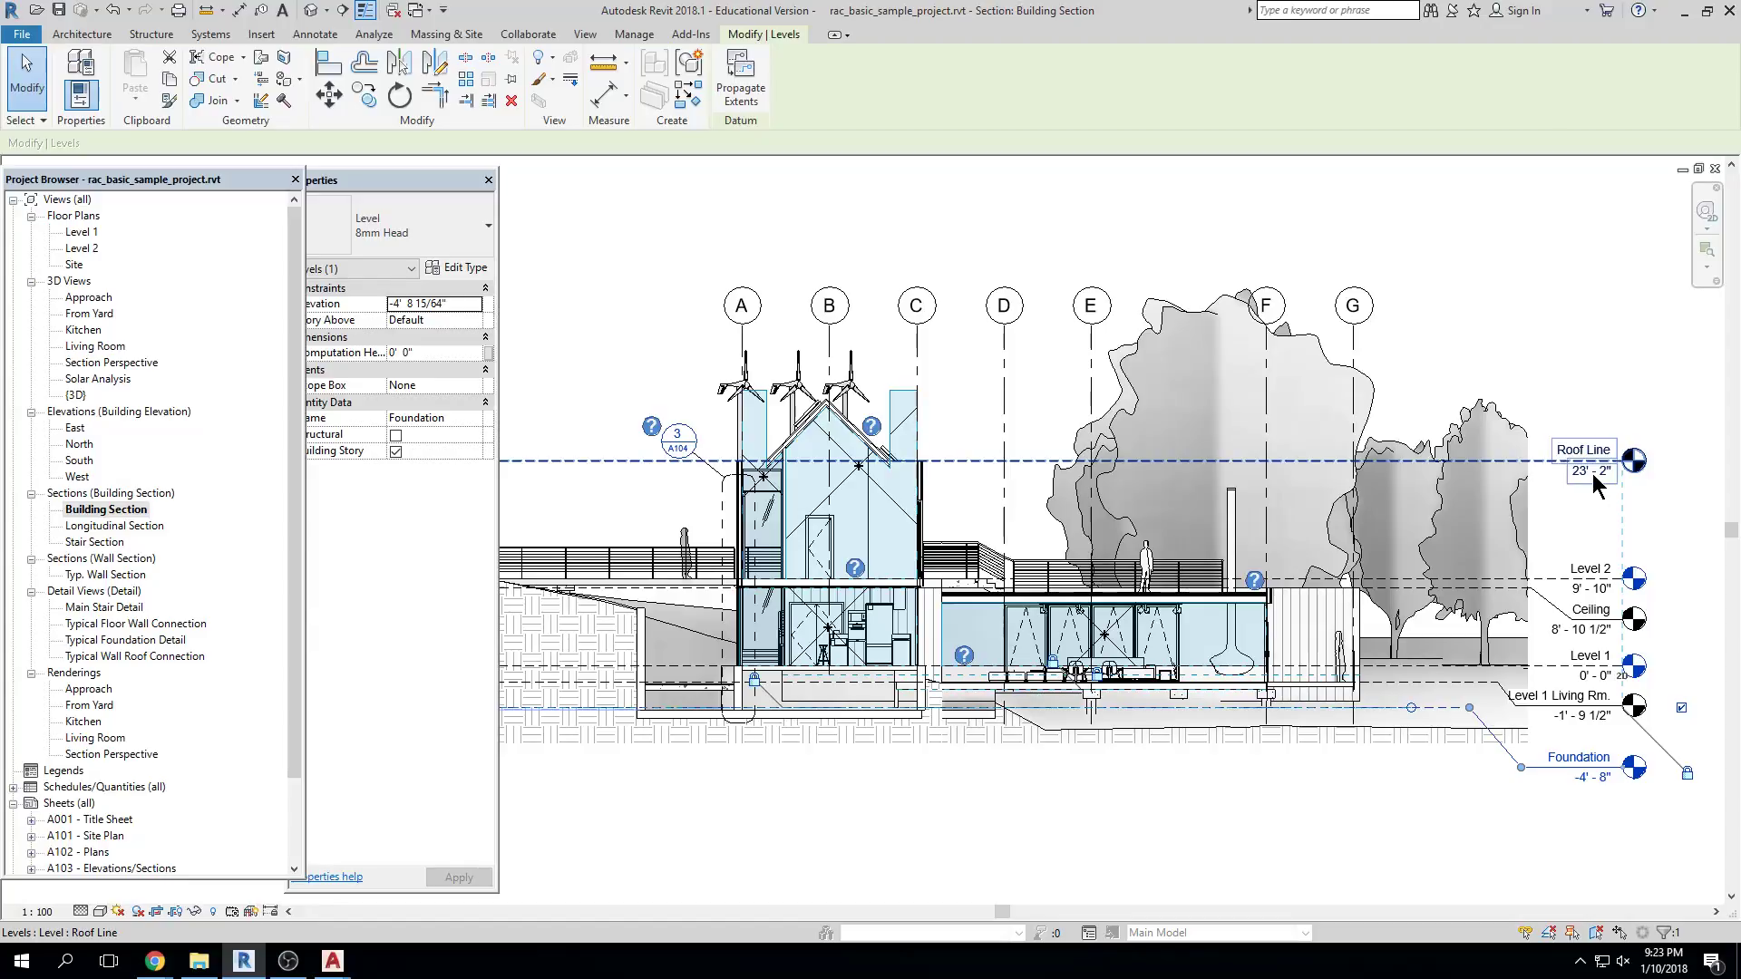
{"action": "key", "text": "Escape"}
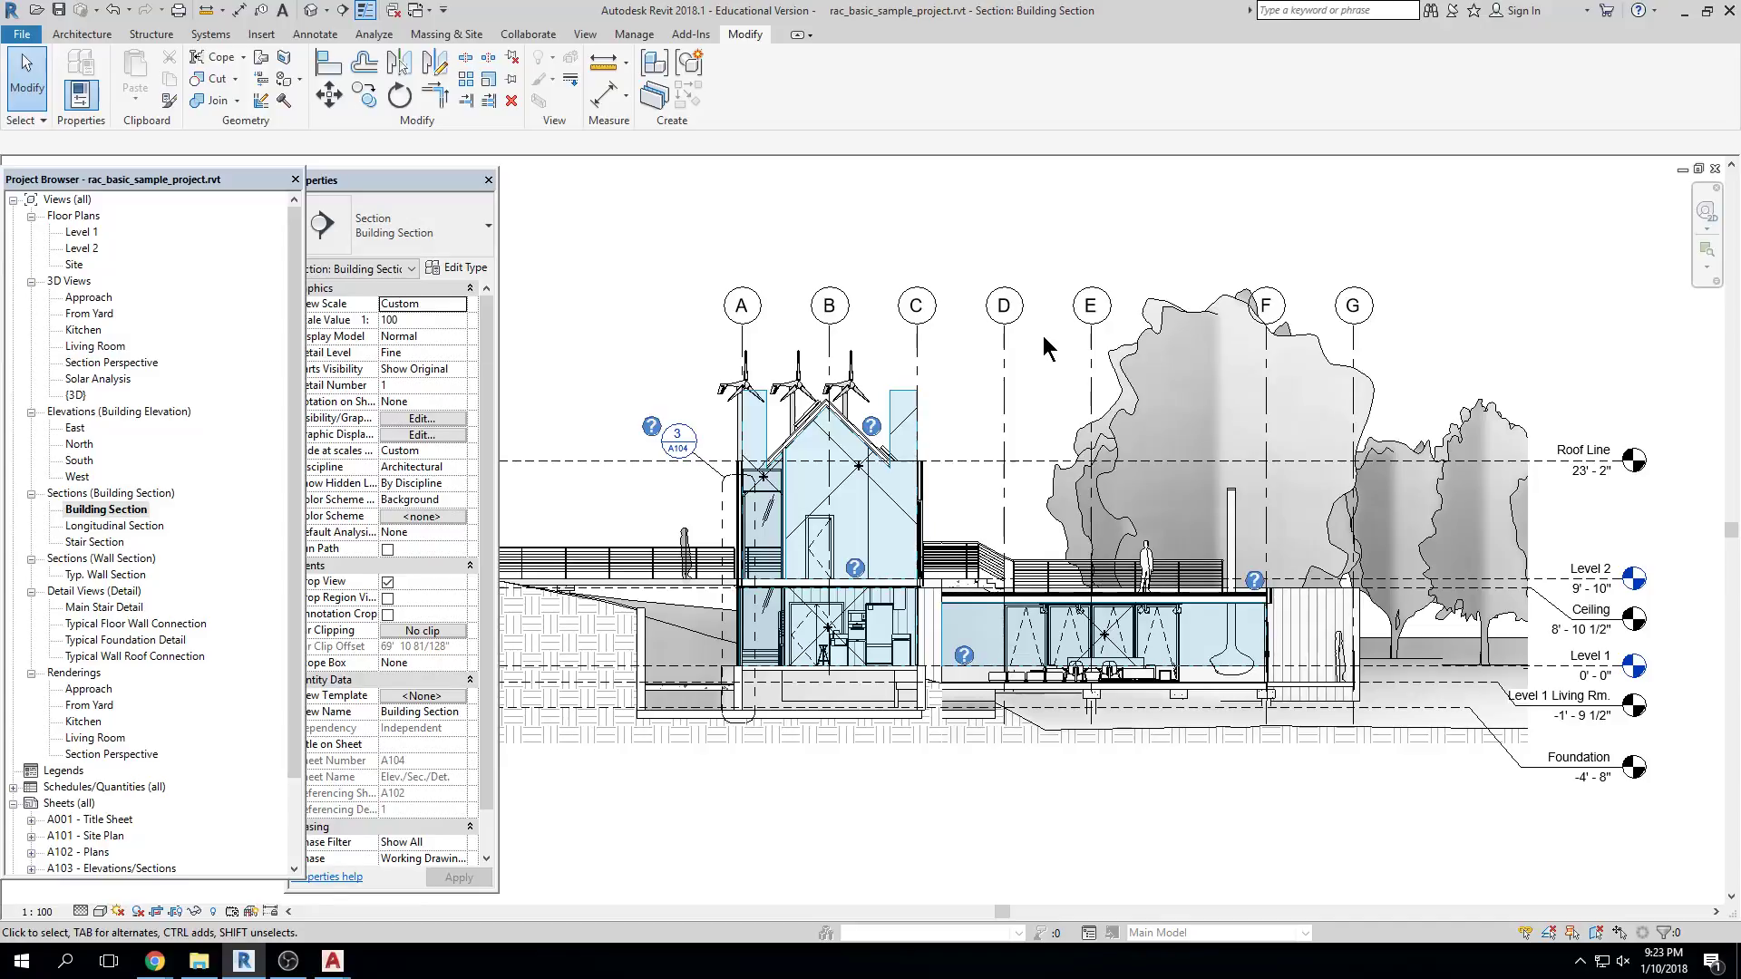
{"action": "left_click", "coordinate": [1005, 362]}
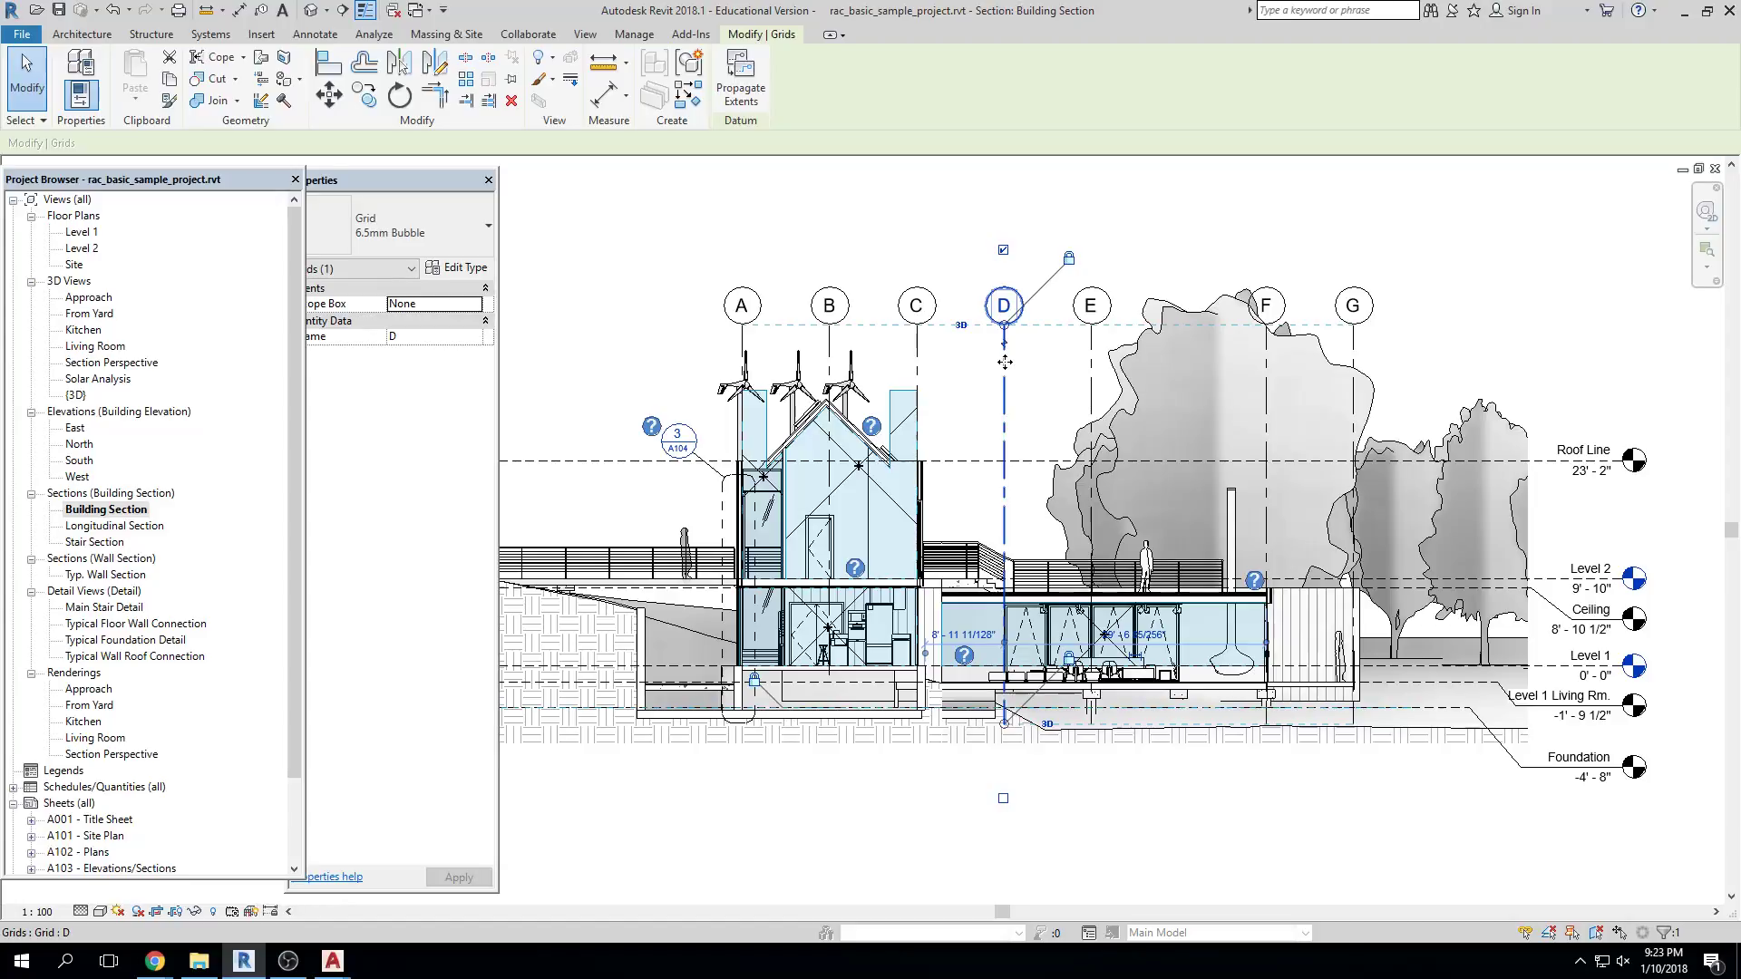
Close the Building Section, zoom the East elevation to fit, and narrow the Project Browser
{"action": "left_click", "coordinate": [1698, 169]}
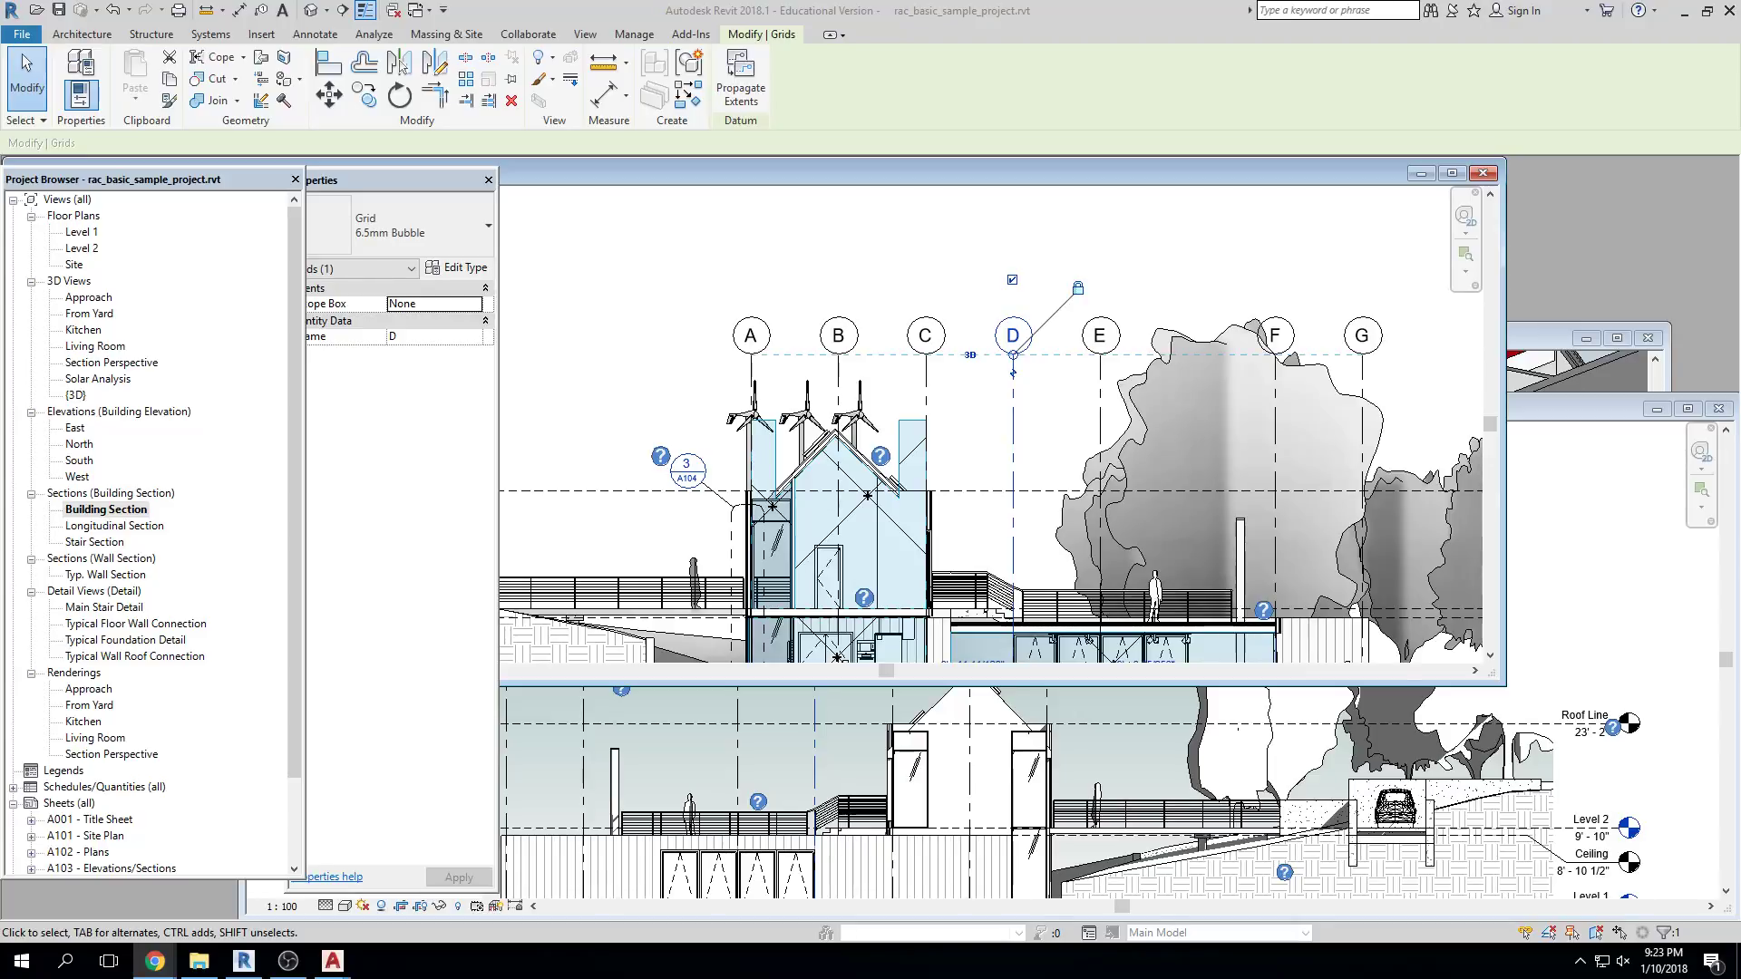
{"action": "left_click", "coordinate": [1485, 173]}
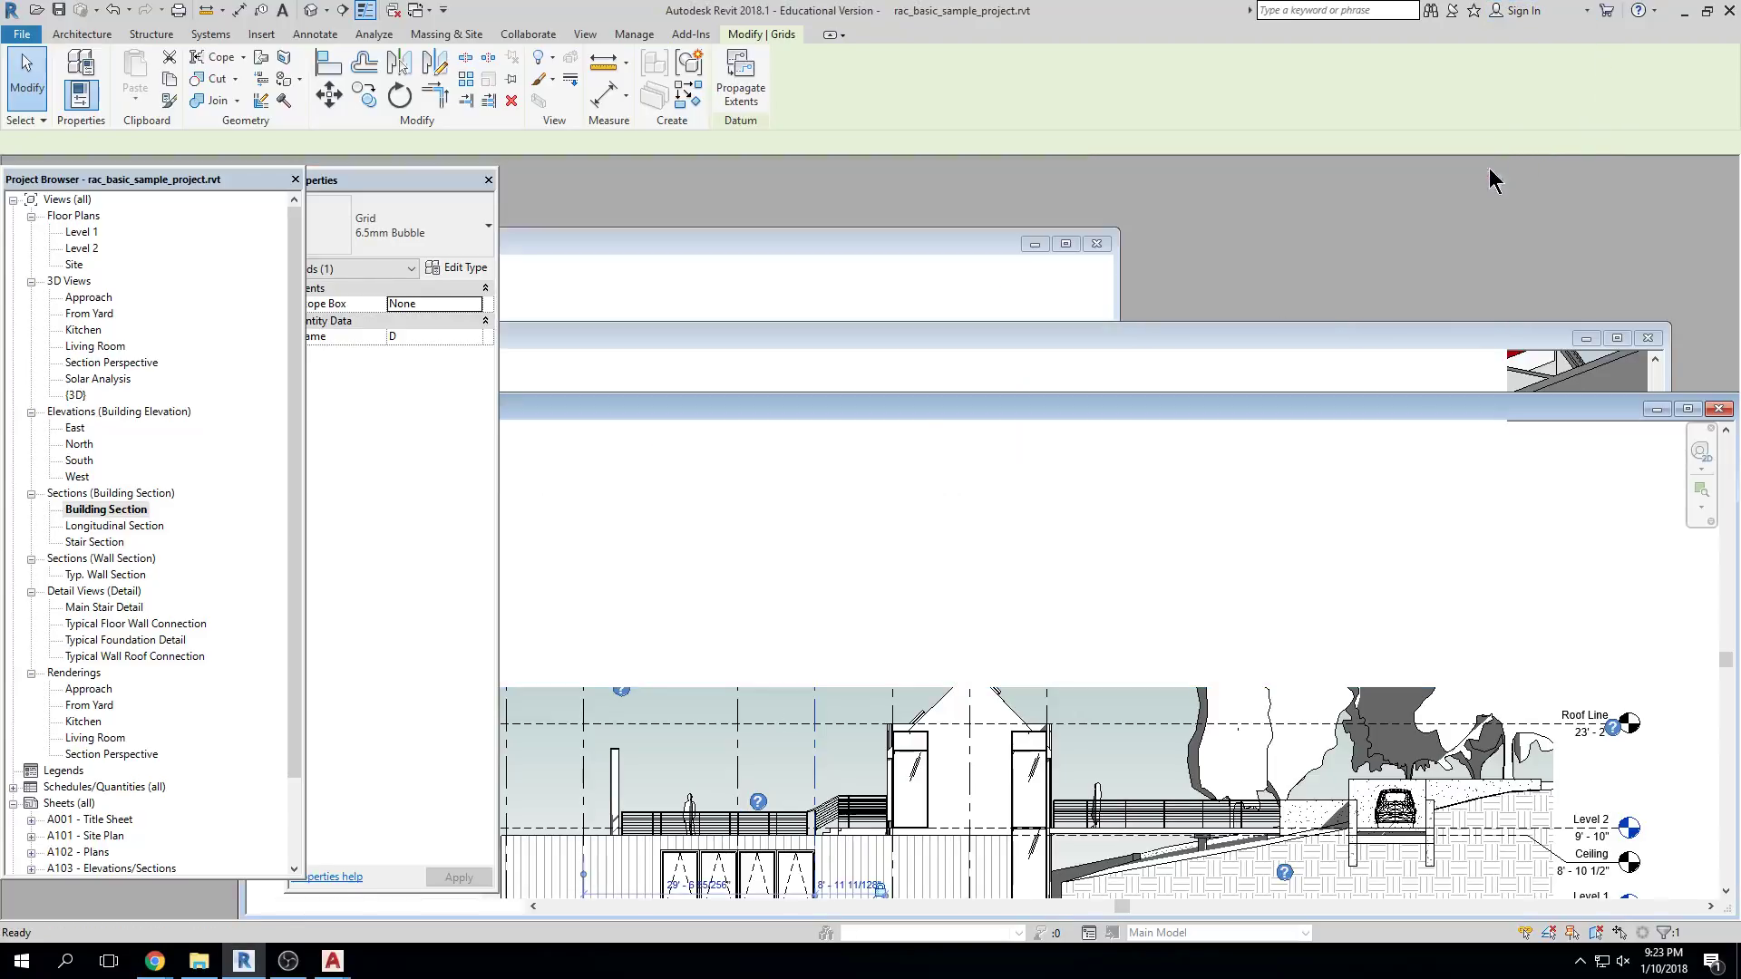
{"action": "left_click", "coordinate": [1687, 409]}
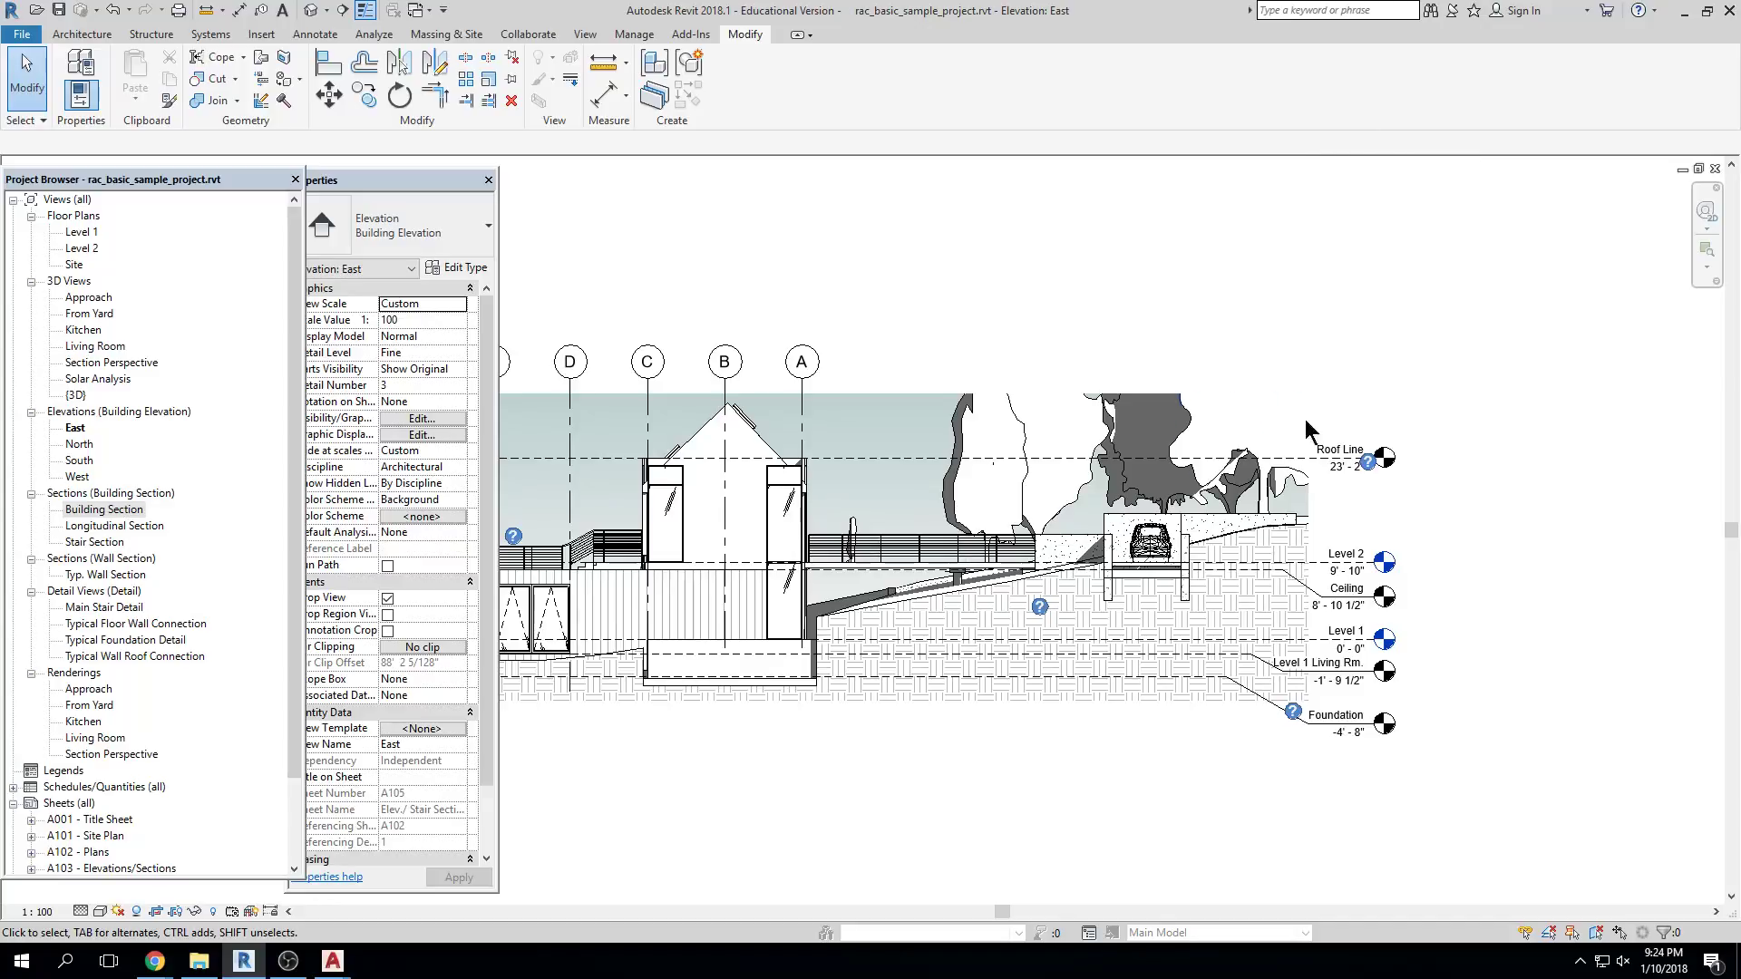
{"action": "key", "text": "z"}
{"action": "key", "text": "f"}
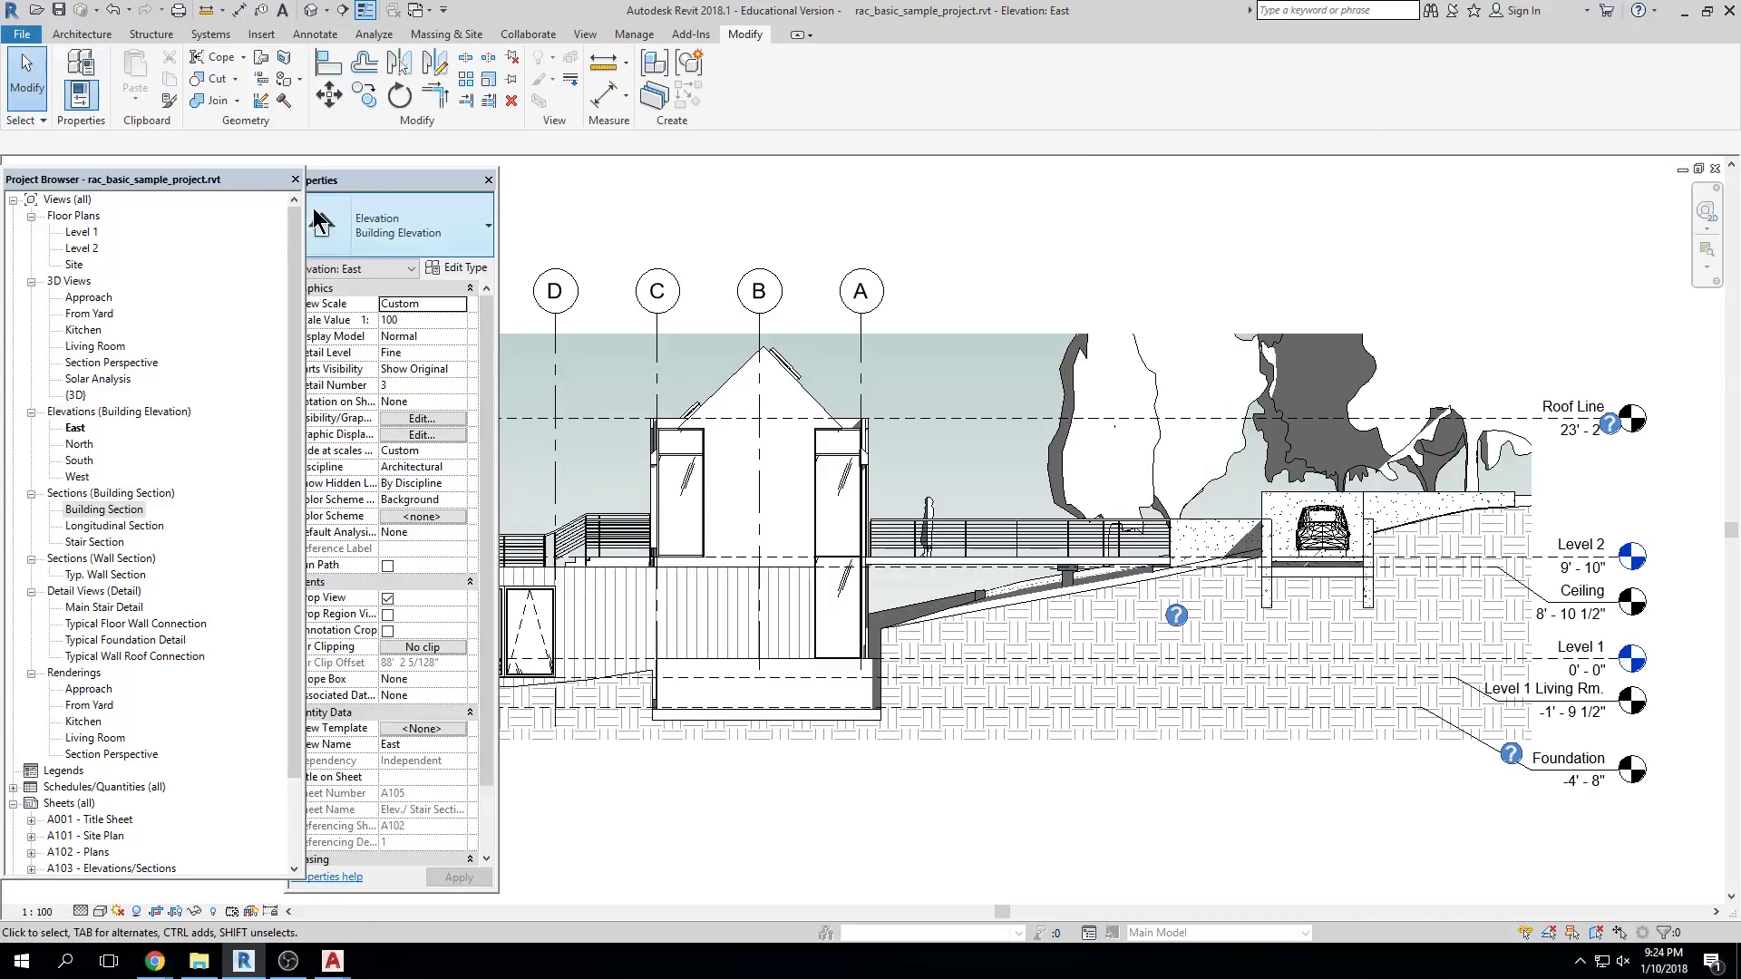
{"action": "left_click_drag", "start_coordinate": [303, 218], "coordinate": [210, 227]}
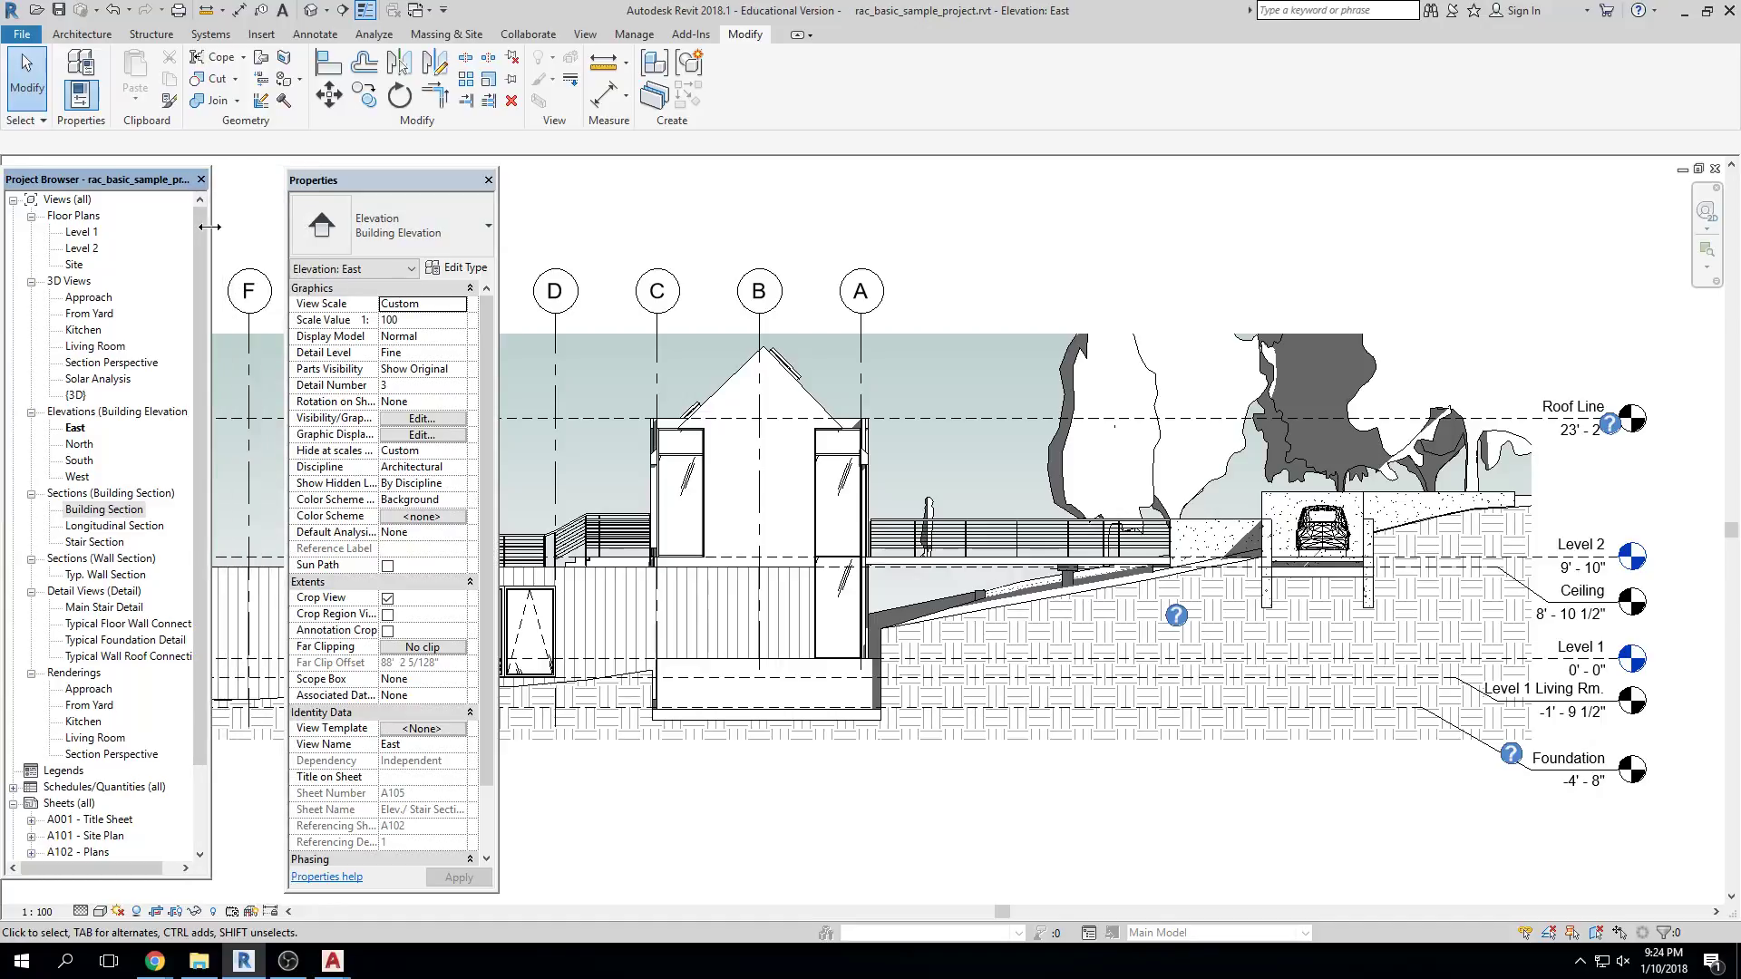
{"action": "scroll", "coordinate": [567, 267], "scroll_direction": "down", "scroll_amount": 2}
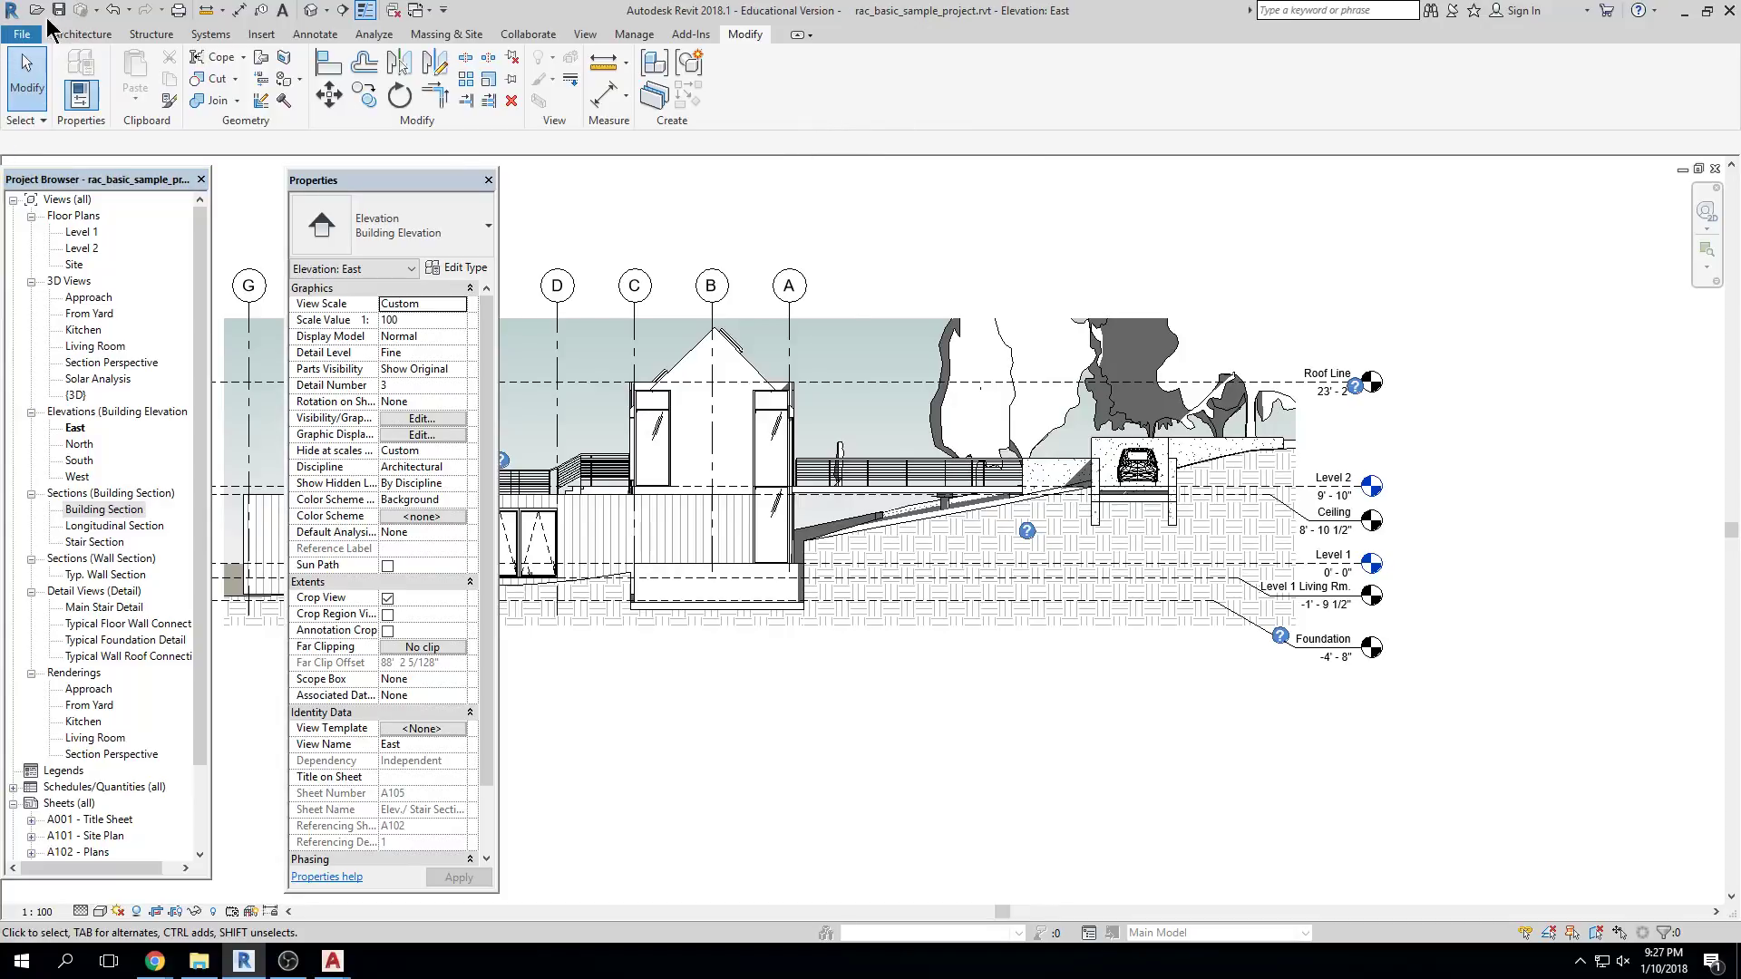
In Save As, create and open a new Desktop folder named REVIT 2018
{"action": "left_click", "coordinate": [20, 36]}
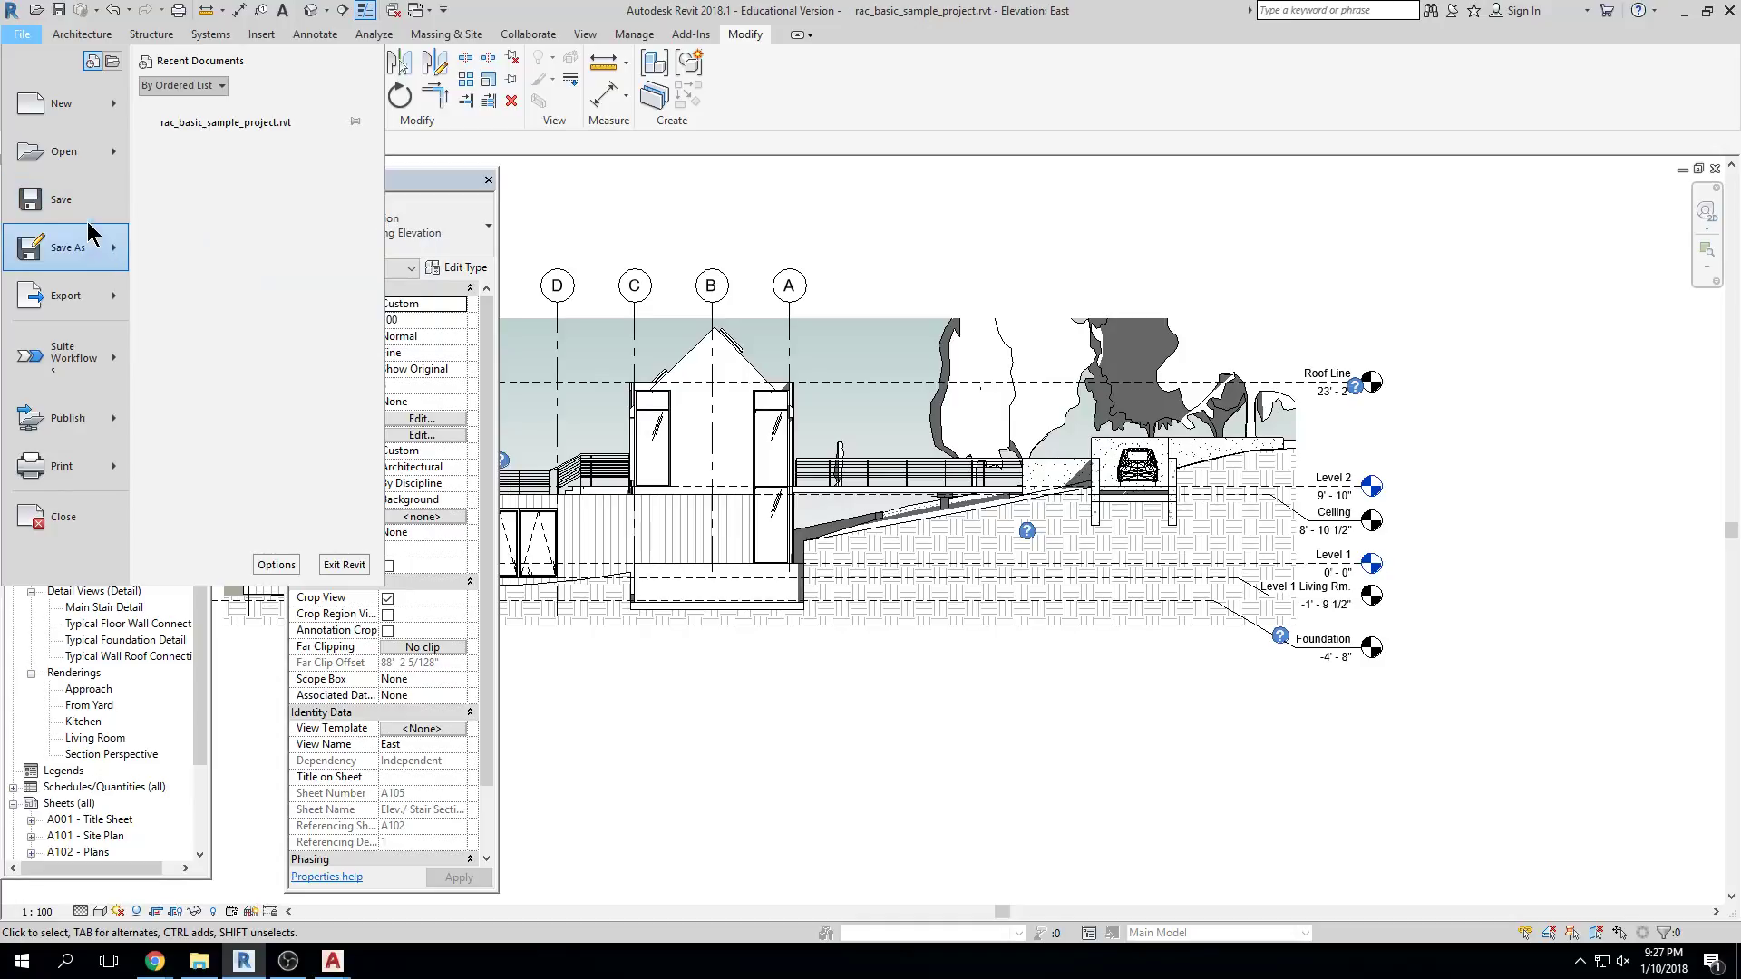
{"action": "left_click", "coordinate": [88, 207]}
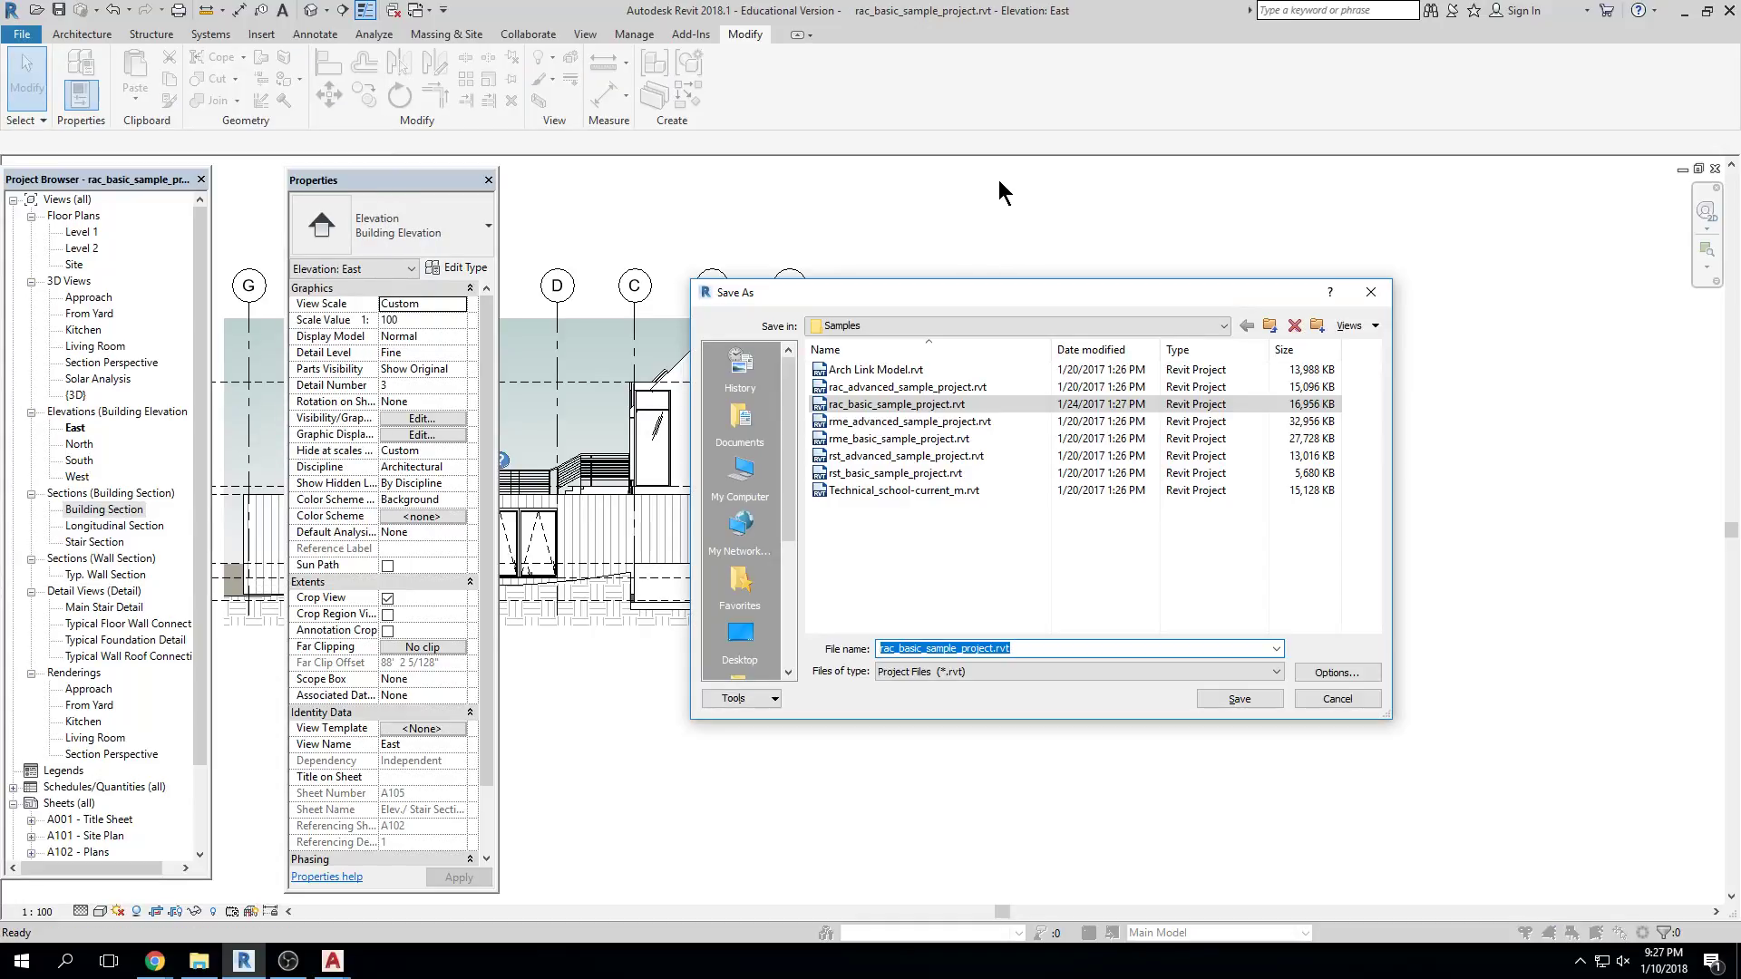
{"action": "left_click", "coordinate": [739, 637]}
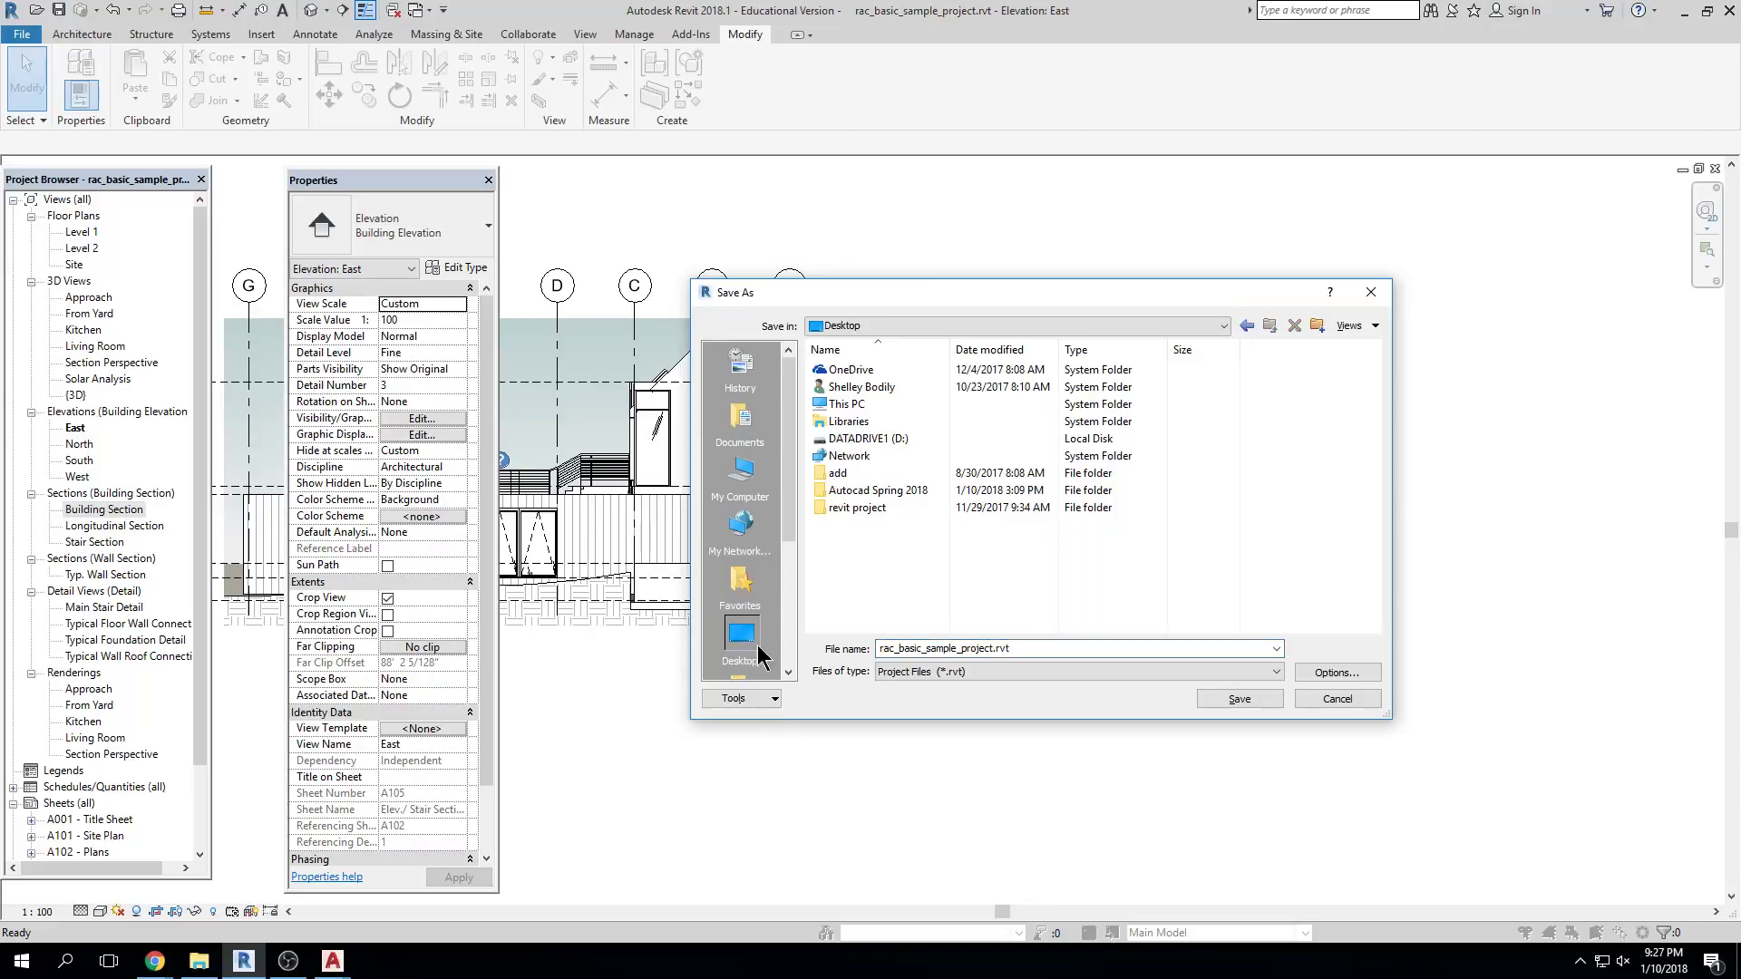
{"action": "left_click", "coordinate": [1317, 326]}
{"action": "key", "text": "BackSpace"}
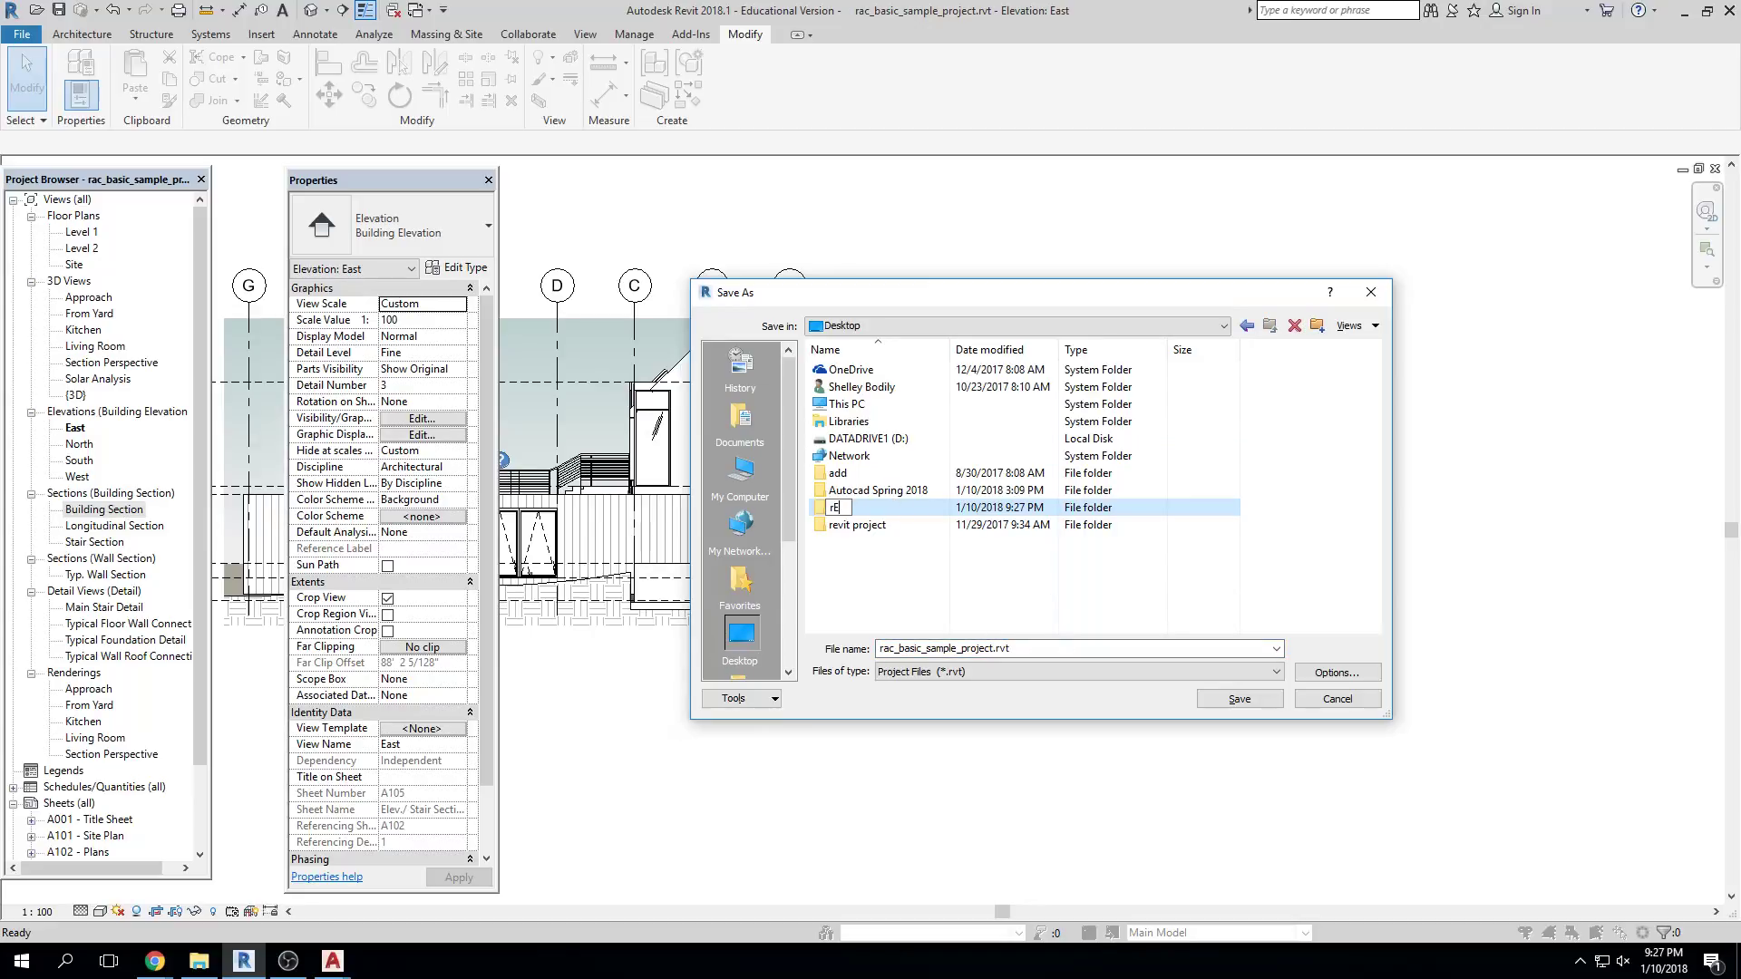
{"action": "type", "text": "REVIT 2018"}
{"action": "key", "text": "Return"}
{"action": "key", "text": "Return"}
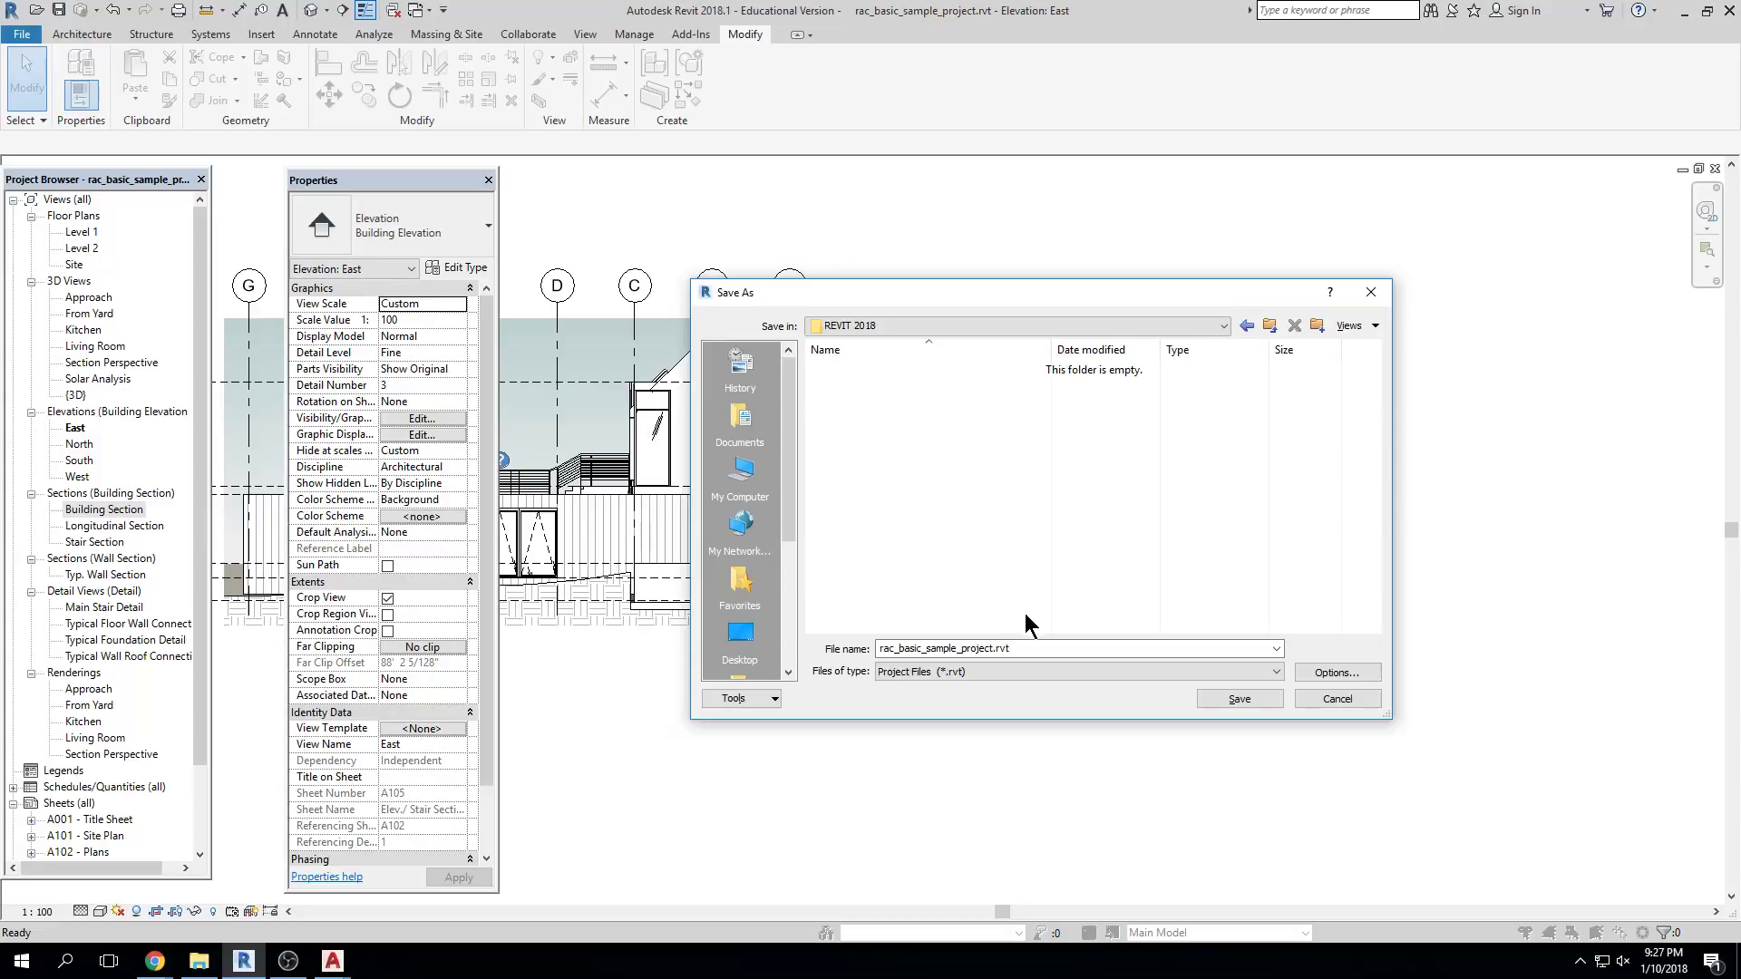
{"action": "left_click", "coordinate": [1054, 653]}
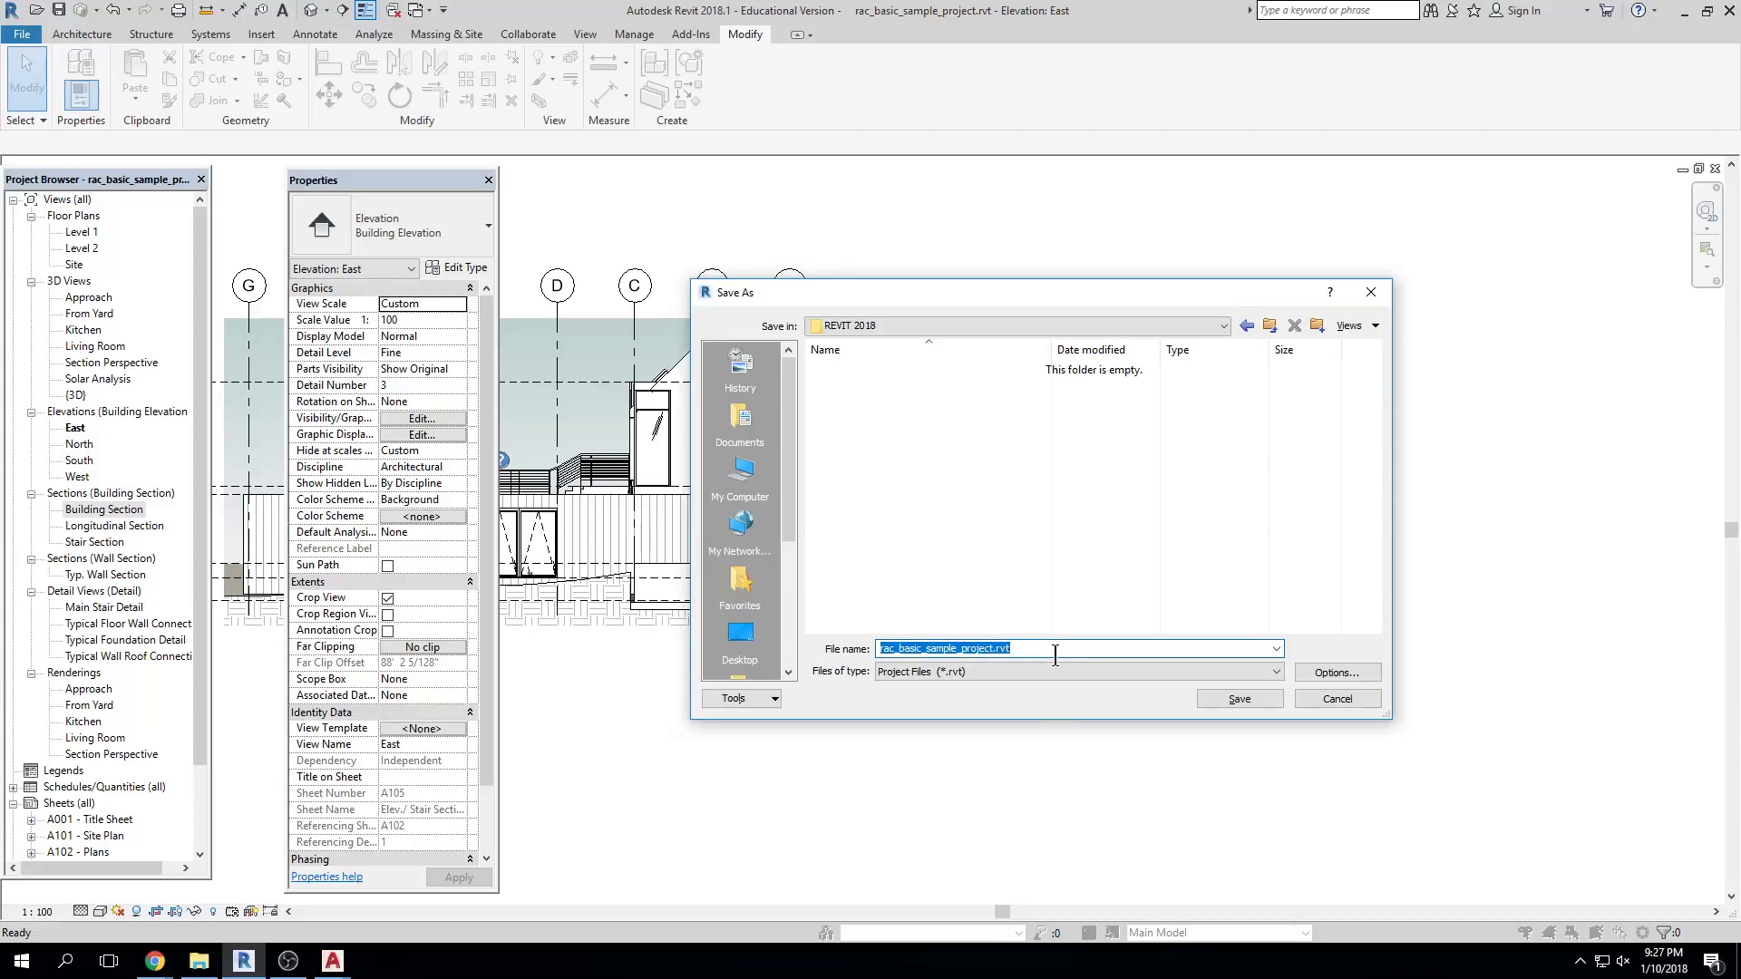
Save as SAMPLE PROJECT, a Project Files (*.rvt) file with maximum backups set to 10
{"action": "type", "text": "SAMPLE PROJECT"}
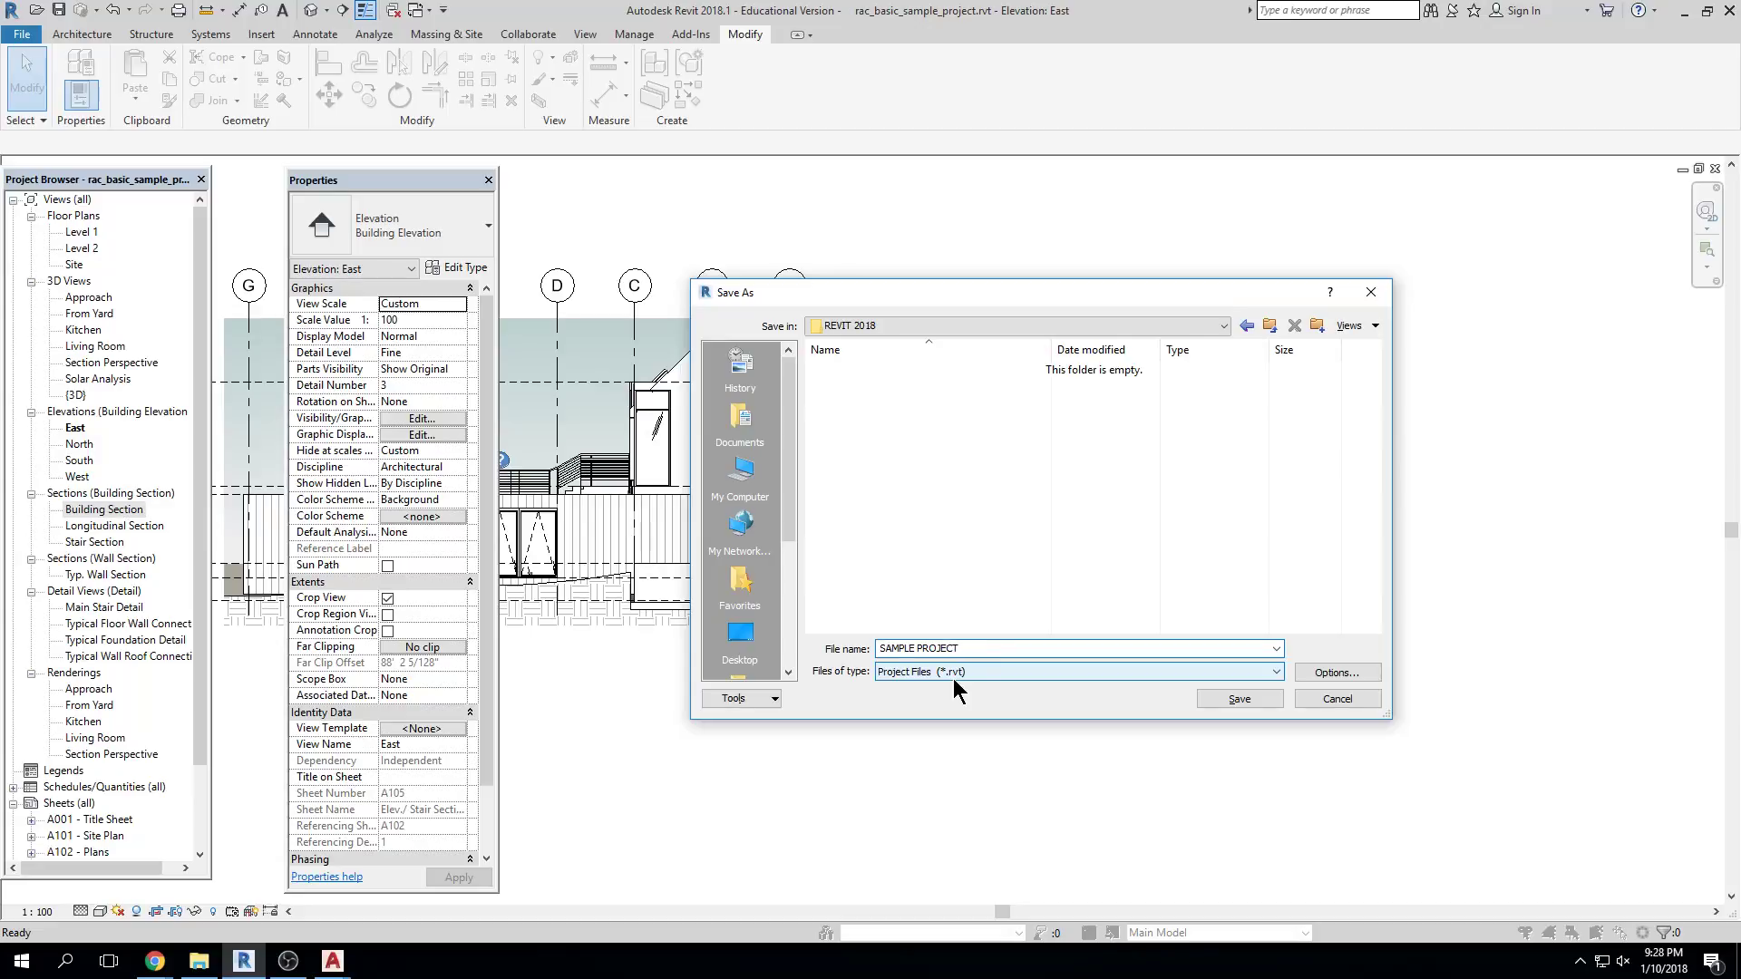
{"action": "left_click", "coordinate": [1275, 672]}
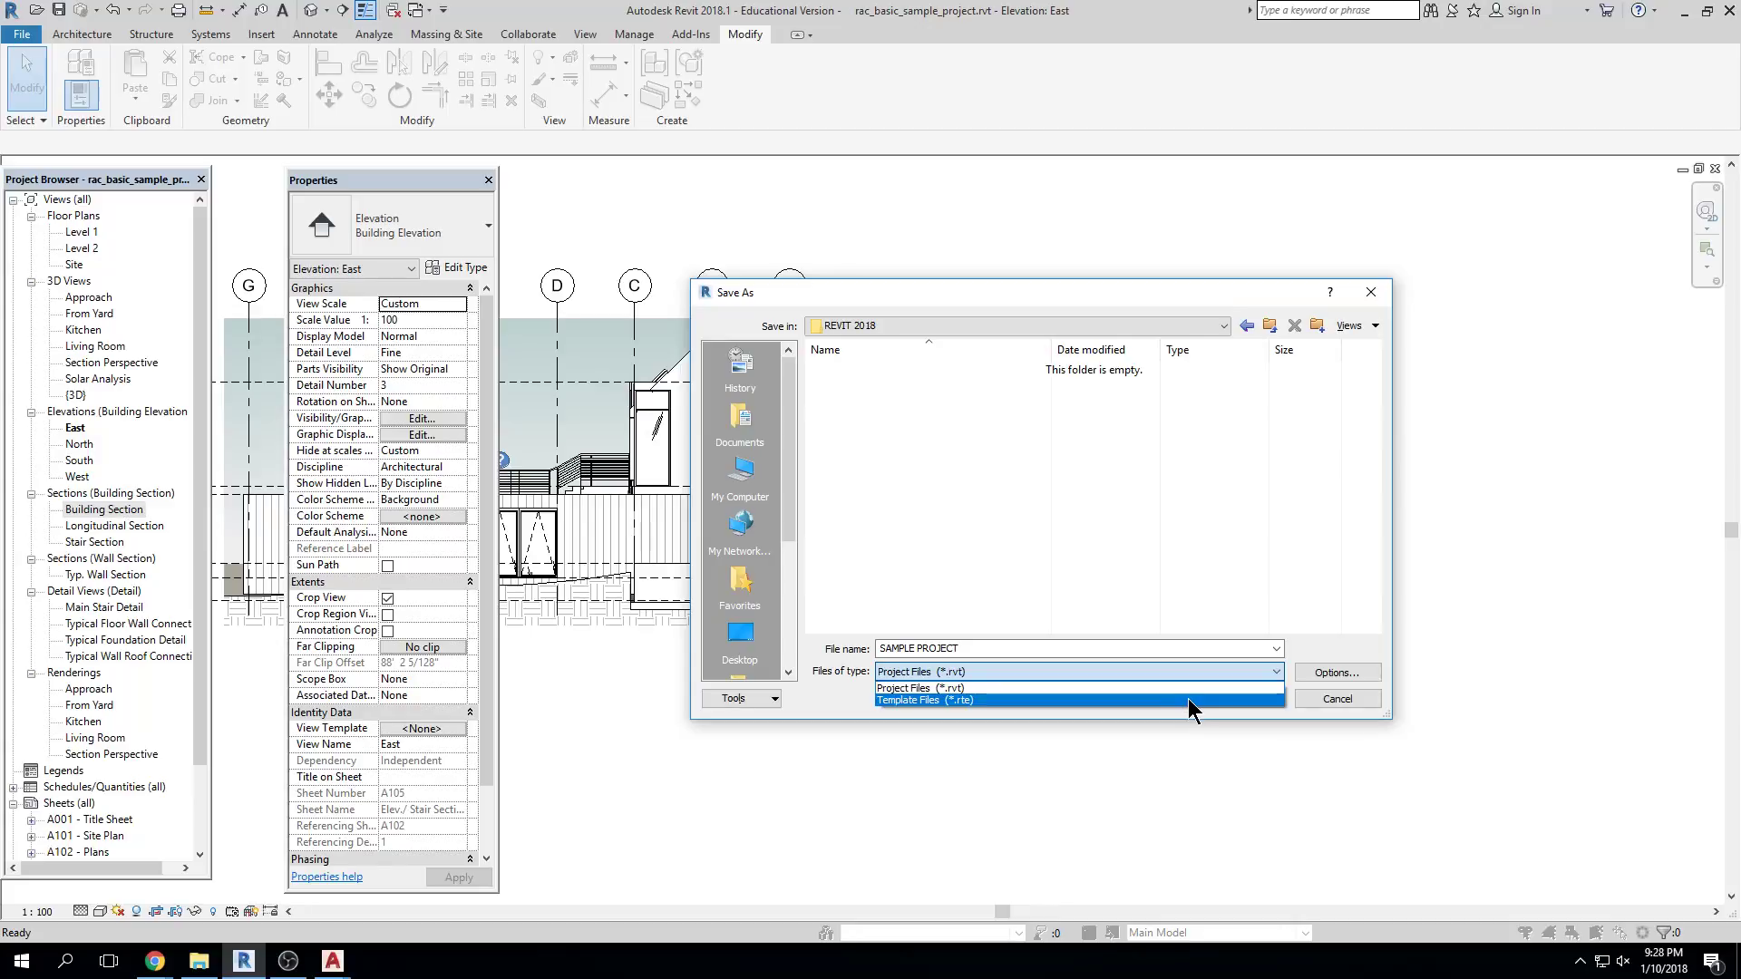
{"action": "left_click", "coordinate": [1186, 688]}
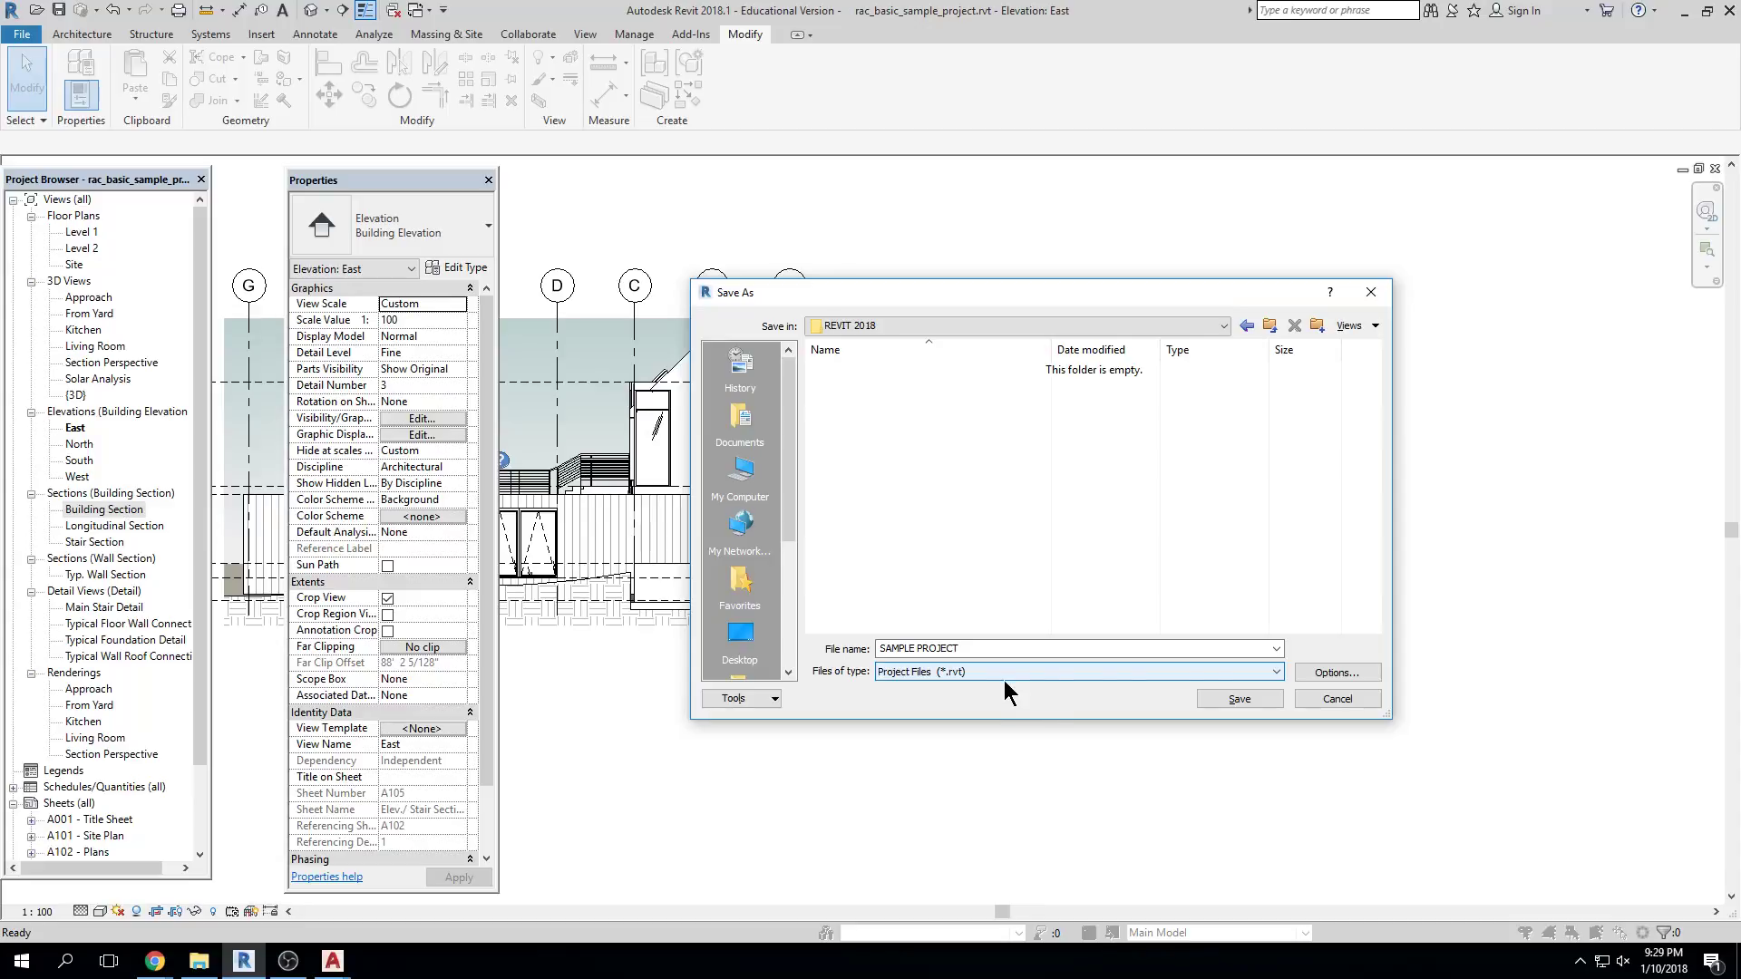
{"action": "left_click", "coordinate": [1336, 673]}
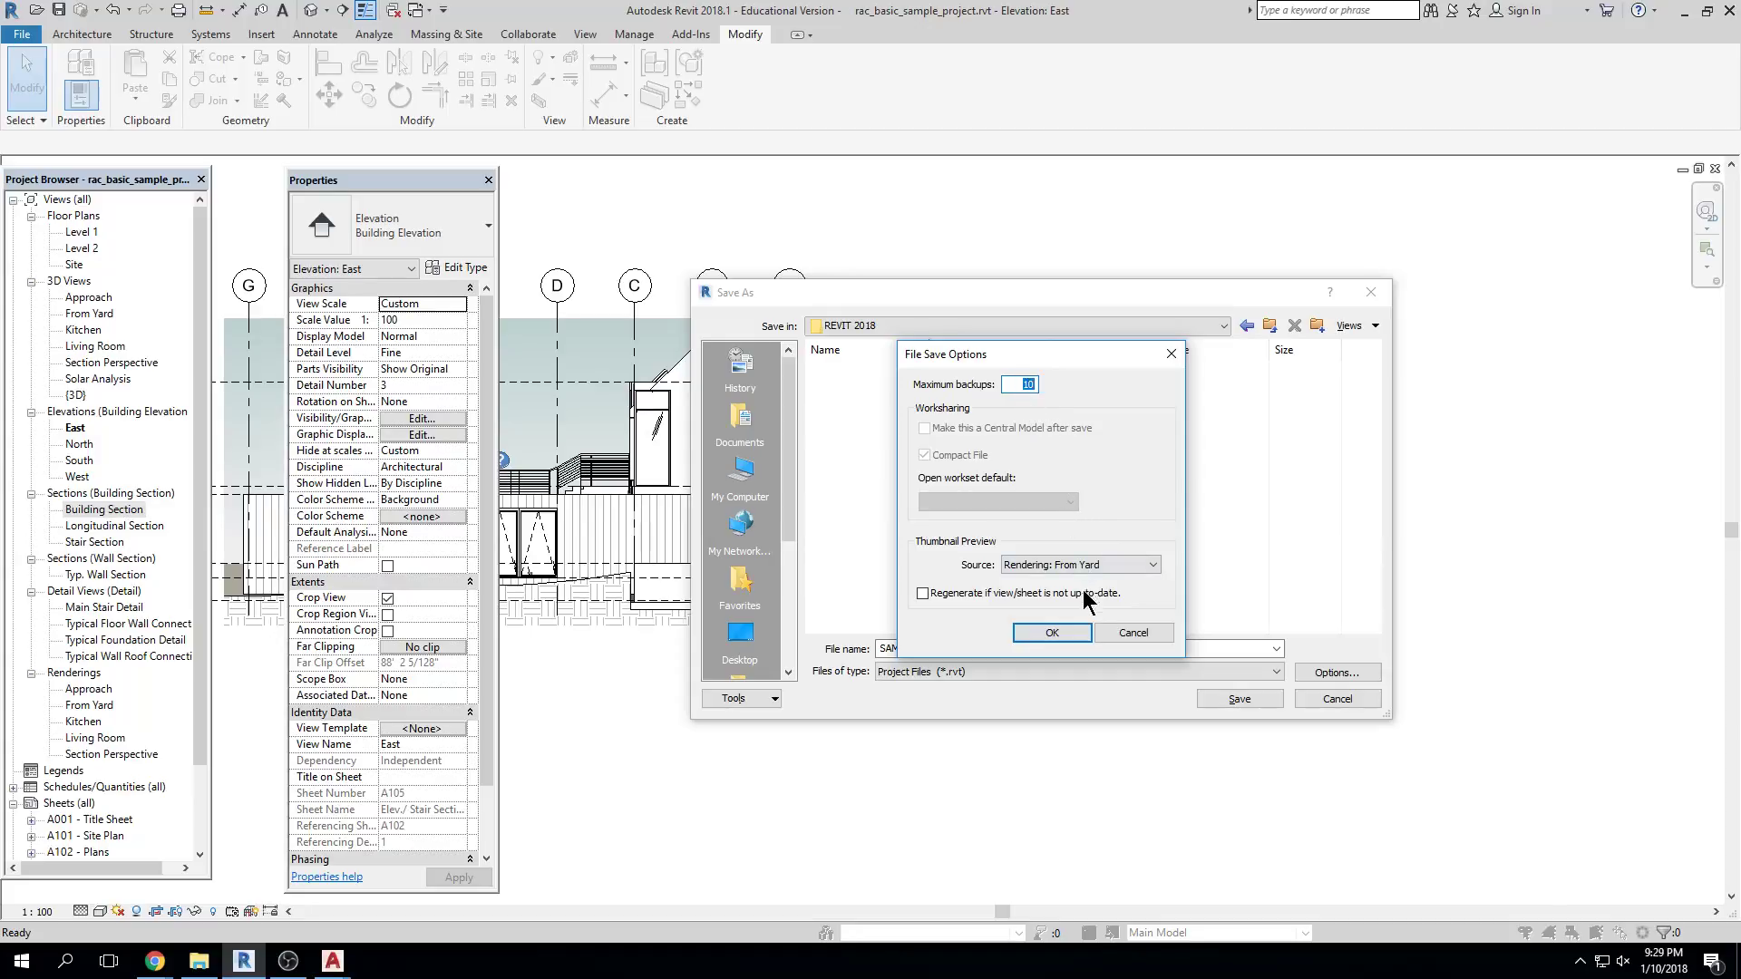
{"action": "left_click", "coordinate": [1061, 633]}
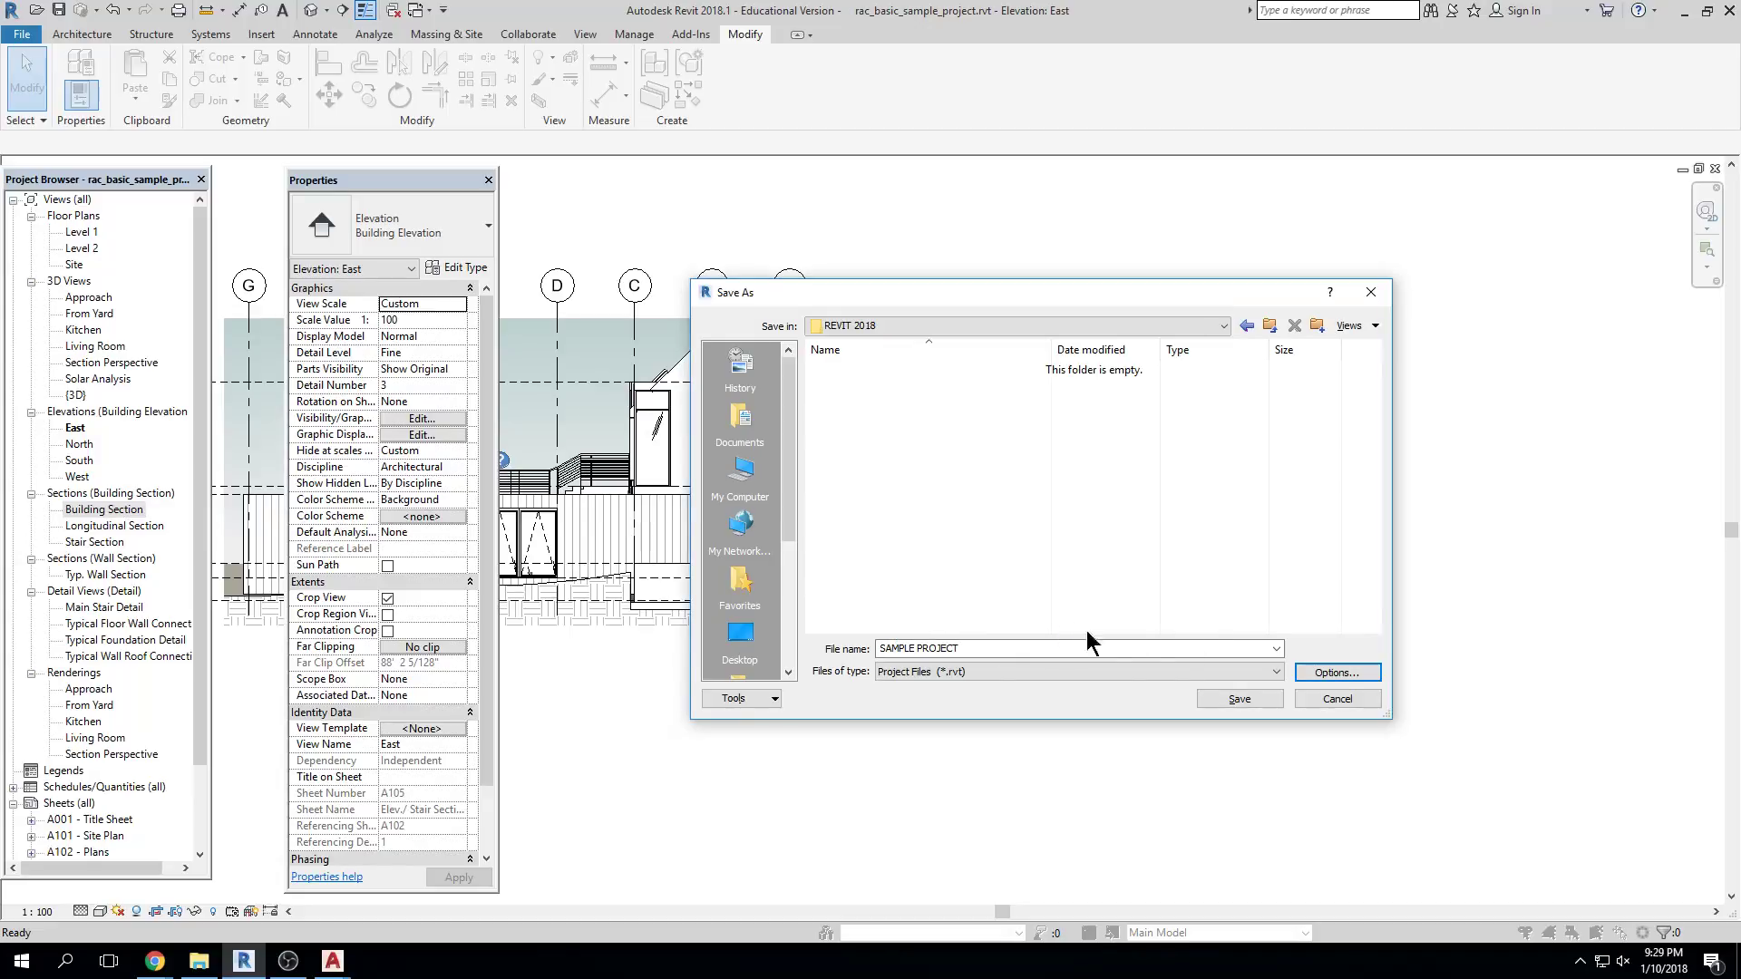
{"action": "left_click", "coordinate": [1249, 698]}
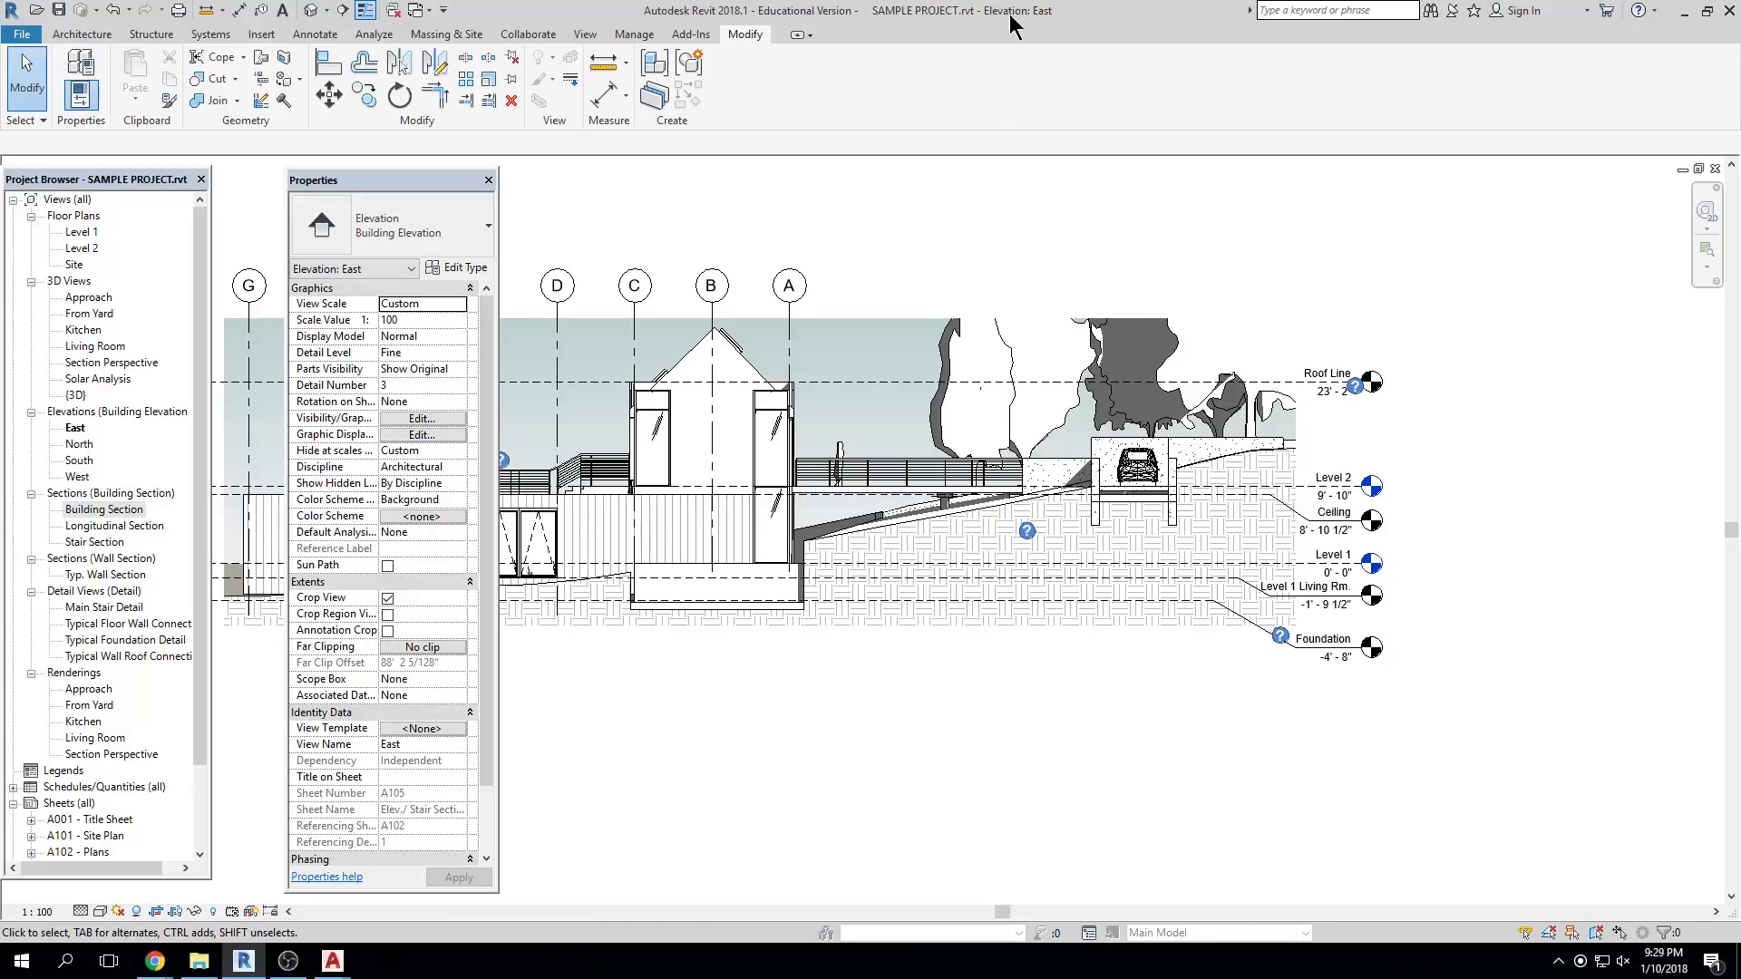
Restore and reposition the Revit window, docking Properties with the Project Browser
{"action": "left_click", "coordinate": [1707, 11]}
{"action": "left_click_drag", "start_coordinate": [875, 45], "coordinate": [547, 54]}
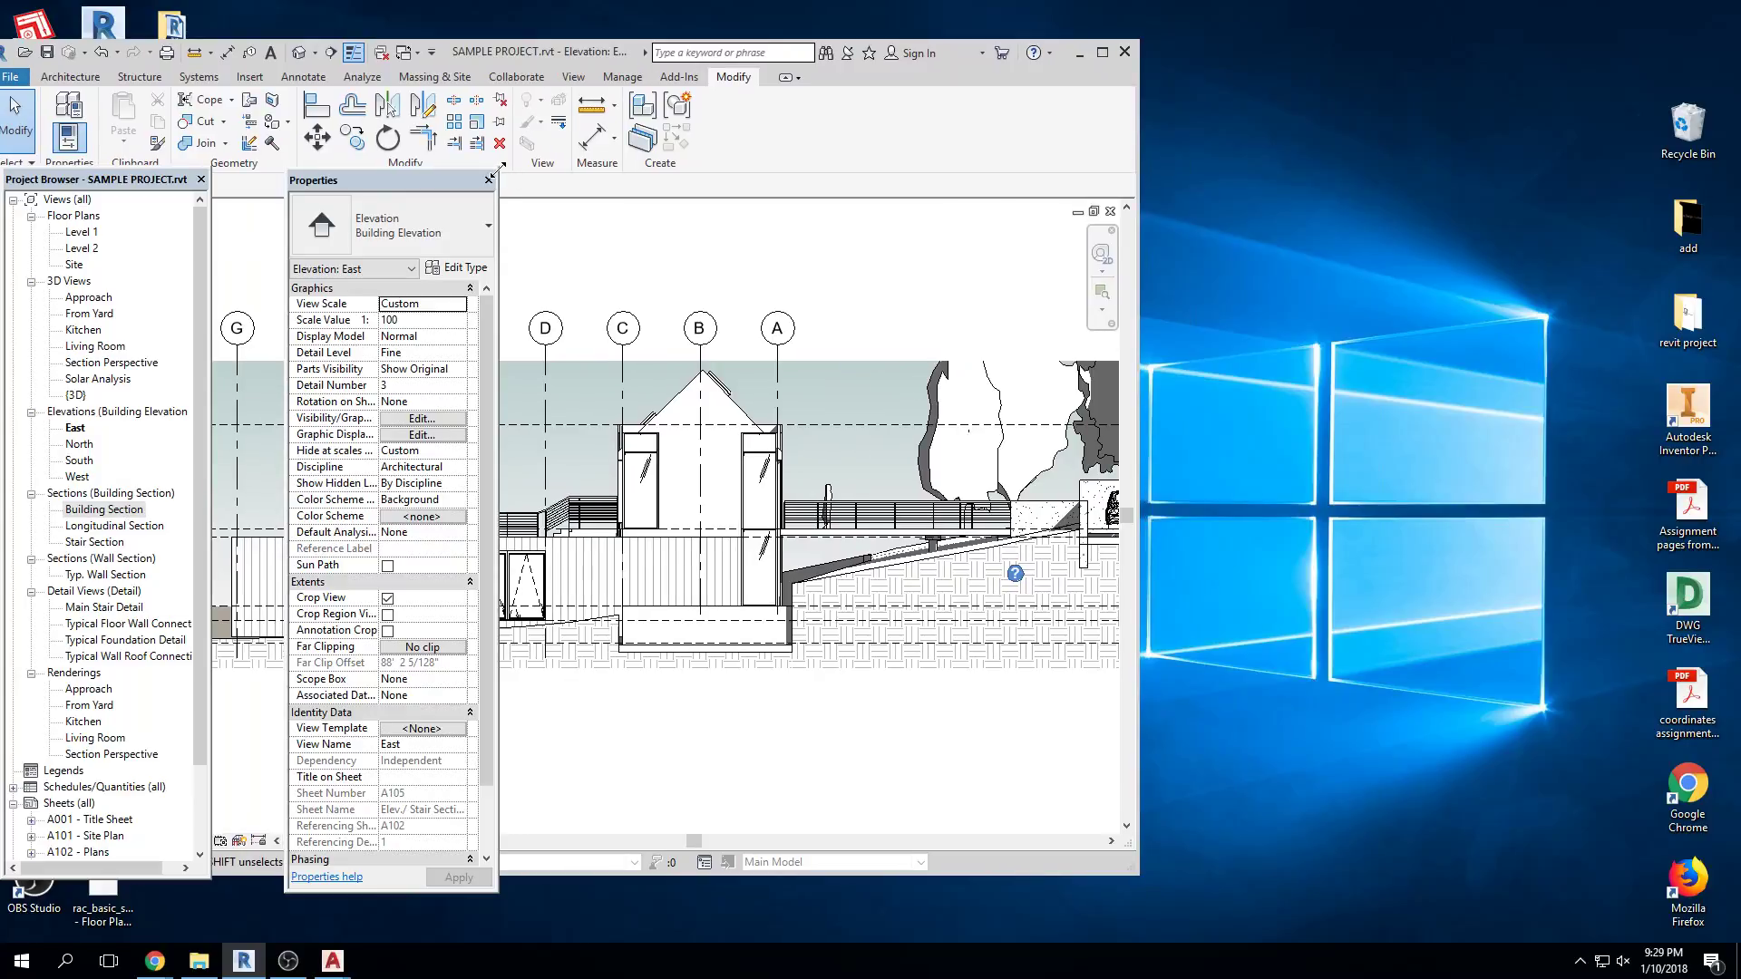
{"action": "left_click_drag", "start_coordinate": [290, 201], "coordinate": [160, 178]}
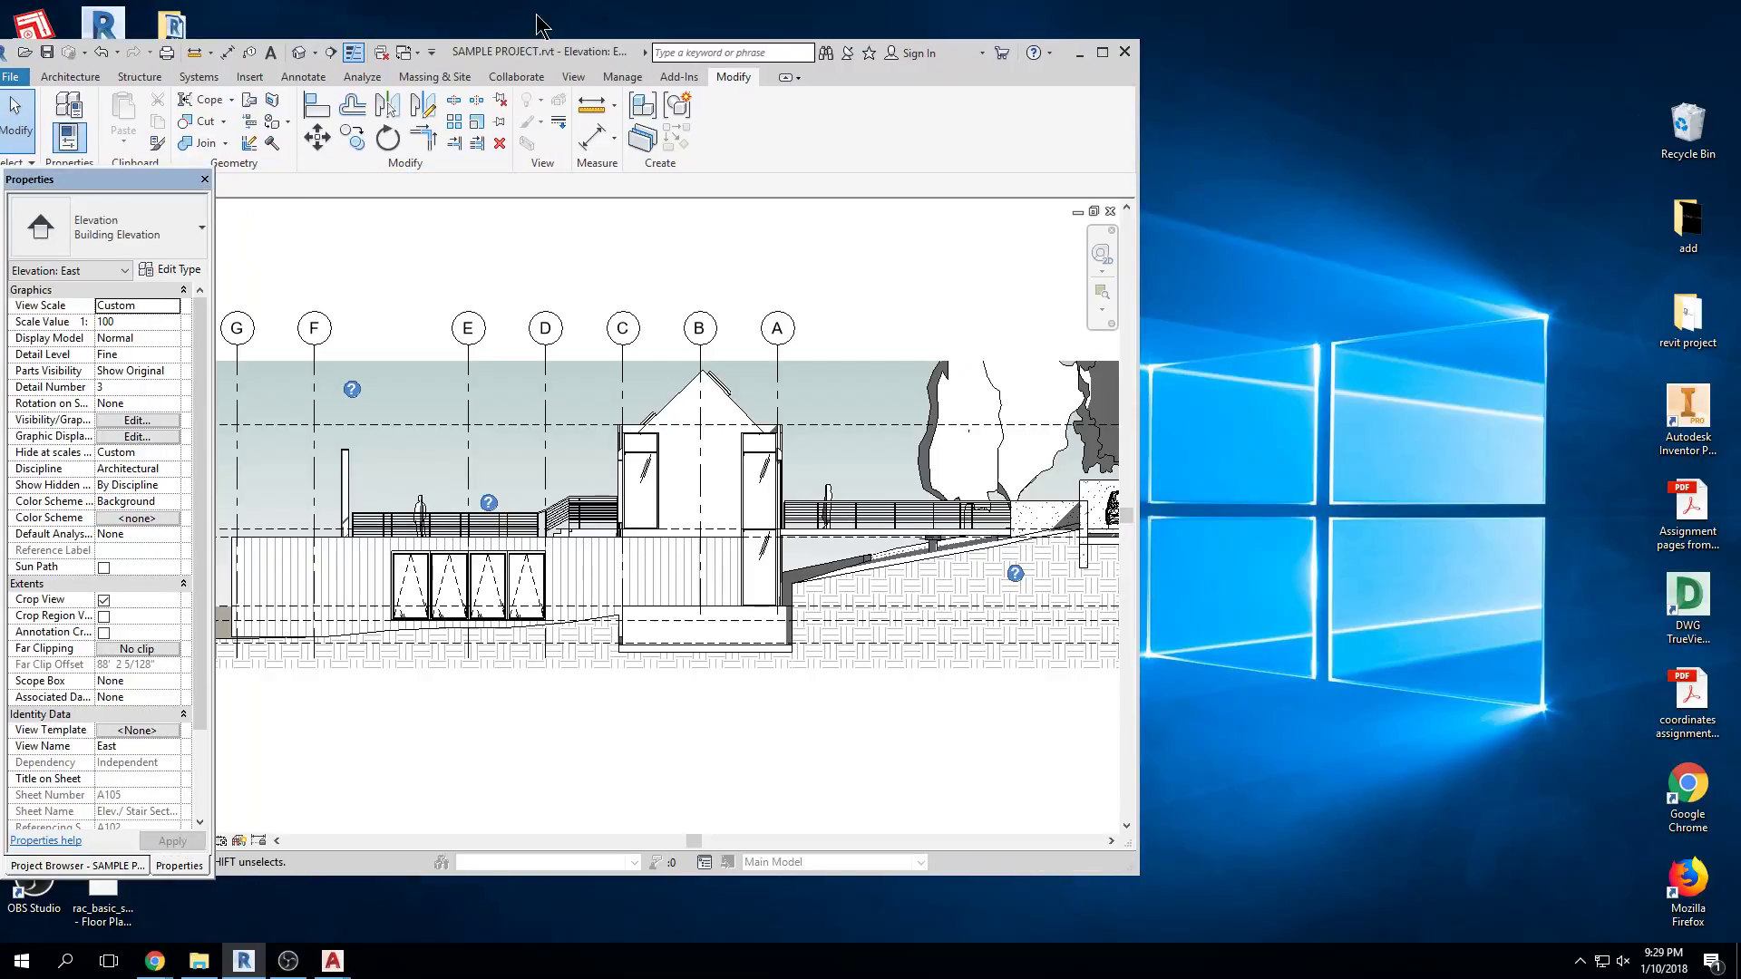
{"action": "left_click_drag", "start_coordinate": [603, 61], "coordinate": [600, 51]}
In File Explorer, open Desktop > REVIT 2018 to find SAMPLE PROJECT.rvt
{"action": "left_click", "coordinate": [199, 961]}
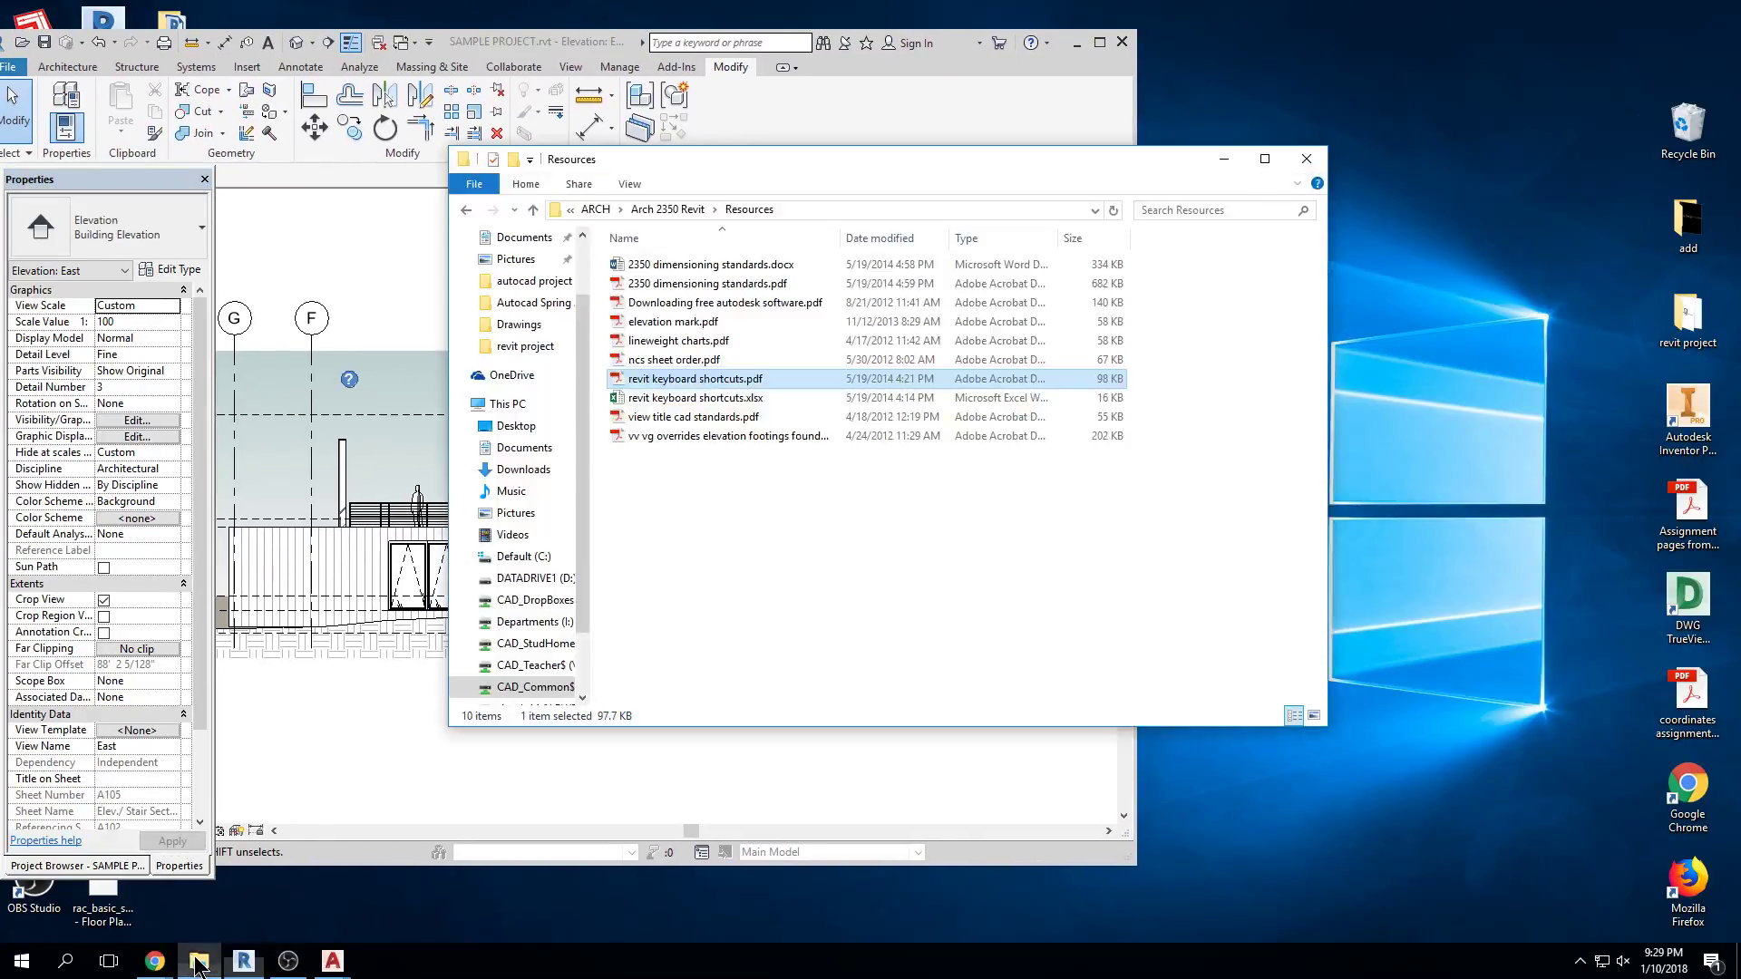
{"action": "left_click", "coordinate": [526, 347]}
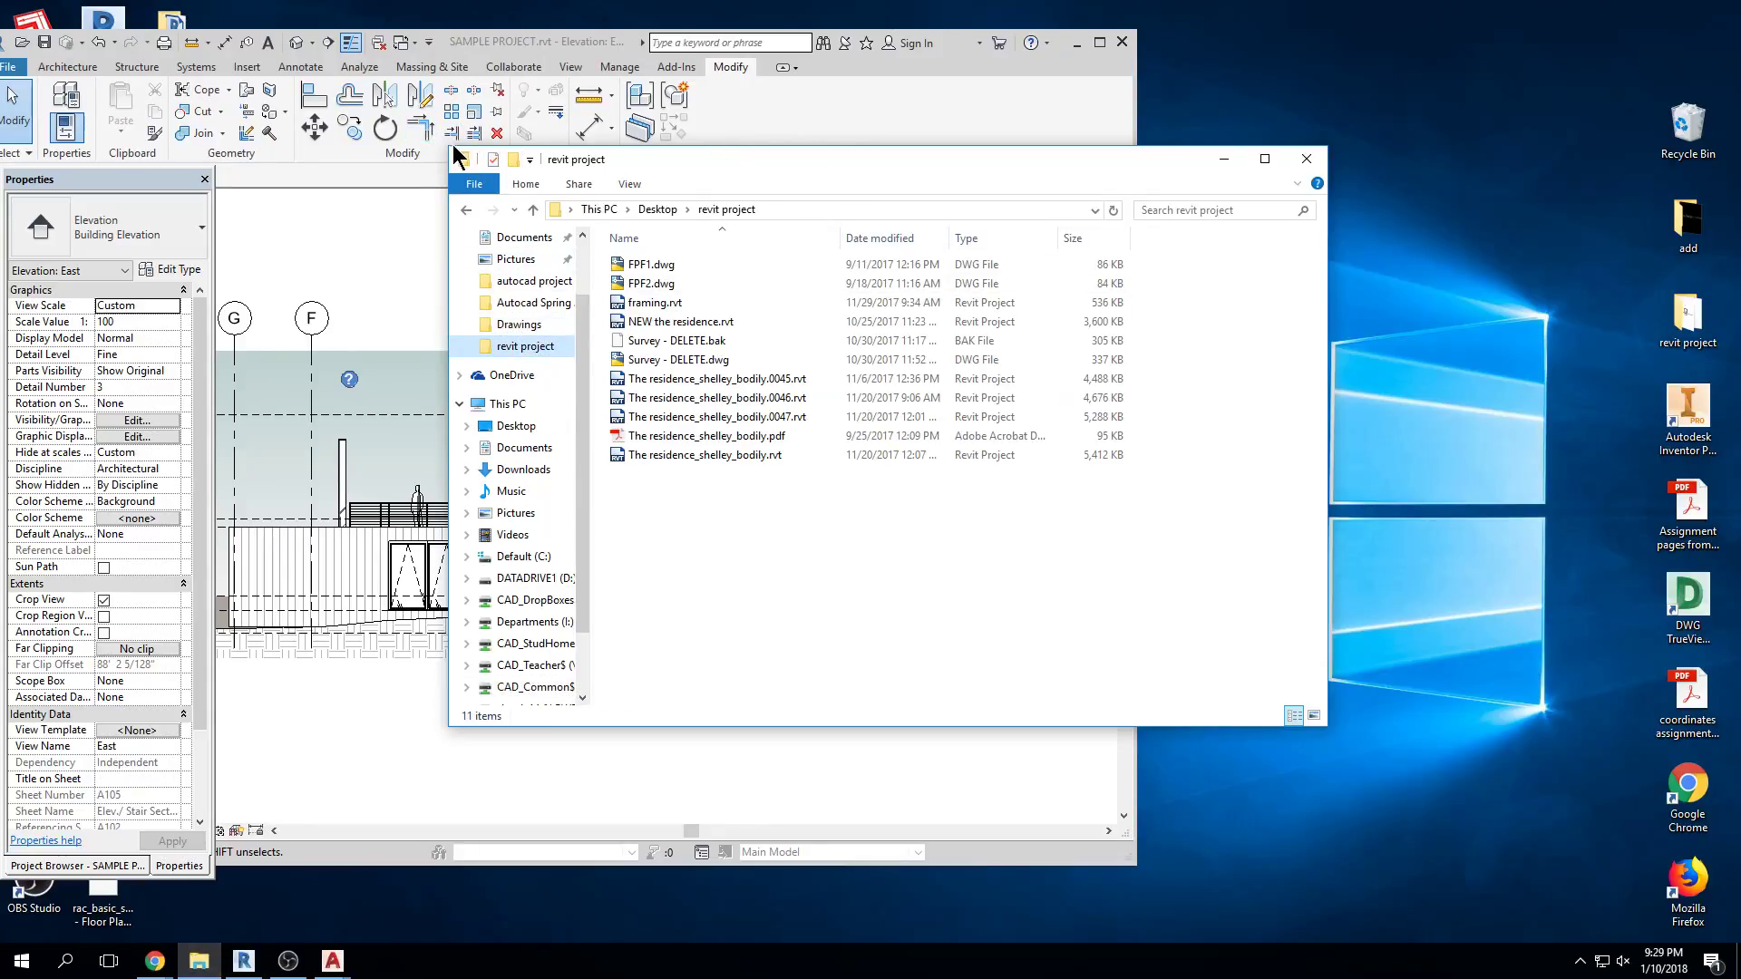
{"action": "left_click_drag", "start_coordinate": [450, 145], "coordinate": [728, 38]}
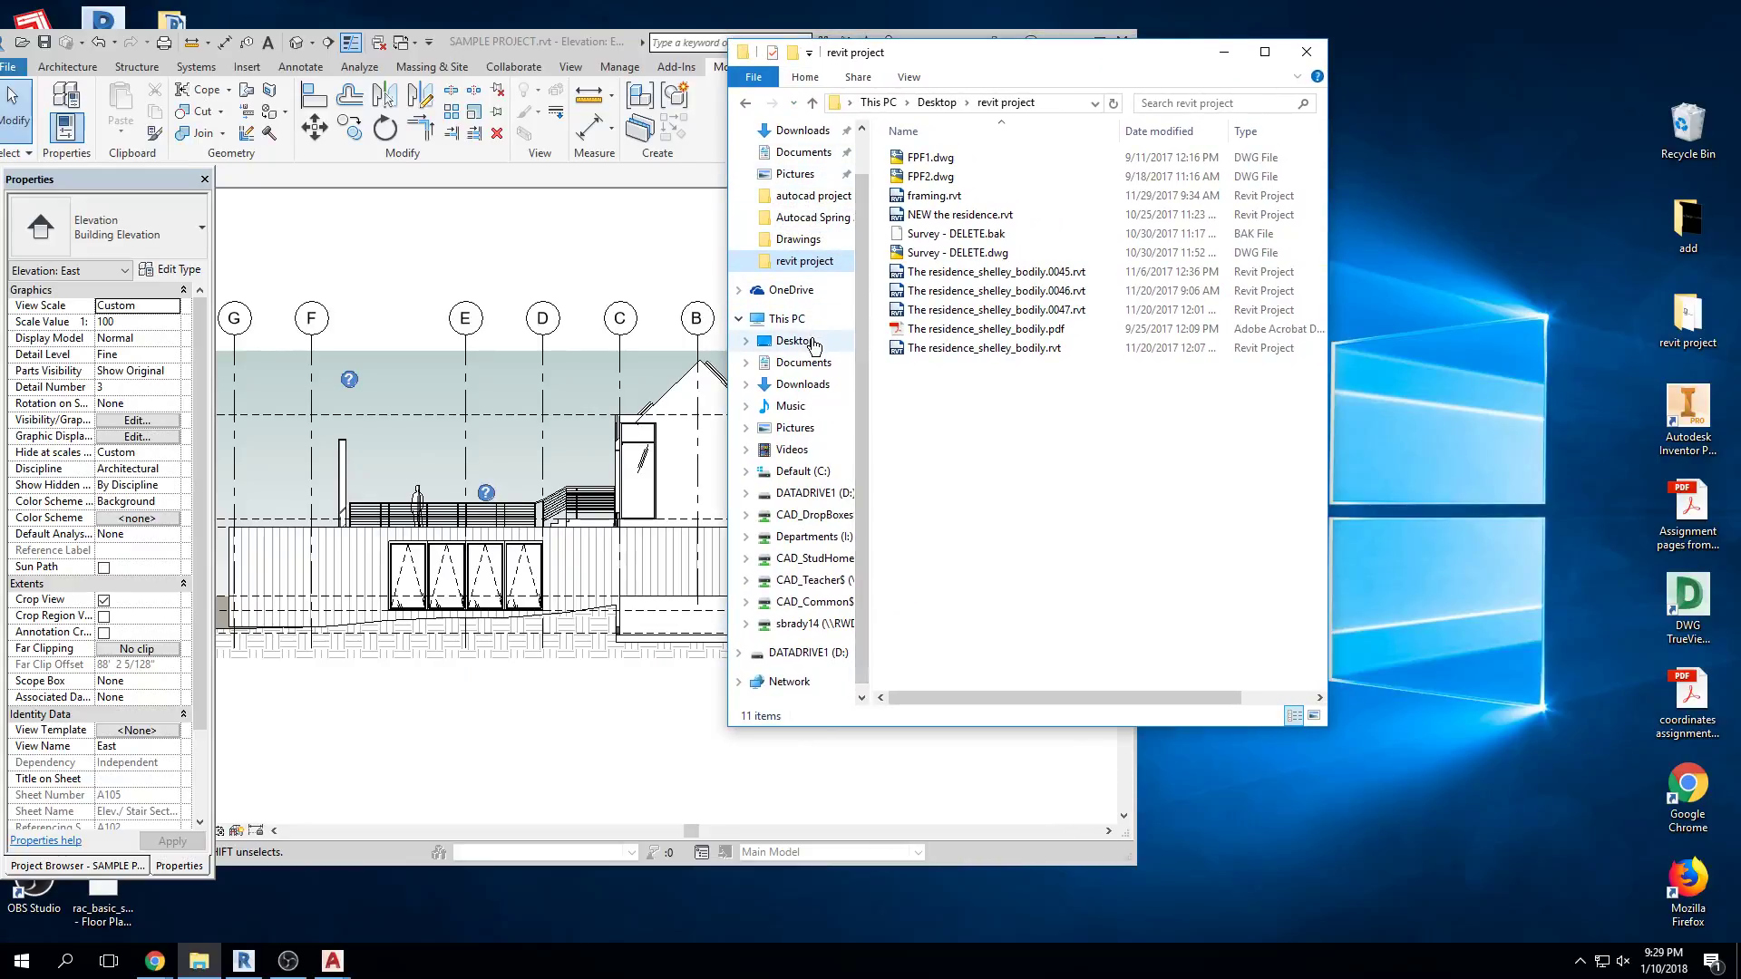
{"action": "left_click", "coordinate": [782, 340]}
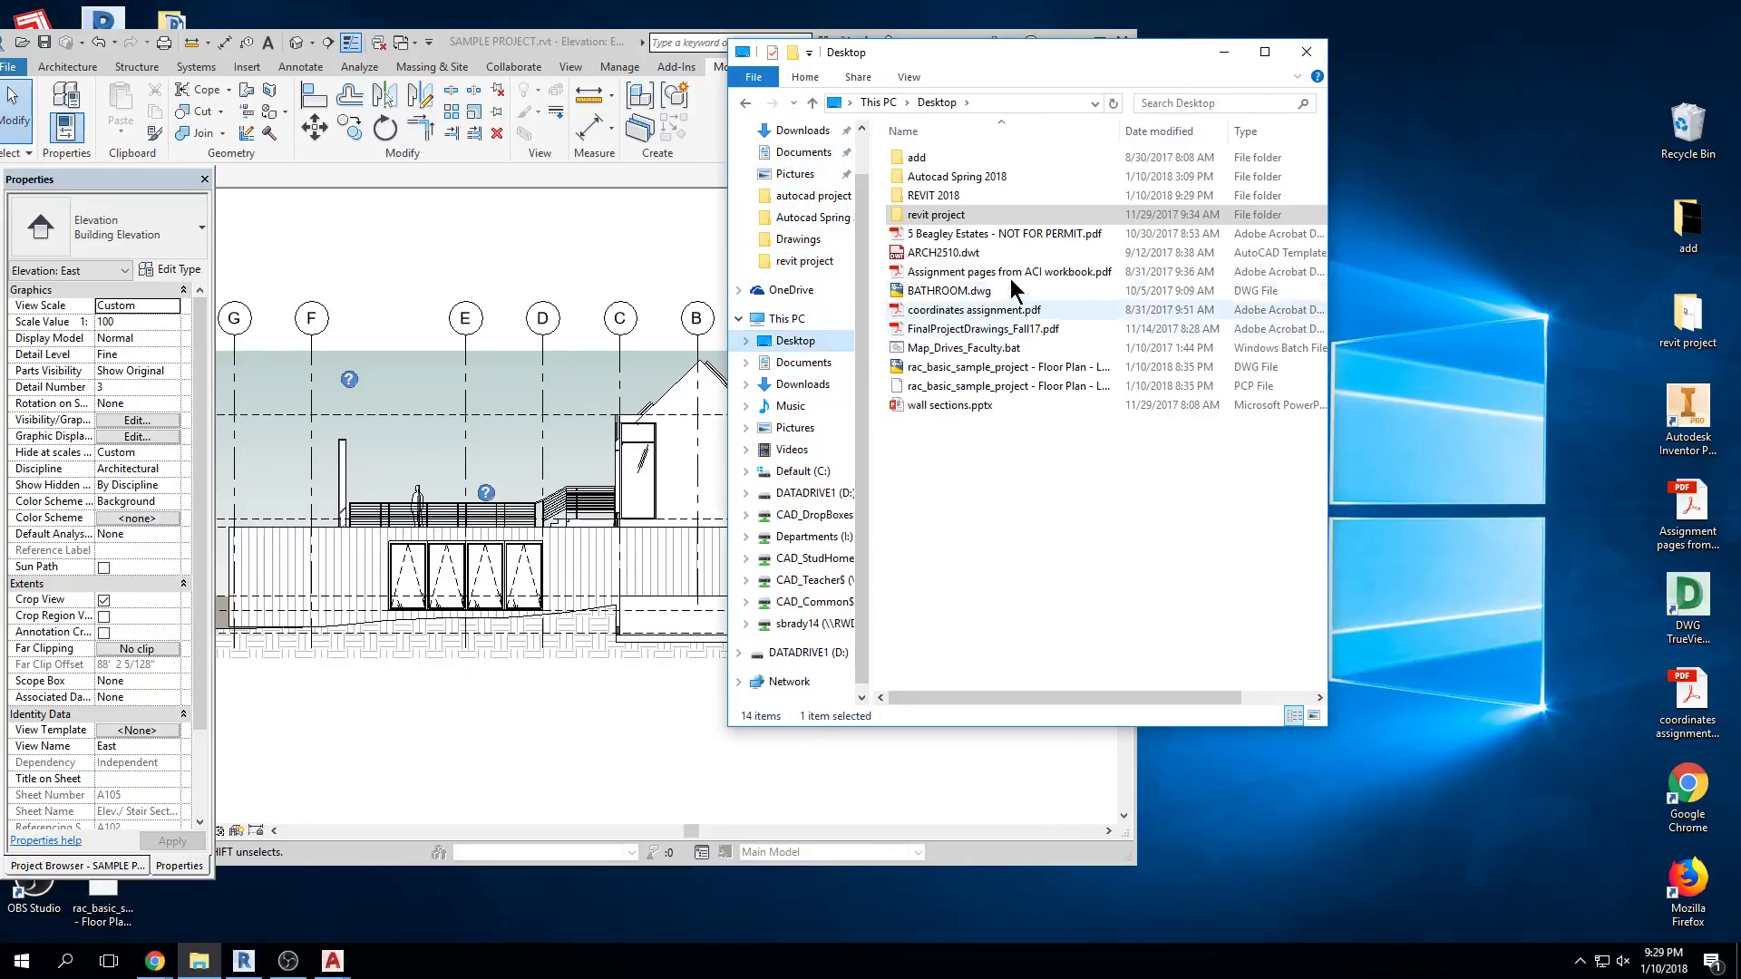
{"action": "left_click", "coordinate": [945, 196]}
{"action": "double_click", "coordinate": [946, 196]}
{"action": "left_click_drag", "start_coordinate": [1068, 53], "coordinate": [1488, 46]}
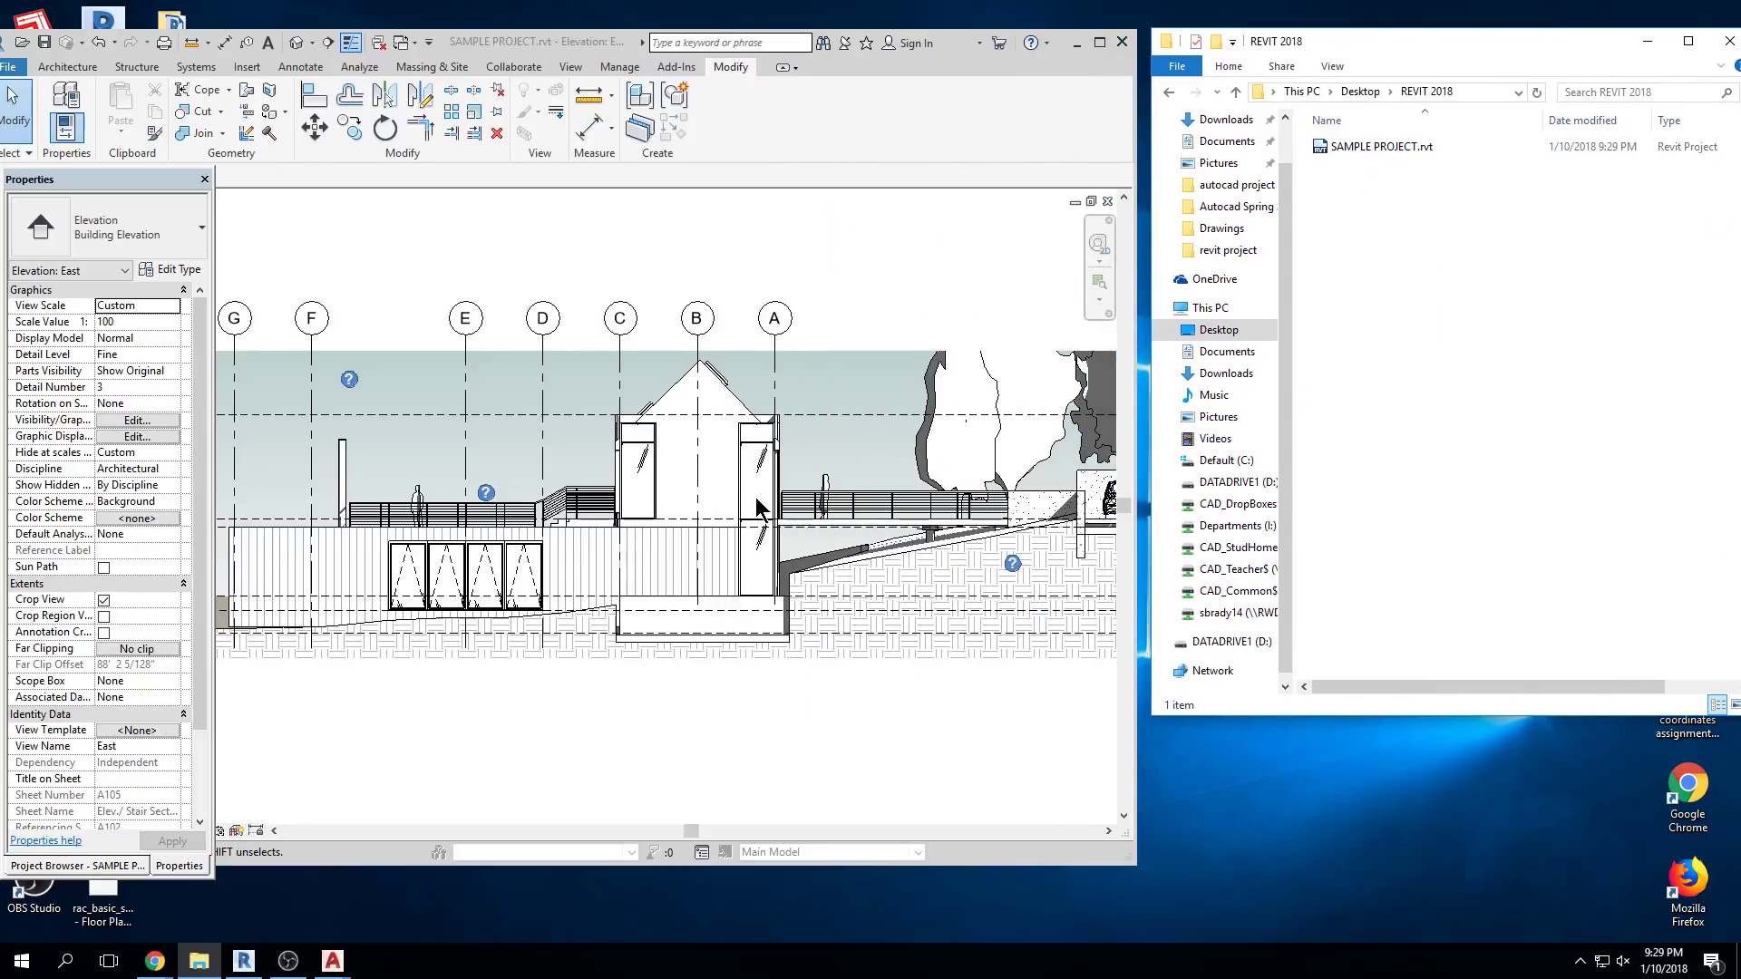
{"action": "scroll", "coordinate": [746, 492], "scroll_direction": "down", "scroll_amount": 3}
Delete grid line A, then save twelve times to generate numbered .00xx backup files
{"action": "left_click", "coordinate": [766, 399]}
{"action": "key", "text": "Delete"}
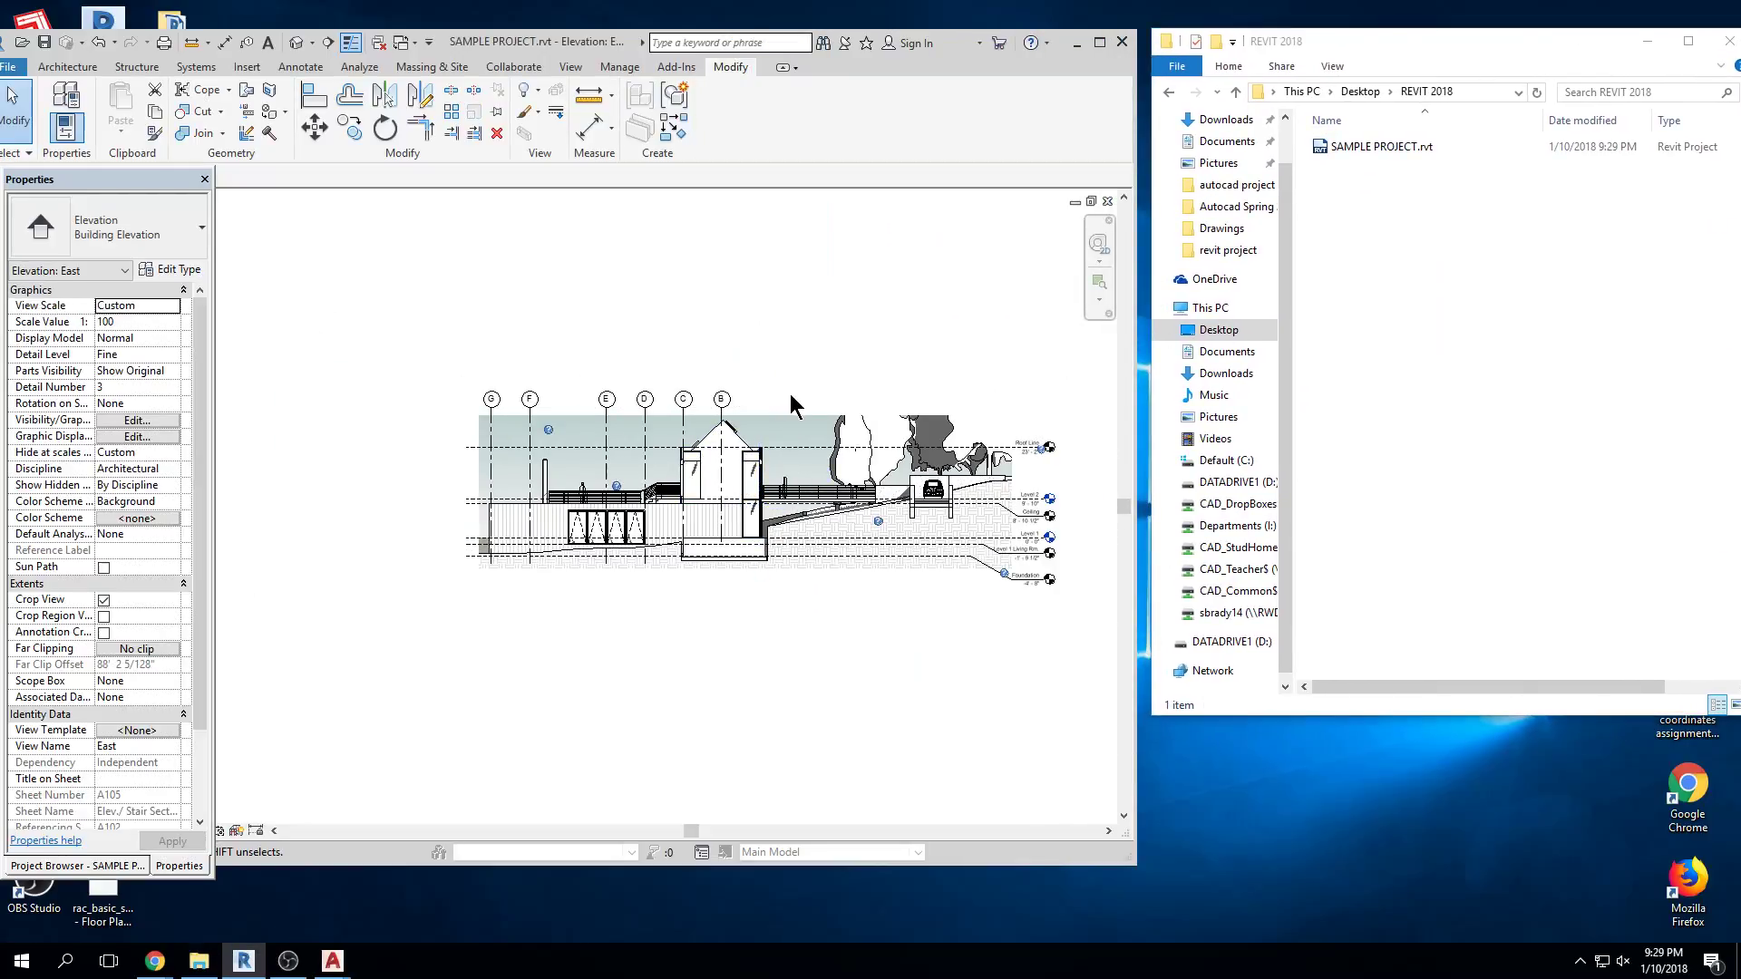
{"action": "key", "text": "ctrl+s"}
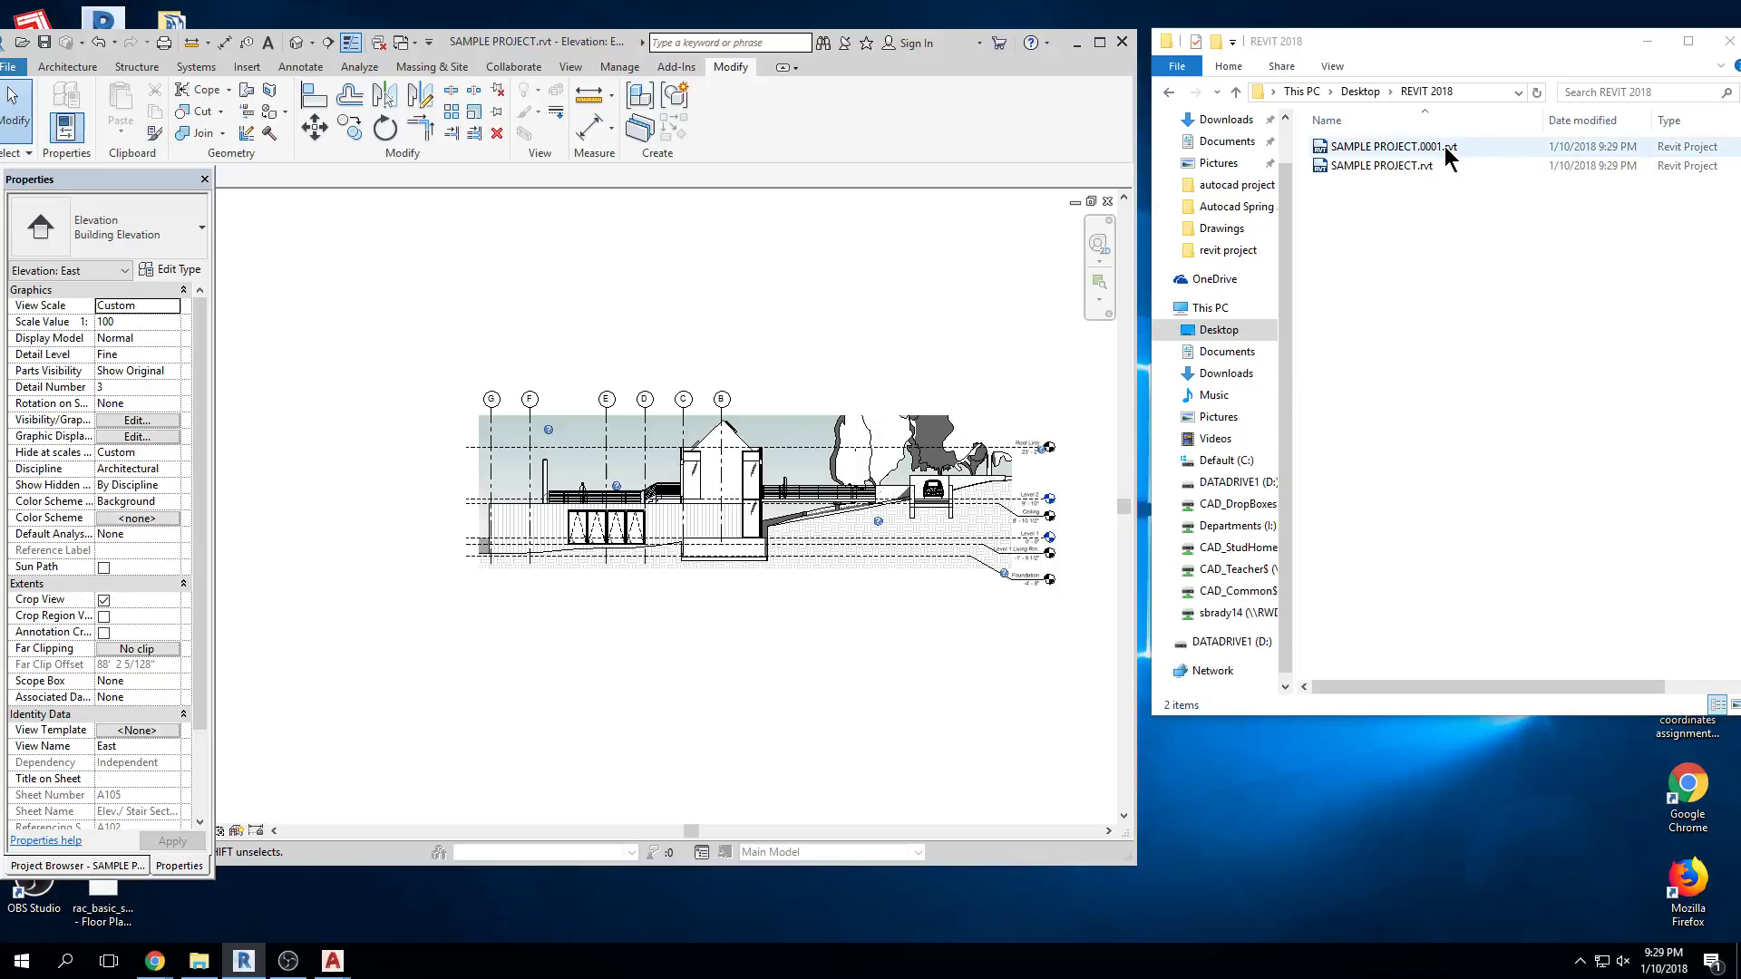
{"action": "key", "text": "ctrl+s"}
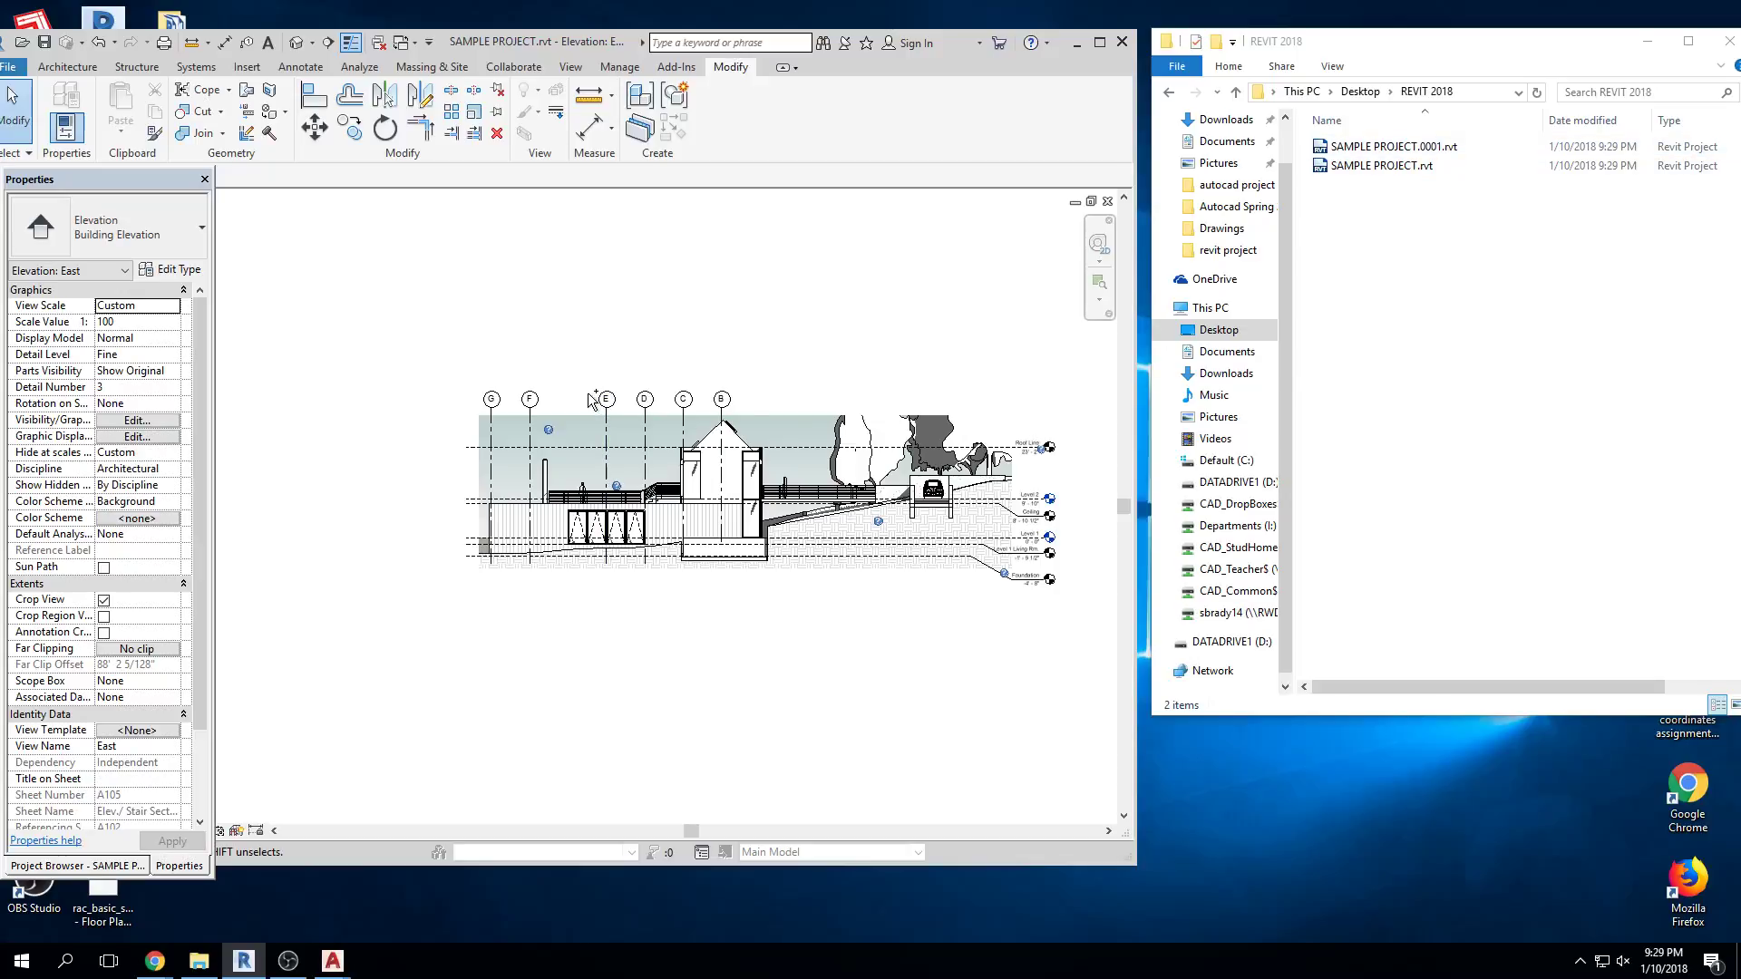
{"action": "key", "text": "ctrl+s"}
{"action": "key", "text": "ctrl+s"}
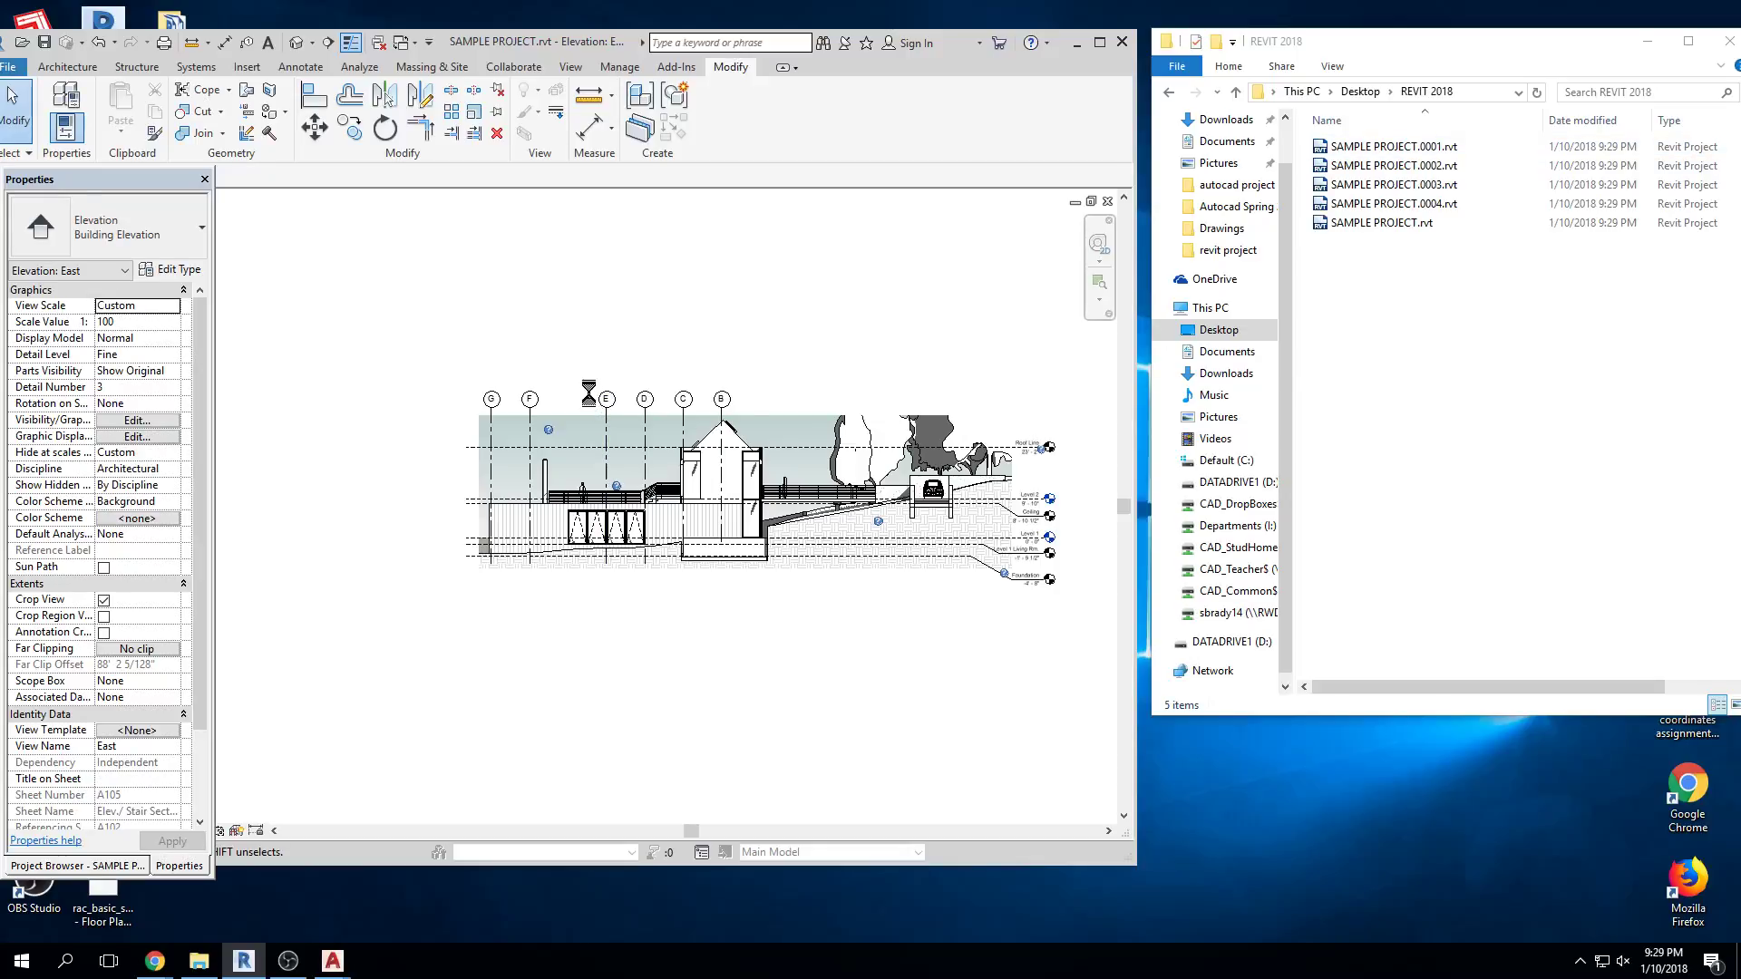
{"action": "key", "text": "ctrl+s"}
{"action": "key", "text": "ctrl+s"}
{"action": "key", "text": "ctrl+s"}
{"action": "key", "text": "ctrl+s"}
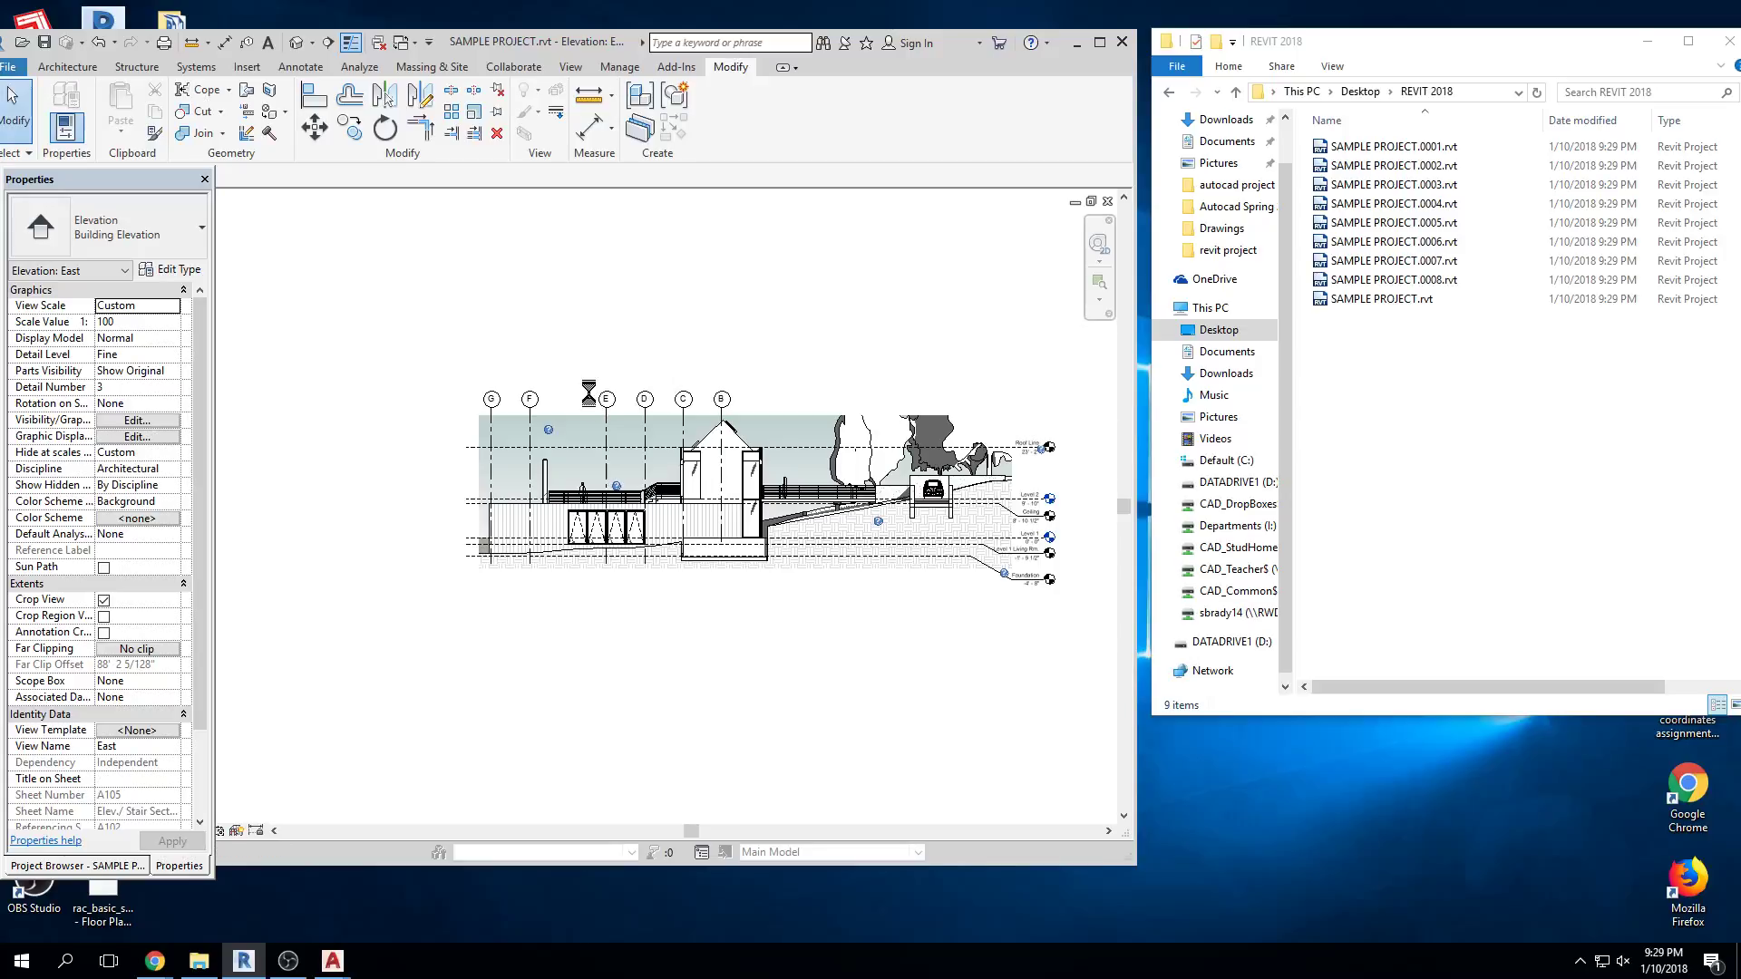
{"action": "key", "text": "ctrl+s"}
{"action": "key", "text": "ctrl+s"}
{"action": "key", "text": "ctrl+s"}
{"action": "key", "text": "ctrl+s"}
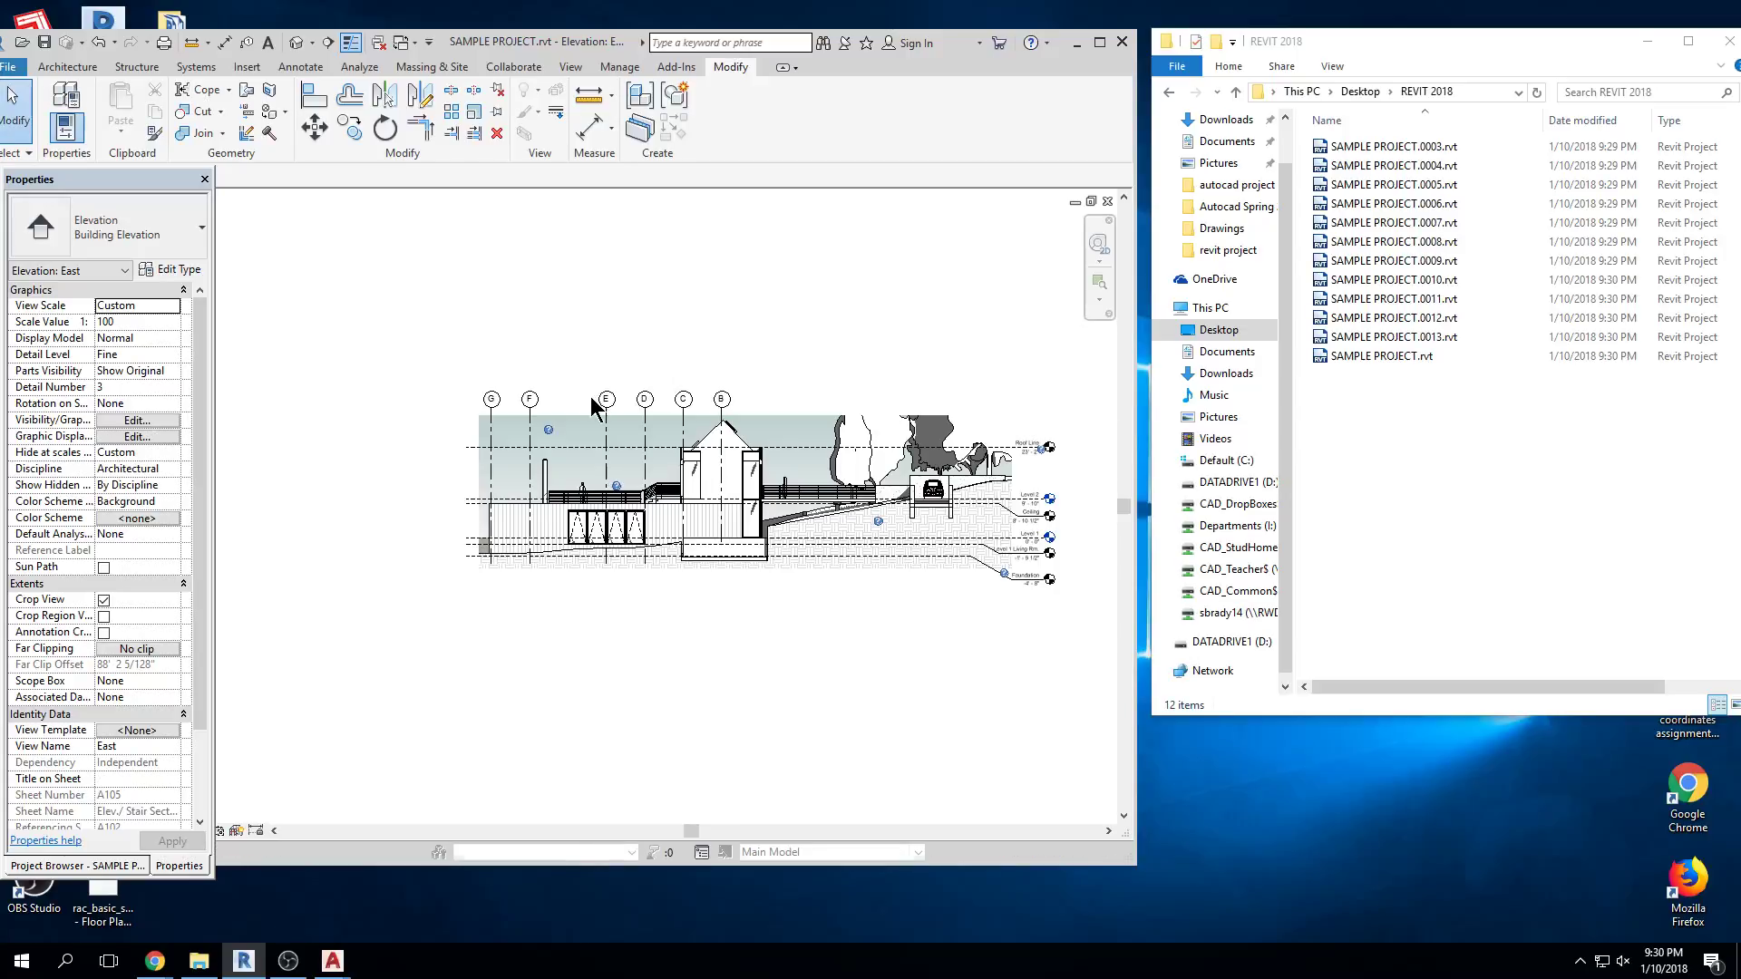
{"action": "key", "text": "ctrl+s"}
{"action": "key", "text": "ctrl+s"}
{"action": "key", "text": "ctrl+s"}
{"action": "key", "text": "ctrl+s"}
{"action": "key", "text": "ctrl+s"}
{"action": "key", "text": "ctrl+s"}
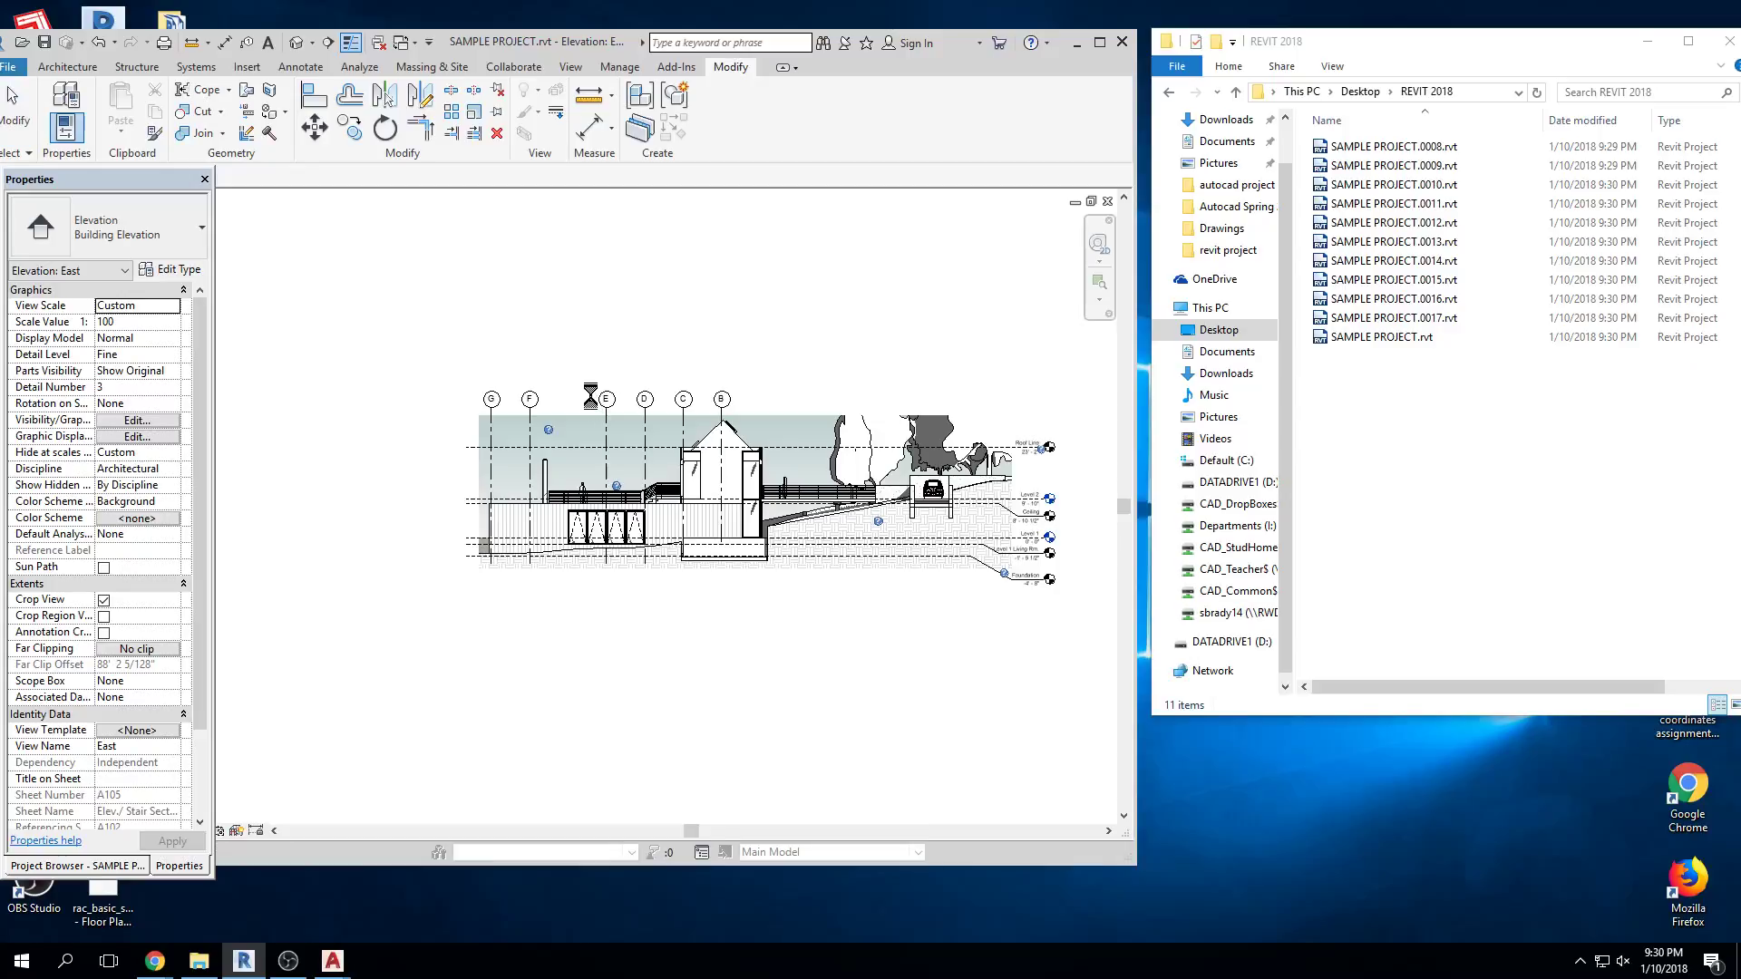
{"action": "key", "text": "ctrl+s"}
{"action": "key", "text": "ctrl+s"}
{"action": "key", "text": "ctrl+s"}
{"action": "key", "text": "ctrl+s"}
{"action": "key", "text": "ctrl+s"}
{"action": "key", "text": "ctrl+s"}
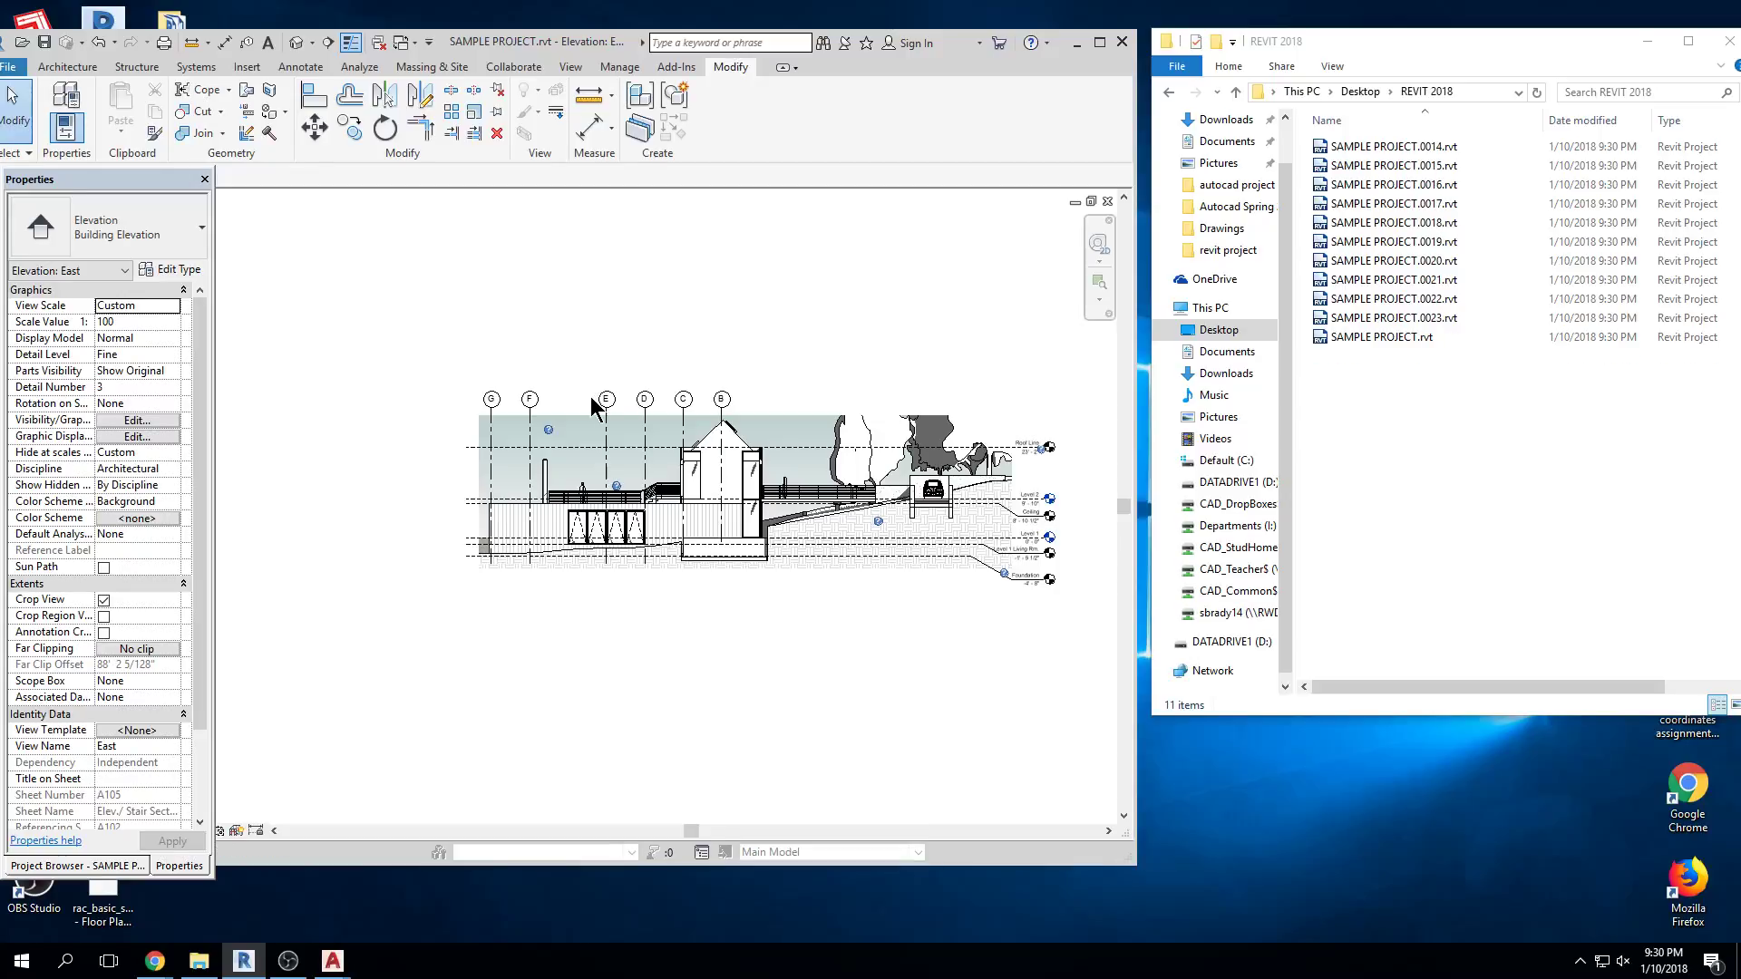
{"action": "key", "text": "ctrl+s"}
{"action": "key", "text": "ctrl+s"}
{"action": "key", "text": "ctrl+s"}
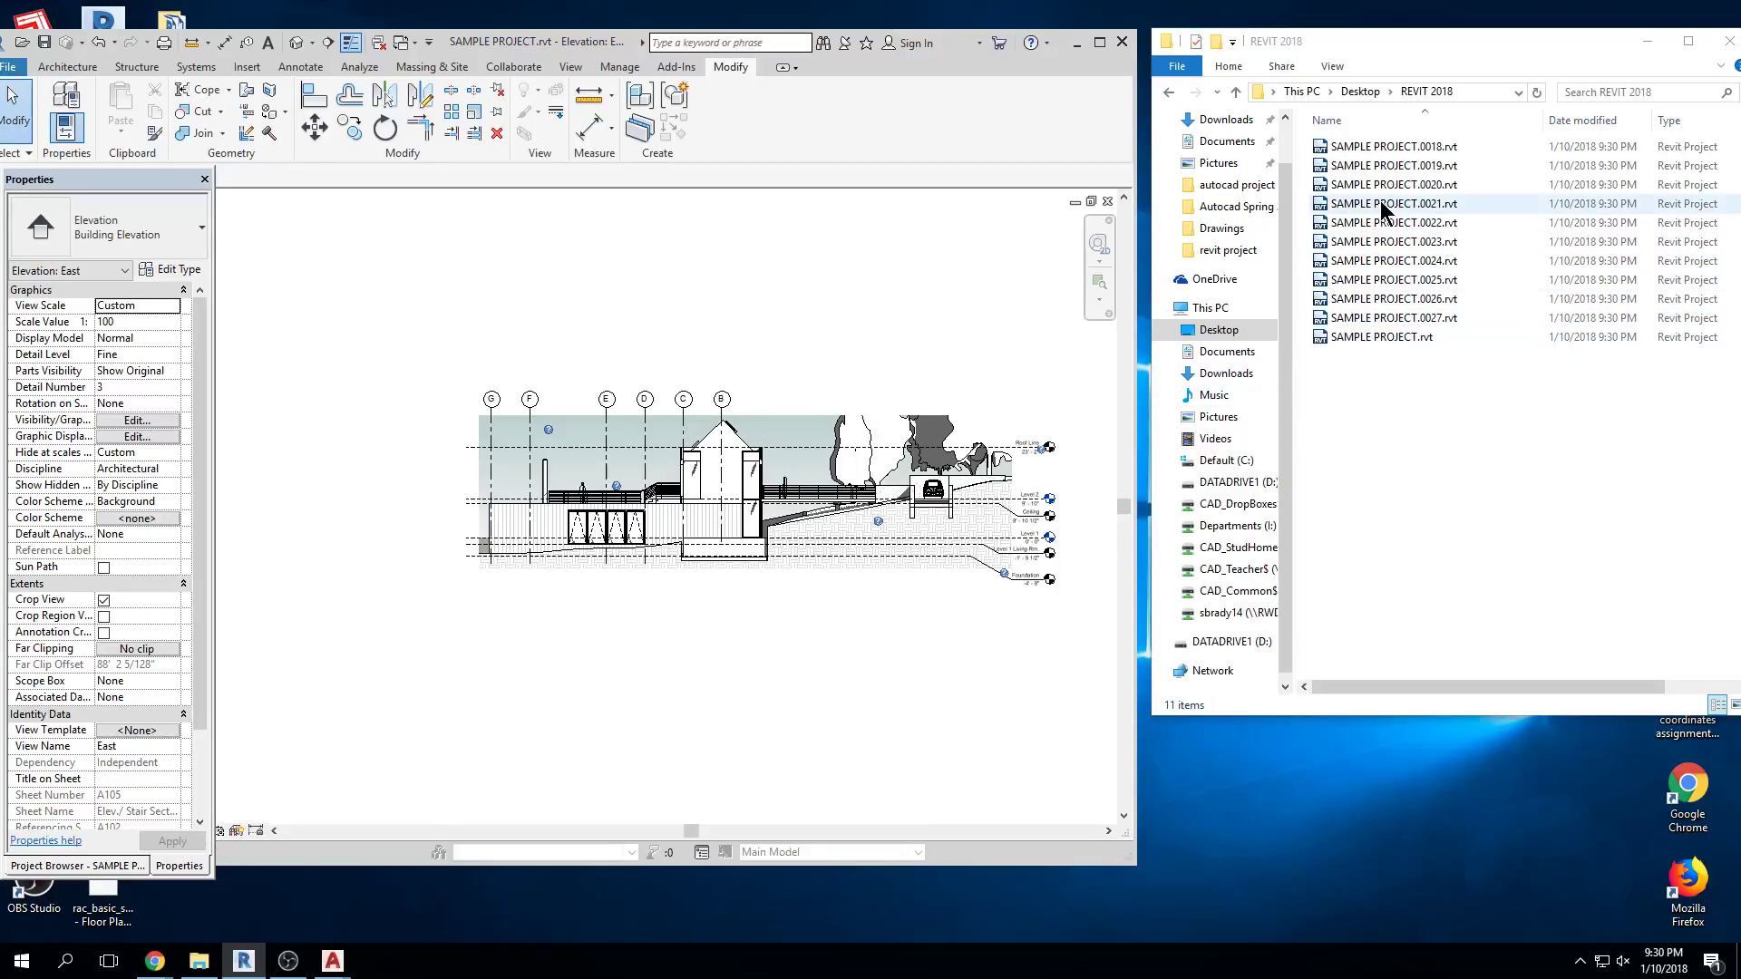
{"action": "key", "text": "ctrl+s"}
{"action": "key", "text": "ctrl+s"}
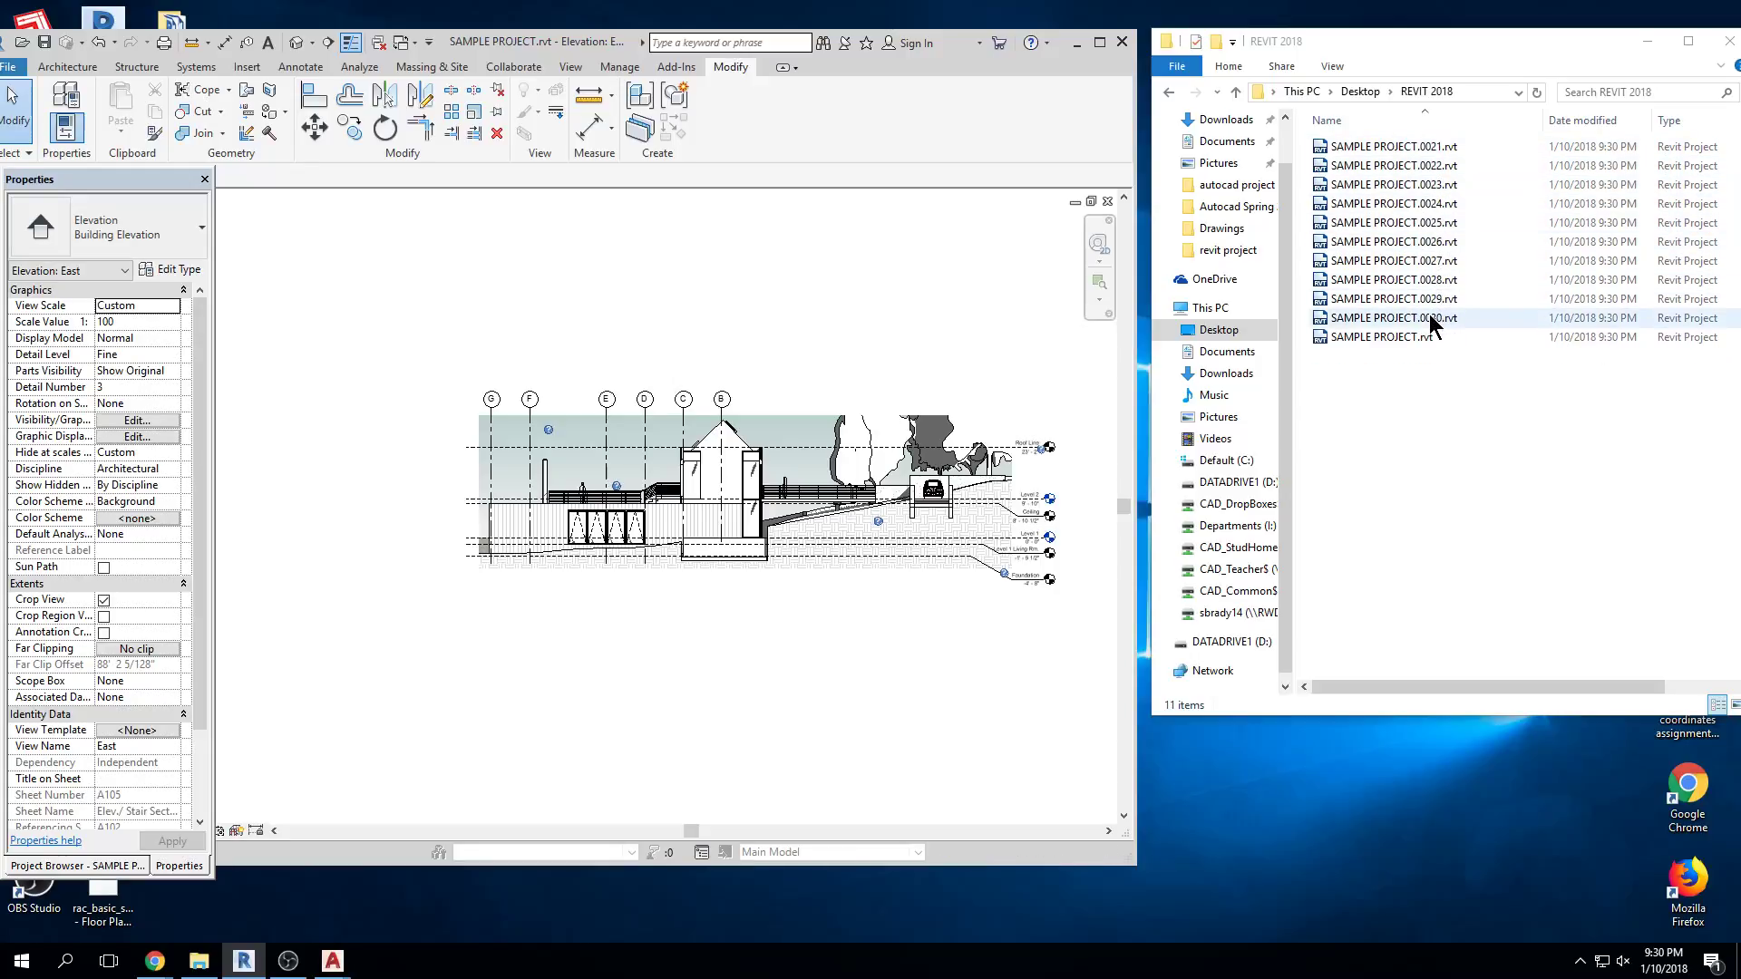
{"action": "key", "text": "ctrl+s"}
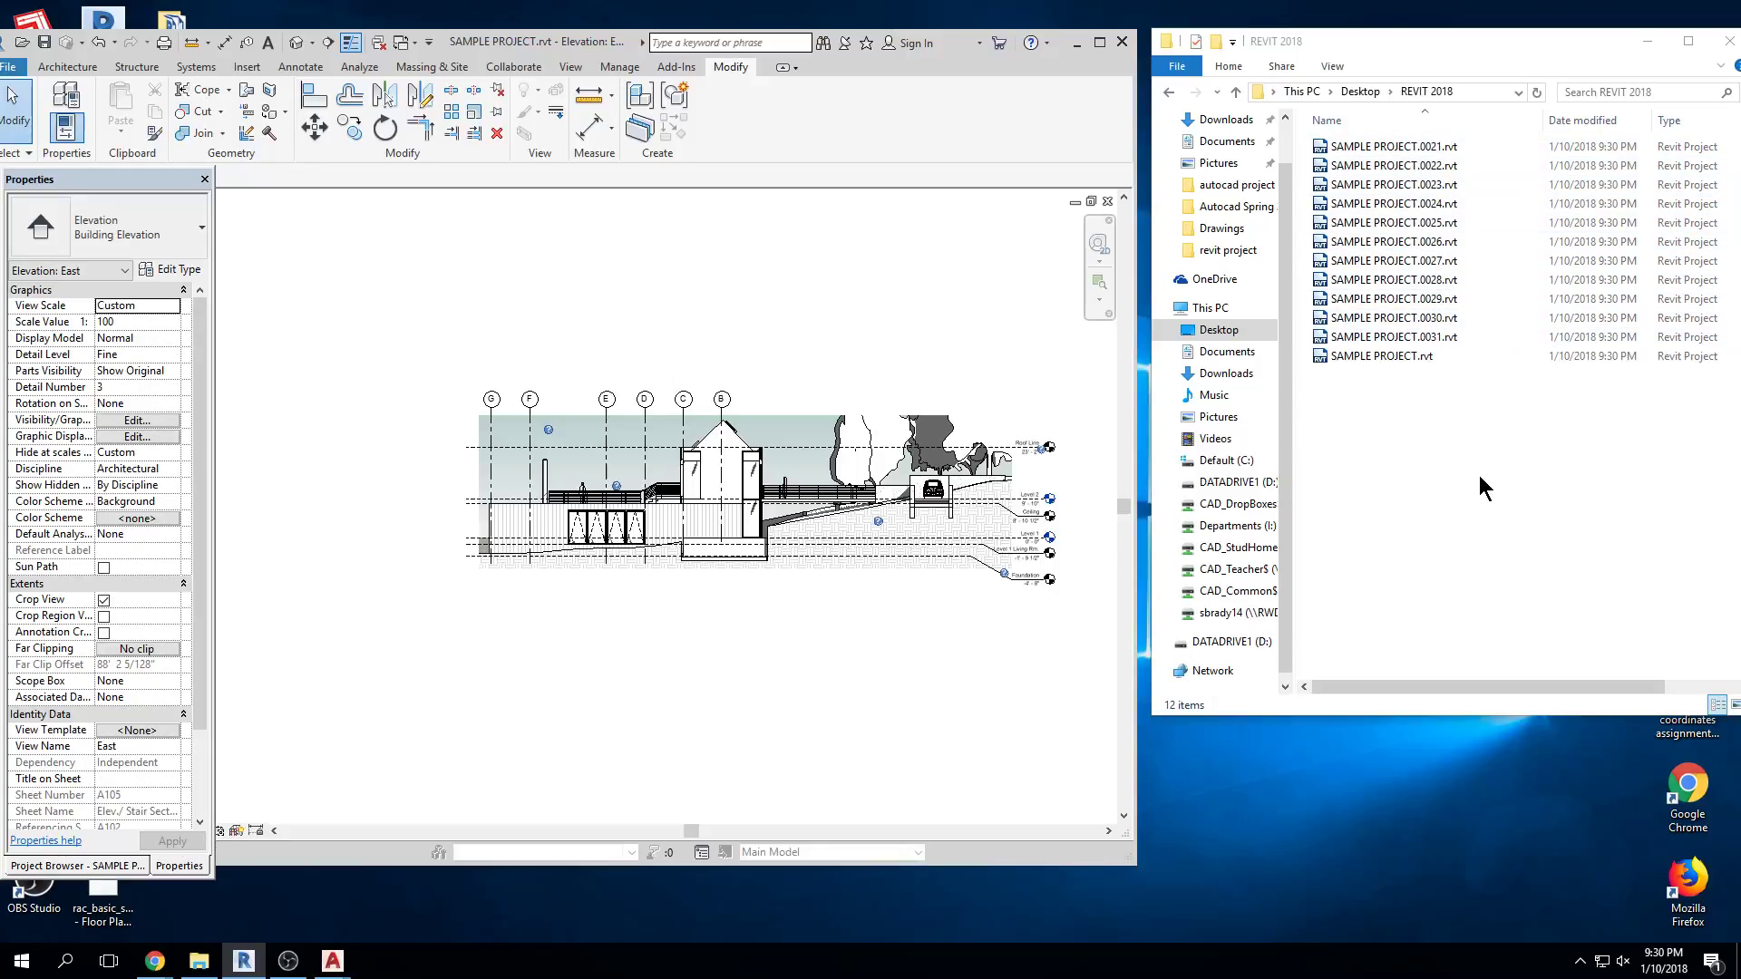
{"action": "key", "text": "ctrl+s"}
{"action": "key", "text": "ctrl+s"}
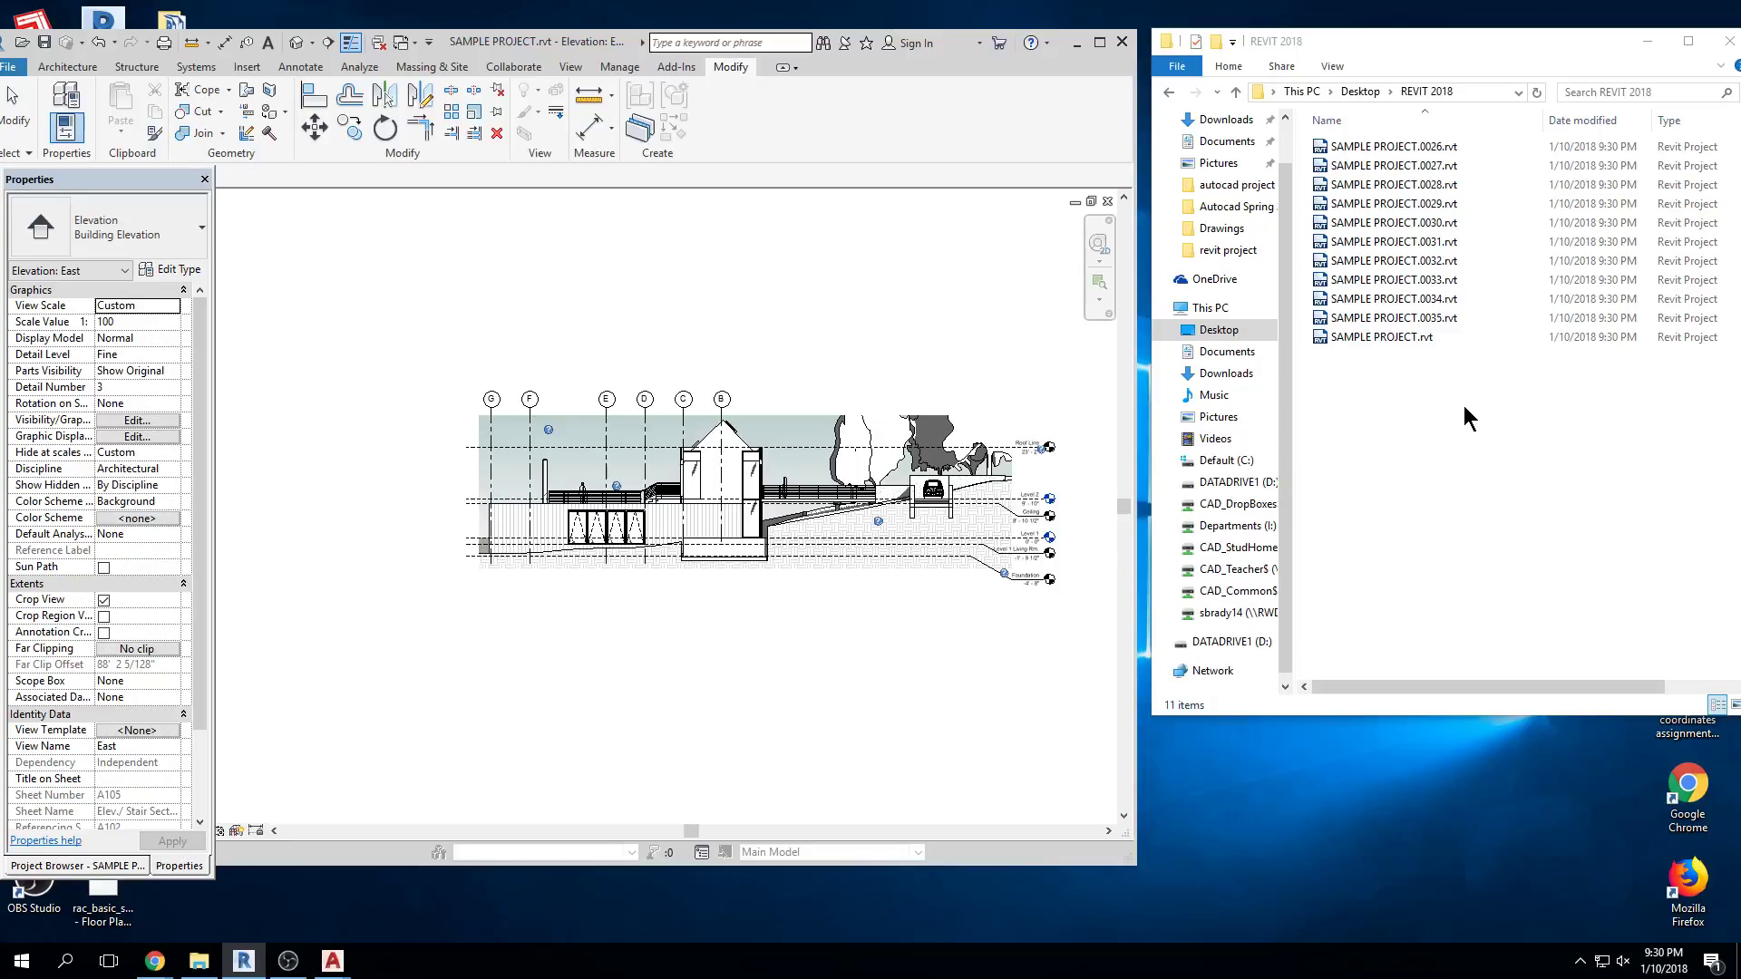
{"action": "key", "text": "ctrl+s"}
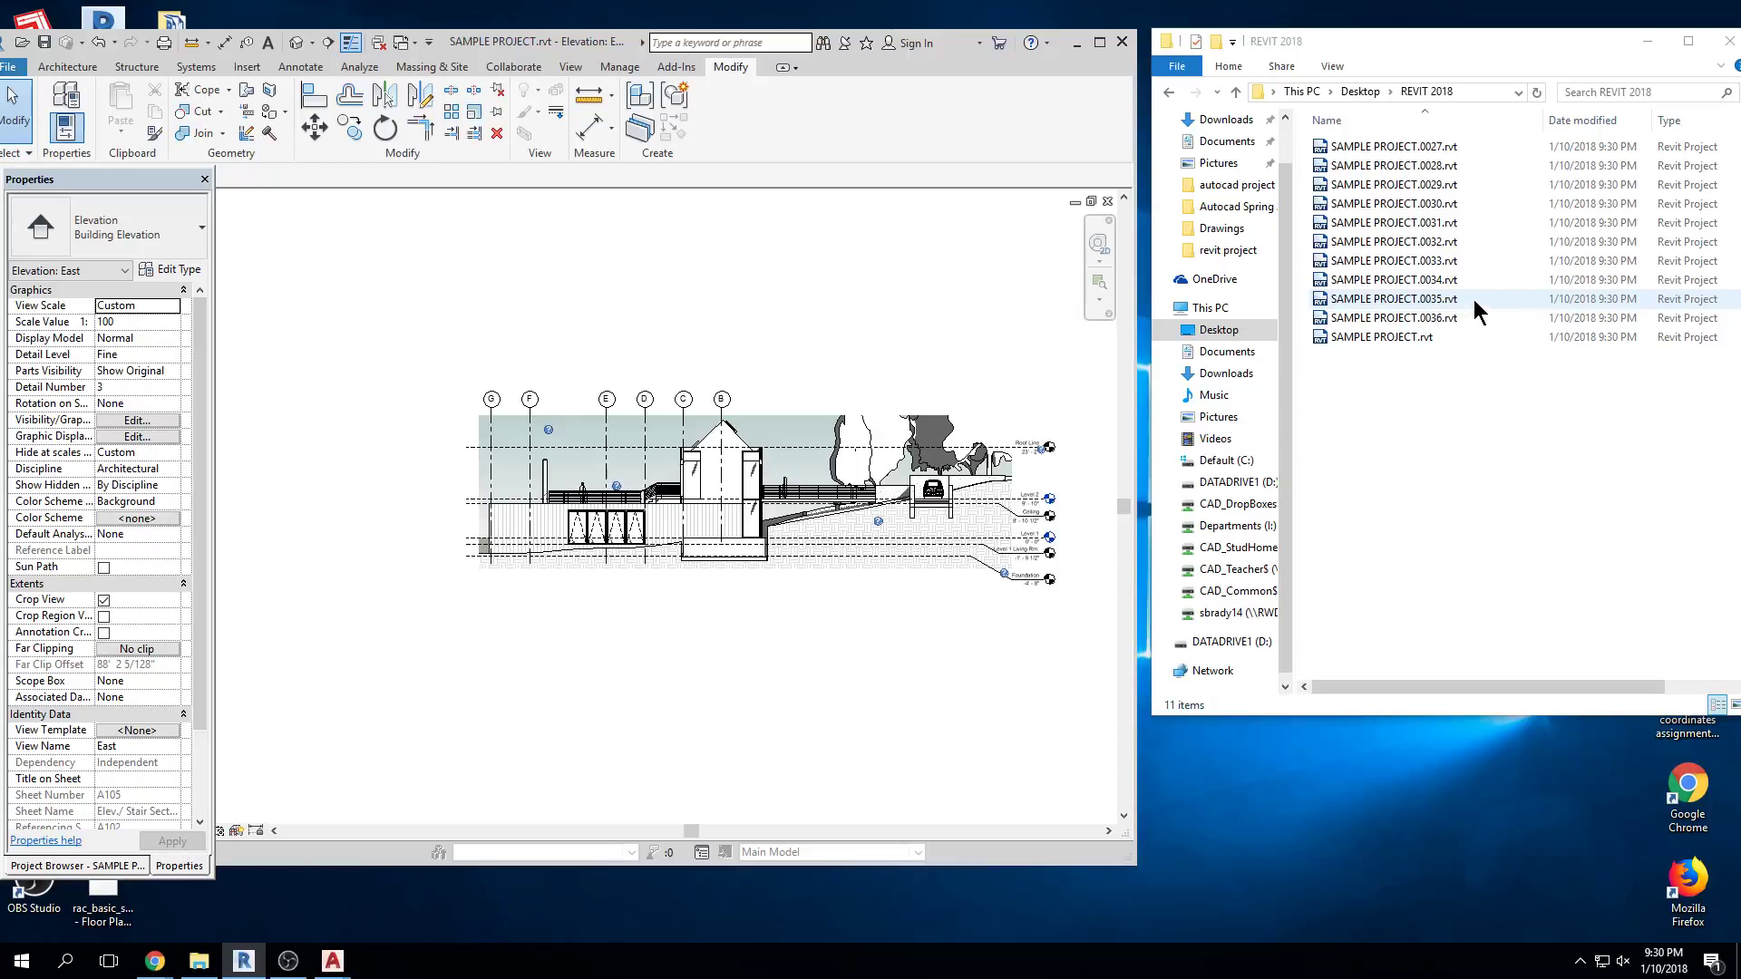
Maximize Revit and open the backup SAMPLE PROJECT.0032.rvt from the REVIT 2018 folder
{"action": "left_click_drag", "start_coordinate": [1591, 57], "coordinate": [1487, 68]}
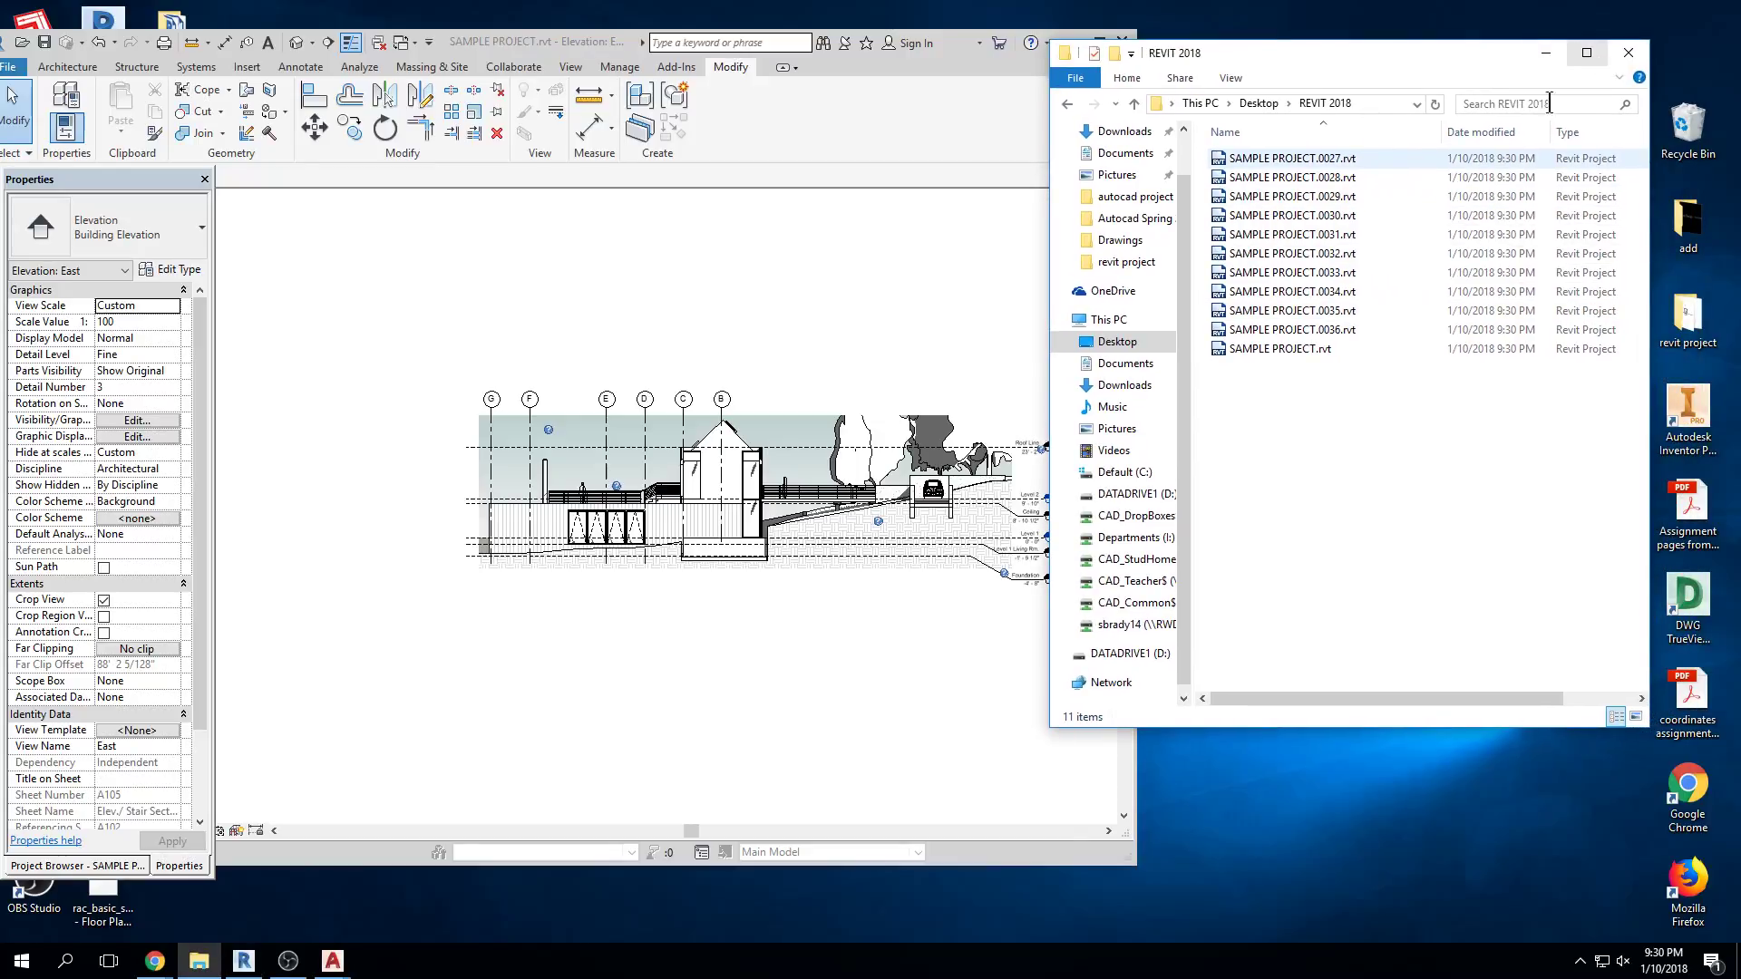
{"action": "left_click_drag", "start_coordinate": [512, 41], "coordinate": [1189, 2]}
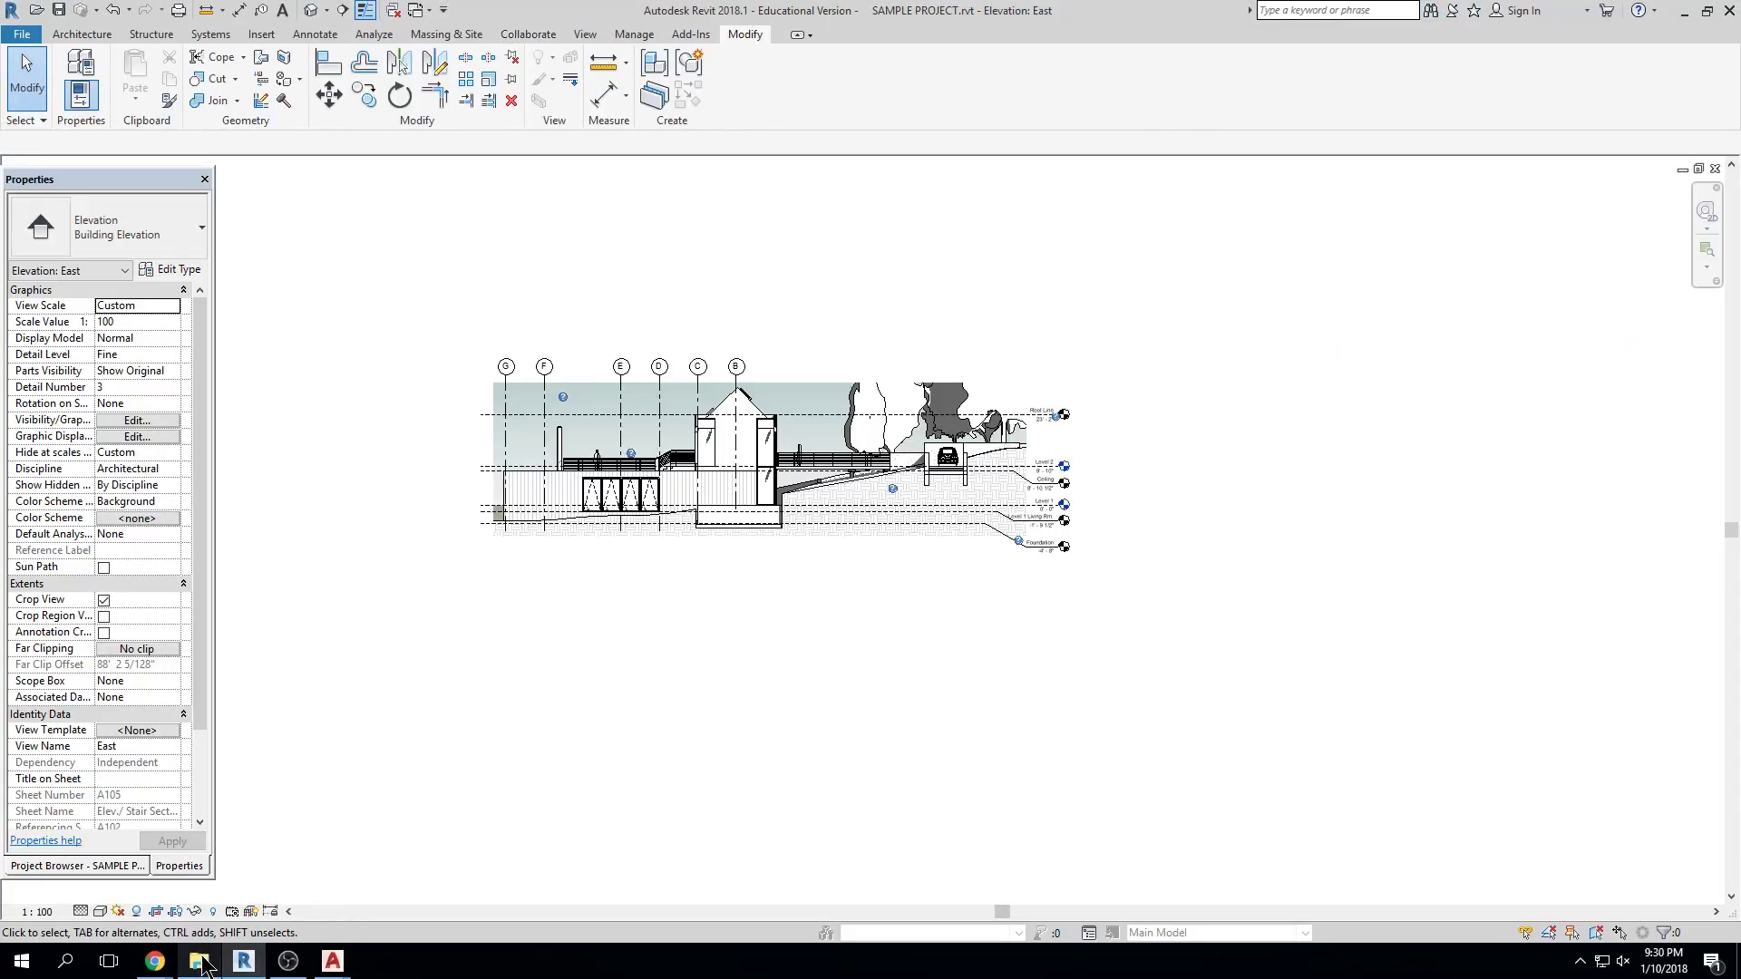
{"action": "left_click", "coordinate": [198, 961]}
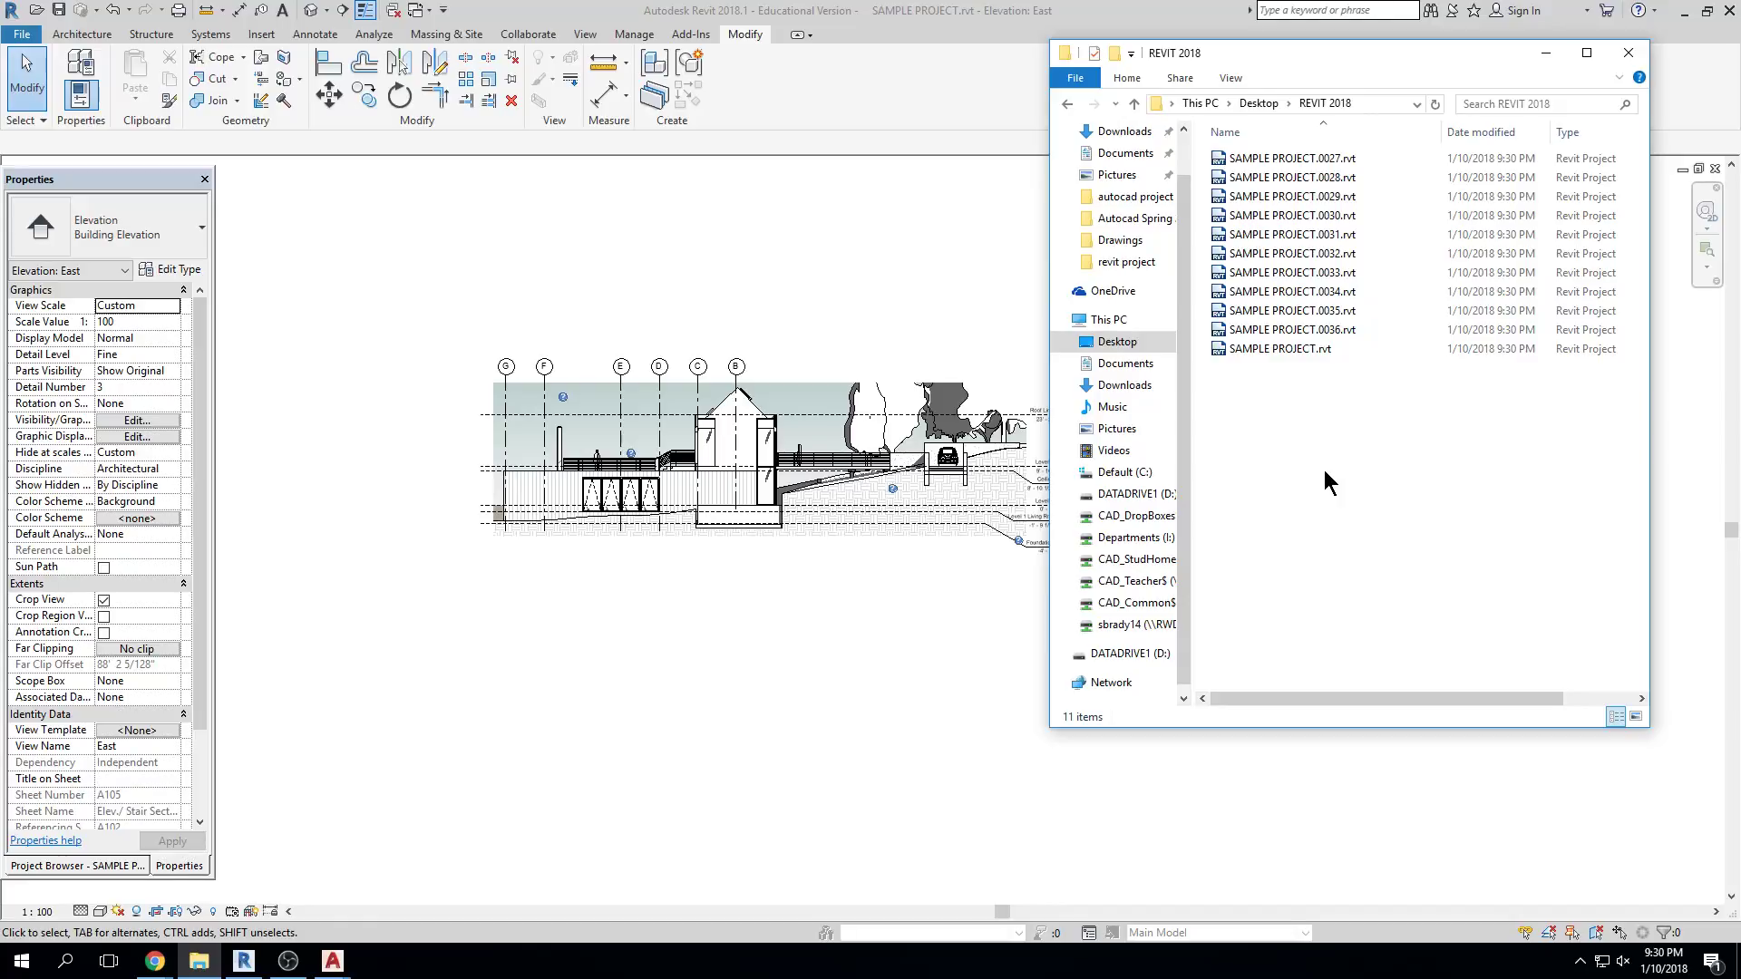
{"action": "left_click", "coordinate": [1305, 348]}
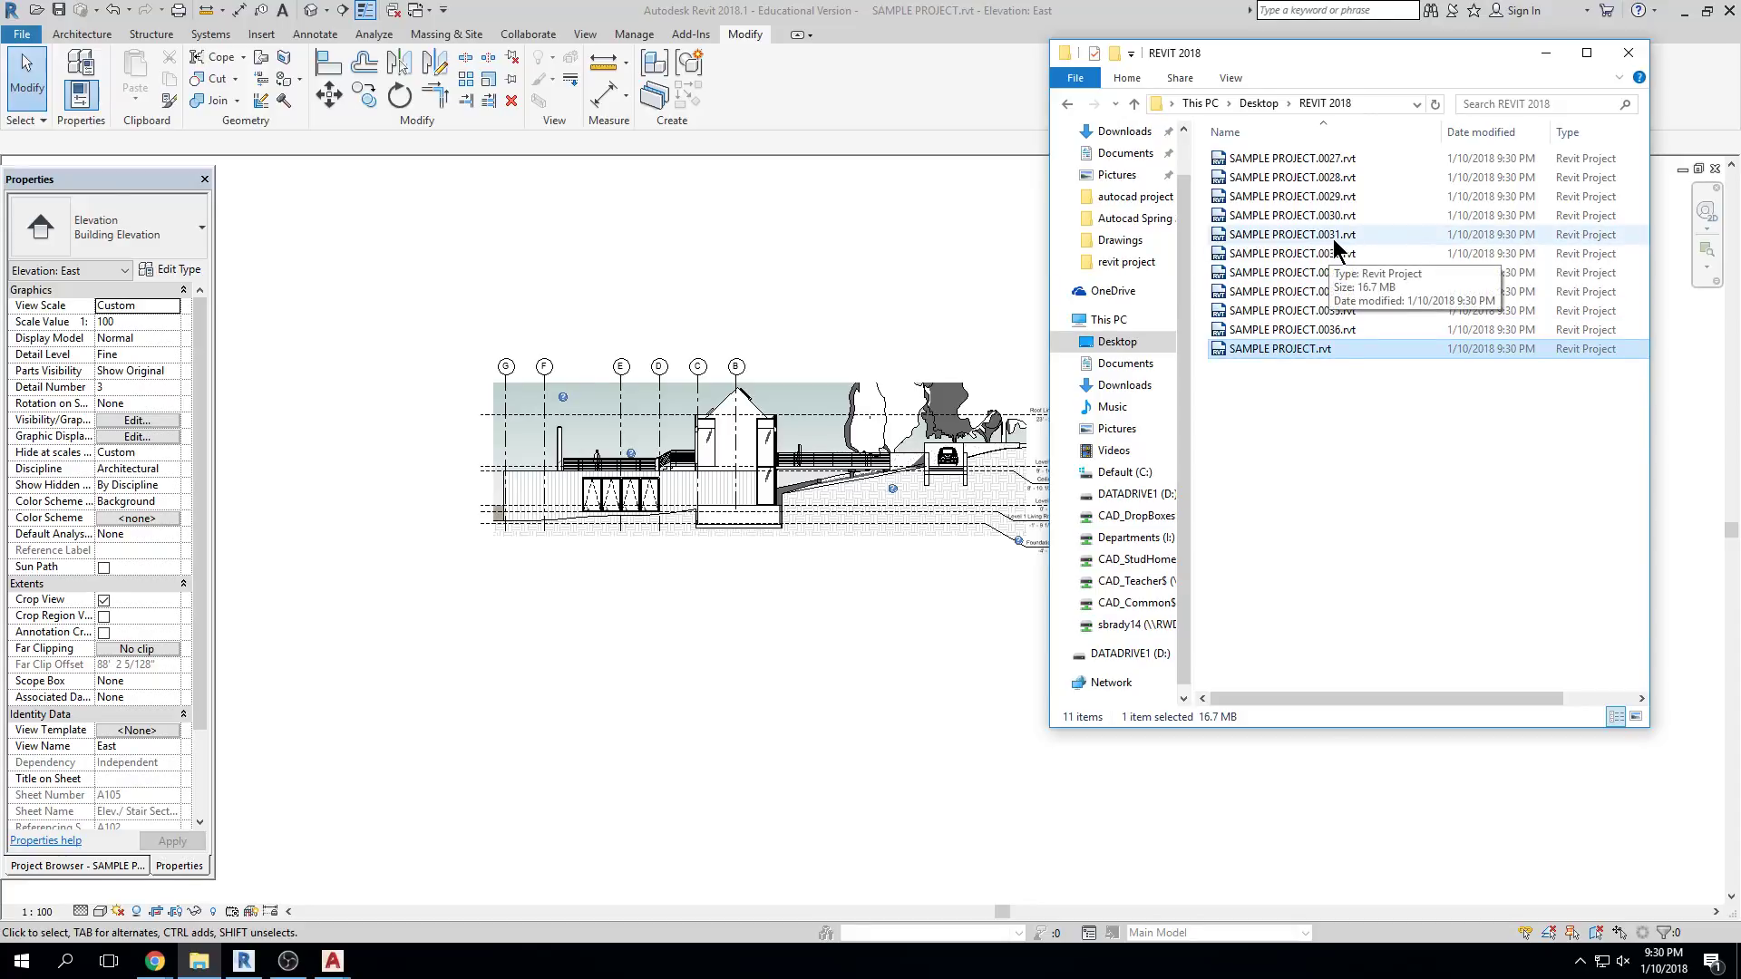
{"action": "left_click", "coordinate": [1385, 456]}
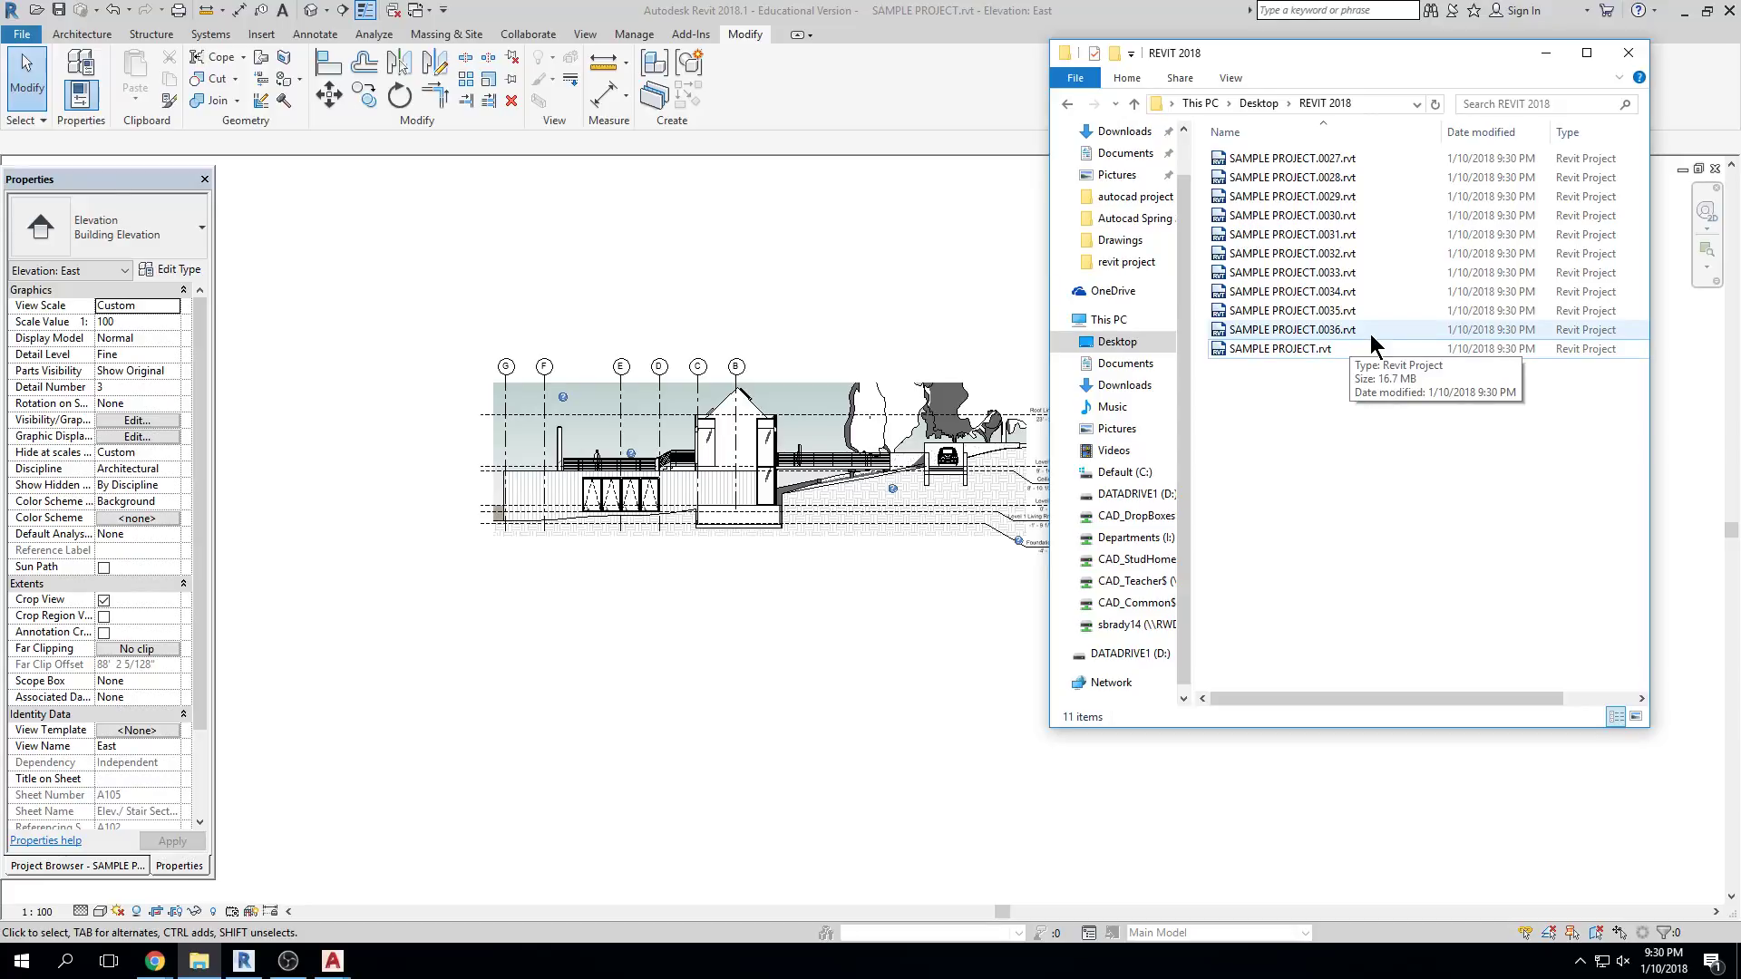
{"action": "double_click", "coordinate": [1341, 258]}
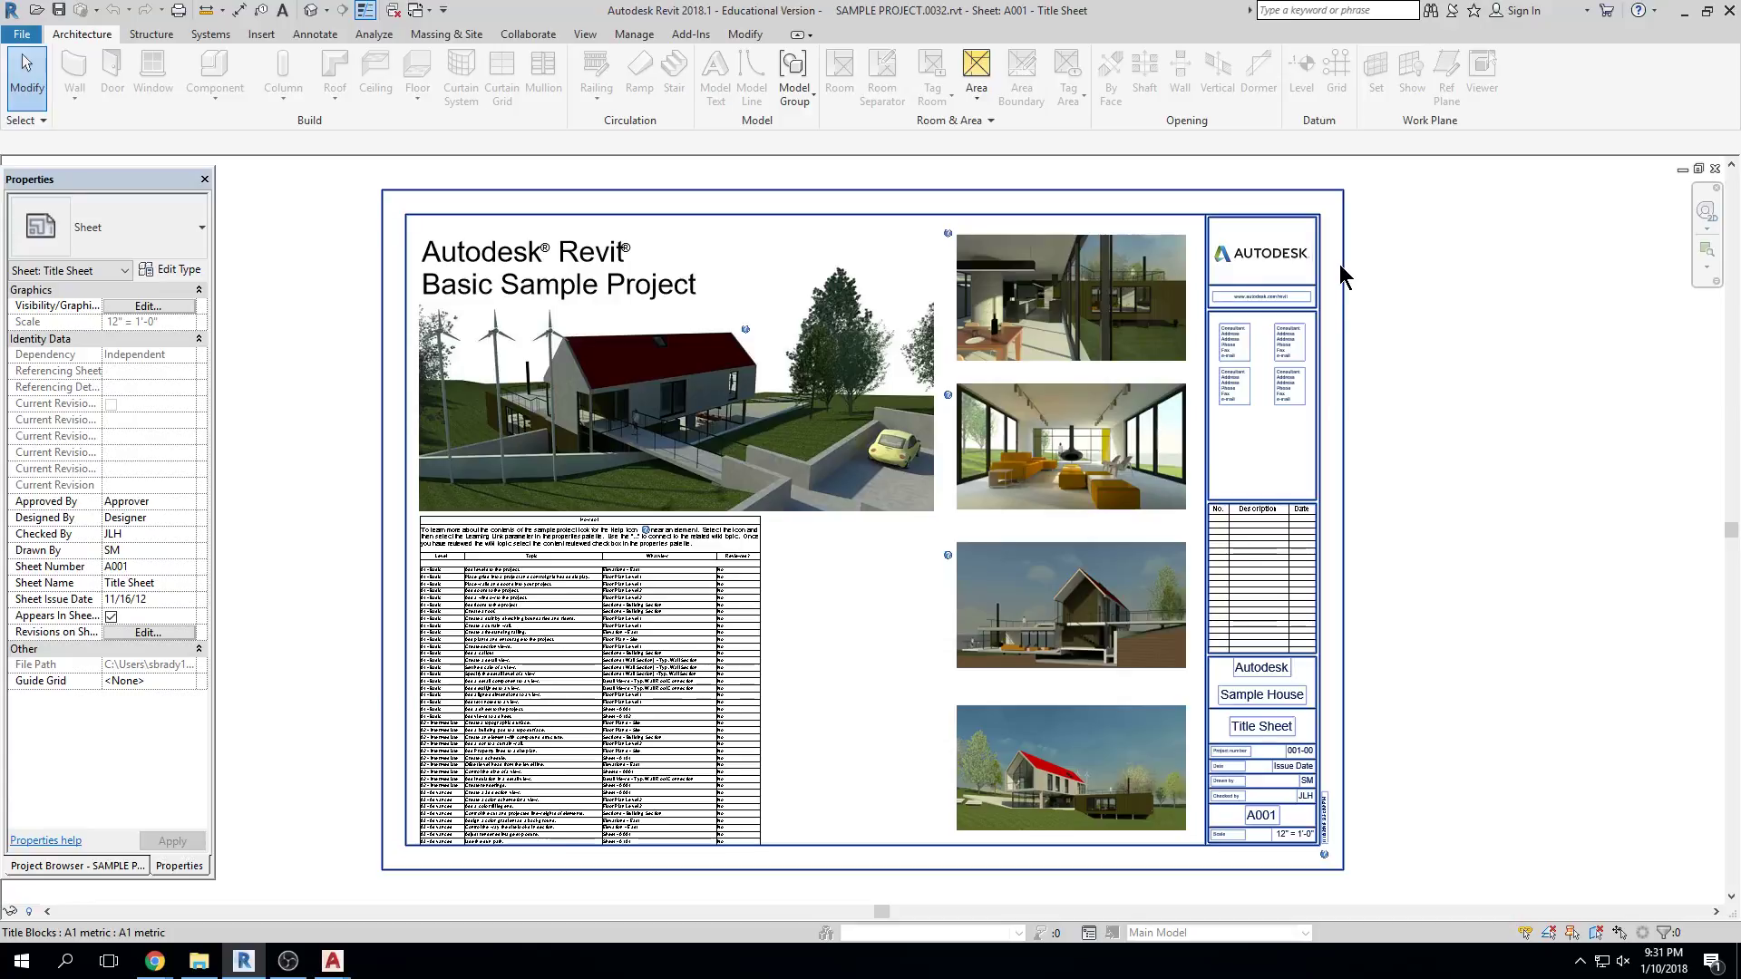
Zoom into the 'How do I' schedule on sheet A001
{"action": "scroll", "coordinate": [563, 633], "scroll_direction": "up", "scroll_amount": 4}
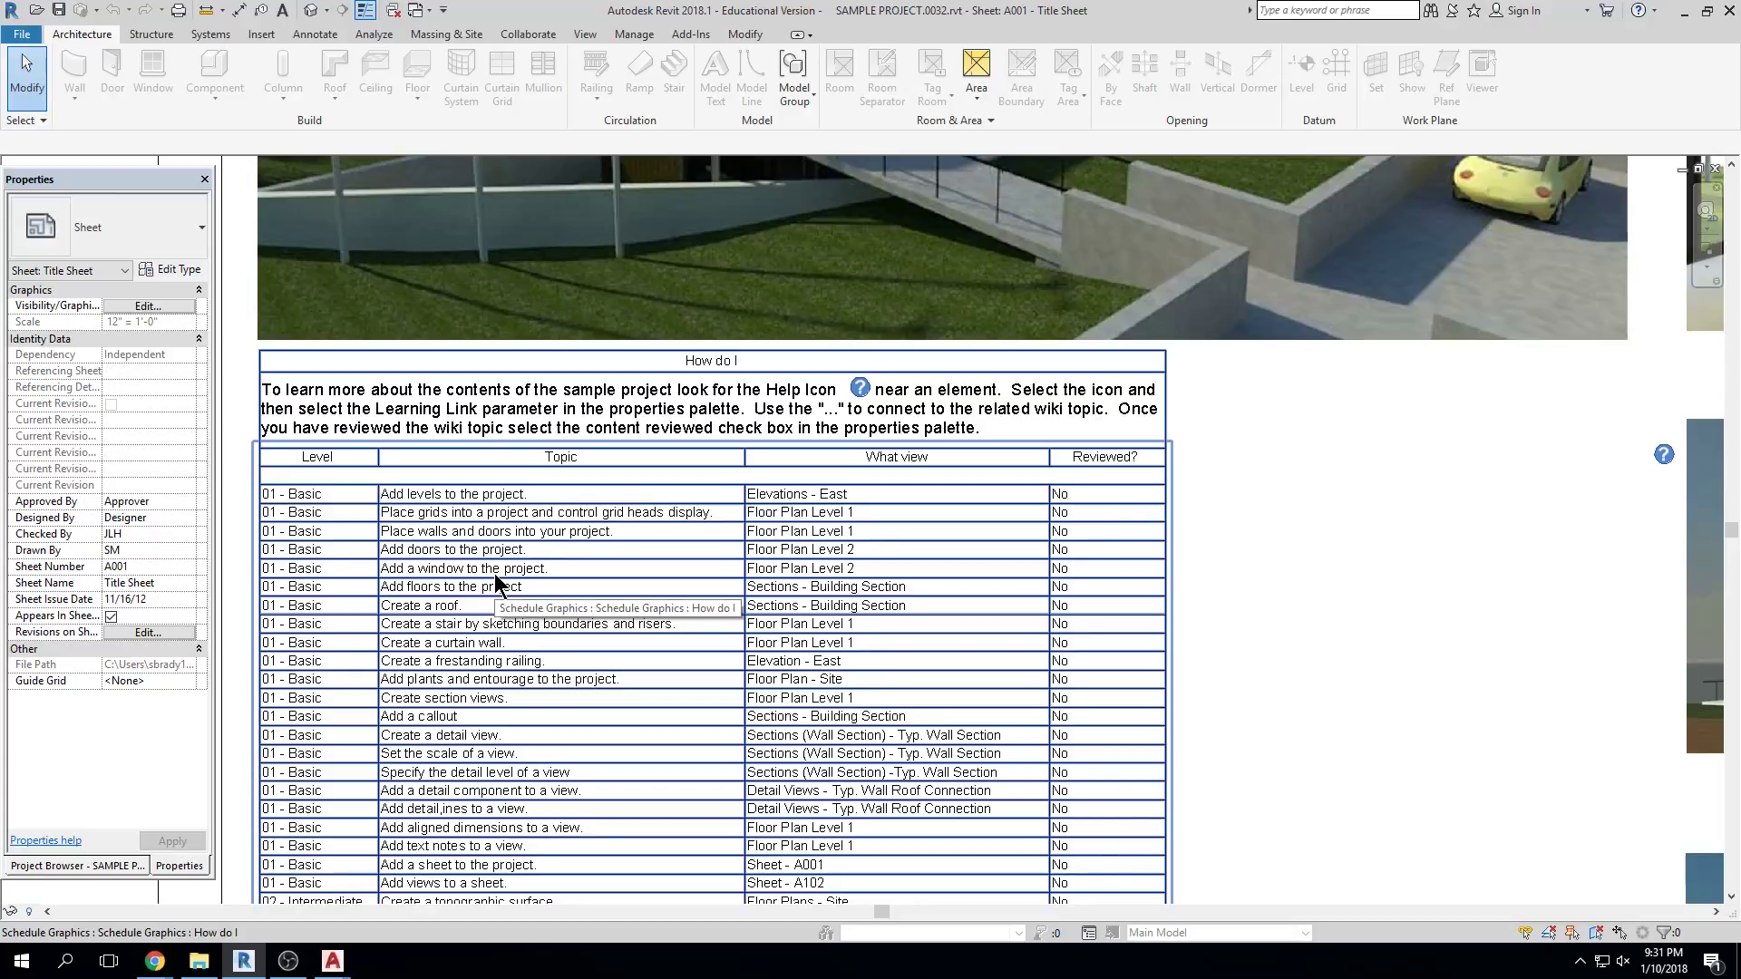
Minimize Revit, make a BACKUP folder inside REVIT 2018, then return to Revit
{"action": "left_click", "coordinate": [1683, 11]}
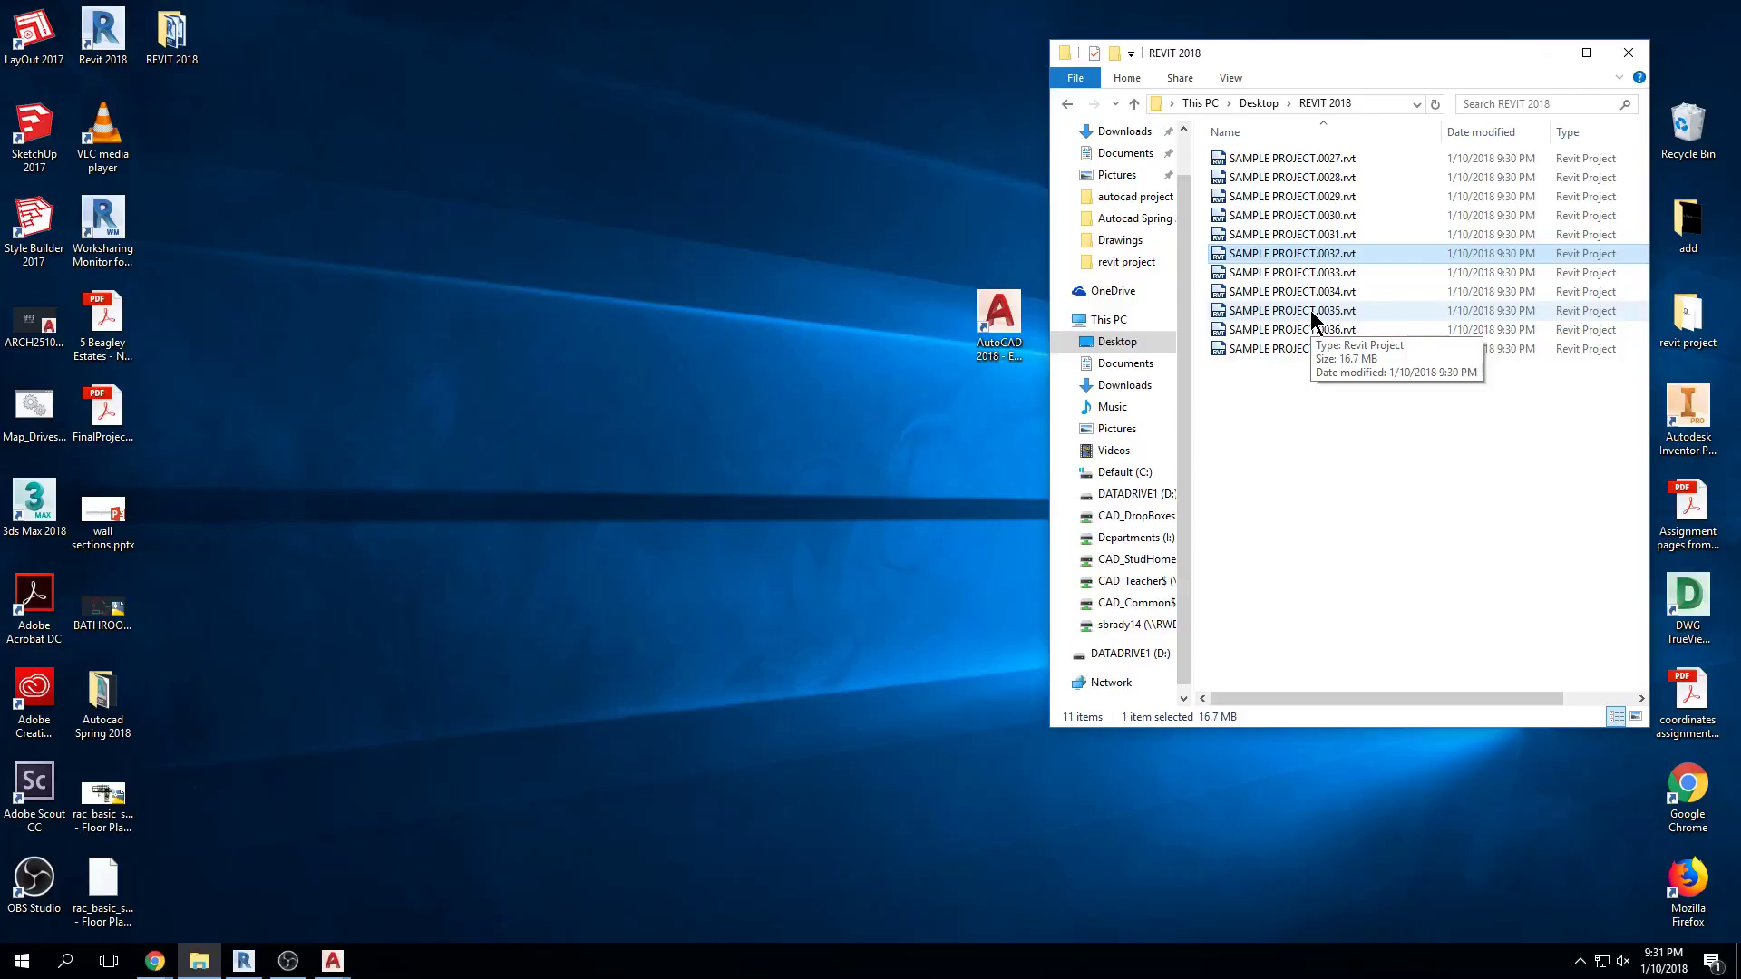
{"action": "left_click_drag", "start_coordinate": [1193, 40], "coordinate": [969, 76]}
{"action": "key", "text": "ctrl+shift+n"}
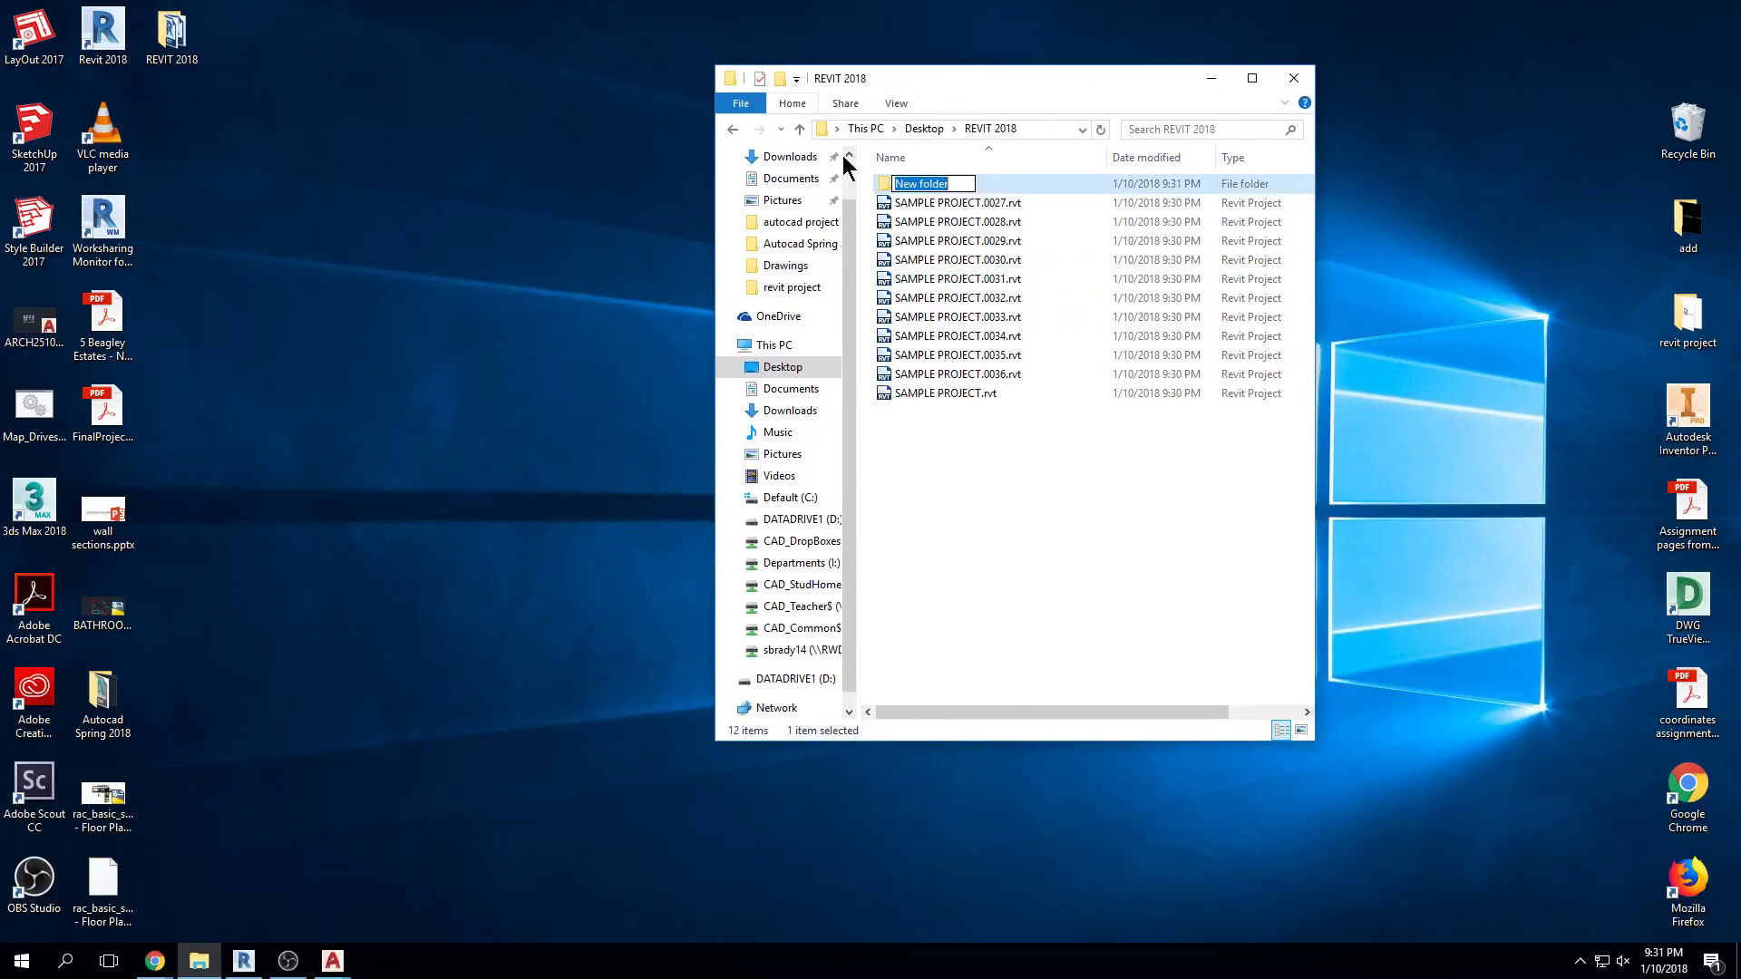
{"action": "type", "text": "BAK"}
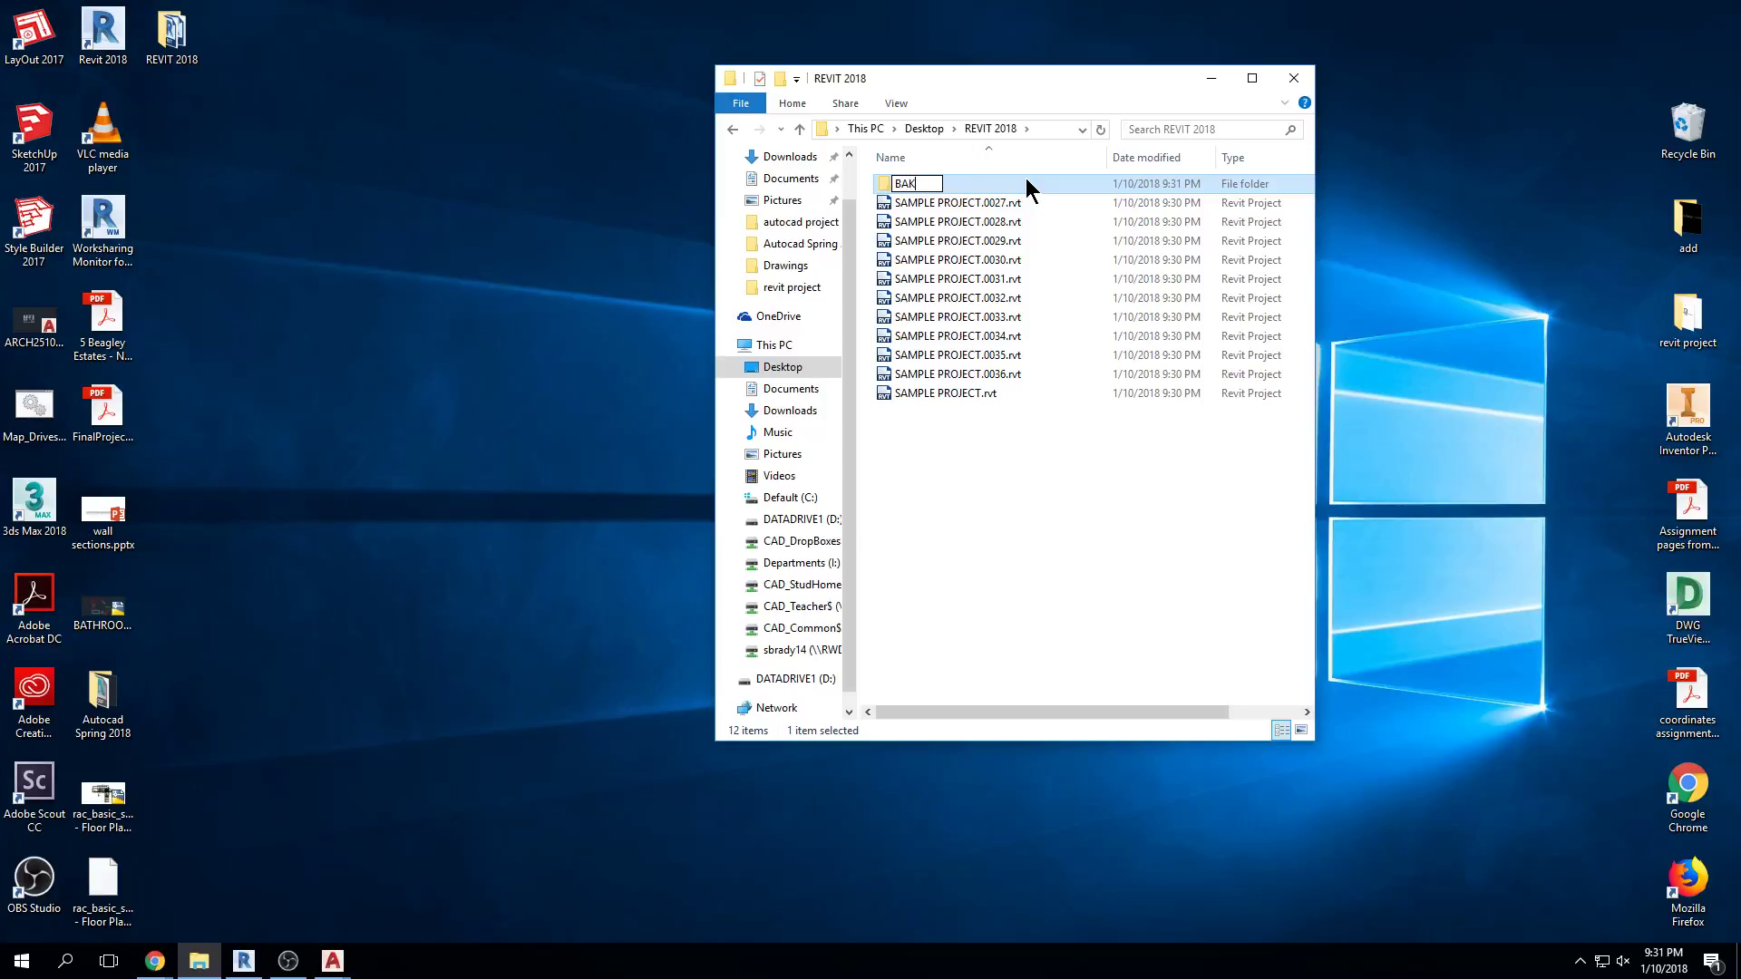
{"action": "type", "text": "CKUP"}
{"action": "key", "text": "Return"}
{"action": "left_click", "coordinate": [242, 959]}
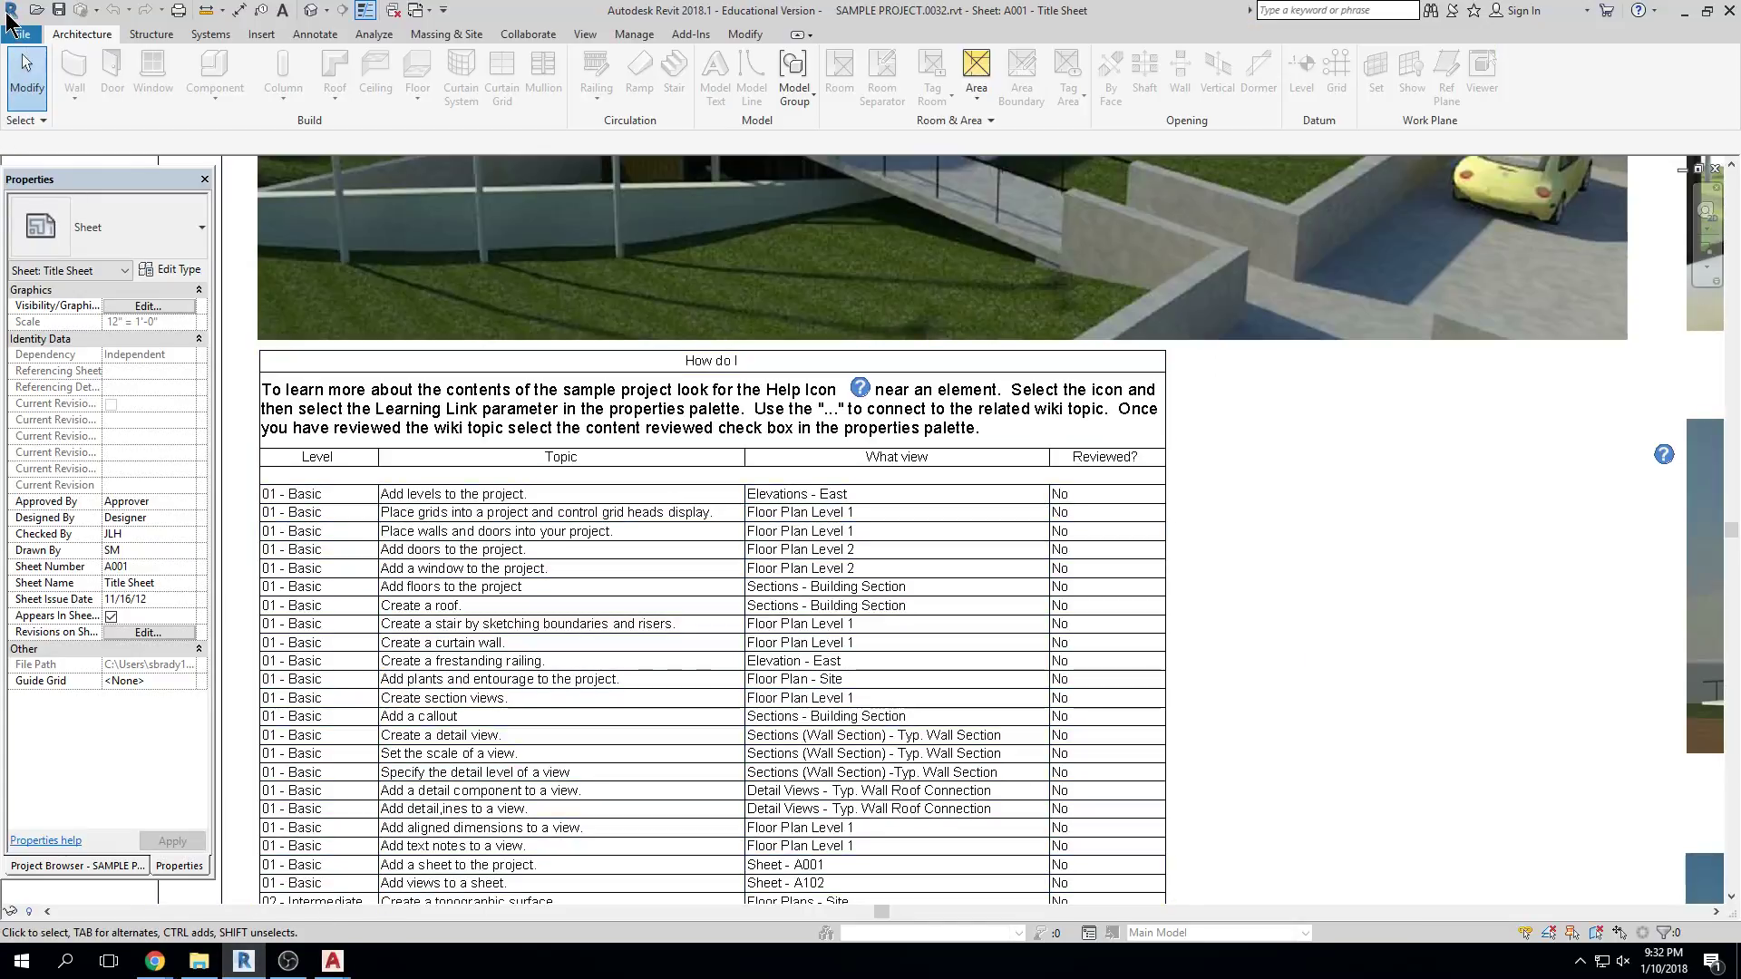
Browse the REVIT 2018 folder in the Open dialog, selecting backup 0029, SAMPLE PROJECT.rvt and backup 0036
{"action": "left_click", "coordinate": [18, 34]}
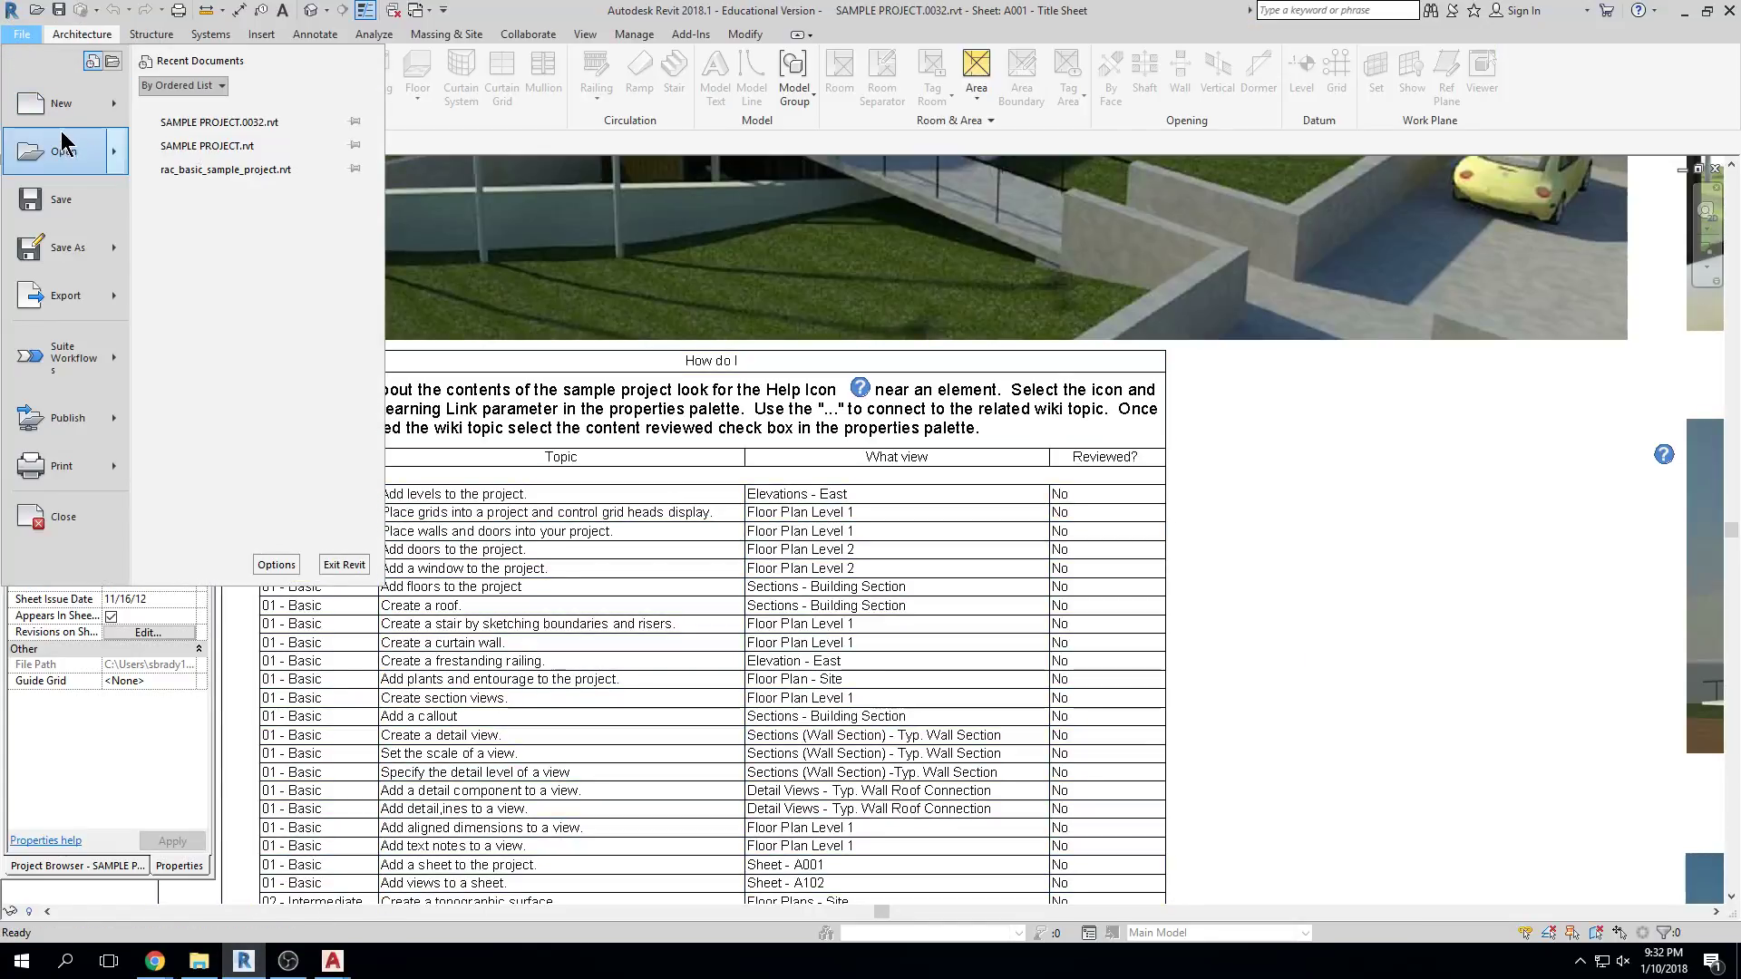
{"action": "left_click", "coordinate": [68, 149]}
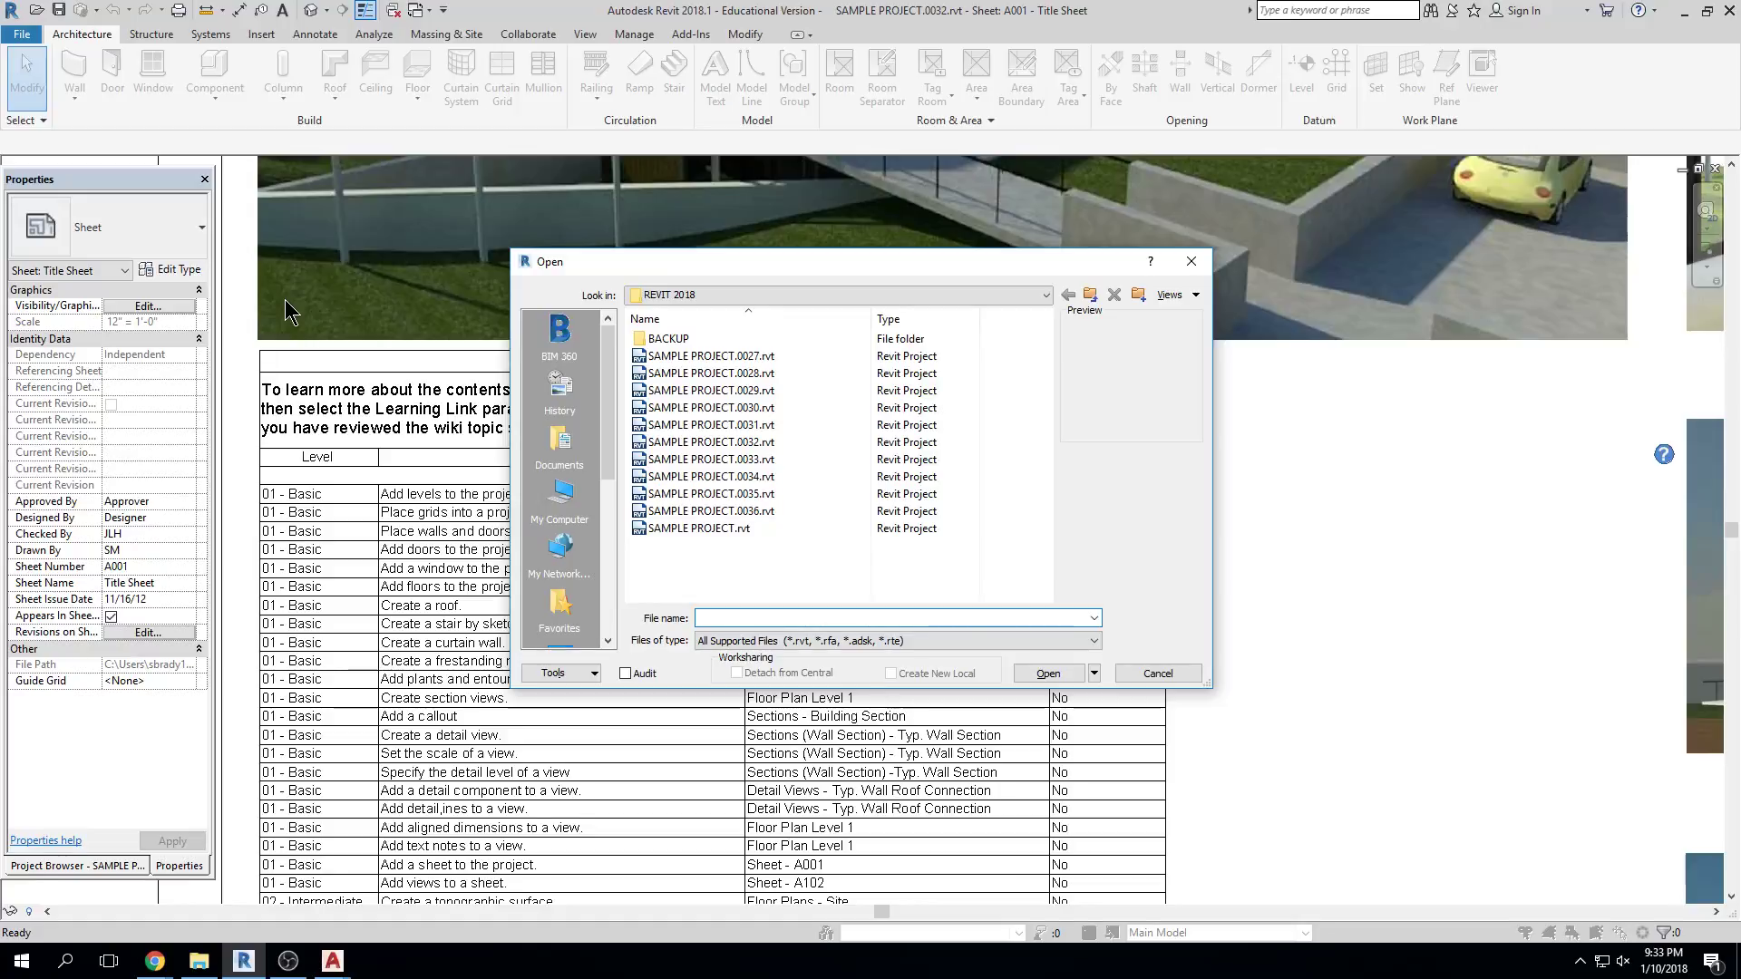
{"action": "left_click", "coordinate": [677, 392]}
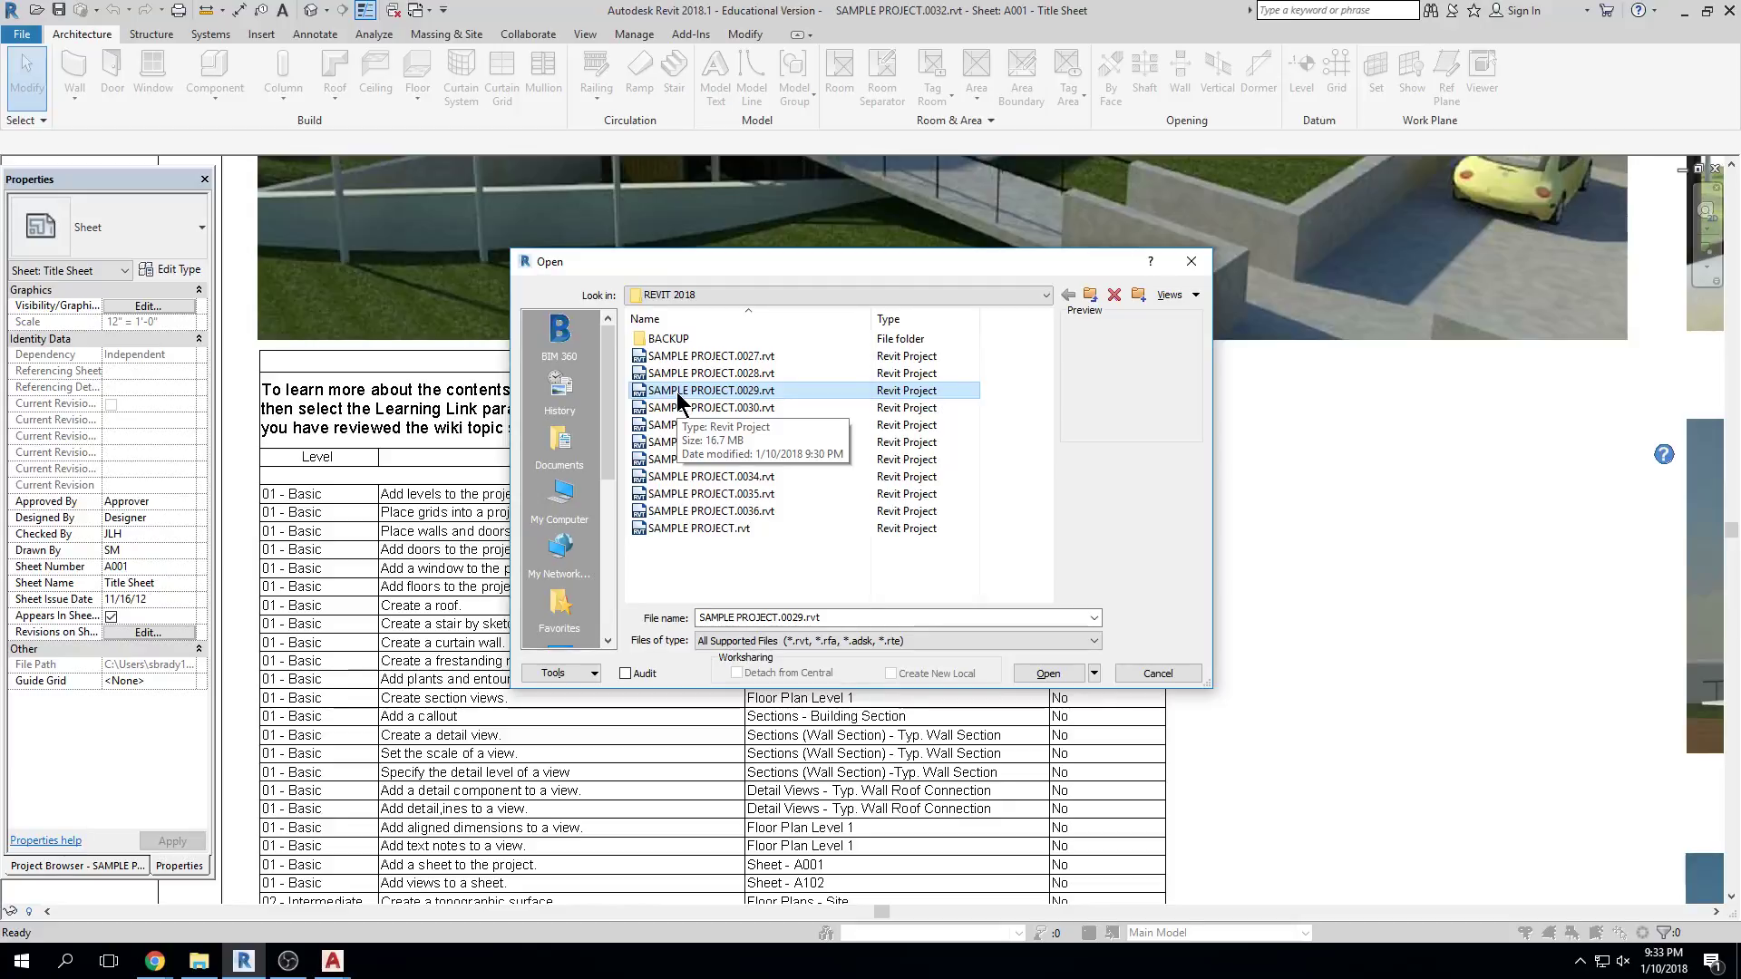
{"action": "left_click", "coordinate": [729, 531]}
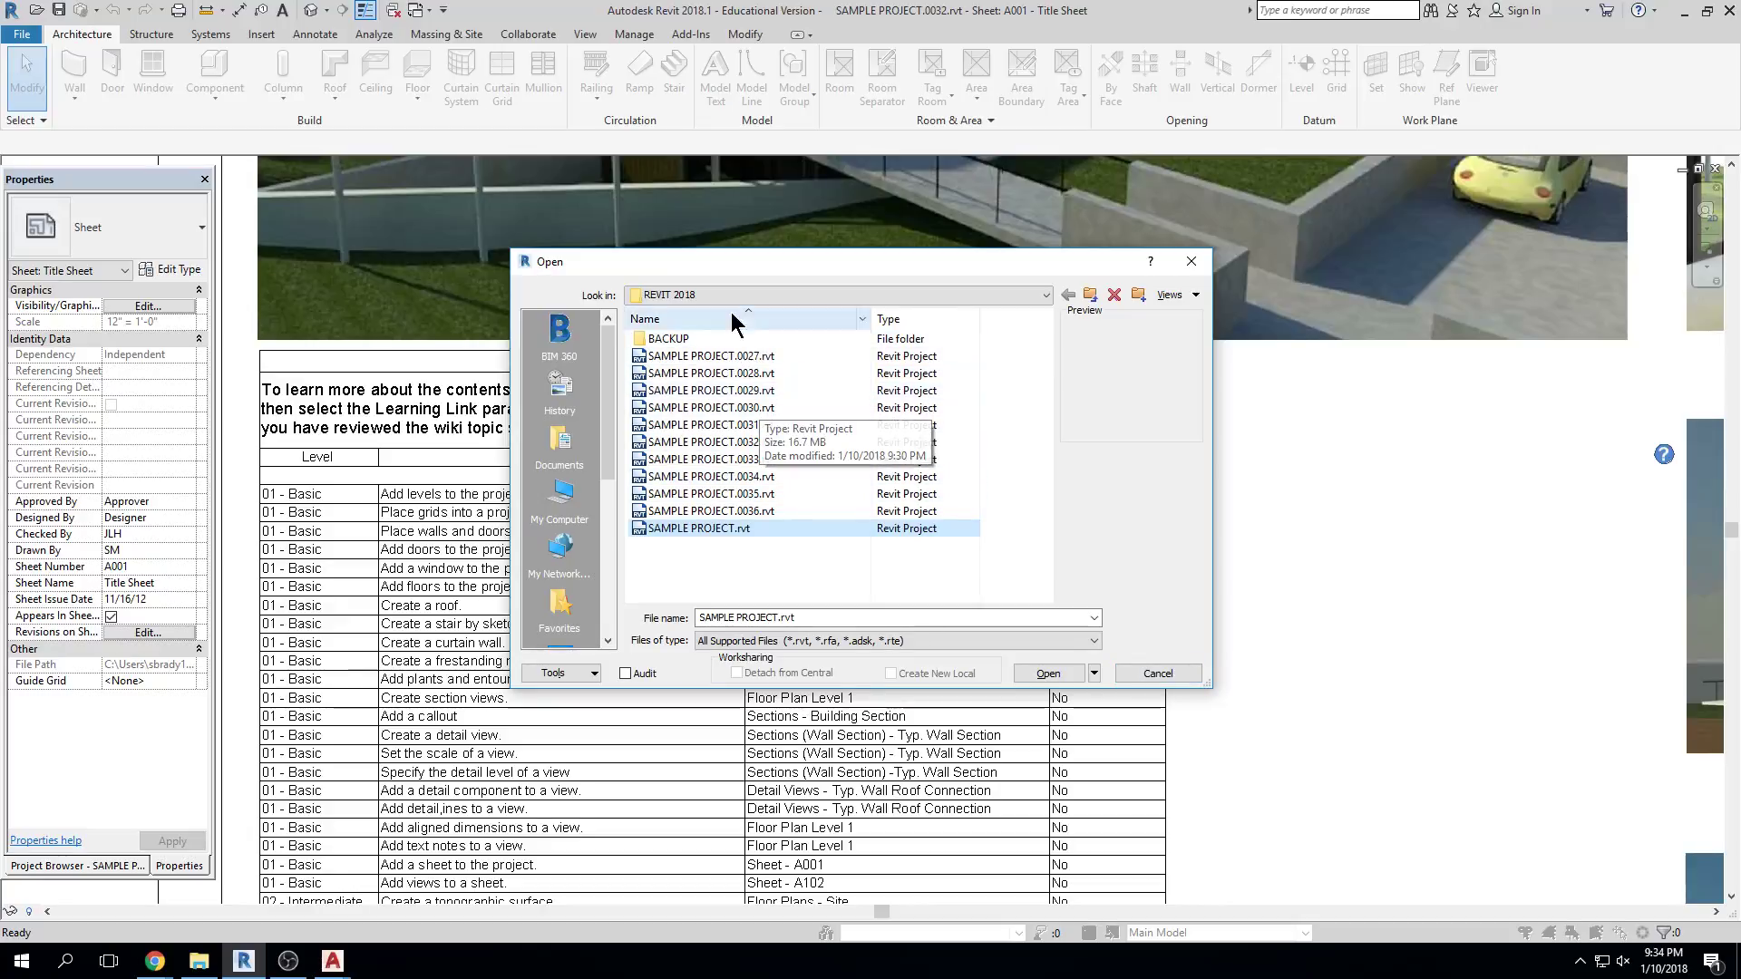
{"action": "left_click", "coordinate": [752, 356]}
Delete the old backups 0027, 0028 and 0029 from the REVIT 2018 folder
{"action": "left_click", "coordinate": [762, 512]}
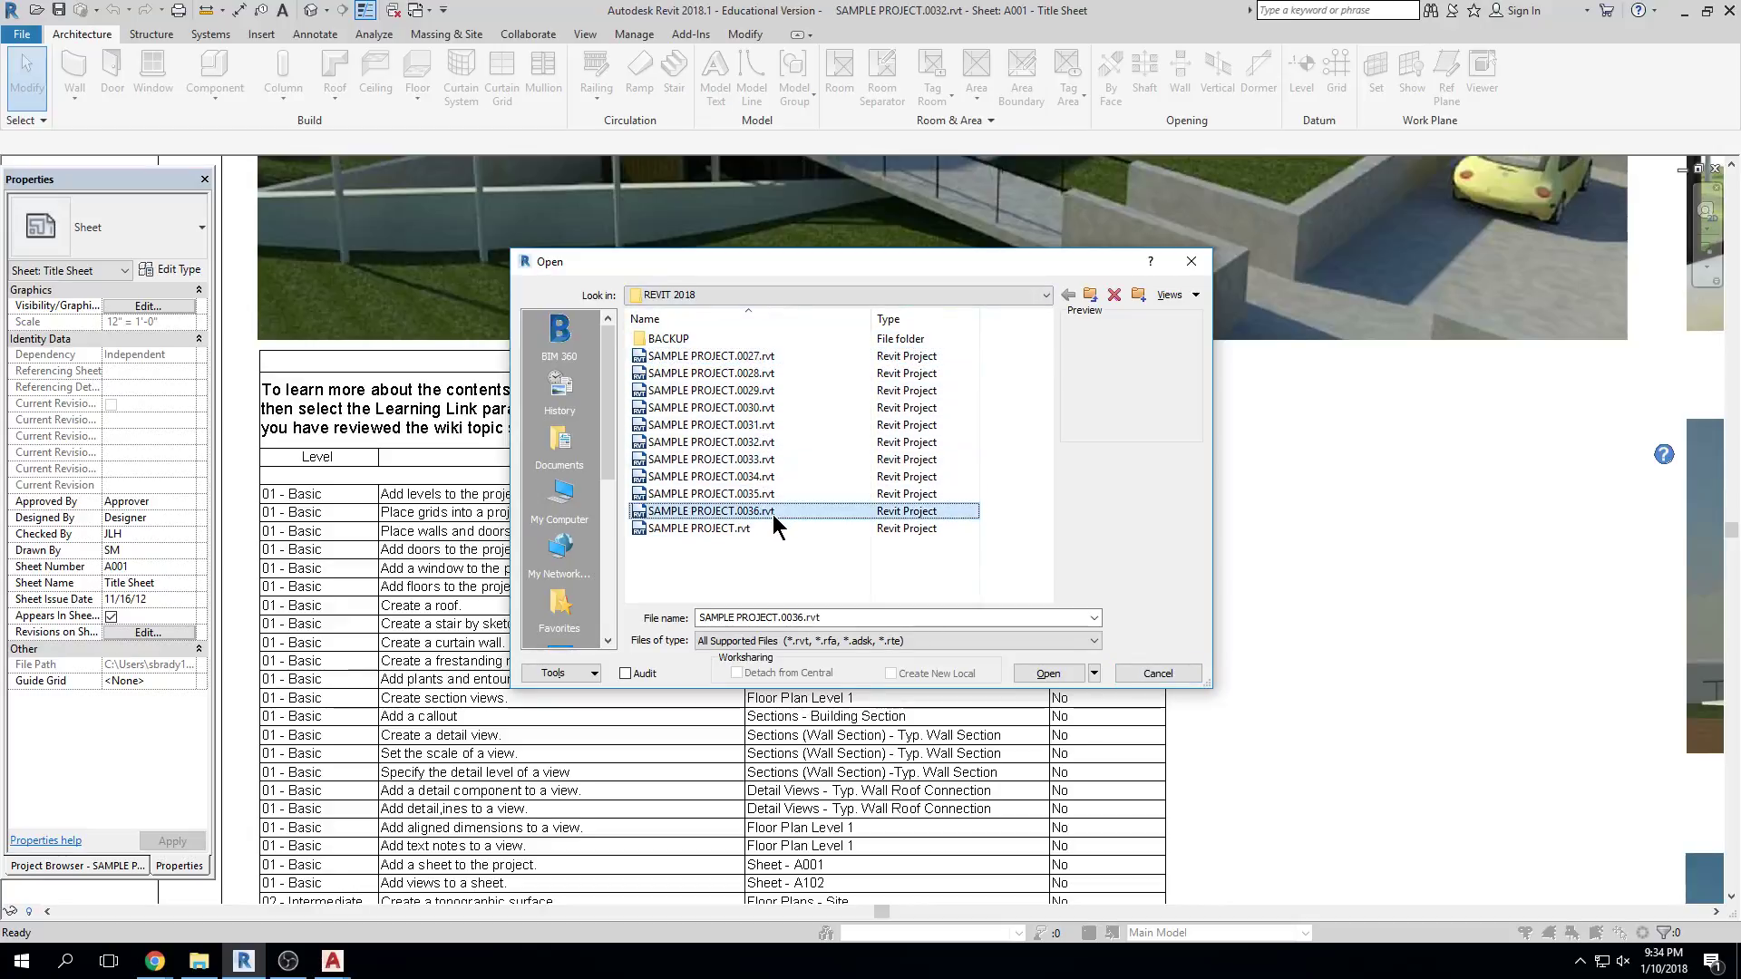
{"action": "left_click", "coordinate": [745, 358]}
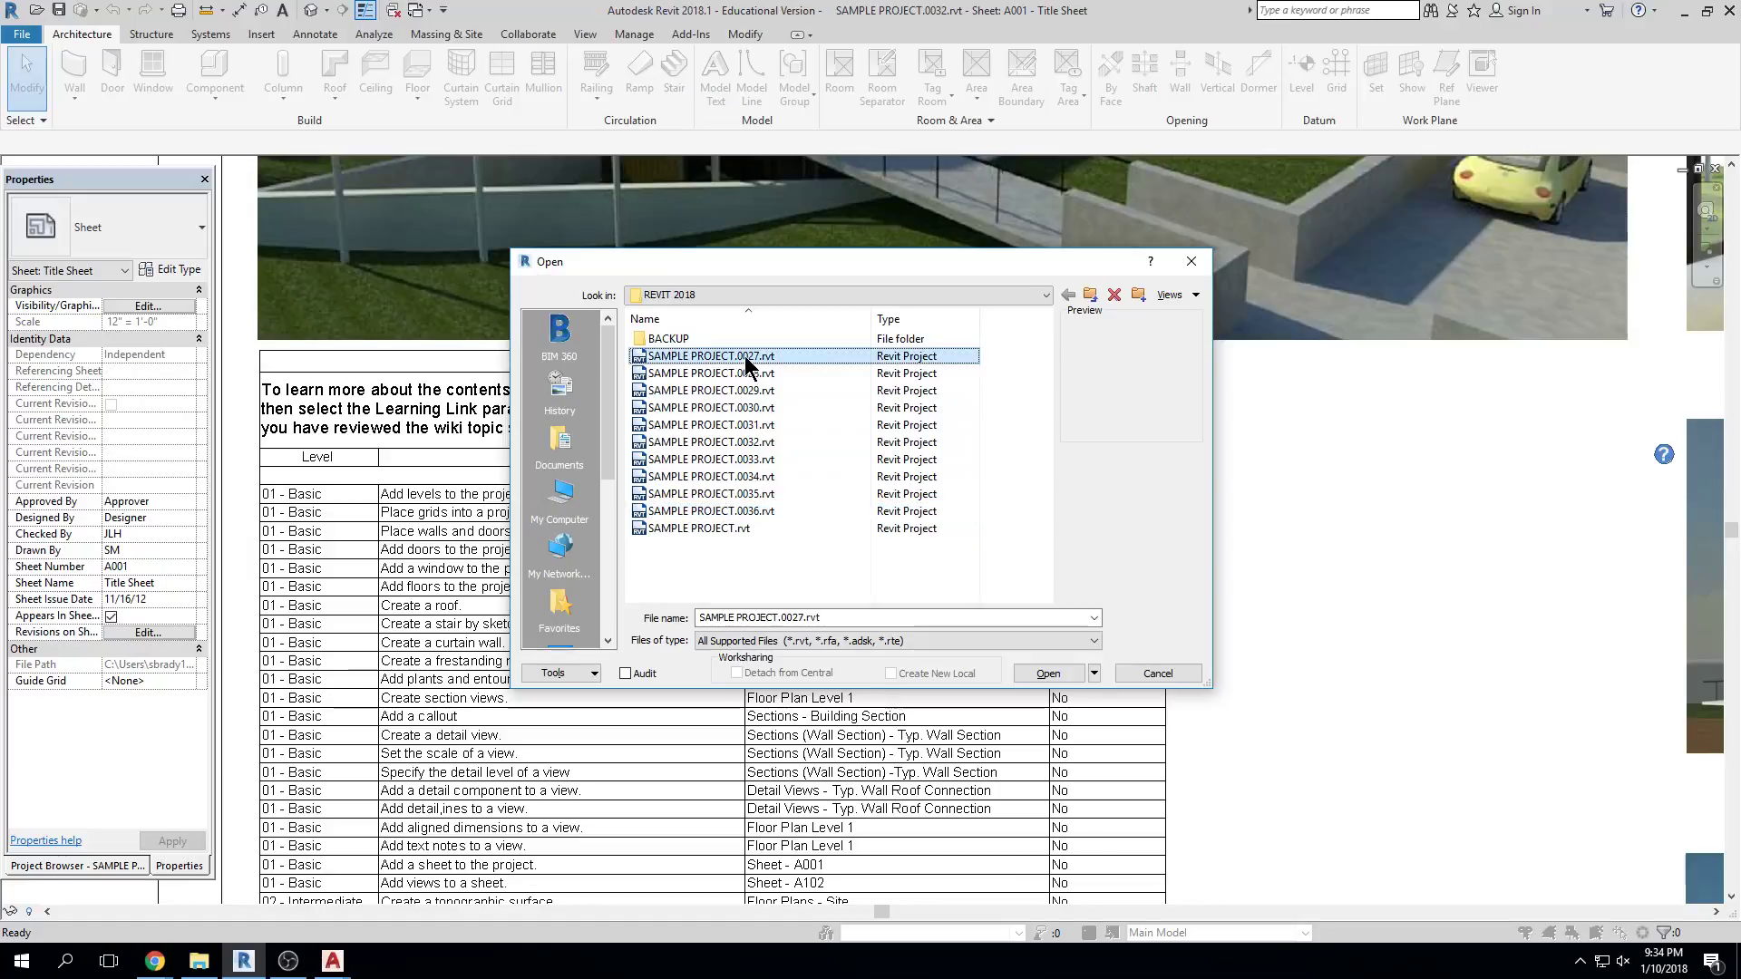
{"action": "key", "text": "Delete"}
{"action": "left_click", "coordinate": [954, 553]}
{"action": "left_click", "coordinate": [718, 356]}
{"action": "key", "text": "Delete"}
{"action": "left_click", "coordinate": [928, 548]}
{"action": "left_click", "coordinate": [731, 356]}
{"action": "key", "text": "Delete"}
{"action": "left_click", "coordinate": [940, 553]}
Delete backups 0030 and 0031 as well
{"action": "left_click", "coordinate": [723, 356]}
{"action": "key", "text": "Delete"}
{"action": "left_click", "coordinate": [960, 555]}
{"action": "left_click", "coordinate": [726, 354]}
{"action": "key", "text": "Delete"}
{"action": "left_click", "coordinate": [950, 560]}
Attempt to delete backup 0032, cancel the file-in-use error, and close the Open dialog
{"action": "left_click", "coordinate": [726, 355]}
{"action": "key", "text": "Delete"}
{"action": "left_click", "coordinate": [939, 548]}
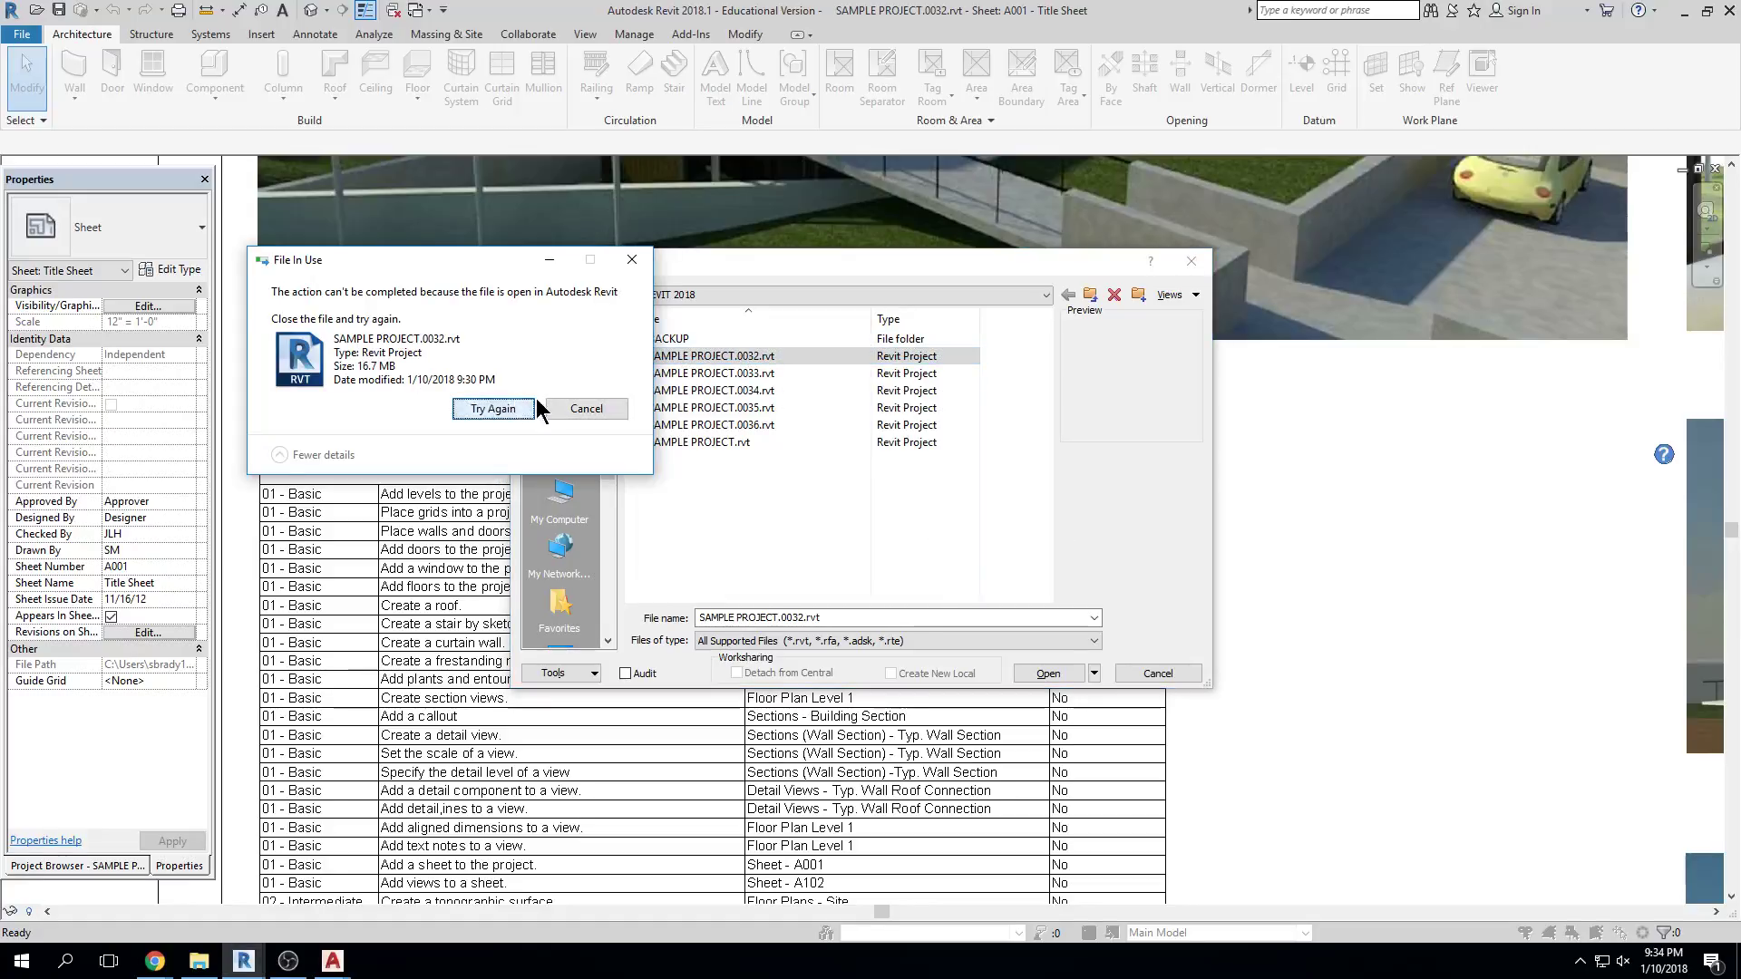
{"action": "left_click", "coordinate": [480, 408]}
{"action": "left_click", "coordinate": [598, 408]}
{"action": "left_click", "coordinate": [640, 373]}
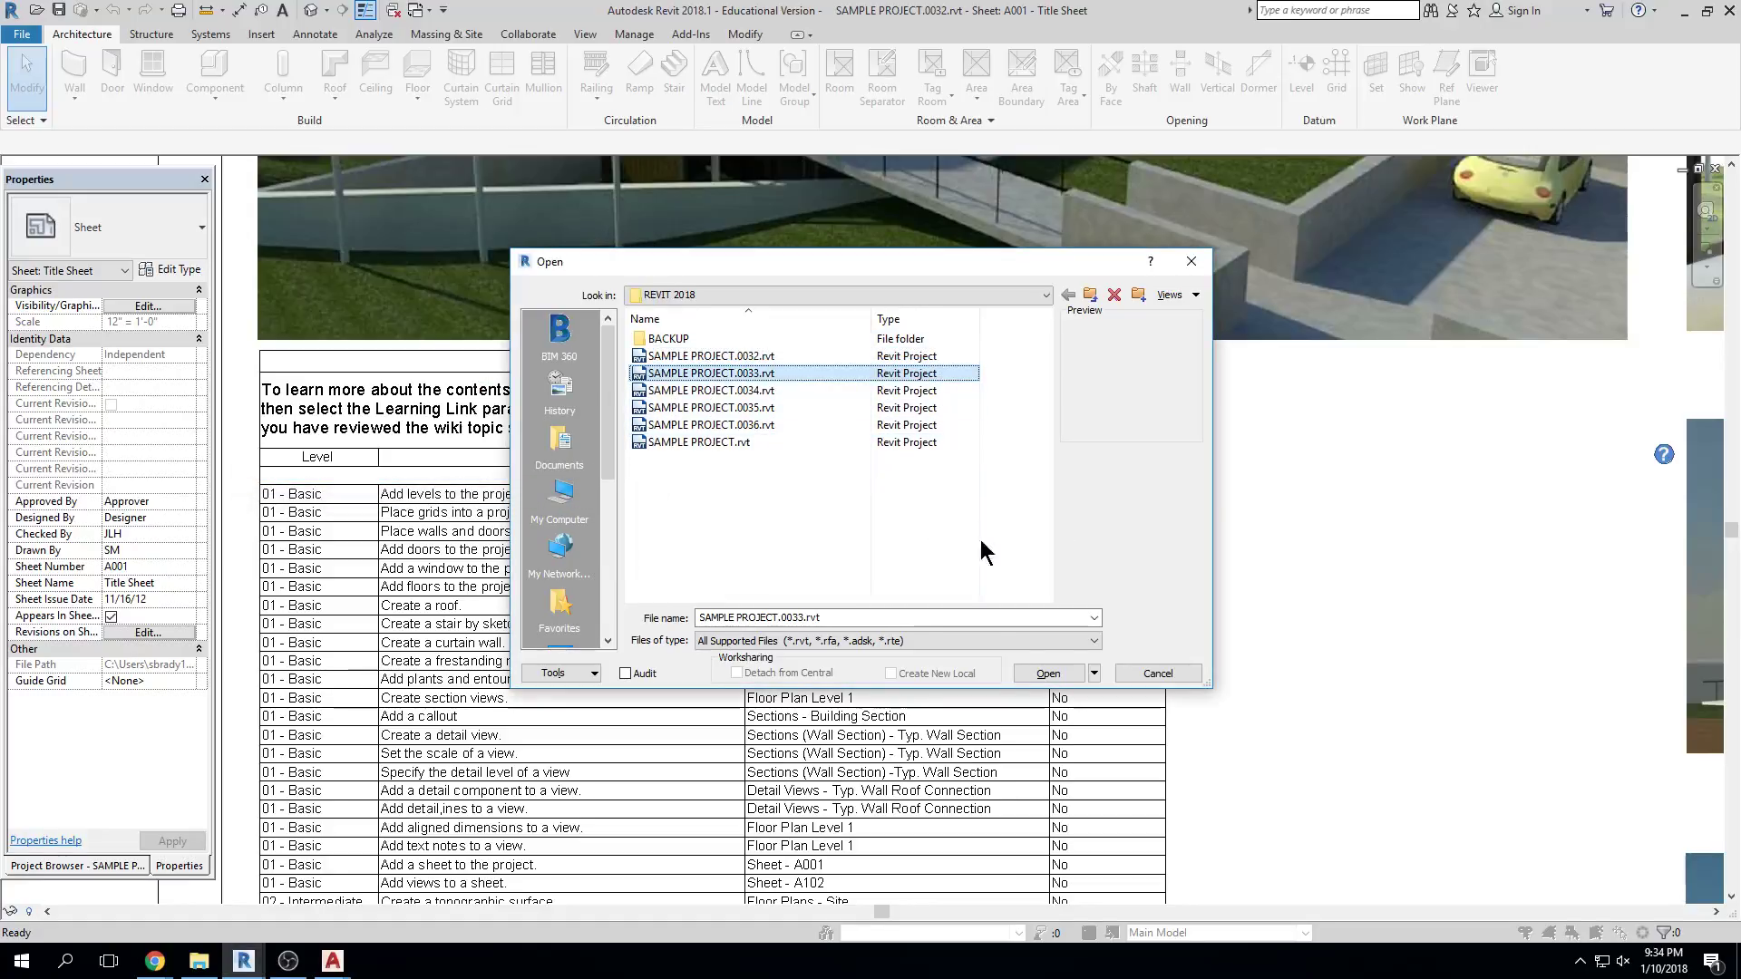
{"action": "left_click", "coordinate": [1144, 674]}
Save the project as a new file on the Desktop named NEW PROJECT, bringing up File Save Options
{"action": "scroll", "coordinate": [711, 449], "scroll_direction": "up", "scroll_amount": 1}
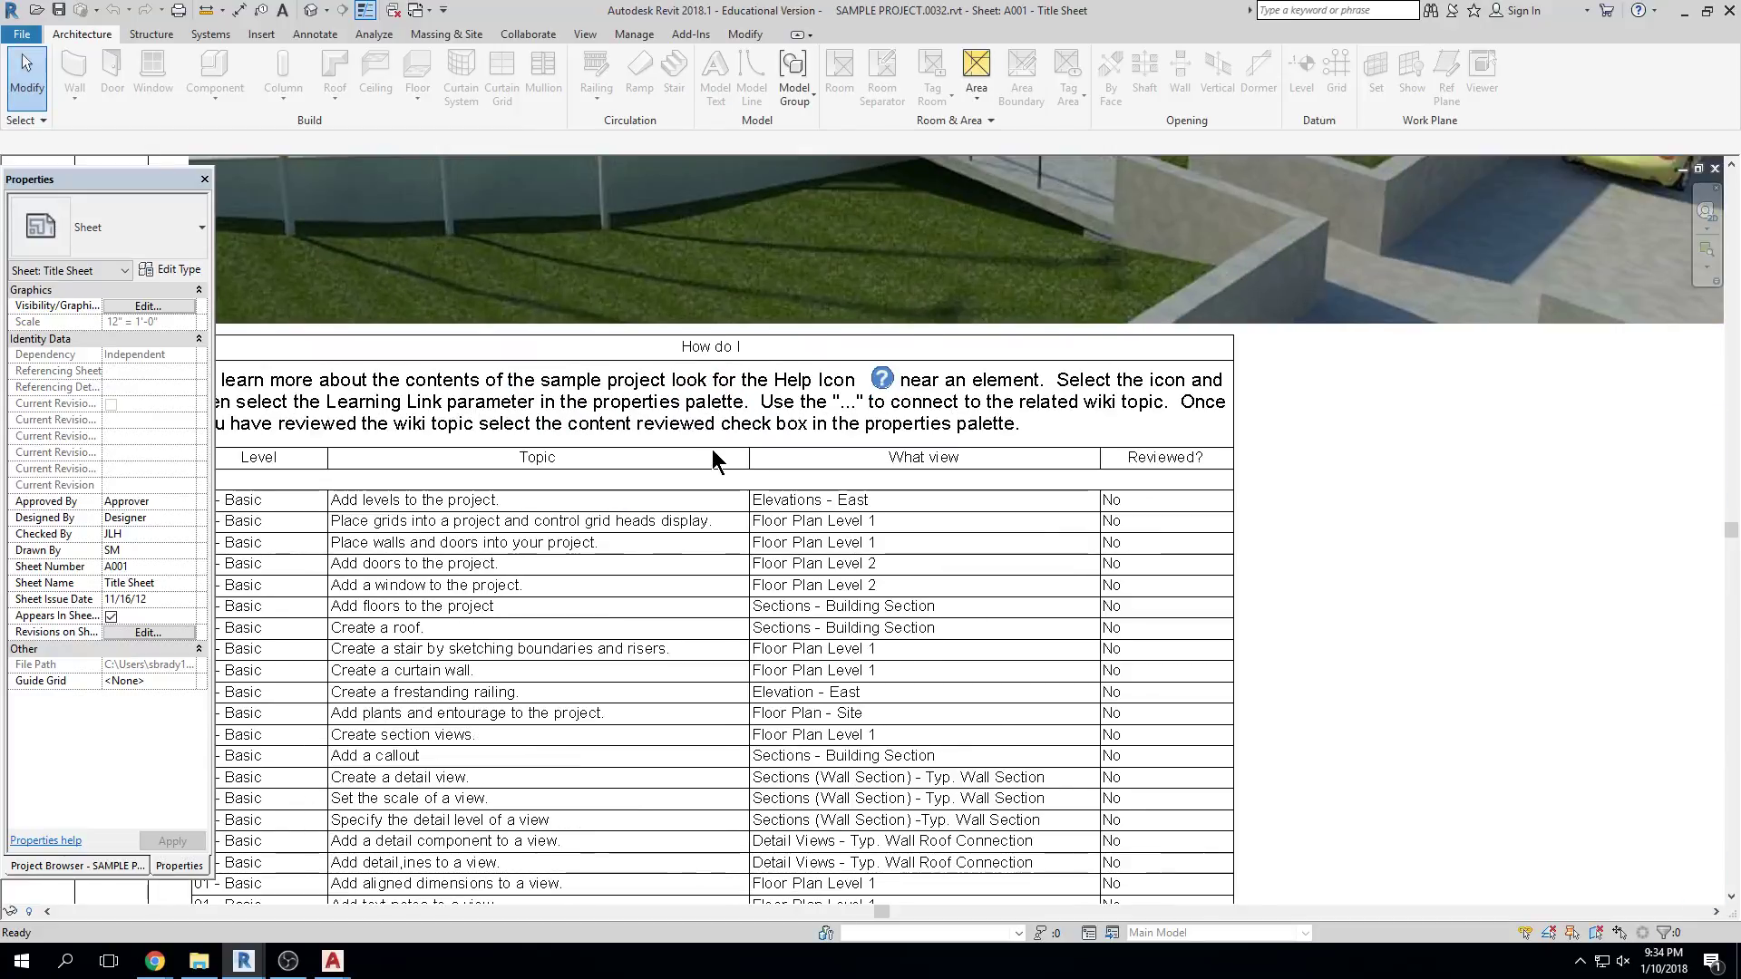
{"action": "scroll", "coordinate": [798, 301], "scroll_direction": "down", "scroll_amount": 4}
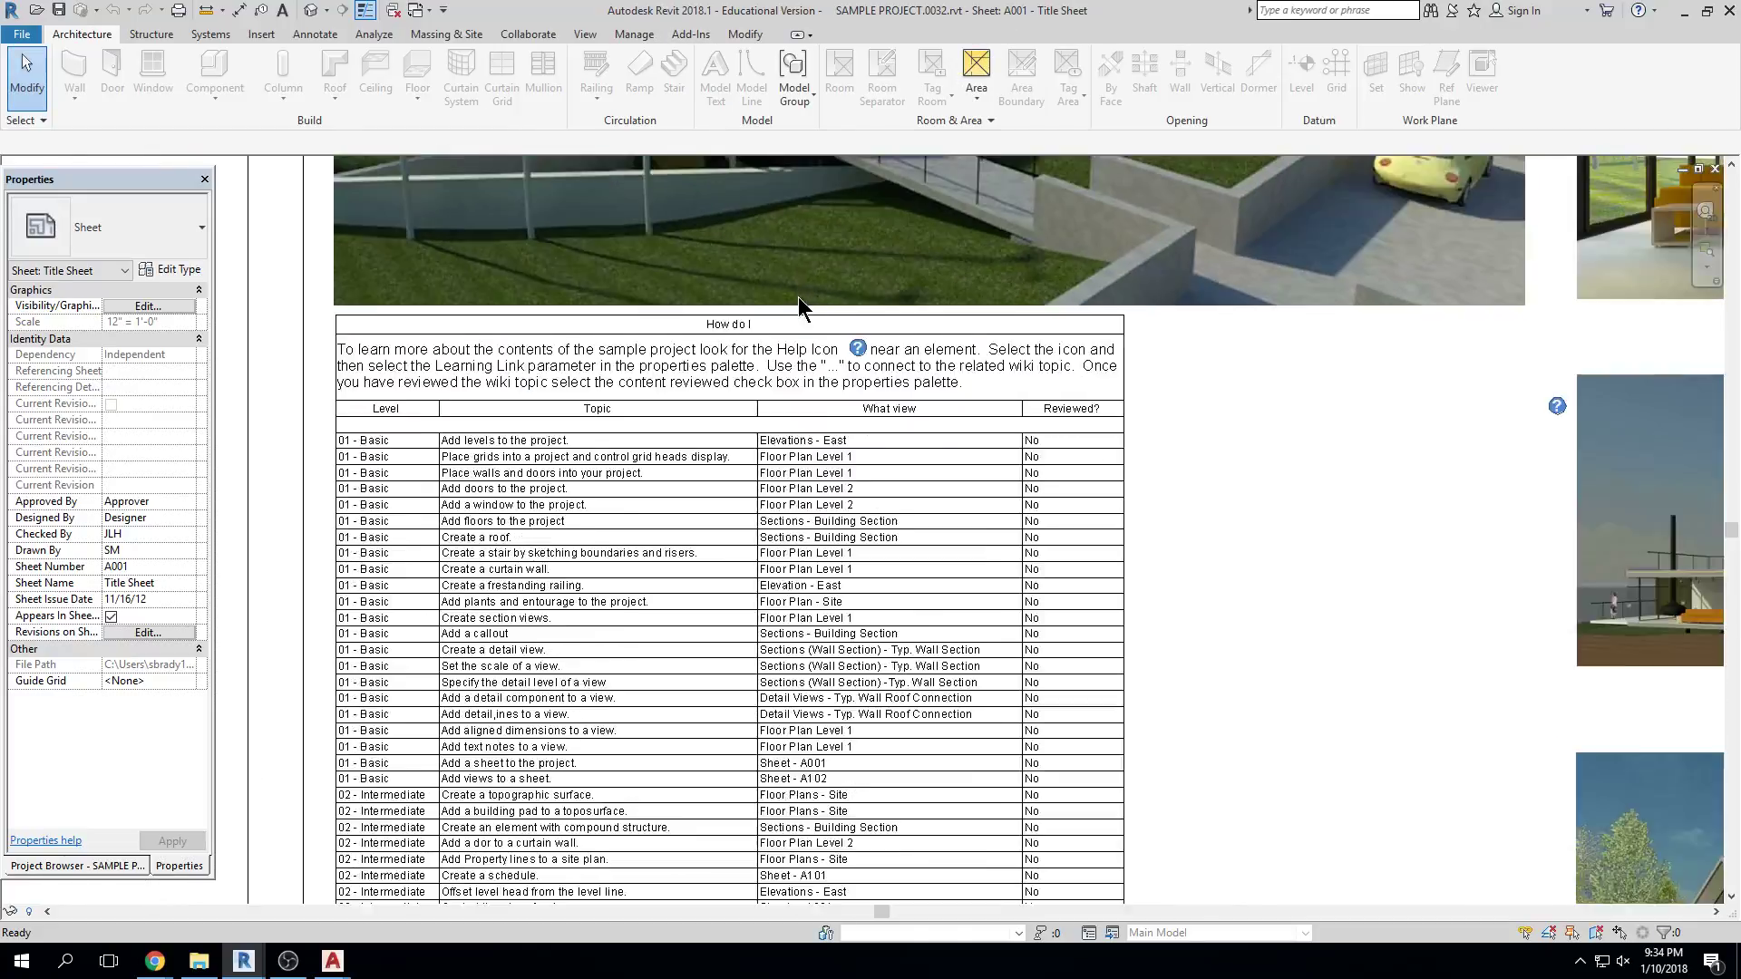
{"action": "left_click", "coordinate": [20, 36]}
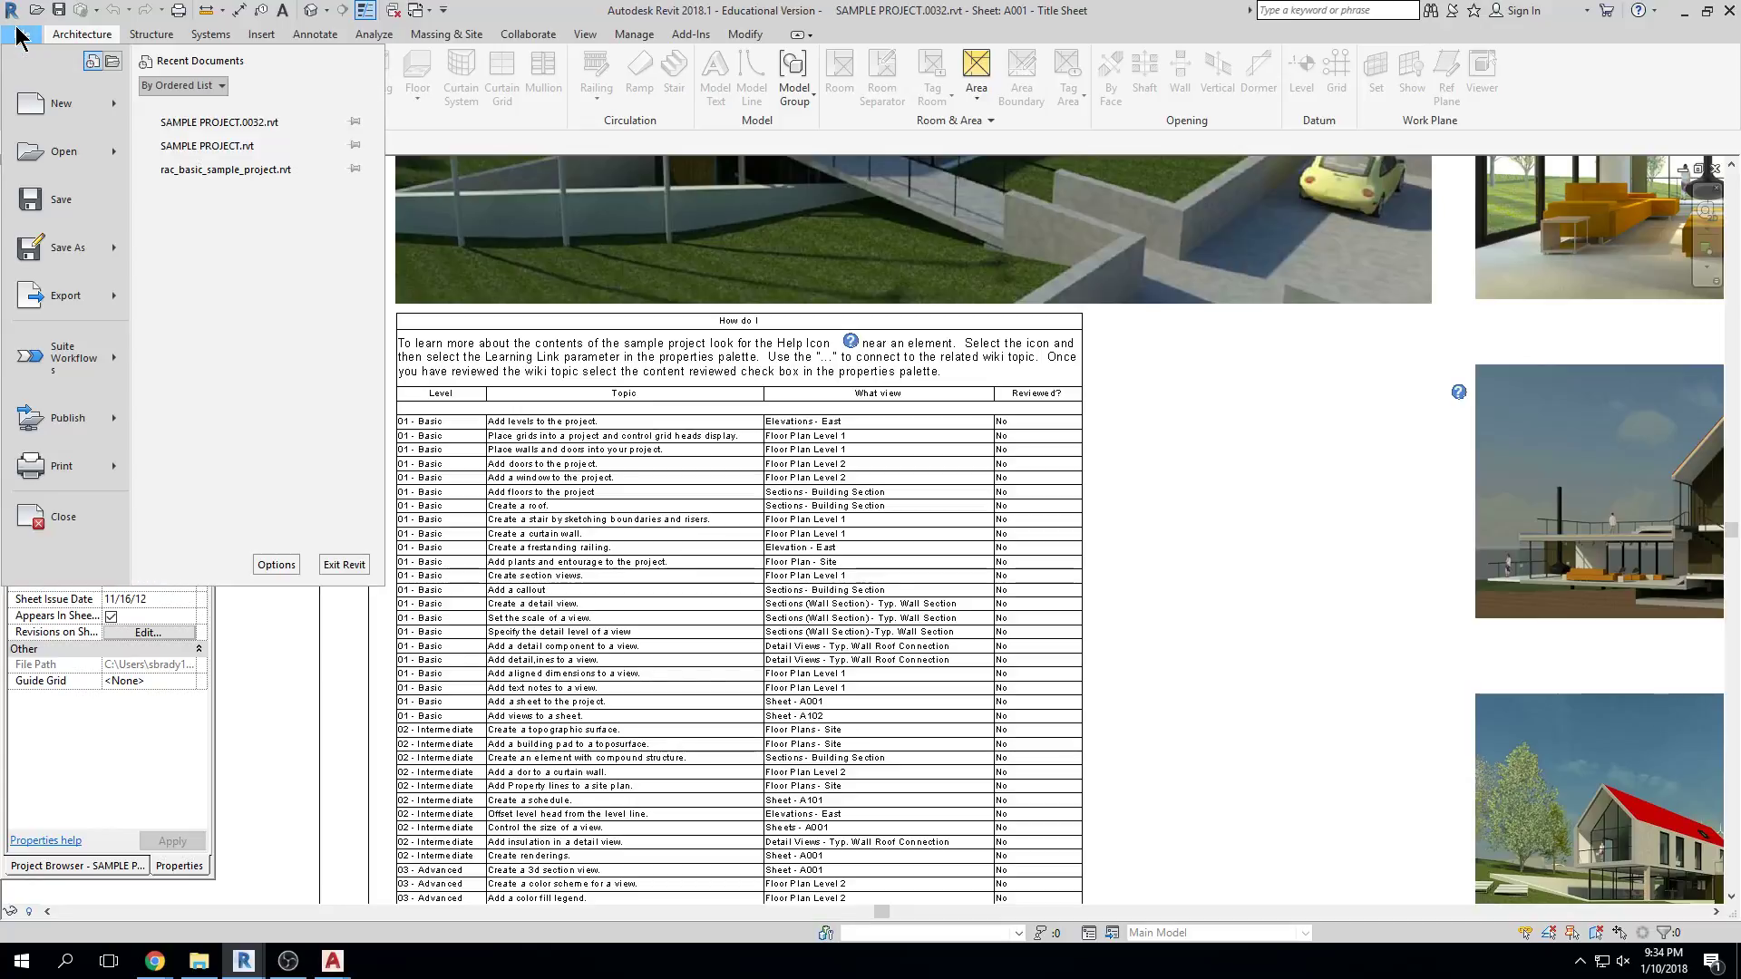
{"action": "mouse_move", "coordinate": [95, 263]}
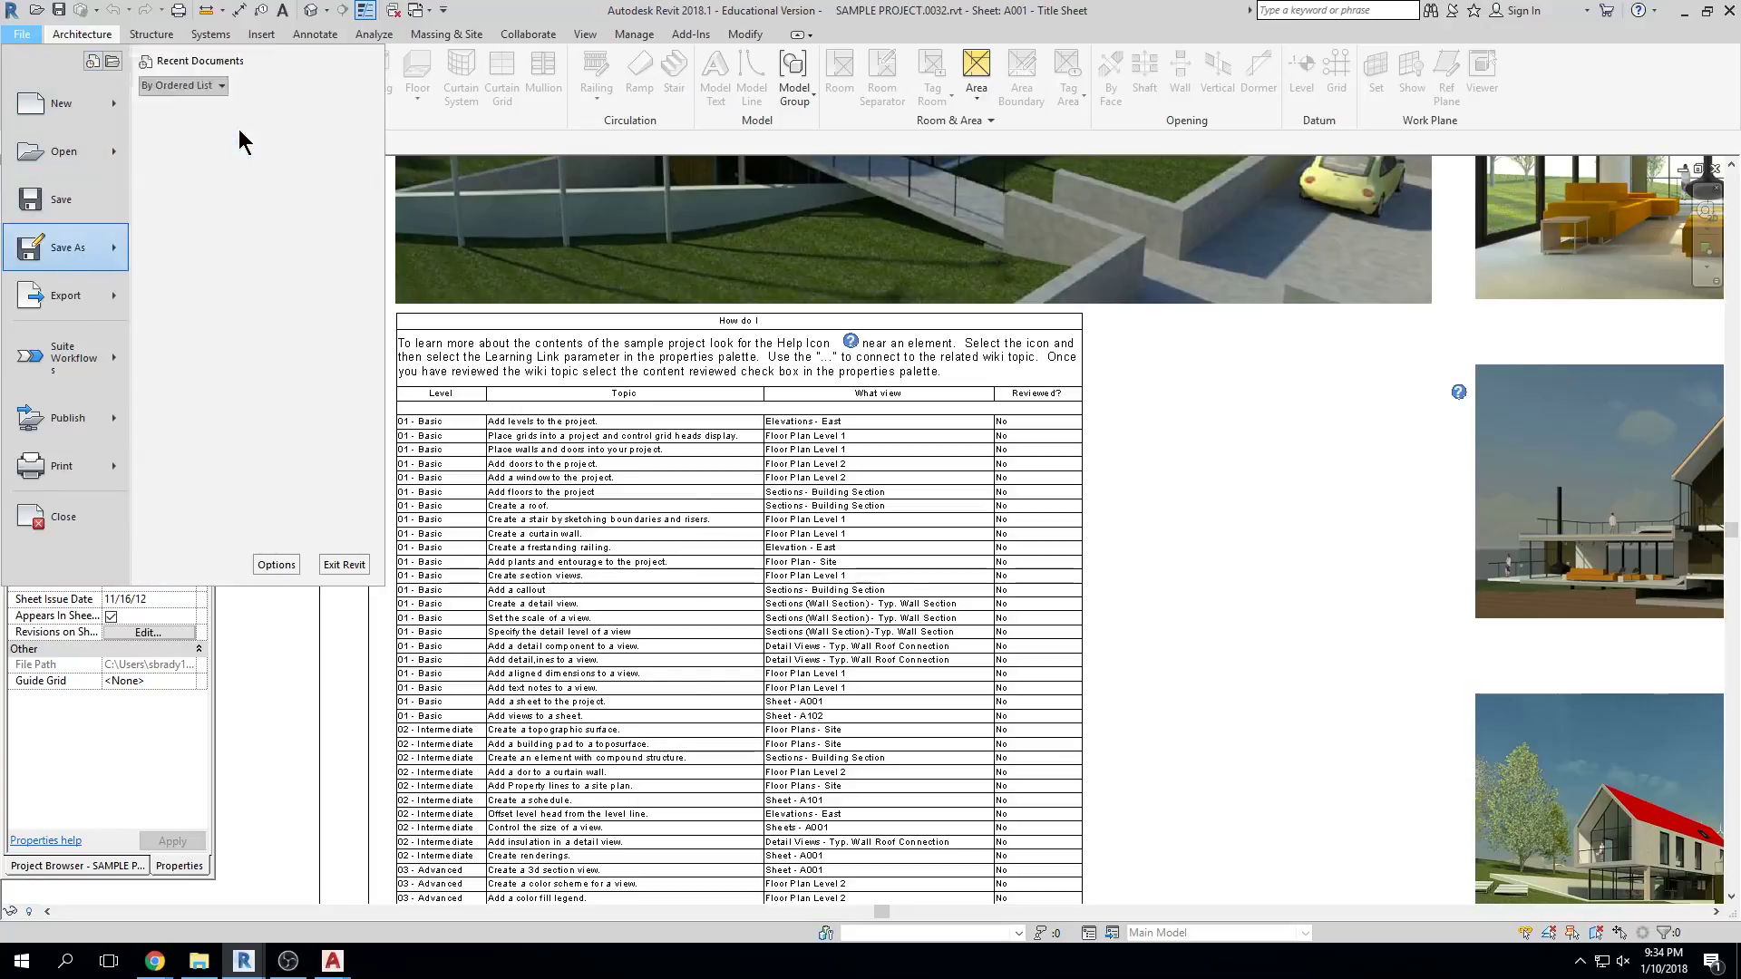
{"action": "left_click", "coordinate": [245, 140]}
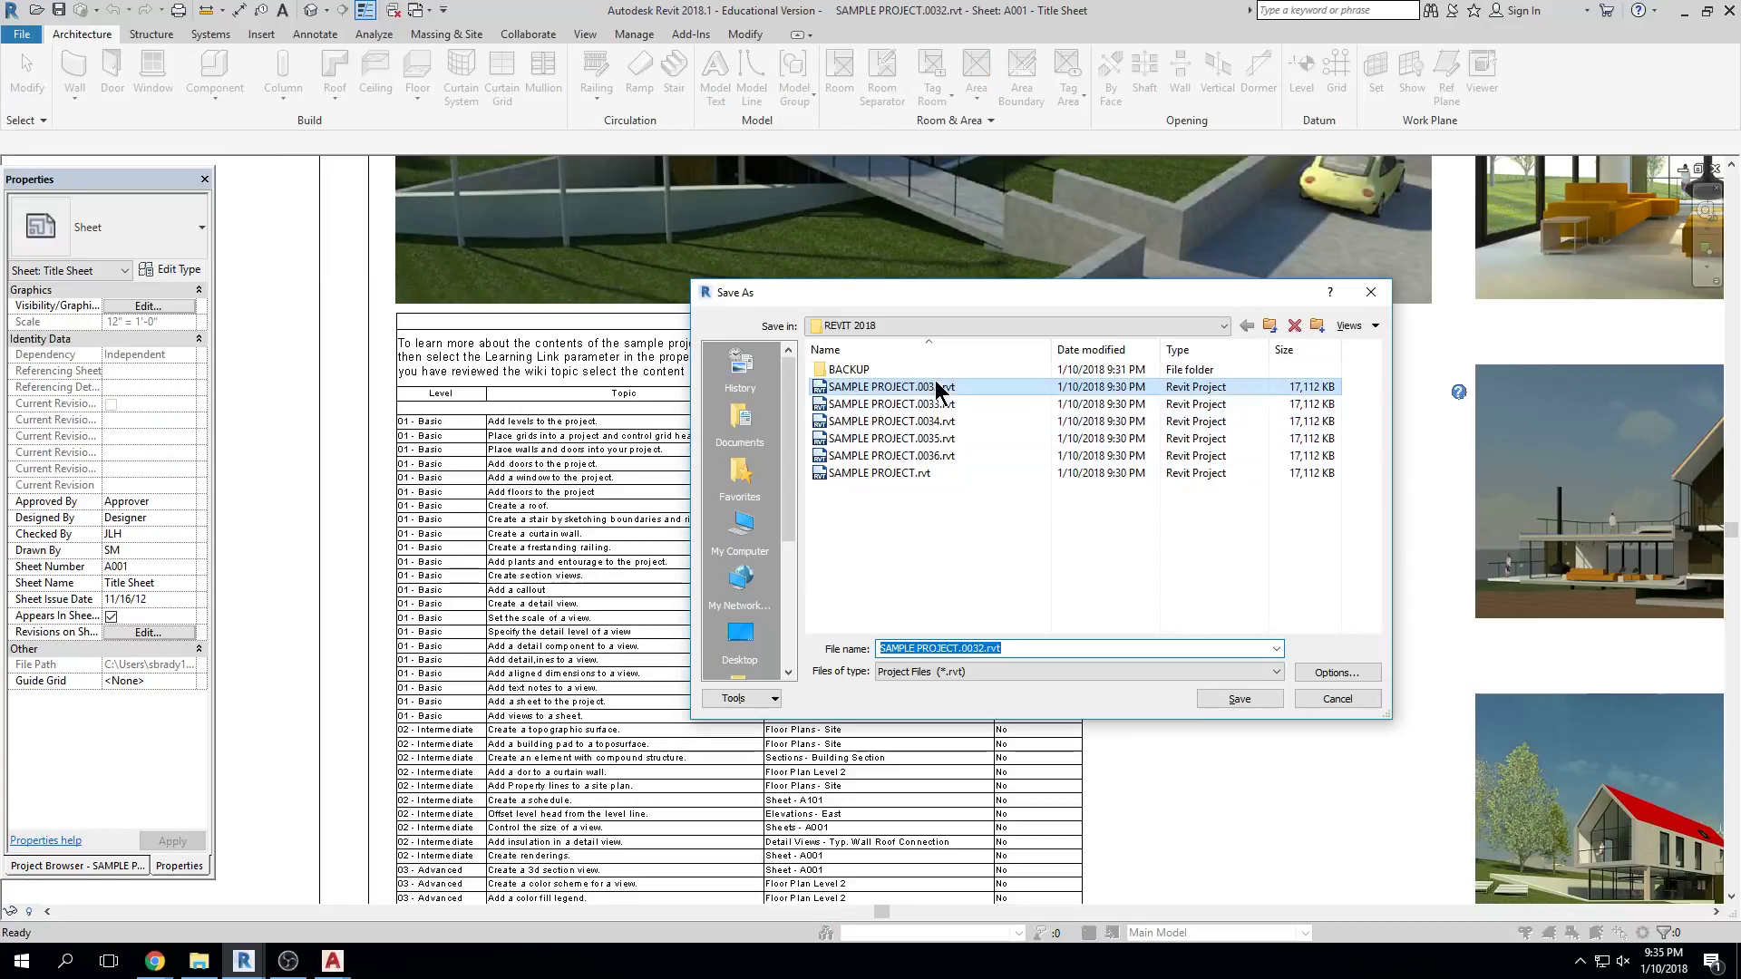
{"action": "left_click", "coordinate": [1268, 325]}
{"action": "left_click_drag", "start_coordinate": [1002, 648], "coordinate": [904, 640]}
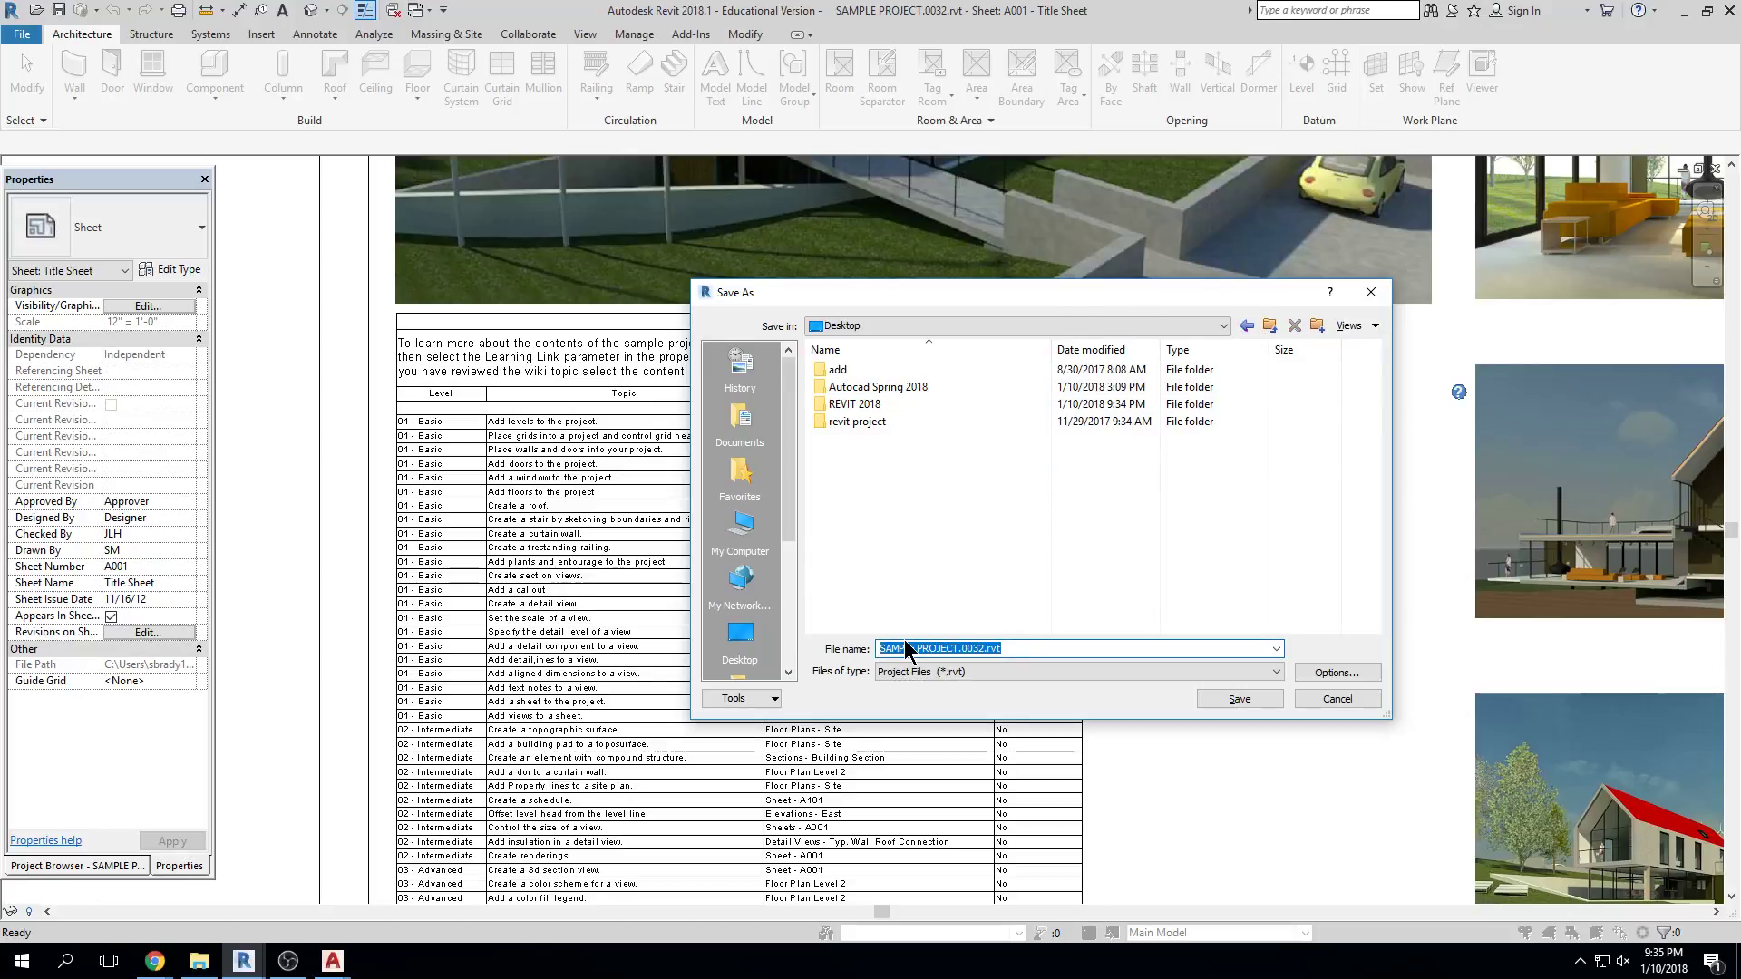
{"action": "type", "text": "NEW PROJECT"}
{"action": "left_click", "coordinate": [1351, 680]}
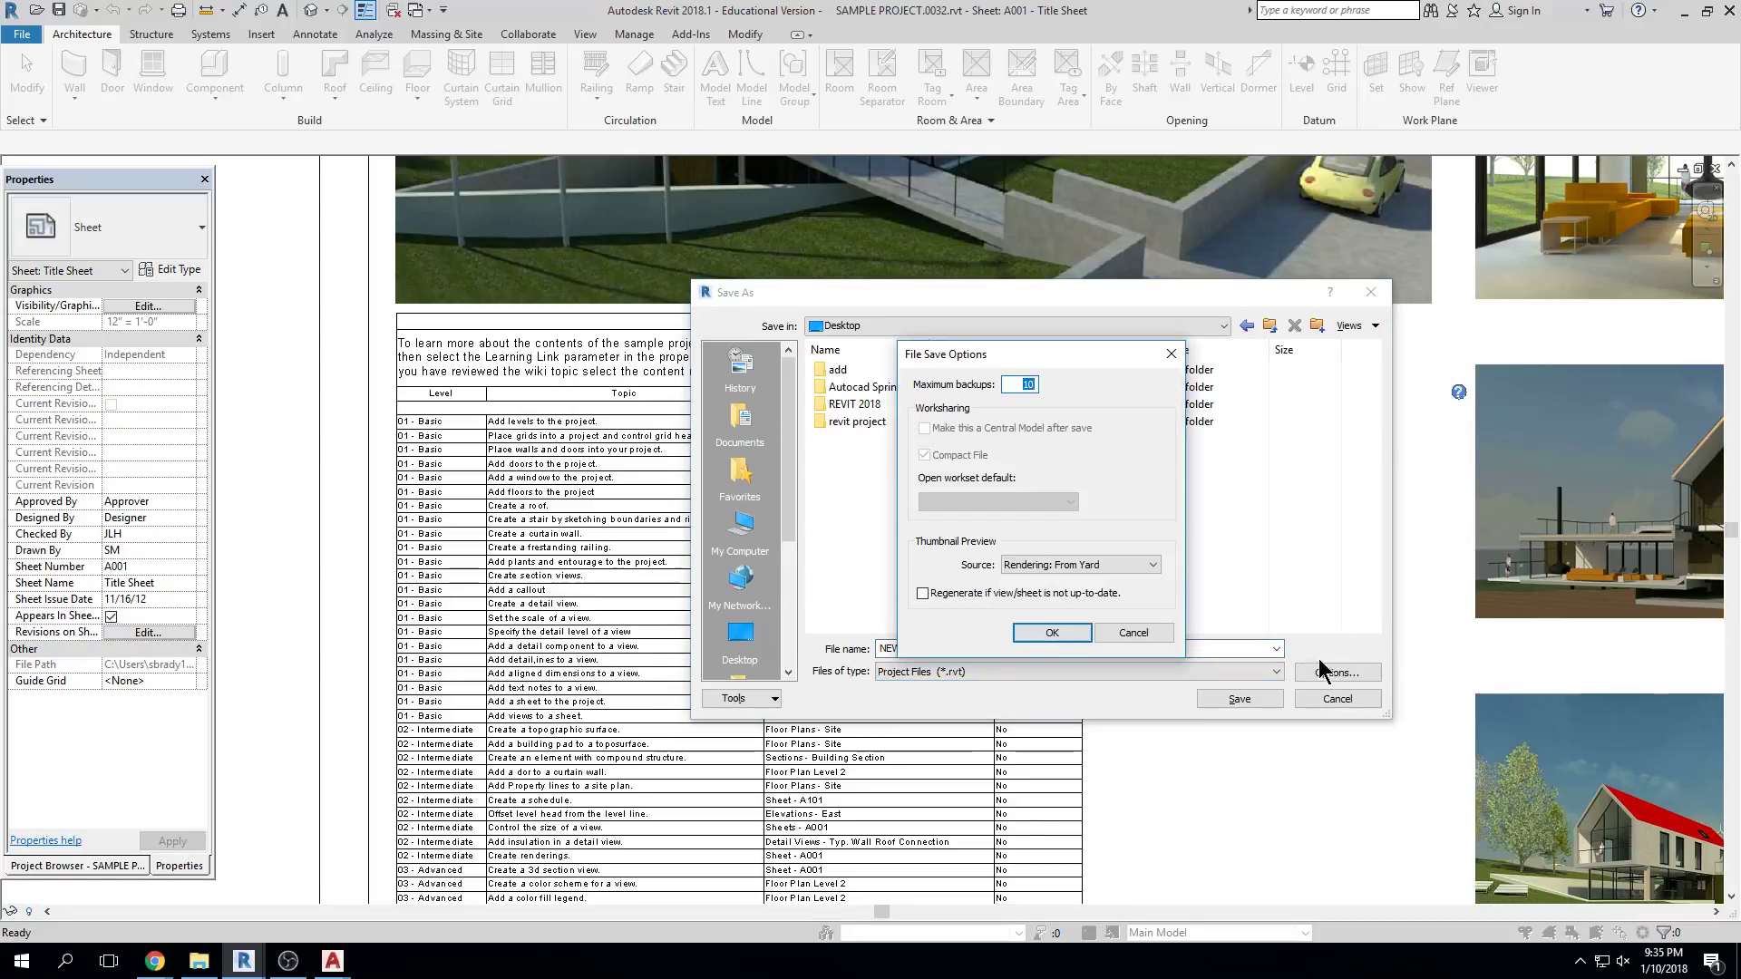
Limit maximum backups to 3 and save NEW PROJECT.rvt on the Desktop
{"action": "type", "text": "3"}
{"action": "left_click", "coordinate": [1042, 632]}
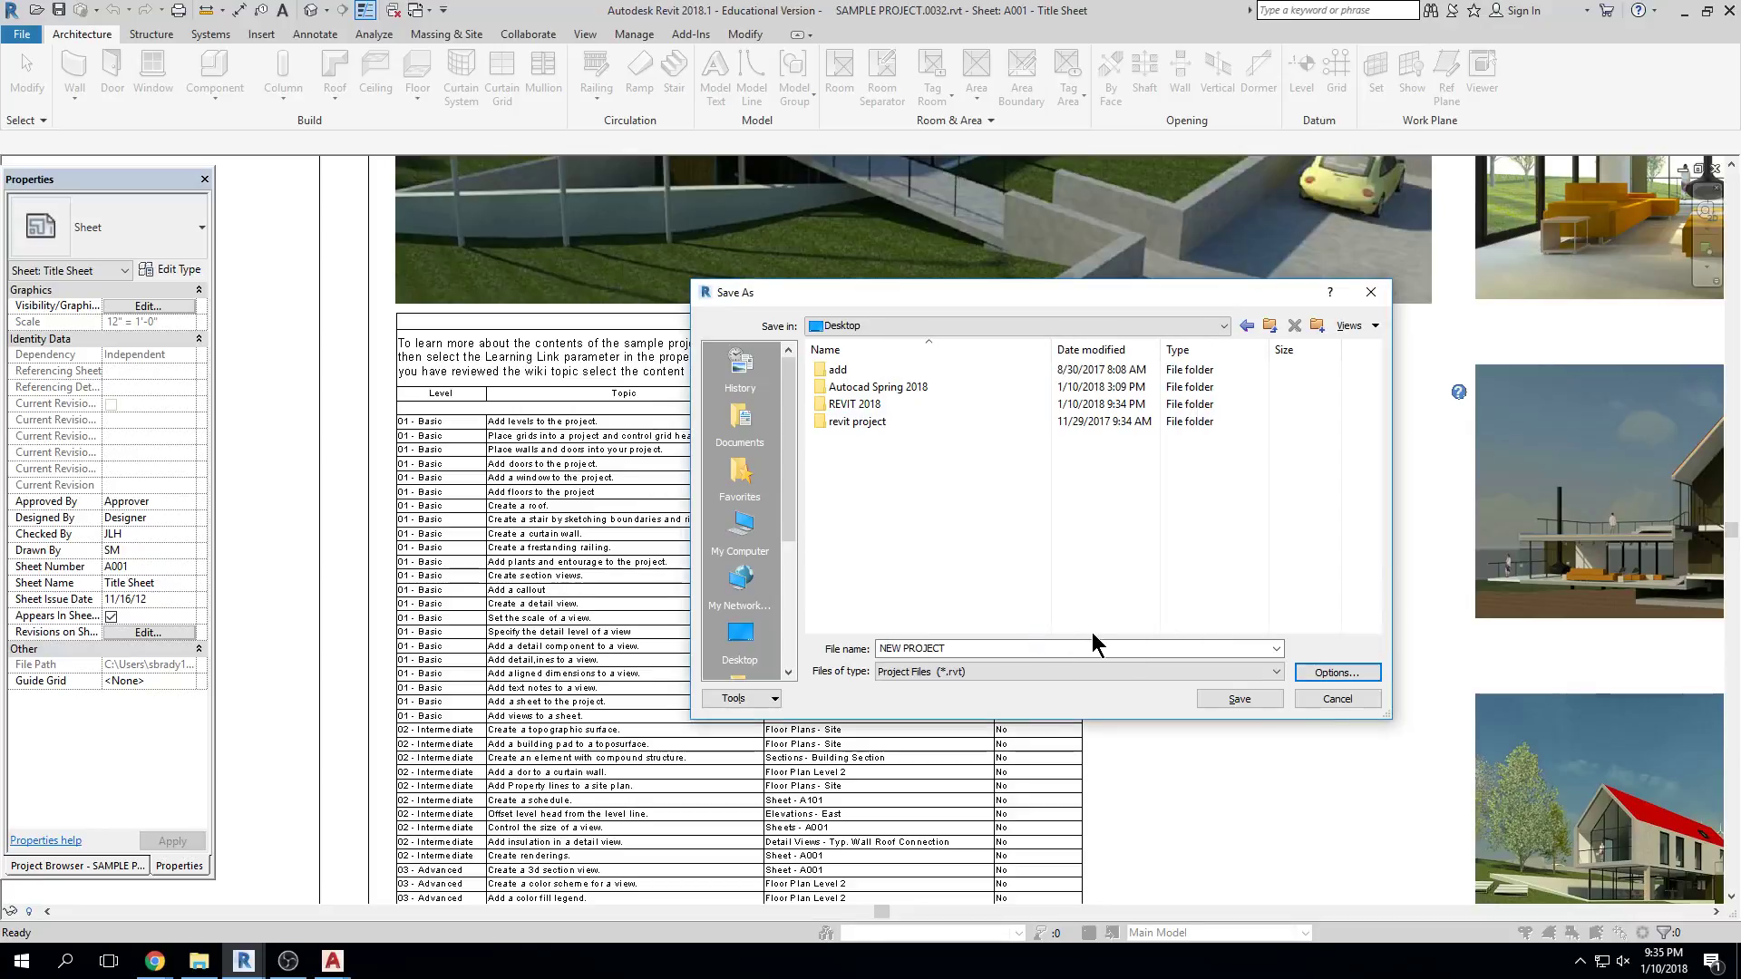
{"action": "left_click", "coordinate": [1248, 703]}
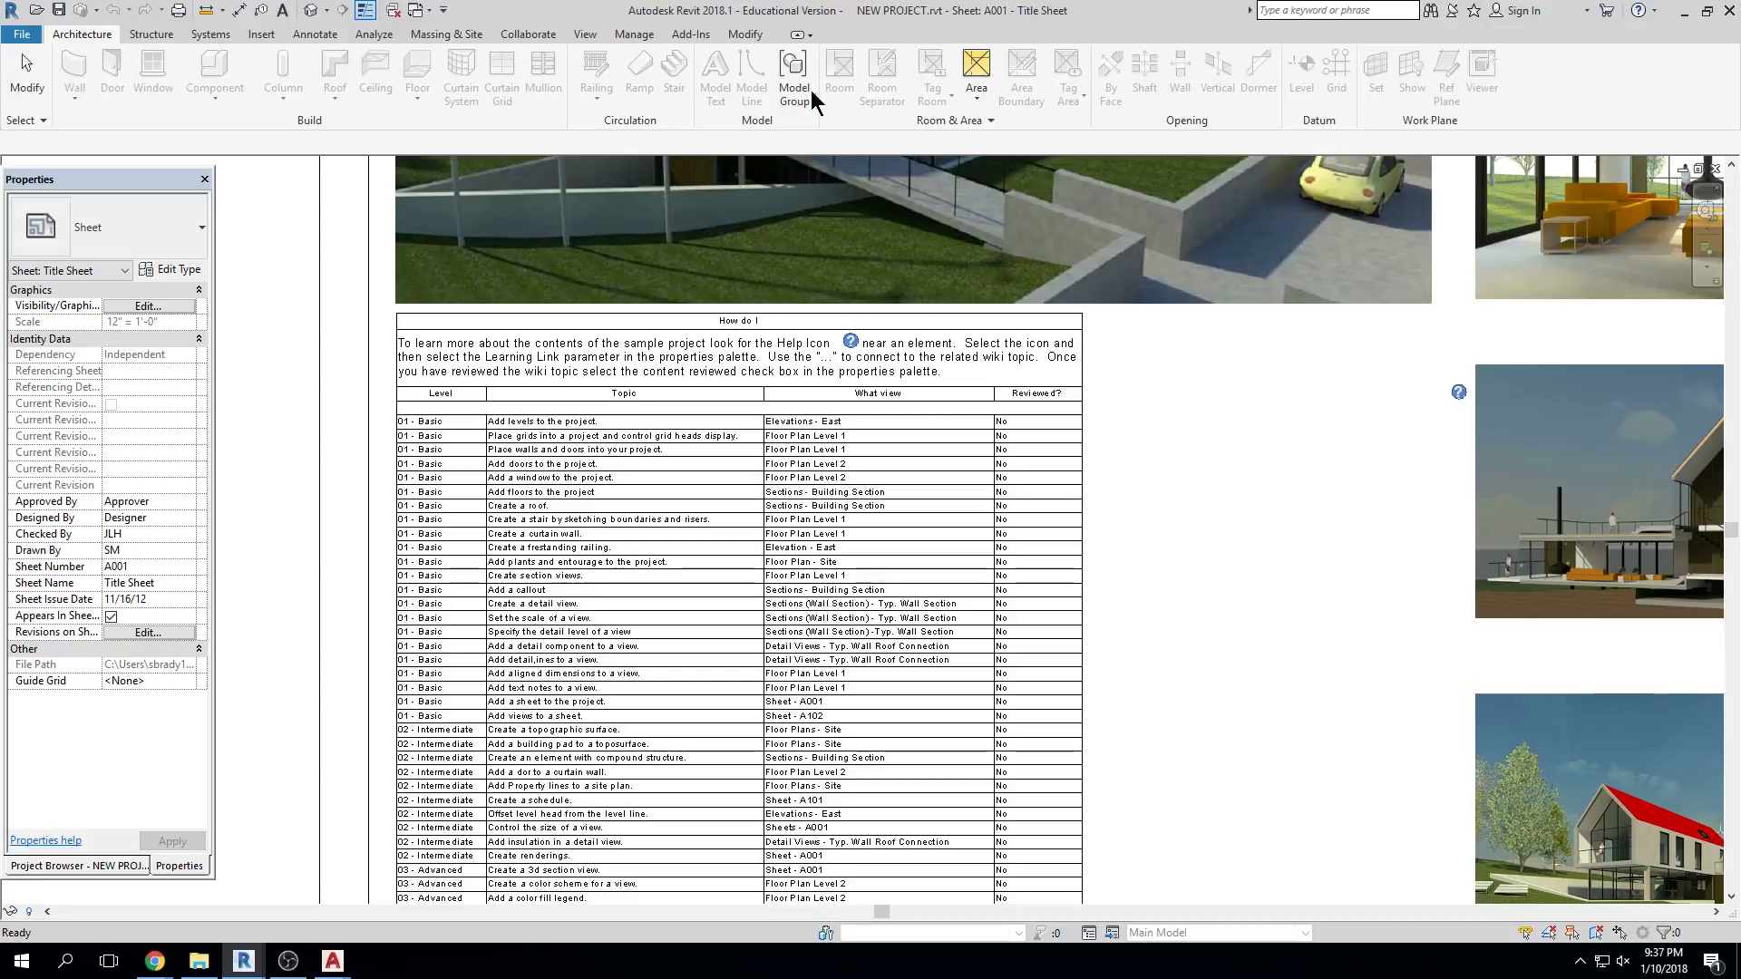
{"action": "mouse_move", "coordinate": [154, 963]}
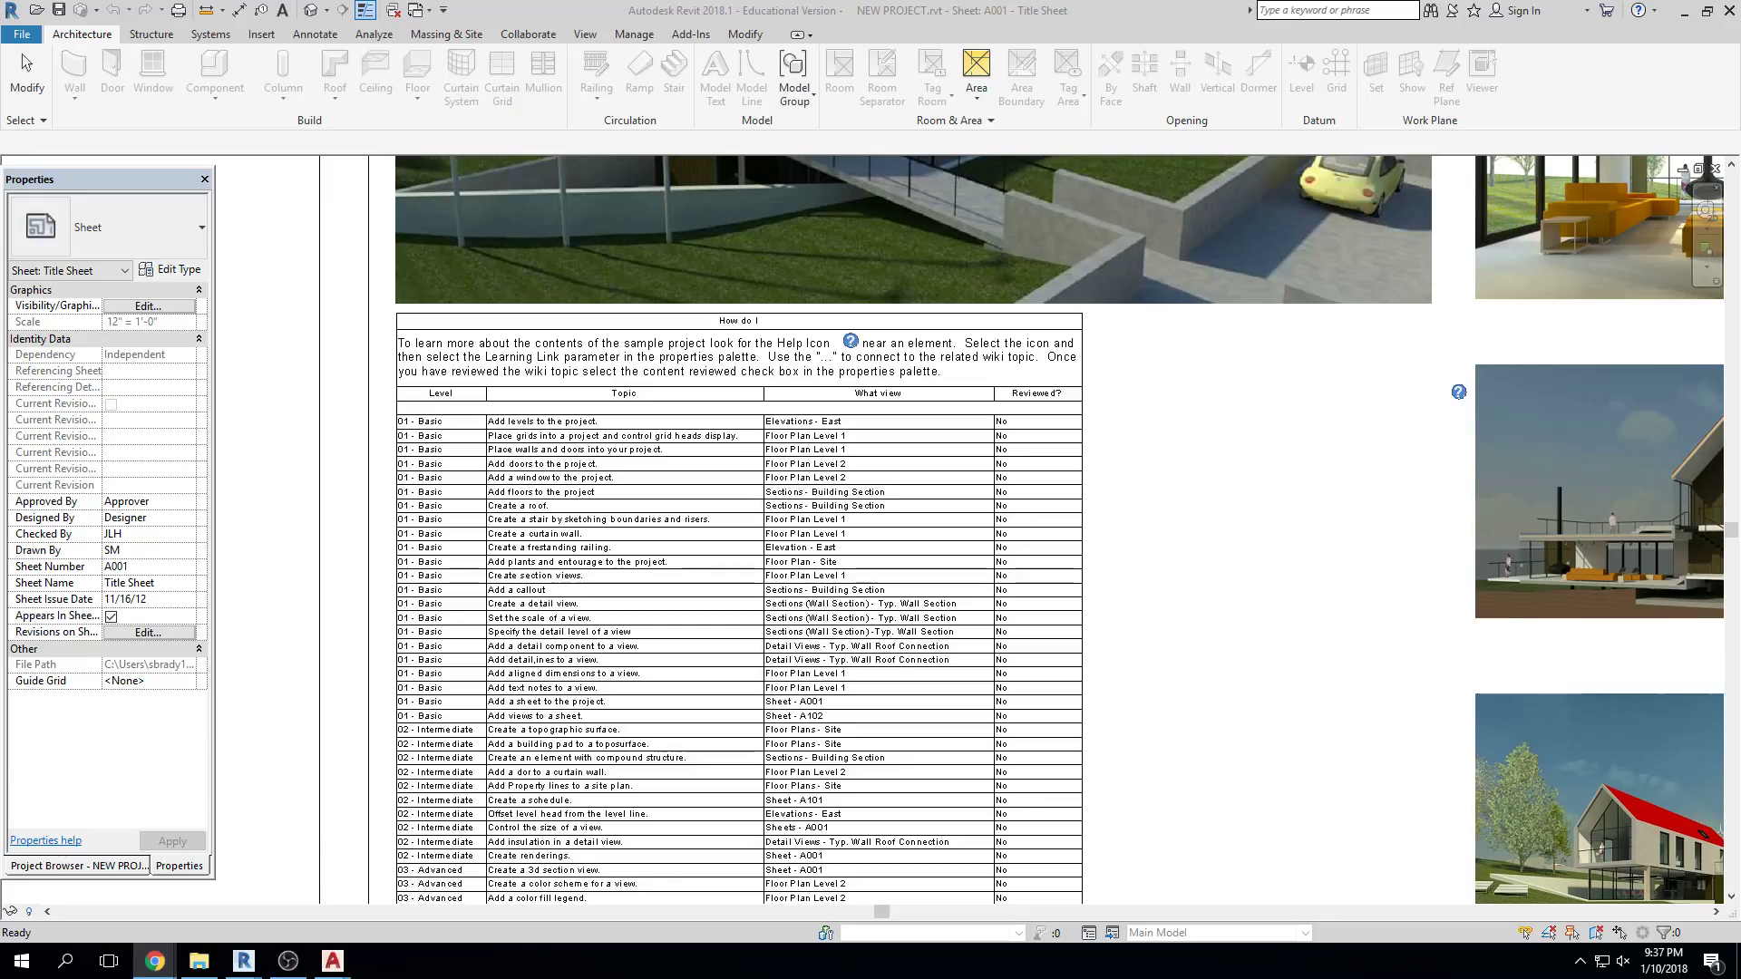
{"action": "key", "text": "alt+Tab"}
Sign in through SLCC Secure Authentication with the student's username and password, then open ARCH-2350-400-Sp18
{"action": "left_click_drag", "start_coordinate": [777, 78], "coordinate": [599, 104]}
{"action": "left_click", "coordinate": [500, 316]}
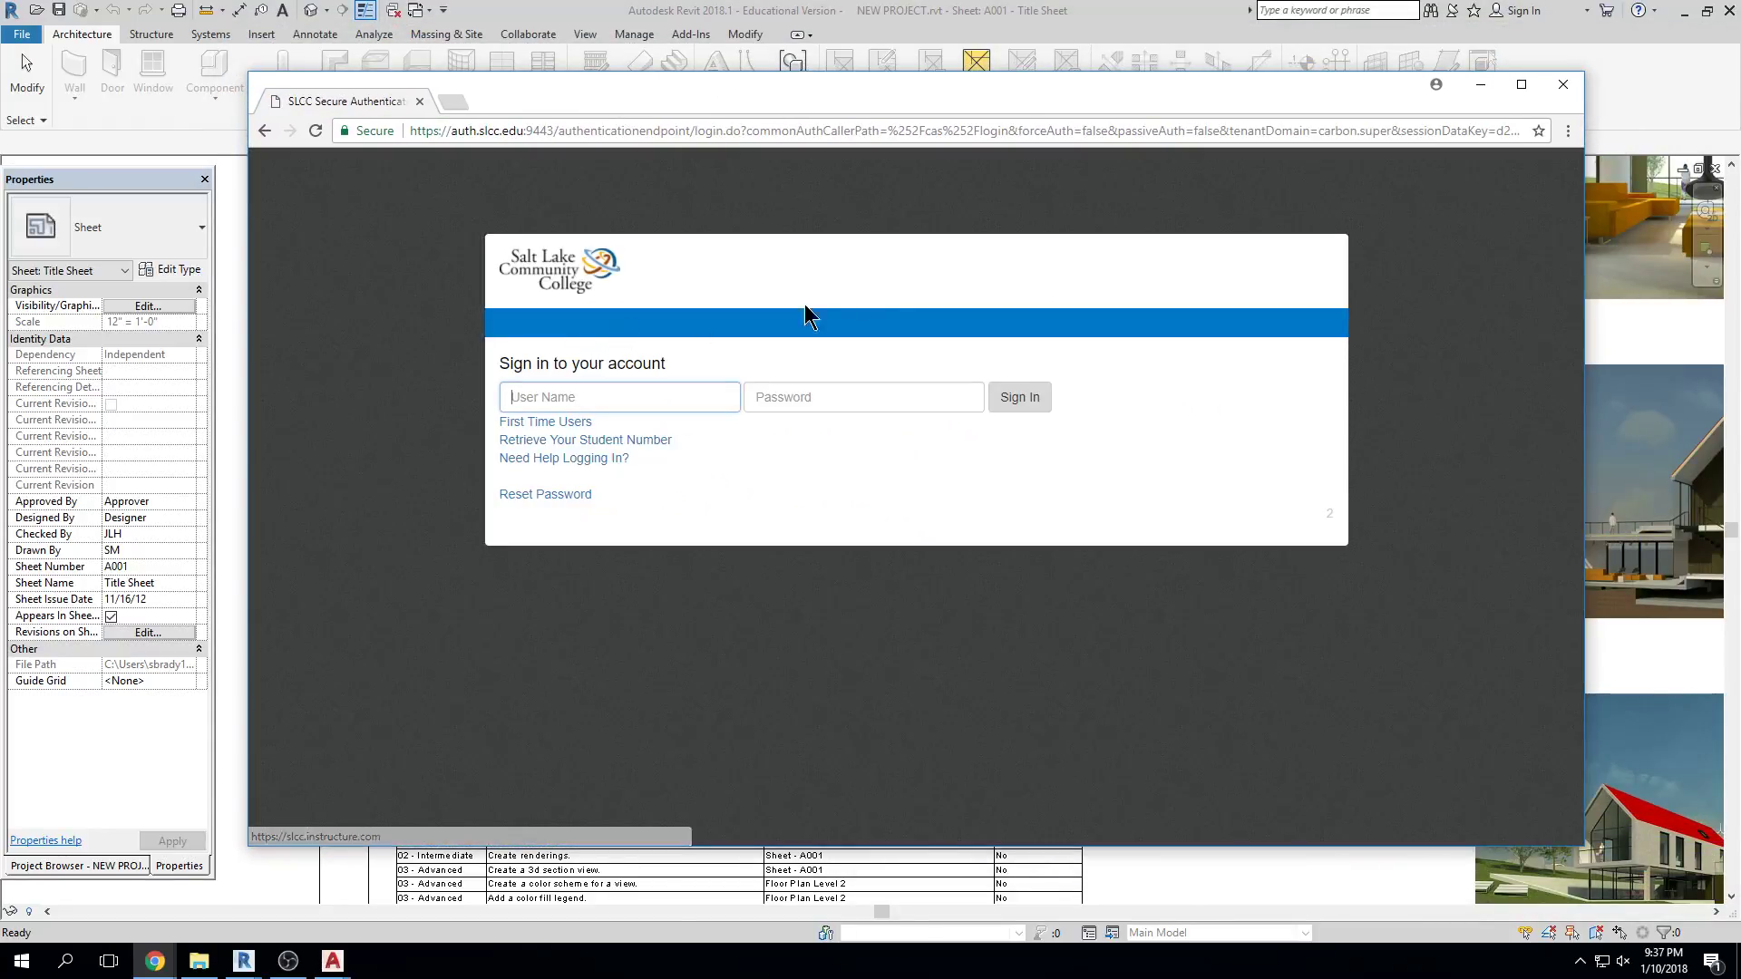
{"action": "key", "text": "Tab"}
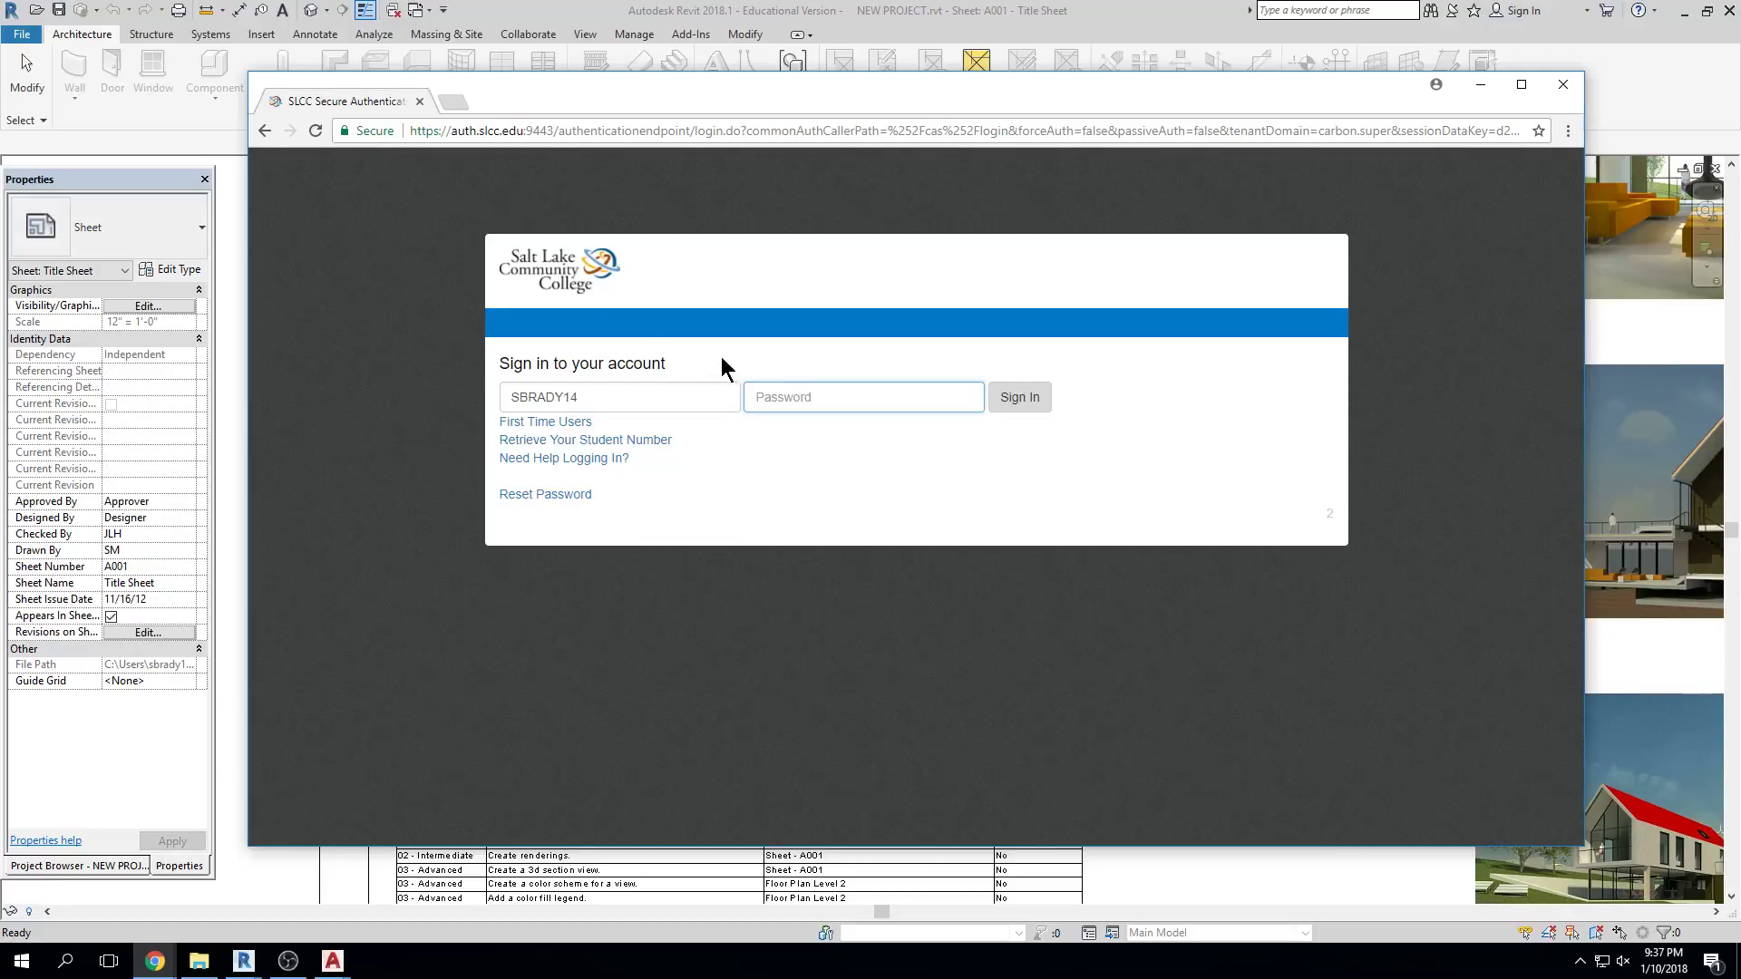
{"action": "key", "text": "shift+Tab"}
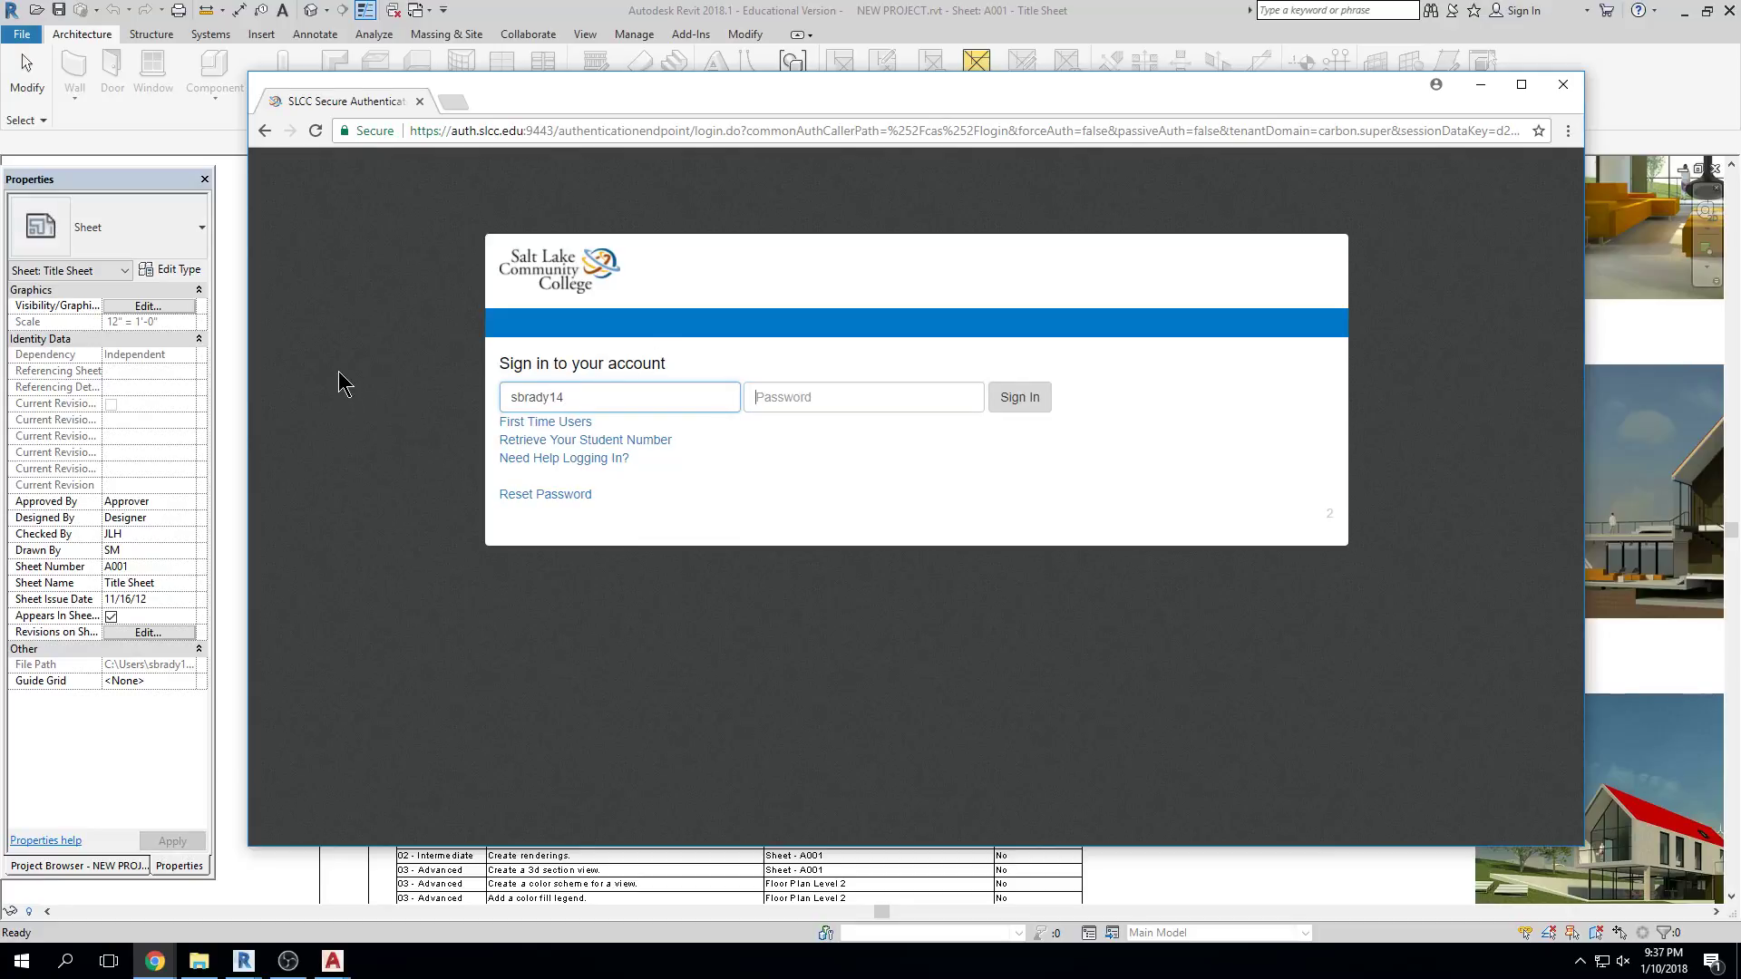
{"action": "key", "text": "Tab"}
{"action": "type", "text": "********"}
{"action": "key", "text": "Return"}
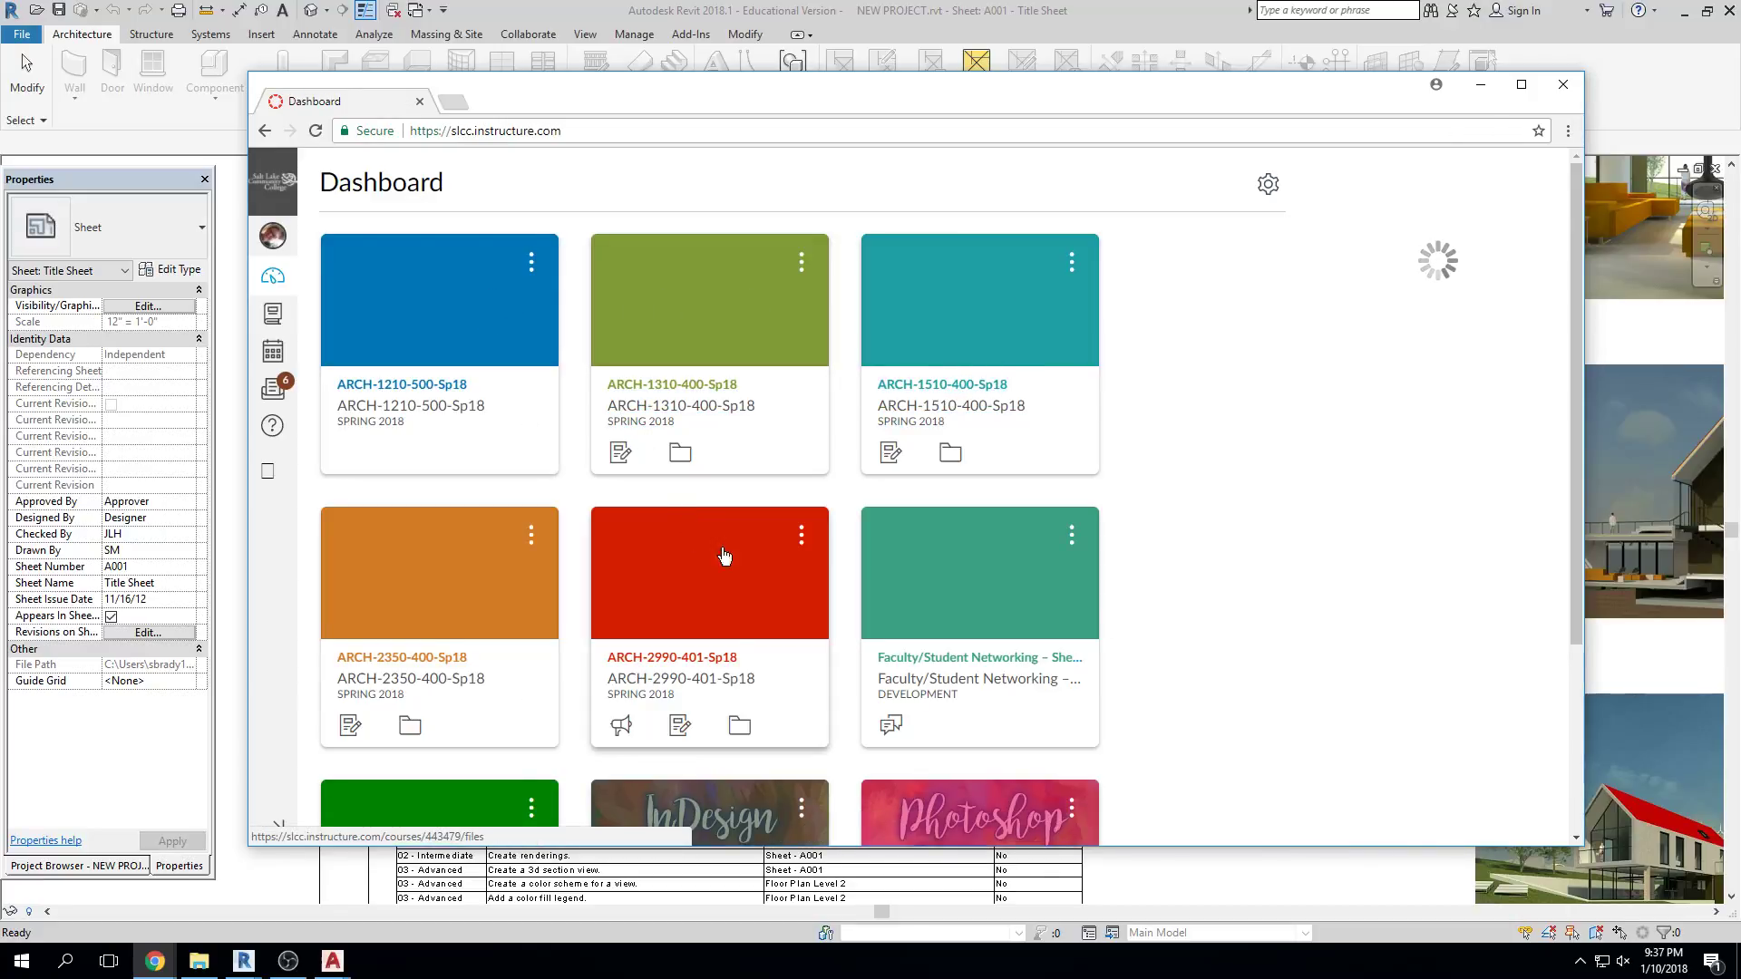
{"action": "left_click", "coordinate": [464, 669]}
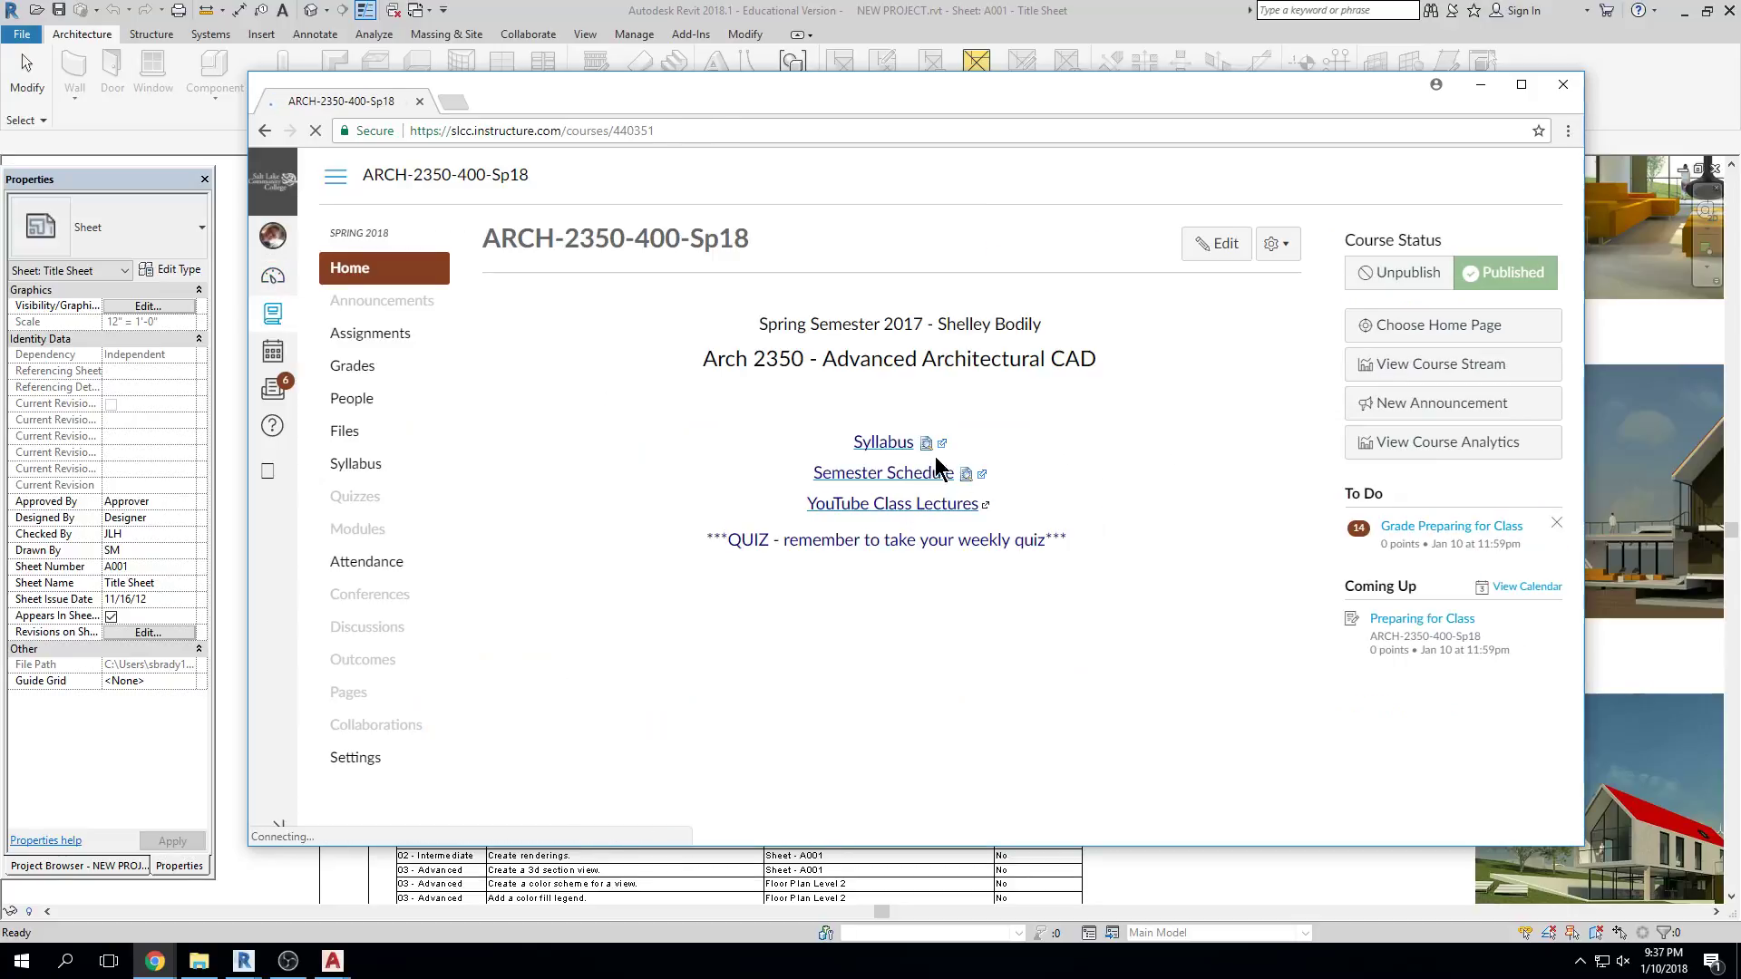
Preview the Semester Schedule PDF and scroll down through its pages
{"action": "left_click", "coordinate": [966, 530]}
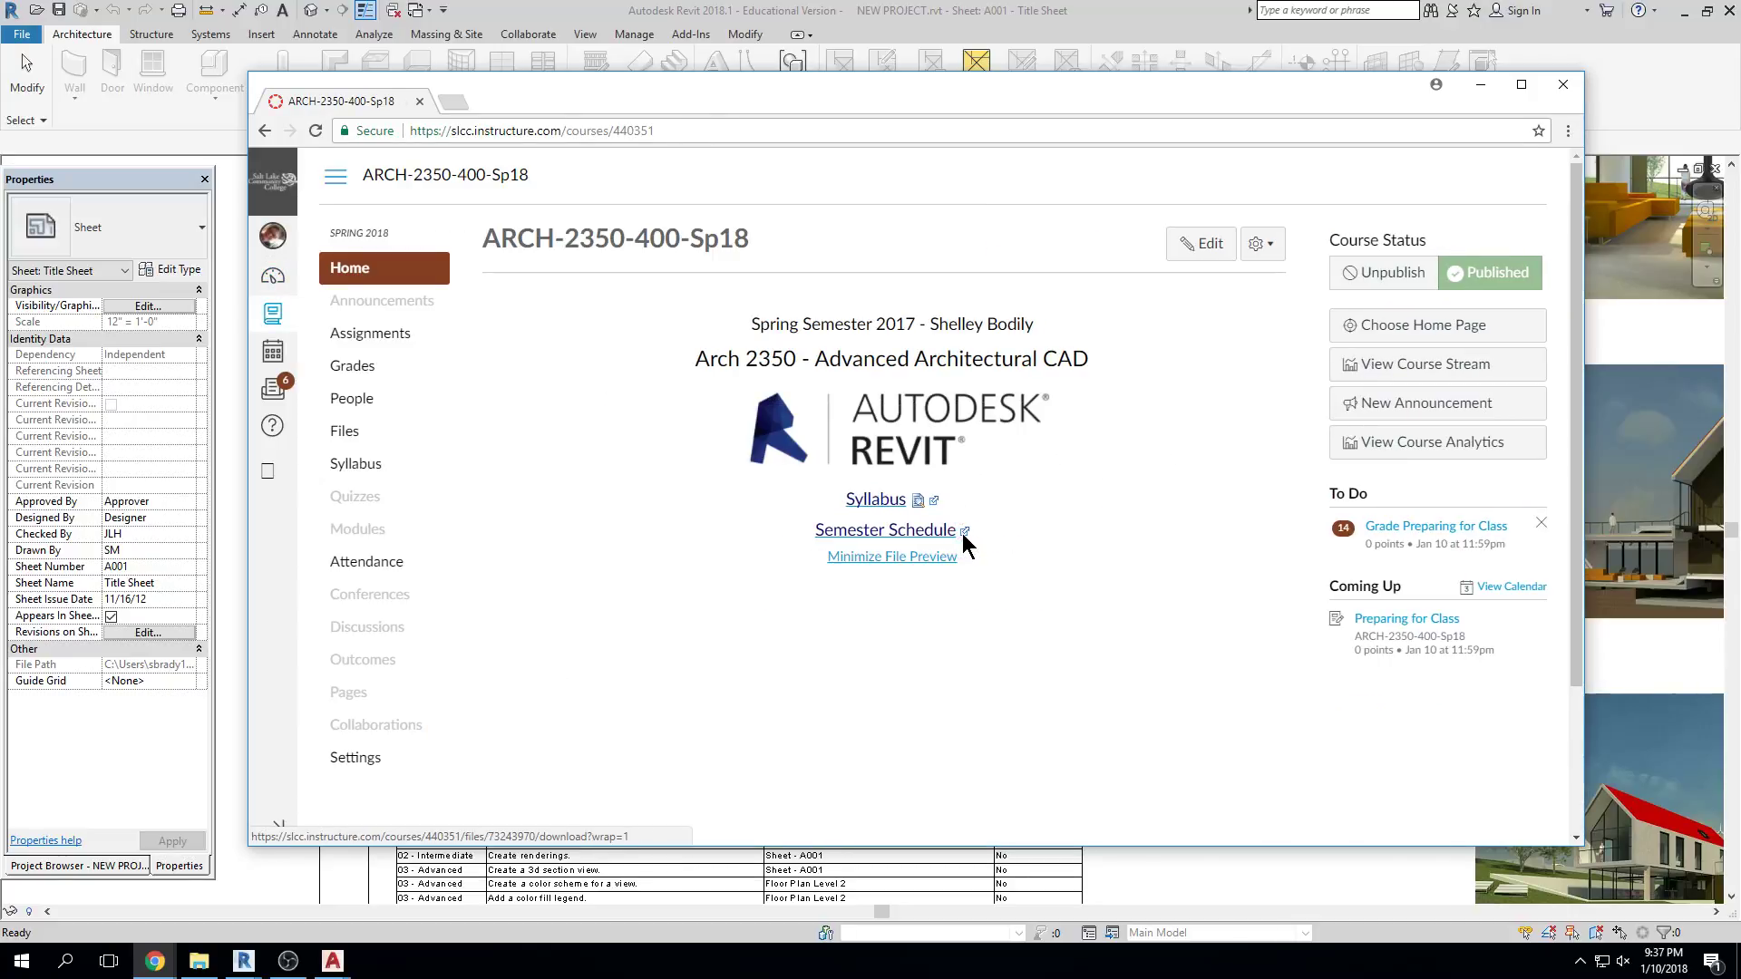
{"action": "scroll", "coordinate": [1088, 453], "scroll_direction": "down", "scroll_amount": 2}
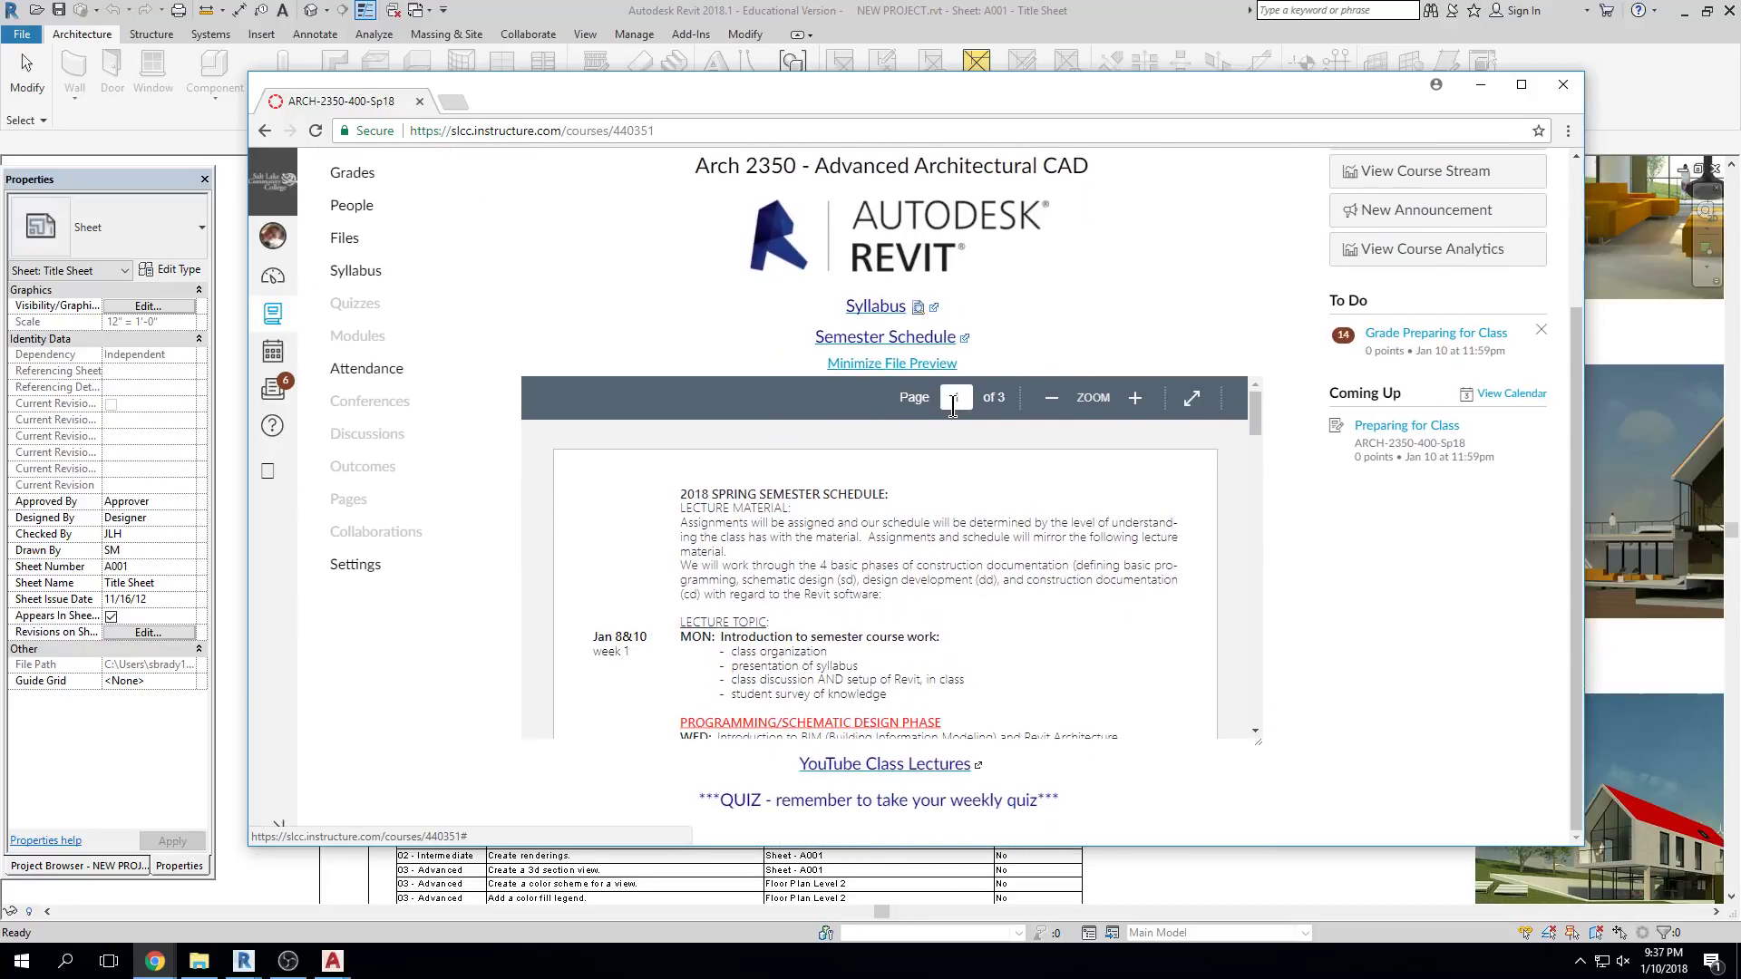
{"action": "scroll", "coordinate": [1254, 481], "scroll_direction": "down", "scroll_amount": 2}
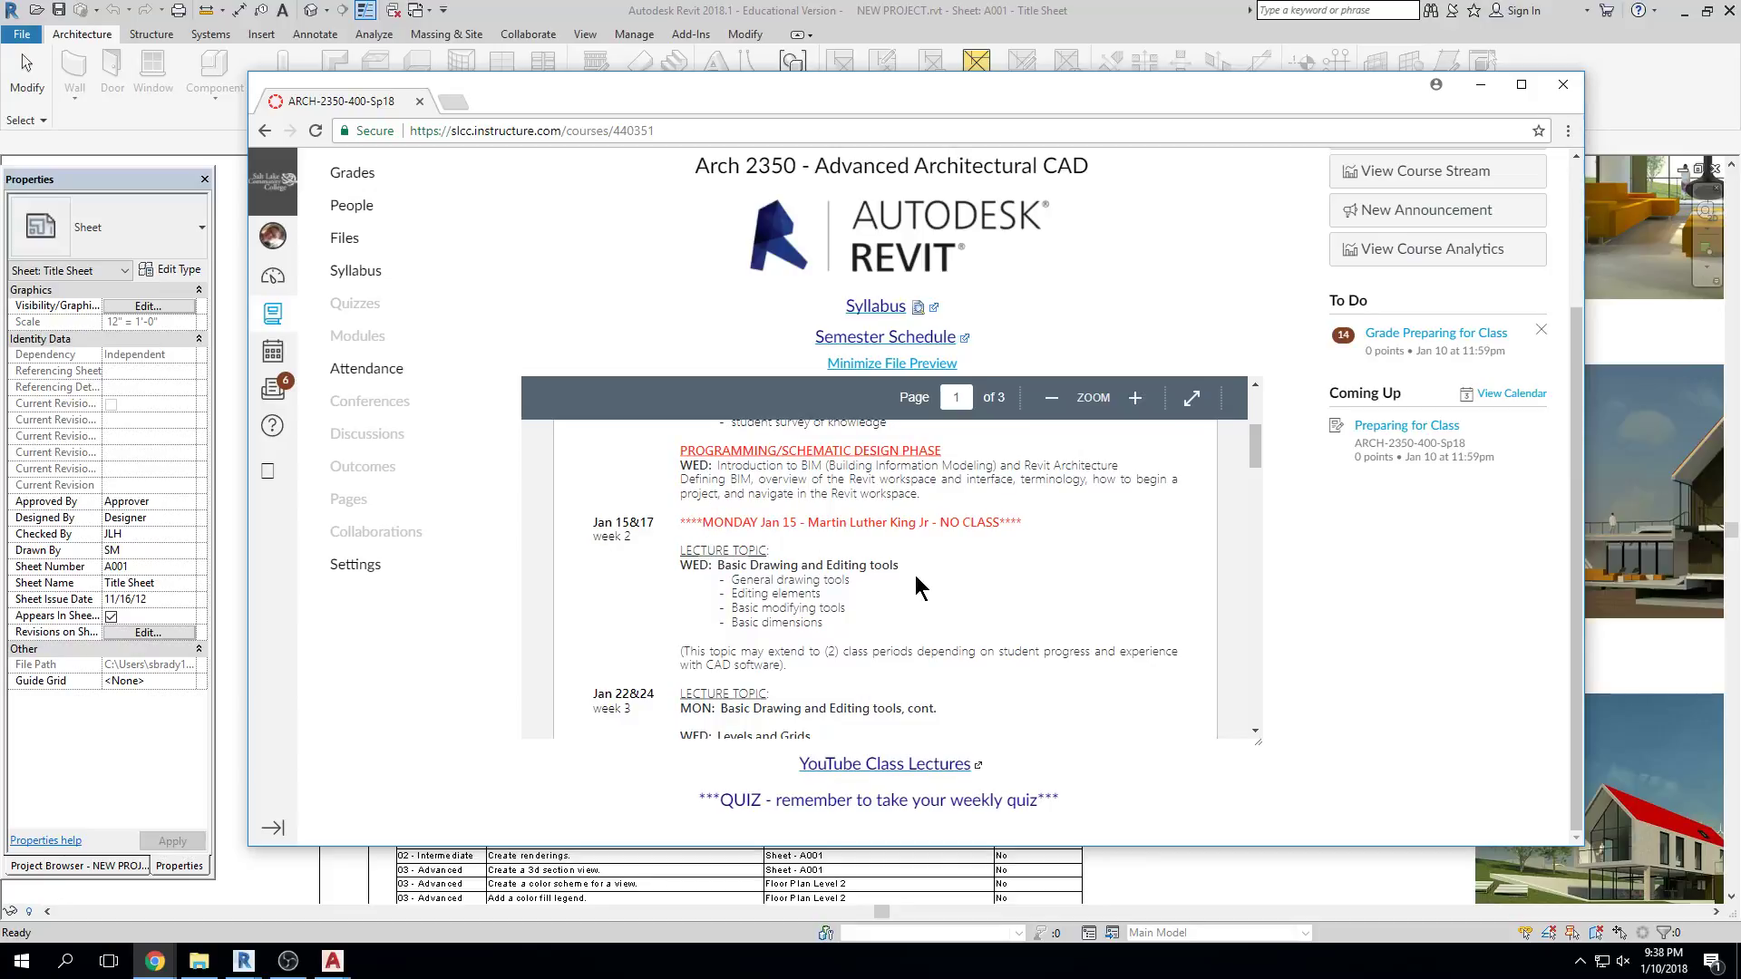
{"action": "scroll", "coordinate": [917, 590], "scroll_direction": "down", "scroll_amount": 2}
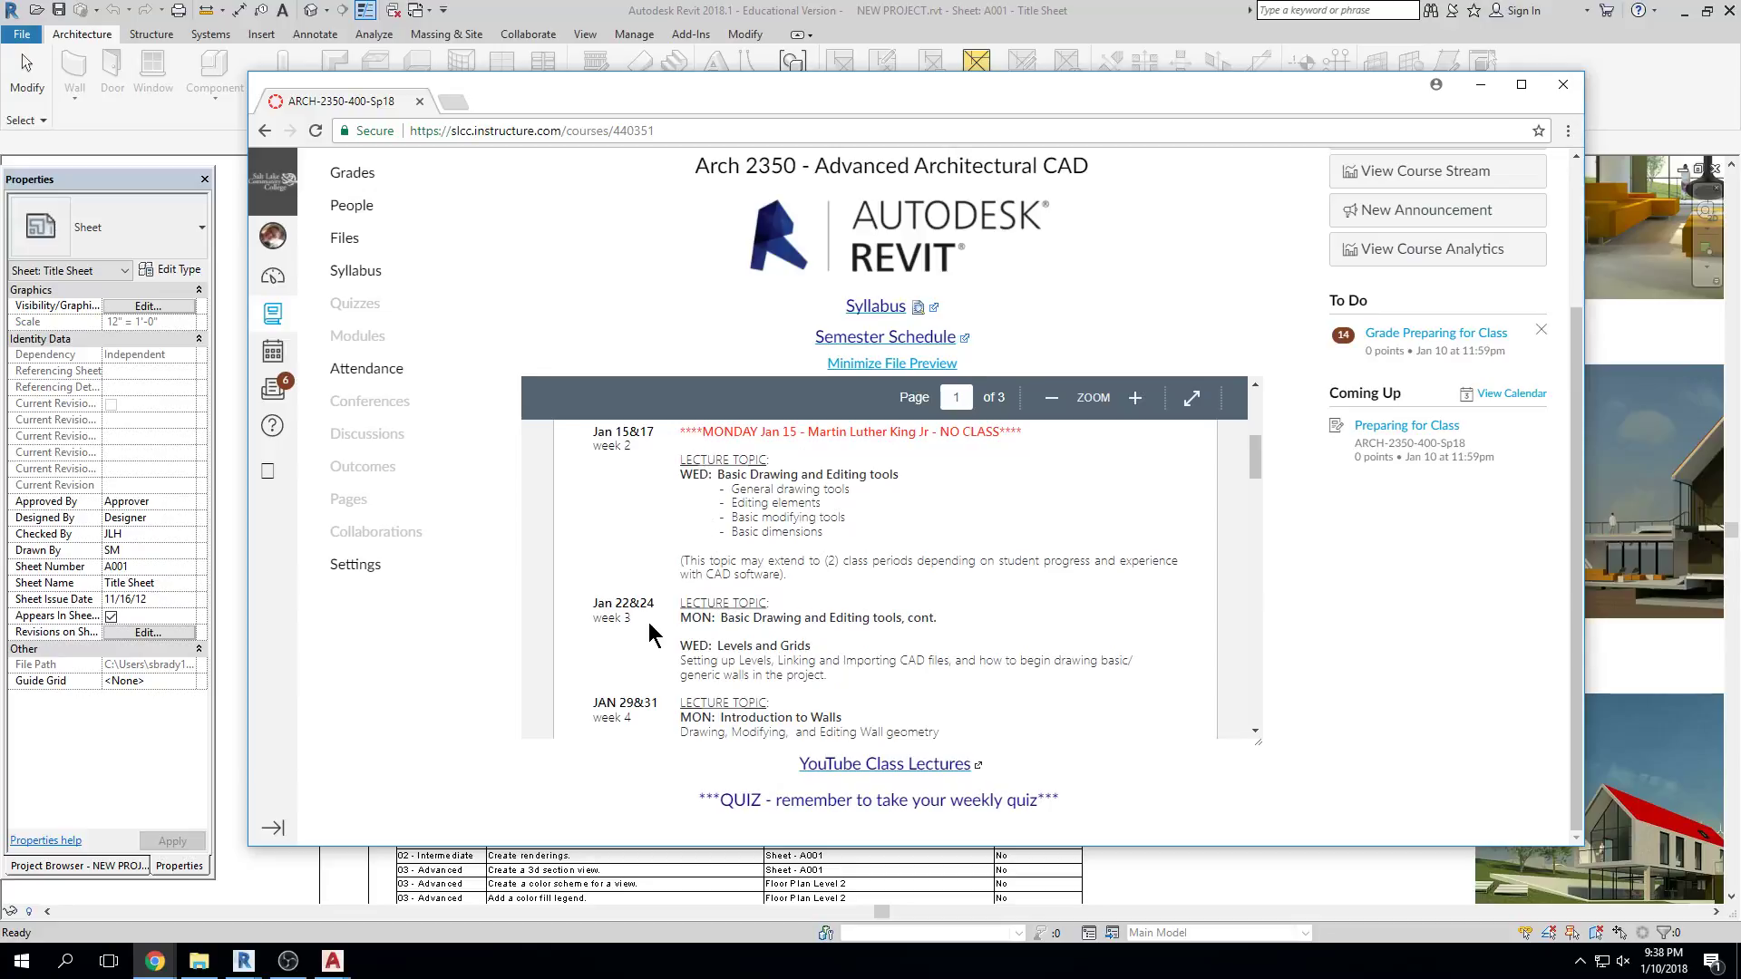
Highlight the 'Basic Drawing and Editing tools, cont.' and 'WED: Levels and Grids' topic lines
{"action": "left_click_drag", "start_coordinate": [693, 617], "coordinate": [943, 609]}
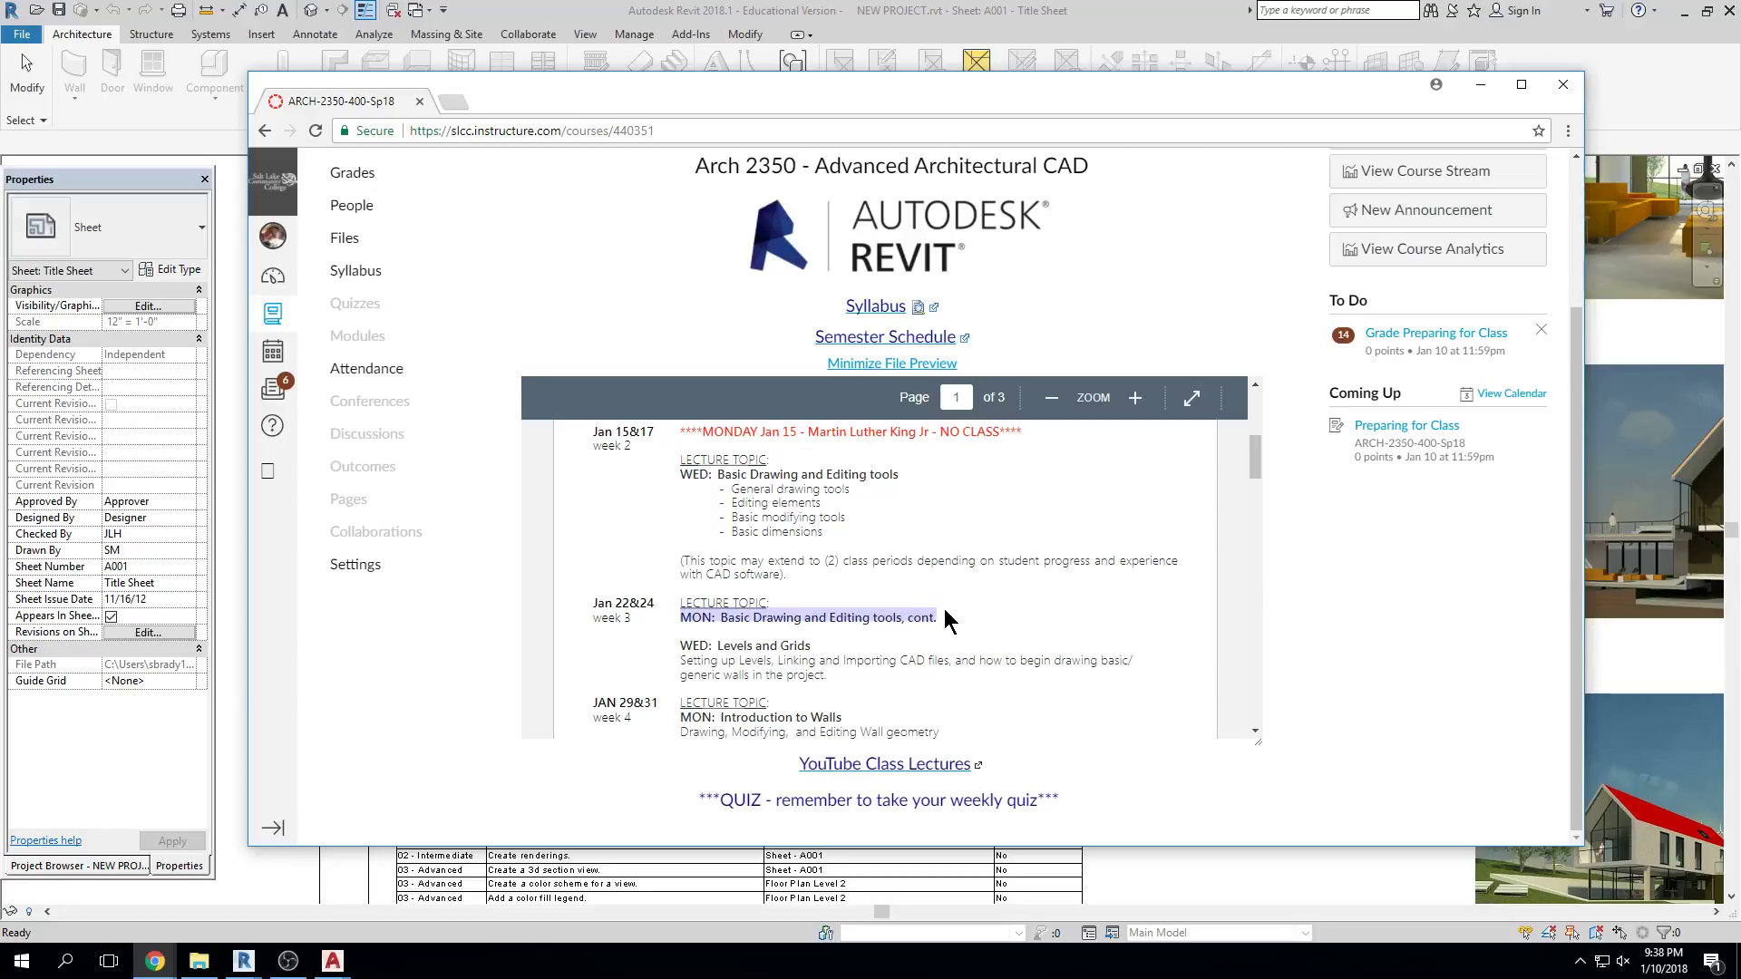
{"action": "scroll", "coordinate": [947, 621], "scroll_direction": "down", "scroll_amount": 1}
{"action": "left_click", "coordinate": [755, 576]}
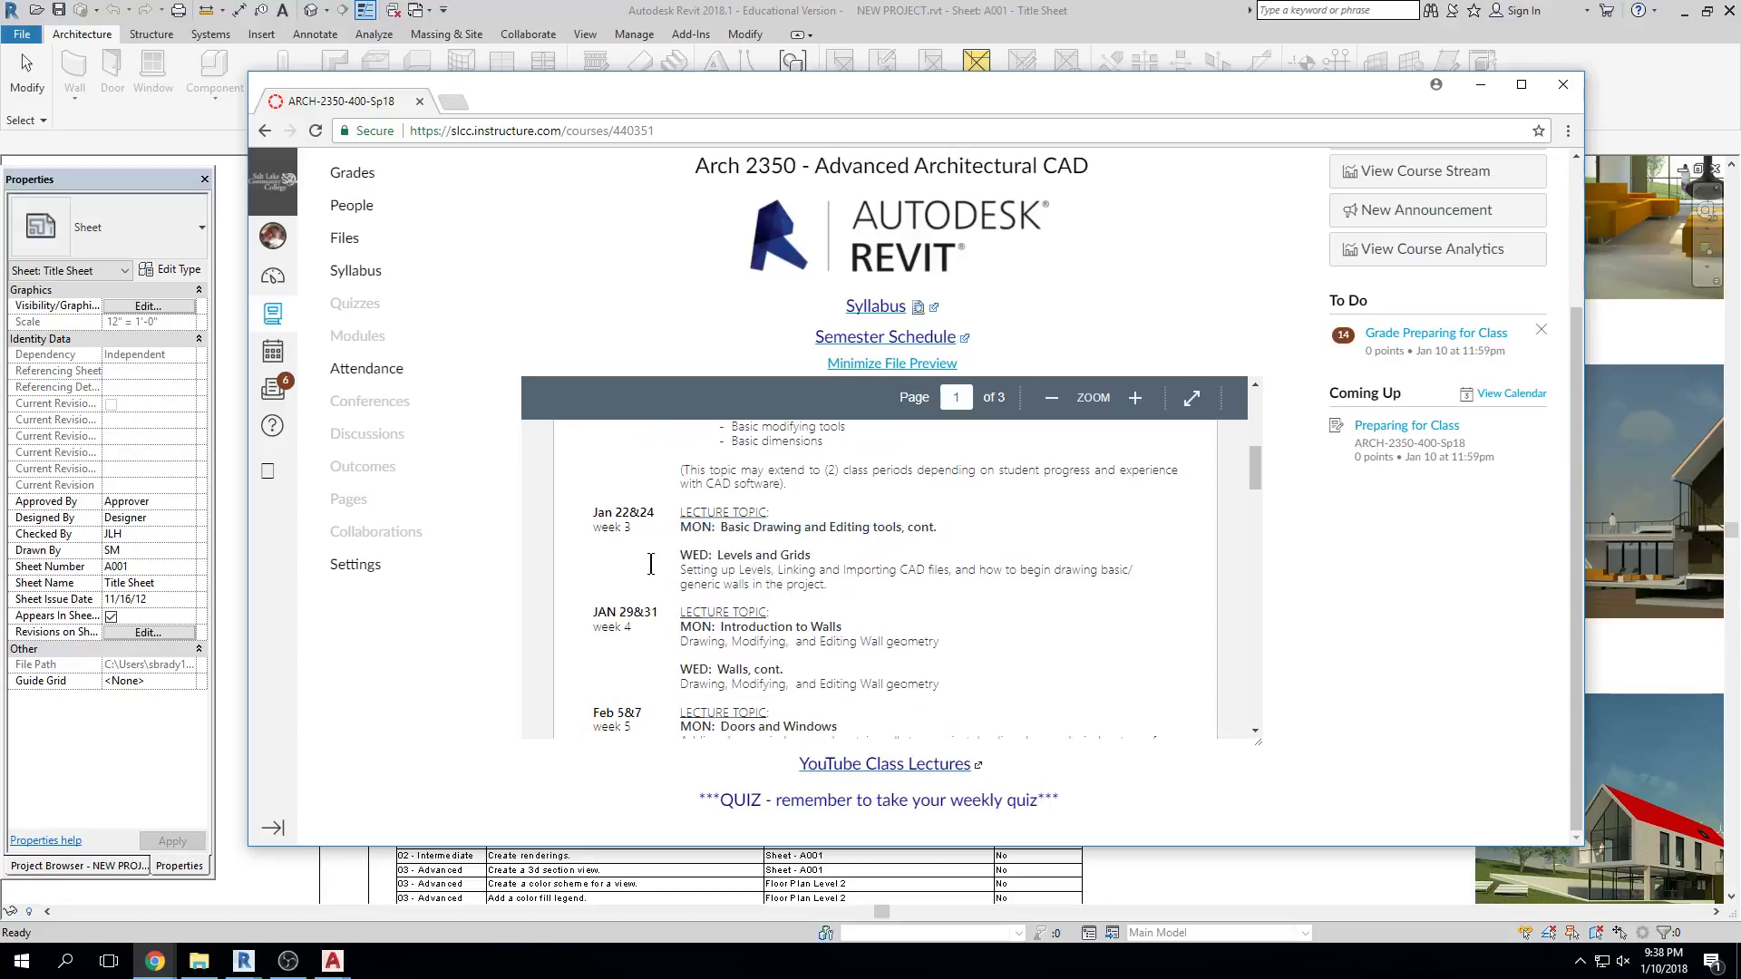
{"action": "left_click_drag", "start_coordinate": [838, 555], "coordinate": [679, 555]}
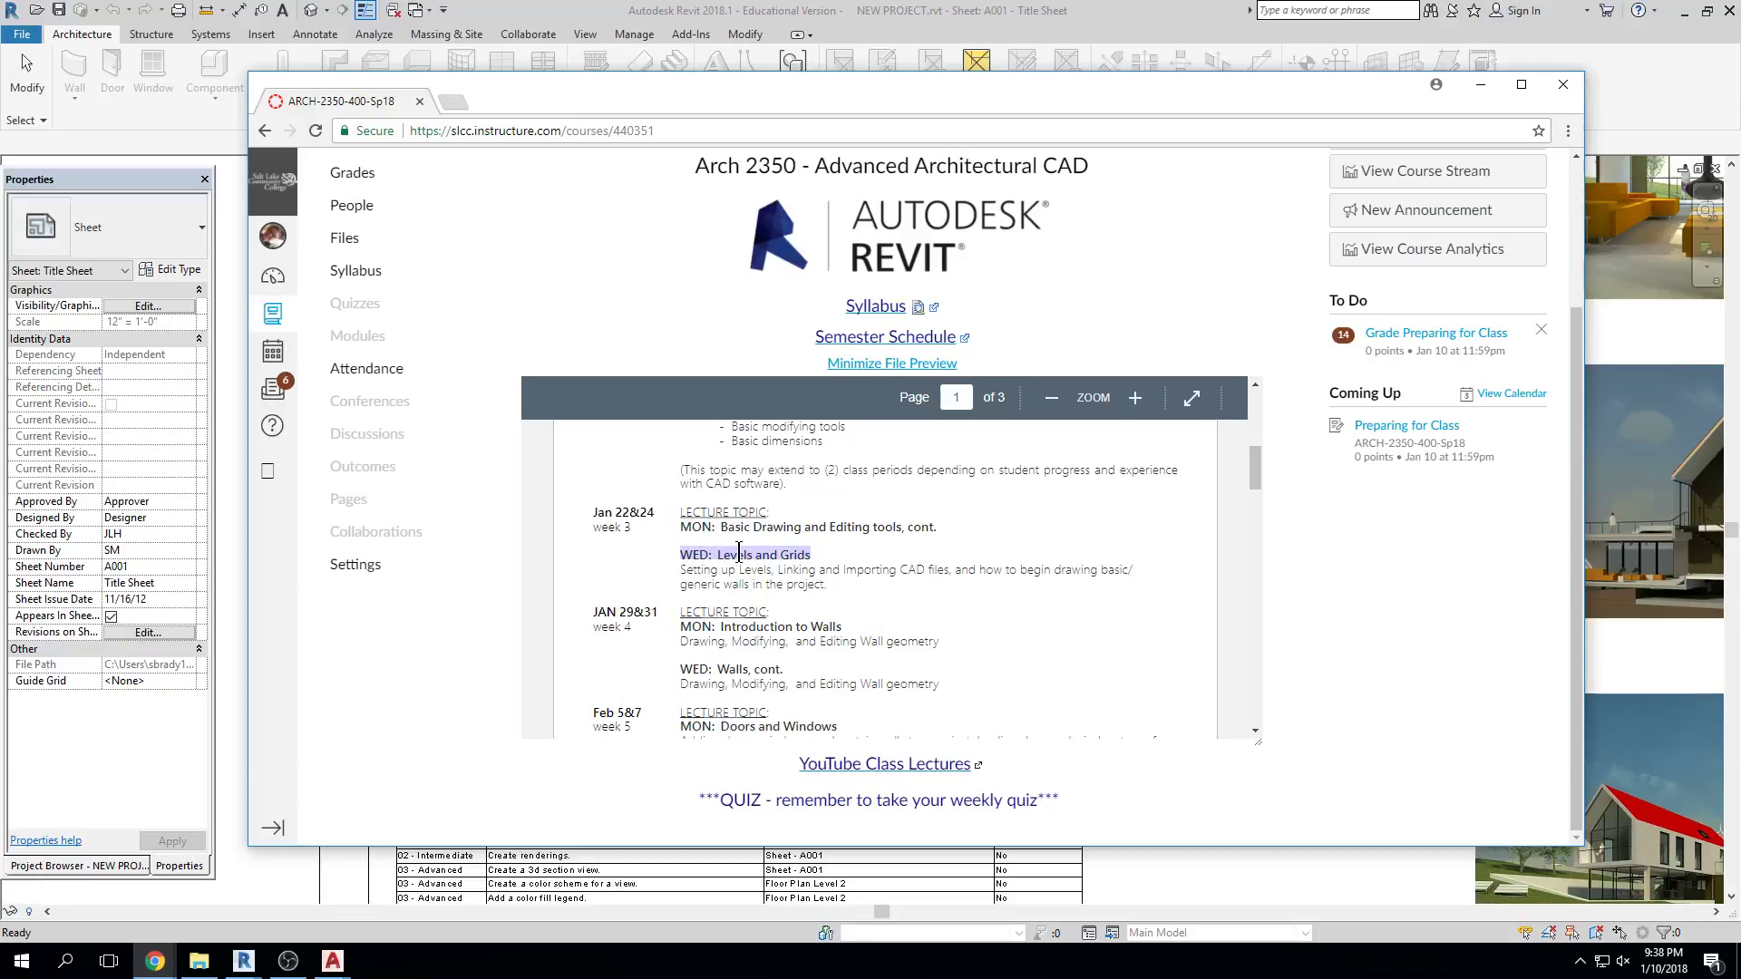
{"action": "scroll", "coordinate": [739, 553], "scroll_direction": "up", "scroll_amount": 2}
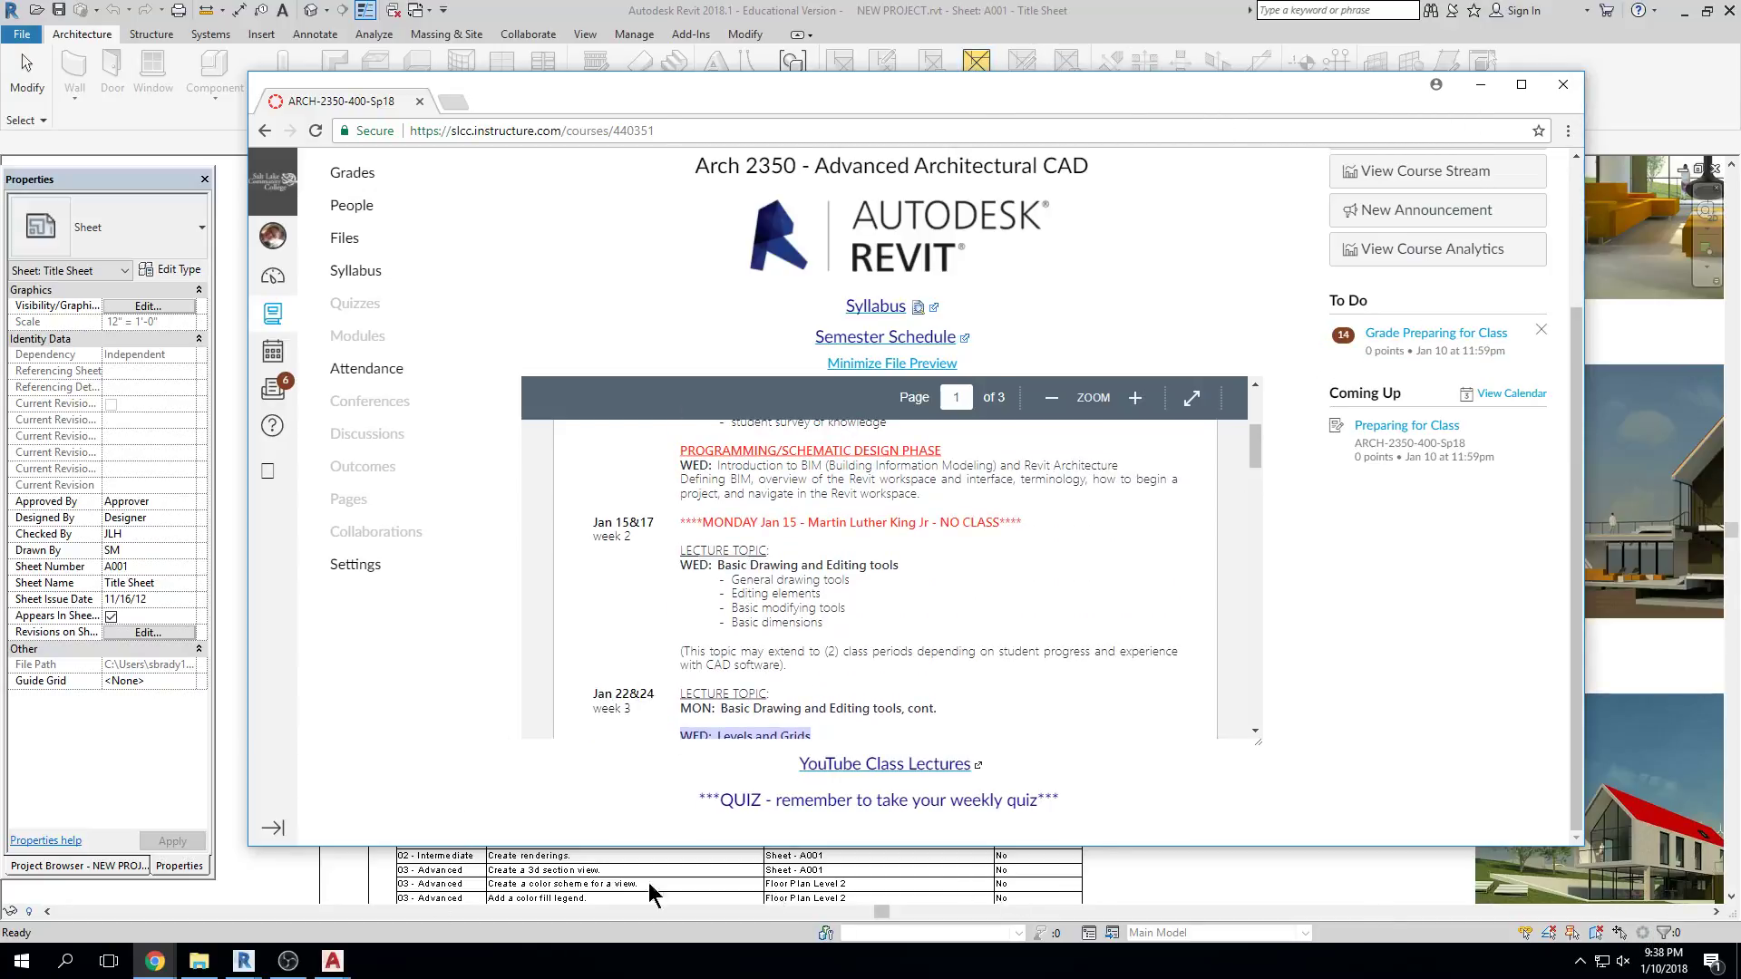
{"action": "left_click", "coordinate": [307, 954]}
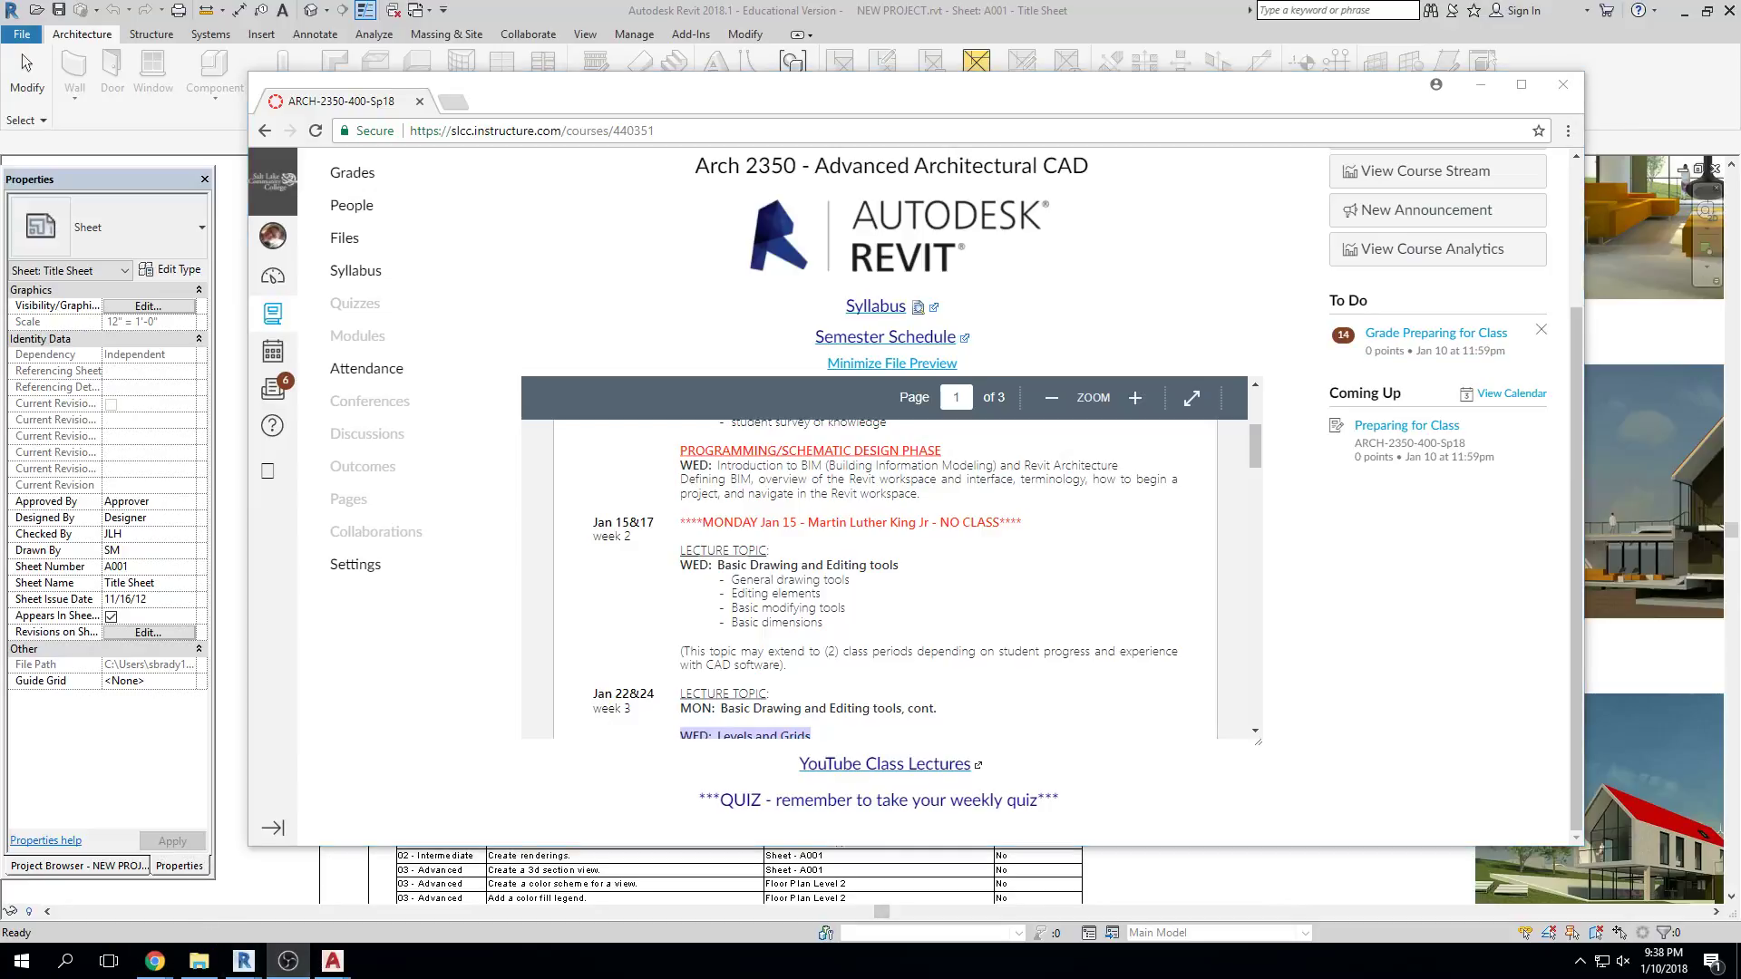